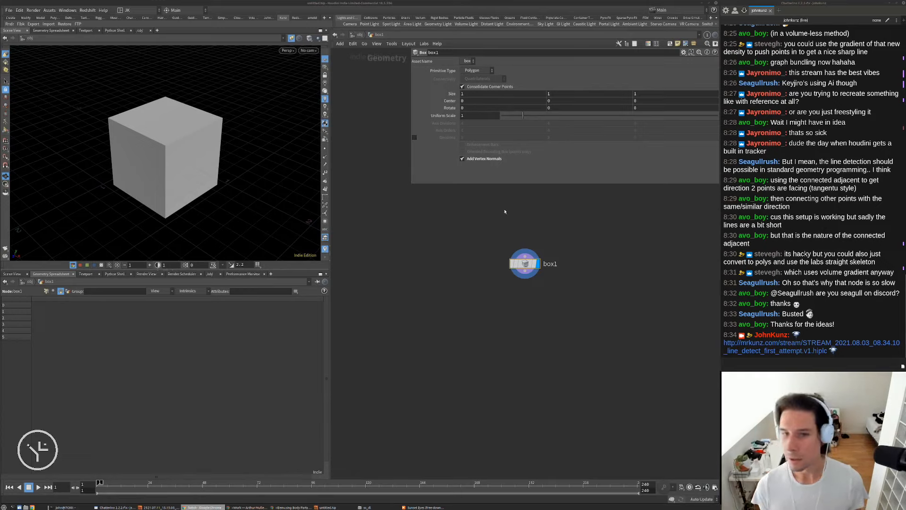
{"action": "middle_click_drag", "start_coordinate": [411, 245], "coordinate": [358, 222]}
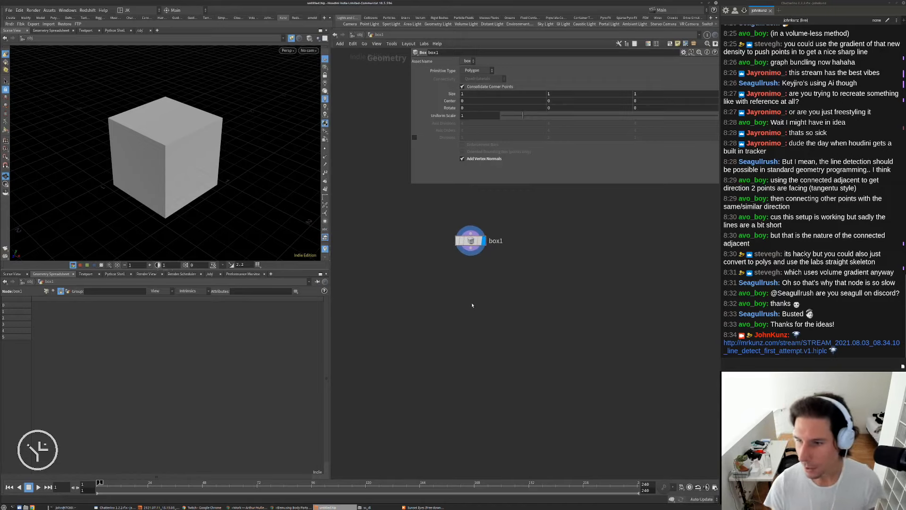
{"action": "middle_click_drag", "start_coordinate": [472, 305], "coordinate": [460, 296]}
{"action": "key", "text": "Tab"}
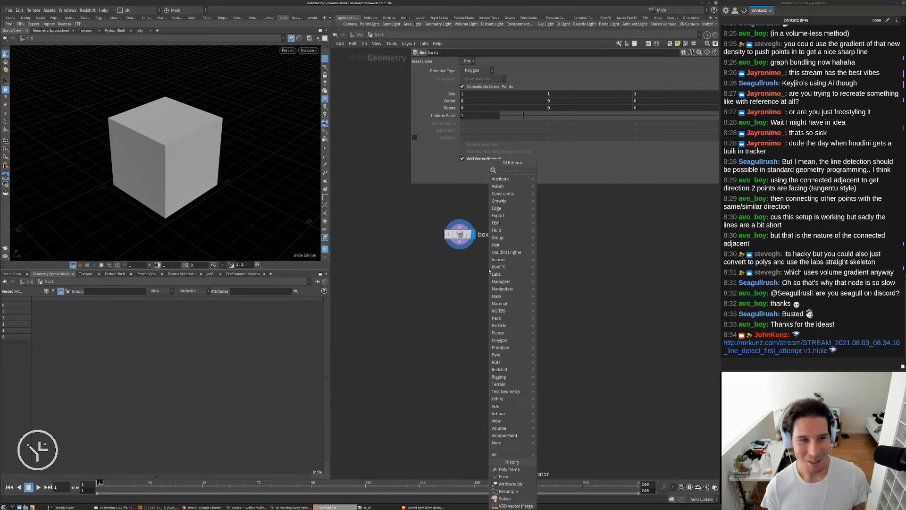
{"action": "key", "text": "Escape"}
Collapse the geometry spreadsheet pane beneath the 3D viewport so that the viewport takes the full height.
{"action": "left_click_drag", "start_coordinate": [180, 158], "coordinate": [165, 132]}
{"action": "scroll", "coordinate": [184, 141], "scroll_direction": "up", "scroll_amount": 4}
{"action": "left_click_drag", "start_coordinate": [187, 165], "coordinate": [189, 156]}
{"action": "scroll", "coordinate": [190, 156], "scroll_direction": "down", "scroll_amount": 1}
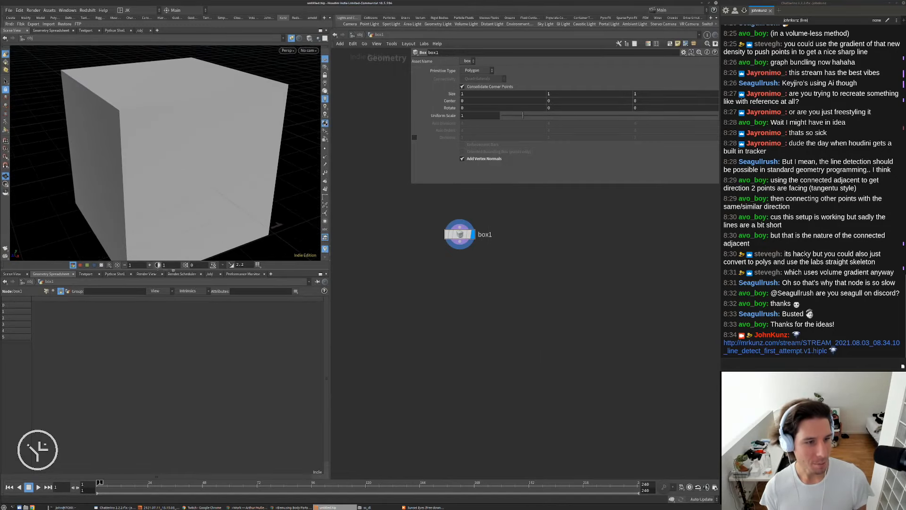
{"action": "left_click", "coordinate": [168, 272]}
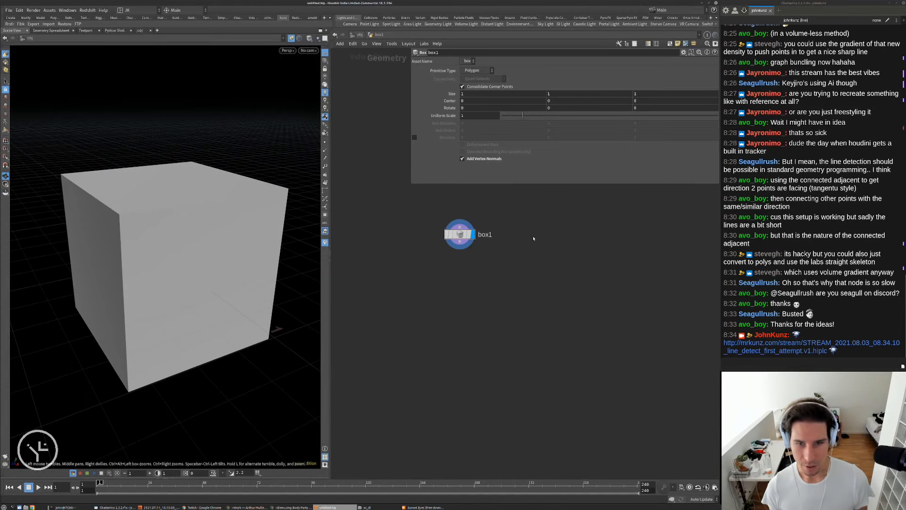
Add a Test Geometry: Pig Head node to the network beside the box1 node.
{"action": "key", "text": "Tab"}
{"action": "type", "text": "te"}
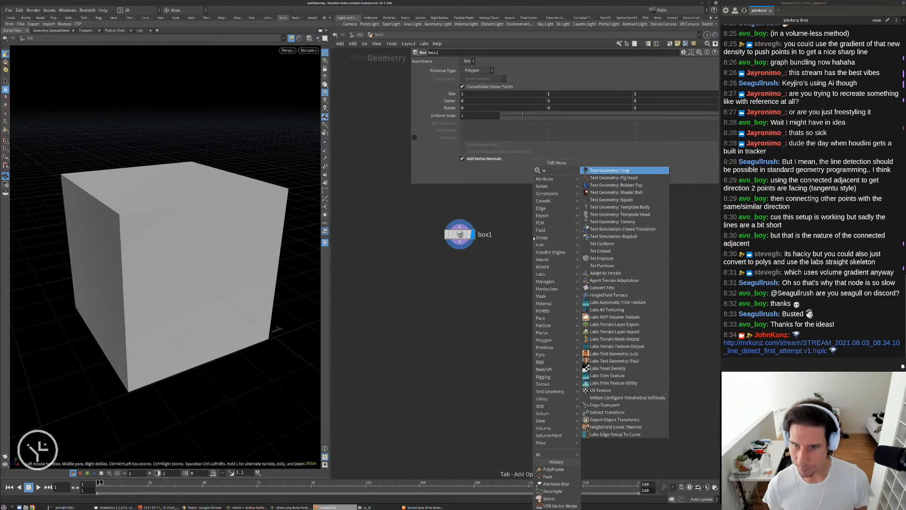
{"action": "key", "text": "Down"}
{"action": "key", "text": "Down"}
{"action": "key", "text": "Down"}
{"action": "key", "text": "Down"}
{"action": "key", "text": "Down"}
{"action": "key", "text": "Down"}
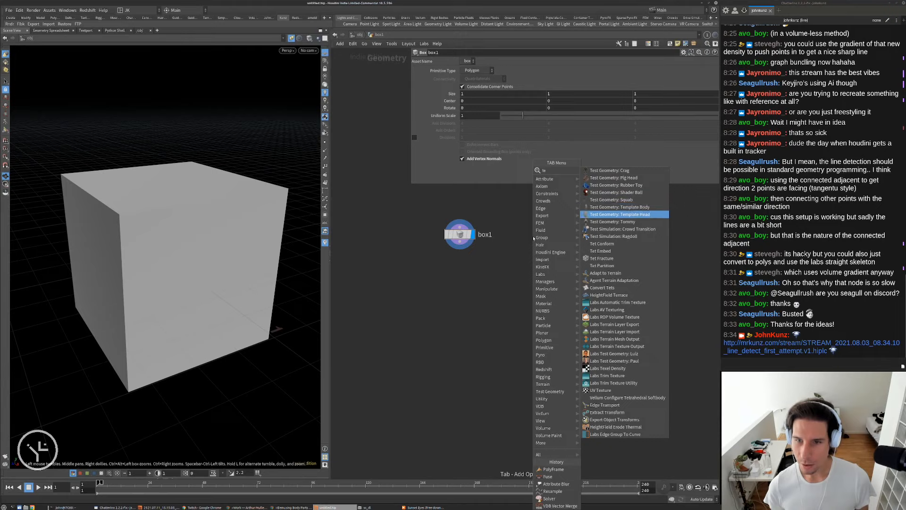
{"action": "key", "text": "Up"}
{"action": "key", "text": "Up"}
{"action": "key", "text": "Up"}
{"action": "key", "text": "Up"}
{"action": "key", "text": "Up"}
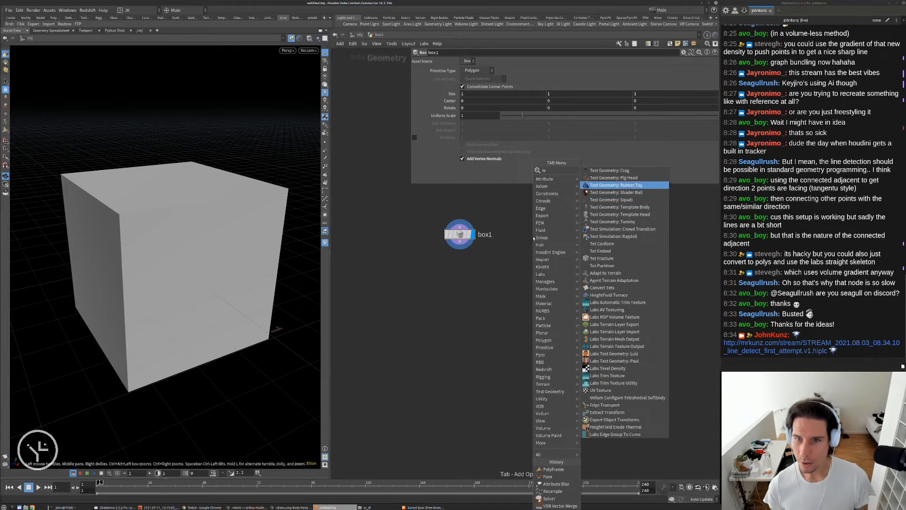
{"action": "key", "text": "Return"}
{"action": "left_click", "coordinate": [533, 238]}
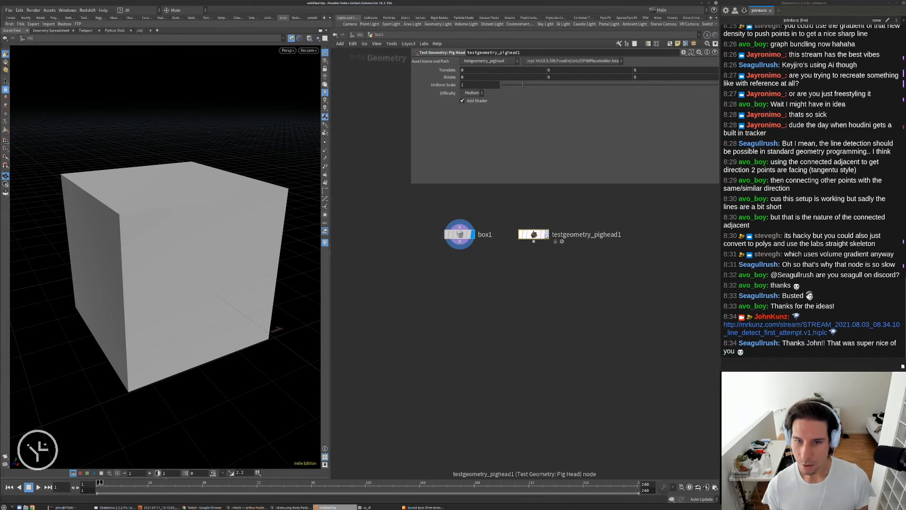
Display the pig head instead of the box and frame it in the 3D viewport.
{"action": "left_click", "coordinate": [545, 332]}
{"action": "key", "text": "space+g"}
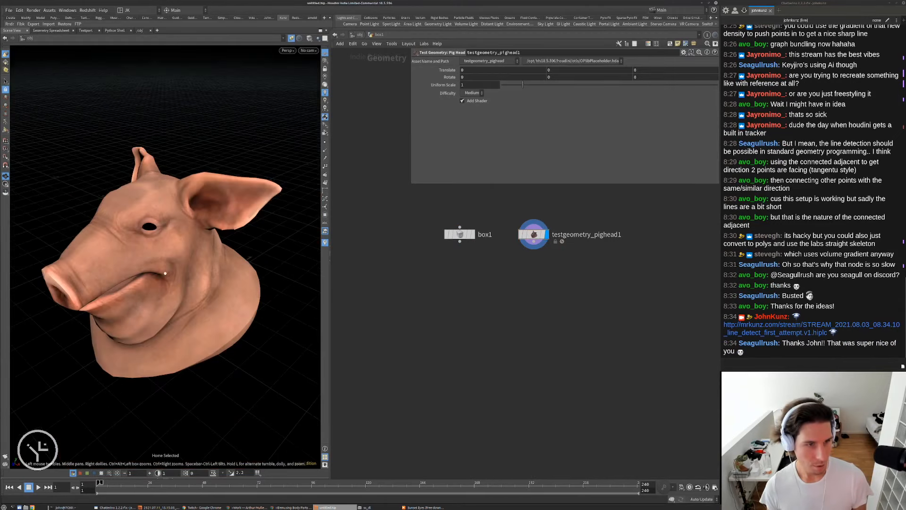
{"action": "left_click_drag", "start_coordinate": [163, 272], "coordinate": [201, 257]}
{"action": "scroll", "coordinate": [613, 374], "scroll_direction": "down", "scroll_amount": 1}
{"action": "middle_click_drag", "start_coordinate": [622, 371], "coordinate": [588, 346]}
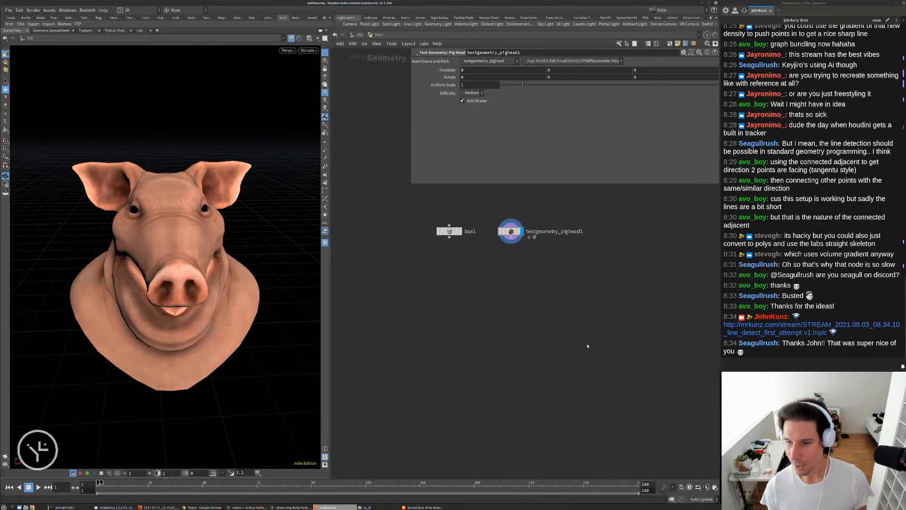
{"action": "scroll", "coordinate": [548, 247], "scroll_direction": "up", "scroll_amount": 2}
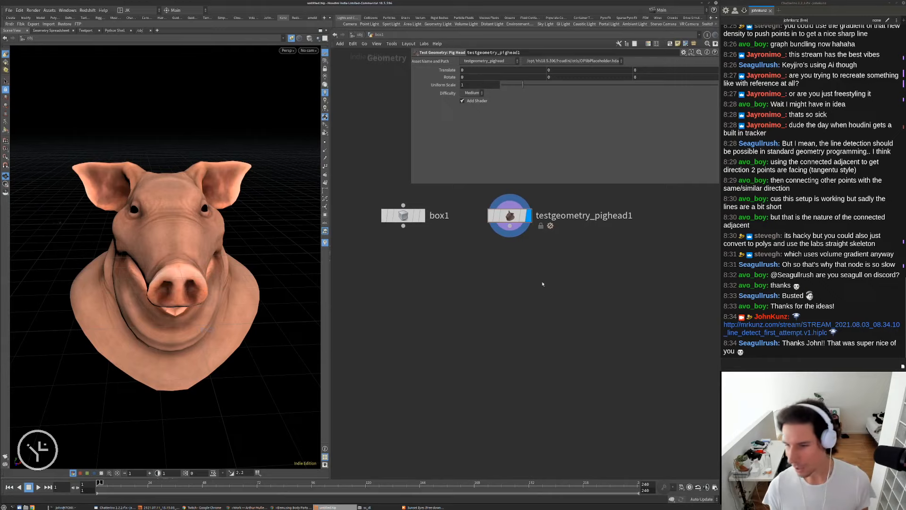
{"action": "middle_click_drag", "start_coordinate": [512, 265], "coordinate": [507, 279]}
{"action": "left_click_drag", "start_coordinate": [503, 229], "coordinate": [493, 229]}
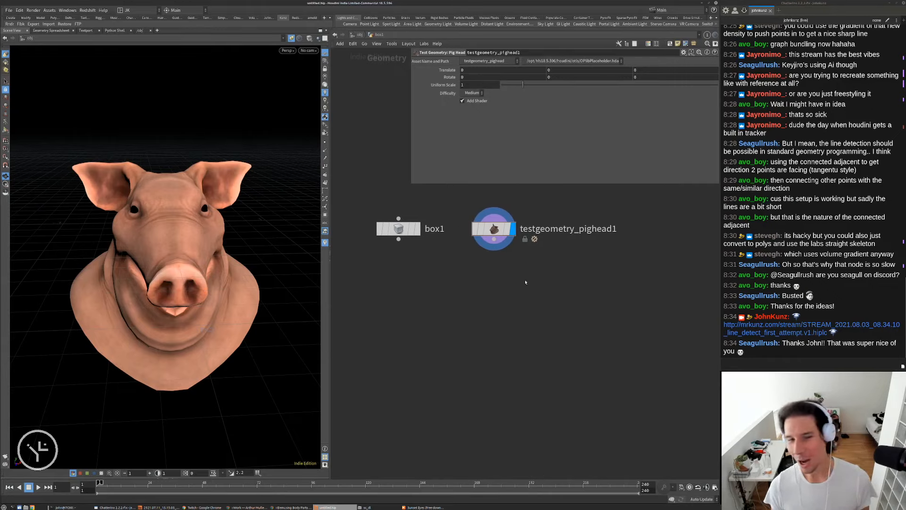
{"action": "left_click_drag", "start_coordinate": [235, 284], "coordinate": [172, 274]}
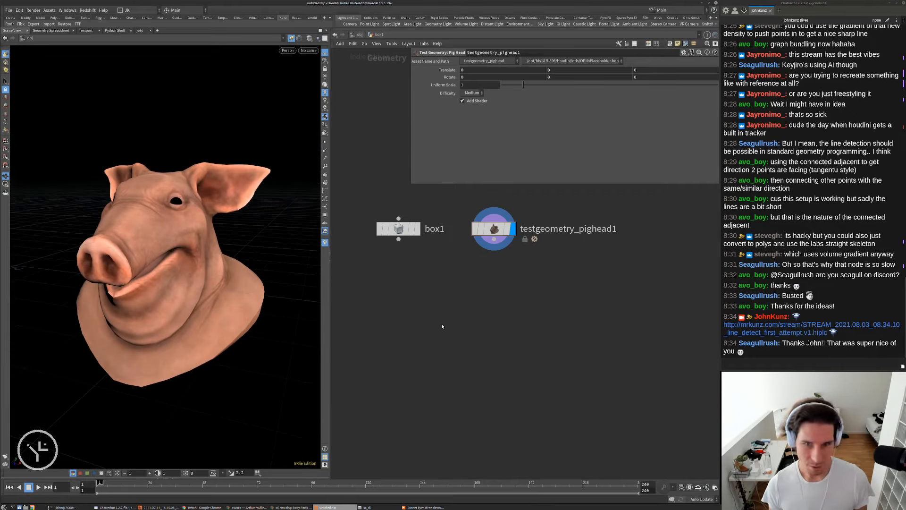
{"action": "key", "text": "Tab"}
{"action": "type", "text": "ope"}
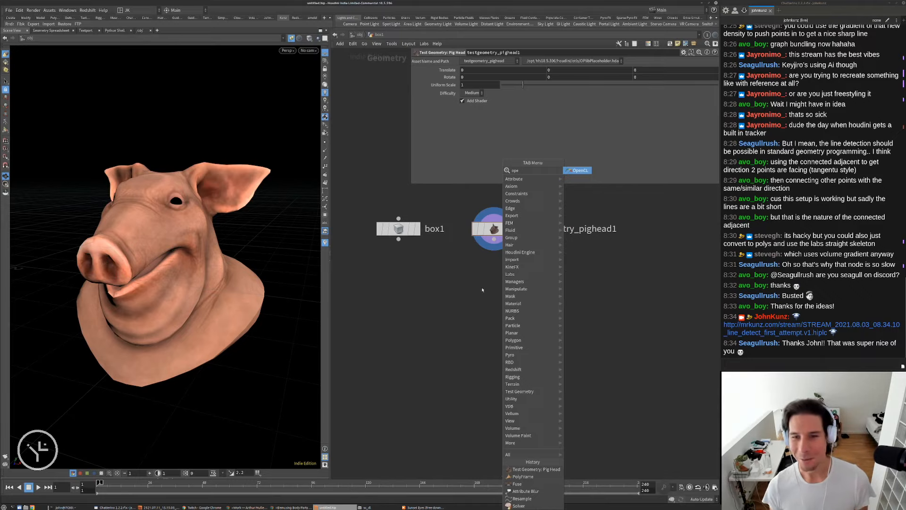
{"action": "key", "text": "Escape"}
Turn off Add Shader on the pig head node and inspect the unshaded head from several sides.
{"action": "middle_click_drag", "start_coordinate": [530, 319], "coordinate": [536, 309]}
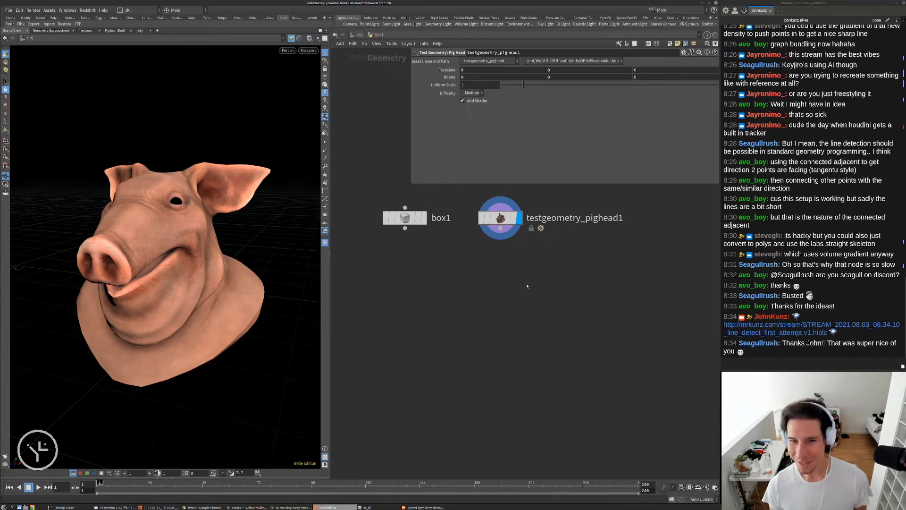
{"action": "middle_click_drag", "start_coordinate": [527, 285], "coordinate": [516, 279]}
{"action": "right_click_drag", "start_coordinate": [190, 190], "coordinate": [194, 208]}
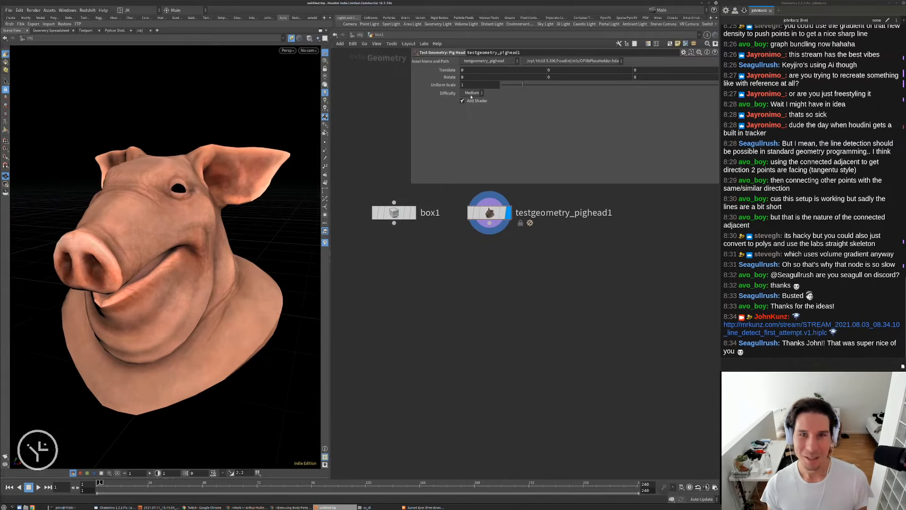
{"action": "left_click", "coordinate": [471, 103]}
{"action": "left_click_drag", "start_coordinate": [150, 218], "coordinate": [245, 181]}
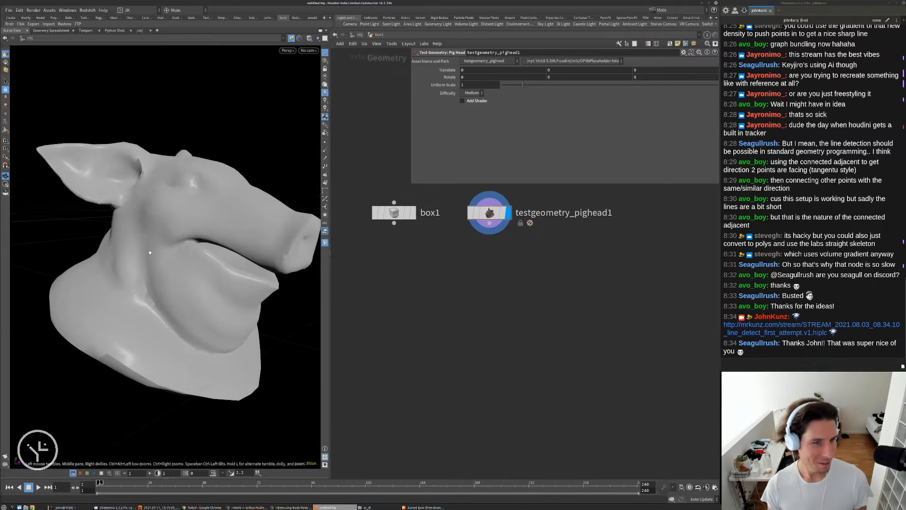
{"action": "right_click_drag", "start_coordinate": [246, 182], "coordinate": [257, 198]}
{"action": "left_click_drag", "start_coordinate": [258, 198], "coordinate": [207, 227]}
{"action": "right_click_drag", "start_coordinate": [208, 226], "coordinate": [175, 294]}
{"action": "left_click_drag", "start_coordinate": [175, 294], "coordinate": [106, 274]}
{"action": "right_click_drag", "start_coordinate": [106, 274], "coordinate": [97, 250]}
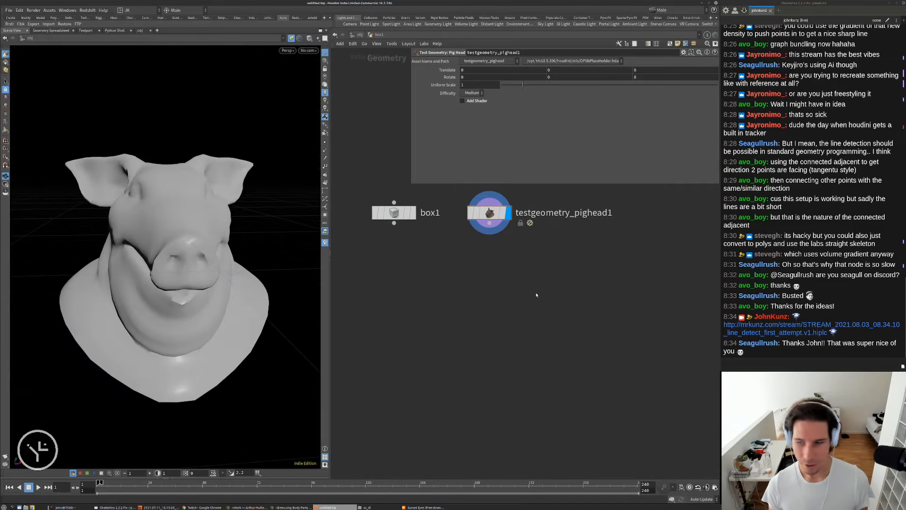
{"action": "key", "text": "Tab"}
{"action": "key", "text": "Escape"}
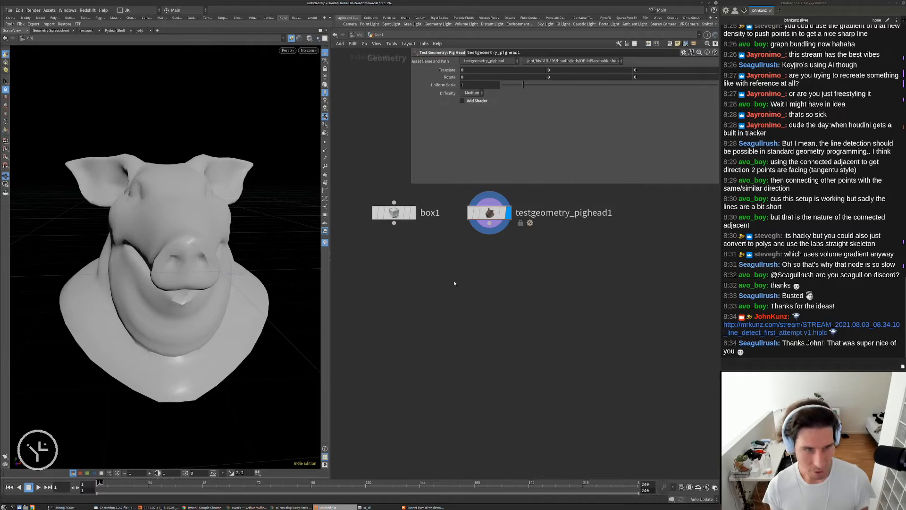
{"action": "left_click_drag", "start_coordinate": [241, 264], "coordinate": [172, 264]}
{"action": "middle_click_drag", "start_coordinate": [559, 310], "coordinate": [532, 318]}
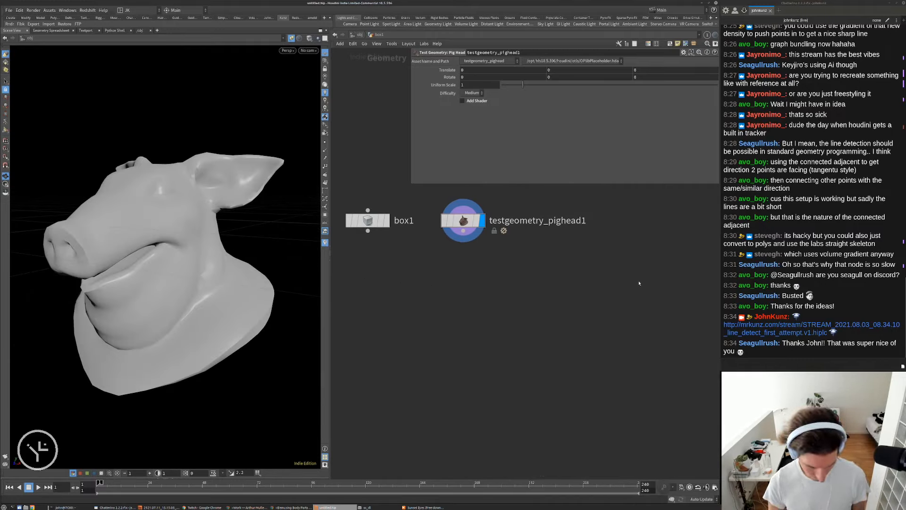
Add a Grid node to the network, placed below and beside the pig head node.
{"action": "key", "text": "Tab"}
{"action": "type", "text": "grid"}
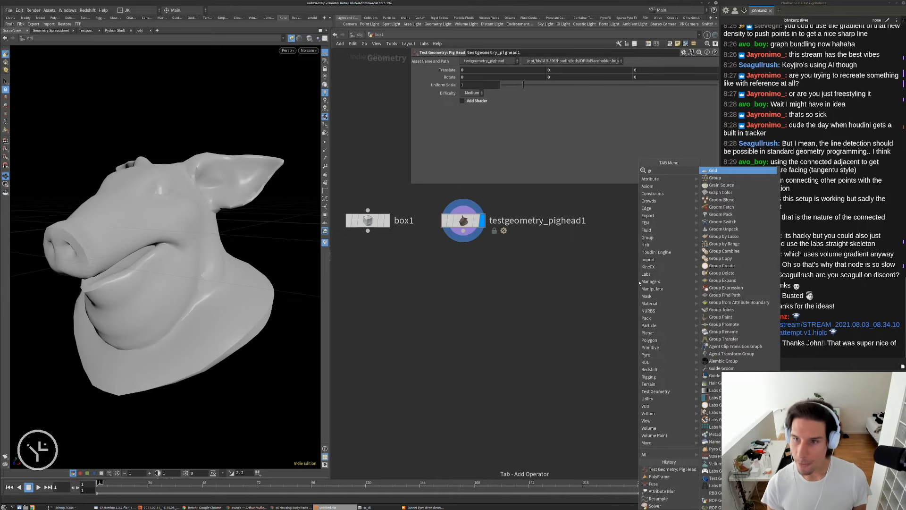
{"action": "key", "text": "Return"}
{"action": "left_click", "coordinate": [572, 255]}
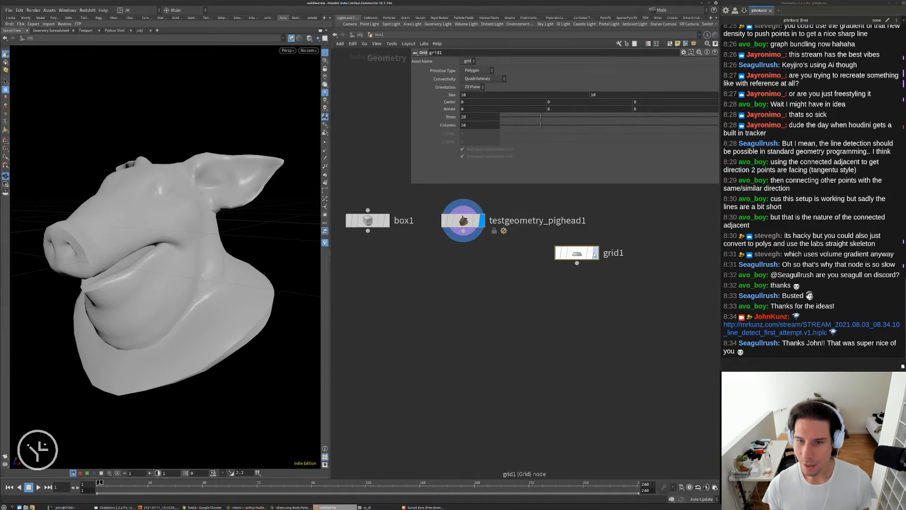
Display the grid and set its Rows to 2 and Columns to 2.
{"action": "left_click", "coordinate": [472, 117]}
{"action": "double_click", "coordinate": [472, 117]}
{"action": "type", "text": "2"}
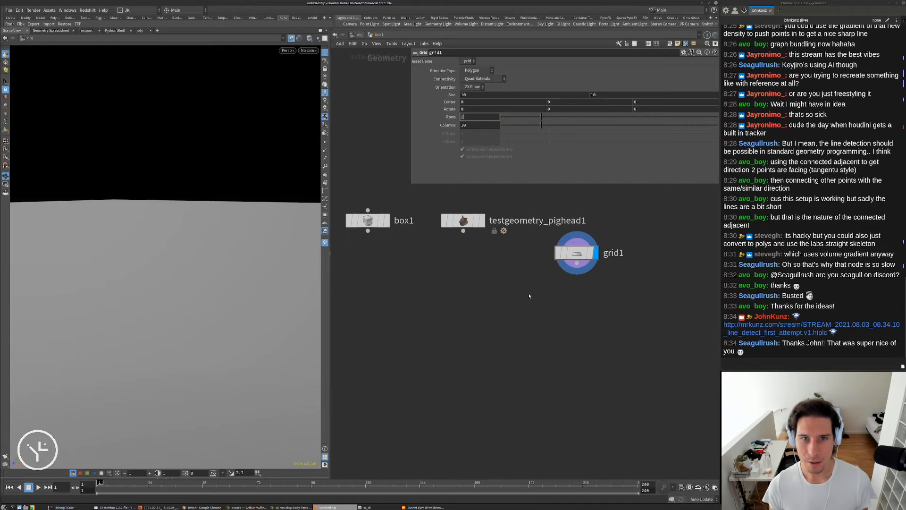
{"action": "key", "text": "Tab"}
{"action": "type", "text": "2"}
{"action": "key", "text": "Return"}
Add a Copy and Transform node fed by grid1, place it directly below the grid, and display its framed result.
{"action": "key", "text": "Tab"}
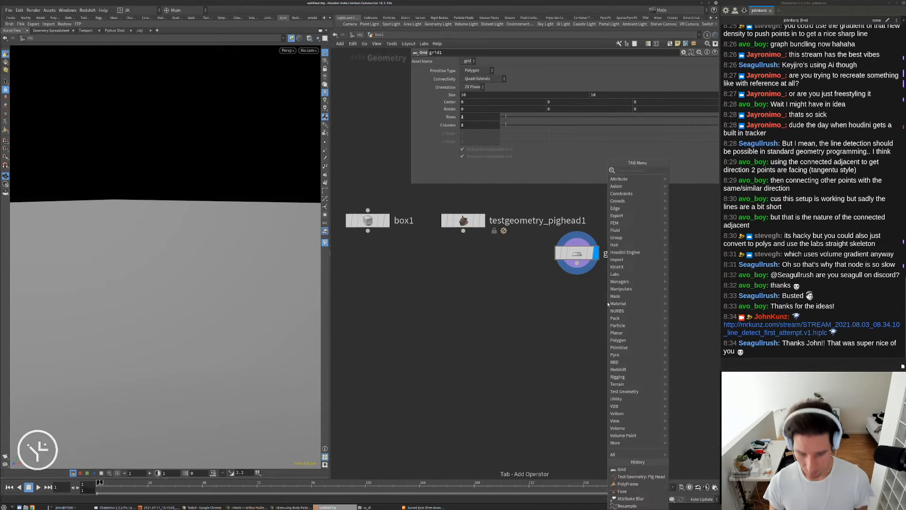
{"action": "type", "text": "copy"}
{"action": "key", "text": "Return"}
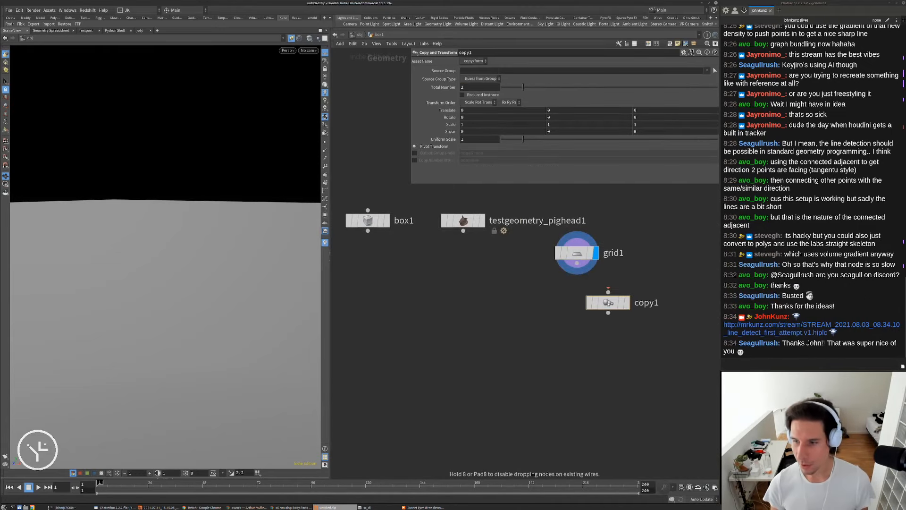
{"action": "left_click", "coordinate": [608, 303]}
{"action": "left_click", "coordinate": [625, 300]}
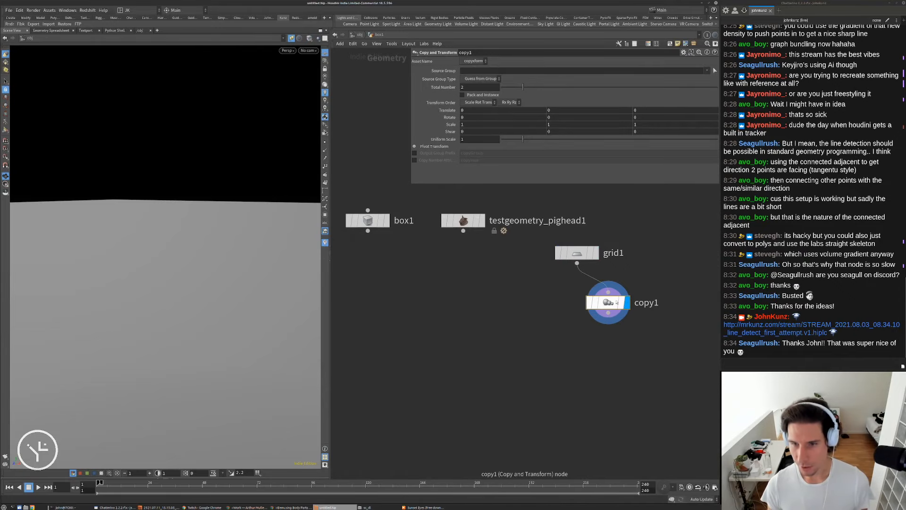
{"action": "left_click_drag", "start_coordinate": [609, 303], "coordinate": [578, 287]}
{"action": "key", "text": "space+g"}
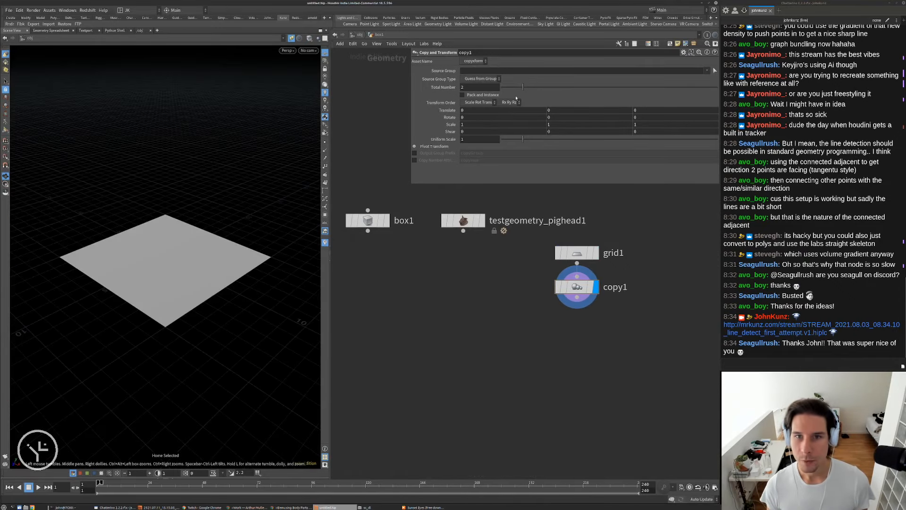
Set the copy node's Y translation to 0.3 and its Total Number to 20 to stack the planes vertically.
{"action": "middle_click_drag", "start_coordinate": [552, 110], "coordinate": [550, 110]}
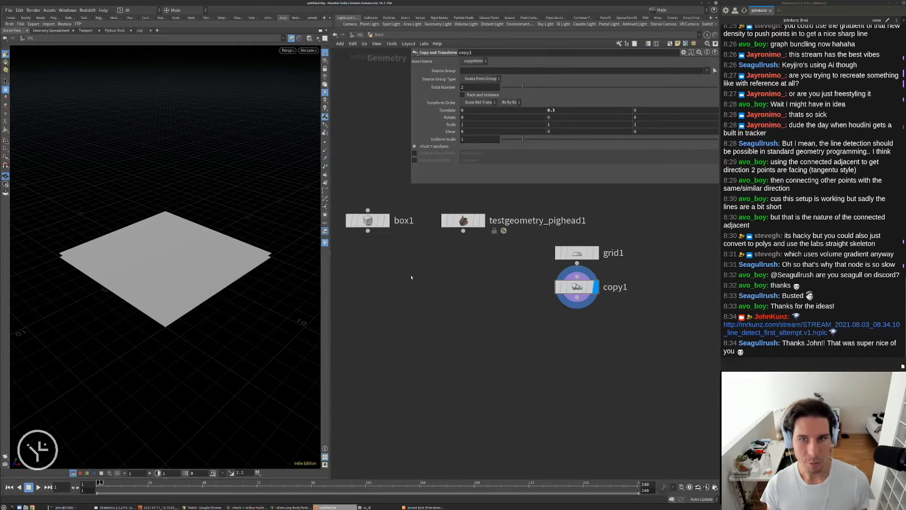
{"action": "left_click_drag", "start_coordinate": [257, 285], "coordinate": [252, 243]}
{"action": "left_click_drag", "start_coordinate": [527, 89], "coordinate": [718, 92]}
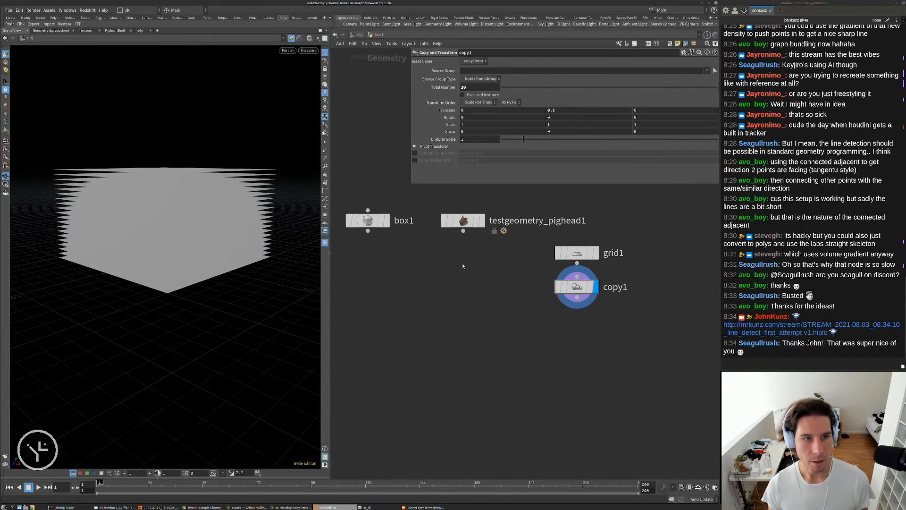
{"action": "mouse_move", "coordinate": [275, 210]}
{"action": "left_mouse_down"}
{"action": "mouse_move", "coordinate": [220, 213]}
{"action": "mouse_move", "coordinate": [275, 217]}
{"action": "left_mouse_up"}
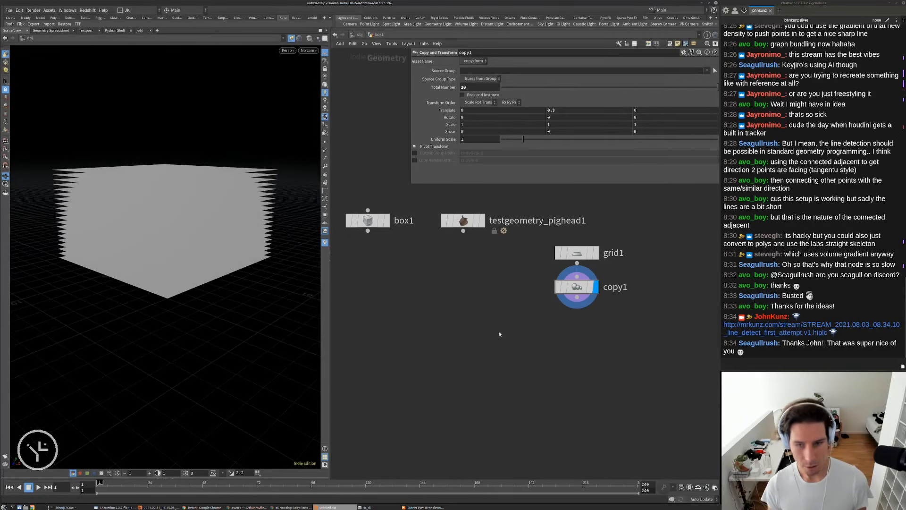
Add a Match Size node fed by copy1 and display its result.
{"action": "key", "text": "Tab"}
{"action": "type", "text": "match"}
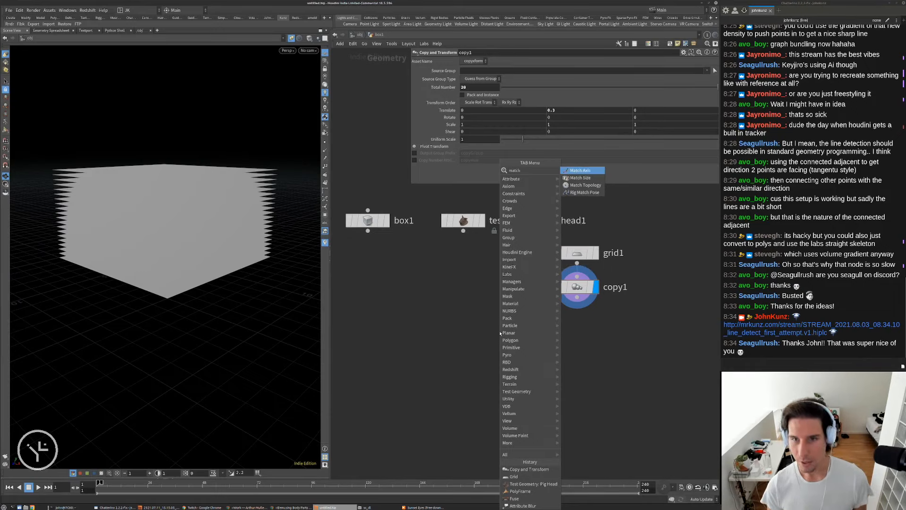
{"action": "key", "text": "Down"}
{"action": "key", "text": "Return"}
{"action": "left_click", "coordinate": [500, 332]}
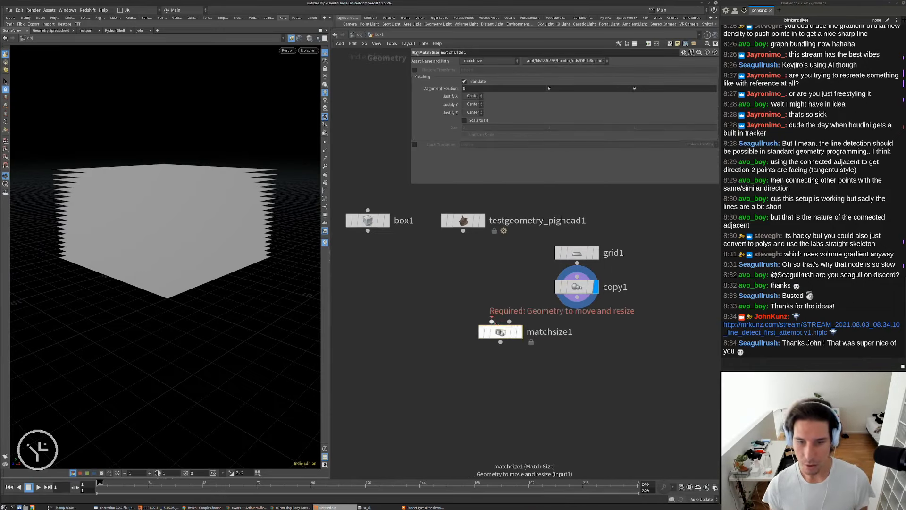
{"action": "left_click", "coordinate": [519, 332]}
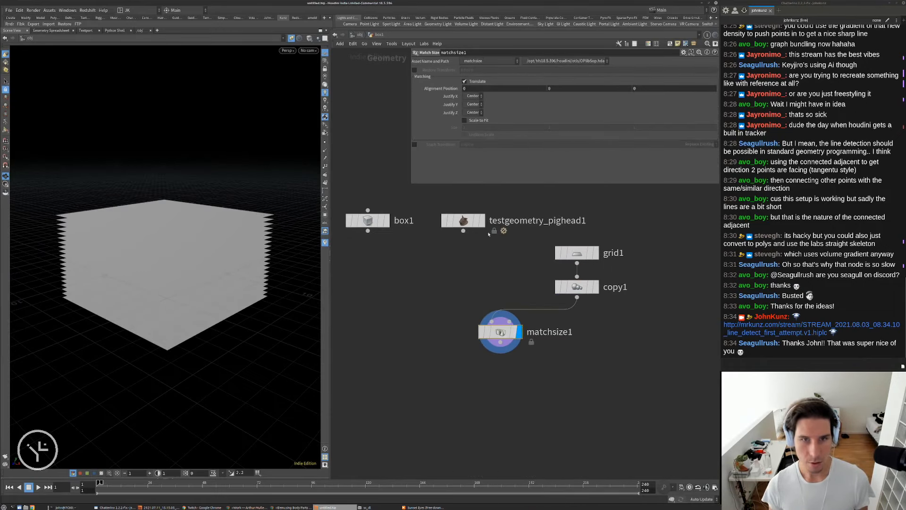
Enable Scale to Fit on the Match Size node and disable Uniform Scale.
{"action": "left_click", "coordinate": [478, 121]}
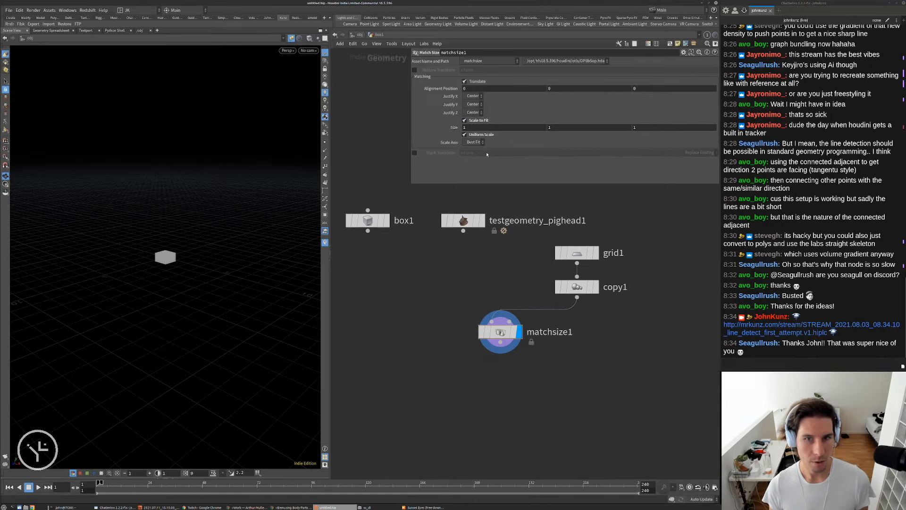
{"action": "left_click", "coordinate": [485, 134]}
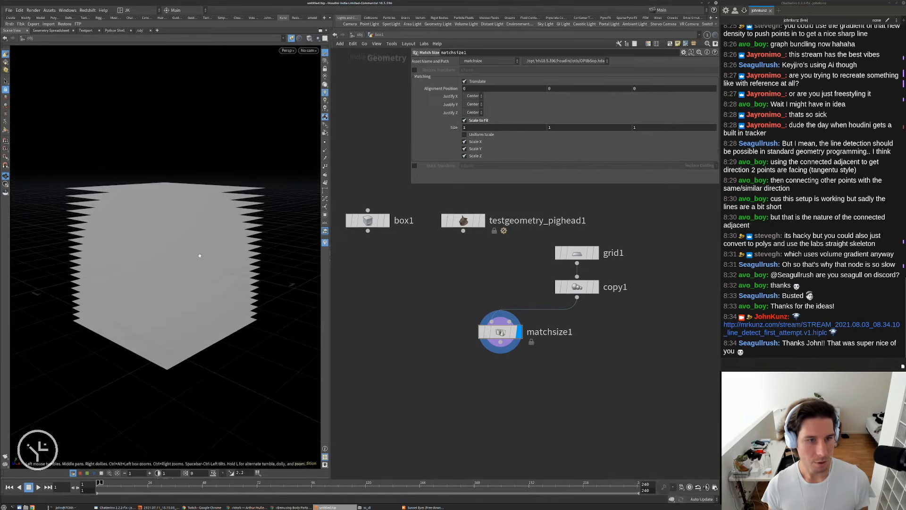
Raise the Total Number on the Copy and Transform node to 44.
{"action": "mouse_move", "coordinate": [209, 229]}
{"action": "left_mouse_down"}
{"action": "mouse_move", "coordinate": [218, 212]}
{"action": "mouse_move", "coordinate": [206, 235]}
{"action": "left_mouse_up"}
{"action": "left_click", "coordinate": [577, 286]}
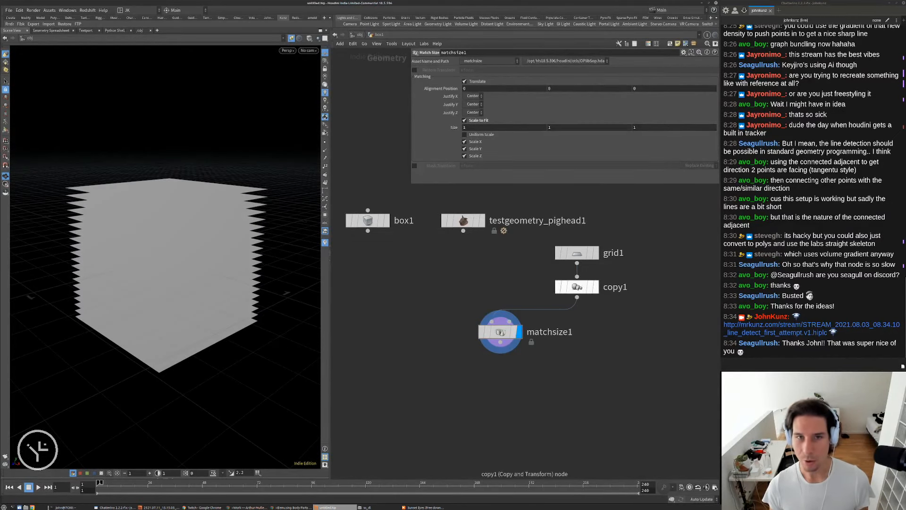
{"action": "middle_click_drag", "start_coordinate": [483, 88], "coordinate": [561, 90]}
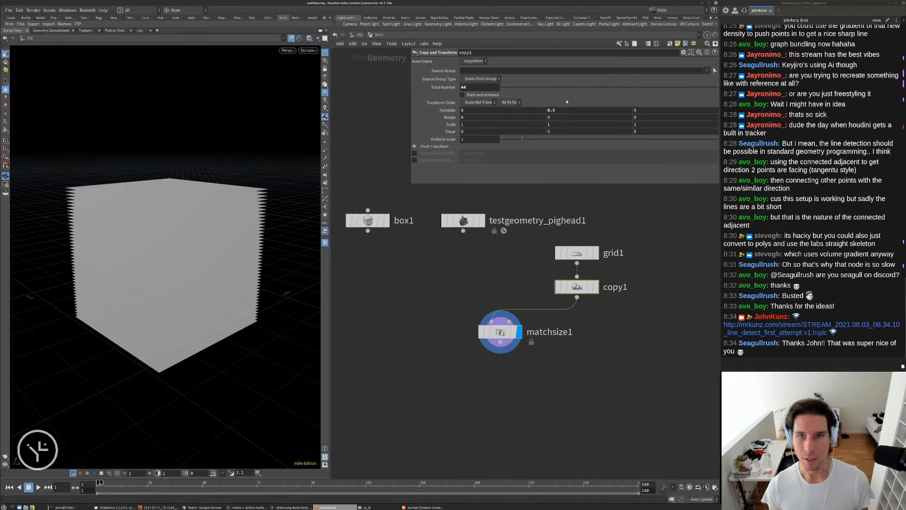
{"action": "left_click", "coordinate": [577, 254]}
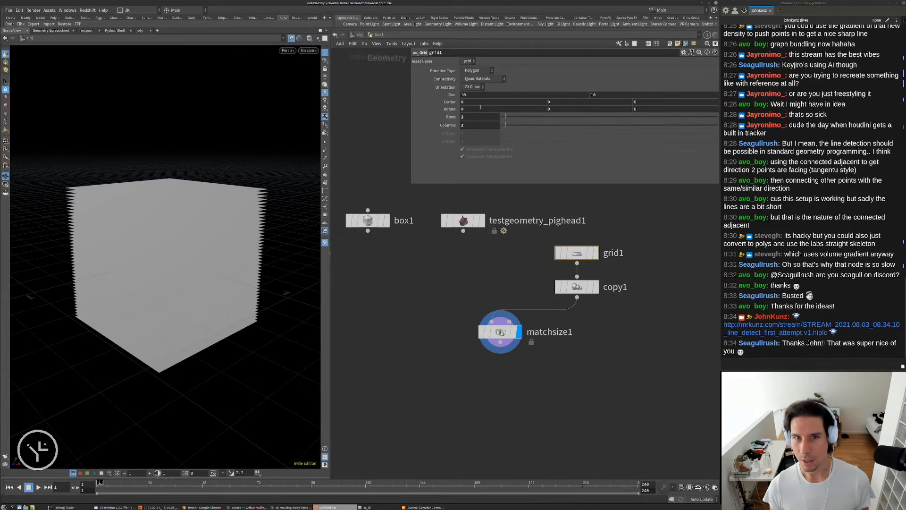
{"action": "left_click", "coordinate": [576, 286]}
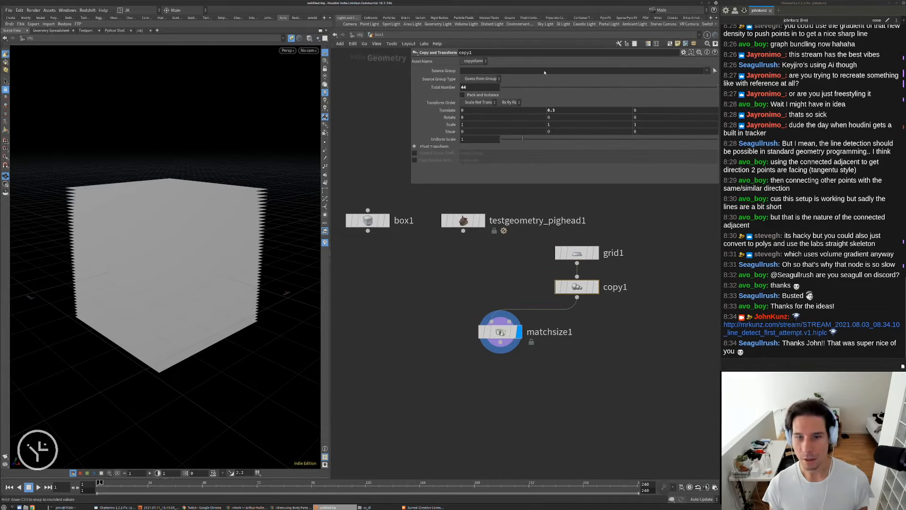
Align matchsize1 below copy1 and set the copy node's Total Number to 60.
{"action": "left_click", "coordinate": [588, 331]}
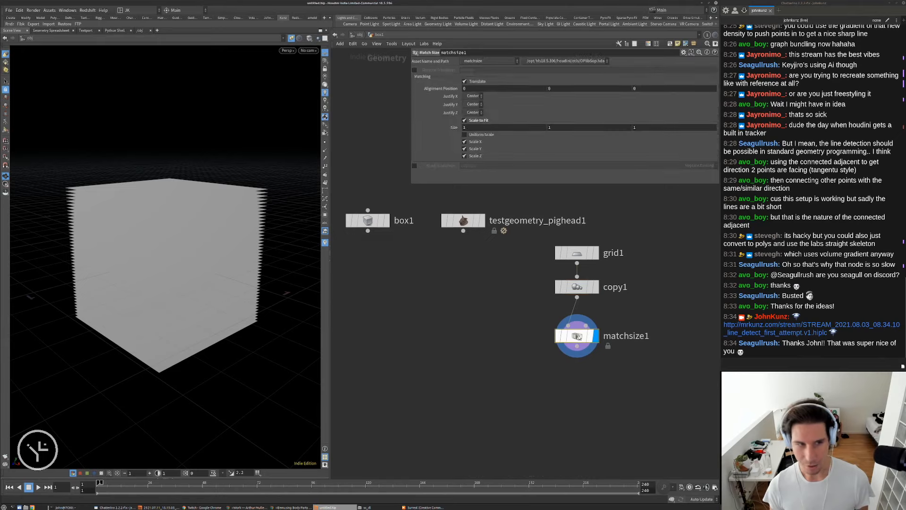
{"action": "left_click_drag", "start_coordinate": [252, 244], "coordinate": [254, 249]}
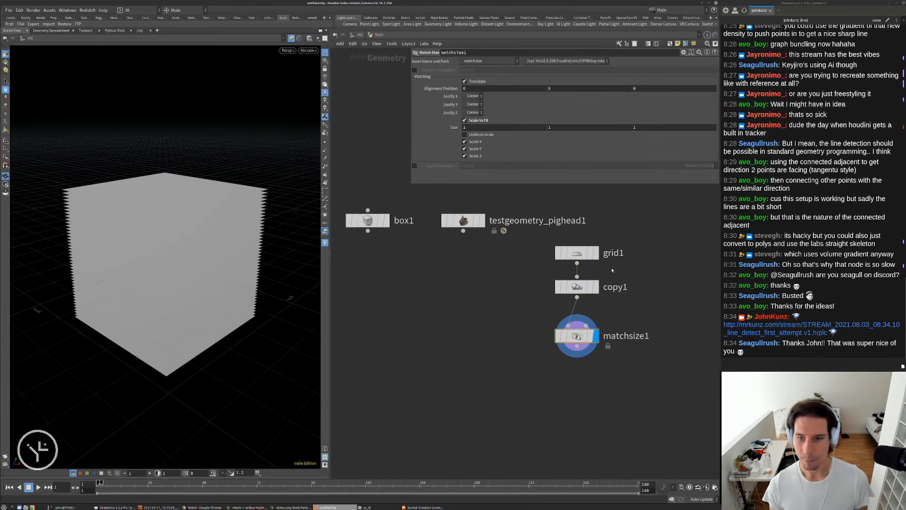
{"action": "left_click", "coordinate": [576, 286]}
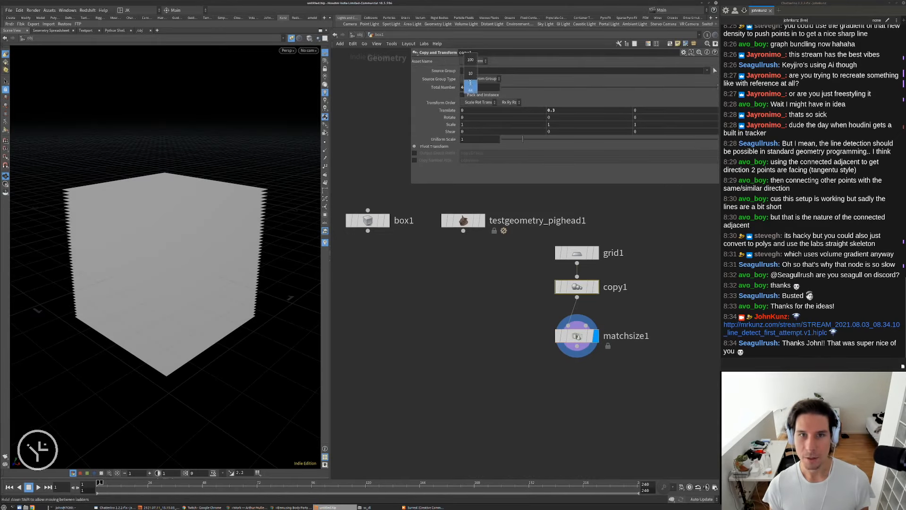
{"action": "middle_click_drag", "start_coordinate": [471, 87], "coordinate": [551, 84]}
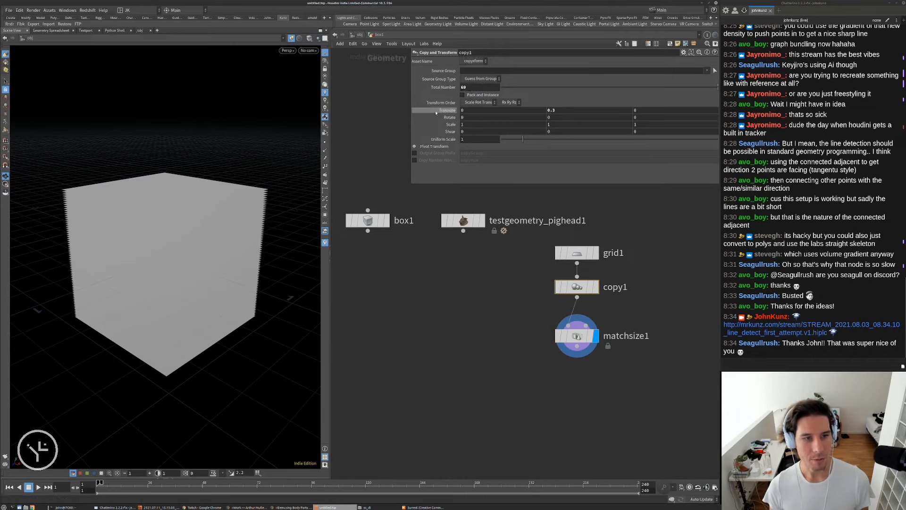
{"action": "left_click_drag", "start_coordinate": [252, 238], "coordinate": [244, 217]}
Display the pig head, then feed it into a new Match Size node placed directly below it and display that node.
{"action": "middle_click_drag", "start_coordinate": [475, 330], "coordinate": [472, 313]}
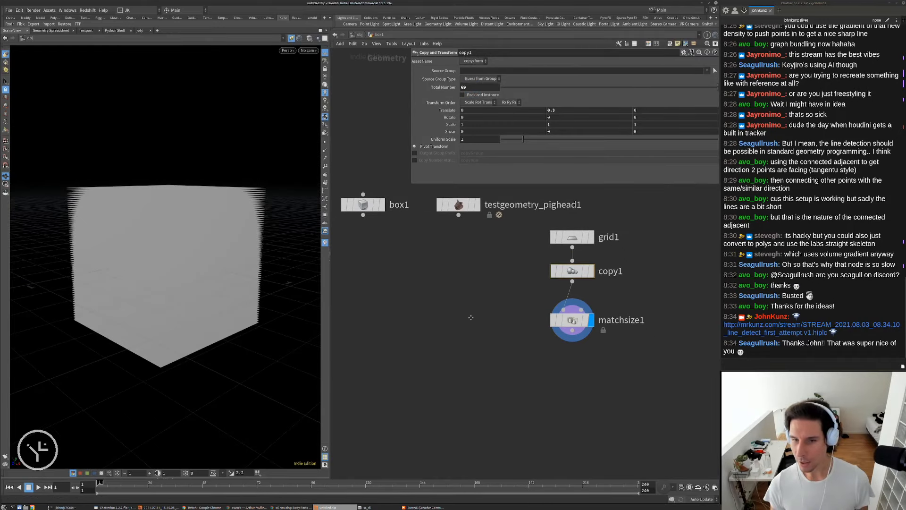
{"action": "left_click", "coordinate": [477, 205]}
{"action": "left_click", "coordinate": [469, 207]}
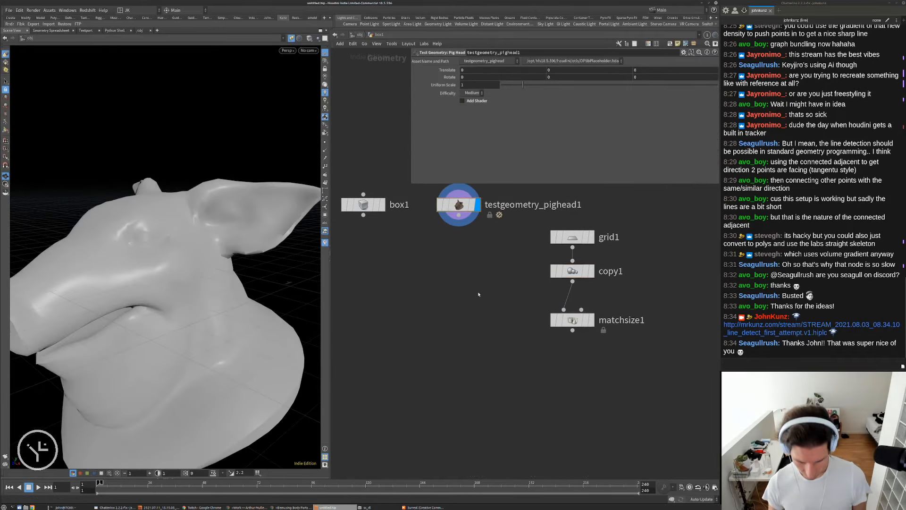
{"action": "key", "text": "Tab"}
{"action": "type", "text": "matchs"}
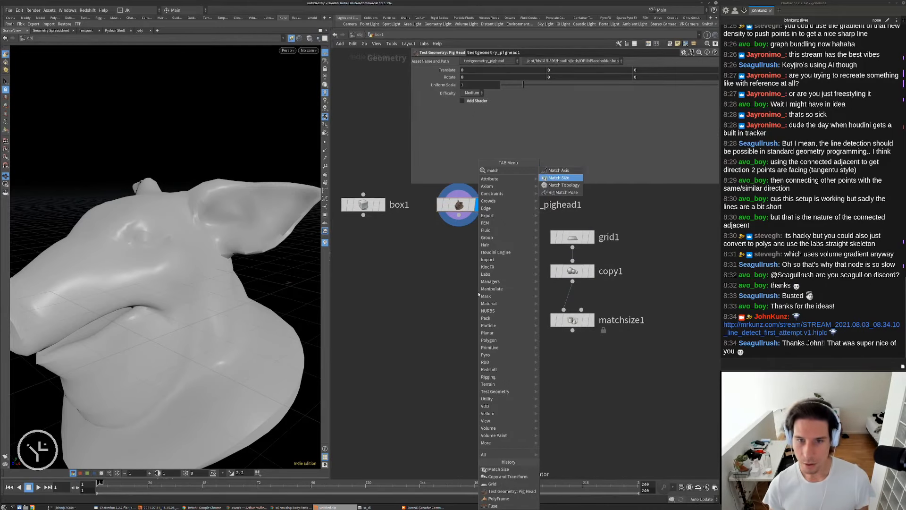
{"action": "key", "text": "Return"}
{"action": "left_click", "coordinate": [481, 291]}
{"action": "left_click_drag", "start_coordinate": [472, 281], "coordinate": [458, 215]}
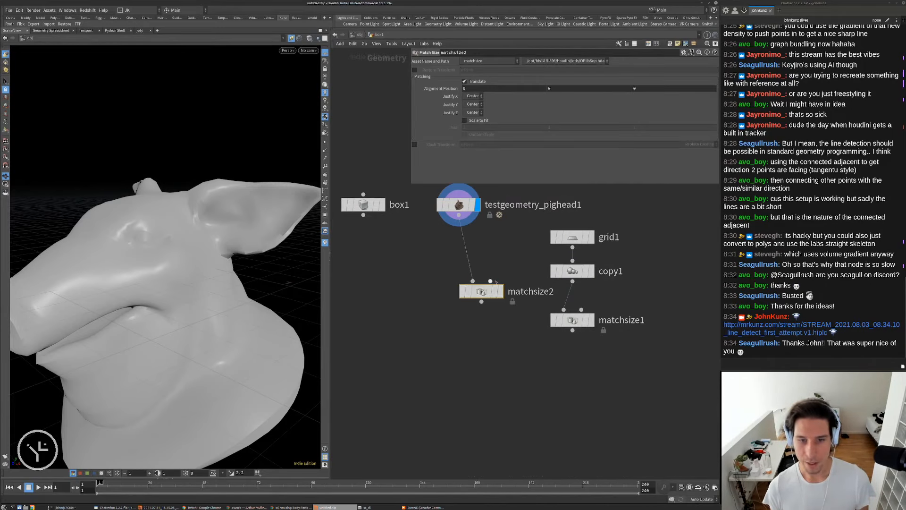
{"action": "left_click", "coordinate": [500, 291]}
{"action": "left_click_drag", "start_coordinate": [478, 294], "coordinate": [455, 273]}
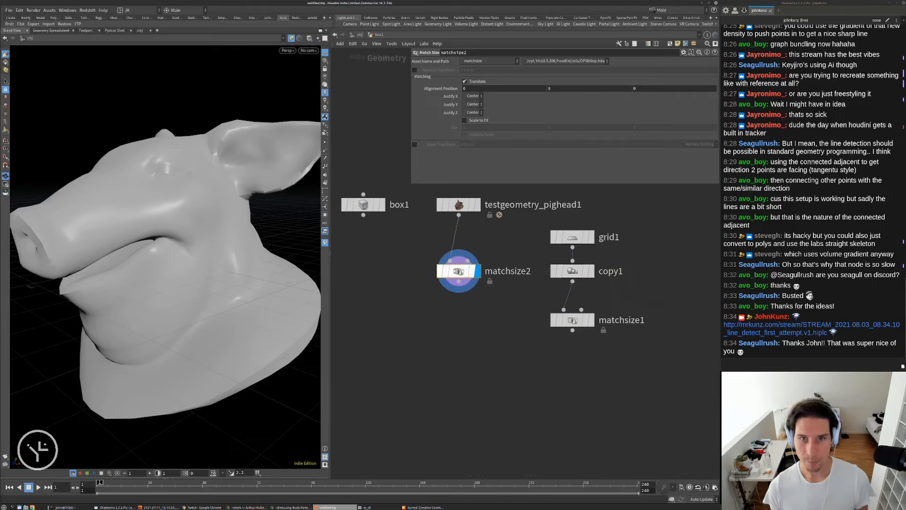
Enable Scale to Fit and Uniform Scale on the pig head's Match Size node.
{"action": "left_click", "coordinate": [490, 120]}
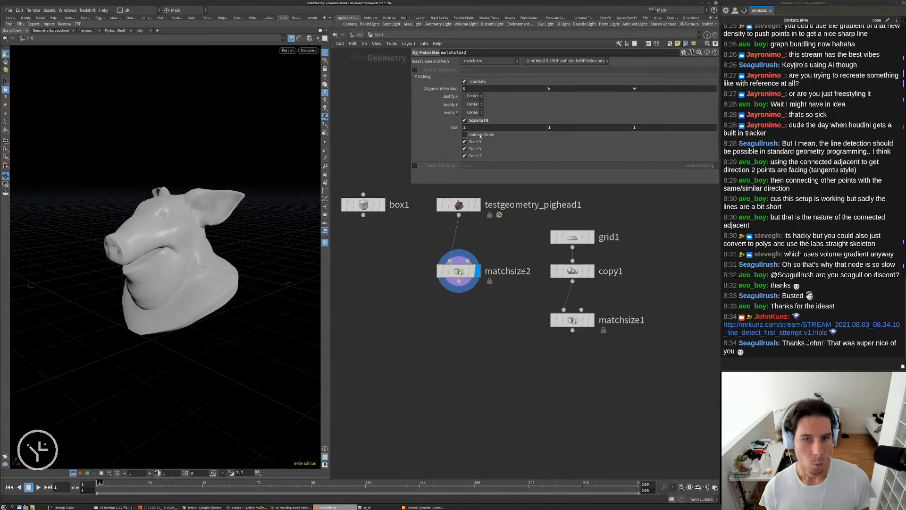
{"action": "left_click", "coordinate": [481, 135]}
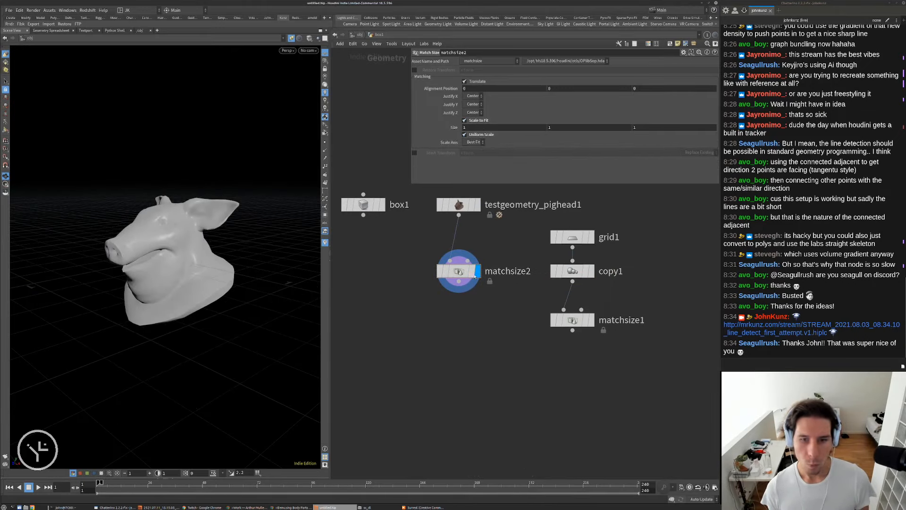
Show matchsize1 as a template around the displayed matchsize2 pig head to compare their sizes from the front.
{"action": "left_click", "coordinate": [586, 319]}
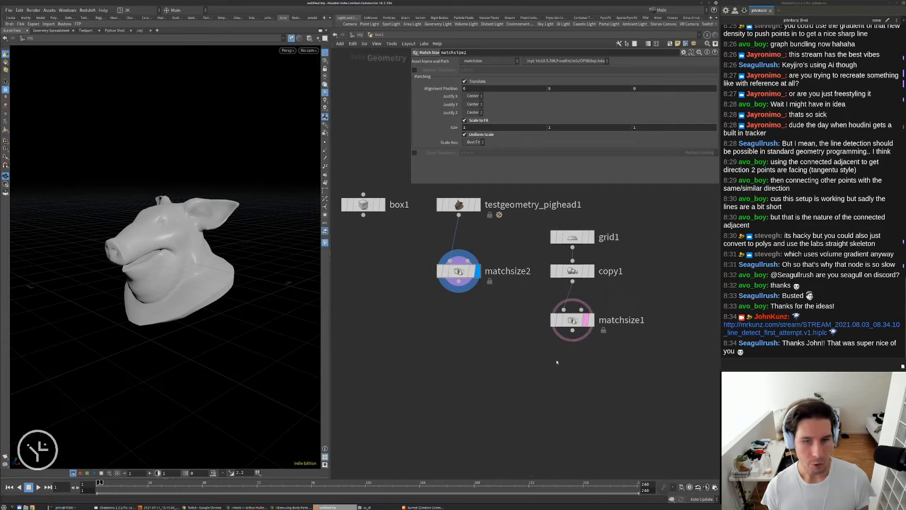
{"action": "left_click_drag", "start_coordinate": [236, 259], "coordinate": [336, 272]}
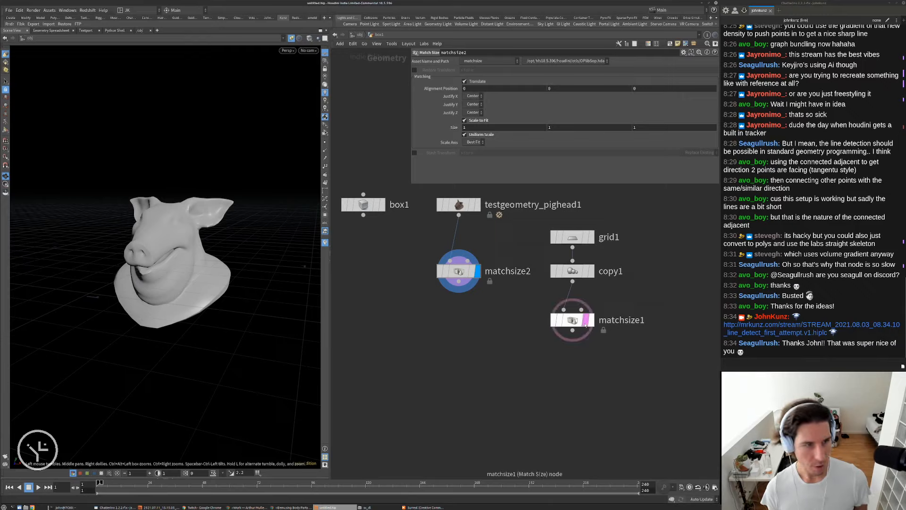
{"action": "left_click", "coordinate": [591, 321]}
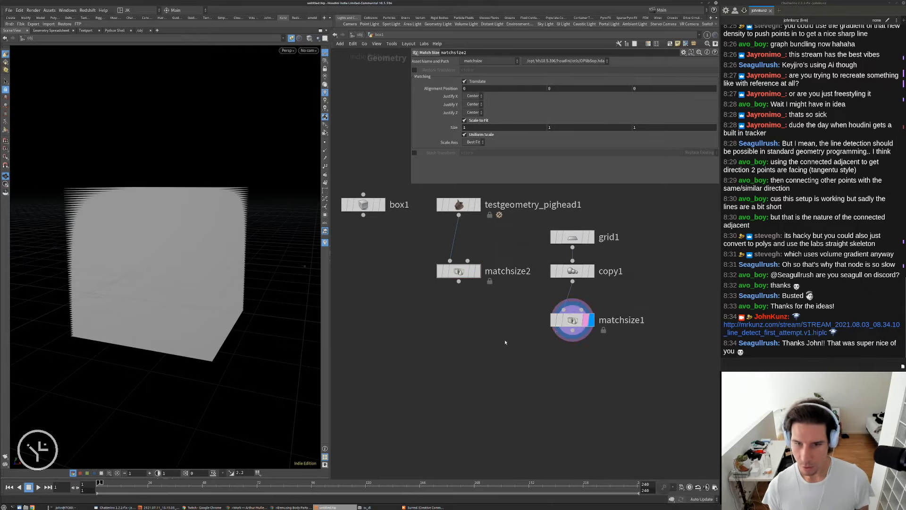
{"action": "left_click", "coordinate": [478, 271]}
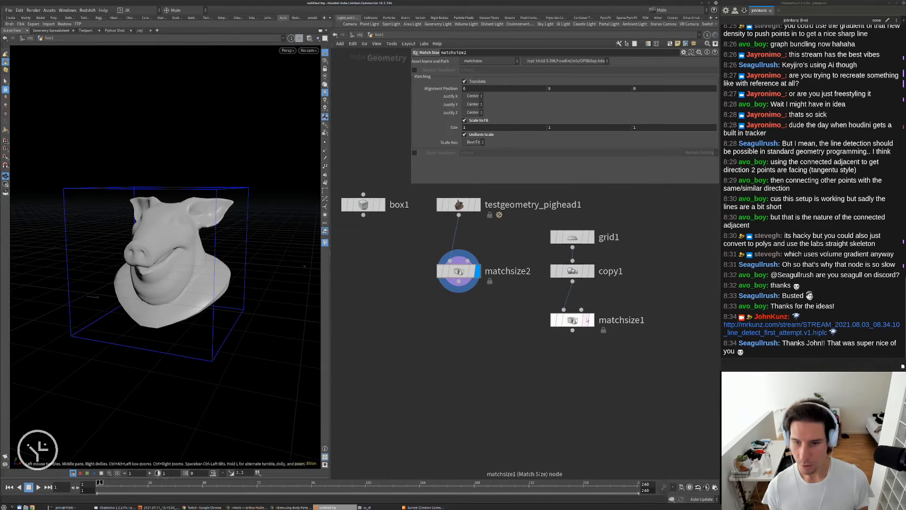
{"action": "left_click", "coordinate": [587, 320]}
{"action": "left_click_drag", "start_coordinate": [226, 262], "coordinate": [193, 149]}
{"action": "left_click_drag", "start_coordinate": [145, 302], "coordinate": [190, 327]}
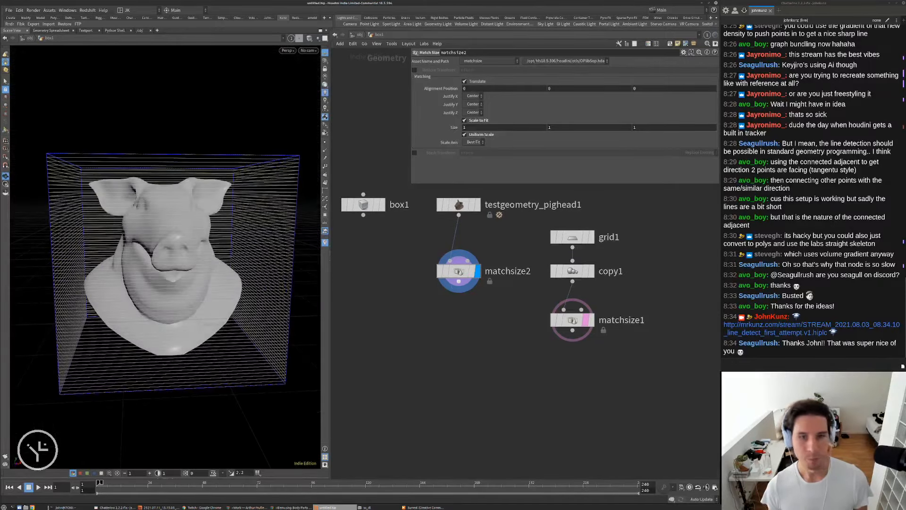
Set the size of the pig head's Match Size node to 0.997 on all three axes.
{"action": "middle_click_drag", "start_coordinate": [458, 126], "coordinate": [439, 156]}
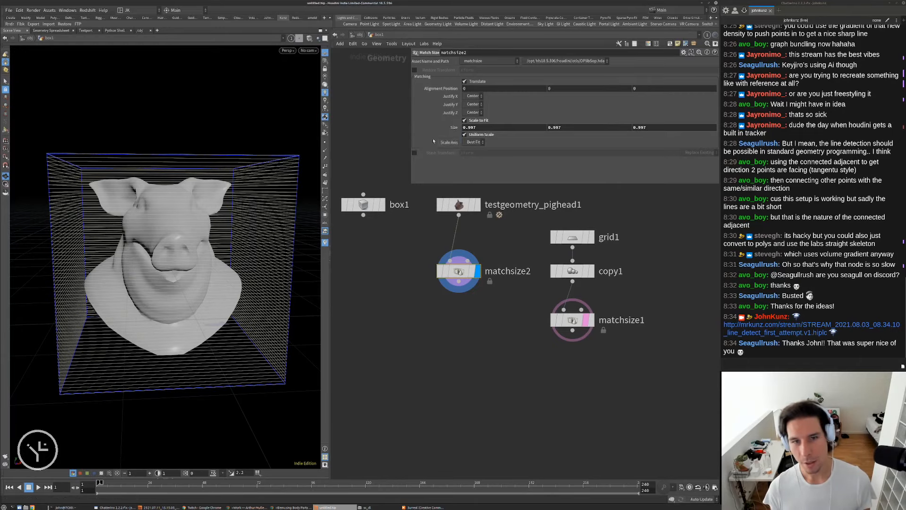
{"action": "left_click_drag", "start_coordinate": [187, 250], "coordinate": [201, 206]}
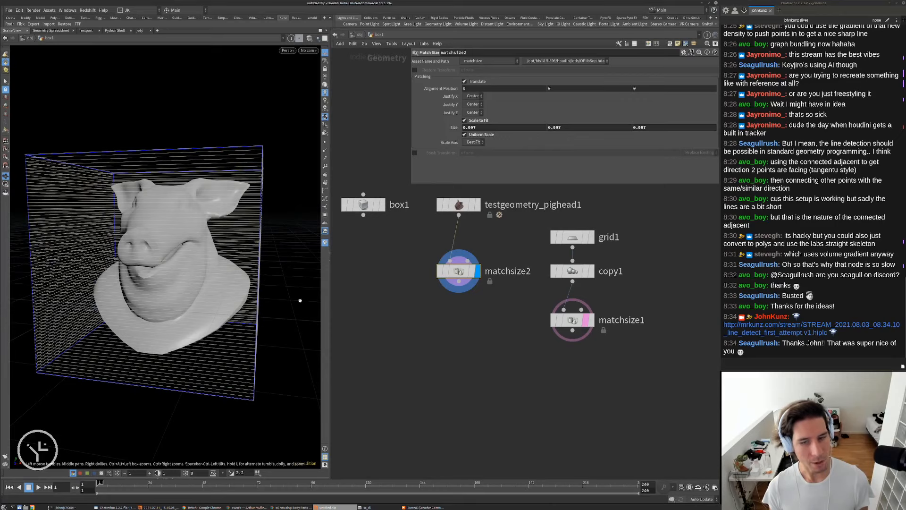
Add a Boolean node with matchsize2 as the first input and matchsize1 as the second, place it below them and display it.
{"action": "key", "text": "Tab"}
{"action": "type", "text": "bool"}
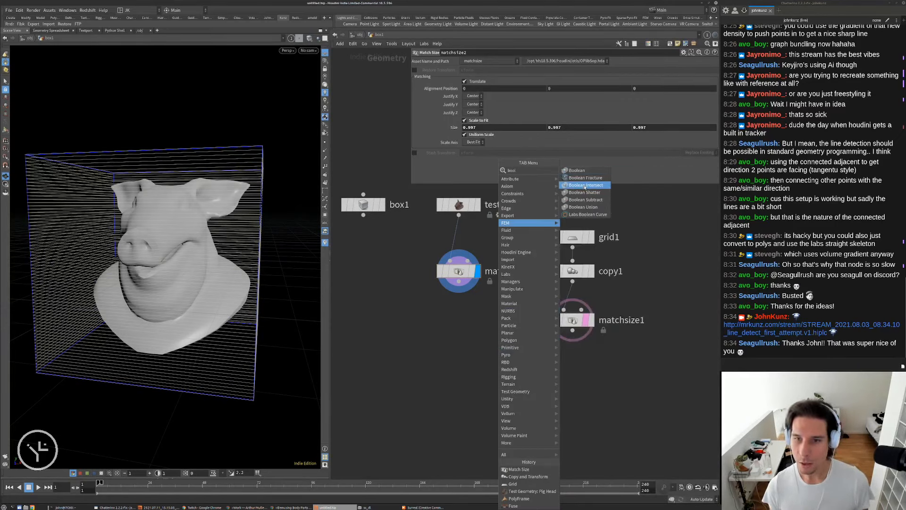
{"action": "left_click", "coordinate": [577, 170]}
{"action": "left_click", "coordinate": [481, 337]}
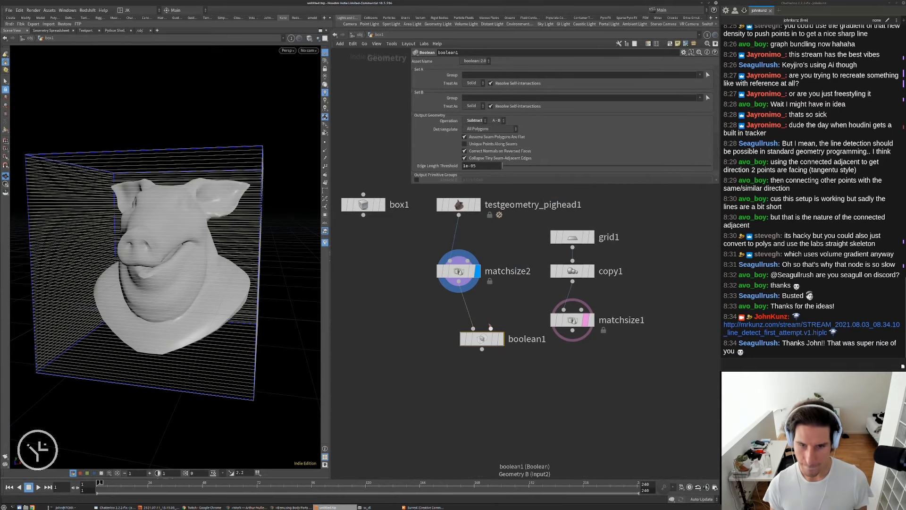
{"action": "left_click_drag", "start_coordinate": [491, 328], "coordinate": [572, 330]}
{"action": "left_click", "coordinate": [500, 339]}
{"action": "left_click_drag", "start_coordinate": [484, 340], "coordinate": [471, 366]}
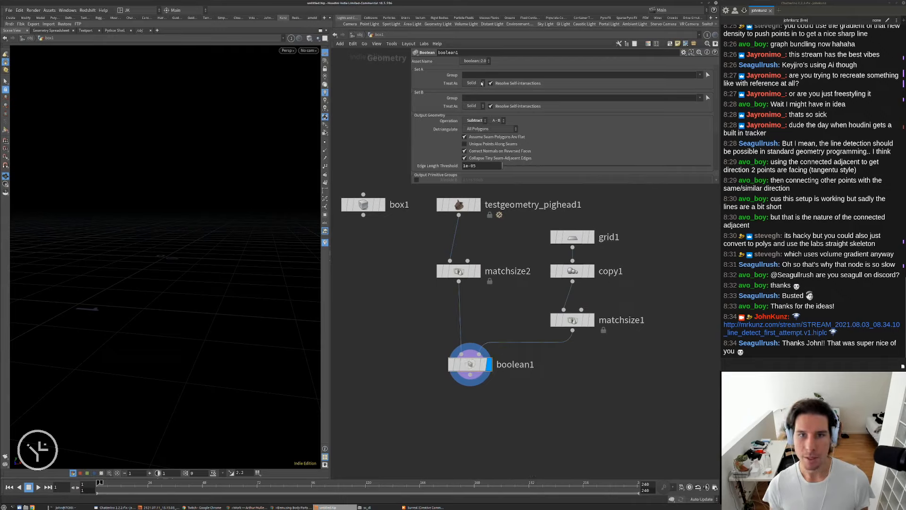
Set the Boolean node's Set B to be treated as a Surface and check the resulting pig head.
{"action": "left_click", "coordinate": [480, 108]}
{"action": "left_click", "coordinate": [473, 113]}
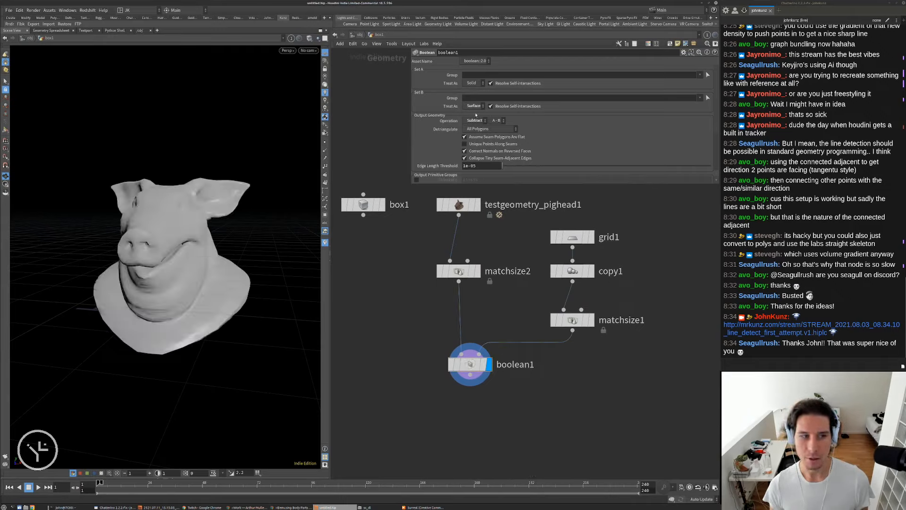
{"action": "left_click_drag", "start_coordinate": [165, 203], "coordinate": [269, 189]}
{"action": "scroll", "coordinate": [268, 188], "scroll_direction": "up", "scroll_amount": 4}
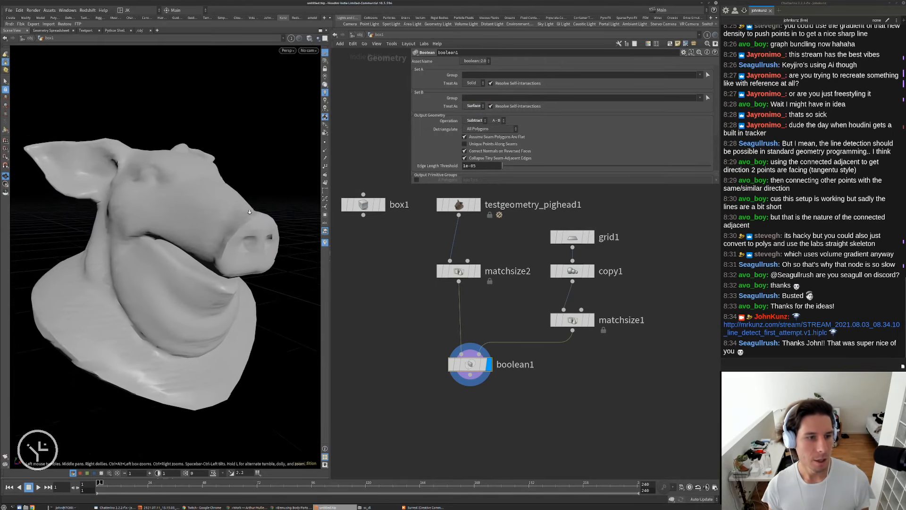
Switch the viewport to shaded display with wireframe and examine the cut lines across the pig head.
{"action": "left_click", "coordinate": [309, 39]}
{"action": "left_click", "coordinate": [332, 112]}
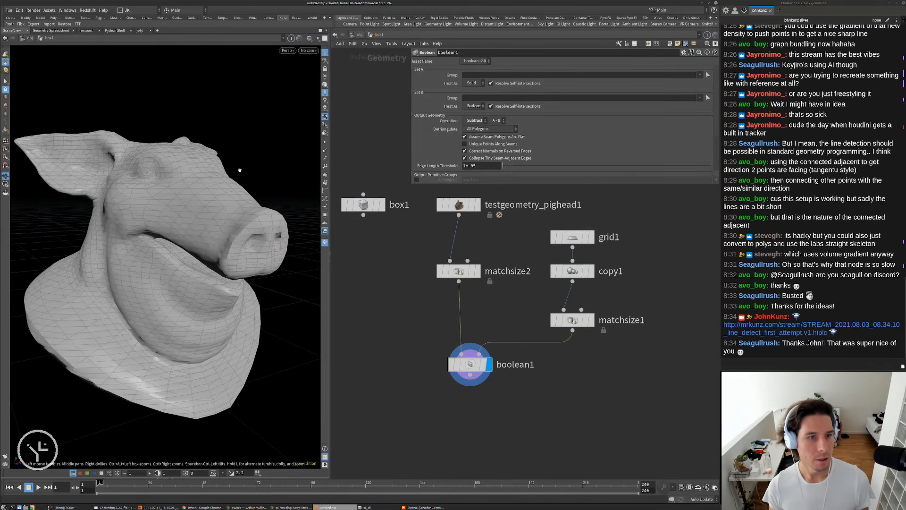
{"action": "scroll", "coordinate": [199, 209], "scroll_direction": "up", "scroll_amount": 8}
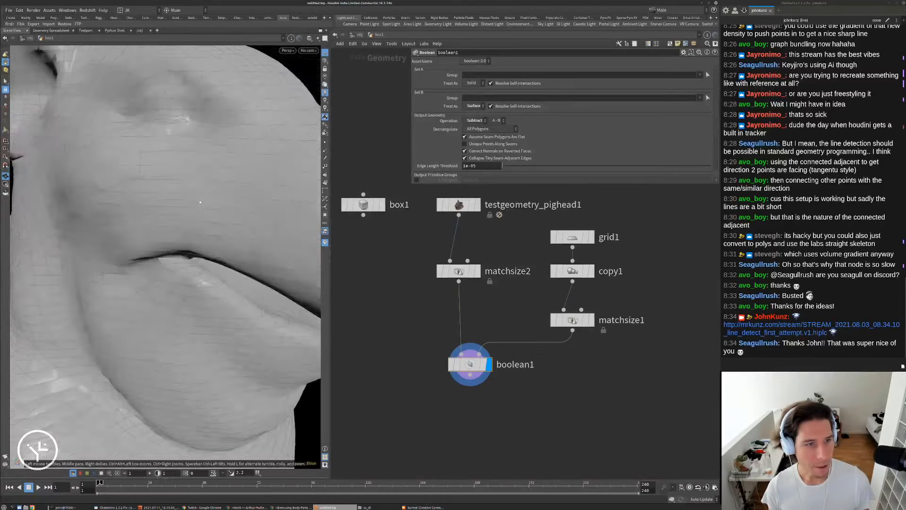
{"action": "left_click_drag", "start_coordinate": [229, 178], "coordinate": [278, 231]}
{"action": "scroll", "coordinate": [255, 210], "scroll_direction": "down", "scroll_amount": 8}
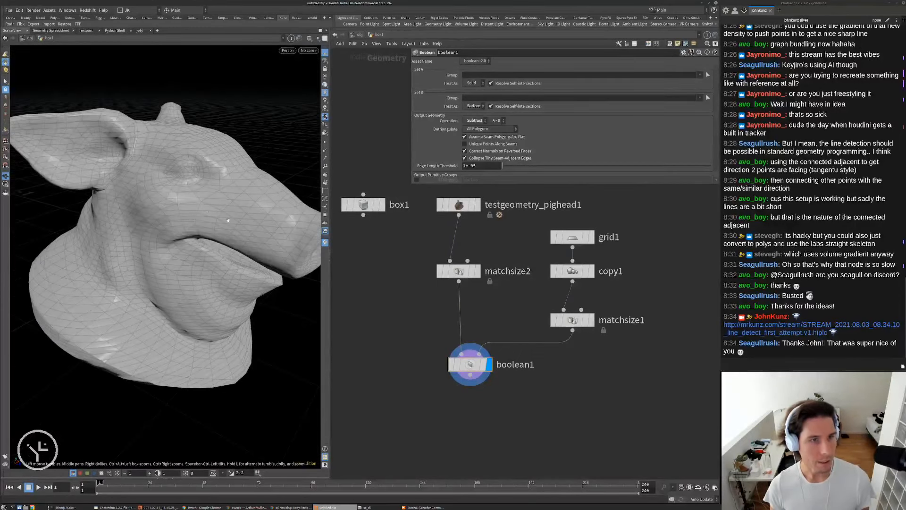
Add an Assemble node fed by boolean1, display its result and enable Create Packed Geometry.
{"action": "middle_click_drag", "start_coordinate": [438, 409], "coordinate": [430, 382]}
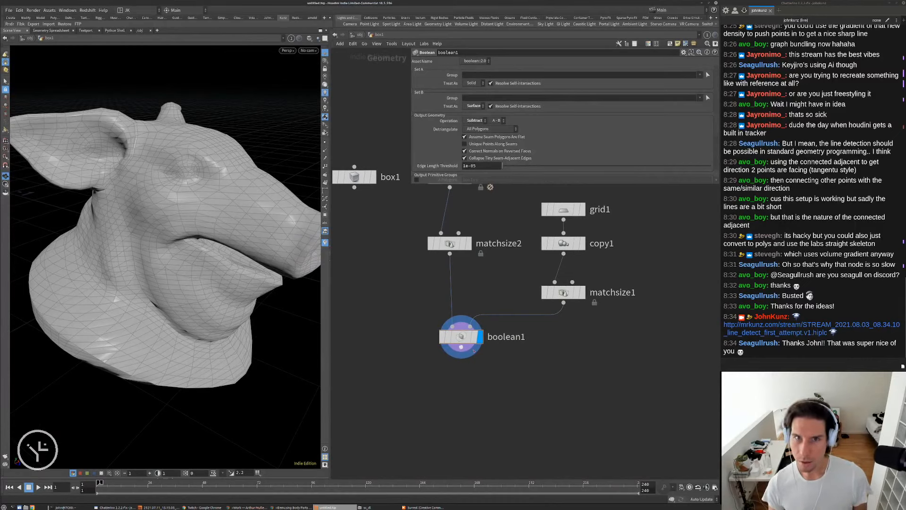
{"action": "key", "text": "Tab"}
{"action": "type", "text": "ass"}
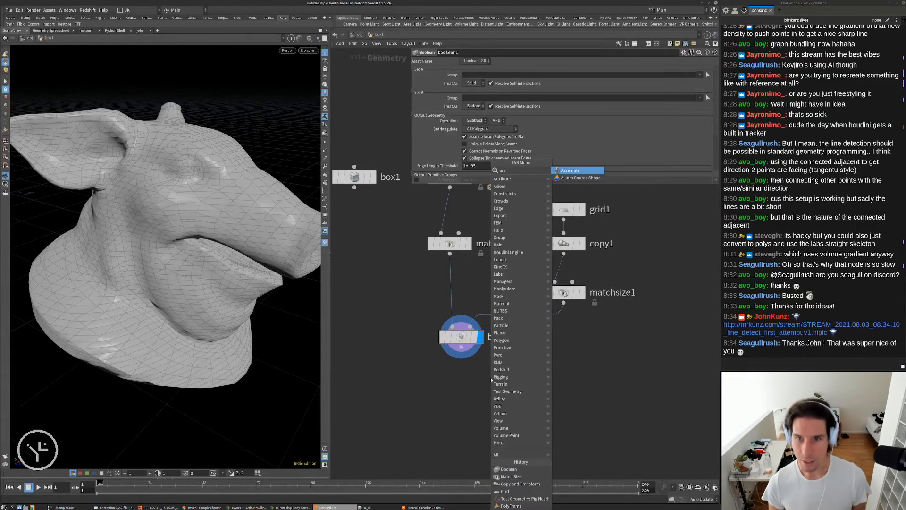
{"action": "key", "text": "Return"}
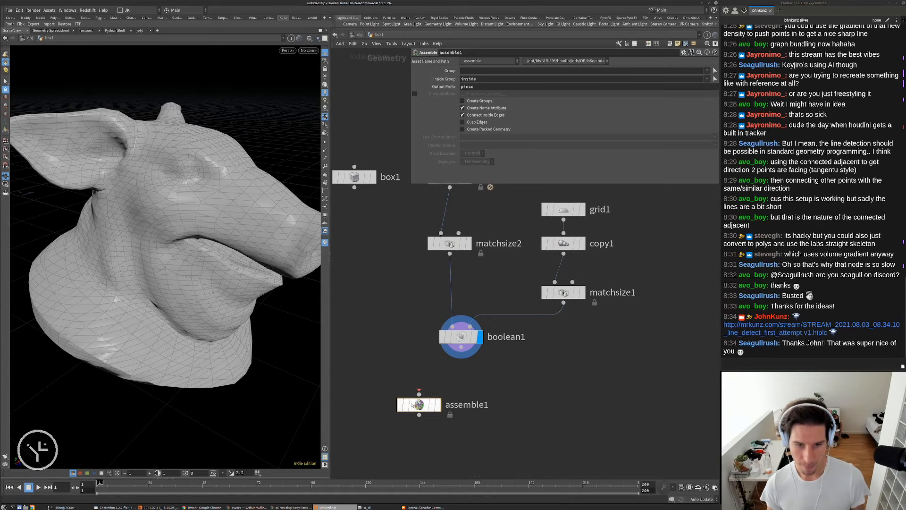
{"action": "left_click", "coordinate": [419, 405]}
{"action": "middle_click_drag", "start_coordinate": [486, 444], "coordinate": [492, 392]}
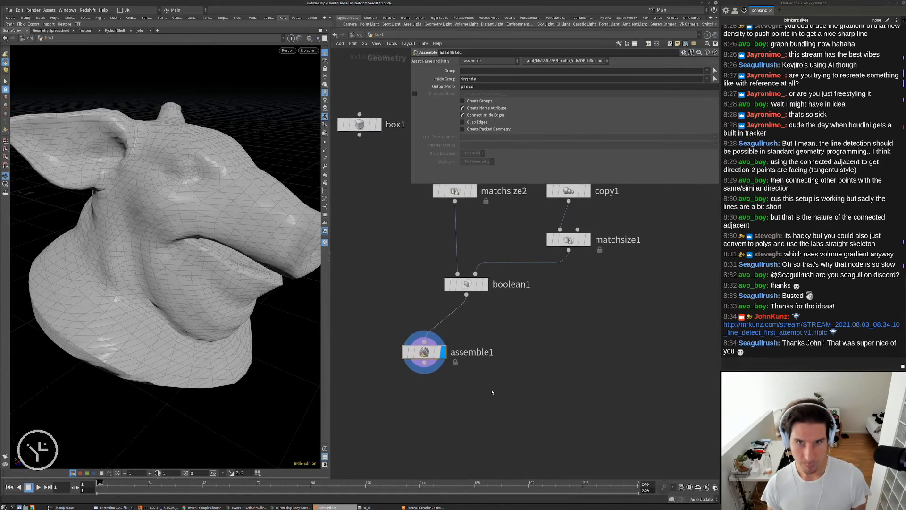
{"action": "left_click", "coordinate": [486, 129]}
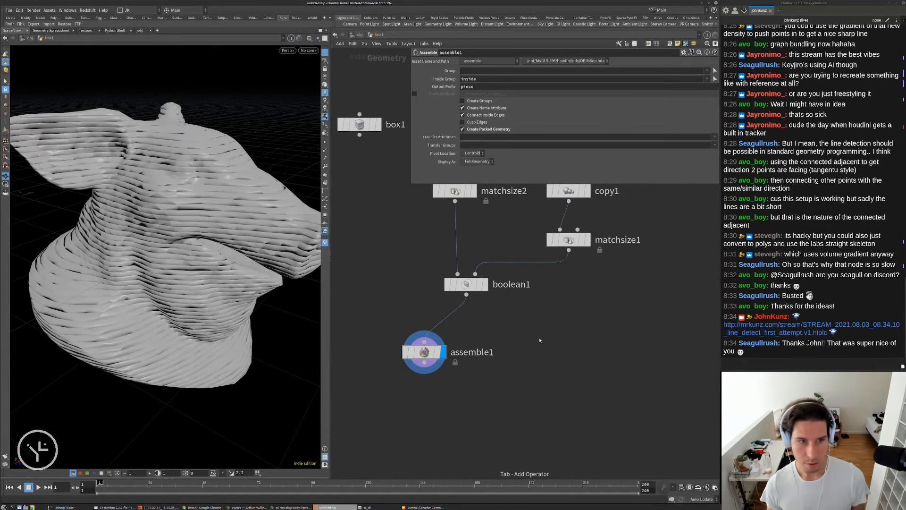
Add an Attribute Randomize node fed by assemble1, place it below that node and display its result.
{"action": "key", "text": "Tab"}
{"action": "type", "text": "ran"}
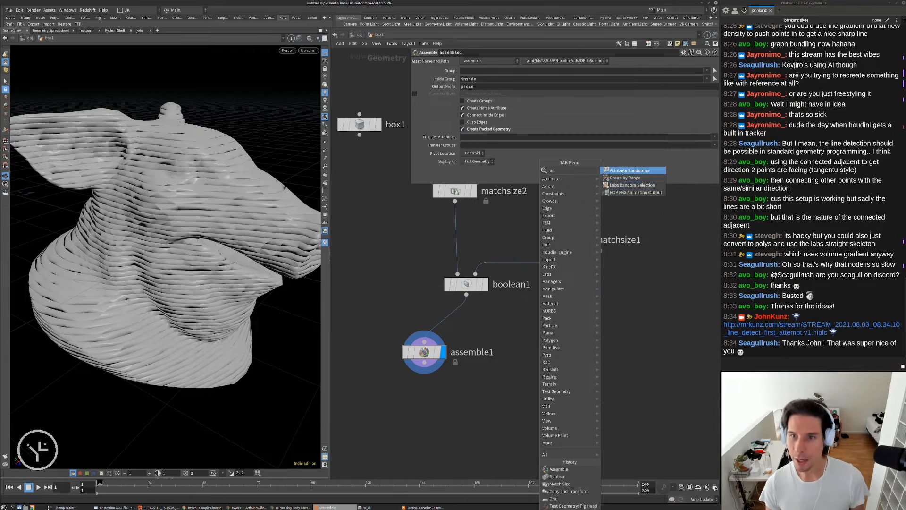
{"action": "left_click", "coordinate": [622, 171]}
{"action": "left_click", "coordinate": [456, 398]}
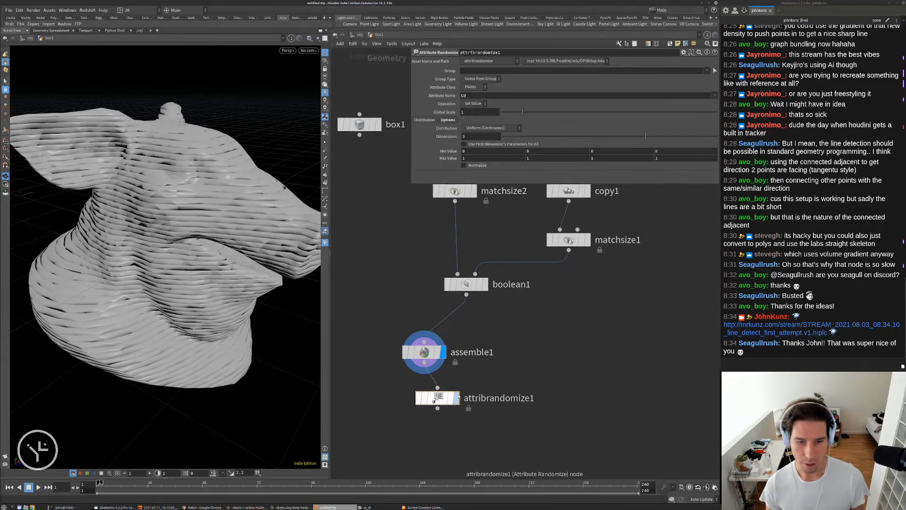
{"action": "left_click", "coordinate": [457, 397]}
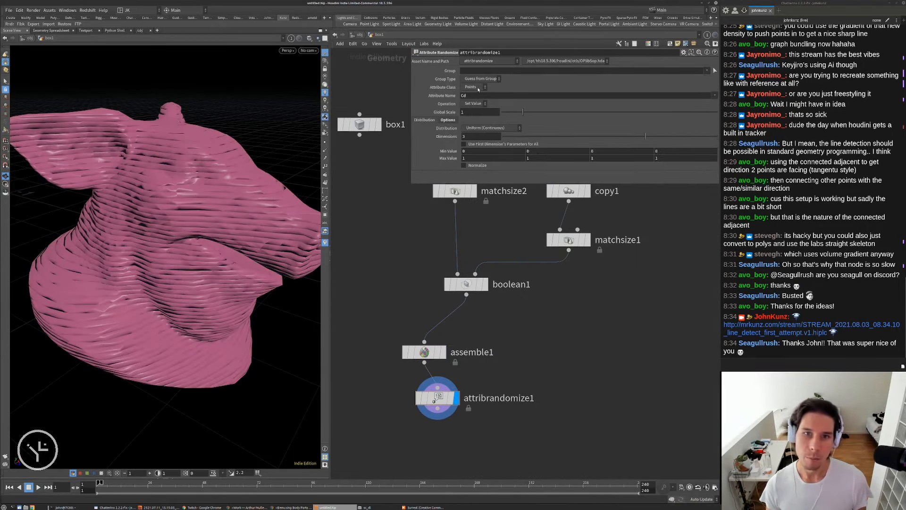
Set the Attribute Randomize node's Attribute Class to Primitives and inspect the coloured slices up close.
{"action": "left_click", "coordinate": [478, 90]}
{"action": "left_click", "coordinate": [474, 81]}
{"action": "mouse_move", "coordinate": [249, 241]}
{"action": "left_mouse_down"}
{"action": "mouse_move", "coordinate": [233, 230]}
{"action": "mouse_move", "coordinate": [243, 240]}
{"action": "left_mouse_up"}
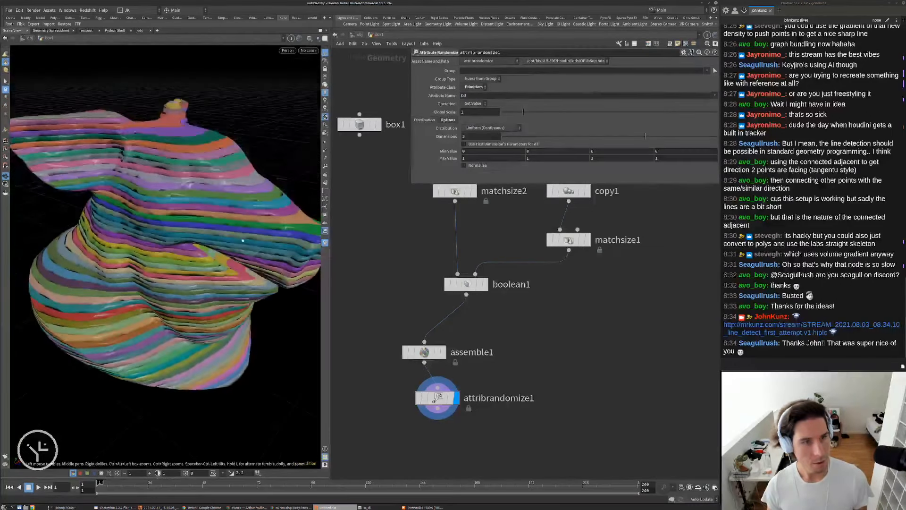
{"action": "right_click_drag", "start_coordinate": [243, 240], "coordinate": [279, 236]}
{"action": "left_click_drag", "start_coordinate": [278, 236], "coordinate": [273, 257]}
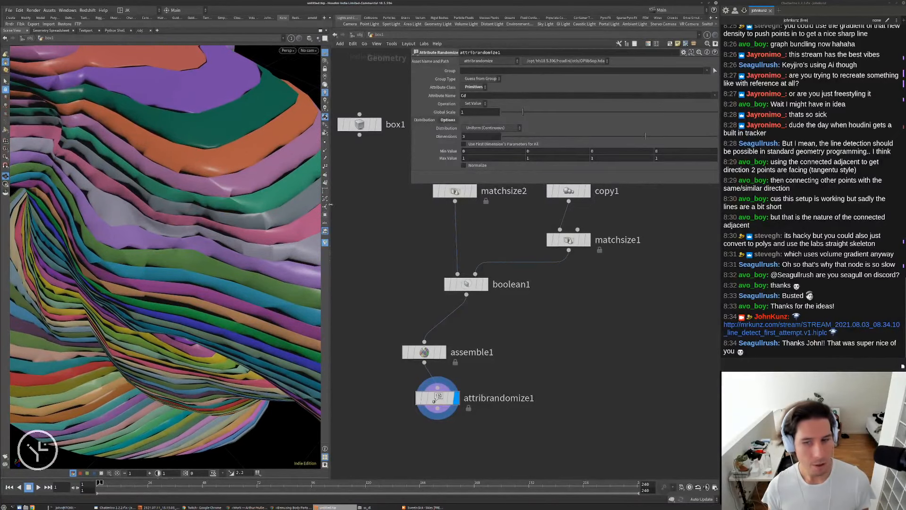
Add a Normal node and insert it on the connection between matchsize2 and boolean1.
{"action": "type", "text": "norm"}
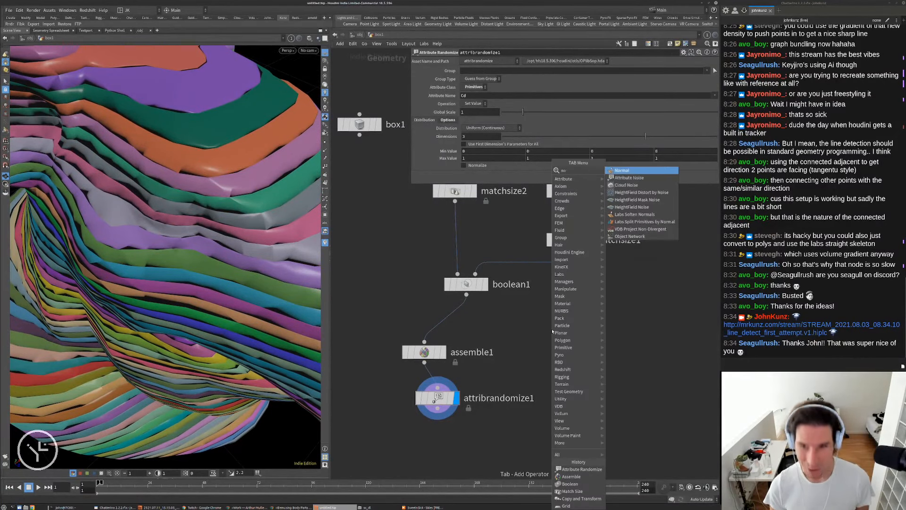
{"action": "key", "text": "Return"}
{"action": "key", "text": "Return"}
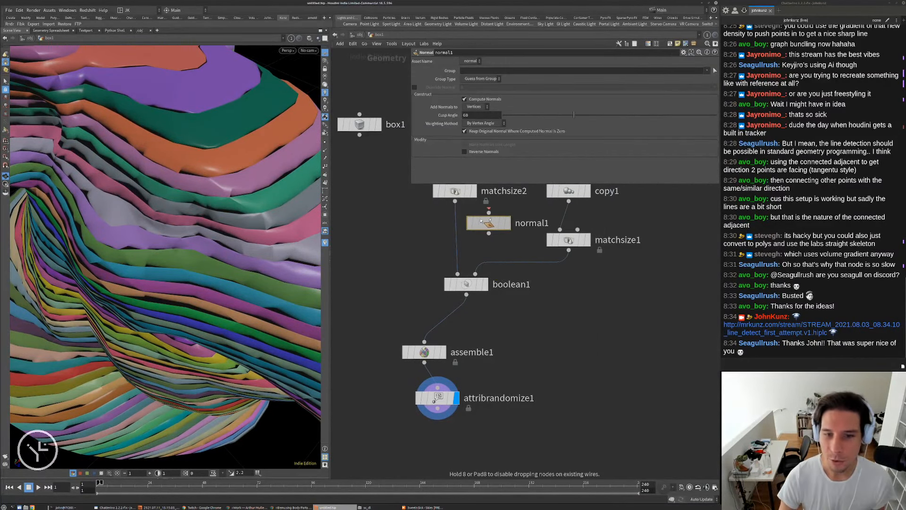
{"action": "left_click", "coordinate": [480, 219]}
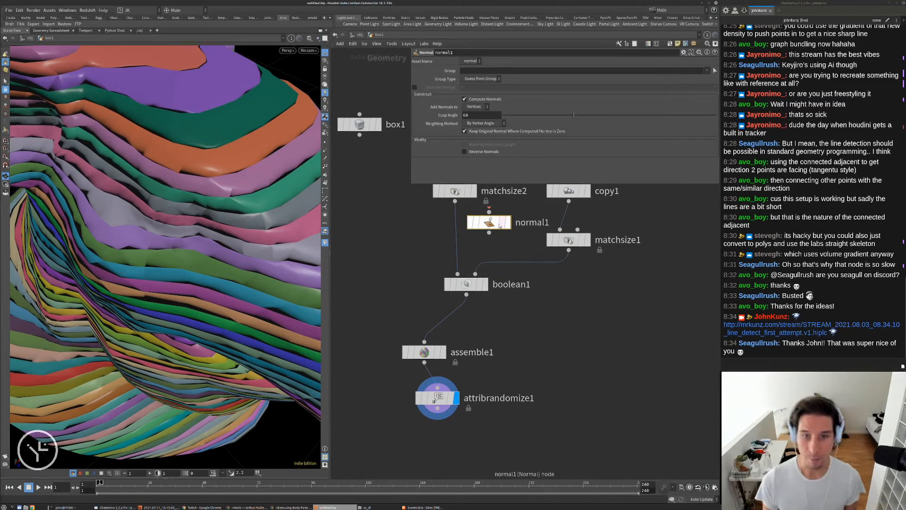
{"action": "left_click_drag", "start_coordinate": [500, 226], "coordinate": [466, 233]}
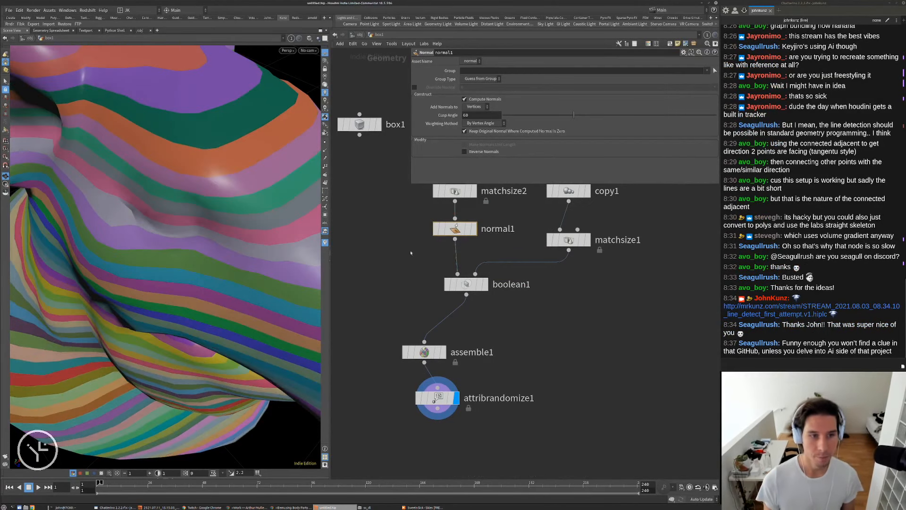
Compare the Normal node's vertex-angle and face-area weighting on the head's shading, and set Weighting Method to By Face Area.
{"action": "left_click", "coordinate": [487, 124]}
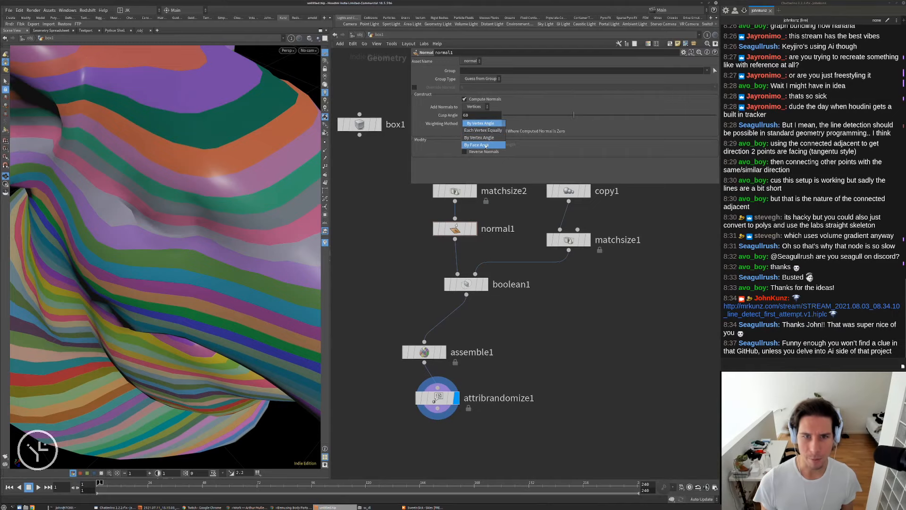
{"action": "left_click", "coordinate": [486, 145]}
{"action": "mouse_move", "coordinate": [212, 182]}
{"action": "left_mouse_down"}
{"action": "mouse_move", "coordinate": [200, 169]}
{"action": "mouse_move", "coordinate": [207, 167]}
{"action": "mouse_move", "coordinate": [201, 179]}
{"action": "mouse_move", "coordinate": [207, 173]}
{"action": "left_mouse_up"}
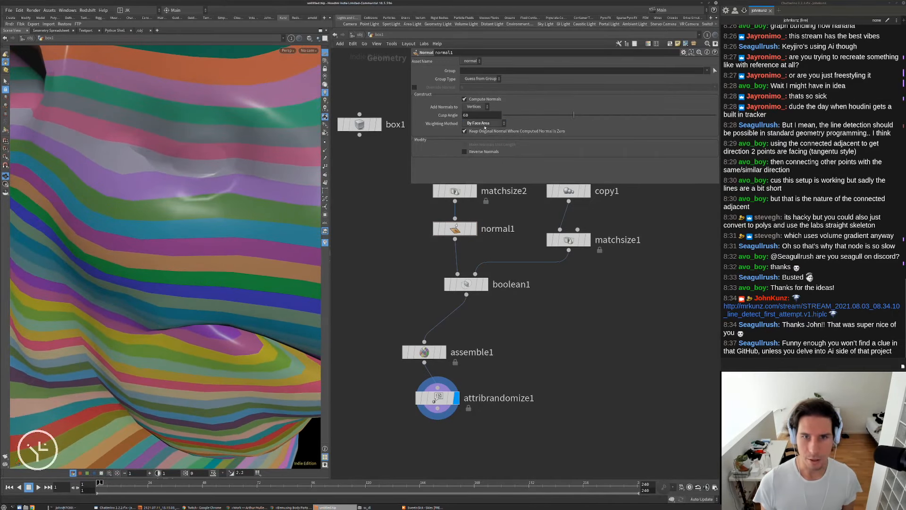
{"action": "left_click", "coordinate": [484, 125]}
{"action": "left_click", "coordinate": [482, 136]}
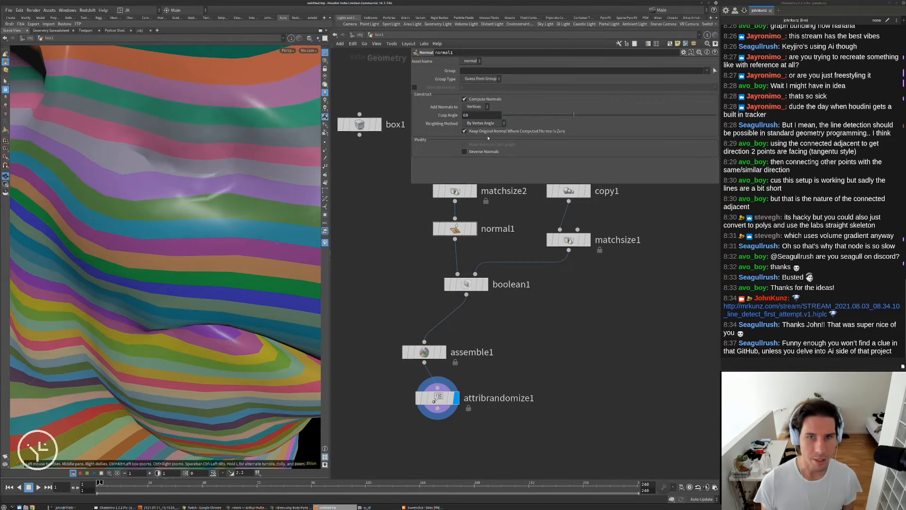
{"action": "left_click", "coordinate": [485, 123]}
{"action": "left_click", "coordinate": [481, 123]}
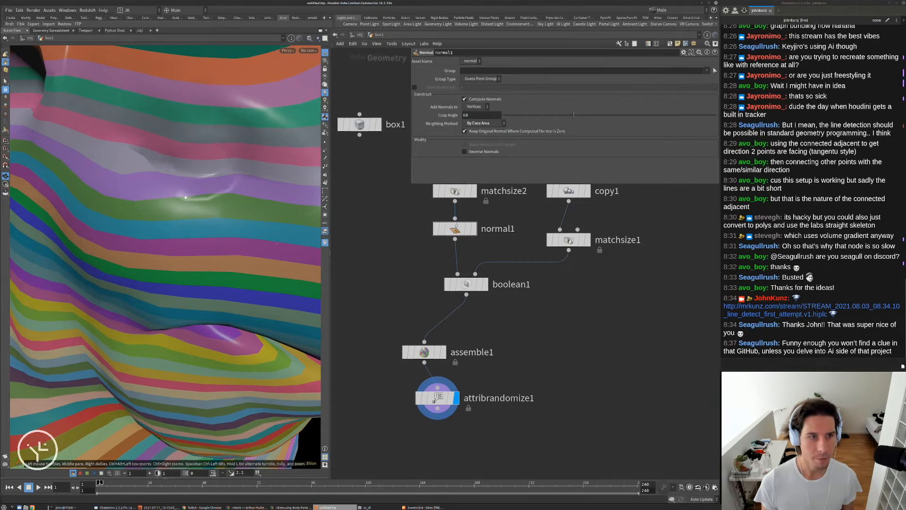
{"action": "right_click_drag", "start_coordinate": [289, 203], "coordinate": [264, 213]}
{"action": "mouse_move", "coordinate": [265, 213]}
{"action": "left_mouse_down"}
{"action": "mouse_move", "coordinate": [259, 240]}
{"action": "mouse_move", "coordinate": [271, 228]}
{"action": "left_mouse_up"}
{"action": "right_click_drag", "start_coordinate": [270, 228], "coordinate": [246, 231]}
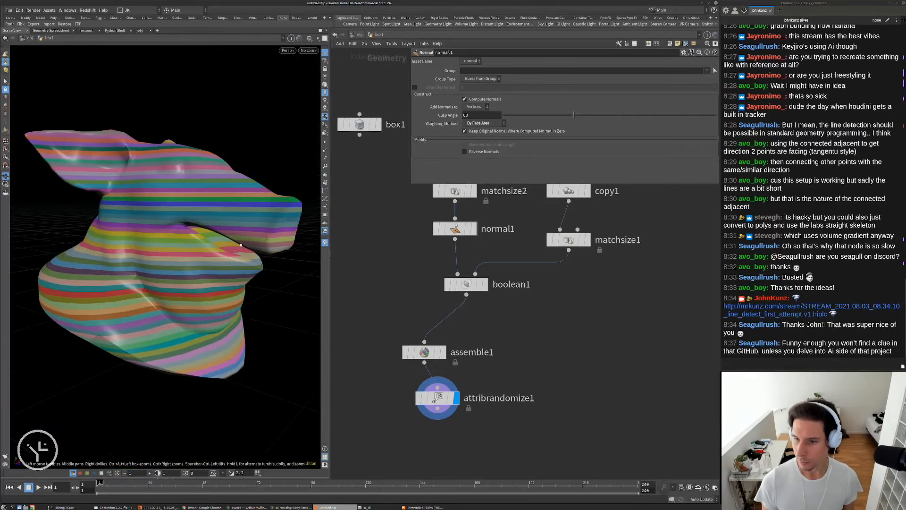
{"action": "left_click_drag", "start_coordinate": [245, 232], "coordinate": [191, 270]}
Align attribrandomize1 directly beneath assemble1 and examine the striped pig head from several angles.
{"action": "middle_click_drag", "start_coordinate": [466, 284], "coordinate": [471, 228]}
{"action": "left_click_drag", "start_coordinate": [444, 343], "coordinate": [431, 339]}
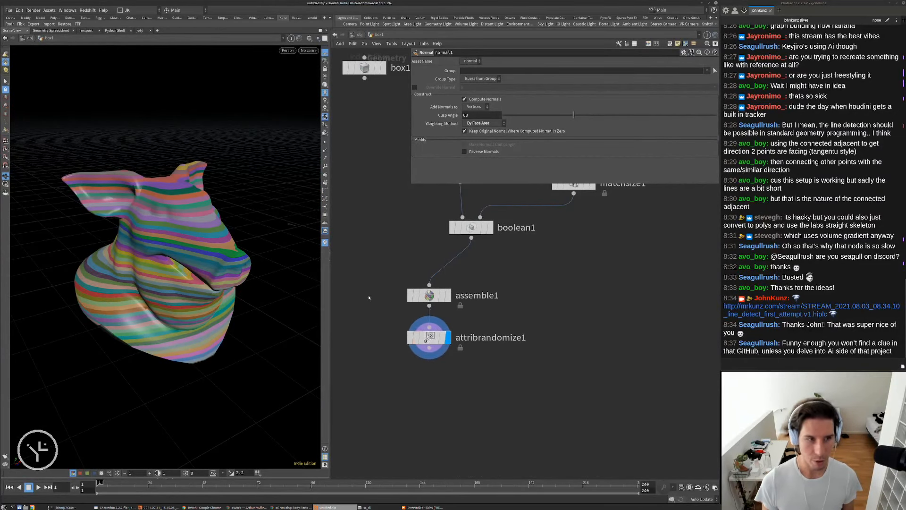
{"action": "right_click_drag", "start_coordinate": [190, 256], "coordinate": [206, 242]}
{"action": "left_click_drag", "start_coordinate": [207, 241], "coordinate": [168, 279]}
{"action": "right_click_drag", "start_coordinate": [167, 279], "coordinate": [113, 264]}
{"action": "left_click_drag", "start_coordinate": [113, 264], "coordinate": [162, 259]}
Add an Exploded View node fed by attribrandomize1, place it below and display its result.
{"action": "middle_click_drag", "start_coordinate": [454, 397], "coordinate": [450, 375]}
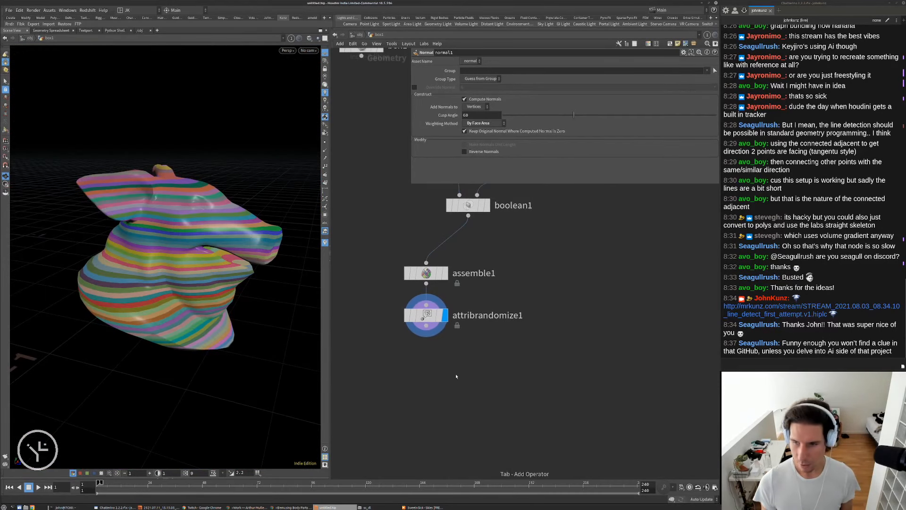
{"action": "key", "text": "Tab"}
{"action": "type", "text": "ex"}
{"action": "left_click", "coordinate": [524, 171]}
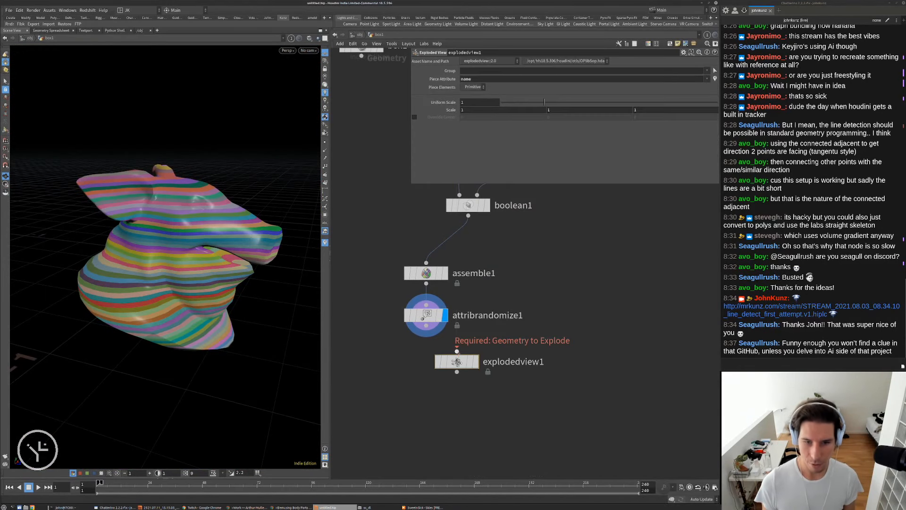
{"action": "left_click", "coordinate": [475, 362]}
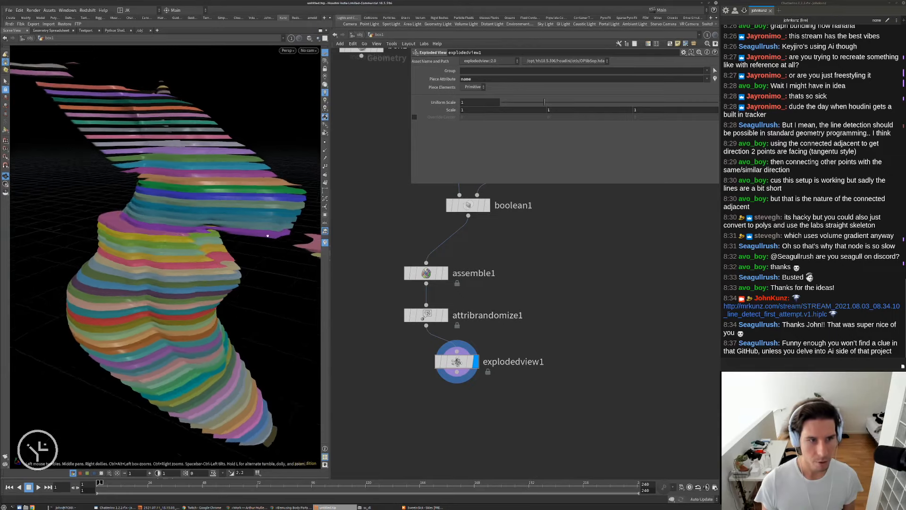
Raise the Exploded View's Uniform Scale to about 2.655, inspect the separated slices and align the node beneath attribrandomize1.
{"action": "left_click_drag", "start_coordinate": [526, 104], "coordinate": [616, 138]}
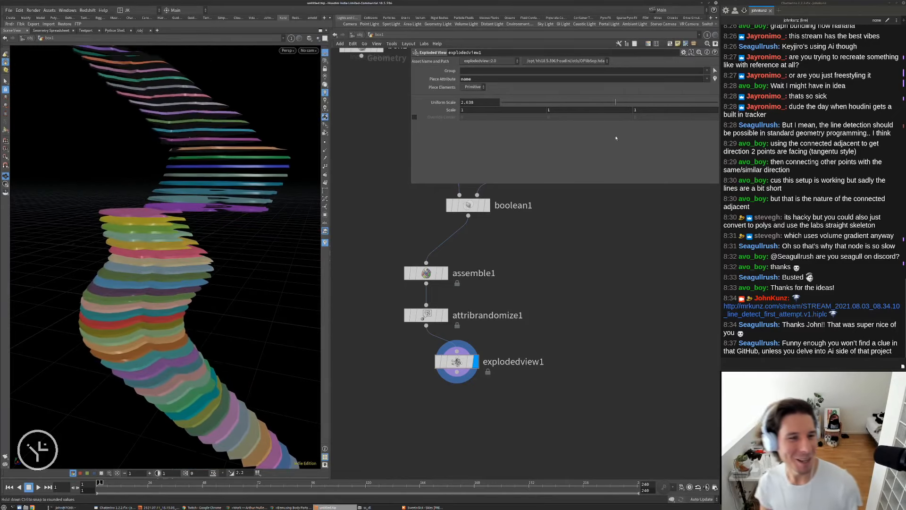
{"action": "left_click_drag", "start_coordinate": [208, 290], "coordinate": [205, 95], "text": "alt"}
{"action": "right_click_drag", "start_coordinate": [204, 95], "coordinate": [245, 201], "text": "alt"}
{"action": "left_click_drag", "start_coordinate": [245, 201], "coordinate": [284, 278]}
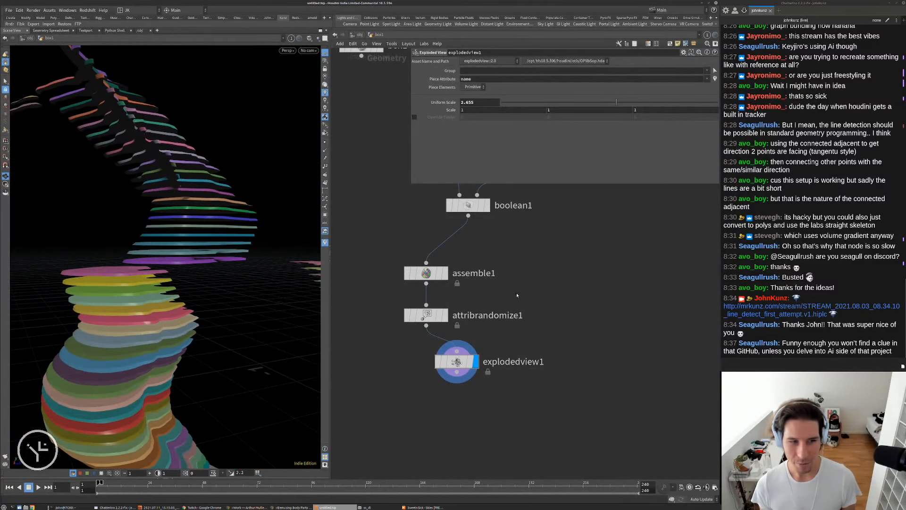
{"action": "left_click_drag", "start_coordinate": [456, 362], "coordinate": [426, 364]}
Set boolean1's Set A to be treated as a Surface and check the exploded slices.
{"action": "middle_click_drag", "start_coordinate": [545, 321], "coordinate": [529, 394]}
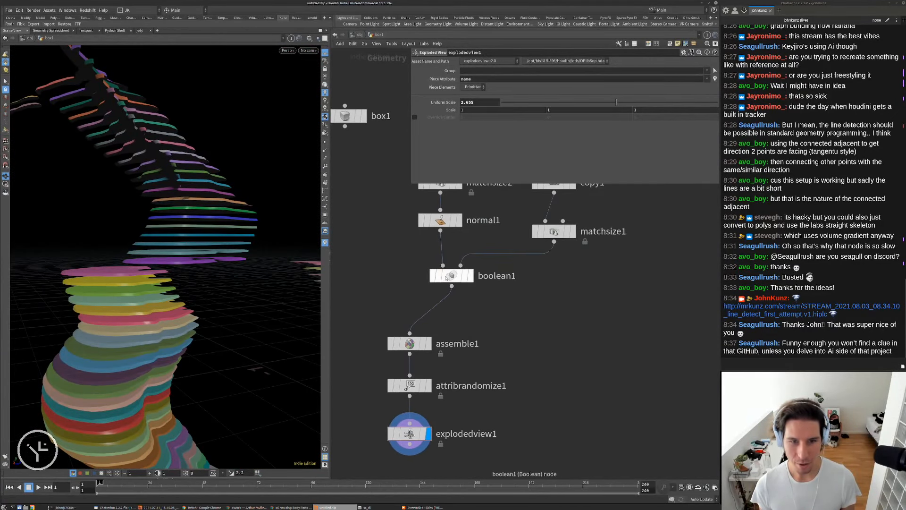
{"action": "left_click", "coordinate": [452, 278]}
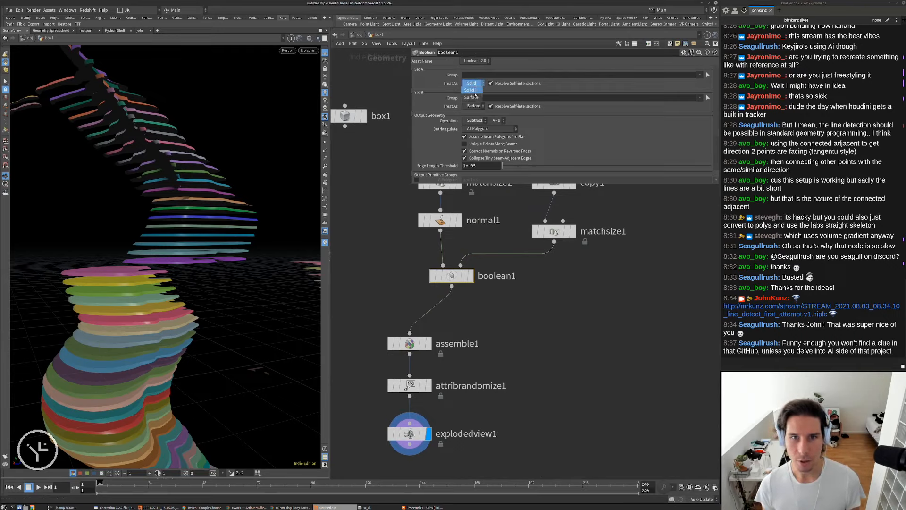
{"action": "left_click", "coordinate": [474, 98]}
{"action": "left_click_drag", "start_coordinate": [208, 271], "coordinate": [362, 223]}
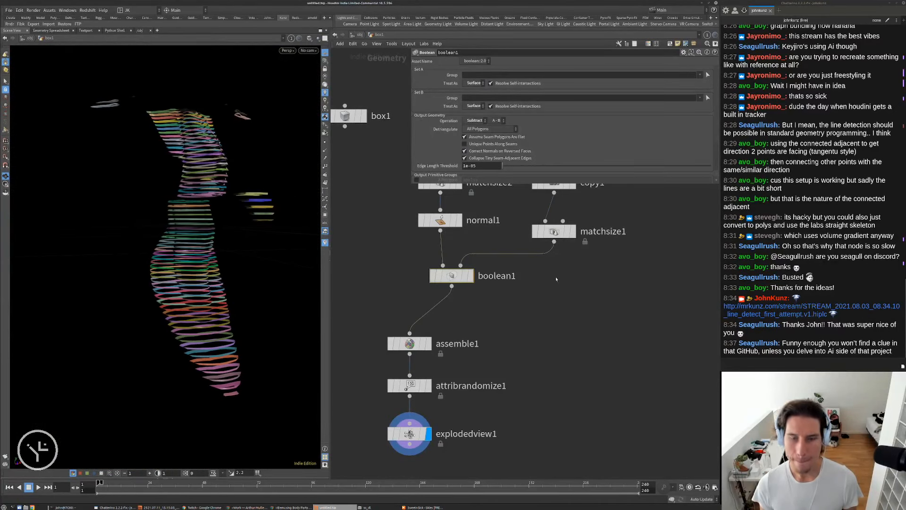
Move the assemble1, attribrandomize1 and explodedview1 chain aside, and display boolean1 with the pig head framed in the viewport.
{"action": "middle_click_drag", "start_coordinate": [550, 369], "coordinate": [548, 317]}
{"action": "scroll", "coordinate": [534, 346], "scroll_direction": "down", "scroll_amount": 3}
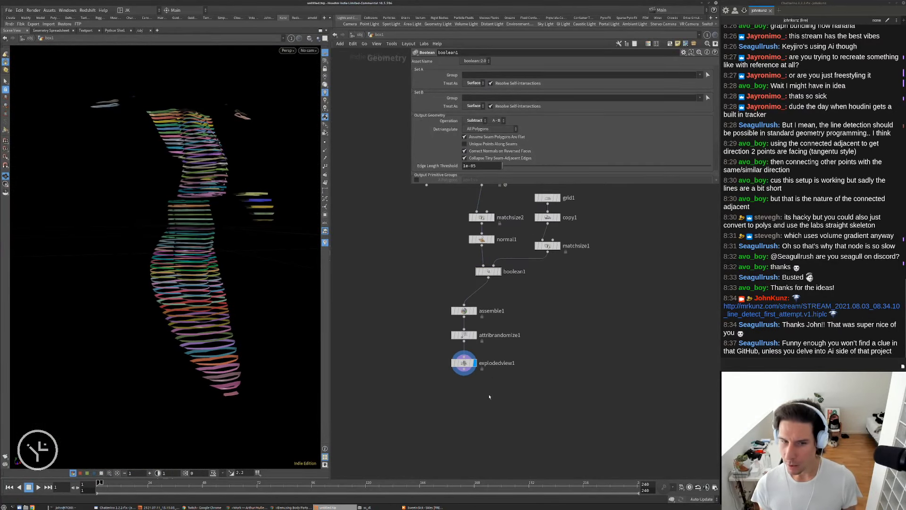
{"action": "left_click_drag", "start_coordinate": [489, 396], "coordinate": [413, 310]}
{"action": "left_click", "coordinate": [496, 273]}
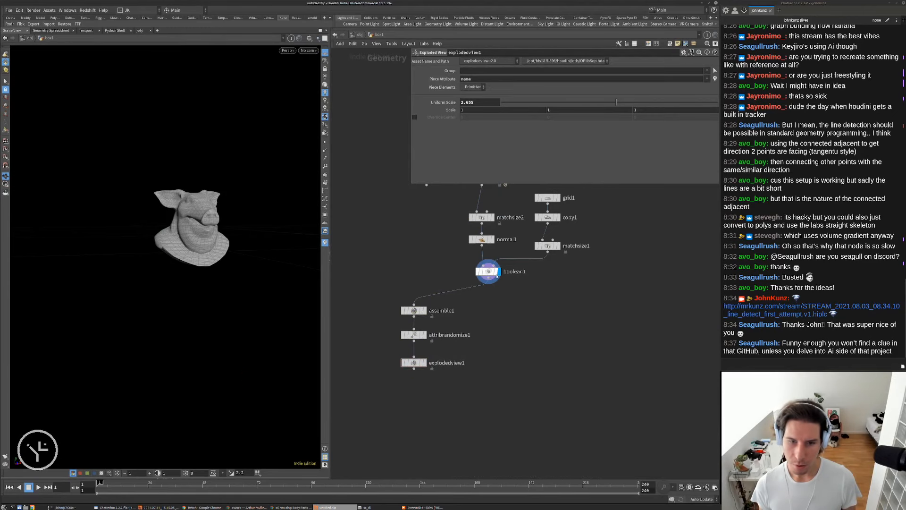
{"action": "left_click", "coordinate": [489, 272]}
{"action": "key", "text": "space+h"}
{"action": "left_click_drag", "start_coordinate": [219, 233], "coordinate": [272, 234]}
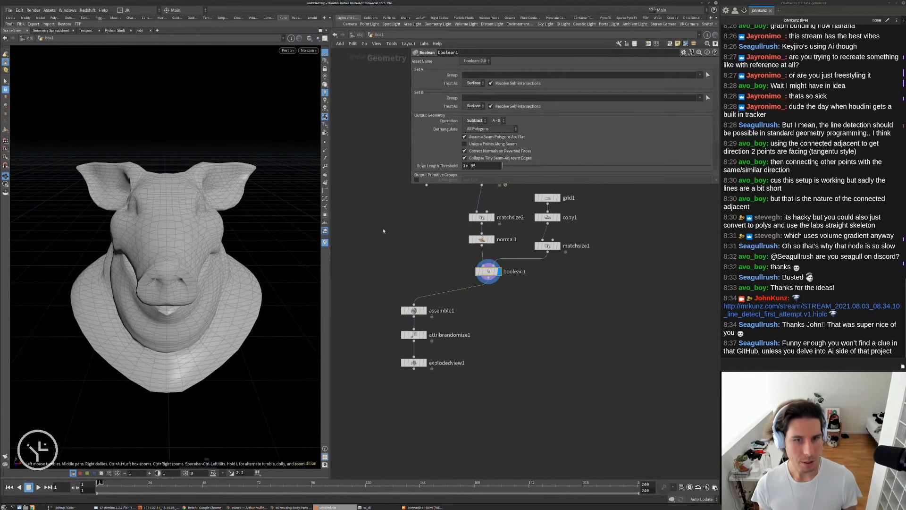
Add a Vellum Configure Cloth node fed by boolean1, place it below that node and display it.
{"action": "key", "text": "Tab"}
{"action": "type", "text": "ve"}
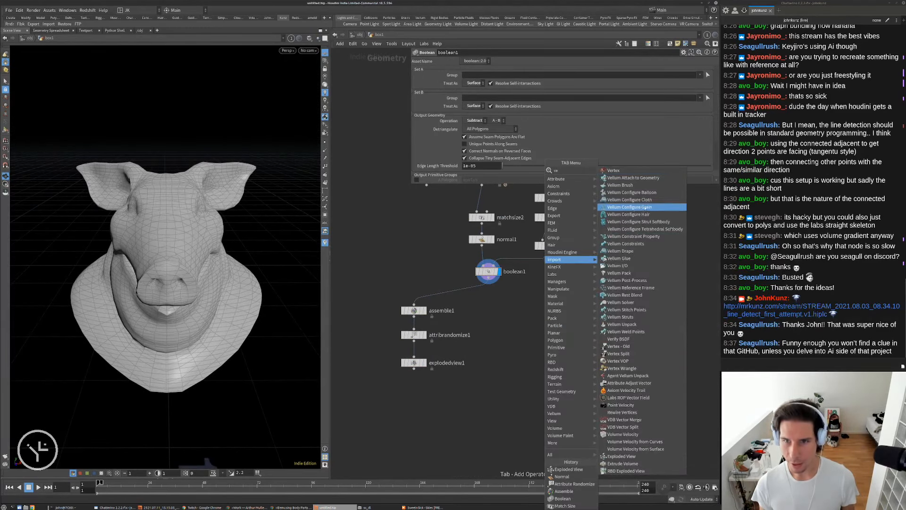
{"action": "type", "text": "lli"}
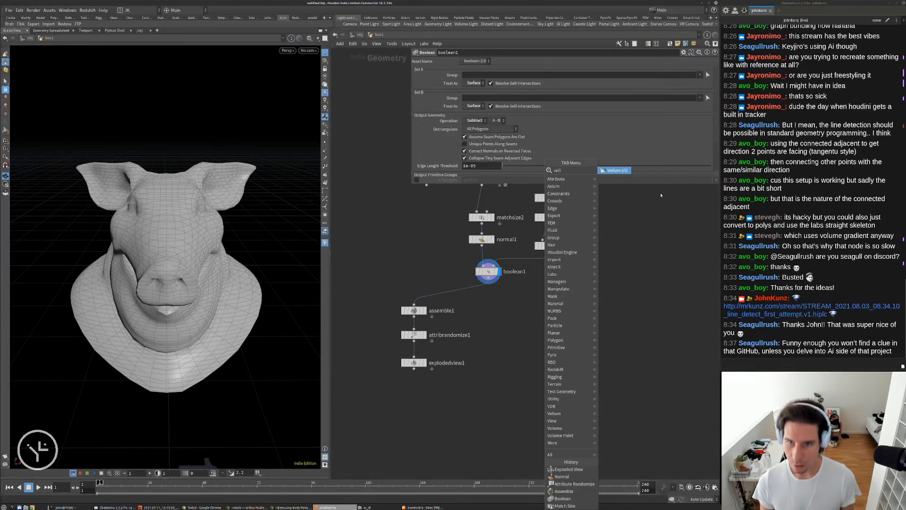
{"action": "key", "text": "BackSpace"}
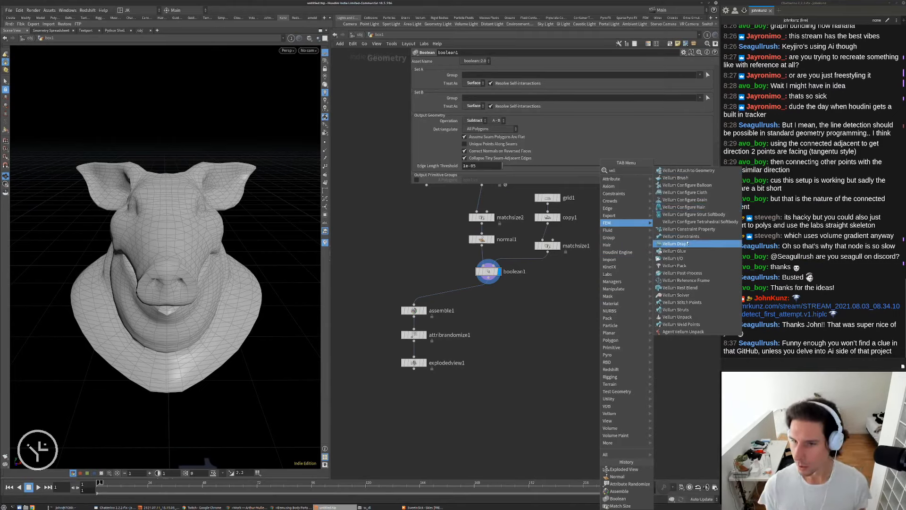
{"action": "left_click", "coordinate": [706, 192]}
{"action": "left_click", "coordinate": [549, 299]}
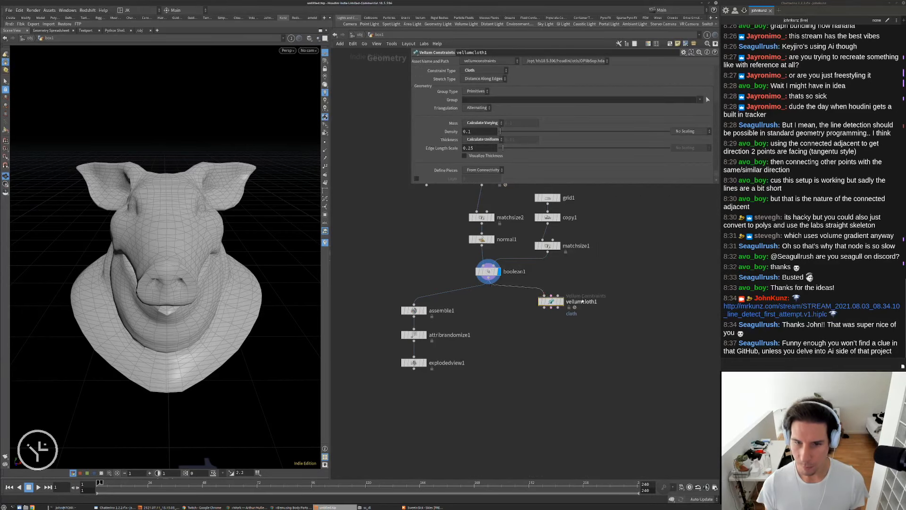
{"action": "left_click_drag", "start_coordinate": [551, 301], "coordinate": [502, 318]}
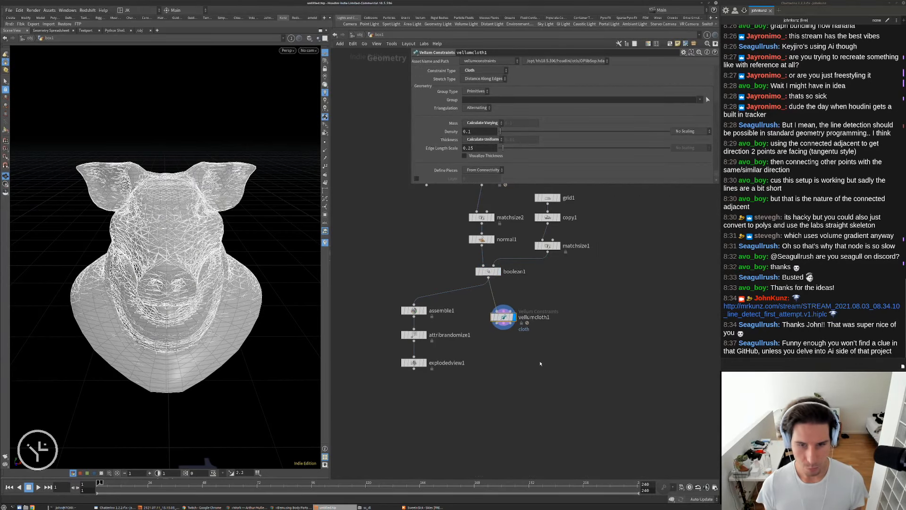
Add a Vellum Solver below vellumcloth1, with all three of its outputs connected to the solver, and display the solver.
{"action": "middle_click_drag", "start_coordinate": [524, 363], "coordinate": [520, 329]}
{"action": "key", "text": "Tab"}
{"action": "type", "text": "vell"}
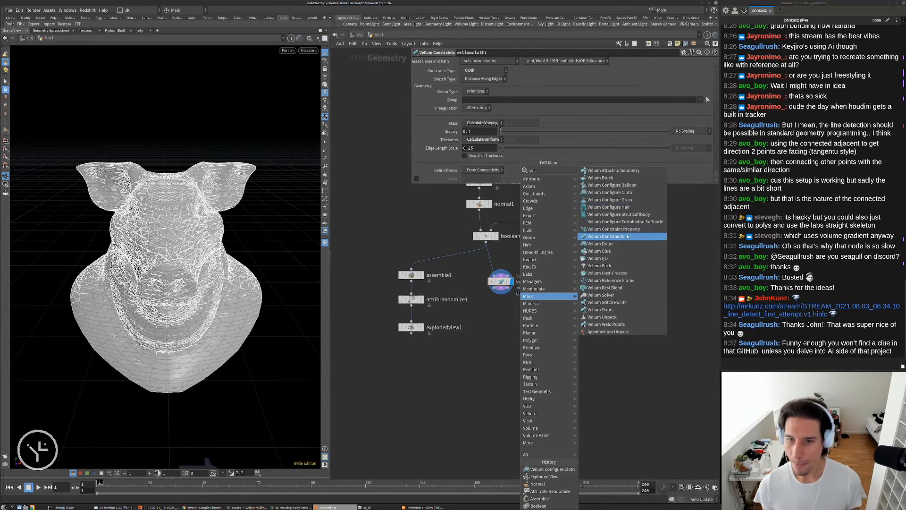
{"action": "left_click", "coordinate": [602, 295]}
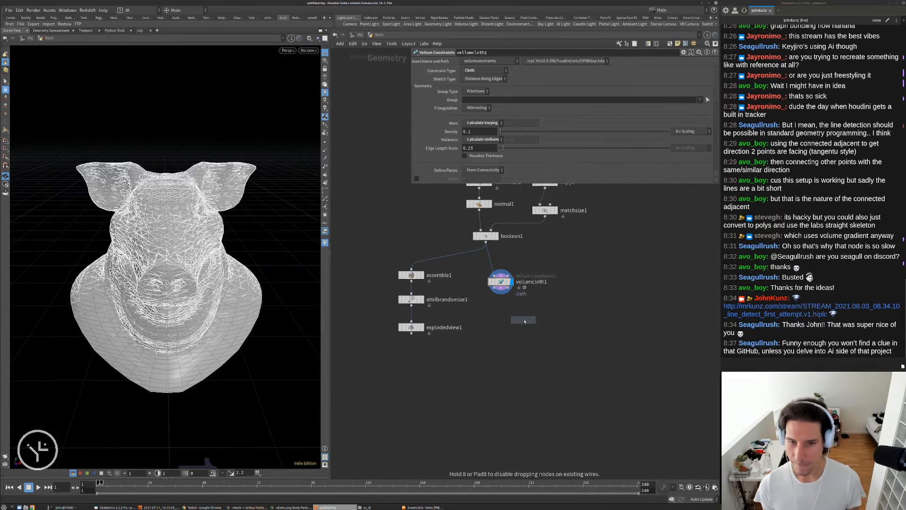
{"action": "left_click", "coordinate": [518, 320]}
{"action": "scroll", "coordinate": [517, 320], "scroll_direction": "up", "scroll_amount": 3}
{"action": "left_click_drag", "start_coordinate": [522, 320], "coordinate": [486, 312]}
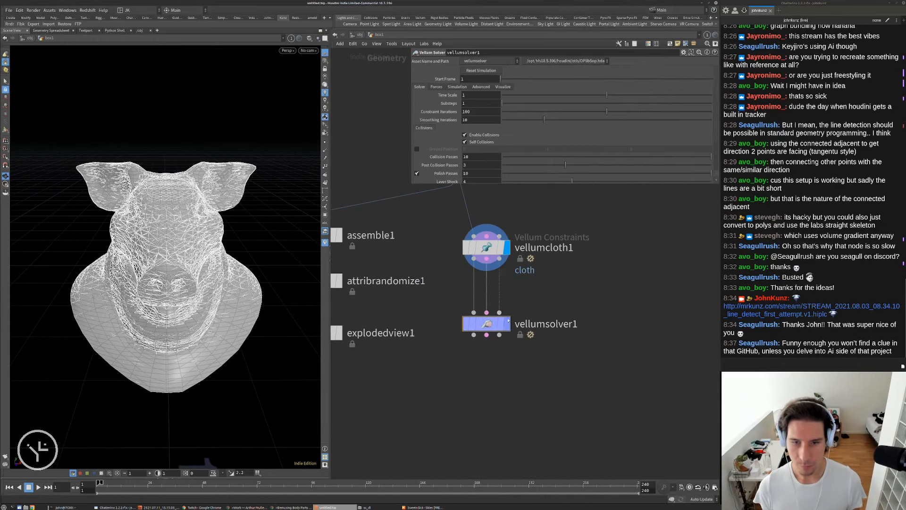
{"action": "left_click", "coordinate": [507, 324]}
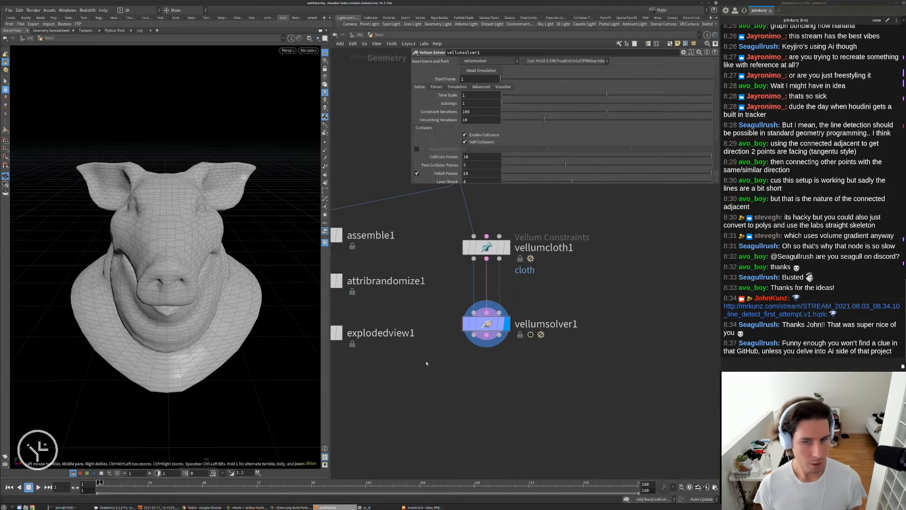
Inside vellumsolver1's forces network, add a POP Force node wired into force_output.
{"action": "scroll", "coordinate": [472, 335], "scroll_direction": "down", "scroll_amount": 2}
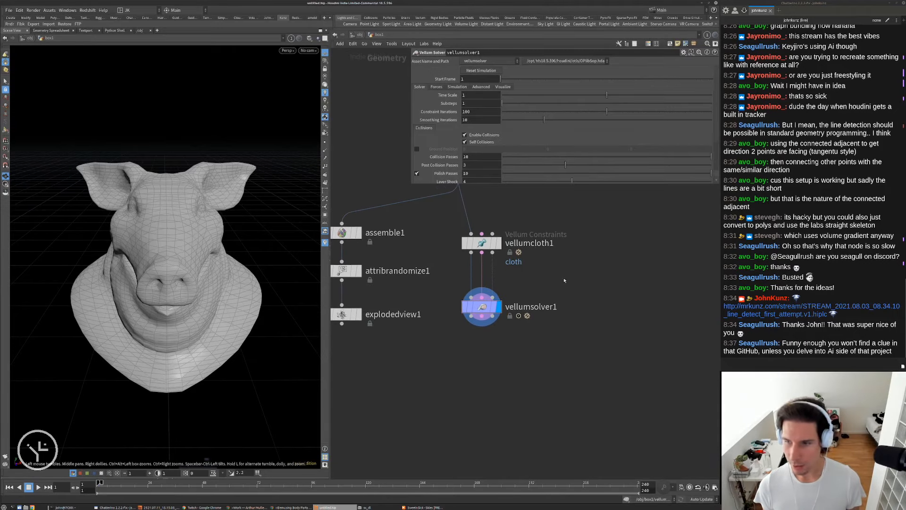
{"action": "middle_click_drag", "start_coordinate": [564, 280], "coordinate": [561, 302]}
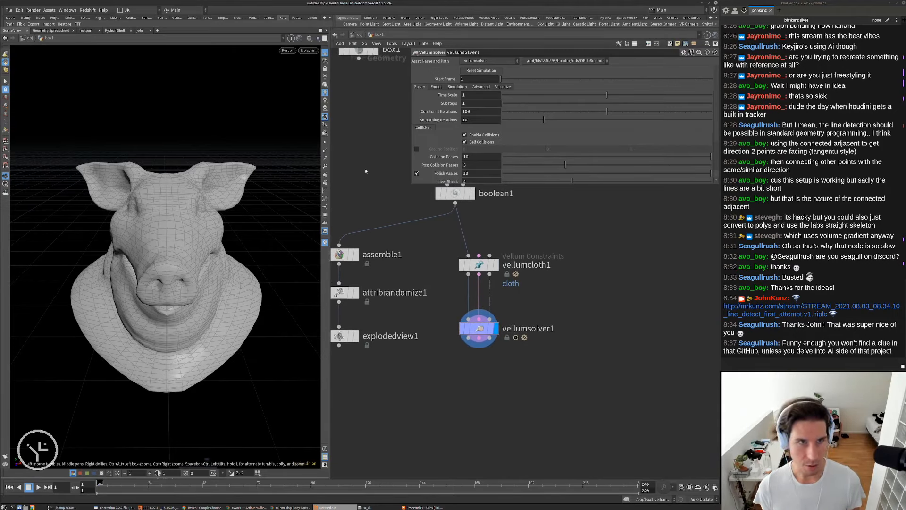
{"action": "double_click", "coordinate": [479, 329]}
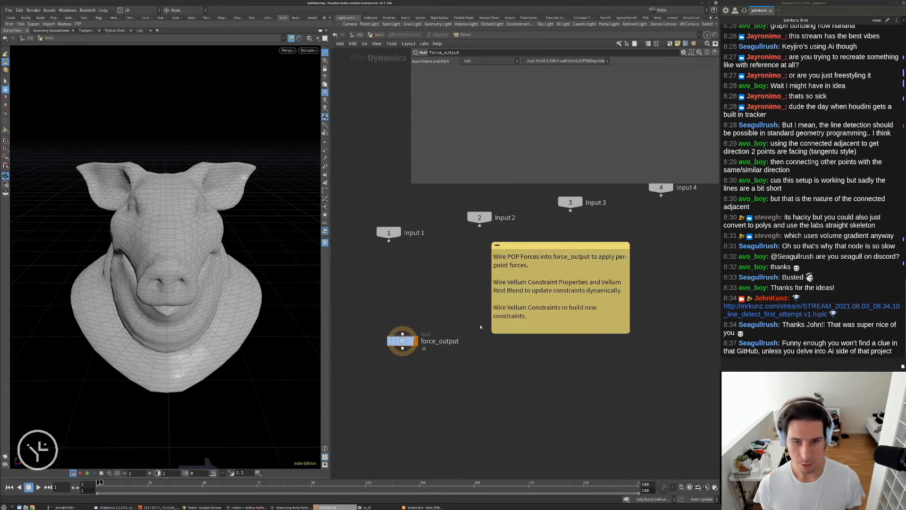
{"action": "key", "text": "Tab"}
{"action": "type", "text": "force"}
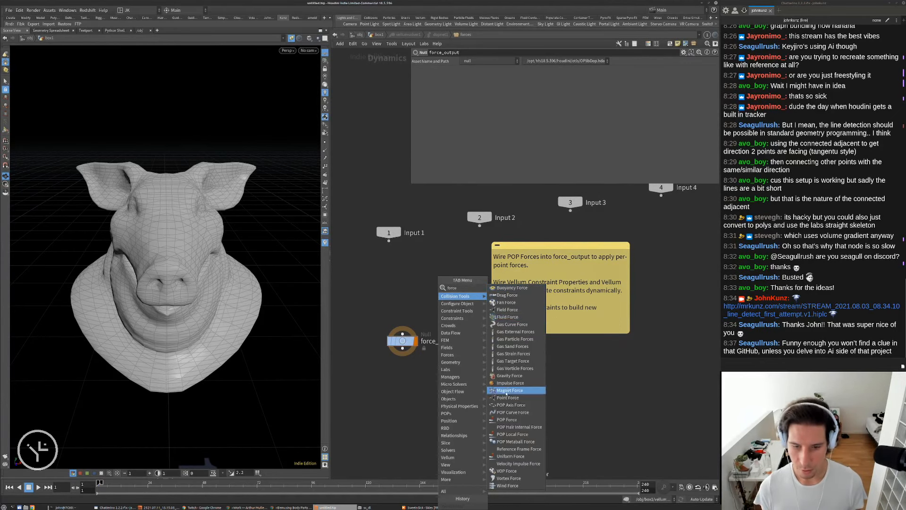
{"action": "left_click", "coordinate": [502, 420]}
{"action": "left_click", "coordinate": [417, 290]}
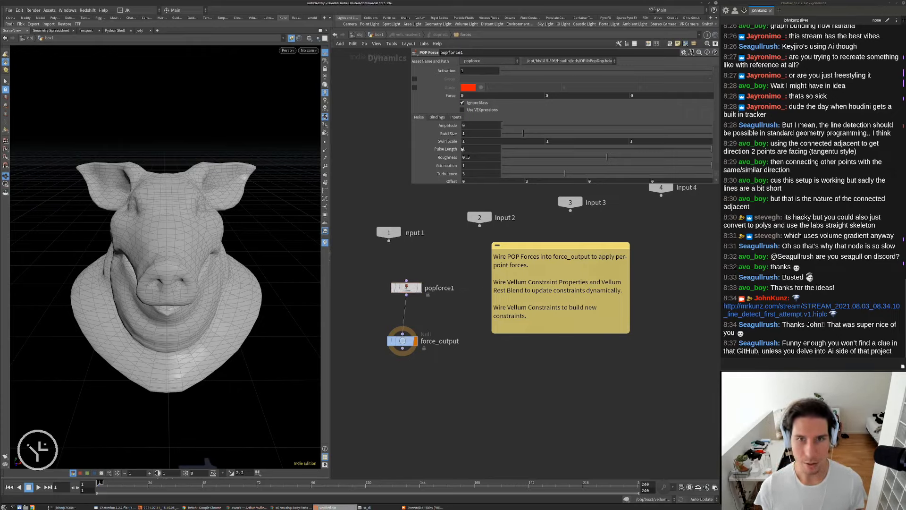
Set popforce1's noise Amplitude to 1 and show its force guide around the pig head in the viewport.
{"action": "left_click", "coordinate": [291, 38]}
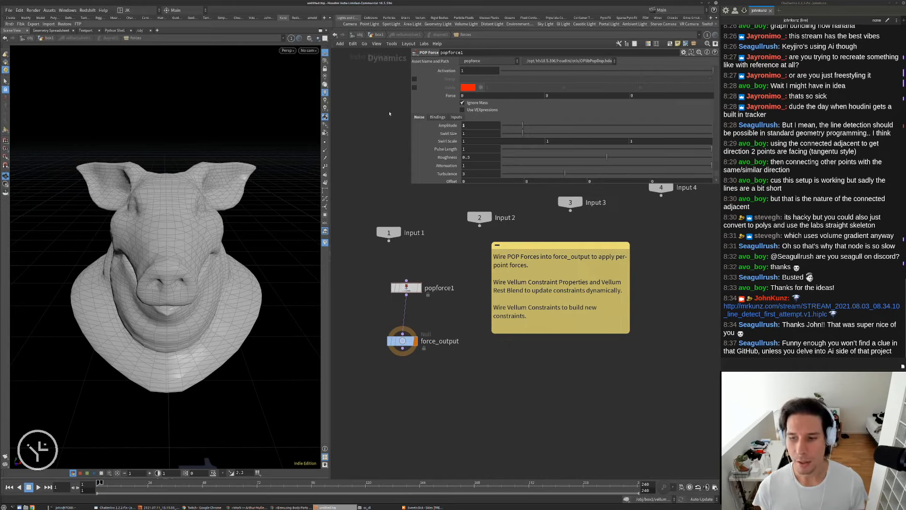
{"action": "left_click", "coordinate": [414, 87]}
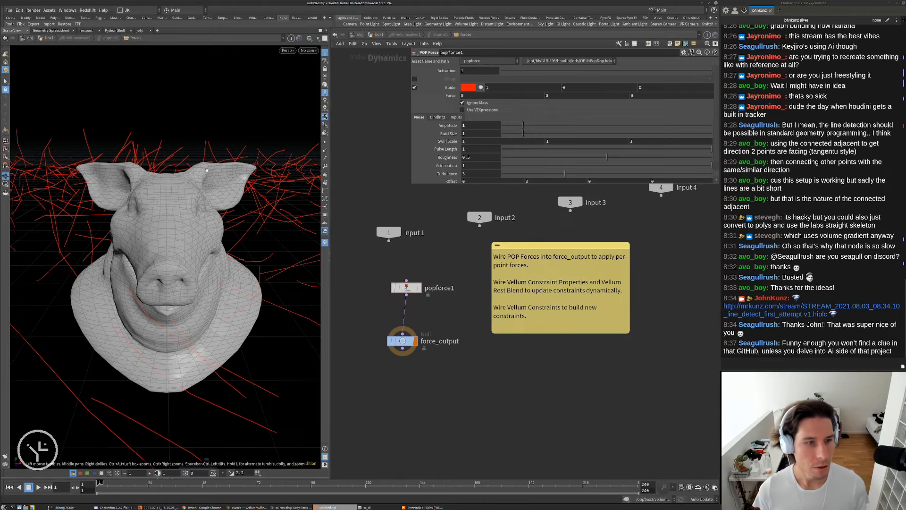
{"action": "scroll", "coordinate": [97, 293], "scroll_direction": "down", "scroll_amount": 5}
{"action": "scroll", "coordinate": [96, 293], "scroll_direction": "down", "scroll_amount": 2}
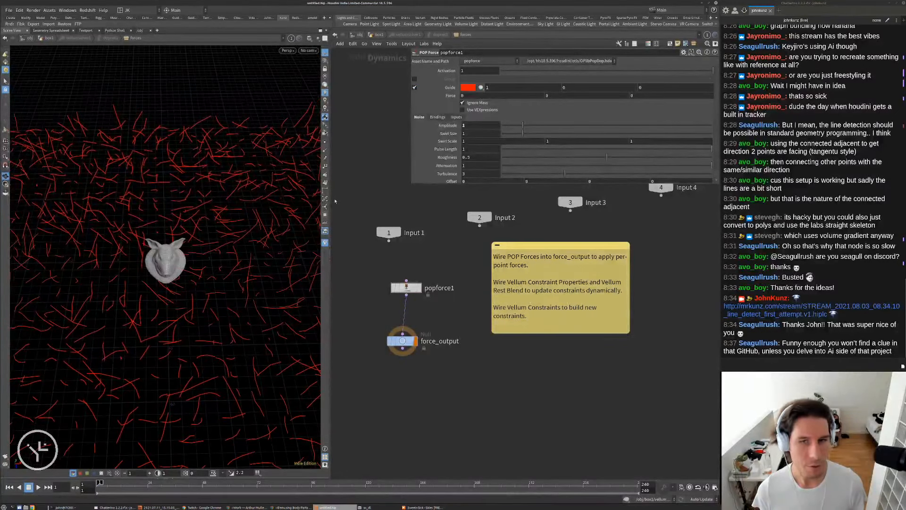
Try several Swirl Size values on popforce1 against the guide, settle on about 2.51, and hide the guide.
{"action": "left_click_drag", "start_coordinate": [524, 134], "coordinate": [601, 134]}
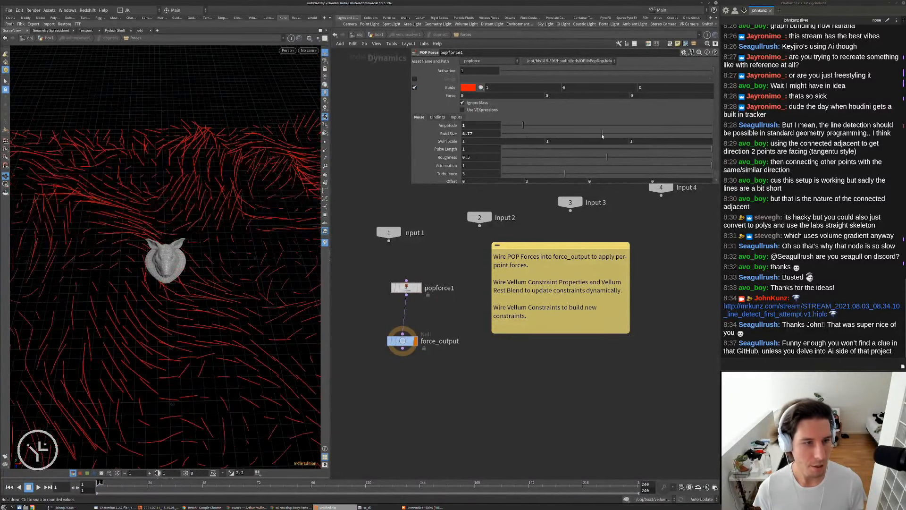
{"action": "left_click_drag", "start_coordinate": [292, 283], "coordinate": [210, 207]}
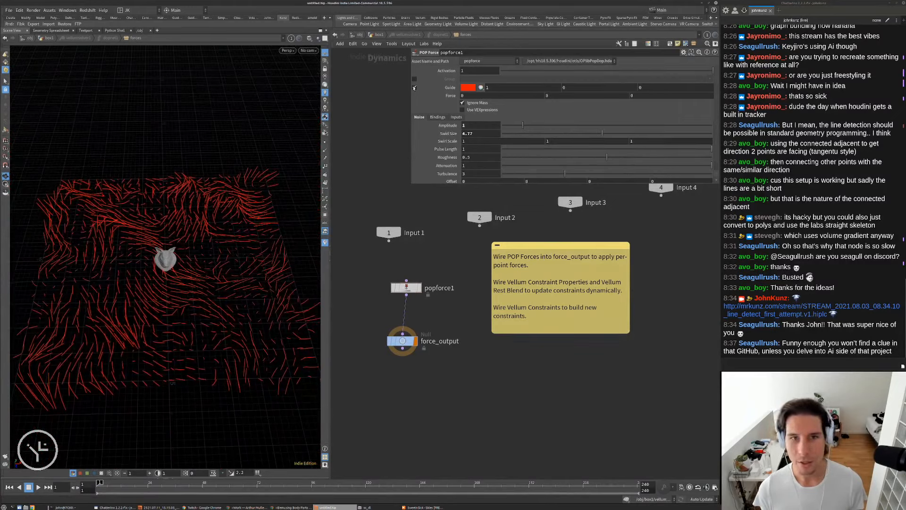
{"action": "left_click_drag", "start_coordinate": [593, 134], "coordinate": [629, 134]}
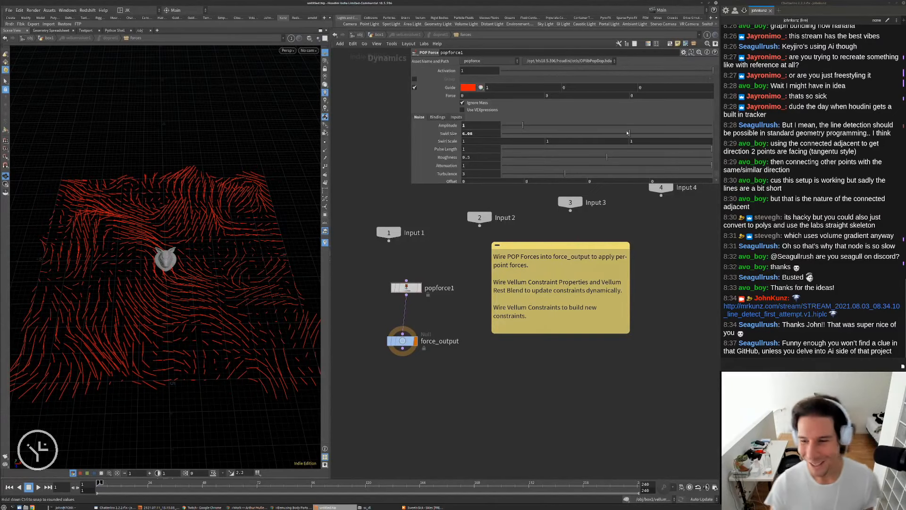
{"action": "left_click", "coordinate": [596, 134]}
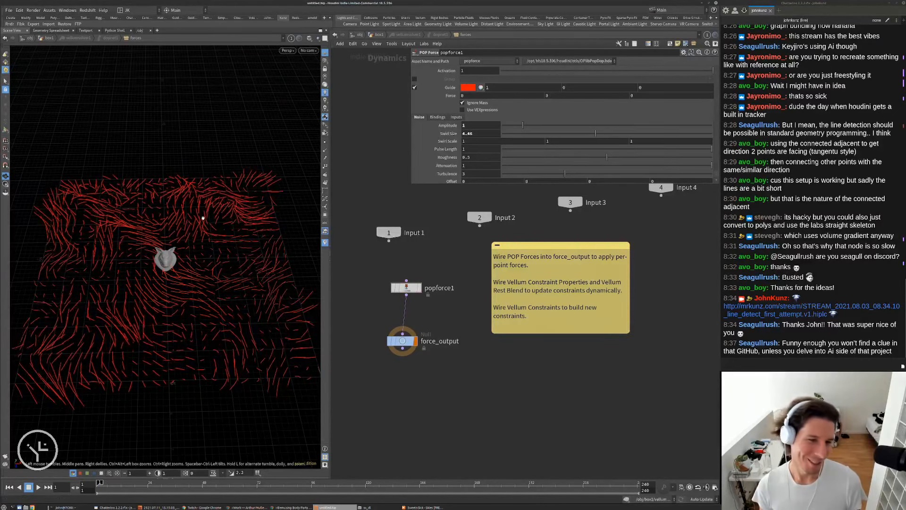
{"action": "left_click", "coordinate": [545, 134]}
{"action": "left_click_drag", "start_coordinate": [173, 267], "coordinate": [192, 215]}
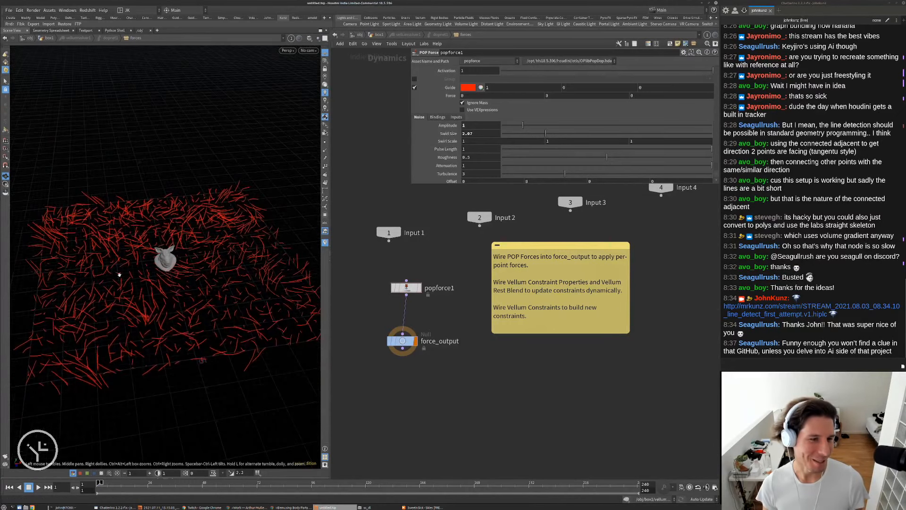
{"action": "scroll", "coordinate": [193, 214], "scroll_direction": "up", "scroll_amount": 2}
{"action": "left_click", "coordinate": [554, 133]}
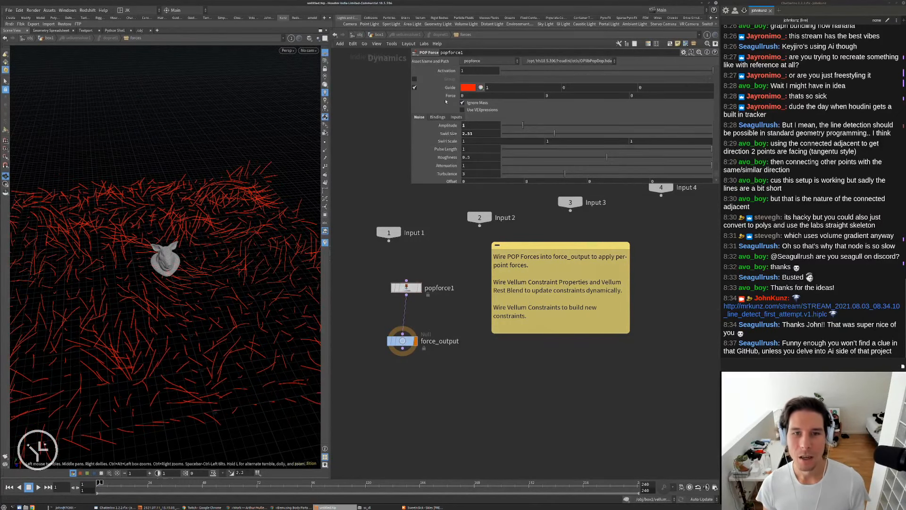
{"action": "left_click", "coordinate": [415, 87]}
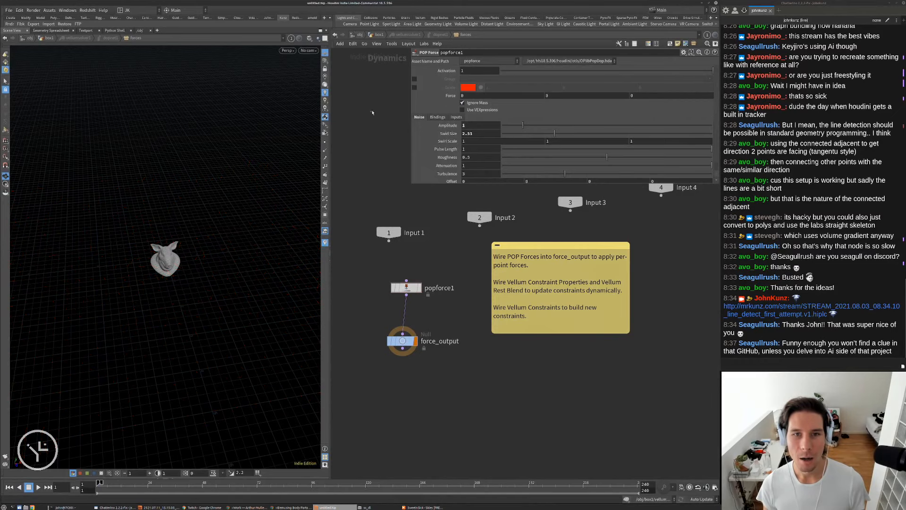
Return to the geometry network and set vellumsolver1's vertical Gravity to 0.
{"action": "left_click", "coordinate": [377, 35]}
{"action": "left_click", "coordinate": [436, 86]}
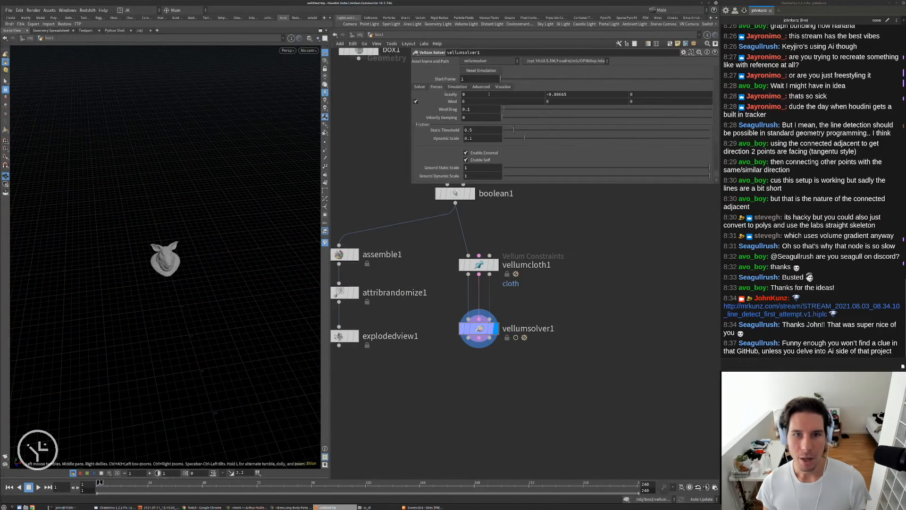
{"action": "type", "text": "0"}
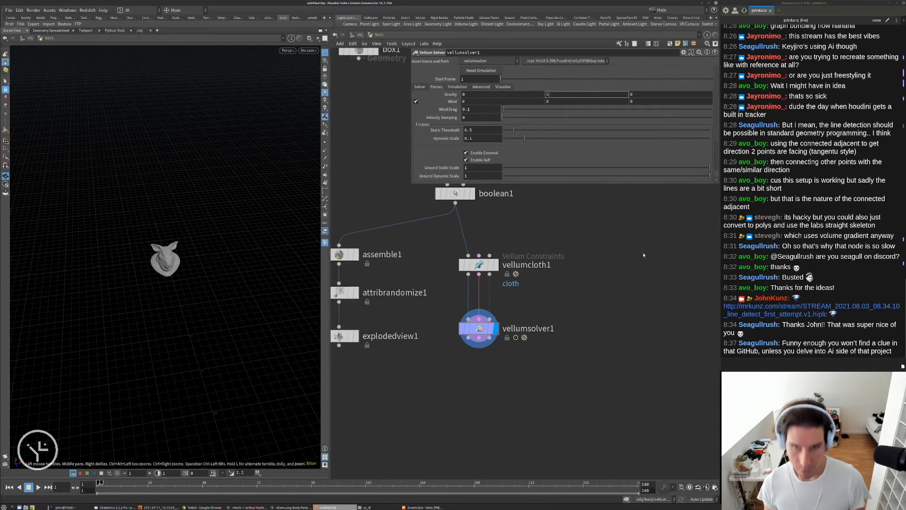
Play the cloth simulation and examine from several angles how the sliced strips drift and tangle.
{"action": "left_click_drag", "start_coordinate": [220, 269], "coordinate": [205, 237]}
{"action": "right_click_drag", "start_coordinate": [204, 237], "coordinate": [254, 196]}
{"action": "key", "text": "Up"}
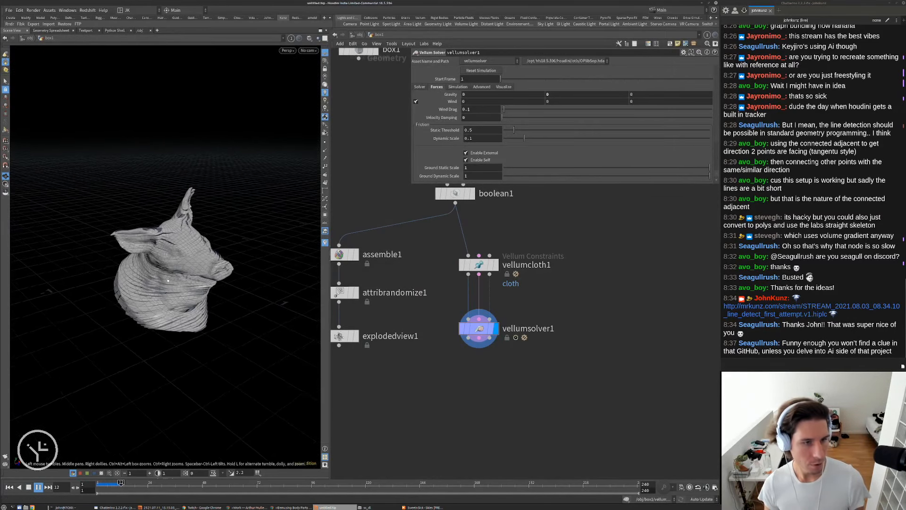
{"action": "left_click_drag", "start_coordinate": [188, 328], "coordinate": [191, 292]}
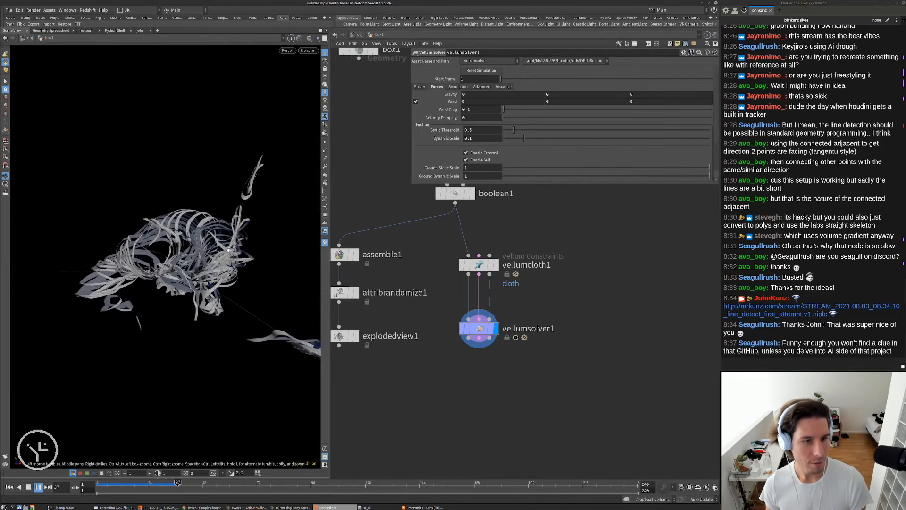
{"action": "key", "text": "Up"}
{"action": "left_click_drag", "start_coordinate": [236, 189], "coordinate": [198, 207]}
{"action": "right_click_drag", "start_coordinate": [198, 208], "coordinate": [174, 283]}
{"action": "key", "text": "Up"}
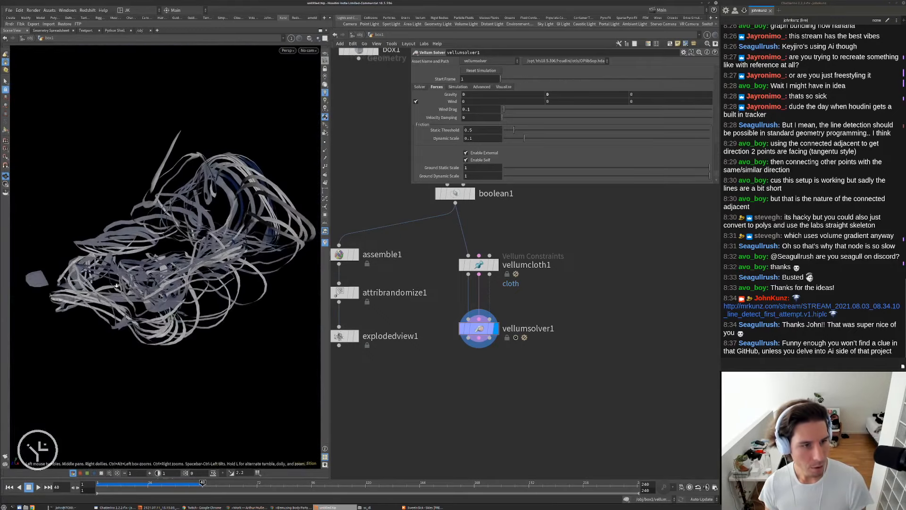
{"action": "left_click_drag", "start_coordinate": [175, 283], "coordinate": [236, 286]}
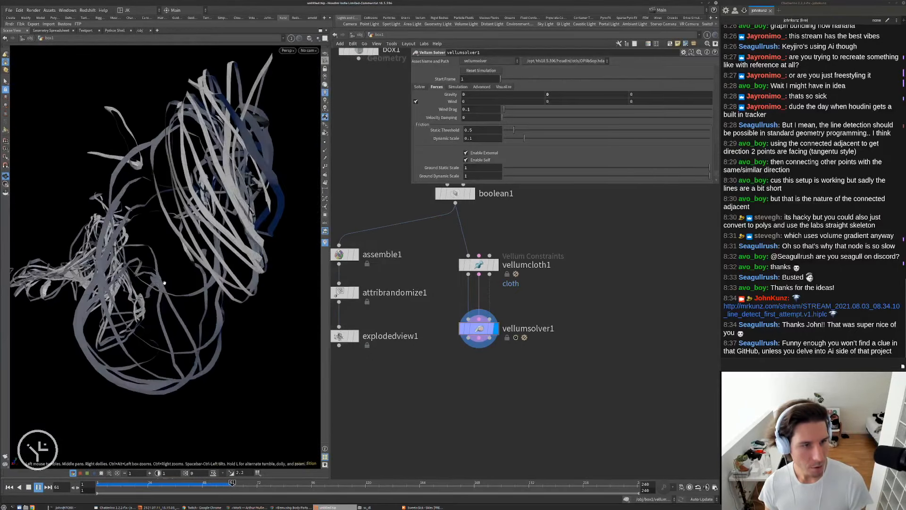
{"action": "right_click_drag", "start_coordinate": [236, 285], "coordinate": [218, 282]}
{"action": "key", "text": "Up"}
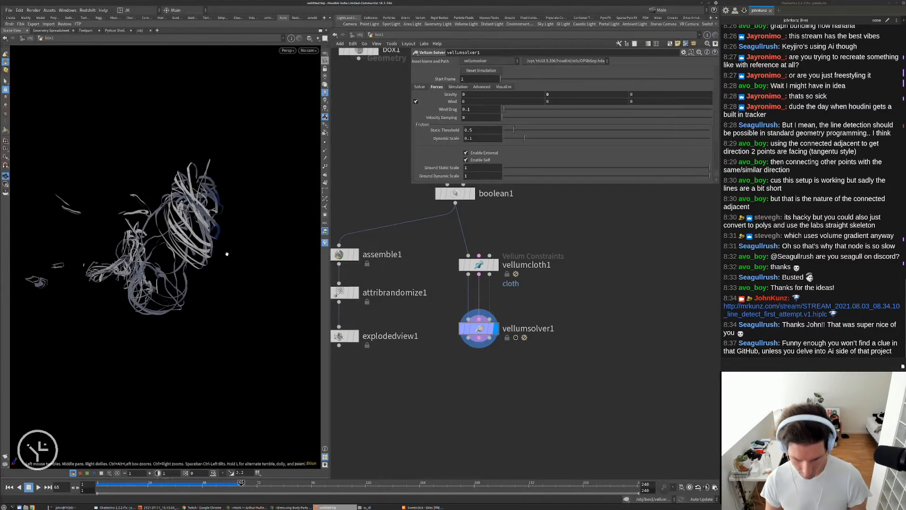
{"action": "key", "text": "ctrl+Up"}
{"action": "key", "text": "Up"}
{"action": "left_click_drag", "start_coordinate": [220, 253], "coordinate": [171, 273]}
{"action": "key", "text": "Up"}
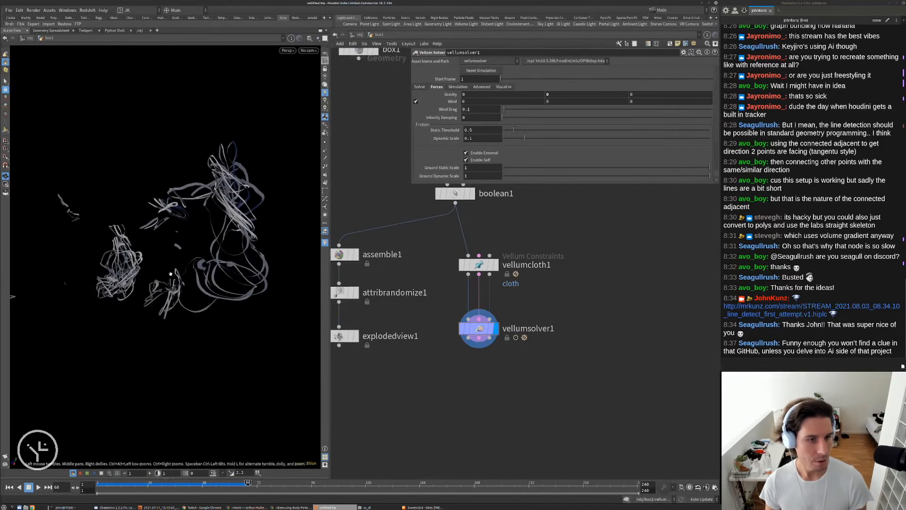
Set vellumsolver1's Wind Drag to 0.25 and Velocity Damping to 0.05, and replay the simulation from the start.
{"action": "key", "text": "ctrl+Up"}
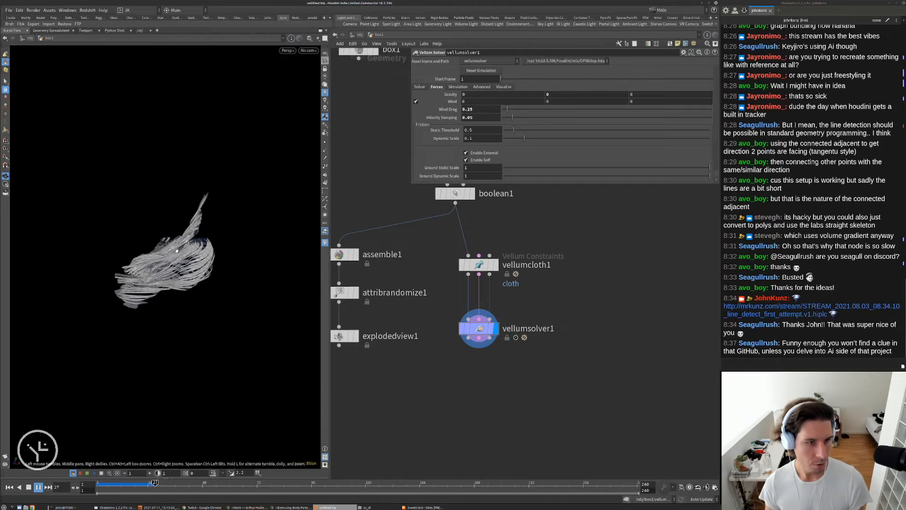
{"action": "key", "text": "Up"}
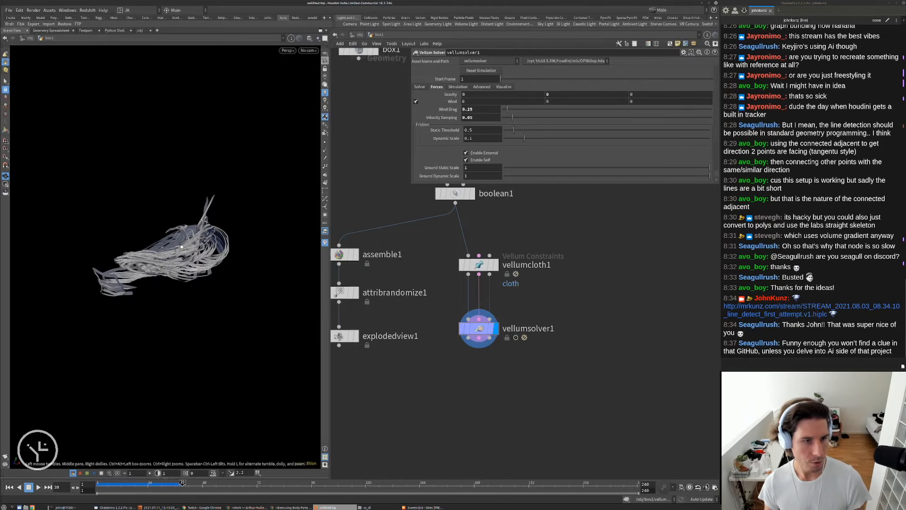
{"action": "key", "text": "ctrl+Up"}
Inside the solver's forces network, insert a POP Attract node between popforce1 and force_output.
{"action": "double_click", "coordinate": [480, 328]}
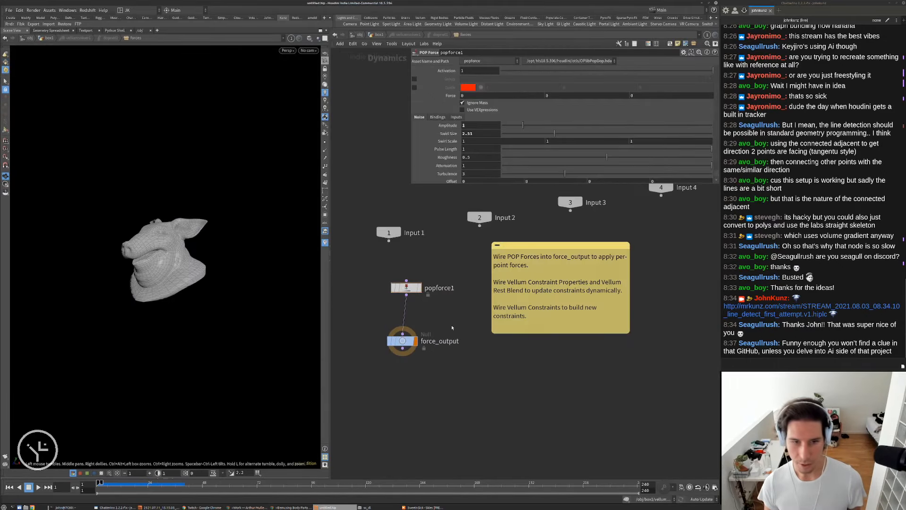
{"action": "key", "text": "Tab"}
{"action": "type", "text": "attra"}
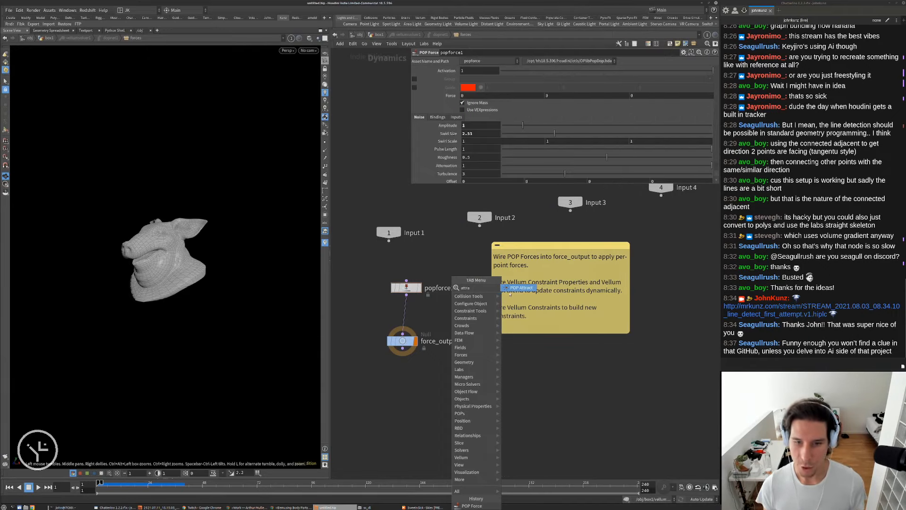
{"action": "key", "text": "Return"}
{"action": "left_click", "coordinate": [406, 315]}
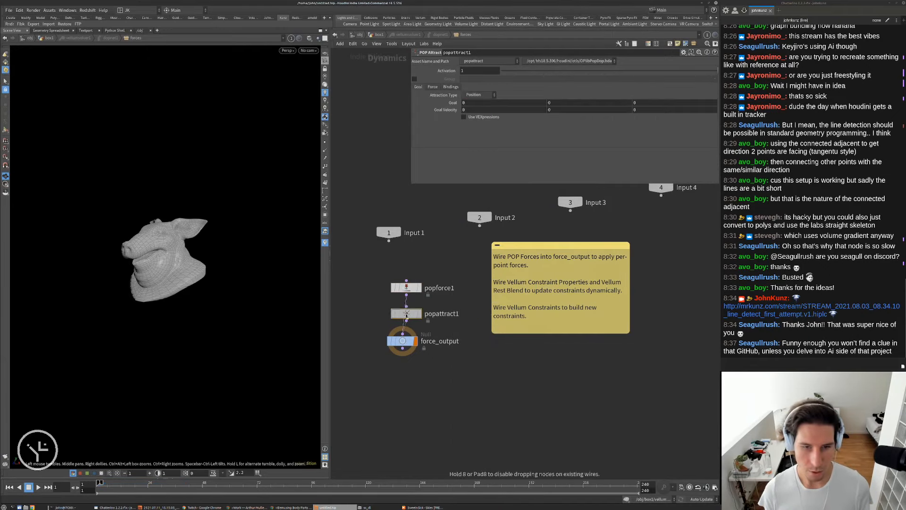
Set popattract1's Force Scale to 0.11 and replay the simulation from the first frame.
{"action": "left_click", "coordinate": [431, 87]}
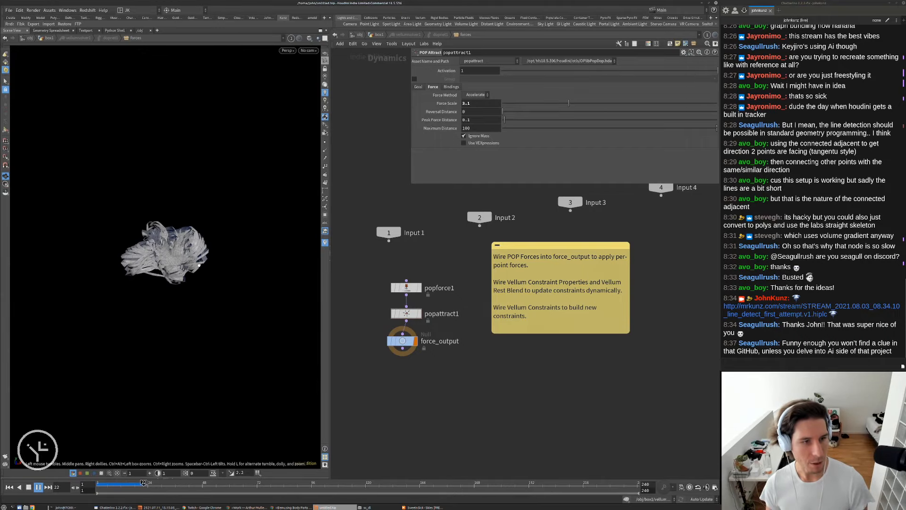
{"action": "key", "text": "ctrl+Up"}
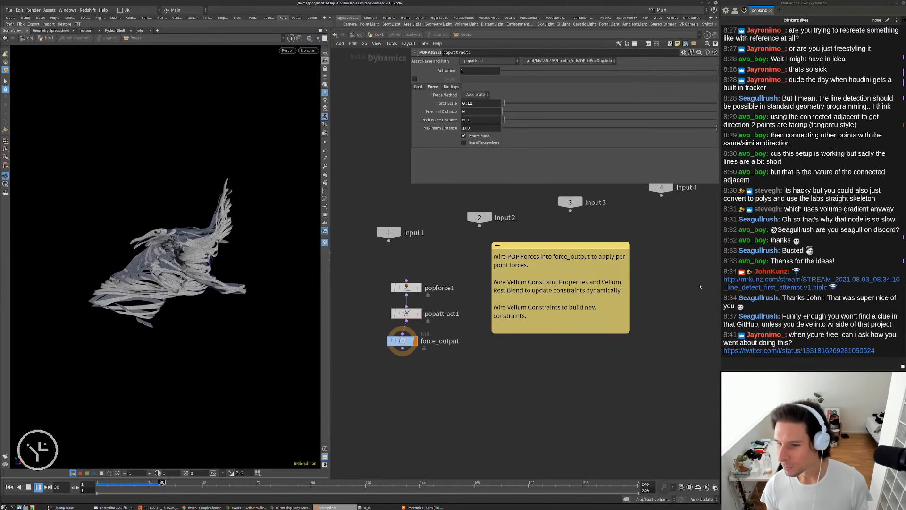
Open the Twitter link from the stream chat in the browser, and go to the streamer's YouTube channel.
{"action": "left_click", "coordinate": [824, 351]}
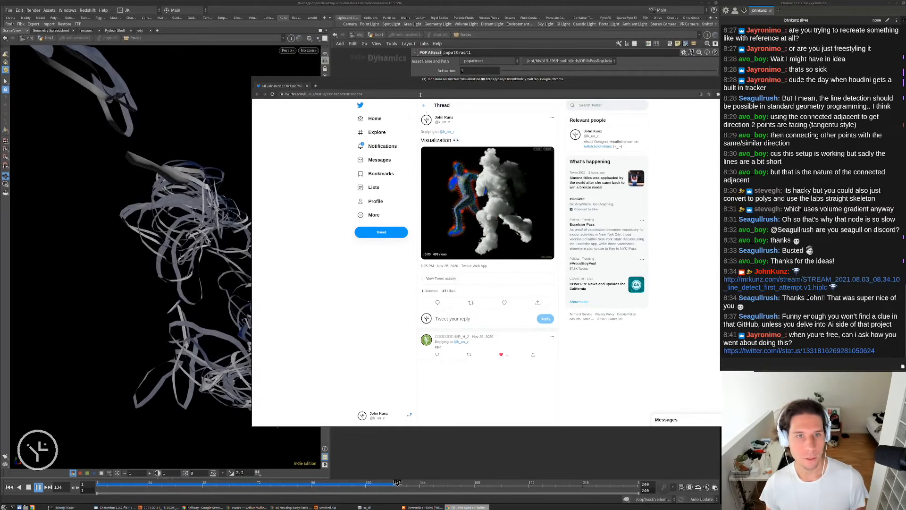
{"action": "left_click", "coordinate": [379, 91]}
{"action": "type", "text": "youtube.com"}
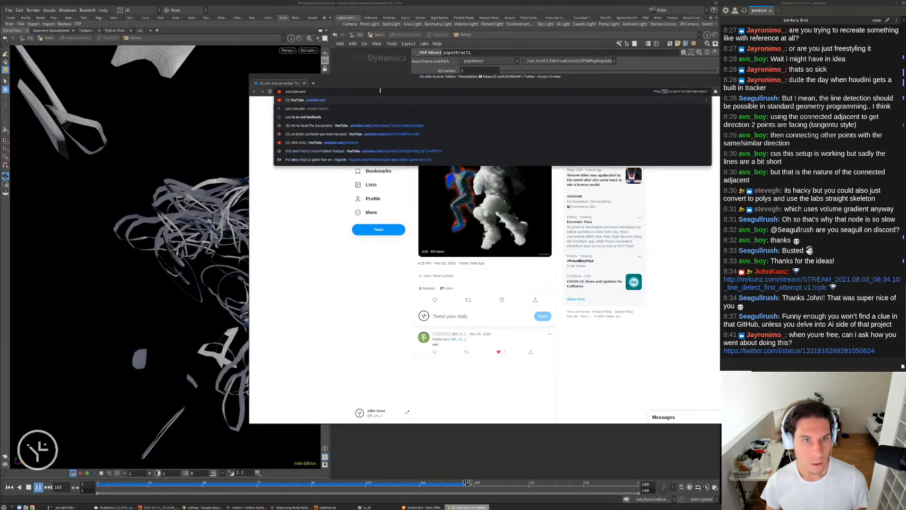
{"action": "key", "text": "Down"}
{"action": "key", "text": "Down"}
{"action": "key", "text": "Down"}
{"action": "key", "text": "Down"}
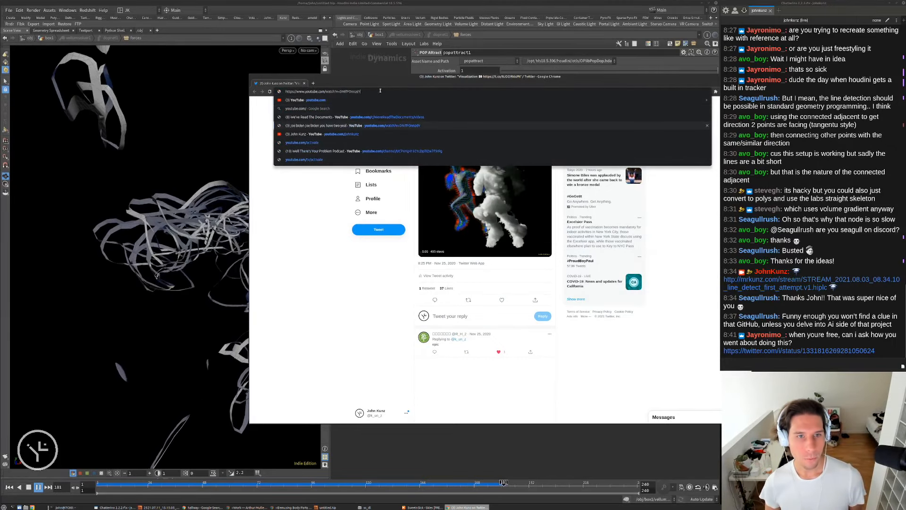
{"action": "key", "text": "Return"}
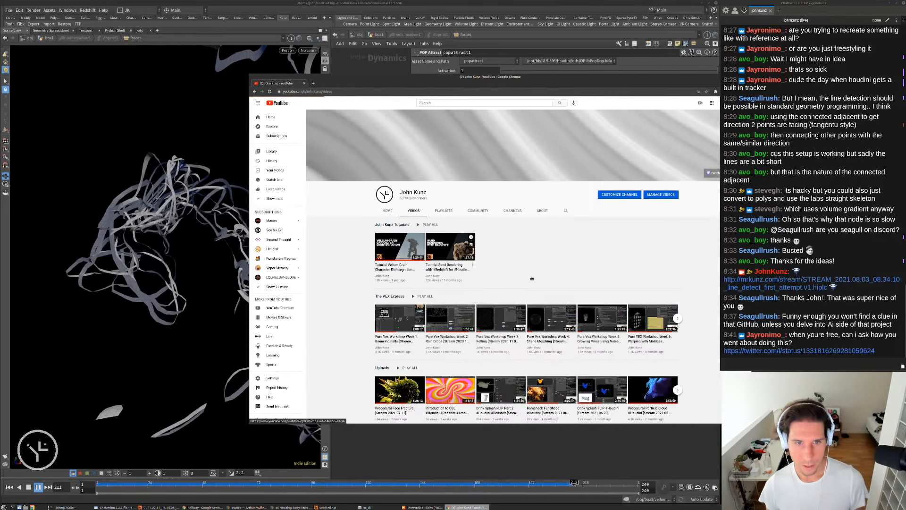
Browse the channel's uploaded videos and open "Cloud Character Local Space Noise [Stream 2020 11 25]".
{"action": "left_click", "coordinate": [414, 211]}
{"action": "scroll", "coordinate": [542, 273], "scroll_direction": "down", "scroll_amount": 10}
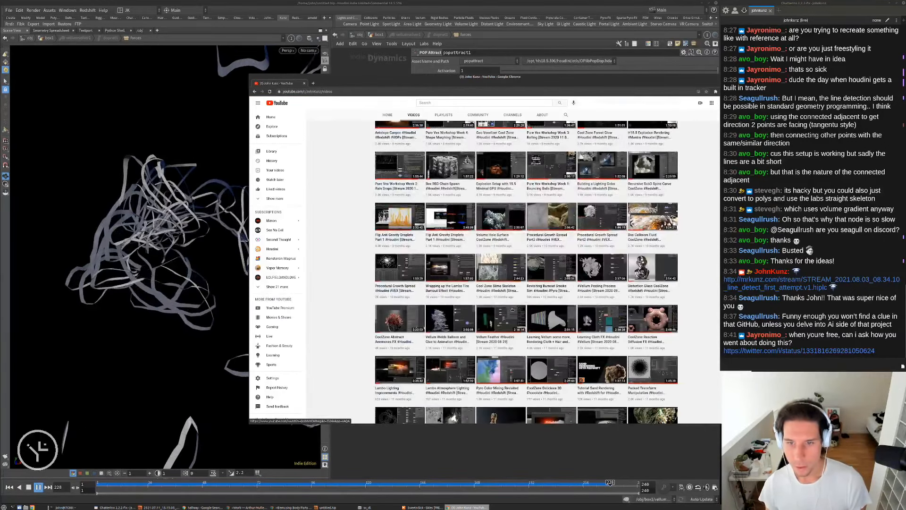
{"action": "scroll", "coordinate": [543, 335], "scroll_direction": "down", "scroll_amount": 1}
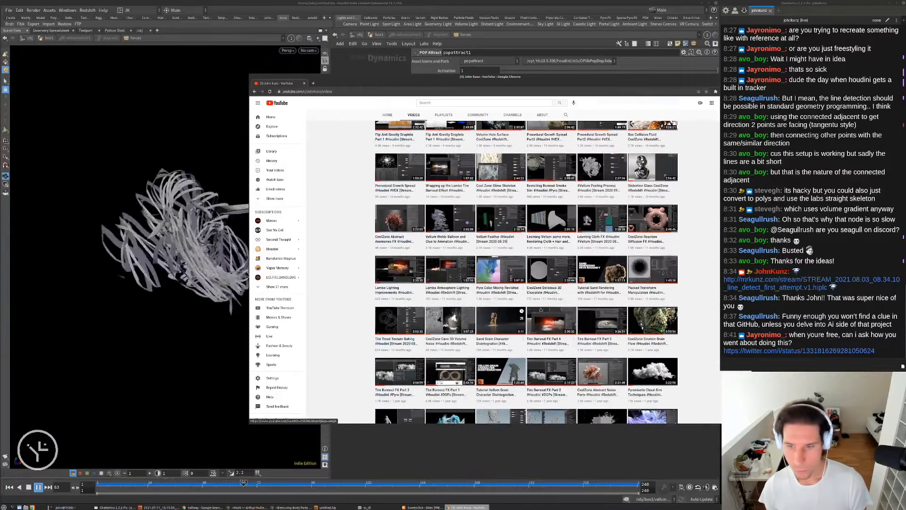
{"action": "scroll", "coordinate": [543, 336], "scroll_direction": "up", "scroll_amount": 3}
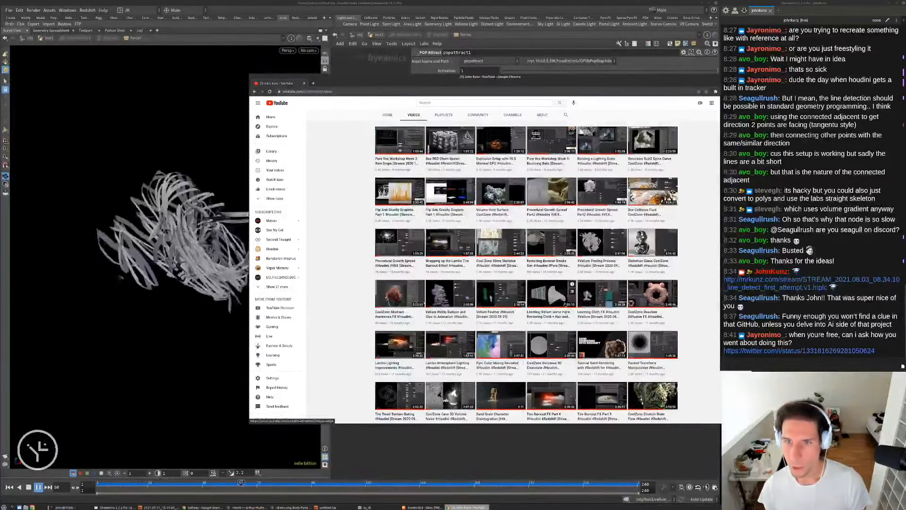
{"action": "scroll", "coordinate": [561, 299], "scroll_direction": "up", "scroll_amount": 5}
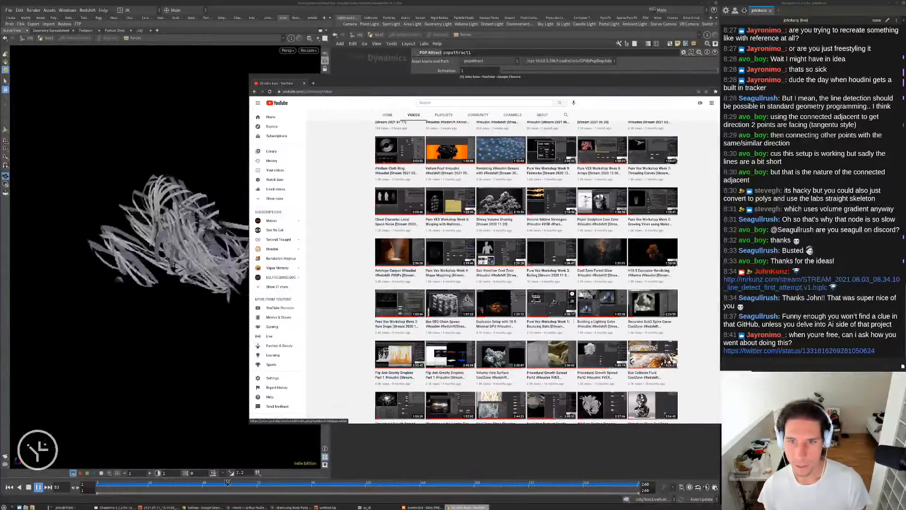
{"action": "scroll", "coordinate": [556, 298], "scroll_direction": "down", "scroll_amount": 3}
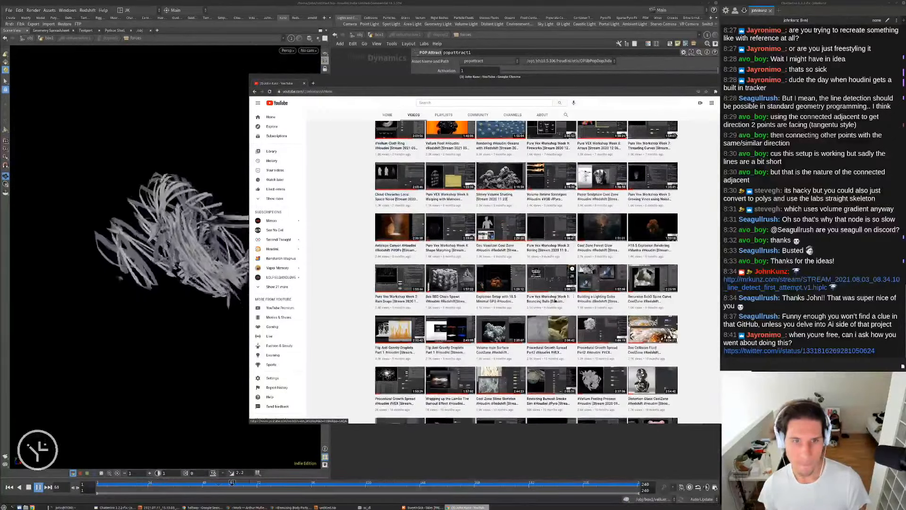
{"action": "left_click", "coordinate": [416, 200]}
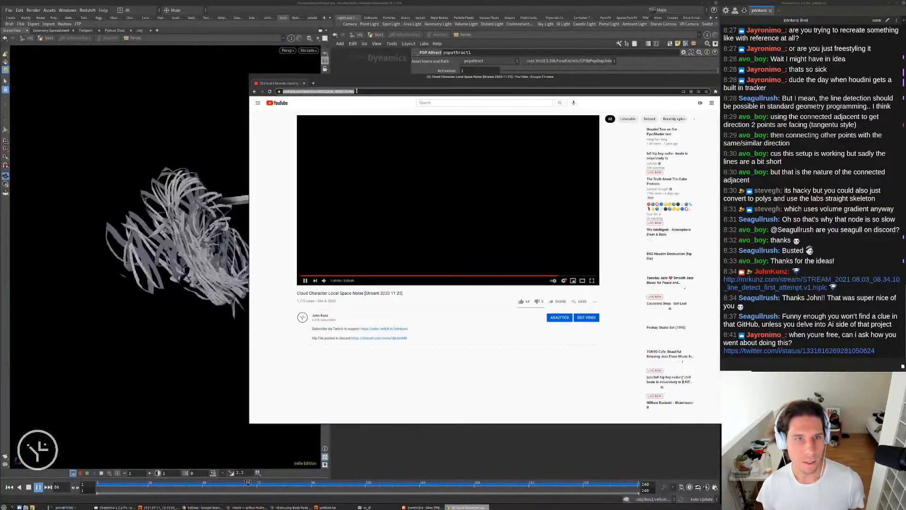
Share the YouTube video's link in the stream chat, then pause the video and close the browser window.
{"action": "left_click", "coordinate": [773, 363]}
{"action": "type", "text": "https://www.youtube.com/watch?v=MDGCuhw_rE8&t=6546s"}
{"action": "key", "text": "Return"}
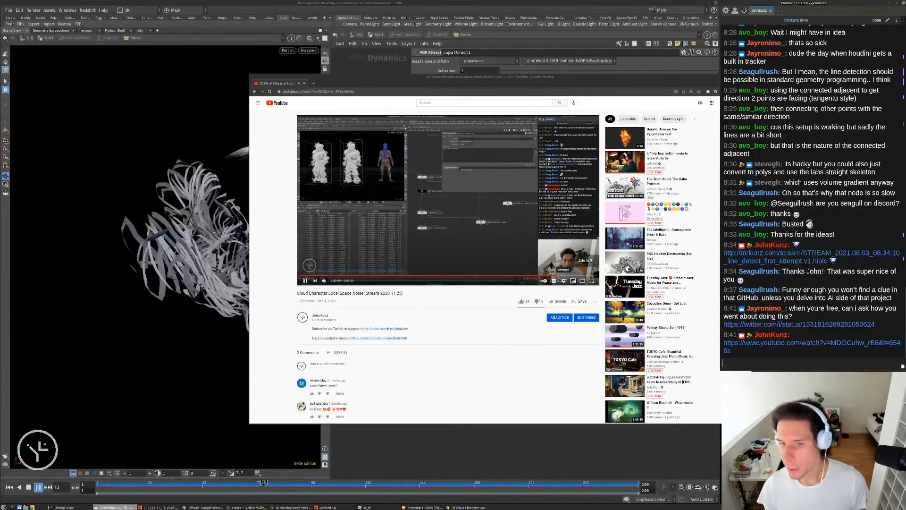
{"action": "left_click", "coordinate": [412, 173]}
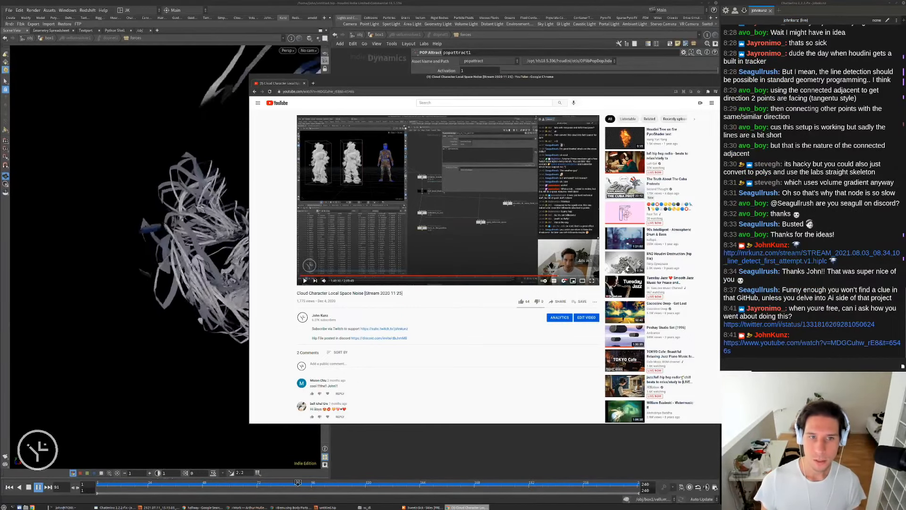
{"action": "left_click_drag", "start_coordinate": [661, 77], "coordinate": [582, 91]}
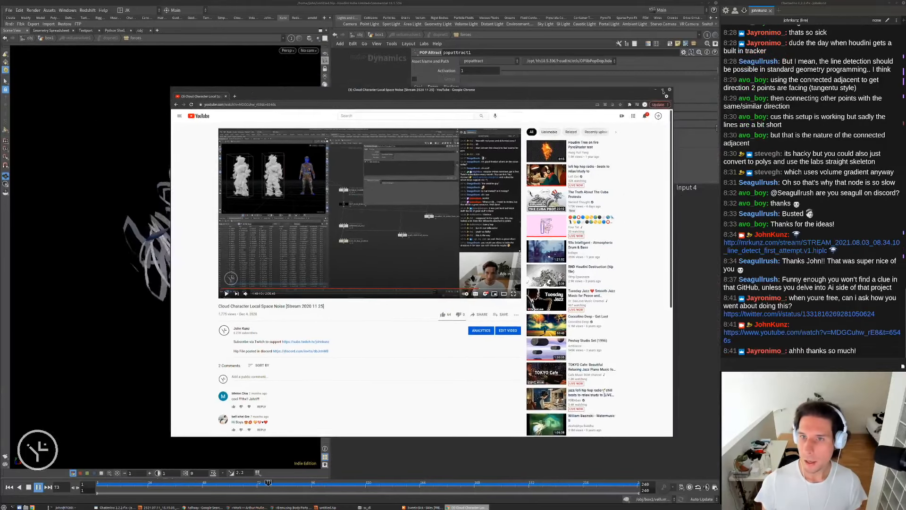
{"action": "left_click", "coordinate": [668, 89]}
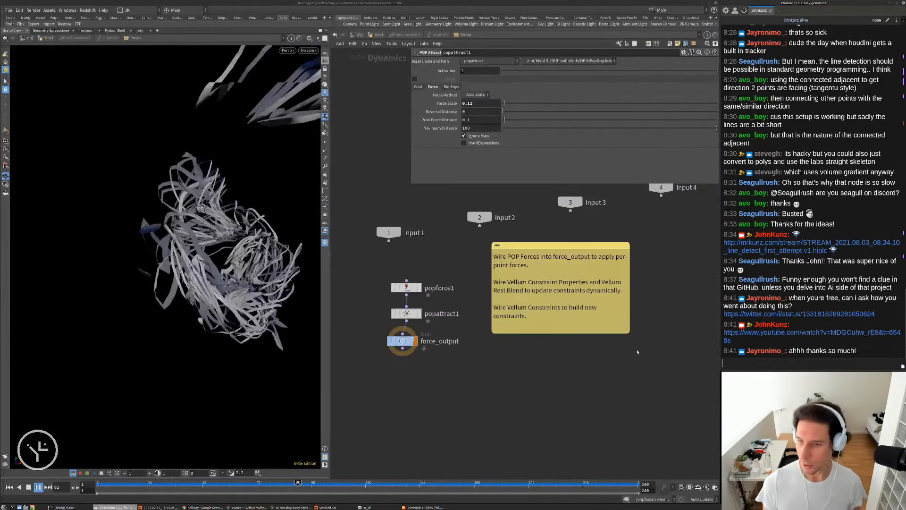
In Houdini, stop the simulation at its first frame and return from the forces network to the box1 geometry network.
{"action": "middle_click_drag", "start_coordinate": [591, 386], "coordinate": [595, 370]}
{"action": "key", "text": "Up"}
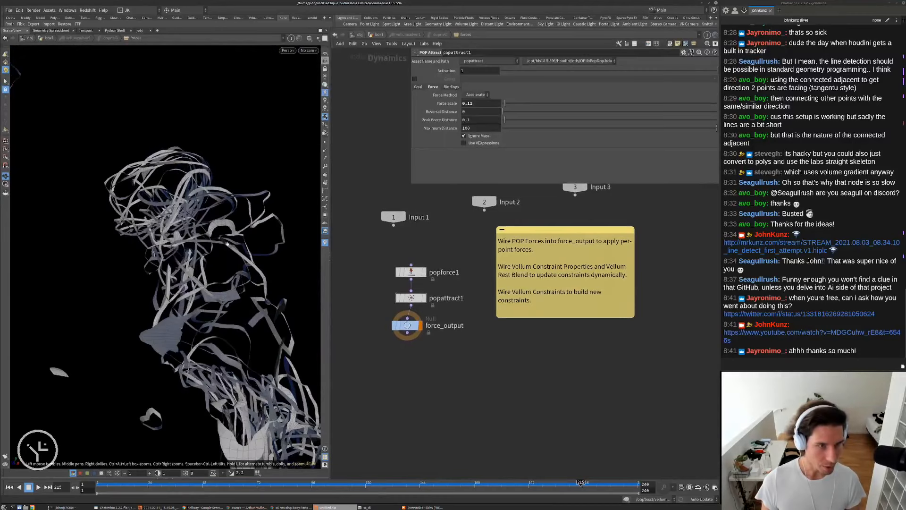
{"action": "key", "text": "Down"}
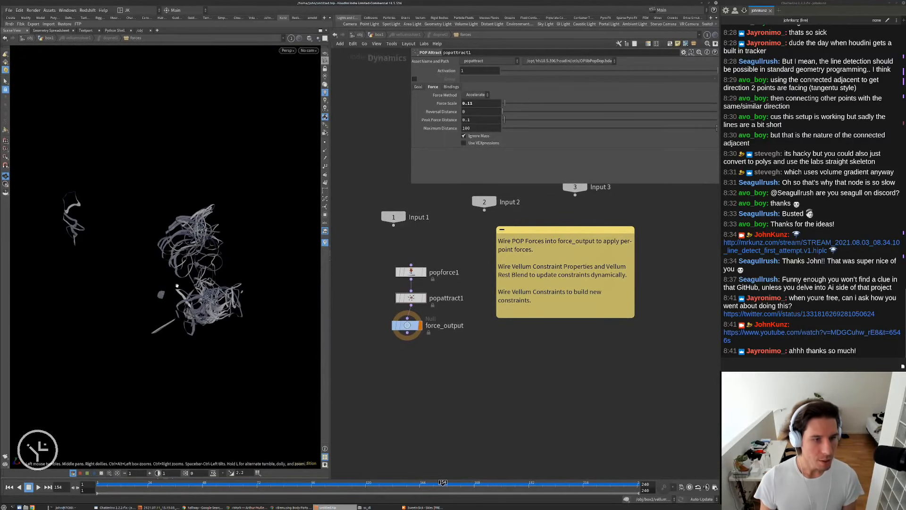
{"action": "key", "text": "ctrl+Up"}
{"action": "scroll", "coordinate": [461, 346], "scroll_direction": "down", "scroll_amount": 4}
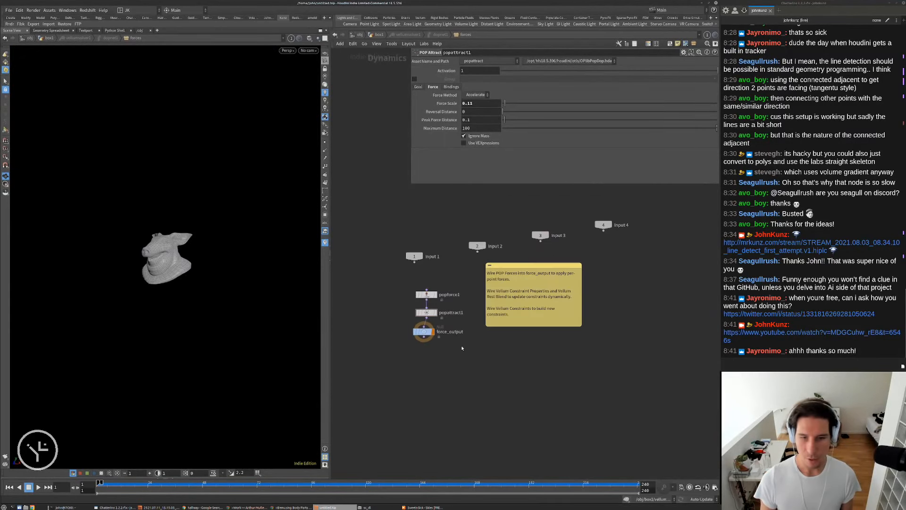
{"action": "left_click", "coordinate": [380, 34]}
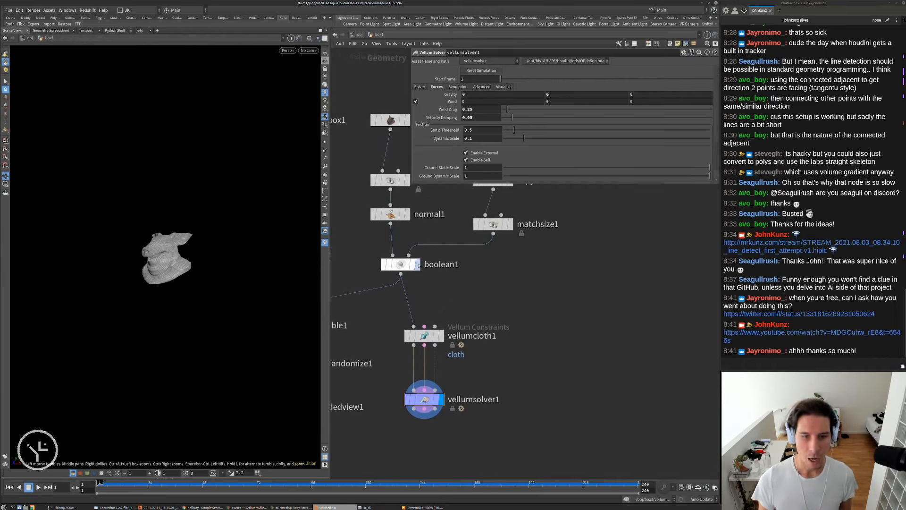
Duplicate boolean1 with its inputs still connected, display the copy and set its Operation to Seam.
{"action": "left_click_drag", "start_coordinate": [400, 264], "coordinate": [577, 263]}
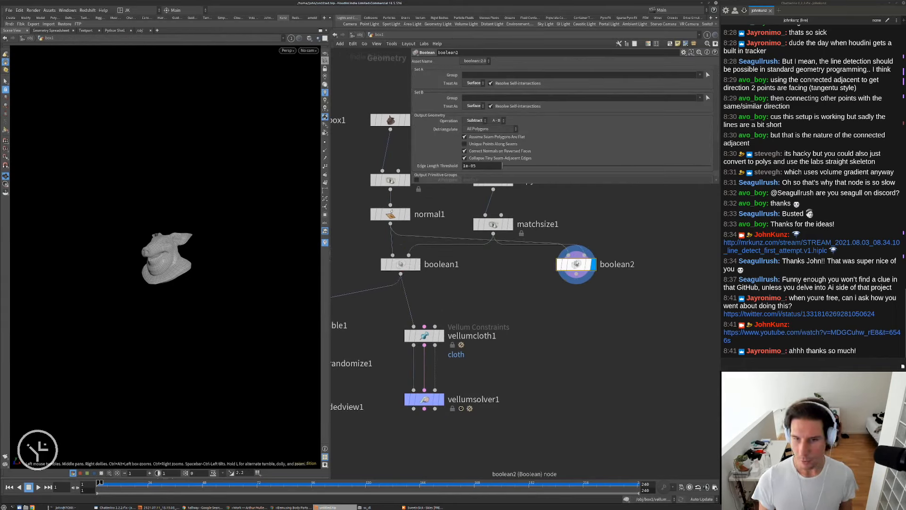
{"action": "middle_click_drag", "start_coordinate": [632, 220], "coordinate": [609, 262]}
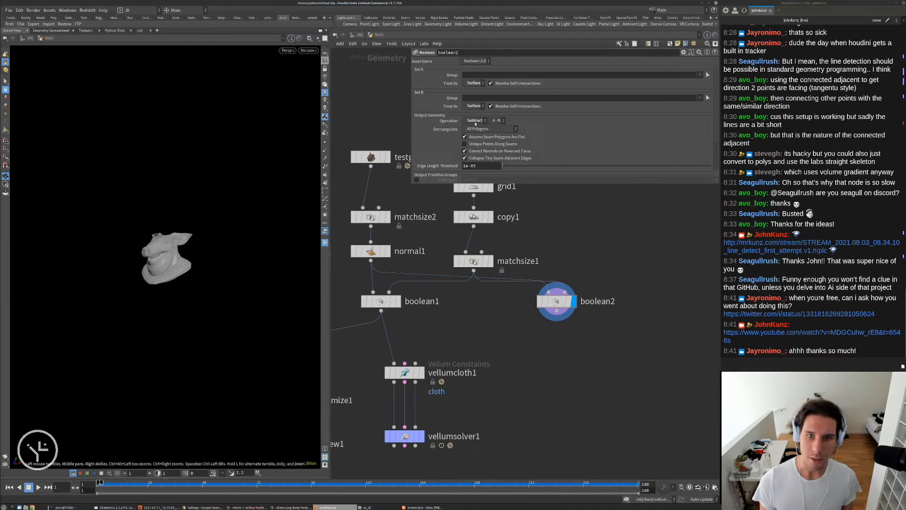
{"action": "left_click", "coordinate": [475, 121]}
{"action": "left_click", "coordinate": [471, 169]}
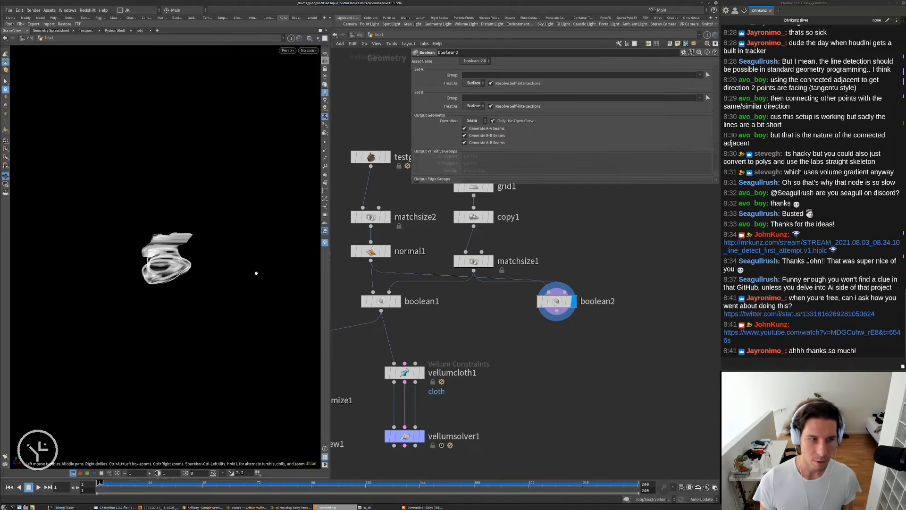
{"action": "right_click_drag", "start_coordinate": [256, 272], "coordinate": [251, 247]}
{"action": "left_click_drag", "start_coordinate": [217, 253], "coordinate": [229, 209]}
{"action": "scroll", "coordinate": [409, 283], "scroll_direction": "down", "scroll_amount": 4}
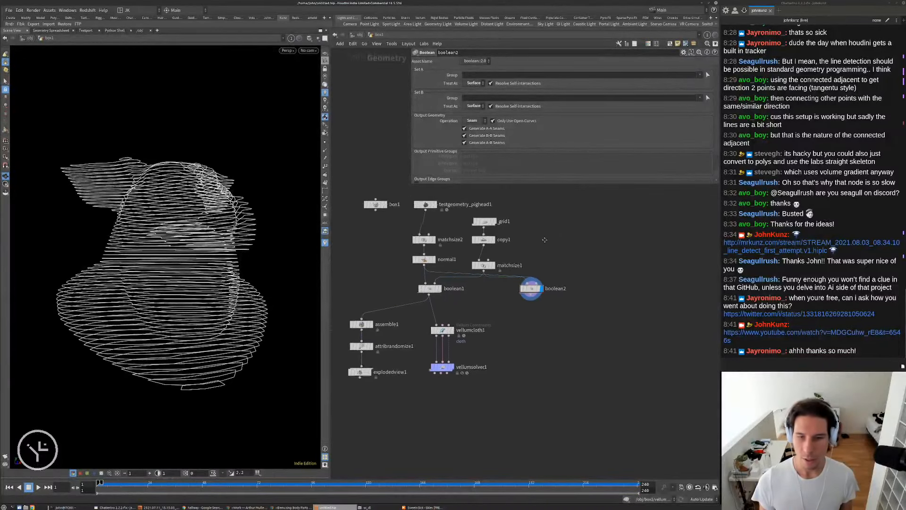
Duplicate the pig head and grid chains feeding boolean1, and wire the copies into boolean2 as its own separate branch.
{"action": "left_click_drag", "start_coordinate": [493, 293], "coordinate": [621, 298]}
{"action": "left_click_drag", "start_coordinate": [510, 195], "coordinate": [601, 260]}
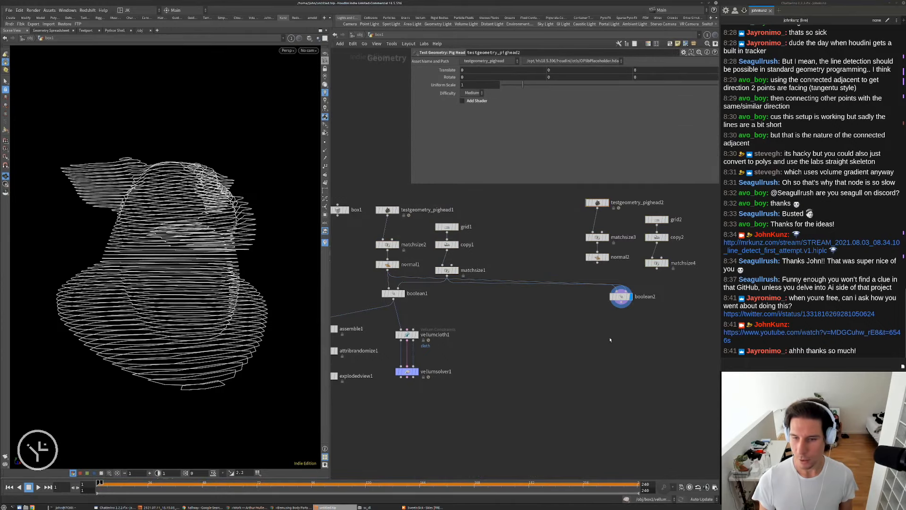
{"action": "left_click_drag", "start_coordinate": [615, 291], "coordinate": [656, 269]}
{"action": "left_click", "coordinate": [671, 304]}
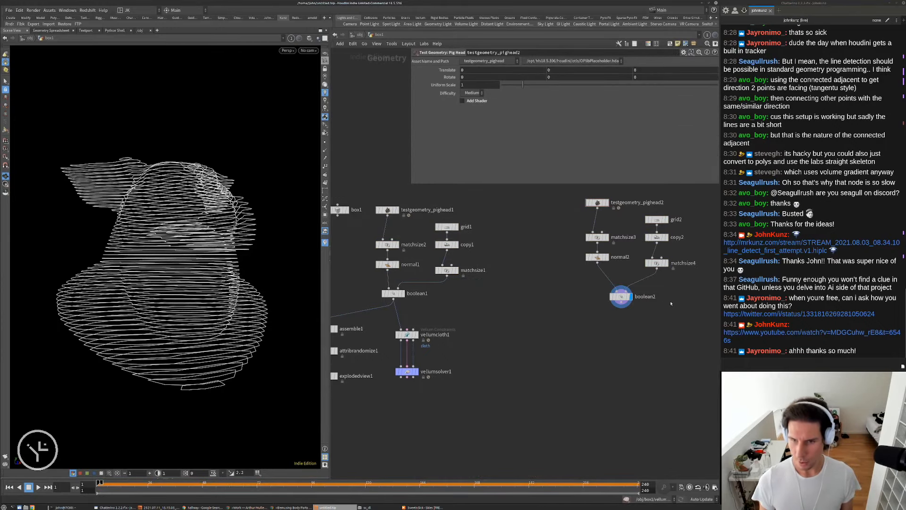
{"action": "middle_click_drag", "start_coordinate": [680, 299], "coordinate": [628, 318]}
{"action": "scroll", "coordinate": [628, 309], "scroll_direction": "up", "scroll_amount": 2}
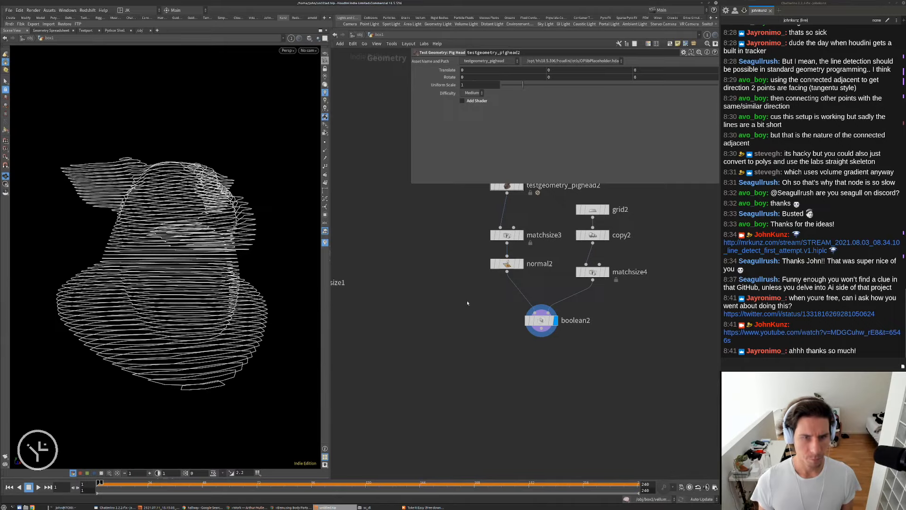
Insert a Transform node between testgeometry_pighead2 and matchsize3, moving normal2 down in the new branch.
{"action": "middle_click_drag", "start_coordinate": [429, 320], "coordinate": [386, 343]}
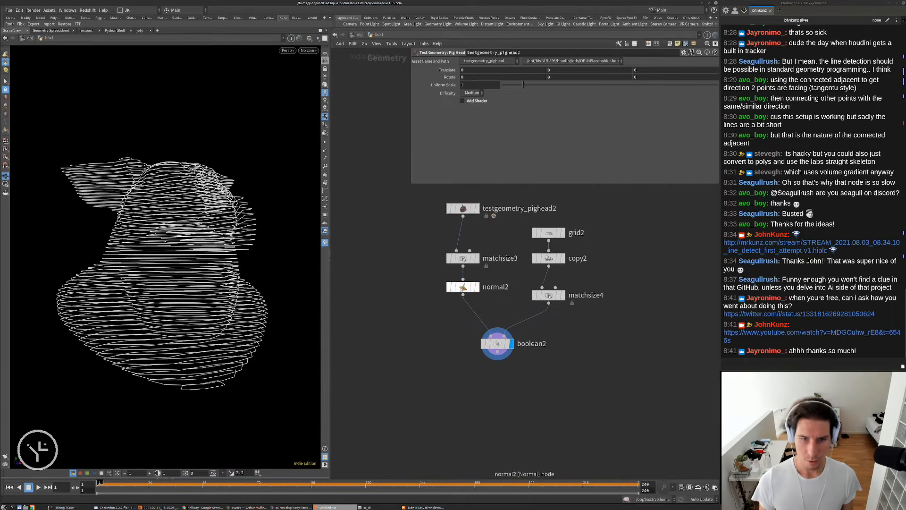
{"action": "left_click_drag", "start_coordinate": [457, 287], "coordinate": [457, 302]}
{"action": "key", "text": "Tab"}
{"action": "mouse_move", "coordinate": [456, 215]}
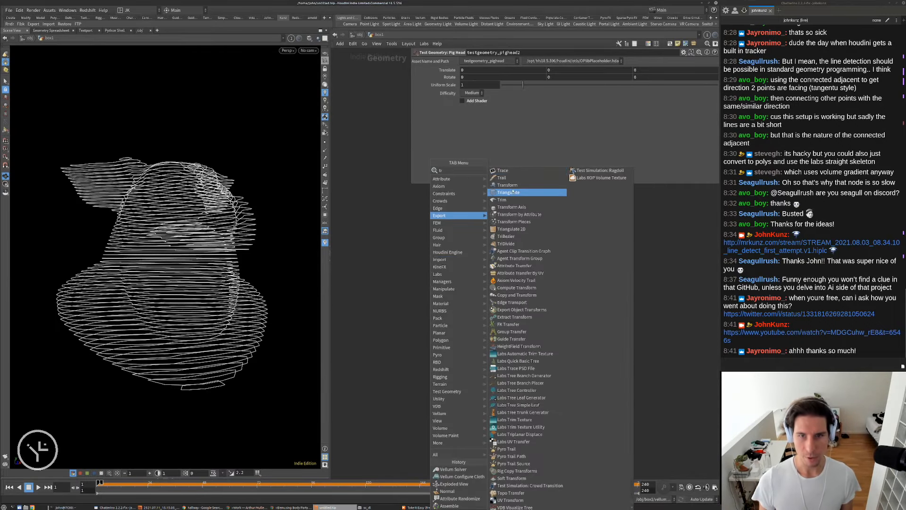
{"action": "left_click", "coordinate": [509, 190]}
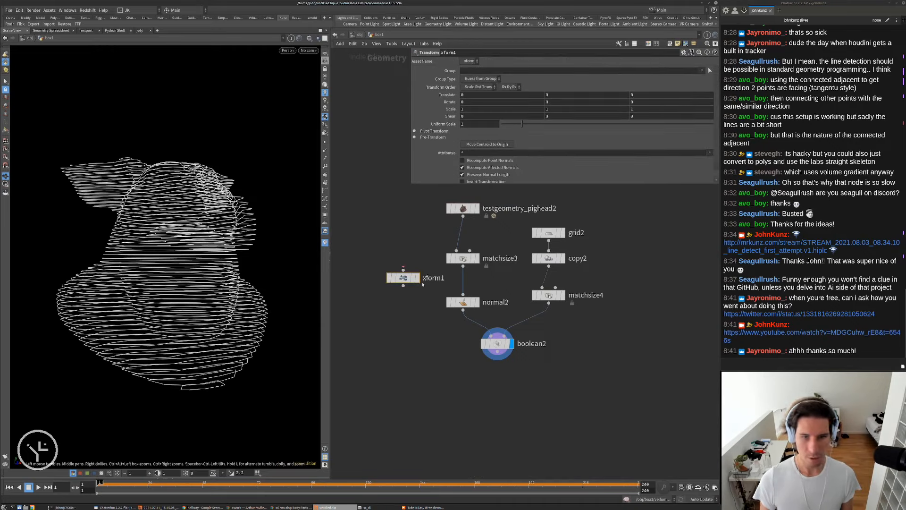
{"action": "left_click", "coordinate": [462, 282]}
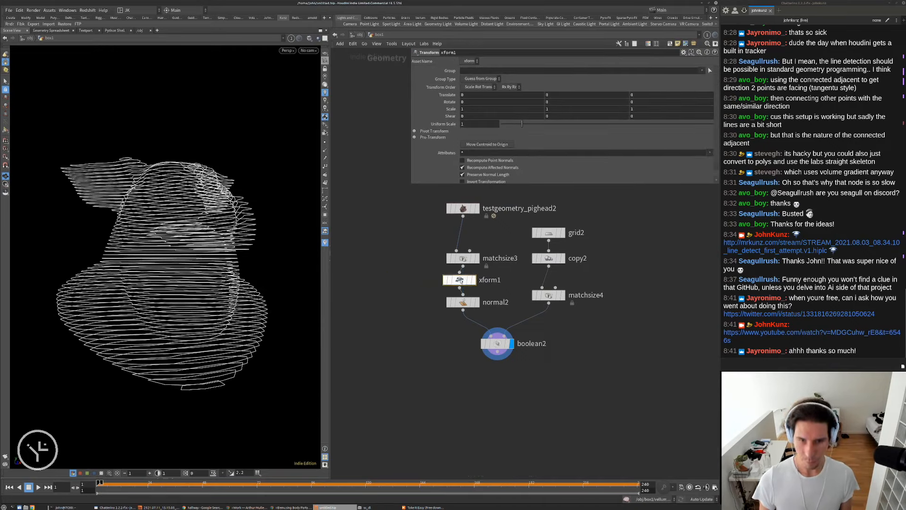
{"action": "left_click_drag", "start_coordinate": [457, 281], "coordinate": [460, 232]}
Set xform1's Rotate to 45, 25 and 175 and check the tilted pig head's slice curves.
{"action": "left_click", "coordinate": [477, 102]}
{"action": "type", "text": "45"}
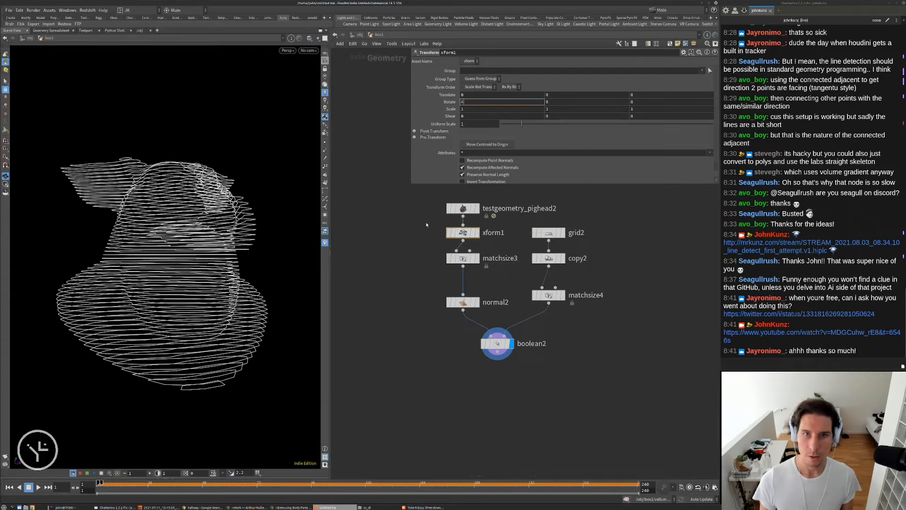
{"action": "key", "text": "Return"}
{"action": "left_click", "coordinate": [550, 102]}
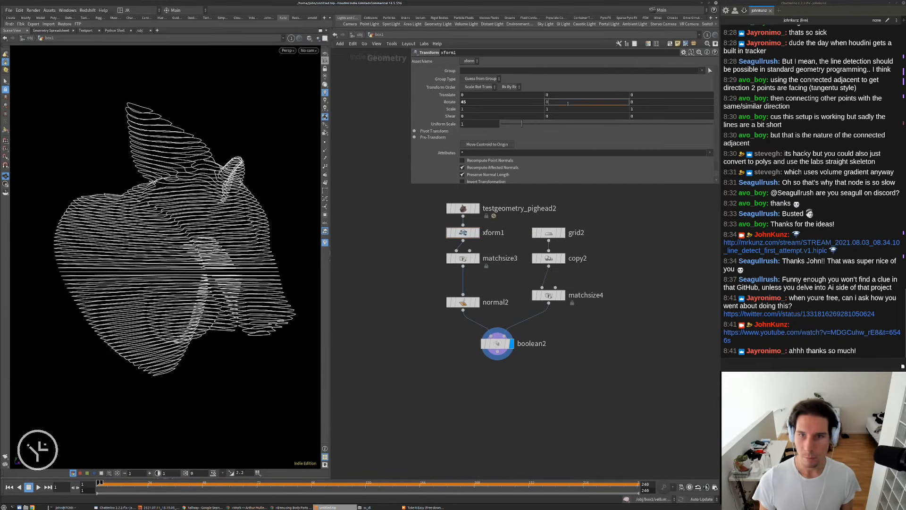
{"action": "type", "text": "25"}
{"action": "key", "text": "Return"}
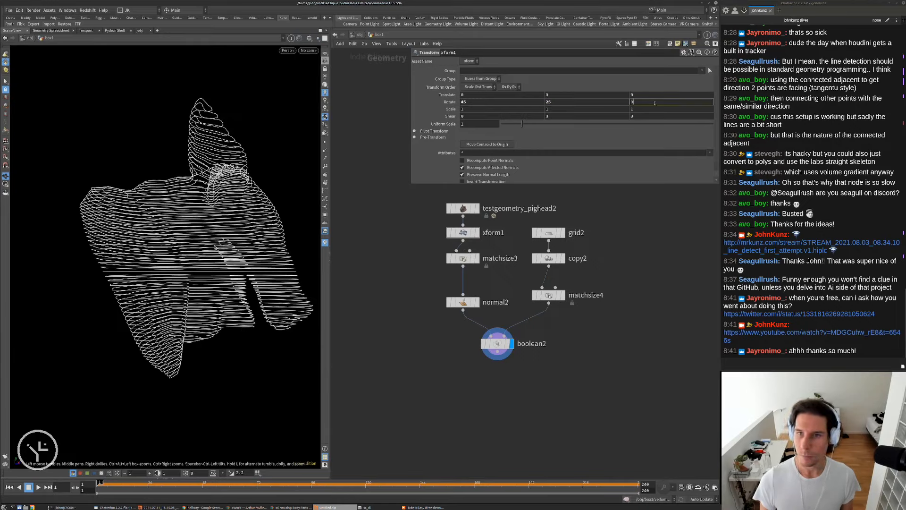
{"action": "type", "text": "175"}
{"action": "key", "text": "Return"}
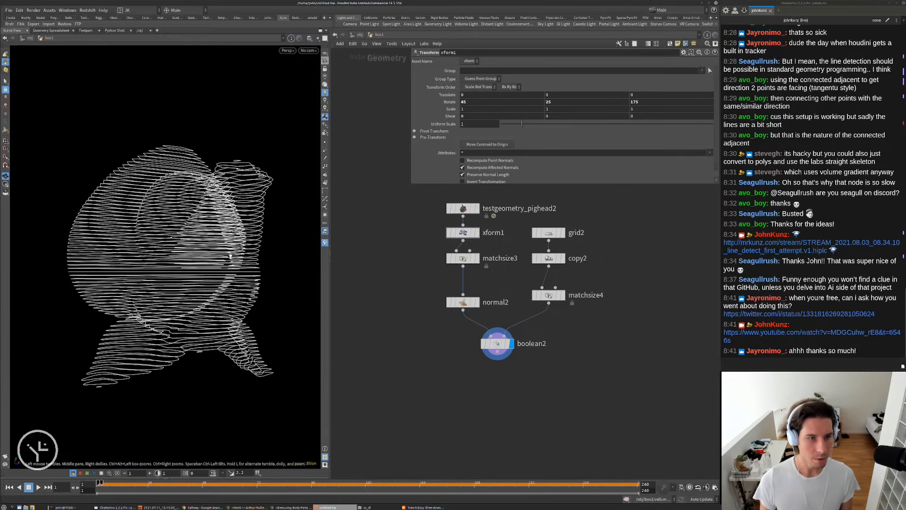
{"action": "key", "text": "l"}
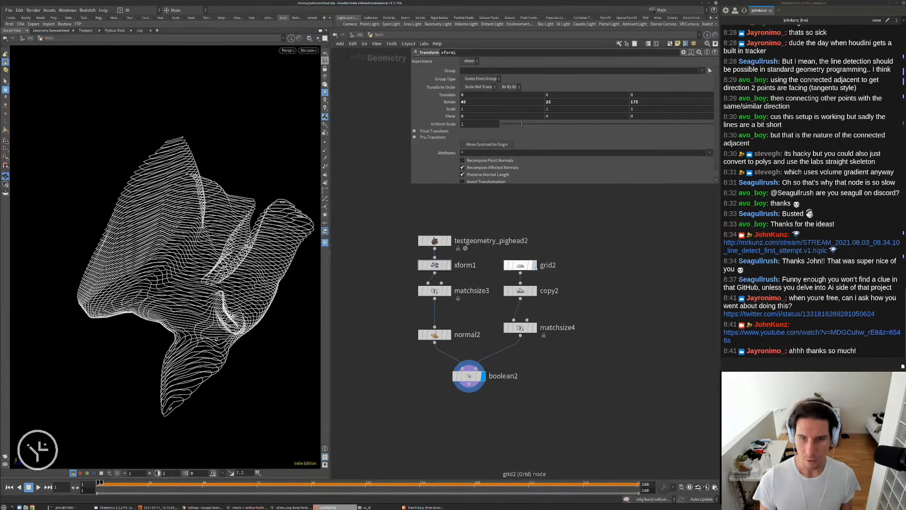
{"action": "scroll", "coordinate": [428, 264], "scroll_direction": "up", "scroll_amount": 3}
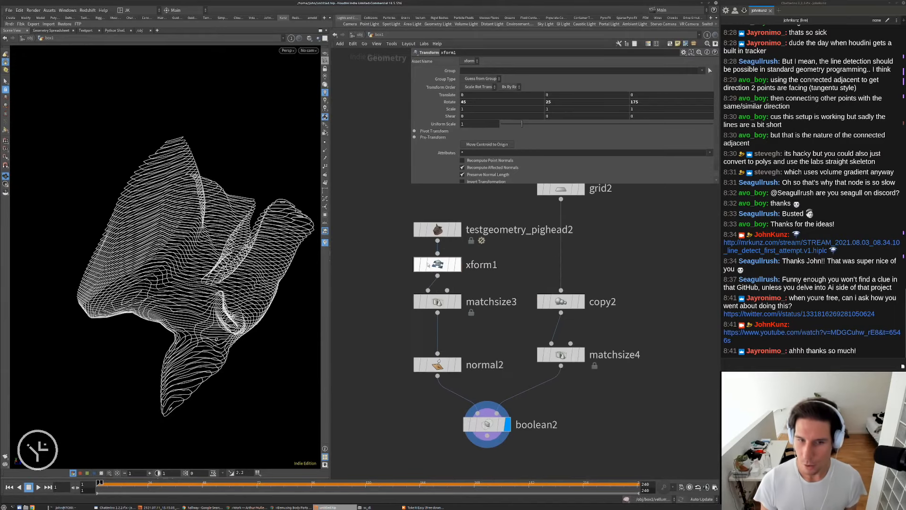
Enable xform1's Output Attribute as xform and matchsize3's Stack Transform on xform, set to Pre-Multiply.
{"action": "scroll", "coordinate": [443, 139], "scroll_direction": "down", "scroll_amount": 1}
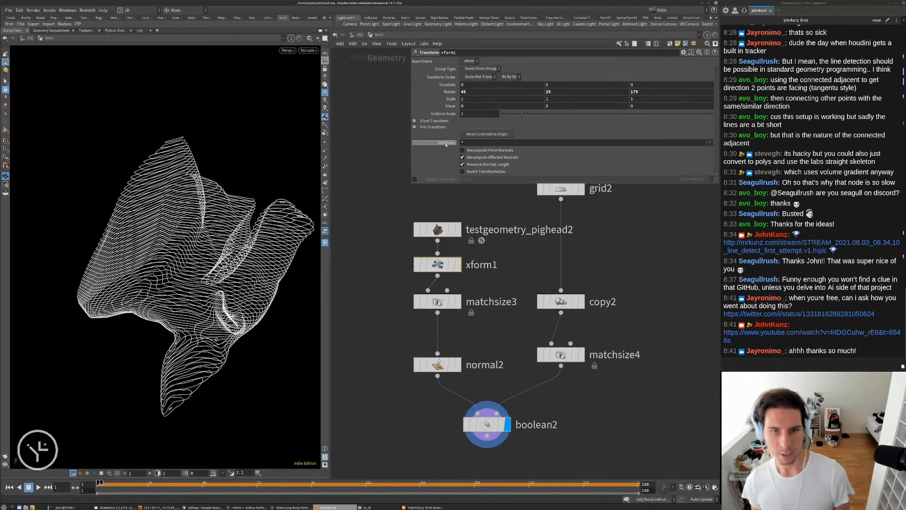
{"action": "left_click", "coordinate": [415, 179]}
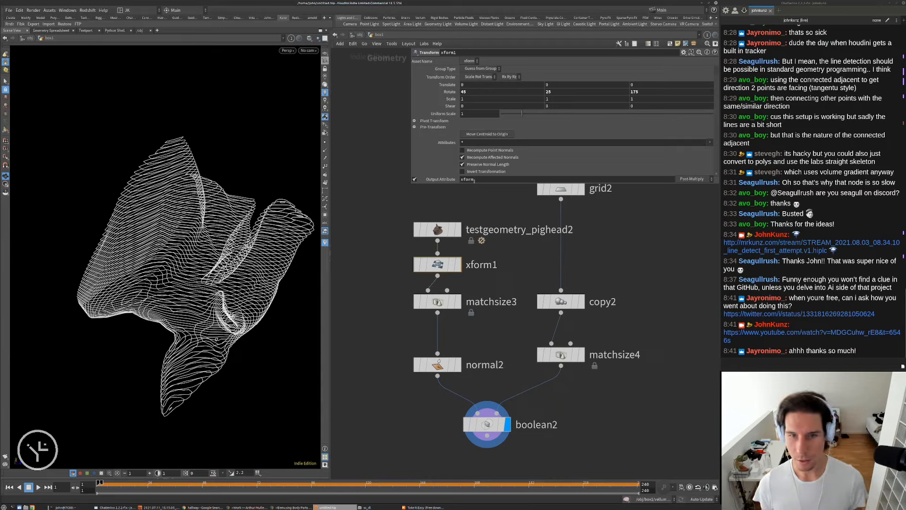
{"action": "left_click", "coordinate": [437, 301]}
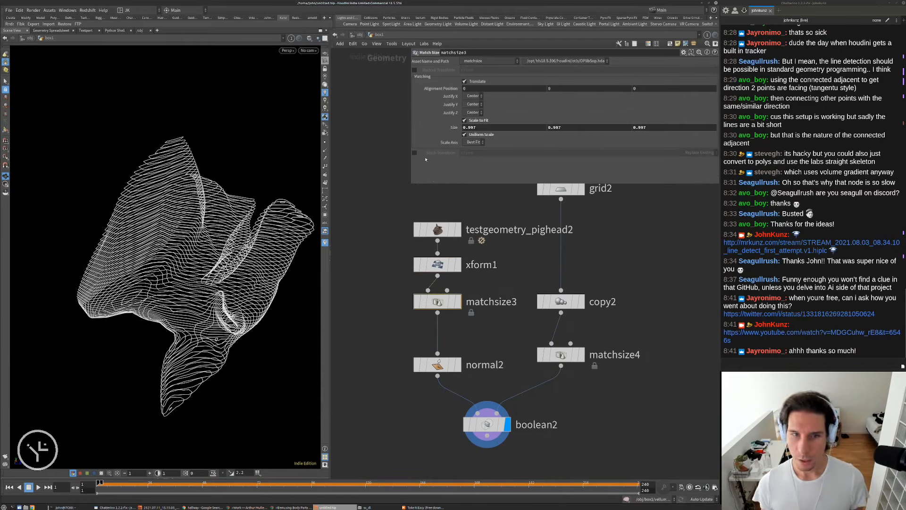
{"action": "left_click", "coordinate": [414, 153]}
{"action": "left_click", "coordinate": [695, 153]}
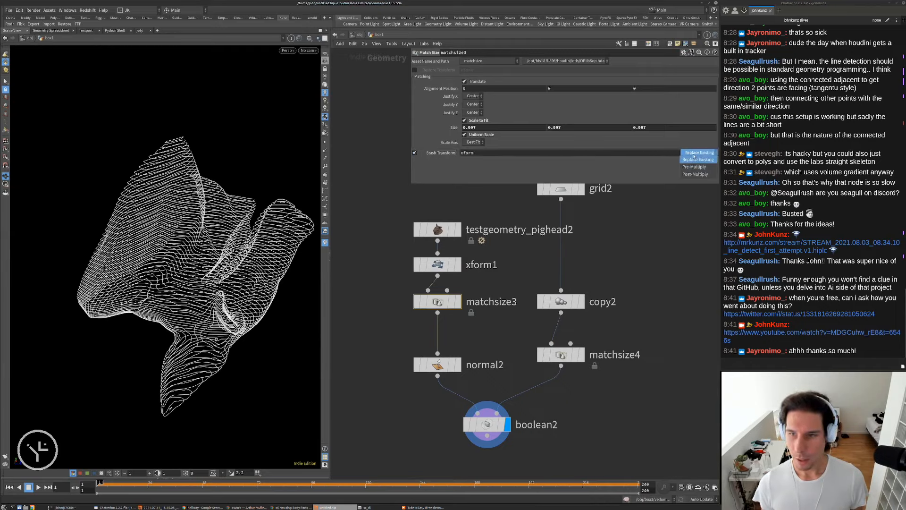
{"action": "left_click", "coordinate": [691, 167]}
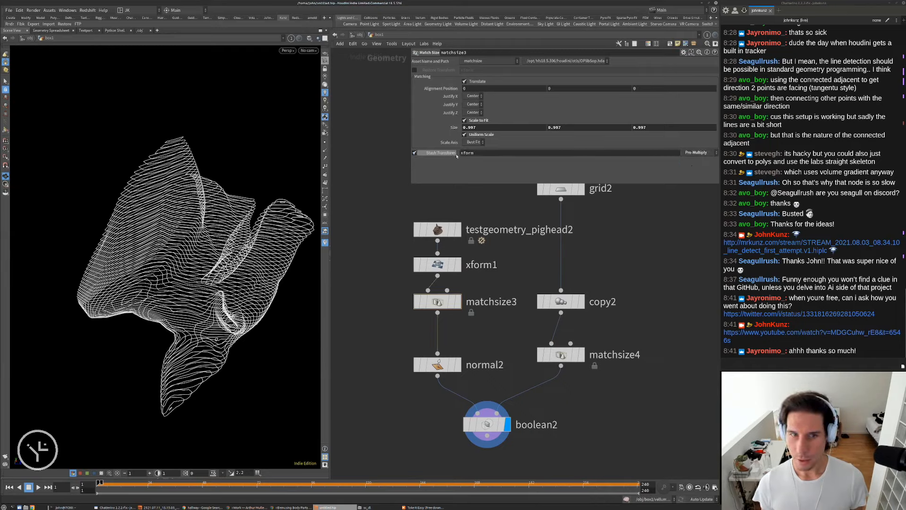
Add a Transform by Attribute node below boolean2, wire boolean2 into it and display it.
{"action": "middle_click_drag", "start_coordinate": [420, 280], "coordinate": [414, 252]}
{"action": "scroll", "coordinate": [414, 251], "scroll_direction": "down", "scroll_amount": 2}
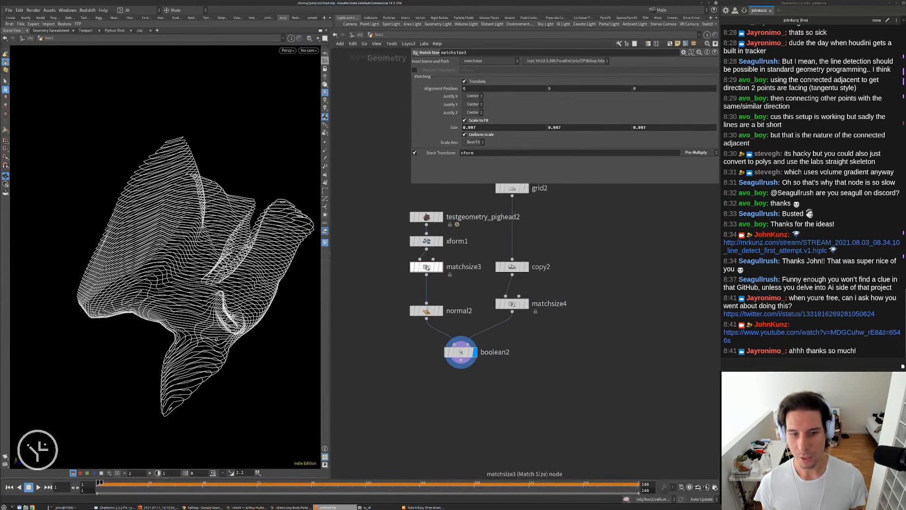
{"action": "middle_click", "coordinate": [467, 261]}
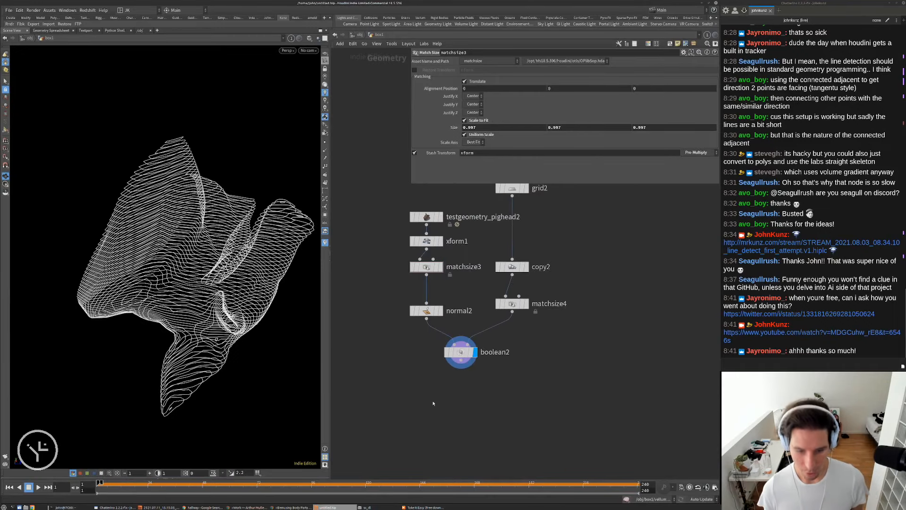
{"action": "key", "text": "Tab"}
{"action": "type", "text": "tra"}
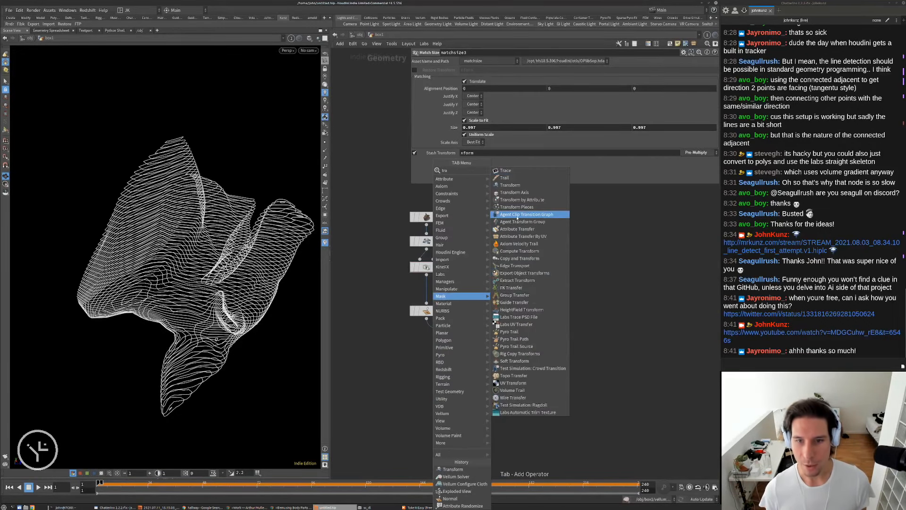
{"action": "left_click", "coordinate": [519, 199]}
{"action": "left_click", "coordinate": [461, 393]}
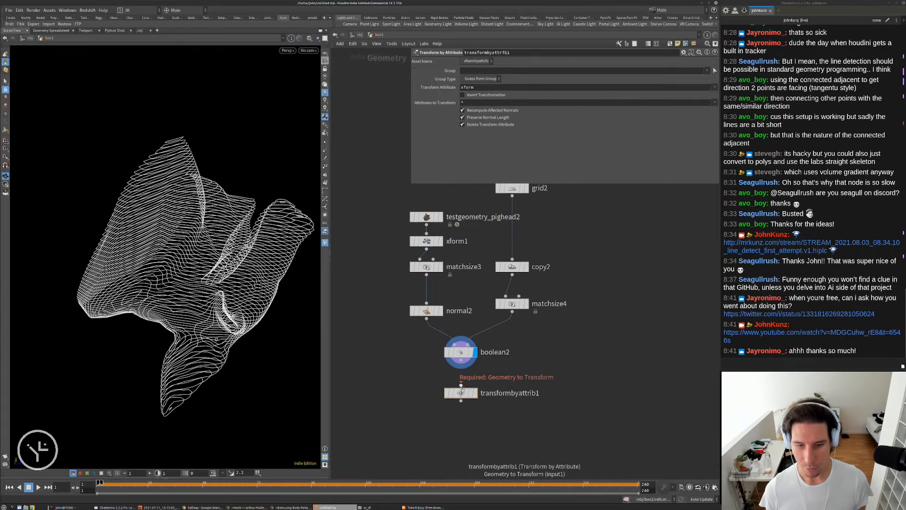
{"action": "left_click_drag", "start_coordinate": [461, 385], "coordinate": [461, 360]}
{"action": "left_click", "coordinate": [474, 392]}
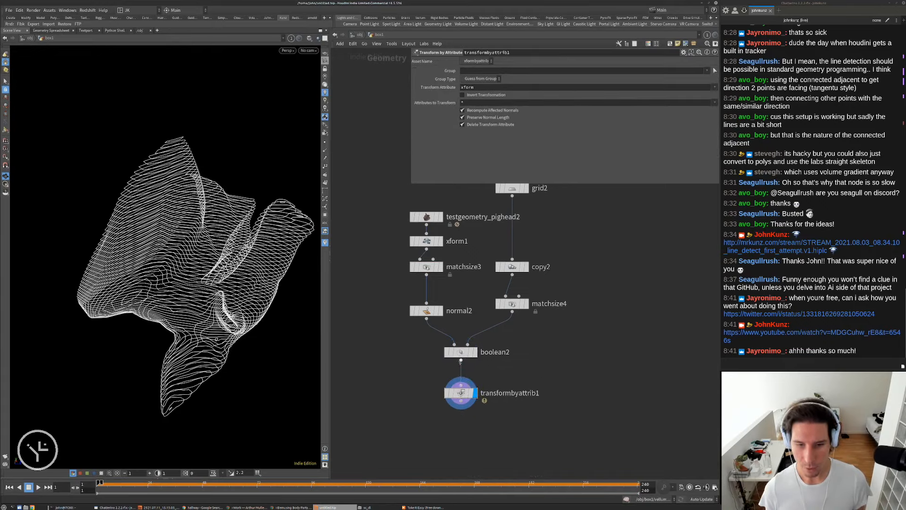
Inspect the attributes on boolean2 and normal2, and insert an Attribute Copy after boolean2 with normal2 as its second input.
{"action": "middle_click", "coordinate": [460, 353]}
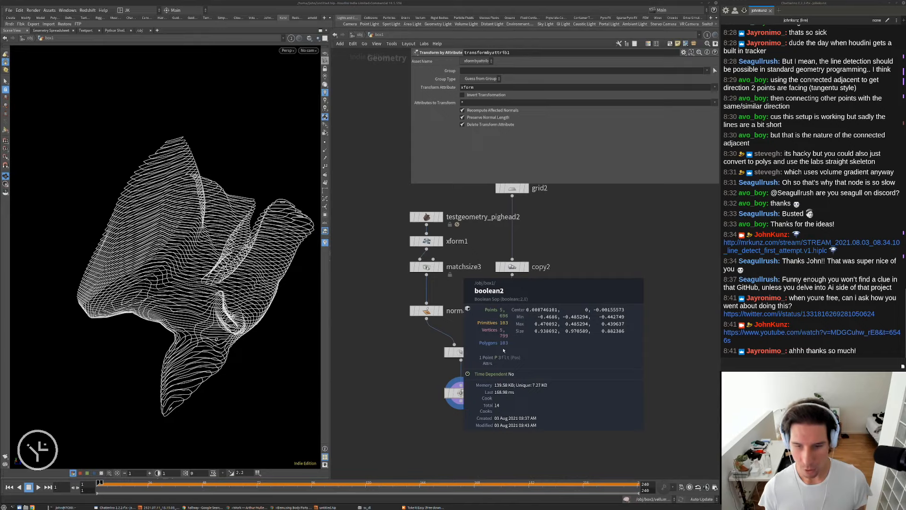
{"action": "middle_click", "coordinate": [427, 311]}
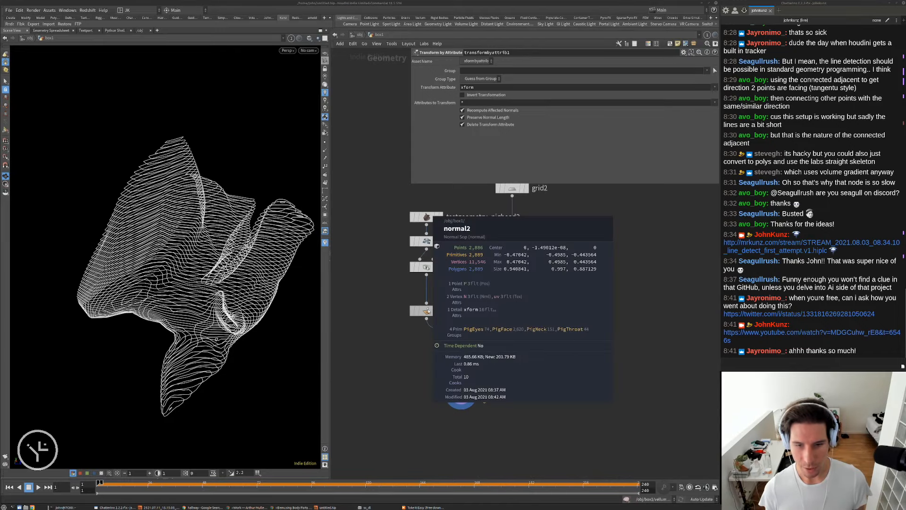
{"action": "middle_click", "coordinate": [460, 392]}
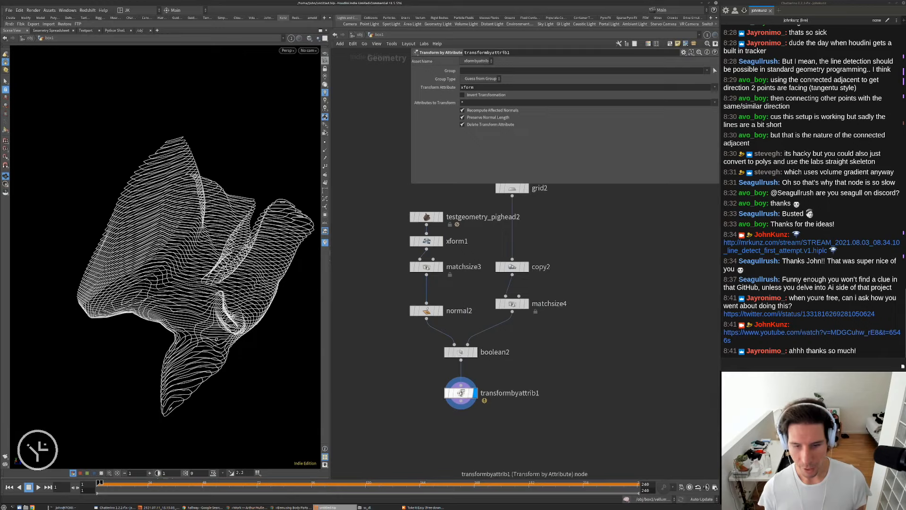
{"action": "key", "text": "Tab"}
{"action": "type", "text": "cop"}
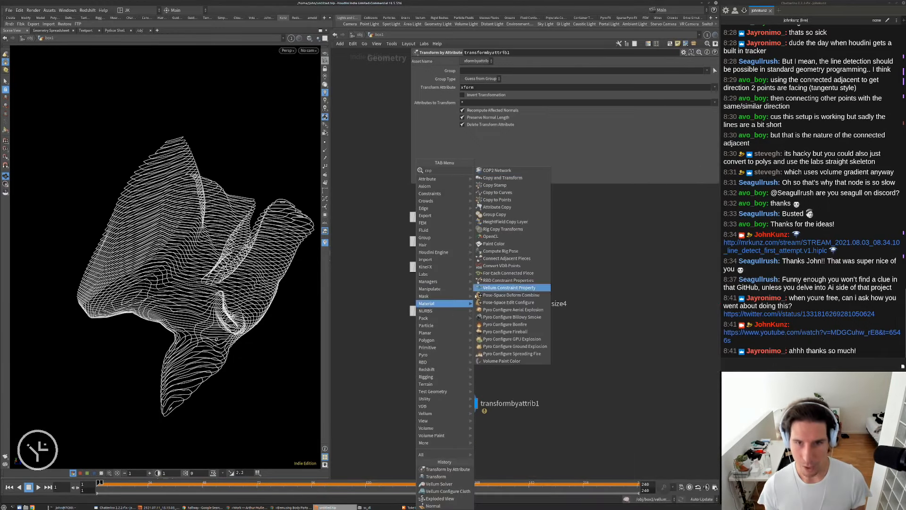
{"action": "left_click", "coordinate": [501, 207]}
{"action": "left_click", "coordinate": [426, 371]}
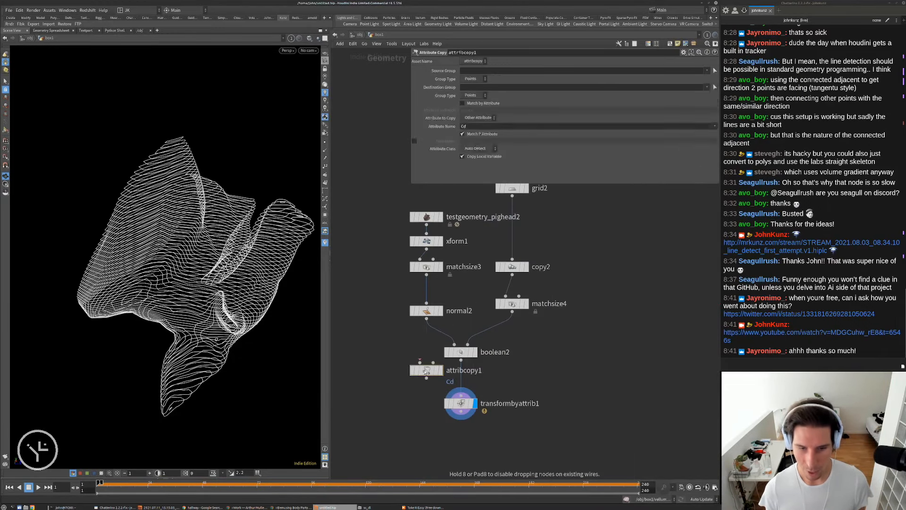
{"action": "left_click_drag", "start_coordinate": [425, 372], "coordinate": [462, 379]}
{"action": "left_click", "coordinate": [443, 373]}
{"action": "left_click", "coordinate": [426, 319]}
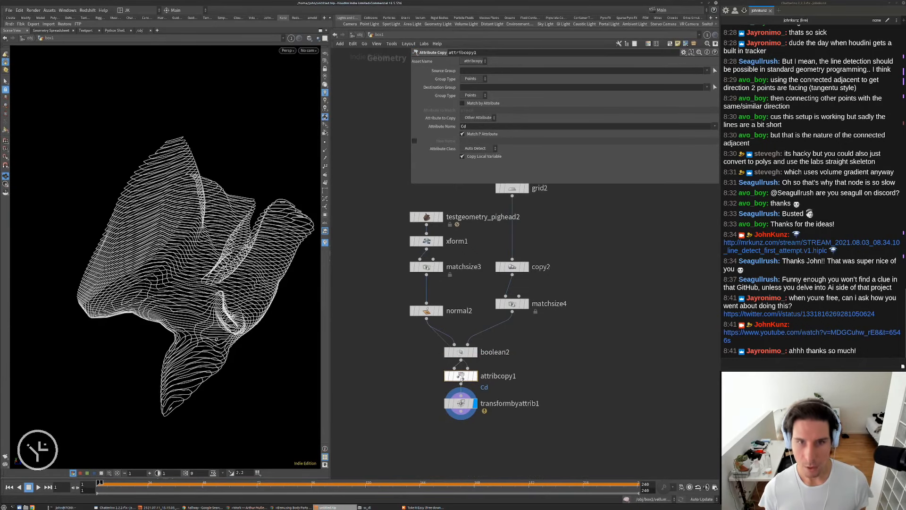
Set attribcopy1's Attribute Name to xform.
{"action": "double_click", "coordinate": [483, 128]}
{"action": "type", "text": "xform"}
{"action": "key", "text": "Return"}
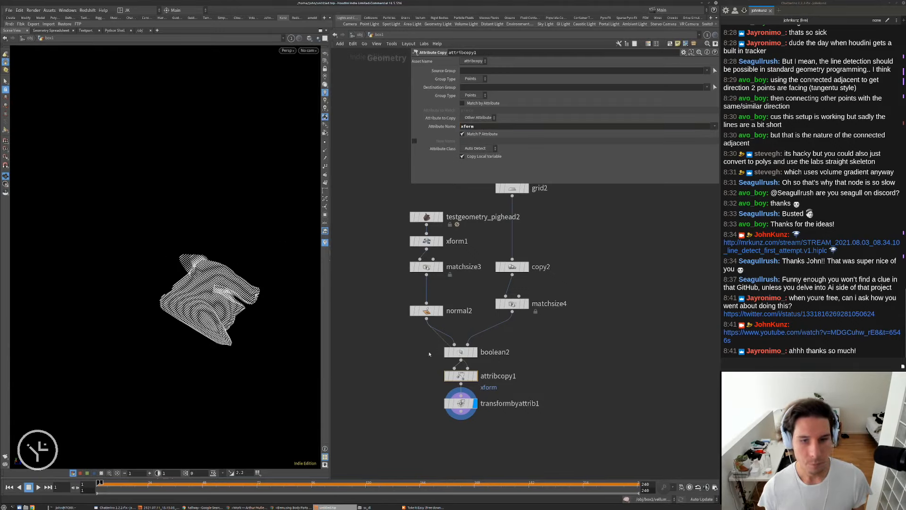
Enable Invert Transformation on transformbyattrib1 and inspect the slice curves from several angles.
{"action": "left_click", "coordinate": [459, 403]}
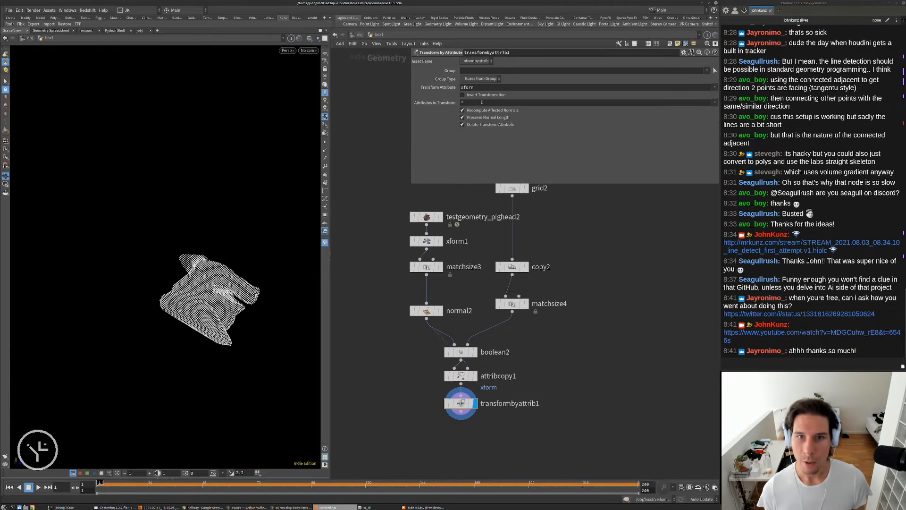
{"action": "left_click", "coordinate": [474, 96]}
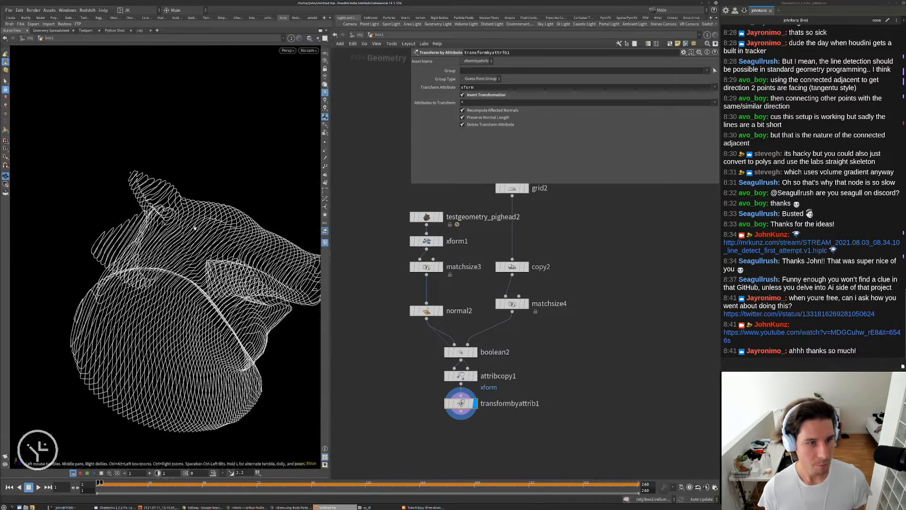
{"action": "middle_click_drag", "start_coordinate": [159, 211], "coordinate": [134, 157]}
{"action": "right_click_drag", "start_coordinate": [134, 157], "coordinate": [156, 203]}
{"action": "left_click_drag", "start_coordinate": [155, 203], "coordinate": [271, 277]}
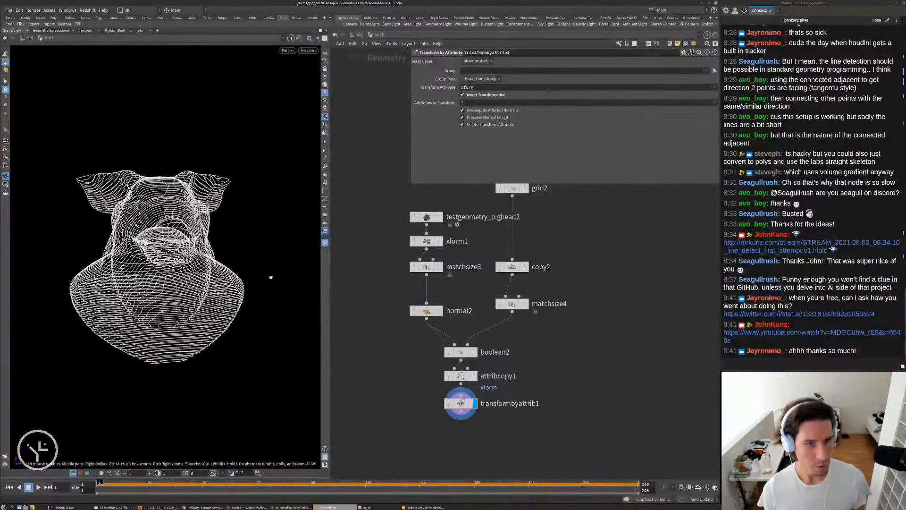
Show testgeometry_pighead2 as a template, move it up slightly and compare the original head with the slice curves.
{"action": "left_click", "coordinate": [437, 217]}
{"action": "left_click_drag", "start_coordinate": [437, 218], "coordinate": [430, 199]}
{"action": "scroll", "coordinate": [520, 292], "scroll_direction": "down", "scroll_amount": 3}
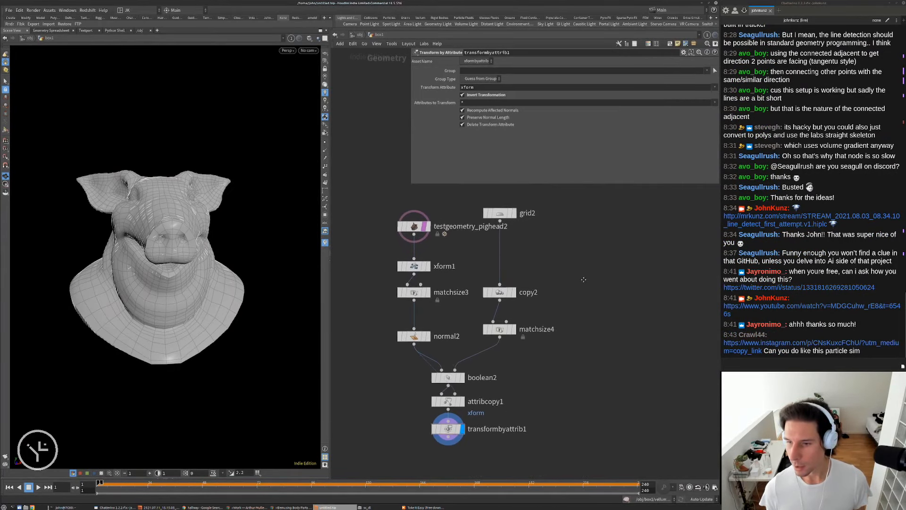
{"action": "left_click_drag", "start_coordinate": [145, 220], "coordinate": [195, 225]}
{"action": "scroll", "coordinate": [492, 265], "scroll_direction": "up", "scroll_amount": 3}
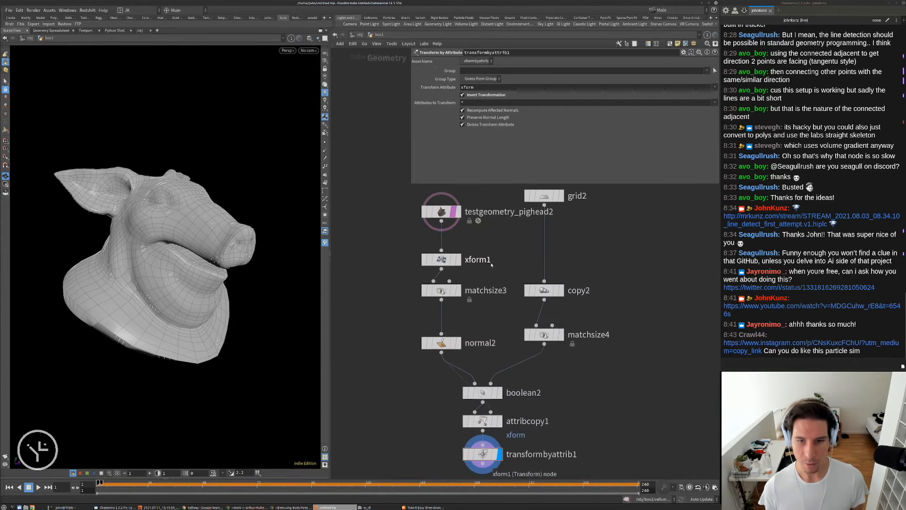
Review xform1's output attribute, try Replace Existing for matchsize3's Stack Transform, and return it to Pre-Multiply.
{"action": "left_click", "coordinate": [451, 259]}
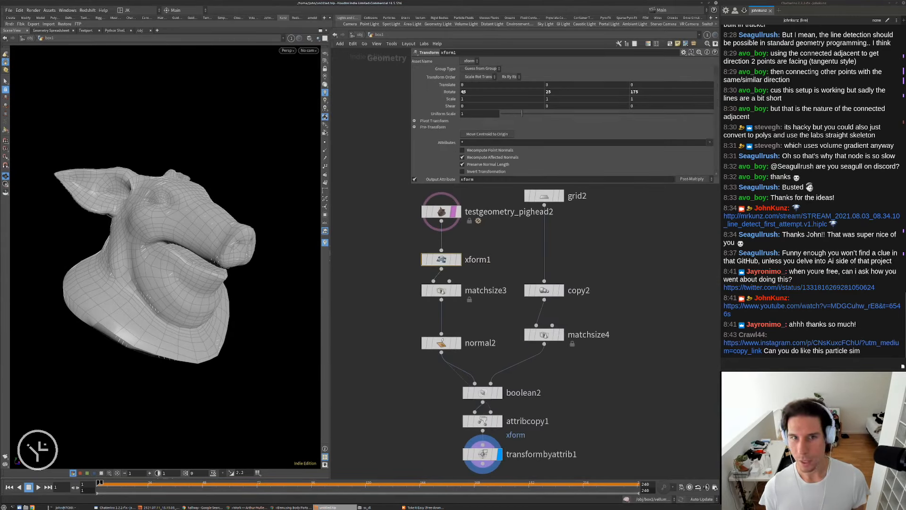
{"action": "double_click", "coordinate": [472, 179]}
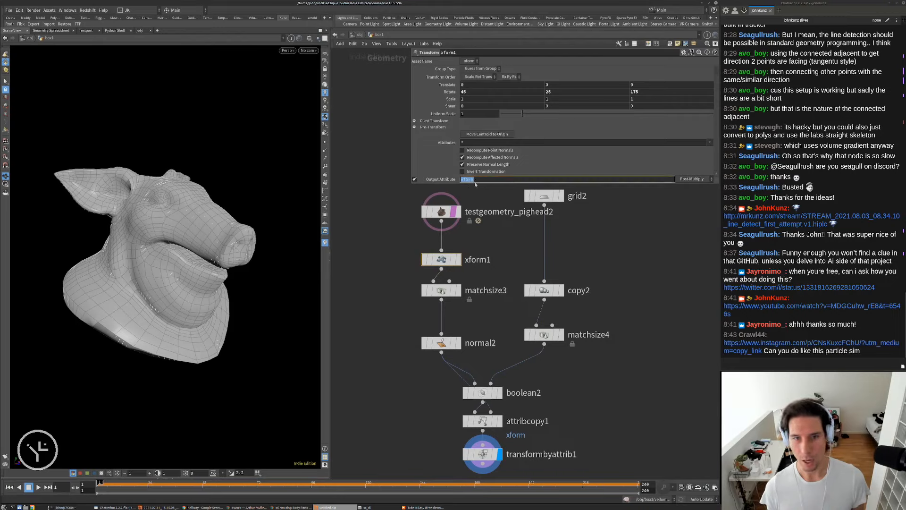
{"action": "left_click", "coordinate": [443, 290]}
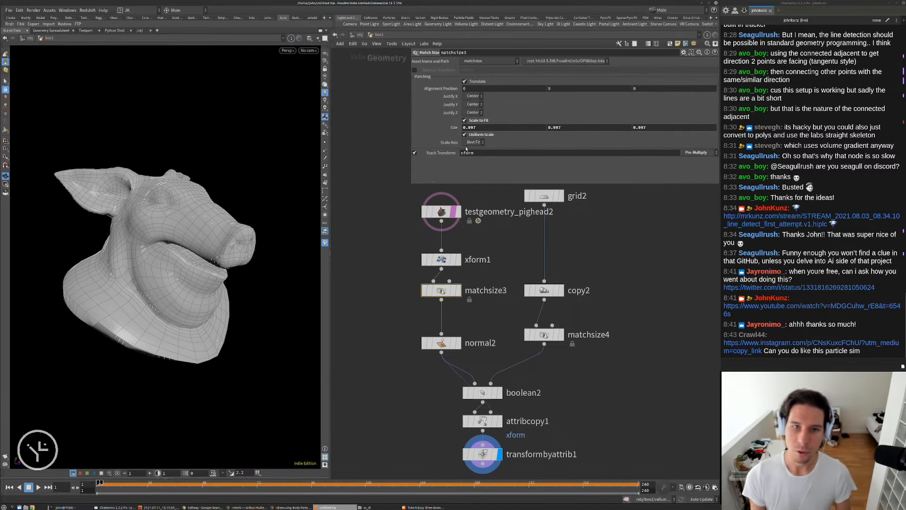
{"action": "left_click", "coordinate": [698, 152]}
{"action": "left_click", "coordinate": [697, 171]}
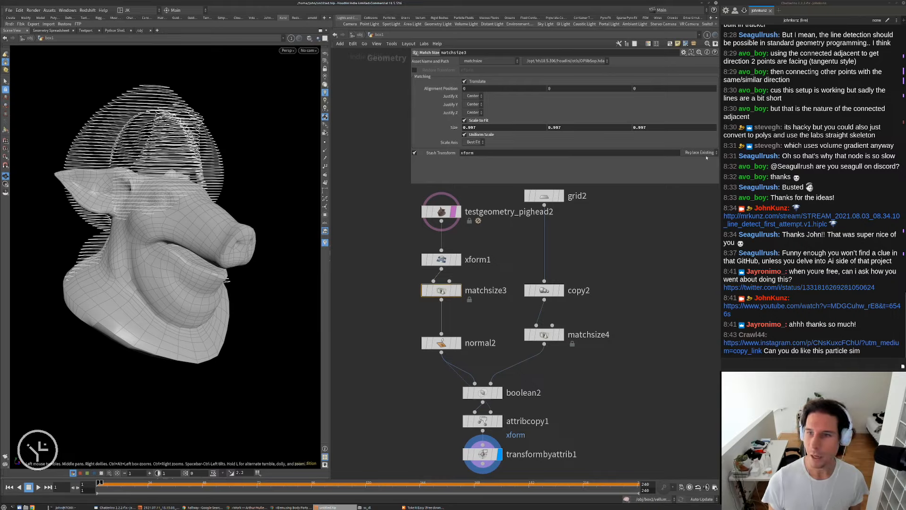
{"action": "left_click", "coordinate": [702, 153]}
{"action": "left_click", "coordinate": [696, 158]}
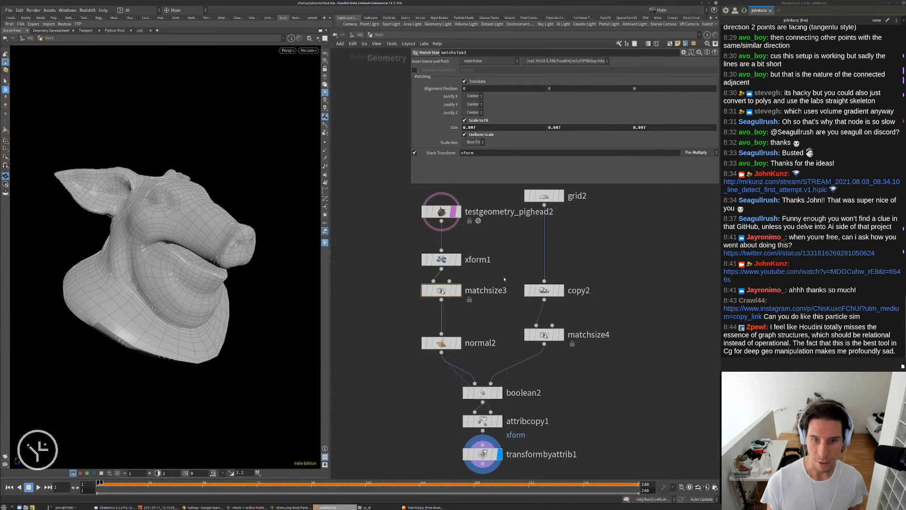
Move attribcopy1 and transformbyattrib1 further below boolean2 and turn off testgeometry_pighead2's template display.
{"action": "scroll", "coordinate": [516, 267], "scroll_direction": "down", "scroll_amount": 2}
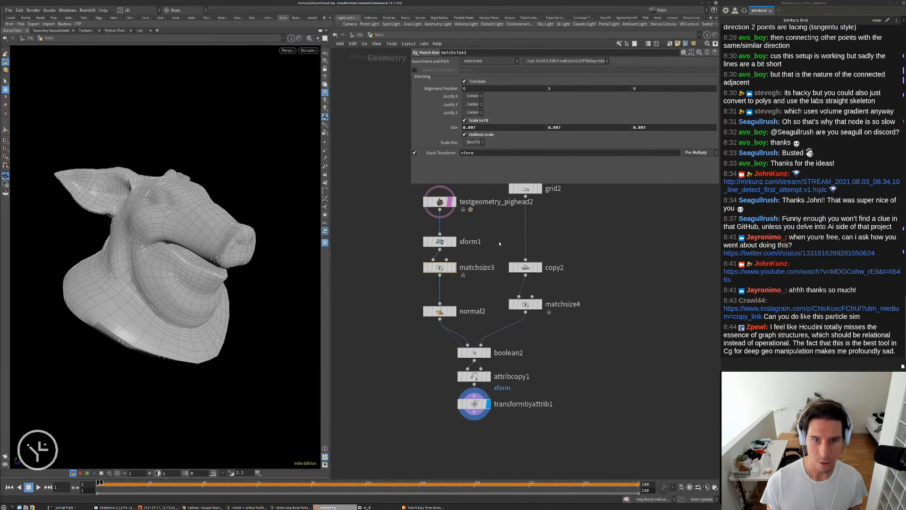
{"action": "left_click", "coordinate": [441, 241]}
{"action": "left_click_drag", "start_coordinate": [510, 425], "coordinate": [470, 370]}
{"action": "left_click_drag", "start_coordinate": [473, 381], "coordinate": [474, 390]}
{"action": "left_click", "coordinate": [424, 387]}
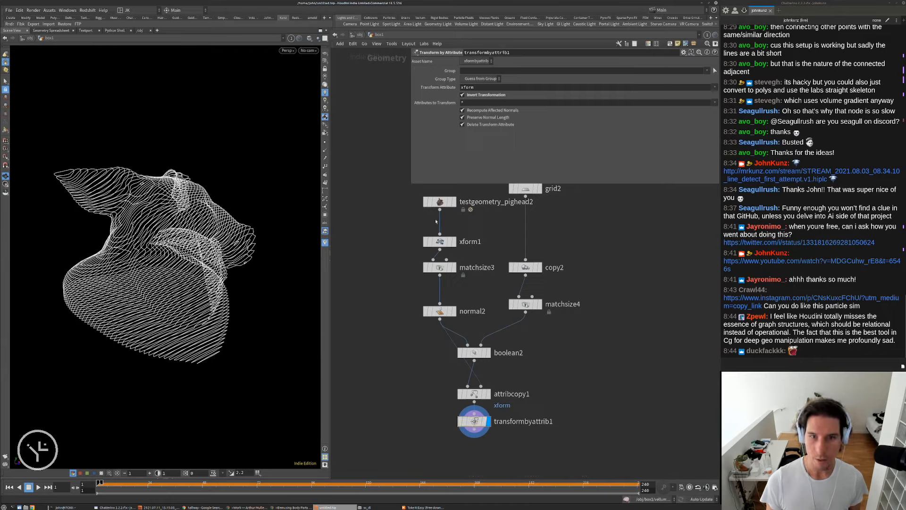
Animate xform1's Rotate with 45-$FF on X and 25+$FF*4 on Y, and play the timeline while viewing the curves.
{"action": "left_click", "coordinate": [439, 242]}
{"action": "left_click", "coordinate": [485, 93]}
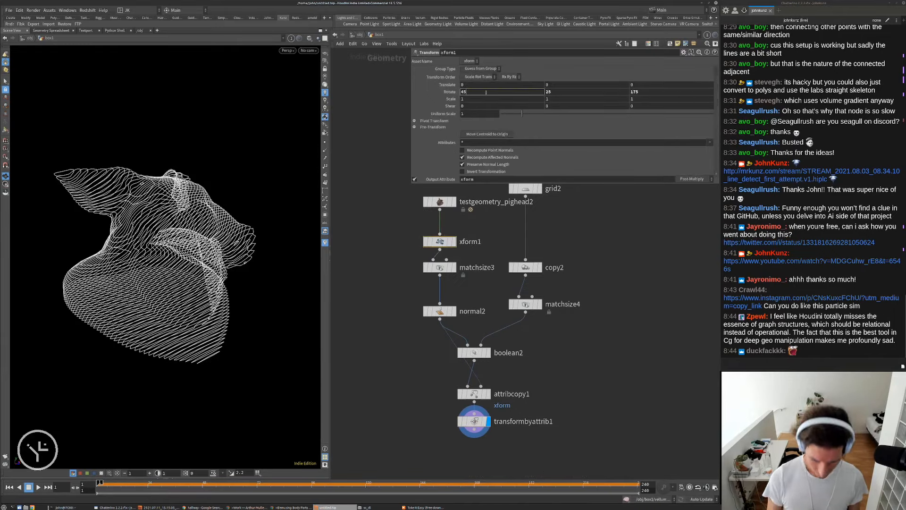
{"action": "type", "text": "-$FF"}
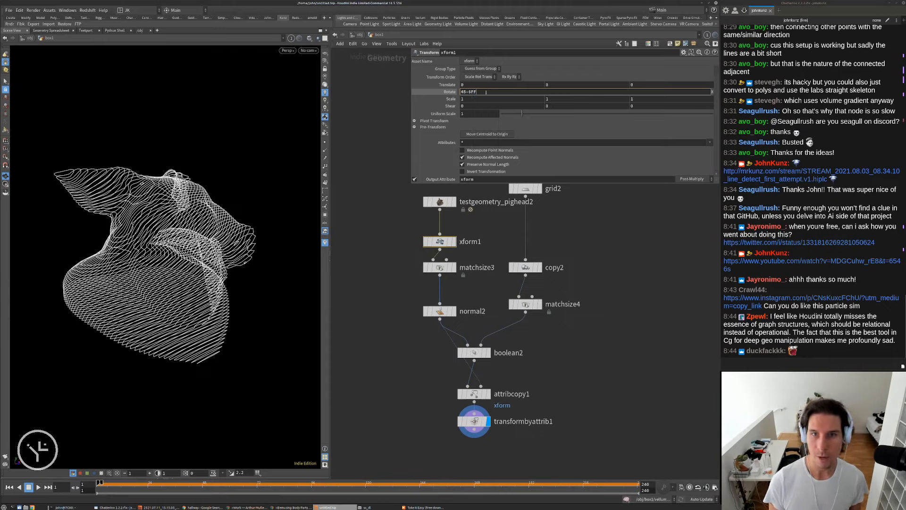
{"action": "key", "text": "Tab"}
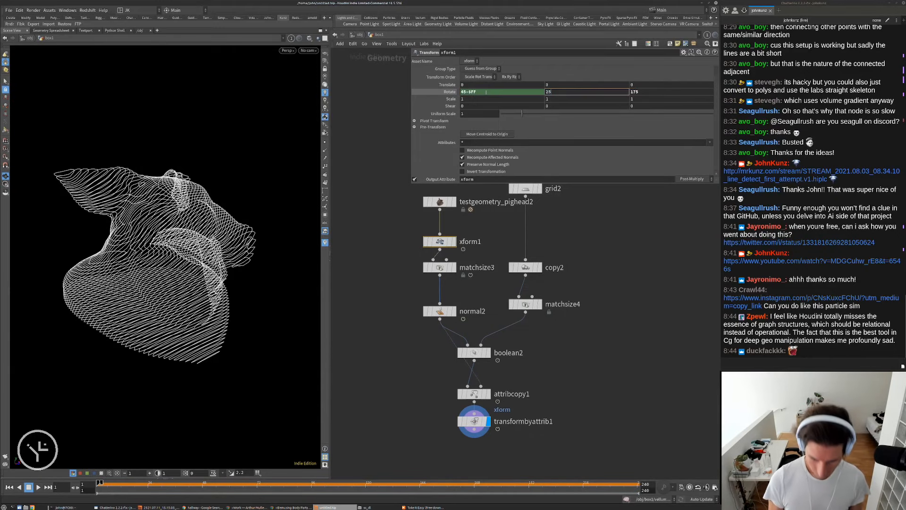
{"action": "type", "text": "*$FF*"}
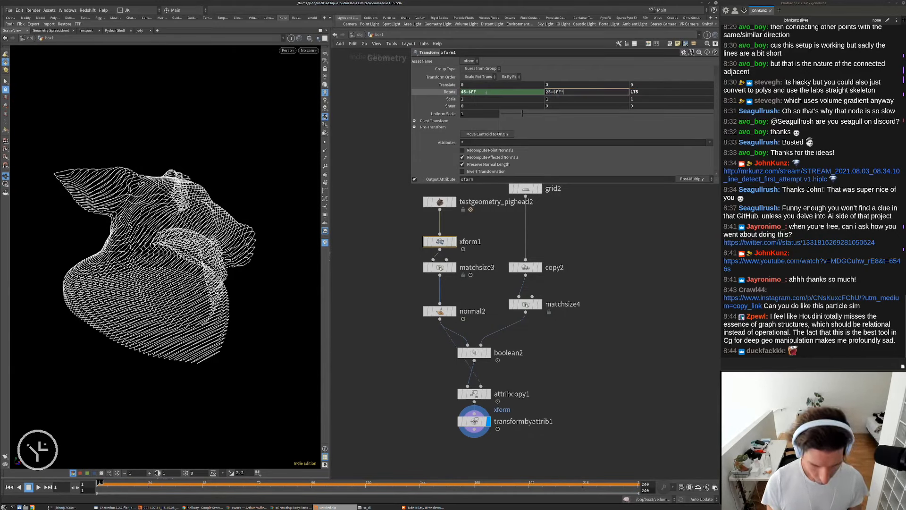
{"action": "type", "text": "4"}
{"action": "key", "text": "Return"}
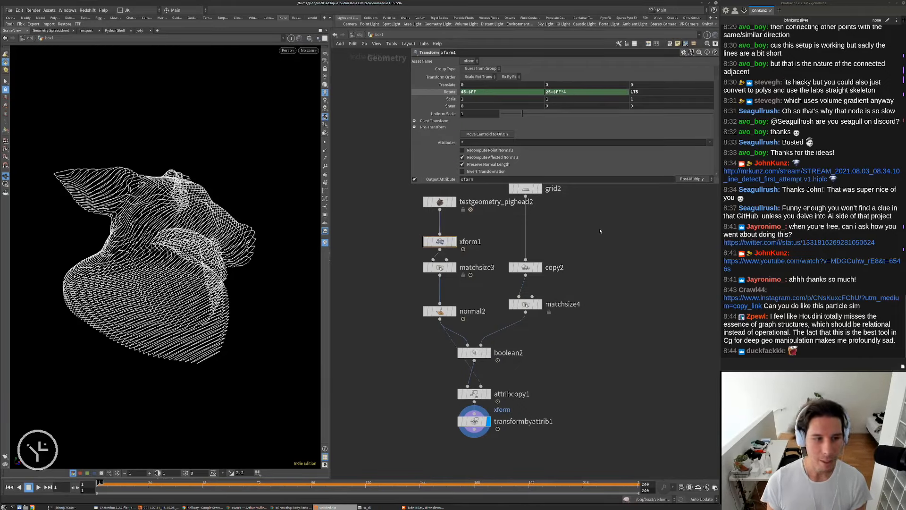
{"action": "key", "text": "Up"}
{"action": "left_click_drag", "start_coordinate": [212, 221], "coordinate": [163, 217]}
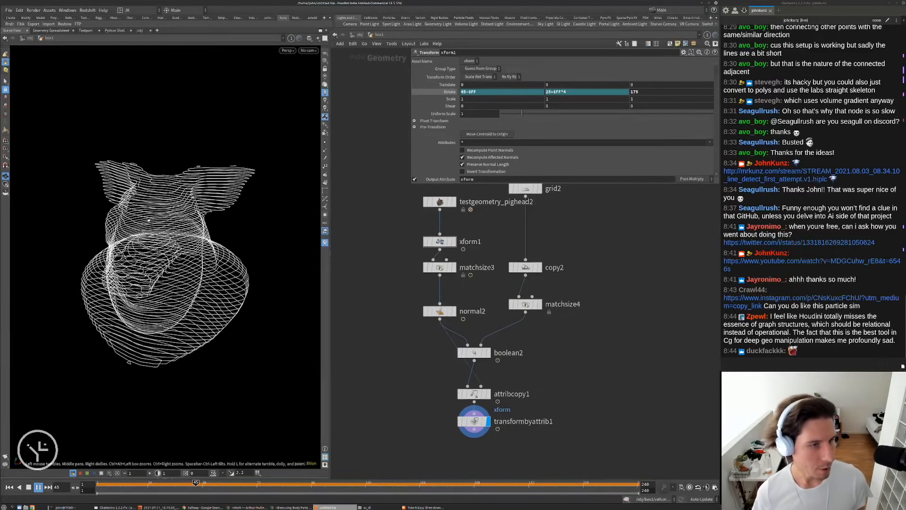
Play the animation with boolean2 displayed, then with transformbyattrib1 displayed, to compare the rotating head with the restored one.
{"action": "key", "text": "Up"}
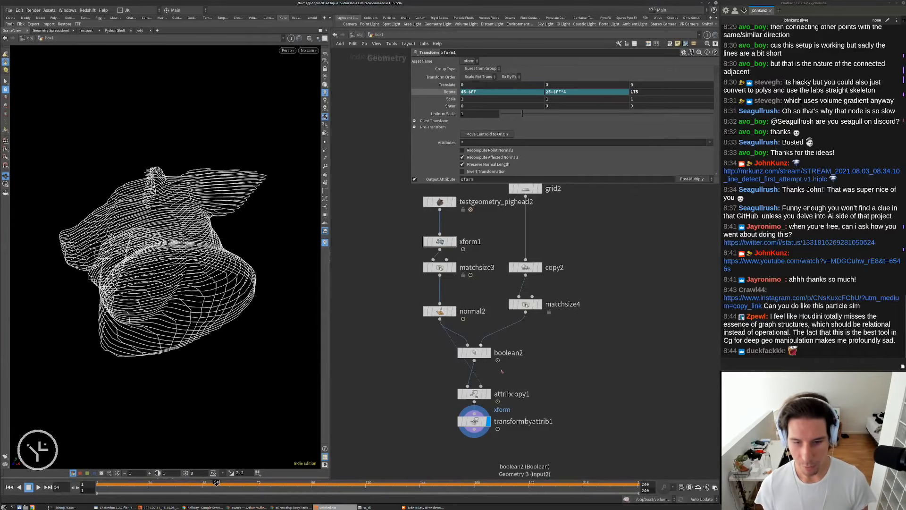
{"action": "key", "text": "ctrl+Up"}
{"action": "left_click", "coordinate": [488, 352]}
{"action": "key", "text": "Up"}
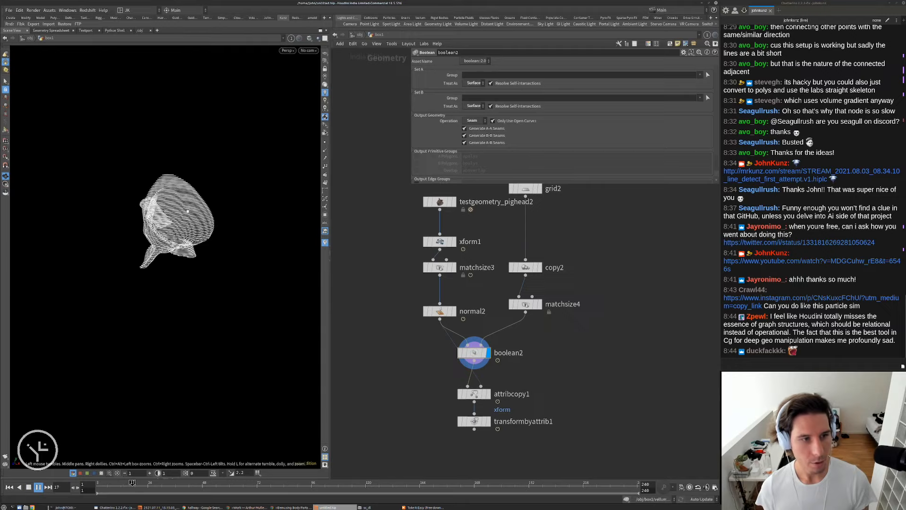
{"action": "key", "text": "Up"}
{"action": "key", "text": "ctrl+Up"}
{"action": "left_click", "coordinate": [488, 421]}
{"action": "key", "text": "Up"}
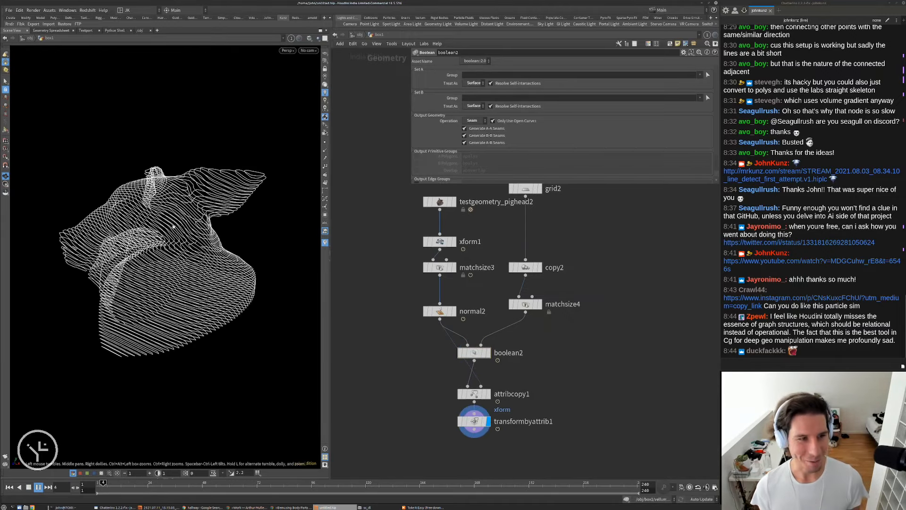
View the Instagram post linked in the chat in a browser window, close it, and return the timeline to frame 1.
{"action": "double_click", "coordinate": [563, 305]}
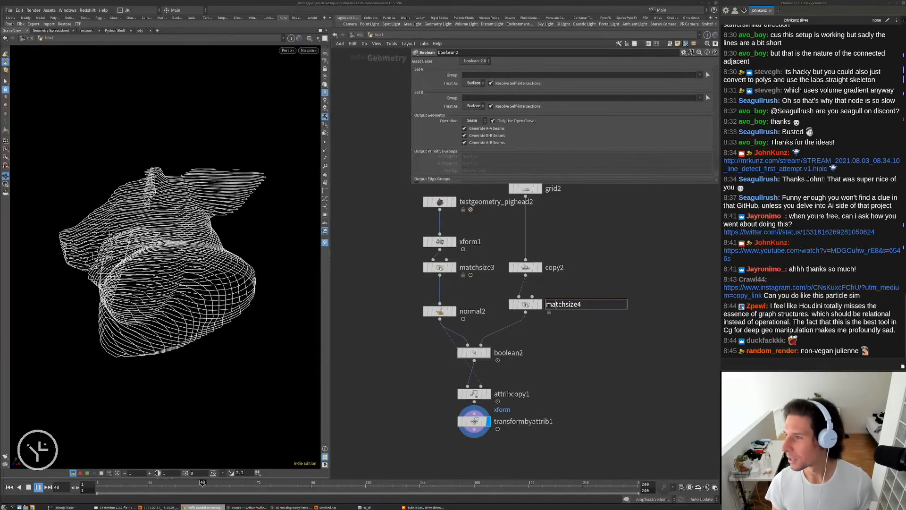
{"action": "left_click_drag", "start_coordinate": [905, 79], "coordinate": [272, 80]}
{"action": "left_click", "coordinate": [473, 178]}
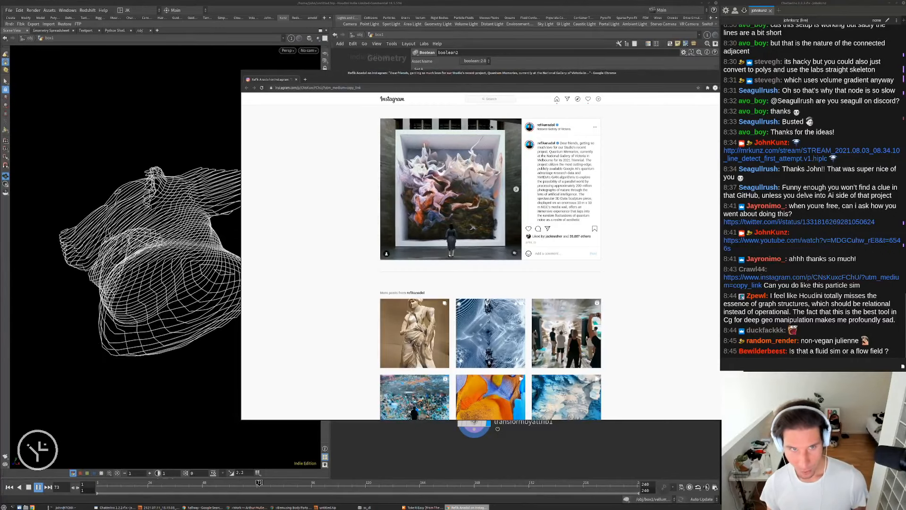
{"action": "left_click_drag", "start_coordinate": [378, 71], "coordinate": [312, 68]}
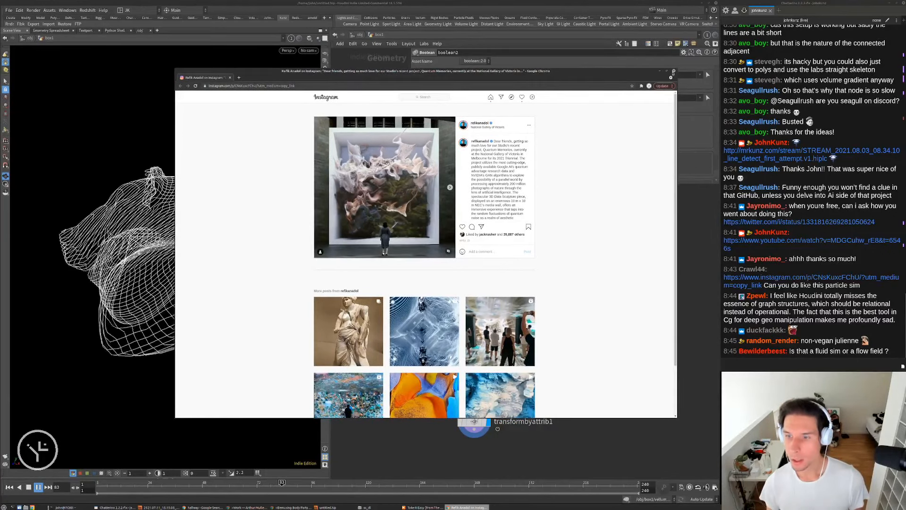
{"action": "left_click", "coordinate": [674, 70]}
{"action": "left_click", "coordinate": [653, 319]}
{"action": "key", "text": "ctrl+Up"}
Add a Volume Optical Flow node beside the copy2 branch, review its inputs and parameters, and delete it.
{"action": "middle_click_drag", "start_coordinate": [642, 343], "coordinate": [568, 343]}
{"action": "key", "text": "Tab"}
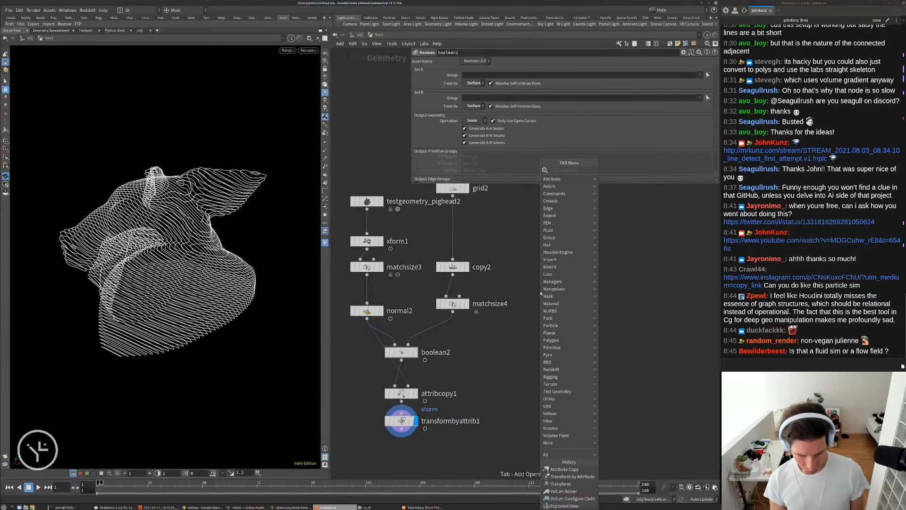
{"action": "type", "text": "op"}
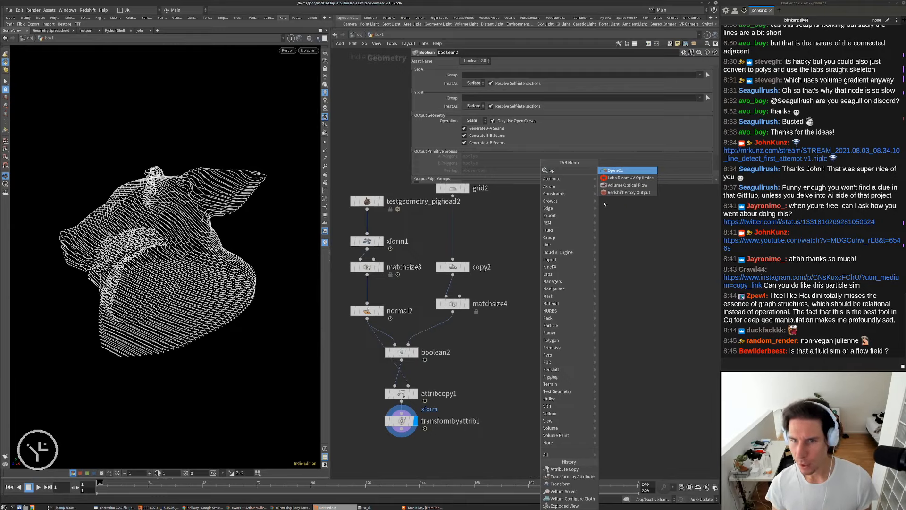
{"action": "left_click", "coordinate": [627, 185]}
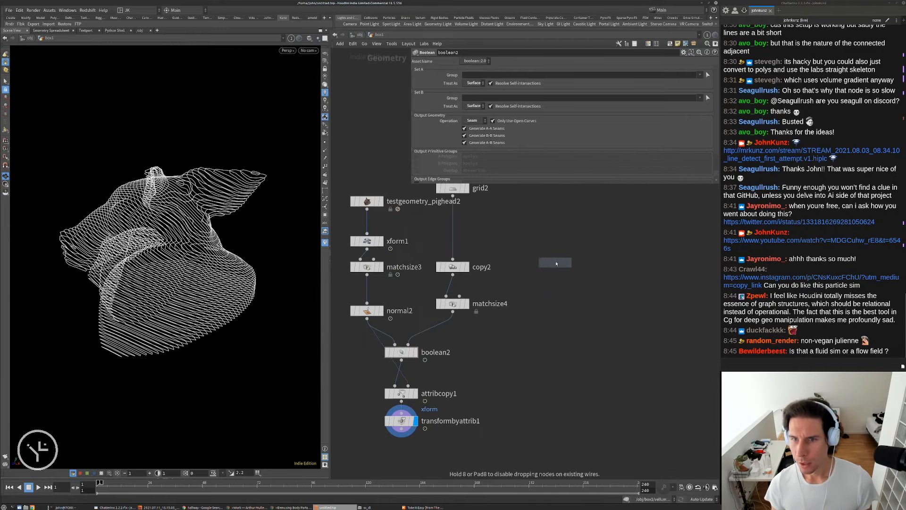
{"action": "left_click", "coordinate": [554, 268]}
{"action": "scroll", "coordinate": [554, 268], "scroll_direction": "up", "scroll_amount": 3}
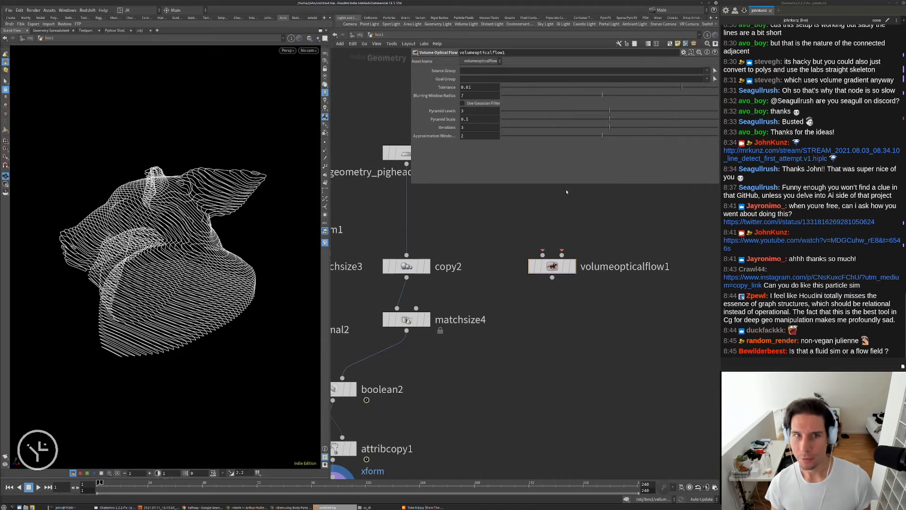
{"action": "middle_click", "coordinate": [551, 266]}
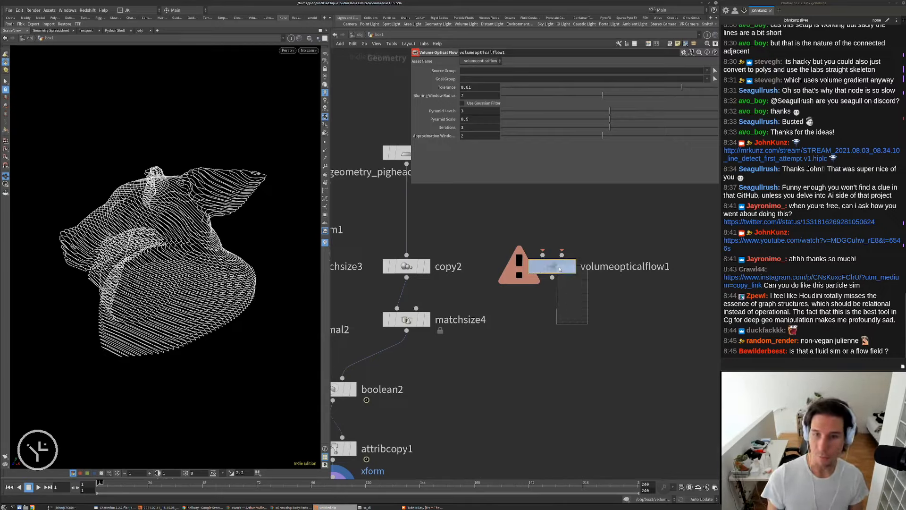
{"action": "key", "text": "Delete"}
{"action": "key", "text": "h"}
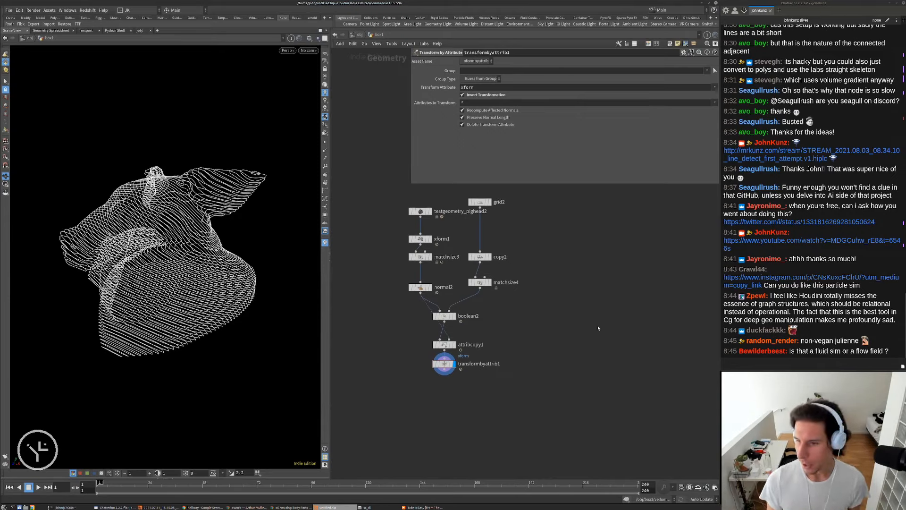
{"action": "middle_click_drag", "start_coordinate": [568, 362], "coordinate": [562, 361]}
{"action": "scroll", "coordinate": [407, 359], "scroll_direction": "up", "scroll_amount": 3}
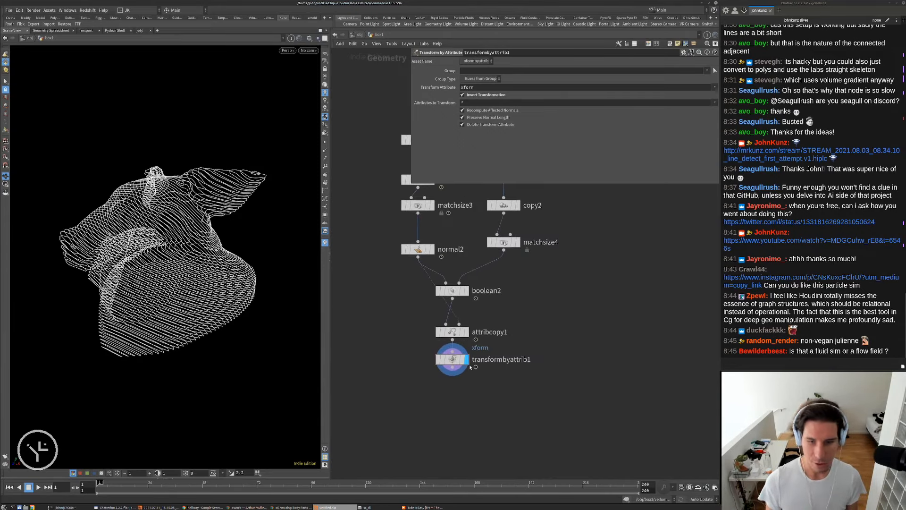
{"action": "key", "text": "g"}
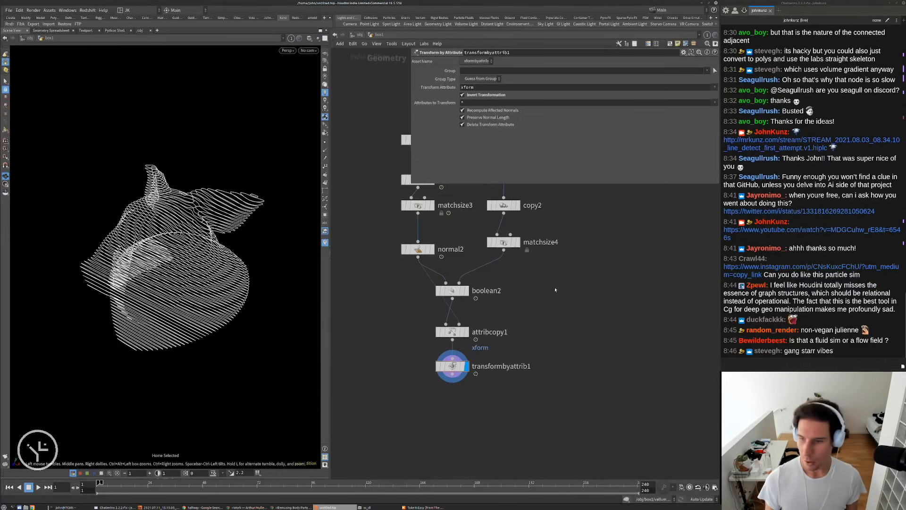
{"action": "middle_click_drag", "start_coordinate": [539, 260], "coordinate": [548, 311]}
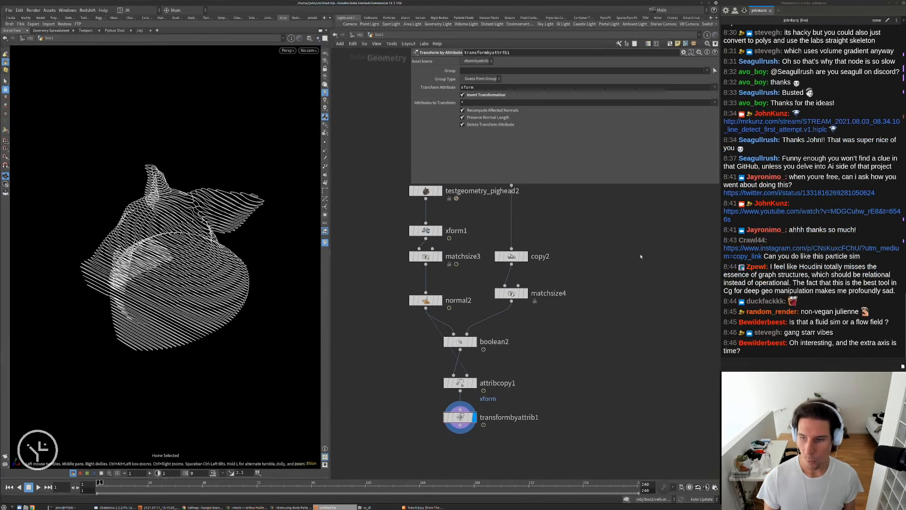
{"action": "middle_click_drag", "start_coordinate": [622, 255], "coordinate": [601, 285]}
{"action": "scroll", "coordinate": [598, 284], "scroll_direction": "up", "scroll_amount": 3}
{"action": "scroll", "coordinate": [594, 284], "scroll_direction": "down", "scroll_amount": 3}
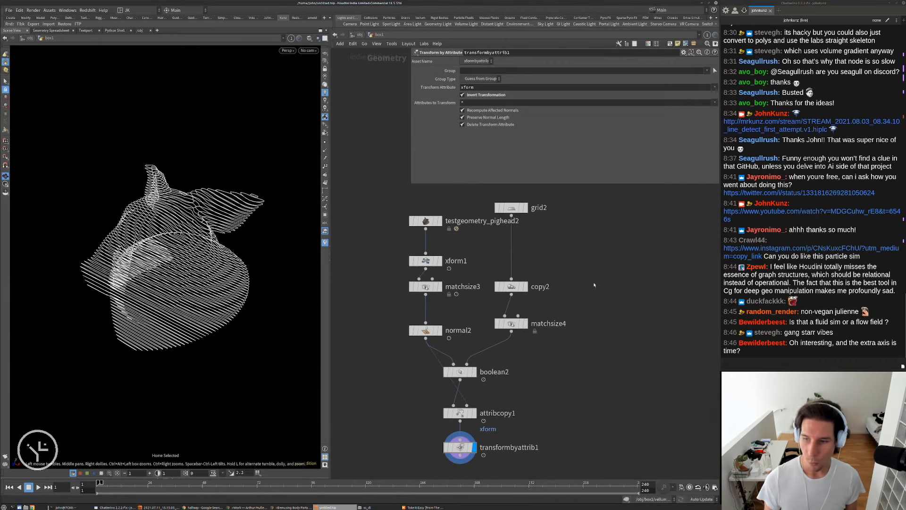
Set copy2's Total Number to 125 and view the denser slice curves from several angles.
{"action": "left_click", "coordinate": [459, 262]}
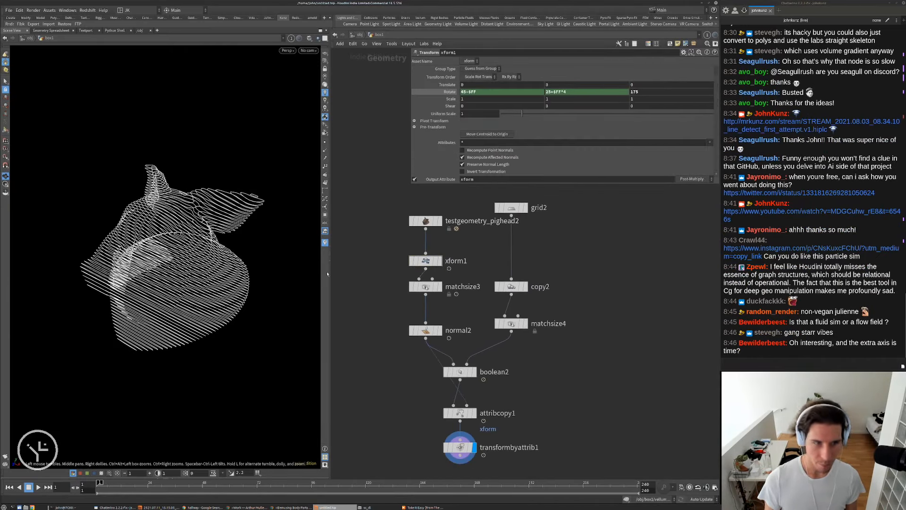
{"action": "key", "text": "space+h"}
{"action": "left_click", "coordinate": [512, 287]}
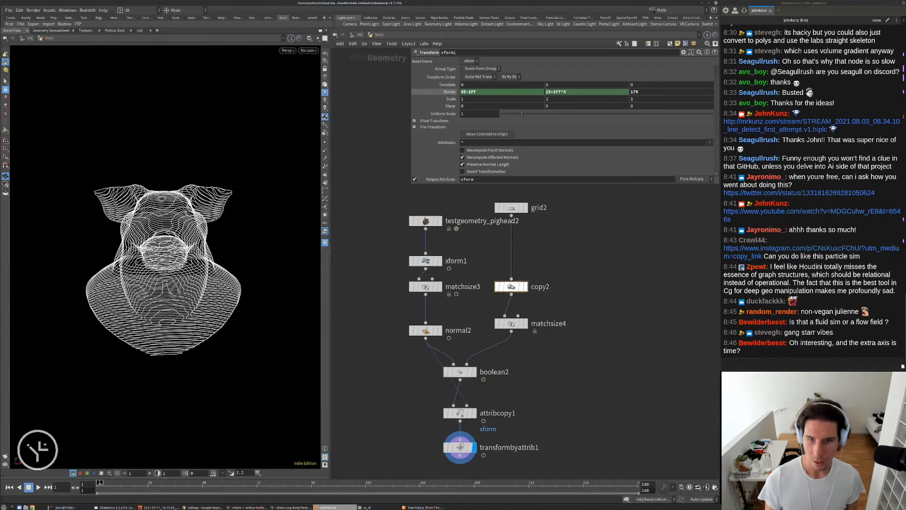
{"action": "type", "text": "125"}
{"action": "key", "text": "Return"}
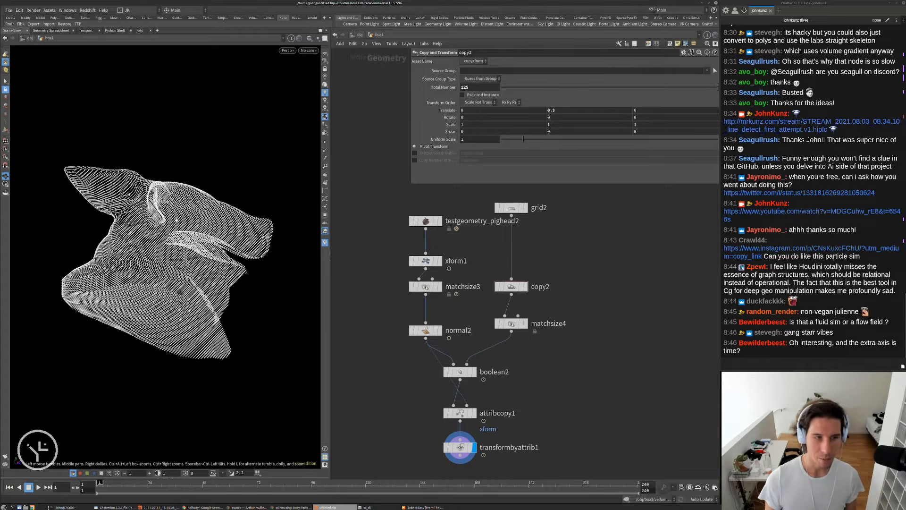
{"action": "left_click_drag", "start_coordinate": [264, 237], "coordinate": [189, 253]}
{"action": "left_click_drag", "start_coordinate": [241, 216], "coordinate": [209, 241]}
{"action": "right_click_drag", "start_coordinate": [209, 240], "coordinate": [245, 245]}
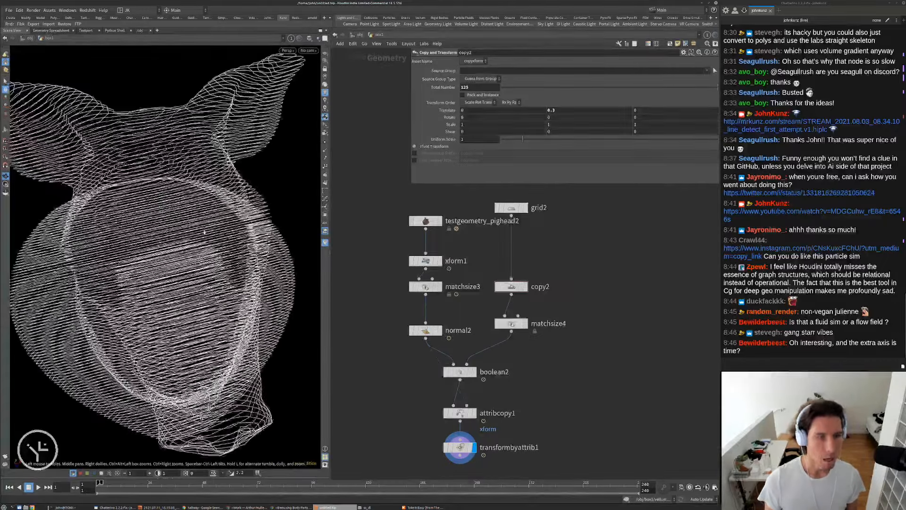
{"action": "left_click_drag", "start_coordinate": [245, 246], "coordinate": [221, 288]}
Show the points in the viewport and examine their distribution along the slice curves.
{"action": "left_click", "coordinate": [325, 142]}
{"action": "left_click_drag", "start_coordinate": [227, 213], "coordinate": [155, 264]}
{"action": "right_click_drag", "start_coordinate": [156, 265], "coordinate": [198, 260]}
{"action": "left_click_drag", "start_coordinate": [198, 260], "coordinate": [168, 228]}
{"action": "right_click_drag", "start_coordinate": [167, 228], "coordinate": [91, 311]}
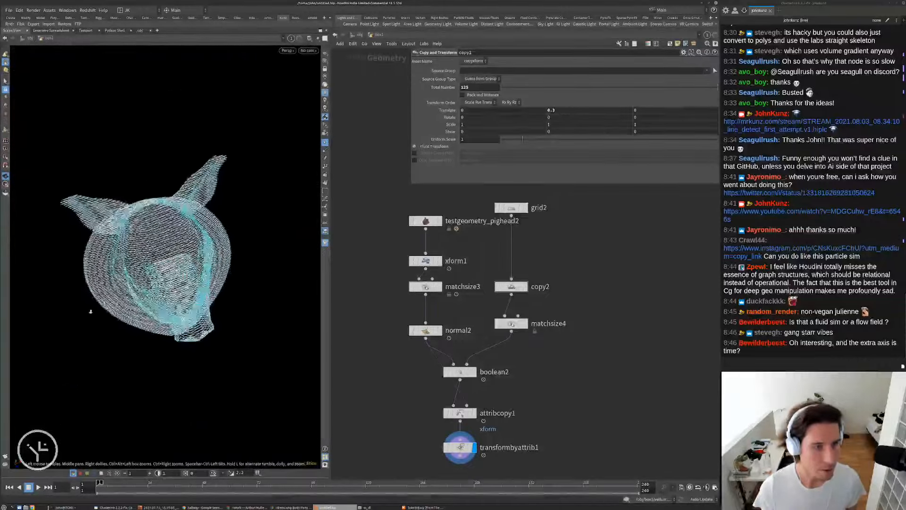
{"action": "left_click_drag", "start_coordinate": [90, 312], "coordinate": [187, 267]}
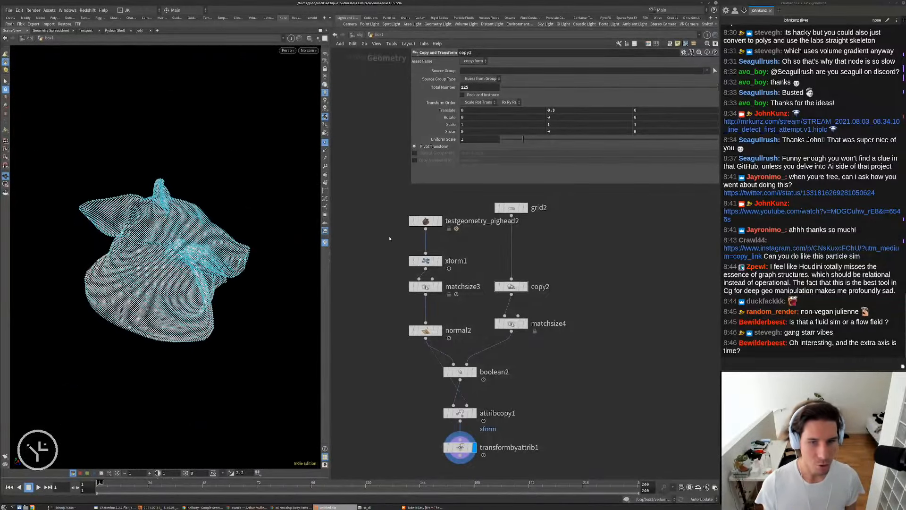
Move testgeometry_pighead2 up and insert a Subdivide node between it and xform1.
{"action": "left_click_drag", "start_coordinate": [416, 221], "coordinate": [416, 195]}
{"action": "key", "text": "Tab"}
{"action": "type", "text": "sub"}
{"action": "left_click", "coordinate": [461, 171]}
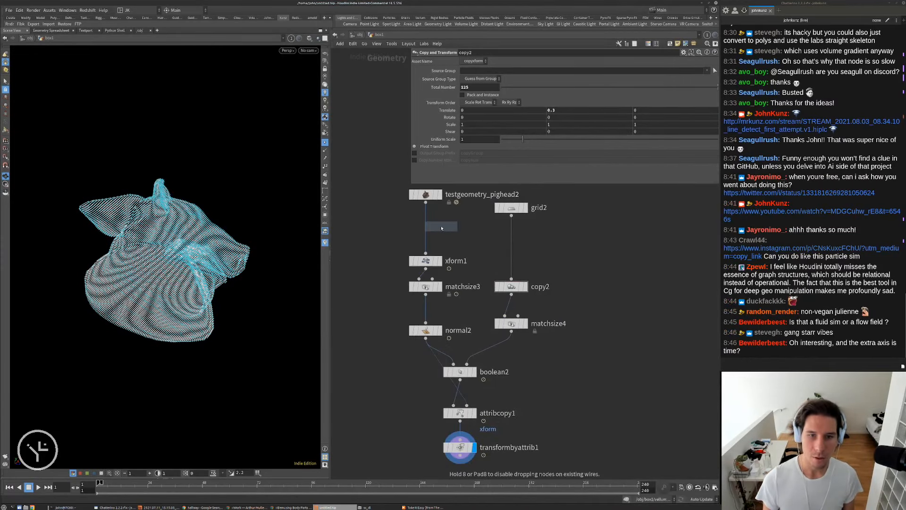
{"action": "left_click", "coordinate": [426, 225]}
{"action": "left_click_drag", "start_coordinate": [211, 213], "coordinate": [227, 170]}
{"action": "scroll", "coordinate": [188, 218], "scroll_direction": "up", "scroll_amount": 3}
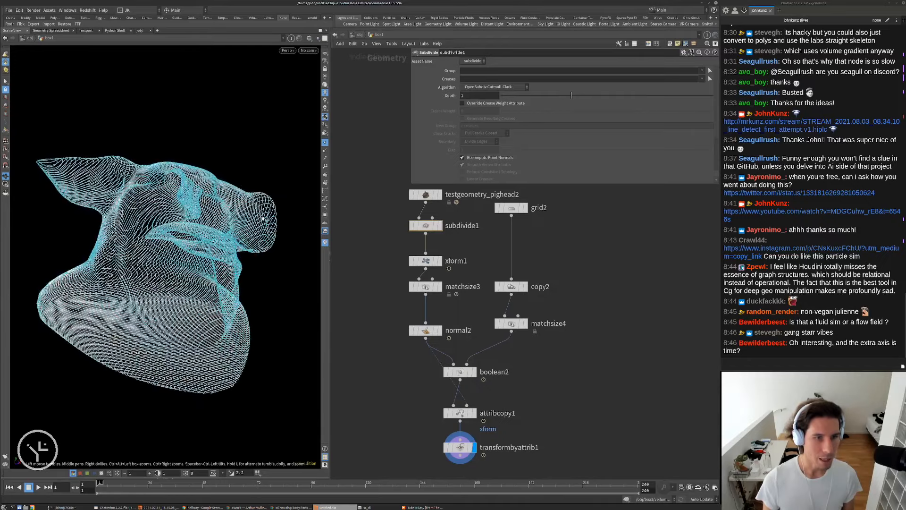
Set subdivide1's Depth to 2 and view the smoother slice curves.
{"action": "double_click", "coordinate": [485, 96]}
{"action": "type", "text": "2"}
{"action": "key", "text": "Return"}
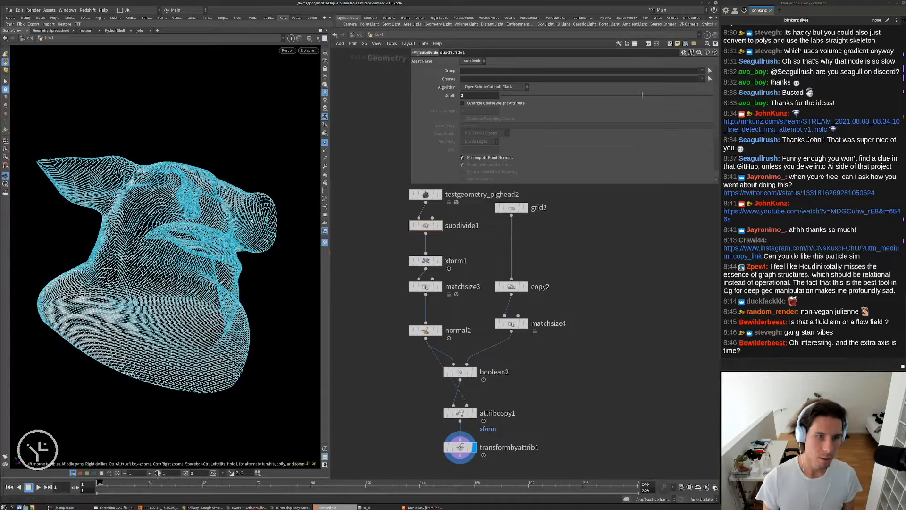
{"action": "mouse_move", "coordinate": [222, 220]}
{"action": "left_mouse_down"}
{"action": "mouse_move", "coordinate": [177, 226]}
{"action": "mouse_move", "coordinate": [231, 208]}
{"action": "mouse_move", "coordinate": [236, 221]}
{"action": "mouse_move", "coordinate": [182, 224]}
{"action": "mouse_move", "coordinate": [224, 221]}
{"action": "mouse_move", "coordinate": [215, 224]}
{"action": "left_mouse_up"}
Add a Wireframe node after transformbyattrib1 and display its result.
{"action": "middle_click_drag", "start_coordinate": [587, 457], "coordinate": [579, 360]}
{"action": "key", "text": "Tab"}
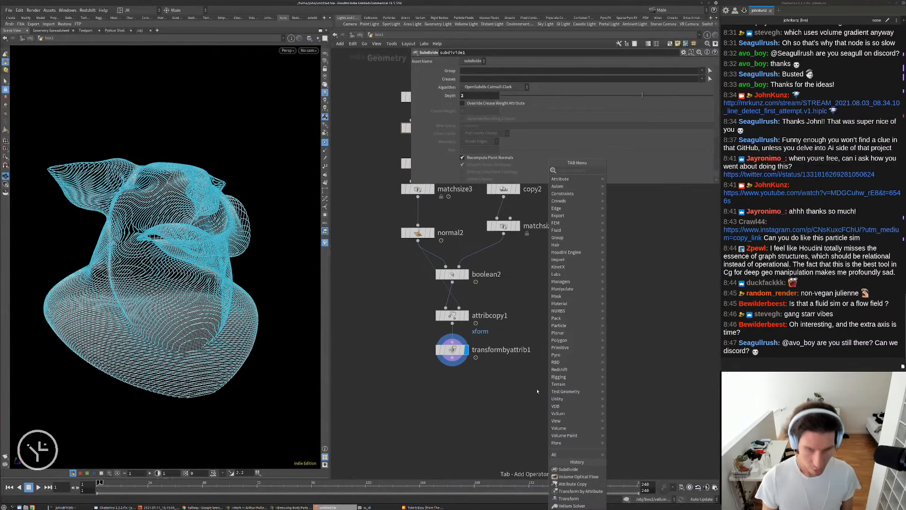
{"action": "type", "text": "res"}
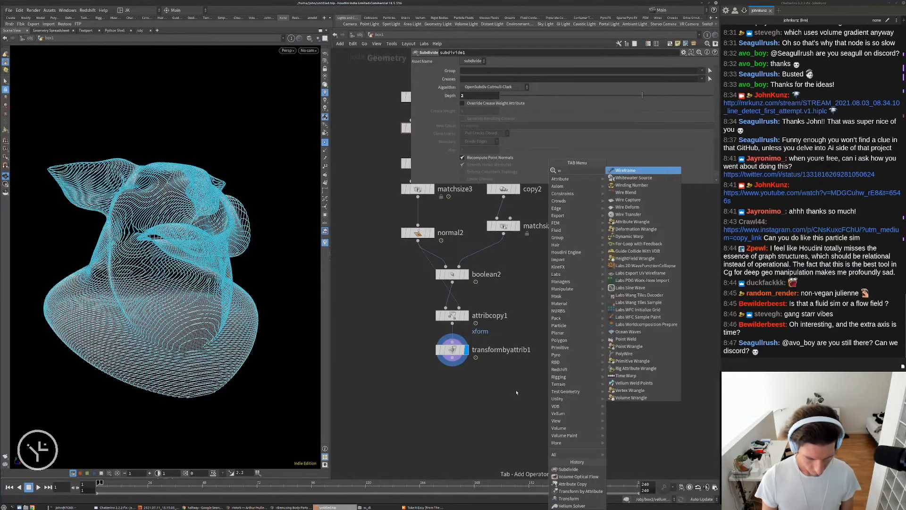
{"action": "left_click", "coordinate": [632, 170]}
{"action": "left_click", "coordinate": [484, 379]}
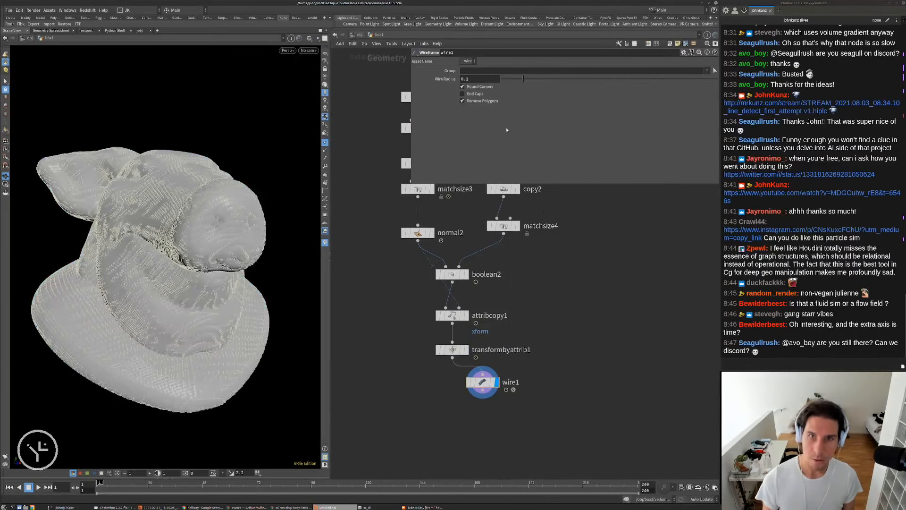
Try Wire Radius values of 0.023, 0.01 and 0.004 on wire1.
{"action": "left_click_drag", "start_coordinate": [511, 79], "coordinate": [506, 81]}
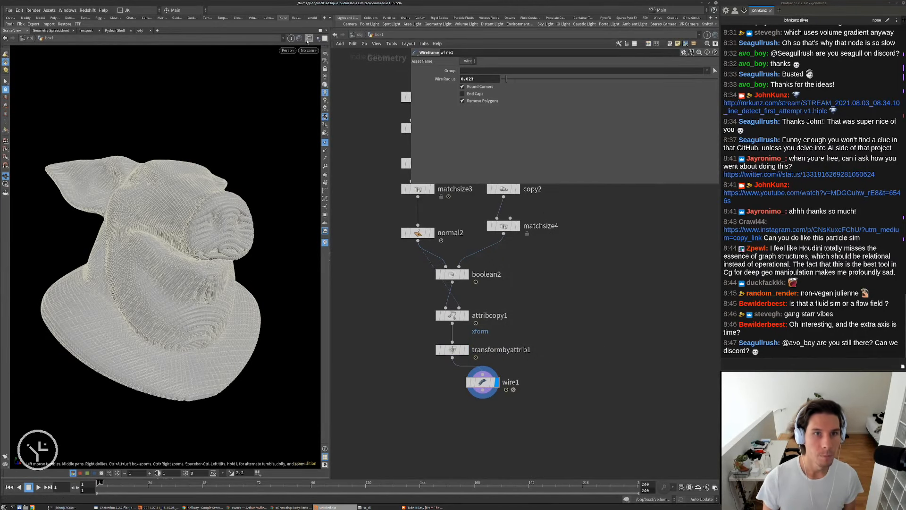
{"action": "left_click", "coordinate": [310, 38]}
{"action": "left_click", "coordinate": [330, 104]}
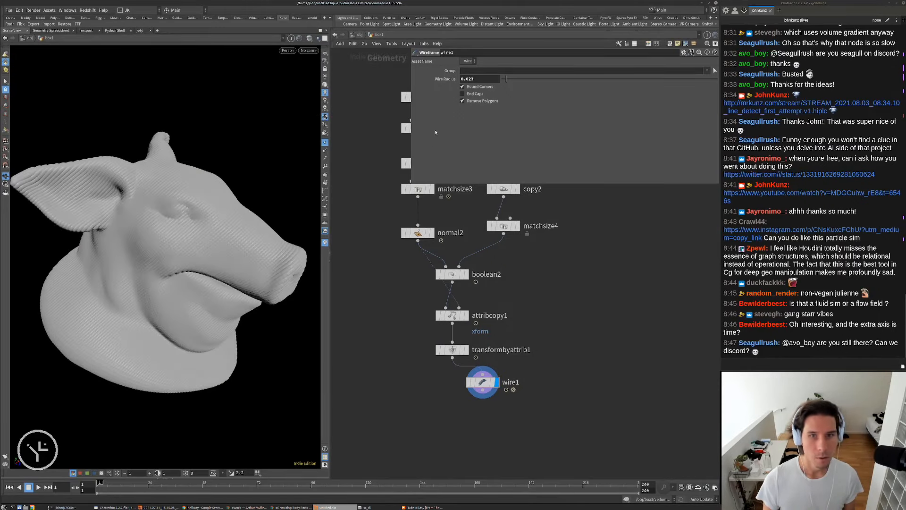
{"action": "type", "text": "1"}
{"action": "key", "text": "Return"}
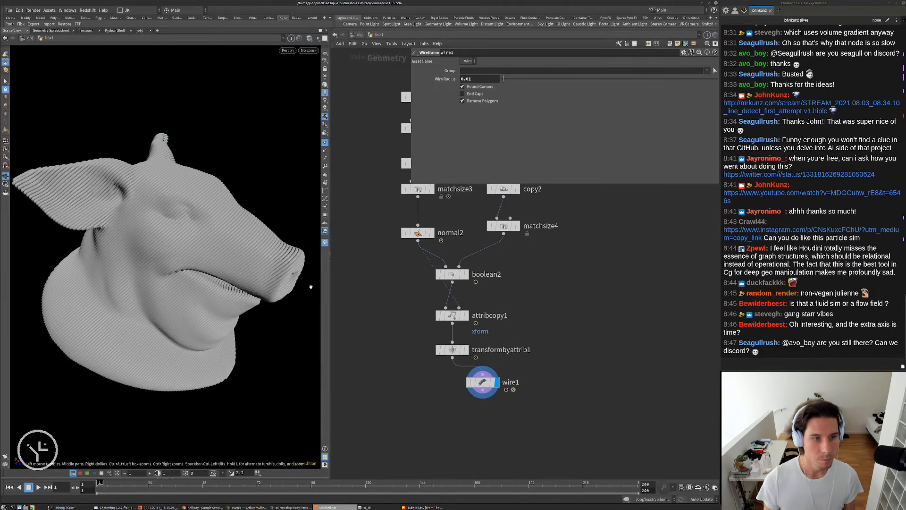
{"action": "left_click_drag", "start_coordinate": [502, 78], "coordinate": [503, 80]}
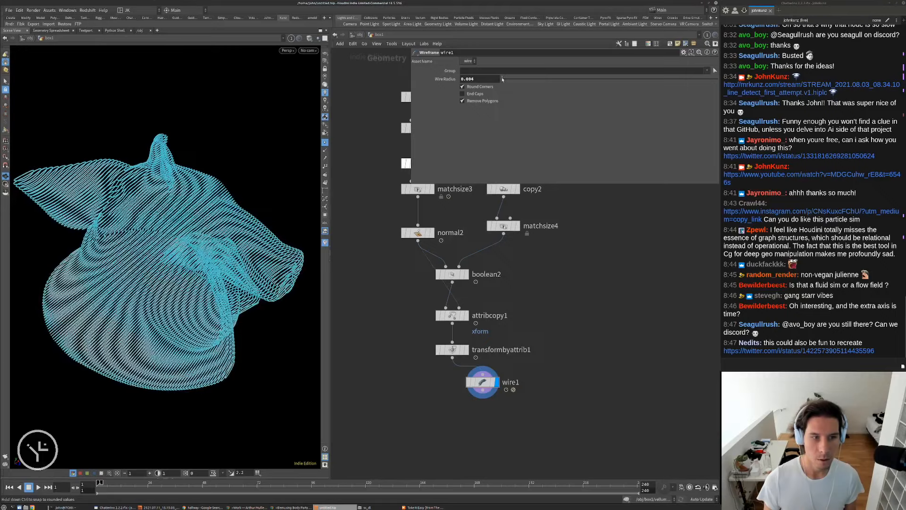
Turn off the point display and inspect the wire thickness on the head from several angles.
{"action": "left_click", "coordinate": [326, 142]}
{"action": "left_click_drag", "start_coordinate": [226, 203], "coordinate": [189, 208], "text": "alt"}
{"action": "right_click_drag", "start_coordinate": [188, 207], "coordinate": [212, 200], "text": "alt"}
{"action": "left_click_drag", "start_coordinate": [213, 200], "coordinate": [211, 160], "text": "alt"}
{"action": "right_click_drag", "start_coordinate": [210, 161], "coordinate": [179, 189]}
{"action": "left_click_drag", "start_coordinate": [179, 189], "coordinate": [227, 265]}
Set wire1's Wire Radius to 0.015 and view the wired head from the front.
{"action": "type", "text": "15"}
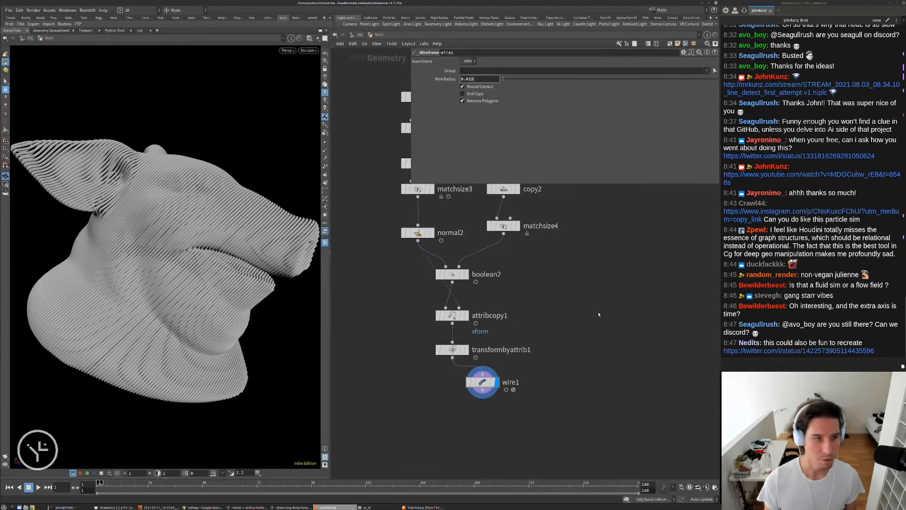
{"action": "key", "text": "Return"}
{"action": "left_click_drag", "start_coordinate": [155, 258], "coordinate": [253, 261]}
{"action": "middle_click_drag", "start_coordinate": [569, 319], "coordinate": [569, 300]}
{"action": "scroll", "coordinate": [551, 341], "scroll_direction": "down", "scroll_amount": 3}
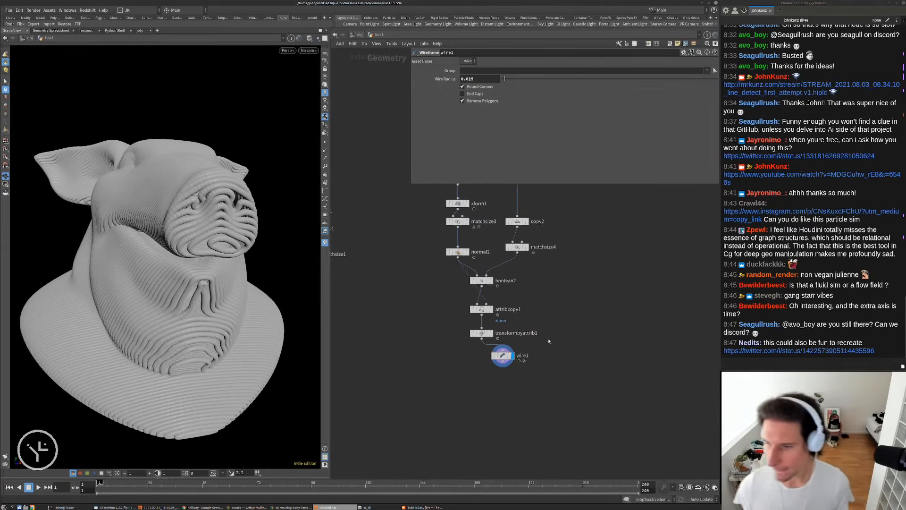
Open the latest Twitter link from the chat in the browser, view the tweet, and close the browser window.
{"action": "left_click", "coordinate": [758, 350]}
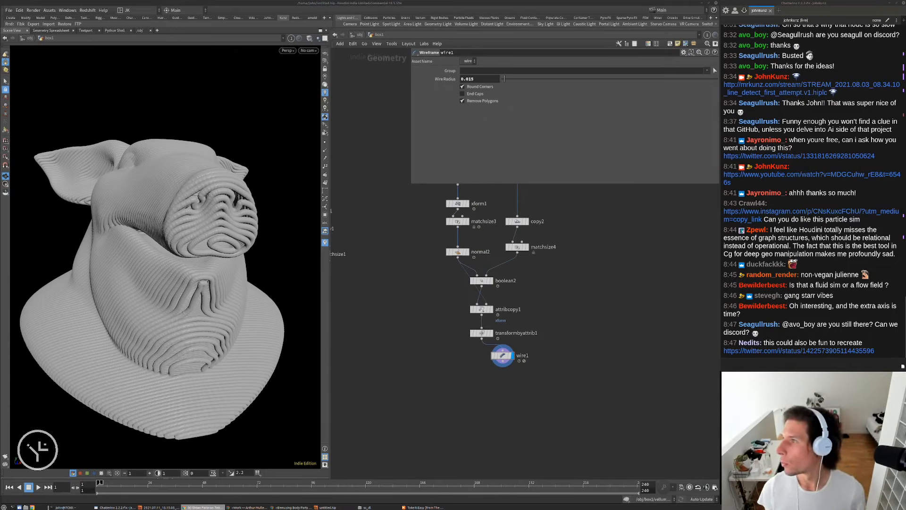
{"action": "left_click_drag", "start_coordinate": [905, 113], "coordinate": [566, 175], "text": "super"}
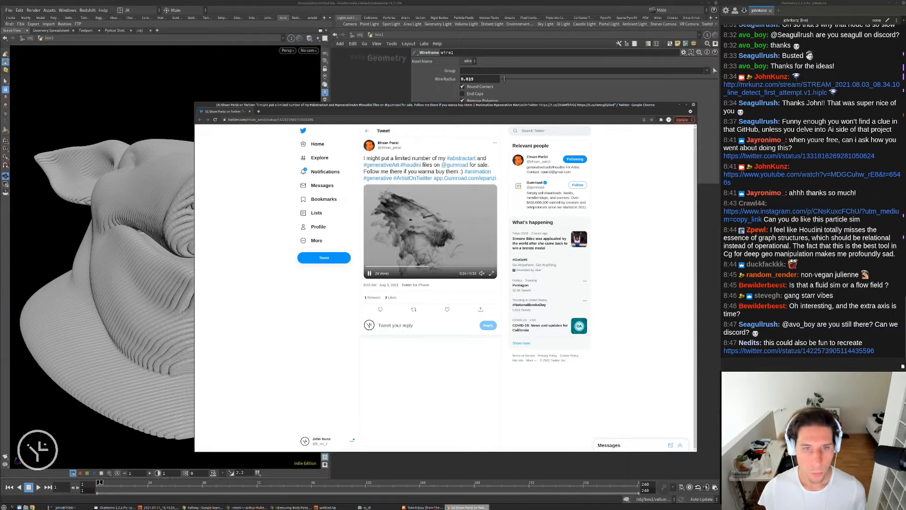
{"action": "left_click", "coordinate": [688, 104]}
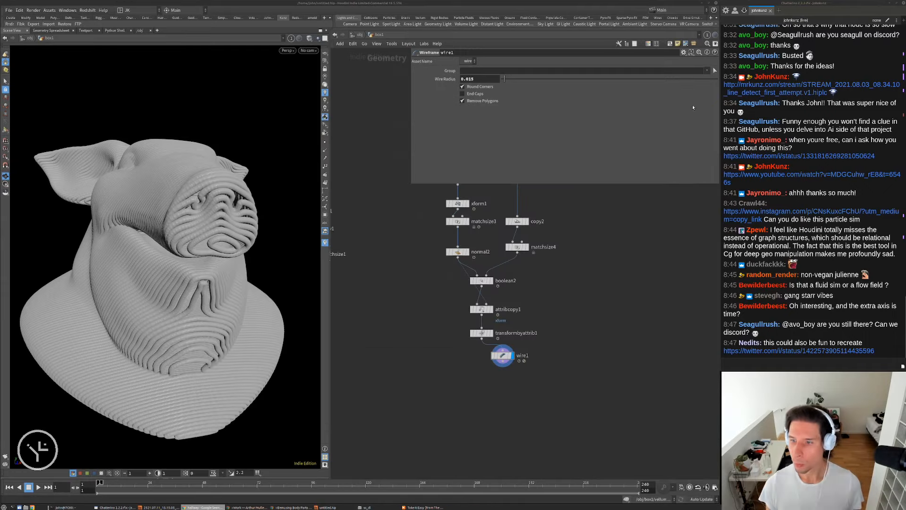
Move wire1 farther below transformbyattrib1, inspect the wired head, and display transformbyattrib1's curves.
{"action": "left_click_drag", "start_coordinate": [501, 336], "coordinate": [479, 366]}
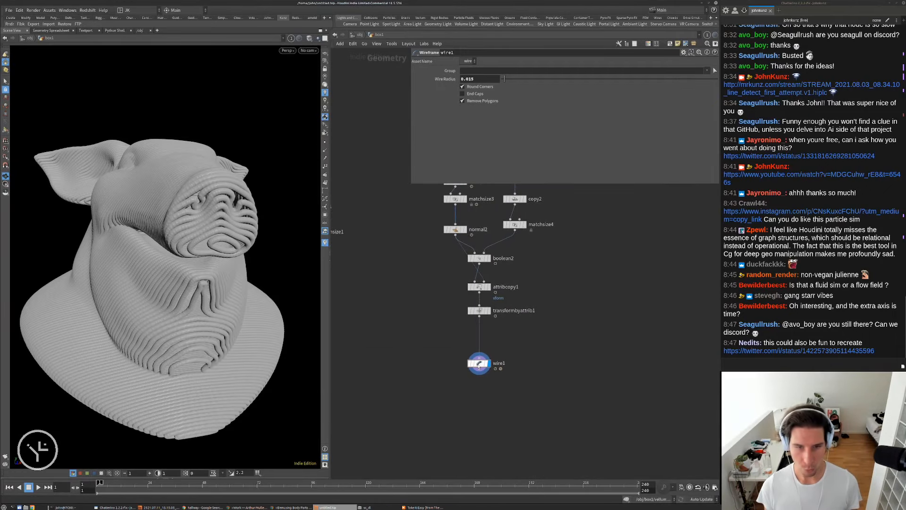
{"action": "scroll", "coordinate": [244, 233], "scroll_direction": "up", "scroll_amount": 5}
{"action": "scroll", "coordinate": [200, 216], "scroll_direction": "down", "scroll_amount": 5}
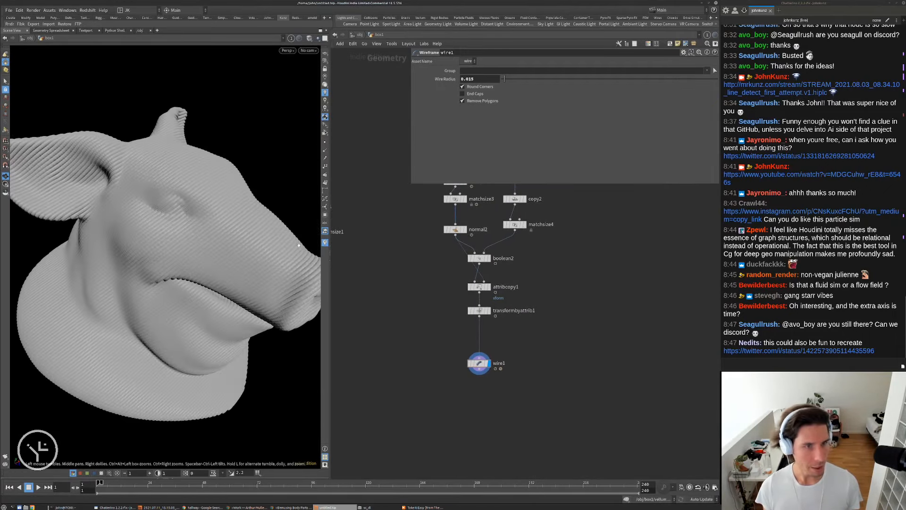
{"action": "scroll", "coordinate": [407, 305], "scroll_direction": "up", "scroll_amount": 2}
{"action": "middle_click_drag", "start_coordinate": [410, 342], "coordinate": [419, 301]}
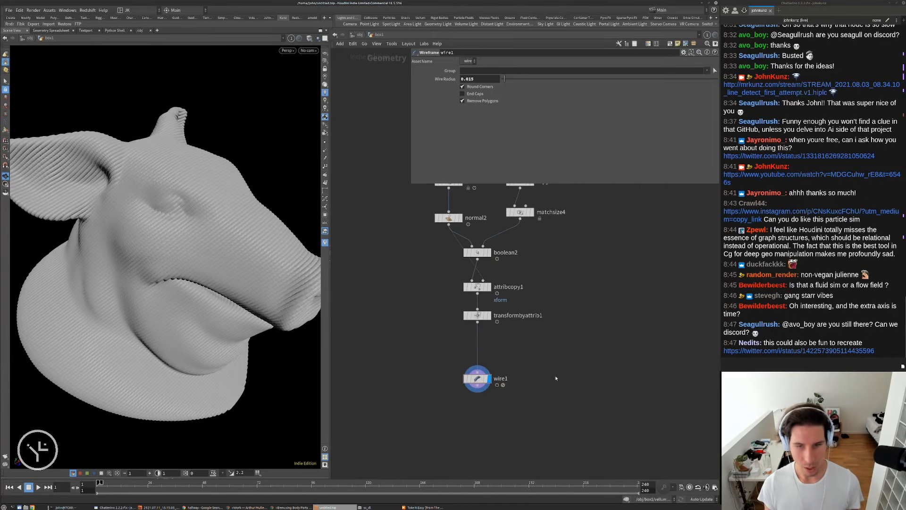
{"action": "middle_click_drag", "start_coordinate": [557, 378], "coordinate": [555, 347]}
{"action": "scroll", "coordinate": [474, 300], "scroll_direction": "up", "scroll_amount": 2}
{"action": "left_click_drag", "start_coordinate": [231, 269], "coordinate": [170, 288]}
{"action": "left_click", "coordinate": [493, 283]}
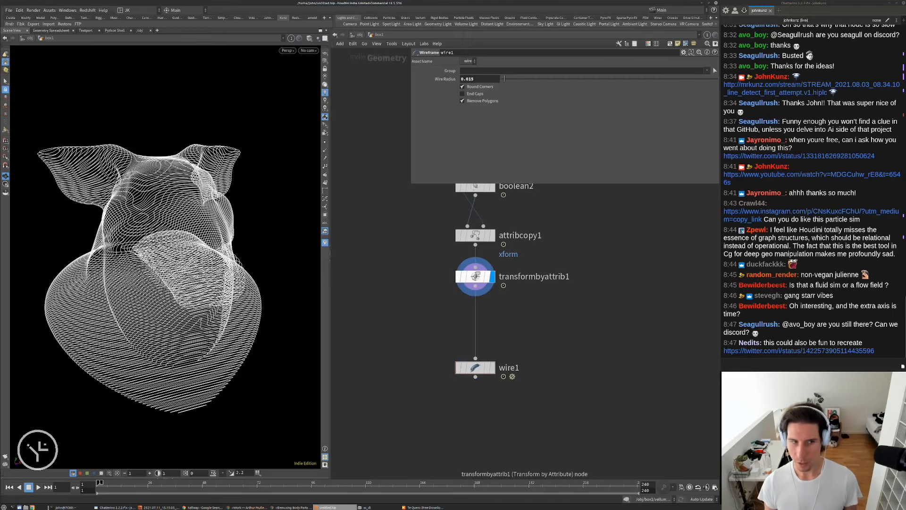
Add a Vellum Configure Hair node beside the link between transformbyattrib1 and wire1.
{"action": "middle_click_drag", "start_coordinate": [496, 283], "coordinate": [492, 267]}
{"action": "key", "text": "Tab"}
{"action": "type", "text": "vellu"}
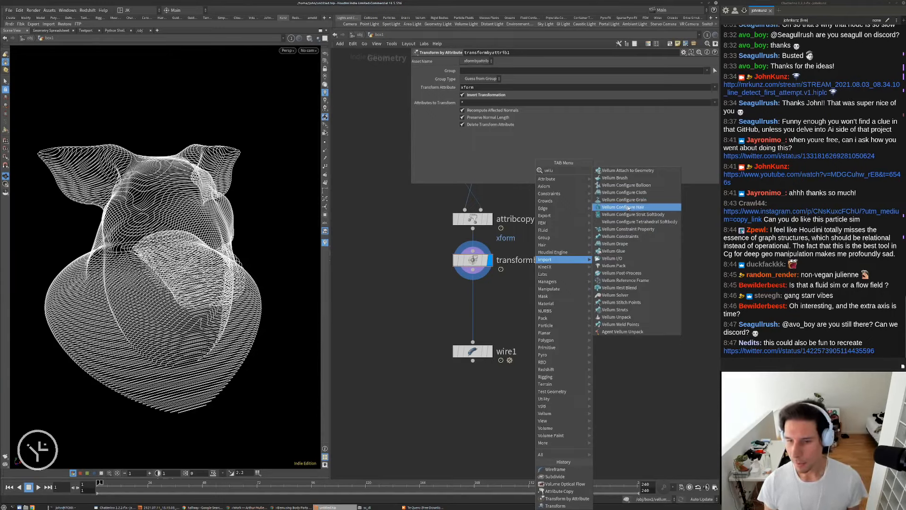
{"action": "left_click", "coordinate": [623, 207]}
{"action": "left_click", "coordinate": [551, 296]}
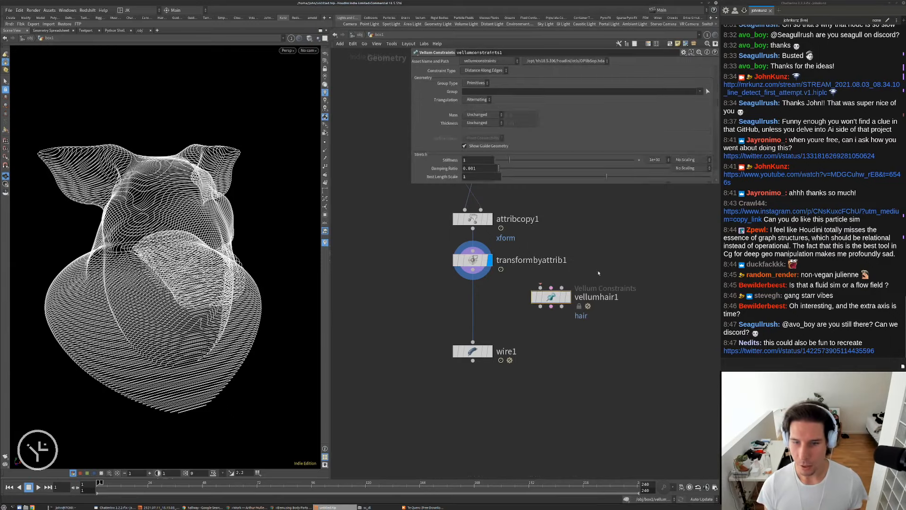
{"action": "key", "text": "Tab"}
{"action": "type", "text": "str"}
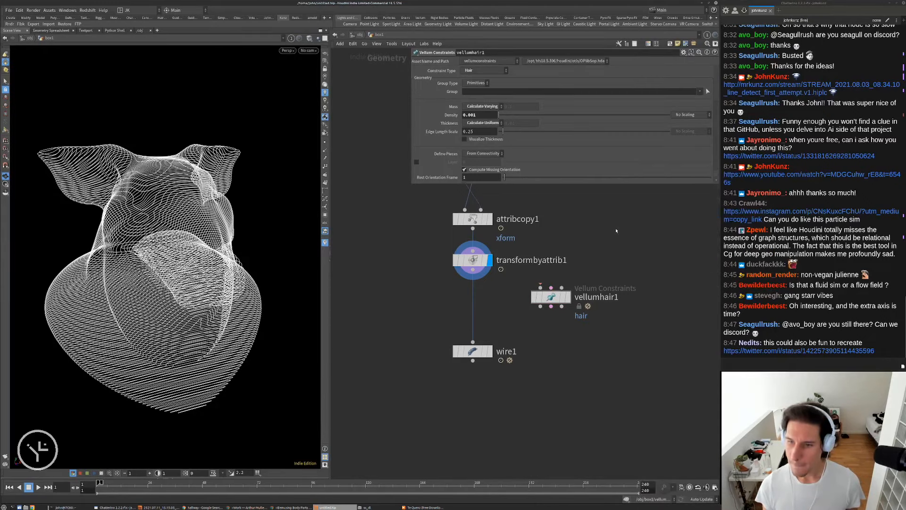
{"action": "key", "text": "Tab"}
{"action": "type", "text": "ve"}
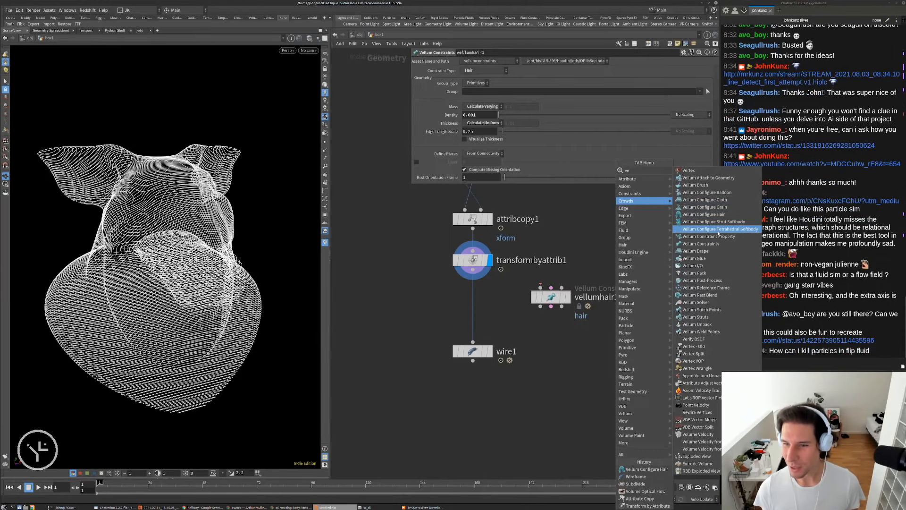
{"action": "left_click", "coordinate": [597, 253]}
{"action": "middle_click_drag", "start_coordinate": [602, 328], "coordinate": [597, 323]}
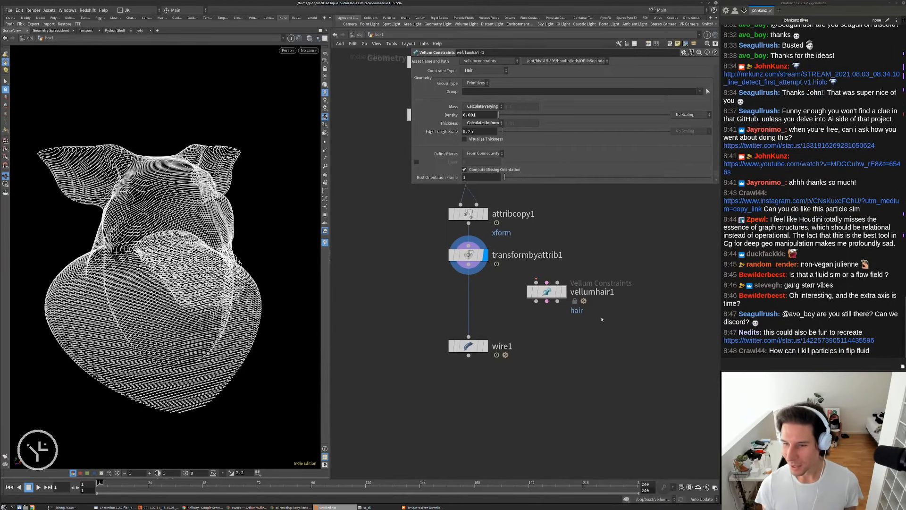
{"action": "left_click_drag", "start_coordinate": [869, 352], "coordinate": [786, 351]}
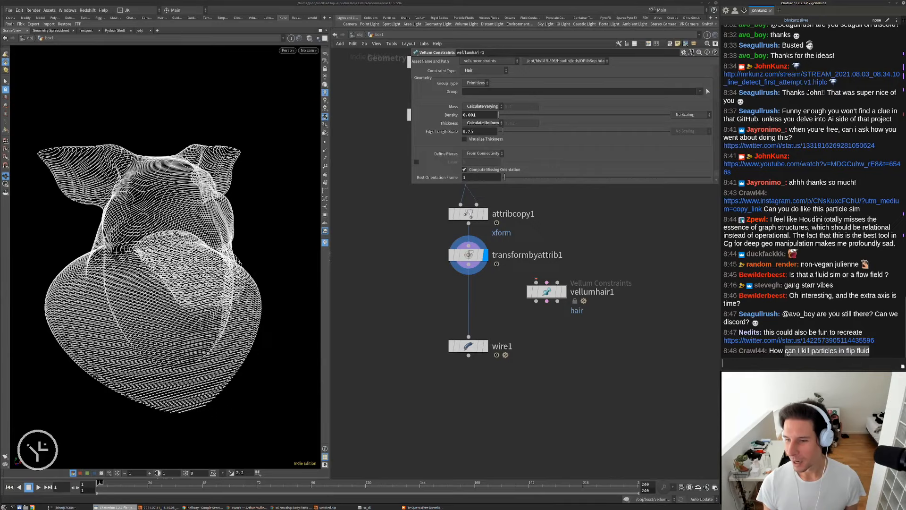
Add a DOP Network next to vellumhair1 and enter it.
{"action": "middle_click_drag", "start_coordinate": [657, 263], "coordinate": [627, 270]}
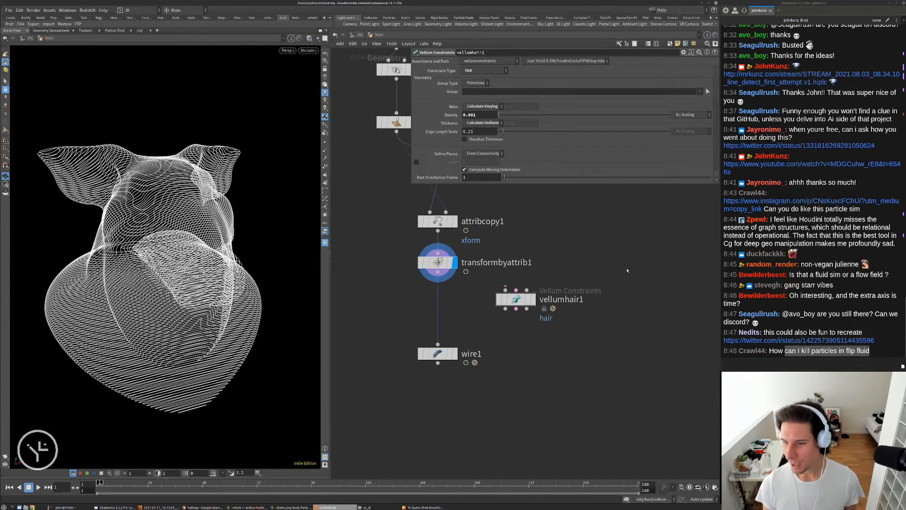
{"action": "key", "text": "Tab"}
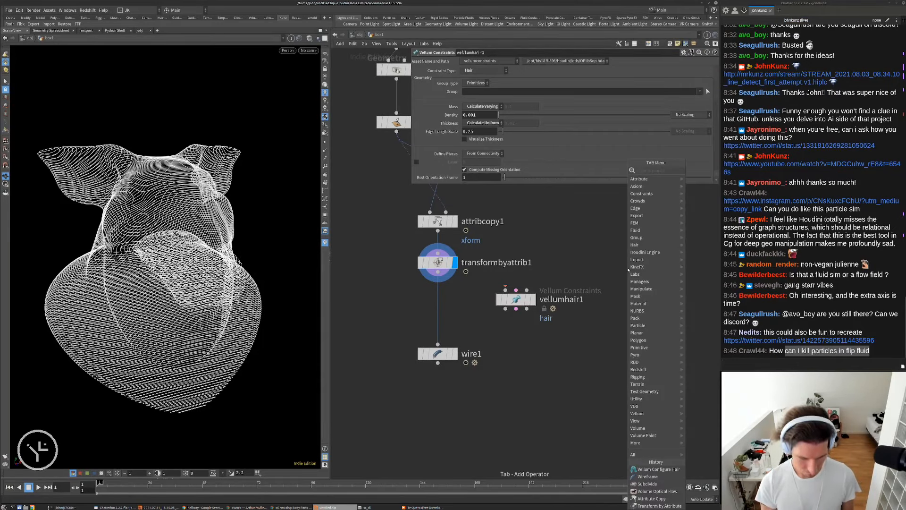
{"action": "type", "text": "solver"}
{"action": "key", "text": "Down"}
{"action": "key", "text": "Down"}
{"action": "key", "text": "Down"}
{"action": "key", "text": "Down"}
{"action": "key", "text": "Return"}
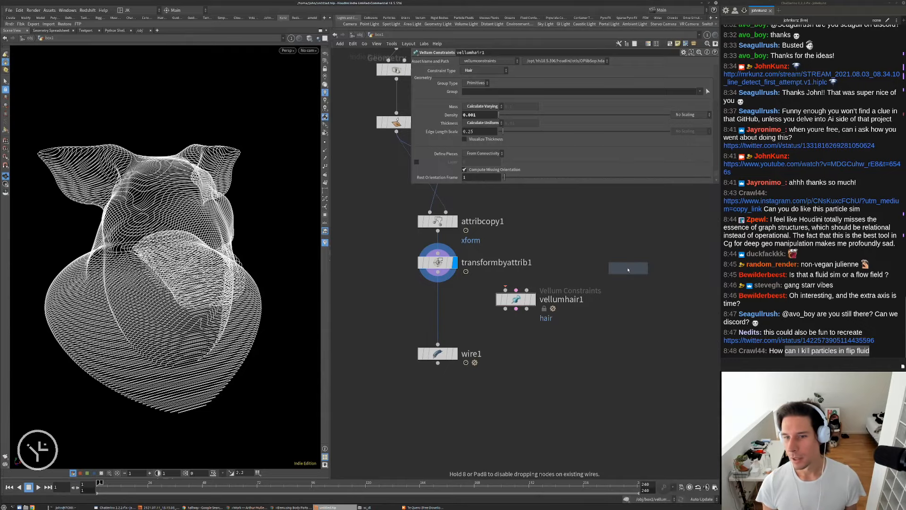
{"action": "left_click", "coordinate": [627, 269]}
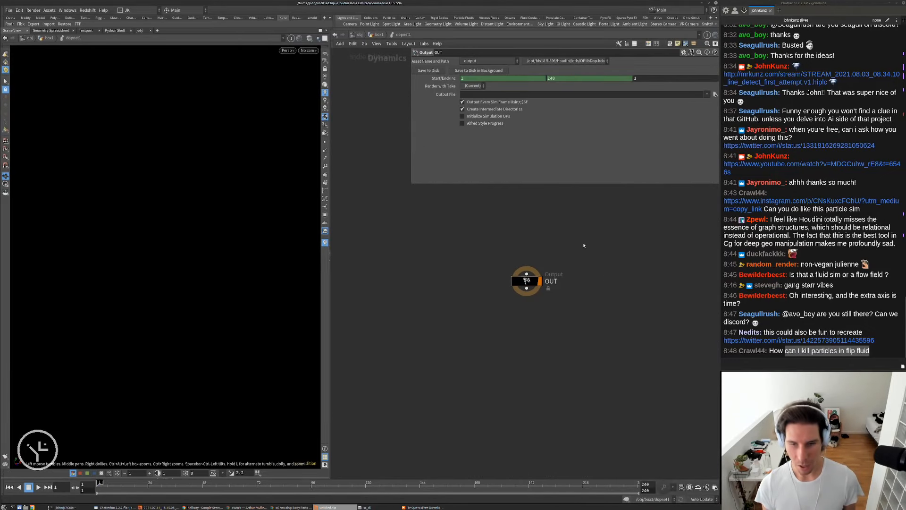
Add a FLIP Solver node inside the DOP network near the OUT node.
{"action": "key", "text": "Tab"}
{"action": "type", "text": "d"}
{"action": "key", "text": "BackSpace"}
{"action": "type", "text": "flip"}
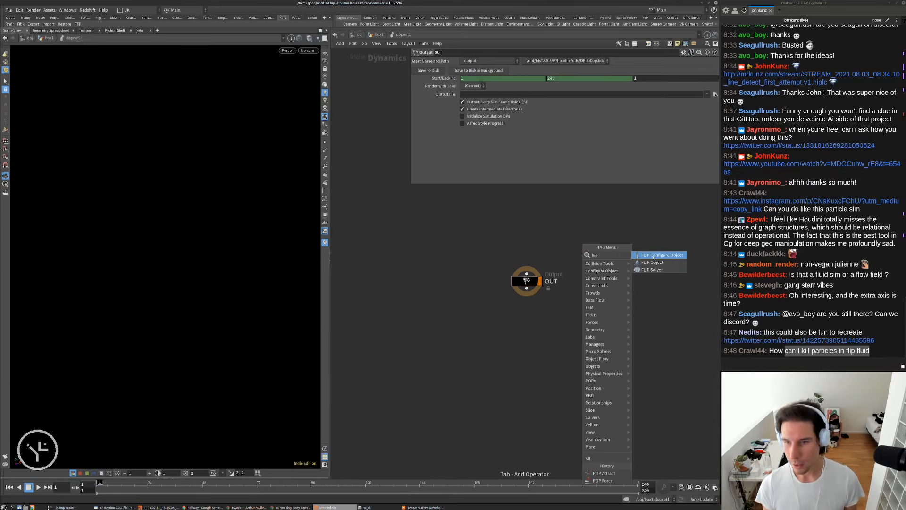
{"action": "left_click", "coordinate": [652, 269]}
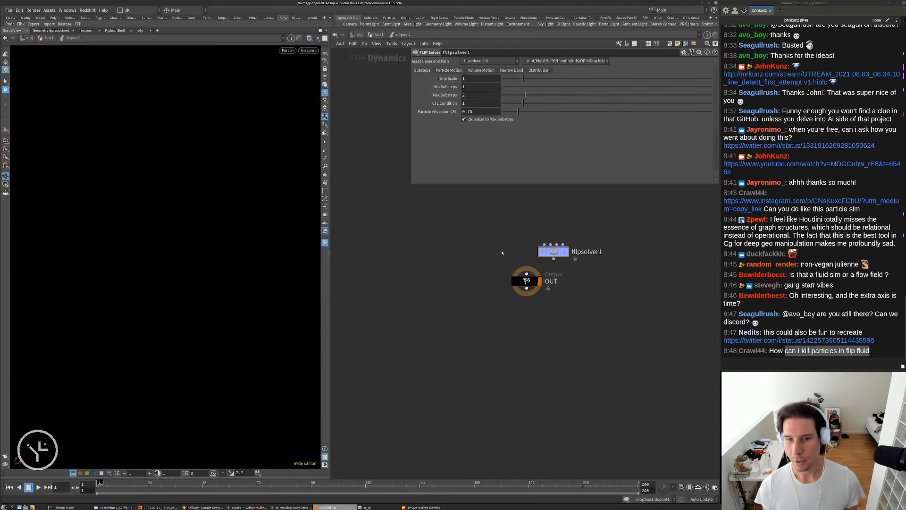
Align flipsolver1 above OUT and enable Reap Particles in its Particle Motion behavior settings.
{"action": "left_click", "coordinate": [454, 71]}
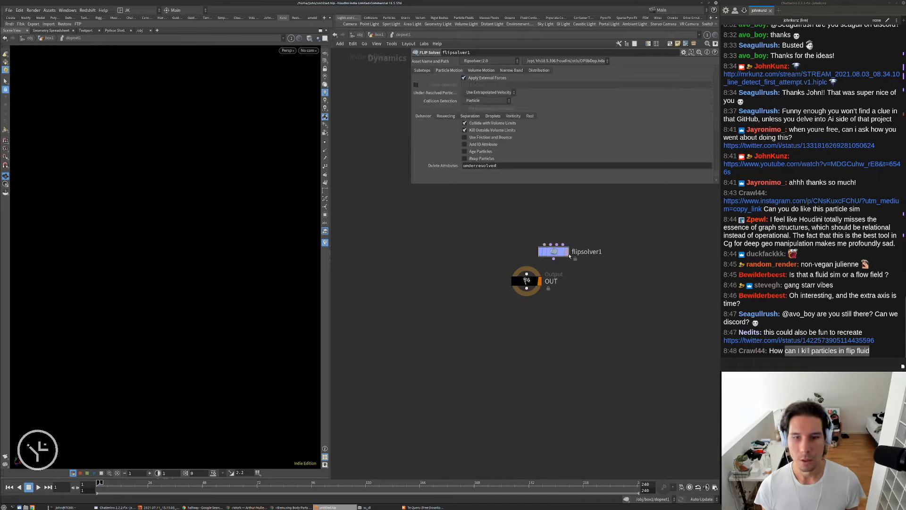
{"action": "key", "text": "l"}
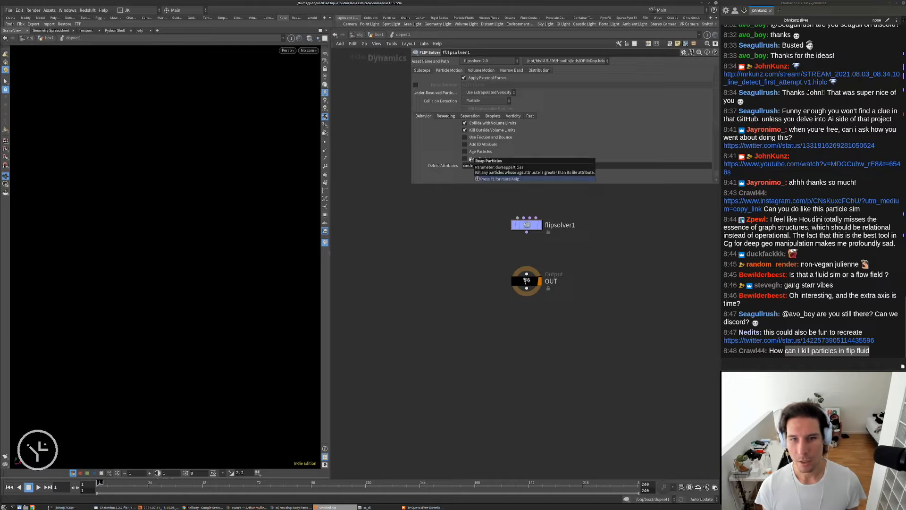
{"action": "left_click", "coordinate": [471, 159]}
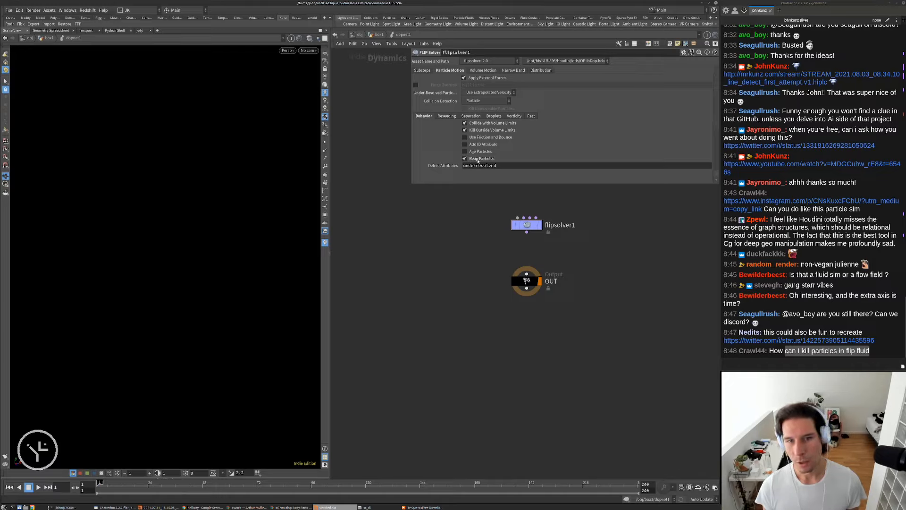
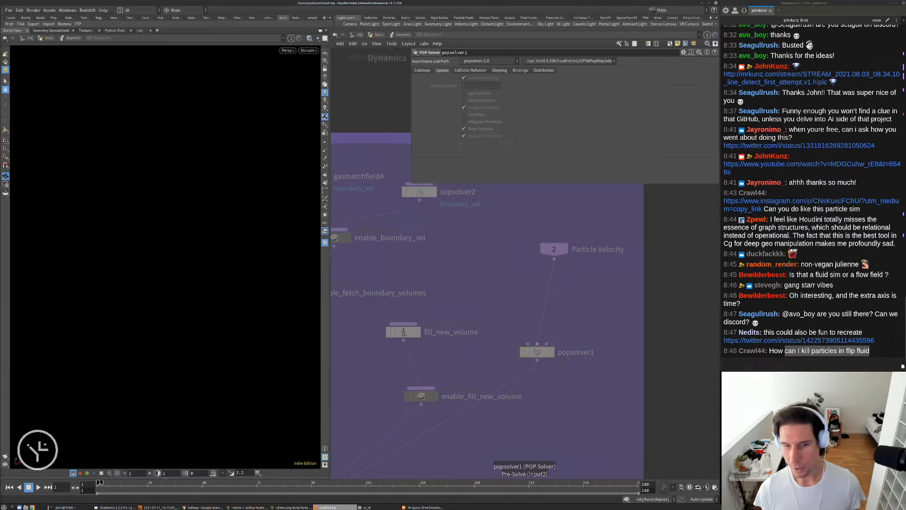
Examine the kill_dead_at_end wrangle code inside the FLIP solver's internal popsolver1, and return to the DOP network.
{"action": "double_click", "coordinate": [537, 352]}
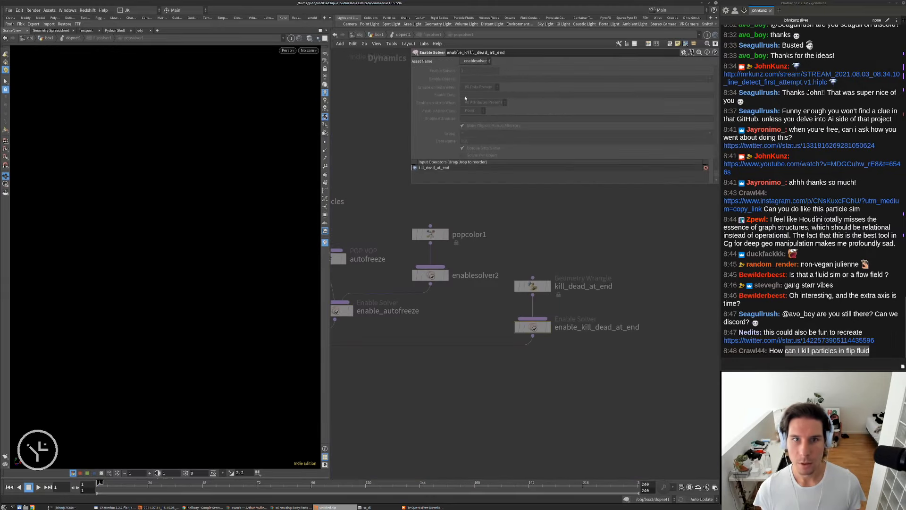
{"action": "left_click", "coordinate": [531, 286]}
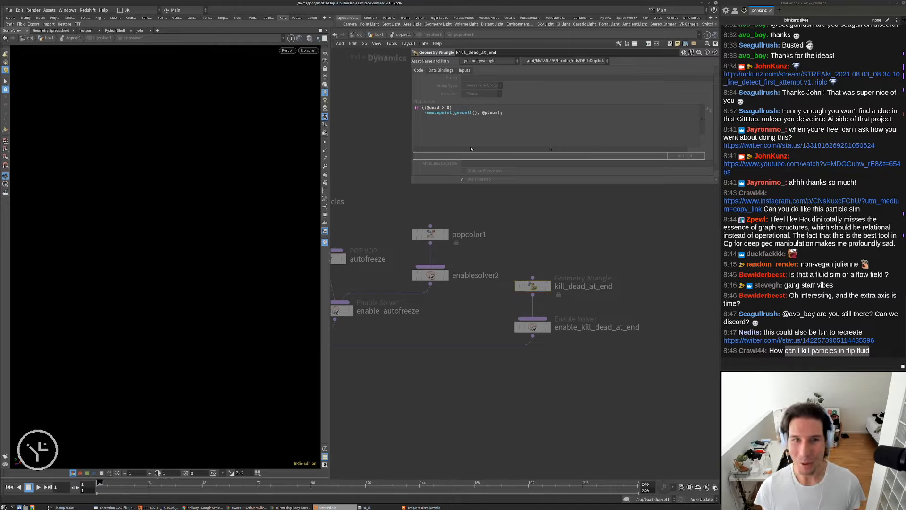
{"action": "left_click", "coordinate": [404, 35]}
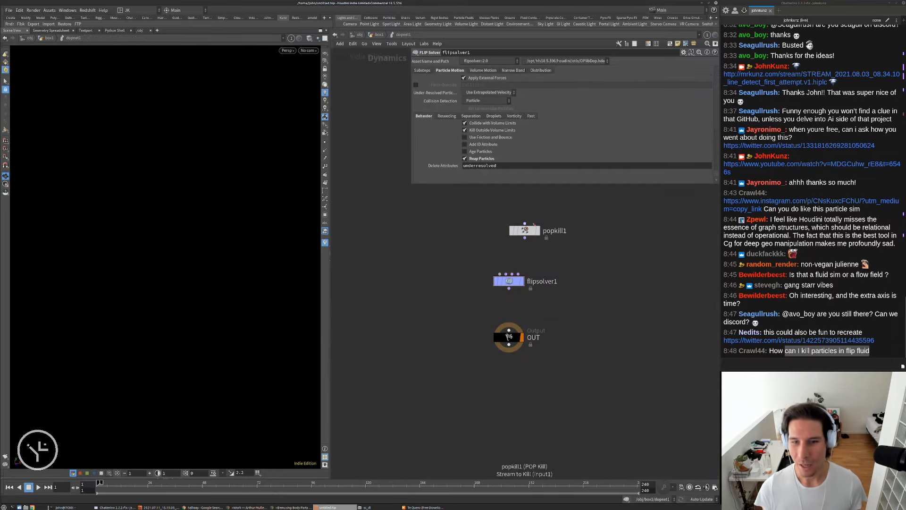
Align popkill1 above flipsolver1 in the DOP network.
{"action": "left_click_drag", "start_coordinate": [531, 229], "coordinate": [516, 222]}
{"action": "middle_click_drag", "start_coordinate": [588, 239], "coordinate": [587, 230]}
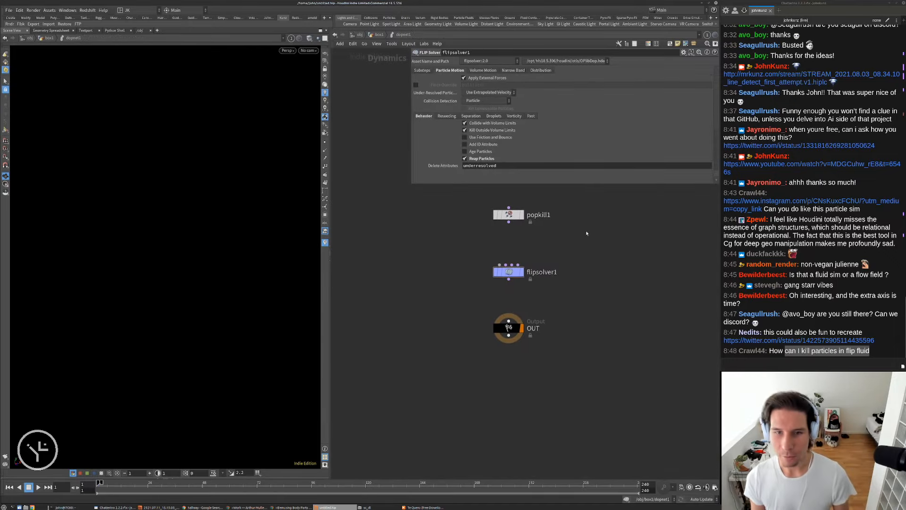
{"action": "scroll", "coordinate": [578, 251], "scroll_direction": "up", "scroll_amount": 2}
{"action": "key", "text": "Tab"}
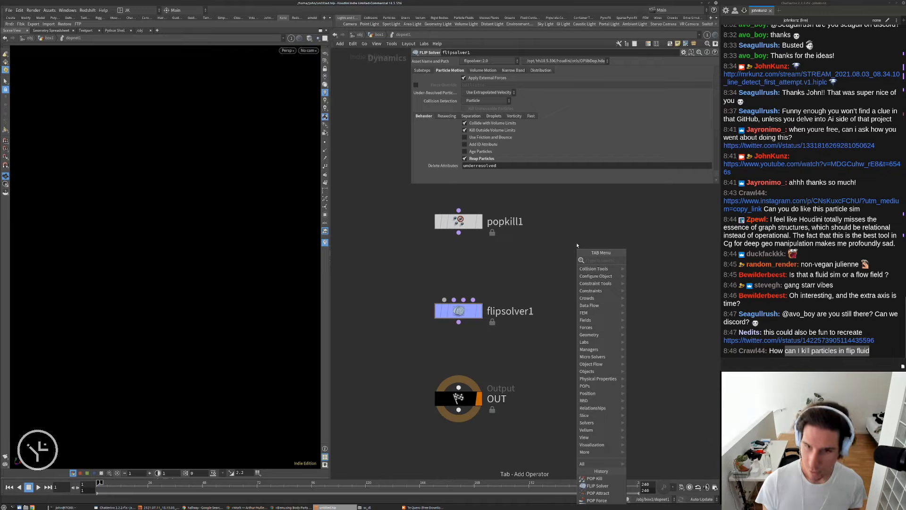
{"action": "key", "text": "Escape"}
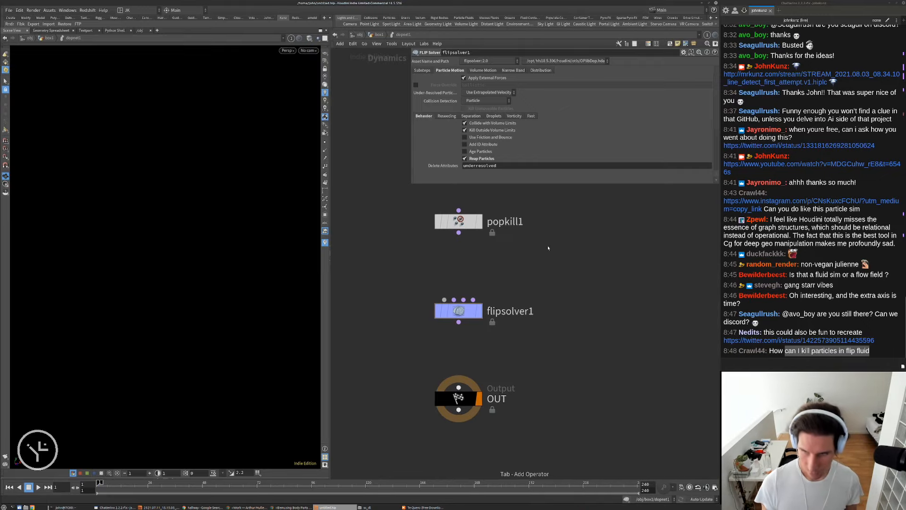
{"action": "key", "text": "Tab"}
{"action": "key", "text": "Escape"}
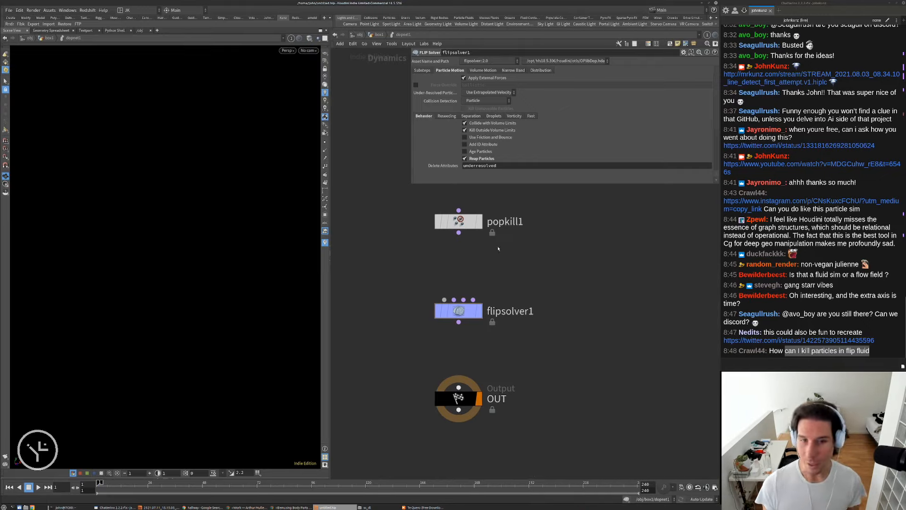
Return to the geometry network and delete dopnet1.
{"action": "key", "text": "u"}
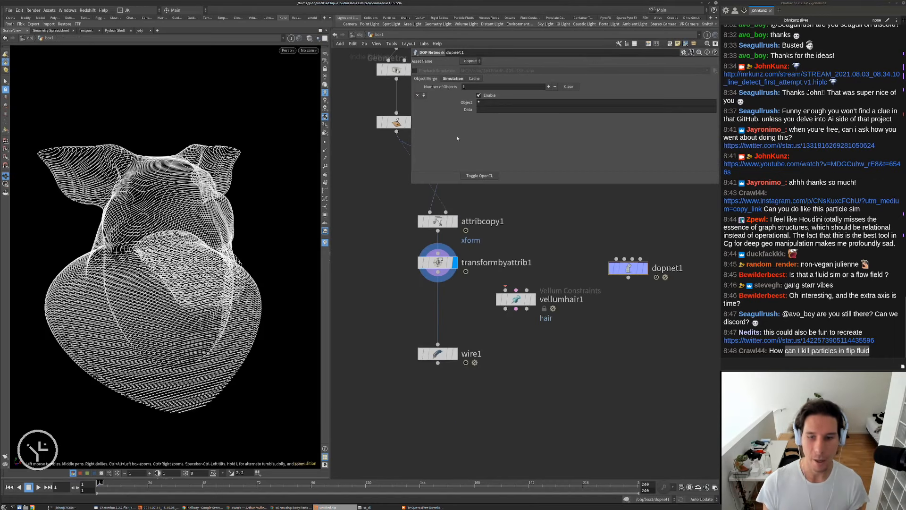
{"action": "key", "text": "Delete"}
Connect transformbyattrib1 to vellumhair1's first input and add a Vellum Configure Grain node beside vellumhair1.
{"action": "left_click_drag", "start_coordinate": [505, 289], "coordinate": [433, 268]}
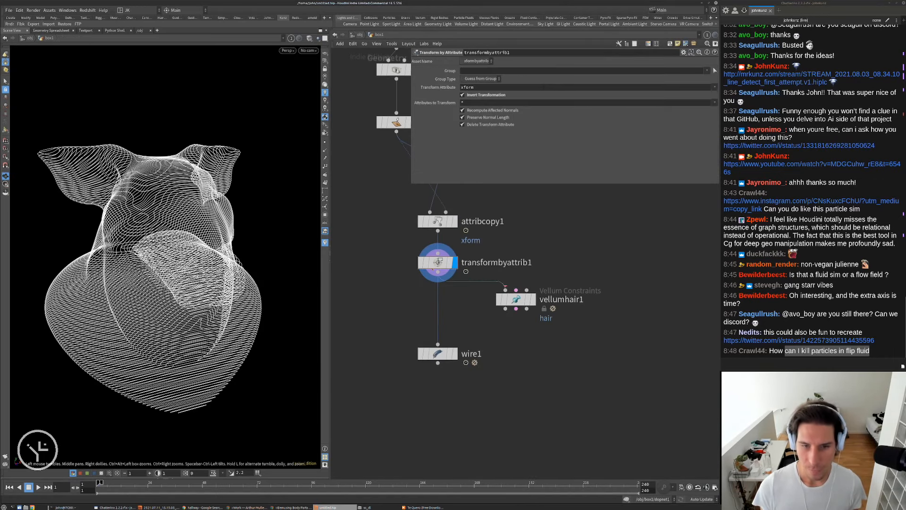
{"action": "key", "text": "Tab"}
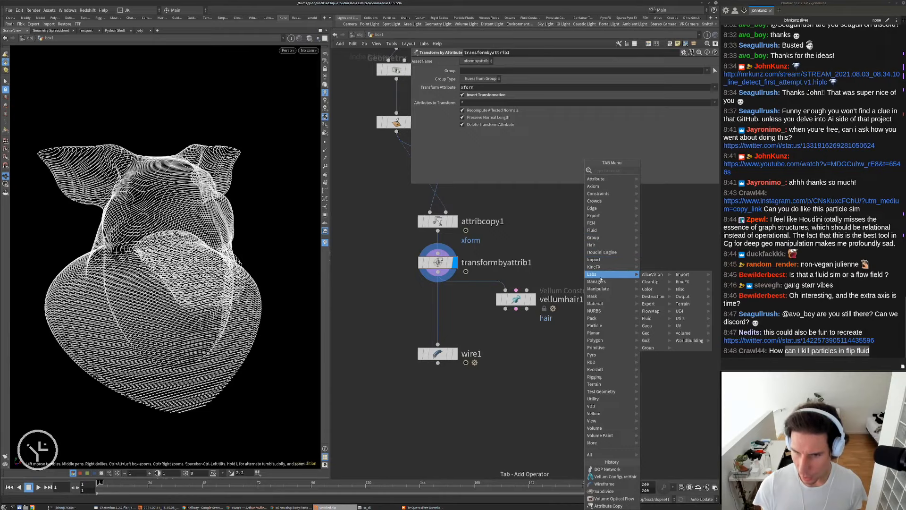
{"action": "mouse_move", "coordinate": [612, 413]}
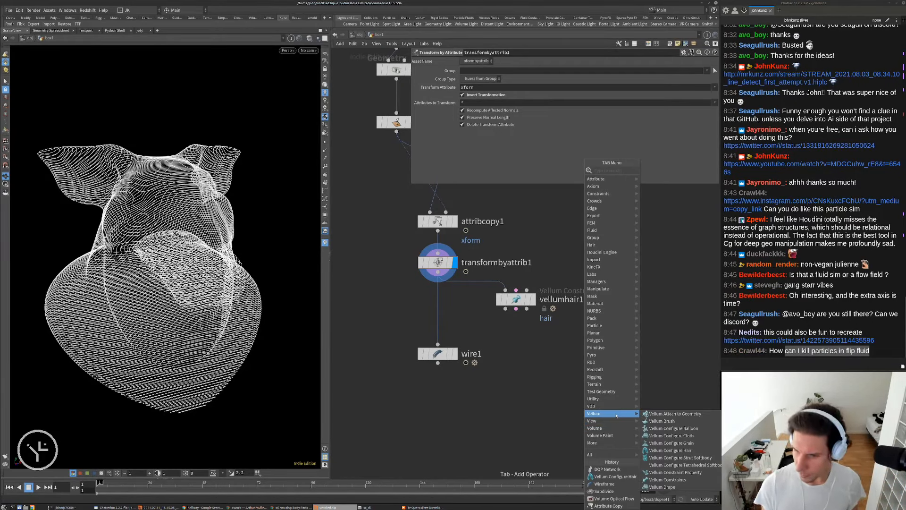
{"action": "left_click", "coordinate": [652, 443]}
{"action": "left_click", "coordinate": [628, 307]}
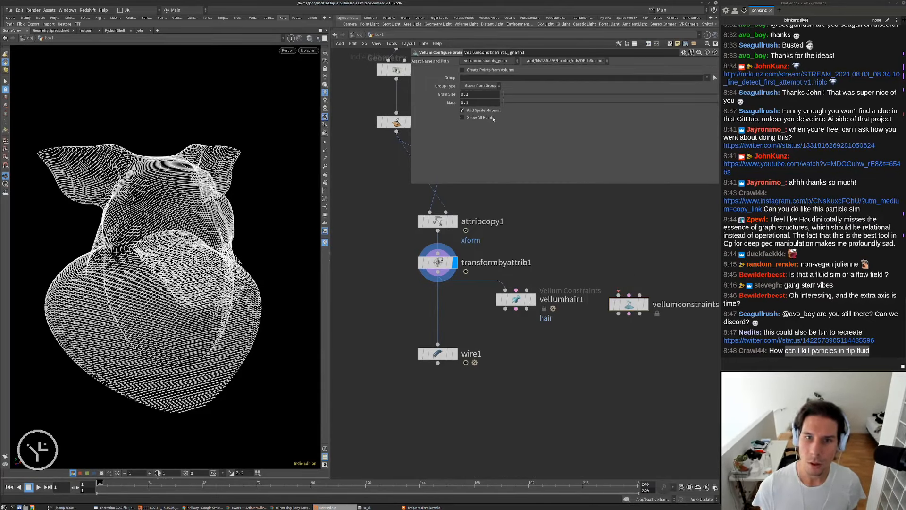
Delete the Vellum Configure Grain node and display vellumhair1.
{"action": "left_click", "coordinate": [484, 88]}
{"action": "left_click", "coordinate": [484, 86]}
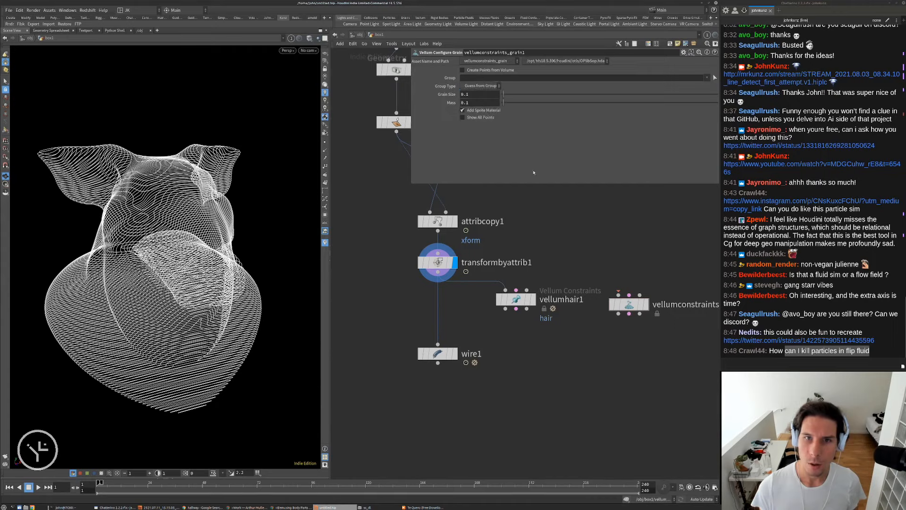
{"action": "left_click_drag", "start_coordinate": [634, 257], "coordinate": [641, 328]}
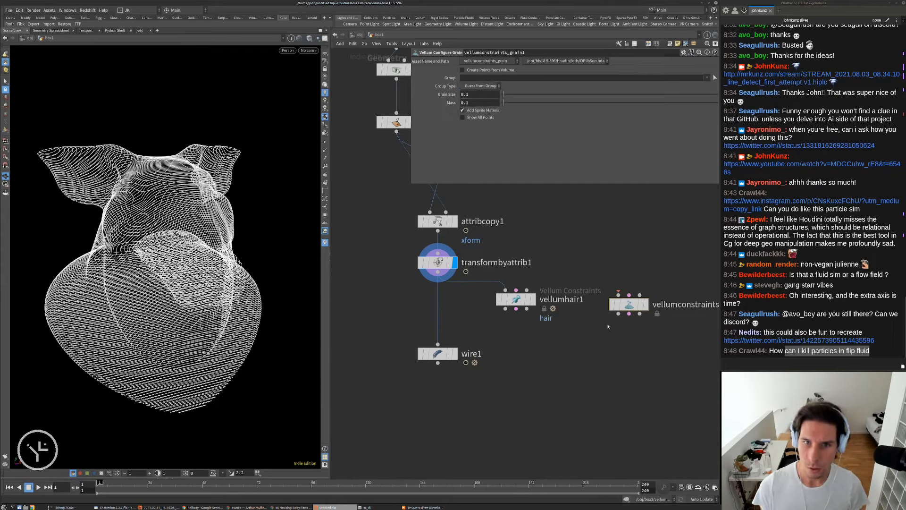
{"action": "key", "text": "Delete"}
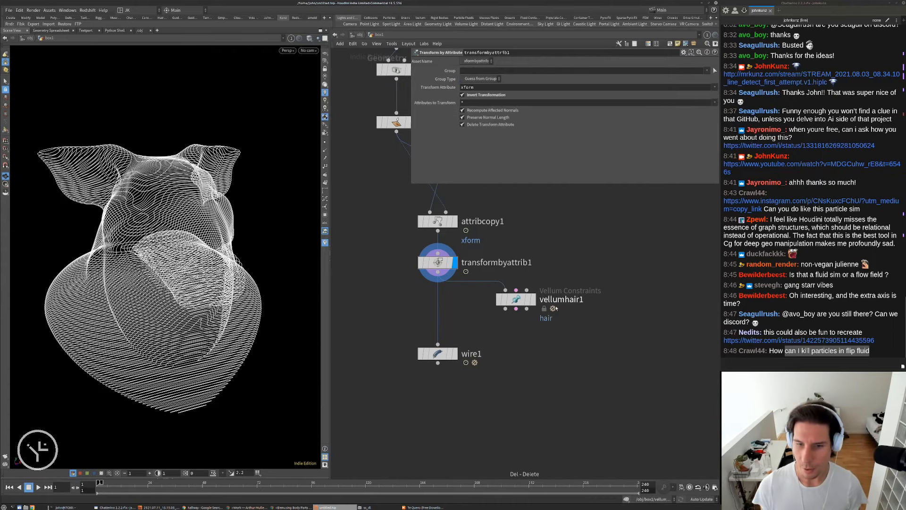
{"action": "left_click", "coordinate": [517, 299]}
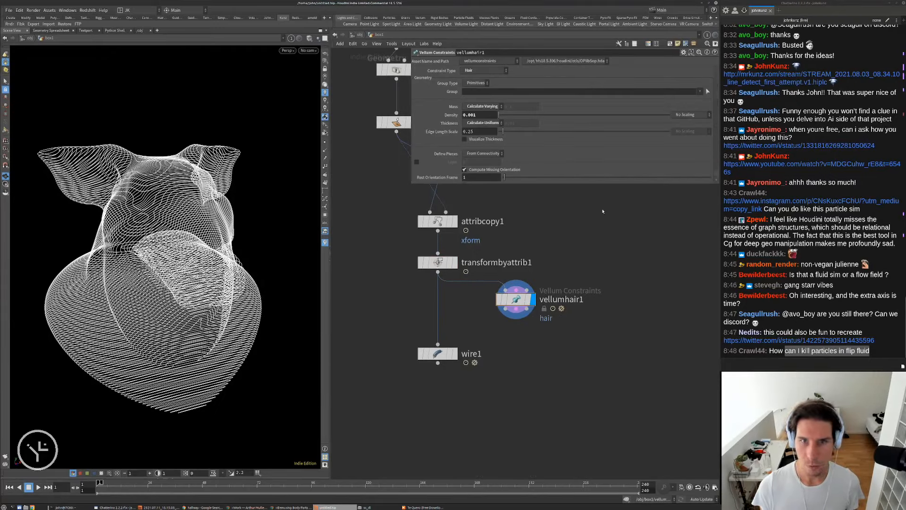
{"action": "middle_click_drag", "start_coordinate": [562, 360], "coordinate": [557, 325]}
{"action": "key", "text": "Tab"}
{"action": "left_click", "coordinate": [538, 335]}
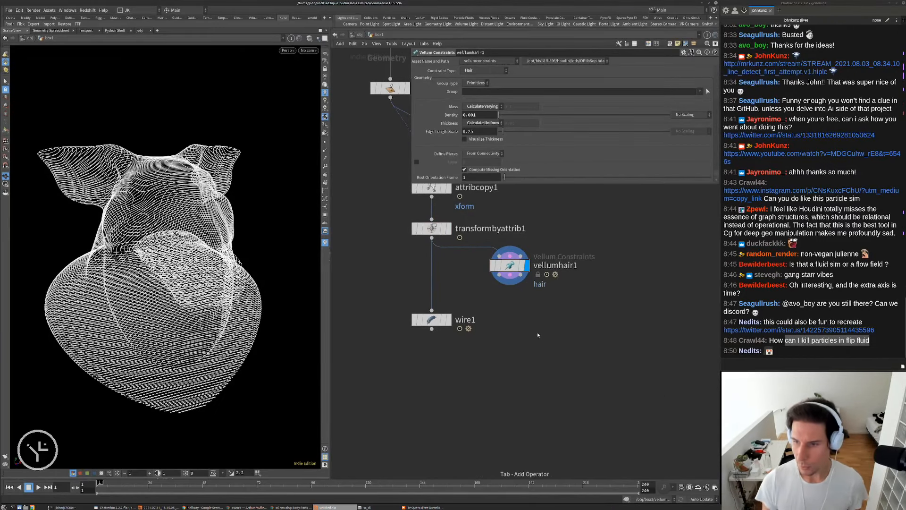
{"action": "key", "text": "Tab"}
{"action": "type", "text": "vellu"}
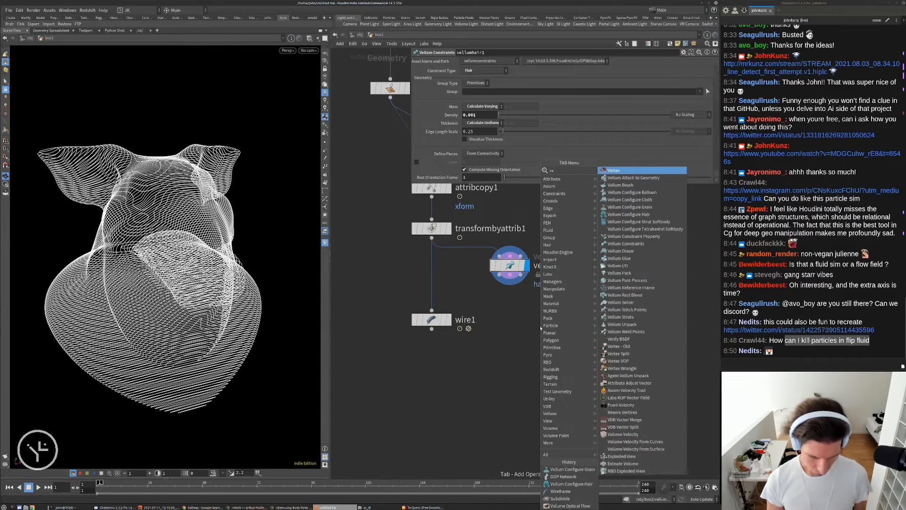
{"action": "key", "text": "Escape"}
Paste a copy of vellumsolver1 below vellumhair1 and detach the copy from its old inputs.
{"action": "scroll", "coordinate": [501, 333], "scroll_direction": "down", "scroll_amount": 5}
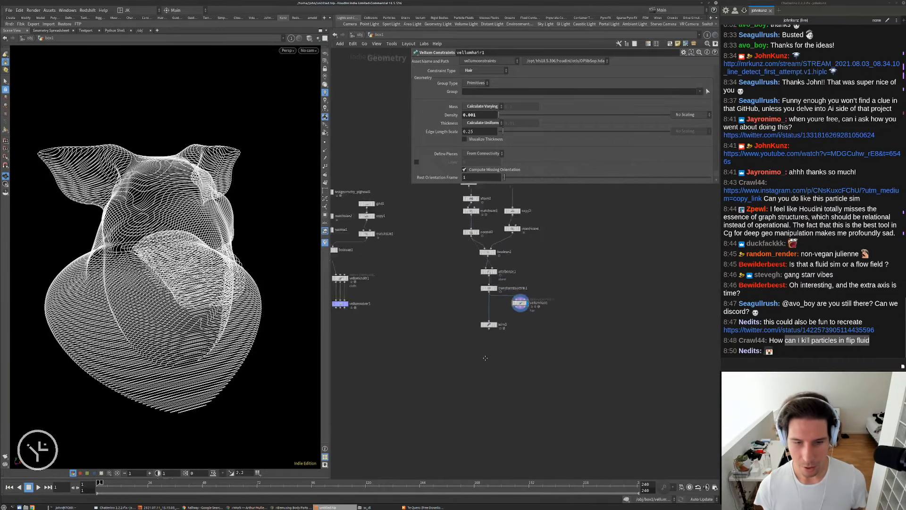
{"action": "left_click", "coordinate": [420, 294]}
{"action": "scroll", "coordinate": [616, 305], "scroll_direction": "up", "scroll_amount": 3}
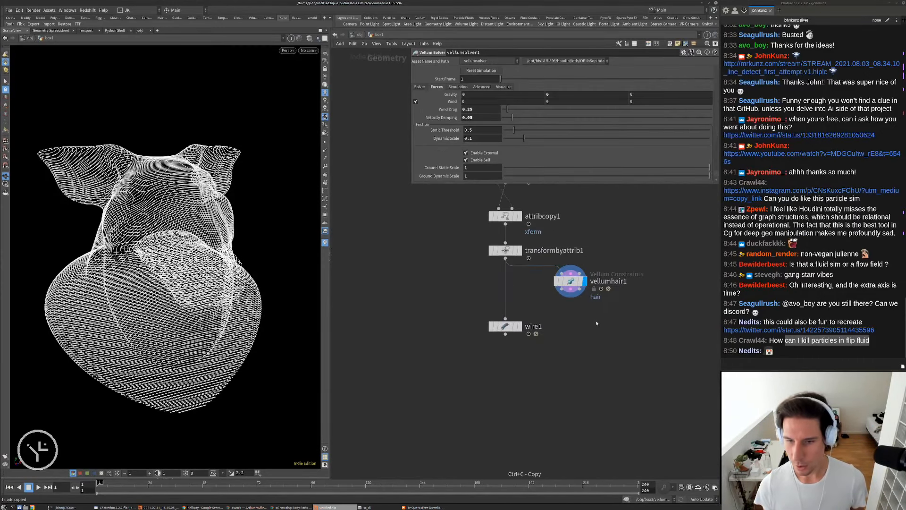
{"action": "key", "text": "ctrl+v"}
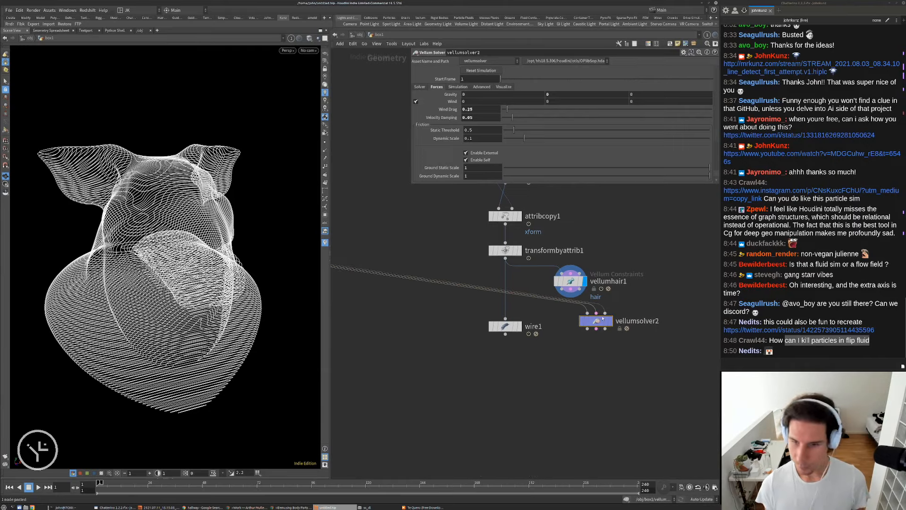
{"action": "left_click_drag", "start_coordinate": [602, 319], "coordinate": [565, 303]}
Connect vellumhair1's three outputs to the matching inputs of vellumsolver2 and play the displayed simulation, returning to the first frame.
{"action": "left_click_drag", "start_coordinate": [556, 345], "coordinate": [562, 291]}
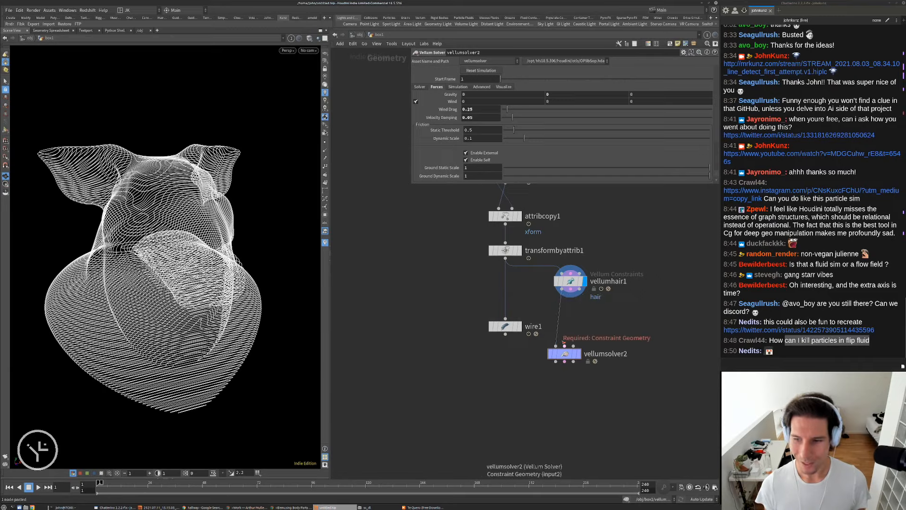
{"action": "left_click_drag", "start_coordinate": [563, 339], "coordinate": [572, 296]}
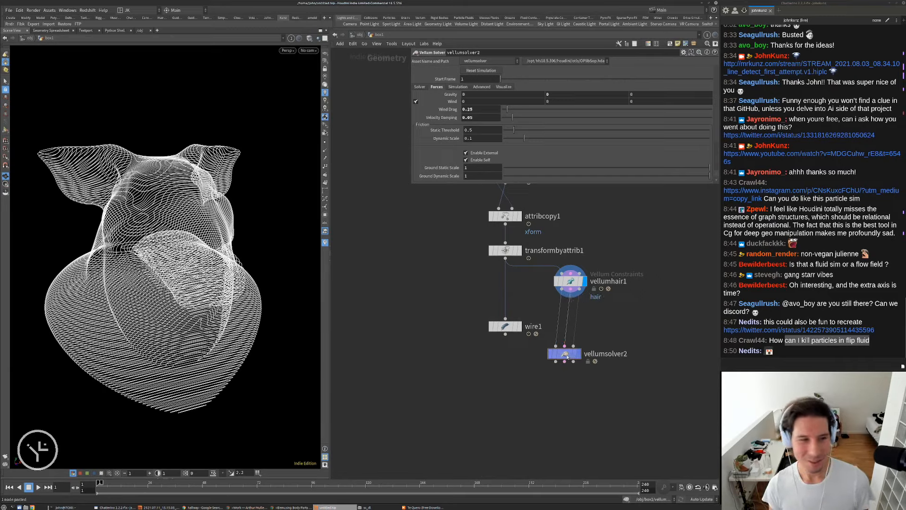
{"action": "key", "text": "r"}
{"action": "left_click", "coordinate": [568, 348]}
{"action": "left_click_drag", "start_coordinate": [567, 348], "coordinate": [574, 326]}
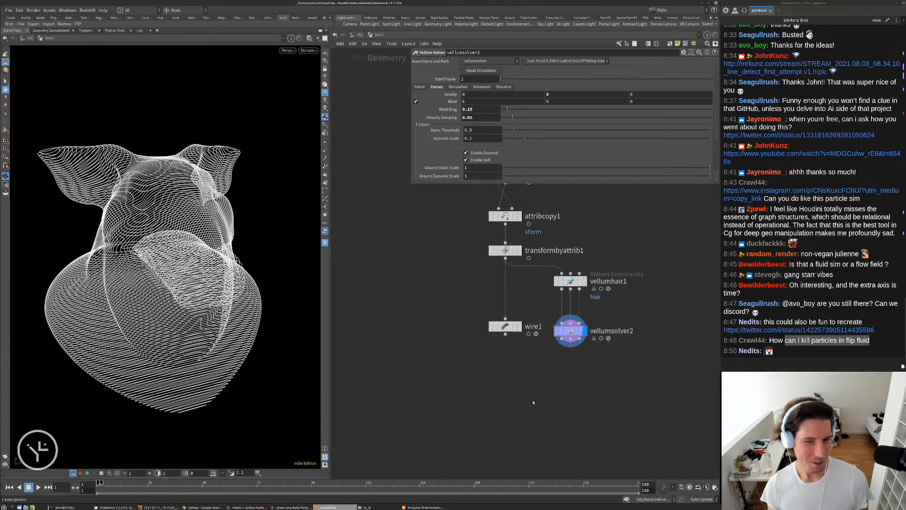
{"action": "middle_click_drag", "start_coordinate": [529, 396], "coordinate": [516, 389]}
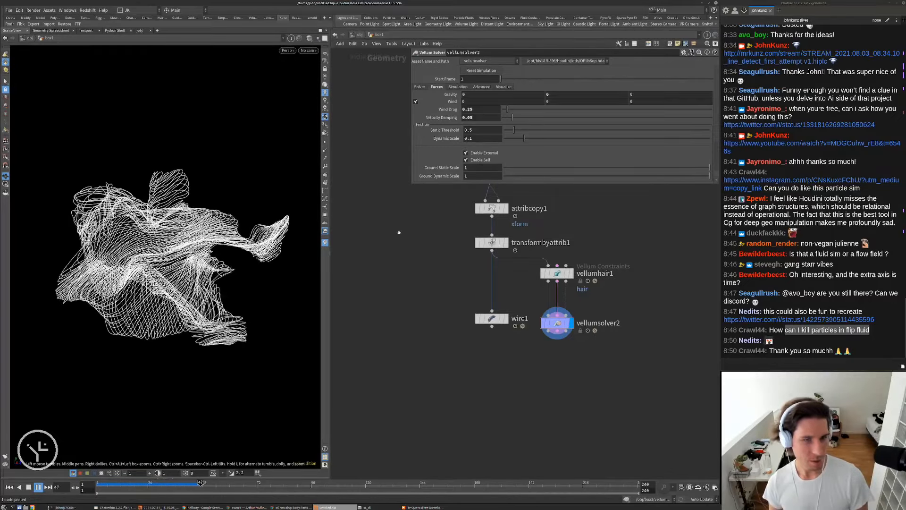
{"action": "key", "text": "ctrl+Up"}
Display vellumhair1 with Visualize Thickness enabled and view the pig-head curves up close.
{"action": "left_click", "coordinate": [571, 273]}
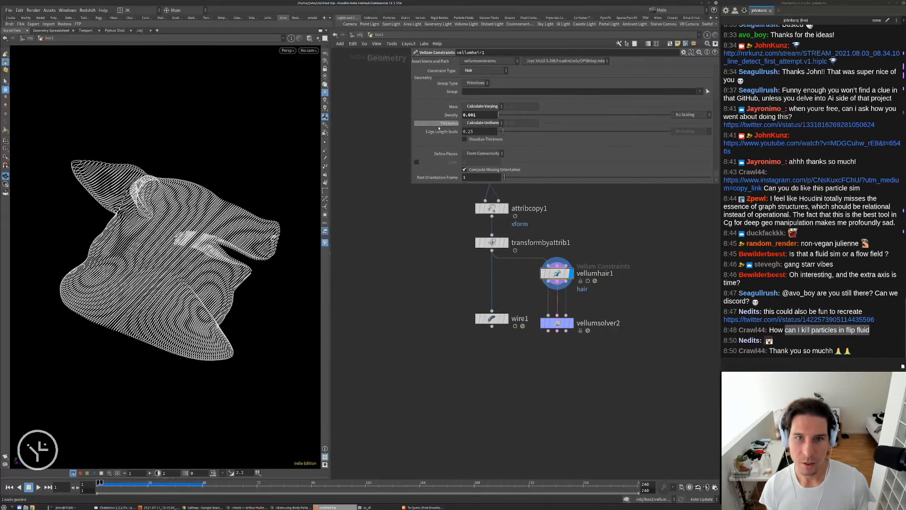
{"action": "left_click", "coordinate": [465, 139]}
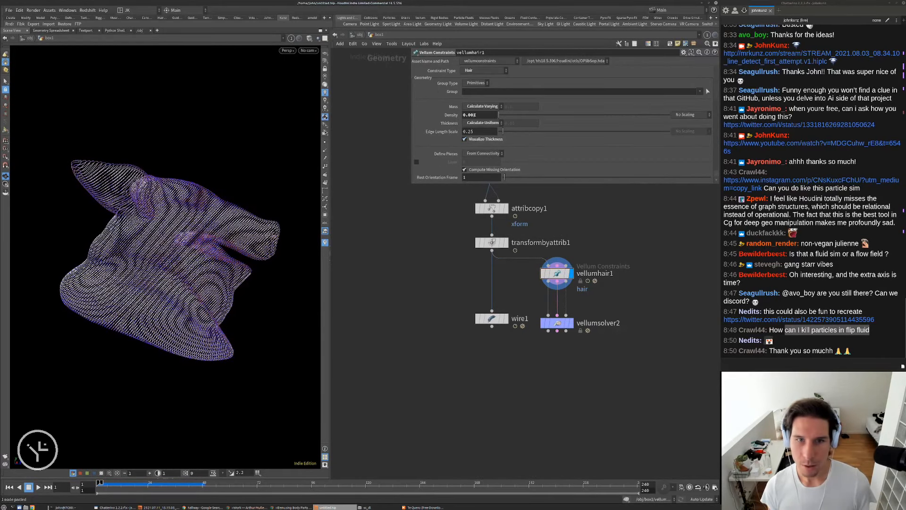
{"action": "left_click_drag", "start_coordinate": [227, 260], "coordinate": [175, 236], "text": "alt"}
{"action": "right_click_drag", "start_coordinate": [175, 236], "coordinate": [385, 156], "text": "alt"}
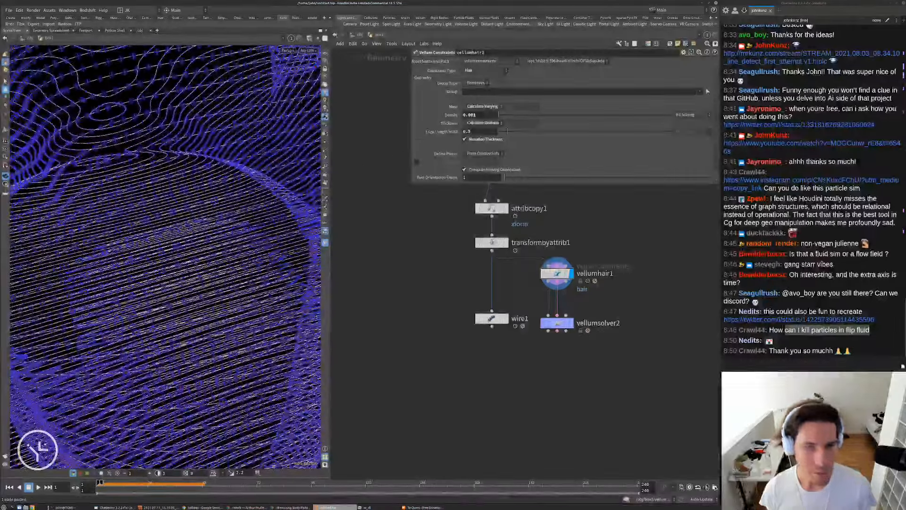
Set vellumhair1's Edge Length Scale to 1.5 after trying 0.5 and 2, and turn off Visualize Thickness.
{"action": "key", "text": "Return"}
{"action": "right_click_drag", "start_coordinate": [264, 198], "coordinate": [184, 241], "text": "alt"}
{"action": "left_click_drag", "start_coordinate": [203, 236], "coordinate": [212, 217], "text": "alt"}
{"action": "type", "text": "2"}
{"action": "key", "text": "Return"}
{"action": "right_click_drag", "start_coordinate": [212, 217], "coordinate": [408, 168], "text": "alt"}
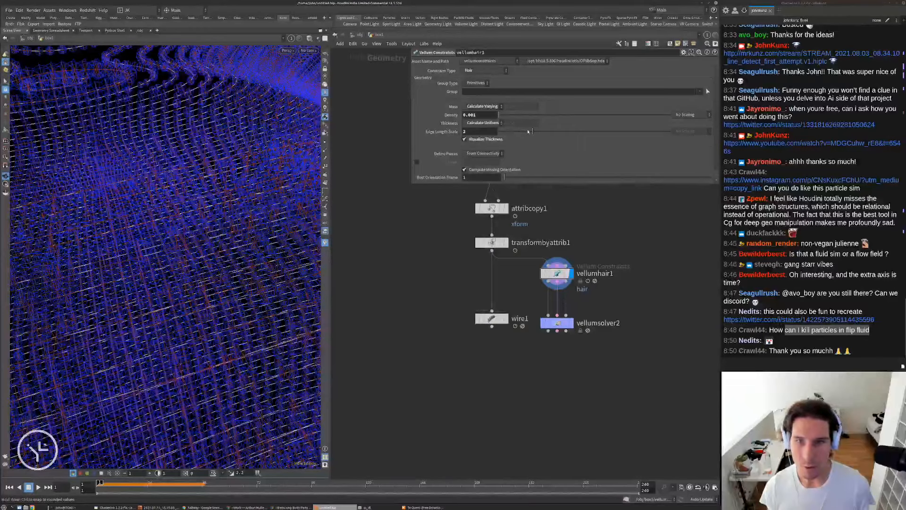
{"action": "left_click", "coordinate": [528, 132]}
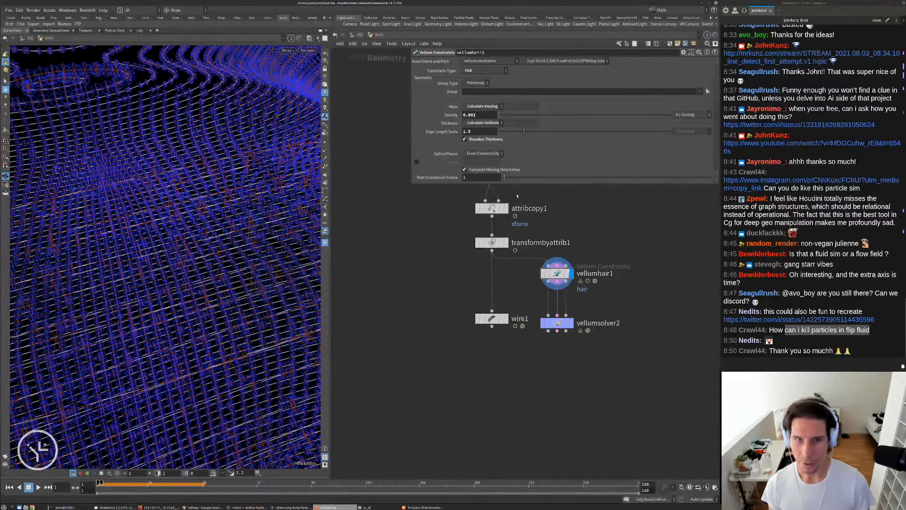
{"action": "left_click", "coordinate": [476, 139]}
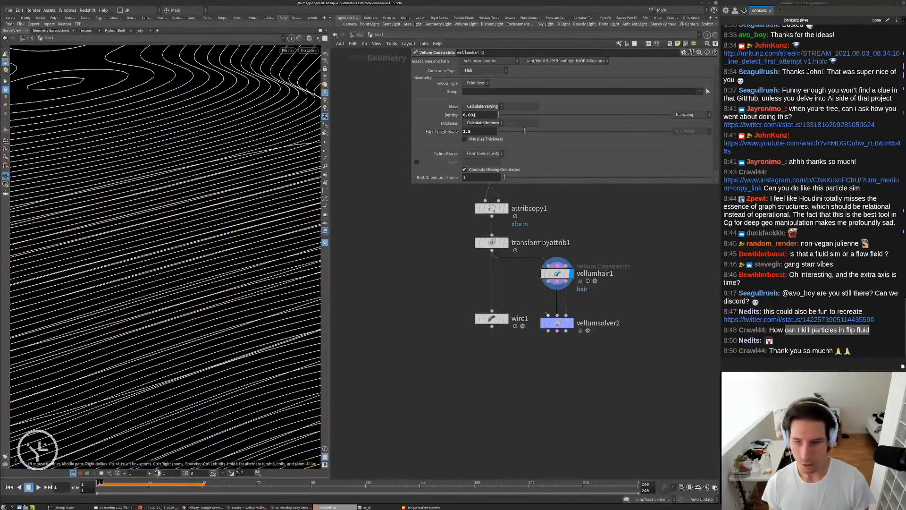
Display vellumsolver2 and play its simulation while viewing the hair strands from several angles, returning to the first frame.
{"action": "left_click", "coordinate": [557, 323]}
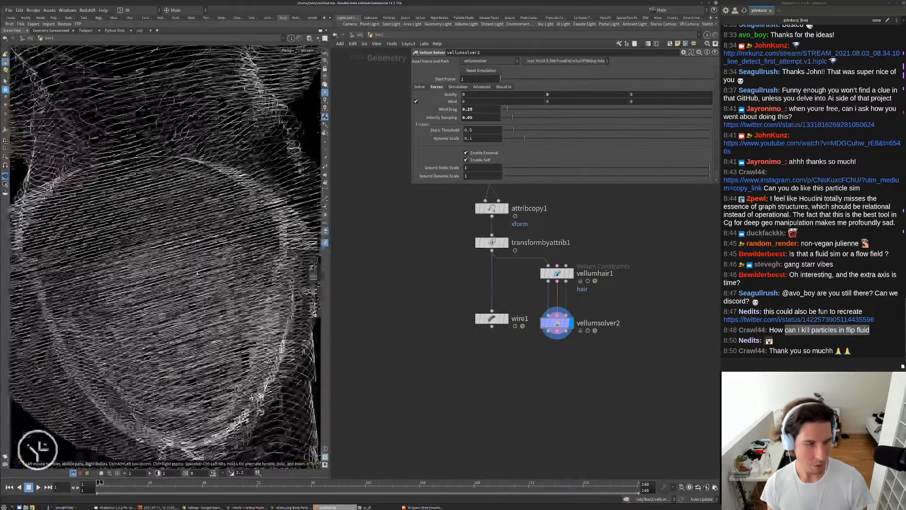
{"action": "key", "text": "g"}
{"action": "key", "text": "Up"}
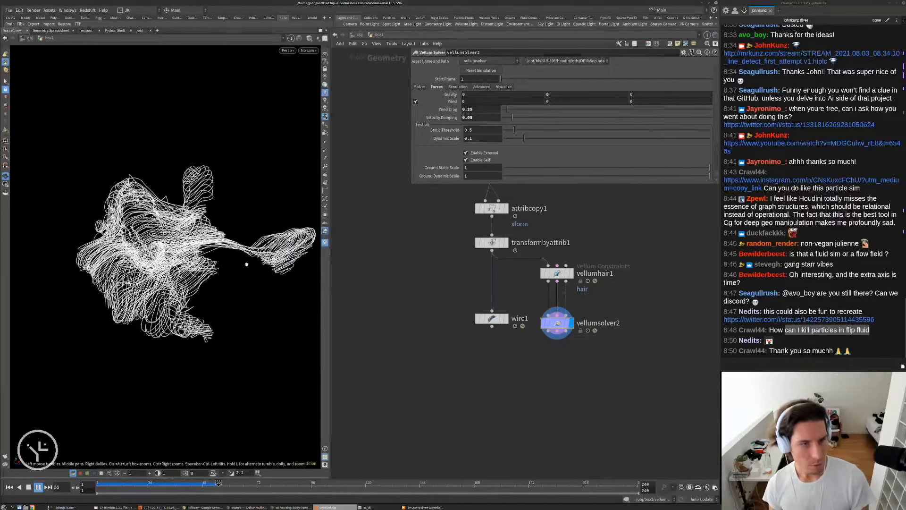
{"action": "left_click_drag", "start_coordinate": [246, 264], "coordinate": [152, 259]}
{"action": "key", "text": "Up"}
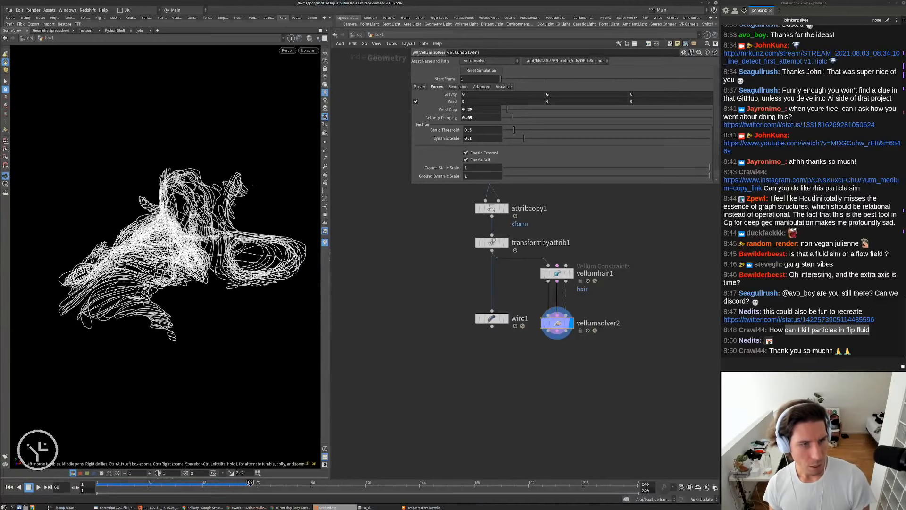
{"action": "key", "text": "ctrl+Up"}
Move vellumsolver2 farther below vellumhair1.
{"action": "middle_click_drag", "start_coordinate": [590, 231], "coordinate": [544, 264]}
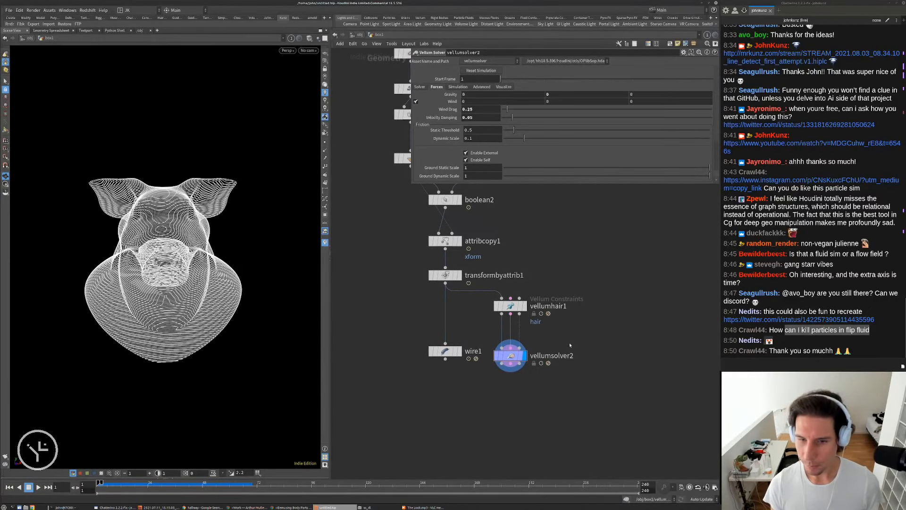
{"action": "scroll", "coordinate": [577, 347], "scroll_direction": "up", "scroll_amount": 2}
{"action": "left_click_drag", "start_coordinate": [495, 358], "coordinate": [495, 386]}
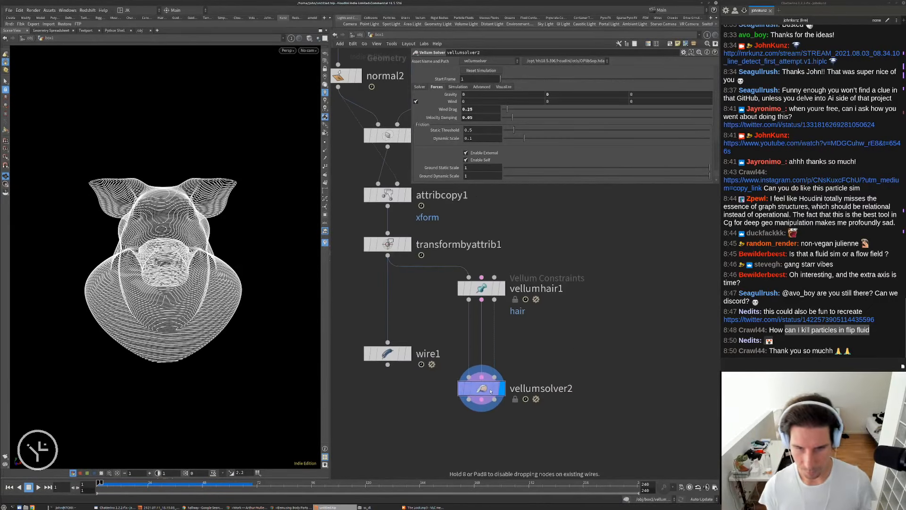
Add an Attribute VOP beside vellumhair1, connect transformbyattrib1 to its first input, and open its inner network.
{"action": "middle_click_drag", "start_coordinate": [575, 338], "coordinate": [573, 319]}
{"action": "left_click_drag", "start_coordinate": [203, 278], "coordinate": [273, 280]}
{"action": "middle_click_drag", "start_coordinate": [589, 262], "coordinate": [560, 285]}
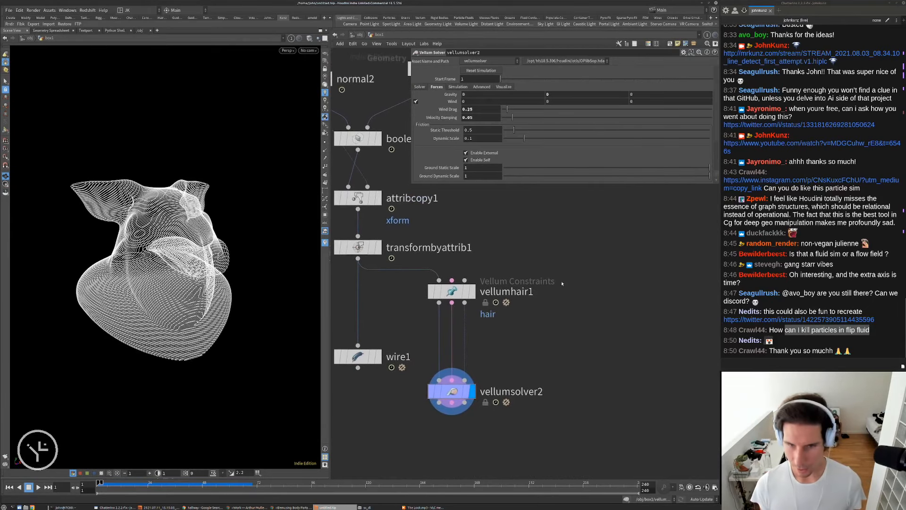
{"action": "key", "text": "Tab"}
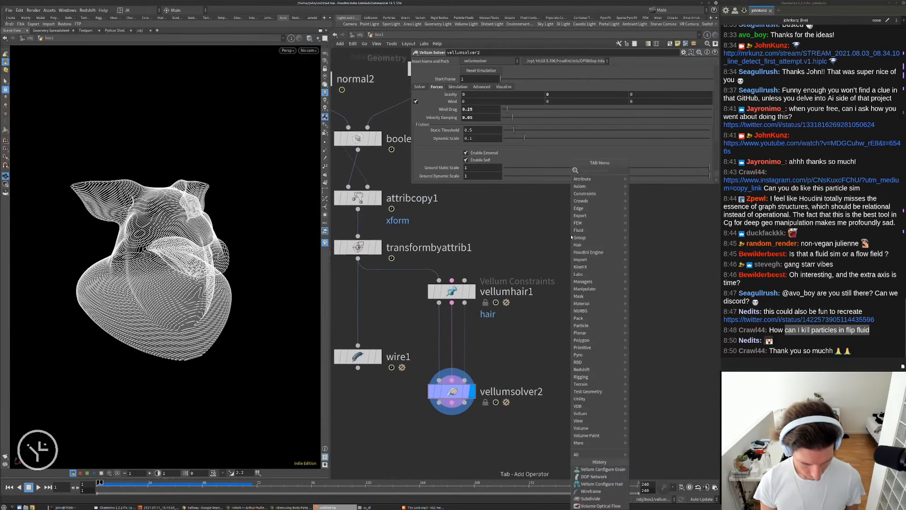
{"action": "type", "text": "vop"}
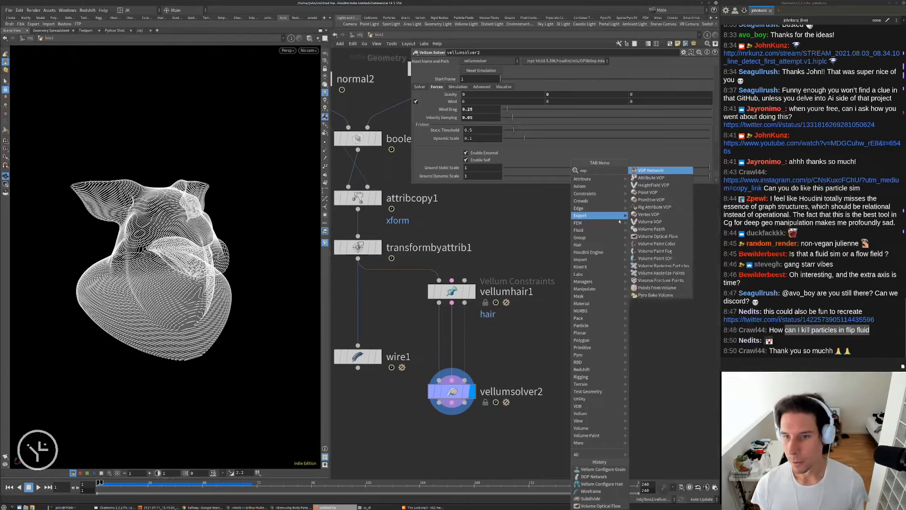
{"action": "left_click", "coordinate": [650, 177]}
{"action": "left_click", "coordinate": [598, 258]}
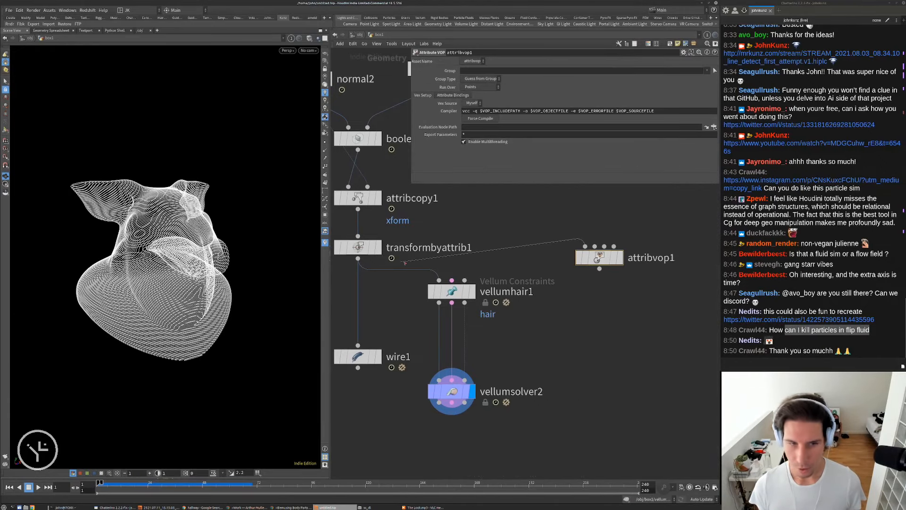
{"action": "double_click", "coordinate": [597, 258]}
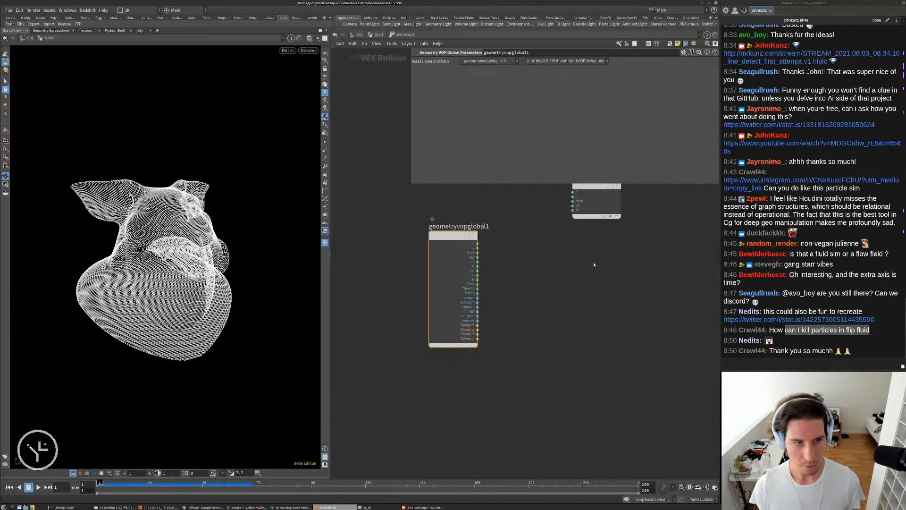
Move geometryvopoutput1 away from the global parameters node and place an Anti-Aliased Noise node between them.
{"action": "middle_click_drag", "start_coordinate": [574, 283], "coordinate": [524, 309]}
{"action": "left_click_drag", "start_coordinate": [544, 211], "coordinate": [624, 263]}
{"action": "key", "text": "Tab"}
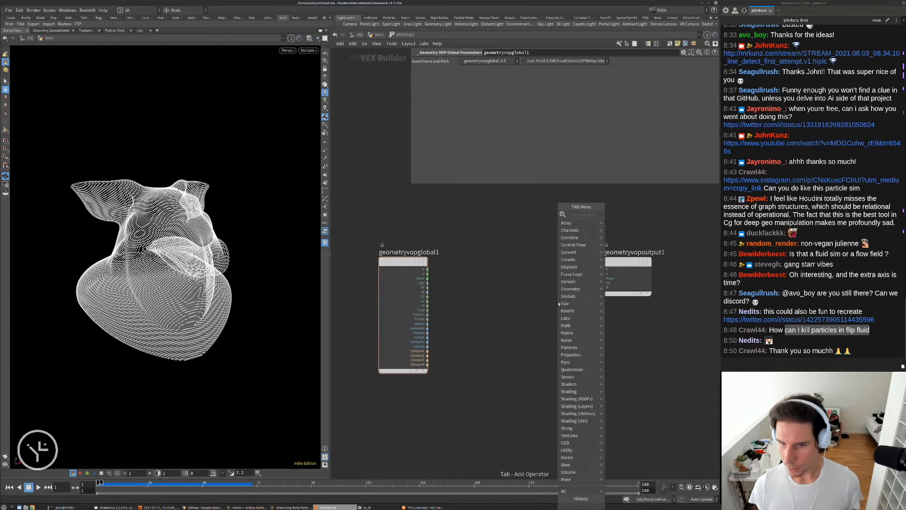
{"action": "type", "text": "aanoise"}
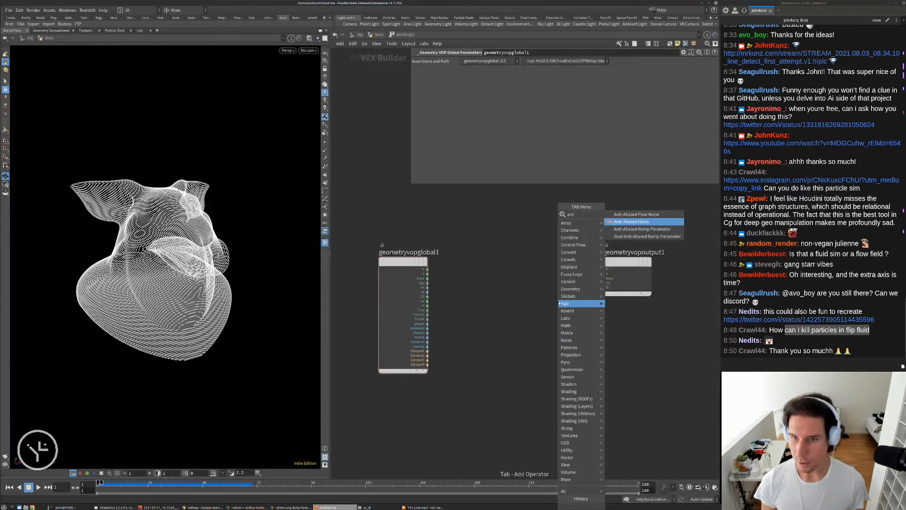
{"action": "key", "text": "Return"}
{"action": "left_click_drag", "start_coordinate": [559, 304], "coordinate": [515, 321]}
Add a Vector to Vector4 node, feed P through it into aanoise1's position, and connect the noise to the output's Cd.
{"action": "key", "text": "Tab"}
{"action": "type", "text": "vec"}
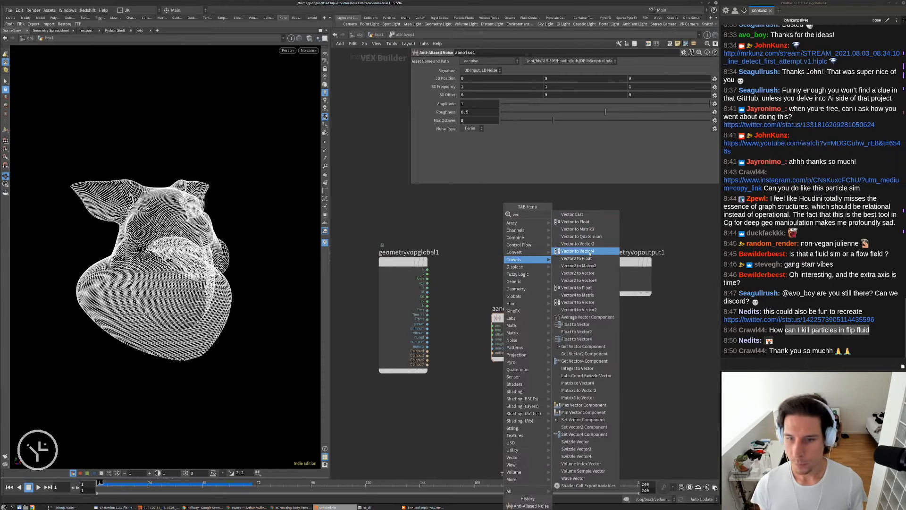
{"action": "left_click", "coordinate": [577, 250]}
{"action": "left_click", "coordinate": [475, 237]}
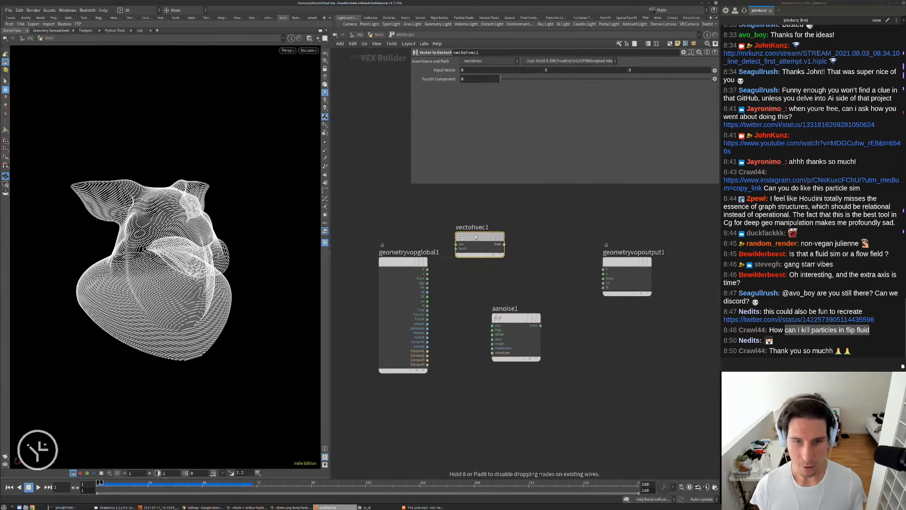
{"action": "left_click_drag", "start_coordinate": [427, 269], "coordinate": [603, 283]}
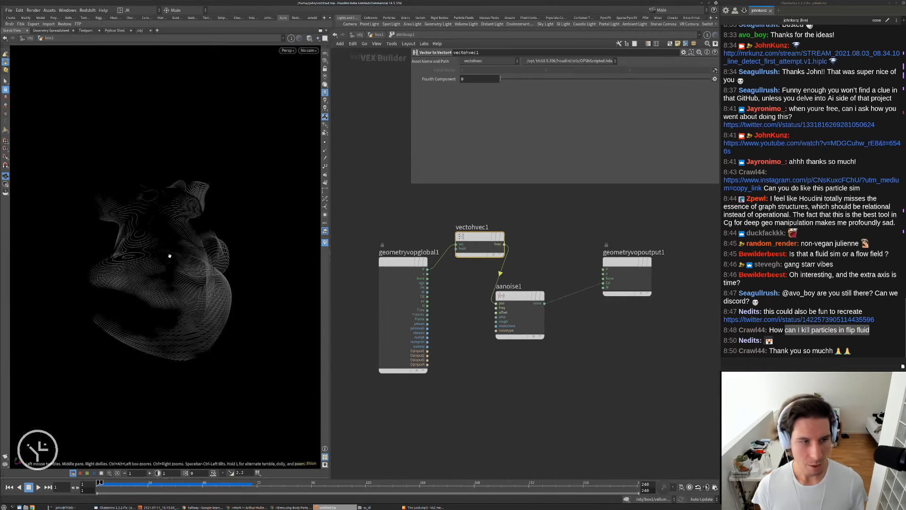
Insert a Fit Range node on the wire between aanoise1 and the output's Cd.
{"action": "key", "text": "Tab"}
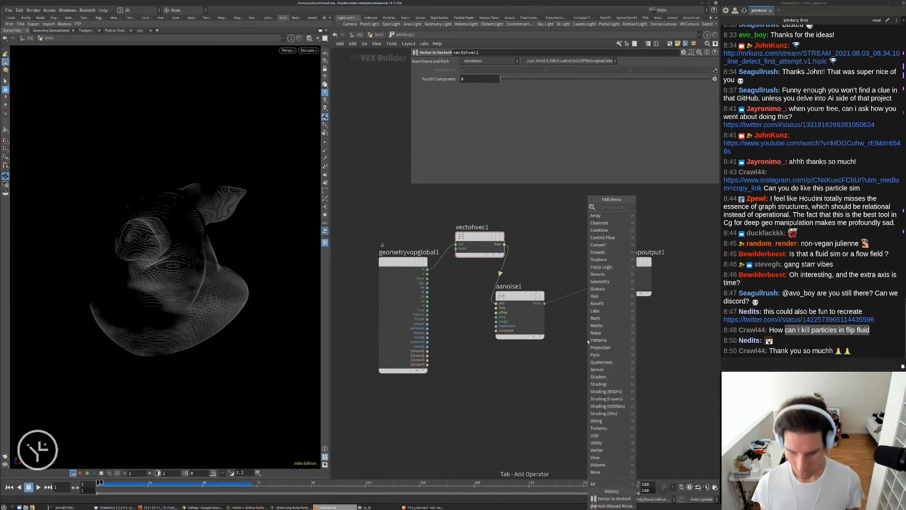
{"action": "type", "text": "fit"}
{"action": "key", "text": "Return"}
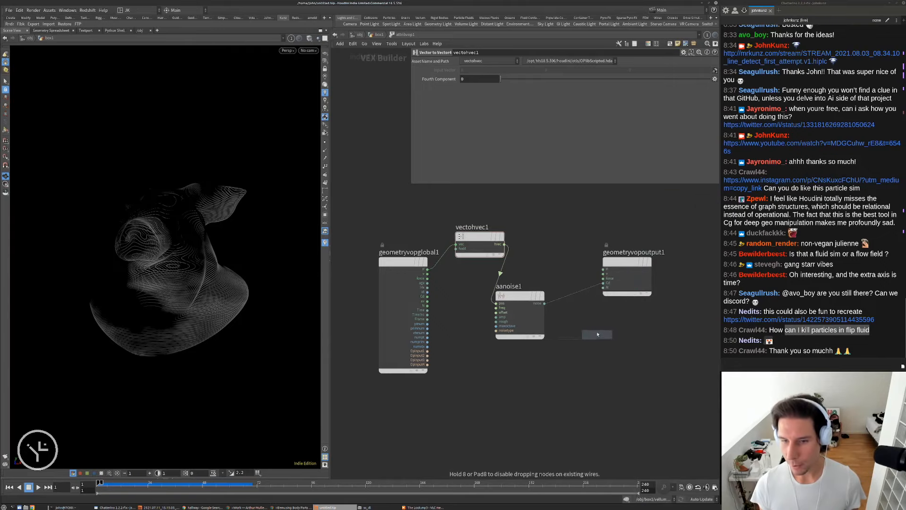
{"action": "left_click", "coordinate": [578, 336]}
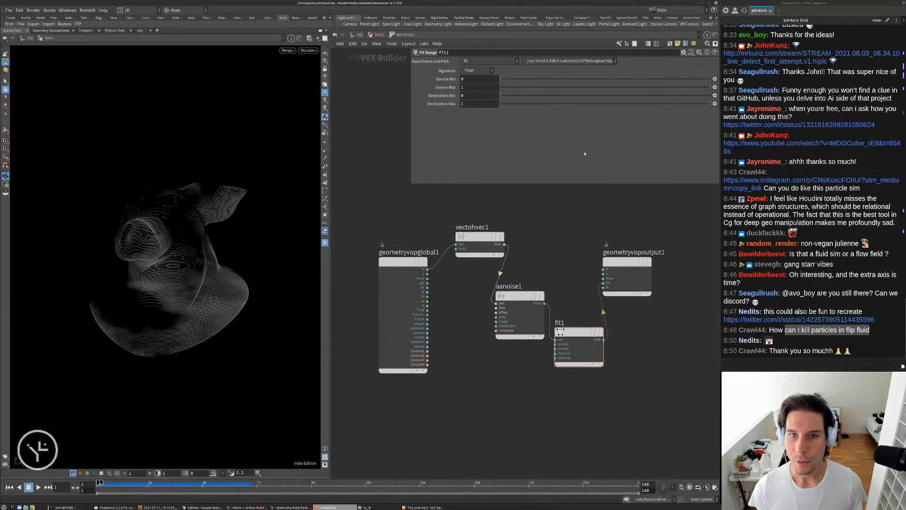
Set fit1's source range to a minimum of 0.053 and a maximum of 0.074.
{"action": "left_click", "coordinate": [509, 85]}
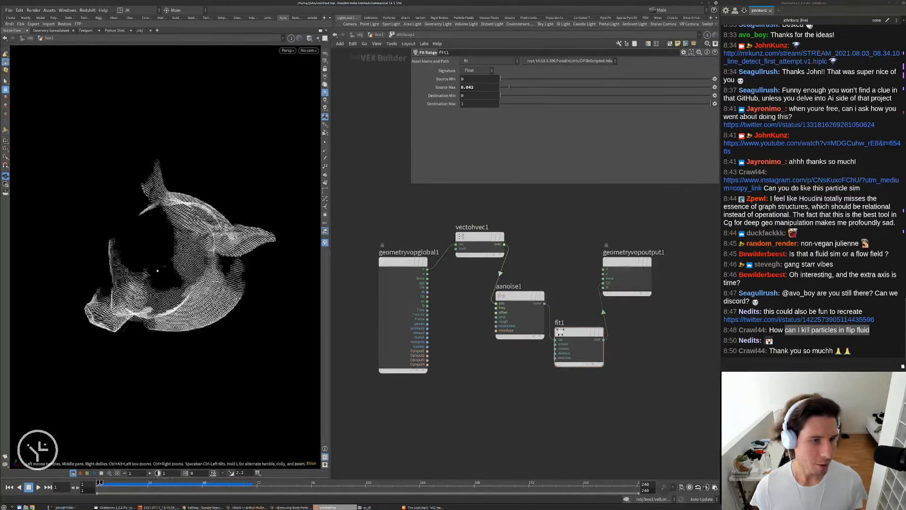
{"action": "left_click_drag", "start_coordinate": [158, 270], "coordinate": [221, 273]}
{"action": "left_click_drag", "start_coordinate": [510, 87], "coordinate": [511, 79]}
{"action": "left_click_drag", "start_coordinate": [271, 220], "coordinate": [212, 267]}
Move geometryvopoutput1 farther away and add a Worley Noise node with vectohvec1 feeding its position.
{"action": "middle_click_drag", "start_coordinate": [639, 290], "coordinate": [555, 275]}
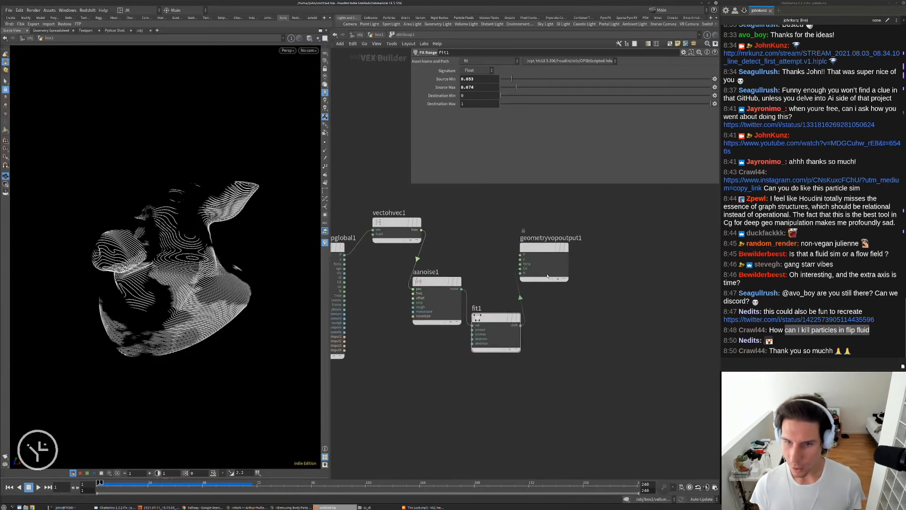
{"action": "left_click_drag", "start_coordinate": [554, 272], "coordinate": [644, 281]}
{"action": "key", "text": "Tab"}
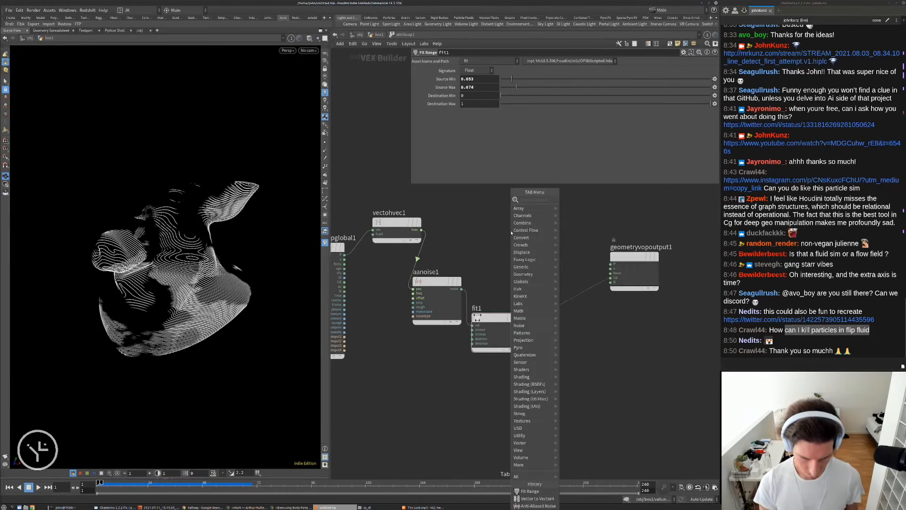
{"action": "type", "text": "wor"}
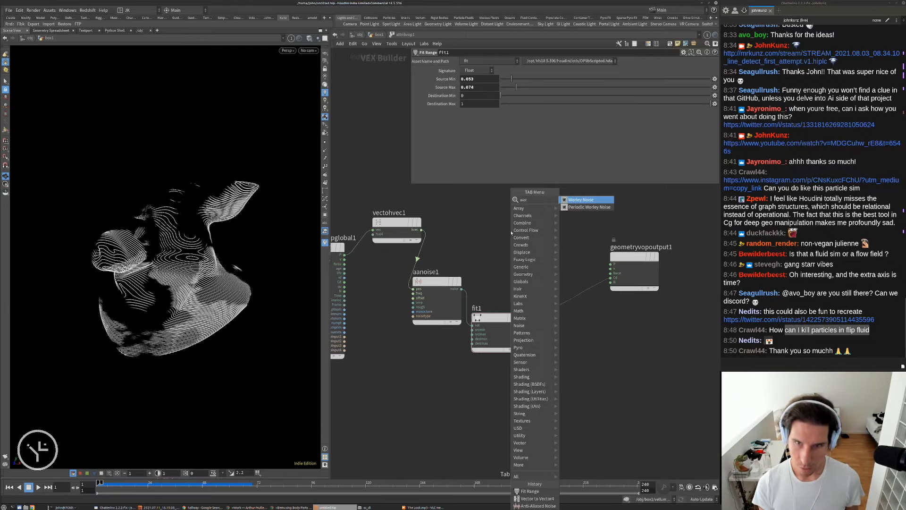
{"action": "key", "text": "Return"}
{"action": "left_click", "coordinate": [479, 242]}
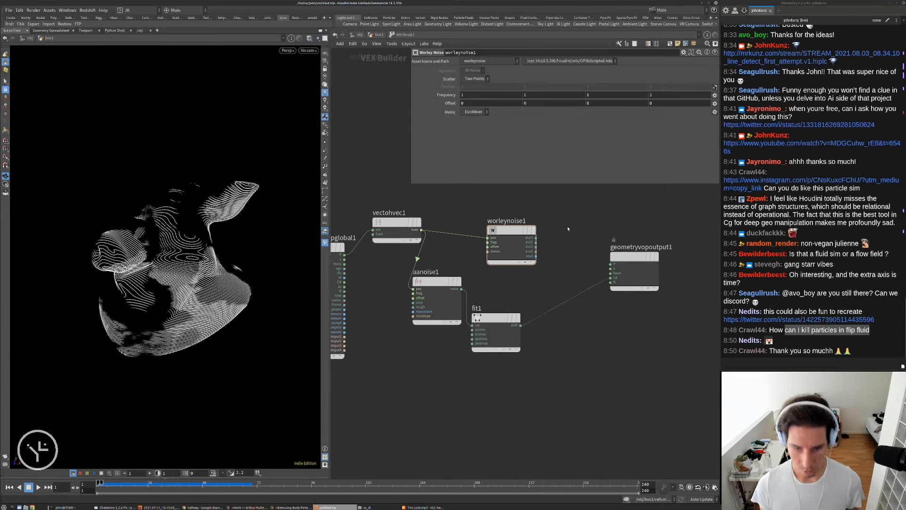
Add a Subtract node that takes worleynoise1's dist2 minus dist1 and connect its result to the output's Cd.
{"action": "key", "text": "Tab"}
{"action": "type", "text": "sub"}
{"action": "left_click", "coordinate": [633, 201]}
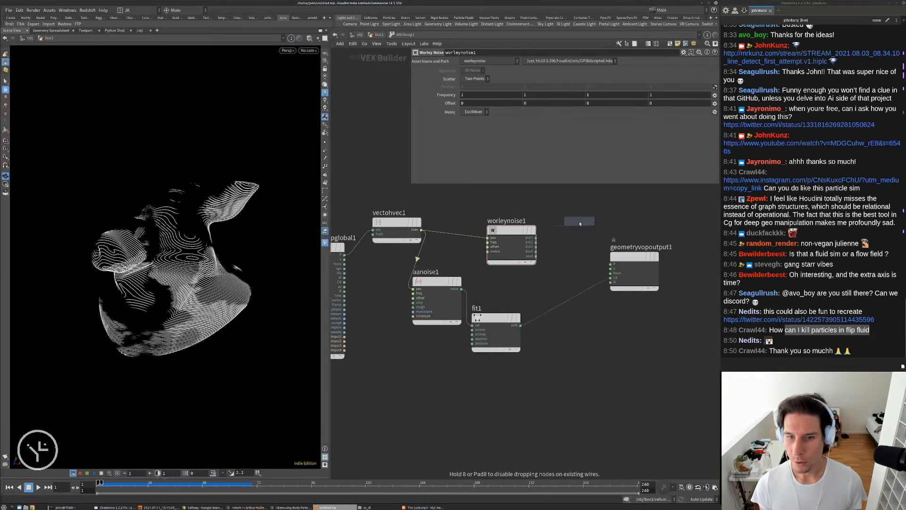
{"action": "left_click", "coordinate": [582, 223]}
{"action": "left_click_drag", "start_coordinate": [598, 229], "coordinate": [612, 279]}
{"action": "left_click_drag", "start_coordinate": [281, 266], "coordinate": [230, 281]}
Insert fit1 between subtract1 and the output, and set its source range to 0.281–0.382.
{"action": "left_click_drag", "start_coordinate": [634, 257], "coordinate": [659, 257]}
{"action": "left_click_drag", "start_coordinate": [489, 318], "coordinate": [554, 324]}
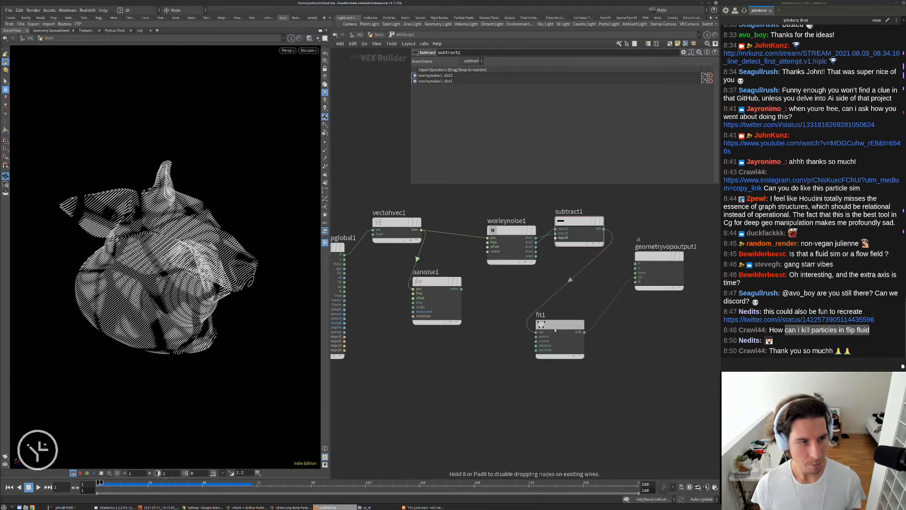
{"action": "left_click", "coordinate": [548, 326]}
{"action": "left_click_drag", "start_coordinate": [540, 88], "coordinate": [590, 87]}
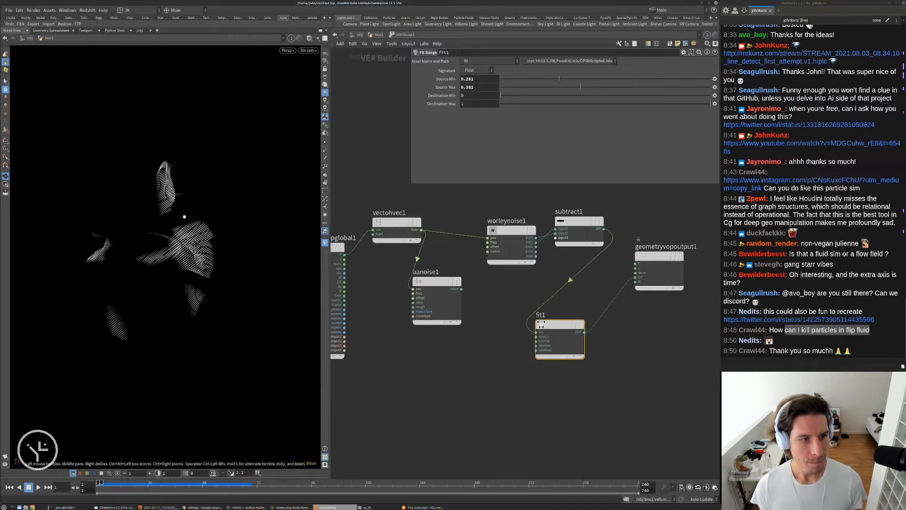
{"action": "left_click_drag", "start_coordinate": [113, 196], "coordinate": [196, 238]}
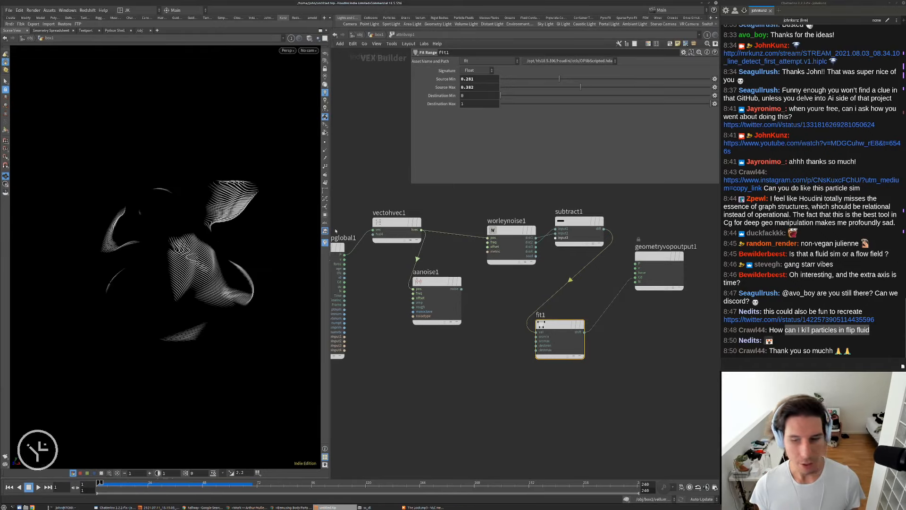
Feed aanoise1 into fit1 in place of subtract1 and set the source range to 0.108–0.136.
{"action": "left_click_drag", "start_coordinate": [536, 332], "coordinate": [462, 289]}
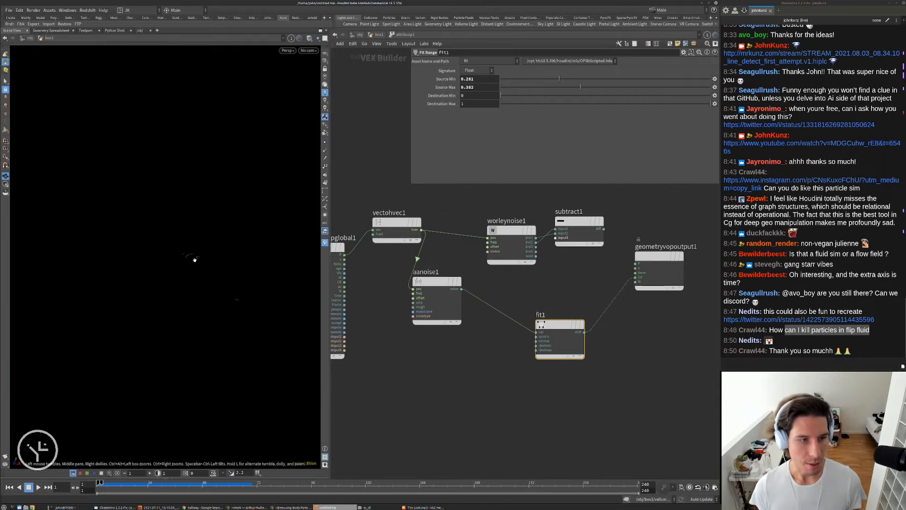
{"action": "left_click_drag", "start_coordinate": [529, 78], "coordinate": [524, 79]}
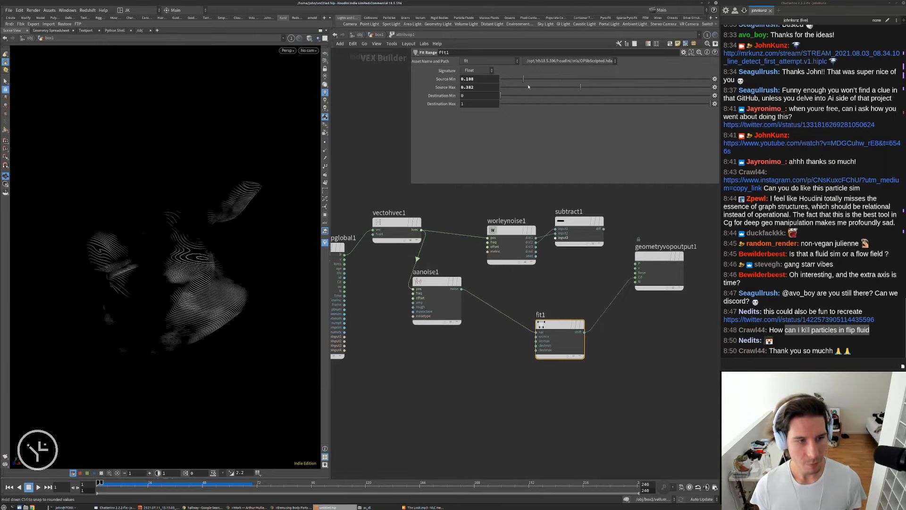
{"action": "left_click", "coordinate": [529, 87]}
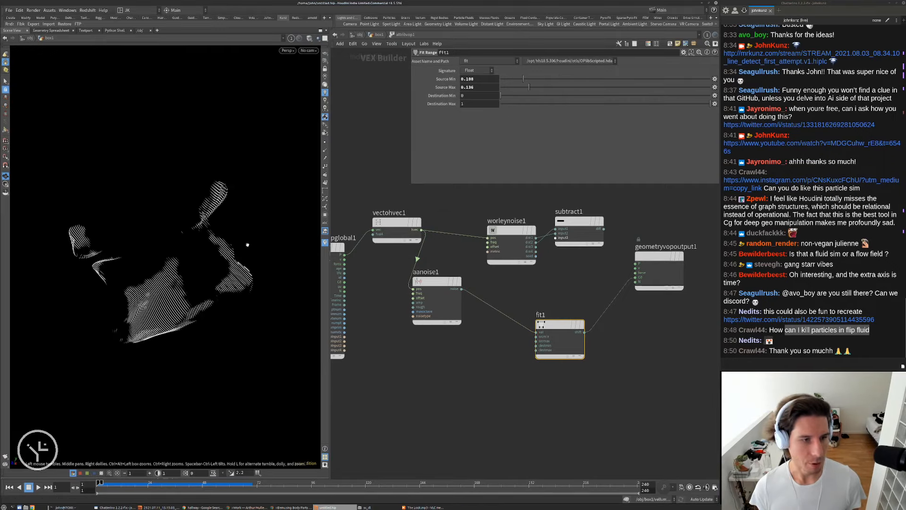
{"action": "left_click_drag", "start_coordinate": [90, 236], "coordinate": [146, 202]}
{"action": "left_click_drag", "start_coordinate": [222, 244], "coordinate": [159, 235]}
Reconnect subtract1 to fit1's value input and set the source range to 0.238–0.347.
{"action": "left_click_drag", "start_coordinate": [604, 228], "coordinate": [536, 332]}
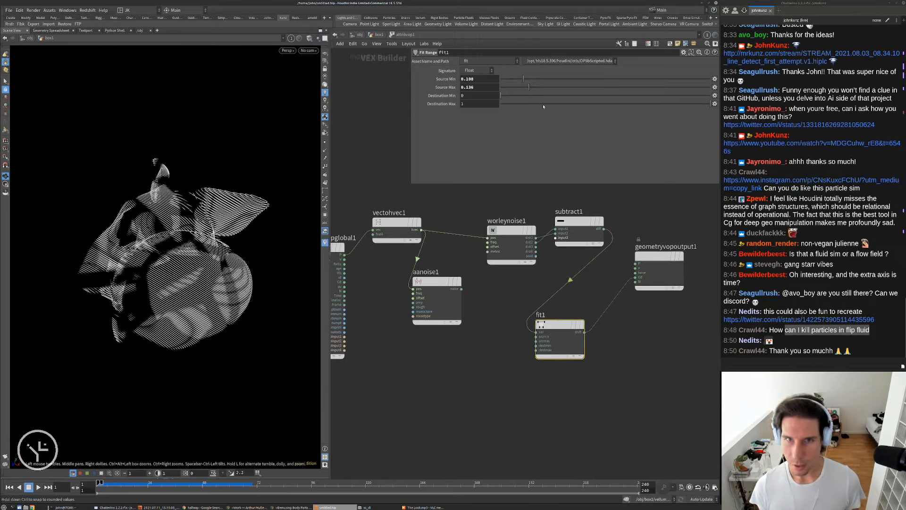
{"action": "left_click", "coordinate": [564, 88]}
{"action": "left_click", "coordinate": [547, 79]}
{"action": "mouse_move", "coordinate": [572, 80]}
{"action": "left_mouse_down"}
{"action": "mouse_move", "coordinate": [551, 76]}
{"action": "mouse_move", "coordinate": [573, 87]}
{"action": "left_mouse_up"}
{"action": "left_click", "coordinate": [579, 87]}
{"action": "left_click_drag", "start_coordinate": [211, 213], "coordinate": [223, 260]}
{"action": "middle_click_drag", "start_coordinate": [442, 370], "coordinate": [481, 359]}
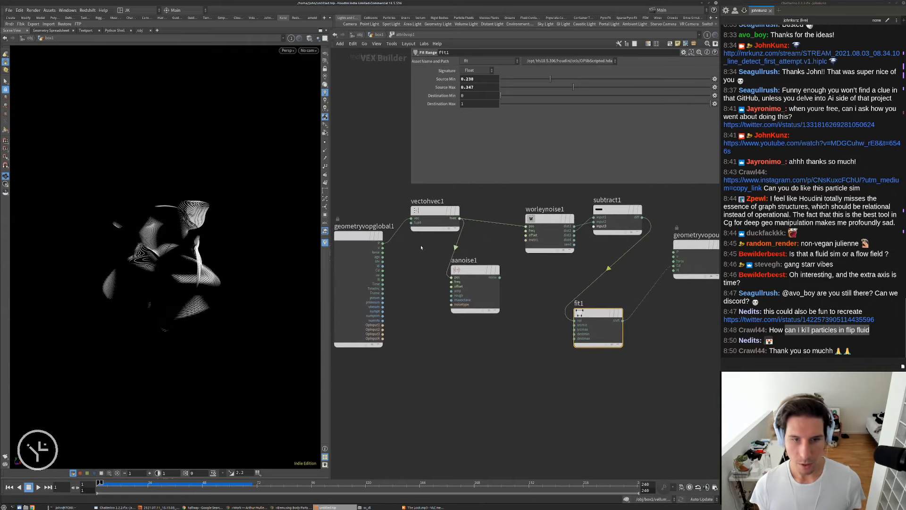
Connect the global Time output to vectohvec1's fourth component input and play the animation.
{"action": "scroll", "coordinate": [379, 239], "scroll_direction": "down", "scroll_amount": 4}
{"action": "left_click_drag", "start_coordinate": [362, 239], "coordinate": [344, 223]}
{"action": "scroll", "coordinate": [339, 243], "scroll_direction": "up", "scroll_amount": 3}
{"action": "left_click", "coordinate": [399, 229]}
{"action": "left_click", "coordinate": [379, 252]}
{"action": "key", "text": "Up"}
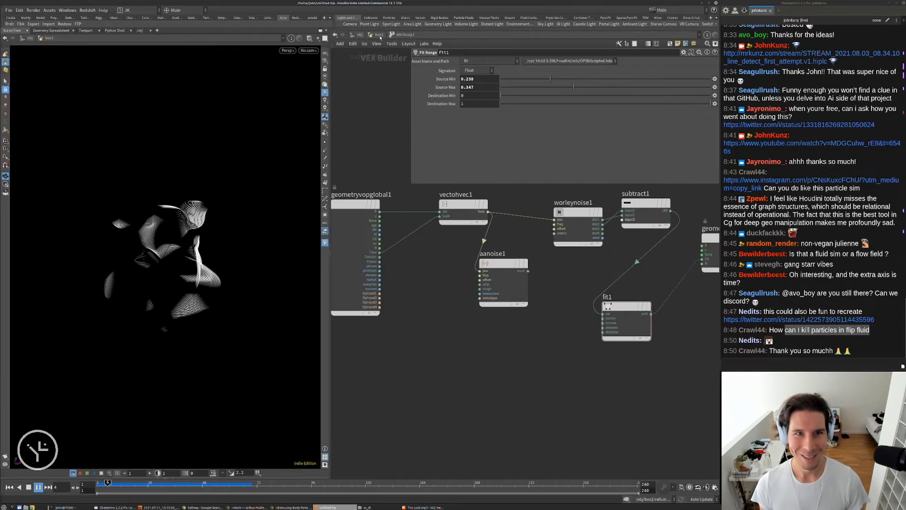
Return to the geometry network, display transformbyattrib1, and insert a Time Shift node between attribcopy1 and transformbyattrib1.
{"action": "key", "text": "u"}
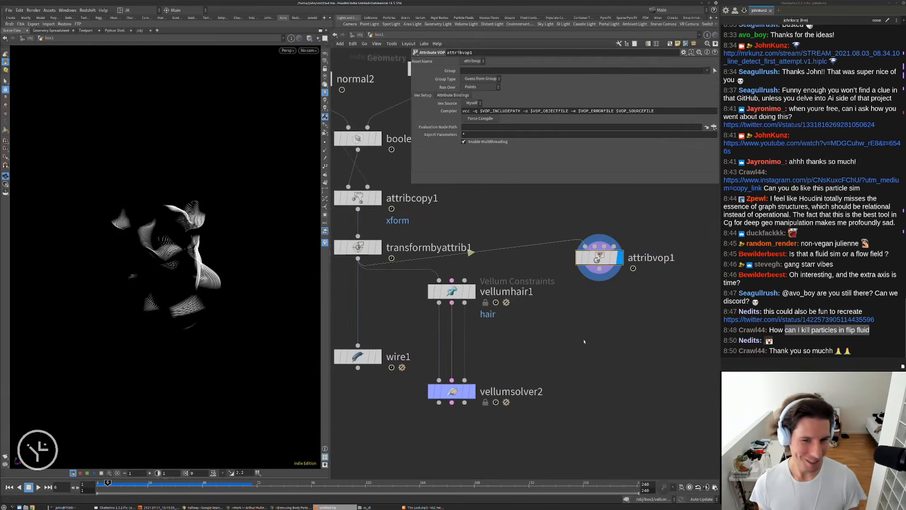
{"action": "left_click", "coordinate": [368, 276]}
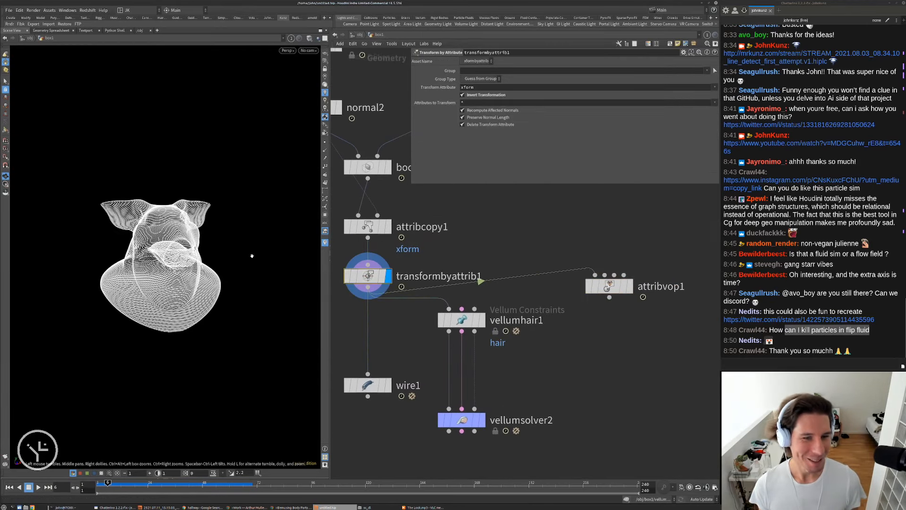
{"action": "key", "text": "Tab"}
{"action": "type", "text": "tim"}
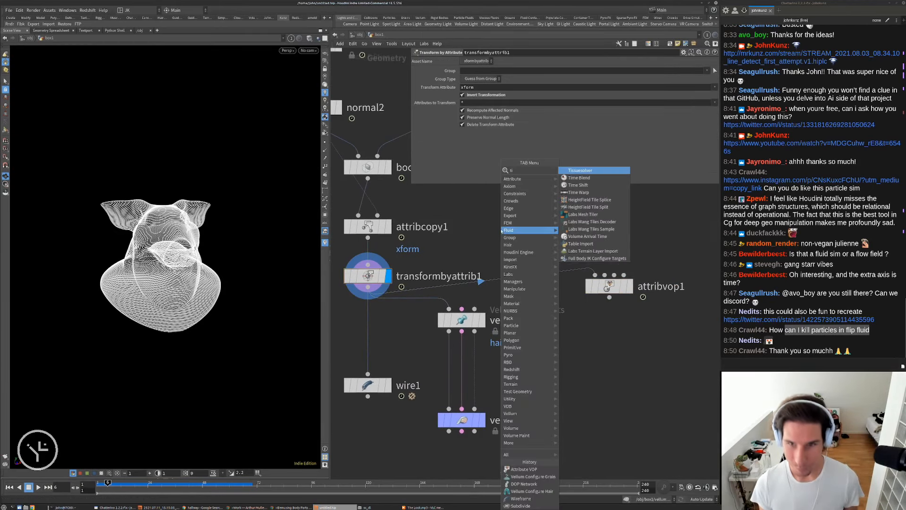
{"action": "left_click", "coordinate": [572, 178]}
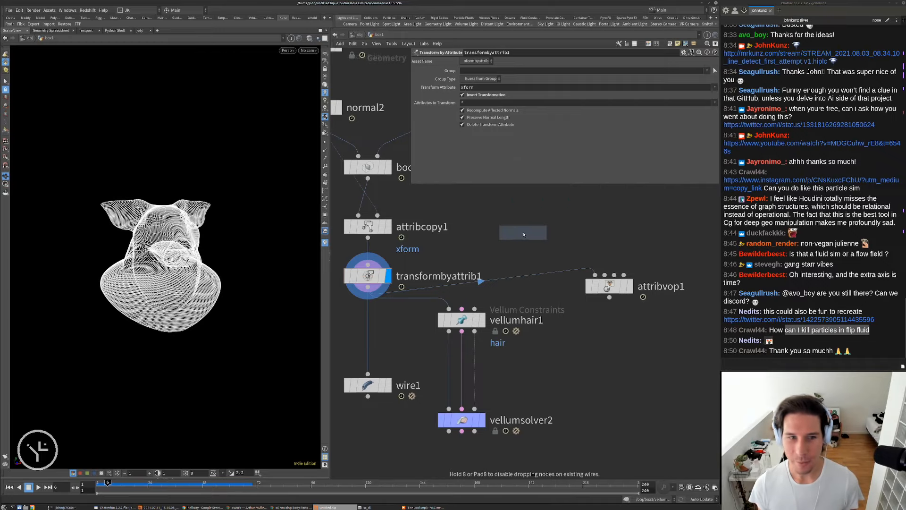
{"action": "left_click", "coordinate": [522, 232]}
{"action": "left_click_drag", "start_coordinate": [367, 228], "coordinate": [367, 220]}
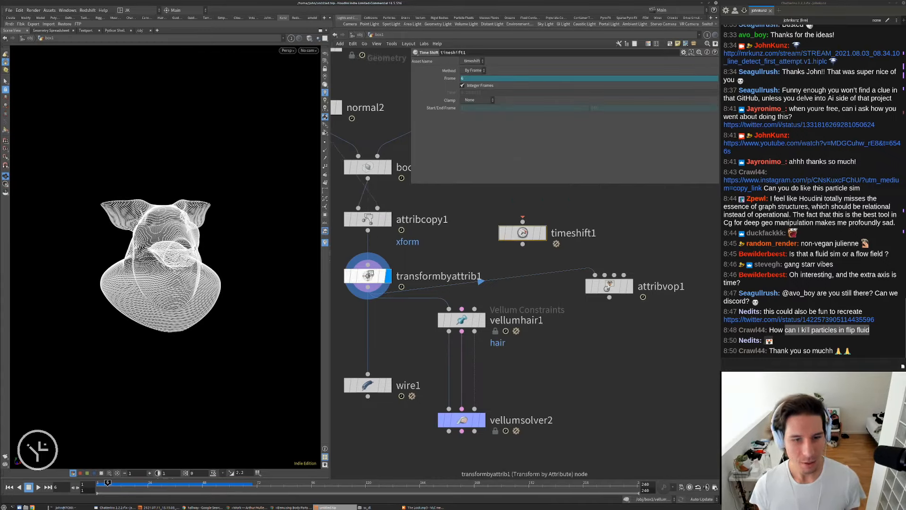
{"action": "left_click_drag", "start_coordinate": [523, 232], "coordinate": [417, 244]}
{"action": "scroll", "coordinate": [522, 282], "scroll_direction": "down", "scroll_amount": 3}
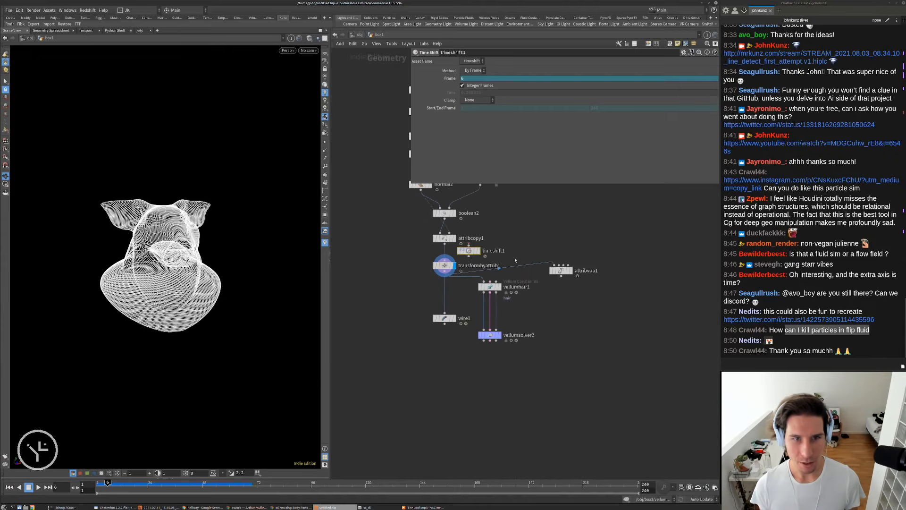
{"action": "scroll", "coordinate": [532, 206], "scroll_direction": "up", "scroll_amount": 2}
{"action": "left_click_drag", "start_coordinate": [431, 293], "coordinate": [390, 300]}
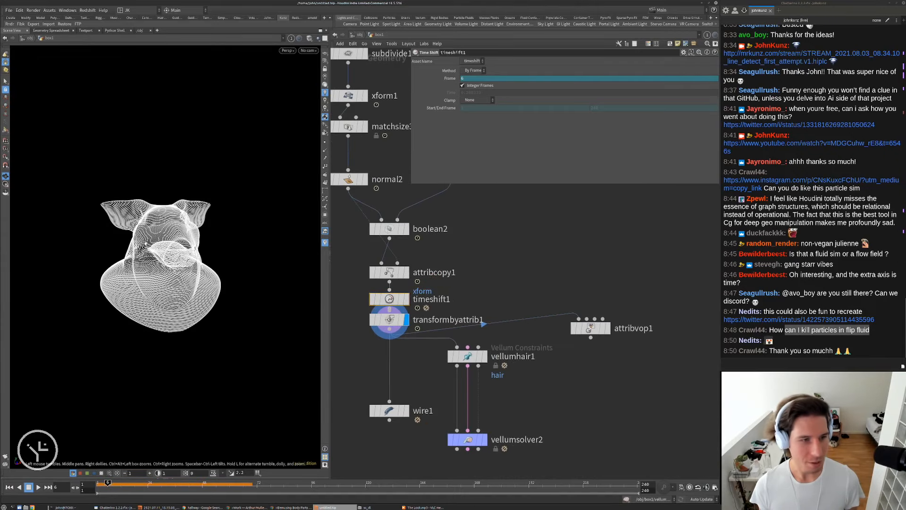
Freeze the Time Shift at frame 6 by deleting its frame expression, with Integer Frames off, and rename it hold_frame.
{"action": "right_click", "coordinate": [468, 78]}
{"action": "left_click", "coordinate": [485, 162]}
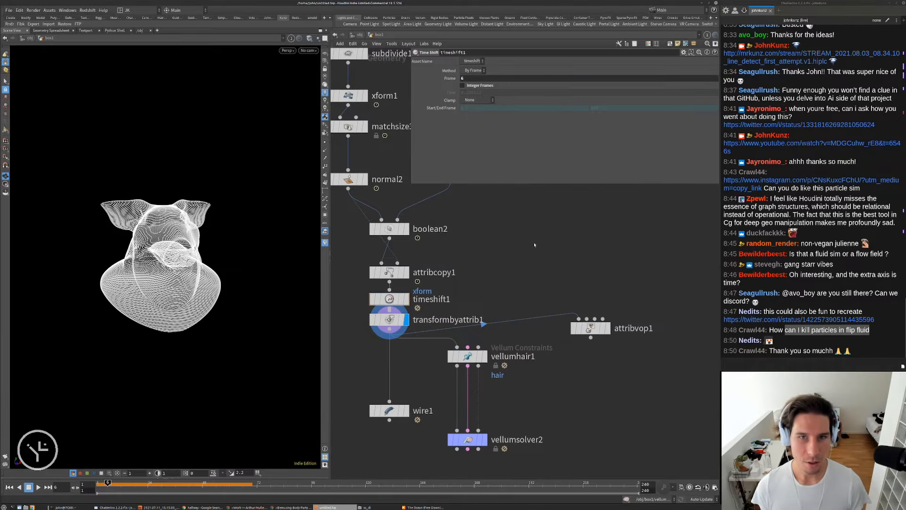
{"action": "double_click", "coordinate": [423, 298]}
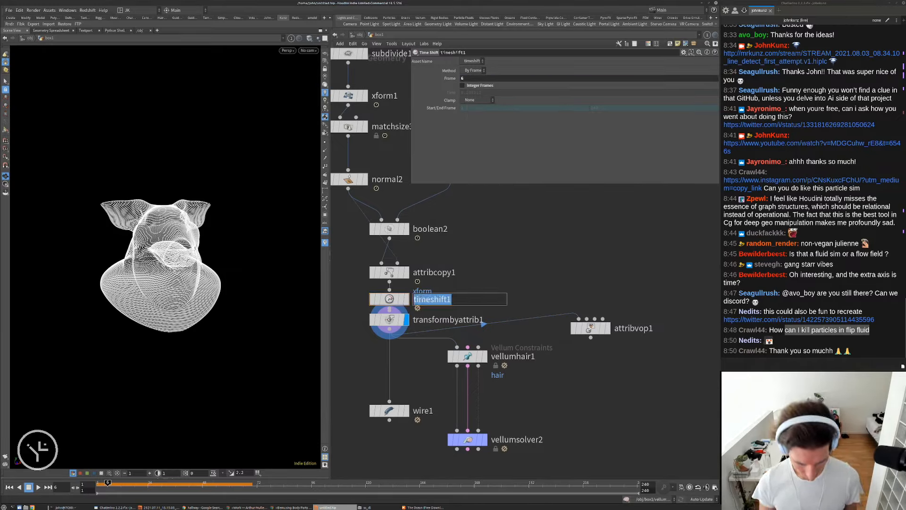
{"action": "type", "text": "hold_frame"}
{"action": "key", "text": "Return"}
{"action": "key", "text": "ctrl+Up"}
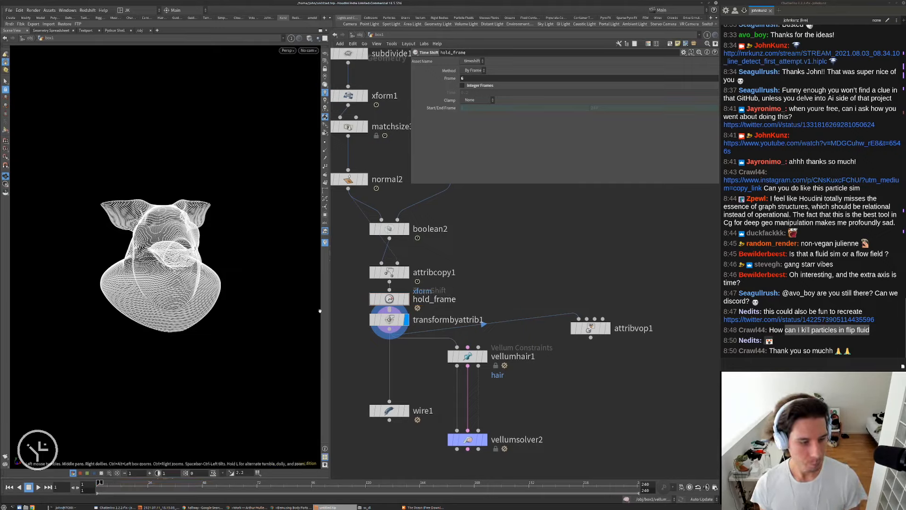
Display attribvop1, play back its animated noise, and return to the first frame.
{"action": "left_click", "coordinate": [608, 328]}
{"action": "key", "text": "Up"}
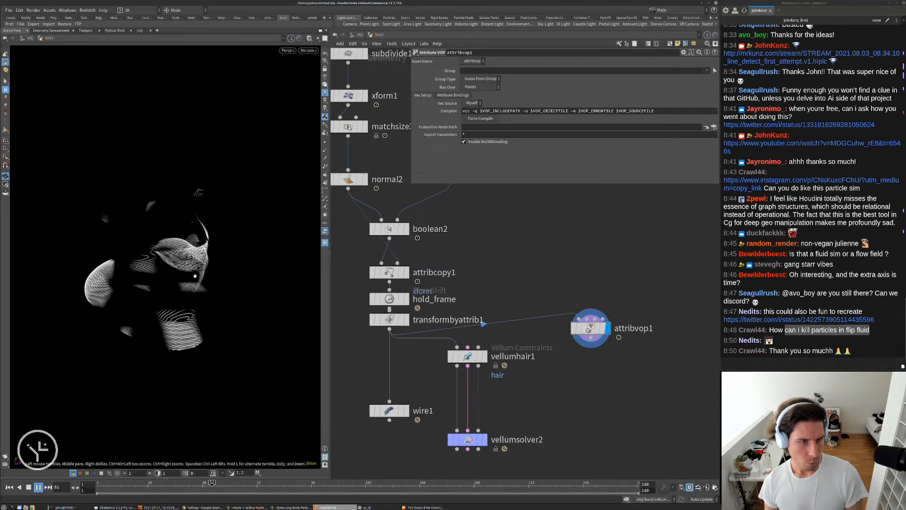
{"action": "key", "text": "ctrl+Up"}
Open attribvop1's inner network and set worleynoise1's fourth frequency component to .125.
{"action": "double_click", "coordinate": [593, 329]}
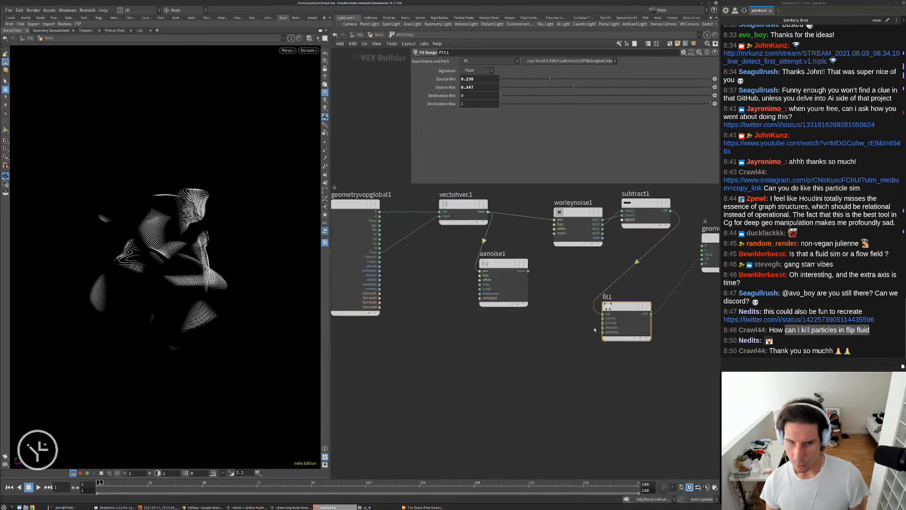
{"action": "left_click", "coordinate": [525, 257]}
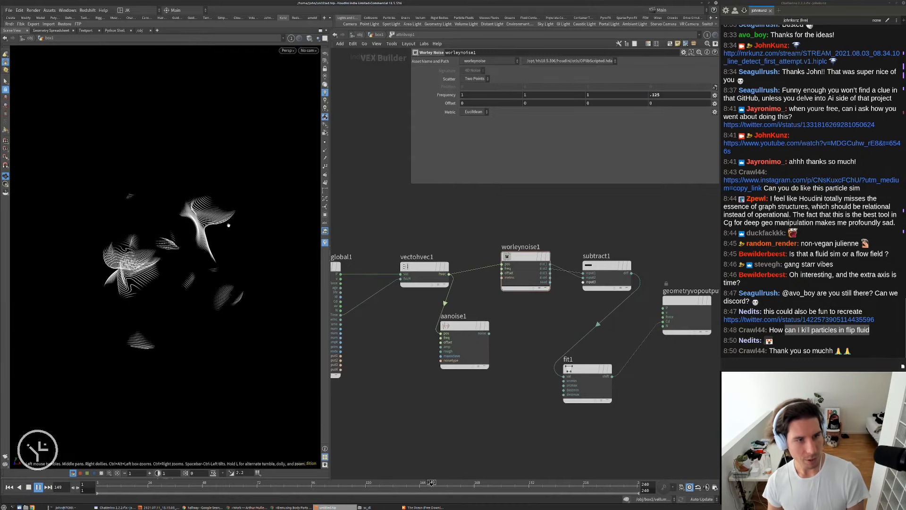
Add a Random node fed by worleynoise1's seed and connect it to the output's Cd in place of fit1.
{"action": "middle_click_drag", "start_coordinate": [594, 224], "coordinate": [479, 240]}
{"action": "key", "text": "Tab"}
{"action": "type", "text": "rand"}
{"action": "key", "text": "Return"}
{"action": "key", "text": "Return"}
{"action": "mouse_move", "coordinate": [470, 241]}
{"action": "left_mouse_down"}
{"action": "mouse_move", "coordinate": [475, 231]}
{"action": "mouse_move", "coordinate": [434, 298]}
{"action": "mouse_move", "coordinate": [481, 230]}
{"action": "mouse_move", "coordinate": [534, 282]}
{"action": "left_mouse_up"}
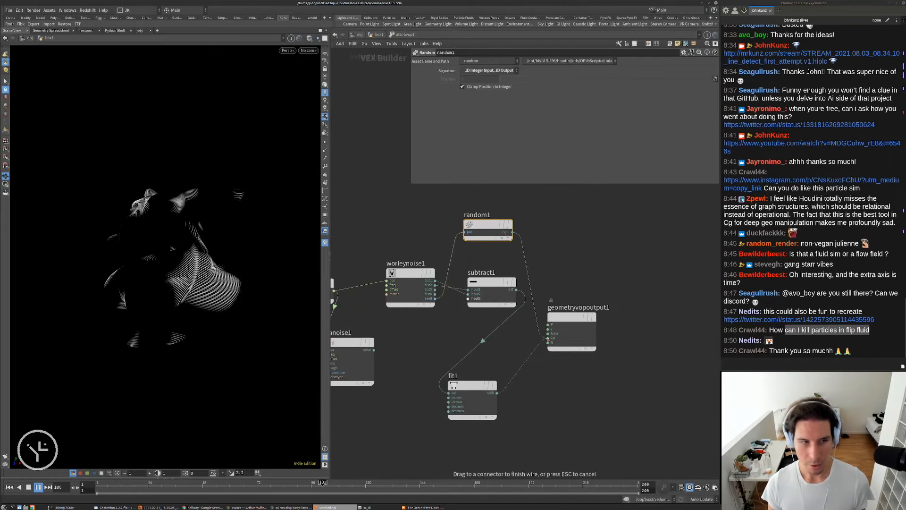
{"action": "left_click_drag", "start_coordinate": [546, 337], "coordinate": [548, 338]}
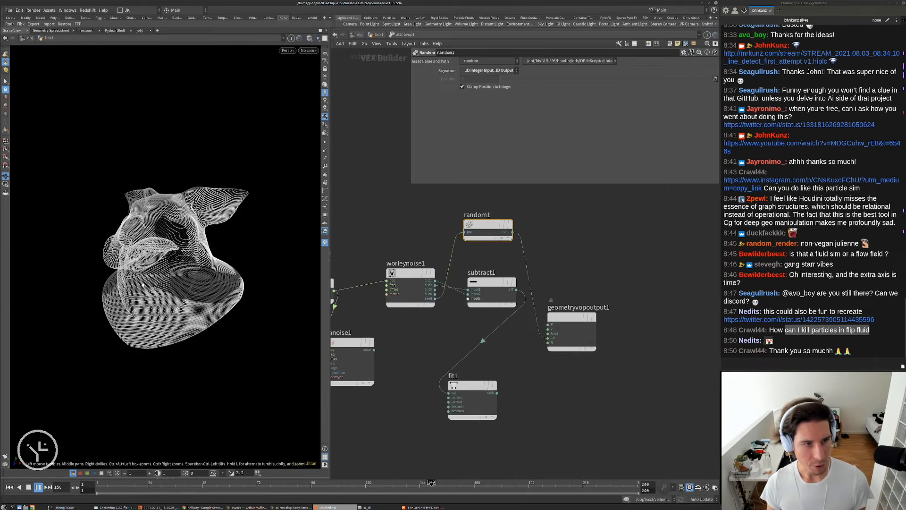
Spread out the VOP nodes by moving geometryvopoutput1 farther from random1 and fit1 farther below subtract1.
{"action": "left_click_drag", "start_coordinate": [173, 233], "coordinate": [248, 233]}
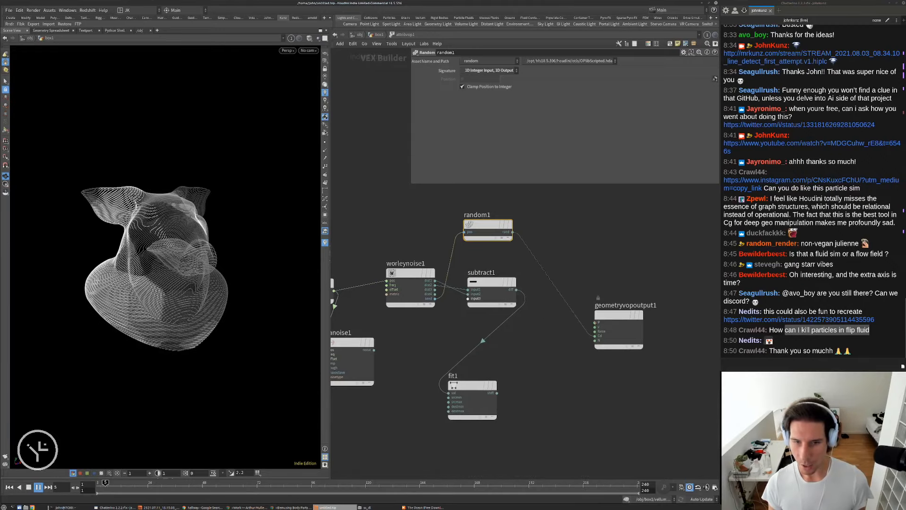
{"action": "scroll", "coordinate": [510, 348], "scroll_direction": "down", "scroll_amount": 3}
{"action": "left_click_drag", "start_coordinate": [499, 362], "coordinate": [529, 409]}
{"action": "scroll", "coordinate": [520, 314], "scroll_direction": "up", "scroll_amount": 2}
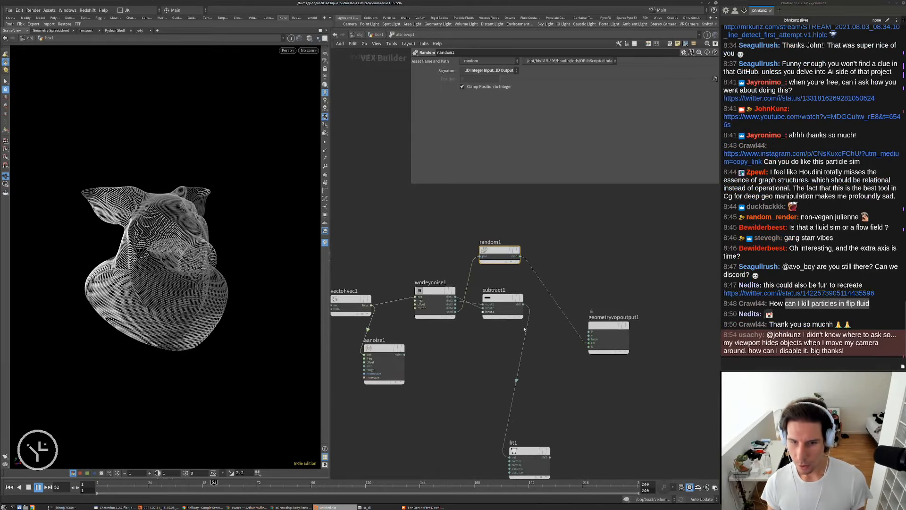
Add a Multiply node combining subtract1's difference with random1's value, feed it into fit1, and connect fit1 to the output's Cd.
{"action": "key", "text": "Tab"}
{"action": "type", "text": "mu"}
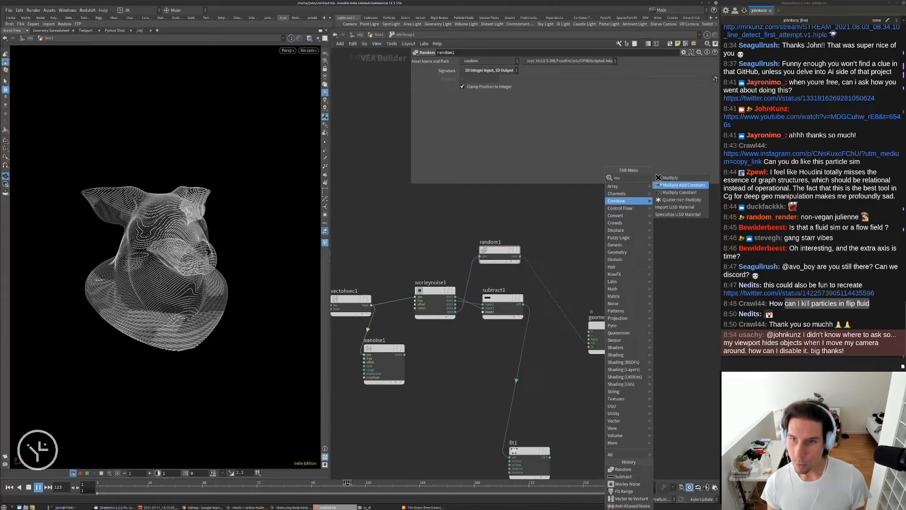
{"action": "left_click", "coordinate": [662, 179]}
{"action": "left_click", "coordinate": [549, 351]}
{"action": "left_click_drag", "start_coordinate": [549, 351], "coordinate": [520, 257]}
{"action": "left_click_drag", "start_coordinate": [528, 452], "coordinate": [570, 389]}
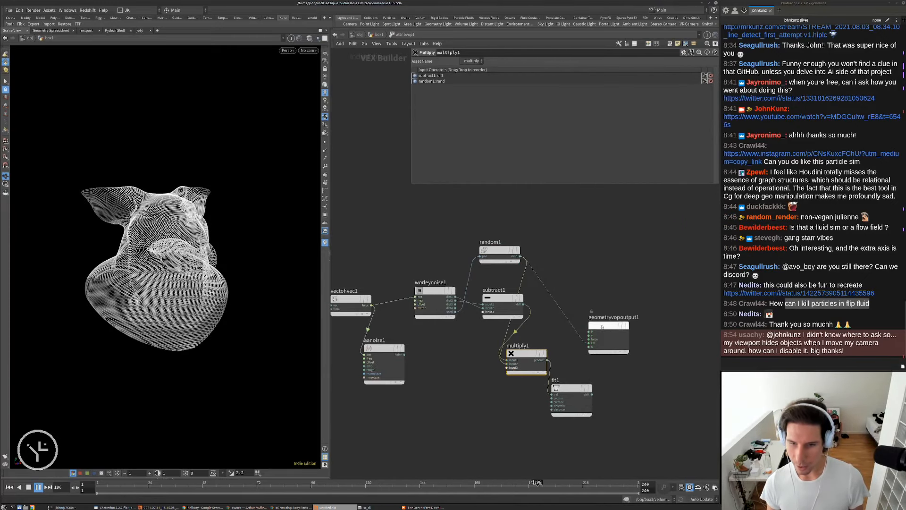
{"action": "left_click_drag", "start_coordinate": [605, 325], "coordinate": [620, 353]}
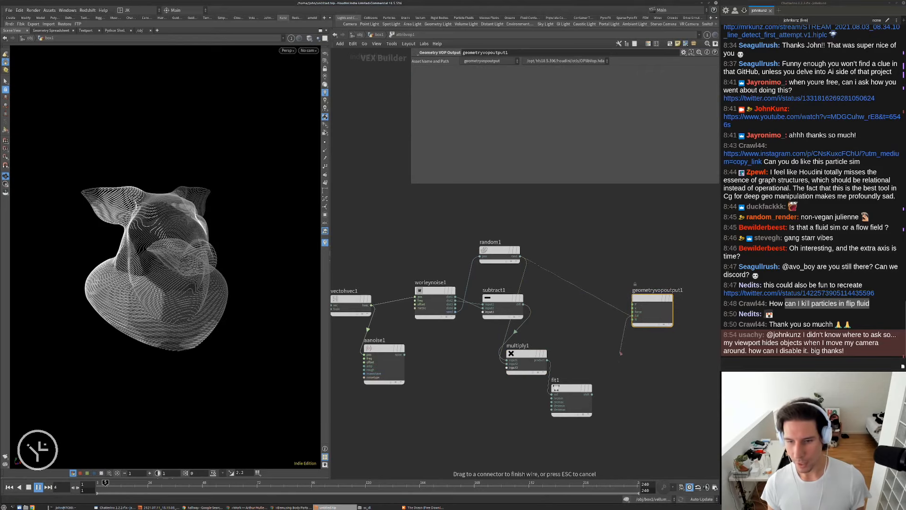
{"action": "left_click_drag", "start_coordinate": [601, 388], "coordinate": [592, 394]}
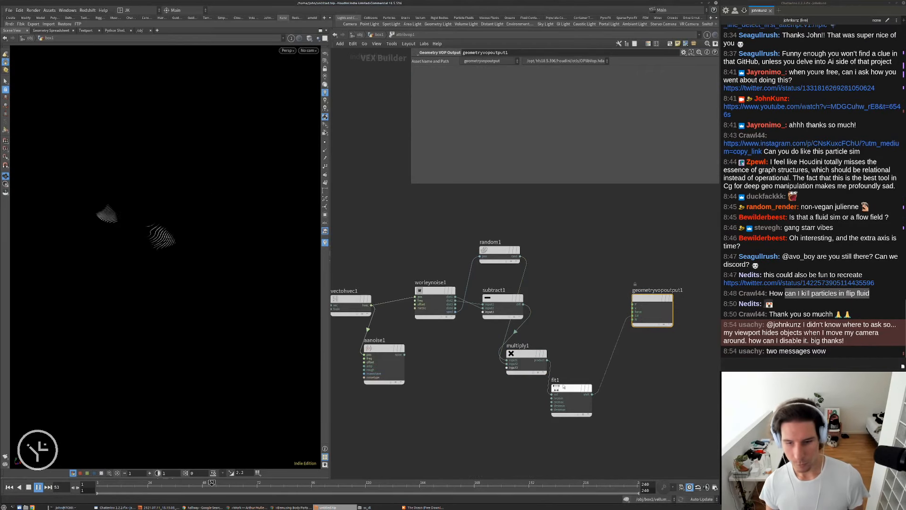
Compare the animated noise with multiply1 bypassed and re-enabled, and move geometryvopoutput1 farther from fit1.
{"action": "left_click", "coordinate": [543, 353]}
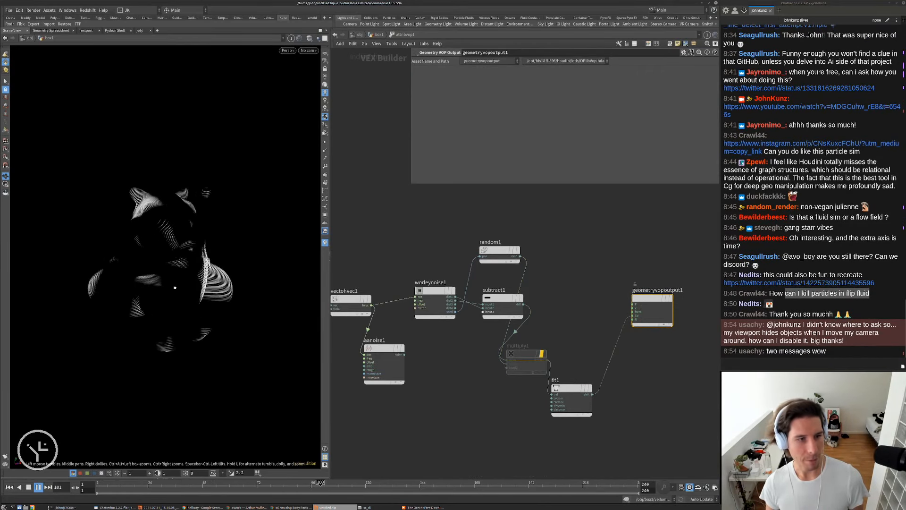
{"action": "left_click", "coordinate": [541, 354]}
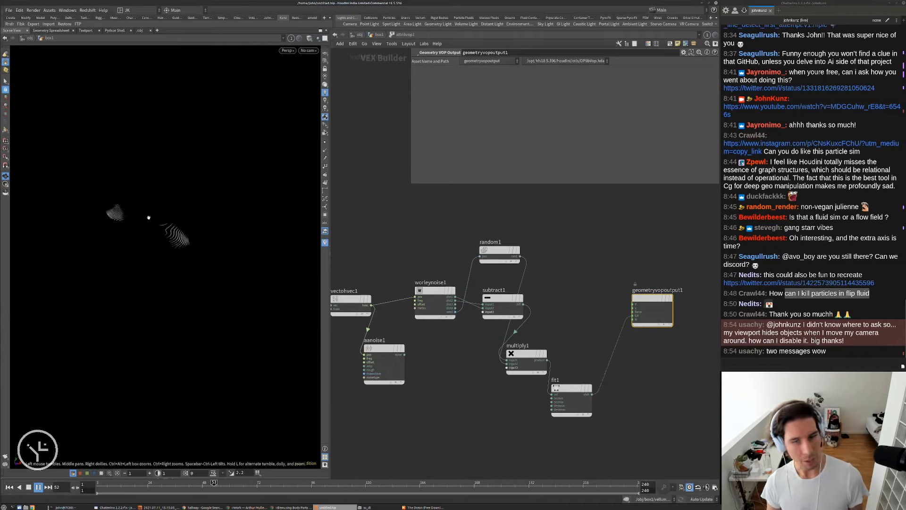
{"action": "middle_click_drag", "start_coordinate": [576, 263], "coordinate": [457, 272]}
{"action": "scroll", "coordinate": [456, 272], "scroll_direction": "down", "scroll_amount": 2}
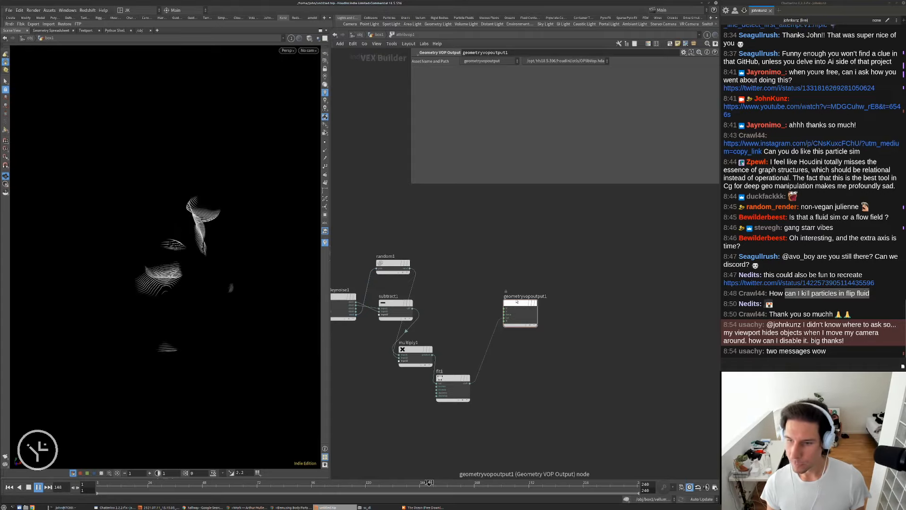
{"action": "middle_click_drag", "start_coordinate": [572, 272], "coordinate": [586, 249]}
{"action": "scroll", "coordinate": [587, 248], "scroll_direction": "down", "scroll_amount": 2}
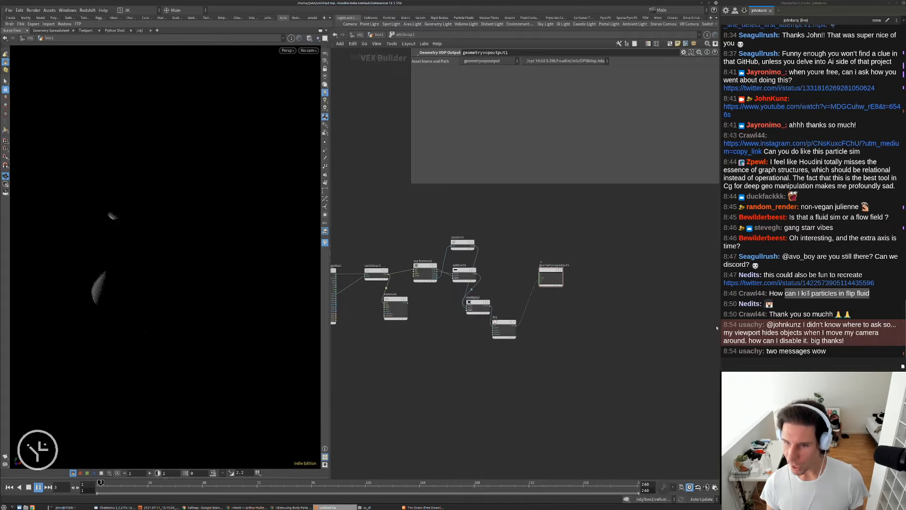
{"action": "left_click_drag", "start_coordinate": [551, 278], "coordinate": [594, 280]}
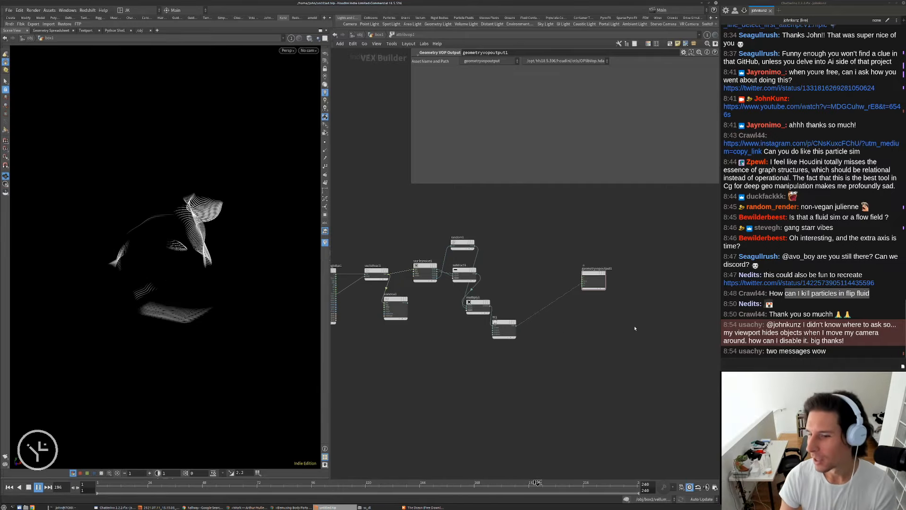
Return to the object level and review the Geometry and Scene settings in the viewport's display options.
{"action": "key", "text": "Up"}
{"action": "left_click", "coordinate": [359, 35]}
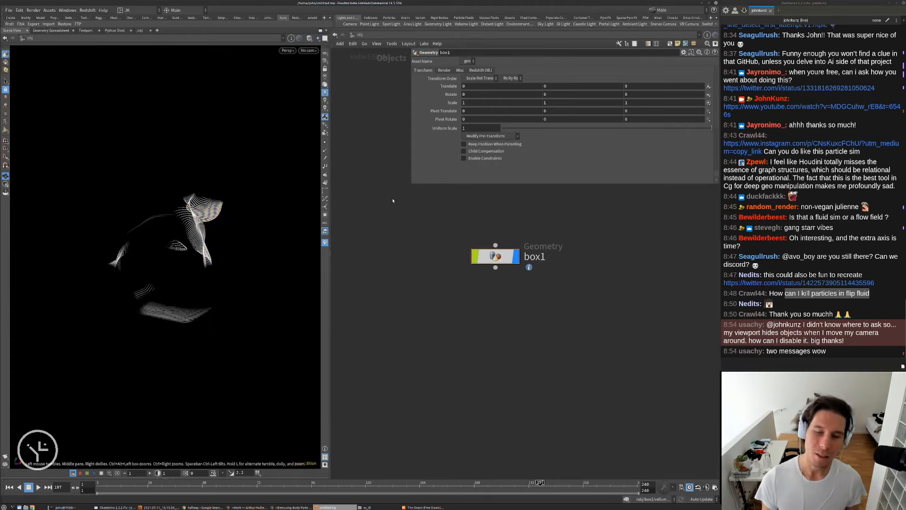
{"action": "key", "text": "d"}
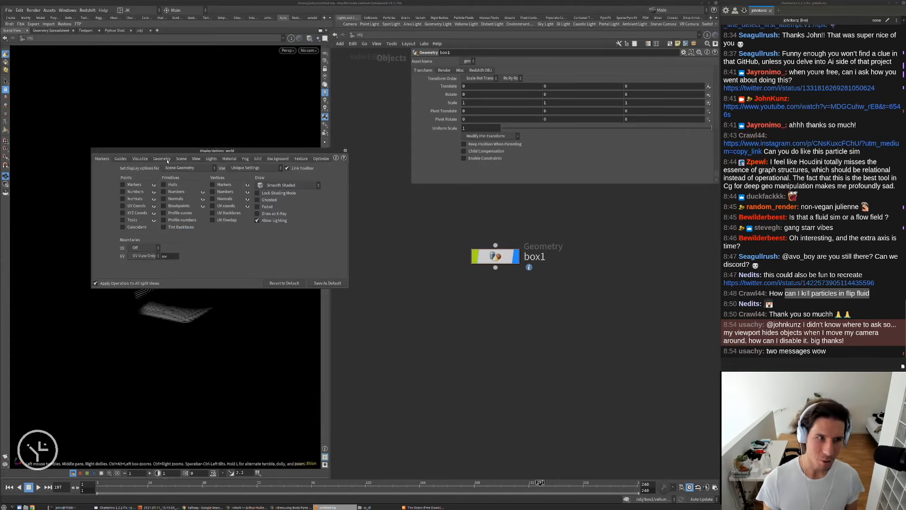
{"action": "left_click", "coordinate": [162, 158]}
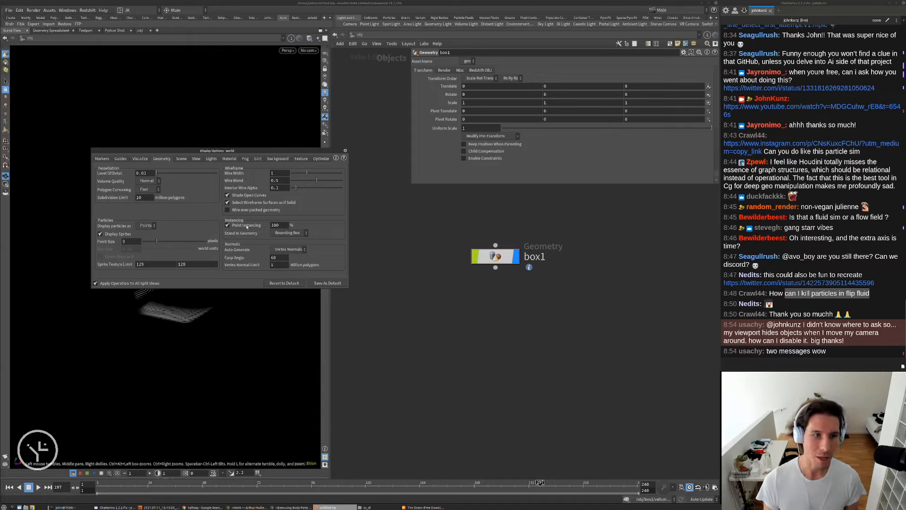
{"action": "left_click", "coordinate": [183, 159]}
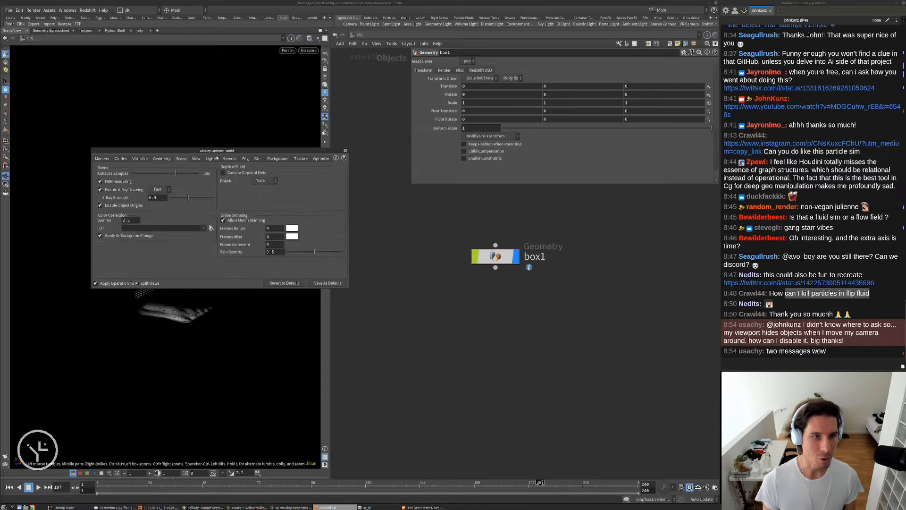
{"action": "left_click", "coordinate": [345, 151]}
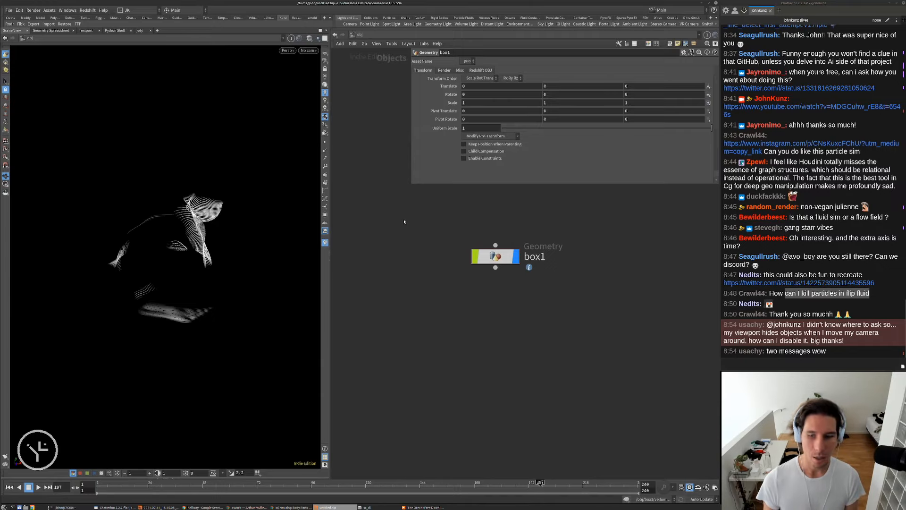
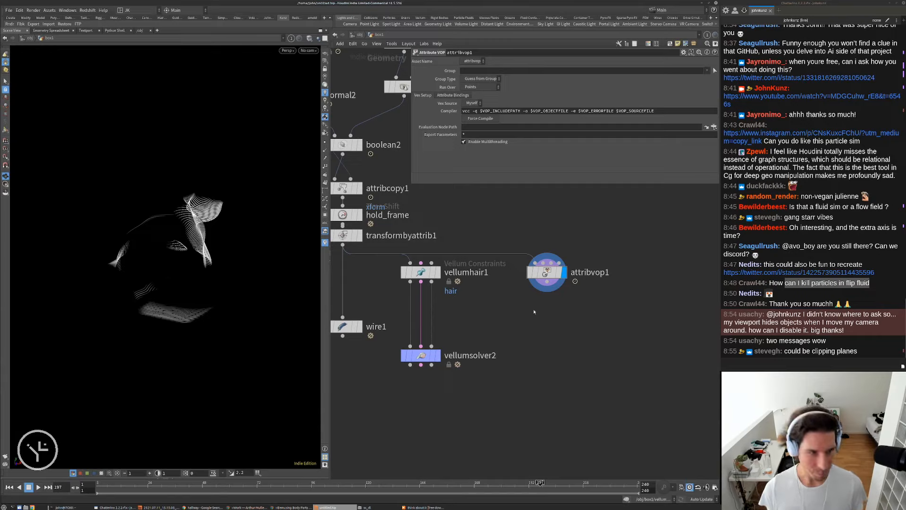
Reopen attribvop1's inner network and line up multiply1 and fit1 between subtract1 and geometryvopoutput1.
{"action": "left_click_drag", "start_coordinate": [216, 263], "coordinate": [227, 247]}
{"action": "scroll", "coordinate": [548, 328], "scroll_direction": "down", "scroll_amount": 3}
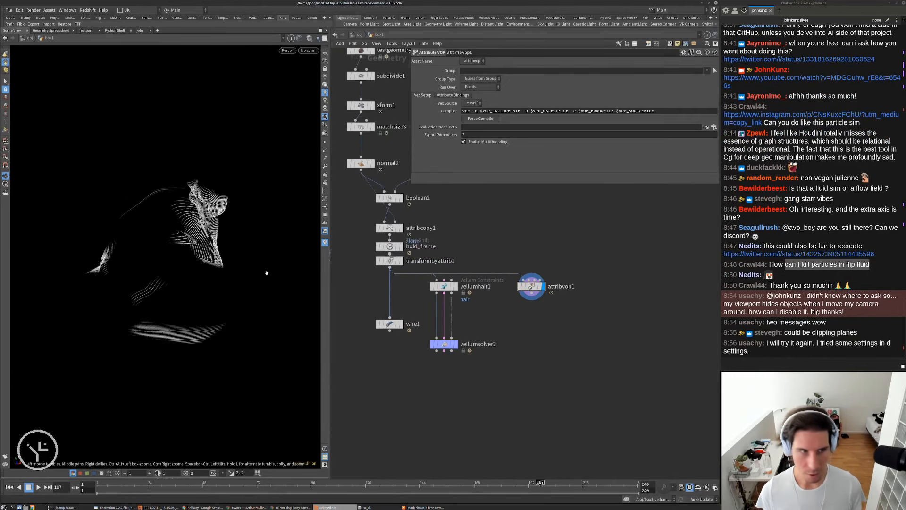
{"action": "left_click_drag", "start_coordinate": [223, 239], "coordinate": [160, 200]}
{"action": "double_click", "coordinate": [533, 289]}
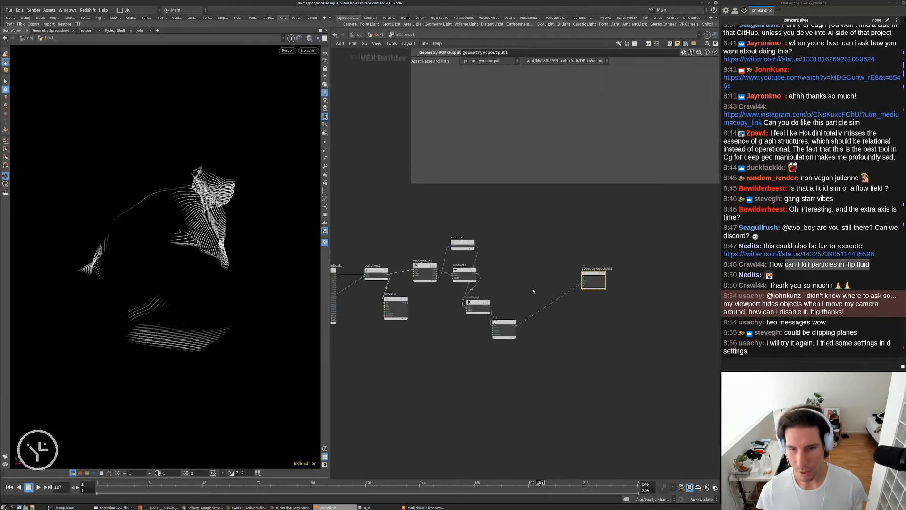
{"action": "left_click_drag", "start_coordinate": [590, 278], "coordinate": [614, 294]}
{"action": "left_click_drag", "start_coordinate": [503, 326], "coordinate": [535, 301]}
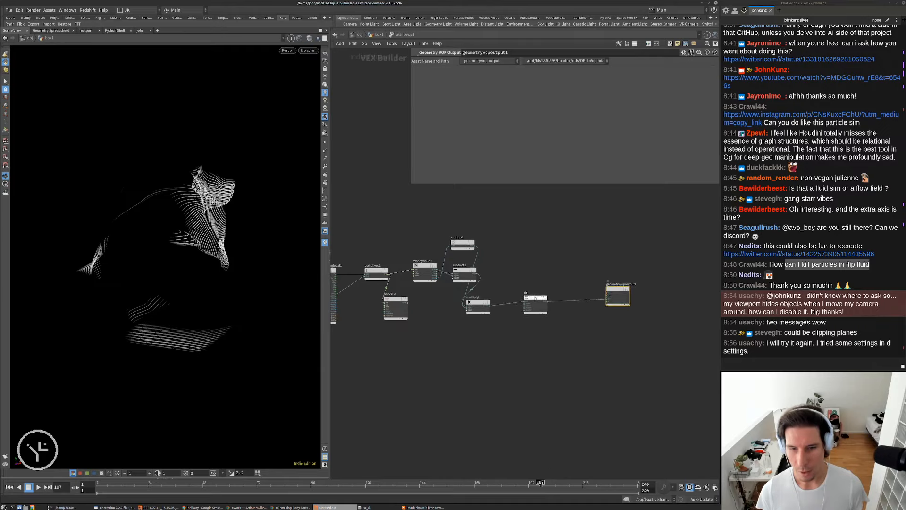
{"action": "left_click_drag", "start_coordinate": [545, 345], "coordinate": [508, 273]}
{"action": "left_click", "coordinate": [541, 262]}
{"action": "left_click_drag", "start_coordinate": [563, 270], "coordinate": [542, 274]}
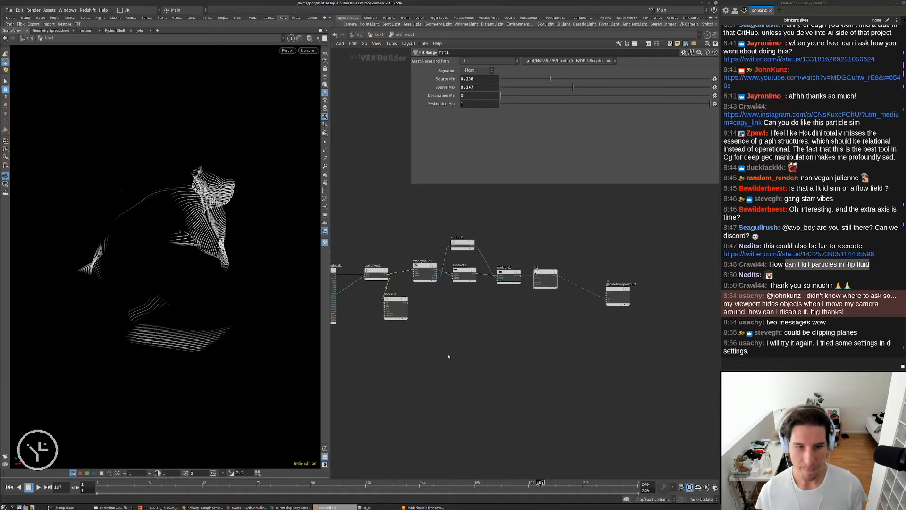
Delete the unused aanoise1 node and add a Curl Noise node below the Worley noise chain.
{"action": "left_click", "coordinate": [395, 308]}
{"action": "key", "text": "Delete"}
{"action": "key", "text": "Tab"}
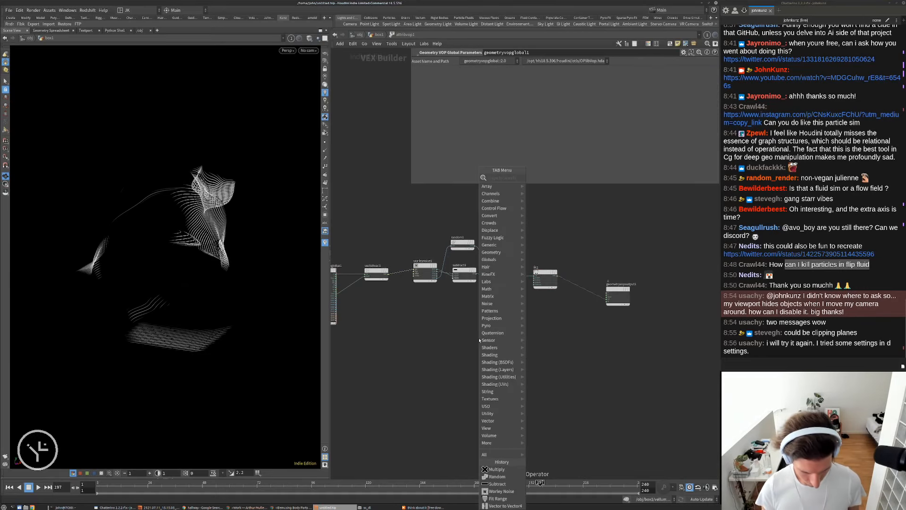
{"action": "type", "text": "cur"}
{"action": "key", "text": "Return"}
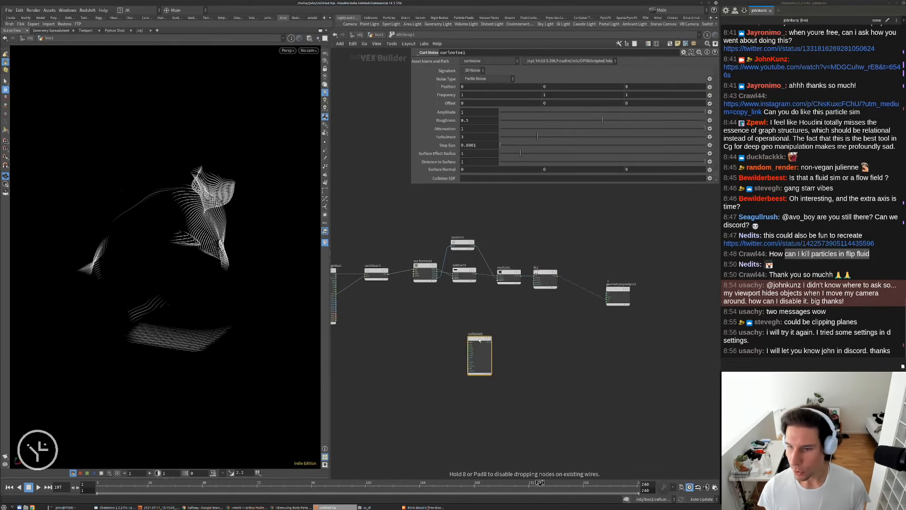
Add a Vector to Vector4 node fed by the global P and connect its output to curlnoise1's position input.
{"action": "left_click", "coordinate": [531, 322]}
{"action": "key", "text": "Tab"}
{"action": "mouse_move", "coordinate": [465, 267]}
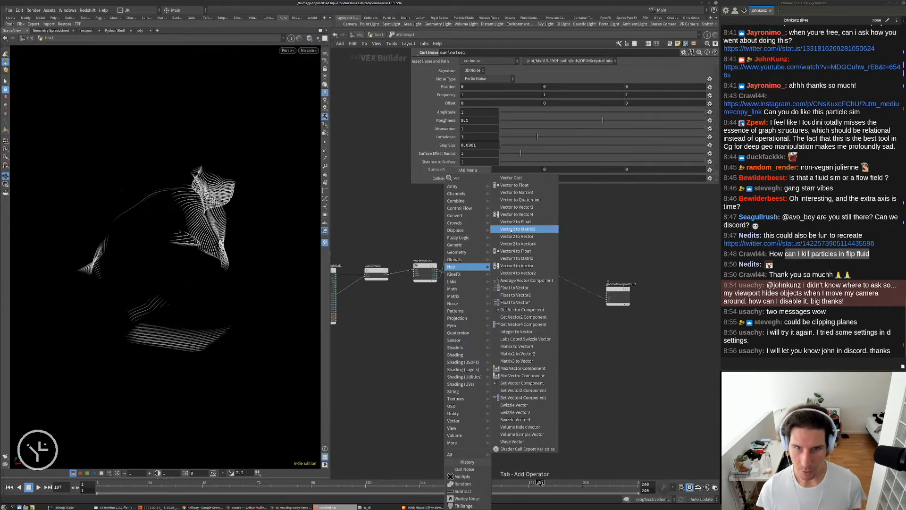
{"action": "left_click", "coordinate": [508, 214]}
{"action": "left_click", "coordinate": [418, 317]}
{"action": "scroll", "coordinate": [416, 319], "scroll_direction": "up", "scroll_amount": 3}
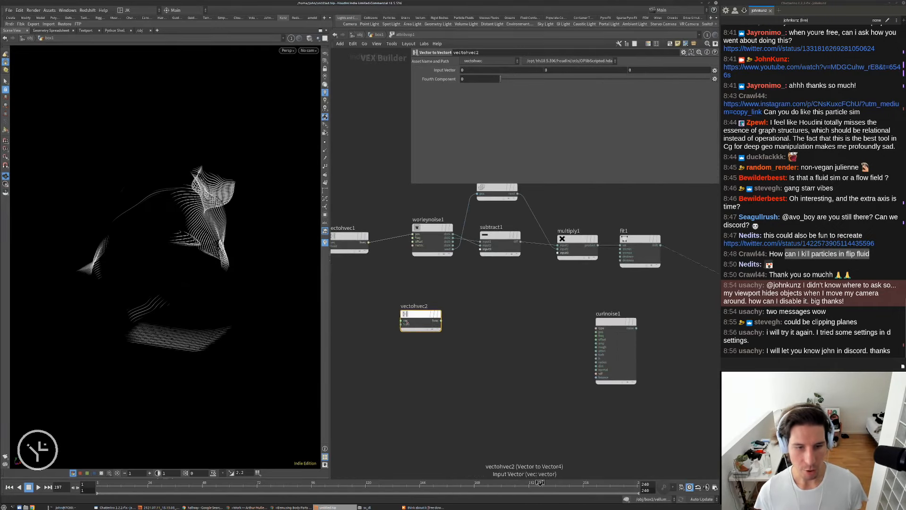
{"action": "left_click", "coordinate": [399, 323]}
{"action": "middle_click_drag", "start_coordinate": [377, 309], "coordinate": [379, 278]}
{"action": "left_click", "coordinate": [377, 245]}
{"action": "left_click", "coordinate": [426, 320]}
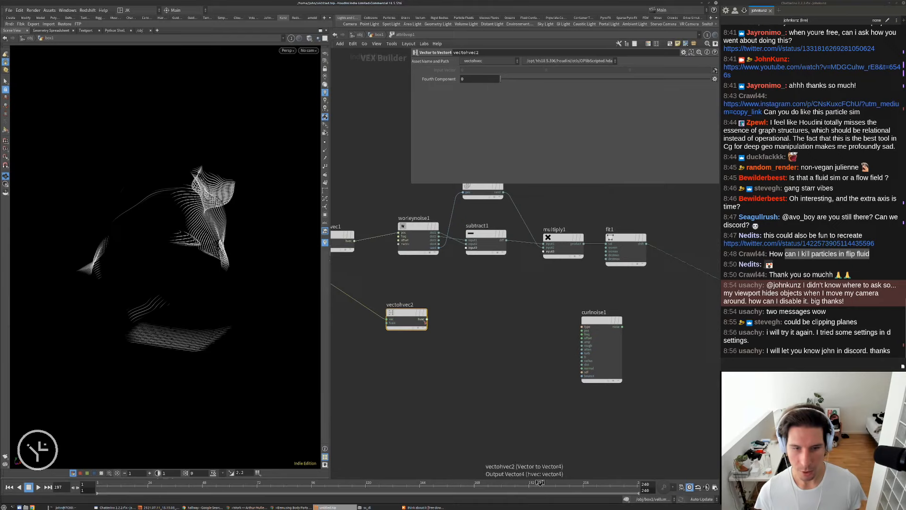
{"action": "left_click", "coordinate": [582, 329]}
{"action": "middle_click_drag", "start_coordinate": [551, 308], "coordinate": [471, 311]}
Place an Add node beyond curlnoise1 and a Multiply node between curlnoise1 and the Add node.
{"action": "key", "text": "Tab"}
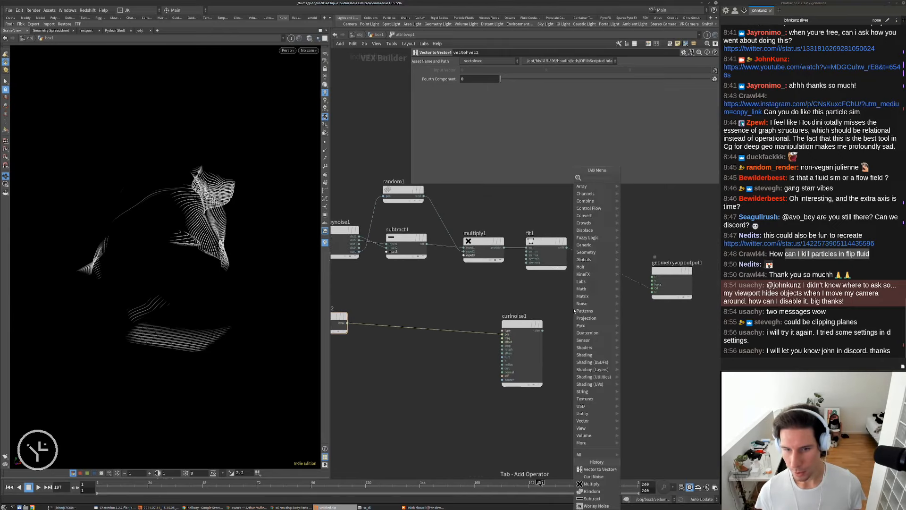
{"action": "type", "text": "ad"}
{"action": "left_click", "coordinate": [634, 177]}
{"action": "left_click", "coordinate": [605, 351]}
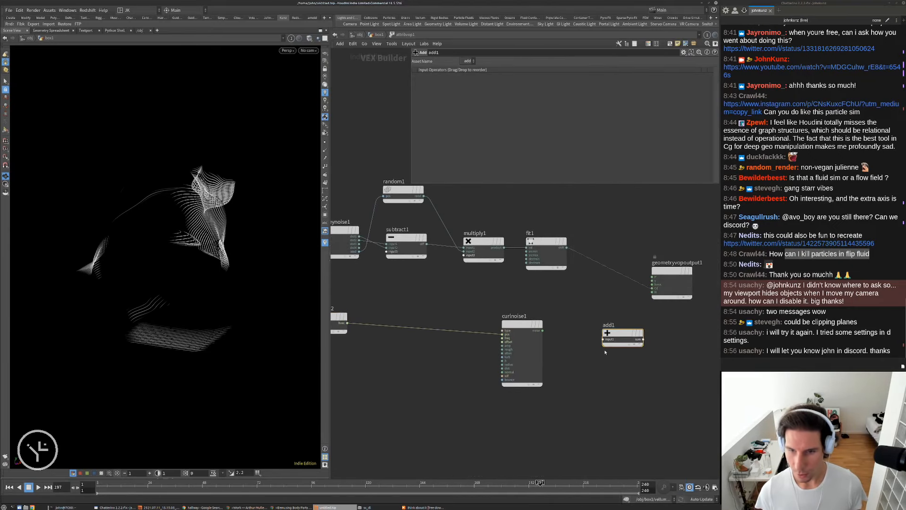
{"action": "key", "text": "Tab"}
{"action": "type", "text": "mu"}
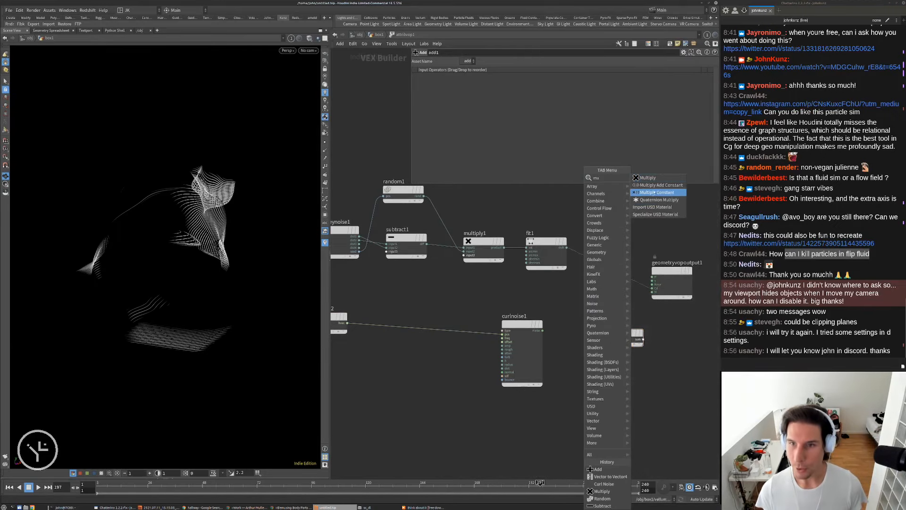
{"action": "left_click", "coordinate": [633, 178]}
{"action": "left_click", "coordinate": [587, 303]}
Wire curlnoise1's noise and the global P into add1, and connect its sum to the output's P.
{"action": "left_click_drag", "start_coordinate": [543, 330], "coordinate": [603, 338]}
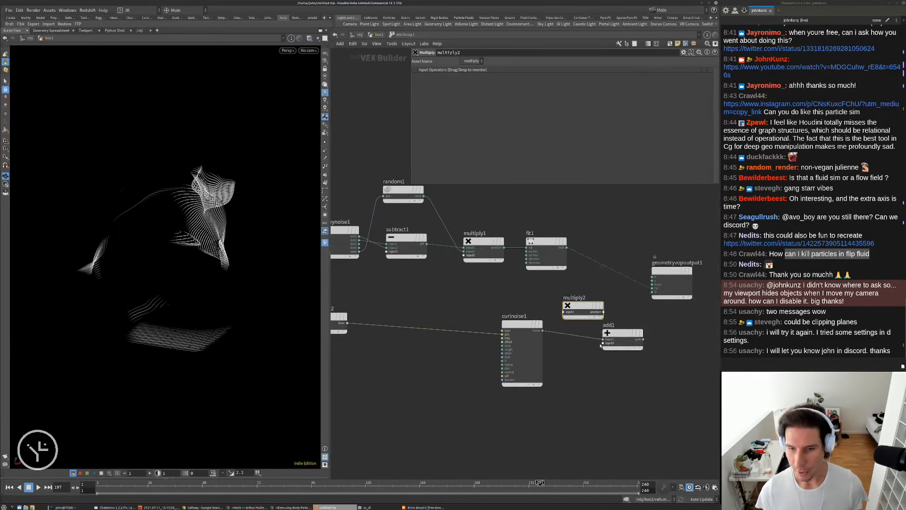
{"action": "left_click", "coordinate": [608, 343]}
{"action": "scroll", "coordinate": [523, 353], "scroll_direction": "down", "scroll_amount": 4}
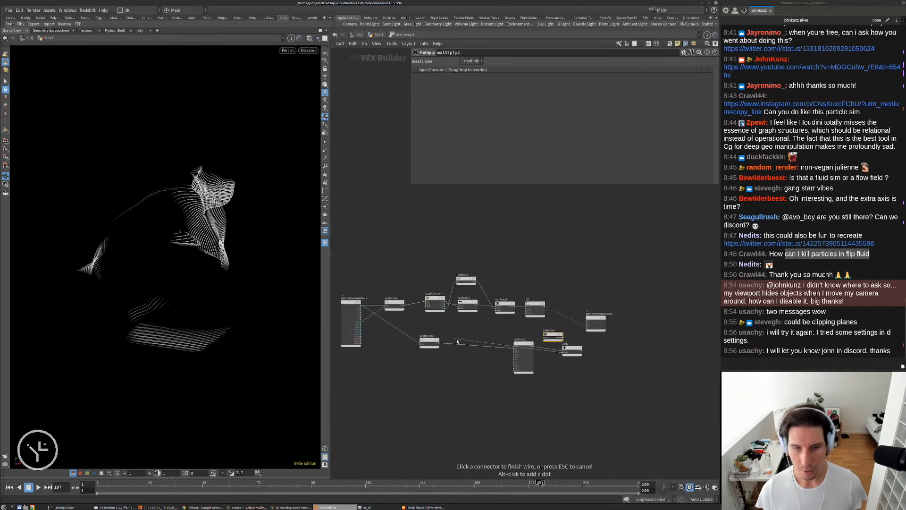
{"action": "left_click", "coordinate": [365, 307]}
{"action": "scroll", "coordinate": [578, 376], "scroll_direction": "up", "scroll_amount": 4}
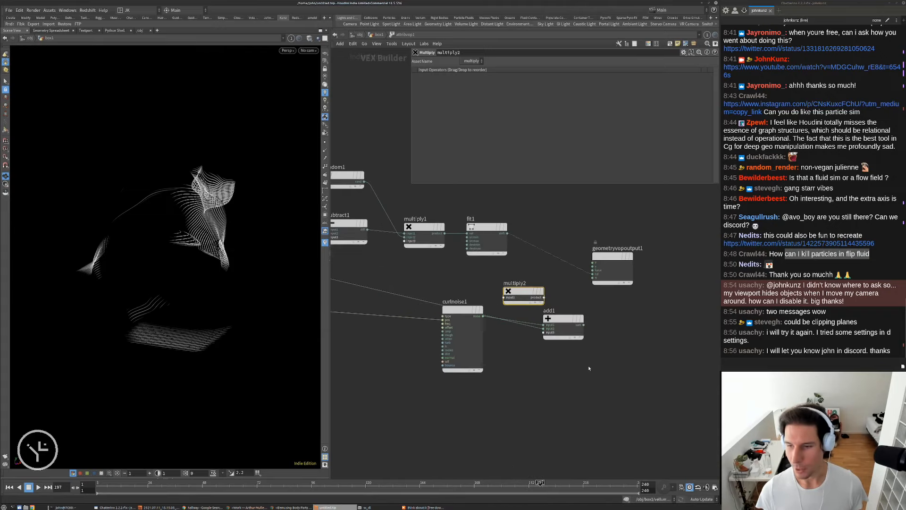
{"action": "left_click", "coordinate": [584, 324]}
{"action": "left_click", "coordinate": [592, 270]}
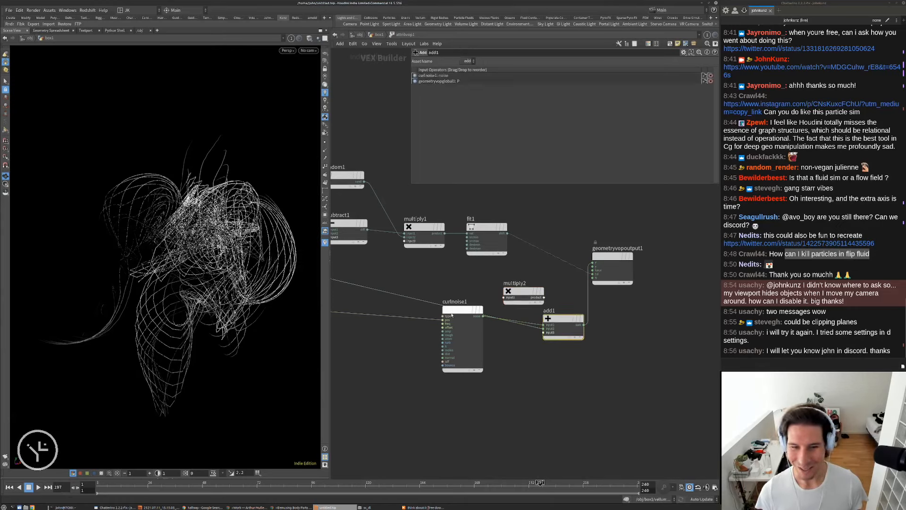
Set curlnoise1 to Analytic Simplex Noise with its first three frequency components at 4 and amplitude at 0.205.
{"action": "left_click_drag", "start_coordinate": [462, 310], "coordinate": [446, 333]}
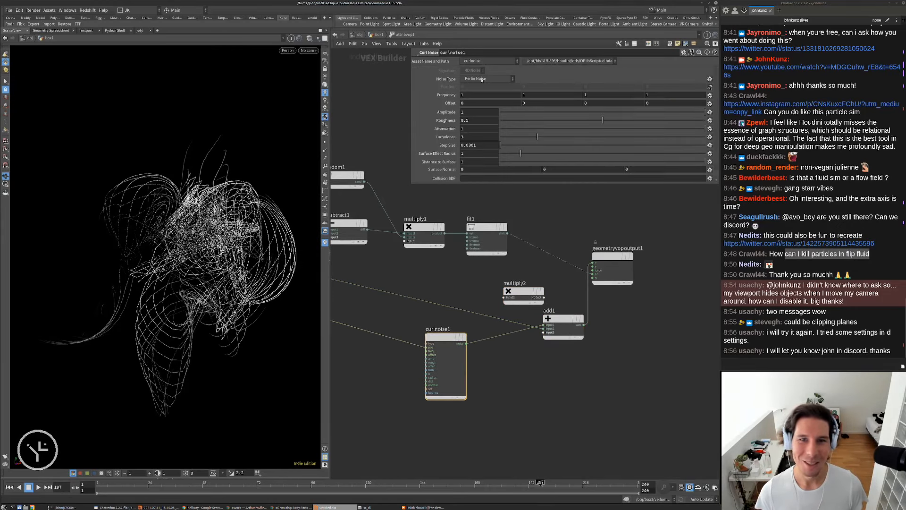
{"action": "left_click", "coordinate": [482, 79]}
{"action": "left_click", "coordinate": [481, 125]}
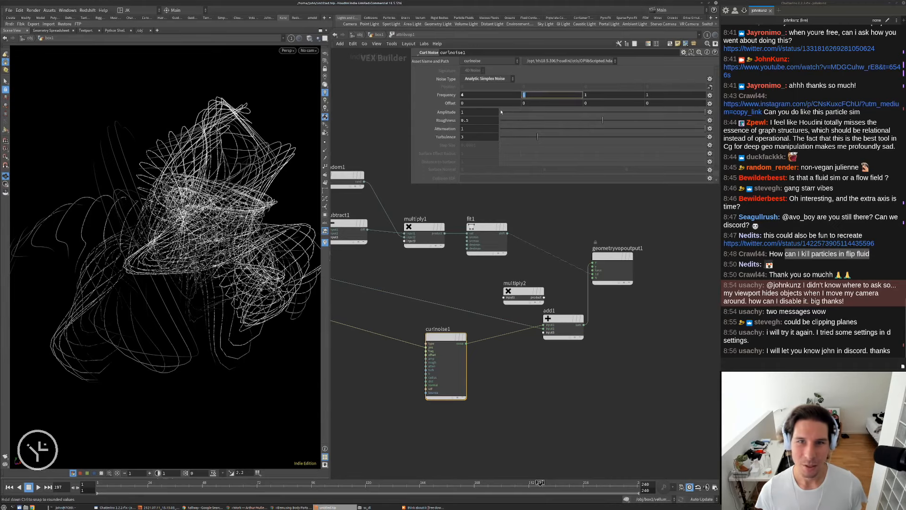
{"action": "type", "text": "4"}
{"action": "key", "text": "Tab"}
{"action": "type", "text": "4"}
{"action": "key", "text": "Return"}
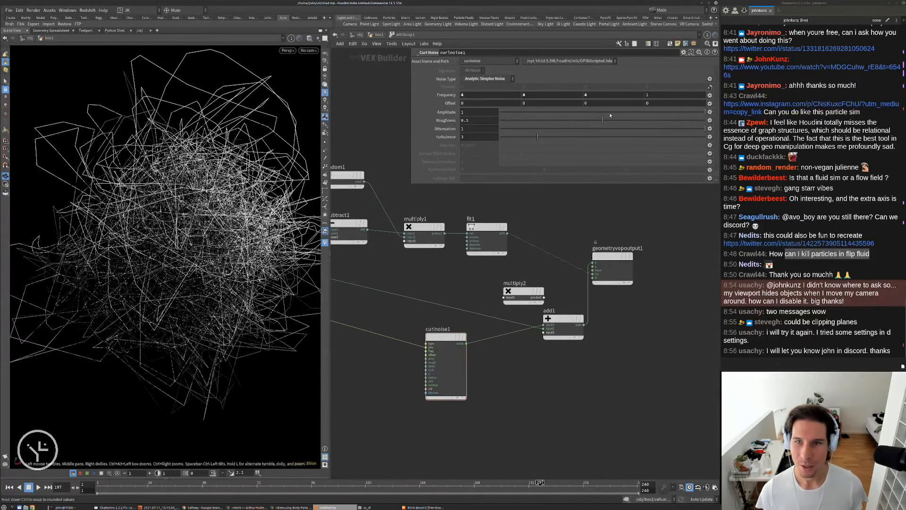
{"action": "left_click_drag", "start_coordinate": [610, 115], "coordinate": [624, 113]}
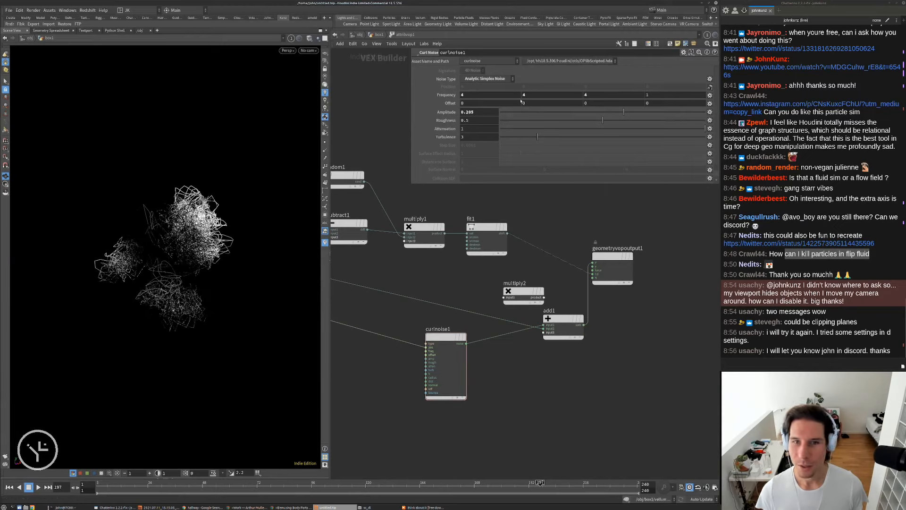
Set curlnoise1's first three frequency components to 2 and its roughness to 0.338.
{"action": "key", "text": "BackSpace"}
{"action": "type", "text": "2"}
{"action": "key", "text": "Tab"}
{"action": "type", "text": "2"}
{"action": "key", "text": "Tab"}
{"action": "type", "text": "2"}
{"action": "key", "text": "Return"}
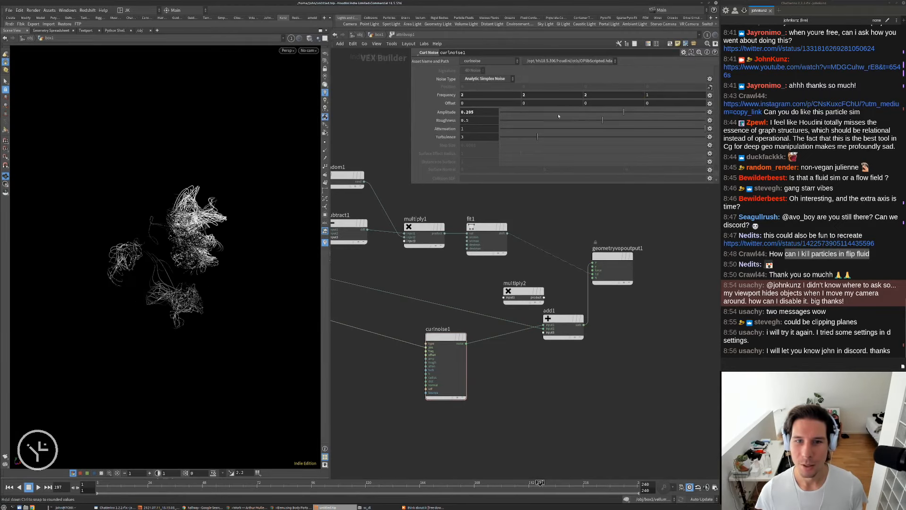
{"action": "left_click", "coordinate": [571, 124]}
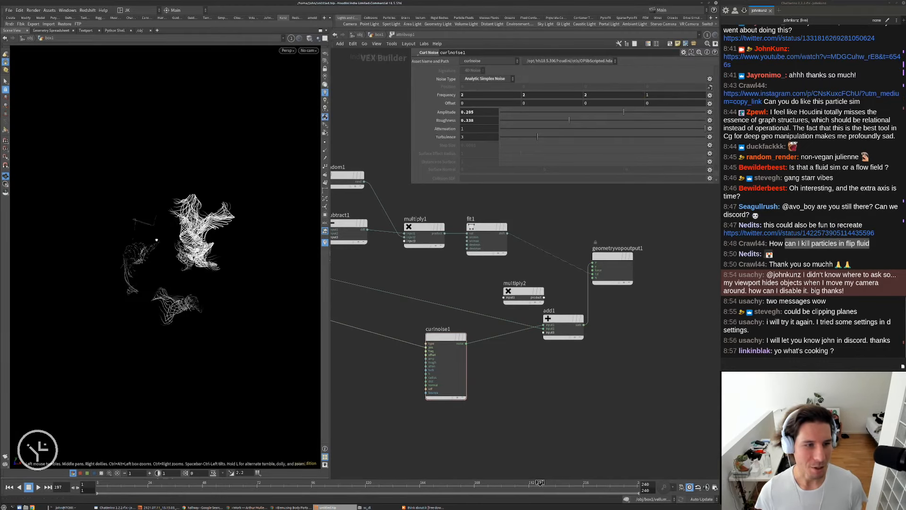
Show points in the viewport and route curlnoise1 through multiply2 into add1, with fit1's output as the other factor.
{"action": "left_click", "coordinate": [324, 142]}
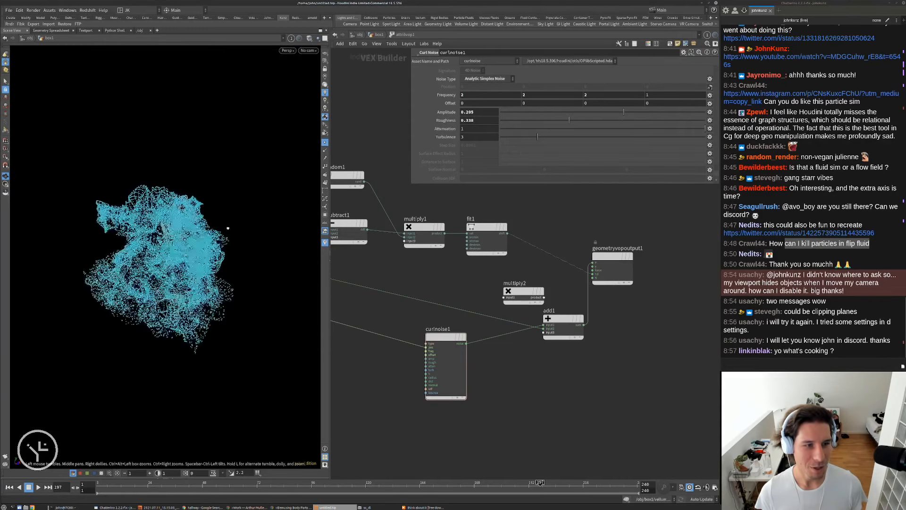
{"action": "left_click_drag", "start_coordinate": [503, 334], "coordinate": [523, 394]}
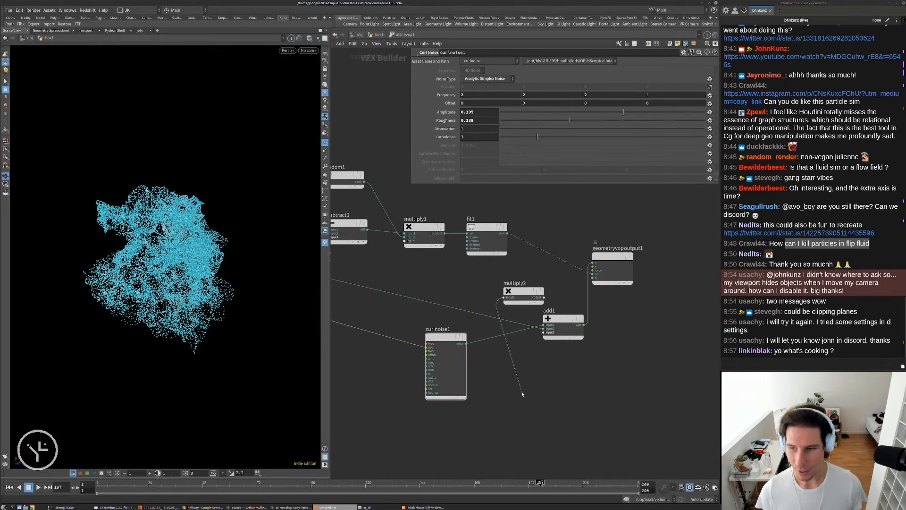
{"action": "left_click_drag", "start_coordinate": [528, 294], "coordinate": [508, 233]}
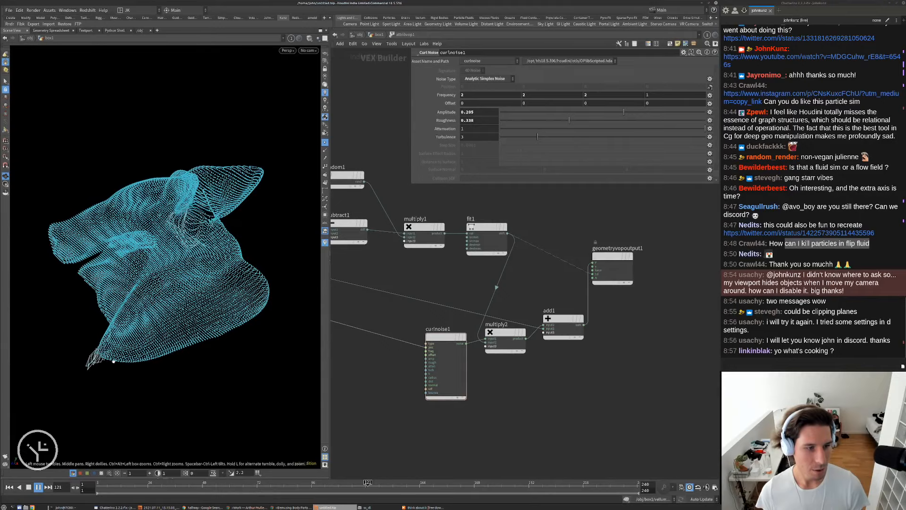
{"action": "left_click_drag", "start_coordinate": [202, 343], "coordinate": [239, 339]}
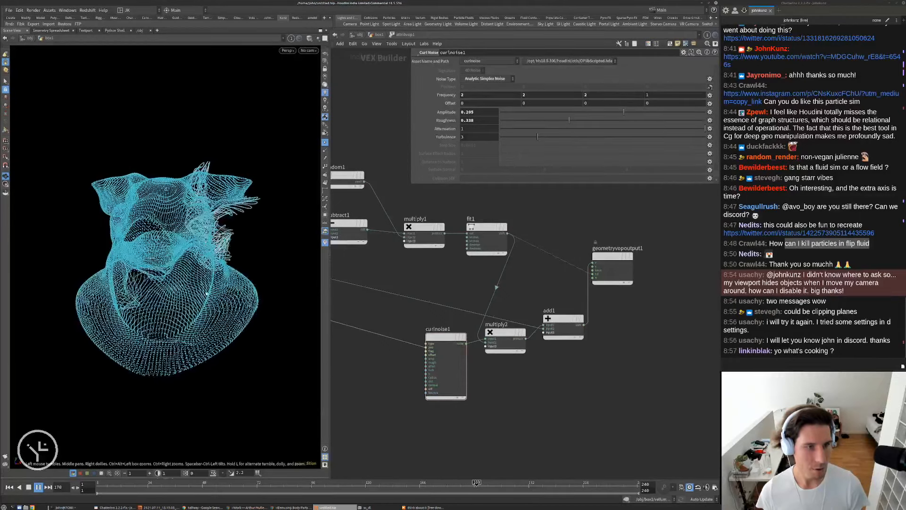
{"action": "key", "text": "Up"}
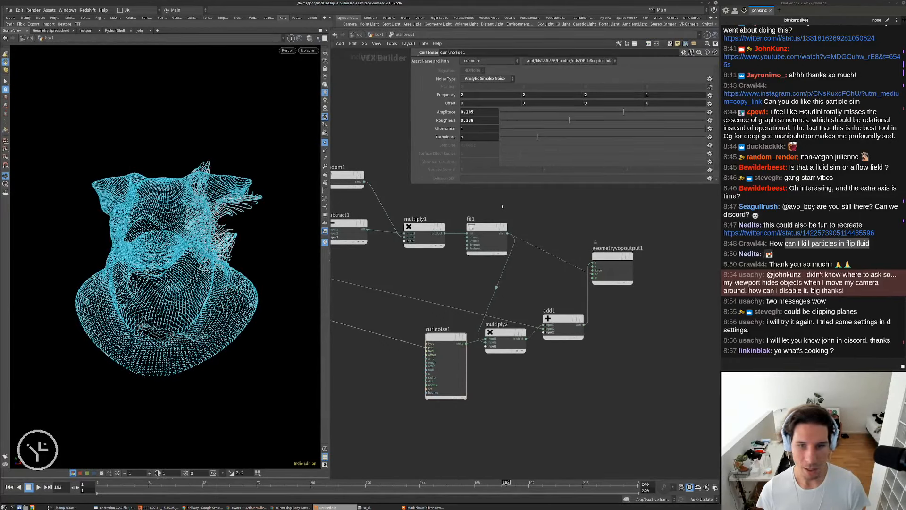
Set fit1's source minimum to 0.206 and source maximum to 0.43, previewing the animated displacement.
{"action": "left_click", "coordinate": [486, 236]}
{"action": "left_click_drag", "start_coordinate": [561, 90], "coordinate": [519, 78]}
{"action": "key", "text": "Up"}
{"action": "left_click", "coordinate": [591, 87]}
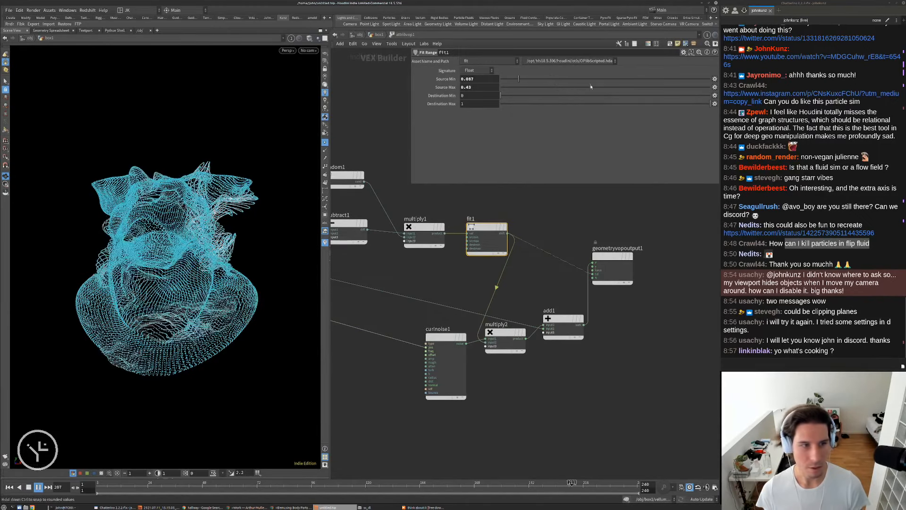
{"action": "left_click", "coordinate": [543, 79]}
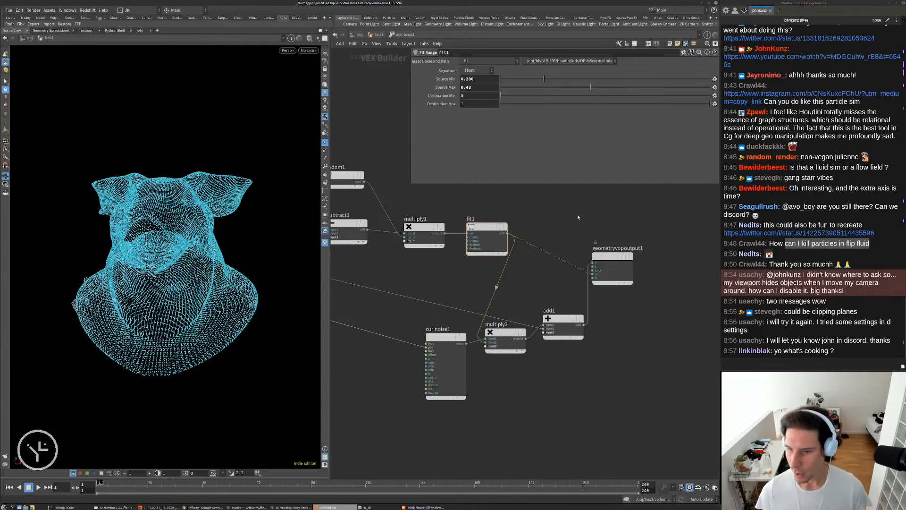
Return to the box1 geometry network, display vellumsolver2 and play its hair simulation.
{"action": "left_click", "coordinate": [376, 36]}
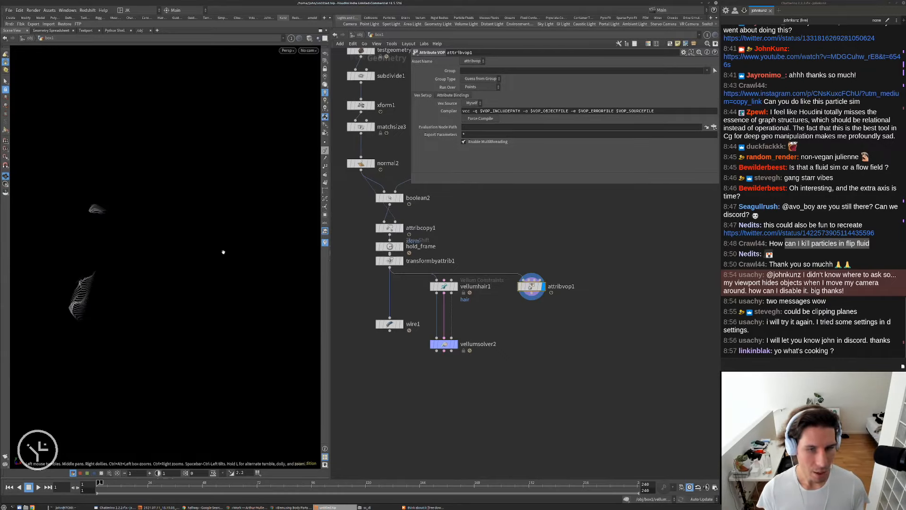
{"action": "left_click", "coordinate": [454, 344]}
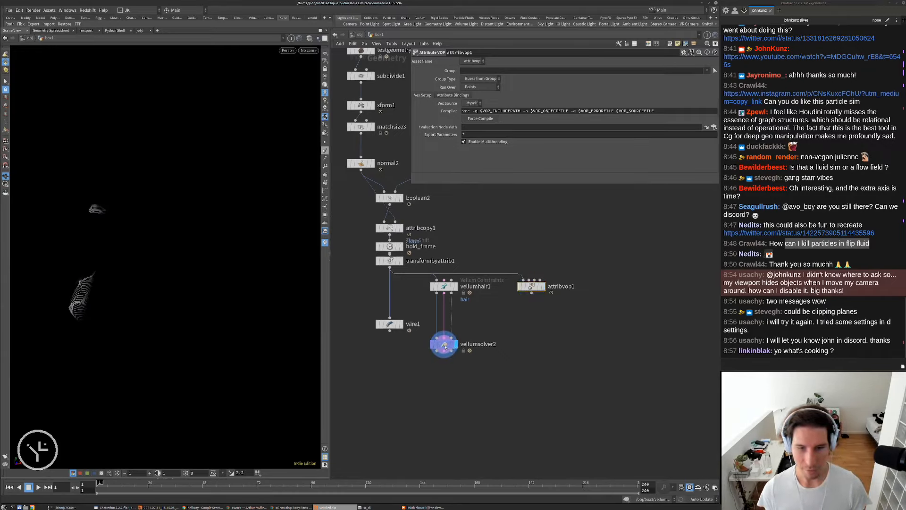
{"action": "left_click", "coordinate": [444, 346]}
{"action": "key", "text": "Up"}
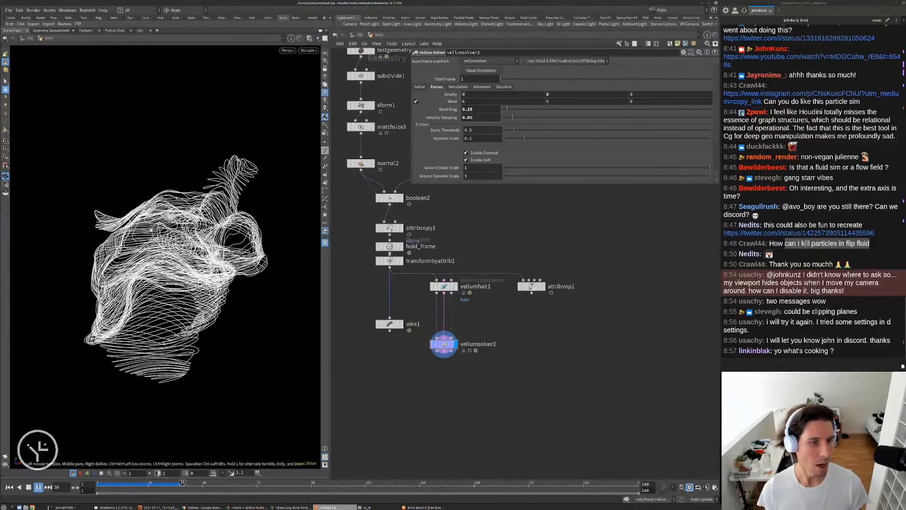
Rewind to the first frame, display vellumsolver1 and play the cloth strip simulation, viewing it from another angle.
{"action": "key", "text": "ctrl+Up"}
{"action": "scroll", "coordinate": [557, 359], "scroll_direction": "down", "scroll_amount": 5}
{"action": "middle_click_drag", "start_coordinate": [367, 333], "coordinate": [390, 331]}
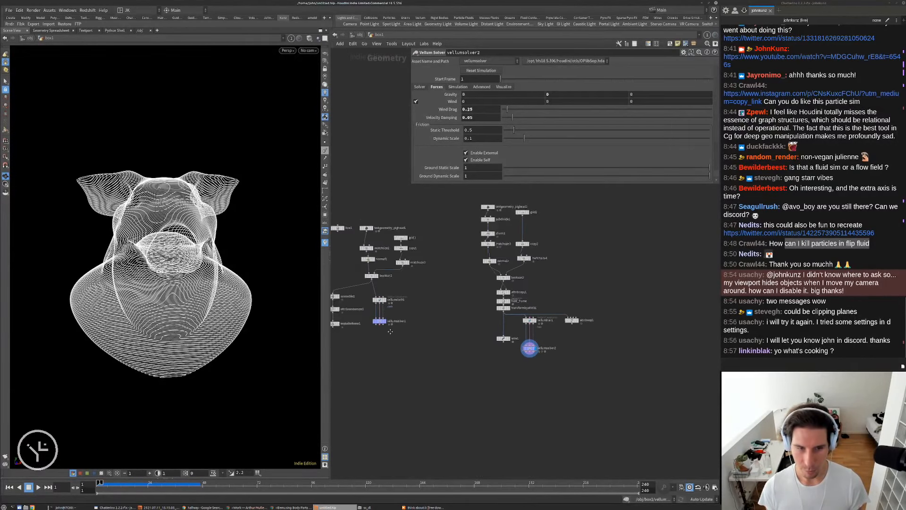
{"action": "scroll", "coordinate": [390, 331], "scroll_direction": "up", "scroll_amount": 5}
{"action": "left_click", "coordinate": [399, 308]}
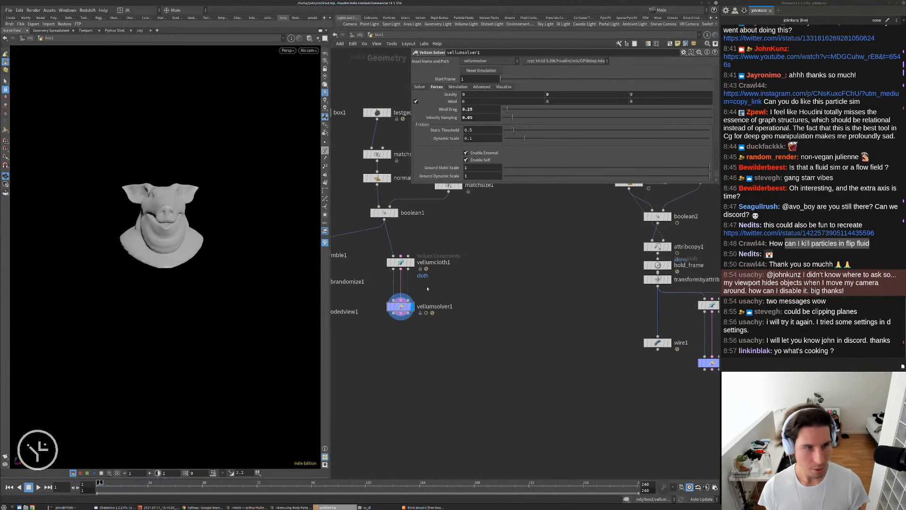
{"action": "key", "text": "Up"}
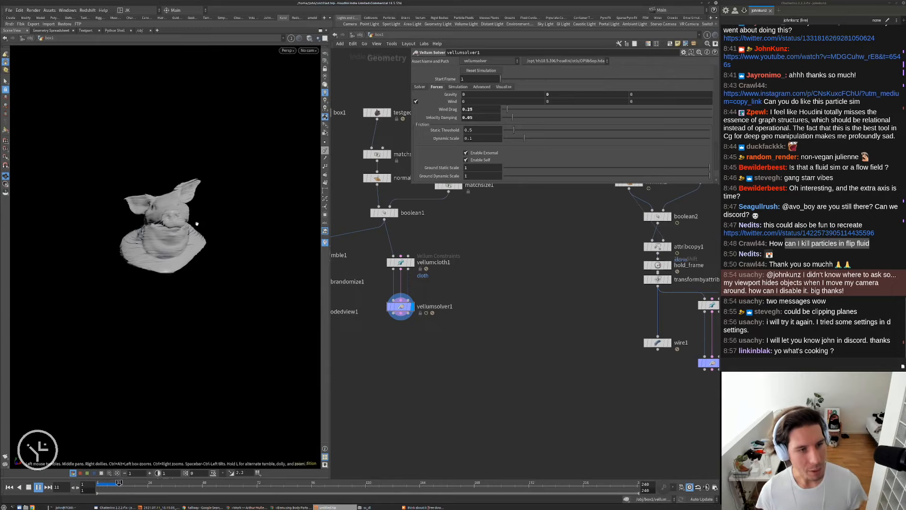
{"action": "right_click_drag", "start_coordinate": [142, 236], "coordinate": [191, 201]}
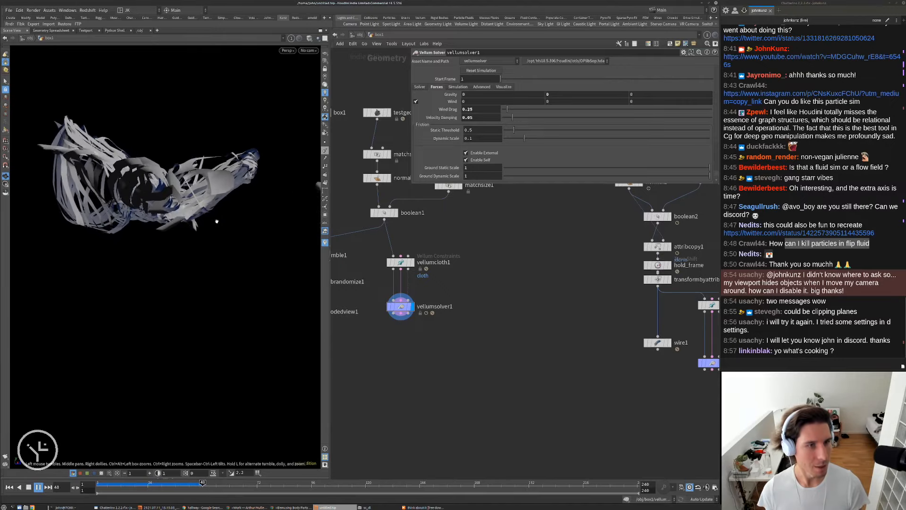
Display vellumsolver2, play back its hair simulation, and rewind to the start frame.
{"action": "left_click_drag", "start_coordinate": [216, 221], "coordinate": [195, 222]}
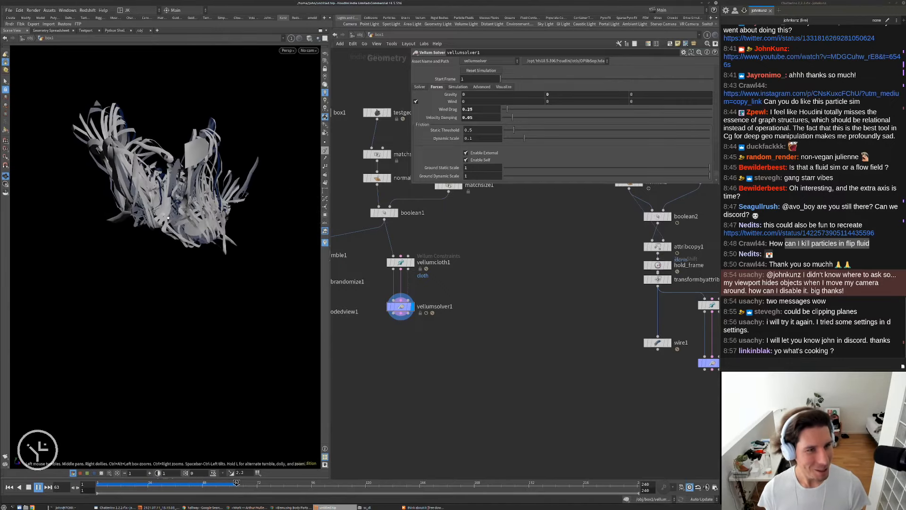
{"action": "key", "text": "ctrl+Up"}
{"action": "scroll", "coordinate": [401, 317], "scroll_direction": "down", "scroll_amount": 3}
{"action": "scroll", "coordinate": [558, 344], "scroll_direction": "up", "scroll_amount": 3}
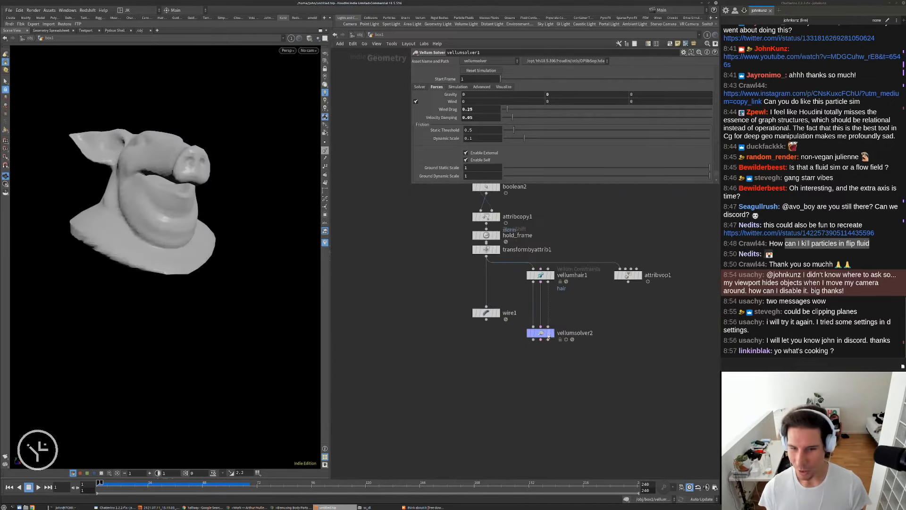
{"action": "left_click", "coordinate": [552, 333]}
{"action": "key", "text": "Up"}
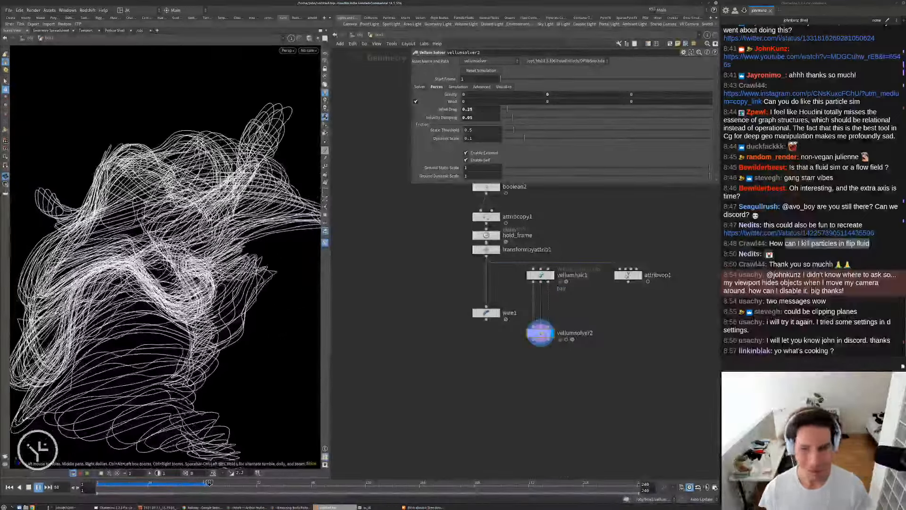
{"action": "key", "text": "ctrl+Up"}
Display attribvop1 and add a Null node connected to its output.
{"action": "middle_click_drag", "start_coordinate": [626, 286], "coordinate": [601, 288]}
{"action": "scroll", "coordinate": [604, 281], "scroll_direction": "up", "scroll_amount": 2}
{"action": "left_click", "coordinate": [614, 276]}
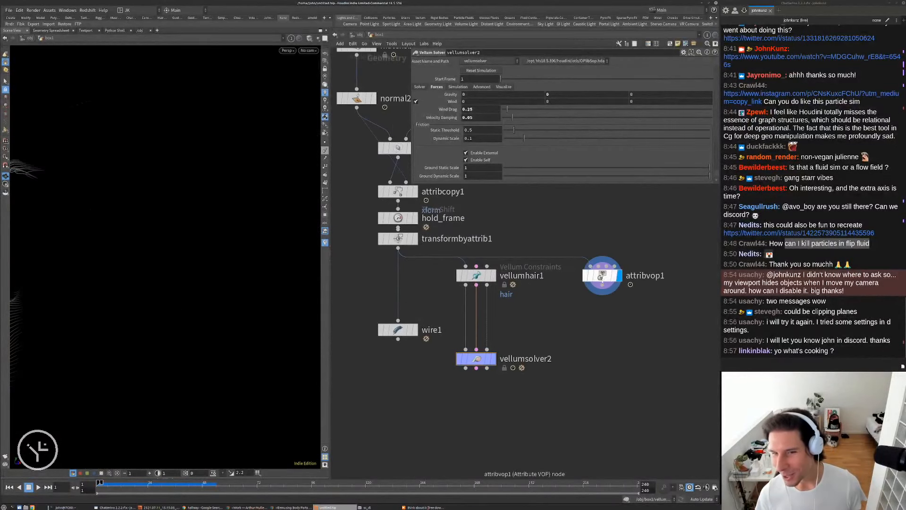
{"action": "key", "text": "Tab"}
{"action": "type", "text": "nu"}
{"action": "key", "text": "Return"}
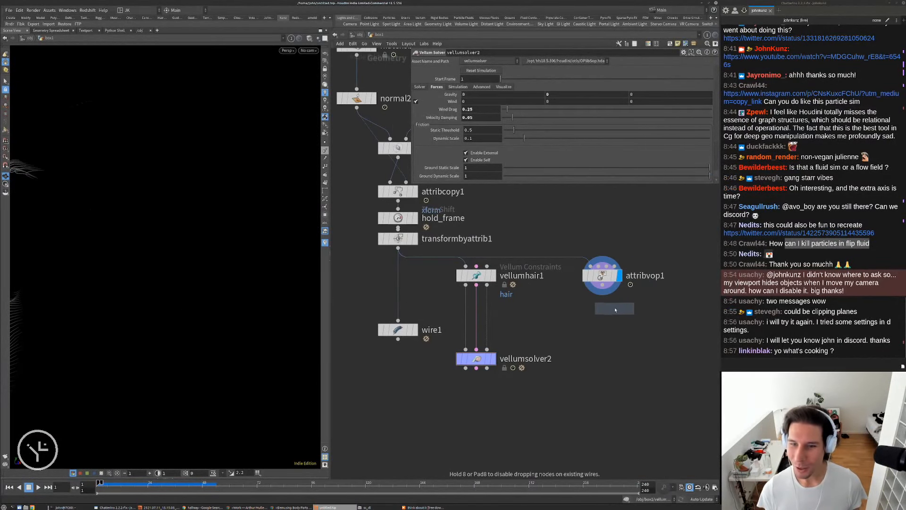
{"action": "left_click", "coordinate": [609, 321]}
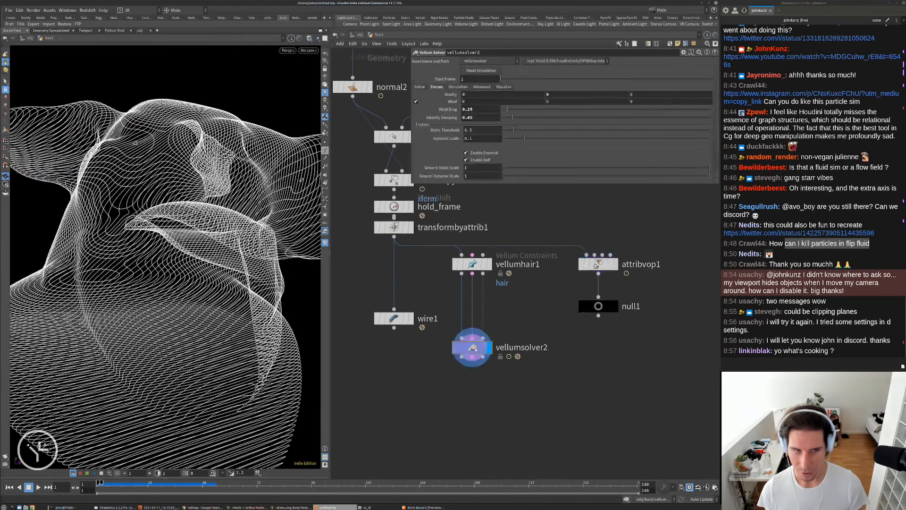
Open the forces network inside vellumsolver2 and bypass popforce1 and popattract1, leaving room above force_output.
{"action": "double_click", "coordinate": [473, 347]}
{"action": "left_click_drag", "start_coordinate": [407, 340], "coordinate": [411, 361]}
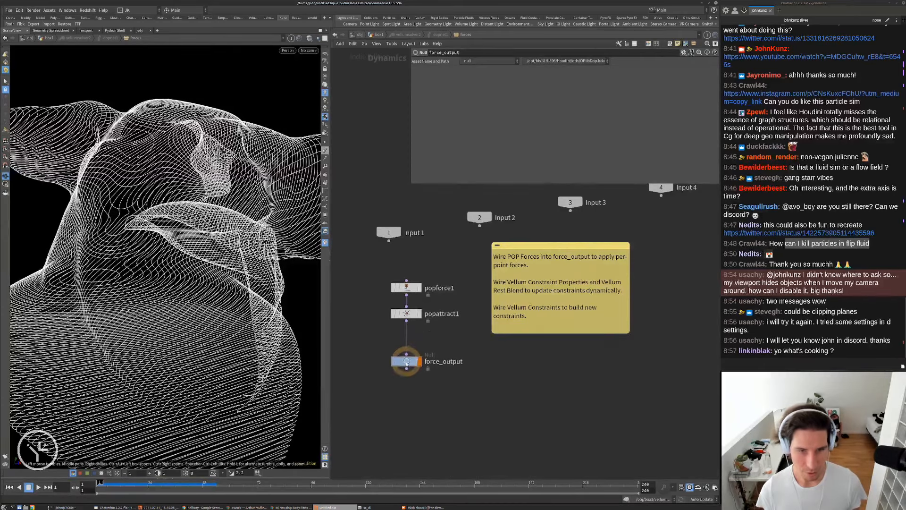
{"action": "left_click", "coordinate": [393, 315]}
{"action": "key", "text": "Tab"}
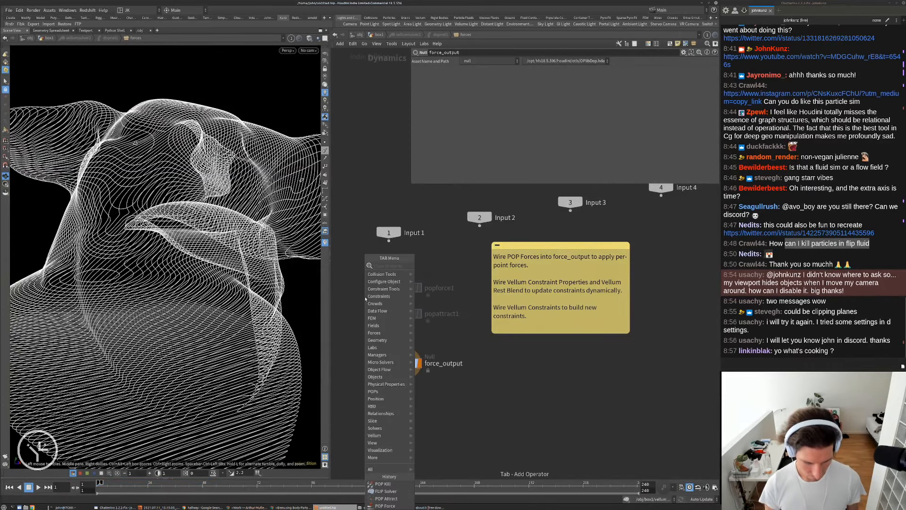
{"action": "type", "text": "prop"}
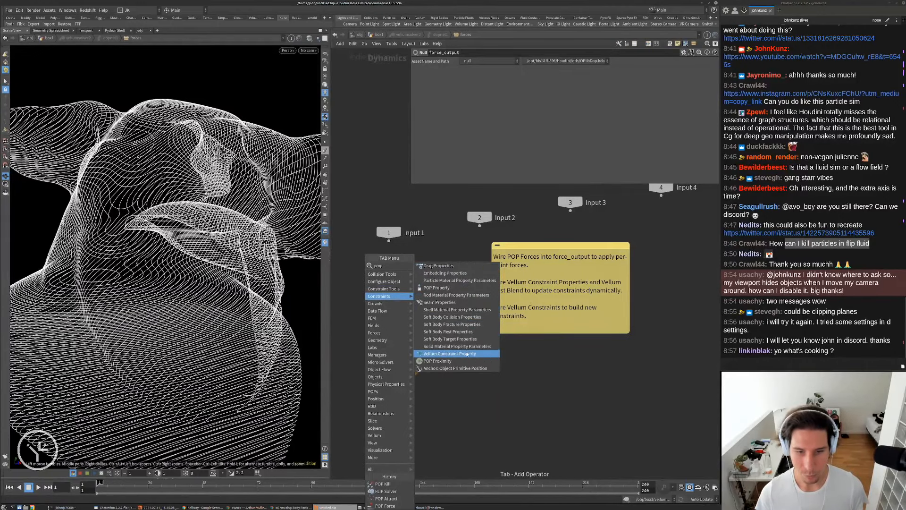
{"action": "key", "text": "Escape"}
Add a Vellum Rest Blend node and insert it between popattract1 and force_output.
{"action": "key", "text": "Tab"}
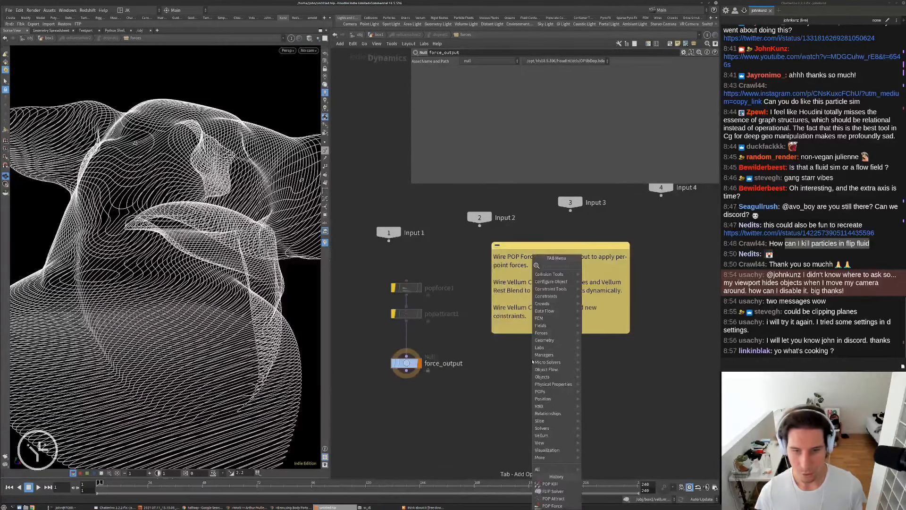
{"action": "type", "text": "rest"}
{"action": "key", "text": "Down"}
{"action": "key", "text": "Down"}
{"action": "key", "text": "Up"}
{"action": "key", "text": "Up"}
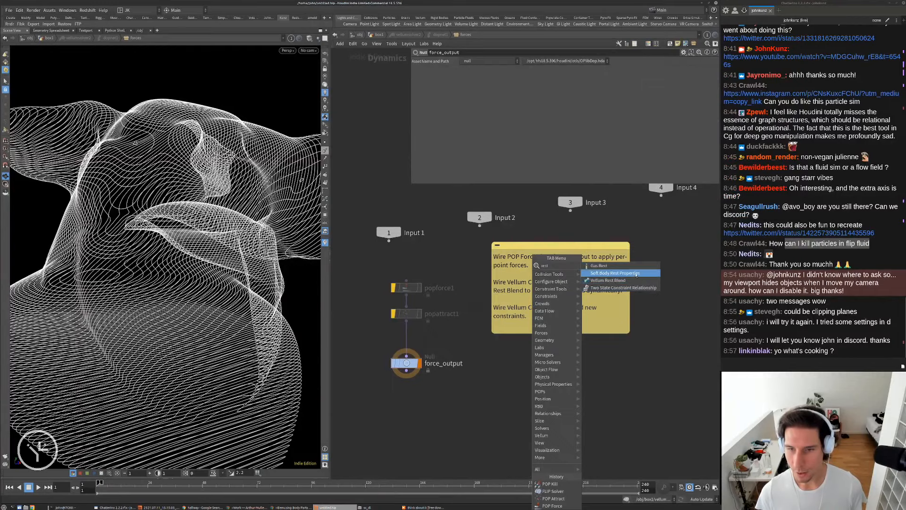
{"action": "key", "text": "Down"}
{"action": "key", "text": "Down"}
{"action": "key", "text": "Return"}
{"action": "left_click", "coordinate": [483, 385]}
{"action": "left_click_drag", "start_coordinate": [483, 385], "coordinate": [411, 341]}
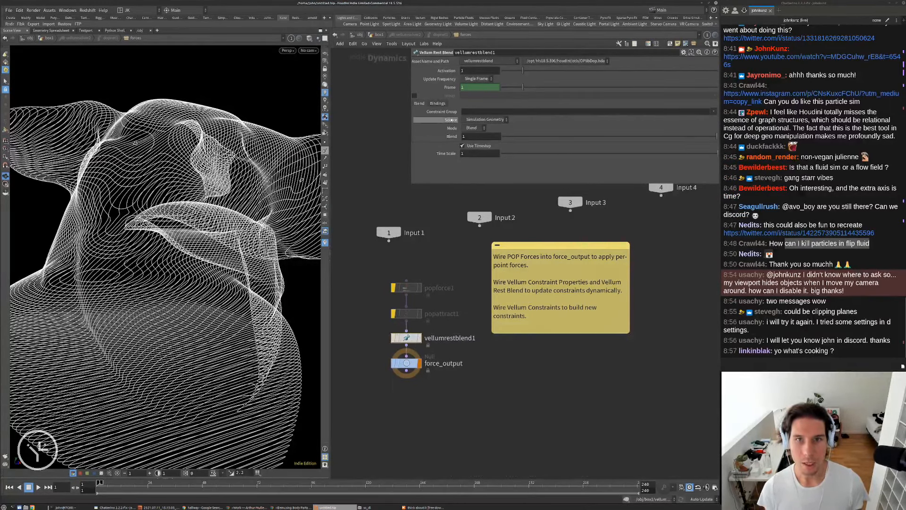
Set the rest blend's source to SOP, reference null1 as the SOP, and set its update frequency to Each Frame.
{"action": "left_click", "coordinate": [486, 119]}
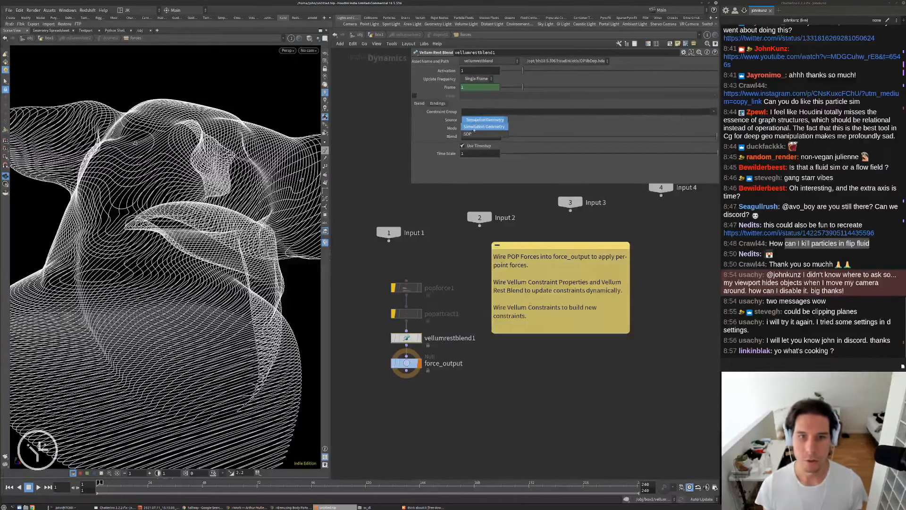
{"action": "left_click", "coordinate": [483, 128]}
{"action": "left_click", "coordinate": [713, 129]}
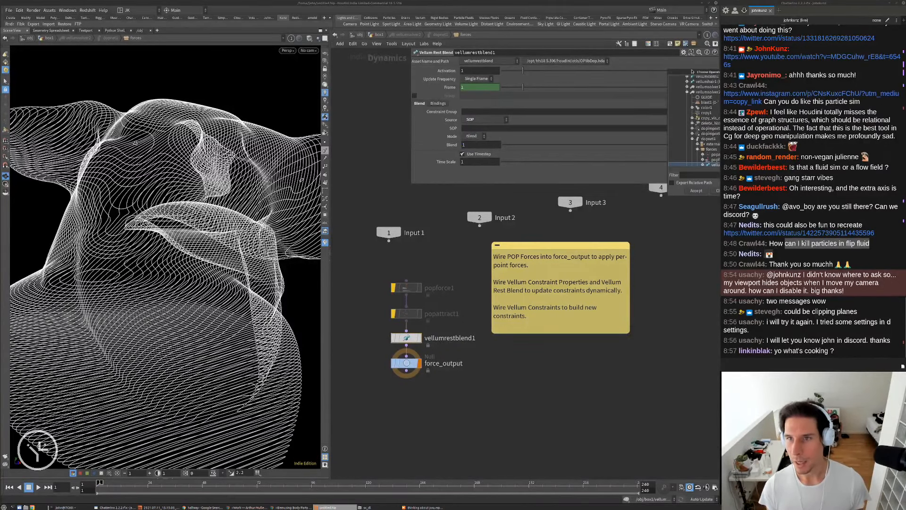
{"action": "left_click_drag", "start_coordinate": [692, 71], "coordinate": [456, 151]}
{"action": "left_click_drag", "start_coordinate": [519, 272], "coordinate": [627, 344]}
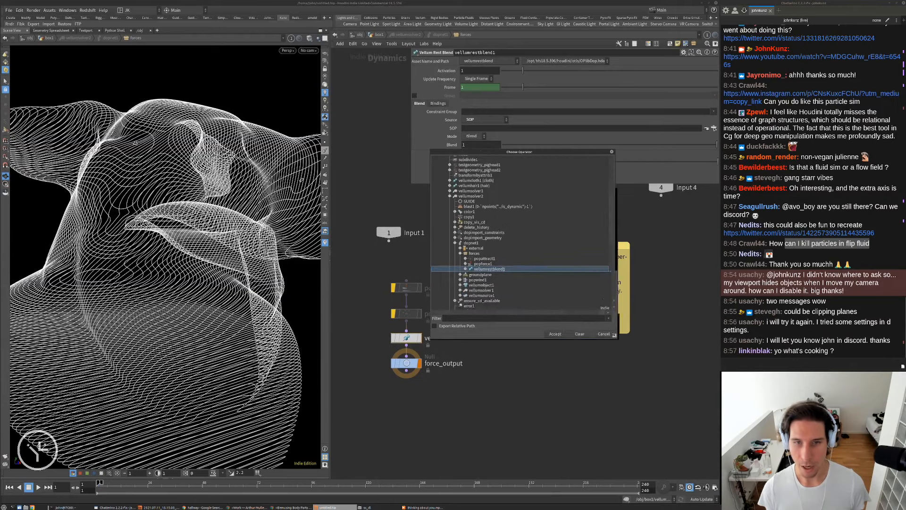
{"action": "left_click", "coordinate": [462, 160]}
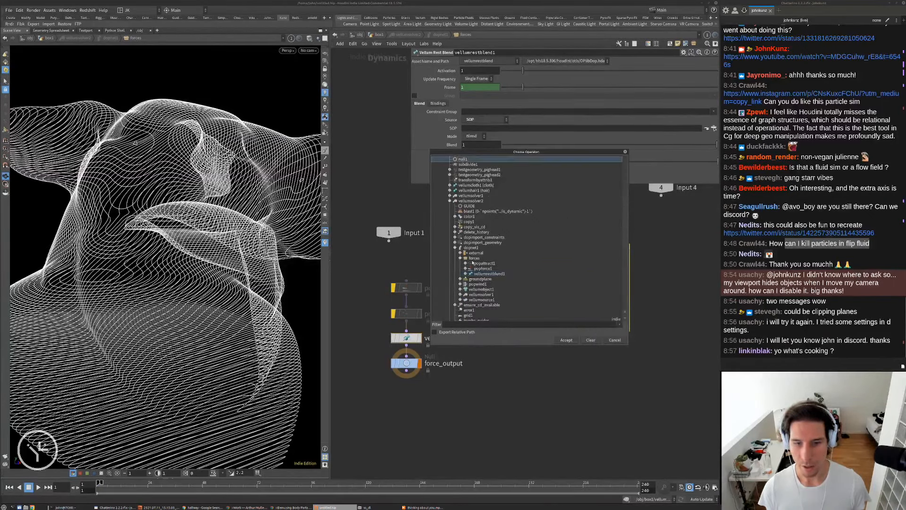
{"action": "left_click", "coordinate": [566, 340]}
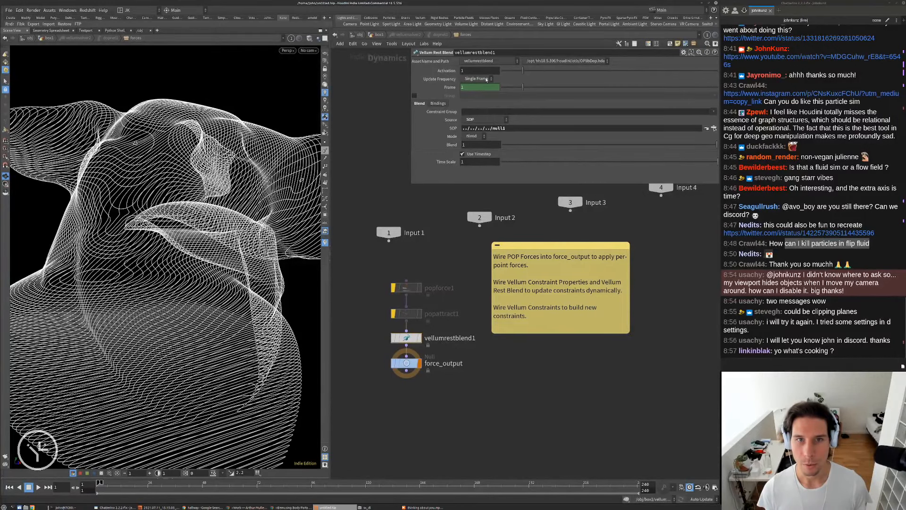
{"action": "left_click", "coordinate": [486, 79]}
{"action": "left_click", "coordinate": [483, 92]}
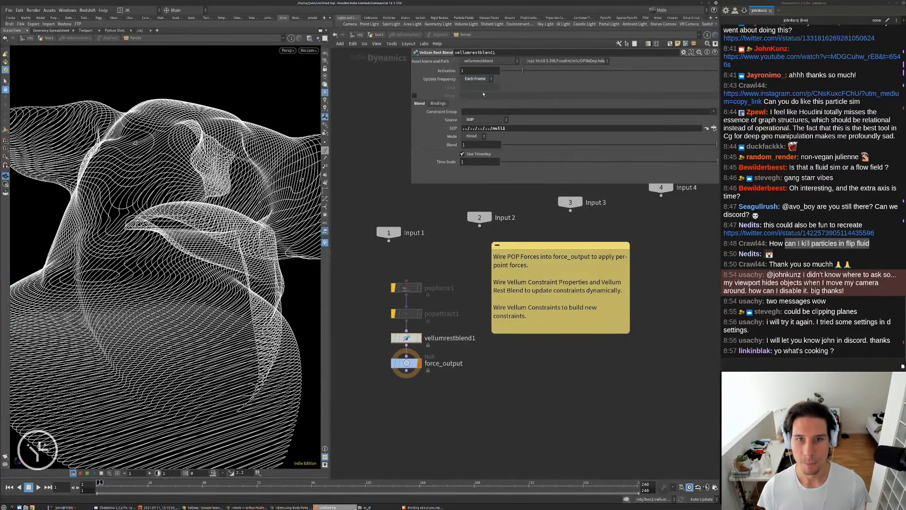
Play the hair simulation with the rest blend active and examine the strands from several angles.
{"action": "scroll", "coordinate": [165, 257], "scroll_direction": "down", "scroll_amount": 5}
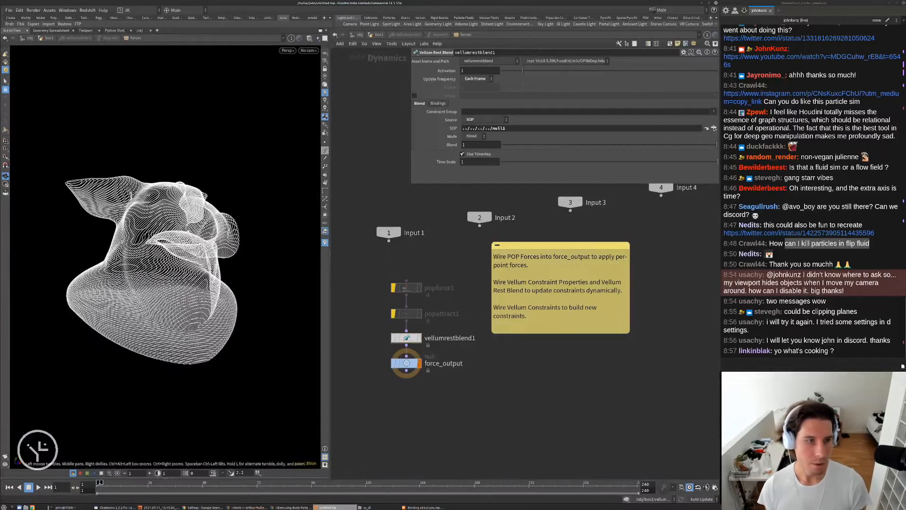
{"action": "key", "text": "Up"}
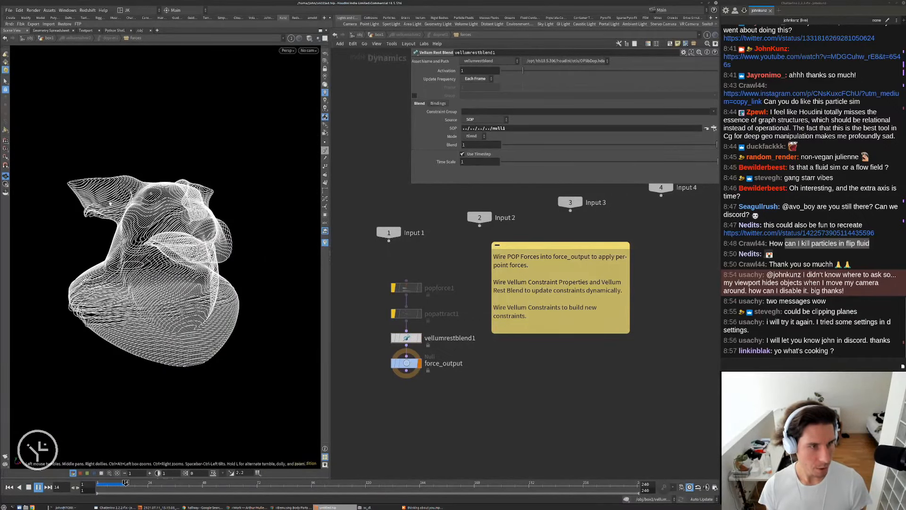
{"action": "left_click_drag", "start_coordinate": [257, 233], "coordinate": [244, 267]}
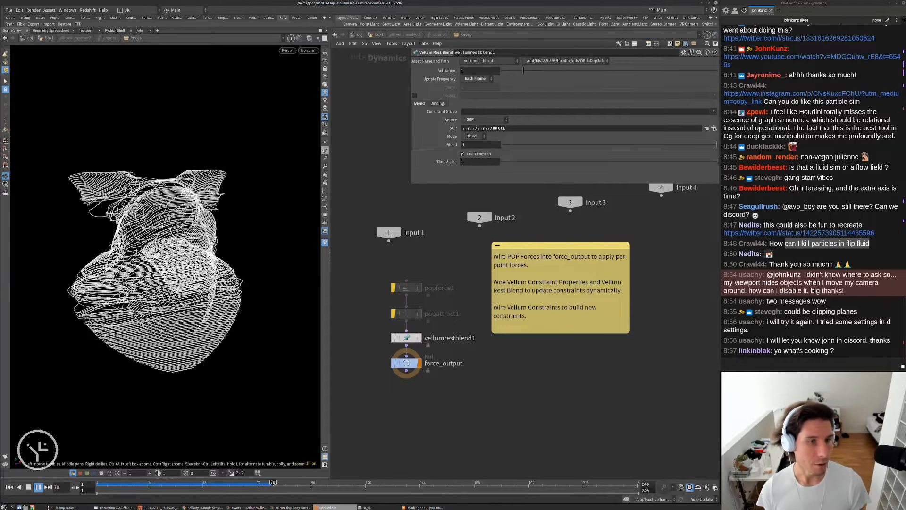
{"action": "left_click_drag", "start_coordinate": [162, 238], "coordinate": [118, 259]}
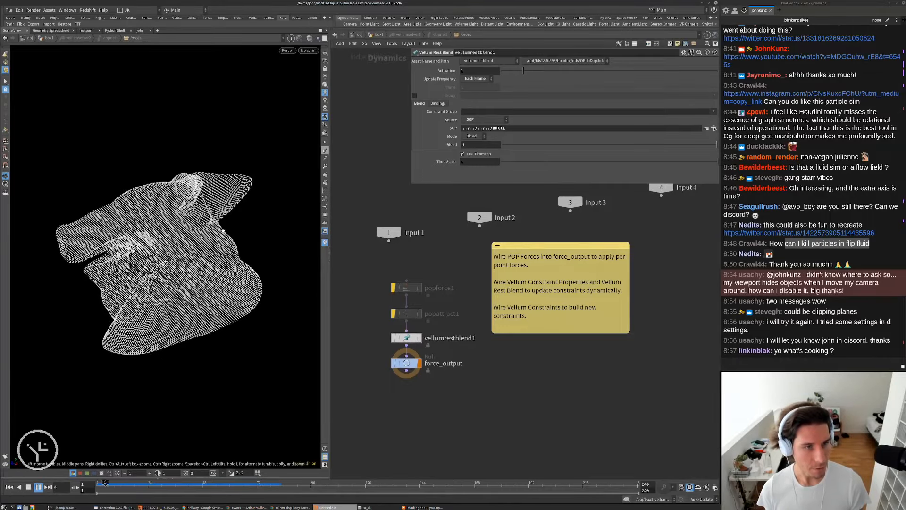
{"action": "right_click_drag", "start_coordinate": [195, 231], "coordinate": [286, 143]}
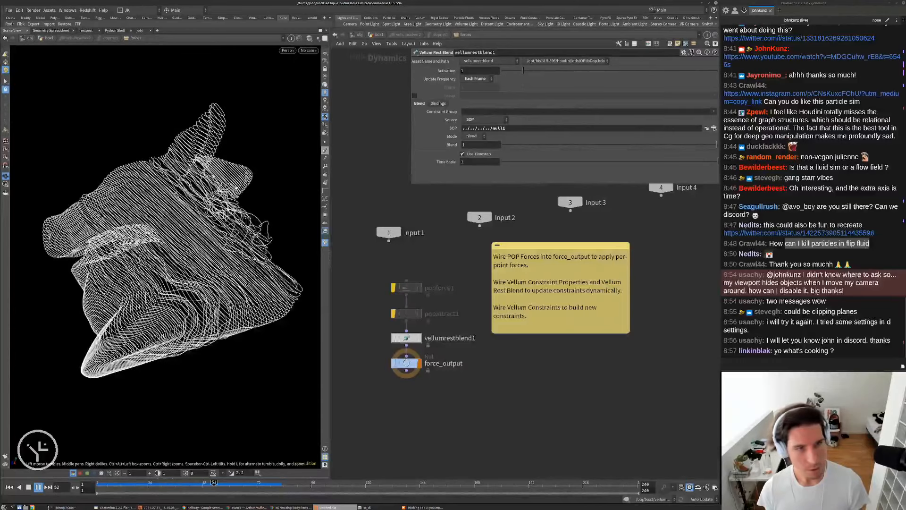
{"action": "key", "text": "Up"}
Back in the box1 geometry network, add a Transform node, connect it below null1 and display it.
{"action": "left_click", "coordinate": [378, 34]}
{"action": "key", "text": "ctrl+Up"}
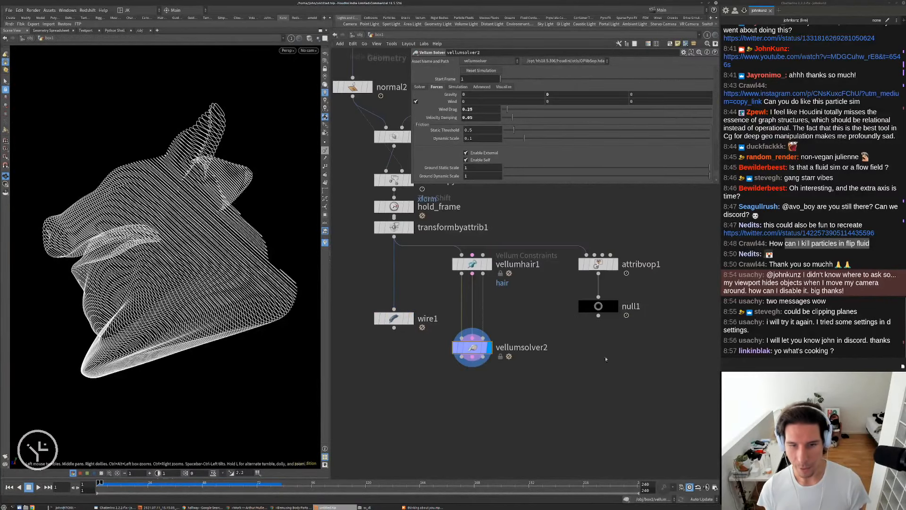
{"action": "key", "text": "Tab"}
{"action": "type", "text": "tra"}
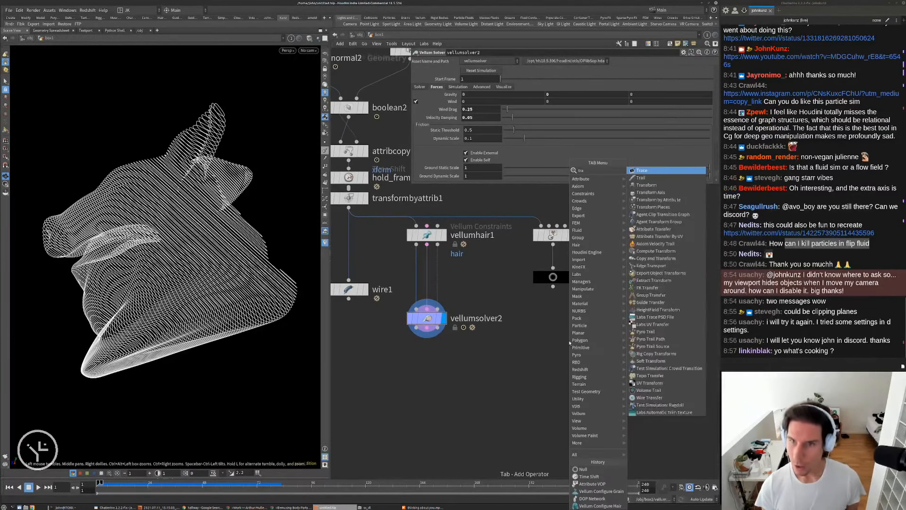
{"action": "key", "text": "Down"}
{"action": "key", "text": "Down"}
{"action": "key", "text": "Return"}
{"action": "left_click", "coordinate": [570, 342]}
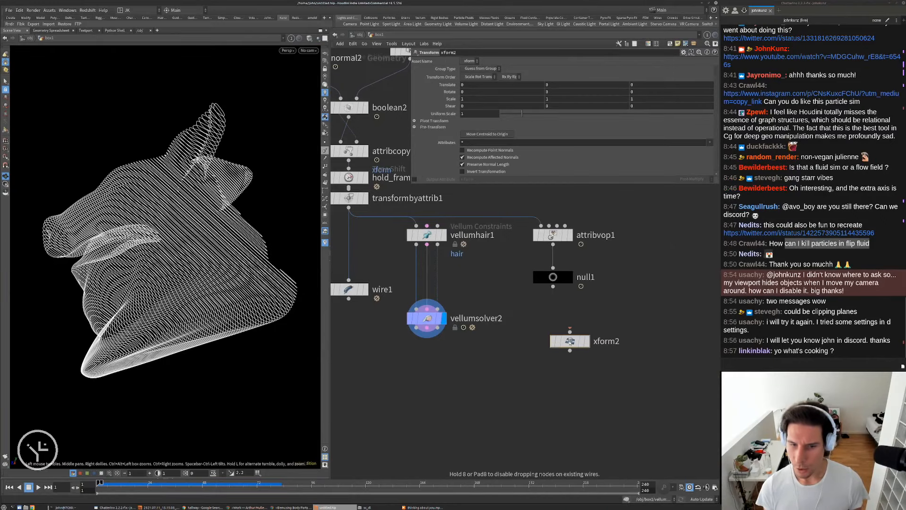
{"action": "left_click_drag", "start_coordinate": [571, 331], "coordinate": [557, 318]}
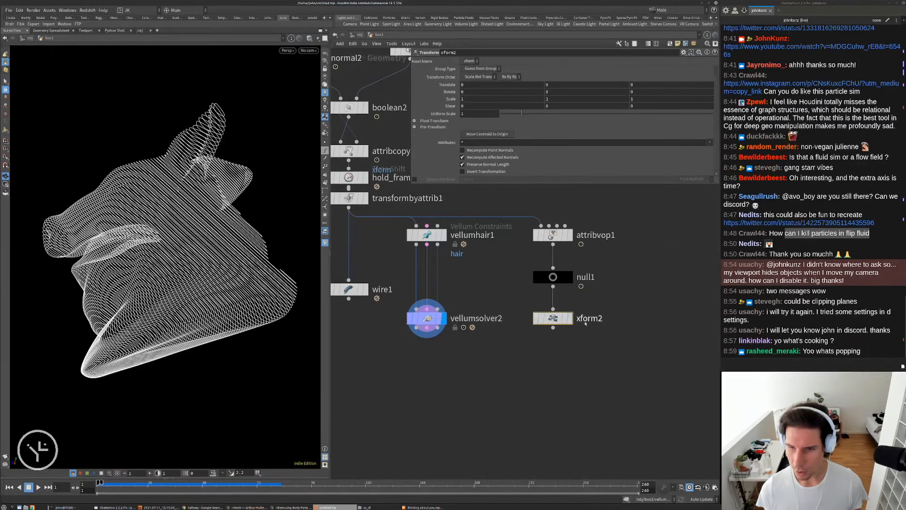
{"action": "left_click", "coordinate": [572, 319]}
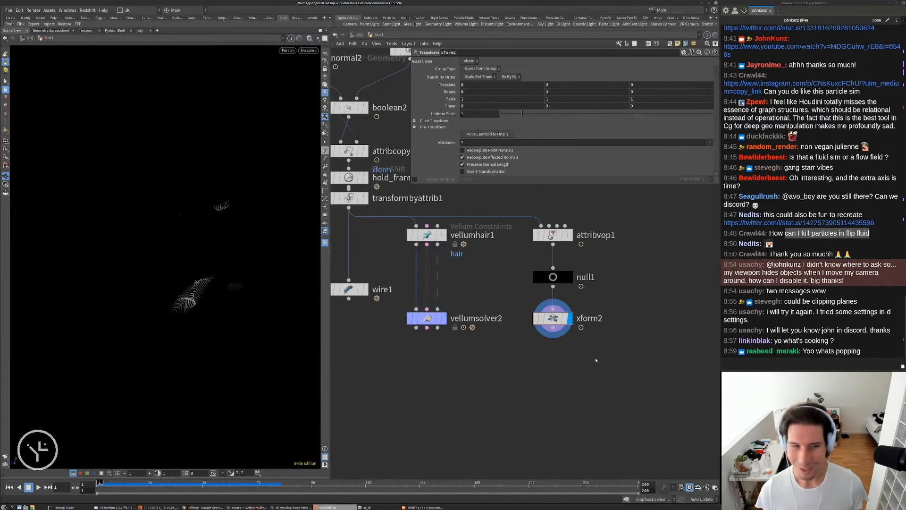
Detach wire1 from transformbyattrib1 and insert it between null1 and xform2.
{"action": "middle_click_drag", "start_coordinate": [347, 290], "coordinate": [352, 263]}
{"action": "left_click_drag", "start_coordinate": [351, 262], "coordinate": [549, 277]}
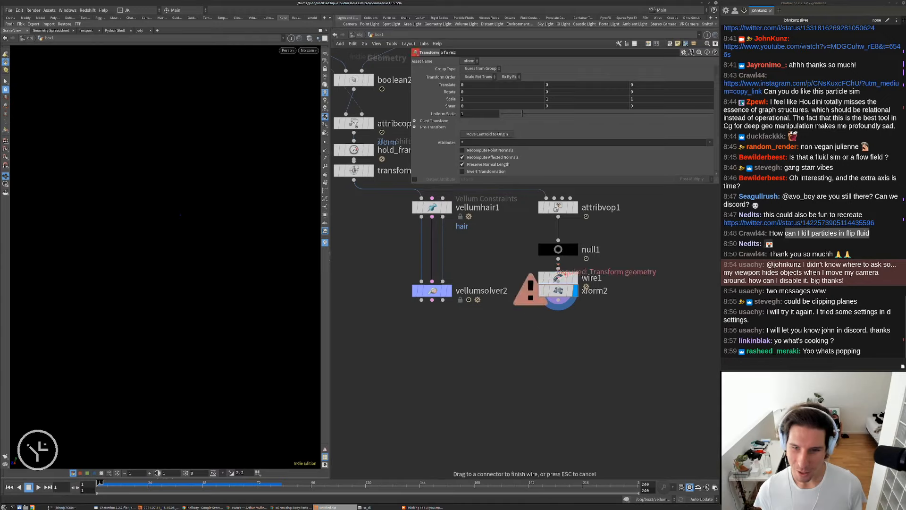
{"action": "left_click_drag", "start_coordinate": [622, 275], "coordinate": [619, 276]}
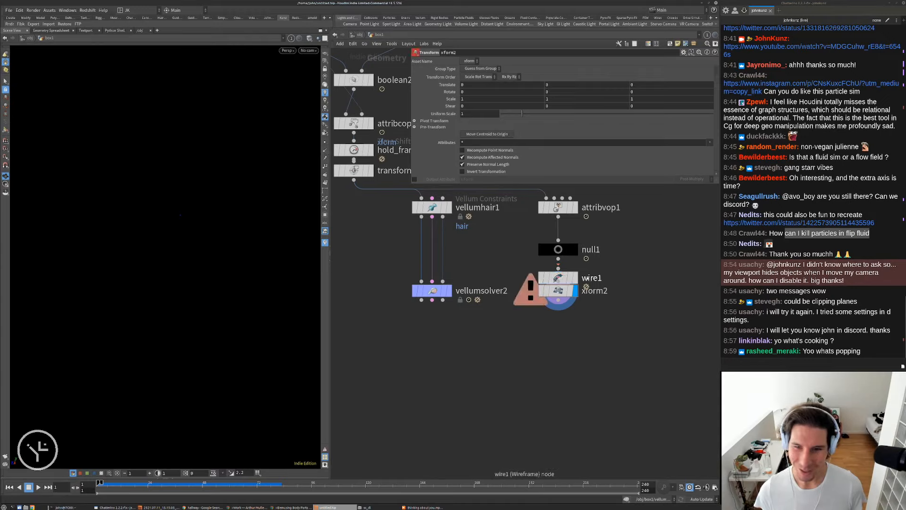
{"action": "left_click_drag", "start_coordinate": [558, 278], "coordinate": [561, 302]}
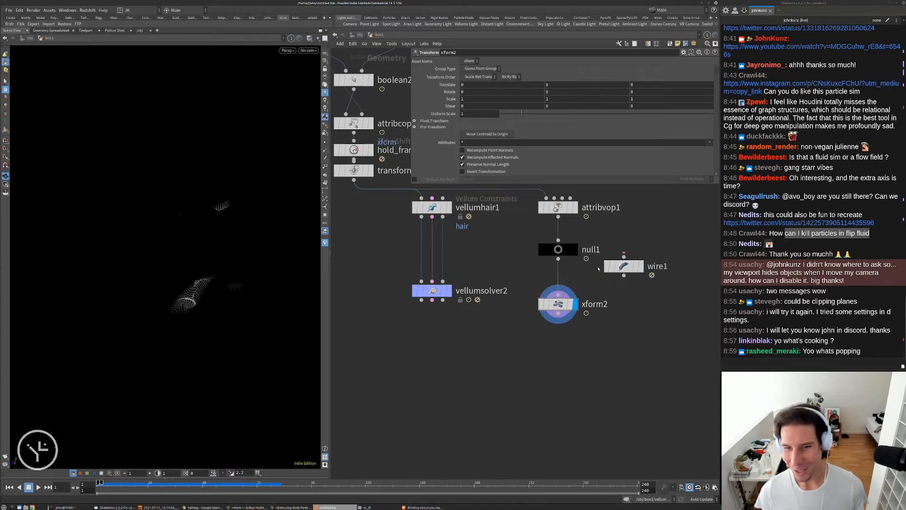
{"action": "left_click_drag", "start_coordinate": [624, 266], "coordinate": [558, 277]}
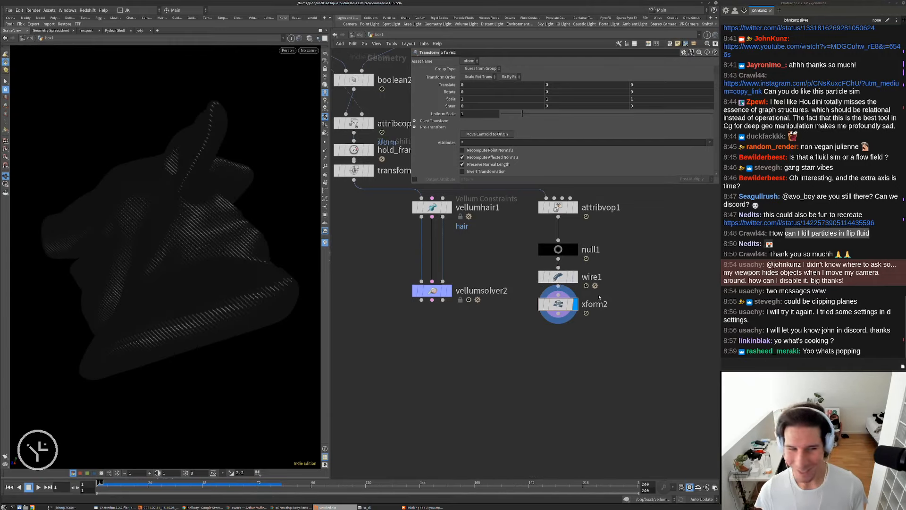
{"action": "mouse_move", "coordinate": [212, 257]}
{"action": "left_mouse_down"}
{"action": "mouse_move", "coordinate": [291, 247]}
{"action": "mouse_move", "coordinate": [222, 261]}
{"action": "left_mouse_up"}
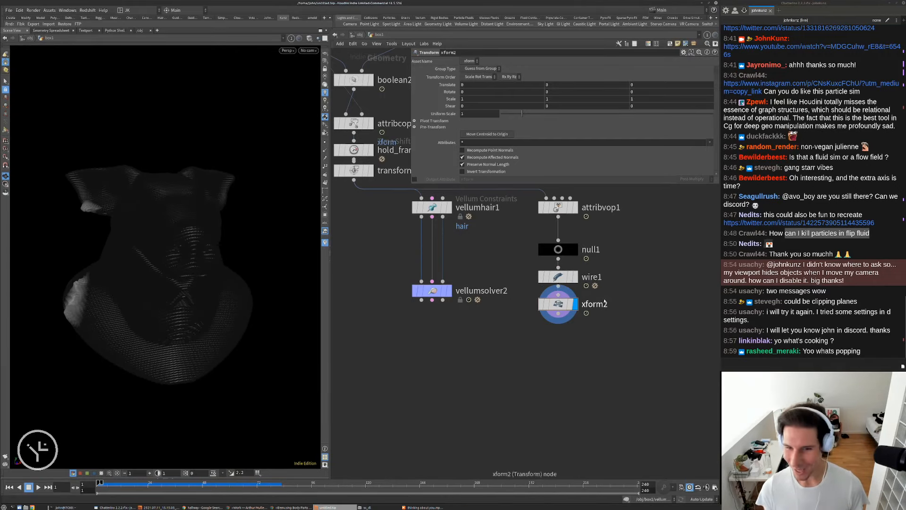
Move wire1 and xform2 together away from null1 to free the space directly beneath it.
{"action": "left_click_drag", "start_coordinate": [615, 344], "coordinate": [555, 280]}
{"action": "left_click_drag", "start_coordinate": [556, 278], "coordinate": [623, 317]}
{"action": "left_click", "coordinate": [568, 353]}
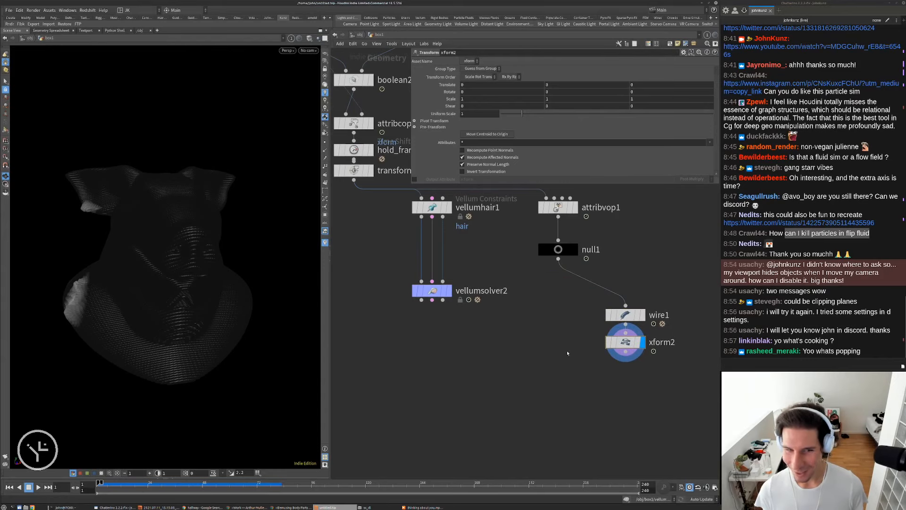
Add an RBD Constraints from Lines node beside xform2.
{"action": "key", "text": "Tab"}
{"action": "type", "text": "line"}
{"action": "key", "text": "Return"}
{"action": "left_click", "coordinate": [589, 359]}
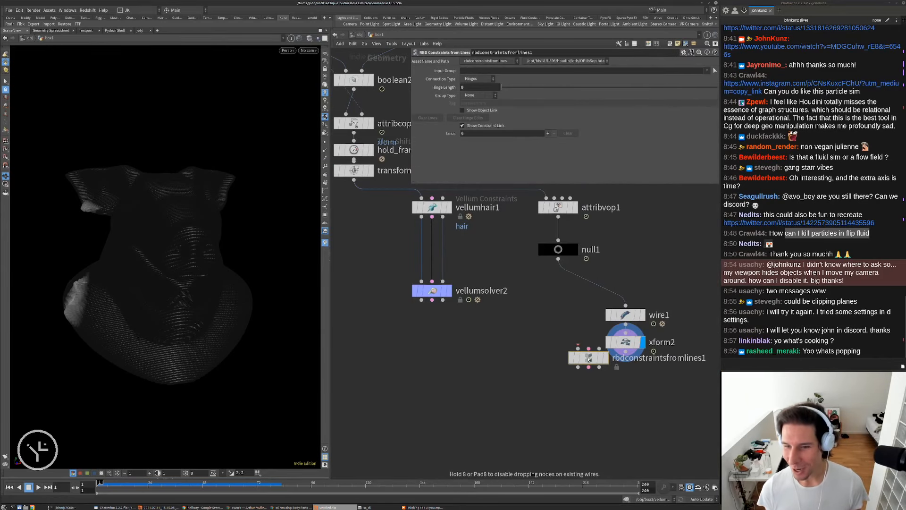
Delete the RBD Constraints from Lines node, insert a Color node between null1 and wire1, and display it.
{"action": "left_click_drag", "start_coordinate": [588, 359], "coordinate": [570, 309]}
{"action": "key", "text": "Delete"}
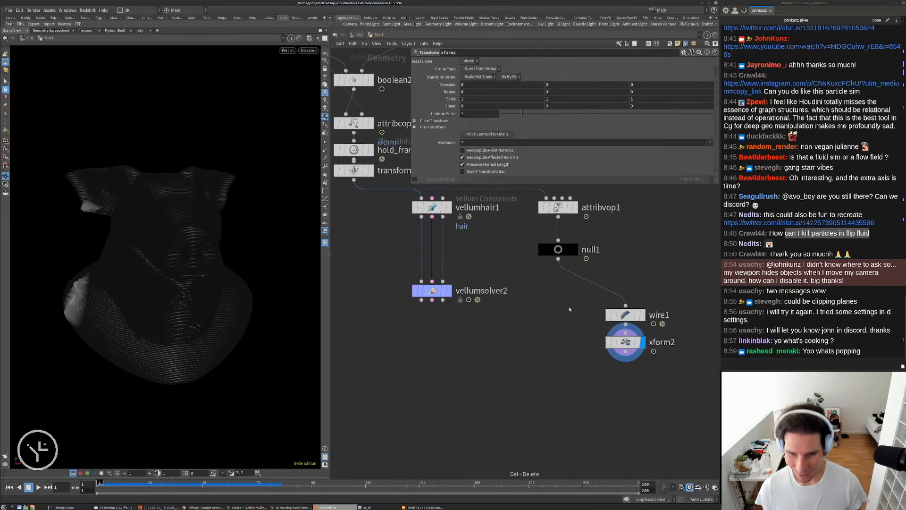
{"action": "key", "text": "Tab"}
{"action": "type", "text": "color"}
{"action": "key", "text": "Return"}
{"action": "left_click", "coordinate": [569, 307]}
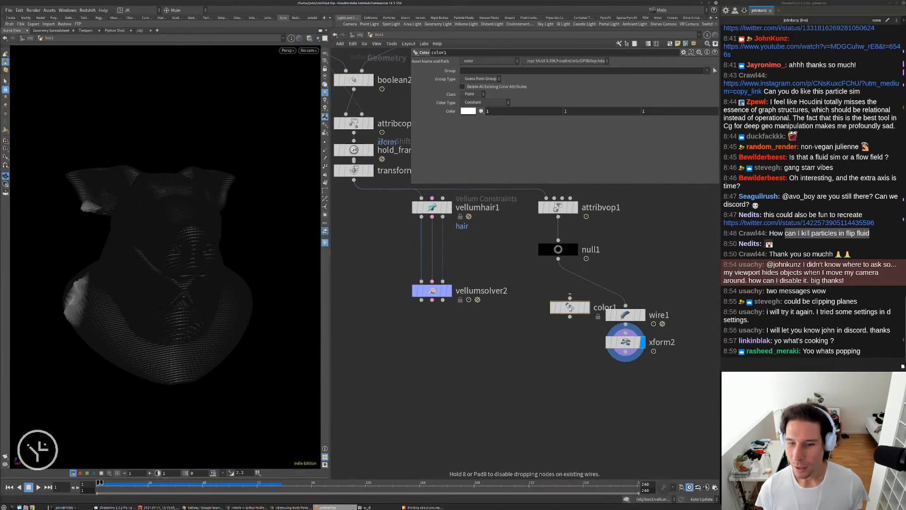
{"action": "left_click_drag", "start_coordinate": [569, 307], "coordinate": [578, 290]}
{"action": "left_click", "coordinate": [596, 290]}
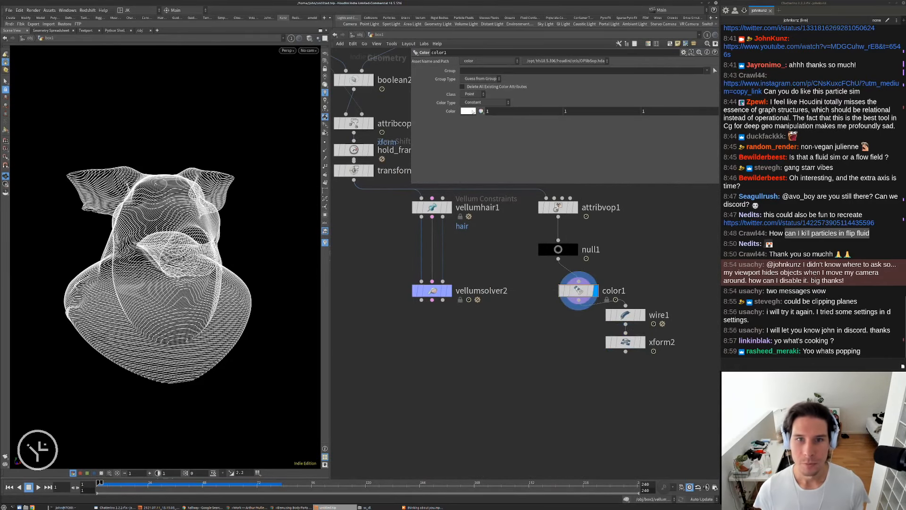
Set the Color node's type to Ramp from Attribute, driven by Cd.x, with the Infra-Red ramp preset.
{"action": "left_click", "coordinate": [486, 102]}
{"action": "left_click", "coordinate": [487, 131]}
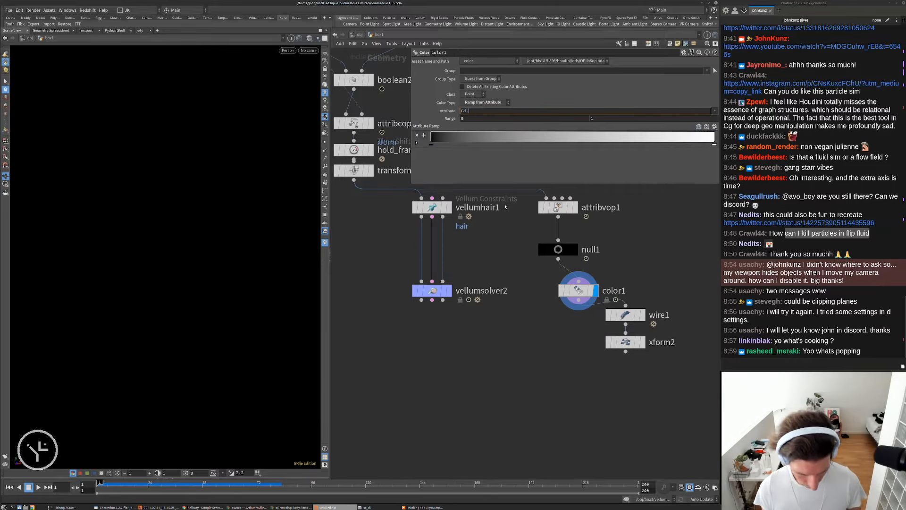
{"action": "key", "text": "Return"}
{"action": "left_click", "coordinate": [714, 126]}
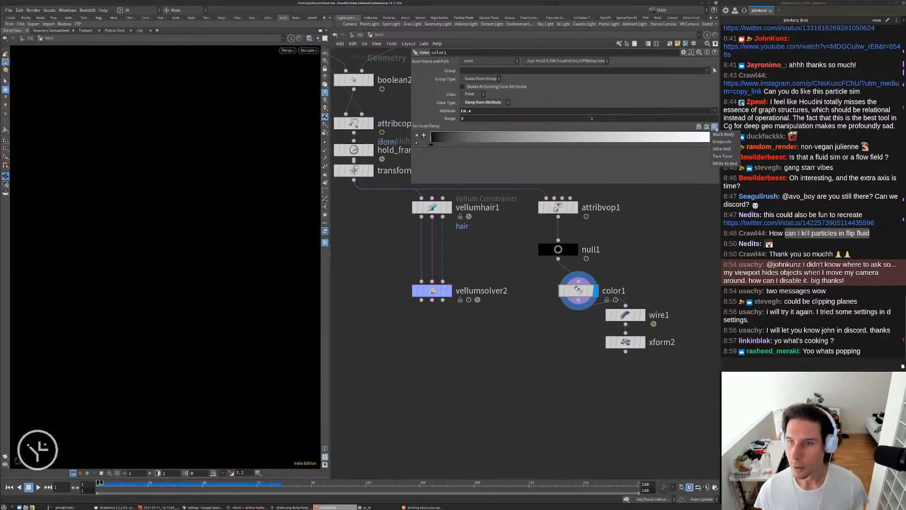
{"action": "left_click", "coordinate": [722, 148]}
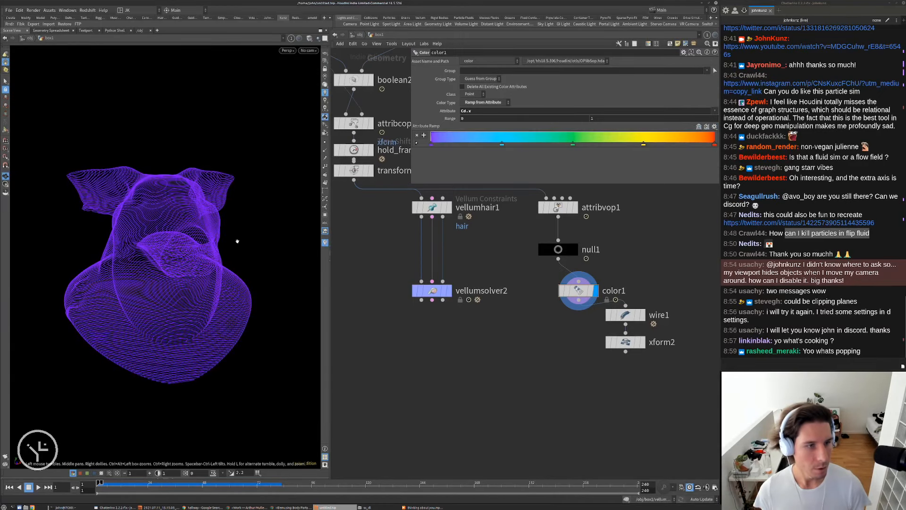
Change the Color node's ramp attribute to Cd and play the animation to check the colouring.
{"action": "key", "text": "Up"}
{"action": "left_click", "coordinate": [475, 110]}
{"action": "key", "text": "BackSpace"}
{"action": "key", "text": "BackSpace"}
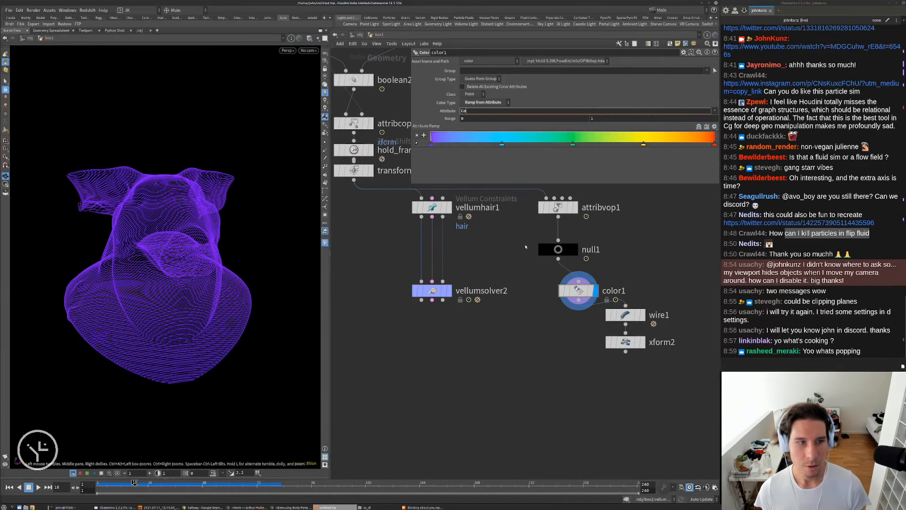
{"action": "key", "text": "Return"}
{"action": "key", "text": "Up"}
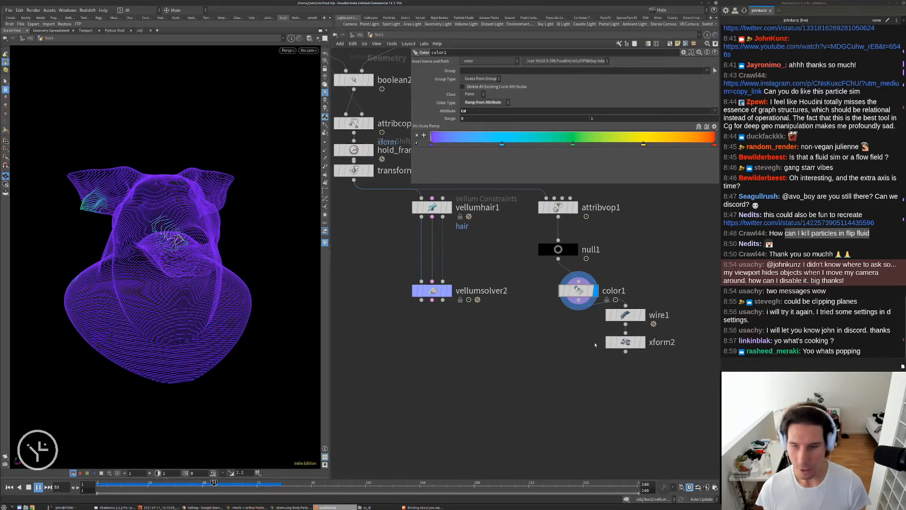
Display xform2, return to the first frame and set its X translation to 2.
{"action": "left_click", "coordinate": [641, 342]}
{"action": "key", "text": "ctrl+Up"}
{"action": "left_click", "coordinate": [635, 347]}
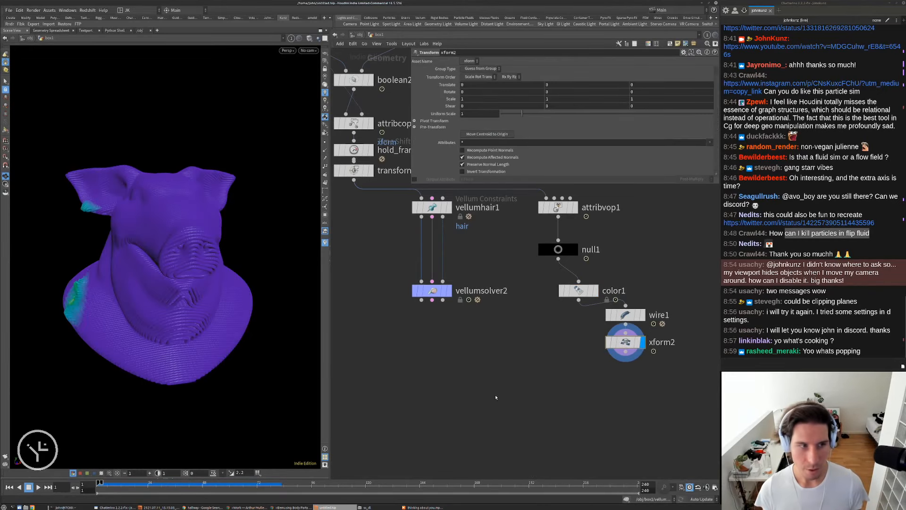
{"action": "middle_click_drag", "start_coordinate": [474, 84], "coordinate": [472, 84]}
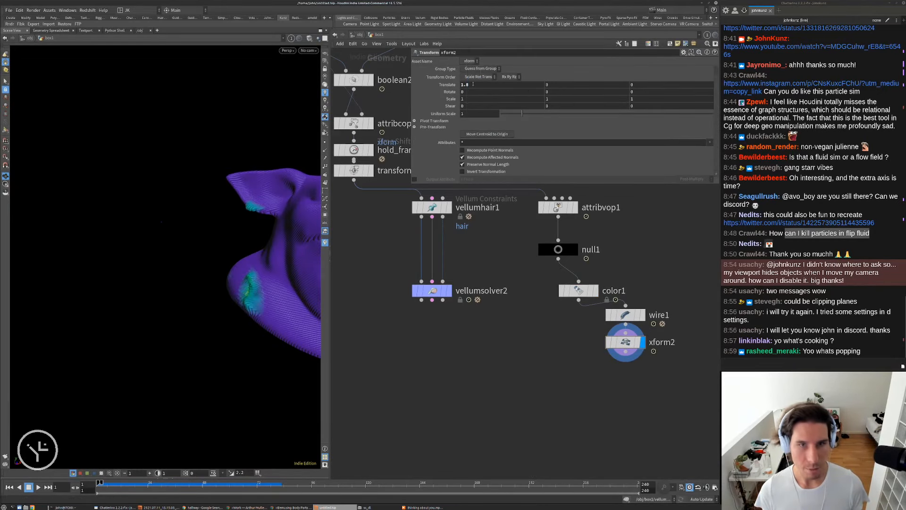
{"action": "double_click", "coordinate": [472, 85]}
{"action": "type", "text": "2"}
{"action": "key", "text": "Return"}
{"action": "middle_click_drag", "start_coordinate": [520, 348], "coordinate": [500, 334]}
{"action": "scroll", "coordinate": [221, 243], "scroll_direction": "down", "scroll_amount": 5}
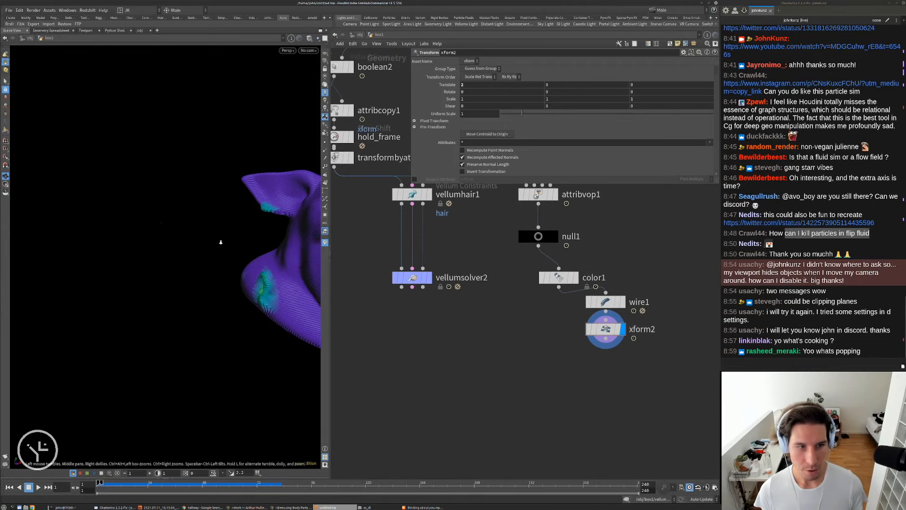
Turn on the template flag of xform2 and display vellumsolver2 so both heads appear side by side.
{"action": "left_click", "coordinate": [429, 277]}
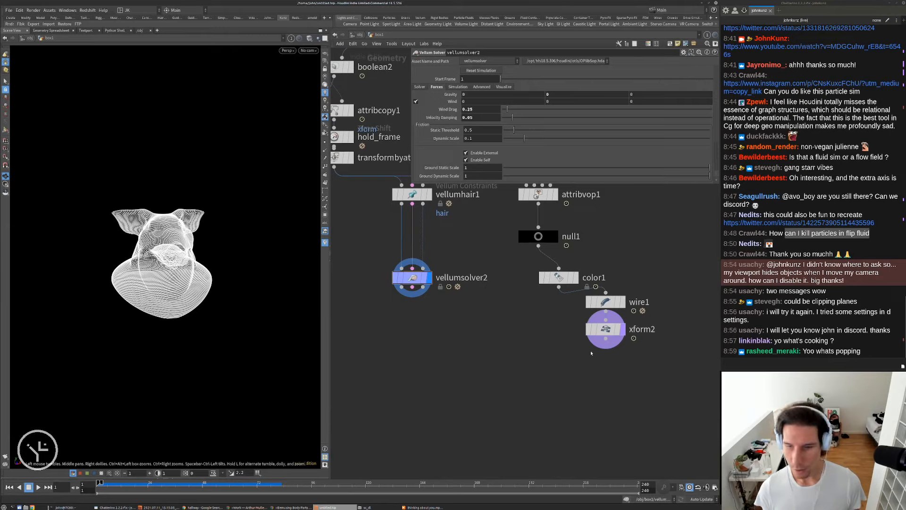
{"action": "left_click", "coordinate": [621, 329]}
{"action": "left_click", "coordinate": [619, 331]}
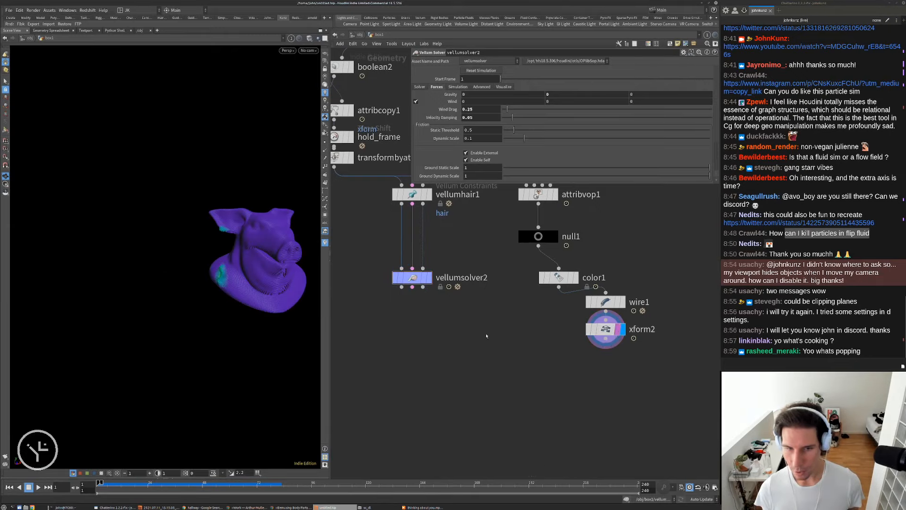
{"action": "left_click", "coordinate": [429, 279]}
{"action": "middle_click_drag", "start_coordinate": [215, 252], "coordinate": [150, 260]}
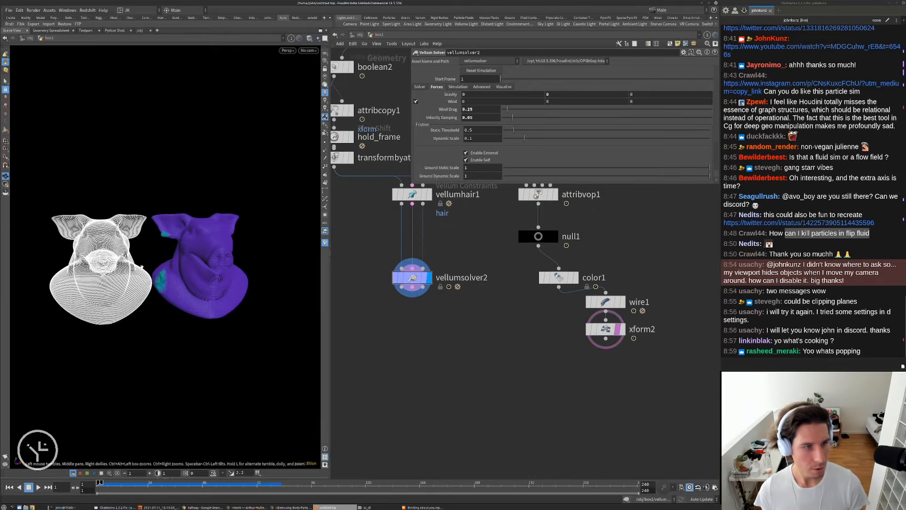
{"action": "scroll", "coordinate": [150, 260], "scroll_direction": "up", "scroll_amount": 1}
Play the Vellum simulation and compare the simulated curves with the coloured target head from several angles.
{"action": "key", "text": "Up"}
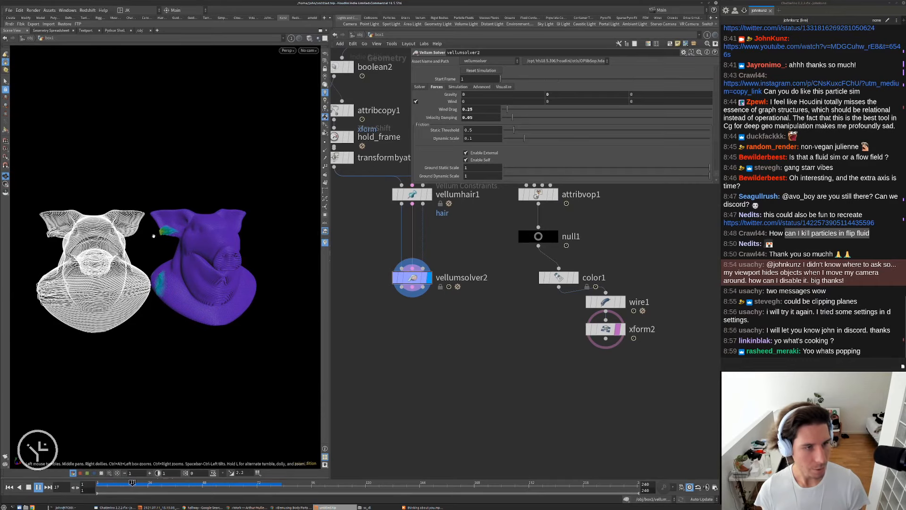
{"action": "left_click_drag", "start_coordinate": [230, 256], "coordinate": [213, 250]}
{"action": "scroll", "coordinate": [206, 238], "scroll_direction": "up", "scroll_amount": 3}
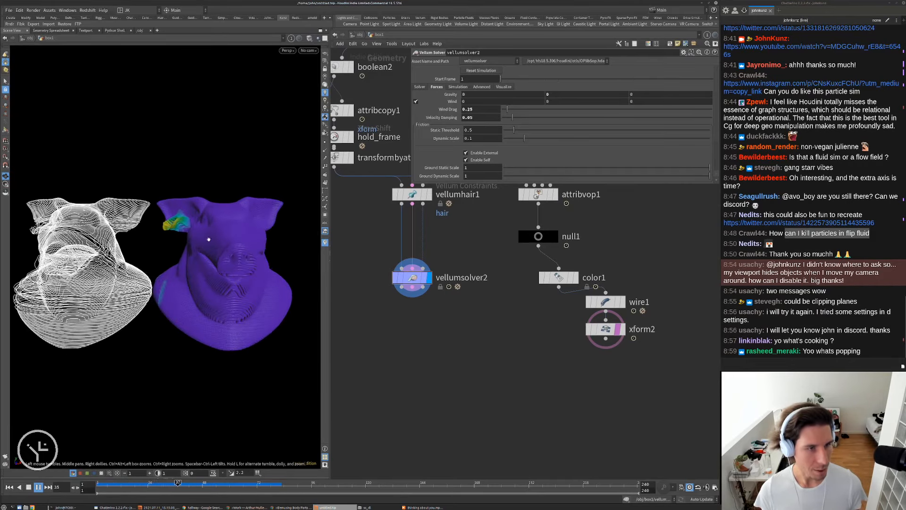
{"action": "middle_click_drag", "start_coordinate": [163, 262], "coordinate": [192, 253]}
{"action": "left_click_drag", "start_coordinate": [192, 252], "coordinate": [206, 252]}
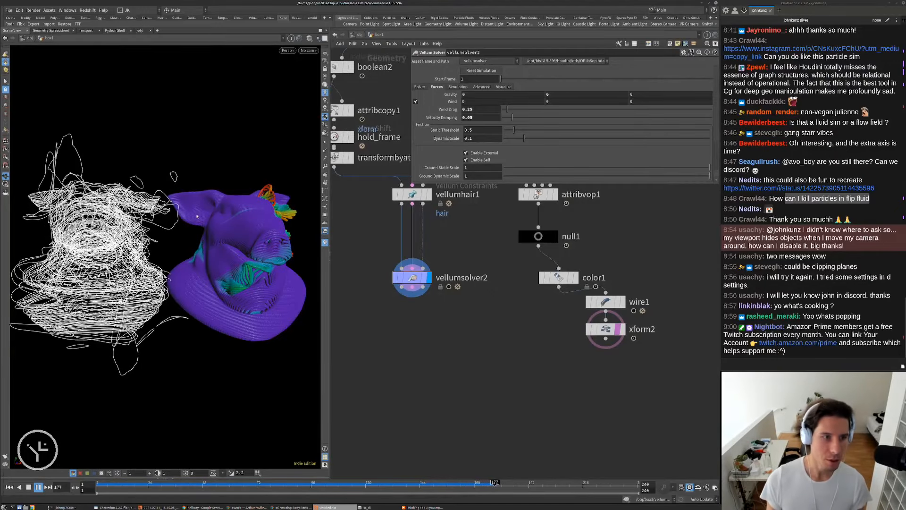
{"action": "key", "text": "Escape"}
{"action": "scroll", "coordinate": [197, 216], "scroll_direction": "down", "scroll_amount": 3}
{"action": "left_click_drag", "start_coordinate": [197, 216], "coordinate": [160, 255]}
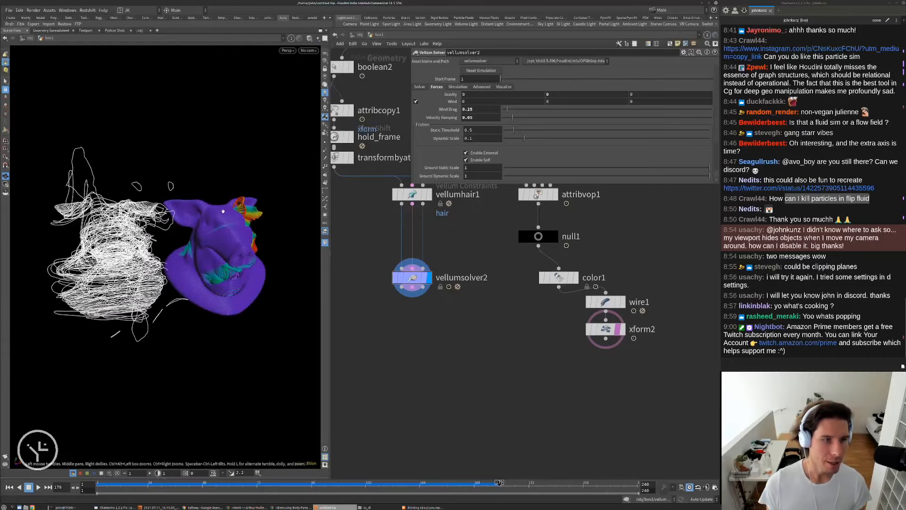
{"action": "left_click_drag", "start_coordinate": [223, 211], "coordinate": [136, 177]}
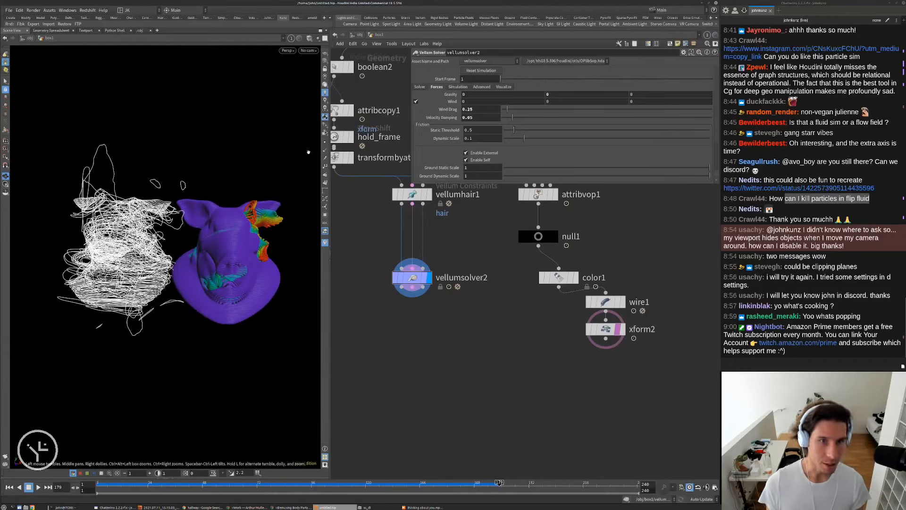
Examine both heads with point display turned on, turn it back off and return to the first frame.
{"action": "left_click", "coordinate": [324, 142]}
{"action": "middle_click_drag", "start_coordinate": [141, 146], "coordinate": [125, 160]}
{"action": "scroll", "coordinate": [169, 183], "scroll_direction": "up", "scroll_amount": 5}
{"action": "scroll", "coordinate": [125, 160], "scroll_direction": "down", "scroll_amount": 4}
{"action": "middle_click_drag", "start_coordinate": [310, 205], "coordinate": [282, 199]}
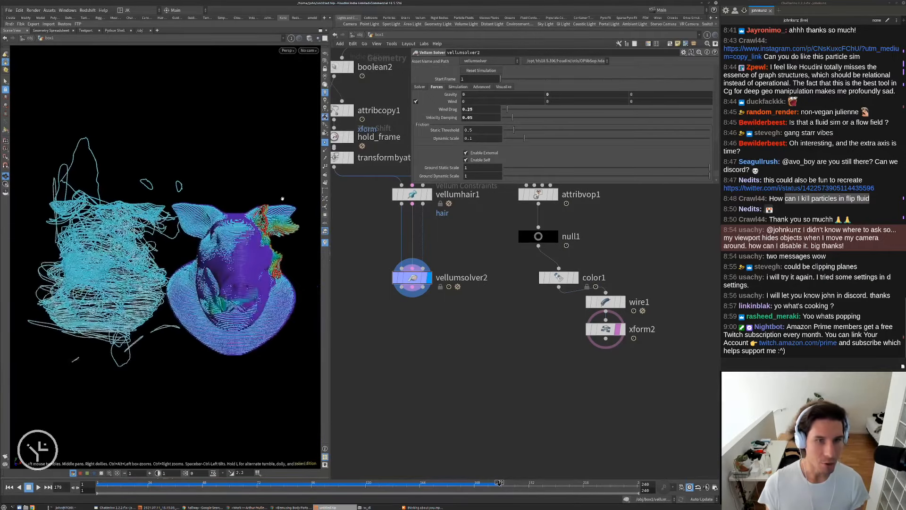
{"action": "left_click", "coordinate": [325, 143]}
{"action": "key", "text": "ctrl+Up"}
Add a Vellum Constraints node and insert it between vellumhair1 and vellumsolver2.
{"action": "scroll", "coordinate": [453, 373], "scroll_direction": "down", "scroll_amount": 3}
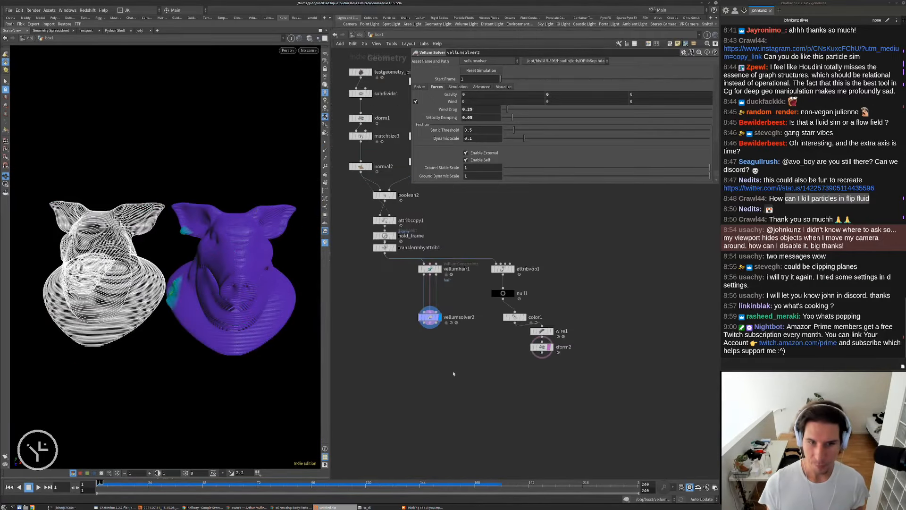
{"action": "key", "text": "Tab"}
{"action": "mouse_move", "coordinate": [454, 302]}
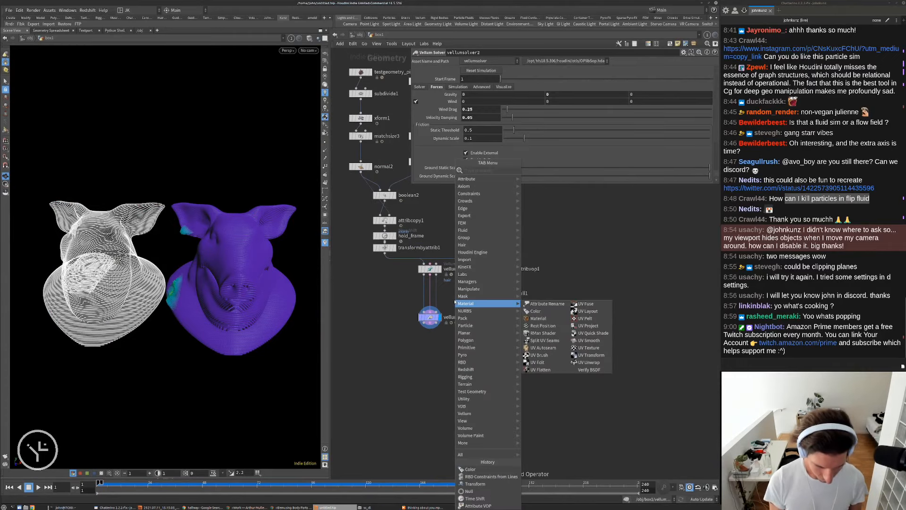
{"action": "type", "text": "fi"}
{"action": "key", "text": "Escape"}
{"action": "key", "text": "Tab"}
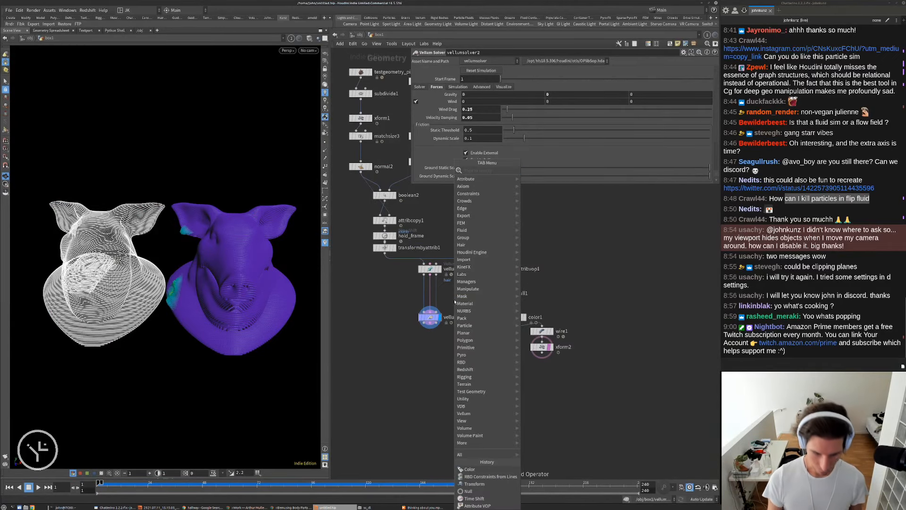
{"action": "type", "text": "cons"}
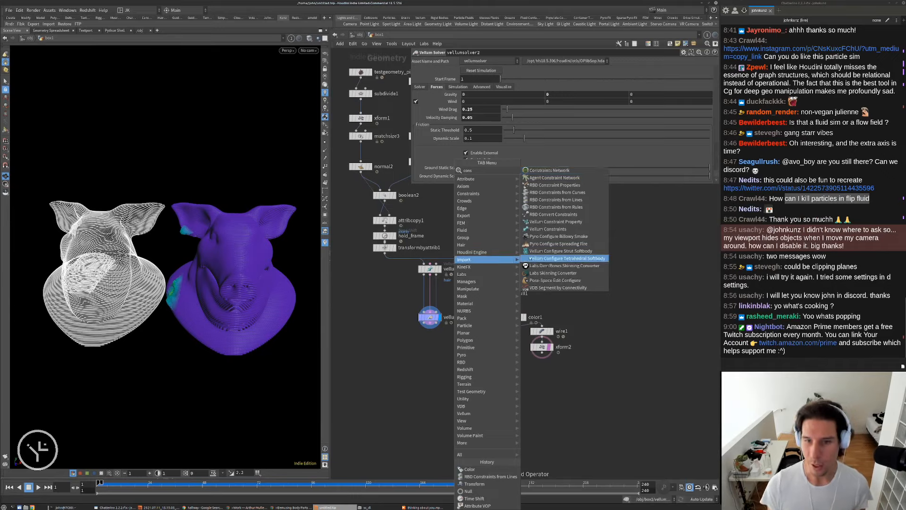
{"action": "left_click", "coordinate": [556, 231]}
{"action": "scroll", "coordinate": [432, 307], "scroll_direction": "up", "scroll_amount": 3}
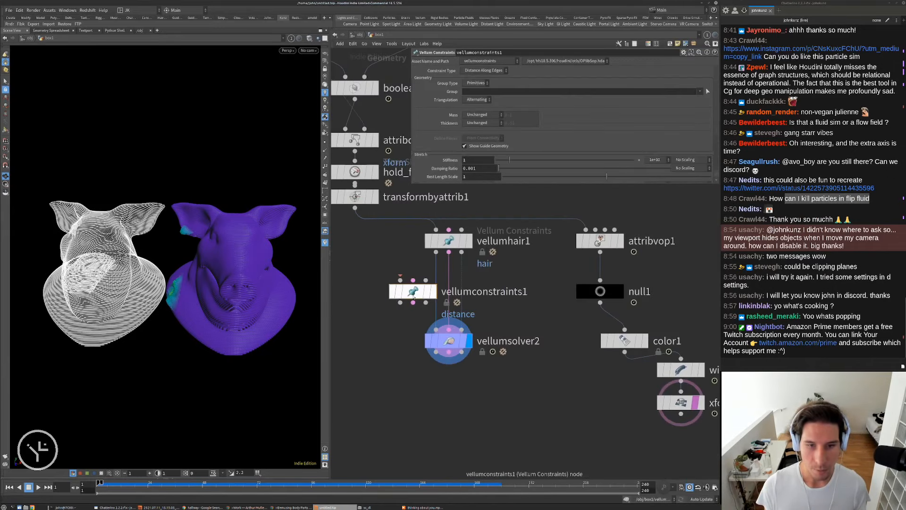
{"action": "left_click", "coordinate": [447, 293]}
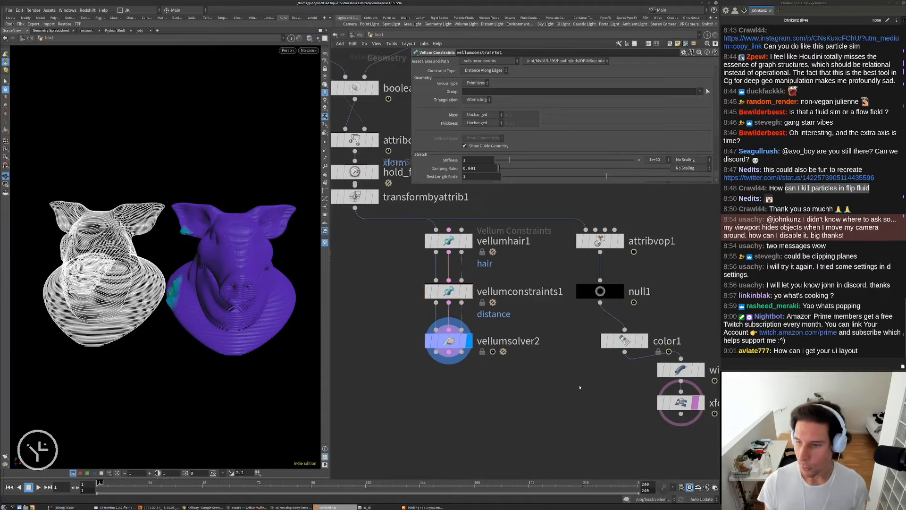
{"action": "middle_click_drag", "start_coordinate": [573, 388], "coordinate": [533, 396]}
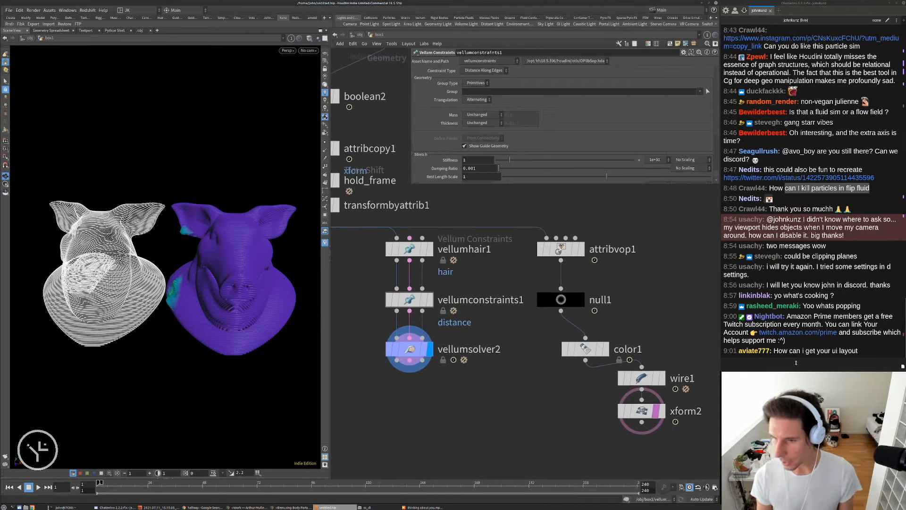
{"action": "left_click", "coordinate": [796, 363]}
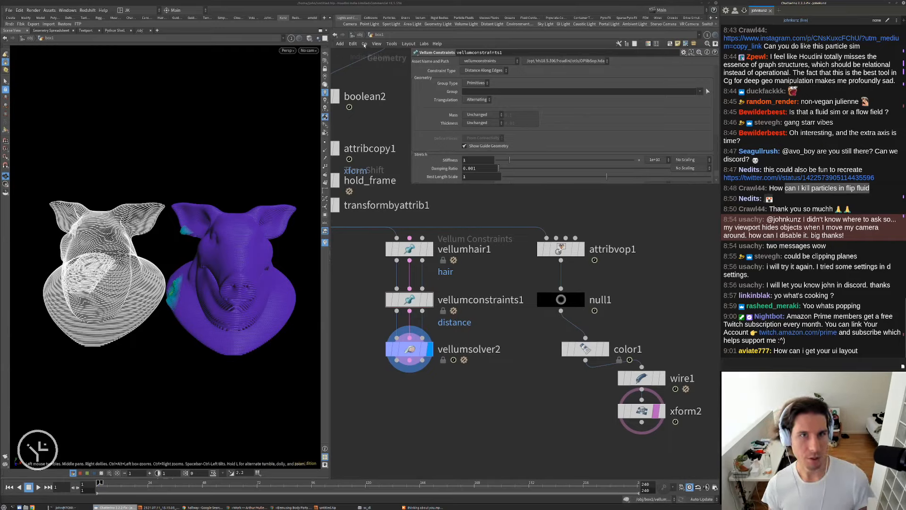
{"action": "left_click", "coordinate": [377, 44]}
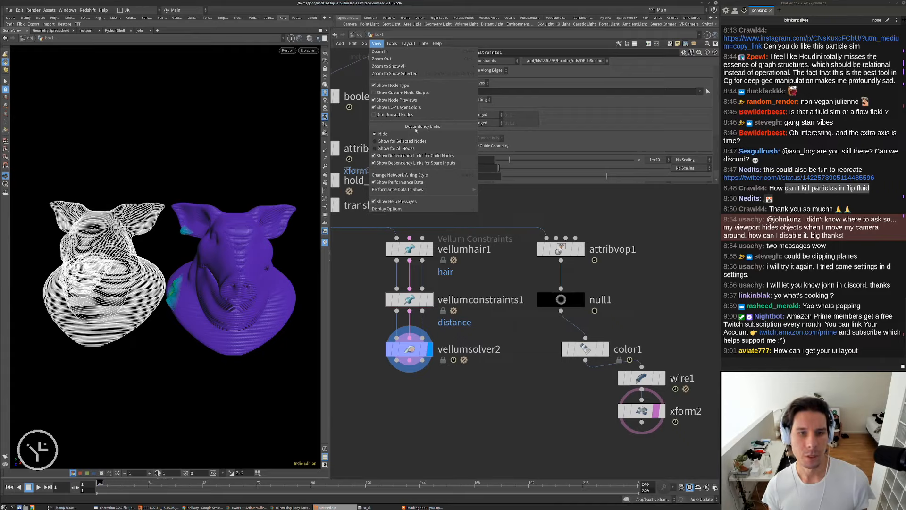
{"action": "mouse_move", "coordinate": [407, 45]}
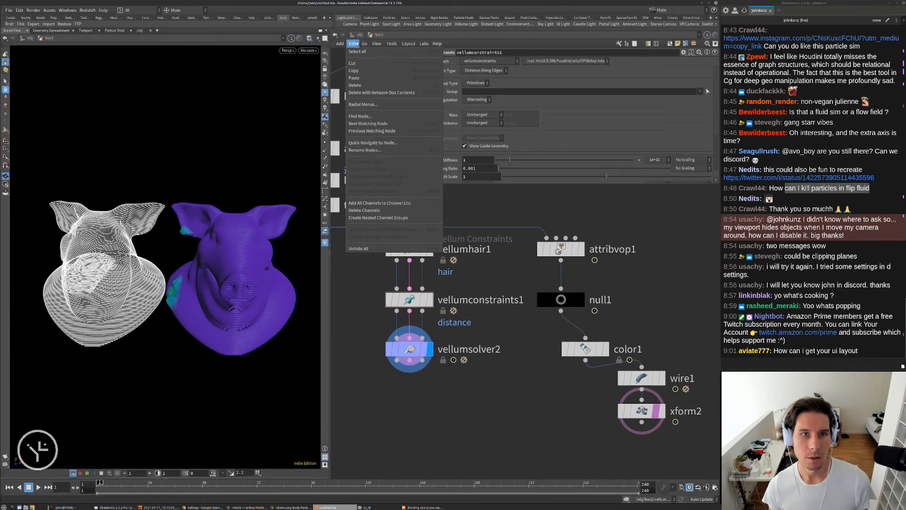
{"action": "left_click", "coordinate": [377, 44]}
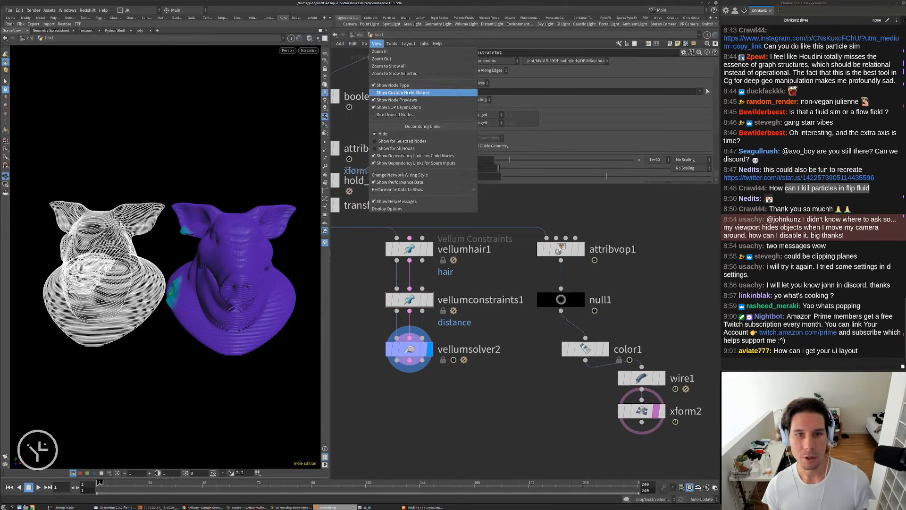
{"action": "left_click", "coordinate": [314, 190]}
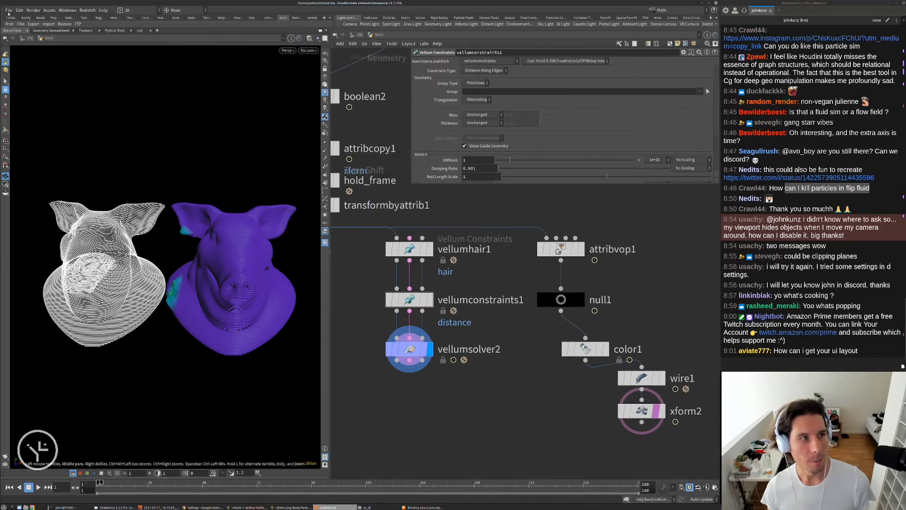
Open the Network Editor, Nodes and Trees preferences and place the dialog over the network editor.
{"action": "left_click", "coordinate": [8, 13]}
{"action": "mouse_move", "coordinate": [19, 10]}
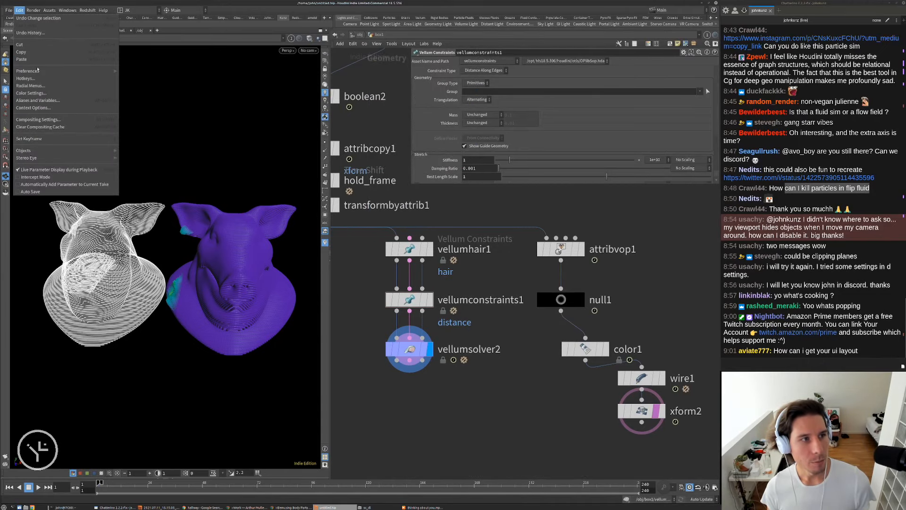
{"action": "mouse_move", "coordinate": [38, 70]}
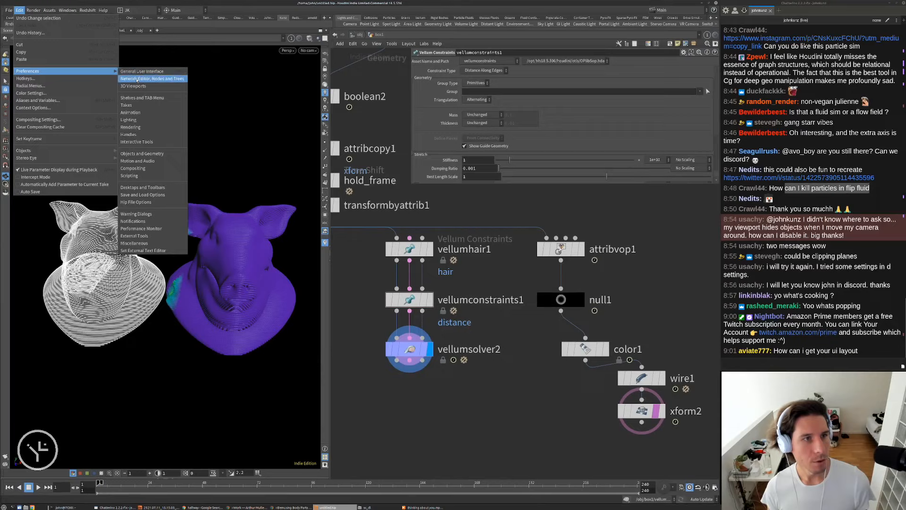
{"action": "left_click", "coordinate": [142, 78]}
{"action": "left_click_drag", "start_coordinate": [163, 4], "coordinate": [572, 72]}
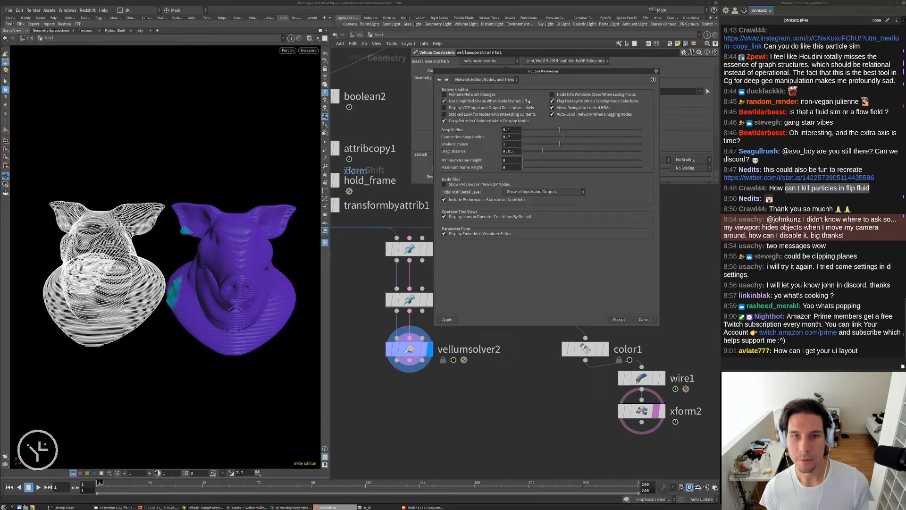
Close the preferences dialog, switch to the browser and open the odforce "houdini theme" thread from the search results.
{"action": "left_click", "coordinate": [655, 71]}
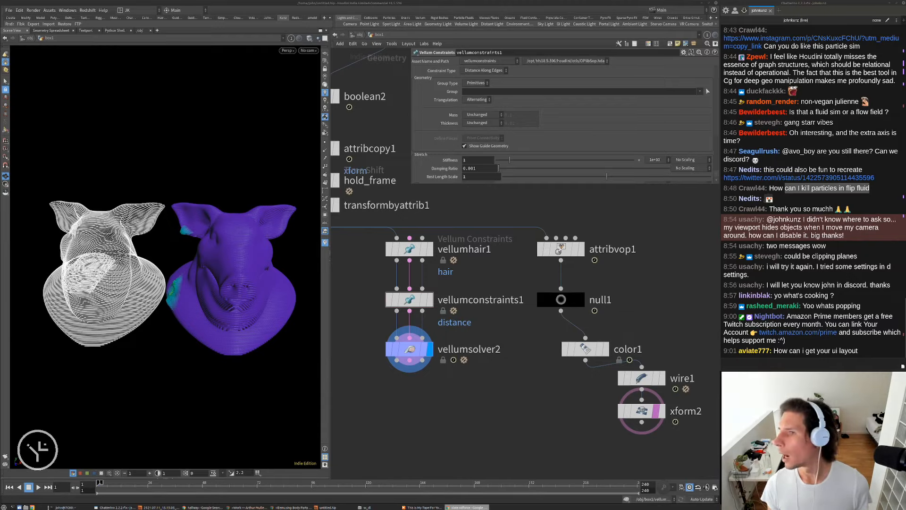
{"action": "left_click_drag", "start_coordinate": [363, 46], "coordinate": [198, 61]}
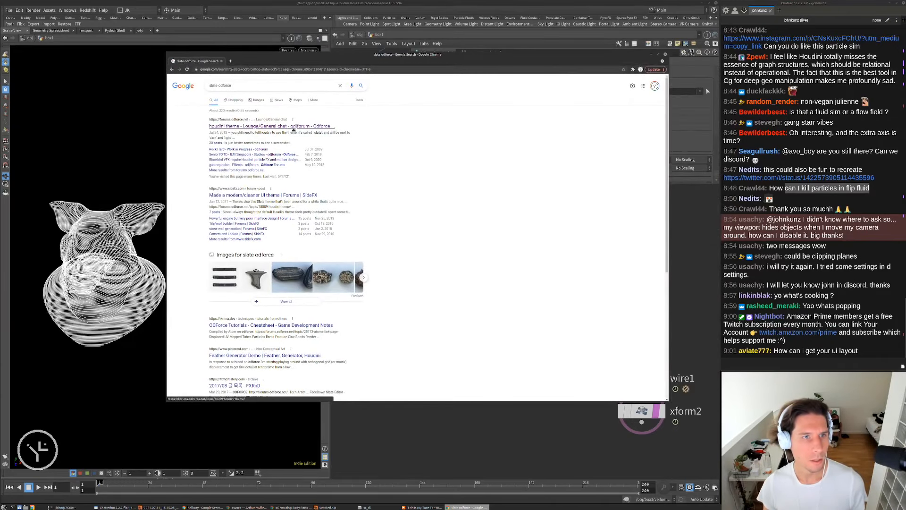
{"action": "left_click", "coordinate": [293, 127]}
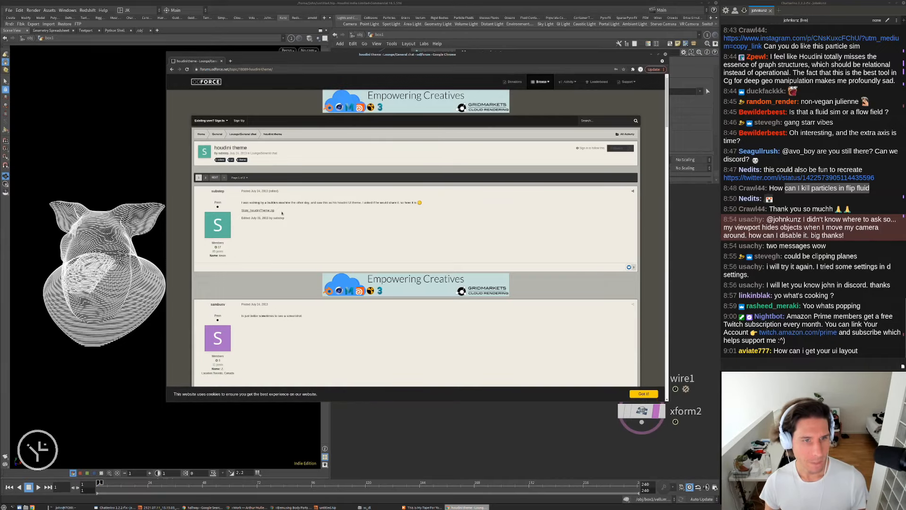
{"action": "left_click_drag", "start_coordinate": [279, 214], "coordinate": [238, 215]}
{"action": "left_click", "coordinate": [240, 215]}
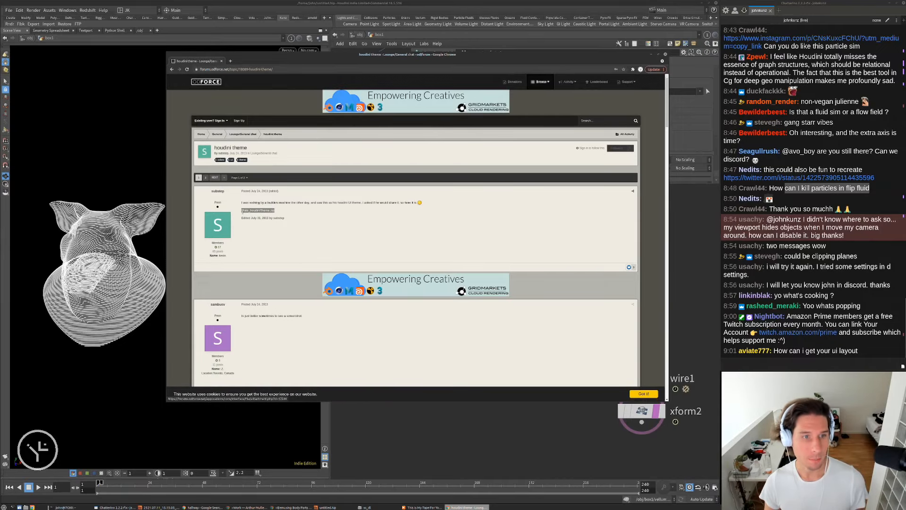
Copy the share link of the thread's first post, send it in the stream chat and put the browser away.
{"action": "left_click", "coordinate": [632, 190]}
{"action": "key", "text": "ctrl+c"}
{"action": "left_click", "coordinate": [760, 364]}
{"action": "key", "text": "ctrl+v"}
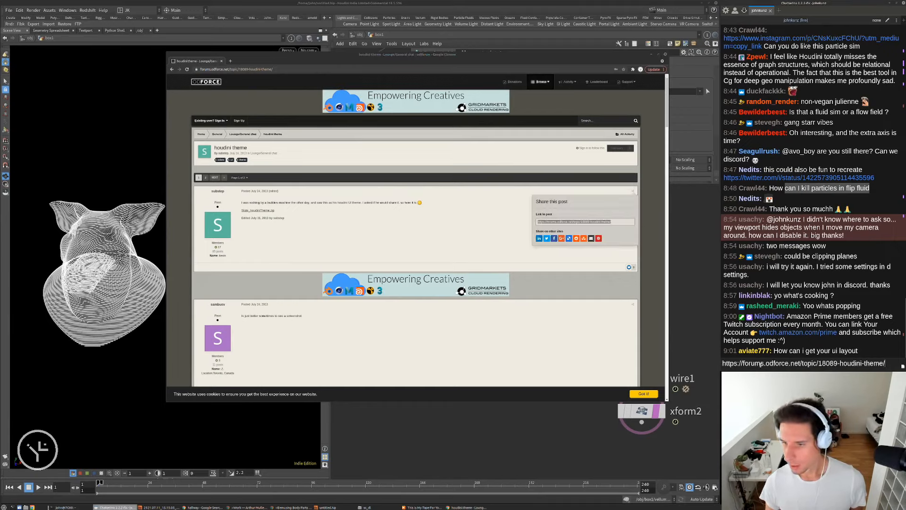
{"action": "key", "text": "Return"}
{"action": "left_click", "coordinate": [428, 226]}
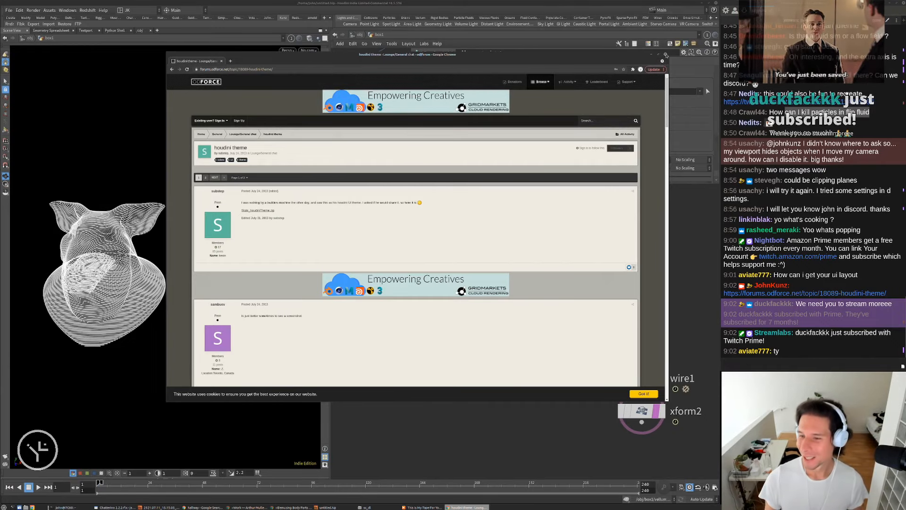
{"action": "left_click", "coordinate": [665, 55]}
Line up wire1 and xform2 vertically beneath color1 in the network.
{"action": "scroll", "coordinate": [633, 371], "scroll_direction": "up", "scroll_amount": 3}
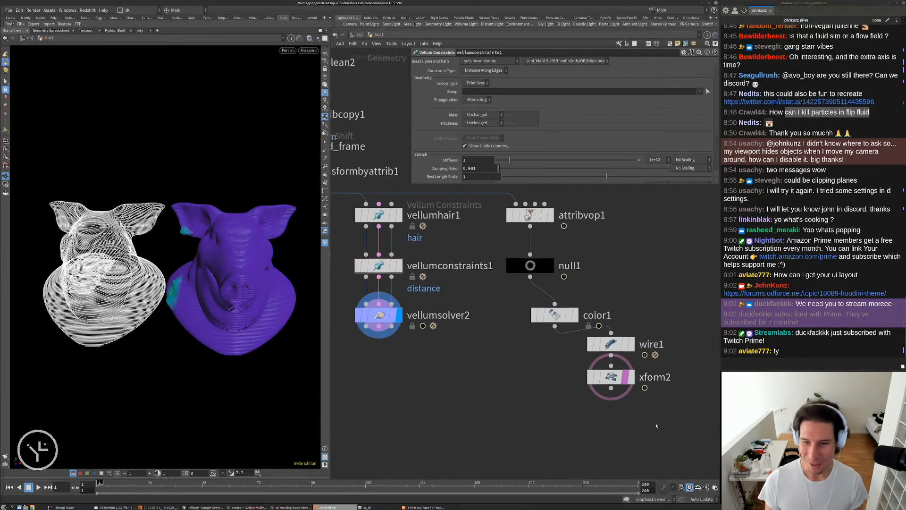
{"action": "left_click_drag", "start_coordinate": [654, 417], "coordinate": [558, 360]}
{"action": "middle_click_drag", "start_coordinate": [658, 367], "coordinate": [660, 342]}
{"action": "left_click", "coordinate": [656, 359]}
{"action": "left_click_drag", "start_coordinate": [560, 361], "coordinate": [561, 367]}
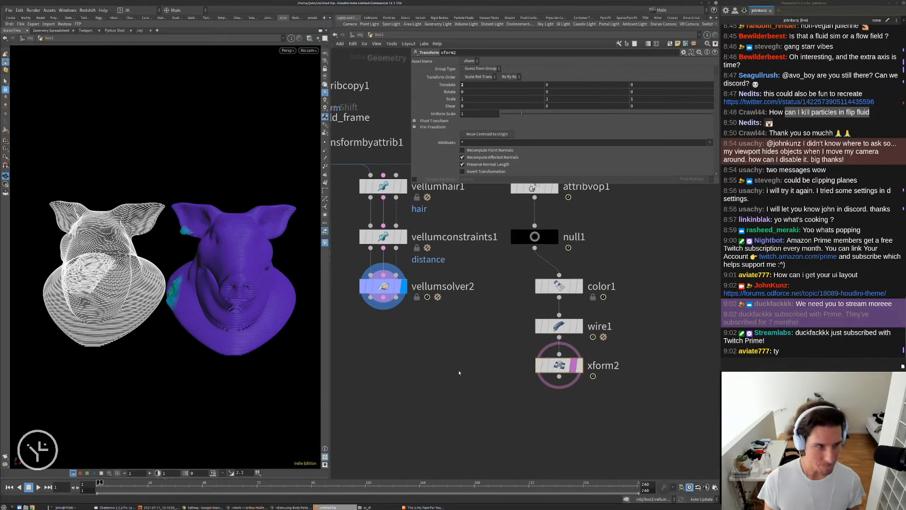
Display vellumconstraints1 and set its constraint type to Pin to Target, keeping the Primitives group type.
{"action": "left_click_drag", "start_coordinate": [153, 259], "coordinate": [163, 302]}
{"action": "middle_click_drag", "start_coordinate": [434, 324], "coordinate": [438, 352]}
{"action": "left_click", "coordinate": [391, 266]}
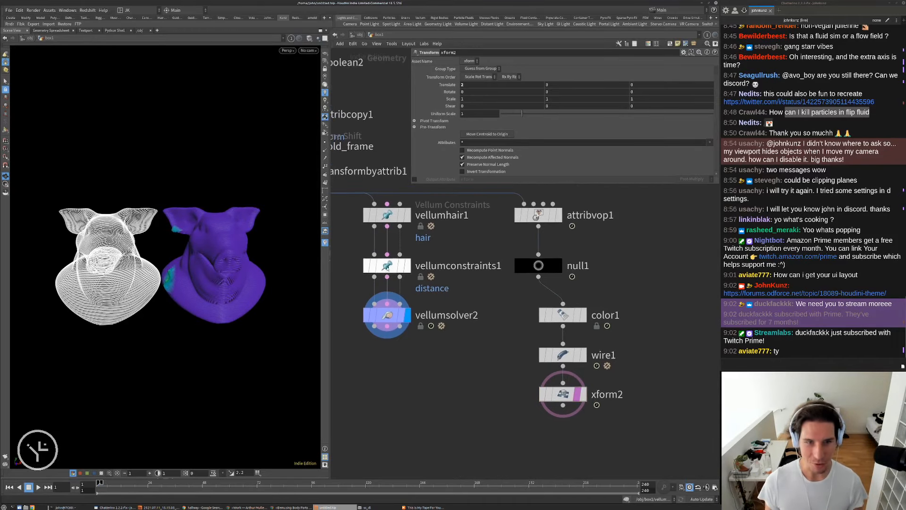
{"action": "left_click", "coordinate": [407, 265]}
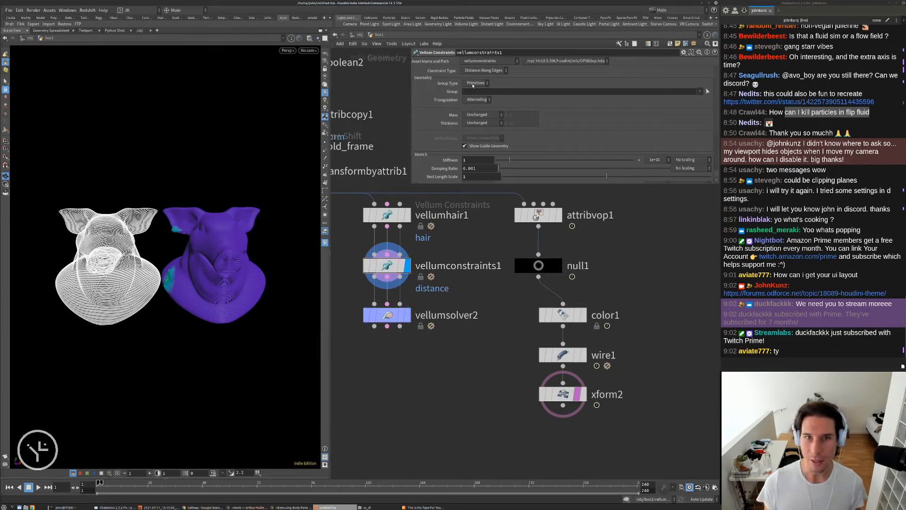
{"action": "left_click", "coordinate": [475, 83]}
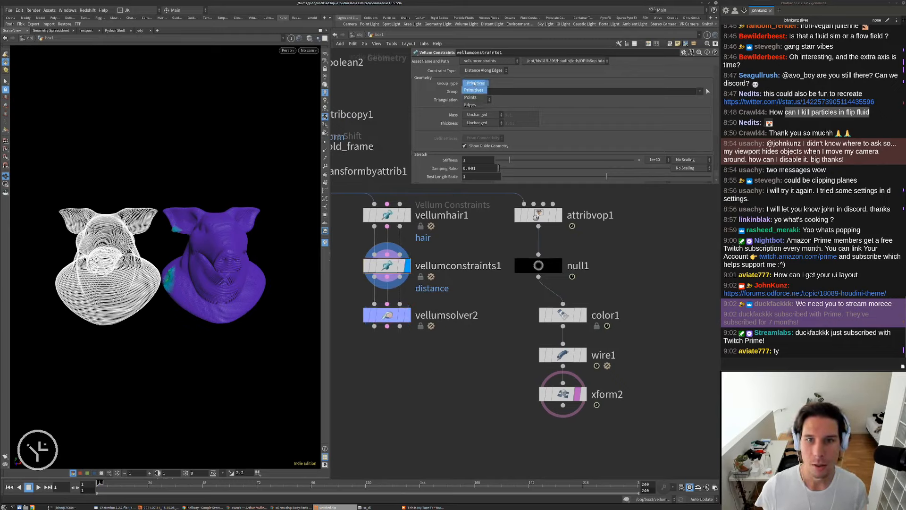
{"action": "left_click", "coordinate": [474, 84]}
{"action": "left_click", "coordinate": [484, 70]}
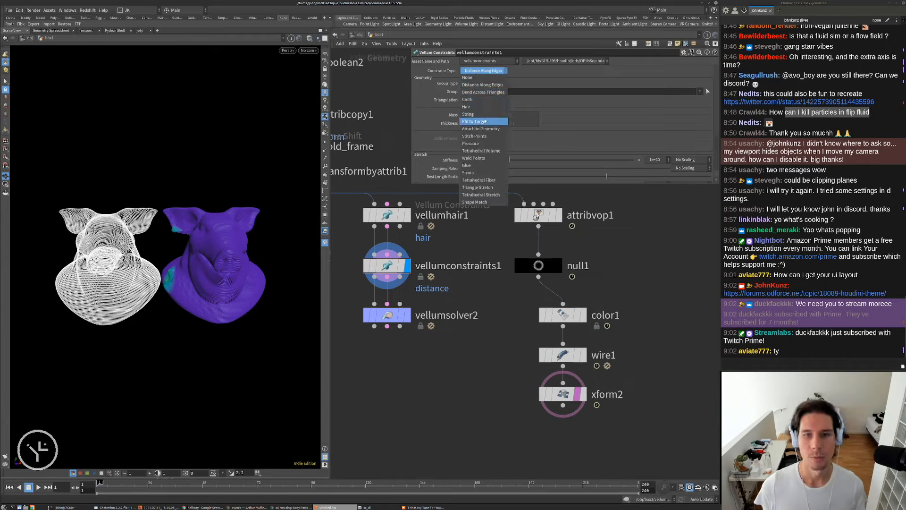
{"action": "left_click", "coordinate": [485, 121]}
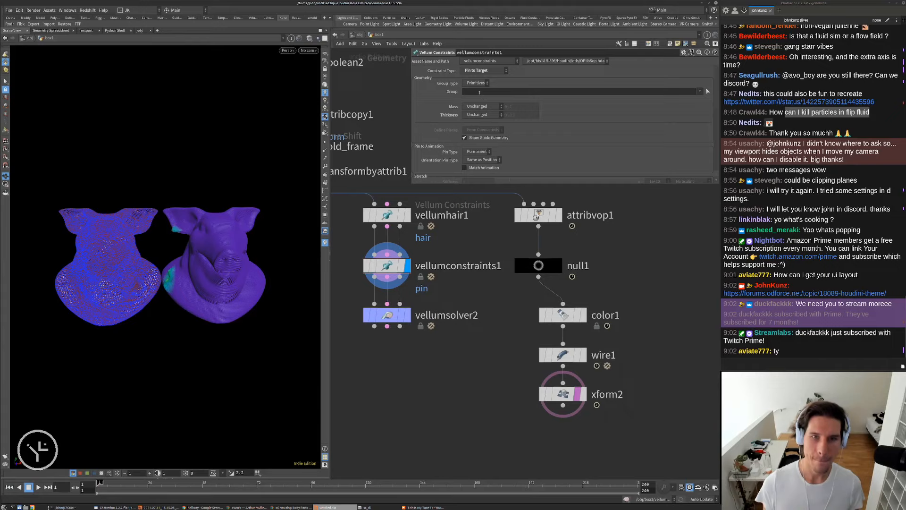
Set the constraint's pin type to Soft and its stiffness multipliers to 1 for stretch and 0.001 for bend.
{"action": "scroll", "coordinate": [442, 152], "scroll_direction": "down", "scroll_amount": 2}
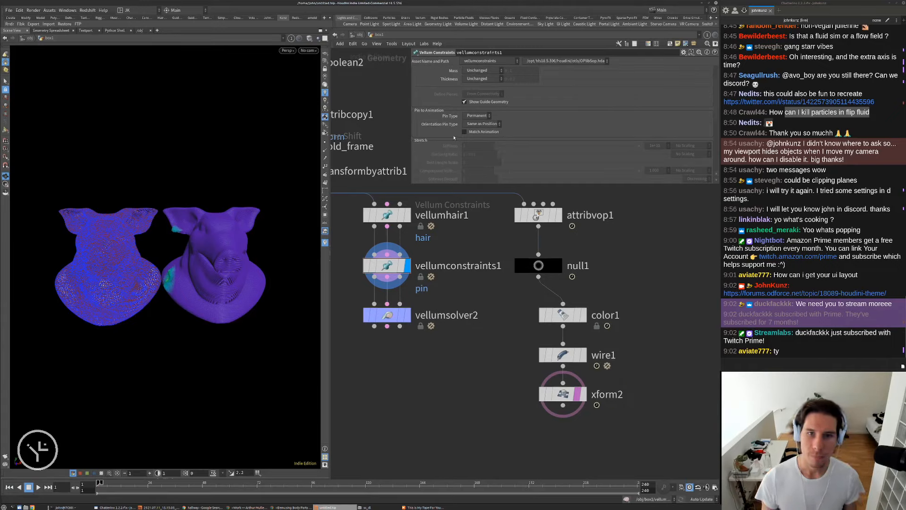
{"action": "left_click", "coordinate": [477, 116]}
{"action": "left_click", "coordinate": [469, 138]}
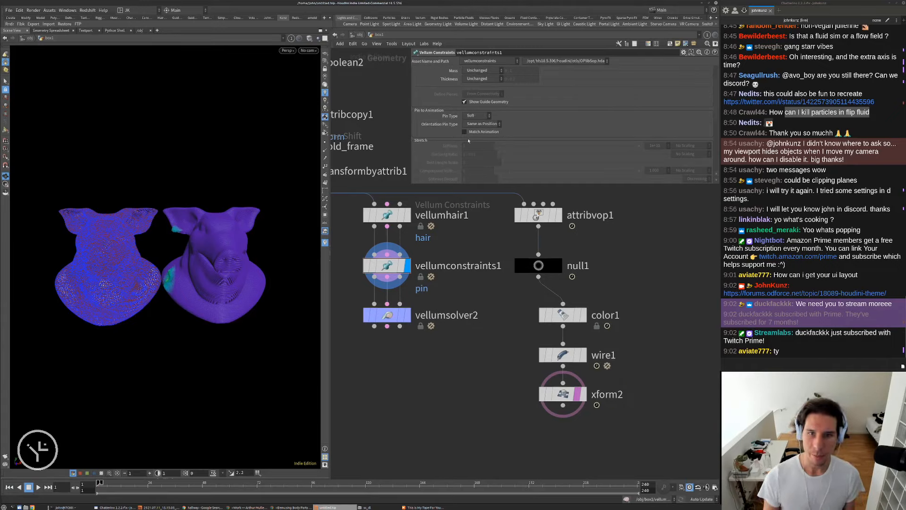
{"action": "scroll", "coordinate": [455, 146], "scroll_direction": "down", "scroll_amount": 3}
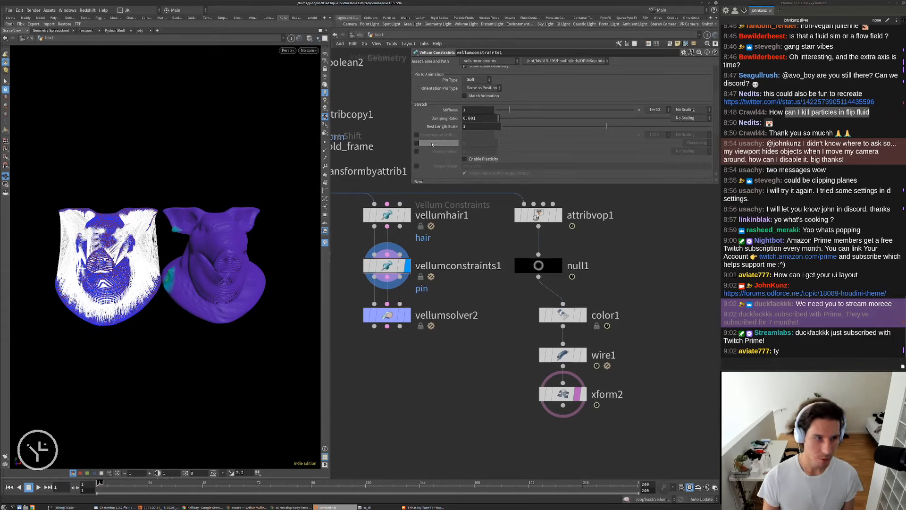
{"action": "middle_click_drag", "start_coordinate": [243, 184], "coordinate": [286, 176]}
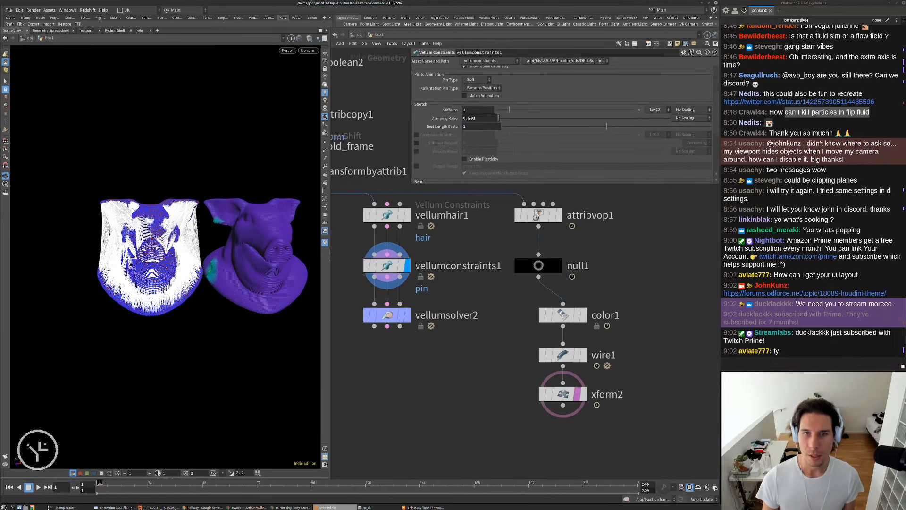
{"action": "scroll", "coordinate": [436, 156], "scroll_direction": "down", "scroll_amount": 3}
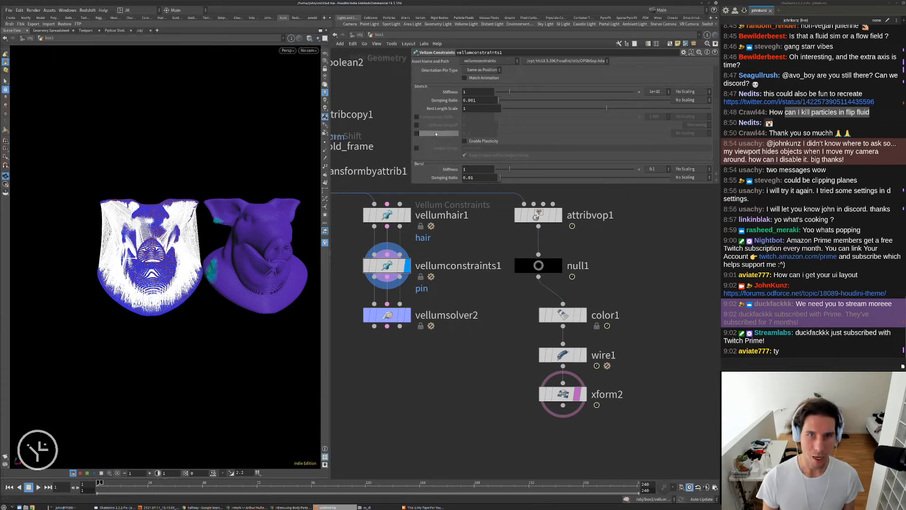
{"action": "middle_click_drag", "start_coordinate": [645, 92], "coordinate": [671, 284]}
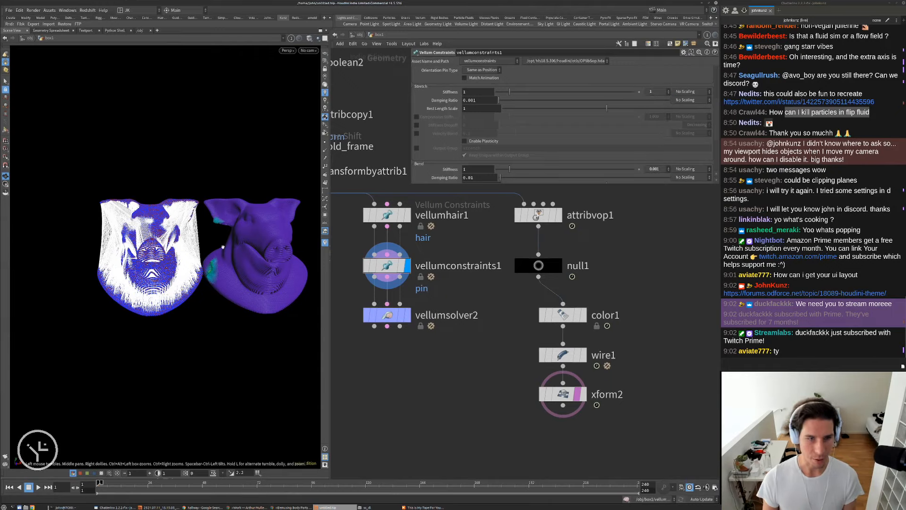
Display vellumsolver2 and show the parameters of subdivide1 at the start of the node chain.
{"action": "middle_click_drag", "start_coordinate": [457, 398], "coordinate": [462, 380]}
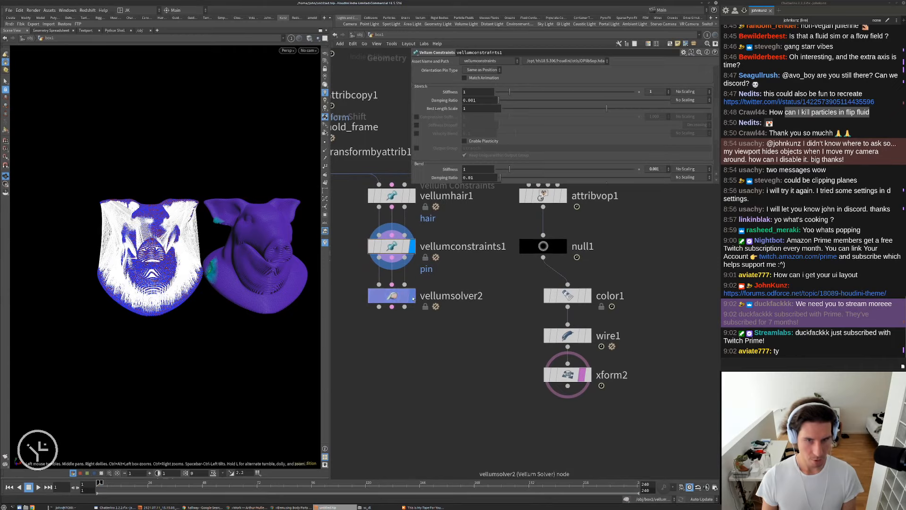
{"action": "left_click", "coordinate": [412, 296]}
{"action": "scroll", "coordinate": [461, 392], "scroll_direction": "down", "scroll_amount": 4}
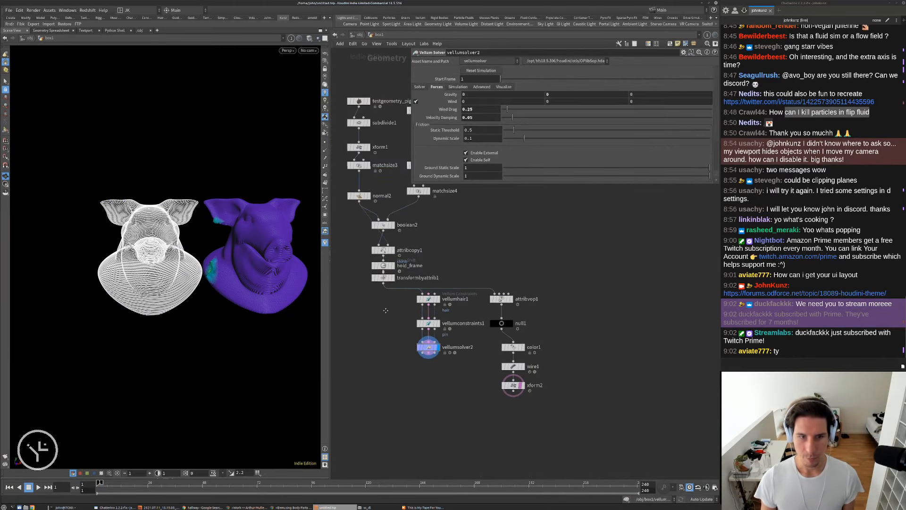
{"action": "middle_click_drag", "start_coordinate": [384, 309], "coordinate": [404, 333]}
{"action": "left_click", "coordinate": [379, 147]}
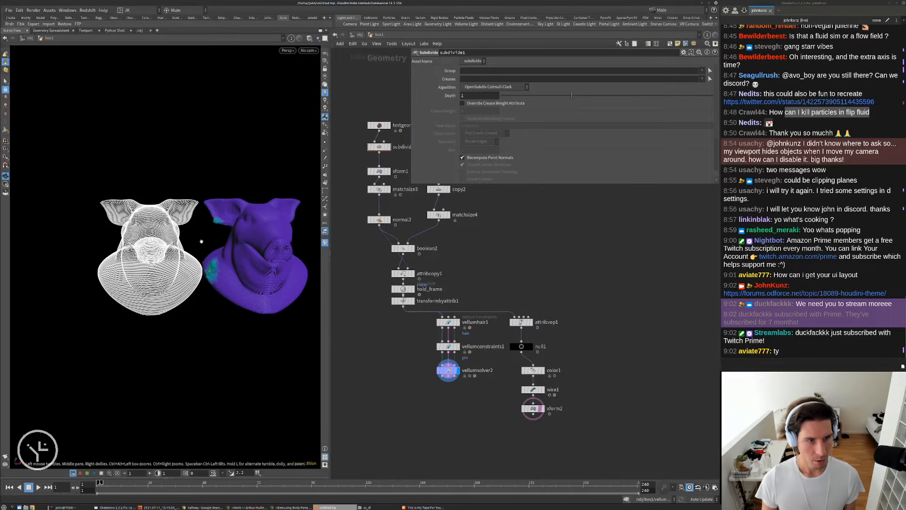
Play the soft-pinned simulation, compare both heads from several angles, stop it and return to the first frame.
{"action": "middle_click_drag", "start_coordinate": [201, 242], "coordinate": [183, 243]}
{"action": "right_click_drag", "start_coordinate": [183, 243], "coordinate": [264, 220]}
{"action": "left_click_drag", "start_coordinate": [251, 306], "coordinate": [198, 266]}
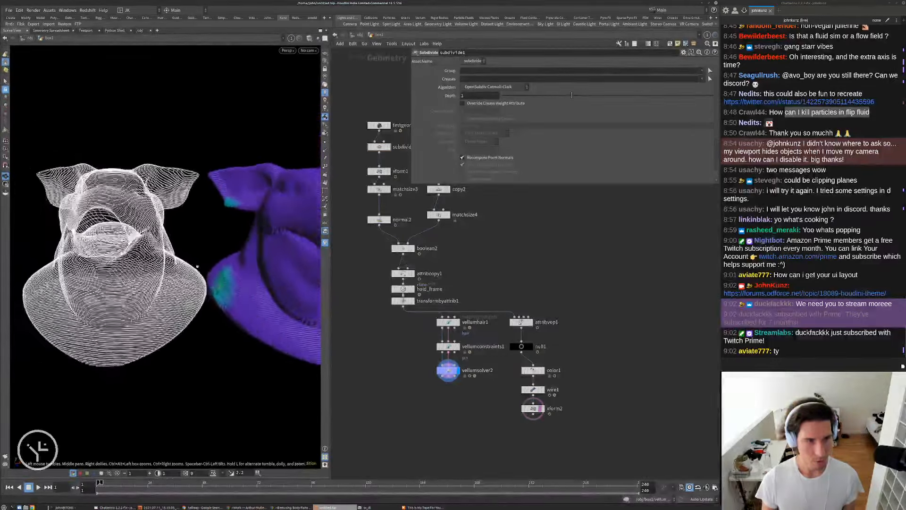
{"action": "right_click_drag", "start_coordinate": [197, 267], "coordinate": [166, 262]}
{"action": "left_click_drag", "start_coordinate": [193, 246], "coordinate": [219, 255]}
{"action": "key", "text": "Up"}
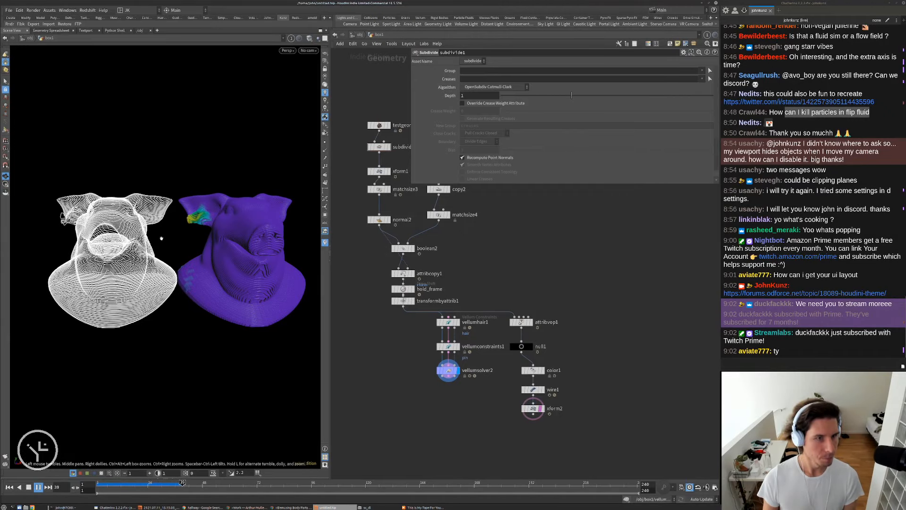
{"action": "key", "text": "Up"}
{"action": "left_click_drag", "start_coordinate": [200, 226], "coordinate": [231, 235]}
{"action": "key", "text": "ctrl+Up"}
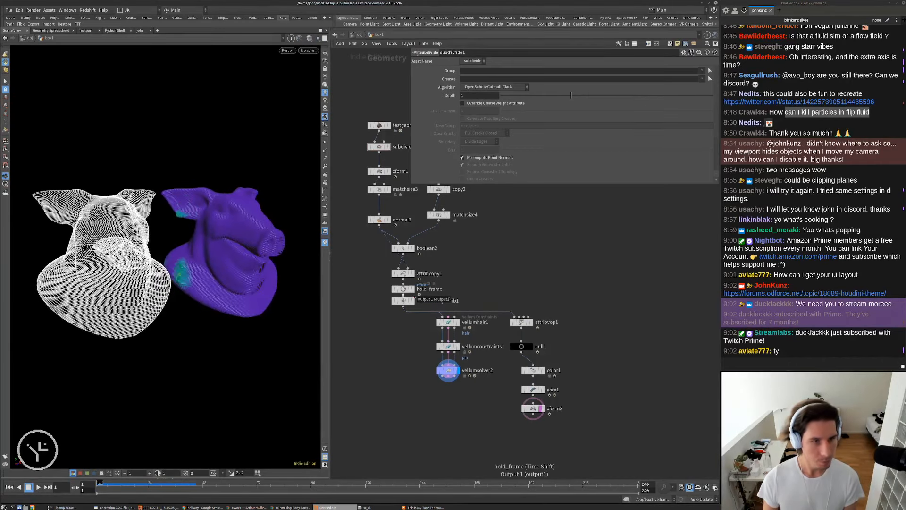
Inside attribvop1, set the first three frequency values of curlnoise1 to 1, and return to the geometry network.
{"action": "scroll", "coordinate": [526, 339], "scroll_direction": "up", "scroll_amount": 3}
{"action": "double_click", "coordinate": [516, 318]}
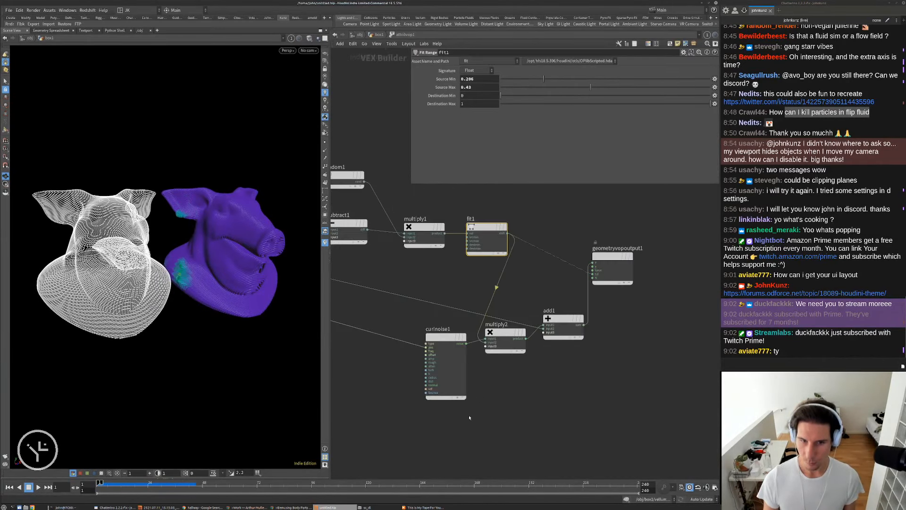
{"action": "left_click", "coordinate": [460, 389]}
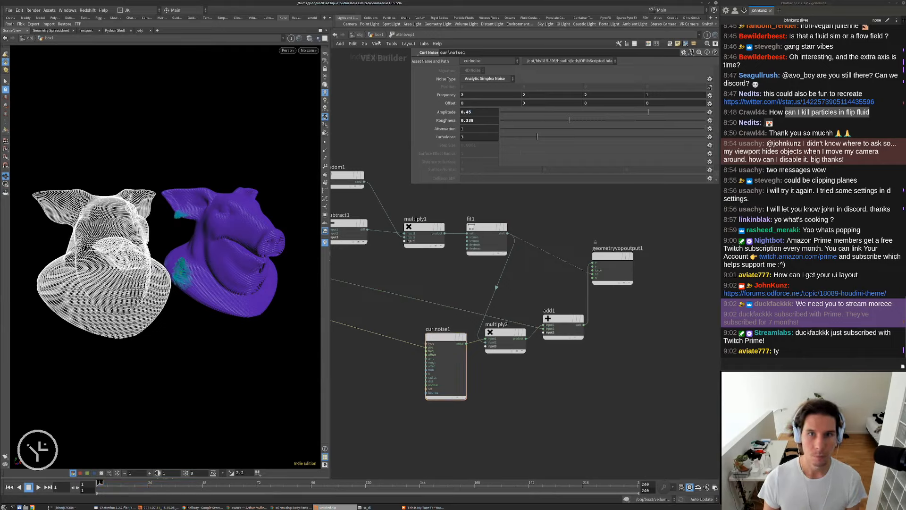
{"action": "double_click", "coordinate": [476, 95]}
{"action": "type", "text": "1"}
{"action": "key", "text": "Tab"}
{"action": "type", "text": "1"}
{"action": "key", "text": "Tab"}
{"action": "type", "text": "1"}
{"action": "key", "text": "Return"}
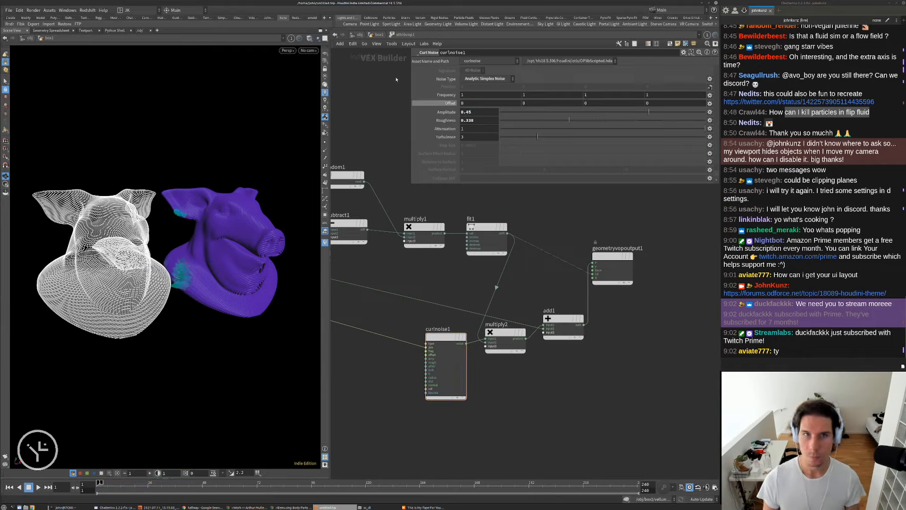
{"action": "left_click", "coordinate": [374, 34]}
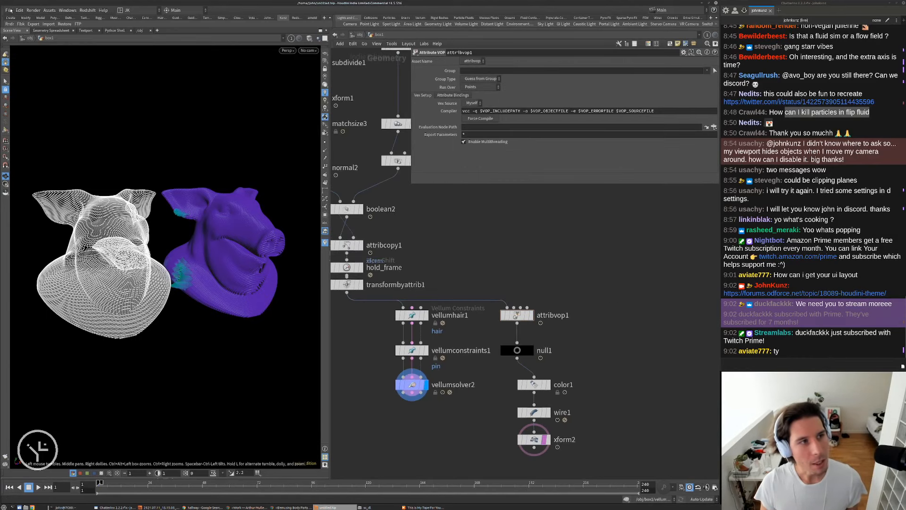
Save the scene as vellum_curve_loosener.v1.hip in the scenes folder.
{"action": "left_click", "coordinate": [9, 10]}
{"action": "left_click", "coordinate": [23, 59]}
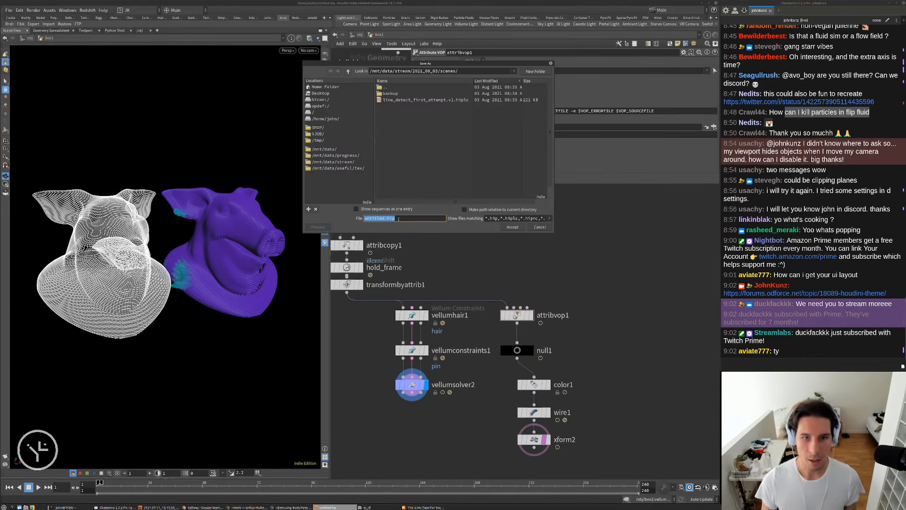
{"action": "left_click", "coordinate": [388, 219]}
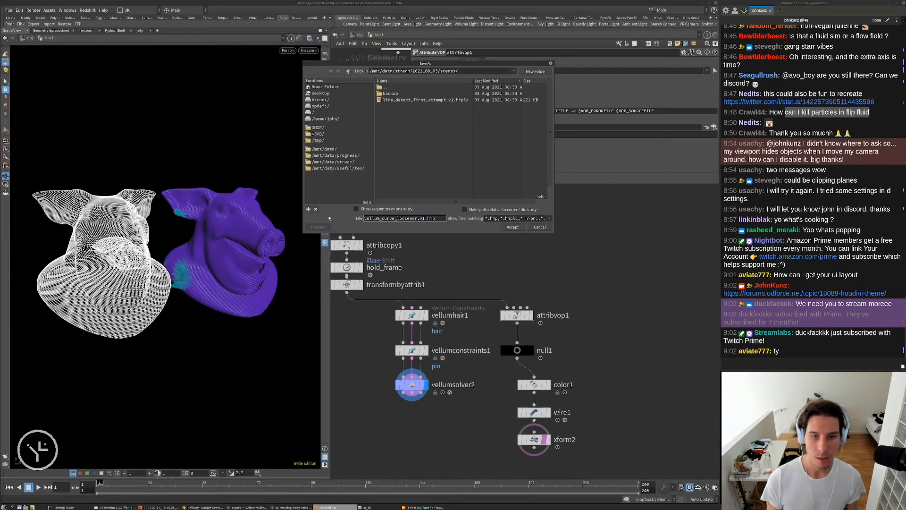
{"action": "key", "text": "Return"}
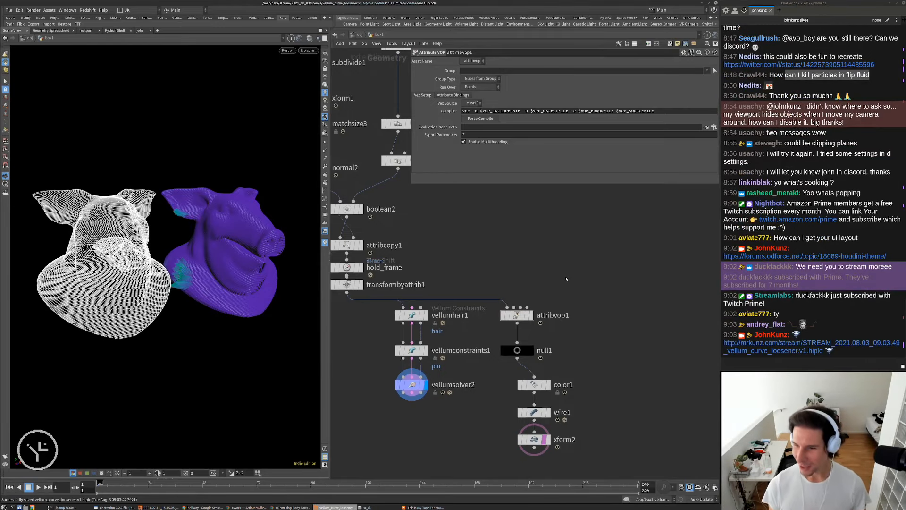
Play the simulation, compare both pig heads from several angles, stop playback and return to the first frame.
{"action": "middle_click_drag", "start_coordinate": [575, 293], "coordinate": [600, 253]}
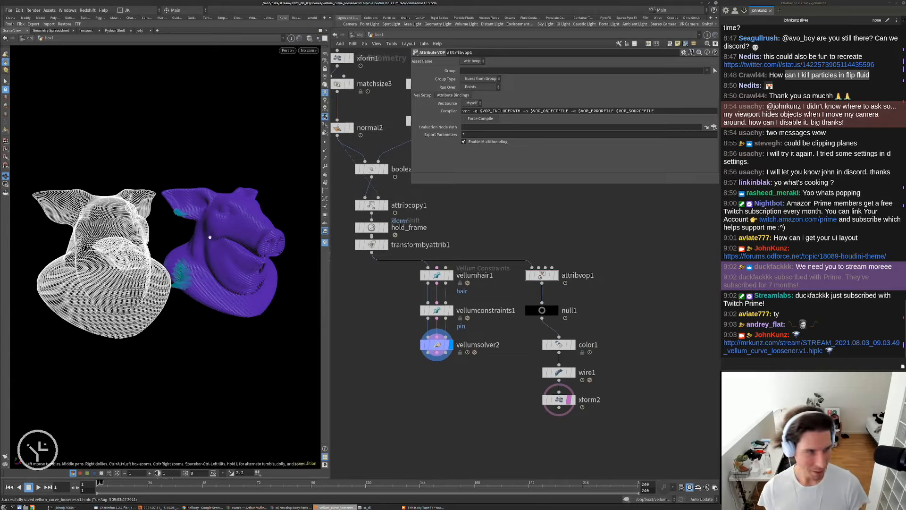
{"action": "left_click_drag", "start_coordinate": [255, 252], "coordinate": [192, 259]}
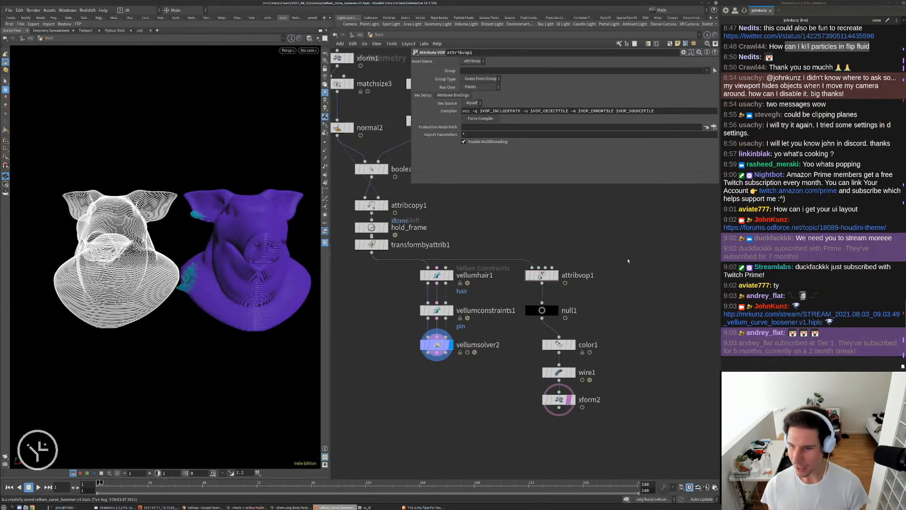
{"action": "key", "text": "Up"}
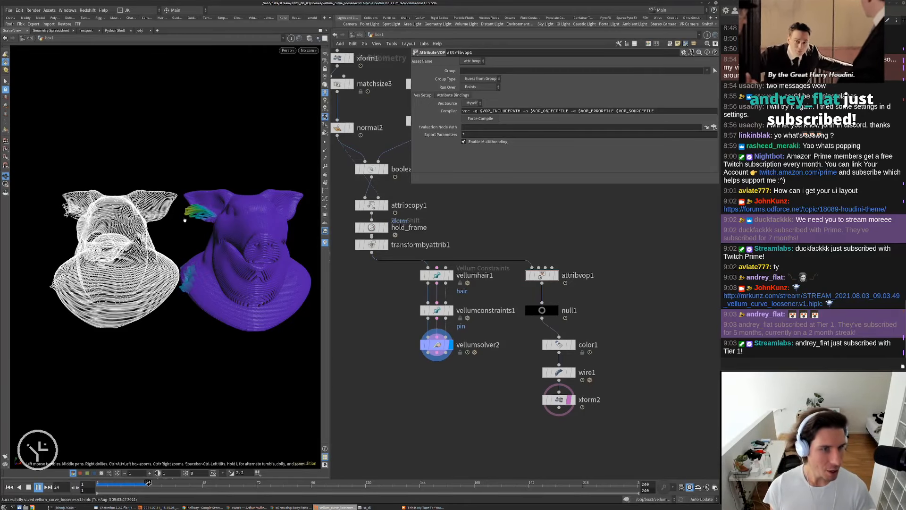
{"action": "mouse_move", "coordinate": [171, 219]}
{"action": "left_mouse_down"}
{"action": "mouse_move", "coordinate": [203, 214]}
{"action": "mouse_move", "coordinate": [187, 226]}
{"action": "left_mouse_up"}
{"action": "key", "text": "Up"}
{"action": "right_click_drag", "start_coordinate": [155, 227], "coordinate": [176, 208]}
{"action": "key", "text": "Up"}
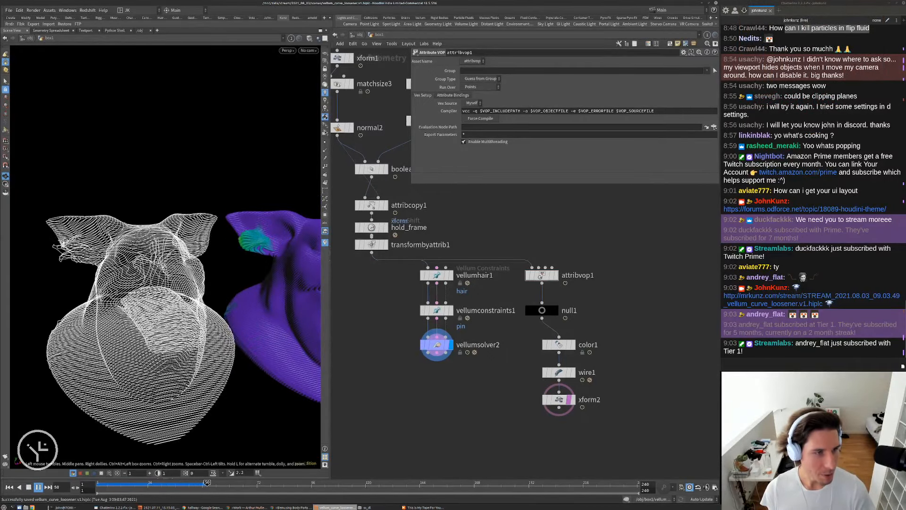
{"action": "left_click_drag", "start_coordinate": [74, 248], "coordinate": [75, 271]}
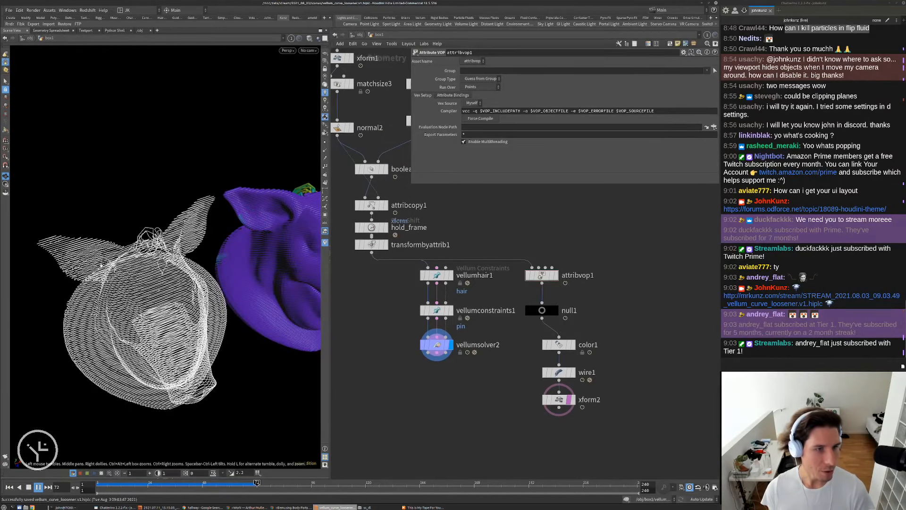
{"action": "key", "text": "ctrl+Up"}
On vellumconstraints1, set the stretch stiffness multiplier to 0.01 and the bend stiffness multiplier to 0.00001.
{"action": "left_click", "coordinate": [433, 315]}
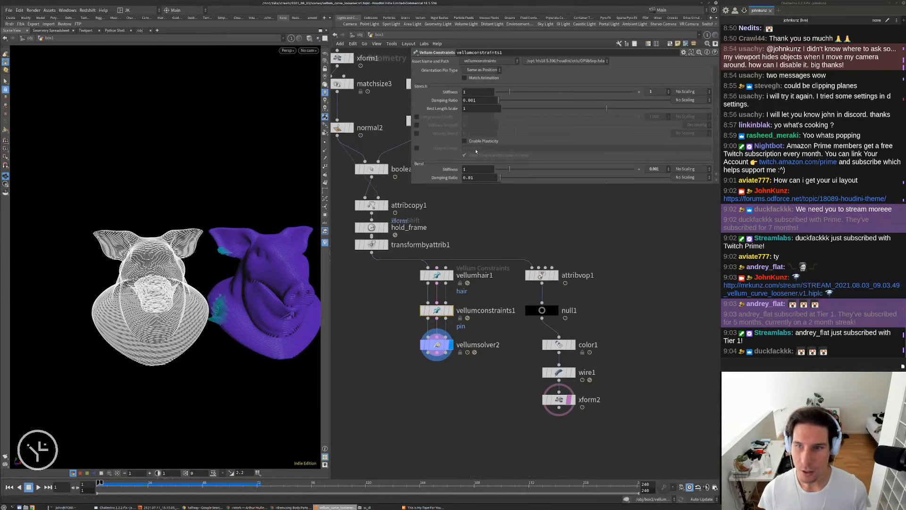
{"action": "left_click", "coordinate": [661, 91]}
{"action": "left_click", "coordinate": [653, 186]}
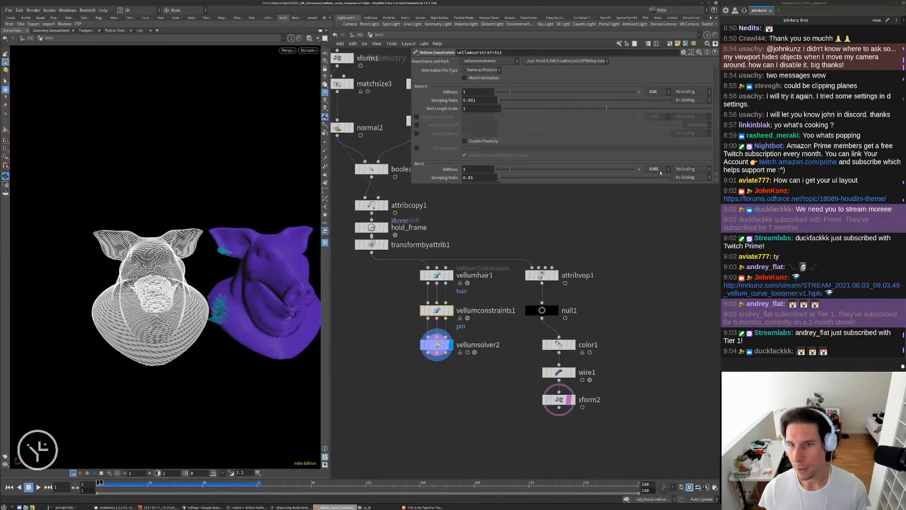
{"action": "left_click", "coordinate": [660, 169]}
{"action": "left_click", "coordinate": [658, 286]}
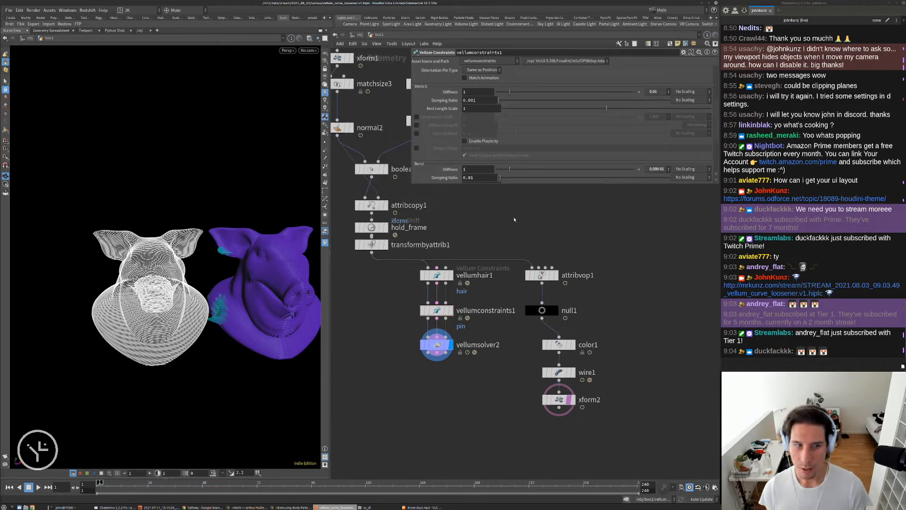
Replay the simulation with the softer pin constraints, inspect the loosened ear curves up close, and return to the first frame.
{"action": "key", "text": "Up"}
{"action": "middle_click_drag", "start_coordinate": [95, 277], "coordinate": [80, 263]}
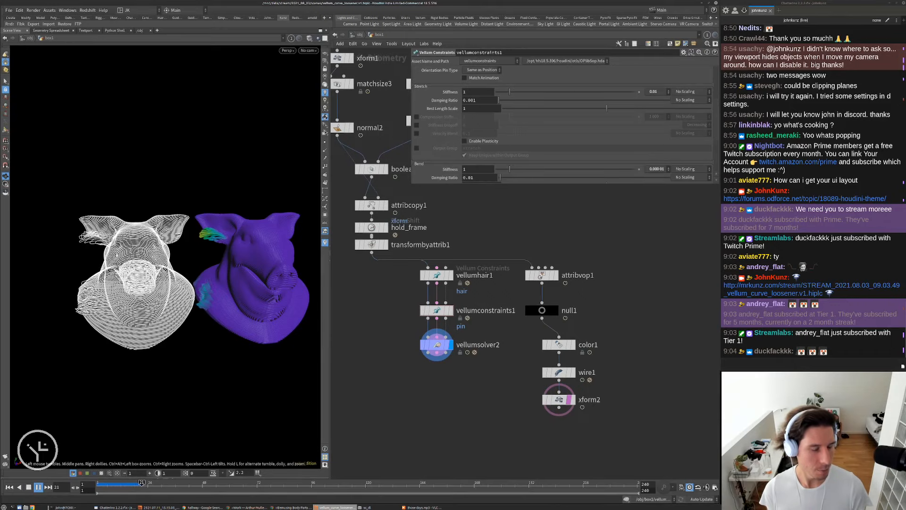
{"action": "key", "text": "Up"}
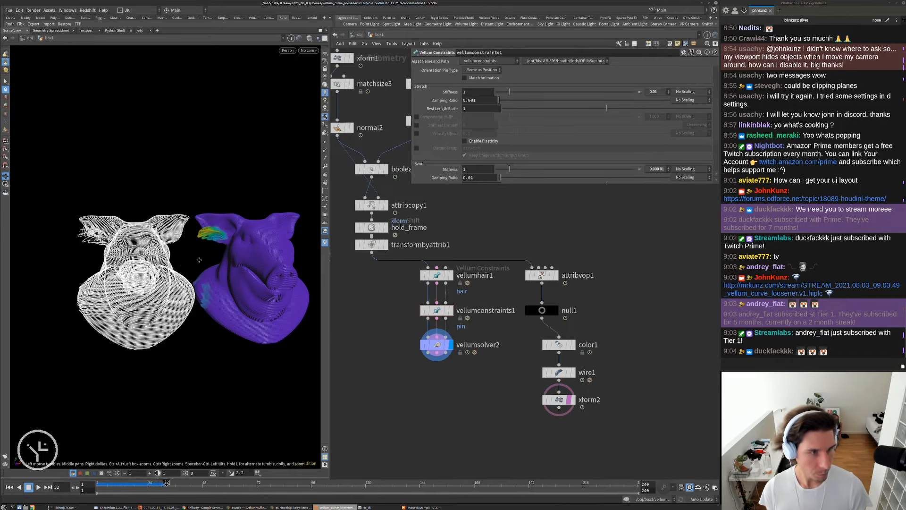
{"action": "right_click_drag", "start_coordinate": [199, 259], "coordinate": [200, 231]}
{"action": "key", "text": "Up"}
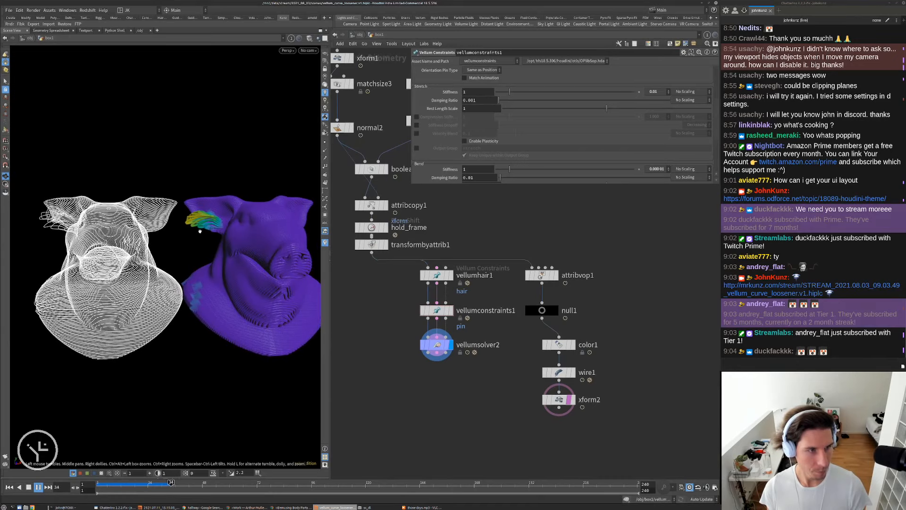
{"action": "key", "text": "ctrl+Up"}
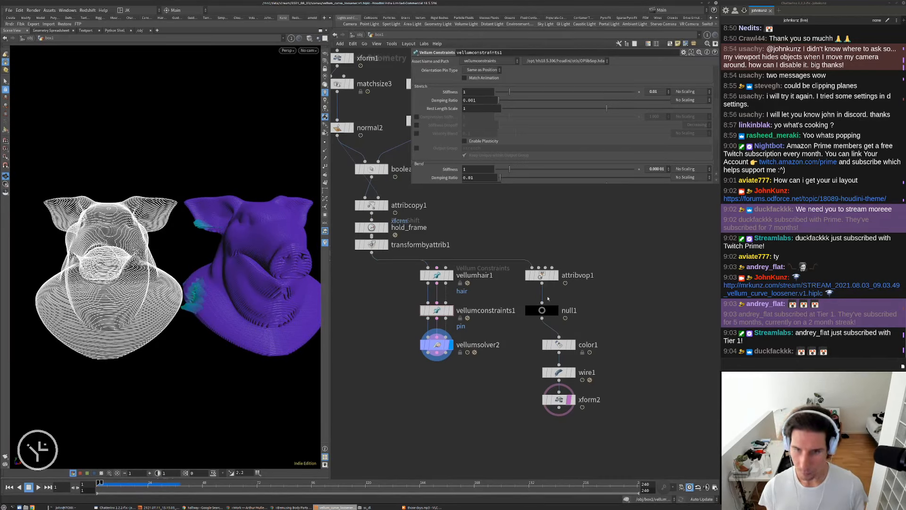
Inside attribvop1, lower the Source Min of fit1 to 0.143.
{"action": "double_click", "coordinate": [541, 275]}
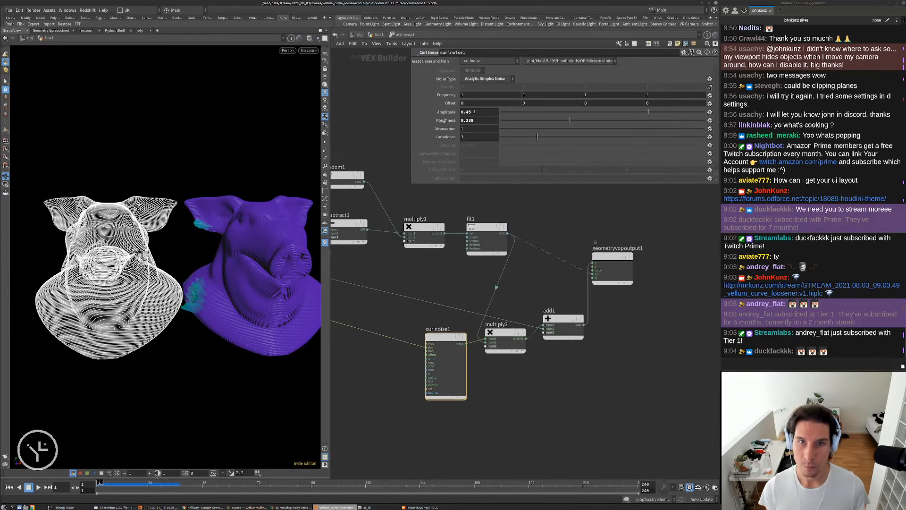
{"action": "left_click", "coordinate": [486, 231]}
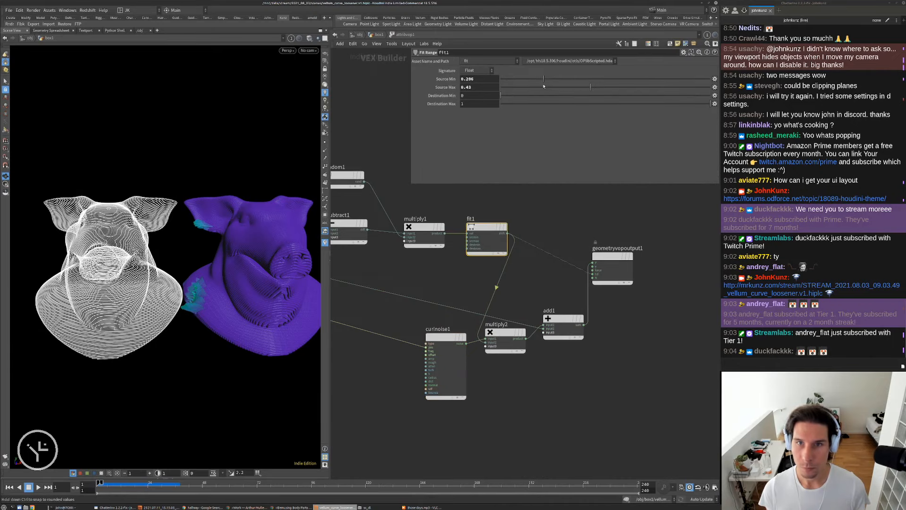
{"action": "left_click_drag", "start_coordinate": [530, 79], "coordinate": [531, 79]}
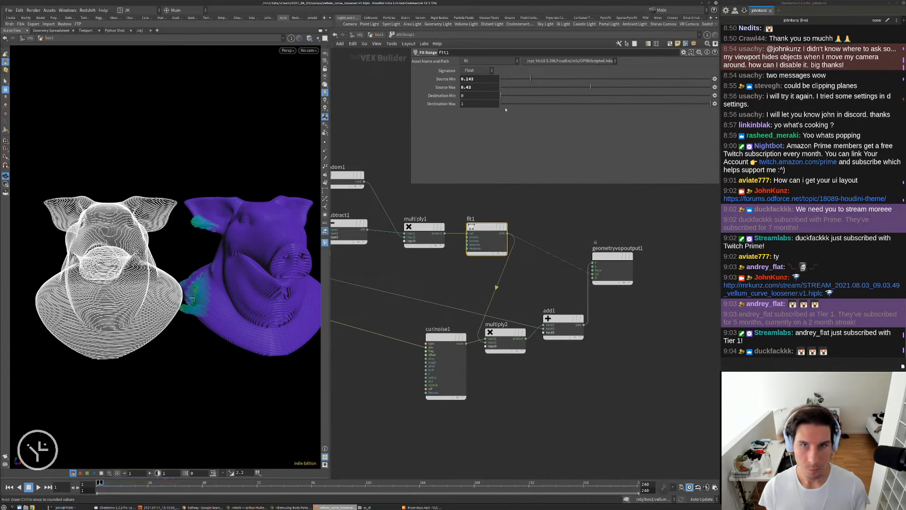
Set the amplitude of curlnoise1 to 1 and return to the geometry network.
{"action": "left_click", "coordinate": [442, 334]}
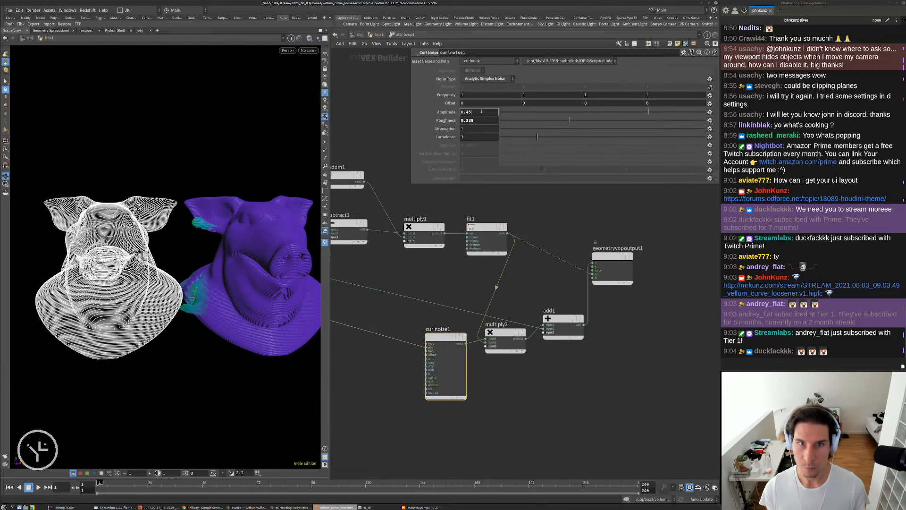
{"action": "key", "text": "BackSpace"}
{"action": "key", "text": "BackSpace"}
{"action": "key", "text": "BackSpace"}
{"action": "key", "text": "BackSpace"}
{"action": "type", "text": "1"}
{"action": "key", "text": "Return"}
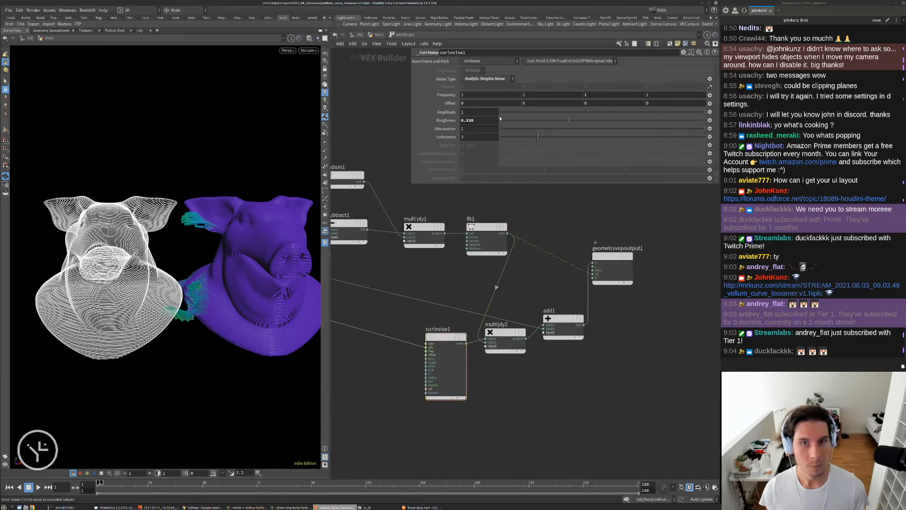
{"action": "left_click", "coordinate": [373, 35]}
Play the simulation with the stronger noise, view both heads from the front and side, and return to the first frame.
{"action": "key", "text": "Up"}
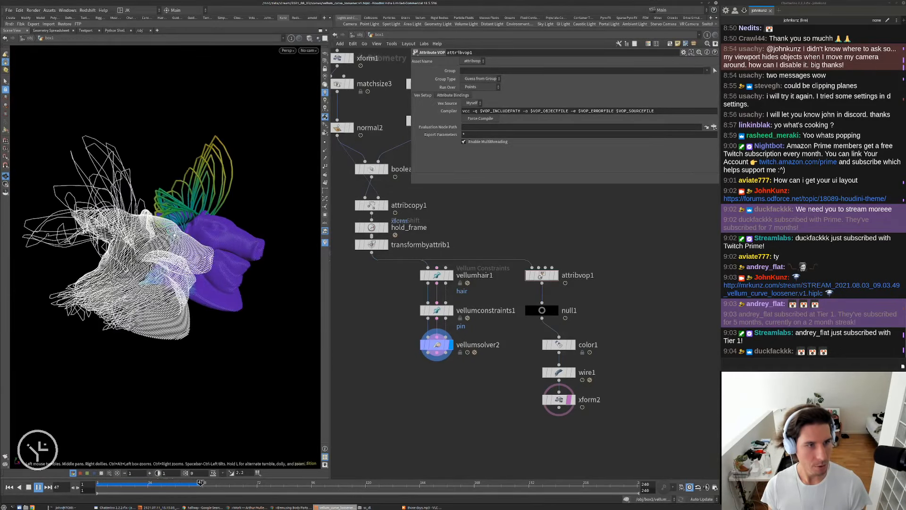
{"action": "left_click_drag", "start_coordinate": [141, 235], "coordinate": [98, 235]}
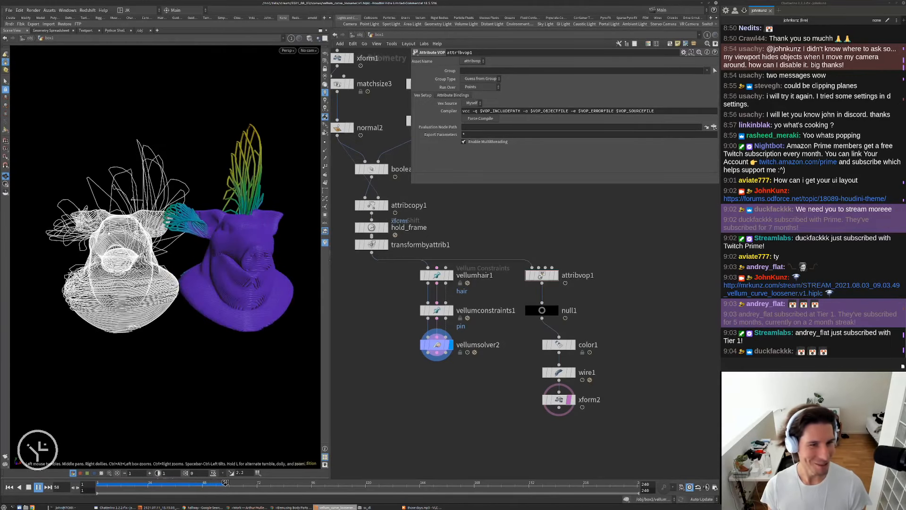
{"action": "key", "text": "ctrl+Up"}
Rename the attribvop1 node as expand_portions_of_curves.
{"action": "double_click", "coordinate": [542, 275]}
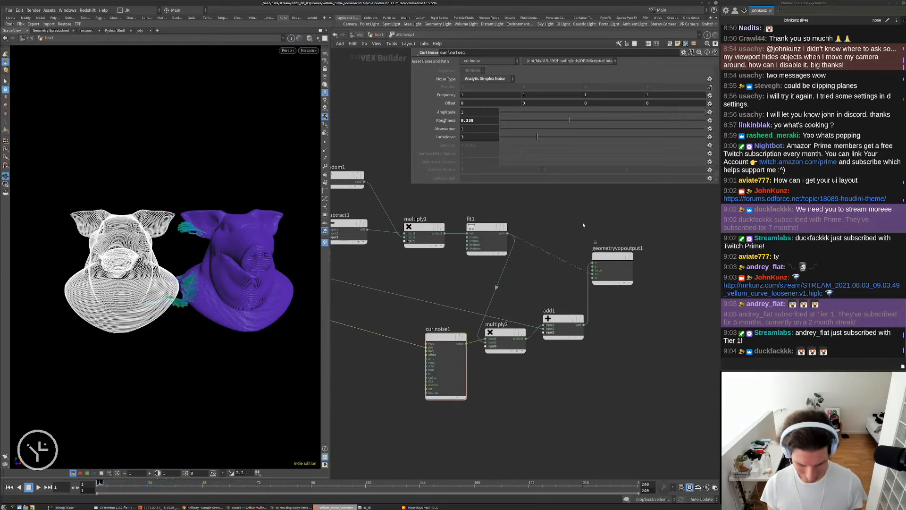
{"action": "key", "text": "u"}
{"action": "double_click", "coordinate": [556, 276]}
{"action": "double_click", "coordinate": [557, 277]}
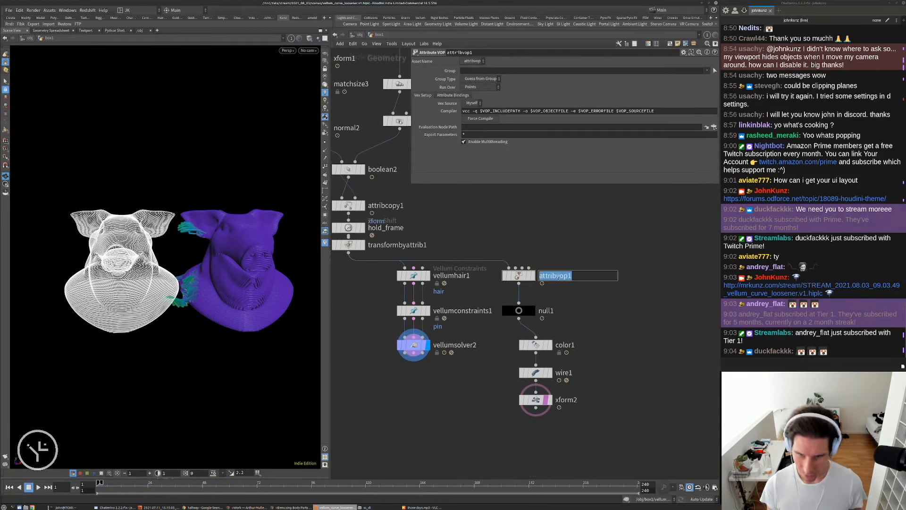
{"action": "key", "text": "BackSpace"}
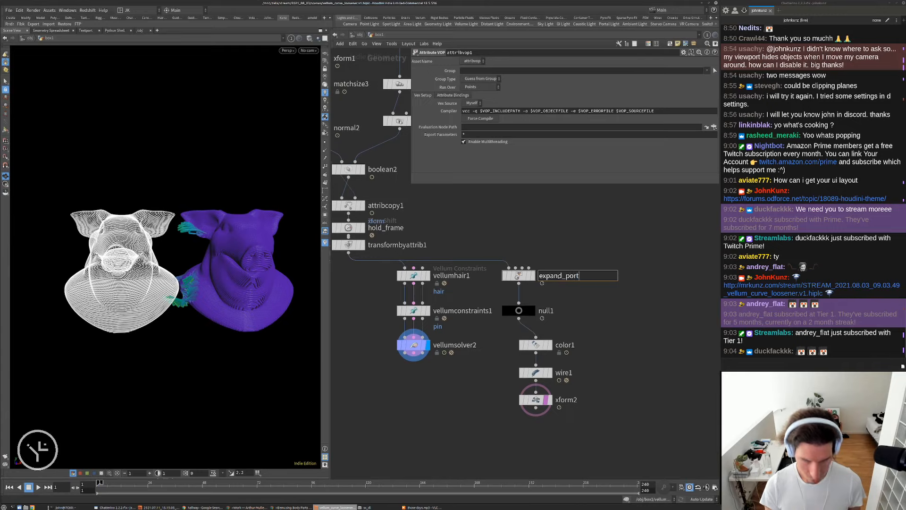
{"action": "type", "text": "urves"}
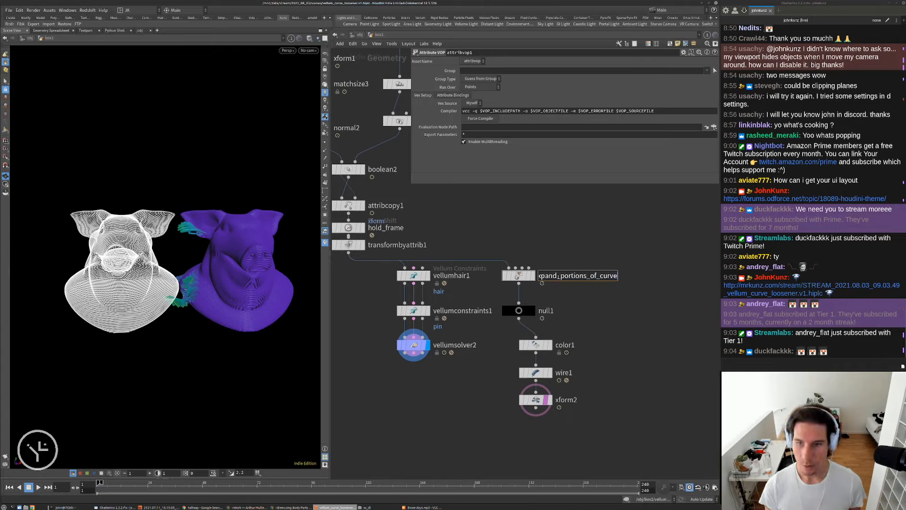
{"action": "key", "text": "Return"}
Align expand_portions_of_curves and null1 above color1, and turn off the template display of xform2.
{"action": "left_click_drag", "start_coordinate": [563, 244], "coordinate": [522, 316]}
{"action": "left_click_drag", "start_coordinate": [520, 311], "coordinate": [536, 311]}
{"action": "left_click", "coordinate": [490, 368]}
{"action": "left_click", "coordinate": [547, 403]}
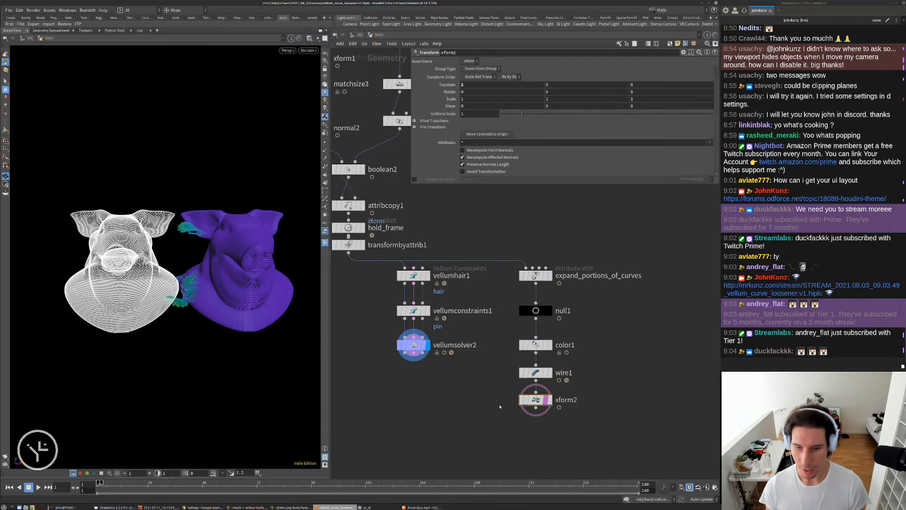
{"action": "left_click", "coordinate": [547, 402]}
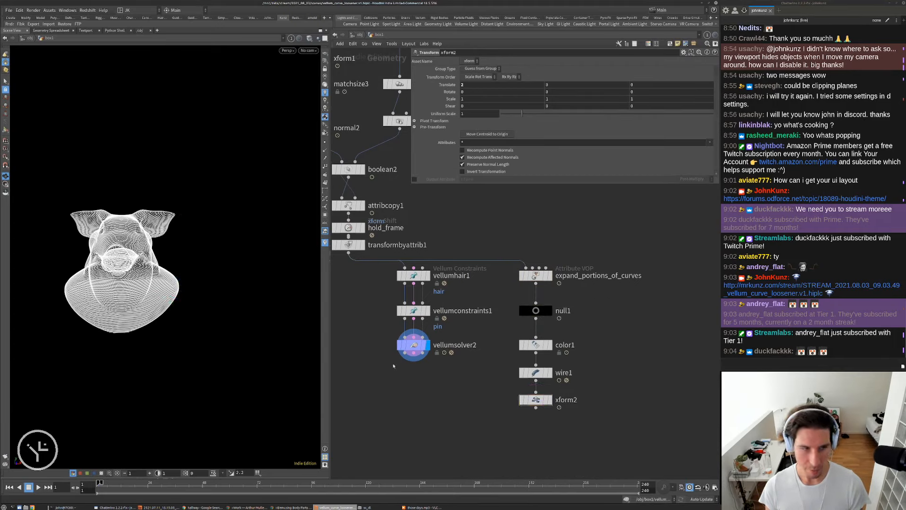
{"action": "key", "text": "space+g"}
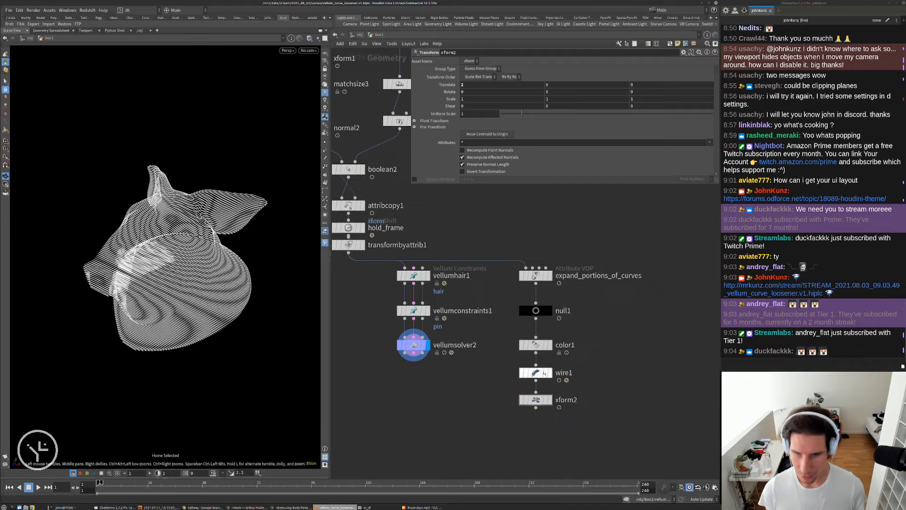
Duplicate wire1, connect the copy below vellumsolver2 and display its result.
{"action": "left_click_drag", "start_coordinate": [535, 373], "coordinate": [405, 353], "text": "alt"}
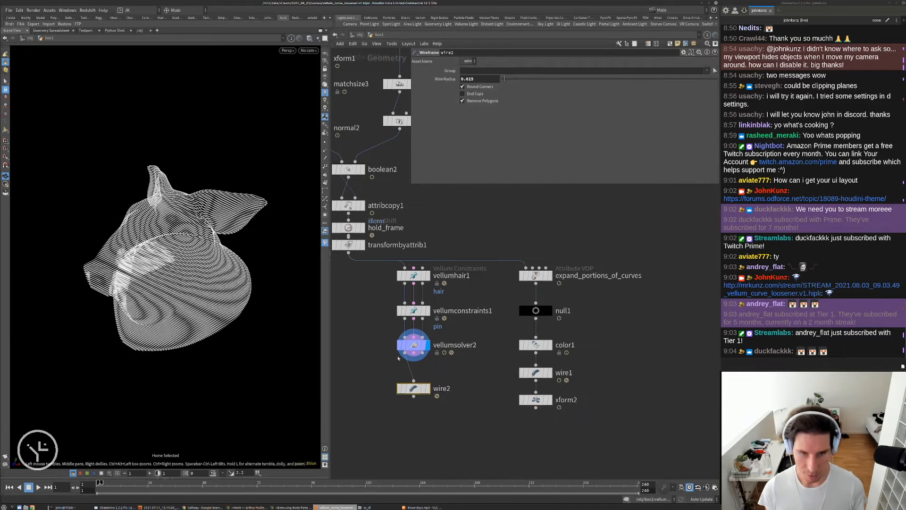
{"action": "left_click", "coordinate": [429, 390]}
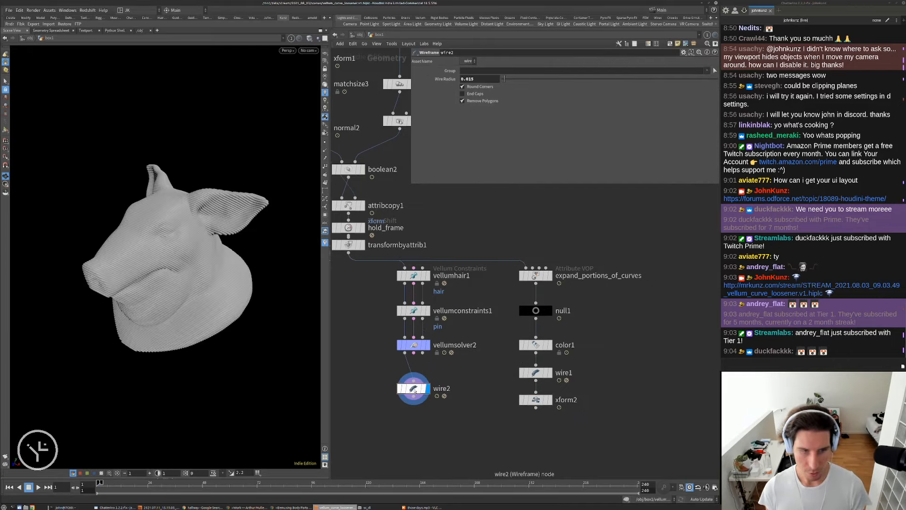
{"action": "middle_click_drag", "start_coordinate": [357, 349], "coordinate": [368, 366]}
{"action": "left_click_drag", "start_coordinate": [167, 252], "coordinate": [237, 251], "text": "alt"}
Set the Total Number of copy2 to 45 and show the parameters of subdivide1.
{"action": "middle_click_drag", "start_coordinate": [449, 228], "coordinate": [456, 333]}
{"action": "scroll", "coordinate": [485, 287], "scroll_direction": "down", "scroll_amount": 3}
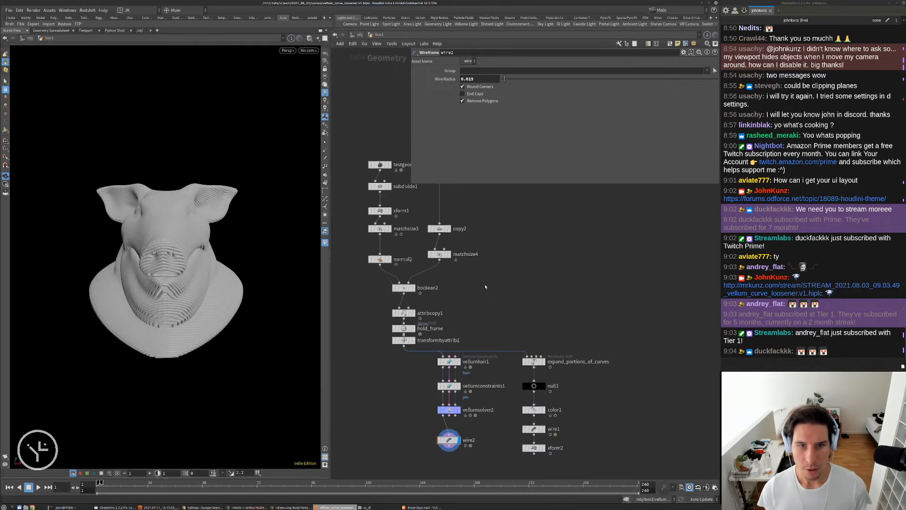
{"action": "left_click", "coordinate": [441, 229]}
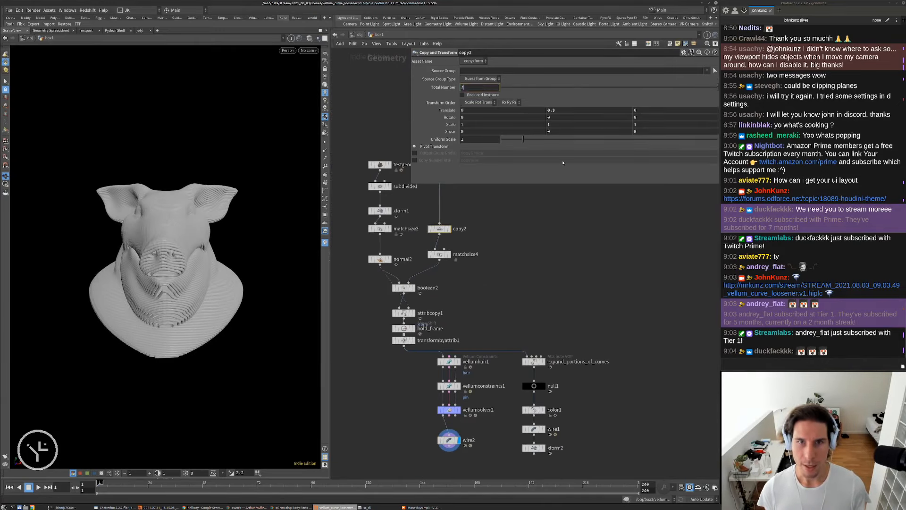
{"action": "left_click_drag", "start_coordinate": [193, 228], "coordinate": [404, 147], "text": "alt"}
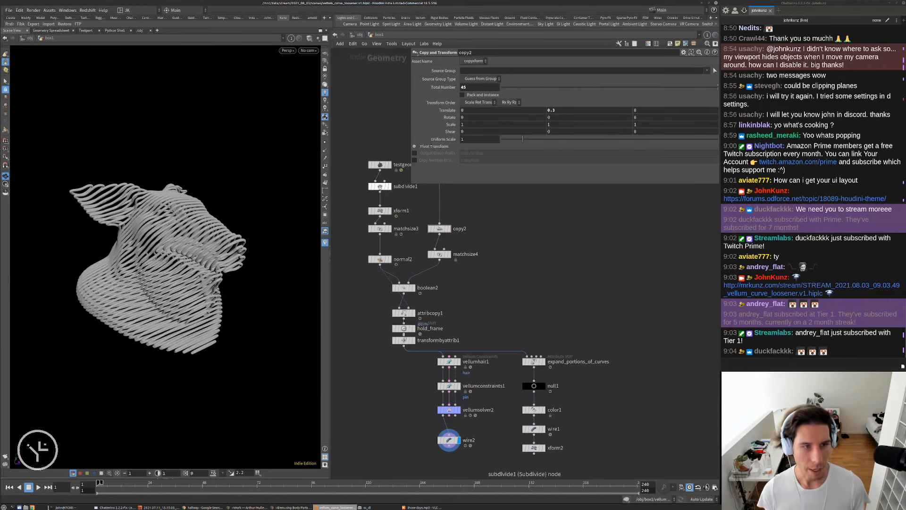
{"action": "left_click", "coordinate": [380, 187]}
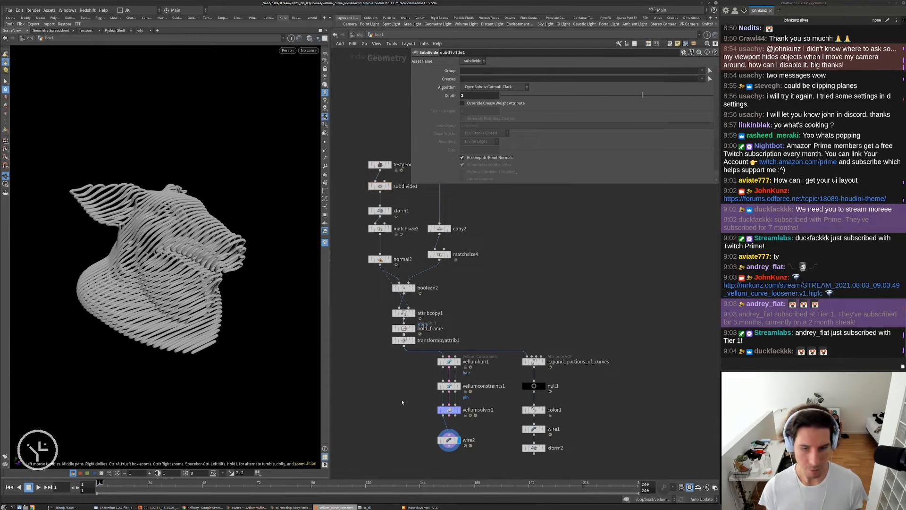
Disable Round Corners on wire2, play the simulation of the thick wires and return to the first frame.
{"action": "middle_click_drag", "start_coordinate": [402, 402], "coordinate": [400, 361]}
{"action": "left_click", "coordinate": [447, 399]}
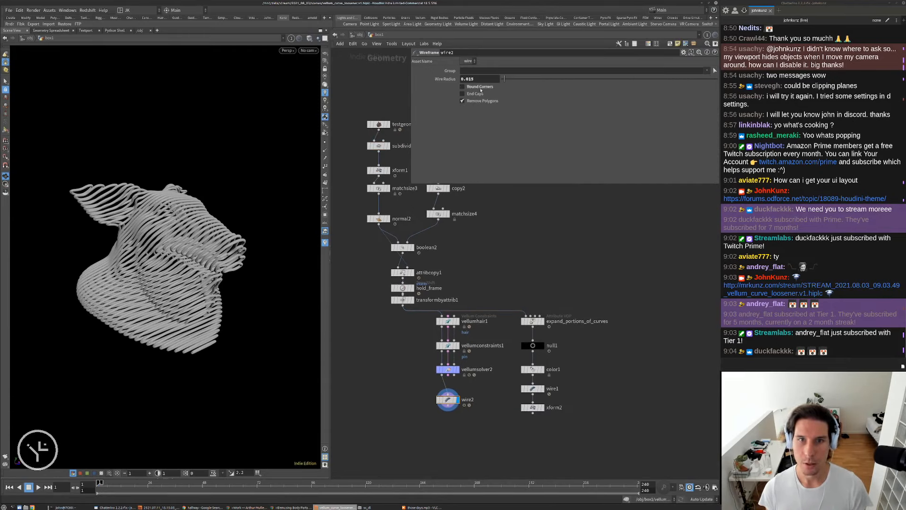
{"action": "key", "text": "Up"}
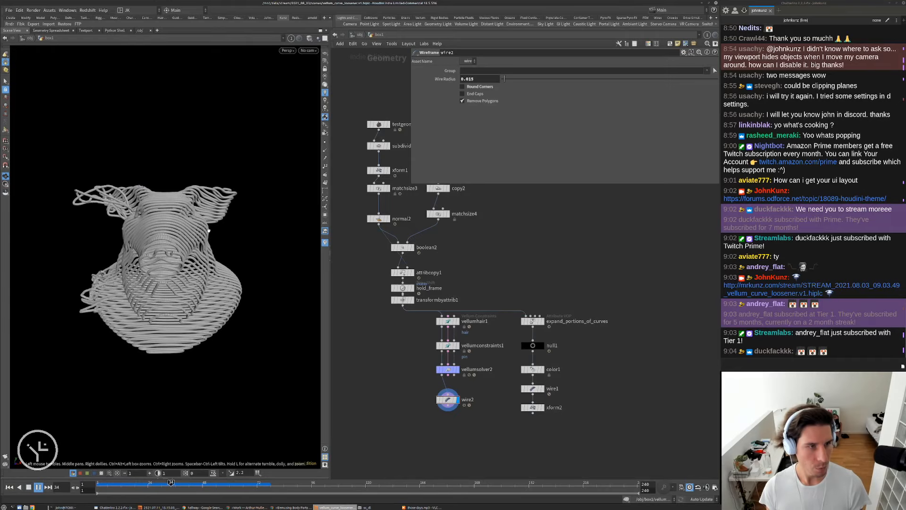
{"action": "key", "text": "ctrl+Up"}
On vellumhair1, set the bend stiffness multiplier to 0.01, the stretch stiffness multiplier to 1000 and the Edge Length Scale to 1.
{"action": "scroll", "coordinate": [447, 341], "scroll_direction": "up", "scroll_amount": 3}
{"action": "left_click", "coordinate": [447, 315]}
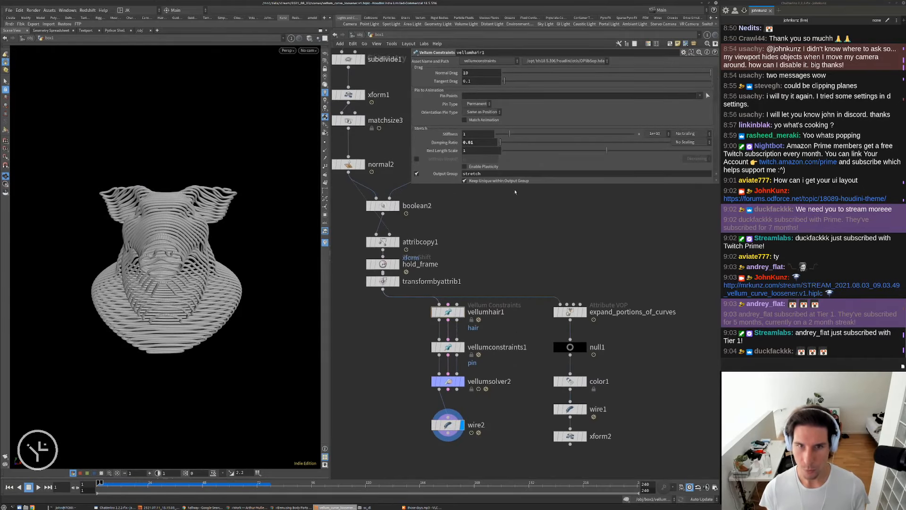
{"action": "left_click_drag", "start_coordinate": [411, 184], "coordinate": [410, 317]}
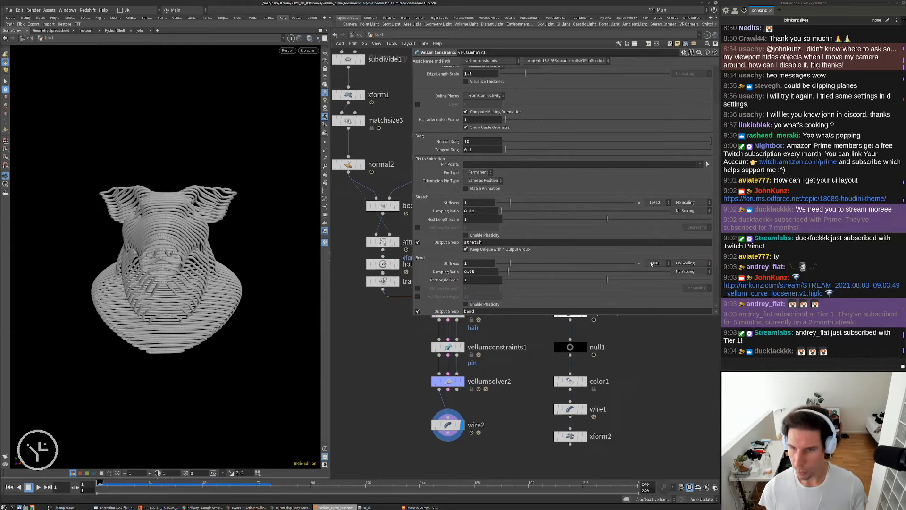
{"action": "left_click", "coordinate": [653, 263]}
{"action": "left_click", "coordinate": [655, 358]}
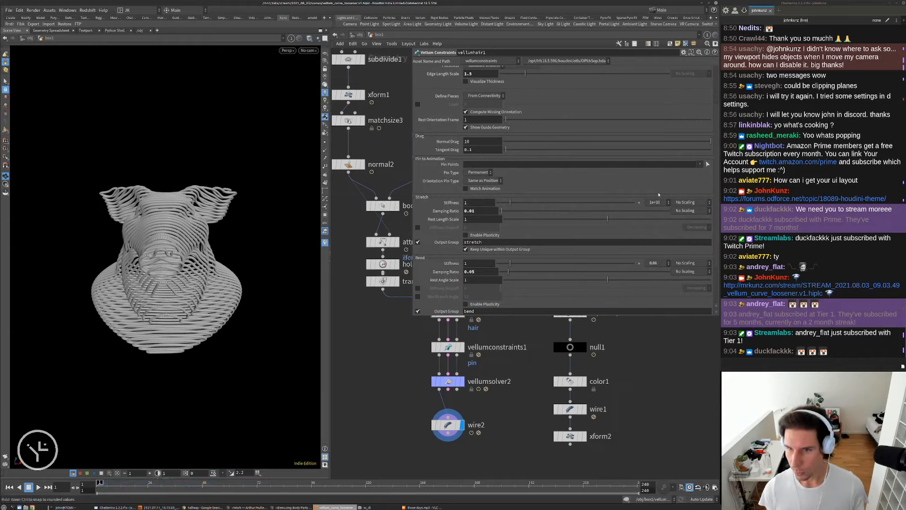
{"action": "left_click", "coordinate": [655, 202]}
{"action": "left_click", "coordinate": [652, 260]}
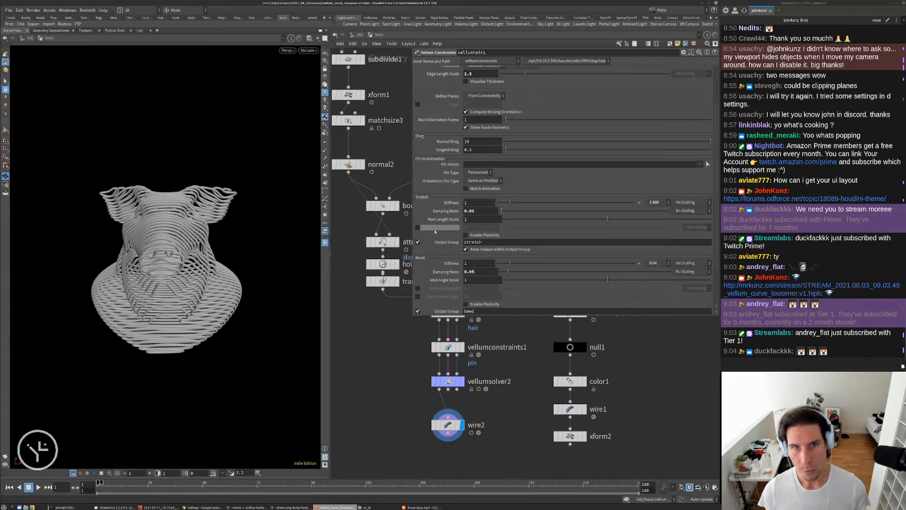
{"action": "scroll", "coordinate": [463, 149], "scroll_direction": "up", "scroll_amount": 2}
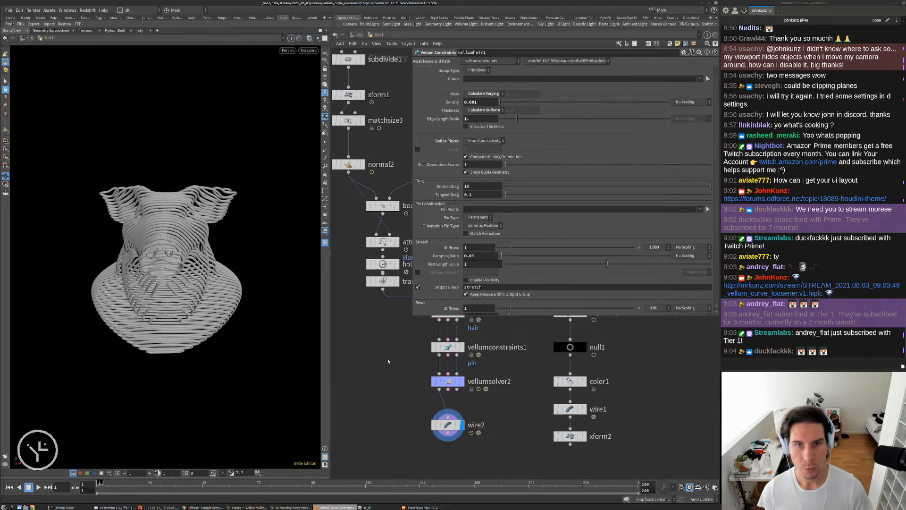
Play the simulation of the thick wires twice, viewing it from another angle, and return to the first frame.
{"action": "middle_click_drag", "start_coordinate": [388, 361], "coordinate": [386, 346]}
{"action": "key", "text": "Up"}
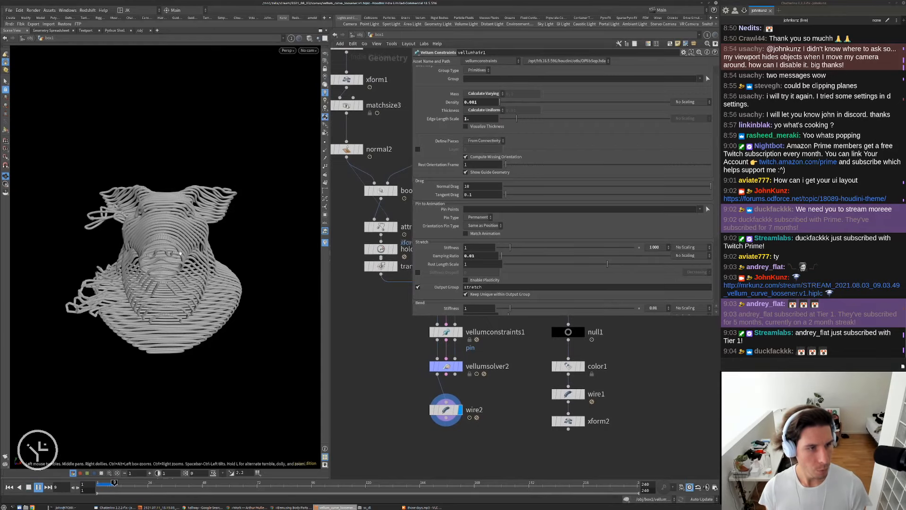
{"action": "left_click_drag", "start_coordinate": [181, 253], "coordinate": [110, 273]}
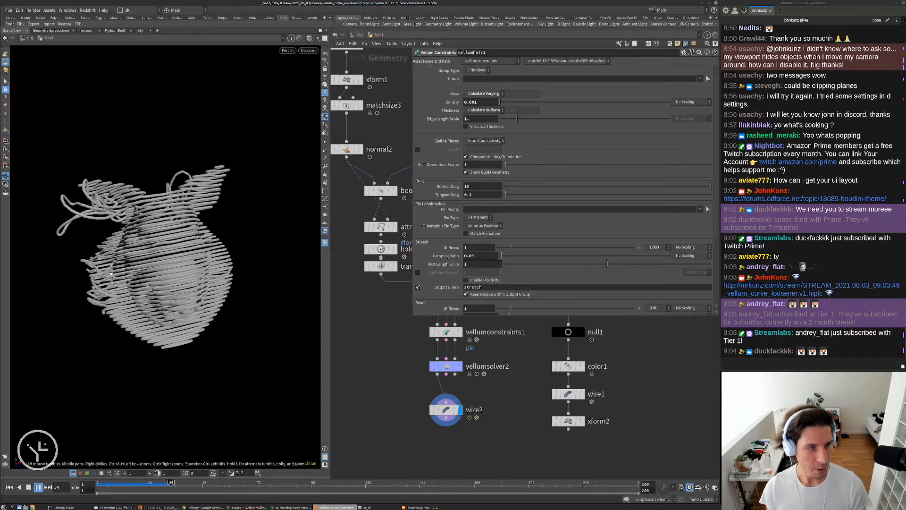
{"action": "key", "text": "ctrl+Up"}
{"action": "key", "text": "Up"}
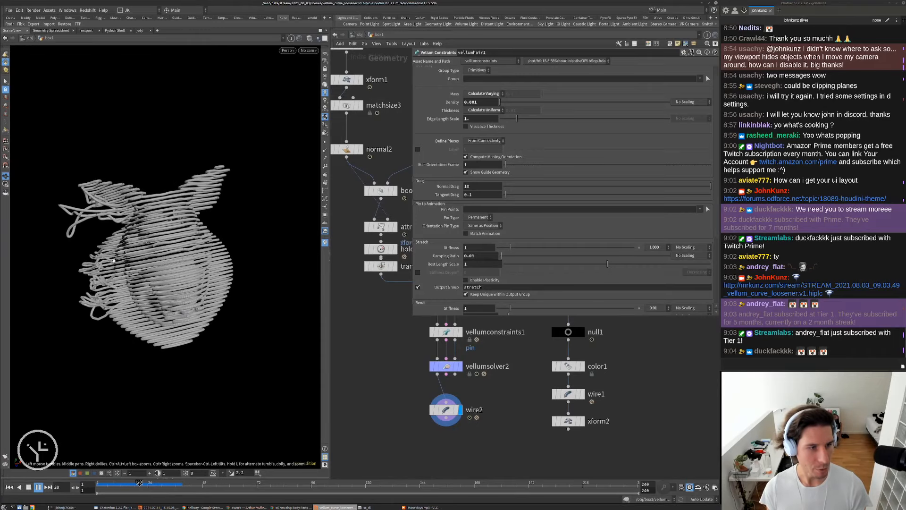
{"action": "key", "text": "ctrl+Up"}
Inside vellumsolver2, lower the Blend value of vellumrestblend1, replay the simulation at geometry level and return to the first frame.
{"action": "double_click", "coordinate": [439, 365]}
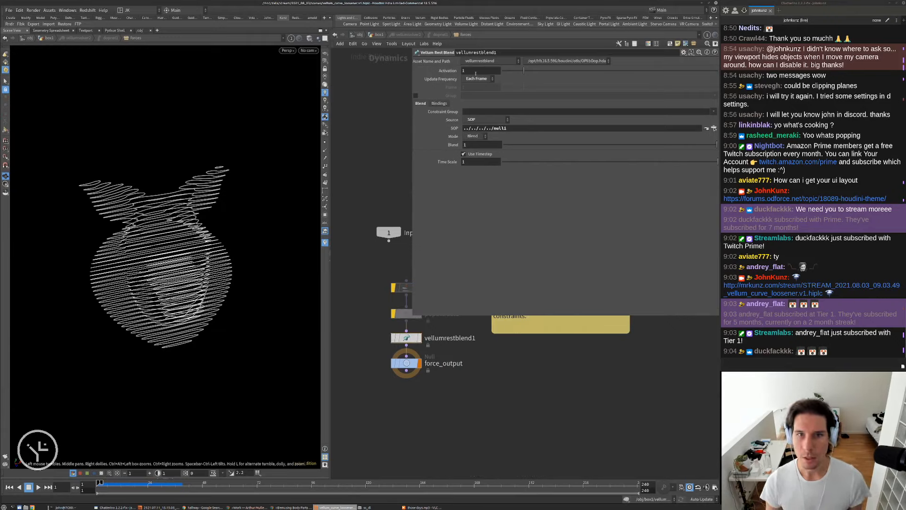
{"action": "left_click", "coordinate": [529, 145]}
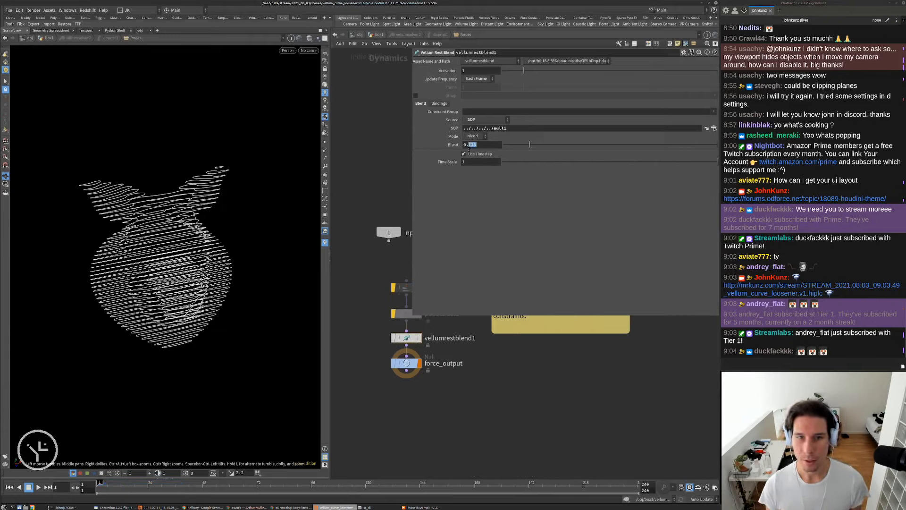
{"action": "left_click", "coordinate": [377, 35]}
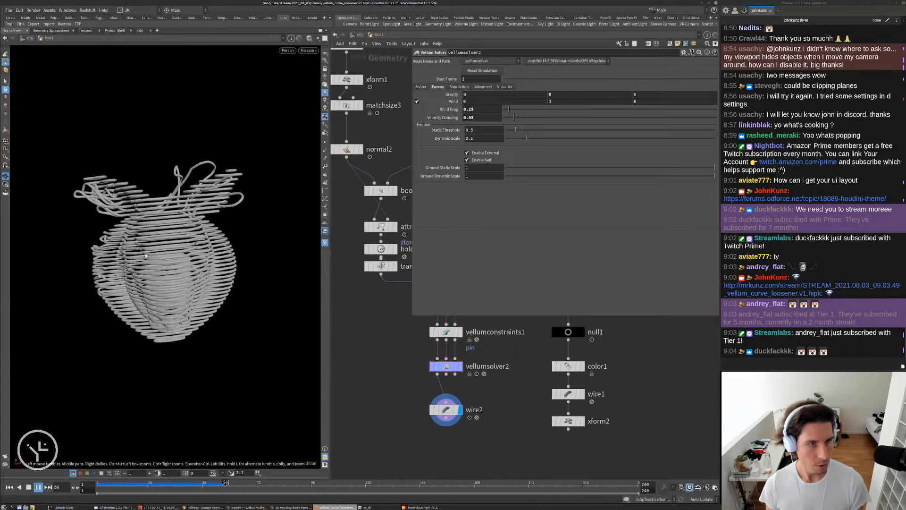
{"action": "left_click_drag", "start_coordinate": [146, 255], "coordinate": [138, 251]}
{"action": "key", "text": "ctrl+Up"}
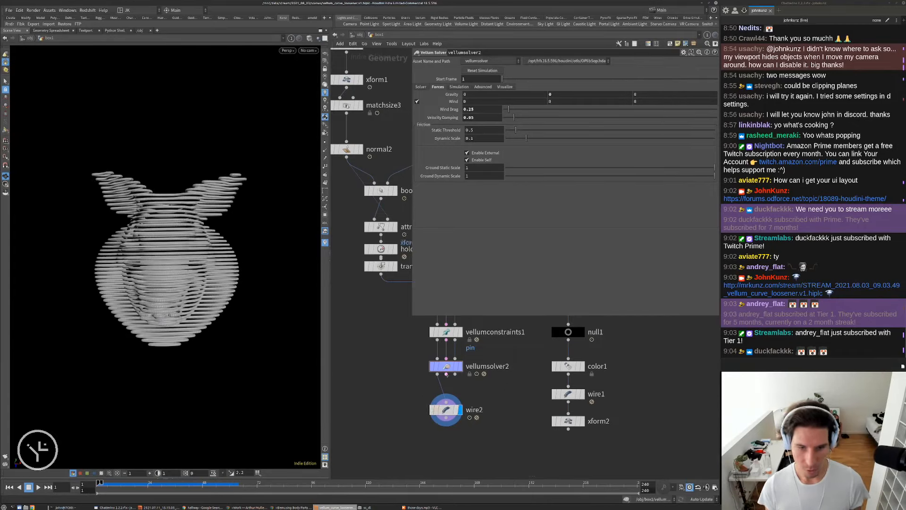
Display vellumsolver2 and add an Attribute Create node connected below it, placed beside wire2.
{"action": "left_click", "coordinate": [459, 366]}
{"action": "left_click_drag", "start_coordinate": [180, 257], "coordinate": [155, 247]}
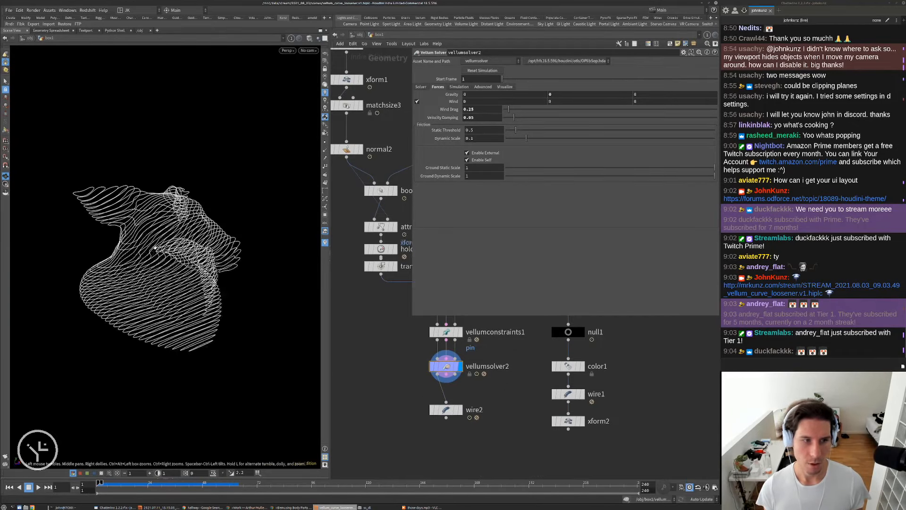
{"action": "scroll", "coordinate": [155, 247], "scroll_direction": "up", "scroll_amount": 2}
{"action": "middle_click_drag", "start_coordinate": [382, 395], "coordinate": [391, 367]}
{"action": "key", "text": "Tab"}
{"action": "type", "text": "cre"}
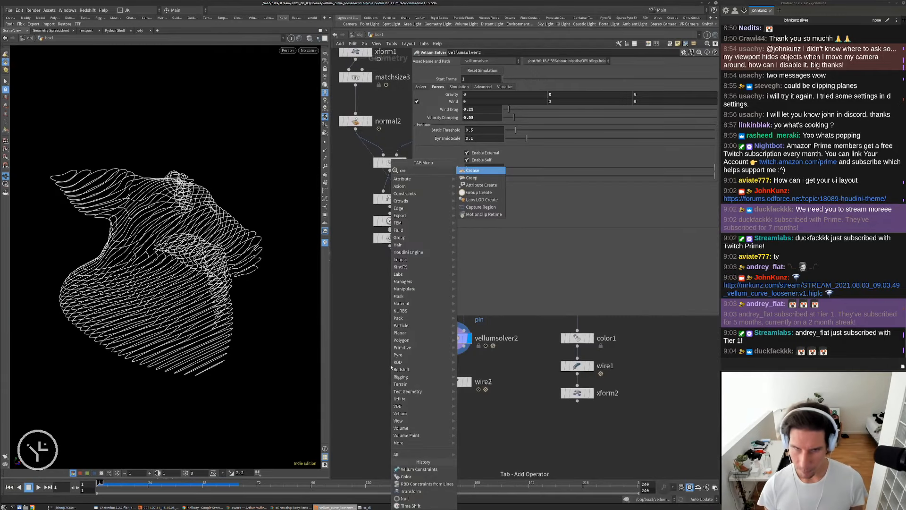
{"action": "left_click", "coordinate": [472, 178]}
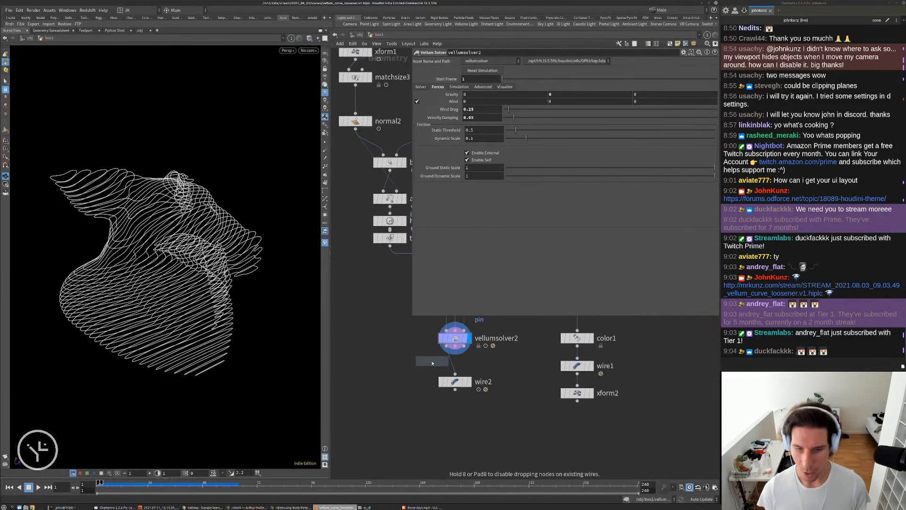
{"action": "left_click", "coordinate": [402, 376]}
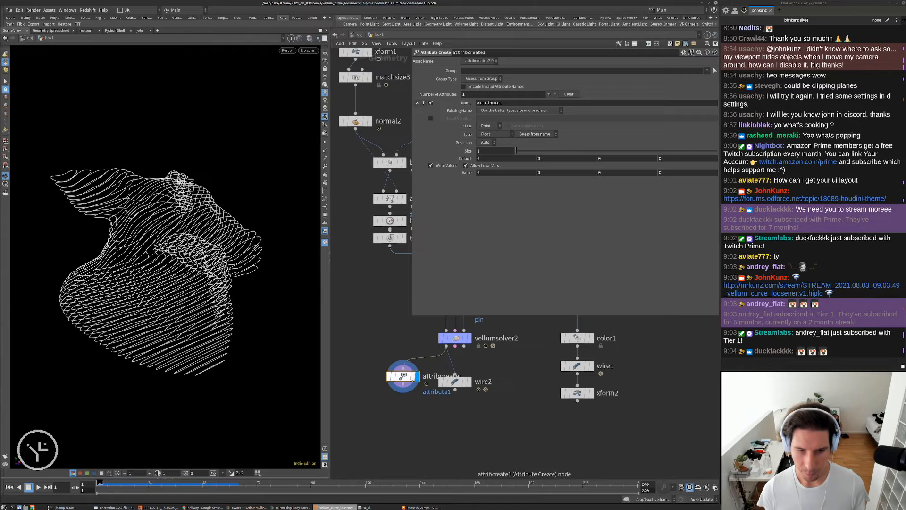
{"action": "left_click_drag", "start_coordinate": [411, 377], "coordinate": [384, 383]}
Name the new attribute width and set its value to 0.02.
{"action": "double_click", "coordinate": [505, 103]}
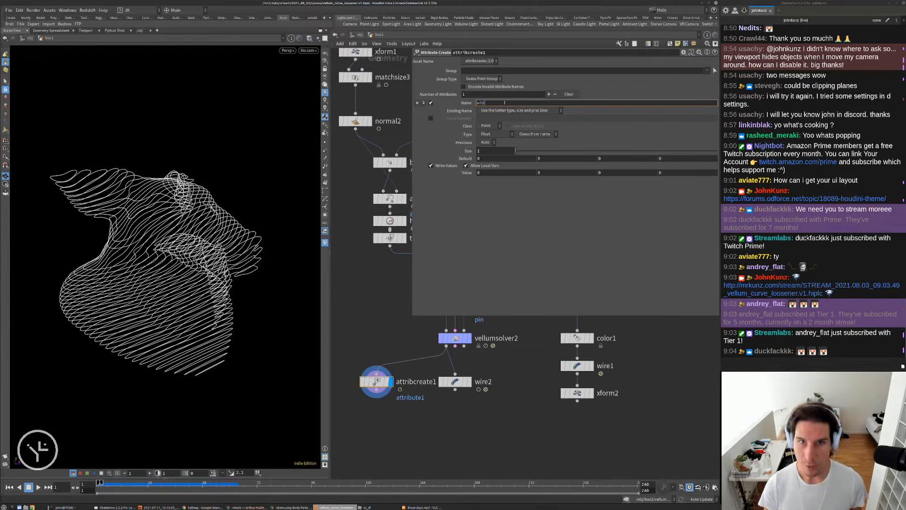
{"action": "key", "text": "Return"}
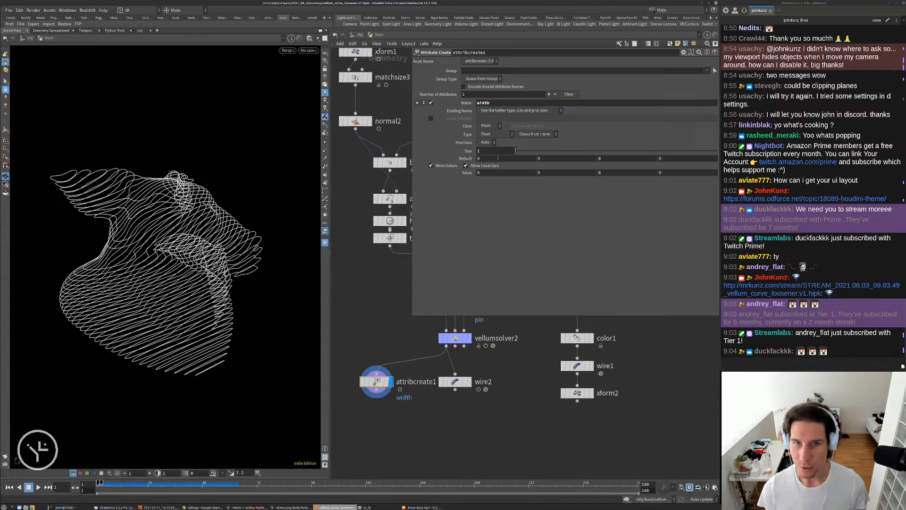
{"action": "left_click", "coordinate": [488, 172]}
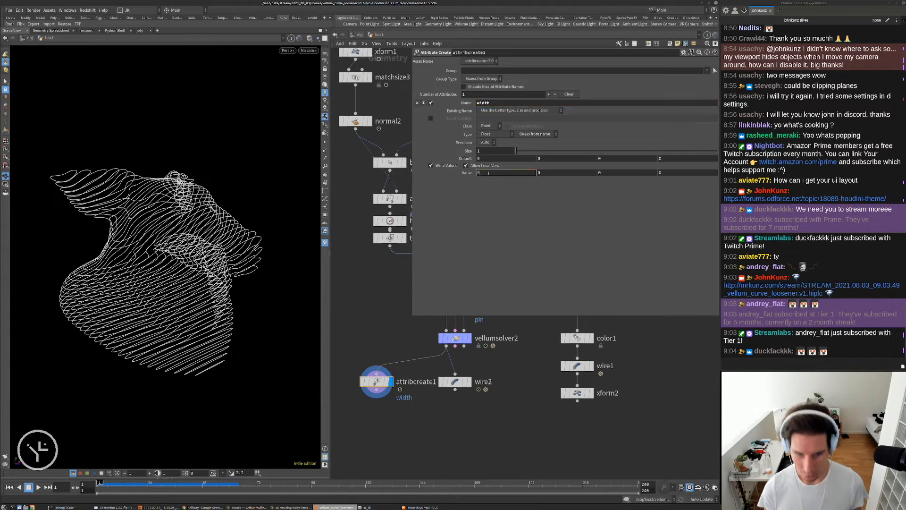
{"action": "type", "text": "0.02"}
{"action": "key", "text": "Return"}
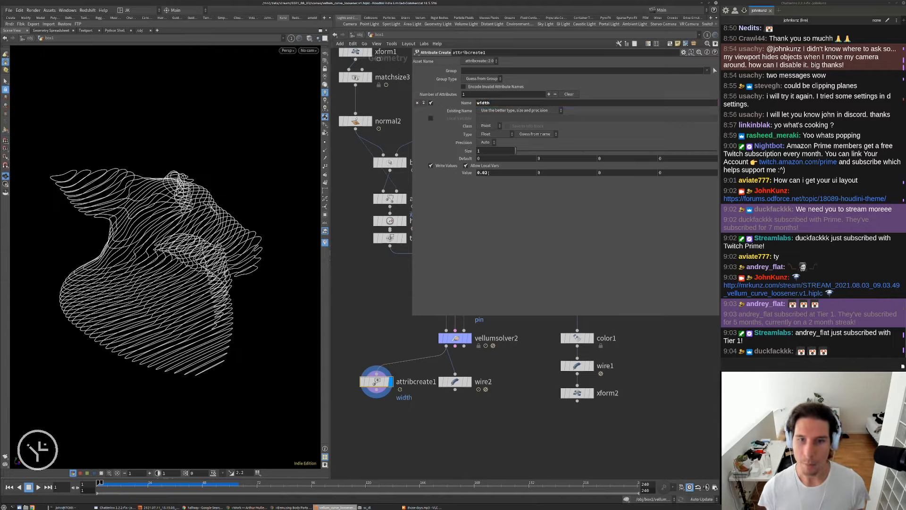
Enable Shade Open Curves In Viewport on the box1 object, inspect the shaded curves and return inside box1.
{"action": "left_click", "coordinate": [358, 36]}
{"action": "left_click", "coordinate": [461, 71]}
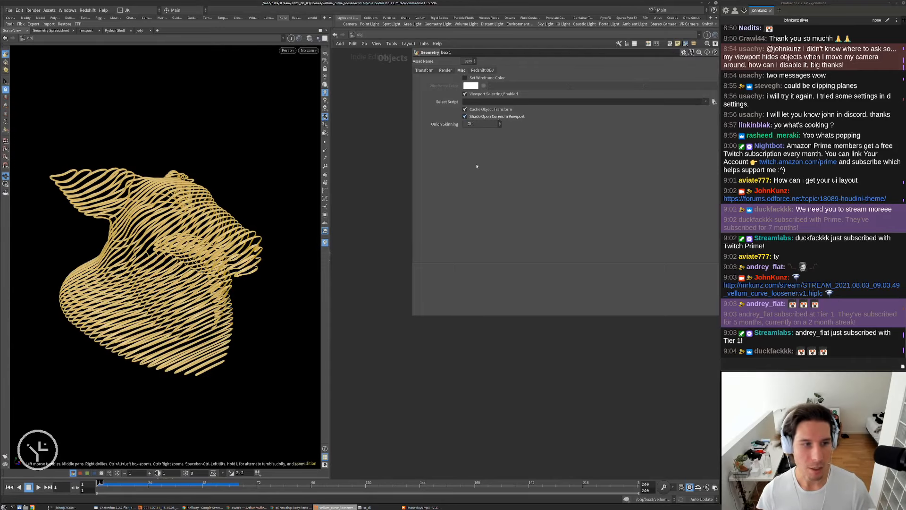
{"action": "left_click", "coordinate": [362, 320]}
{"action": "scroll", "coordinate": [225, 225], "scroll_direction": "up", "scroll_amount": 4}
{"action": "left_click_drag", "start_coordinate": [226, 226], "coordinate": [432, 151]}
{"action": "scroll", "coordinate": [281, 206], "scroll_direction": "up", "scroll_amount": 5}
{"action": "scroll", "coordinate": [203, 239], "scroll_direction": "down", "scroll_amount": 6}
{"action": "mouse_move", "coordinate": [196, 242]}
{"action": "left_mouse_down"}
{"action": "mouse_move", "coordinate": [151, 250]}
{"action": "mouse_move", "coordinate": [180, 243]}
{"action": "left_mouse_up"}
{"action": "double_click", "coordinate": [443, 345]}
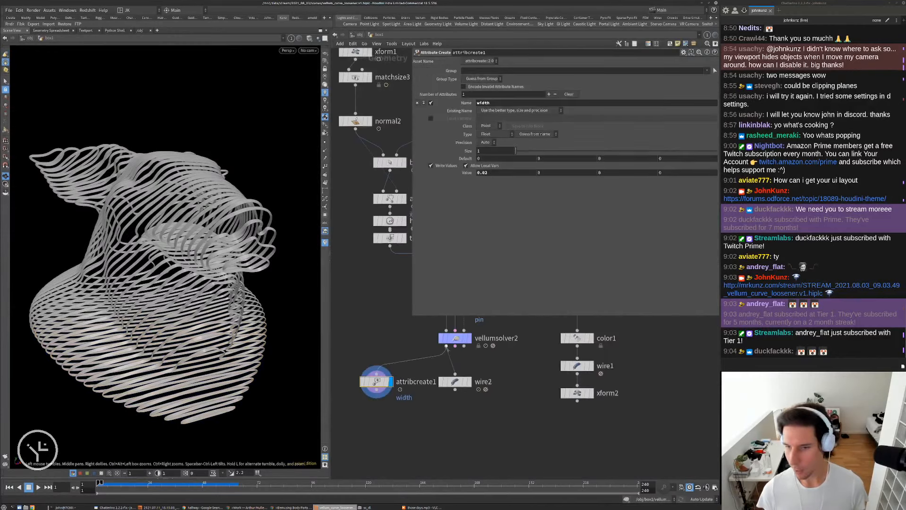
Set the Total Number of copy2 to 256 and inspect the denser curves on the pig head.
{"action": "scroll", "coordinate": [397, 343], "scroll_direction": "down", "scroll_amount": 3}
{"action": "middle_click_drag", "start_coordinate": [397, 340], "coordinate": [401, 404]}
{"action": "middle_click_drag", "start_coordinate": [467, 337], "coordinate": [439, 409]}
{"action": "scroll", "coordinate": [404, 338], "scroll_direction": "up", "scroll_amount": 2}
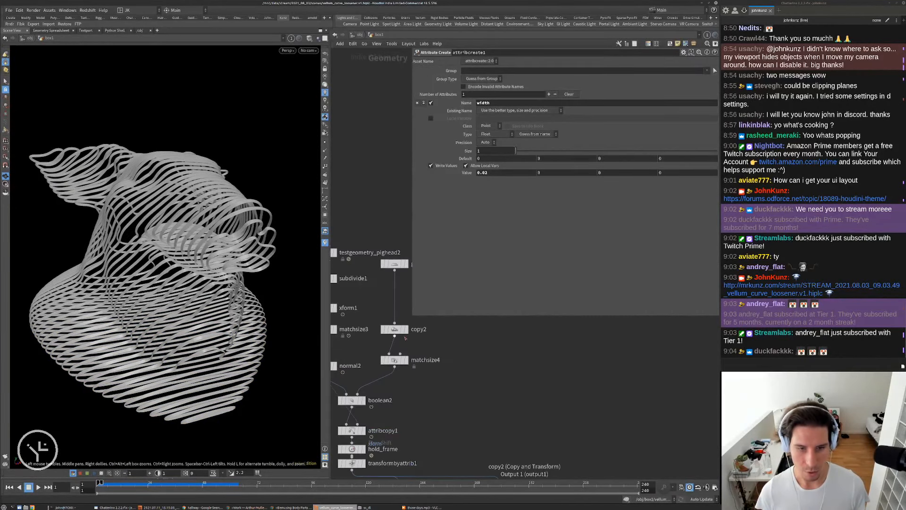
{"action": "left_click", "coordinate": [395, 330]}
{"action": "type", "text": "2"}
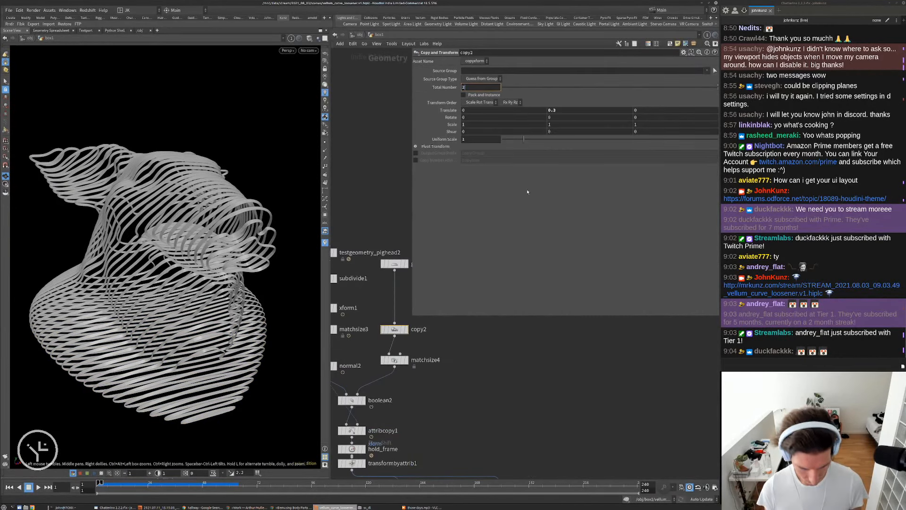
{"action": "type", "text": "56"}
{"action": "key", "text": "Return"}
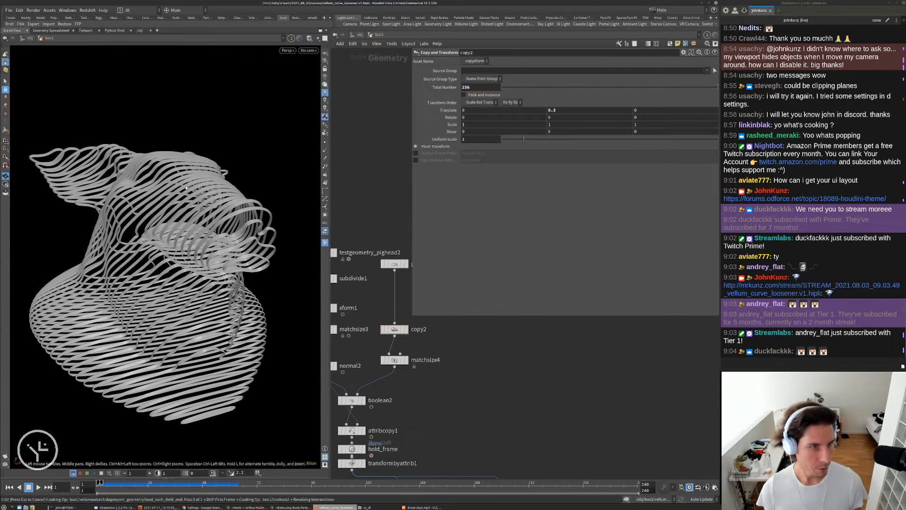
{"action": "left_click_drag", "start_coordinate": [186, 188], "coordinate": [245, 201]}
{"action": "scroll", "coordinate": [245, 200], "scroll_direction": "up", "scroll_amount": 4}
{"action": "scroll", "coordinate": [481, 346], "scroll_direction": "down", "scroll_amount": 3}
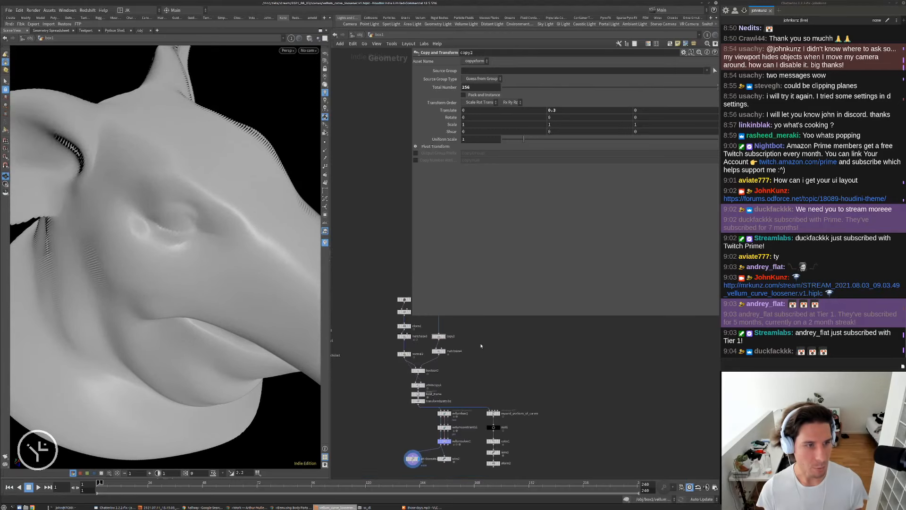
Try a width value of 0.005 in attribcreate1, raise it to 0.0075 and inspect the head from both sides.
{"action": "scroll", "coordinate": [412, 453], "scroll_direction": "up", "scroll_amount": 4}
{"action": "left_click", "coordinate": [411, 386]}
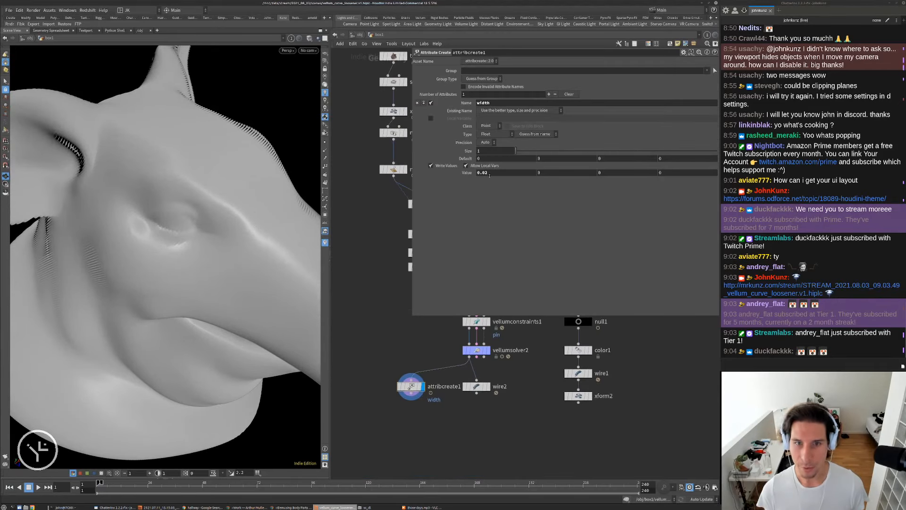
{"action": "left_click", "coordinate": [489, 174]}
{"action": "key", "text": "Return"}
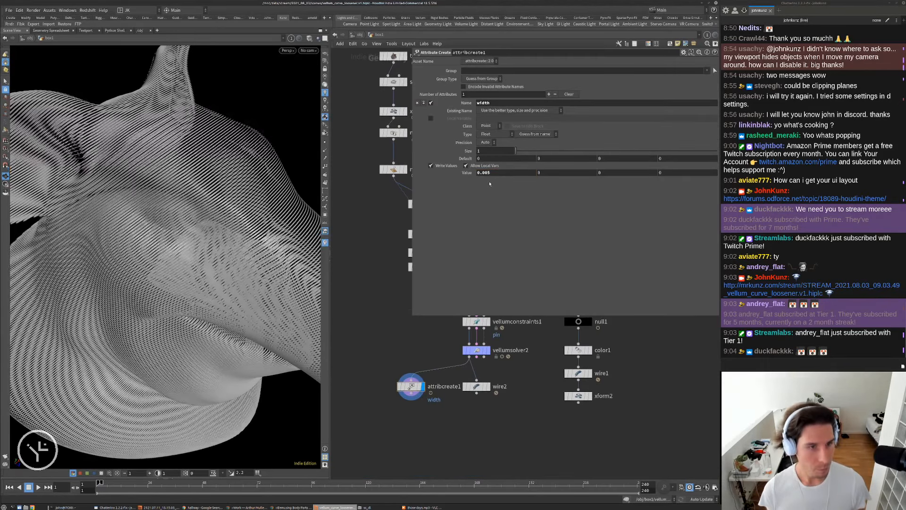
{"action": "left_click_drag", "start_coordinate": [255, 273], "coordinate": [142, 245], "text": "alt"}
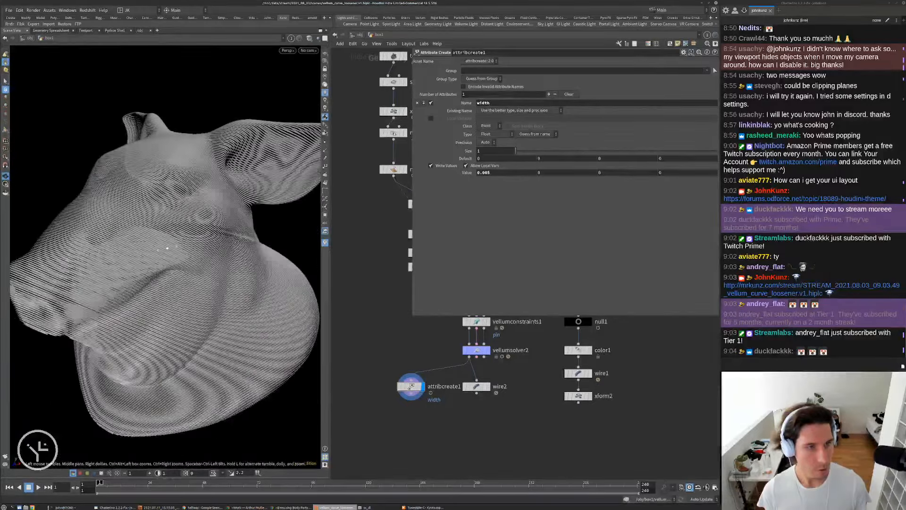
{"action": "left_click", "coordinate": [487, 173]}
{"action": "type", "text": "7"}
{"action": "key", "text": "Return"}
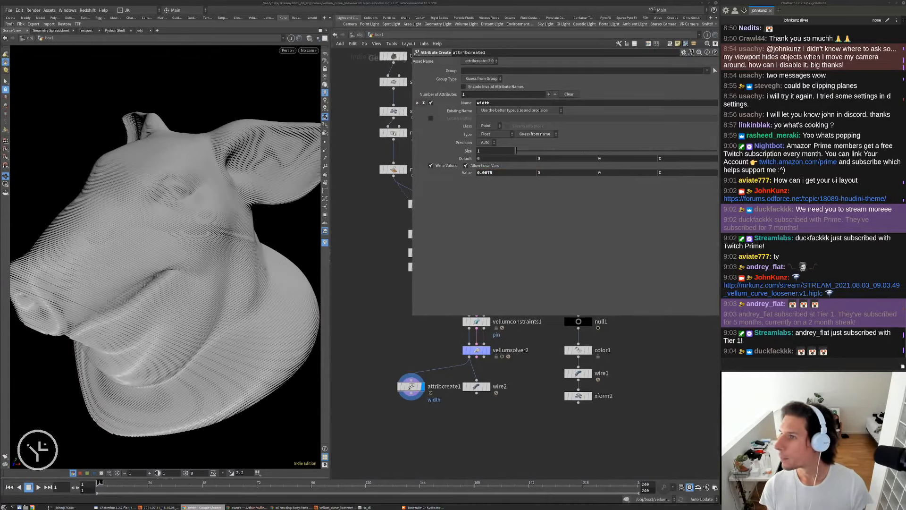
{"action": "left_click_drag", "start_coordinate": [202, 313], "coordinate": [238, 263], "text": "alt"}
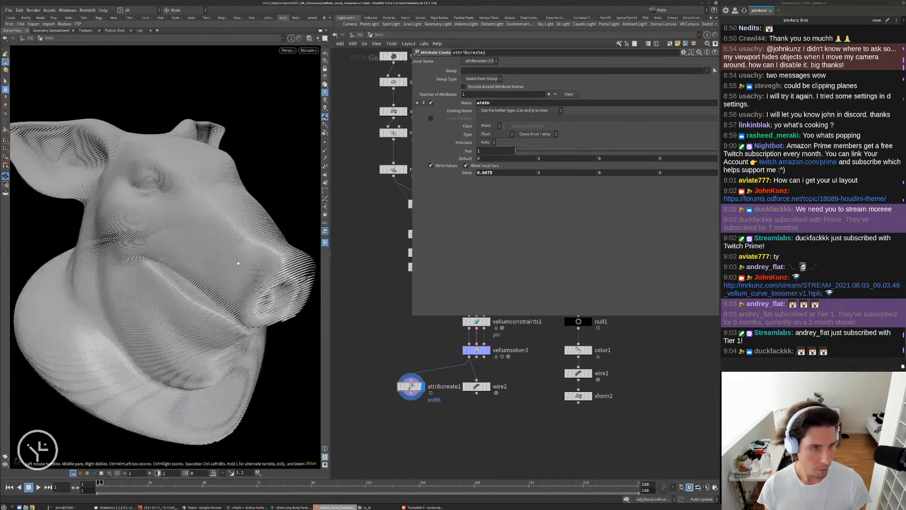
In vellumsolver2, set Constraint Iterations to 65, Smoothing Iterations to 6 and Collision Passes to 4.
{"action": "scroll", "coordinate": [238, 263], "scroll_direction": "down", "scroll_amount": 2}
{"action": "middle_click_drag", "start_coordinate": [437, 353], "coordinate": [417, 370]}
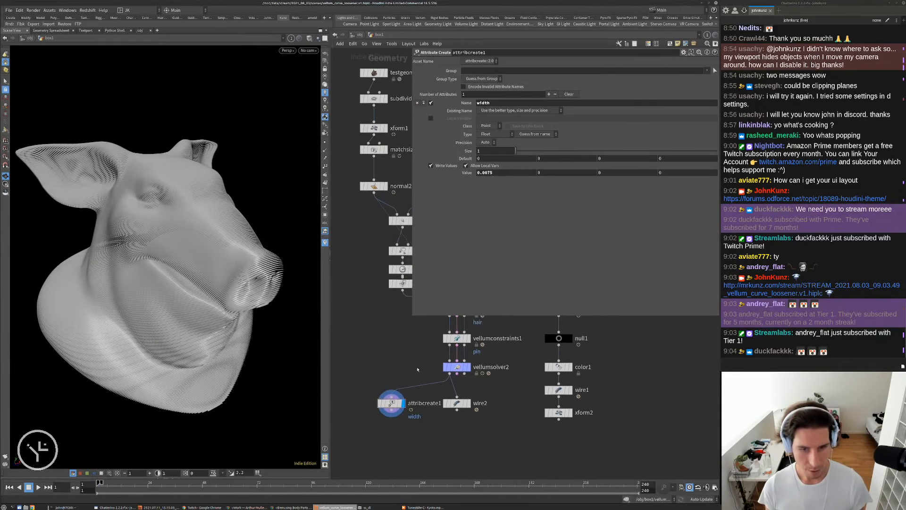
{"action": "left_click", "coordinate": [456, 366]}
{"action": "left_click", "coordinate": [420, 87]}
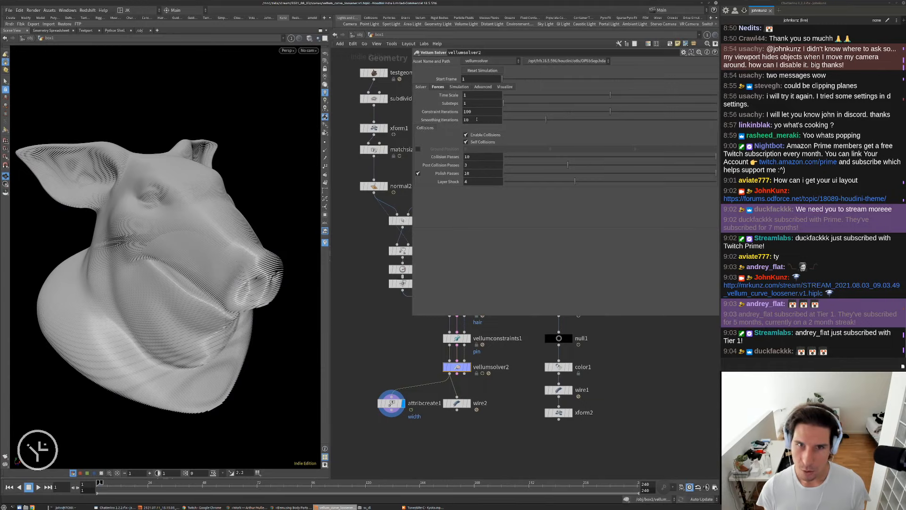
{"action": "left_click", "coordinate": [437, 87]}
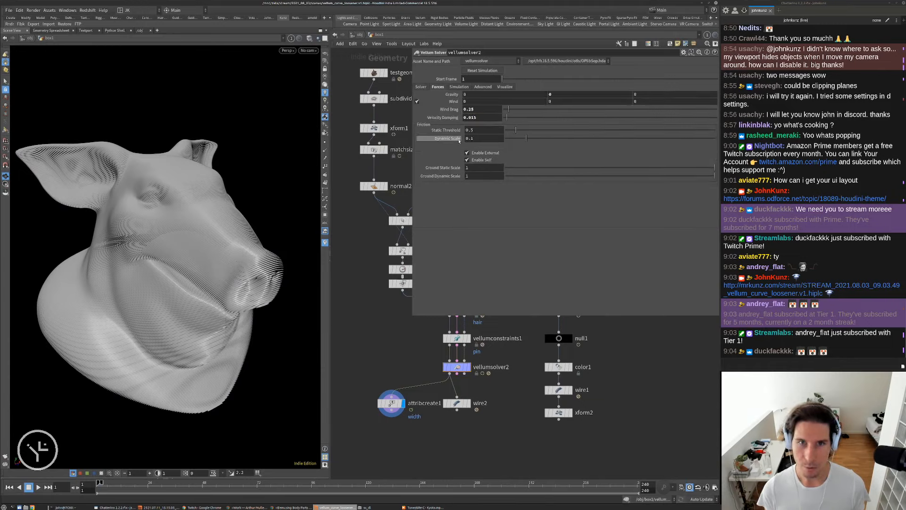
{"action": "left_click", "coordinate": [421, 86]}
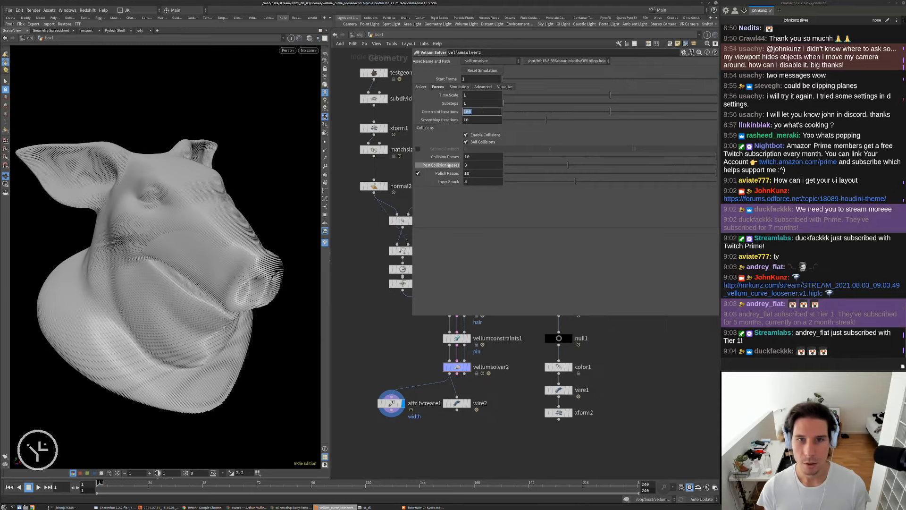
{"action": "type", "text": "65"}
{"action": "key", "text": "Return"}
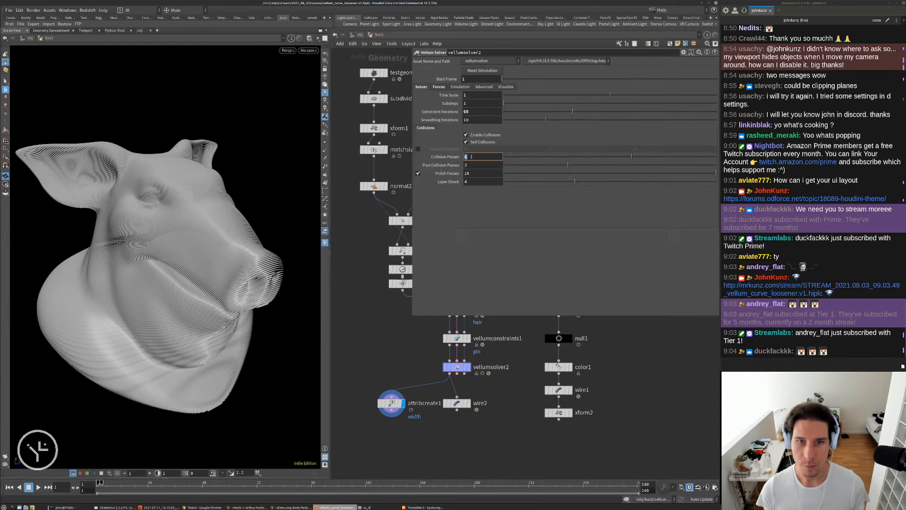
{"action": "key", "text": "Return"}
{"action": "type", "text": "6"}
{"action": "key", "text": "Return"}
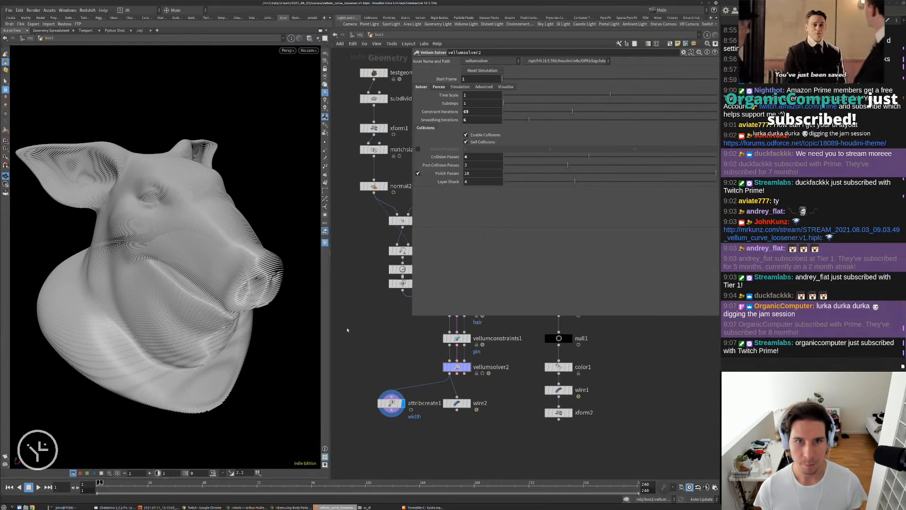
Play the curve loosening simulation, rewind it and replay it while viewing the pig head from the side.
{"action": "key", "text": "Up"}
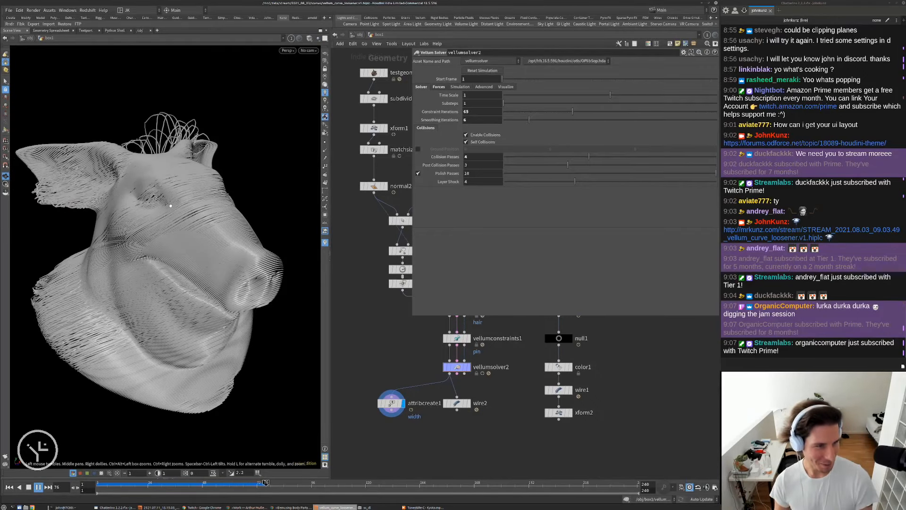
{"action": "key", "text": "Up"}
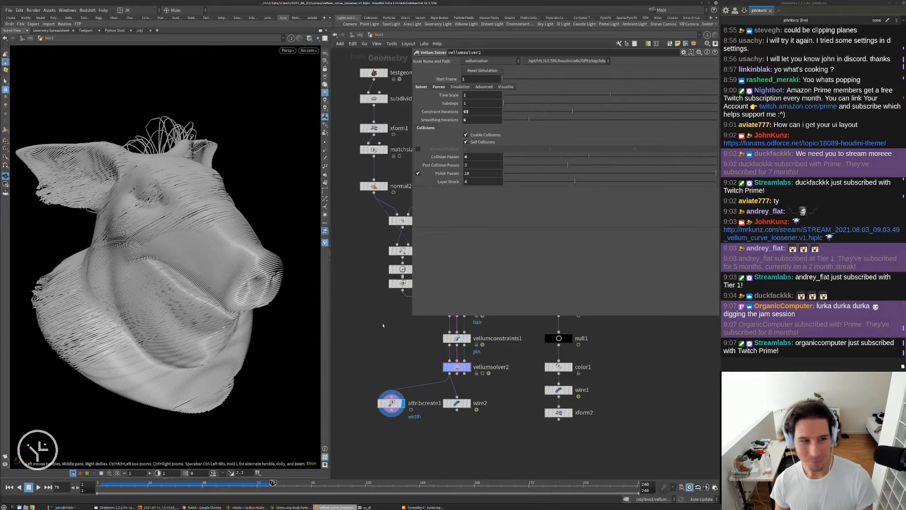
{"action": "key", "text": "ctrl+Left"}
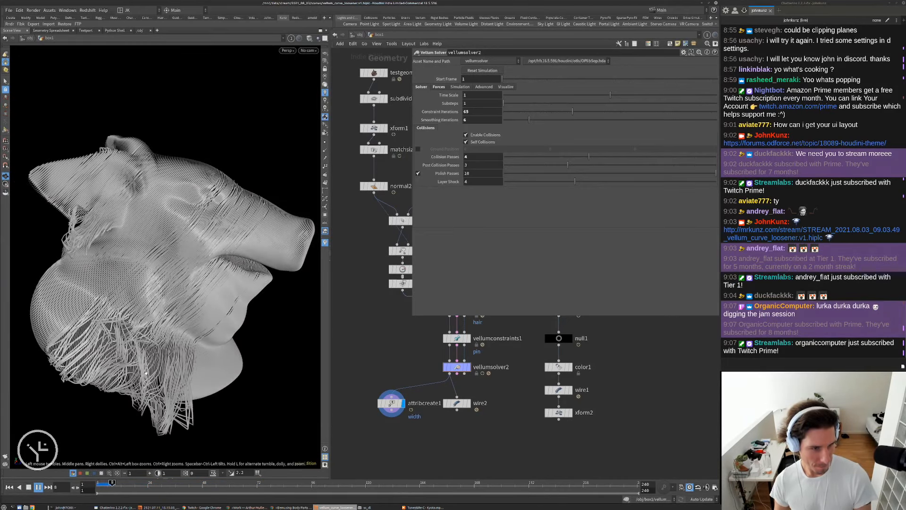
{"action": "key", "text": "Up"}
{"action": "left_click_drag", "start_coordinate": [146, 372], "coordinate": [222, 354]}
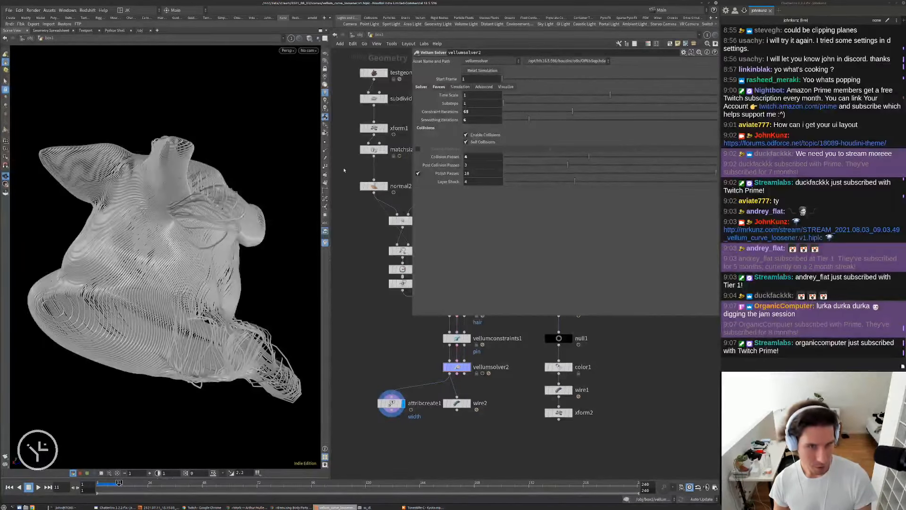
Display the curve points and inspect the loosening strands close up at the ear and neck, then hide the points and rewind.
{"action": "left_click", "coordinate": [325, 143]}
{"action": "left_click_drag", "start_coordinate": [281, 269], "coordinate": [138, 306]}
{"action": "middle_click_drag", "start_coordinate": [137, 306], "coordinate": [188, 302]}
{"action": "right_click_drag", "start_coordinate": [189, 302], "coordinate": [230, 268]}
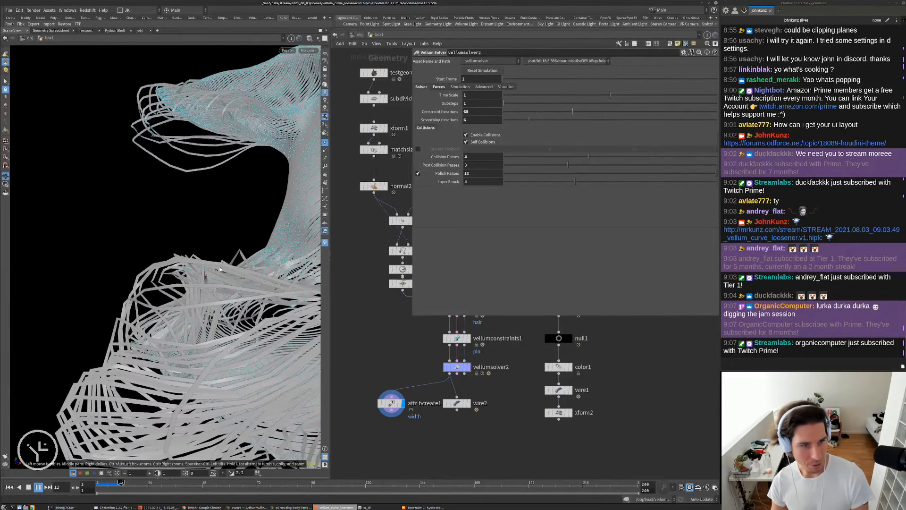
{"action": "right_click_drag", "start_coordinate": [183, 265], "coordinate": [206, 283]}
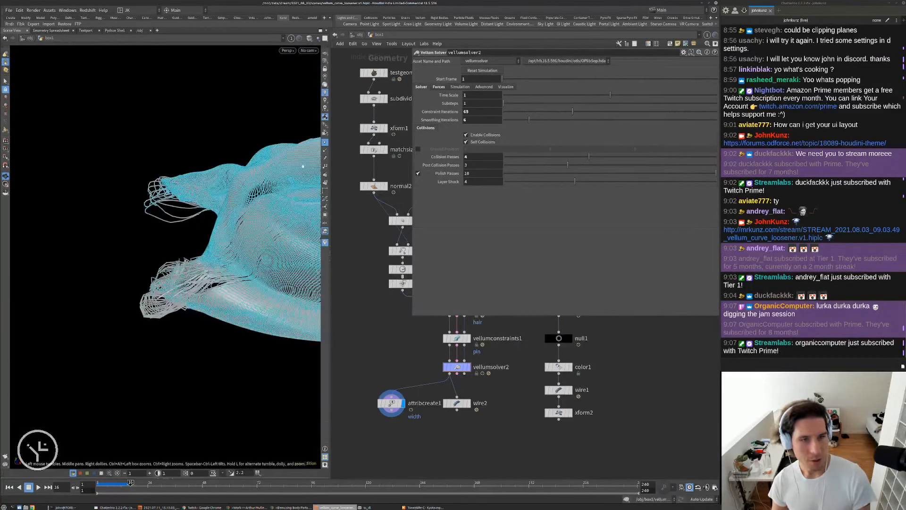
{"action": "key", "text": "ctrl+Up"}
{"action": "left_click", "coordinate": [325, 142]}
Check the subdivide1 parameters and replay the start of the simulation from a front view of the pig head.
{"action": "left_click", "coordinate": [373, 99]}
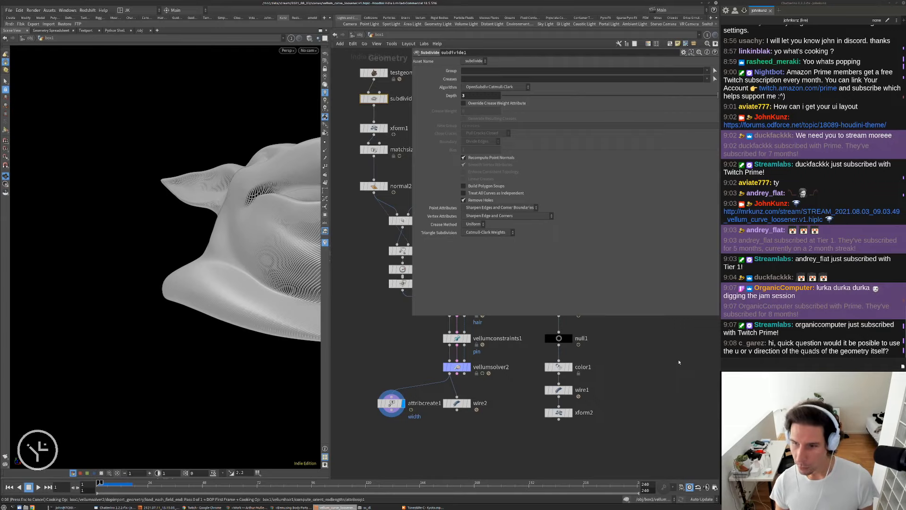
{"action": "left_click_drag", "start_coordinate": [793, 343], "coordinate": [888, 351]}
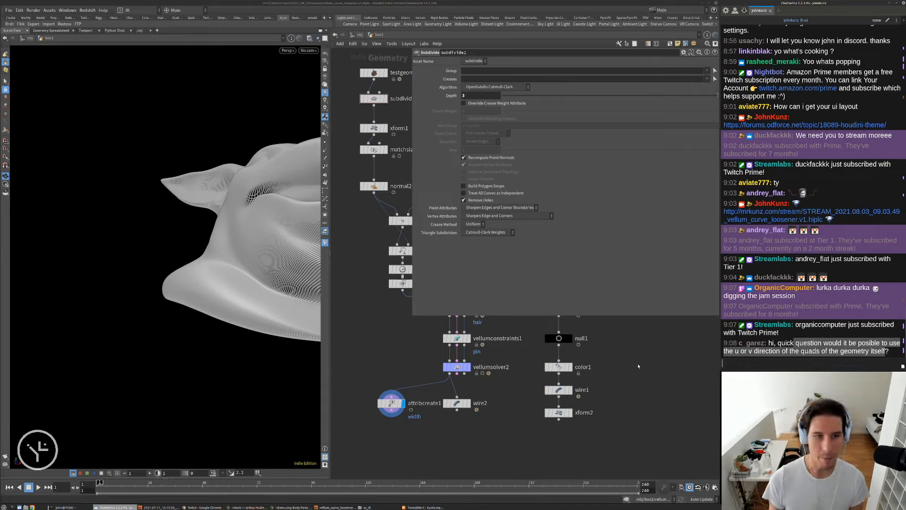
{"action": "left_click_drag", "start_coordinate": [283, 302], "coordinate": [203, 297]}
{"action": "right_click_drag", "start_coordinate": [203, 297], "coordinate": [242, 310]}
{"action": "middle_click_drag", "start_coordinate": [242, 309], "coordinate": [221, 284]}
{"action": "key", "text": "Up"}
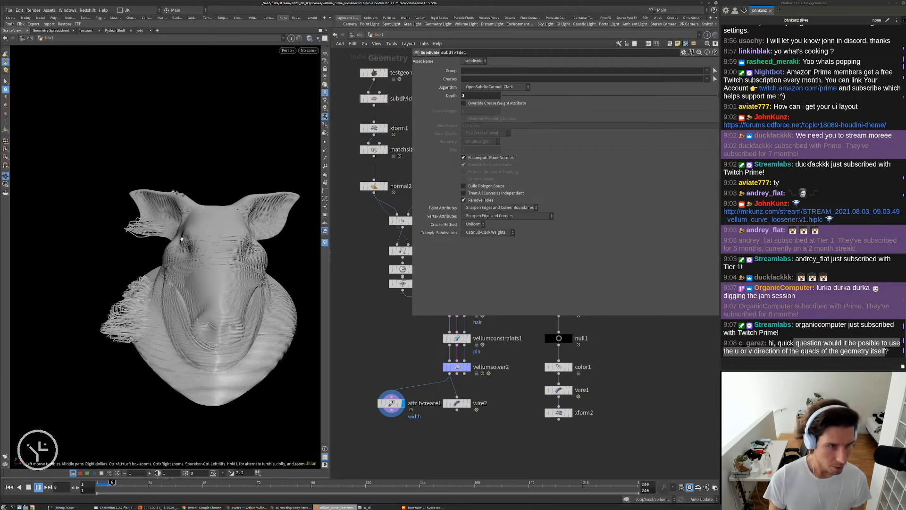
{"action": "key", "text": "Up"}
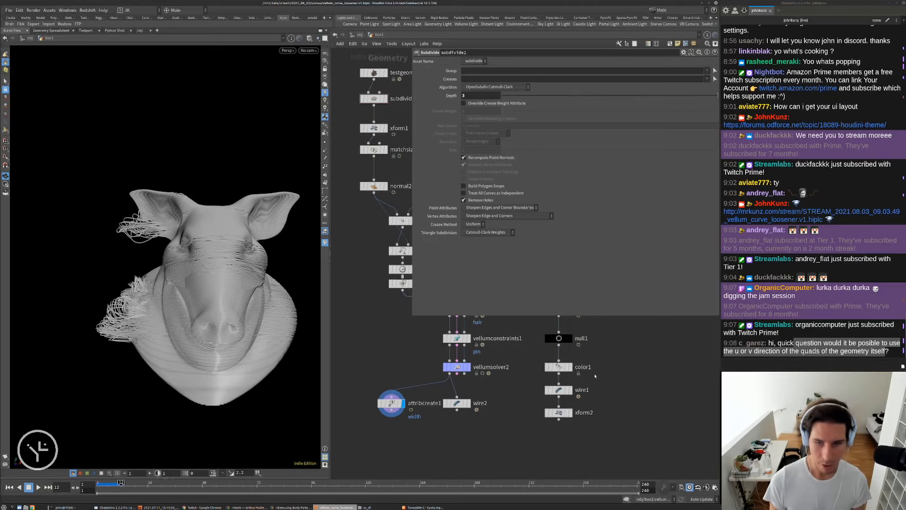
Add a PolyFrame node beside the curve branches and wire transformbyattrib1 into it.
{"action": "middle_click_drag", "start_coordinate": [608, 365], "coordinate": [509, 395]}
{"action": "left_click_drag", "start_coordinate": [411, 316], "coordinate": [409, 265]}
{"action": "middle_click_drag", "start_coordinate": [452, 299], "coordinate": [522, 313]}
{"action": "key", "text": "Tab"}
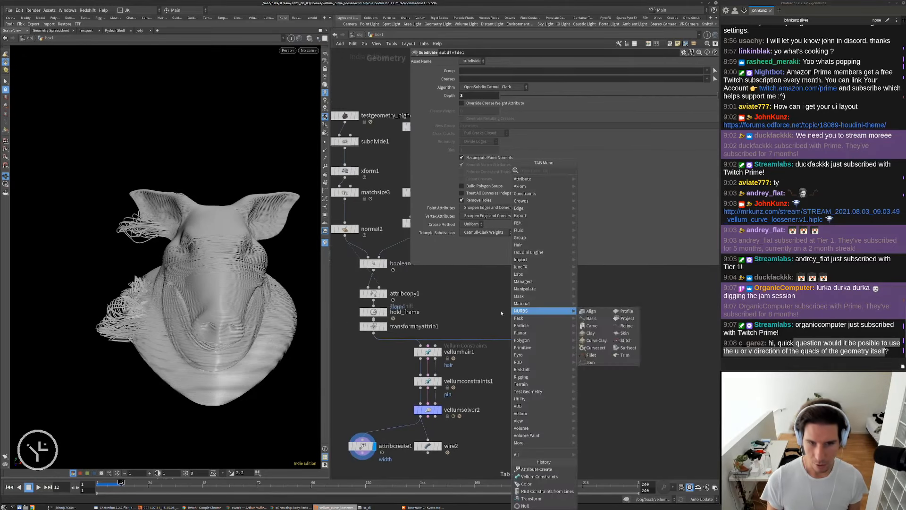
{"action": "type", "text": "fra"}
{"action": "left_click", "coordinate": [600, 200]}
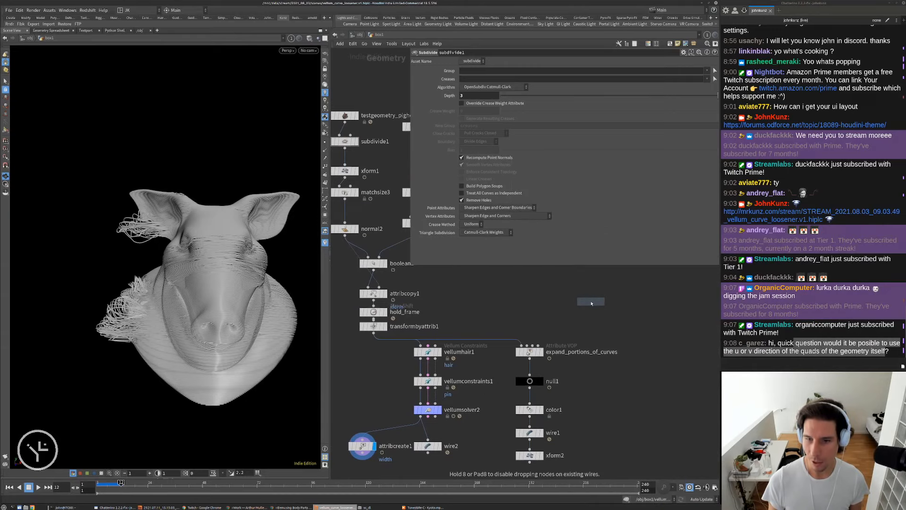
{"action": "left_click", "coordinate": [590, 301]}
{"action": "left_click", "coordinate": [591, 294]}
{"action": "left_click", "coordinate": [405, 334]}
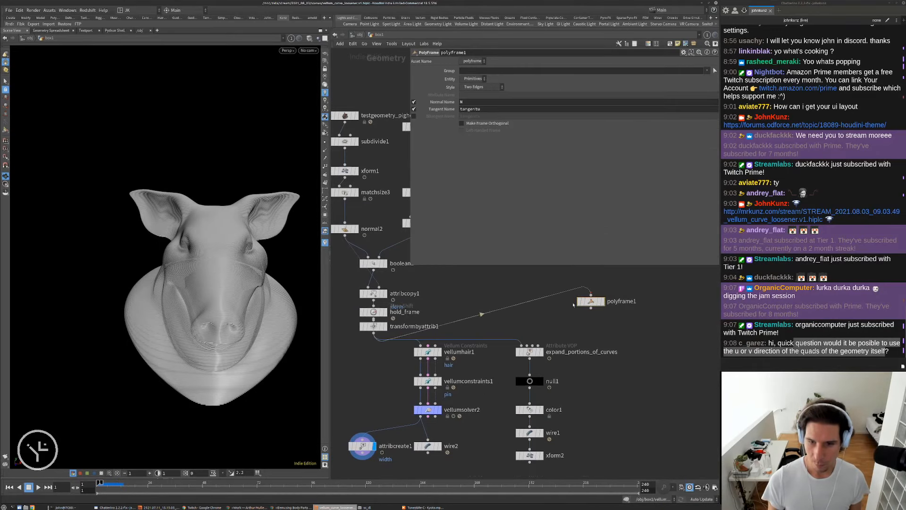
Rewire the polyframe1 input to subdivide1 and display polyframe1 on the subdivided pig head.
{"action": "middle_click_drag", "start_coordinate": [504, 294], "coordinate": [473, 309]}
{"action": "left_click", "coordinate": [584, 318]}
{"action": "left_click", "coordinate": [584, 318]}
{"action": "scroll", "coordinate": [502, 308], "scroll_direction": "down", "scroll_amount": 1}
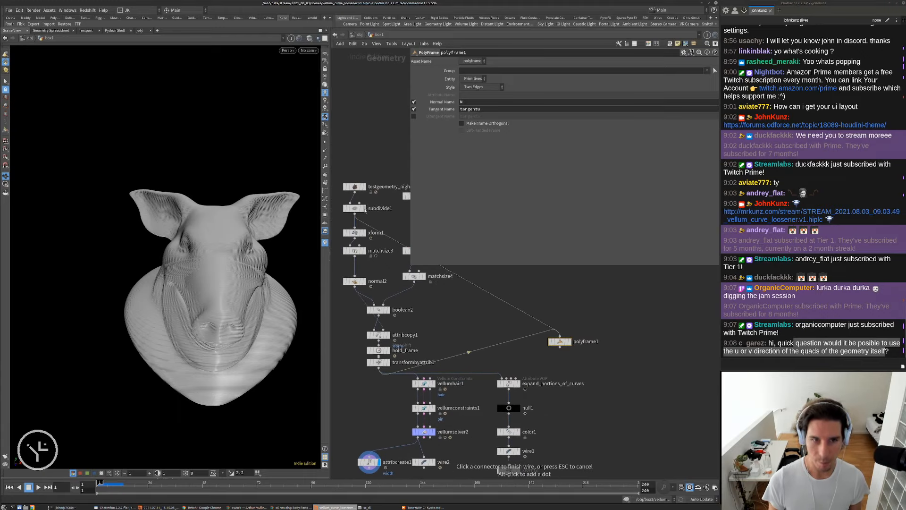
{"action": "left_click", "coordinate": [356, 215]}
{"action": "scroll", "coordinate": [589, 355], "scroll_direction": "up", "scroll_amount": 2}
{"action": "left_click", "coordinate": [560, 335]}
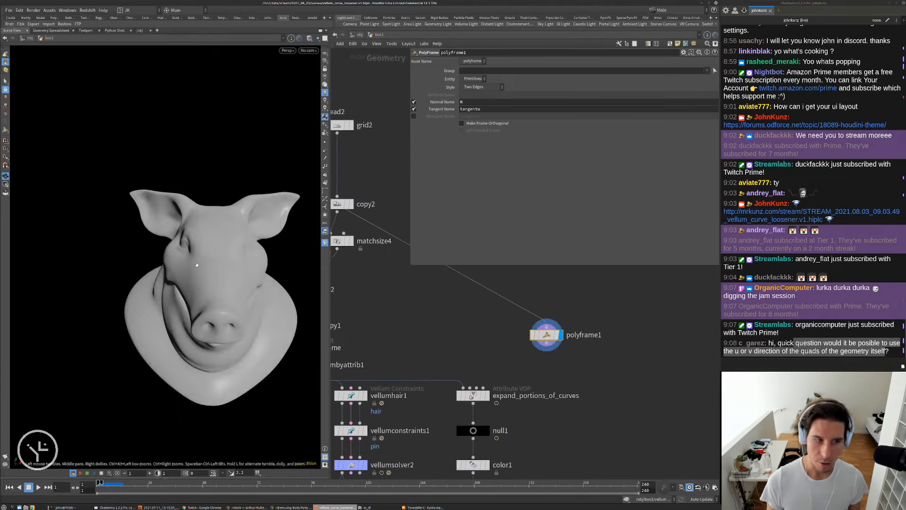
{"action": "left_click_drag", "start_coordinate": [194, 259], "coordinate": [215, 273]}
{"action": "scroll", "coordinate": [497, 321], "scroll_direction": "down", "scroll_amount": 3}
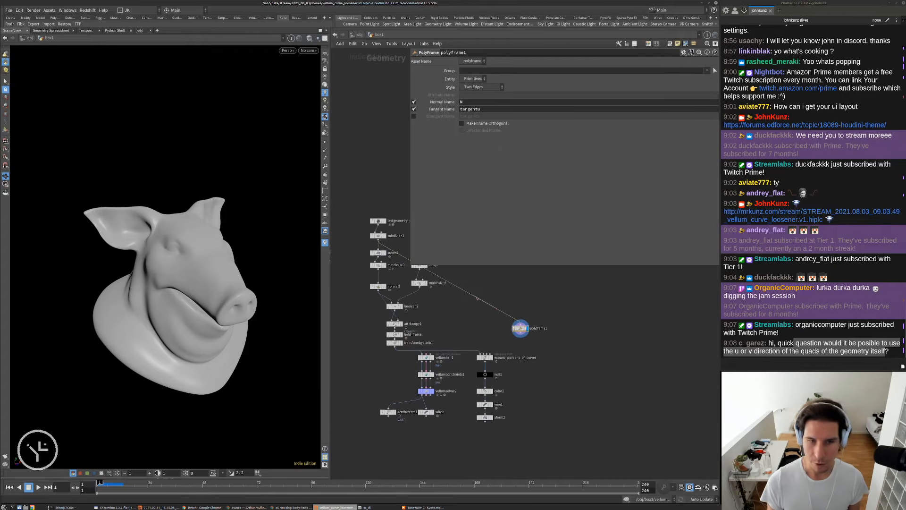
Disable Normal Name in polyframe1, show the point normals in the viewport and set Tangent Name to N.
{"action": "left_click", "coordinate": [477, 88]}
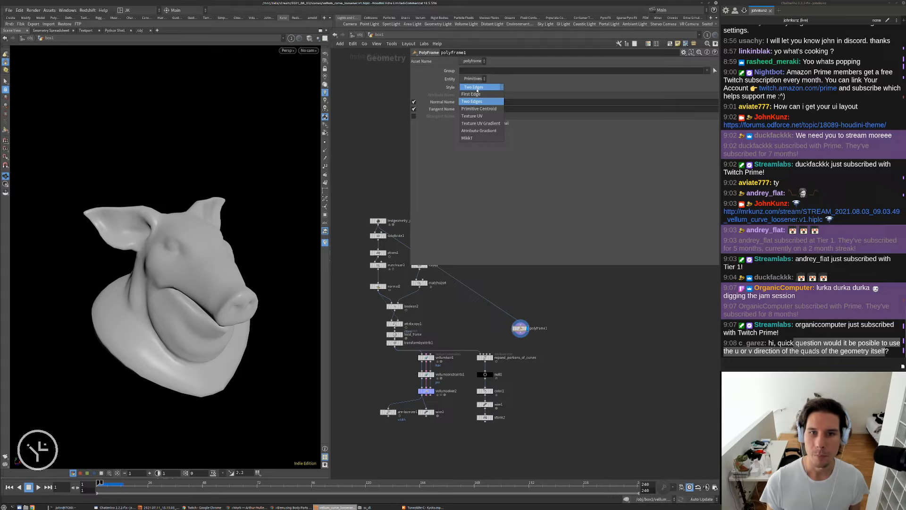
{"action": "left_click", "coordinate": [477, 88]}
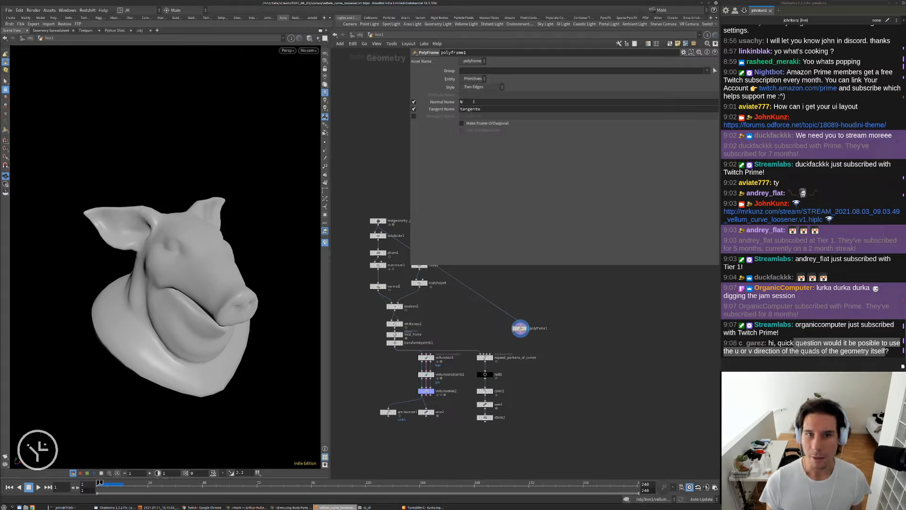
{"action": "left_click", "coordinate": [413, 102]}
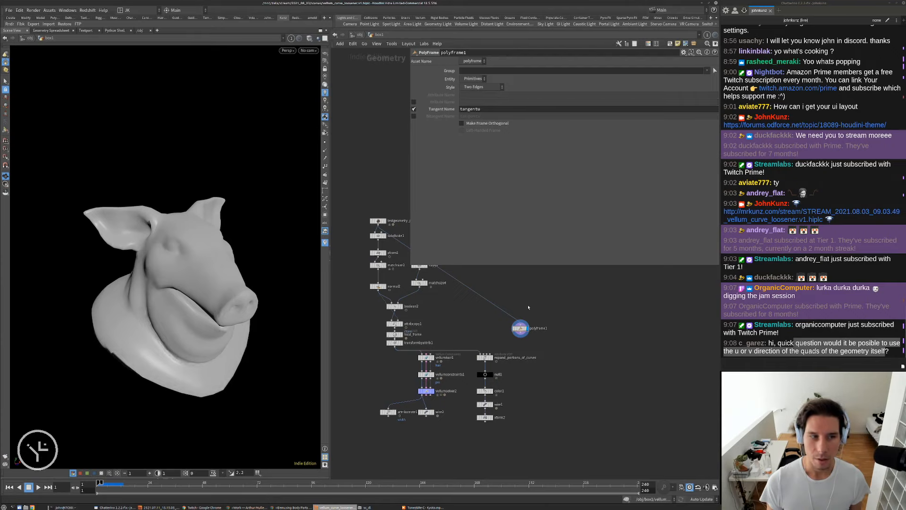
{"action": "left_click", "coordinate": [325, 151]}
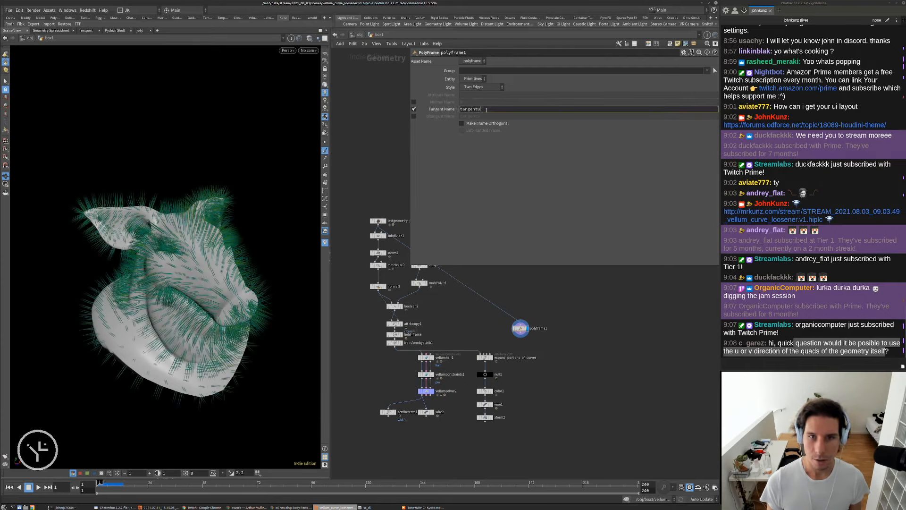
{"action": "double_click", "coordinate": [472, 109]}
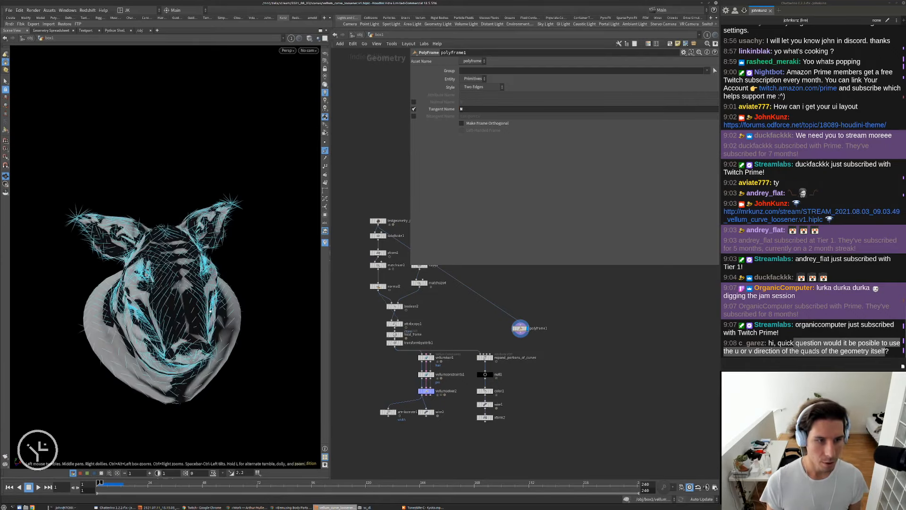
Set the polyframe1 Style to First Edge and inspect the tangent directions across the head.
{"action": "left_click", "coordinate": [486, 88]}
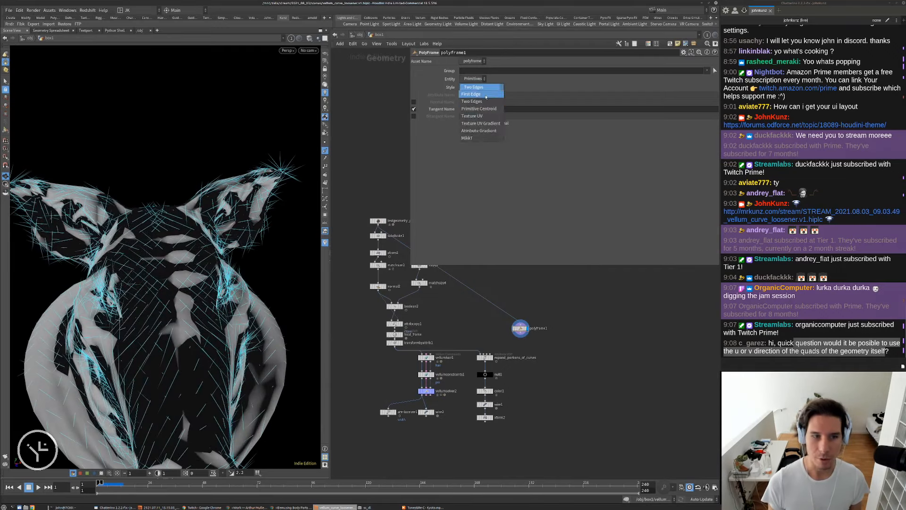
{"action": "left_click", "coordinate": [471, 94]}
{"action": "left_click_drag", "start_coordinate": [198, 302], "coordinate": [190, 257]}
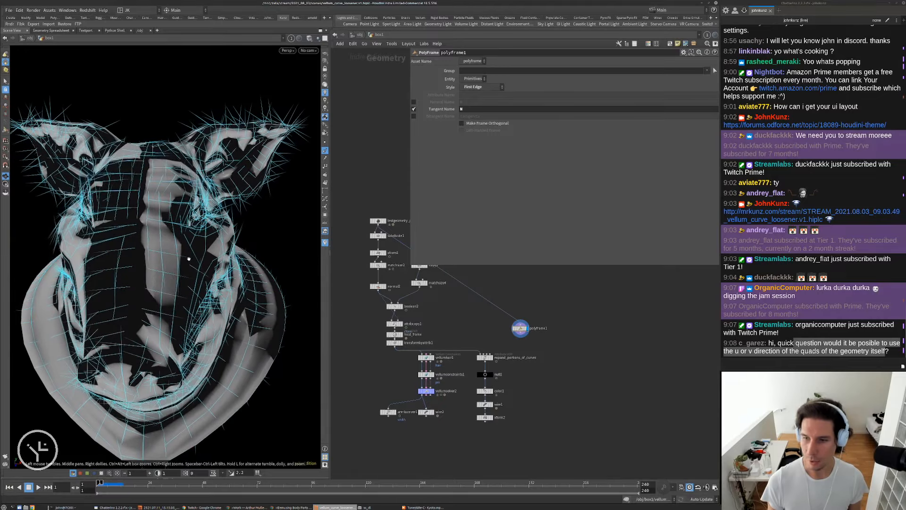
{"action": "right_click_drag", "start_coordinate": [190, 258], "coordinate": [191, 241]}
{"action": "left_click_drag", "start_coordinate": [167, 243], "coordinate": [137, 260]}
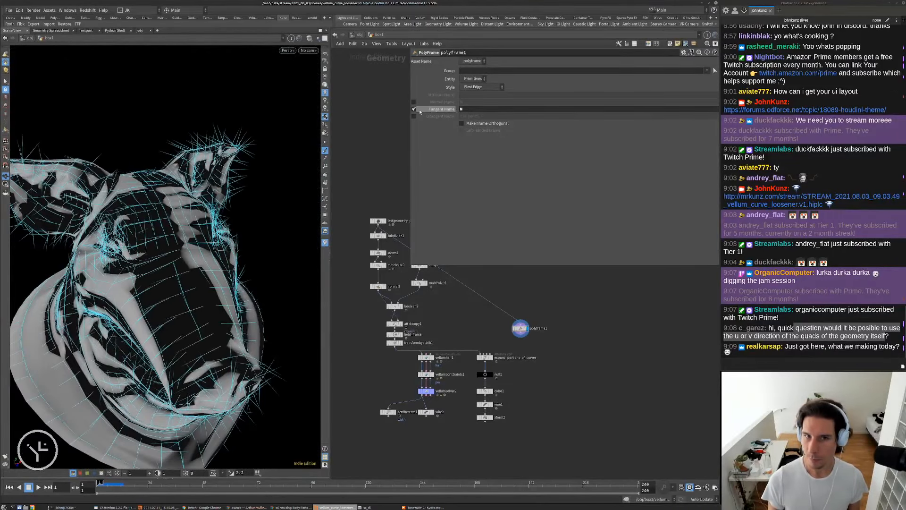
Disable Tangent Name, enable Bitangent Name with the value N and inspect the bitangent directions around the head.
{"action": "left_click", "coordinate": [414, 109]}
{"action": "left_click", "coordinate": [413, 116]}
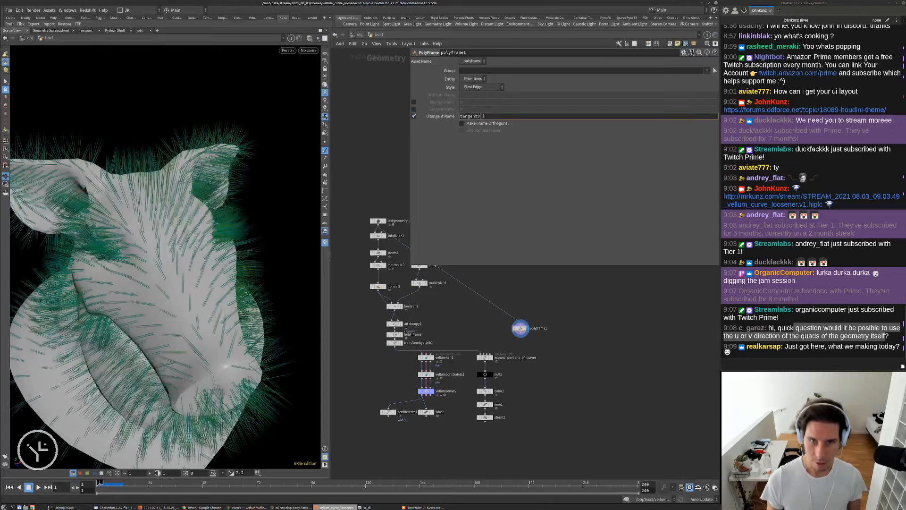
{"action": "key", "text": "Return"}
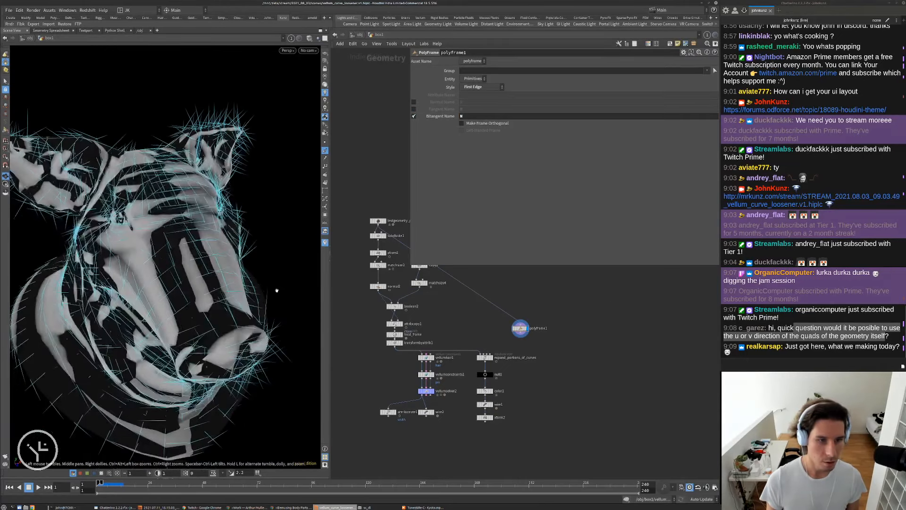
{"action": "left_click_drag", "start_coordinate": [225, 230], "coordinate": [235, 229]}
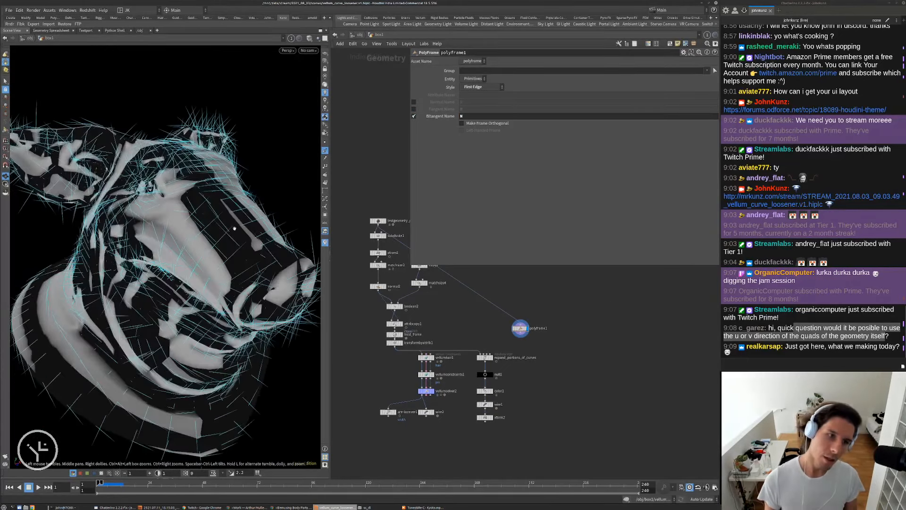
{"action": "left_click_drag", "start_coordinate": [178, 327], "coordinate": [199, 222]}
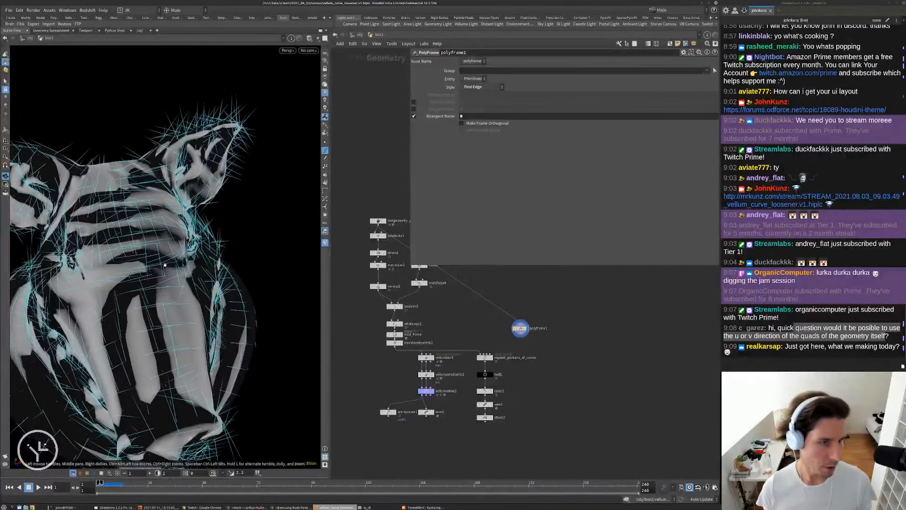
{"action": "right_click_drag", "start_coordinate": [198, 221], "coordinate": [219, 206]}
{"action": "left_click_drag", "start_coordinate": [219, 206], "coordinate": [233, 235]}
{"action": "right_click_drag", "start_coordinate": [233, 235], "coordinate": [174, 293]}
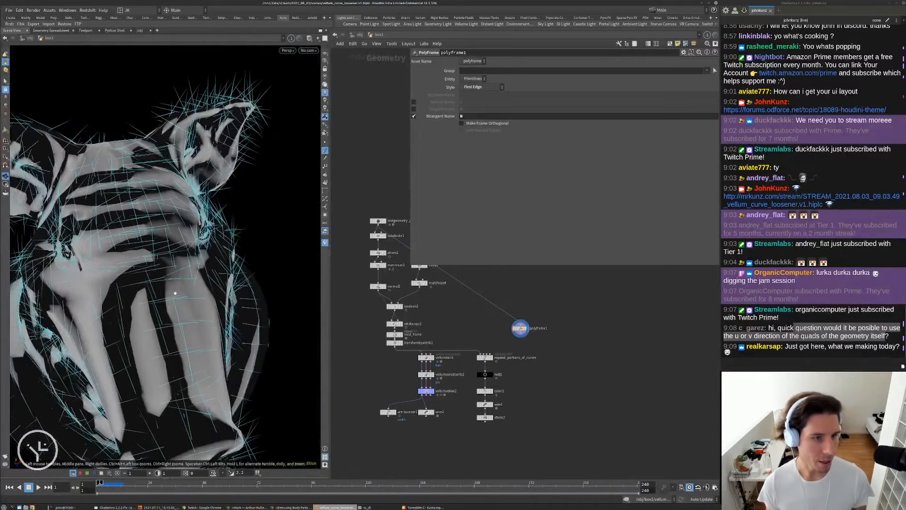
Examine the bitangent direction lines across the pig's forehead, ears and cheek from several angles.
{"action": "left_click_drag", "start_coordinate": [174, 293], "coordinate": [220, 184]}
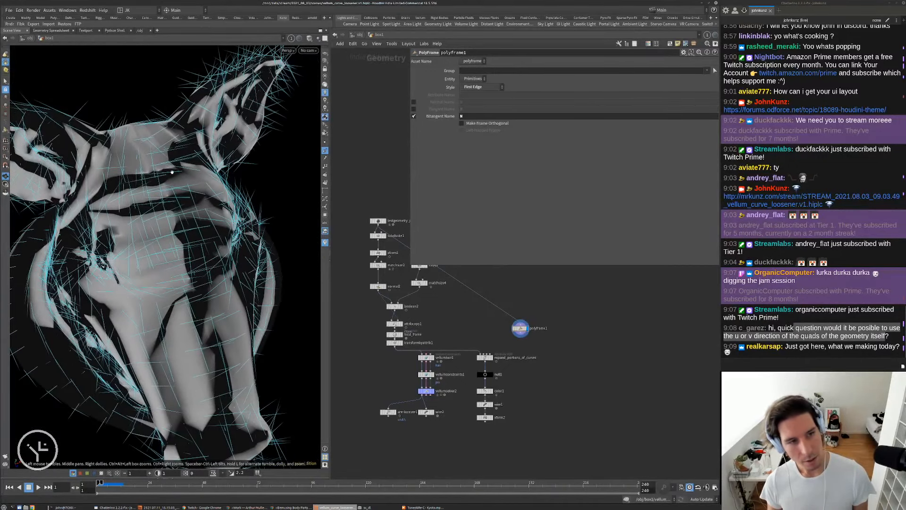
{"action": "left_click_drag", "start_coordinate": [223, 152], "coordinate": [176, 204]}
{"action": "right_click_drag", "start_coordinate": [177, 204], "coordinate": [204, 181]}
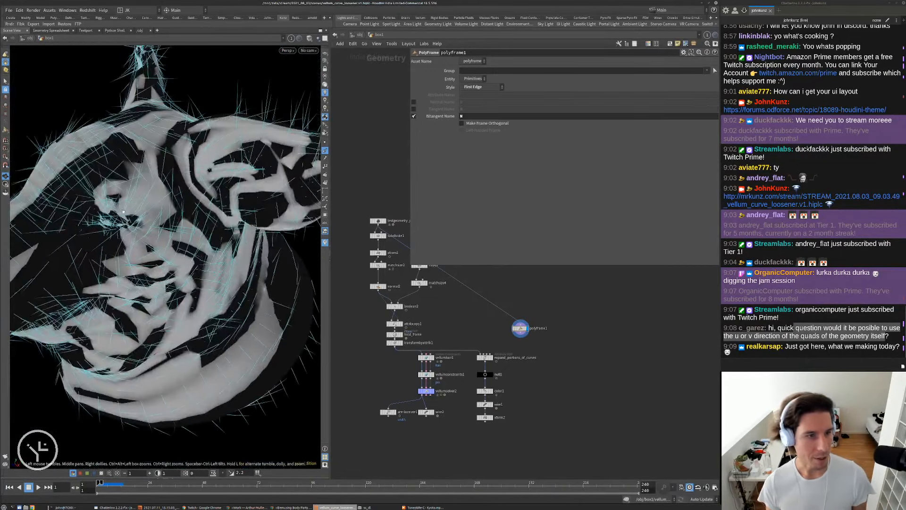
{"action": "left_click_drag", "start_coordinate": [204, 181], "coordinate": [192, 187]}
{"action": "left_click_drag", "start_coordinate": [216, 155], "coordinate": [212, 176]}
{"action": "right_click_drag", "start_coordinate": [212, 176], "coordinate": [178, 211]}
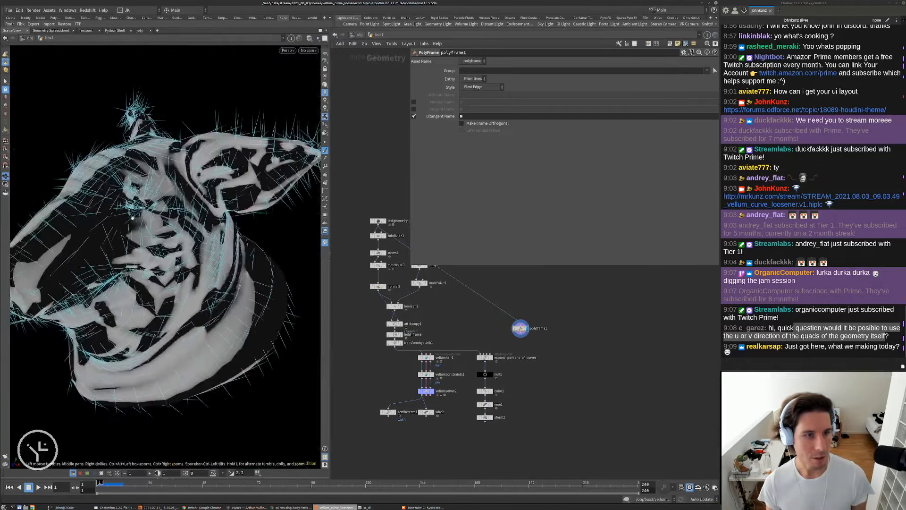
{"action": "left_click_drag", "start_coordinate": [178, 211], "coordinate": [215, 196]}
{"action": "right_click_drag", "start_coordinate": [215, 196], "coordinate": [208, 189]}
{"action": "left_click_drag", "start_coordinate": [208, 189], "coordinate": [235, 177]}
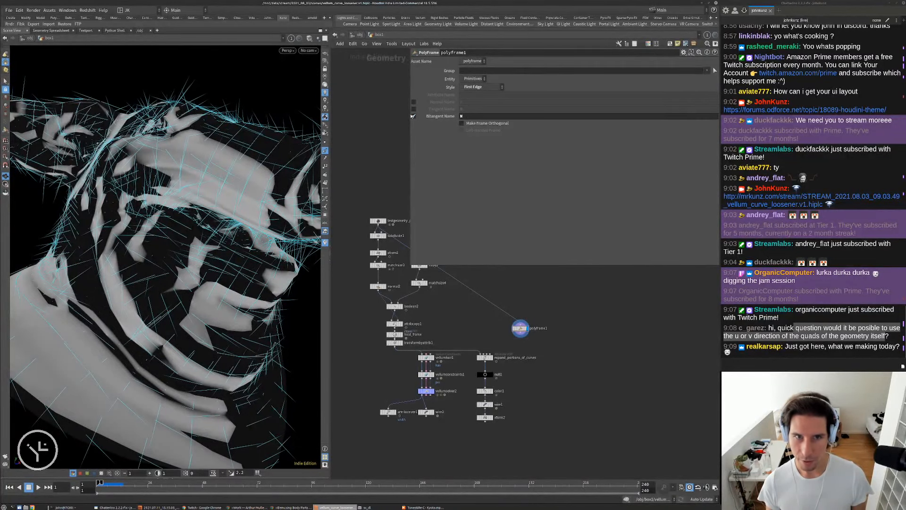
Disable Bitangent Name in polyframe1 and enable Tangent Name with the value v.
{"action": "left_click", "coordinate": [414, 116]}
{"action": "left_click", "coordinate": [414, 109]}
{"action": "left_click", "coordinate": [482, 109]}
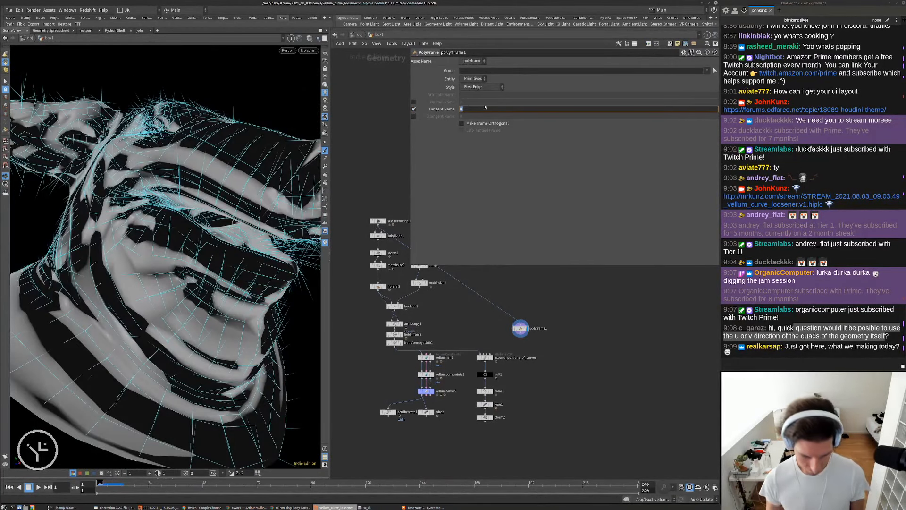
{"action": "type", "text": "v"}
{"action": "key", "text": "Return"}
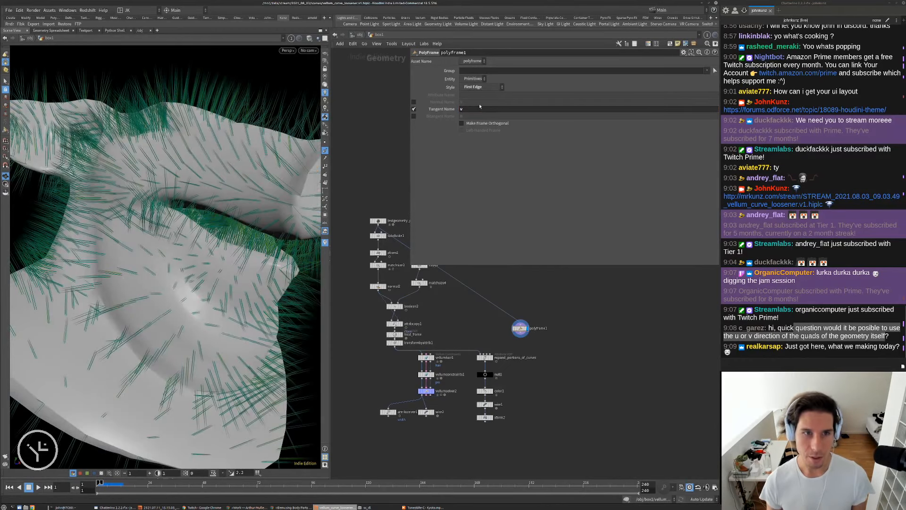
Hide the point normals and show the tangents as point trails, viewing them around the snout and mouth.
{"action": "left_click", "coordinate": [326, 150]}
{"action": "left_click_drag", "start_coordinate": [207, 182], "coordinate": [243, 198], "text": "alt"}
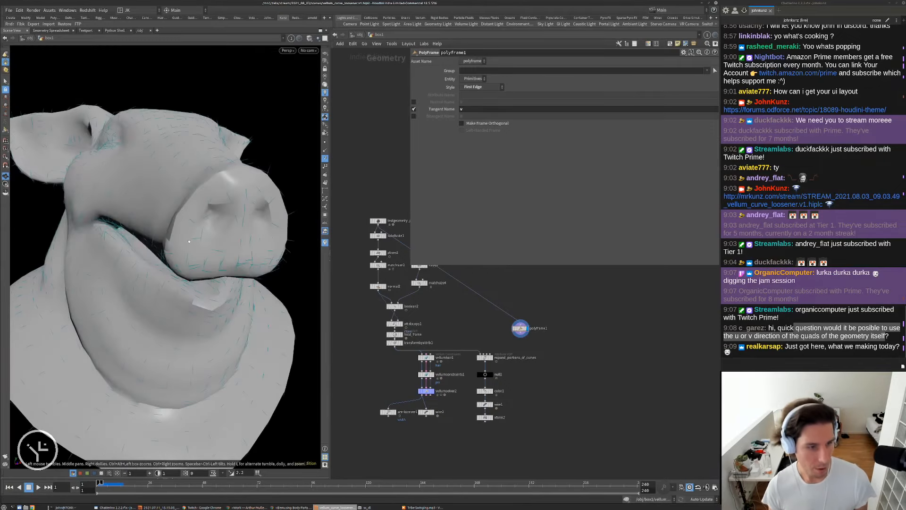
{"action": "scroll", "coordinate": [200, 238], "scroll_direction": "up", "scroll_amount": 3}
{"action": "left_click_drag", "start_coordinate": [200, 238], "coordinate": [231, 236], "text": "alt"}
{"action": "scroll", "coordinate": [519, 365], "scroll_direction": "up", "scroll_amount": 3}
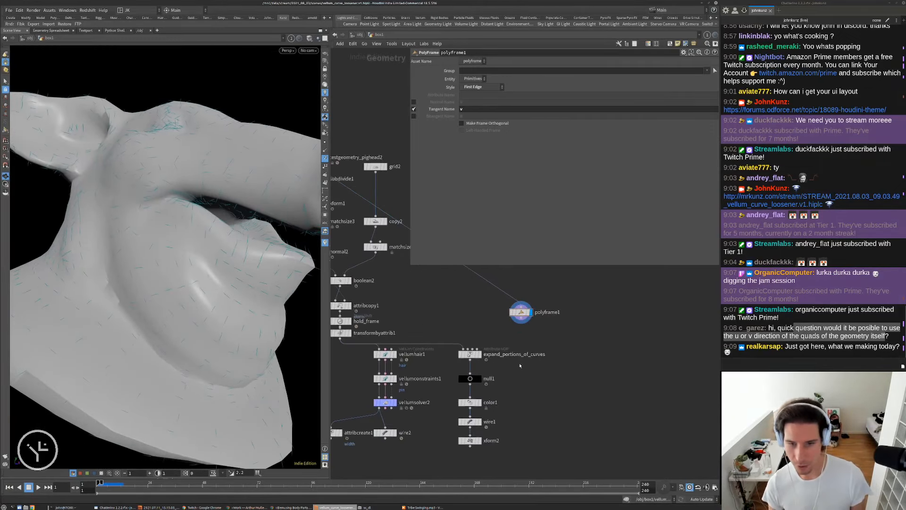
Move polyframe1 clear of the other nodes and display attribcreate1, framing the whole curve pig head.
{"action": "left_click_drag", "start_coordinate": [522, 316], "coordinate": [565, 333]}
{"action": "mouse_move", "coordinate": [565, 391]}
{"action": "middle_mouse_down"}
{"action": "mouse_move", "coordinate": [583, 373]}
{"action": "mouse_move", "coordinate": [566, 383]}
{"action": "middle_mouse_up"}
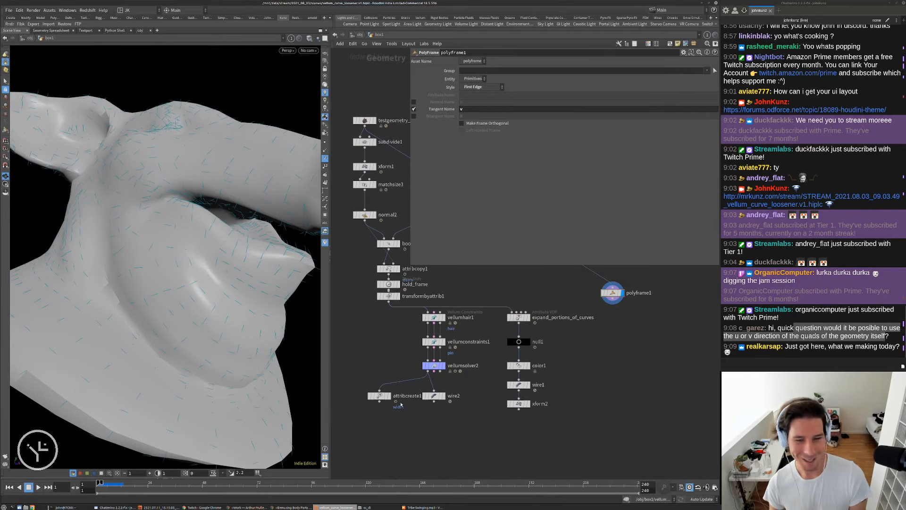
{"action": "left_click", "coordinate": [391, 398]}
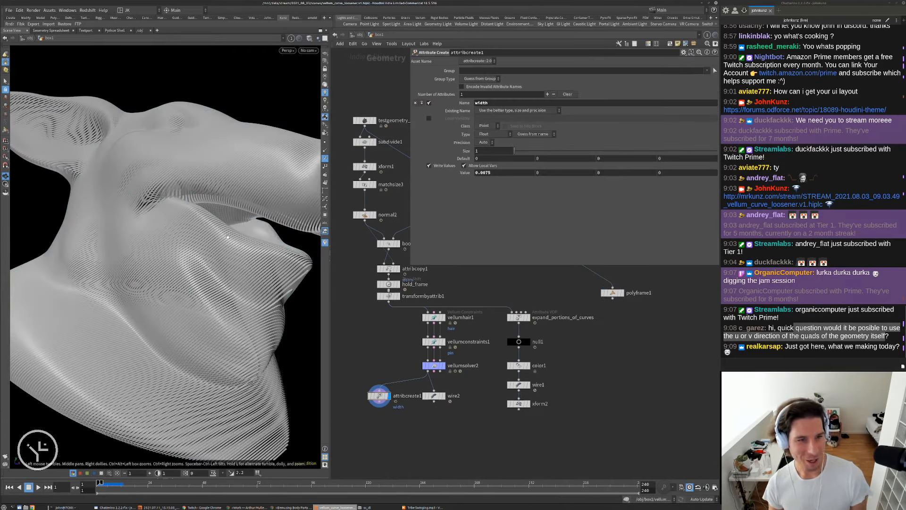
{"action": "scroll", "coordinate": [220, 241], "scroll_direction": "up", "scroll_amount": 2}
{"action": "scroll", "coordinate": [220, 240], "scroll_direction": "down", "scroll_amount": 5}
{"action": "left_click_drag", "start_coordinate": [220, 241], "coordinate": [207, 282]}
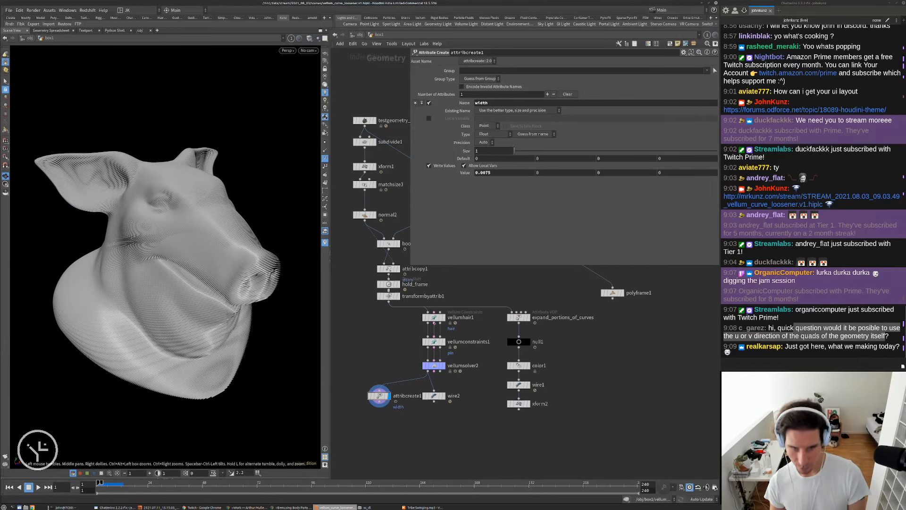
Set the Stretch Stiffness multiplier of vellumconstraints1 to 0.0001 and play the simulation, viewing the head from both sides.
{"action": "left_click", "coordinate": [435, 345]}
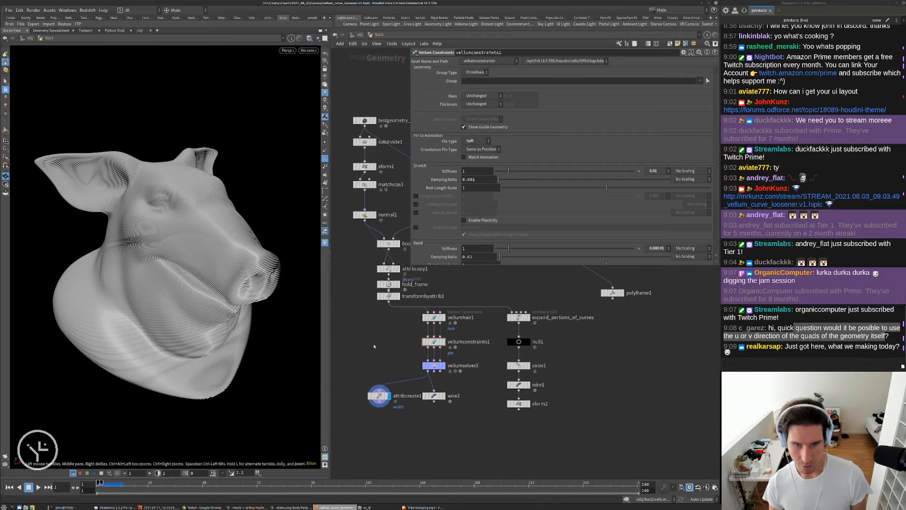
{"action": "left_click", "coordinate": [649, 171]}
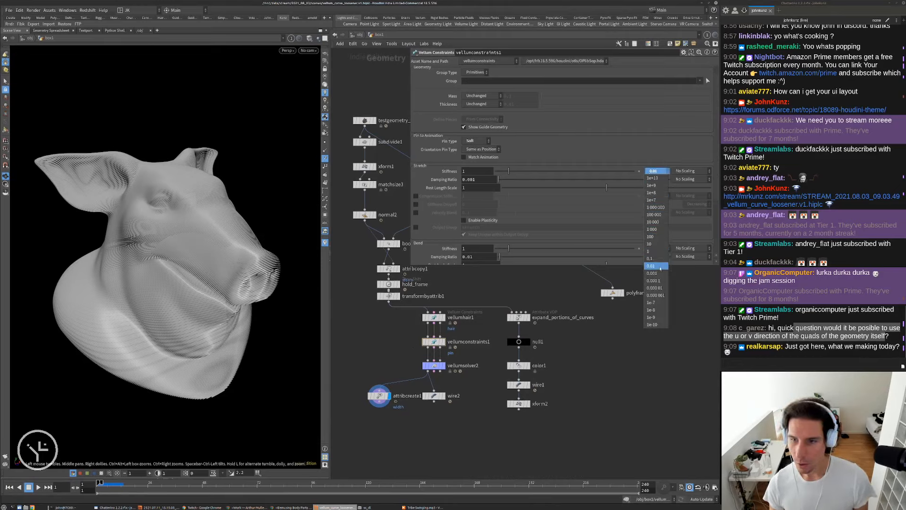
{"action": "left_click", "coordinate": [659, 280]}
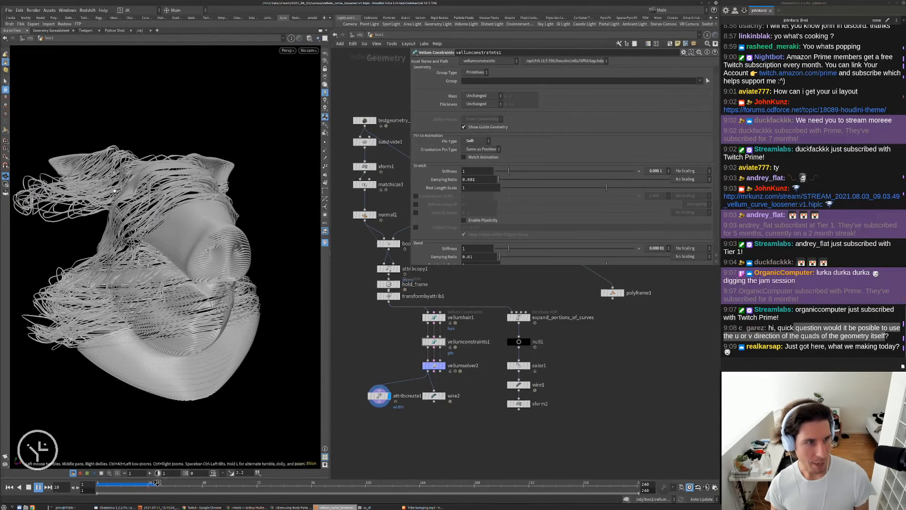
{"action": "left_click_drag", "start_coordinate": [170, 216], "coordinate": [143, 220]}
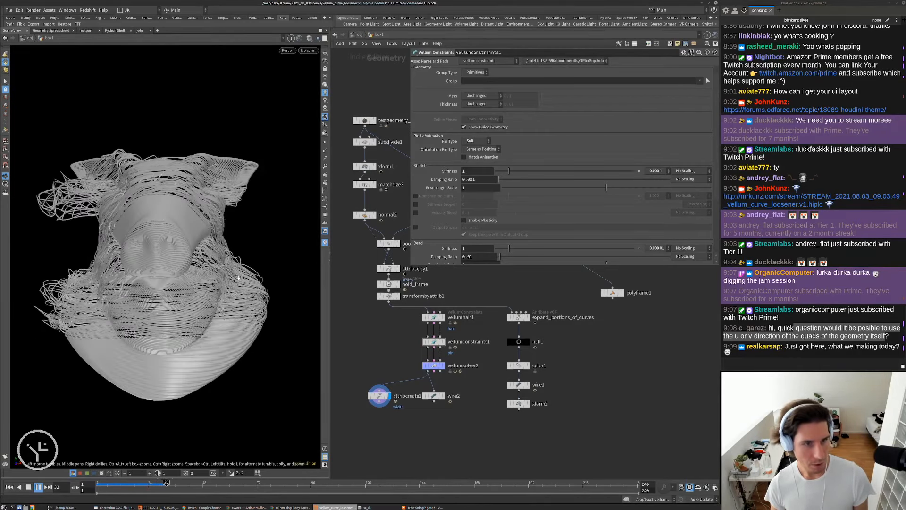
{"action": "left_click_drag", "start_coordinate": [198, 198], "coordinate": [122, 198]}
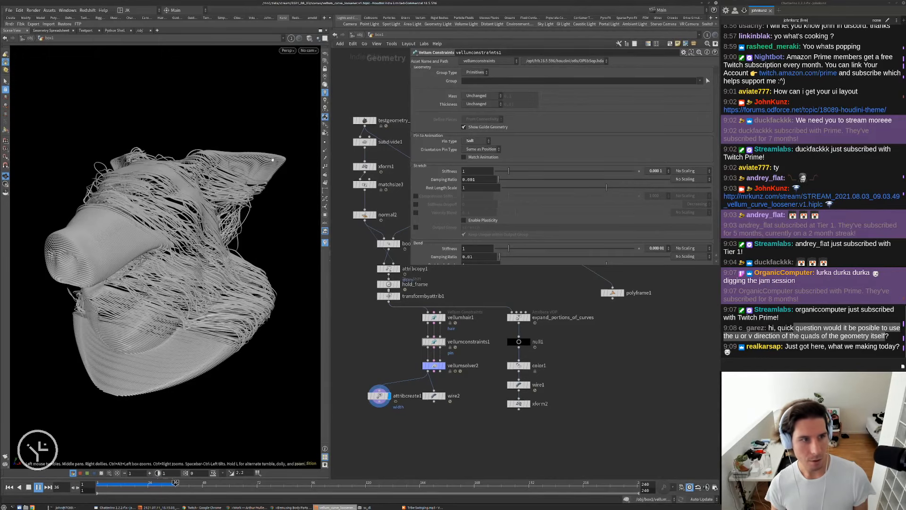
{"action": "right_click_drag", "start_coordinate": [173, 199], "coordinate": [137, 217]}
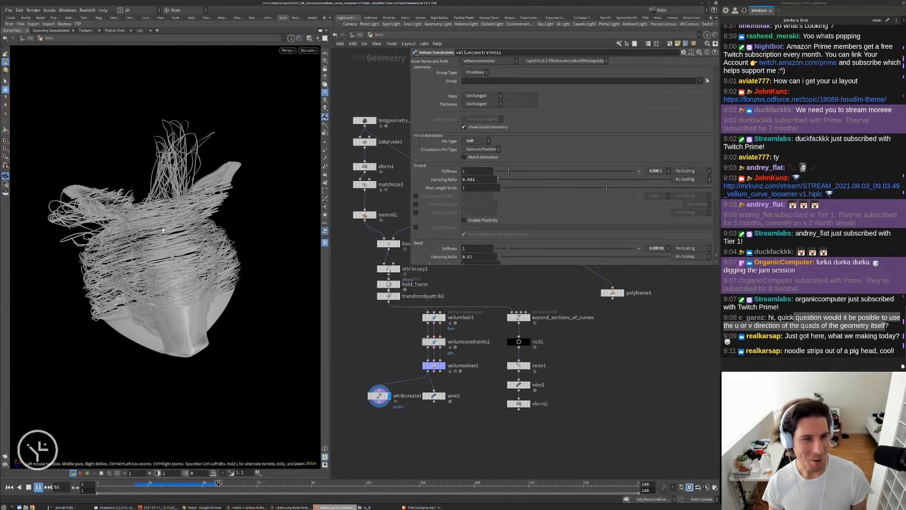
Stop the simulation and inspect the loosened strands up close along the cheek and jaw.
{"action": "left_click_drag", "start_coordinate": [169, 223], "coordinate": [274, 176]}
{"action": "key", "text": "Escape"}
{"action": "right_click_drag", "start_coordinate": [274, 176], "coordinate": [251, 229]}
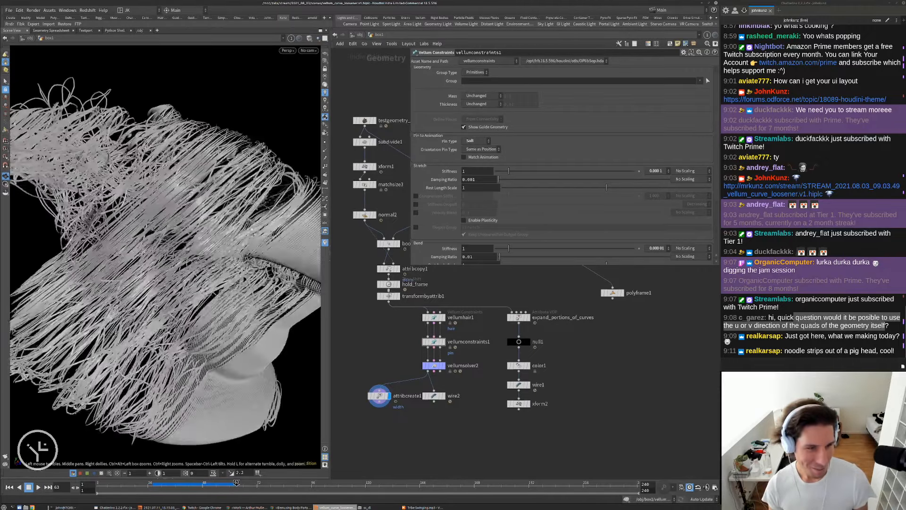
{"action": "left_click_drag", "start_coordinate": [251, 229], "coordinate": [233, 207]}
{"action": "right_click_drag", "start_coordinate": [233, 207], "coordinate": [161, 288]}
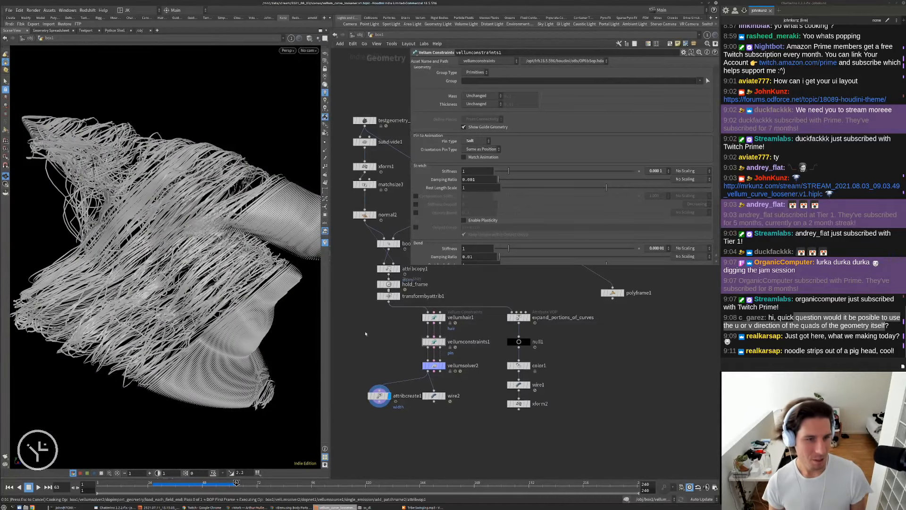
Return to the first frame, set the Stretch Stiffness multiplier of vellumconstraints1 to 0.001 and replay the simulation.
{"action": "key", "text": "ctrl+Up"}
{"action": "scroll", "coordinate": [434, 322], "scroll_direction": "up", "scroll_amount": 3}
{"action": "left_click", "coordinate": [457, 350]}
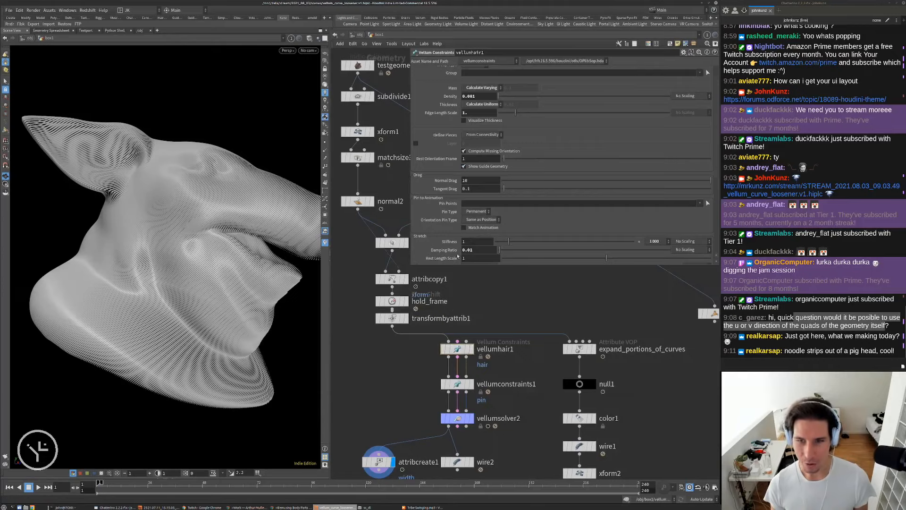
{"action": "left_click", "coordinate": [457, 383]}
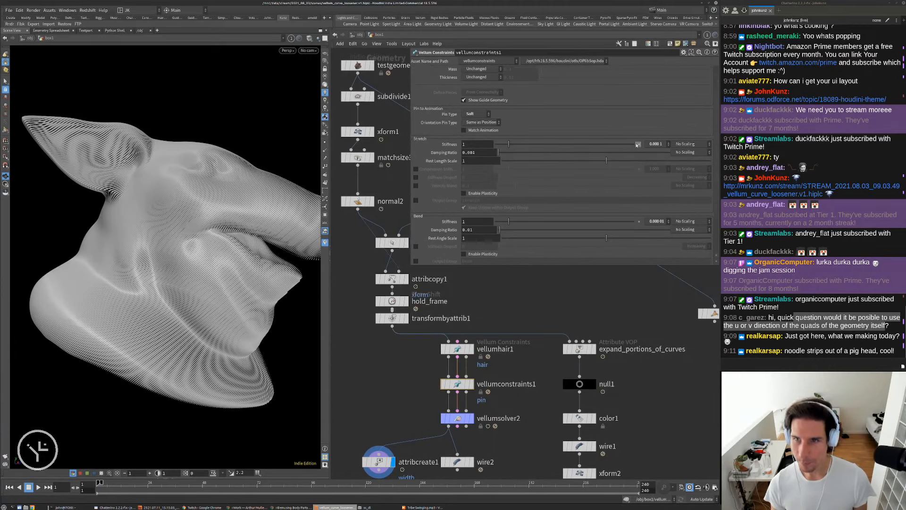
{"action": "left_click", "coordinate": [657, 144]}
{"action": "left_click", "coordinate": [655, 246]}
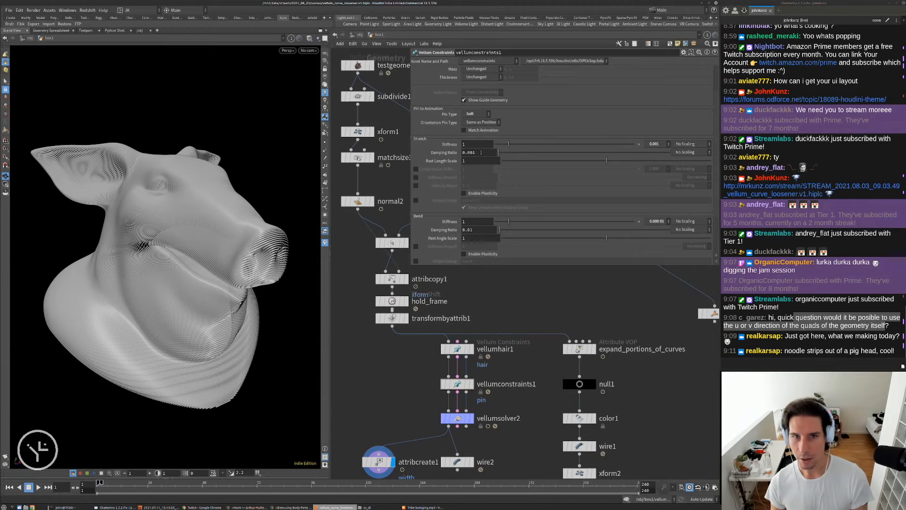
{"action": "key", "text": "Up"}
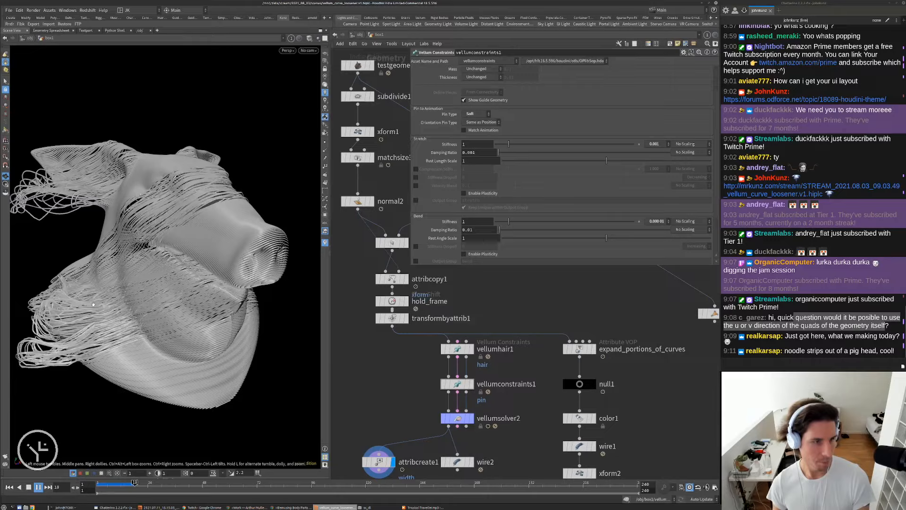
Pause and resume the simulation to check the loosening strands from the side and front, and rewind to the first frame.
{"action": "key", "text": "Escape"}
{"action": "left_click_drag", "start_coordinate": [125, 312], "coordinate": [177, 283]}
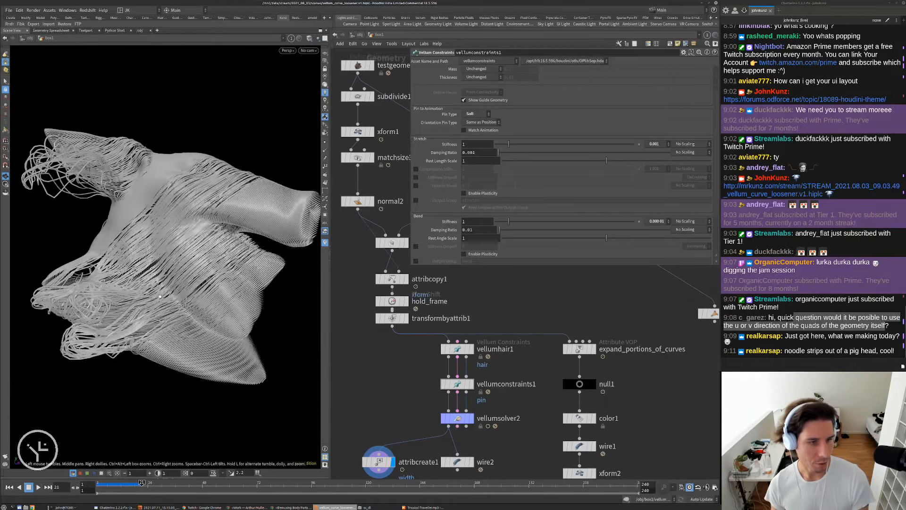
{"action": "right_click_drag", "start_coordinate": [177, 283], "coordinate": [170, 289]}
{"action": "key", "text": "ctrl+Up"}
{"action": "key", "text": "Up"}
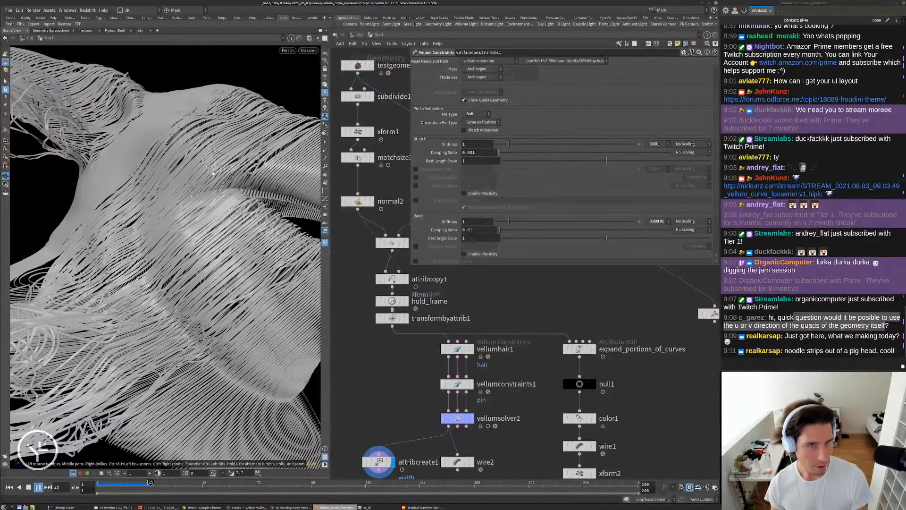
{"action": "right_click_drag", "start_coordinate": [175, 288], "coordinate": [158, 273]}
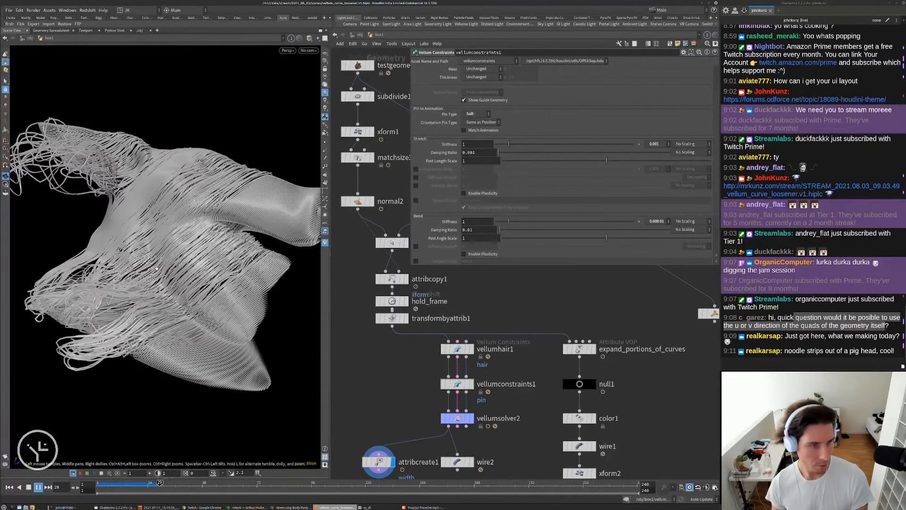
{"action": "key", "text": "Up"}
{"action": "left_click_drag", "start_coordinate": [157, 273], "coordinate": [181, 295]}
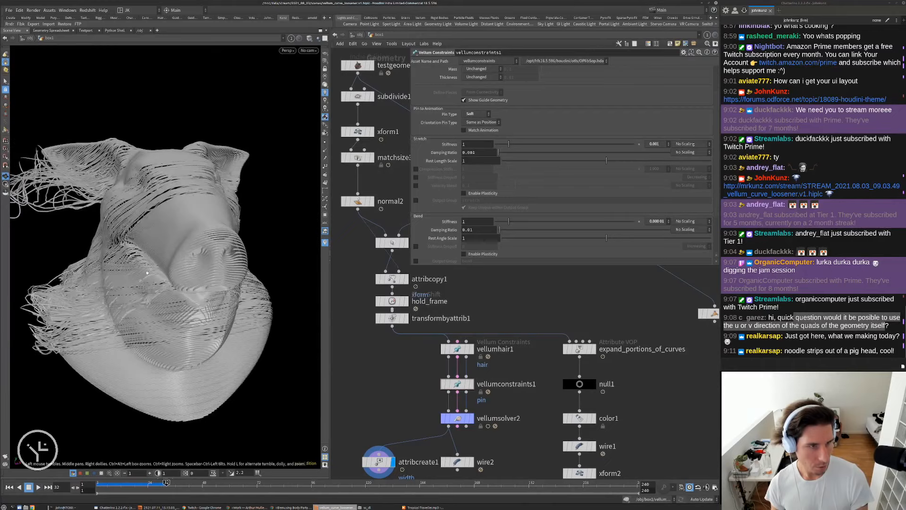
{"action": "right_click_drag", "start_coordinate": [182, 295], "coordinate": [158, 277]}
{"action": "left_click_drag", "start_coordinate": [158, 278], "coordinate": [148, 275]}
{"action": "key", "text": "ctrl+Up"}
Display expand_portions_of_curves, enter its VOP network and play the animation with the curlnoise1 node in view.
{"action": "middle_click_drag", "start_coordinate": [617, 309], "coordinate": [586, 320]}
{"action": "scroll", "coordinate": [587, 320], "scroll_direction": "down", "scroll_amount": 3}
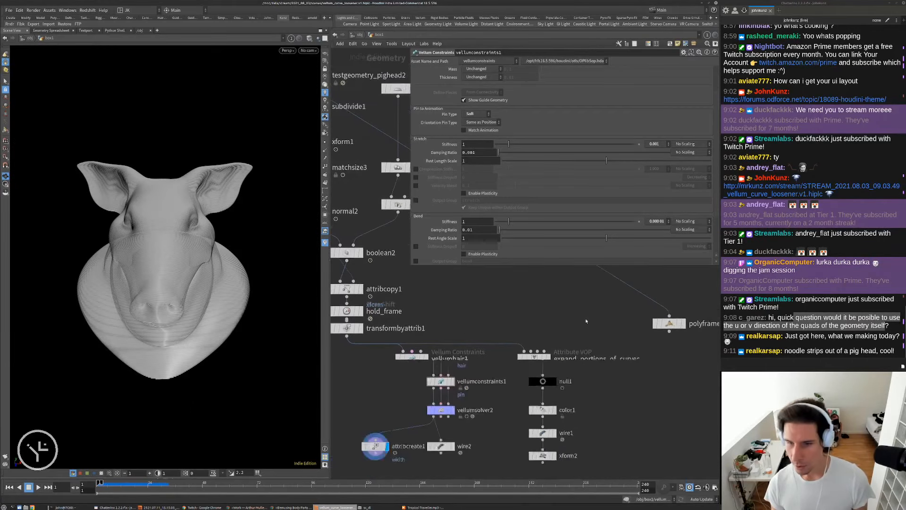
{"action": "scroll", "coordinate": [566, 348], "scroll_direction": "up", "scroll_amount": 3}
{"action": "left_click", "coordinate": [565, 347]}
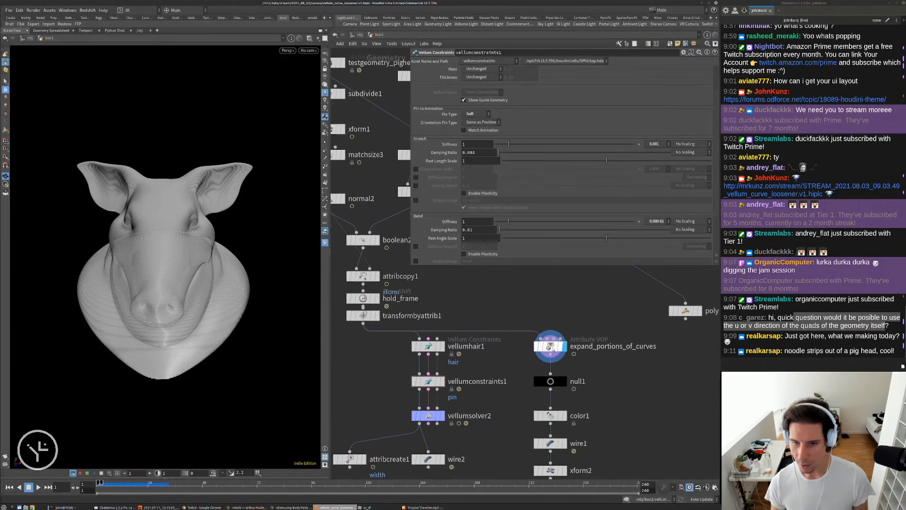
{"action": "double_click", "coordinate": [552, 347]}
{"action": "middle_click_drag", "start_coordinate": [549, 370], "coordinate": [535, 397]}
{"action": "key", "text": "Up"}
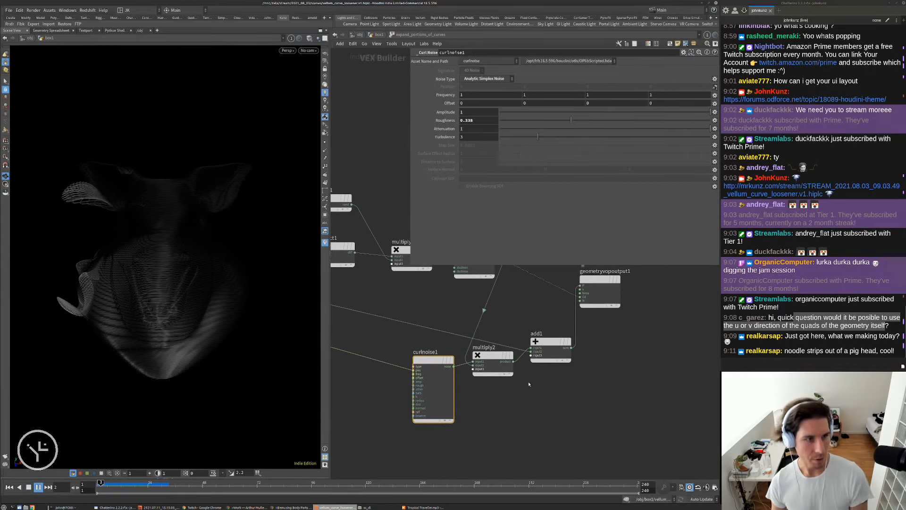
{"action": "scroll", "coordinate": [468, 343], "scroll_direction": "down", "scroll_amount": 2}
{"action": "middle_click_drag", "start_coordinate": [468, 343], "coordinate": [529, 340]}
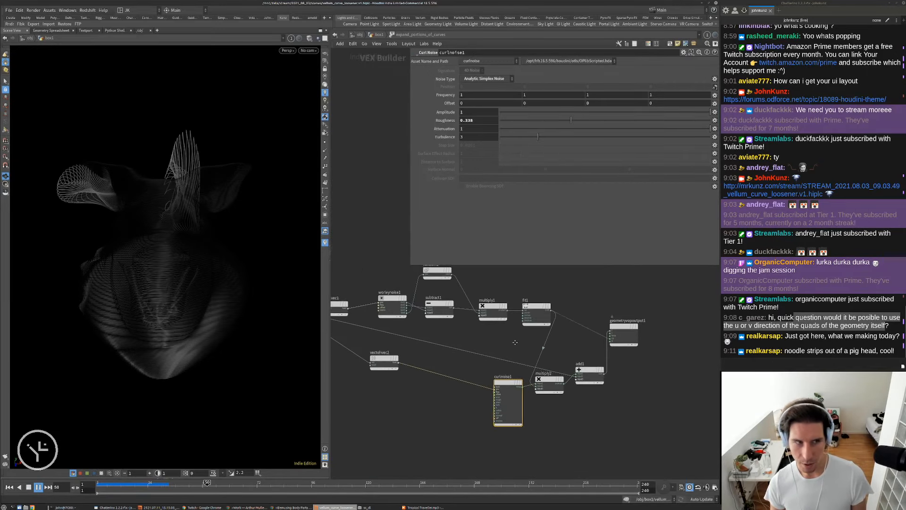
Set the first three Frequency values of curlnoise1 to 2.
{"action": "double_click", "coordinate": [465, 95]}
{"action": "type", "text": "2"}
{"action": "key", "text": "Tab"}
{"action": "type", "text": "2"}
{"action": "key", "text": "Tab"}
{"action": "type", "text": "2"}
{"action": "key", "text": "Return"}
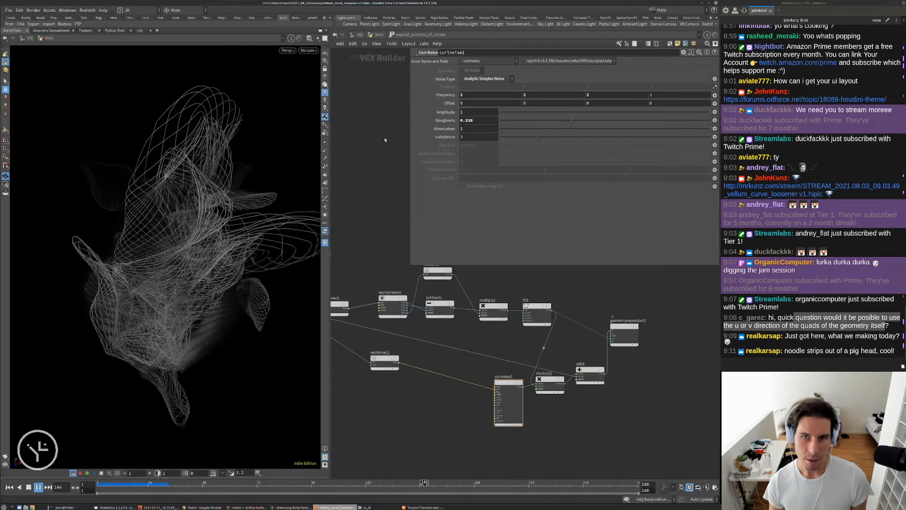
Lower the curlnoise1 Amplitude to 0.45.
{"action": "left_click", "coordinate": [637, 113]}
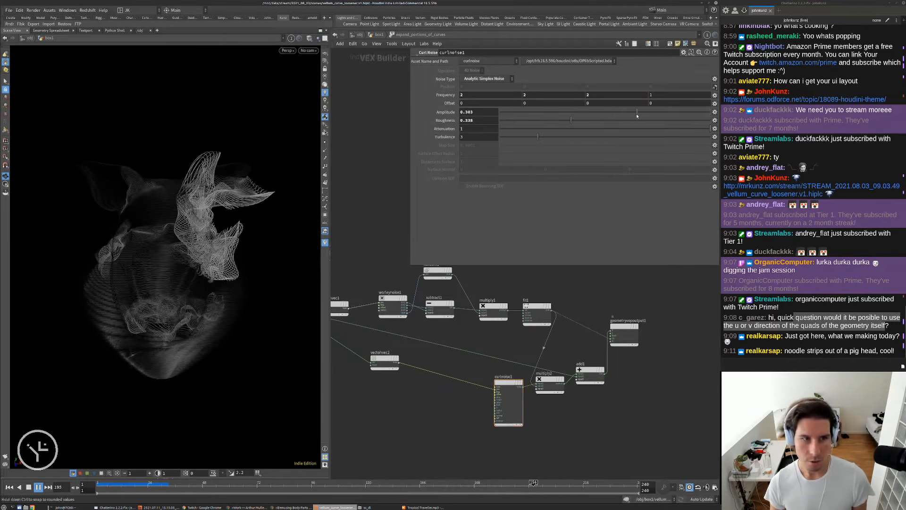
{"action": "double_click", "coordinate": [476, 112]}
{"action": "type", "text": "0.45"}
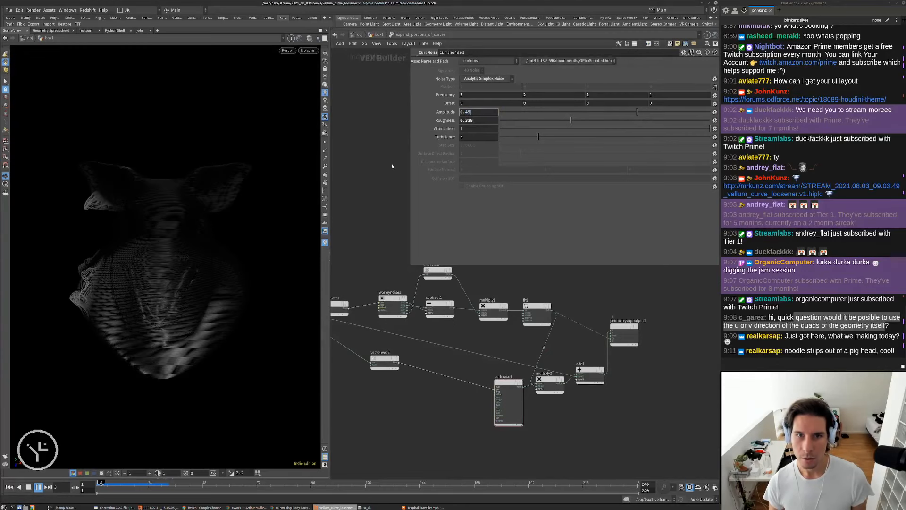
Set the fourth Frequency value of worleynoise1 to 0.4.
{"action": "middle_click_drag", "start_coordinate": [415, 331], "coordinate": [459, 331]}
{"action": "left_click", "coordinate": [437, 306]}
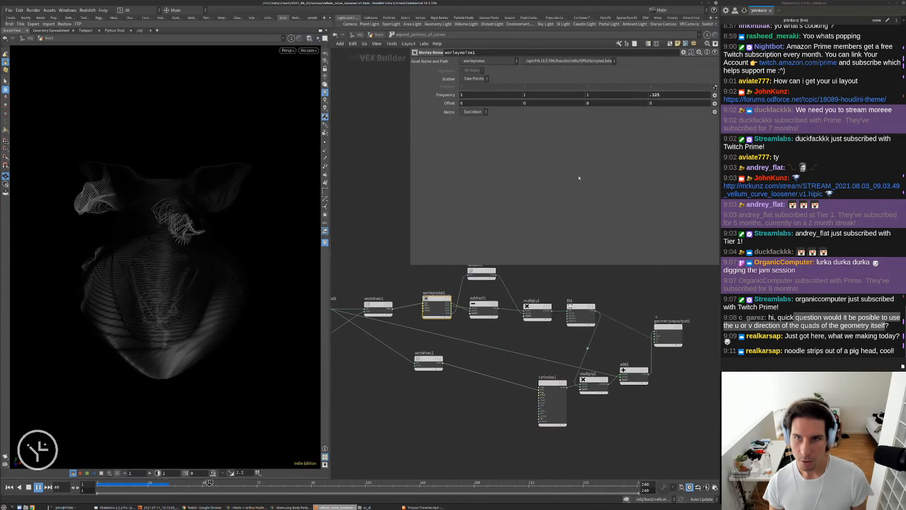
{"action": "left_click", "coordinate": [388, 185]}
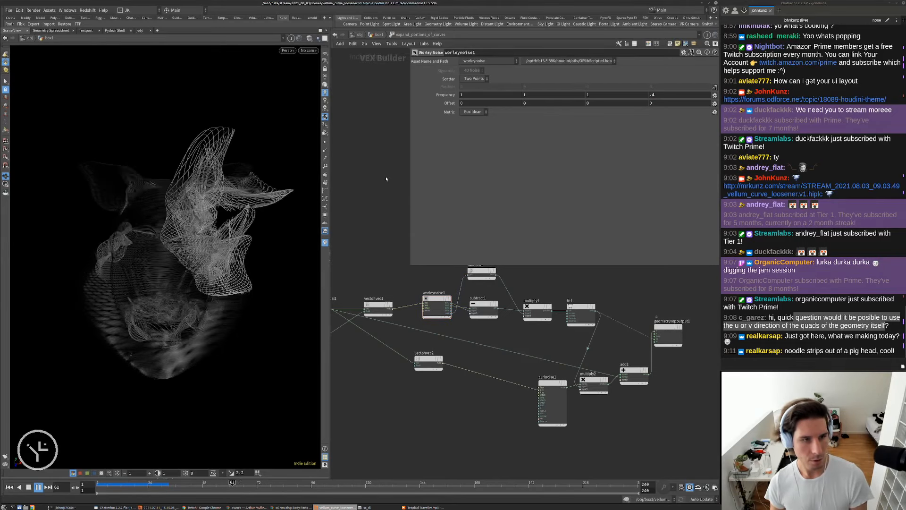
Raise the Source Min of fit1 to 0.303, play the animation to check the affected regions, and rewind to the first frame.
{"action": "left_click", "coordinate": [581, 313]}
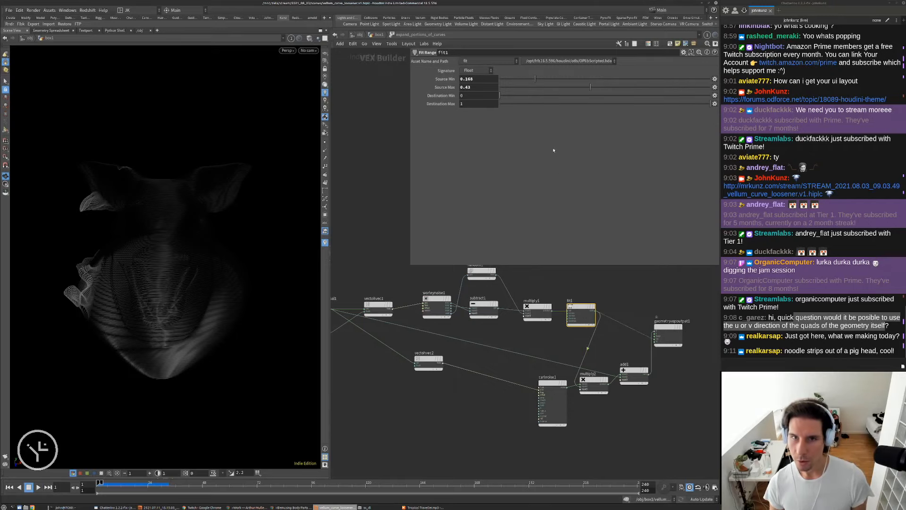
{"action": "left_click", "coordinate": [563, 79]}
{"action": "key", "text": "Up"}
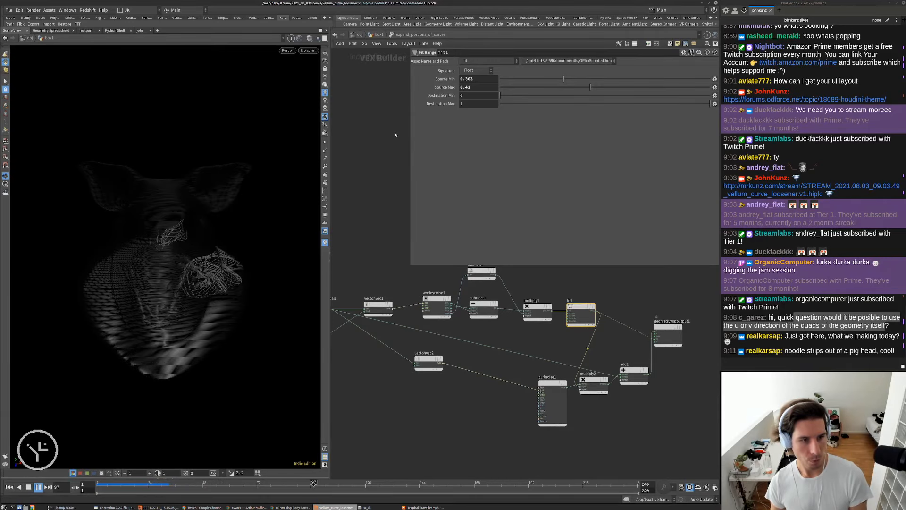
{"action": "key", "text": "ctrl+Up"}
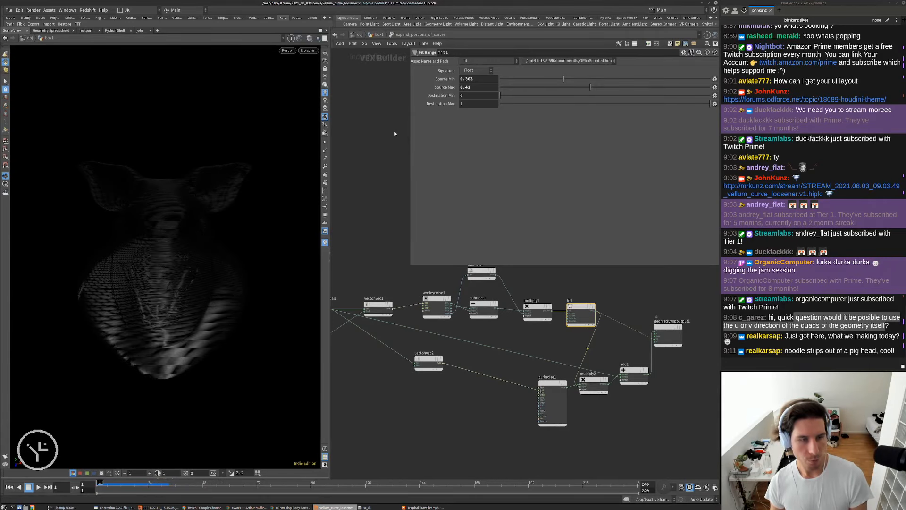
Set the curlnoise1 Roughness to 0.425, display the curve points in the viewport and stop playback at the first frame.
{"action": "left_click", "coordinate": [556, 382]}
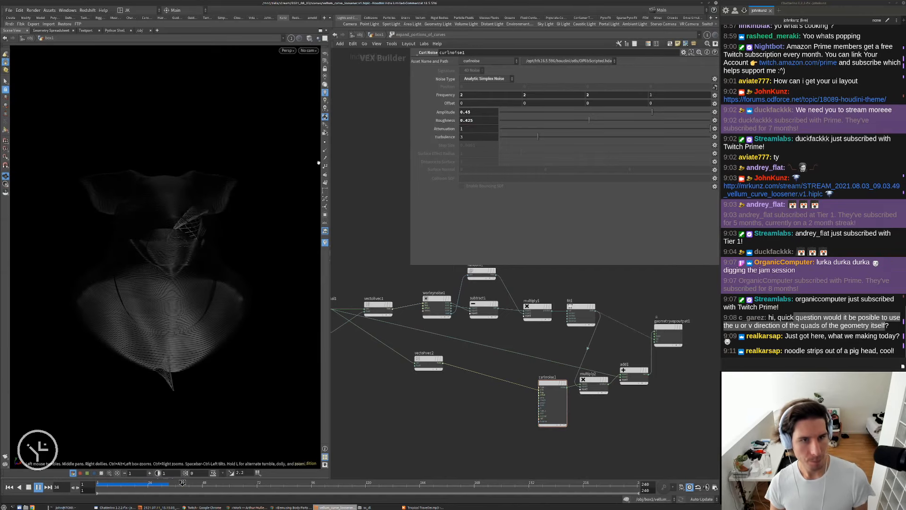
{"action": "left_click", "coordinate": [324, 143]}
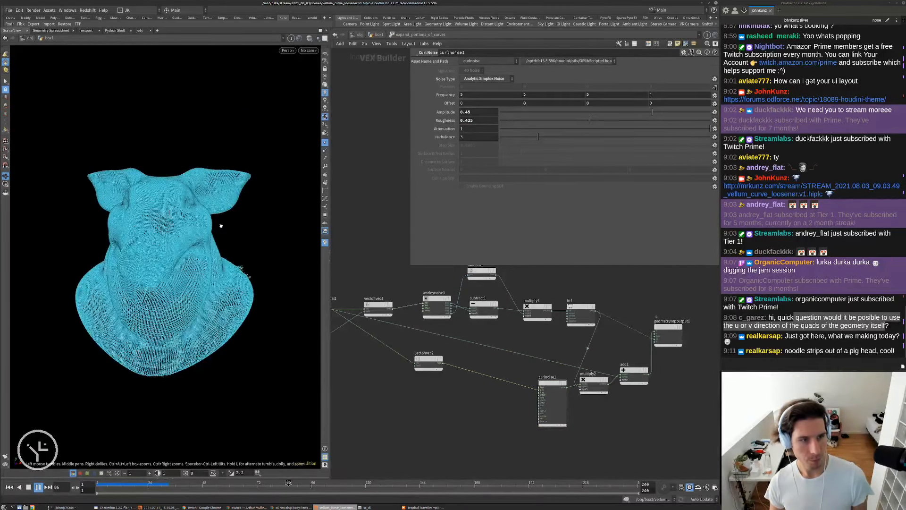
{"action": "left_click", "coordinate": [29, 487]}
Wire the time output of geometryvopglobal1 into the second input of vectohvec2 and play the animation to check the moving noise.
{"action": "scroll", "coordinate": [370, 368], "scroll_direction": "up", "scroll_amount": 5}
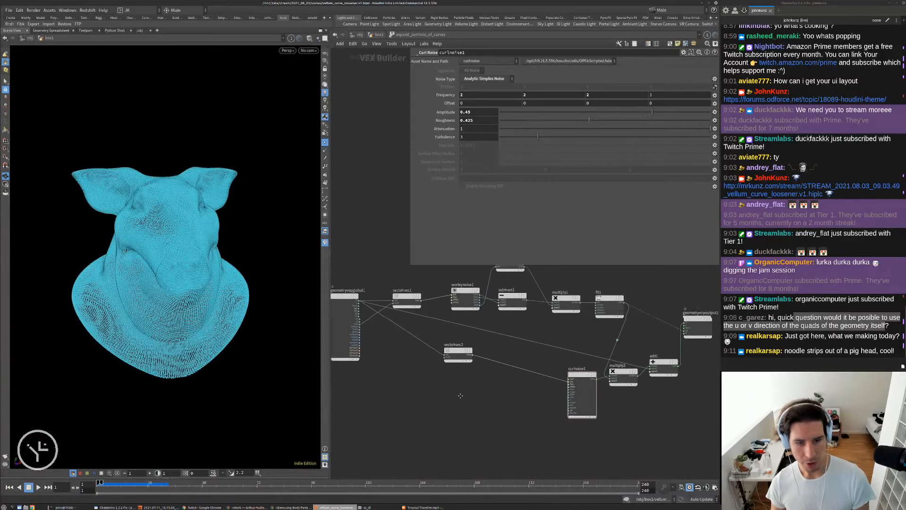
{"action": "left_click", "coordinate": [458, 353]}
{"action": "scroll", "coordinate": [425, 349], "scroll_direction": "down", "scroll_amount": 3}
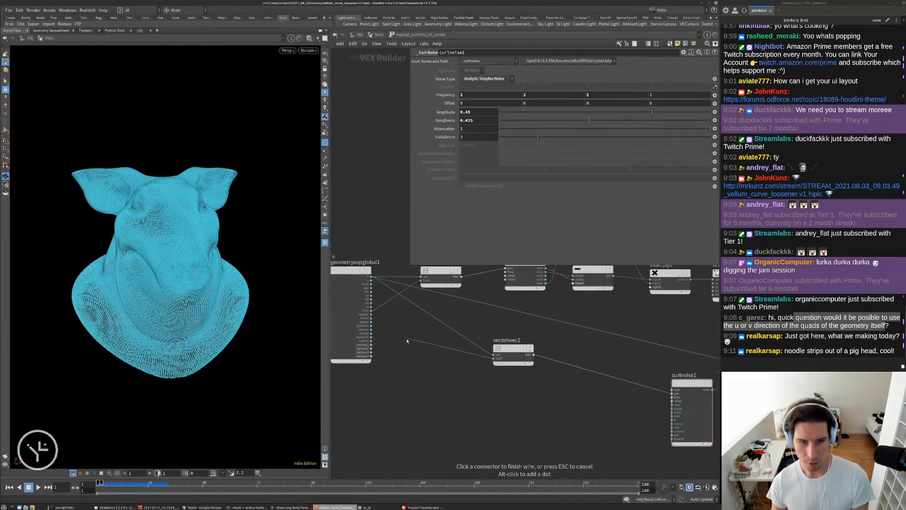
{"action": "key", "text": "Up"}
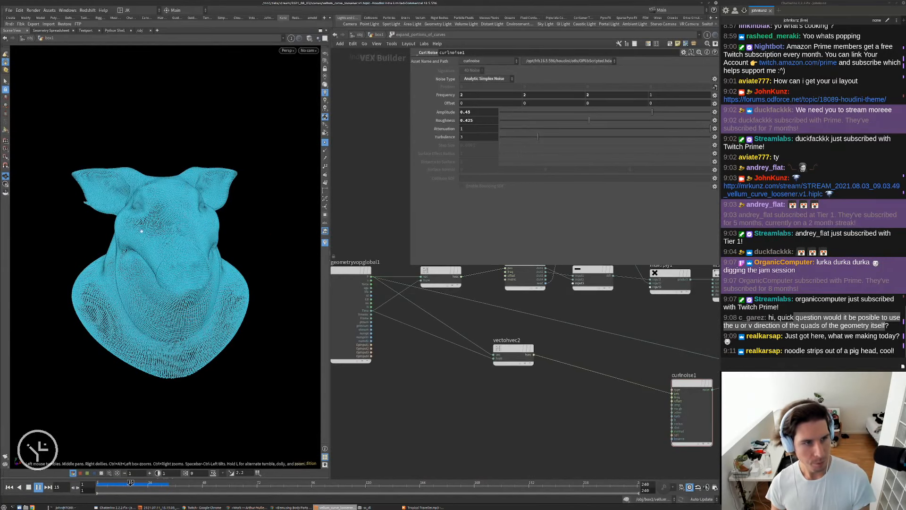
{"action": "key", "text": "Up"}
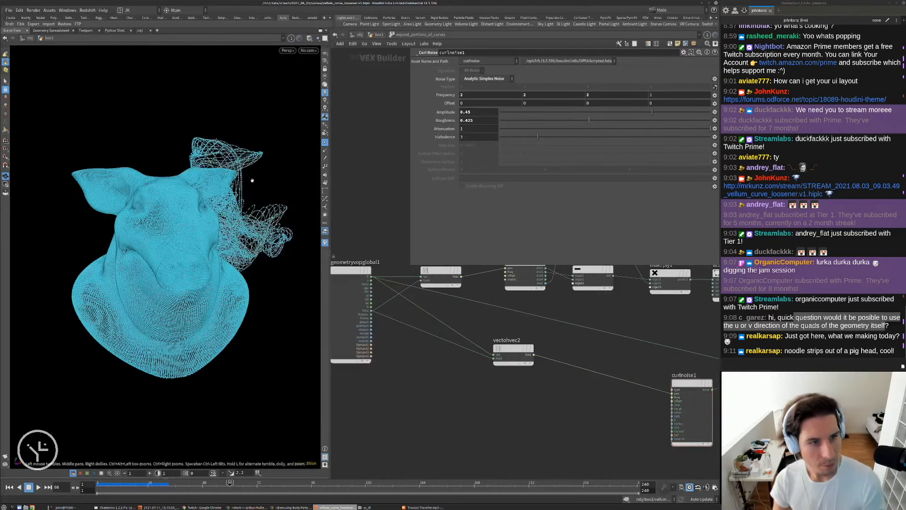
Move curlnoise1 closer to vectohvec2, set its fourth Frequency value to 0.25 and play the slower noise before rewinding.
{"action": "left_click_drag", "start_coordinate": [683, 382], "coordinate": [576, 351]}
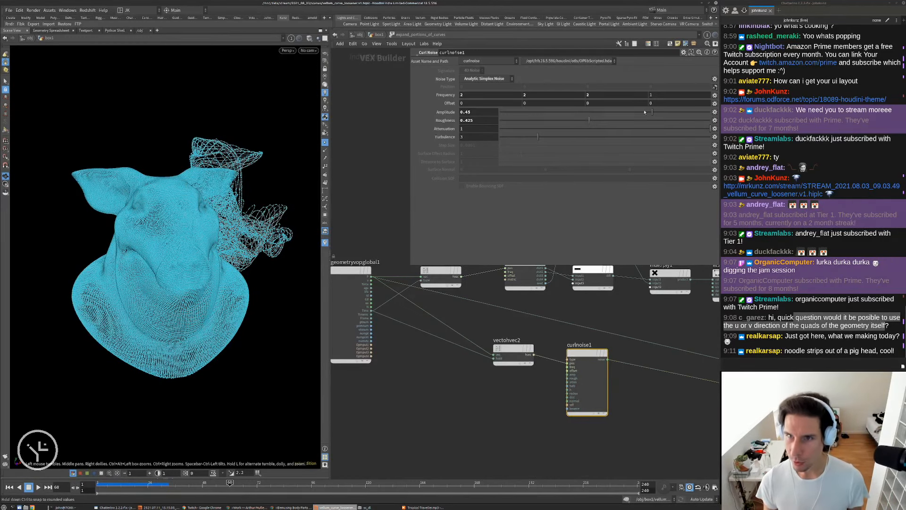
{"action": "type", "text": ".25"}
{"action": "key", "text": "Return"}
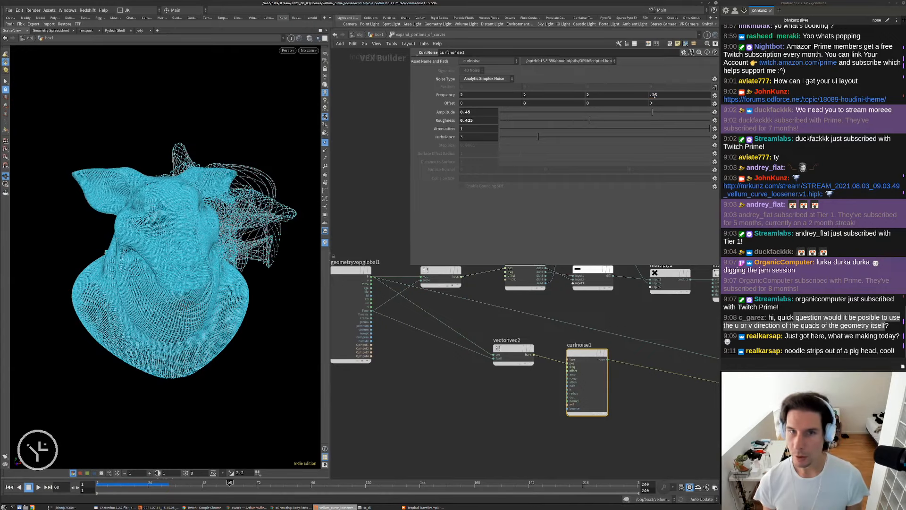
{"action": "left_click_drag", "start_coordinate": [232, 183], "coordinate": [196, 256]}
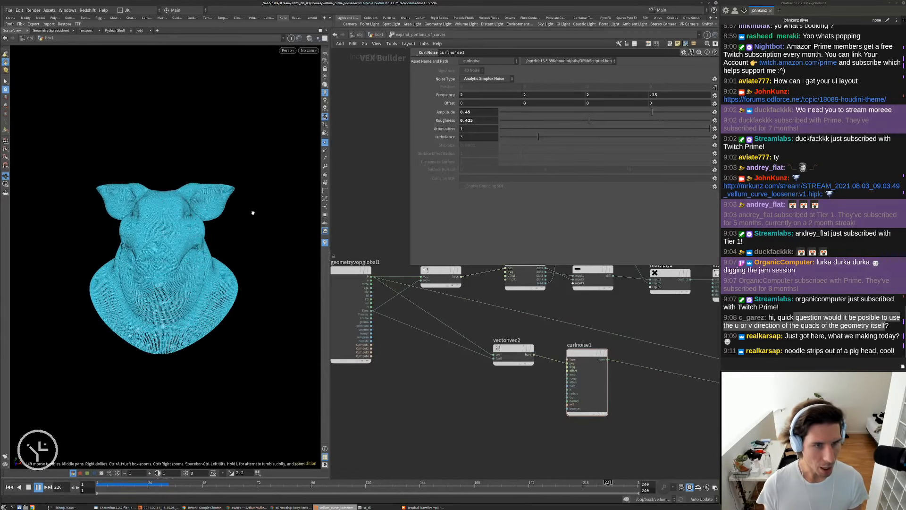
{"action": "key", "text": "ctrl+Up"}
Return to the geometry network, display attribcreate1 with the points hidden and start playing the Vellum simulation.
{"action": "left_click", "coordinate": [374, 36]}
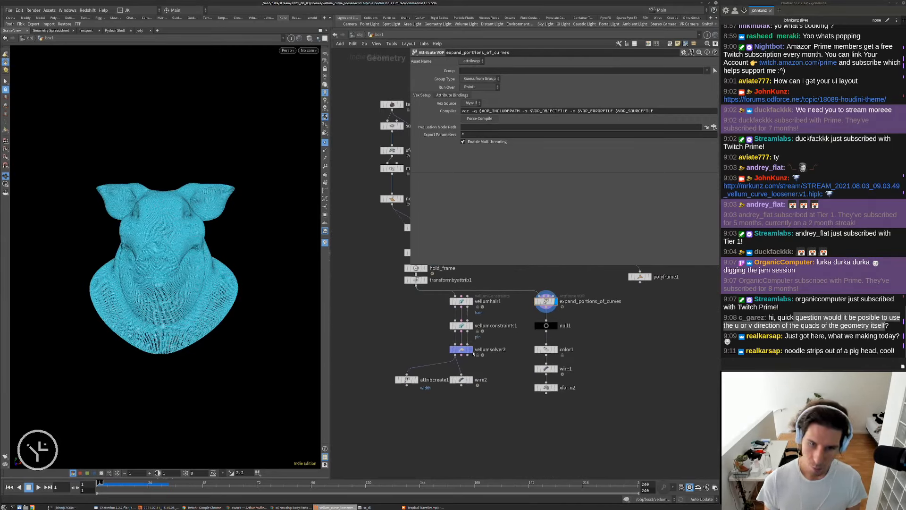
{"action": "left_click", "coordinate": [469, 349]}
{"action": "left_click", "coordinate": [415, 380]}
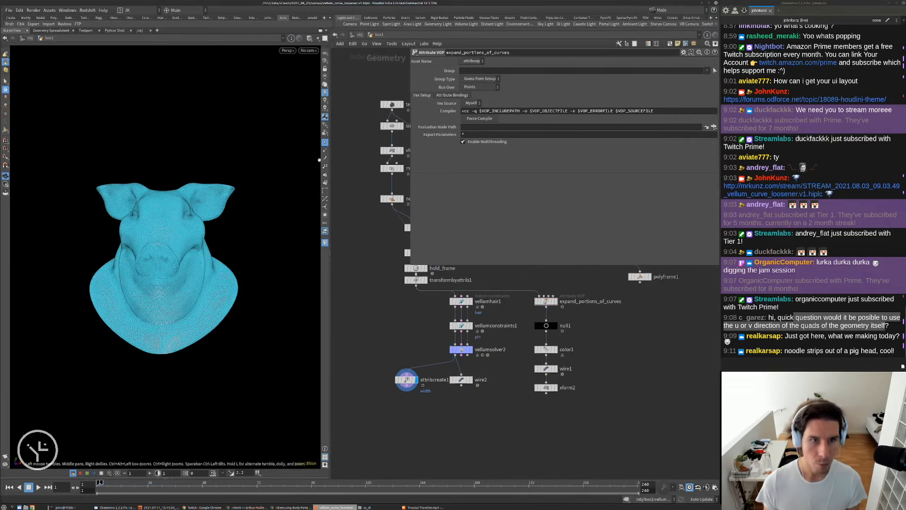
{"action": "key", "text": "Up"}
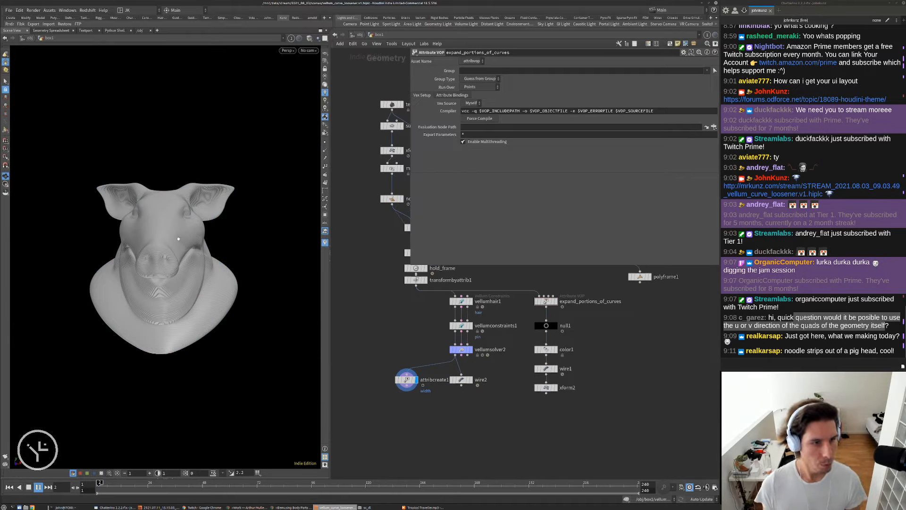
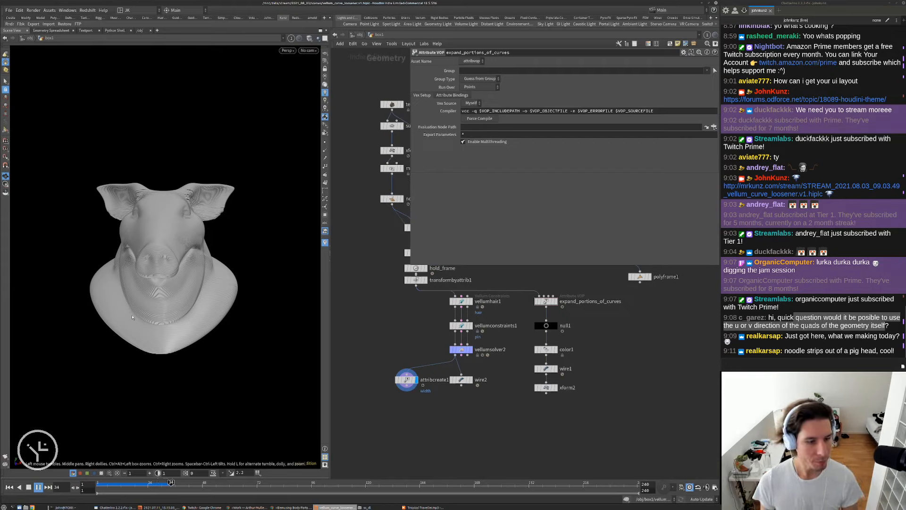
Pause and replay the simulation to check the loosening strands from the side and front, and rewind to the first frame.
{"action": "key", "text": "Up"}
{"action": "left_click_drag", "start_coordinate": [147, 237], "coordinate": [203, 214]}
{"action": "right_click_drag", "start_coordinate": [204, 213], "coordinate": [243, 208]}
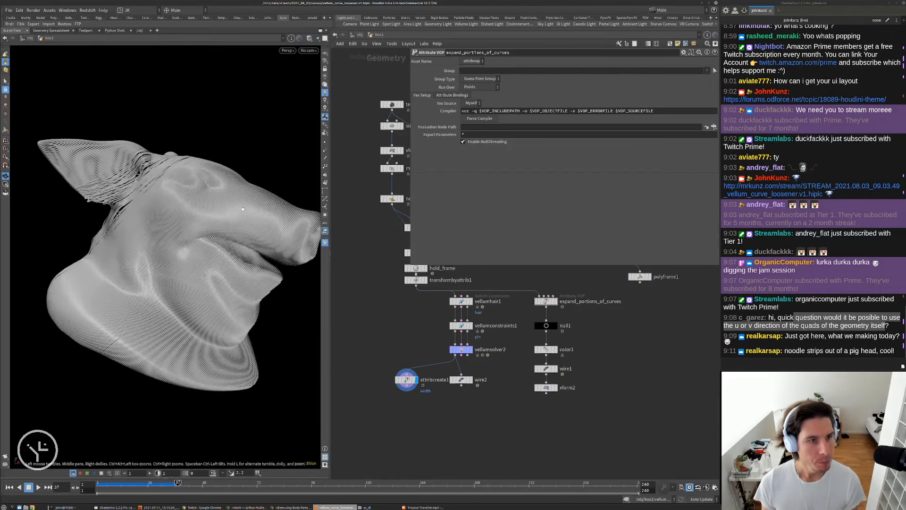
{"action": "left_click_drag", "start_coordinate": [243, 208], "coordinate": [228, 212]}
{"action": "key", "text": "ctrl+Up"}
{"action": "key", "text": "Up"}
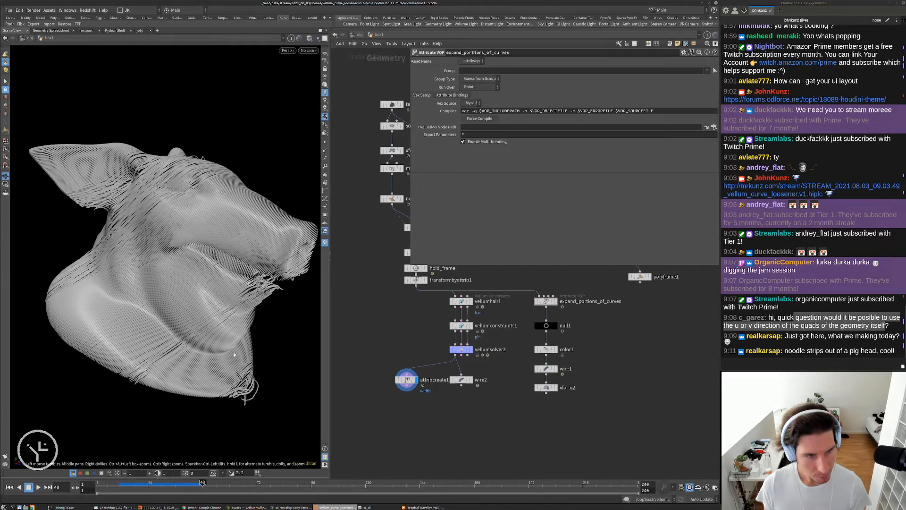
{"action": "left_click_drag", "start_coordinate": [251, 353], "coordinate": [206, 341]}
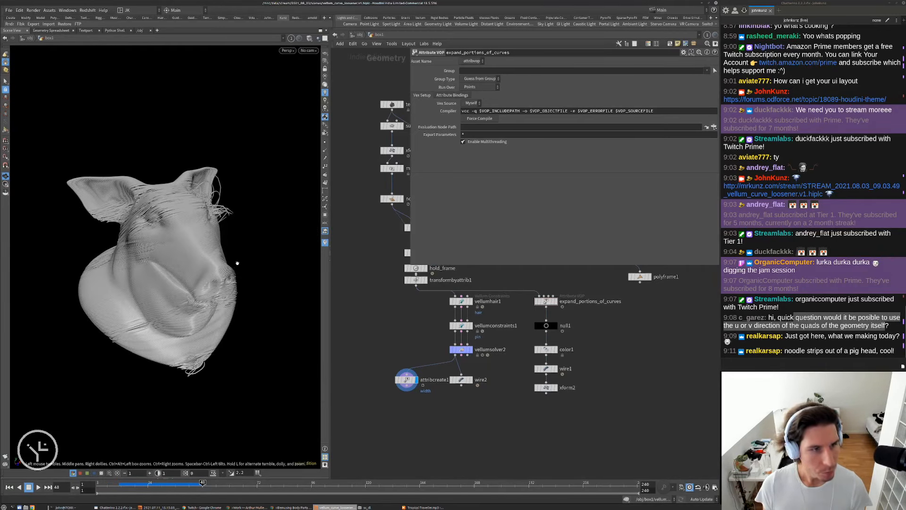
{"action": "key", "text": "ctrl+Up"}
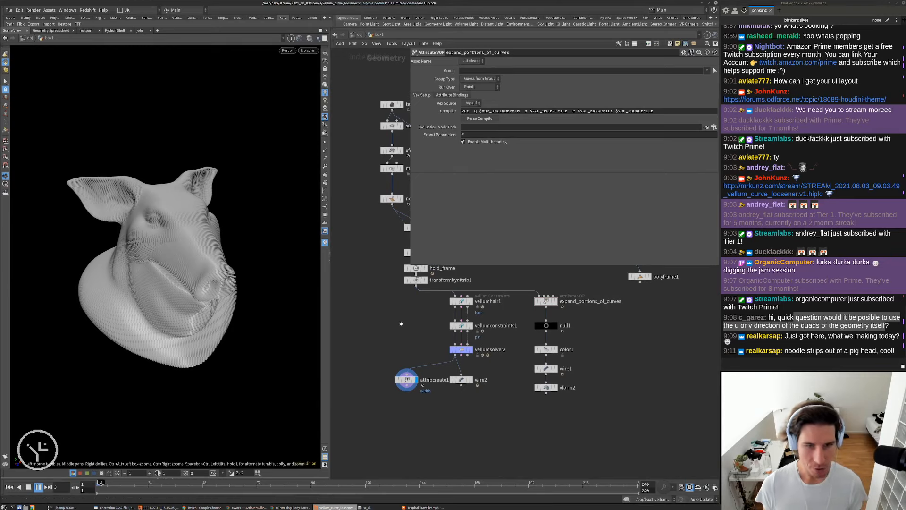
{"action": "key", "text": "ctrl+Up"}
In vellumconstraints1, set the Bend Stiffness multiplier to 0.0001 and the Stretch Stiffness multiplier to 0.01.
{"action": "scroll", "coordinate": [472, 314], "scroll_direction": "up", "scroll_amount": 3}
{"action": "left_click", "coordinate": [455, 334]}
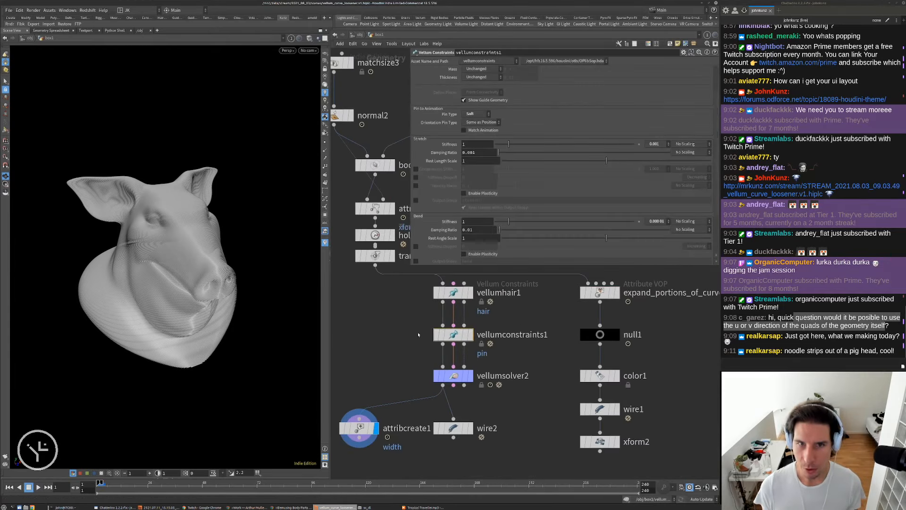
{"action": "left_click", "coordinate": [652, 223]}
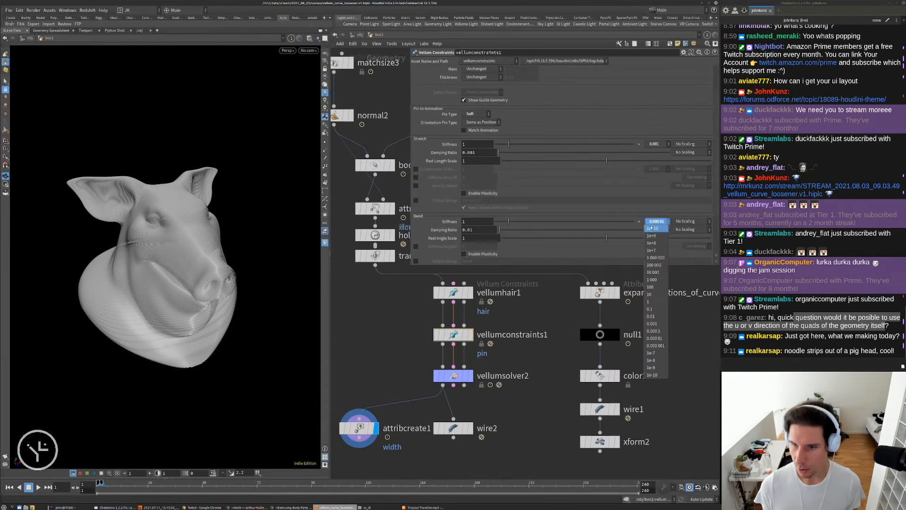
{"action": "left_click", "coordinate": [651, 330]}
{"action": "left_click", "coordinate": [654, 144]}
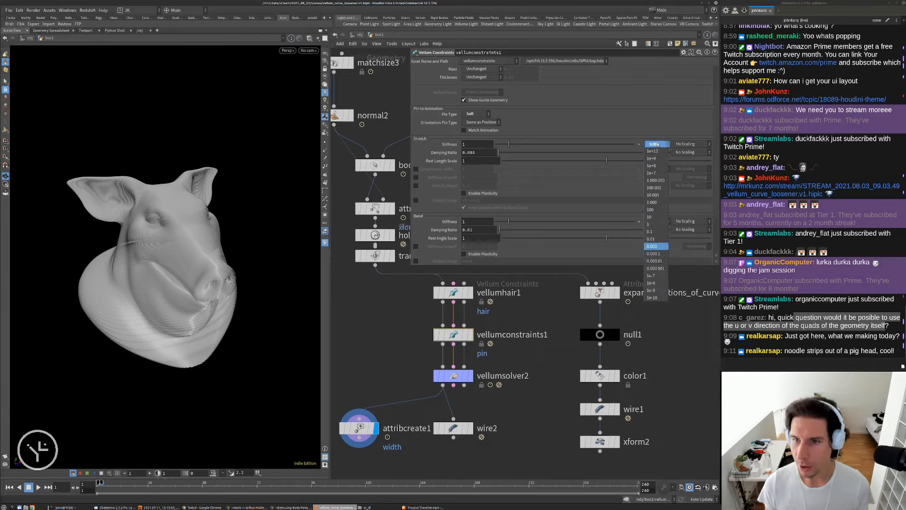
{"action": "left_click", "coordinate": [651, 239]}
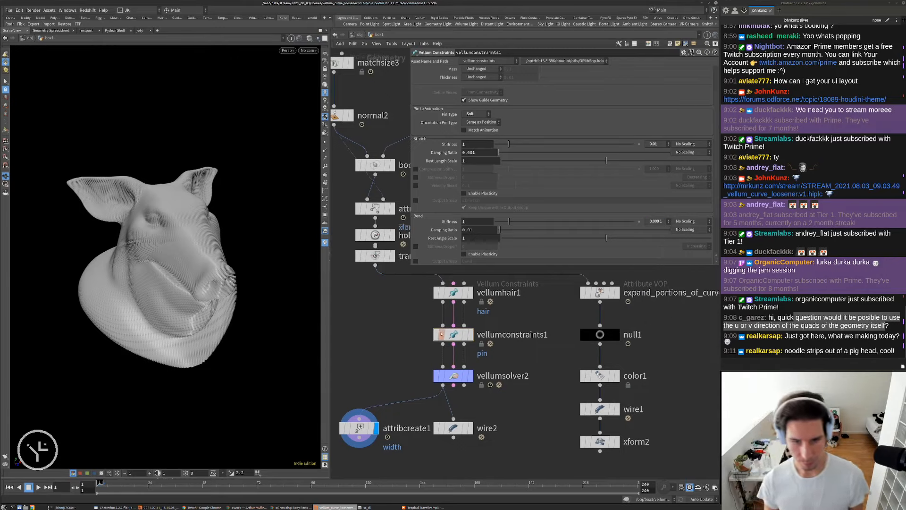
Set the Stretch Stiffness multiplier of vellumhair1 to 1 000 000.
{"action": "left_click", "coordinate": [452, 304]}
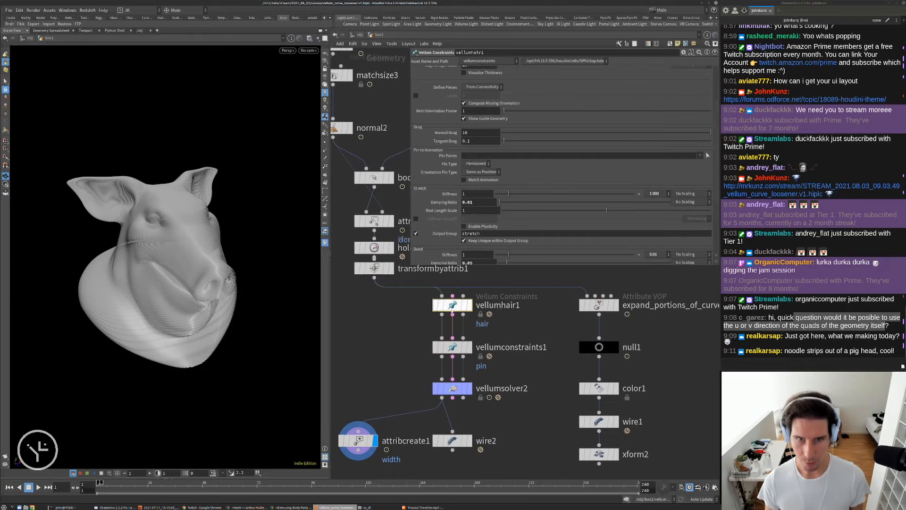
{"action": "scroll", "coordinate": [642, 207], "scroll_direction": "down", "scroll_amount": 3}
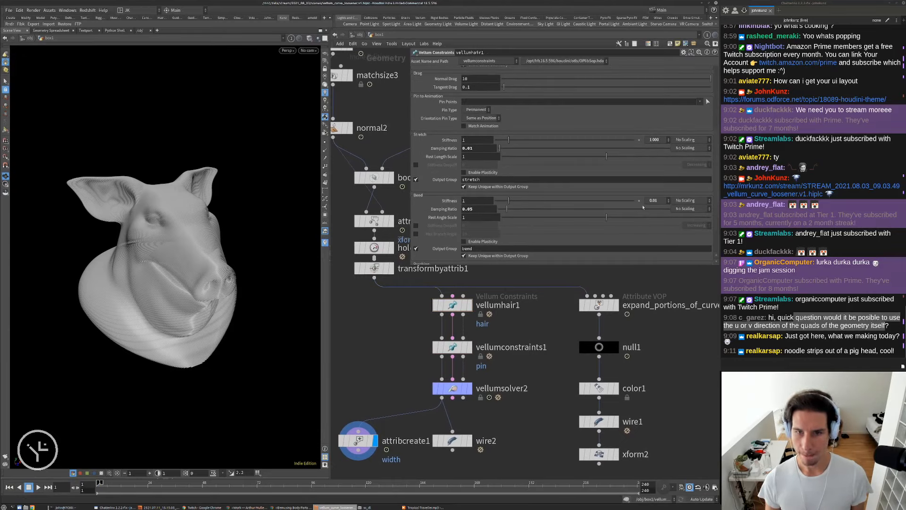
{"action": "left_click", "coordinate": [655, 139]}
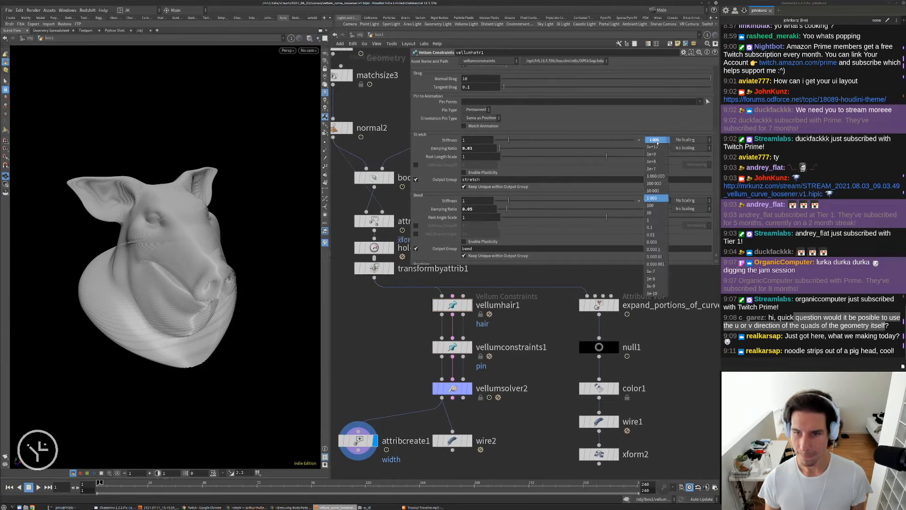
{"action": "left_click", "coordinate": [661, 176]}
{"action": "scroll", "coordinate": [562, 348], "scroll_direction": "down", "scroll_amount": 2}
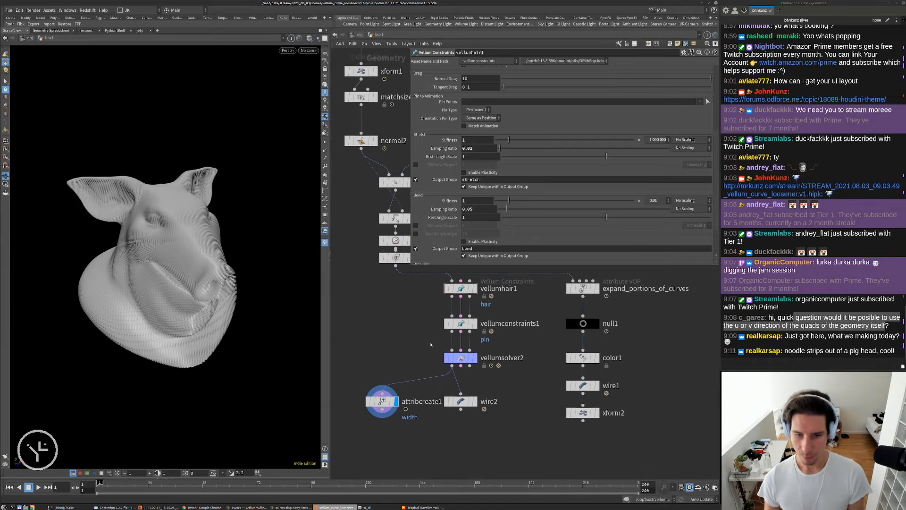
Play the stiffer simulation, pause to examine the strands around the ear and eye up close, and rewind to the first frame.
{"action": "middle_click_drag", "start_coordinate": [424, 344], "coordinate": [426, 329]}
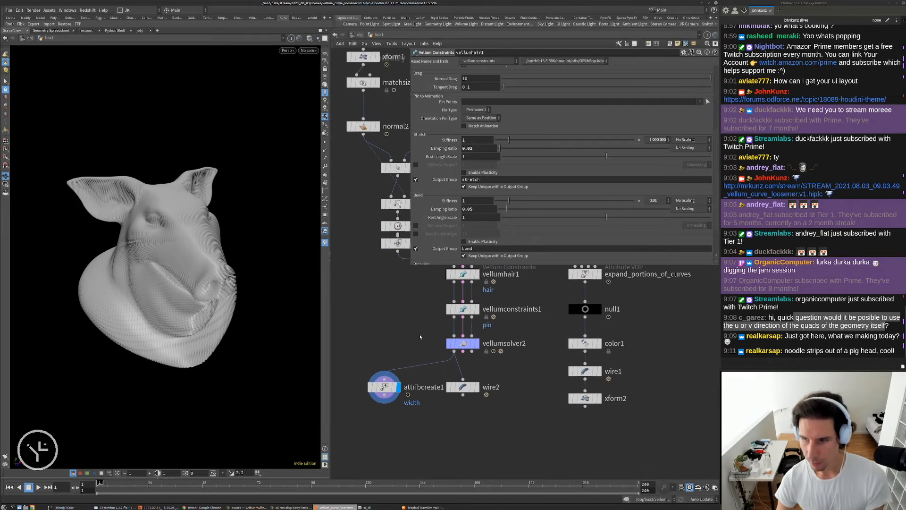
{"action": "key", "text": "Up"}
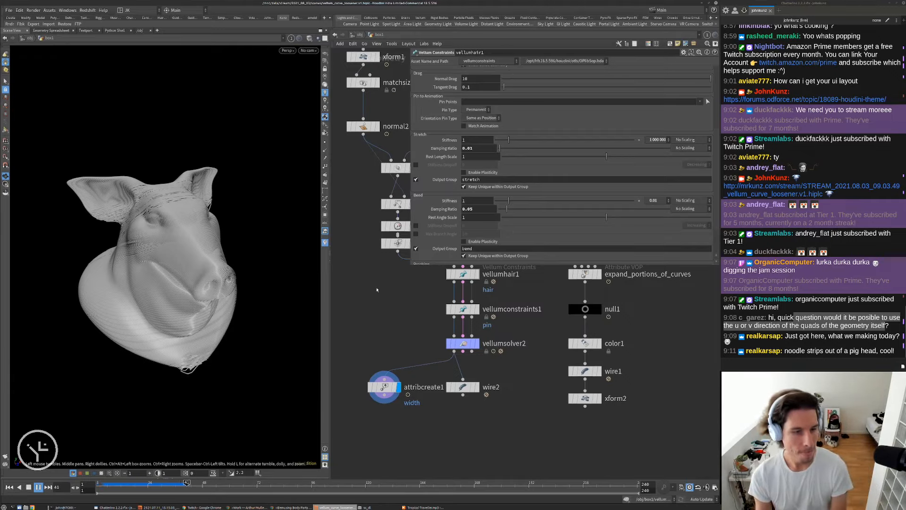
{"action": "key", "text": "Up"}
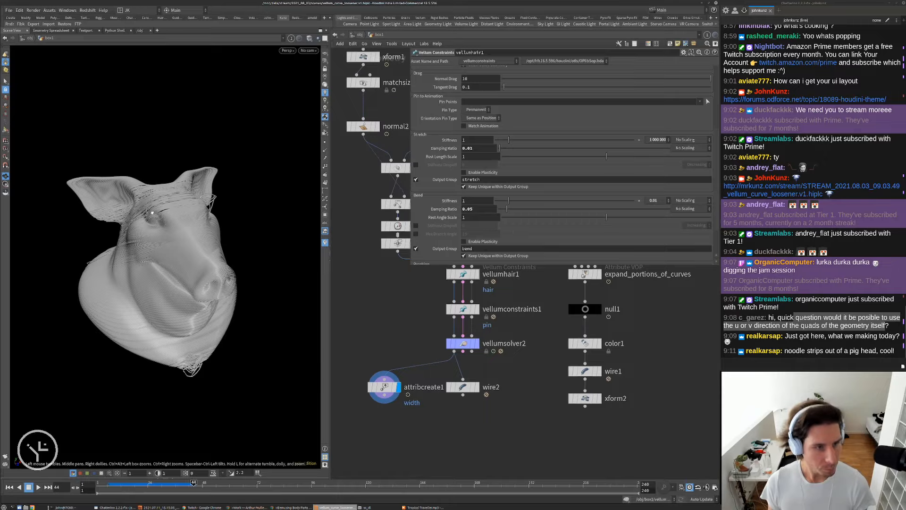
{"action": "left_click_drag", "start_coordinate": [166, 193], "coordinate": [216, 193]}
{"action": "scroll", "coordinate": [217, 193], "scroll_direction": "up", "scroll_amount": 5}
{"action": "scroll", "coordinate": [216, 193], "scroll_direction": "up", "scroll_amount": 8}
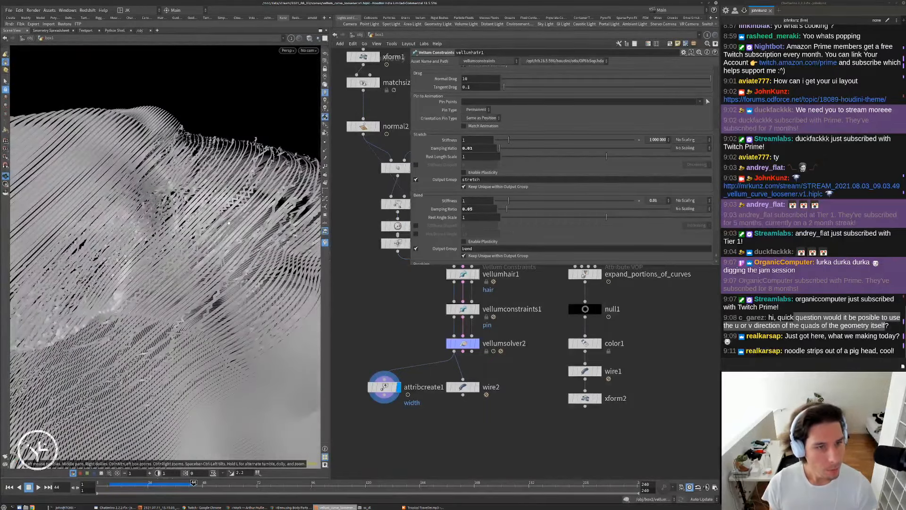
{"action": "key", "text": "ctrl+Up"}
{"action": "scroll", "coordinate": [229, 223], "scroll_direction": "down", "scroll_amount": 10}
{"action": "left_click_drag", "start_coordinate": [229, 222], "coordinate": [273, 233]}
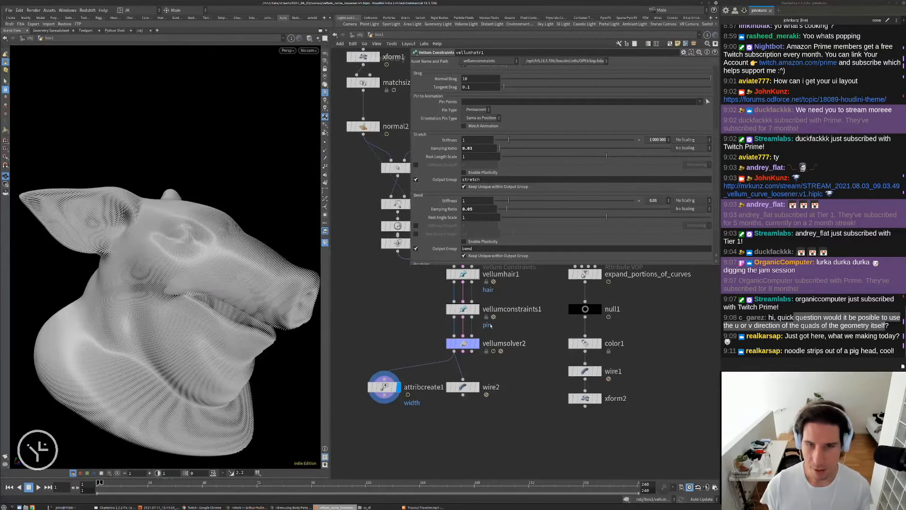
In vellumconstraints1, set the Stretch Damping Ratio to 0.15 and the Bend Damping Ratio to 0.1.
{"action": "middle_click_drag", "start_coordinate": [432, 337], "coordinate": [417, 333]}
{"action": "left_click", "coordinate": [448, 305]}
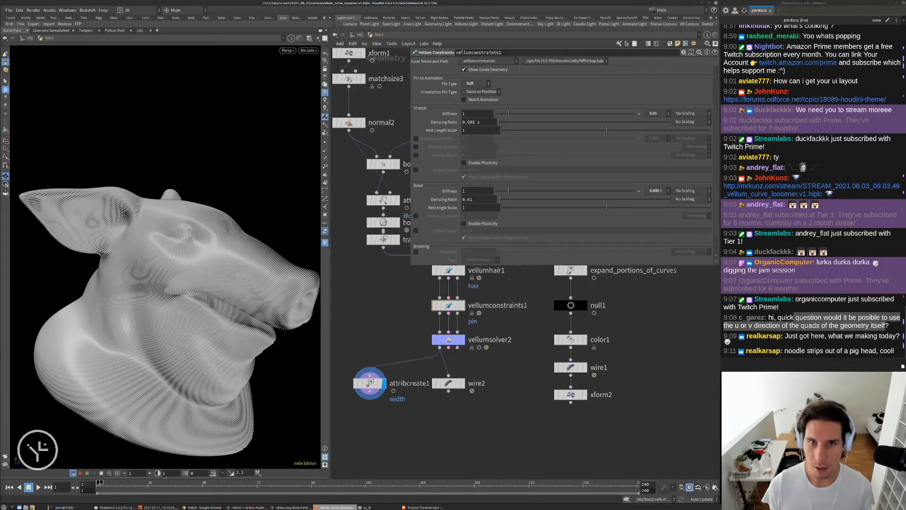
{"action": "key", "text": "Return"}
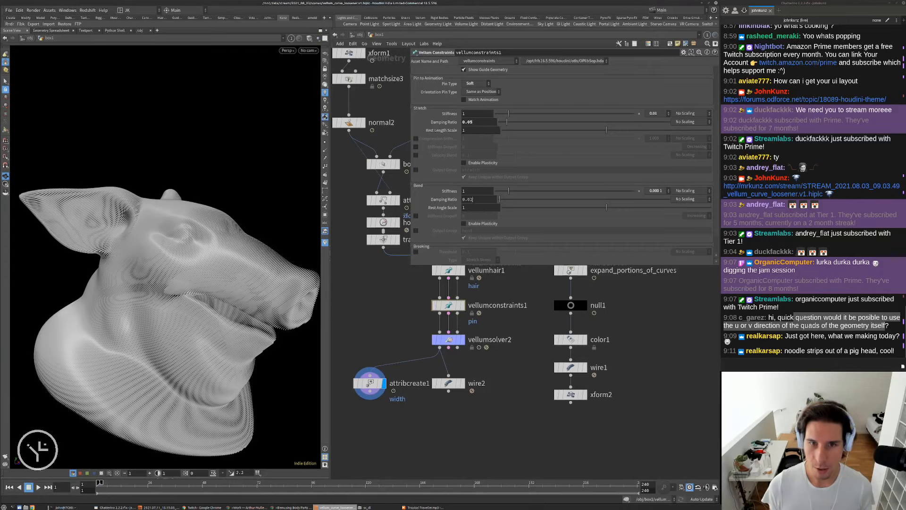
{"action": "double_click", "coordinate": [471, 199]}
{"action": "key", "text": "Return"}
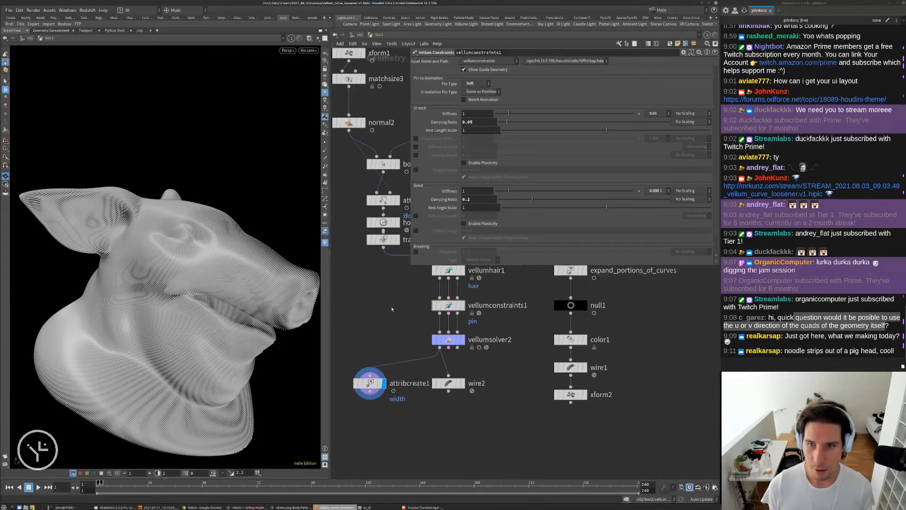
{"action": "double_click", "coordinate": [475, 199]}
{"action": "type", "text": "1"}
{"action": "key", "text": "Return"}
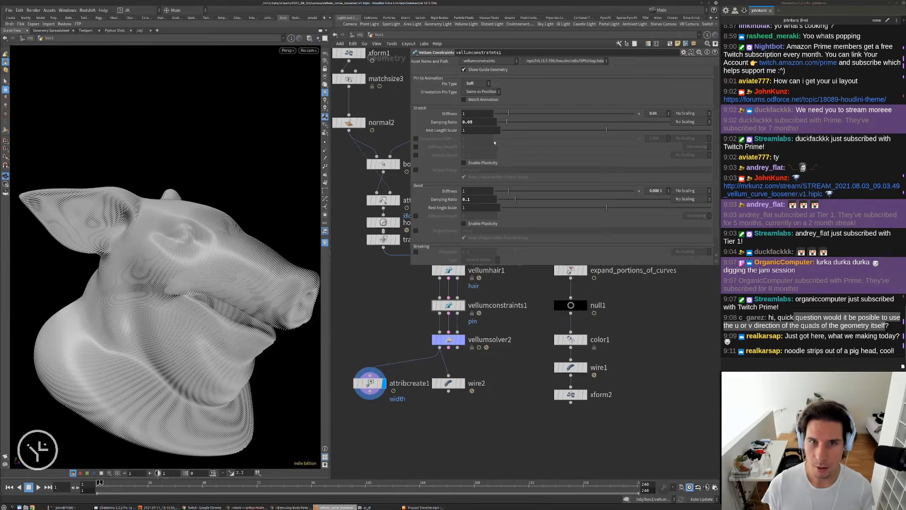
{"action": "double_click", "coordinate": [469, 122]}
{"action": "type", "text": "15"}
{"action": "key", "text": "Return"}
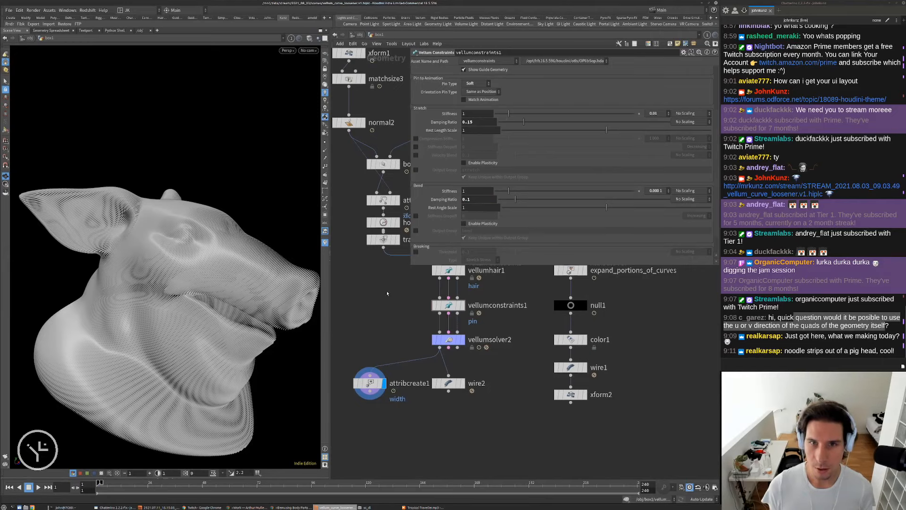
In vellumhair1, set the Stretch Damping Ratio to 0.05 and the Bend Damping Ratio to 0.085.
{"action": "scroll", "coordinate": [377, 283], "scroll_direction": "down", "scroll_amount": 4}
{"action": "middle_click_drag", "start_coordinate": [389, 279], "coordinate": [390, 297]}
{"action": "scroll", "coordinate": [397, 299], "scroll_direction": "up", "scroll_amount": 3}
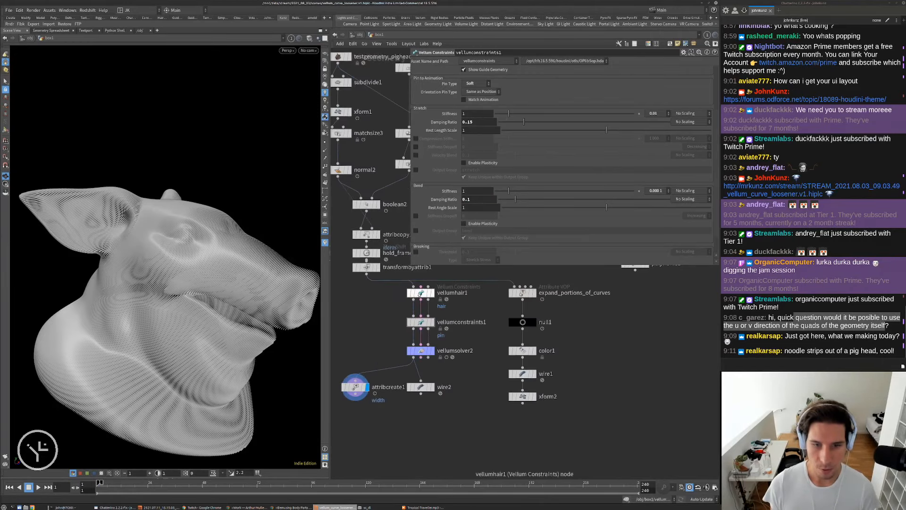
{"action": "left_click", "coordinate": [418, 294]}
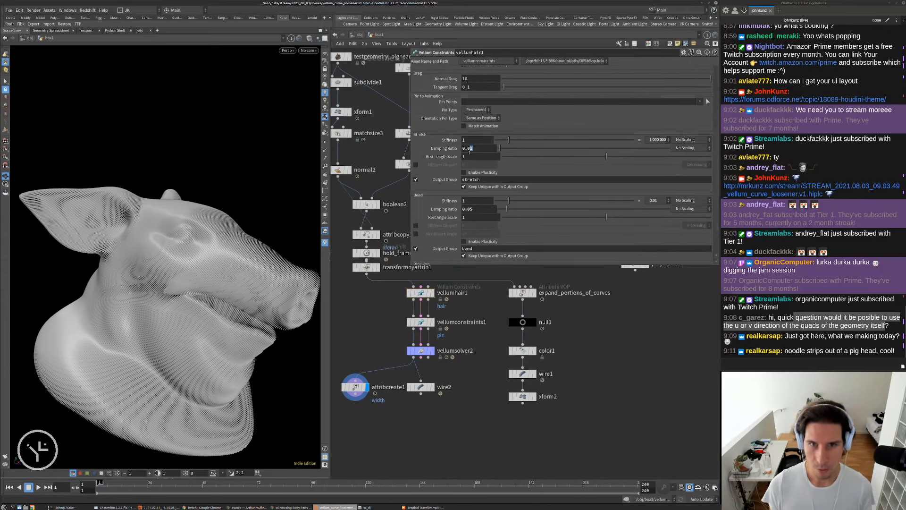
{"action": "type", "text": "5"}
{"action": "key", "text": "Return"}
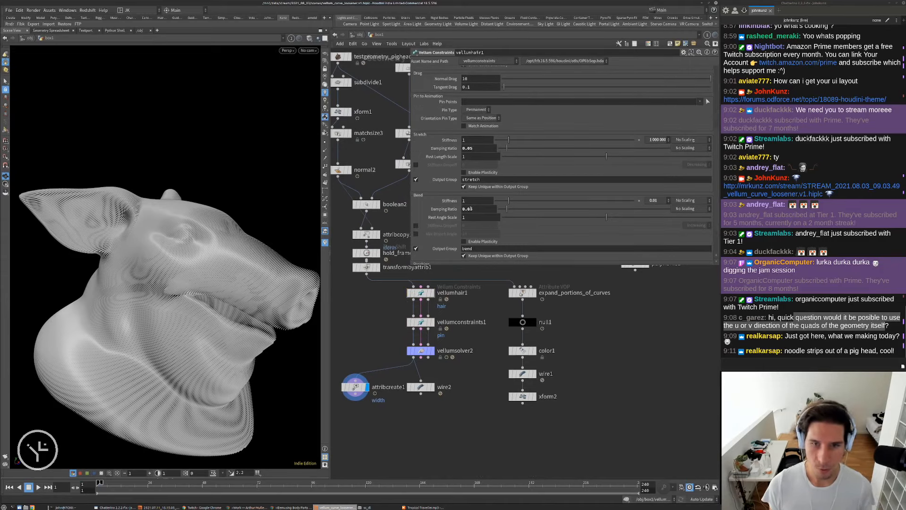
{"action": "left_click", "coordinate": [470, 209]}
{"action": "key", "text": "Return"}
{"action": "middle_click_drag", "start_coordinate": [387, 313], "coordinate": [394, 300]}
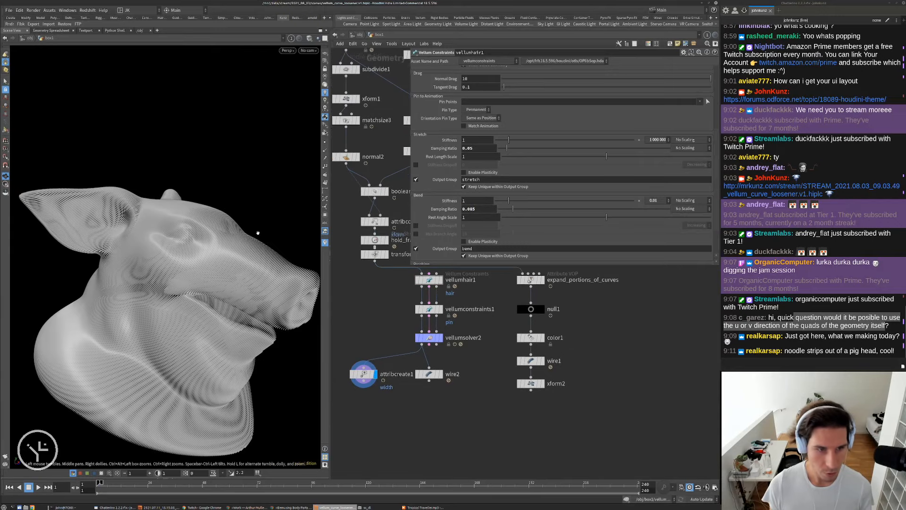
Frame the whole pig head from the front three-quarter angle and create a camera from that view.
{"action": "right_click_drag", "start_coordinate": [256, 233], "coordinate": [233, 288]}
{"action": "middle_click_drag", "start_coordinate": [233, 287], "coordinate": [232, 268]}
{"action": "left_click_drag", "start_coordinate": [232, 269], "coordinate": [204, 254]}
{"action": "right_click_drag", "start_coordinate": [204, 254], "coordinate": [217, 246]}
{"action": "middle_click_drag", "start_coordinate": [216, 247], "coordinate": [228, 242]}
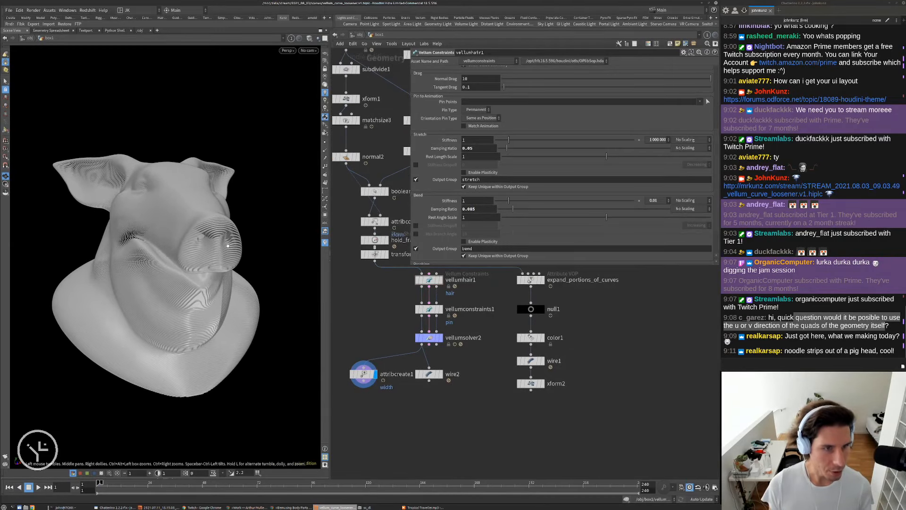
{"action": "right_click_drag", "start_coordinate": [228, 242], "coordinate": [265, 253]}
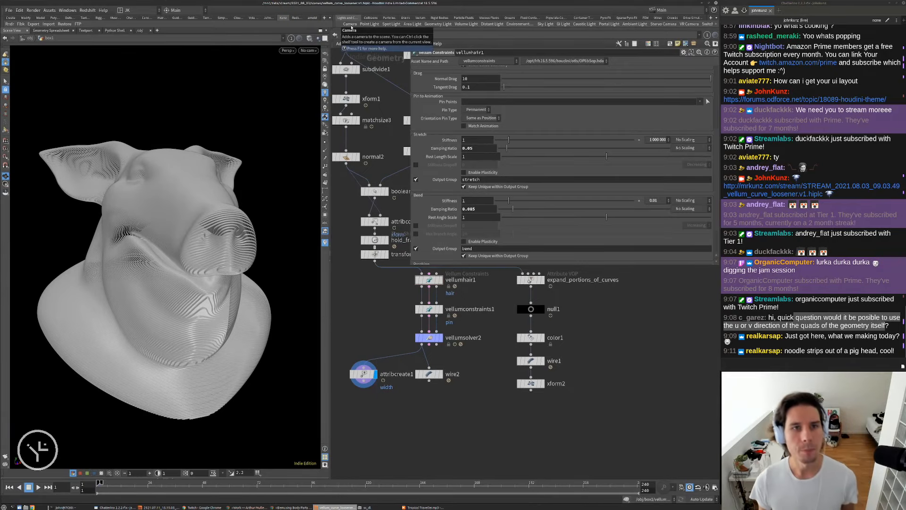
{"action": "left_click", "coordinate": [350, 23], "text": "ctrl"}
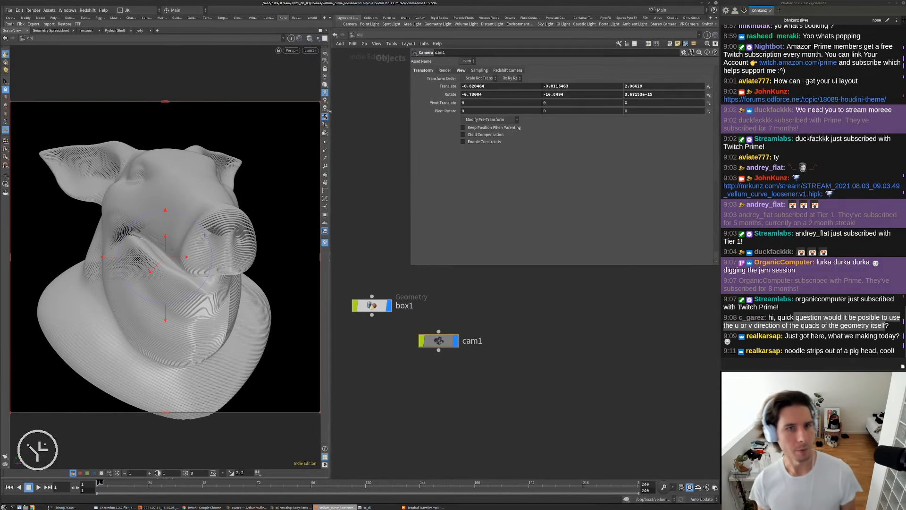
In the view settings of cam1, set the Aperture to 36 and the Focal Length to 75 millimeters.
{"action": "middle_click_drag", "start_coordinate": [560, 337], "coordinate": [577, 322]}
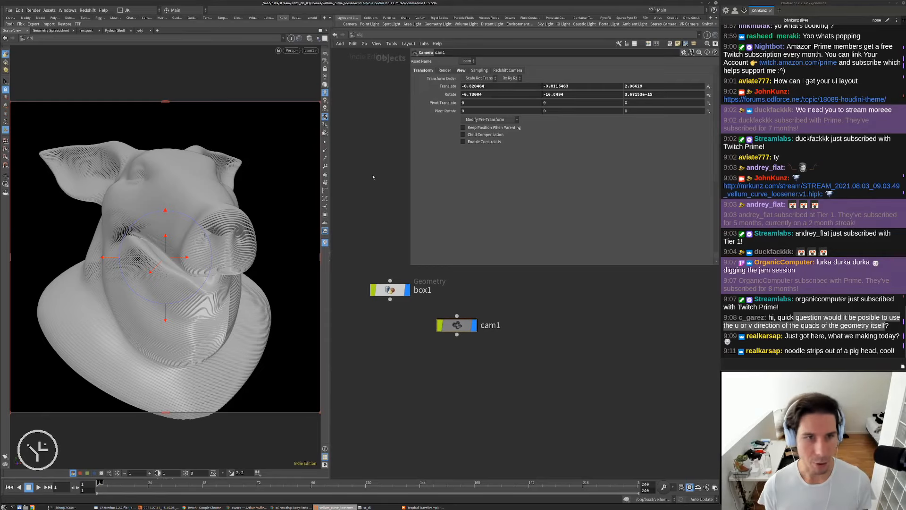
{"action": "left_click", "coordinate": [461, 71]}
{"action": "double_click", "coordinate": [484, 127]}
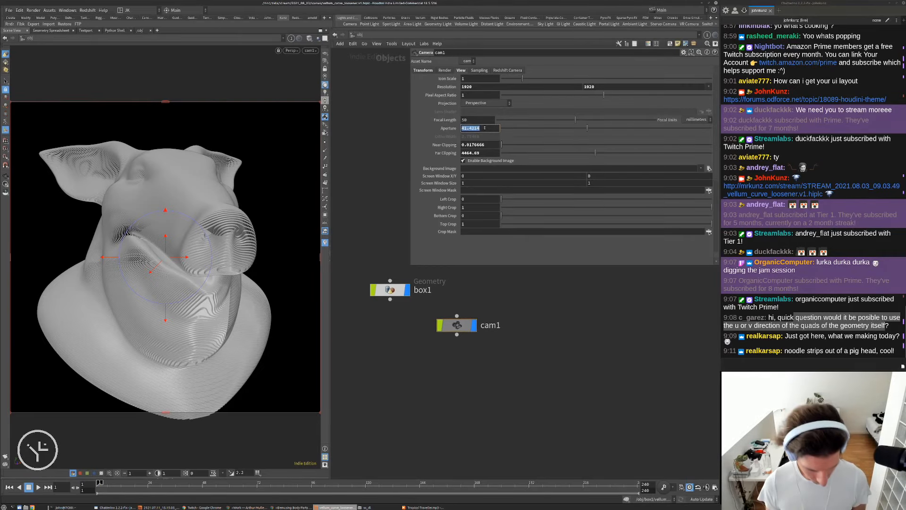
{"action": "type", "text": "36"}
{"action": "key", "text": "Return"}
{"action": "double_click", "coordinate": [474, 120]}
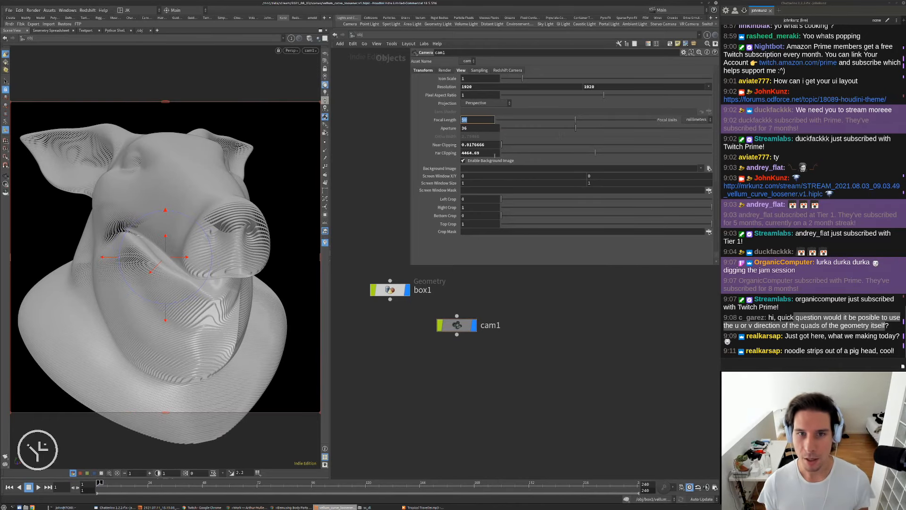
{"action": "type", "text": "75"}
{"action": "key", "text": "Return"}
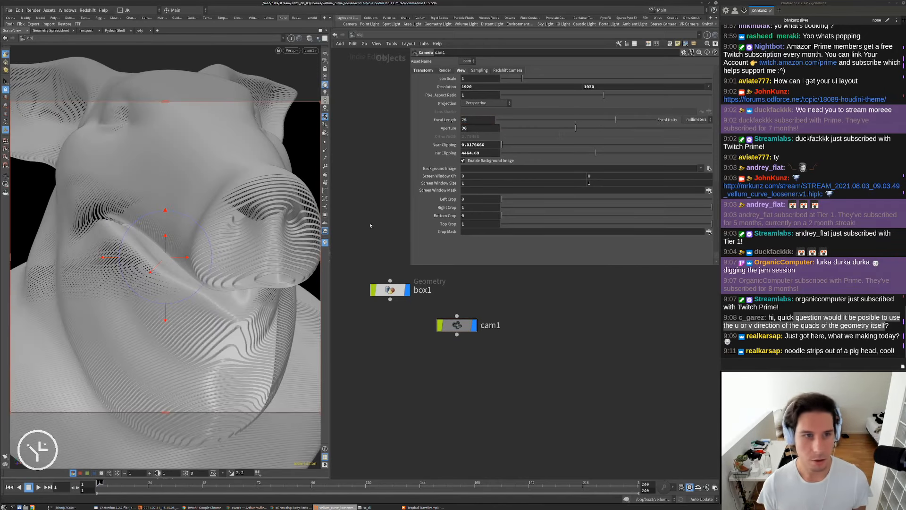
Lock the camera to the view and reframe the entire pig head from a side three-quarter angle with margin around it.
{"action": "left_click", "coordinate": [325, 70]}
{"action": "right_click_drag", "start_coordinate": [293, 142], "coordinate": [250, 241]}
{"action": "middle_click_drag", "start_coordinate": [252, 242], "coordinate": [248, 226]}
{"action": "left_click_drag", "start_coordinate": [249, 226], "coordinate": [250, 256]}
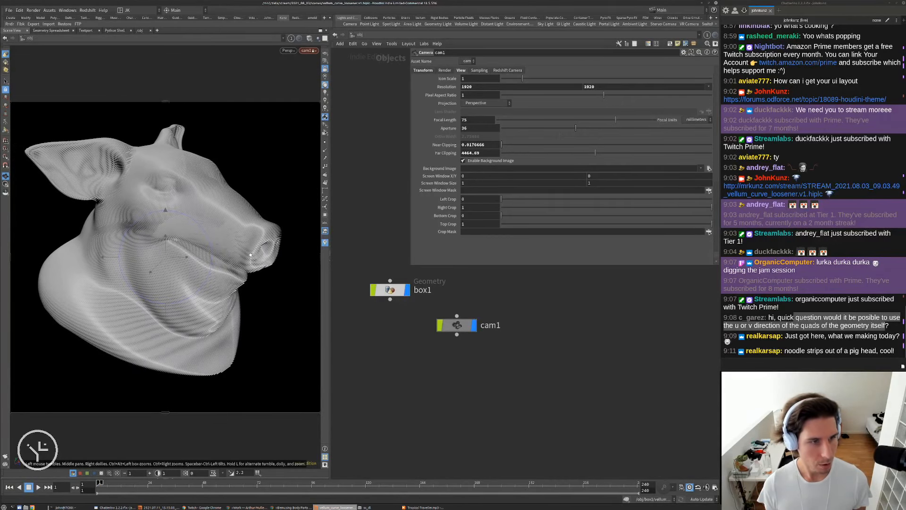
{"action": "left_click_drag", "start_coordinate": [244, 180], "coordinate": [250, 181]}
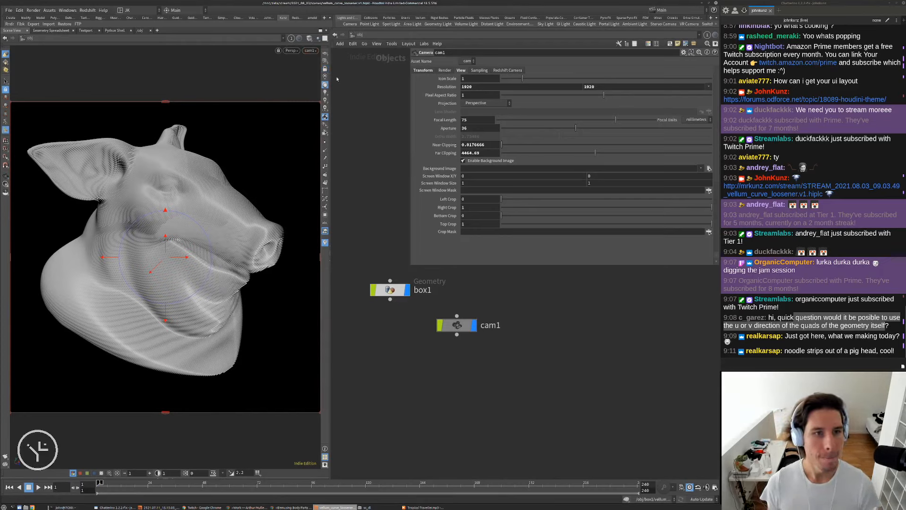
Return inside box1 and start a flipbook of the full frame range with the custom resolution override turned off.
{"action": "double_click", "coordinate": [389, 290]}
{"action": "middle_click_drag", "start_coordinate": [429, 419], "coordinate": [494, 398]}
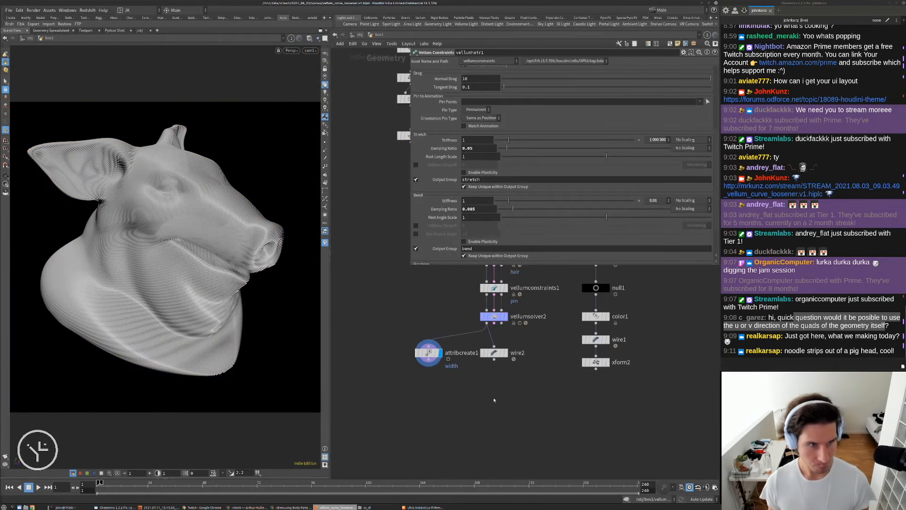
{"action": "left_click", "coordinate": [5, 456]}
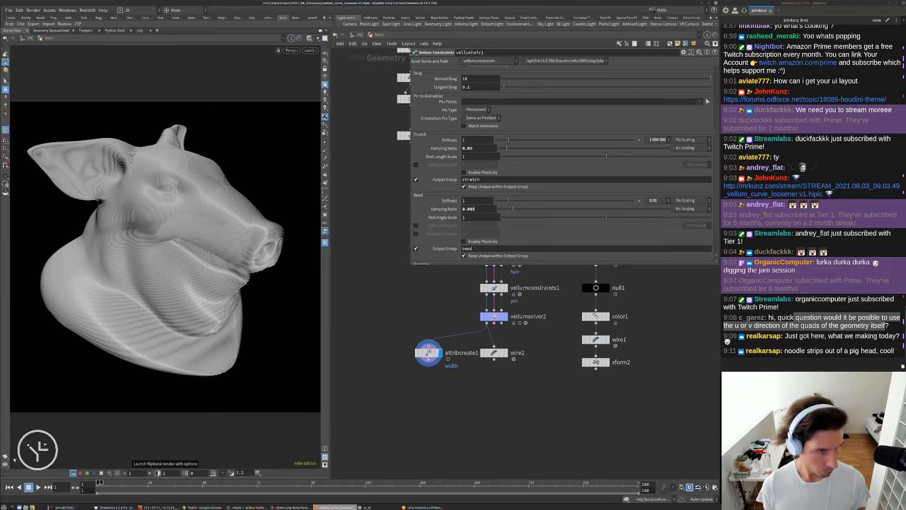
{"action": "left_click", "coordinate": [67, 391]}
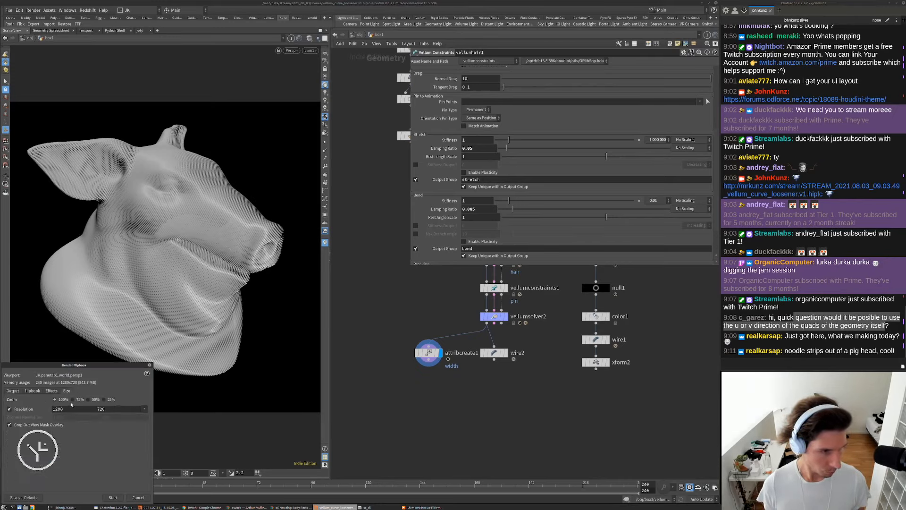
{"action": "left_click", "coordinate": [18, 409]}
{"action": "left_click", "coordinate": [13, 391]}
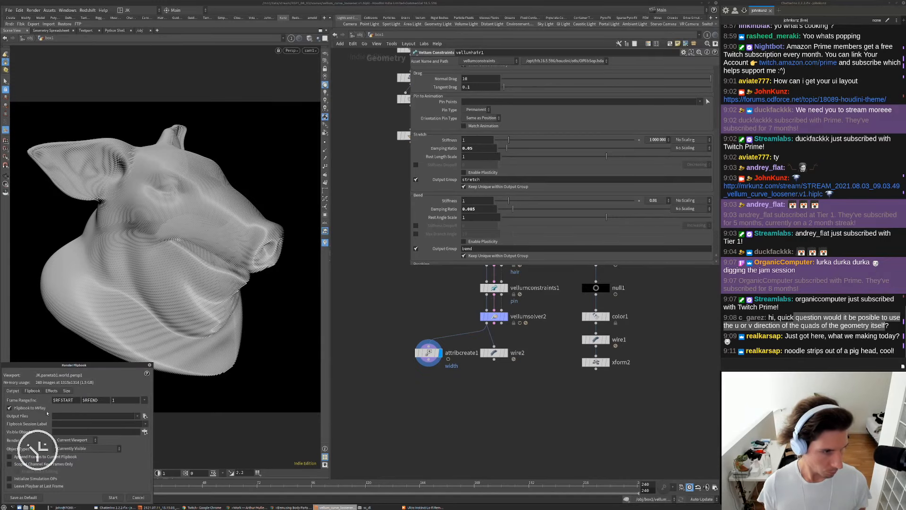
{"action": "left_click", "coordinate": [112, 497]}
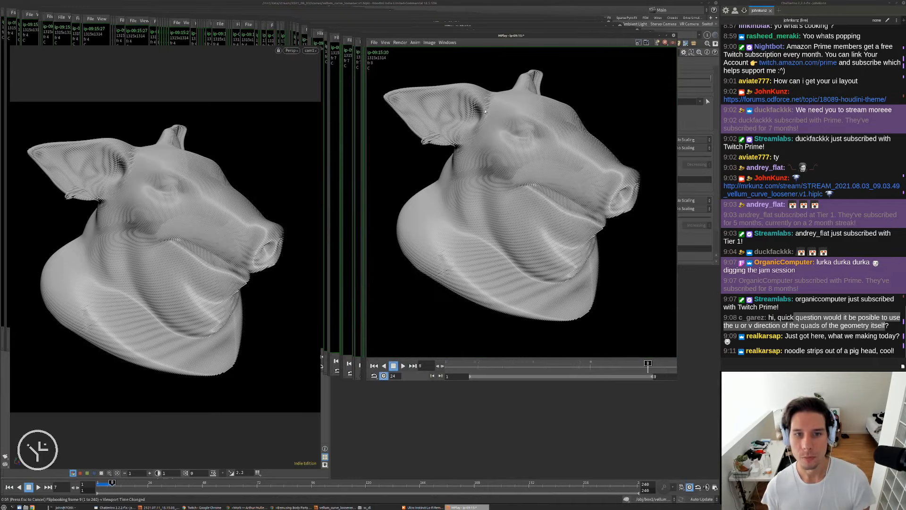
Play the rendering flipbook and examine the loosening strands around the ear, forehead and eye up close.
{"action": "scroll", "coordinate": [422, 130], "scroll_direction": "up", "scroll_amount": 2}
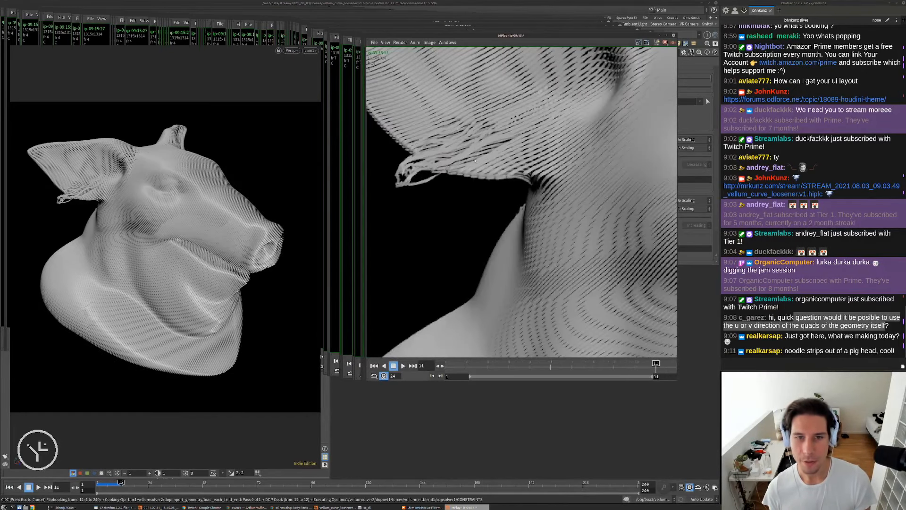
{"action": "key", "text": "h"}
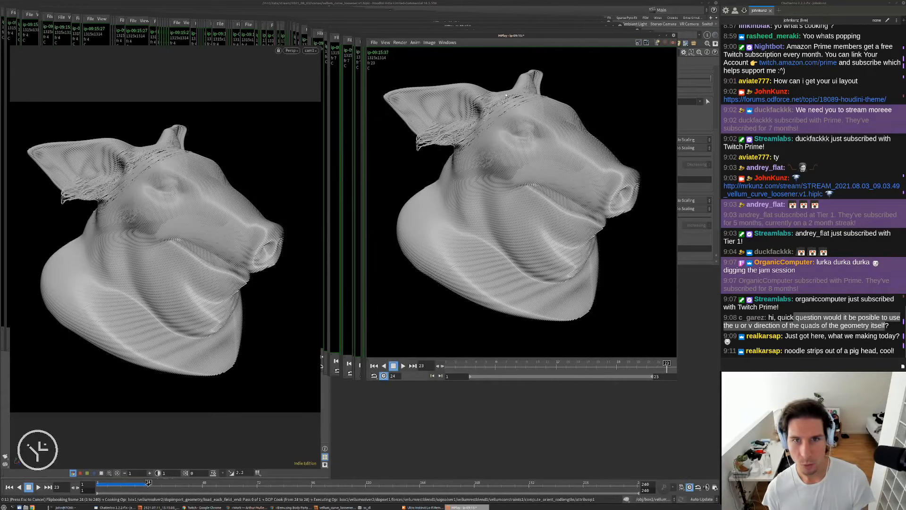
{"action": "scroll", "coordinate": [513, 104], "scroll_direction": "up", "scroll_amount": 3}
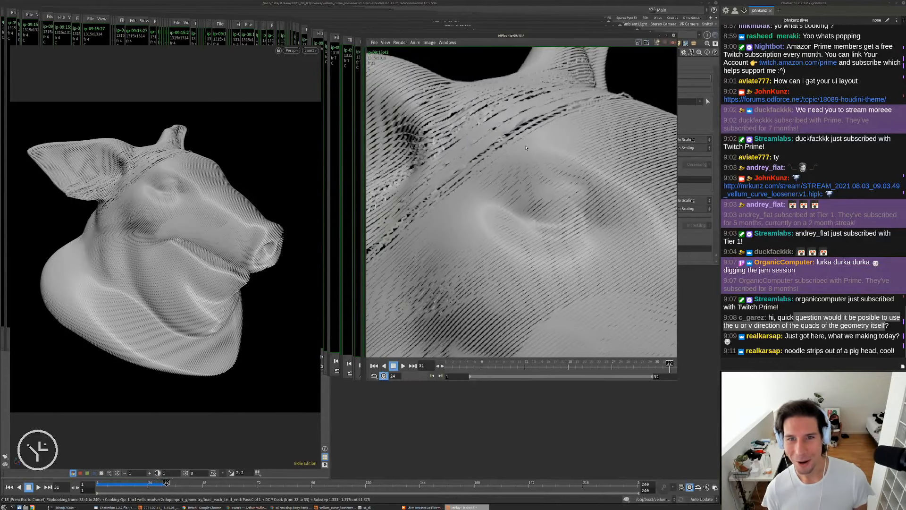
{"action": "key", "text": "h"}
{"action": "key", "text": "Up"}
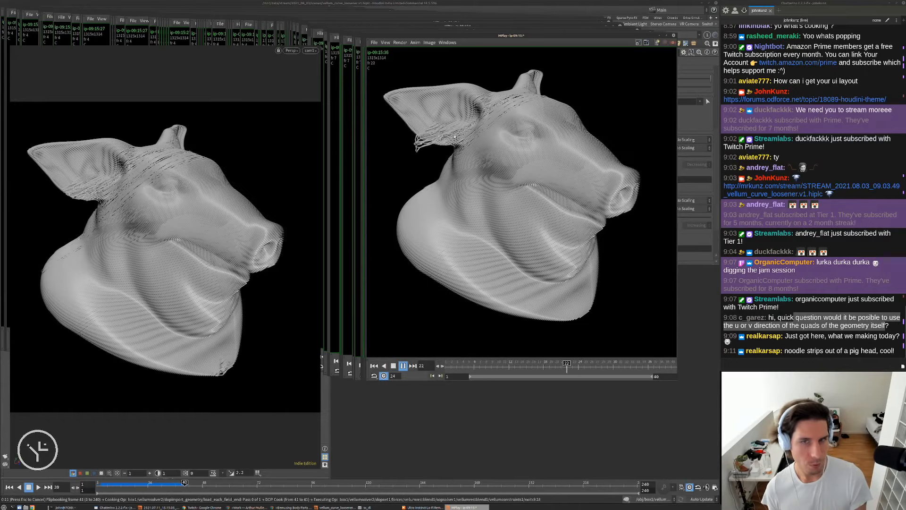
{"action": "scroll", "coordinate": [471, 134], "scroll_direction": "up", "scroll_amount": 6}
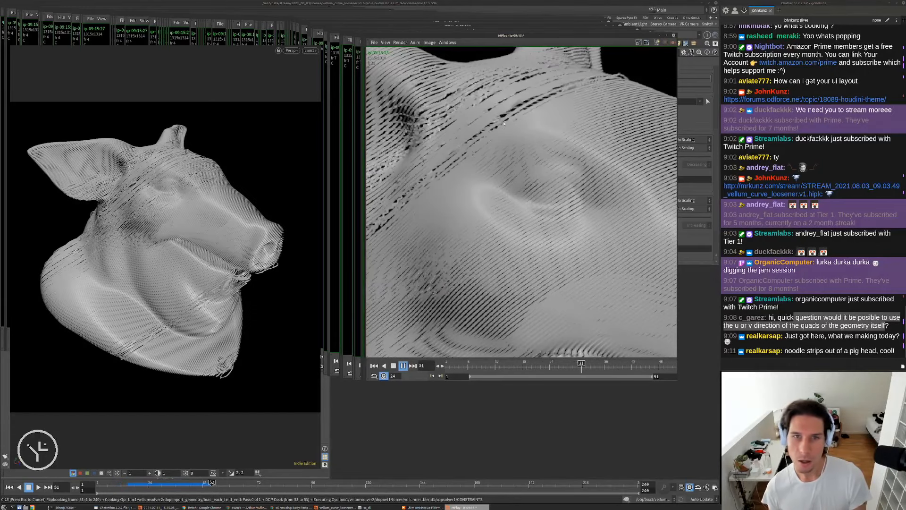
{"action": "scroll", "coordinate": [508, 136], "scroll_direction": "down", "scroll_amount": 3}
{"action": "scroll", "coordinate": [508, 136], "scroll_direction": "down", "scroll_amount": 4}
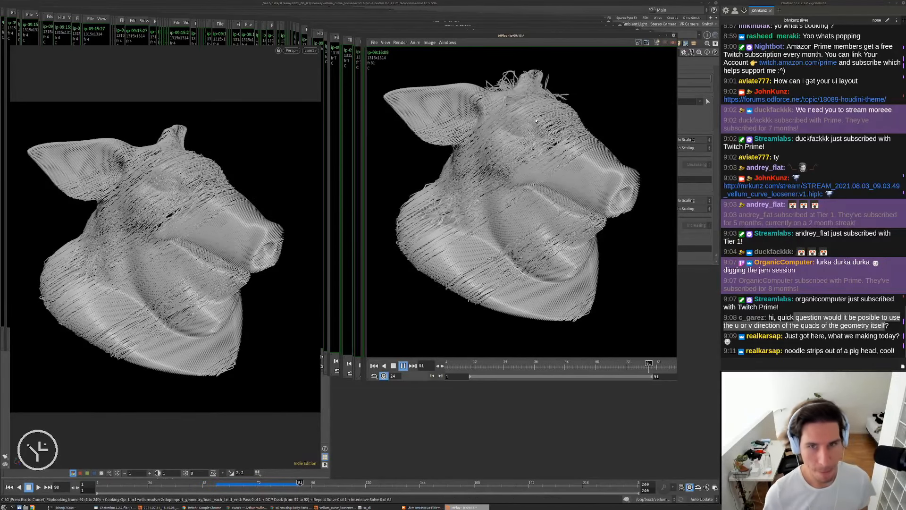
Scrub through the flipbook frames rendered so far and cancel the remaining flipbook render.
{"action": "left_click_drag", "start_coordinate": [497, 363], "coordinate": [518, 357]}
{"action": "left_click", "coordinate": [483, 411]}
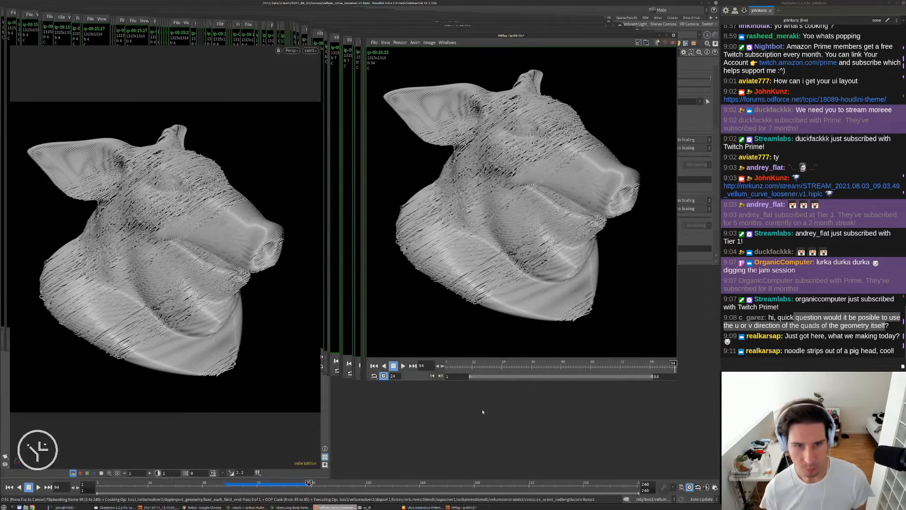
{"action": "key", "text": "Escape"}
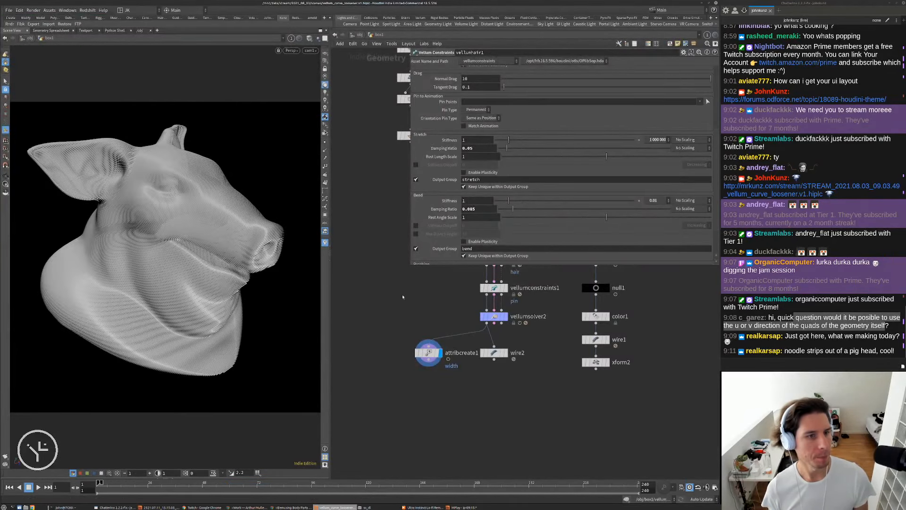
In copy2, set the Total Number of slicing grids to 127 and the Y Translate to 0.3.
{"action": "middle_click_drag", "start_coordinate": [402, 298], "coordinate": [384, 372]}
{"action": "scroll", "coordinate": [384, 372], "scroll_direction": "down", "scroll_amount": 5}
{"action": "scroll", "coordinate": [424, 285], "scroll_direction": "up", "scroll_amount": 4}
{"action": "middle_click_drag", "start_coordinate": [437, 286], "coordinate": [447, 324]}
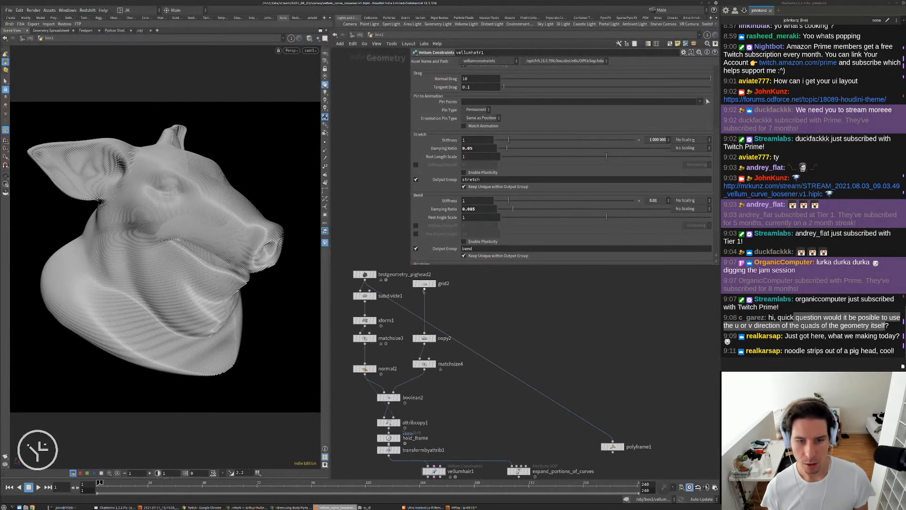
{"action": "left_click", "coordinate": [424, 338]}
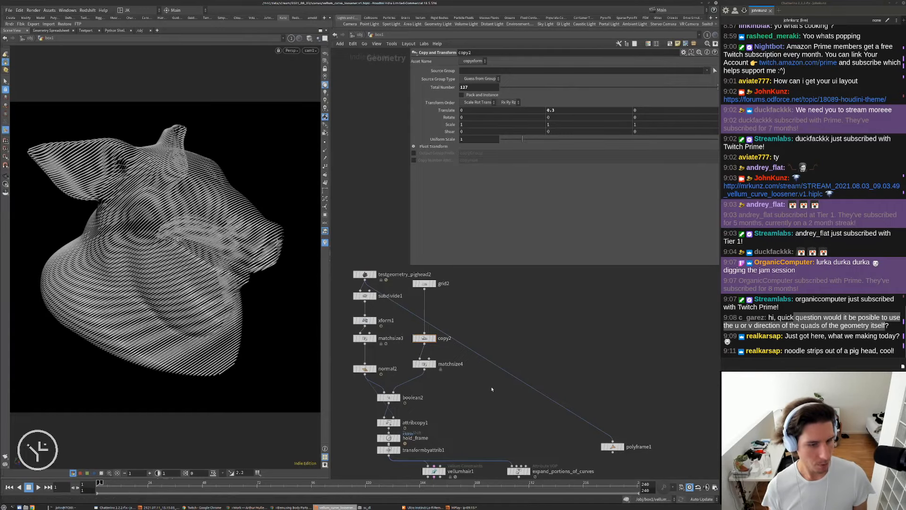
In attribcreate1, set the width attribute value to 0.012 to thicken the curves.
{"action": "middle_click_drag", "start_coordinate": [491, 389], "coordinate": [496, 354]}
{"action": "scroll", "coordinate": [496, 354], "scroll_direction": "down", "scroll_amount": 4}
{"action": "scroll", "coordinate": [448, 425], "scroll_direction": "up", "scroll_amount": 4}
{"action": "left_click", "coordinate": [425, 437]}
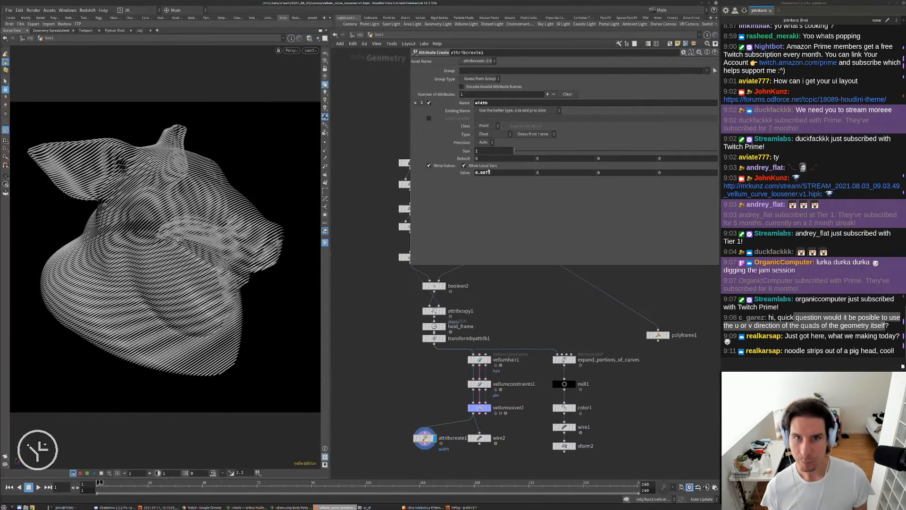
{"action": "key", "text": "Return"}
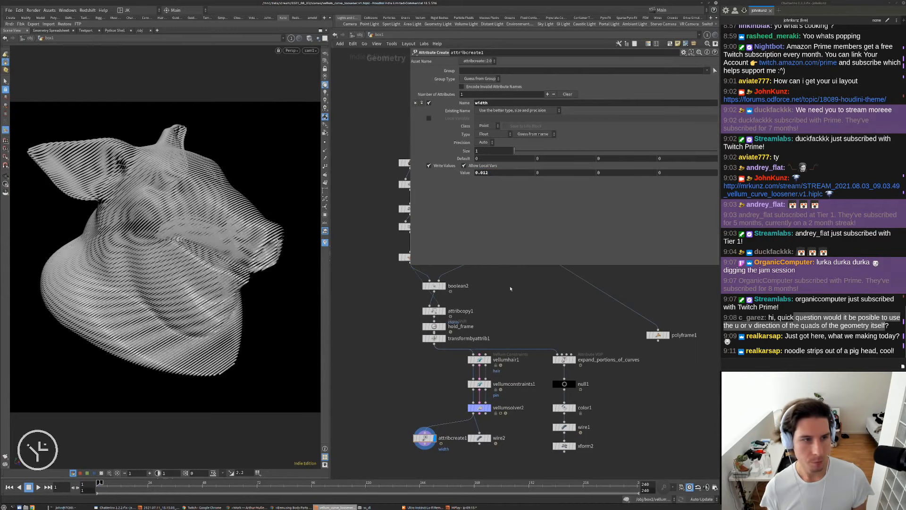
In attribcreate1, set the width attribute value to 0.016 to make the strands thicker still.
{"action": "key", "text": "BackSpace"}
{"action": "type", "text": "6"}
{"action": "key", "text": "Return"}
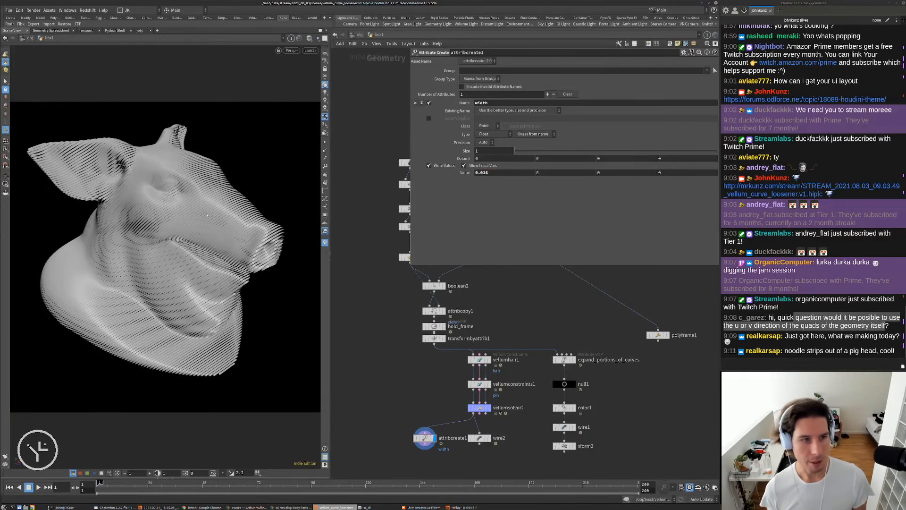
Display vellumhair1 with Visualize Thickness enabled and set its Edge Length Scale to 0.5.
{"action": "left_click", "coordinate": [480, 359]}
{"action": "scroll", "coordinate": [467, 365], "scroll_direction": "up", "scroll_amount": 2}
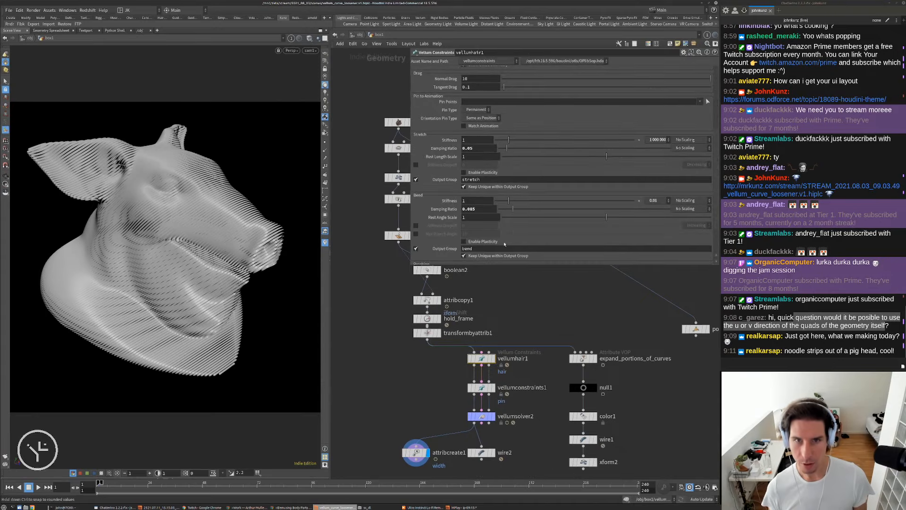
{"action": "key", "text": "r"}
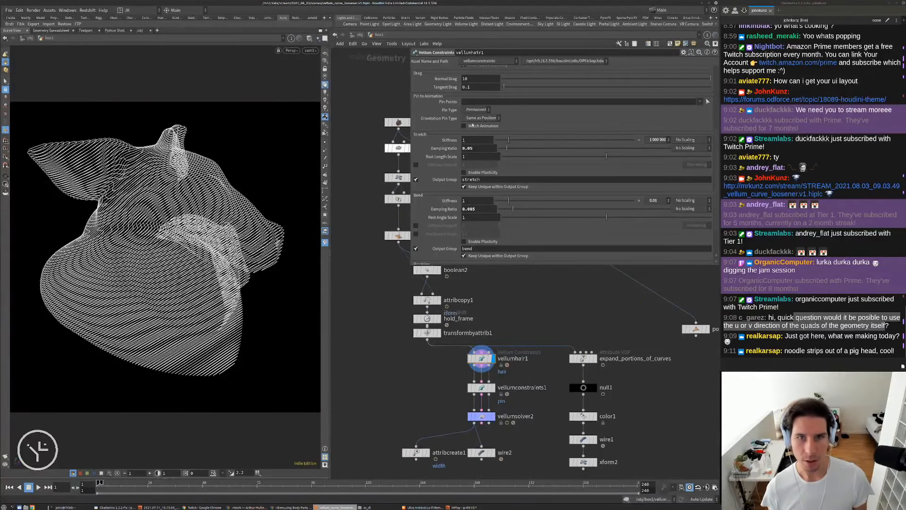
{"action": "scroll", "coordinate": [473, 97], "scroll_direction": "up", "scroll_amount": 5}
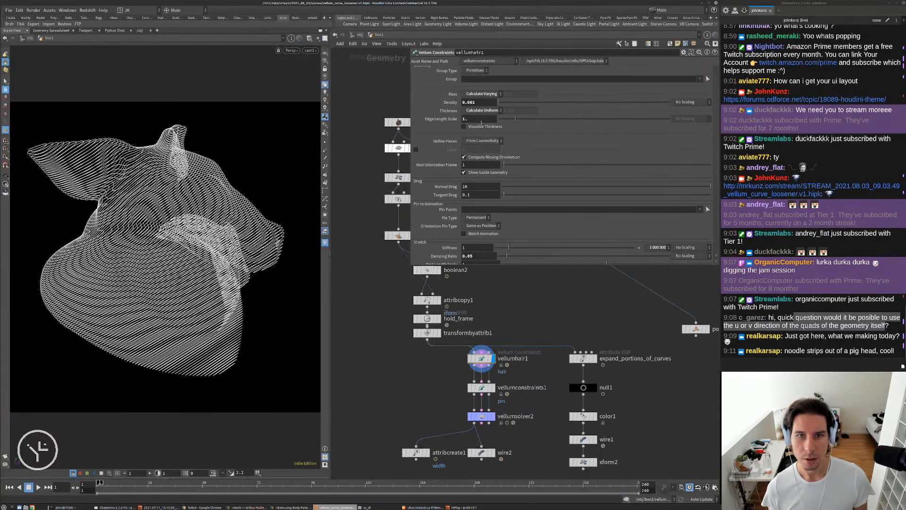
{"action": "left_click", "coordinate": [476, 128]}
{"action": "scroll", "coordinate": [283, 142], "scroll_direction": "up", "scroll_amount": 6}
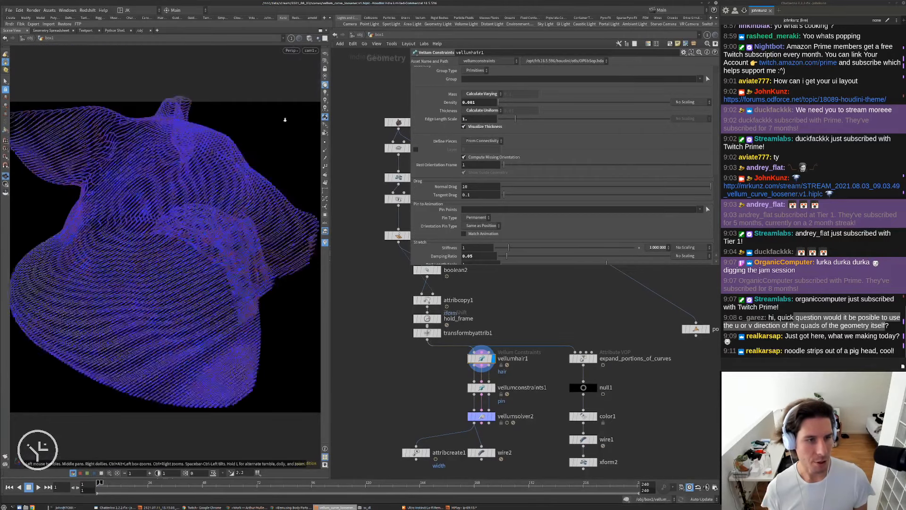
{"action": "left_click", "coordinate": [509, 119]}
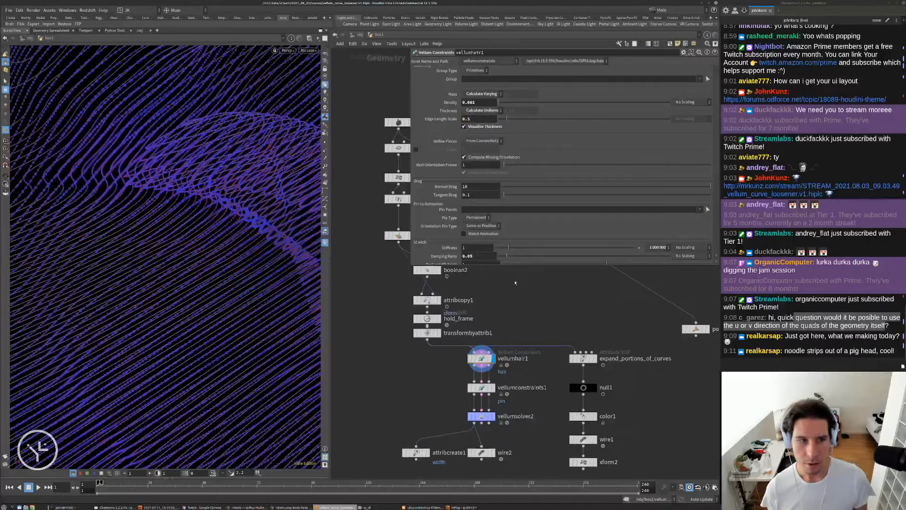
{"action": "right_click_drag", "start_coordinate": [107, 176], "coordinate": [222, 222]}
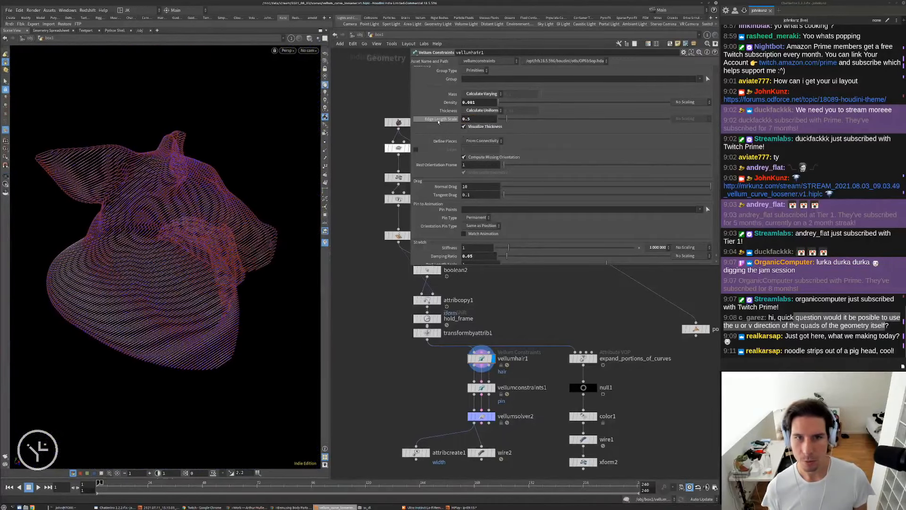
Display attribcreate1, flipbook the simulation through the camera, inspect the strands around the eye and forehead up close, and cancel the remaining frames.
{"action": "middle_click_drag", "start_coordinate": [440, 375], "coordinate": [443, 347]}
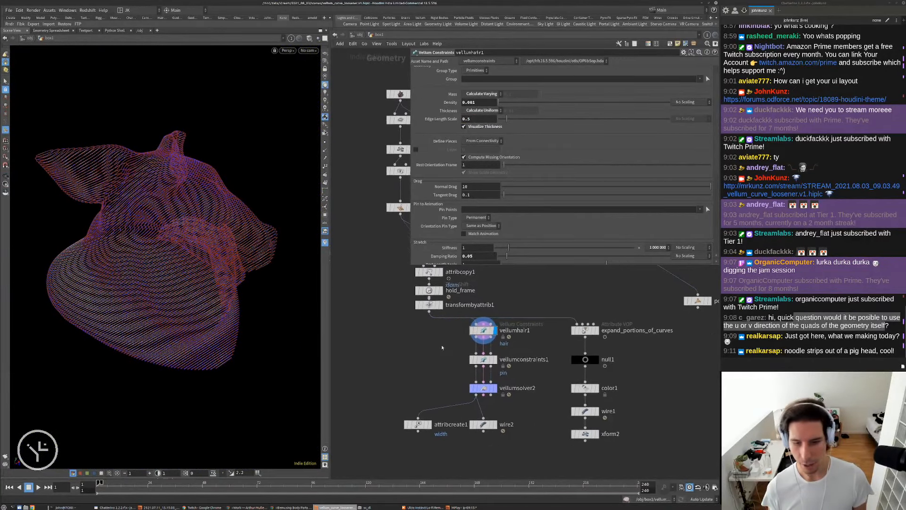
{"action": "left_click", "coordinate": [430, 425]}
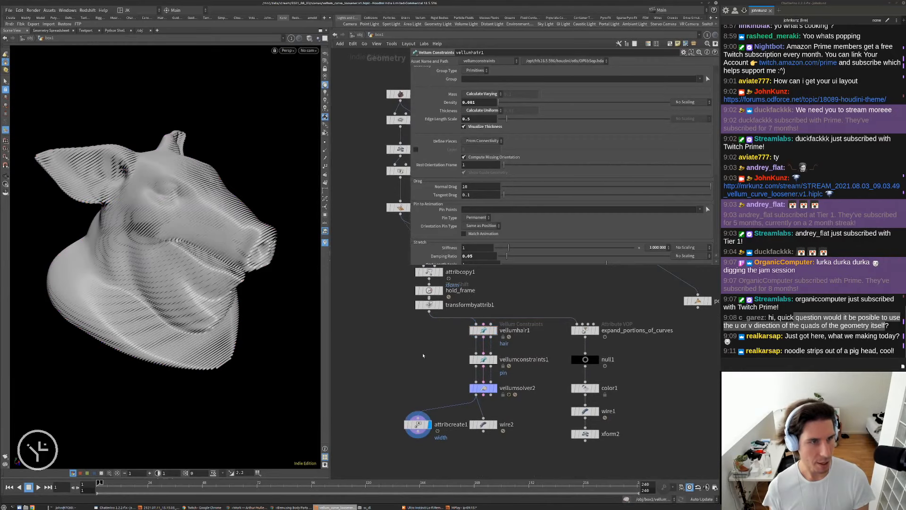
{"action": "key", "text": "ctrl+backslash"}
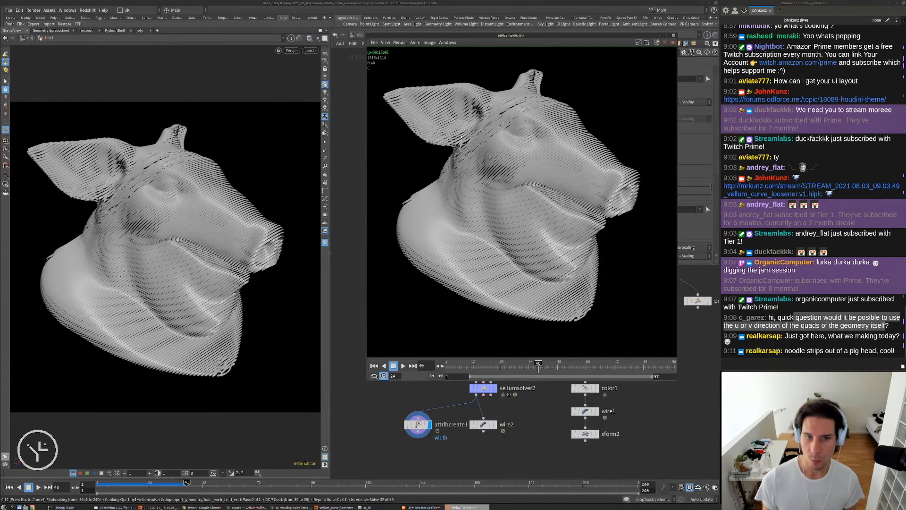
{"action": "scroll", "coordinate": [519, 203], "scroll_direction": "up", "scroll_amount": 5}
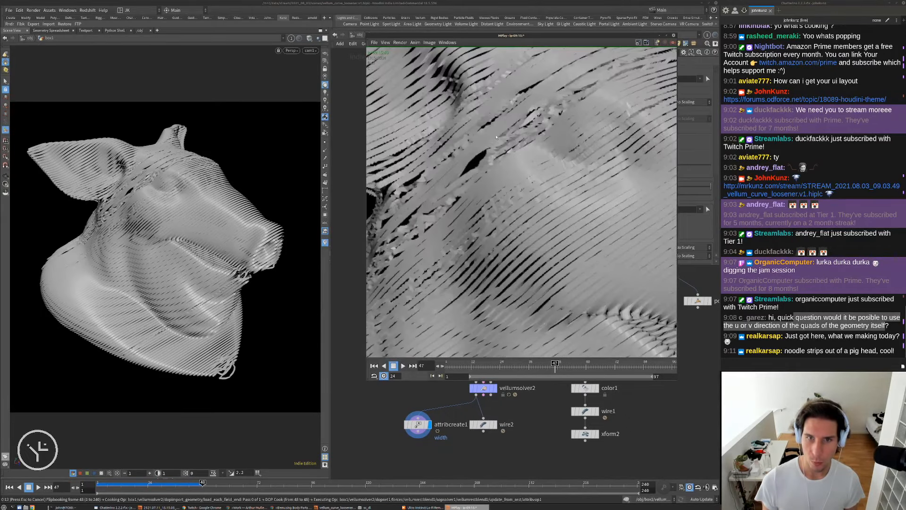
{"action": "scroll", "coordinate": [546, 162], "scroll_direction": "down", "scroll_amount": 5}
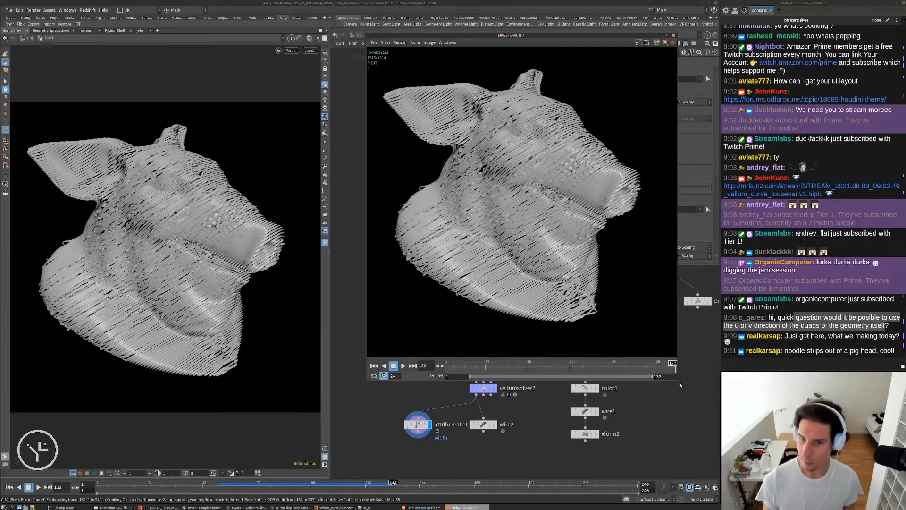
{"action": "left_click", "coordinate": [683, 424]}
{"action": "key", "text": "Escape"}
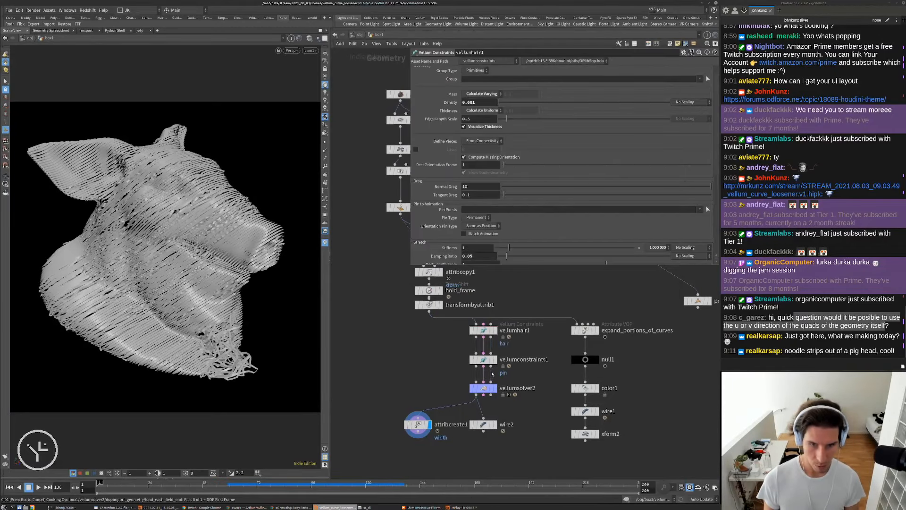
Review the Forces and Solver settings of vellumsolver2, including damping, friction, iterations and collision passes.
{"action": "scroll", "coordinate": [482, 386], "scroll_direction": "up", "scroll_amount": 3}
{"action": "left_click", "coordinate": [483, 388]}
{"action": "left_click", "coordinate": [437, 87]}
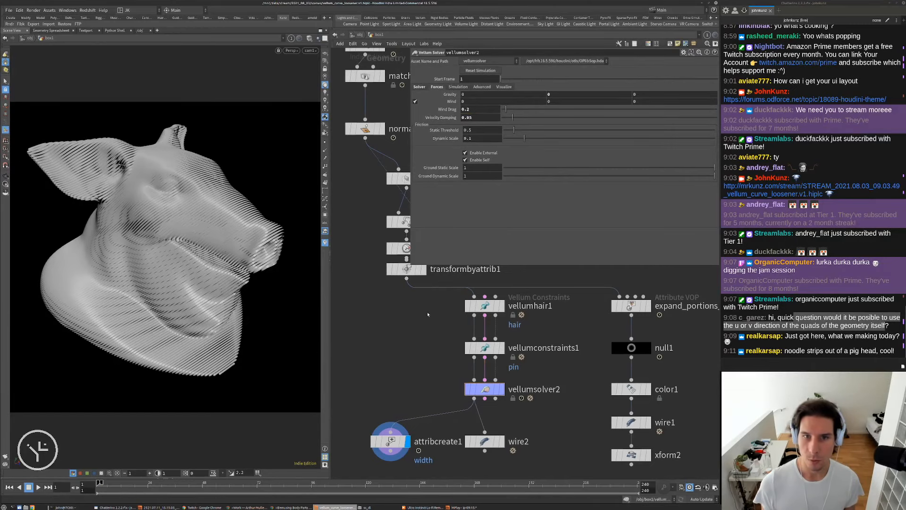
{"action": "middle_click_drag", "start_coordinate": [428, 314], "coordinate": [433, 350]}
{"action": "left_click", "coordinate": [419, 87]}
{"action": "scroll", "coordinate": [426, 334], "scroll_direction": "down", "scroll_amount": 3}
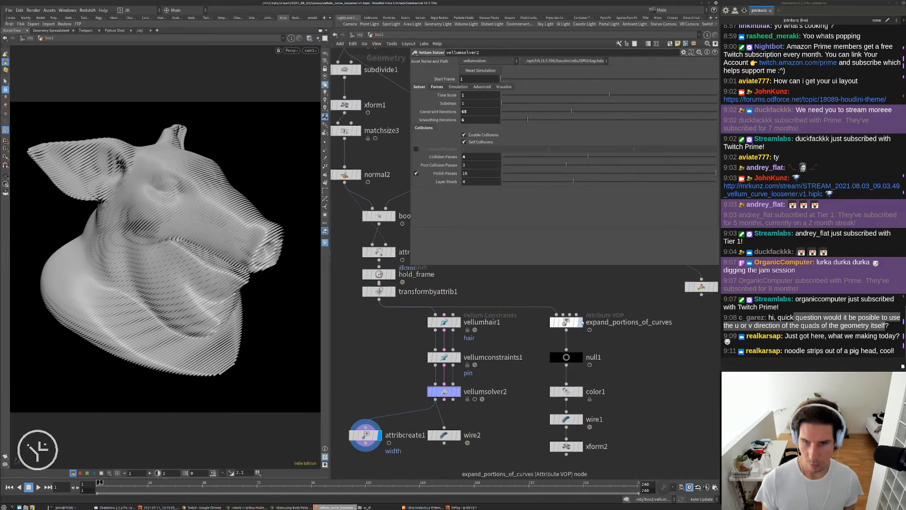
Inside expand_portions_of_curves, set the second Offset component of worleynoise1 to 24 to shift where the curves expand.
{"action": "double_click", "coordinate": [581, 322]}
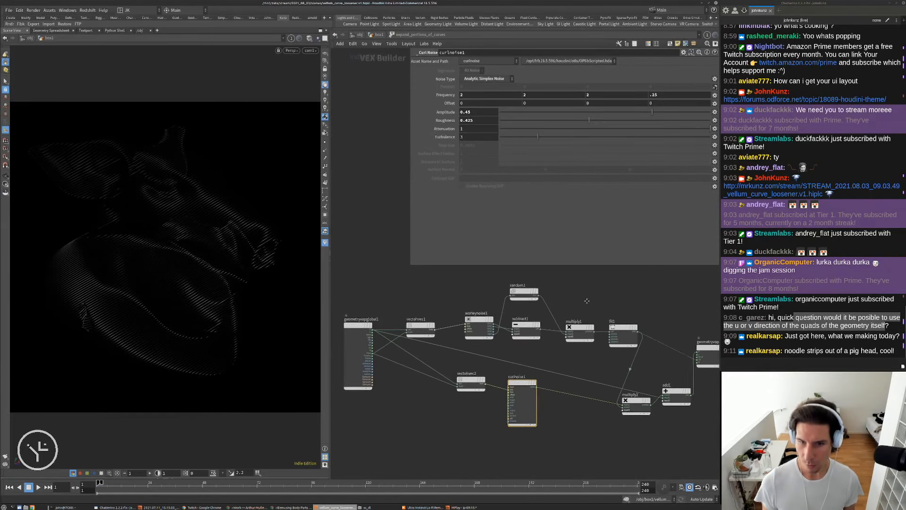
{"action": "left_click", "coordinate": [478, 323]}
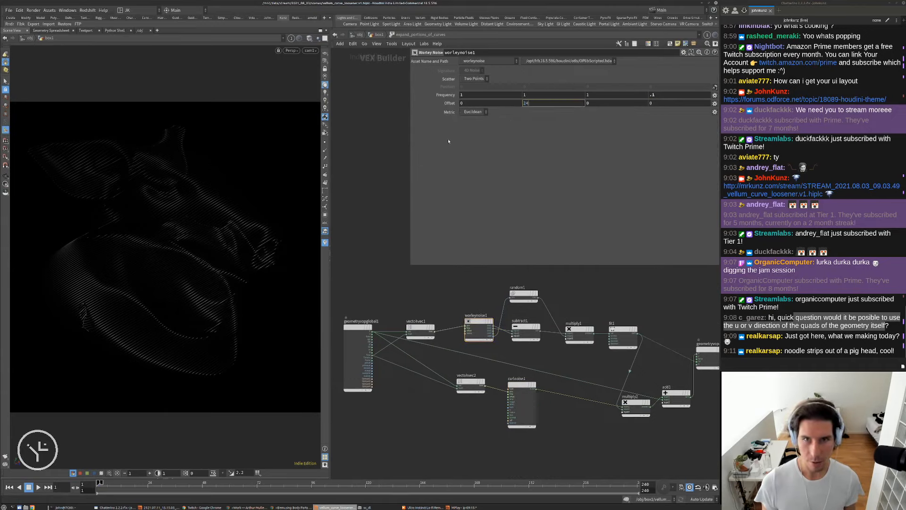
{"action": "type", "text": "24"}
{"action": "key", "text": "Return"}
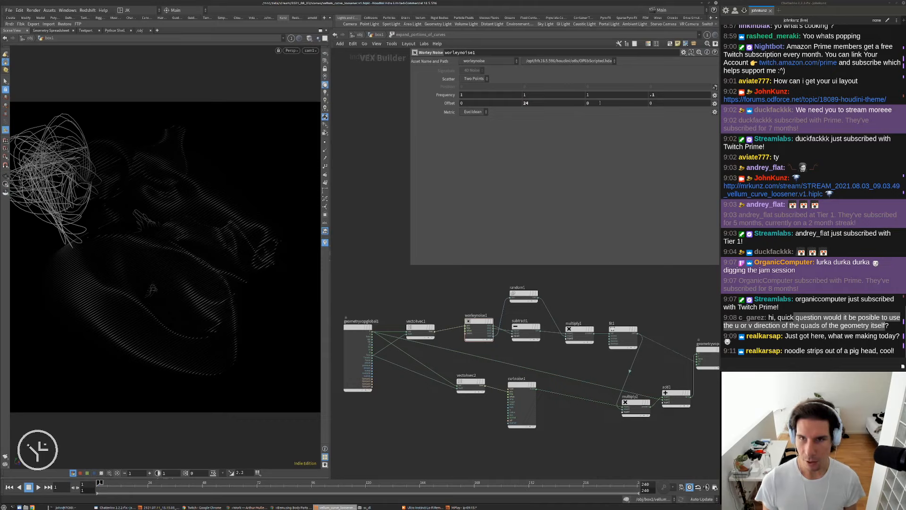
{"action": "key", "text": "Return"}
Set the first three Offset components of curlnoise1 to 53, 53 and 52.
{"action": "left_click", "coordinate": [532, 423]}
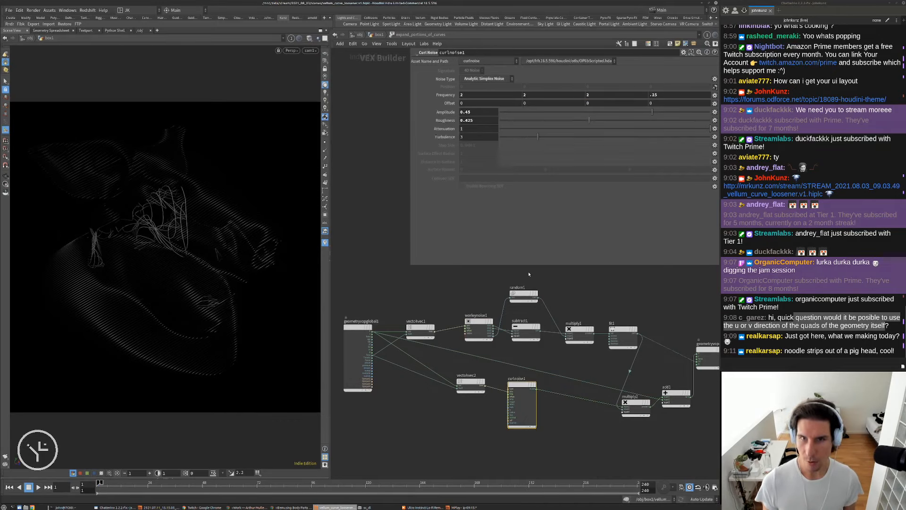
{"action": "key", "text": "Return"}
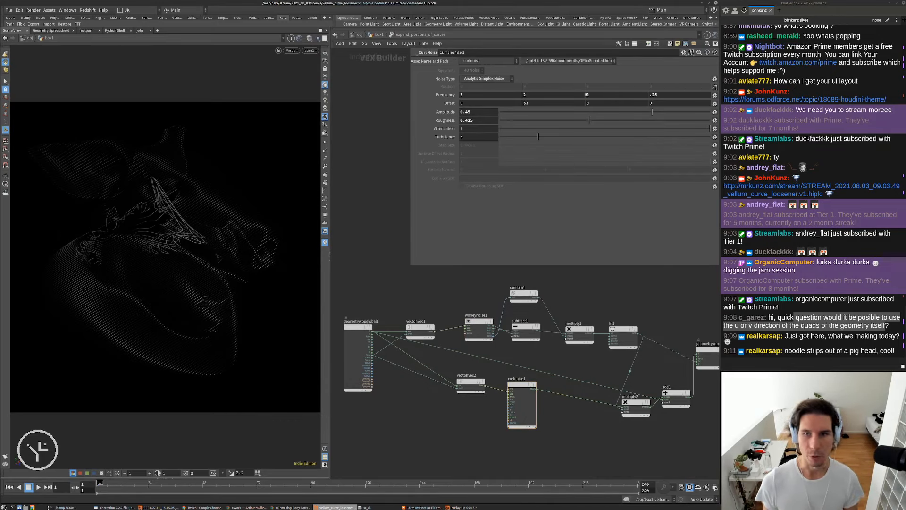
{"action": "type", "text": "52"}
{"action": "key", "text": "Return"}
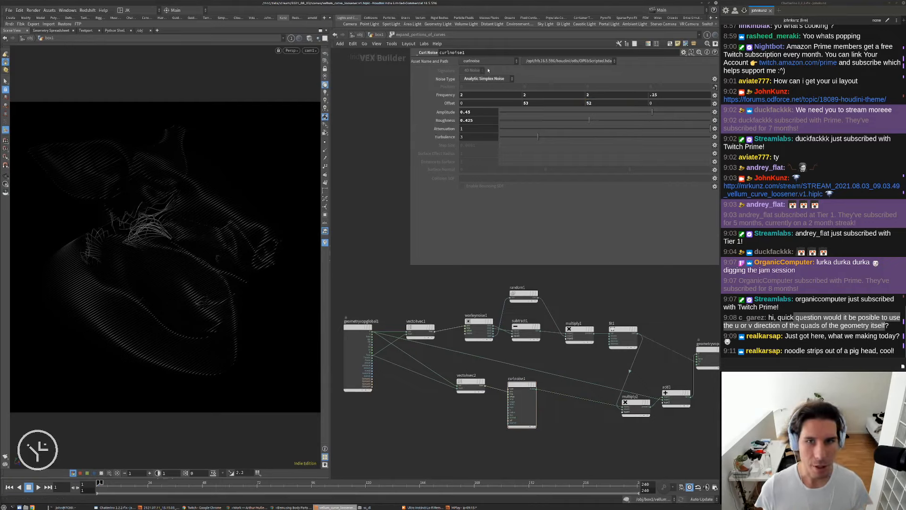
{"action": "type", "text": "53"}
{"action": "key", "text": "Return"}
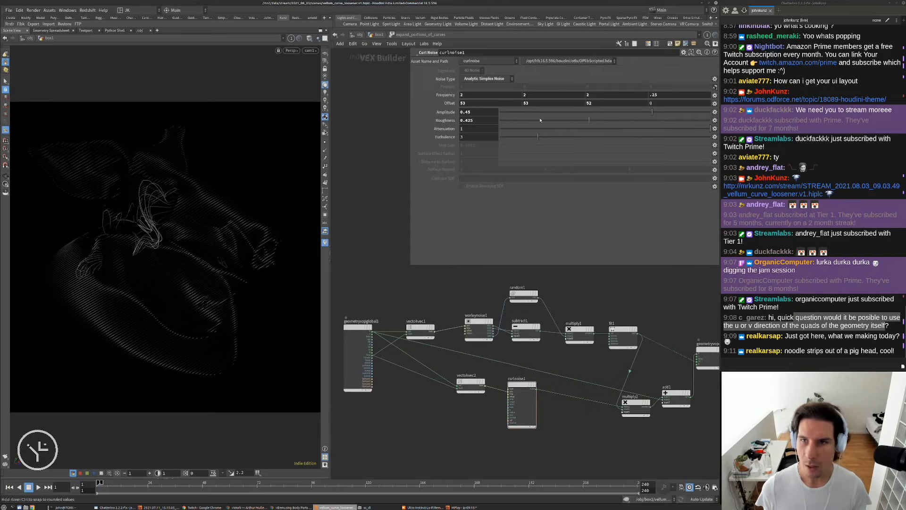
Set the fourth Frequency component of curlnoise1 to .1 and play back the animated curves.
{"action": "key", "text": "Up"}
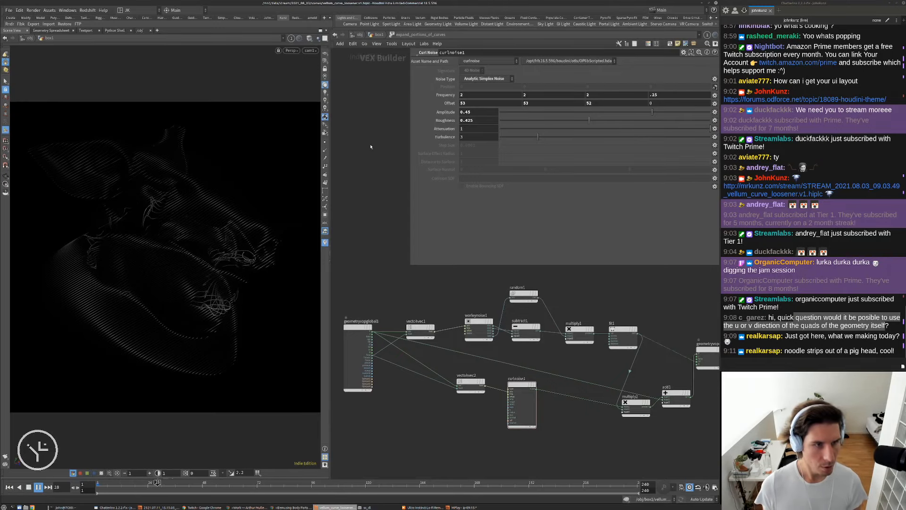
{"action": "key", "text": "ctrl+Up"}
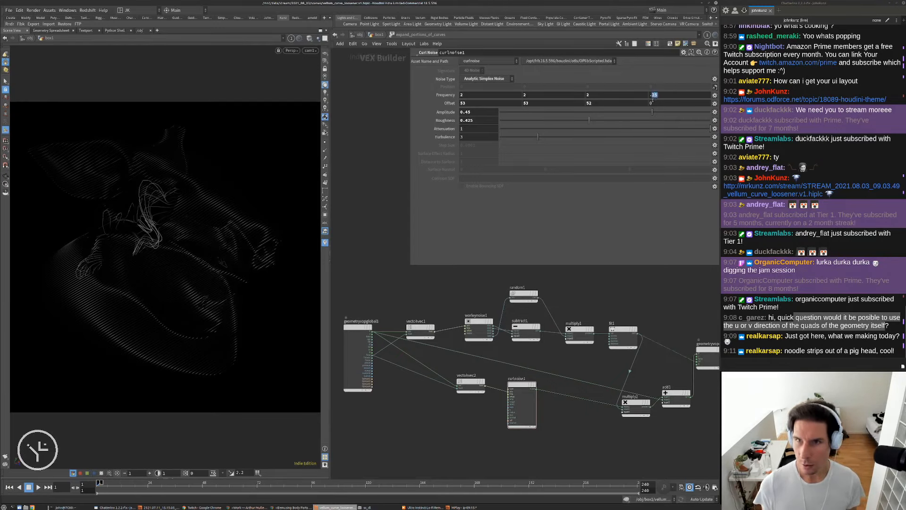
{"action": "key", "text": "Up"}
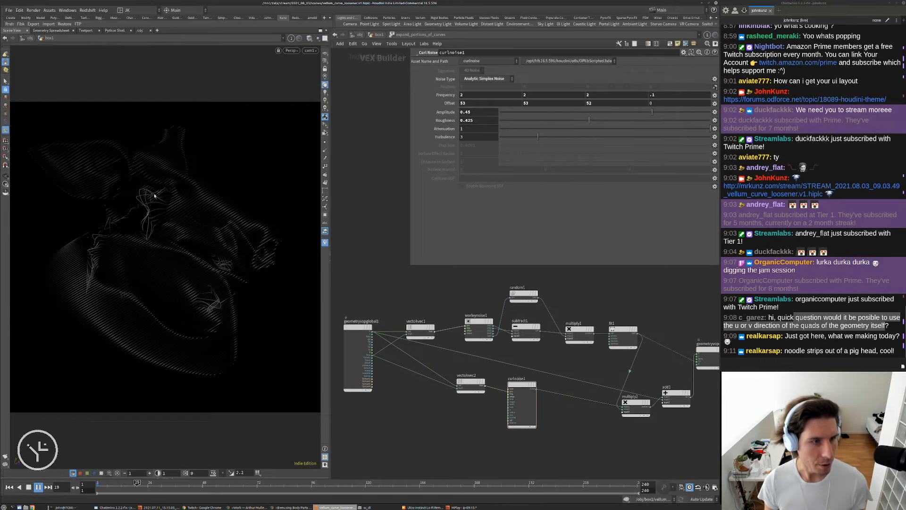
{"action": "key", "text": "ctrl+Up"}
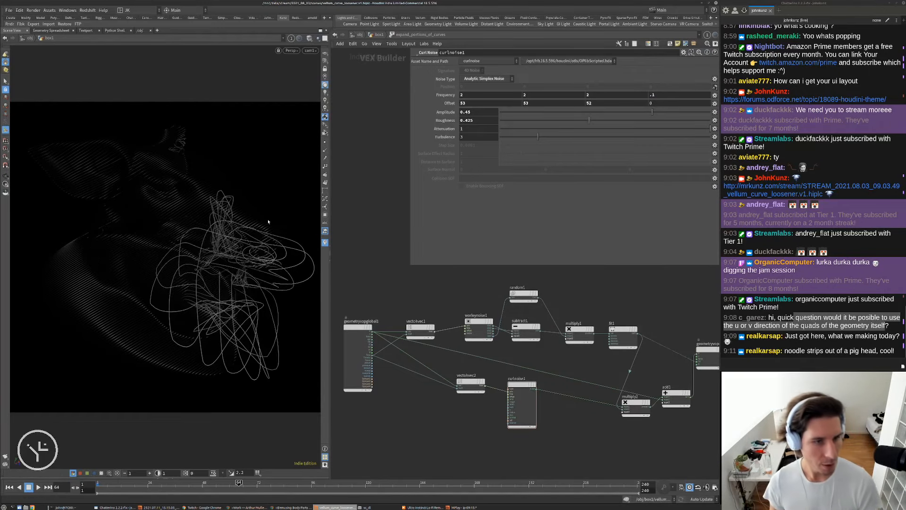
Go back up to the geometry network and set the display to null1.
{"action": "left_click", "coordinate": [379, 35]}
{"action": "scroll", "coordinate": [420, 209], "scroll_direction": "down", "scroll_amount": 2}
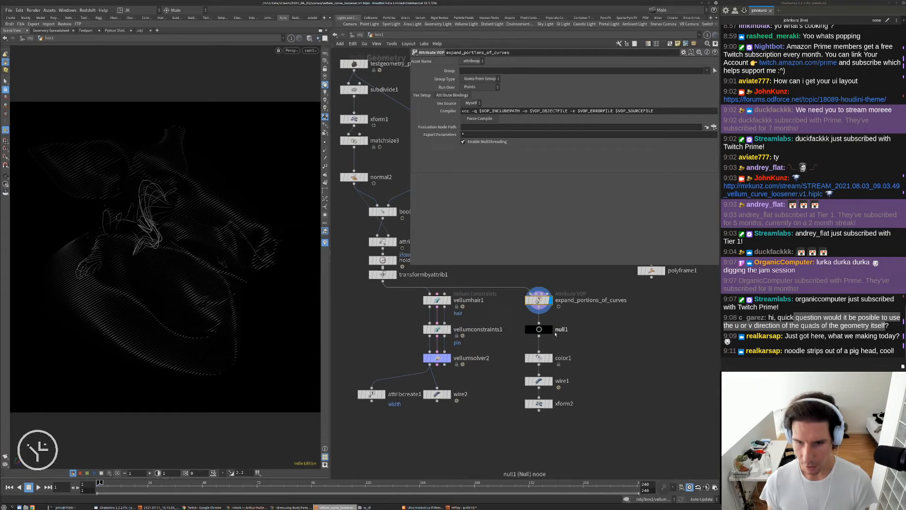
{"action": "left_click", "coordinate": [550, 329]}
{"action": "middle_click_drag", "start_coordinate": [572, 379], "coordinate": [579, 349]}
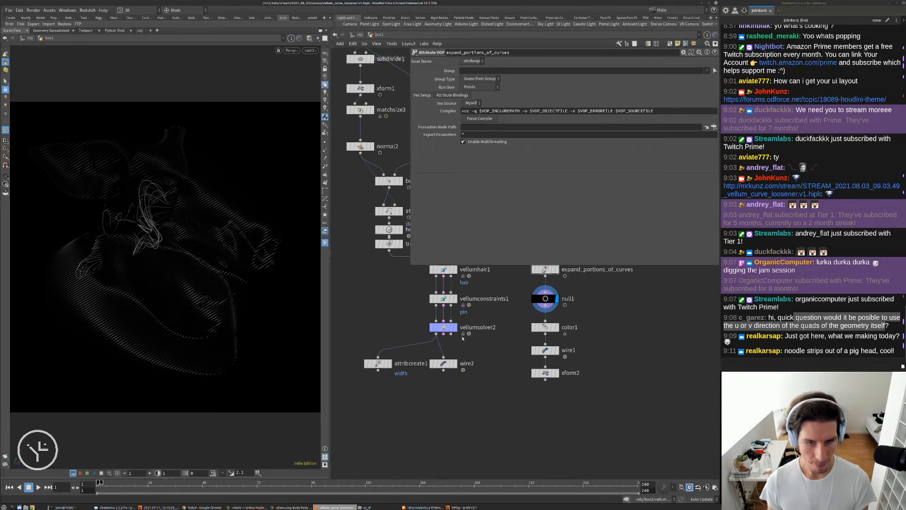
Check the subdivide1 settings, display attribcreate1, flipbook the updated simulation and cancel the remaining frames.
{"action": "scroll", "coordinate": [410, 284], "scroll_direction": "down", "scroll_amount": 2}
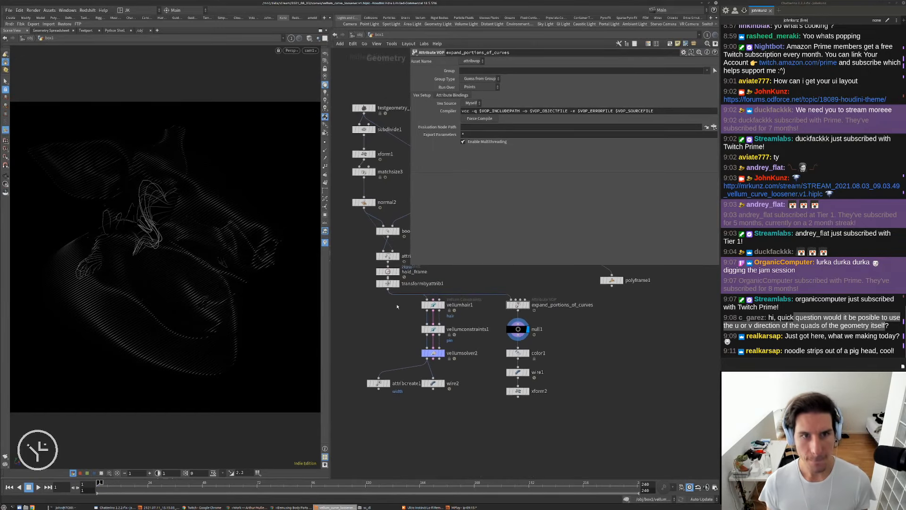
{"action": "left_click", "coordinate": [364, 129]}
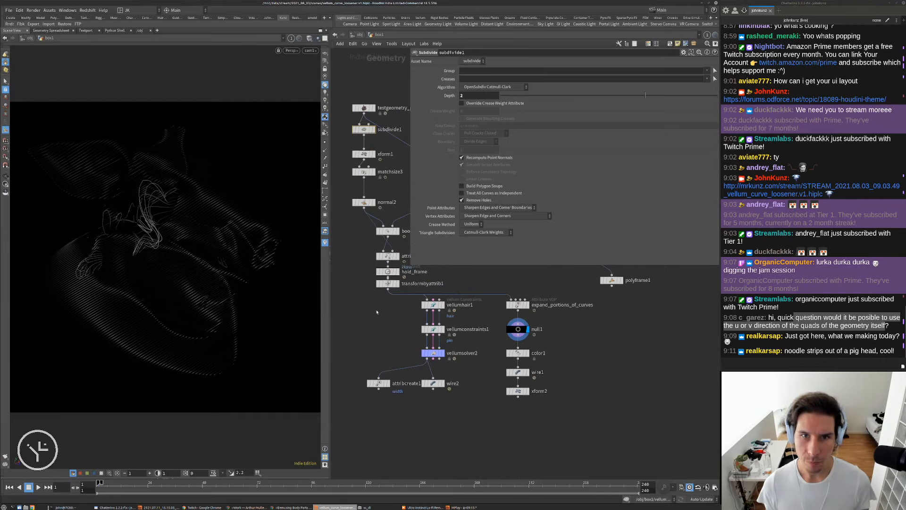
{"action": "scroll", "coordinate": [387, 330], "scroll_direction": "up", "scroll_amount": 1}
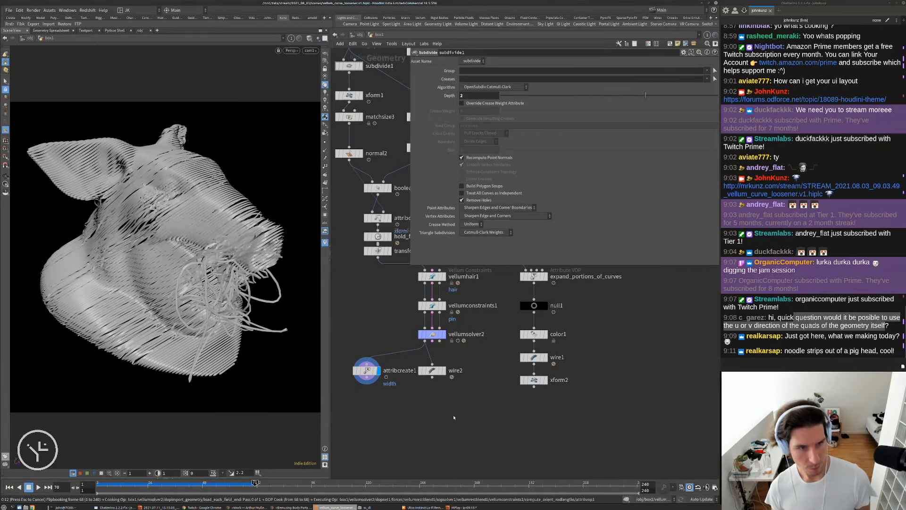
{"action": "key", "text": "Escape"}
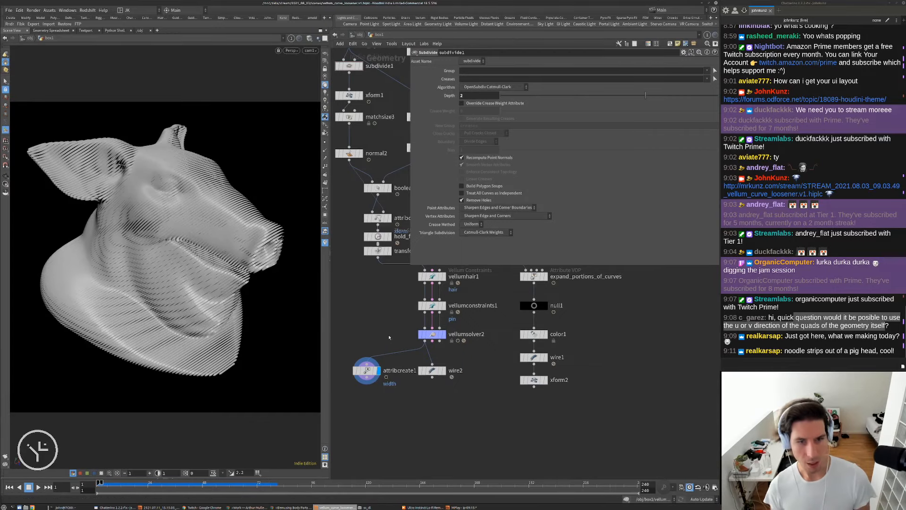
Set the Stretch Stiffness multiplier of the pin node vellumconstraints1 to 1.
{"action": "middle_click_drag", "start_coordinate": [399, 289], "coordinate": [388, 321]}
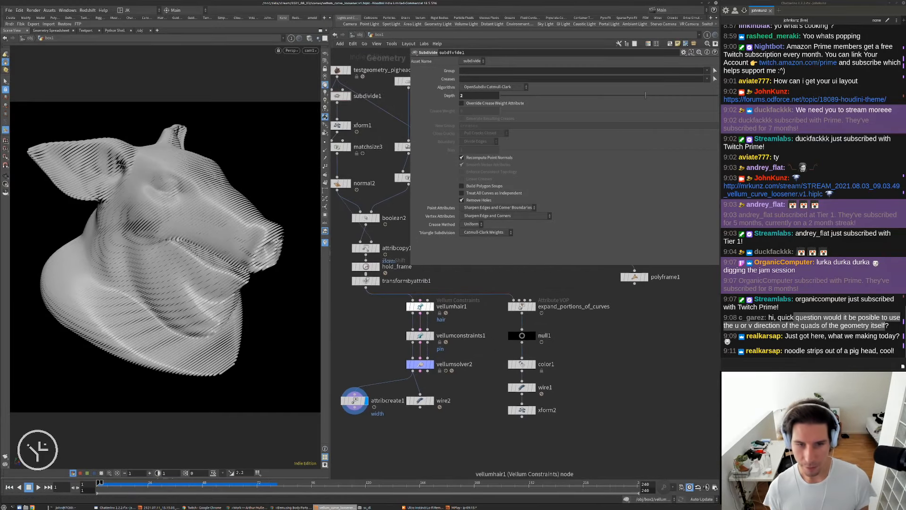
{"action": "scroll", "coordinate": [419, 310], "scroll_direction": "up", "scroll_amount": 2}
{"action": "left_click", "coordinate": [418, 309]}
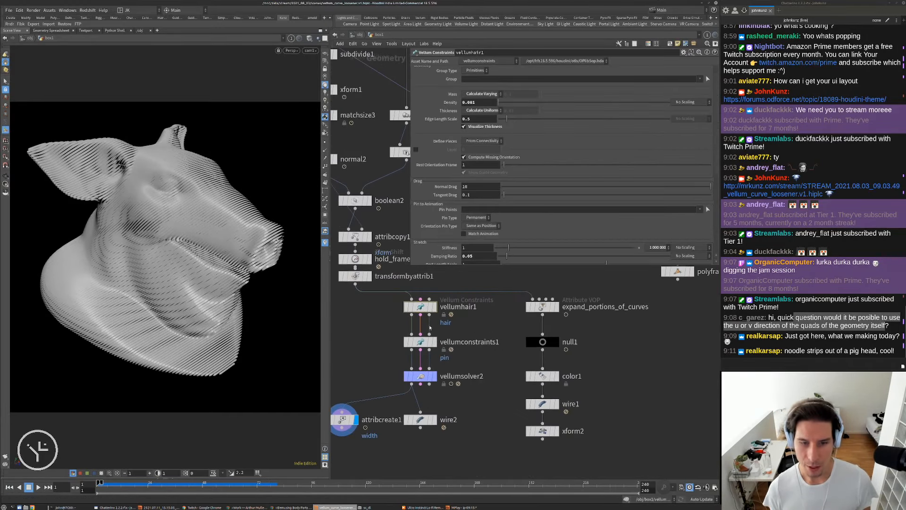
{"action": "left_click", "coordinate": [420, 342]}
{"action": "left_click", "coordinate": [650, 176]}
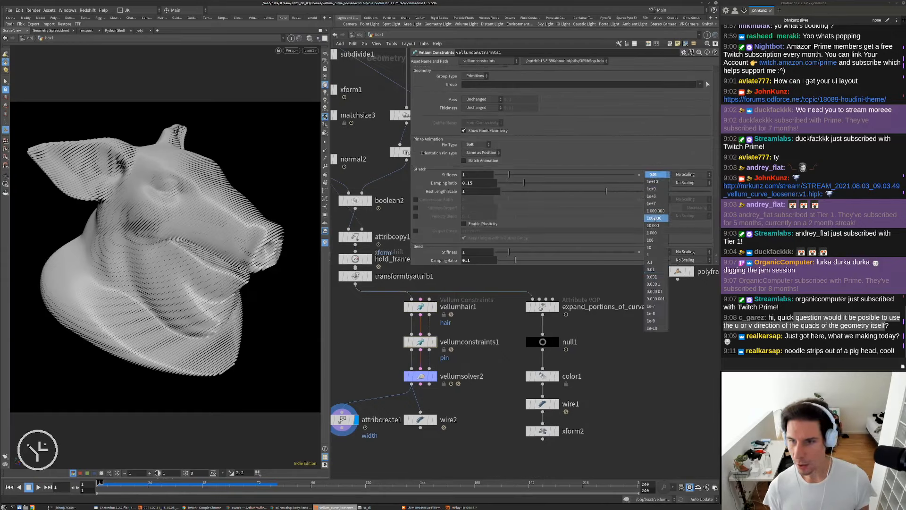
{"action": "left_click", "coordinate": [655, 250]}
{"action": "scroll", "coordinate": [594, 236], "scroll_direction": "down", "scroll_amount": 1}
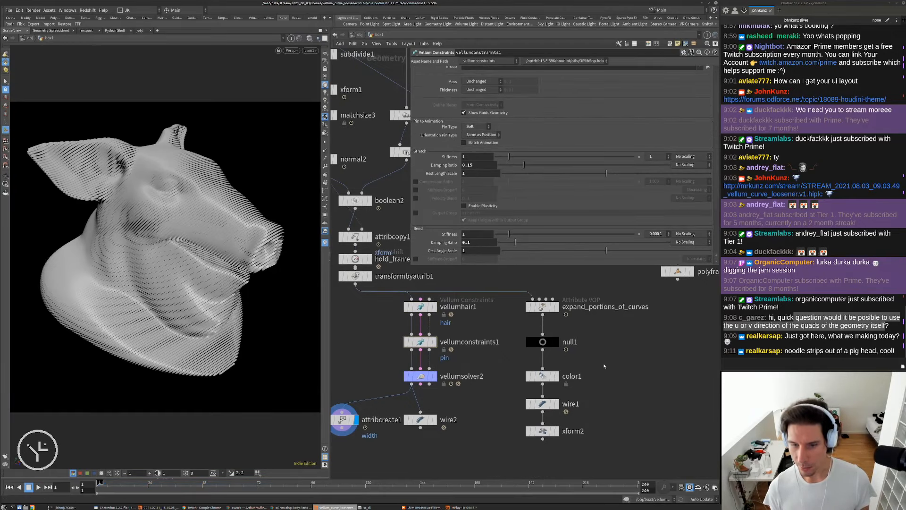
Inside expand_portions_of_curves, set the first three Frequency components of curlnoise1 to .7.
{"action": "double_click", "coordinate": [541, 308]}
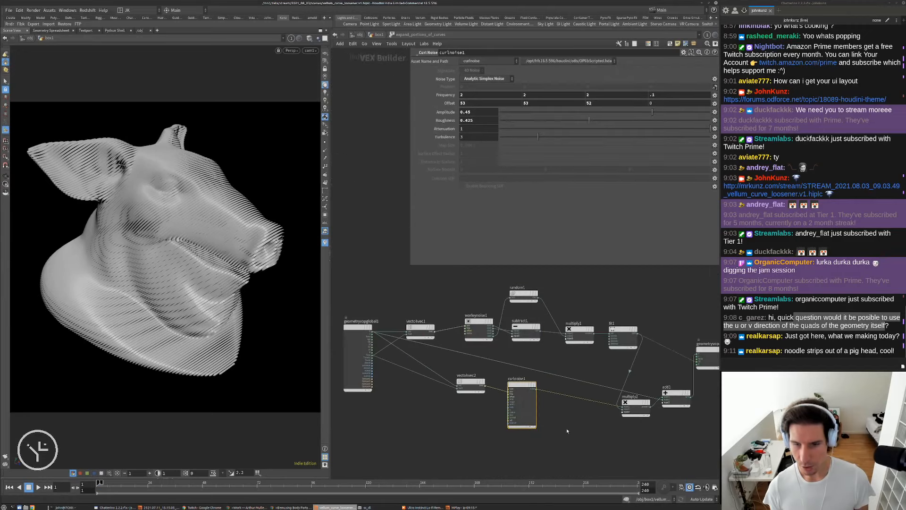
{"action": "left_click", "coordinate": [474, 95]}
{"action": "type", "text": ".7"}
{"action": "key", "text": "Tab"}
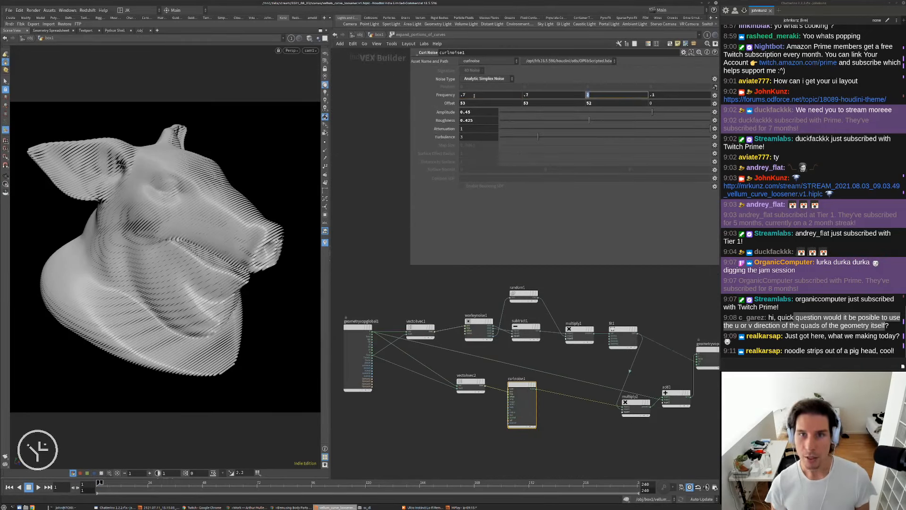
{"action": "type", "text": ".7"}
{"action": "key", "text": "Return"}
Go back up to the geometry network, display null1, play back the animated curves and return to the first frame.
{"action": "left_click", "coordinate": [378, 35]}
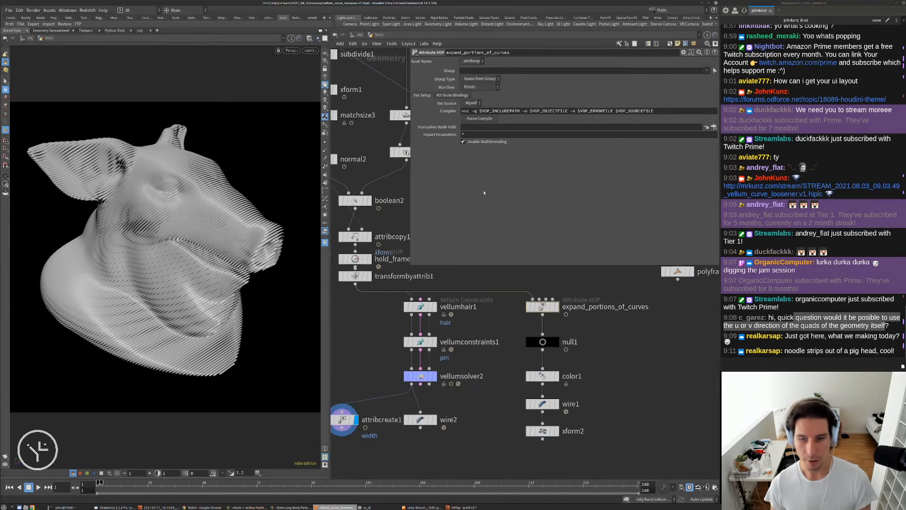
{"action": "left_click", "coordinate": [556, 341]}
{"action": "key", "text": "Up"}
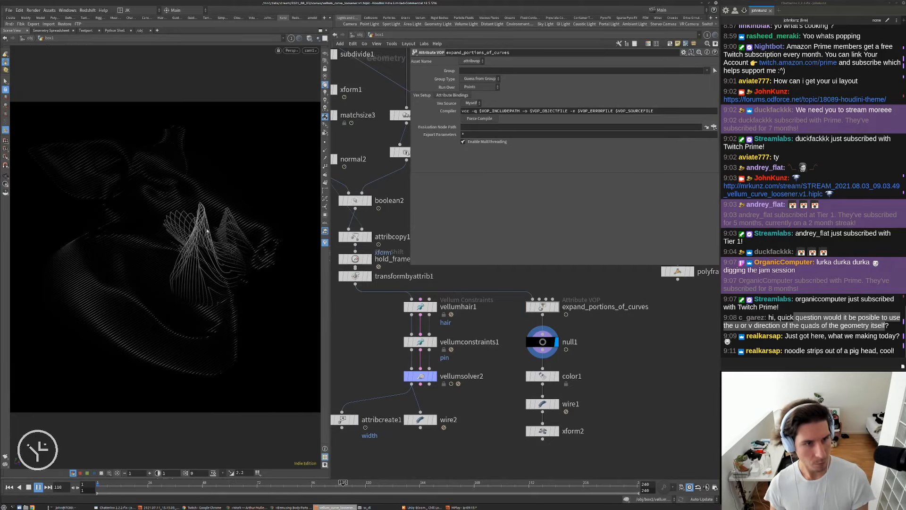
{"action": "key", "text": "Up"}
{"action": "key", "text": "ctrl+Up"}
Move polyframe1 closer to expand_portions_of_curves and set the display to it.
{"action": "scroll", "coordinate": [632, 358], "scroll_direction": "down", "scroll_amount": 3}
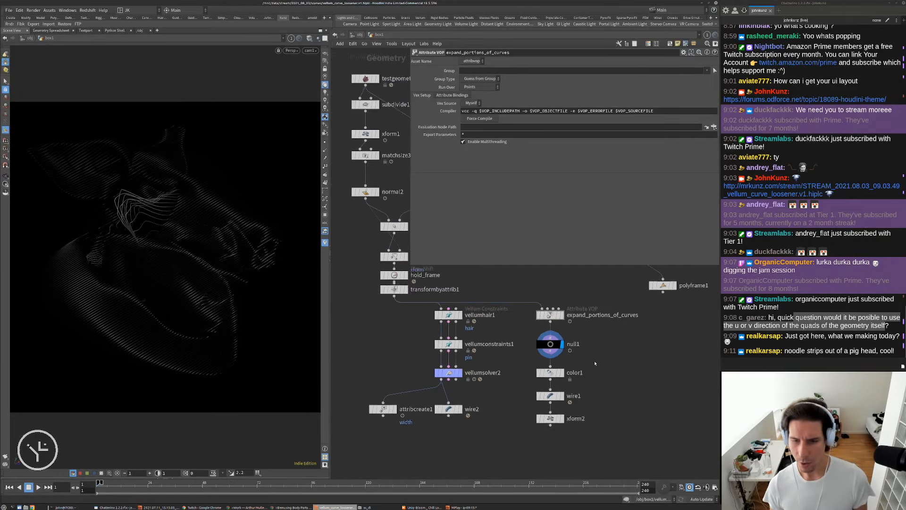
{"action": "scroll", "coordinate": [613, 321], "scroll_direction": "up", "scroll_amount": 3}
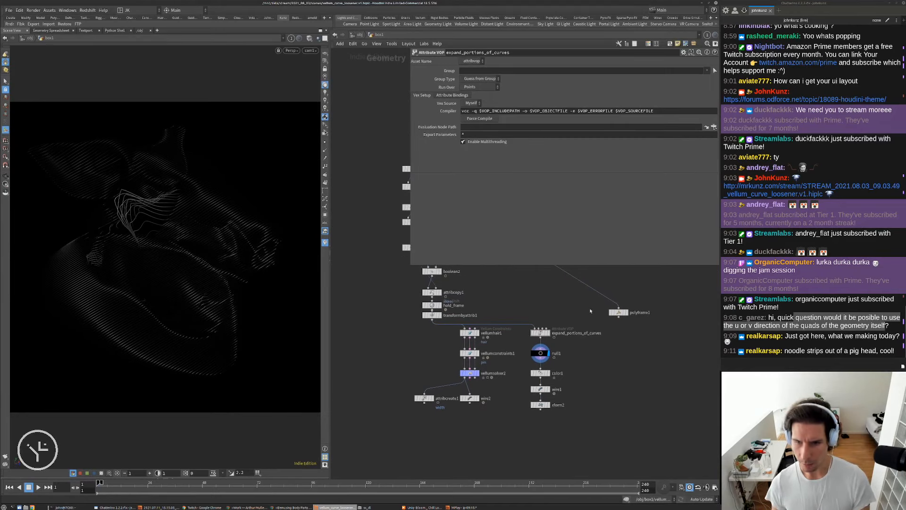
{"action": "left_click_drag", "start_coordinate": [622, 313], "coordinate": [556, 312]}
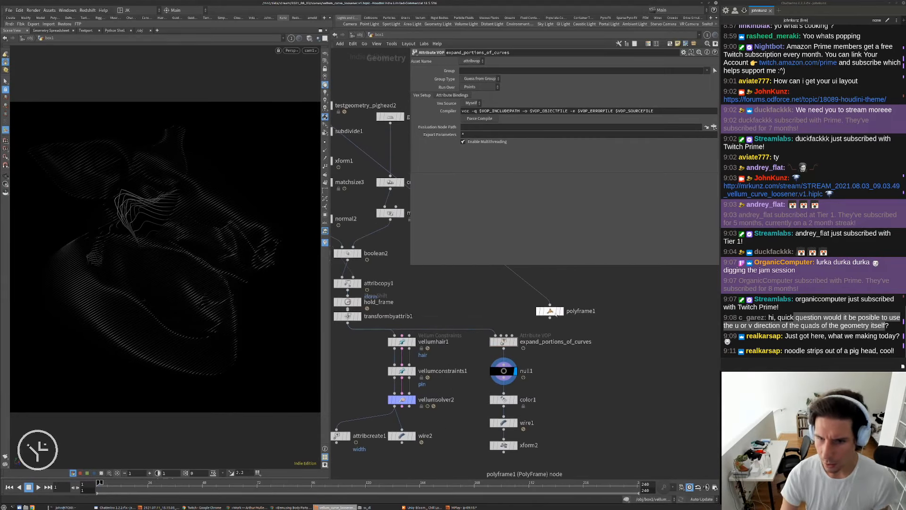
{"action": "middle_click_drag", "start_coordinate": [529, 322], "coordinate": [533, 331]}
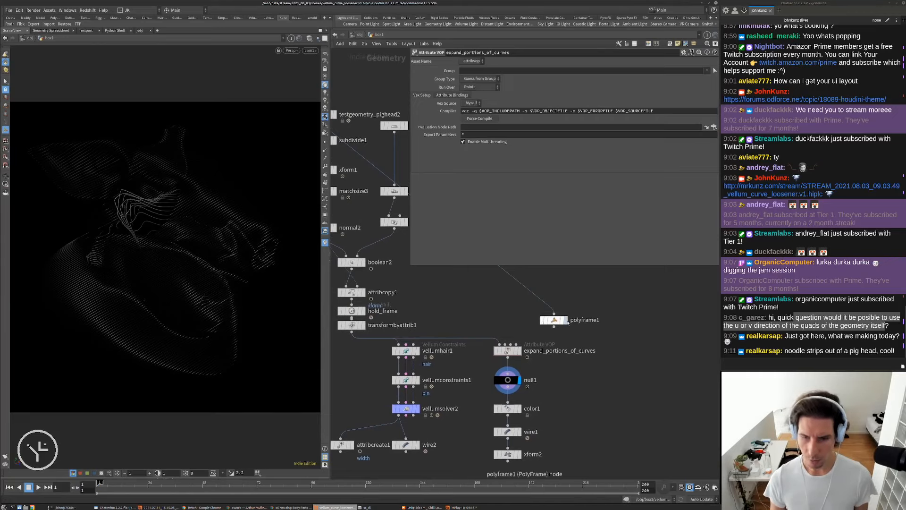
{"action": "left_click", "coordinate": [565, 320]}
{"action": "scroll", "coordinate": [520, 318], "scroll_direction": "up", "scroll_amount": 3}
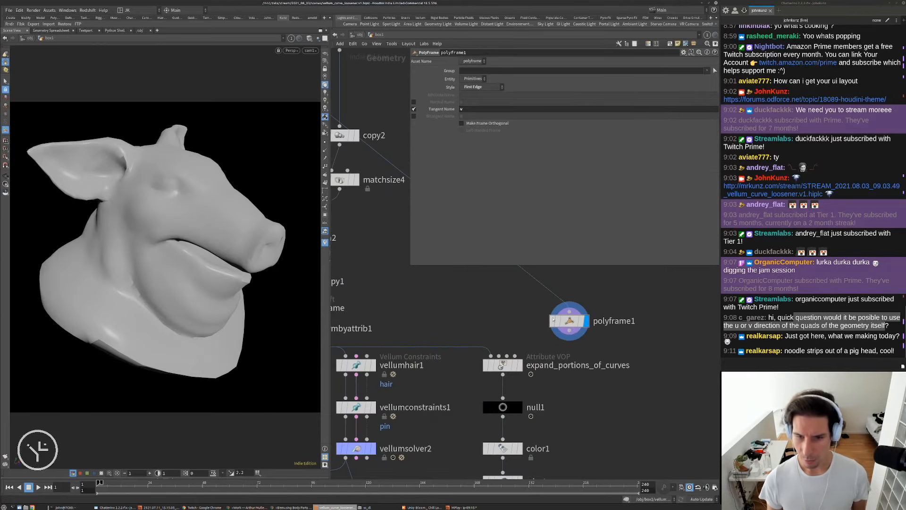
Duplicate polyframe1, switch the copy's output from Tangent Name to Normal Name N, and arrange both PolyFrame nodes above the curve branch.
{"action": "left_click_drag", "start_coordinate": [569, 321], "coordinate": [488, 314], "text": "alt"}
{"action": "left_click", "coordinate": [414, 109]}
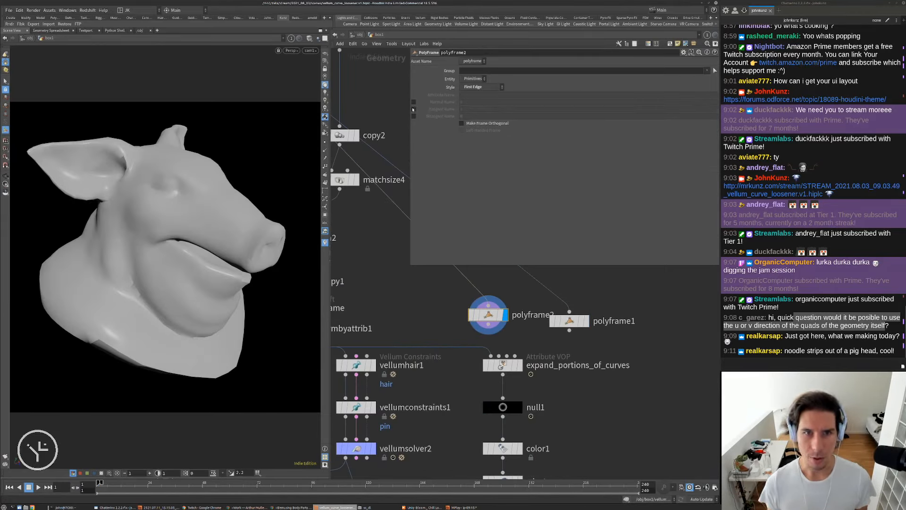
{"action": "left_click", "coordinate": [414, 102]}
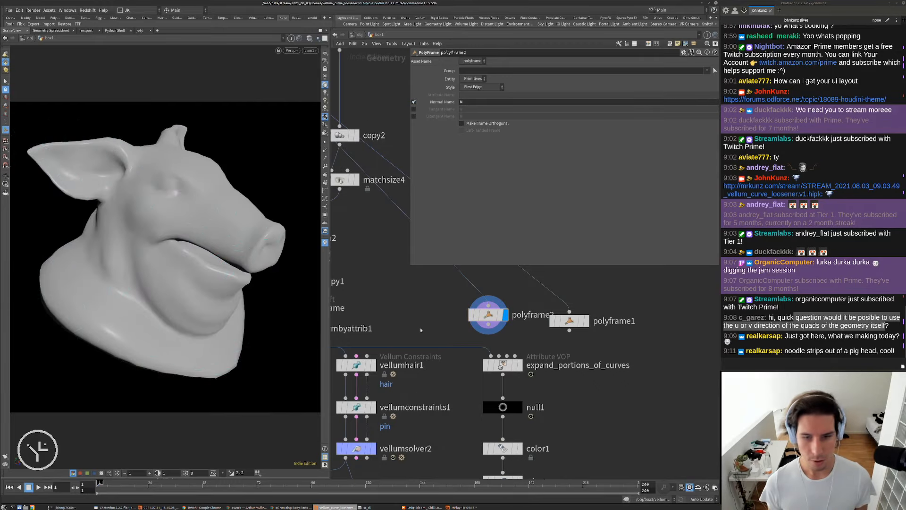
{"action": "scroll", "coordinate": [370, 295], "scroll_direction": "down", "scroll_amount": 2}
{"action": "left_click_drag", "start_coordinate": [508, 313], "coordinate": [549, 299]}
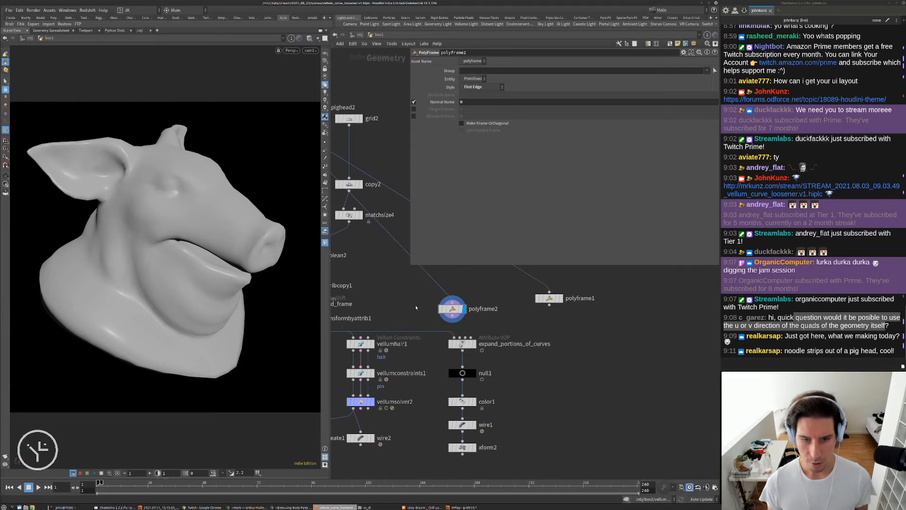
{"action": "left_click_drag", "start_coordinate": [458, 309], "coordinate": [461, 295]}
{"action": "middle_click_drag", "start_coordinate": [438, 313], "coordinate": [445, 307]}
Insert an Attribute Transfer node before expand_portions_of_curves and connect polyframe2 as its source input.
{"action": "key", "text": "Tab"}
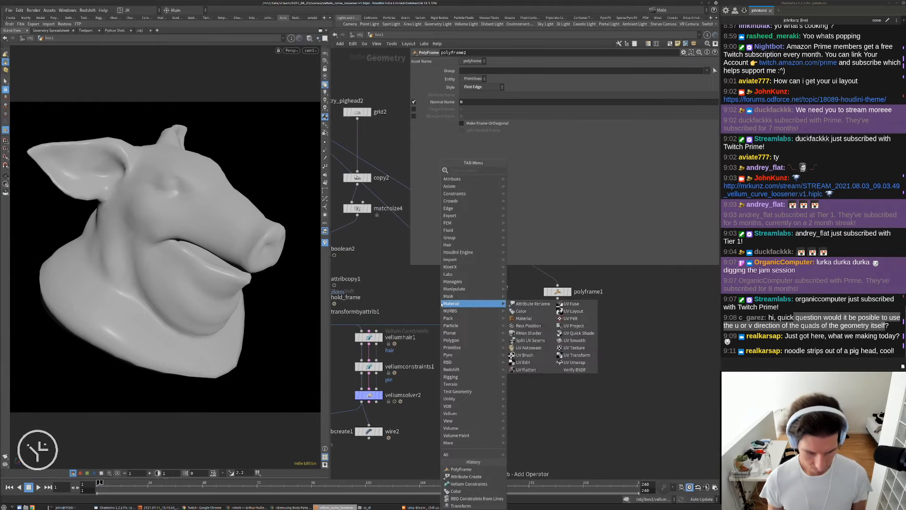
{"action": "key", "text": "Escape"}
{"action": "key", "text": "Tab"}
{"action": "type", "text": "tra"}
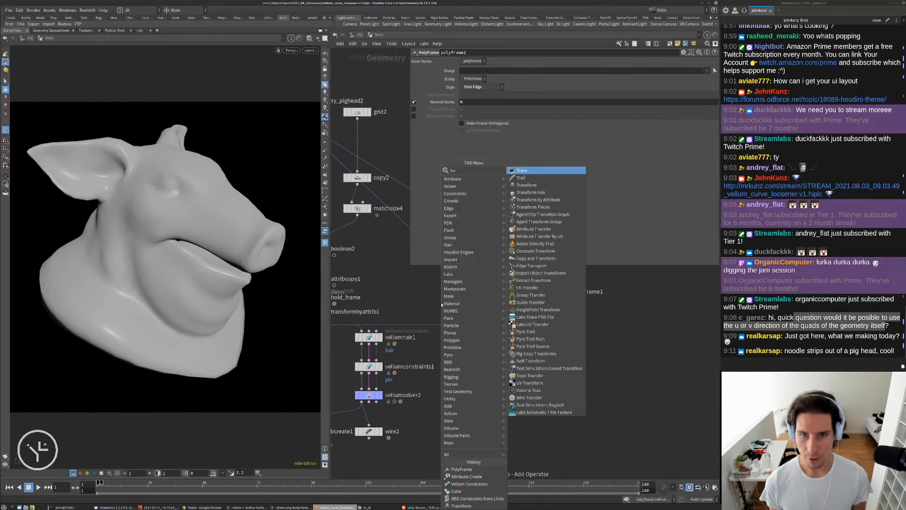
{"action": "left_click", "coordinate": [534, 229]}
{"action": "left_click", "coordinate": [455, 314]}
{"action": "left_click_drag", "start_coordinate": [456, 311], "coordinate": [451, 321]}
{"action": "left_click", "coordinate": [476, 309]}
{"action": "left_click", "coordinate": [463, 294]}
{"action": "left_click_drag", "start_coordinate": [464, 289], "coordinate": [480, 284]}
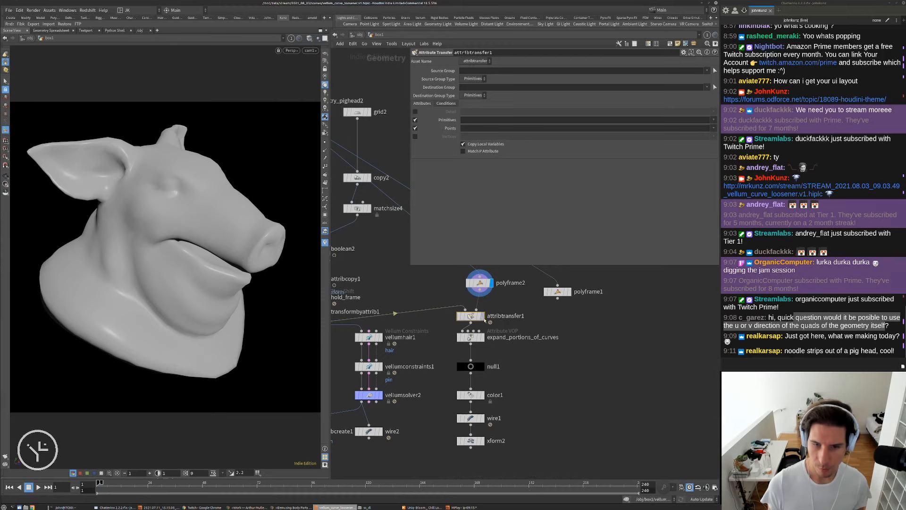
Display attribtransfer1 and limit it to the point attribute N, with Primitives turned off.
{"action": "left_click", "coordinate": [470, 312]}
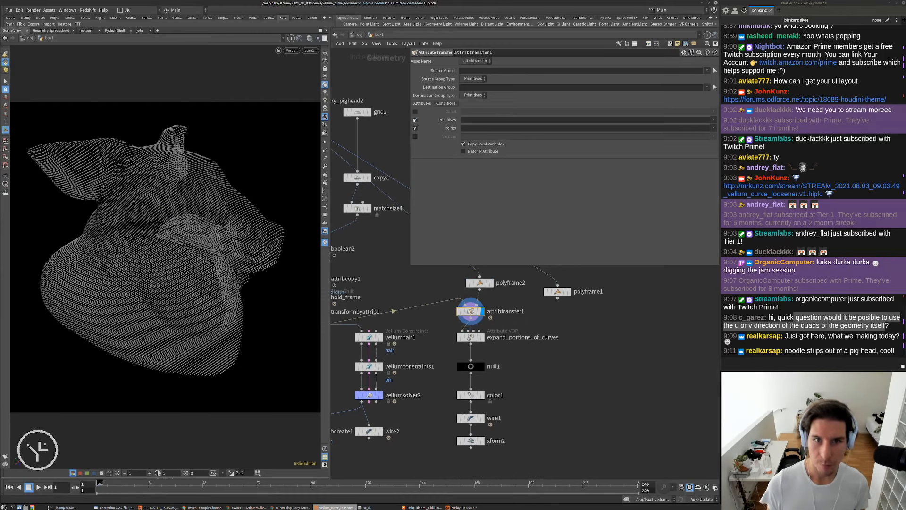
{"action": "left_click", "coordinate": [415, 120]}
{"action": "left_click", "coordinate": [481, 128]}
{"action": "type", "text": "N"}
{"action": "key", "text": "Return"}
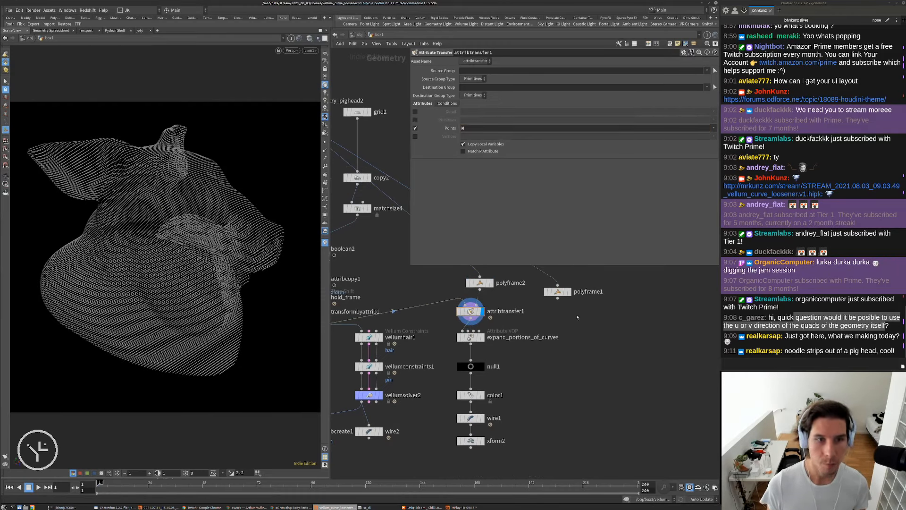
Display expand_portions_of_curves and, inside it, insert an Add node between curlnoise1 and multiply2.
{"action": "left_click", "coordinate": [480, 337]}
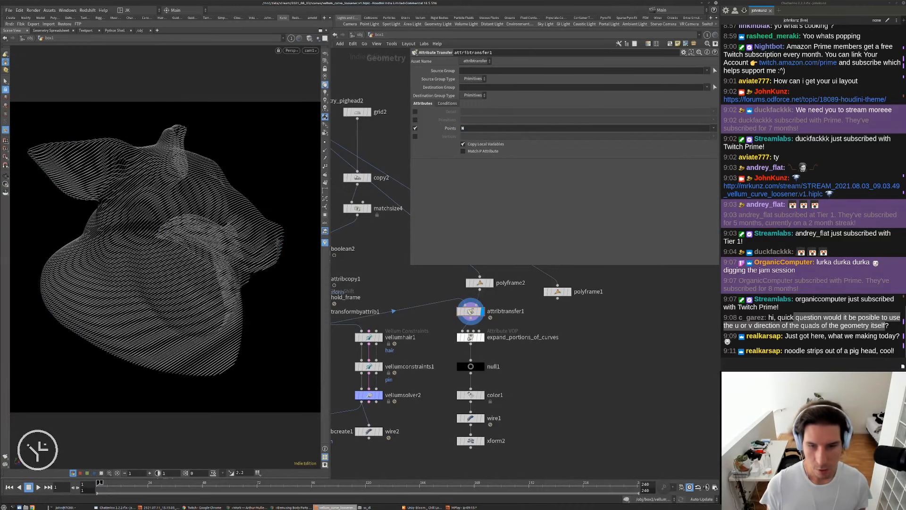
{"action": "double_click", "coordinate": [470, 337]}
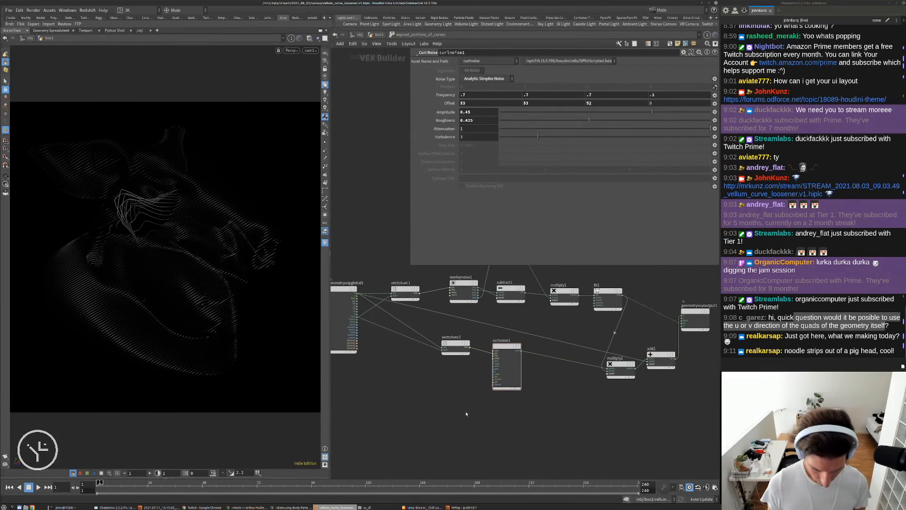
{"action": "key", "text": "Tab"}
{"action": "mouse_move", "coordinate": [474, 288]}
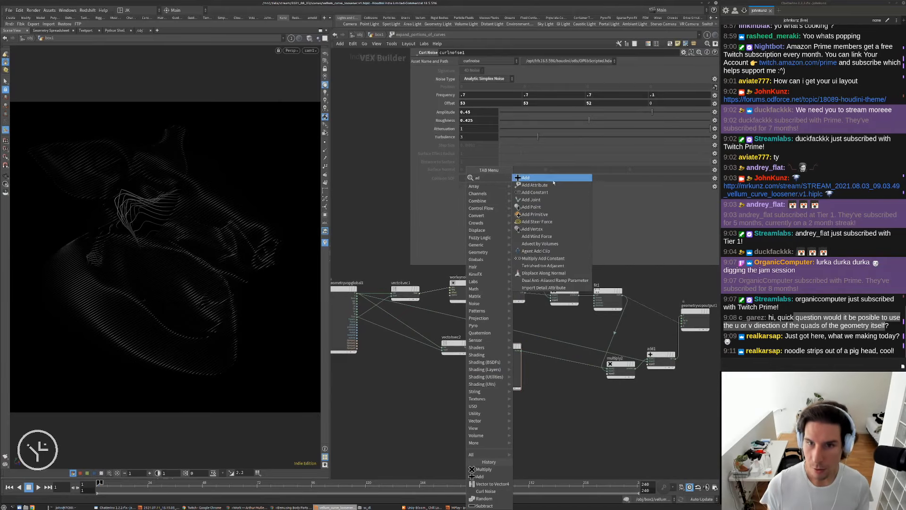
{"action": "left_click", "coordinate": [534, 179]}
{"action": "left_click", "coordinate": [560, 348]}
{"action": "left_click_drag", "start_coordinate": [561, 346], "coordinate": [558, 354]}
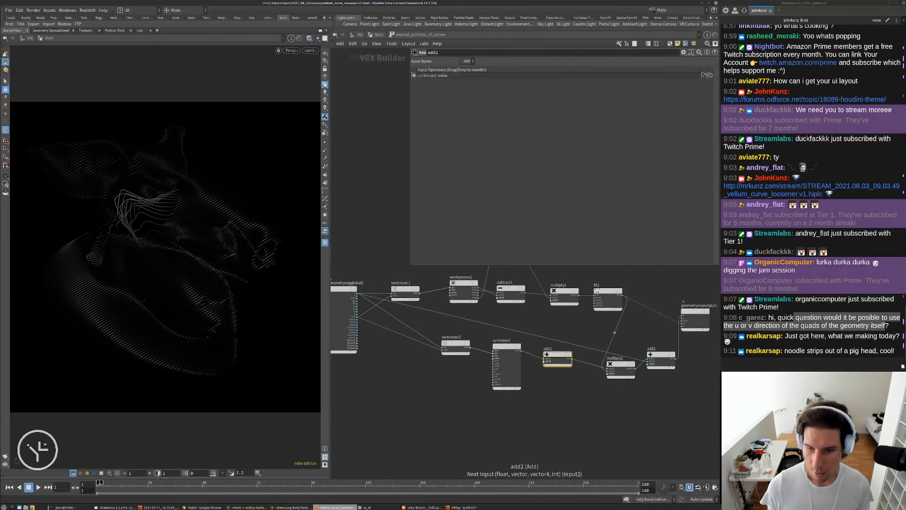
Connect the global N output to the second input of add2 and place the node below curlnoise1.
{"action": "left_click", "coordinate": [544, 361]}
{"action": "scroll", "coordinate": [371, 298], "scroll_direction": "up", "scroll_amount": 2}
{"action": "left_click", "coordinate": [350, 320]}
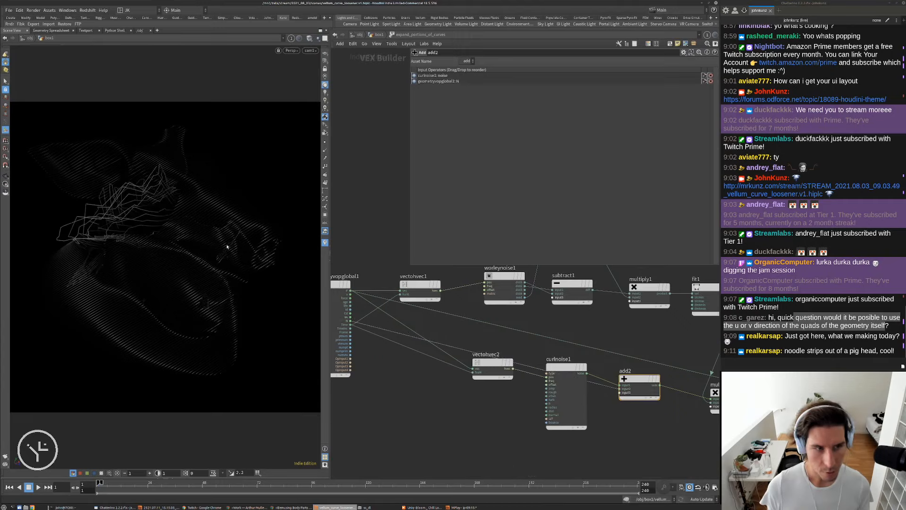
{"action": "middle_click_drag", "start_coordinate": [652, 409], "coordinate": [633, 375]}
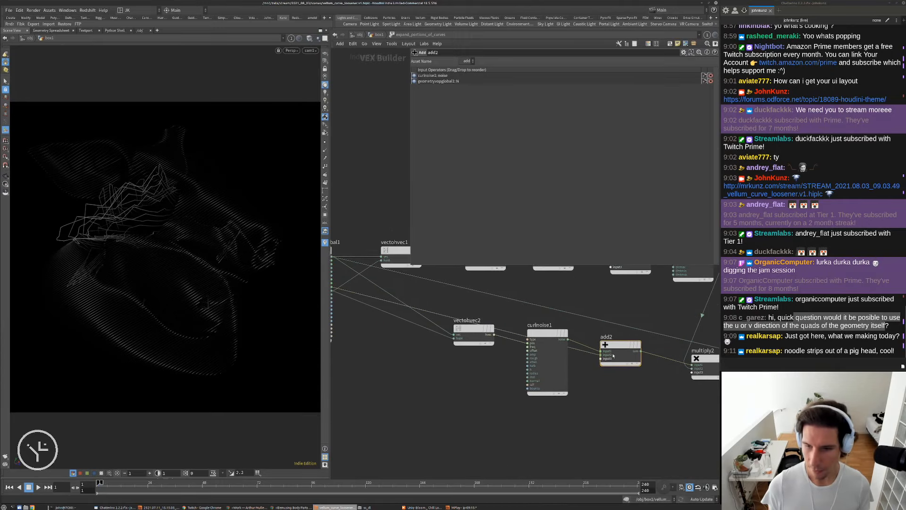
{"action": "left_click_drag", "start_coordinate": [622, 346], "coordinate": [545, 420]}
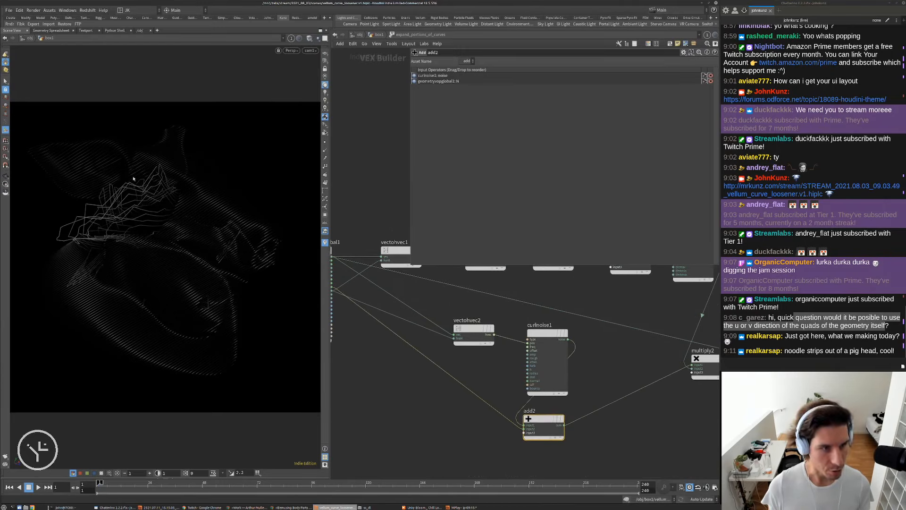
{"action": "left_click_drag", "start_coordinate": [133, 178], "coordinate": [175, 215]}
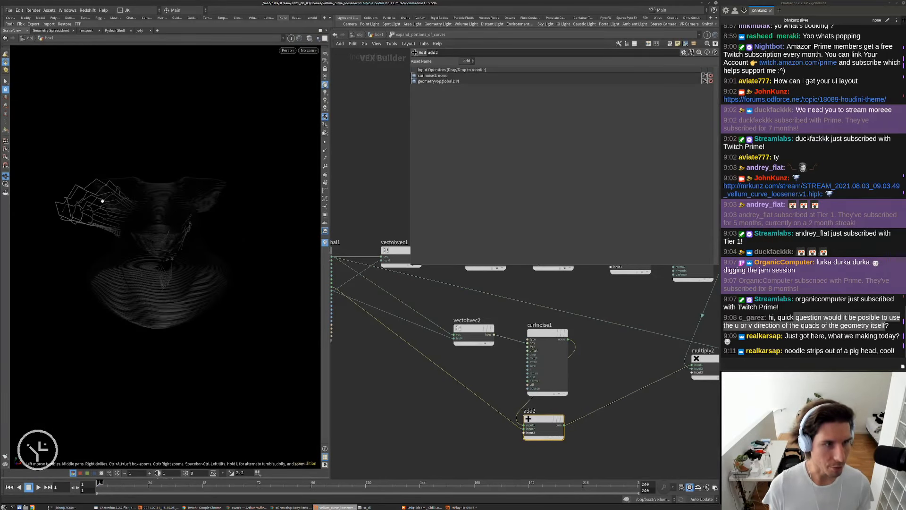
Insert a Multiply Constant node between add2 and multiply2 with Multiplier 0.5, and return to the geometry network.
{"action": "scroll", "coordinate": [363, 257], "scroll_direction": "down", "scroll_amount": 2}
{"action": "key", "text": "Tab"}
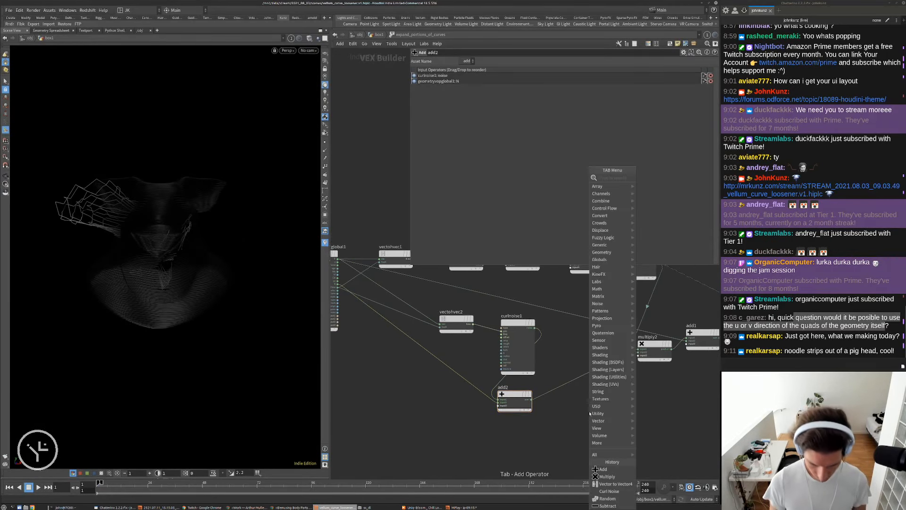
{"action": "type", "text": "mul"}
{"action": "left_click", "coordinate": [660, 192]}
{"action": "left_click", "coordinate": [582, 384]}
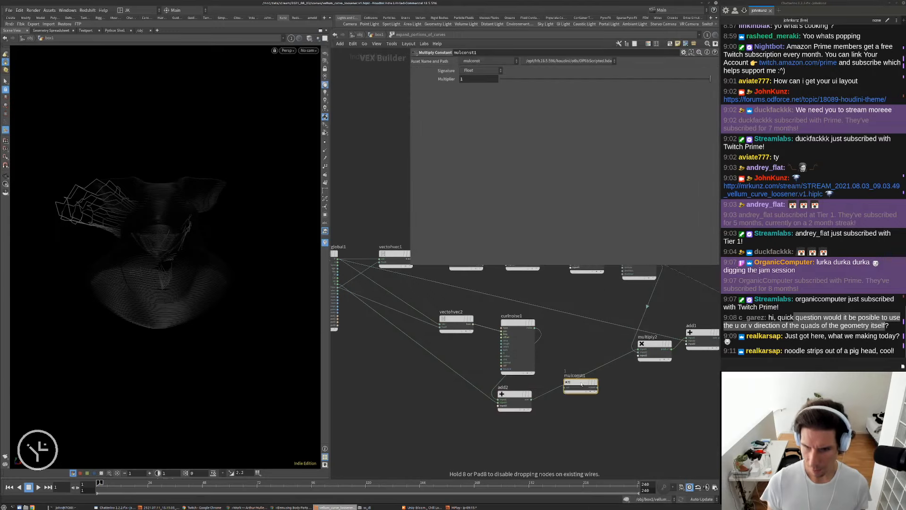
{"action": "left_click", "coordinate": [522, 80]}
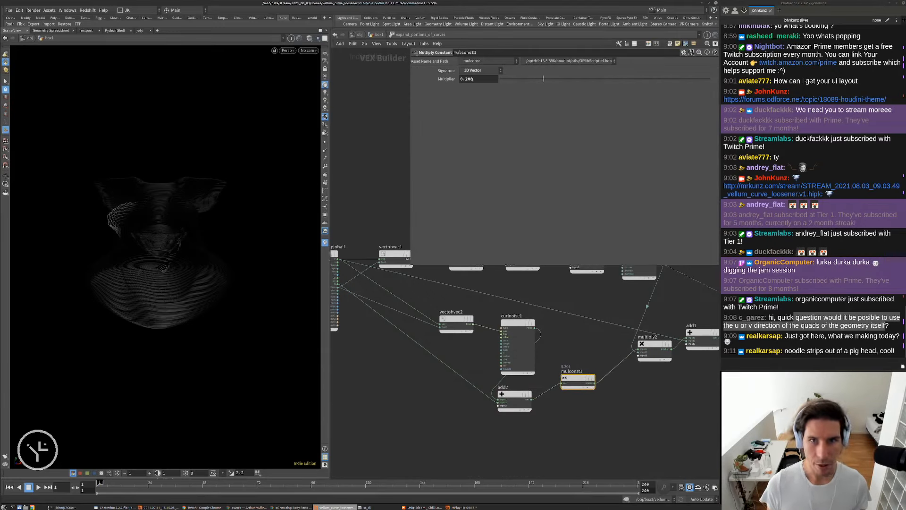
{"action": "key", "text": "Return"}
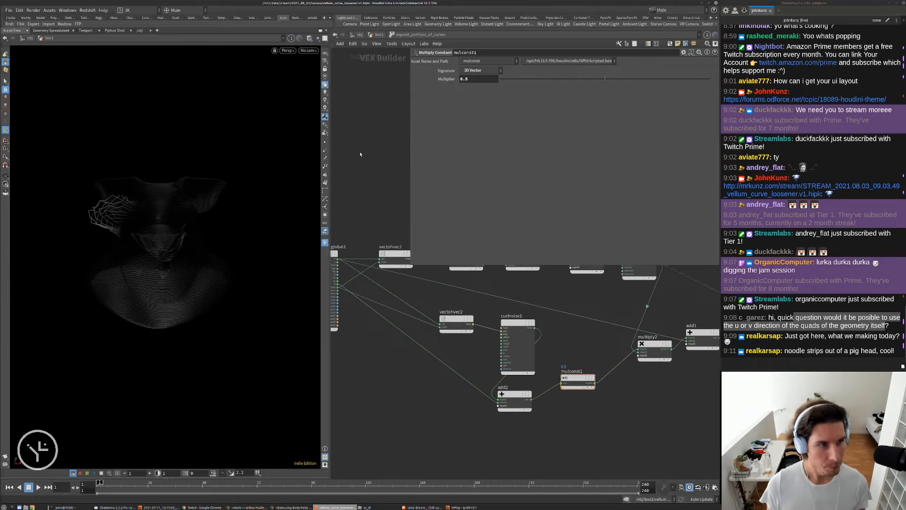
{"action": "key", "text": "u"}
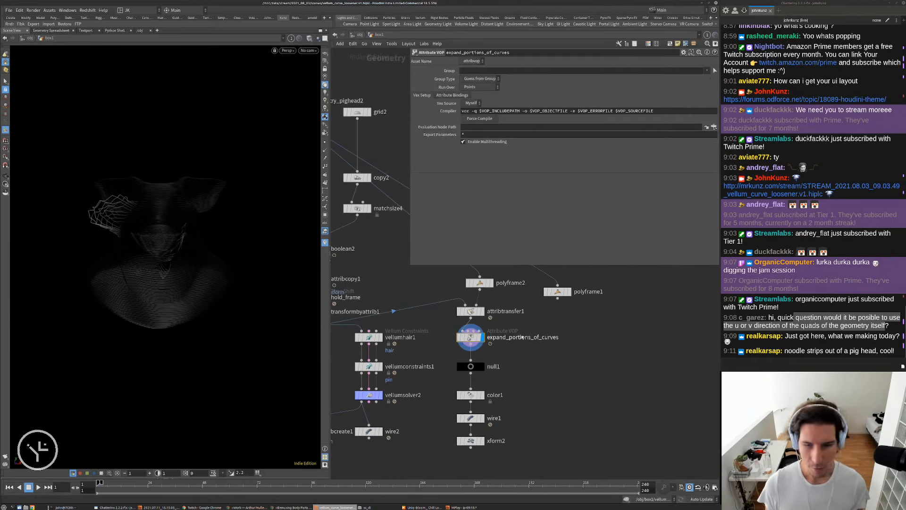
{"action": "scroll", "coordinate": [522, 337], "scroll_direction": "up", "scroll_amount": 3}
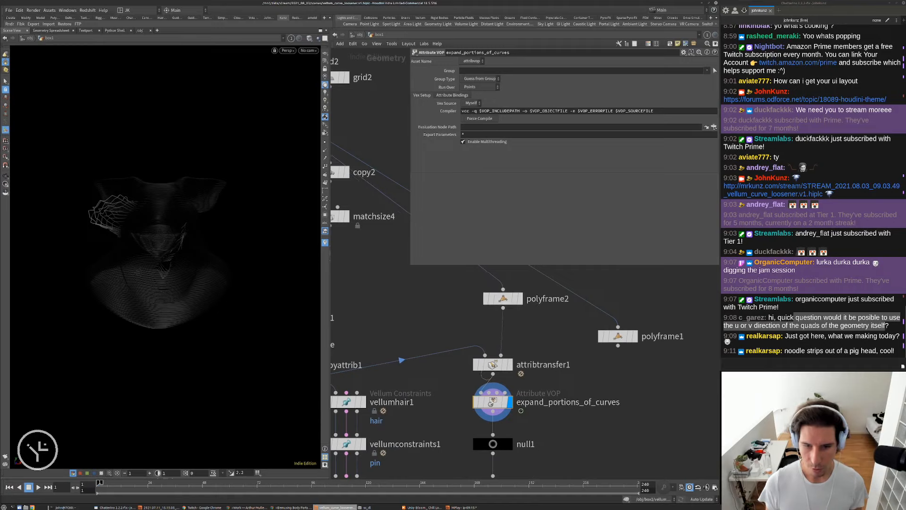
Insert an Attribute Blur node between attribtransfer1 and expand_portions_of_curves.
{"action": "left_click_drag", "start_coordinate": [491, 365], "coordinate": [491, 336]}
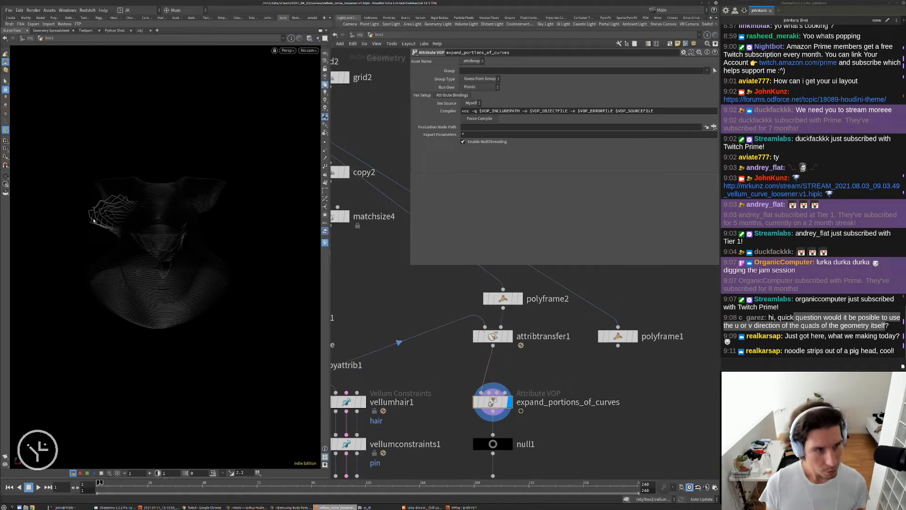
{"action": "key", "text": "Tab"}
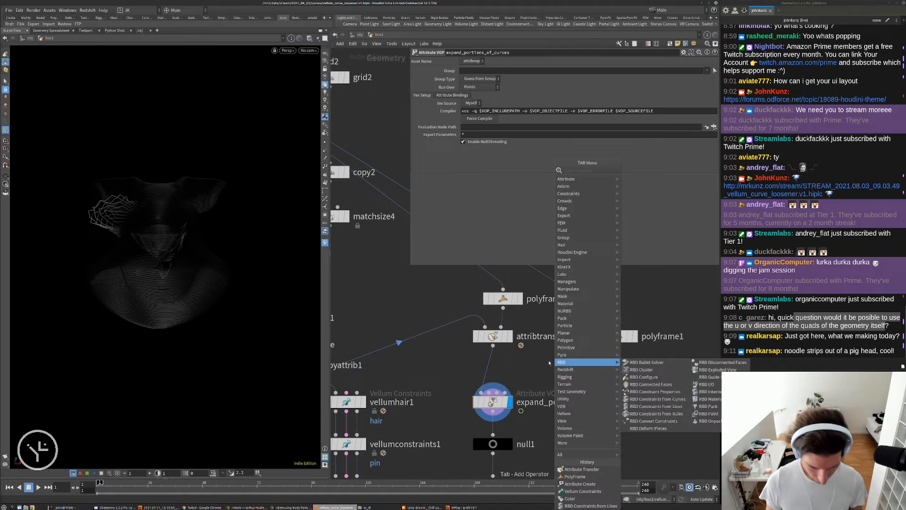
{"action": "type", "text": "blu"}
{"action": "left_click", "coordinate": [643, 170]}
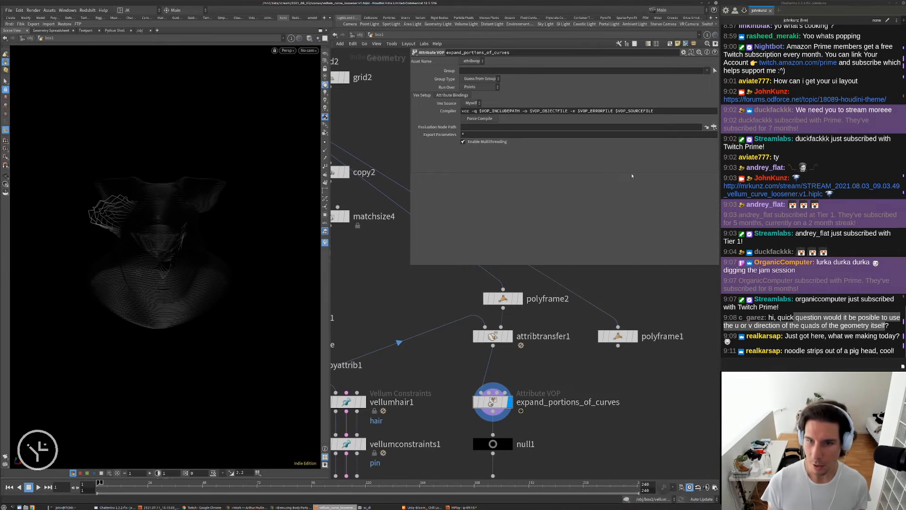
{"action": "left_click", "coordinate": [544, 362]}
{"action": "left_click_drag", "start_coordinate": [544, 362], "coordinate": [493, 367]}
Blur the attribute N with Pin Border Points off and about 58 blurring iterations, and play back the curves to check the motion.
{"action": "left_click", "coordinate": [470, 79]}
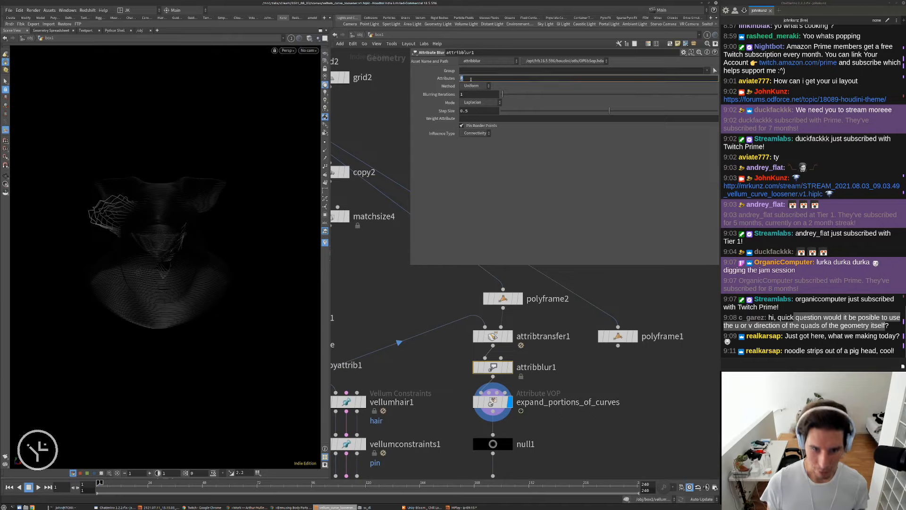
{"action": "key", "text": "Return"}
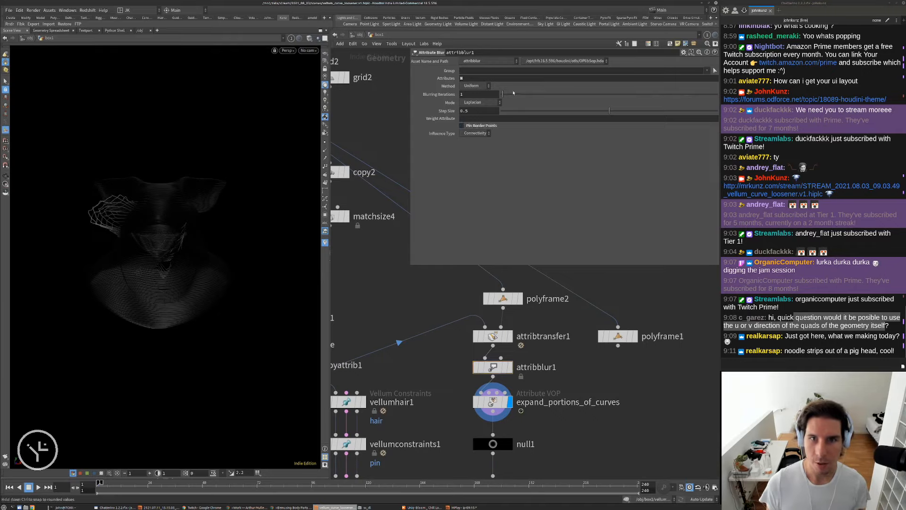
{"action": "left_click_drag", "start_coordinate": [508, 94], "coordinate": [711, 100]}
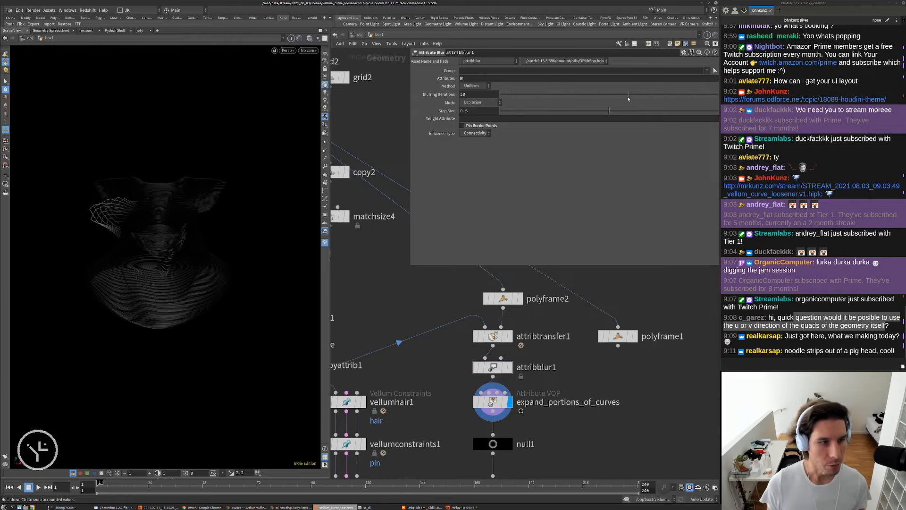
{"action": "key", "text": "Up"}
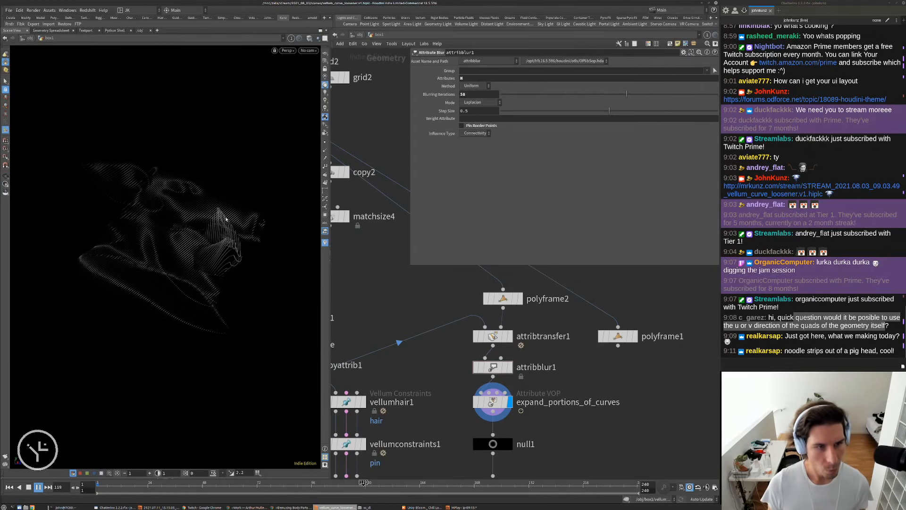
{"action": "key", "text": "ctrl+Up"}
Inside expand_portions_of_curves, set the first Offset component of worleynoise1 to 15 and the third to 512.
{"action": "double_click", "coordinate": [493, 401]}
{"action": "scroll", "coordinate": [489, 357], "scroll_direction": "down", "scroll_amount": 3}
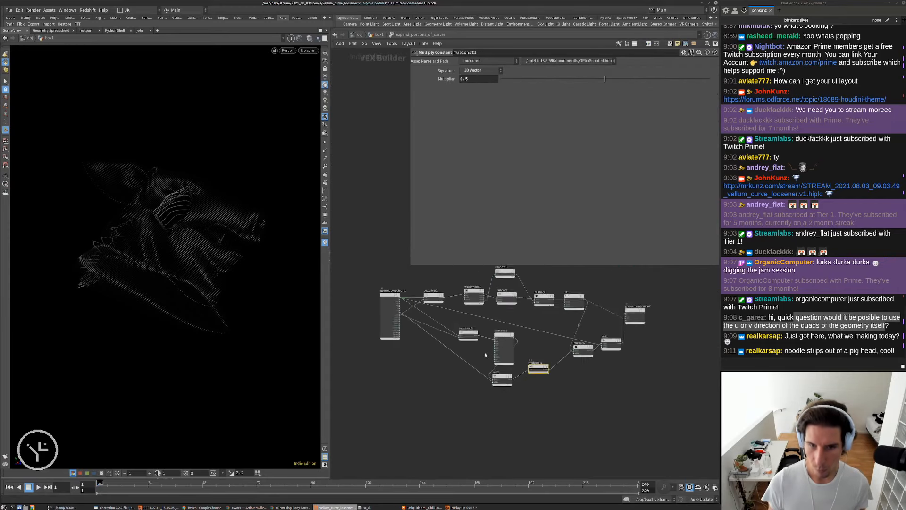
{"action": "left_click", "coordinate": [479, 304]}
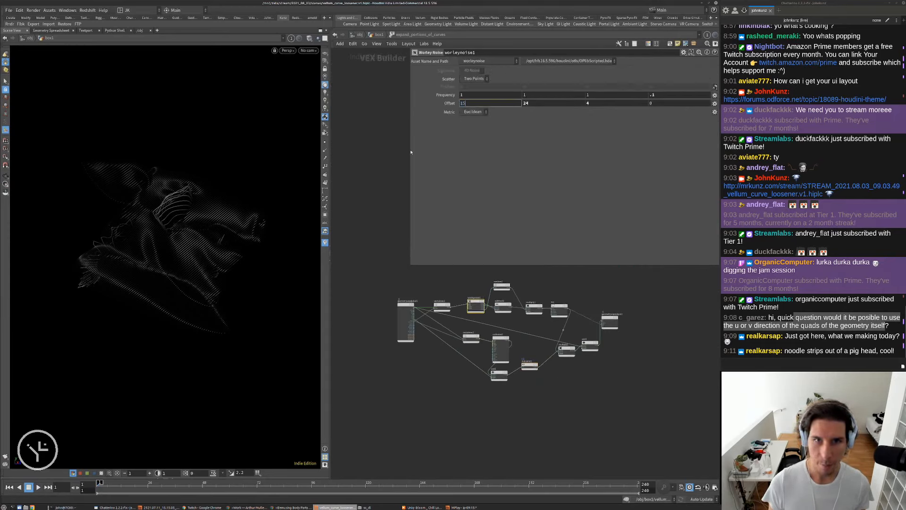
{"action": "type", "text": "15"}
{"action": "key", "text": "Return"}
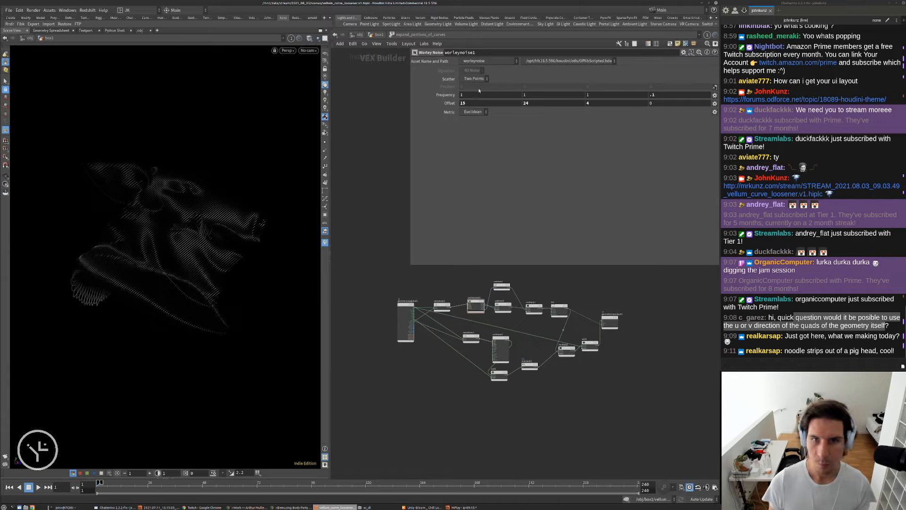
{"action": "type", "text": "512"}
{"action": "key", "text": "Return"}
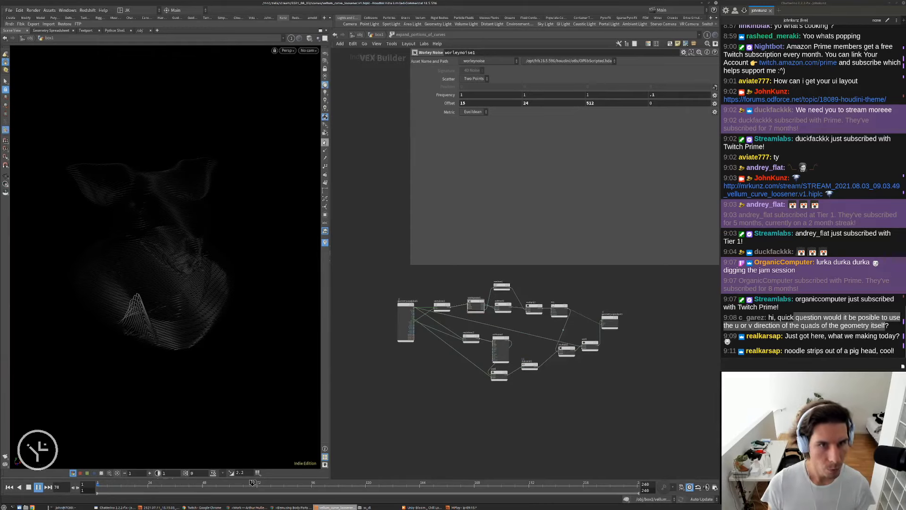
Preview the animation with points displayed and set the second Offset component of worleynoise1 to 412.
{"action": "left_click", "coordinate": [324, 143]}
{"action": "left_click_drag", "start_coordinate": [287, 194], "coordinate": [268, 173], "text": "alt"}
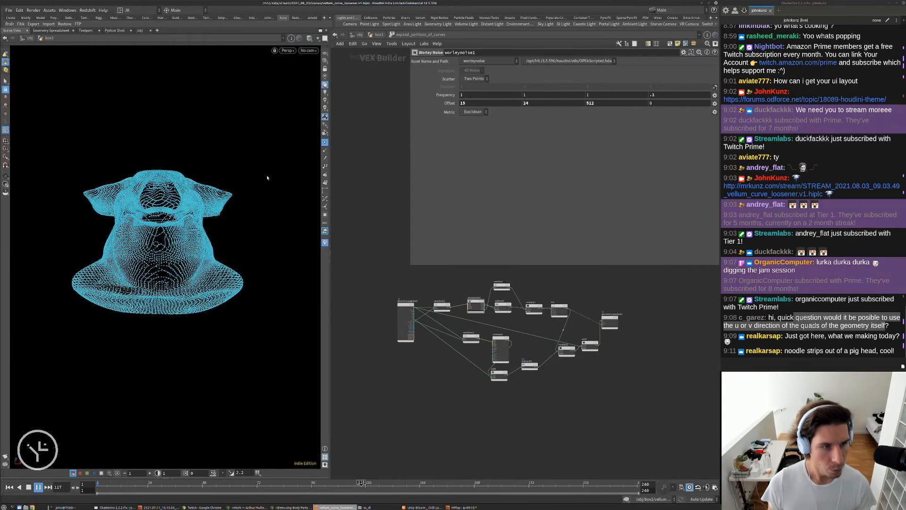
{"action": "key", "text": "ctrl+Up"}
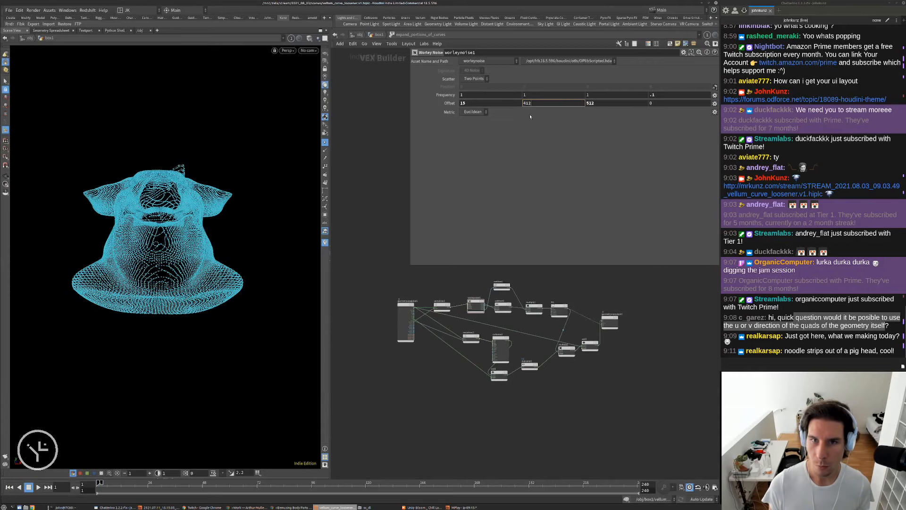
{"action": "key", "text": "Return"}
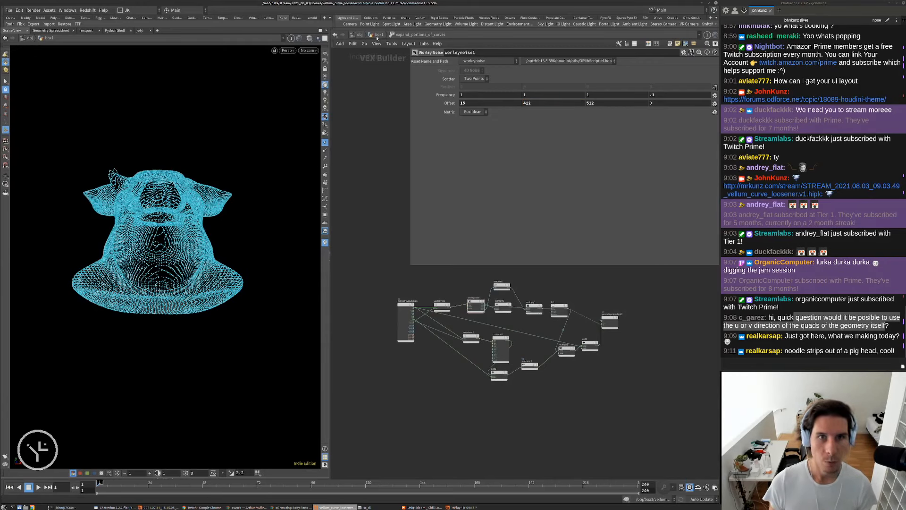
Return to the geometry network with point display off, and display attribcreate1 through cam1.
{"action": "left_click", "coordinate": [378, 34]}
{"action": "left_click", "coordinate": [326, 144]}
{"action": "scroll", "coordinate": [487, 316], "scroll_direction": "down", "scroll_amount": 5}
{"action": "middle_click_drag", "start_coordinate": [445, 396], "coordinate": [485, 385]}
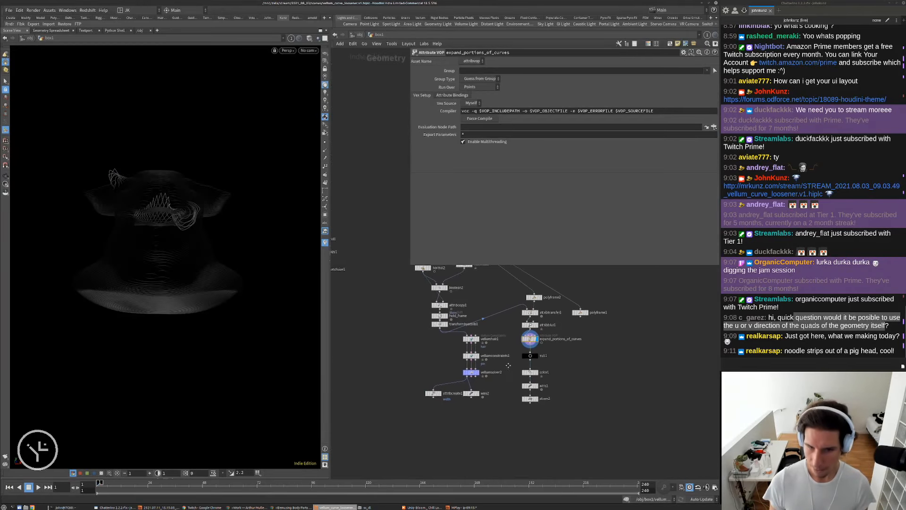
{"action": "scroll", "coordinate": [485, 385], "scroll_direction": "up", "scroll_amount": 4}
{"action": "left_click", "coordinate": [389, 402]}
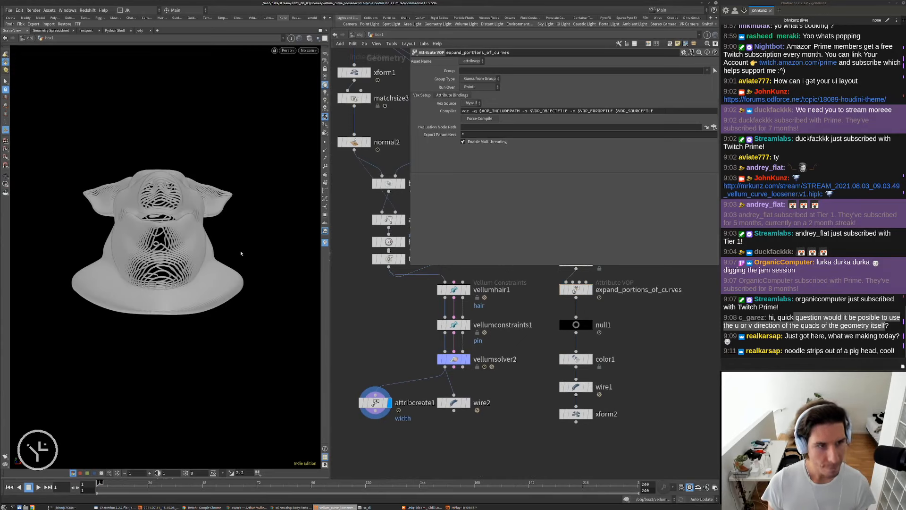
{"action": "key", "text": "bracketleft"}
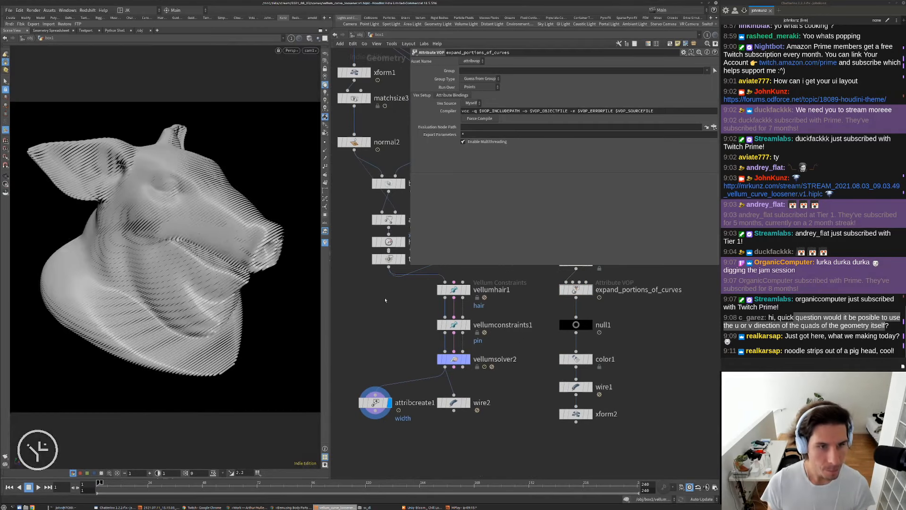
Set the Frame of the hold_frame Time Shift node to 352.
{"action": "scroll", "coordinate": [385, 300], "scroll_direction": "down", "scroll_amount": 6}
{"action": "scroll", "coordinate": [388, 246], "scroll_direction": "up", "scroll_amount": 5}
{"action": "middle_click_drag", "start_coordinate": [371, 391], "coordinate": [365, 304]}
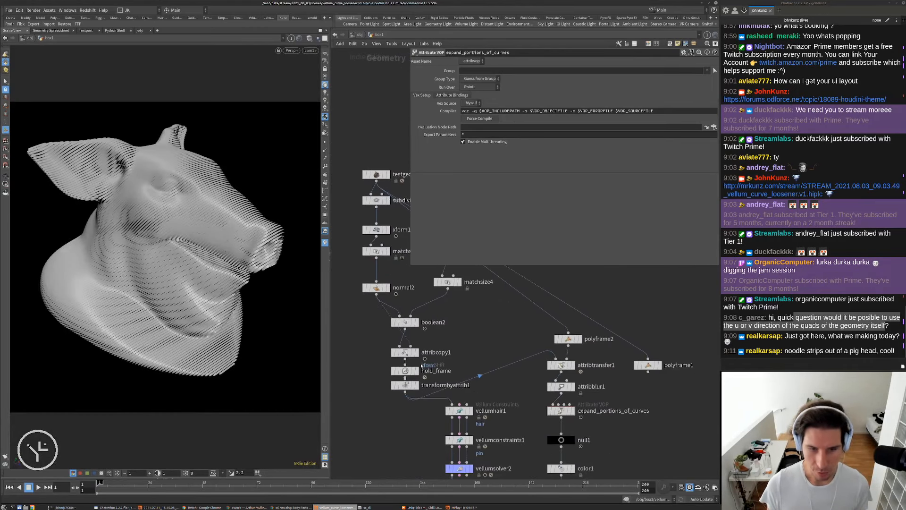
{"action": "left_click", "coordinate": [405, 371]}
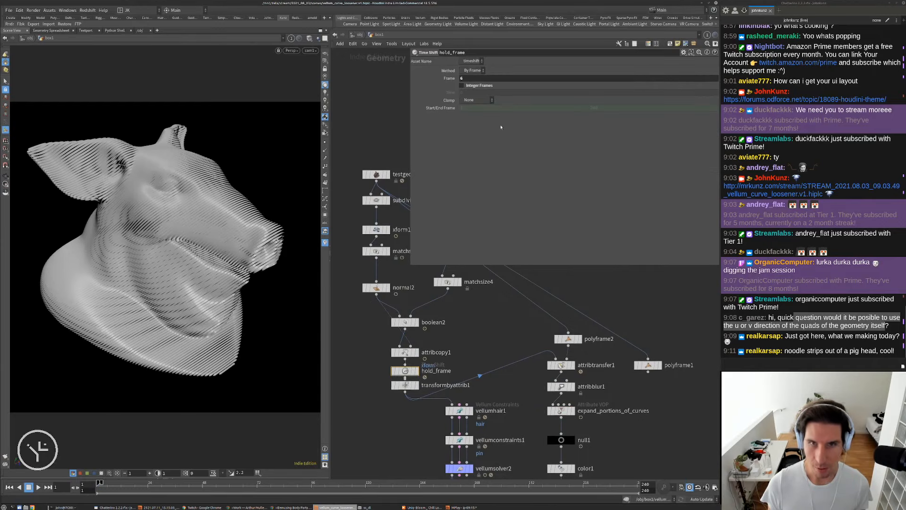
{"action": "double_click", "coordinate": [477, 78]}
{"action": "type", "text": "352"}
{"action": "key", "text": "Return"}
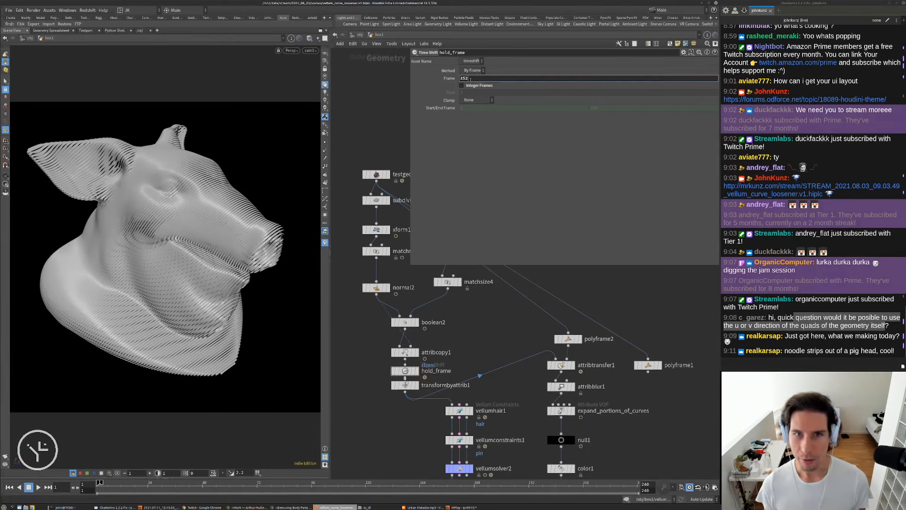
Set the Frame of hold_frame to 125 and inspect the playing simulation from the other side of the head.
{"action": "type", "text": "5"}
{"action": "key", "text": "Return"}
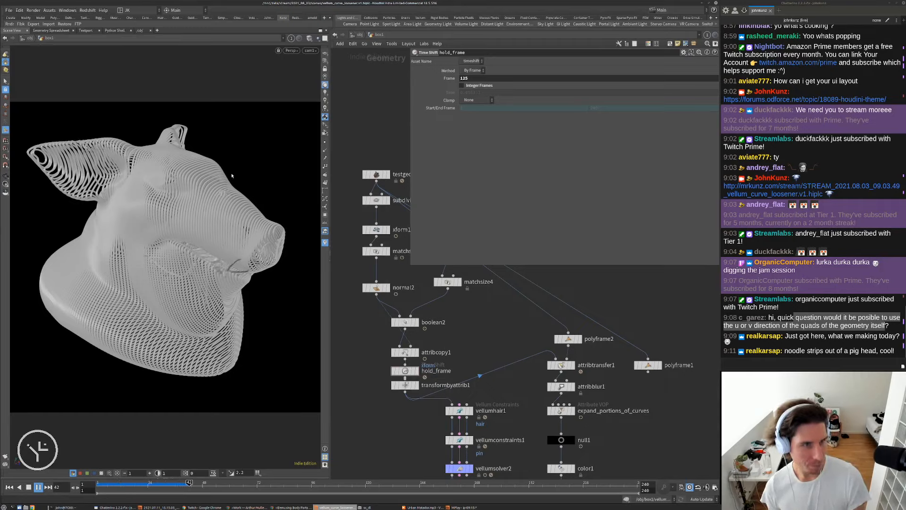
{"action": "key", "text": "Escape"}
{"action": "left_click_drag", "start_coordinate": [236, 189], "coordinate": [193, 173]}
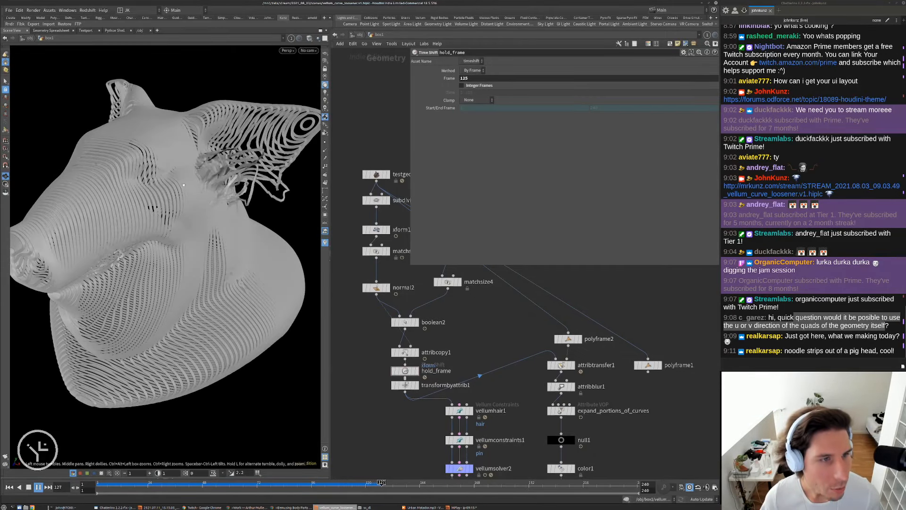
Inspect the simulated pig head from another angle and rewind the playback to the first frame.
{"action": "left_click_drag", "start_coordinate": [193, 173], "coordinate": [143, 219]}
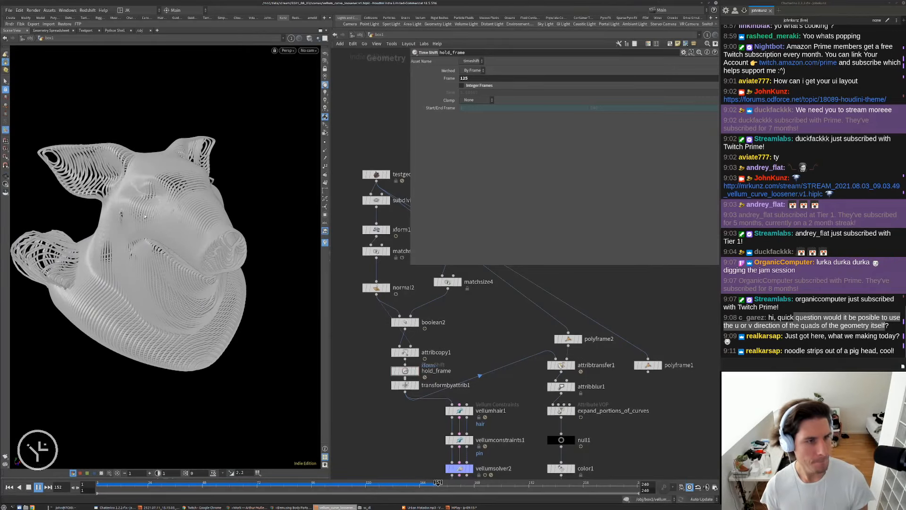
{"action": "key", "text": "ctrl+Up"}
{"action": "scroll", "coordinate": [460, 341], "scroll_direction": "down", "scroll_amount": 2}
{"action": "middle_click_drag", "start_coordinate": [463, 352], "coordinate": [455, 303]}
{"action": "scroll", "coordinate": [421, 403], "scroll_direction": "up", "scroll_amount": 3}
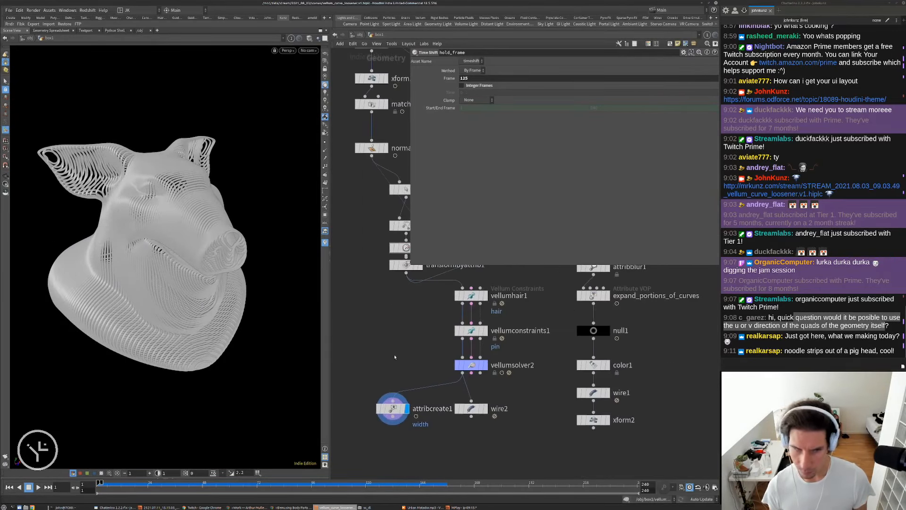
{"action": "scroll", "coordinate": [391, 397], "scroll_direction": "down", "scroll_amount": 3}
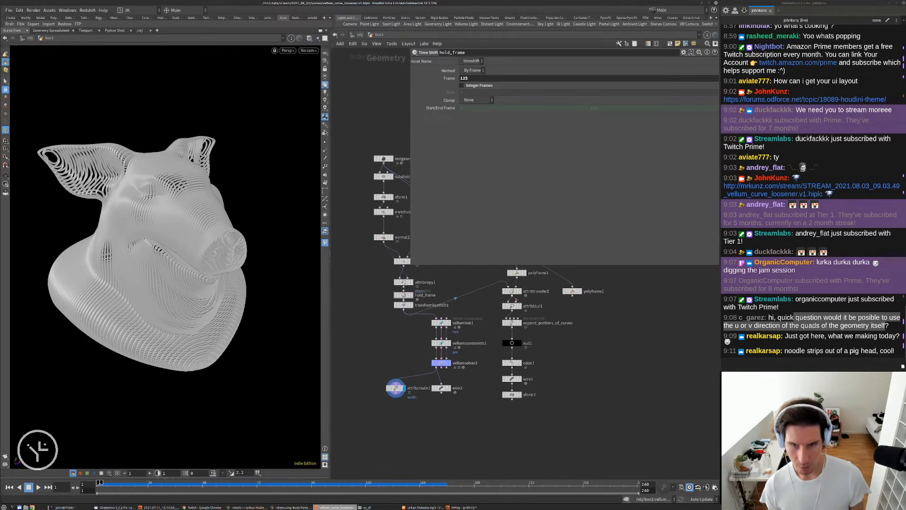
{"action": "middle_click_drag", "start_coordinate": [516, 299], "coordinate": [513, 313]}
{"action": "scroll", "coordinate": [512, 313], "scroll_direction": "up", "scroll_amount": 2}
{"action": "middle_click_drag", "start_coordinate": [463, 279], "coordinate": [464, 303]}
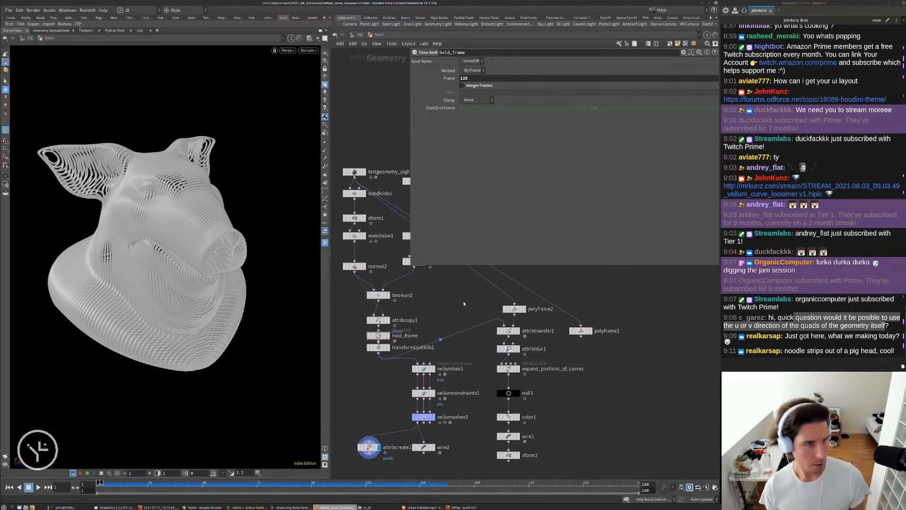
Display expand_portions_of_curves, examine the Fit Range node inside it, and preview the curve animation.
{"action": "left_click", "coordinate": [517, 369]}
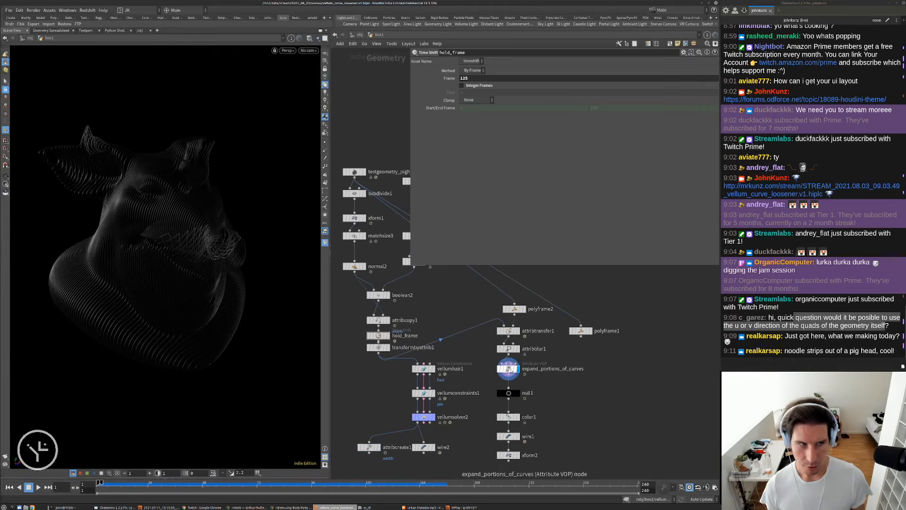
{"action": "double_click", "coordinate": [508, 369]}
{"action": "scroll", "coordinate": [495, 352], "scroll_direction": "up", "scroll_amount": 3}
{"action": "left_click", "coordinate": [593, 321]}
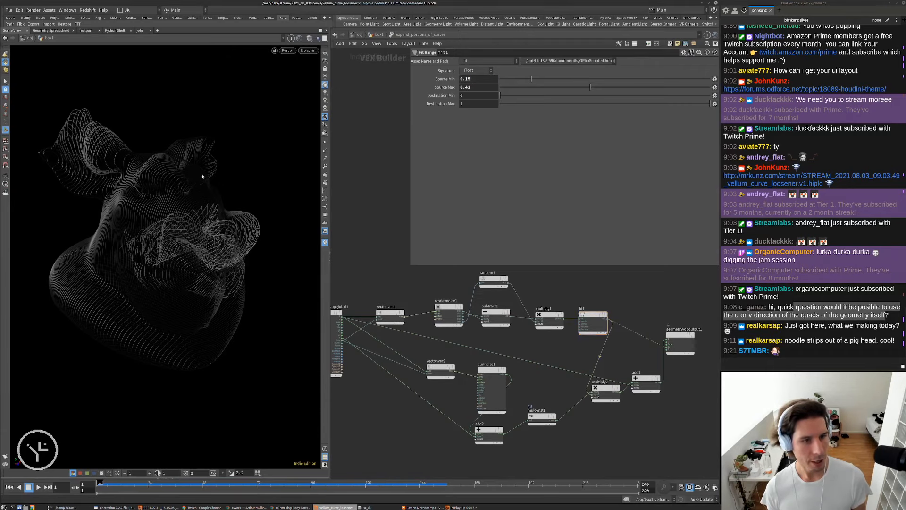
{"action": "key", "text": "Up"}
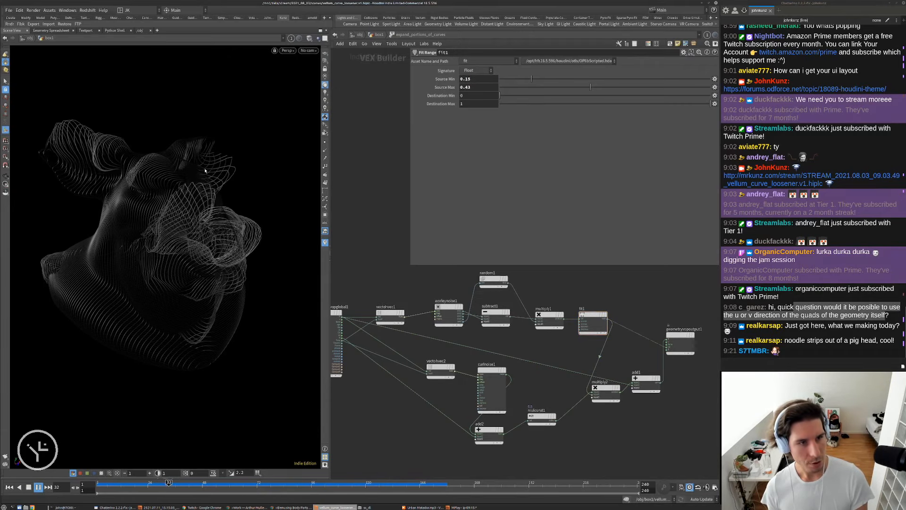
{"action": "key", "text": "ctrl+Up"}
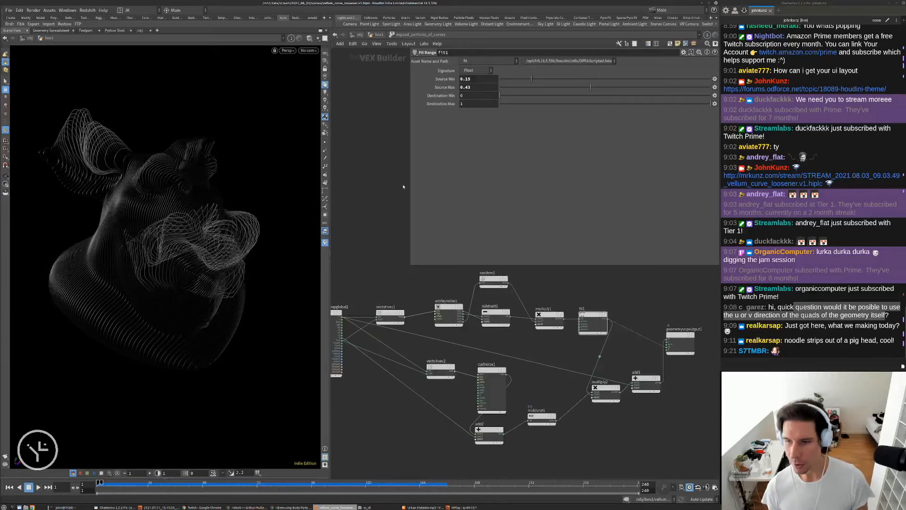
Return to the parent geometry network and display the attribcreate1 node.
{"action": "key", "text": "u"}
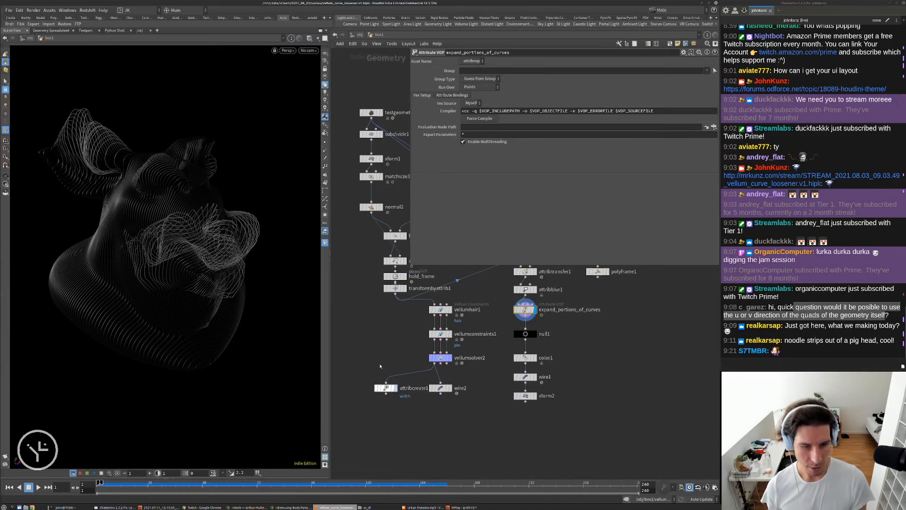
{"action": "left_click", "coordinate": [386, 387]}
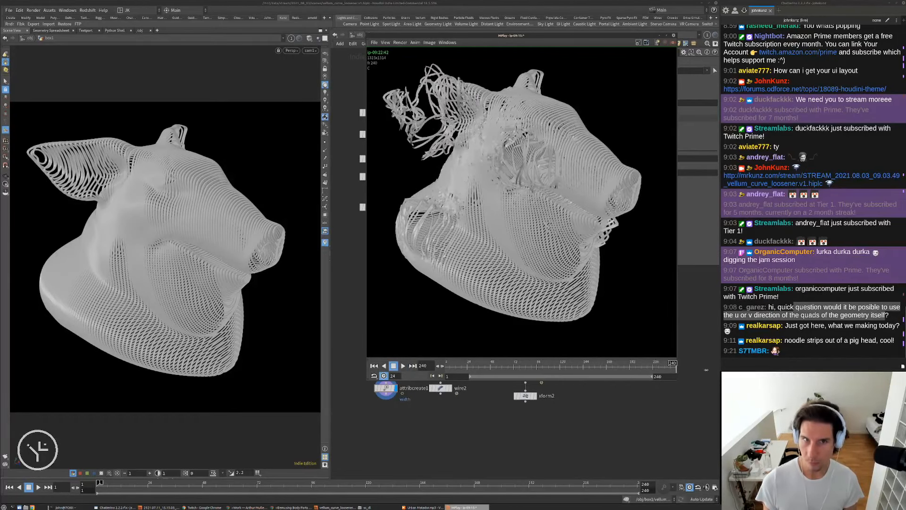
{"action": "left_click", "coordinate": [574, 441]}
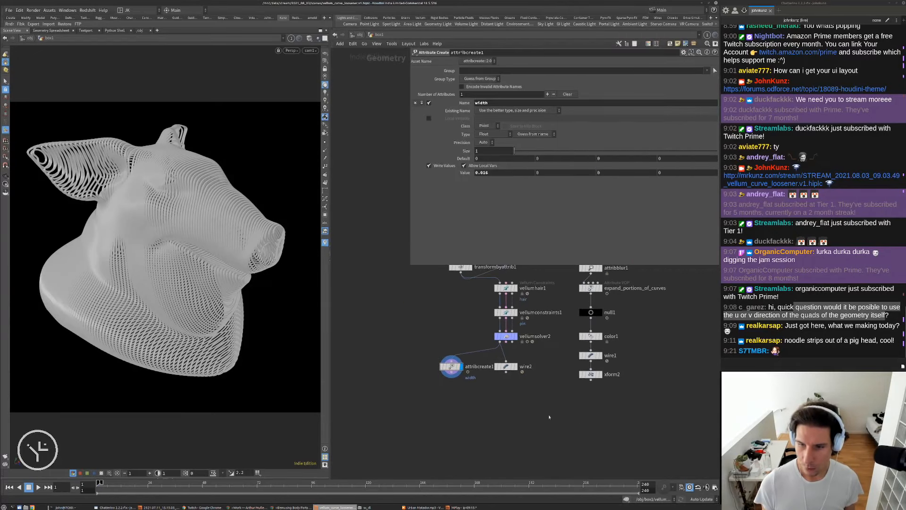
Add a VDB from Particles node in the network below attribcreate1.
{"action": "scroll", "coordinate": [472, 401], "scroll_direction": "up", "scroll_amount": 3}
{"action": "key", "text": "Tab"}
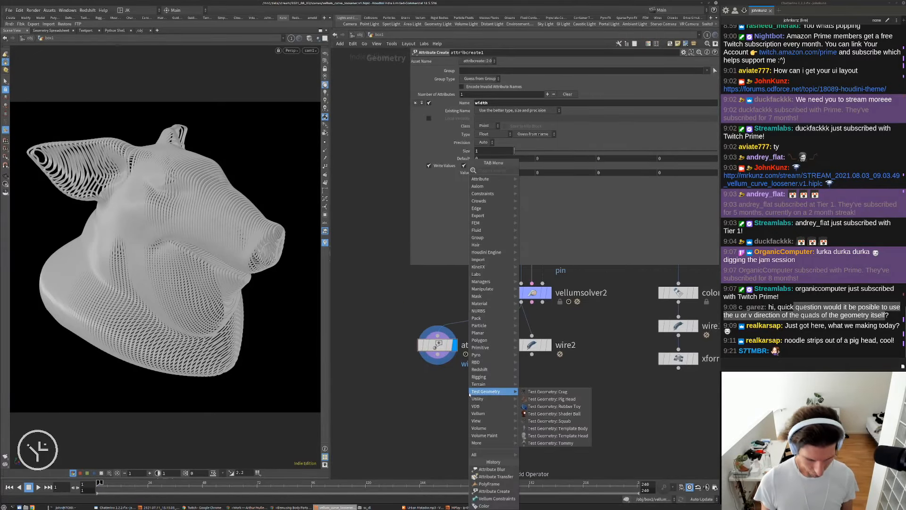
{"action": "type", "text": "vdbf"}
{"action": "key", "text": "Up"}
{"action": "key", "text": "Up"}
{"action": "key", "text": "Return"}
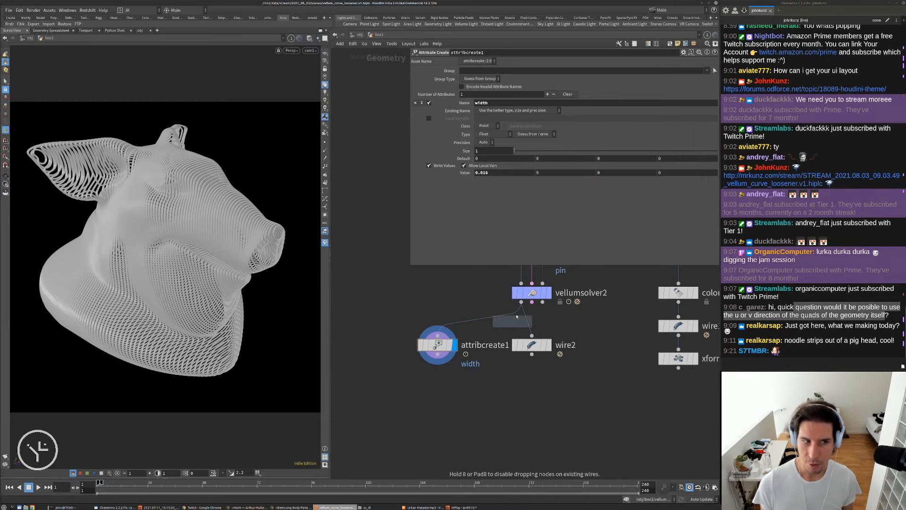
{"action": "left_click", "coordinate": [468, 409]}
{"action": "middle_click_drag", "start_coordinate": [422, 377], "coordinate": [426, 367]}
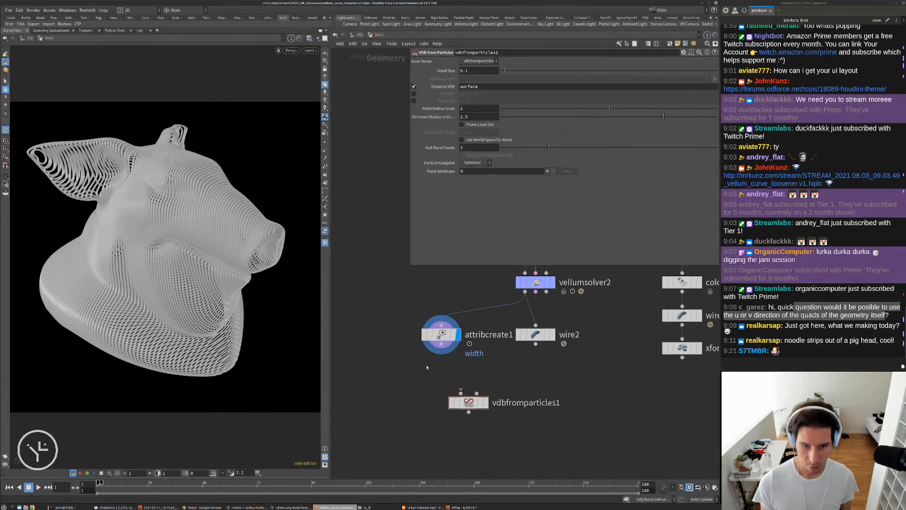
Move the VDB from Particles node into line beneath attribcreate1, leaving space between the two.
{"action": "key", "text": "Tab"}
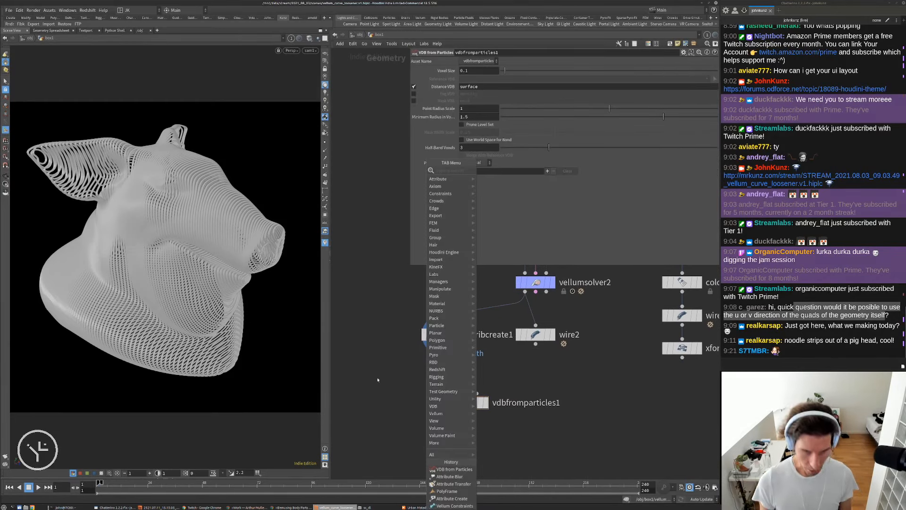
{"action": "key", "text": "Escape"}
{"action": "scroll", "coordinate": [421, 347], "scroll_direction": "up", "scroll_amount": 2}
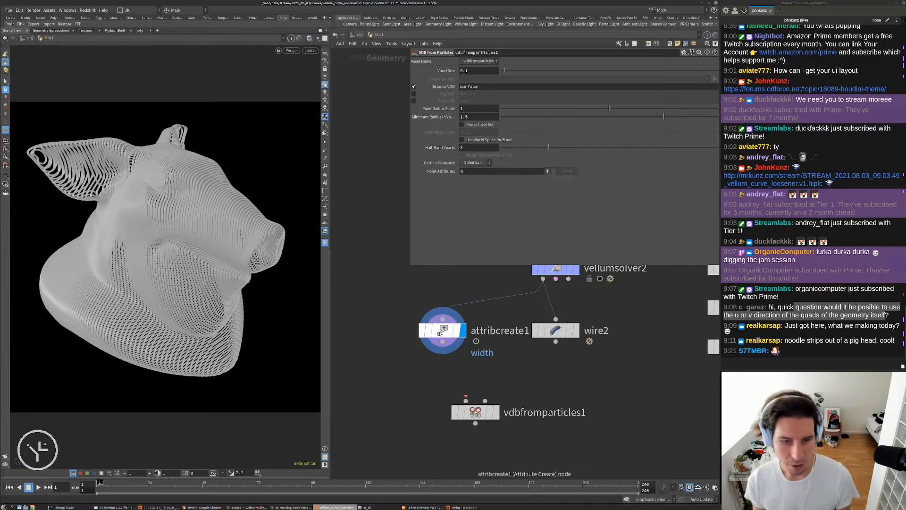
{"action": "middle_click_drag", "start_coordinate": [443, 351], "coordinate": [437, 328]}
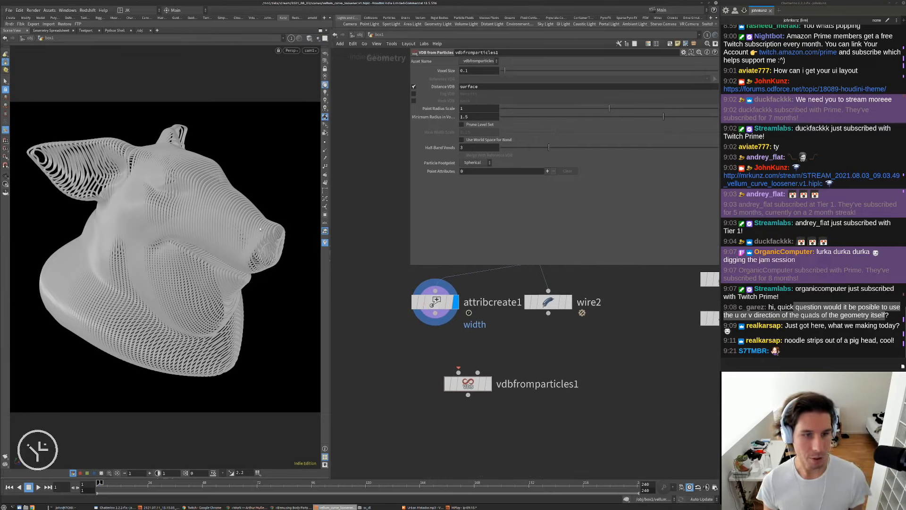
{"action": "left_click_drag", "start_coordinate": [479, 384], "coordinate": [446, 417]}
Add an Attribute Rename node connected after attribcreate1 and display it.
{"action": "key", "text": "Tab"}
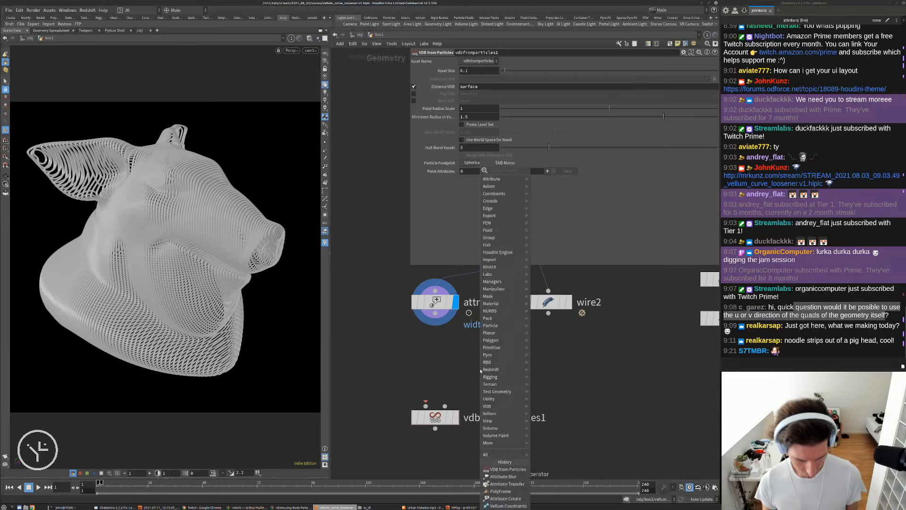
{"action": "type", "text": "rename"}
{"action": "key", "text": "Return"}
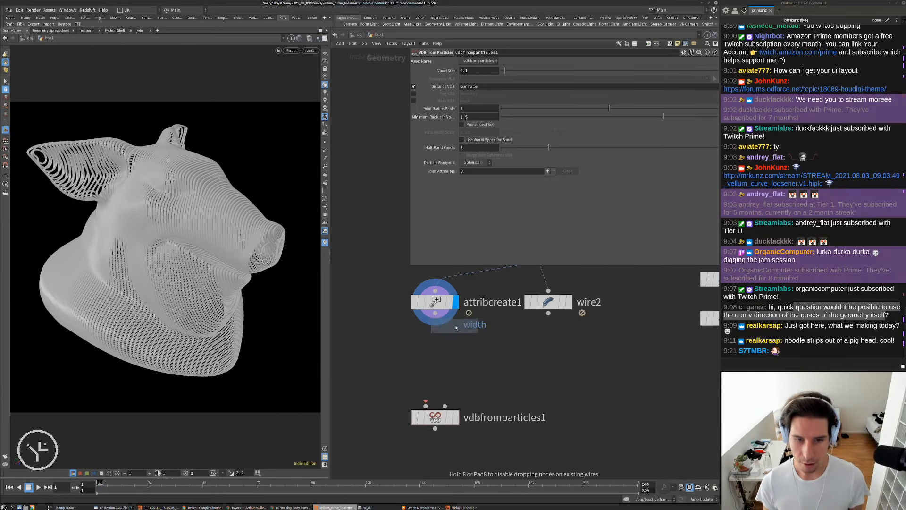
{"action": "left_click", "coordinate": [435, 353]}
{"action": "left_click", "coordinate": [455, 353]}
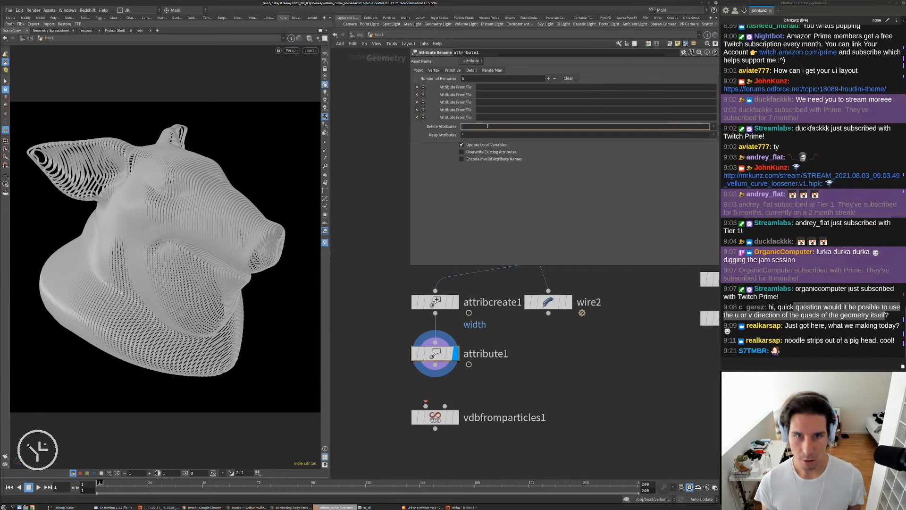
Check the attributes on attribcreate1 and set the Attribute Rename node to delete the pscale point attribute.
{"action": "middle_click", "coordinate": [436, 302]}
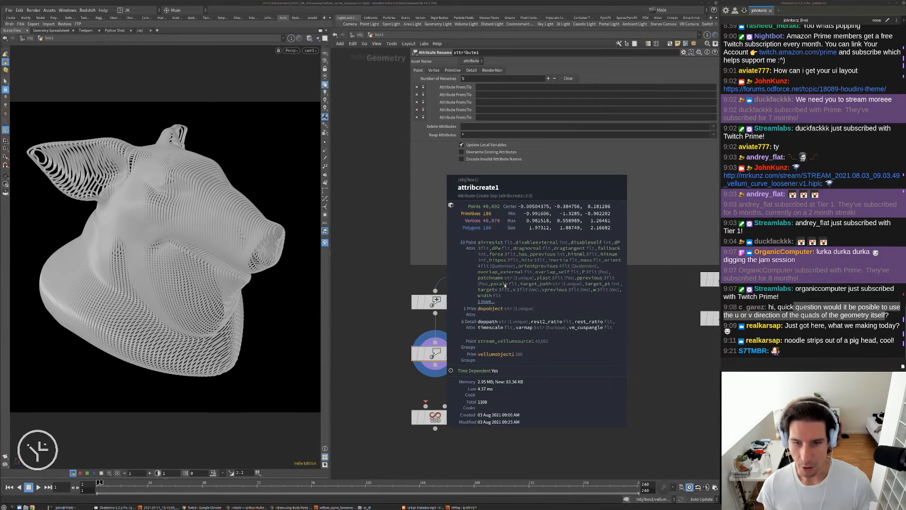
{"action": "left_click", "coordinate": [713, 127]}
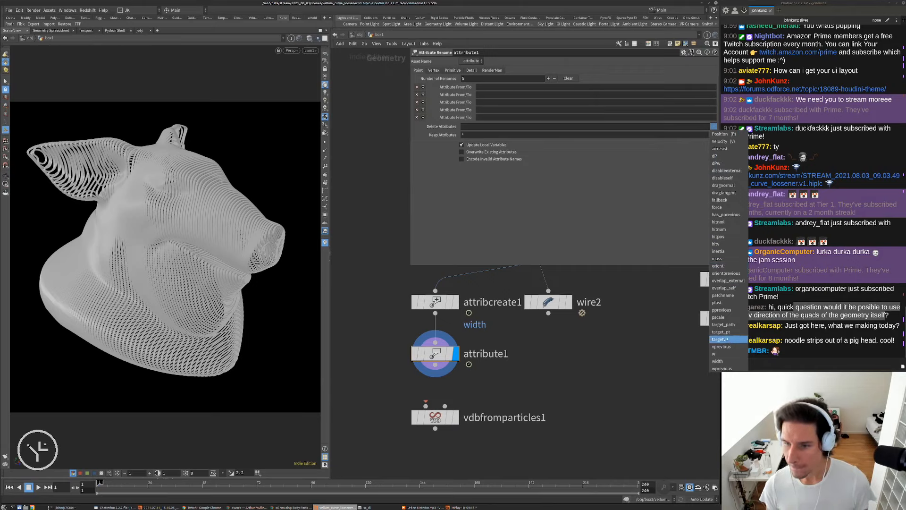
{"action": "left_click", "coordinate": [719, 317]}
Duplicate the Attribute Rename node below the original and clear the copy's Delete Attributes value.
{"action": "mouse_move", "coordinate": [440, 359]}
{"action": "left_mouse_down"}
{"action": "mouse_move", "coordinate": [440, 345]}
{"action": "mouse_move", "coordinate": [469, 369]}
{"action": "mouse_move", "coordinate": [445, 376]}
{"action": "left_mouse_up"}
{"action": "double_click", "coordinate": [479, 126]}
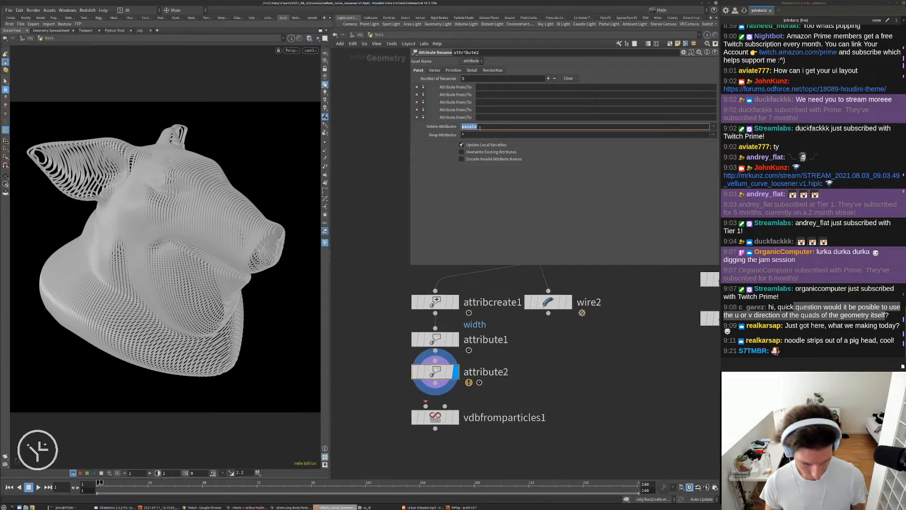
{"action": "key", "text": "BackSpace"}
Set the duplicated Attribute Rename node to rename the point attribute width to pscale.
{"action": "left_click", "coordinate": [492, 88]}
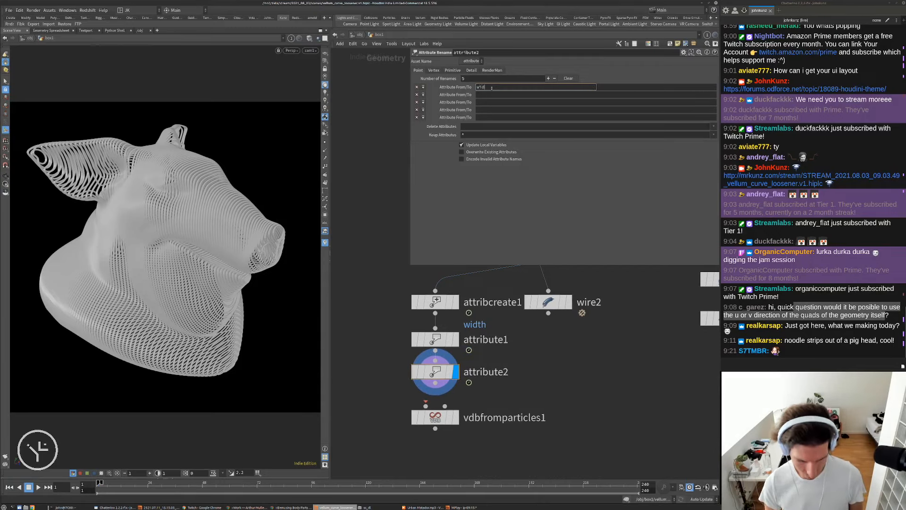
{"action": "type", "text": "width"}
{"action": "key", "text": "Tab"}
{"action": "type", "text": "pscale"}
{"action": "key", "text": "Return"}
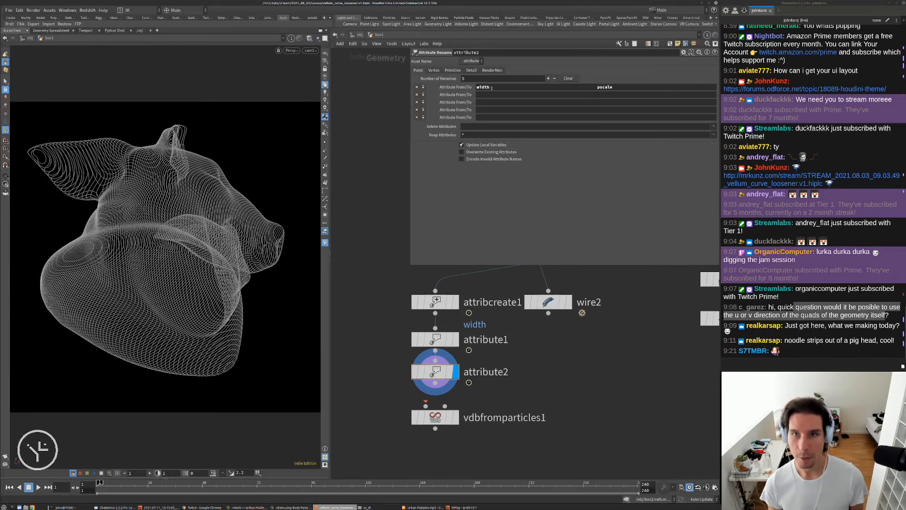
Connect the second Attribute Rename node to the first input of vdbfromparticles1 and display the VDB node.
{"action": "left_click_drag", "start_coordinate": [425, 406], "coordinate": [435, 382]}
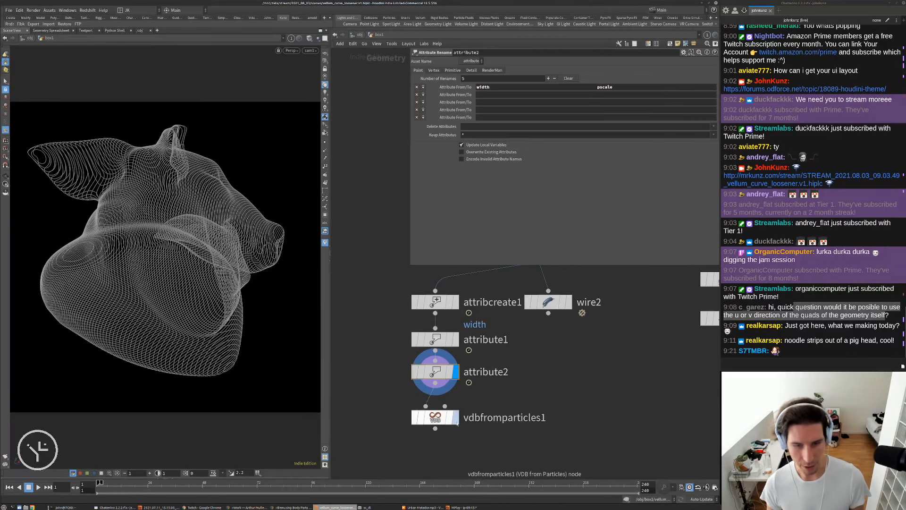
{"action": "left_click", "coordinate": [455, 417]}
Set the VDB's Voxel Size to 0.01, Point Radius Scale to 1 and minimum radius to 0, and compare its surface with attribcreate1.
{"action": "left_click", "coordinate": [439, 419]}
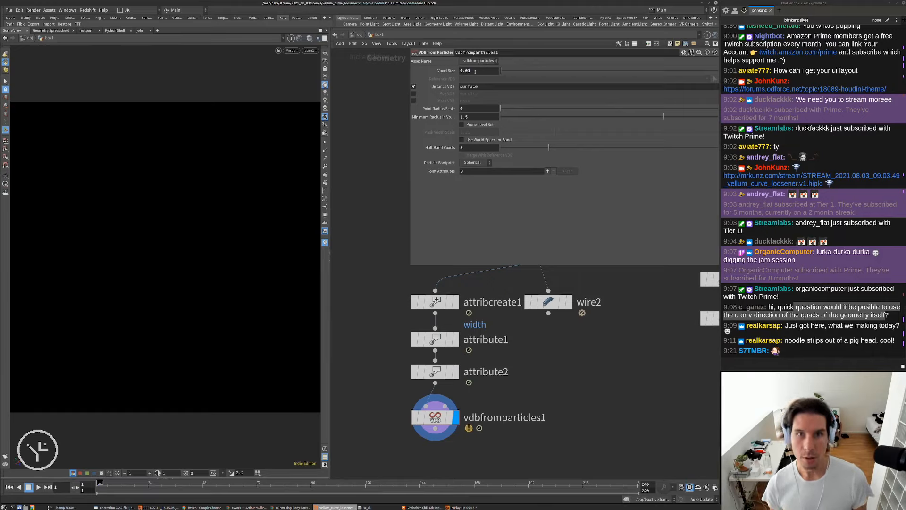
{"action": "double_click", "coordinate": [470, 108]}
{"action": "type", "text": "1"}
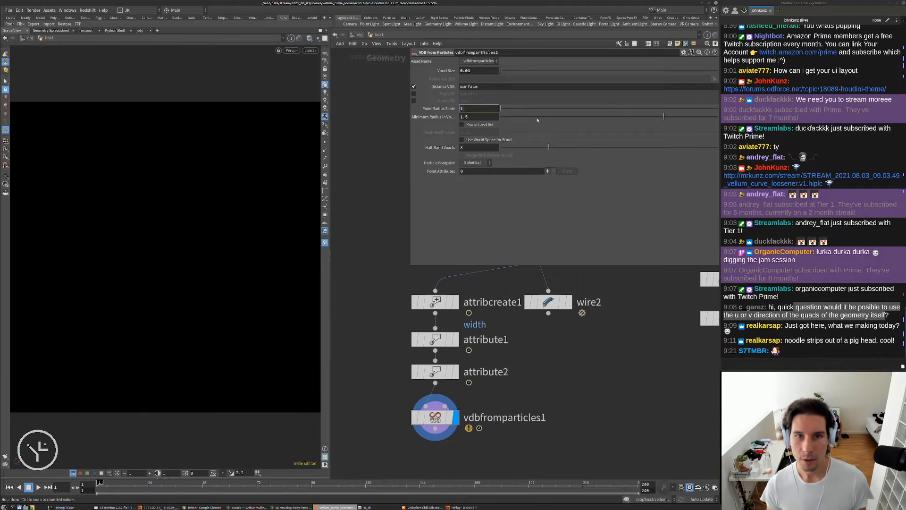
{"action": "key", "text": "Return"}
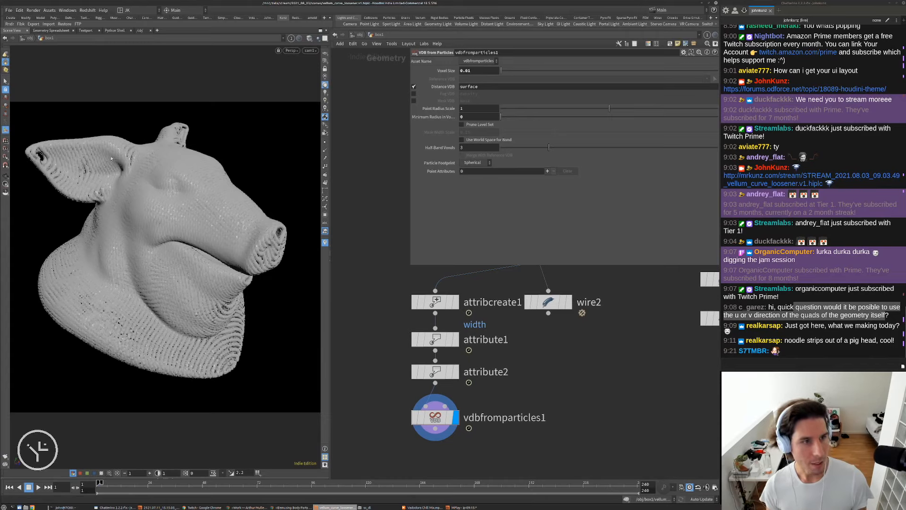
{"action": "left_click", "coordinate": [455, 302]}
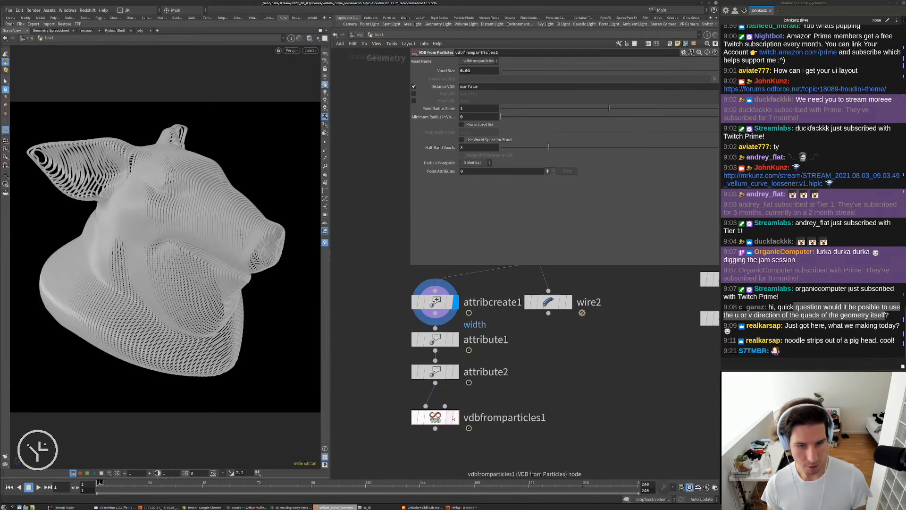
{"action": "left_click", "coordinate": [455, 417]}
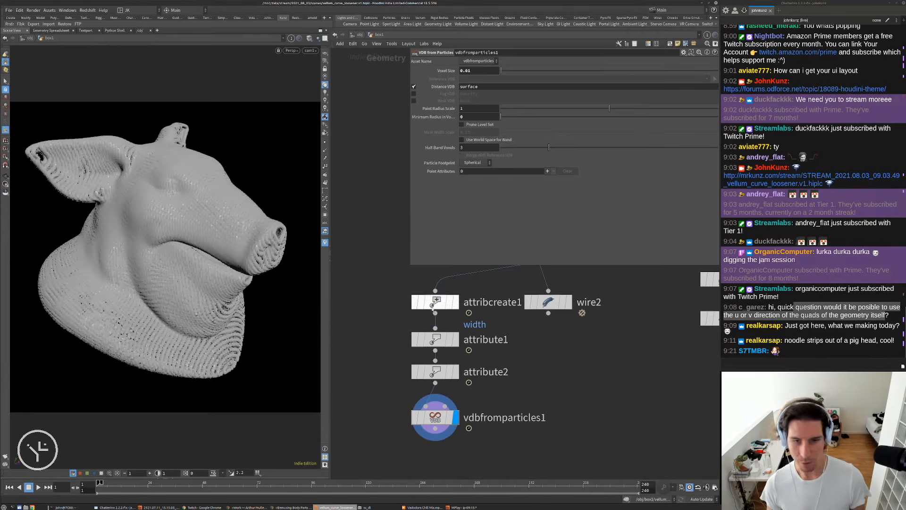
Name the first Attribute Rename node delete_exisiting_pscale.
{"action": "double_click", "coordinate": [486, 340]}
{"action": "type", "text": "delete_pscale"}
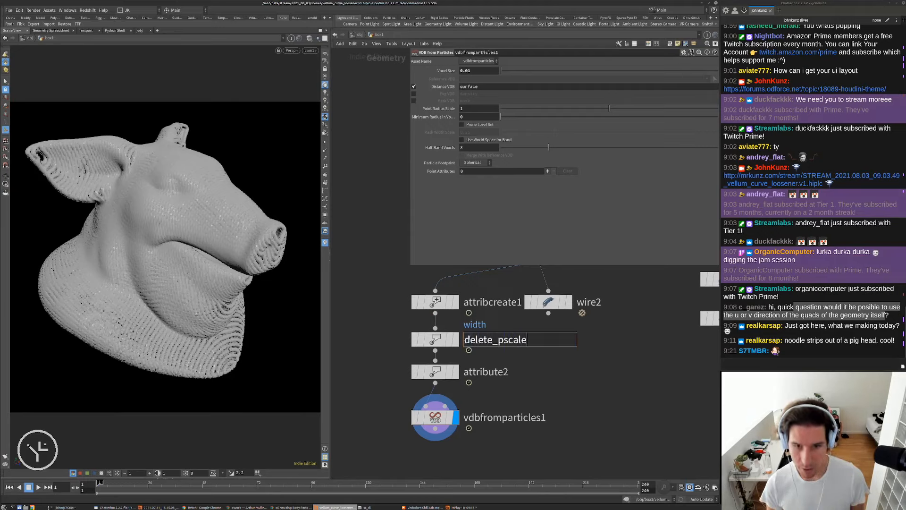
{"action": "key", "text": "Return"}
{"action": "double_click", "coordinate": [495, 339]}
{"action": "type", "text": "exisi"}
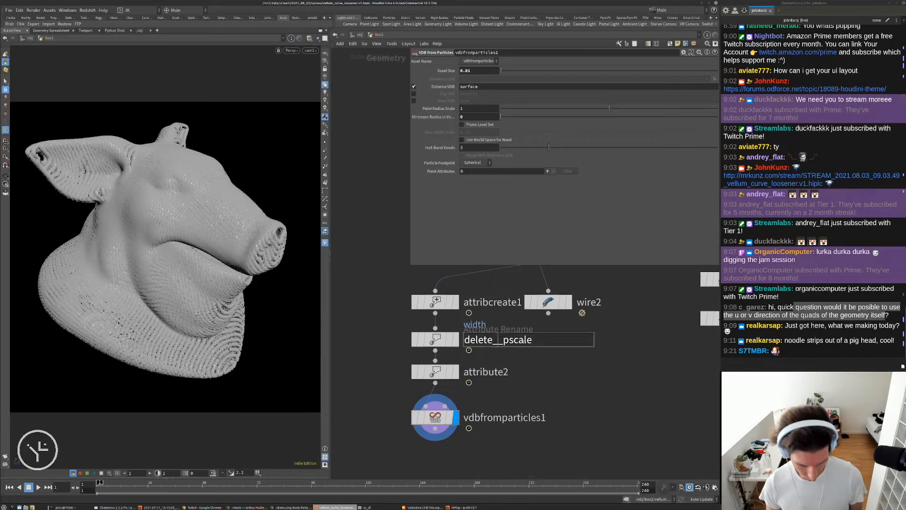
{"action": "type", "text": "ting"}
{"action": "key", "text": "Return"}
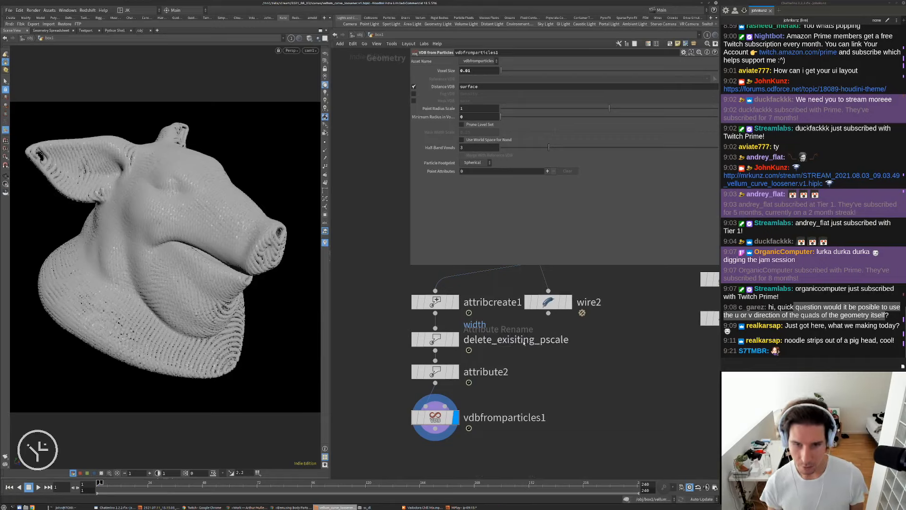
Name the second Attribute Rename node rename_width_to_pscale.
{"action": "double_click", "coordinate": [480, 370]}
{"action": "type", "text": "rename_p"}
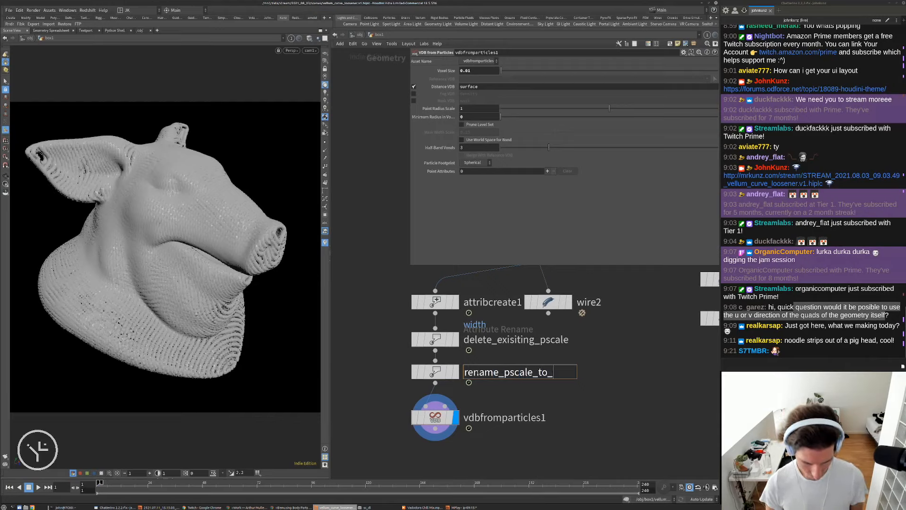
{"action": "key", "text": "BackSpace"}
{"action": "type", "text": "width"}
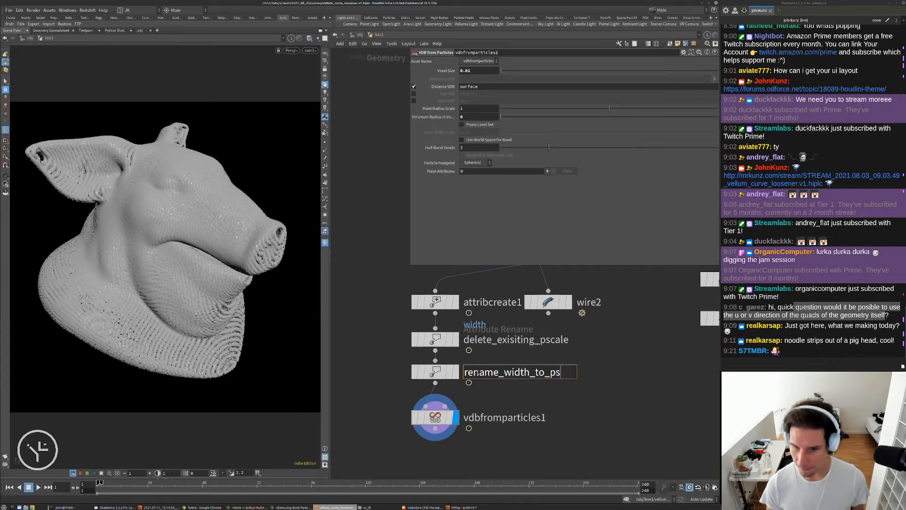
{"action": "type", "text": "_to_pscale"}
{"action": "key", "text": "Return"}
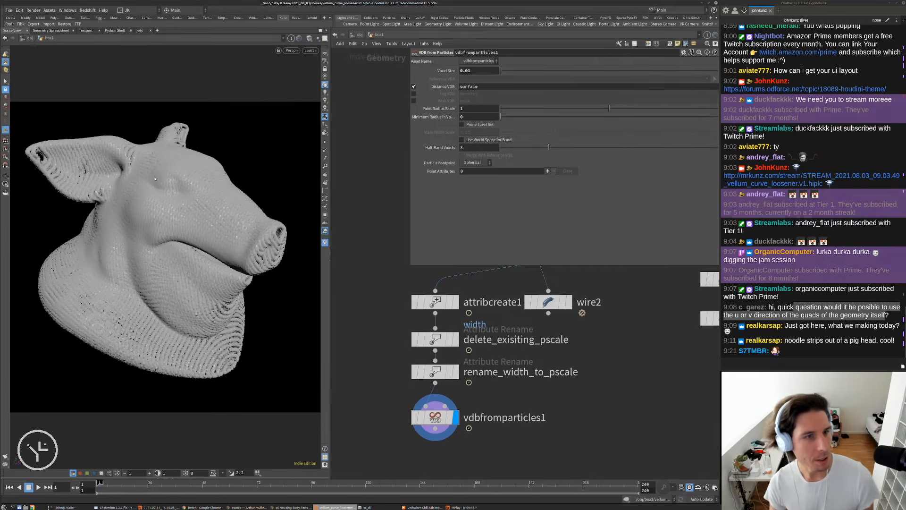
Add a Convert VDB node below vdbfromparticles1, connect it to that node's output and display it.
{"action": "key", "text": "Tab"}
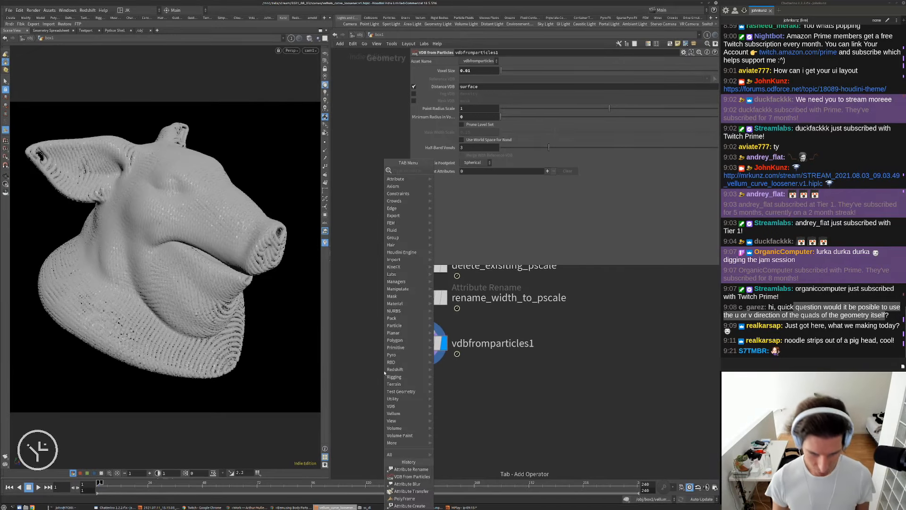
{"action": "type", "text": "conv"}
{"action": "key", "text": "Down"}
{"action": "key", "text": "Down"}
{"action": "key", "text": "Down"}
{"action": "key", "text": "Down"}
{"action": "key", "text": "Down"}
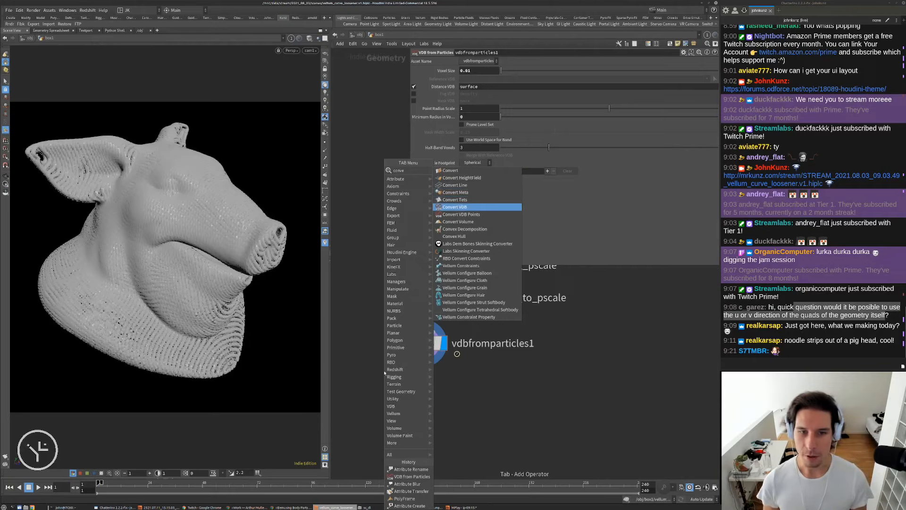
{"action": "key", "text": "Return"}
{"action": "left_click", "coordinate": [385, 373]}
{"action": "left_click_drag", "start_coordinate": [384, 373], "coordinate": [423, 385]}
{"action": "left_click", "coordinate": [444, 384]}
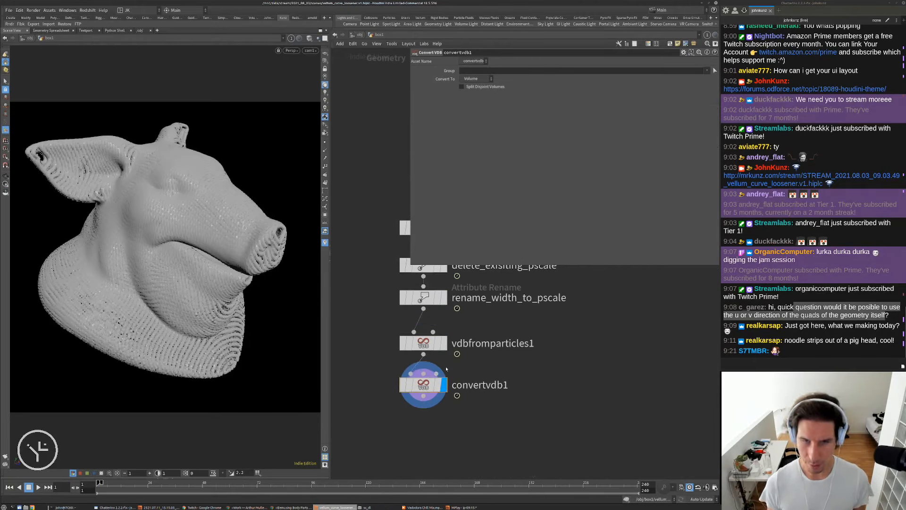
Set the Convert VDB node to convert to Polygon Soup.
{"action": "left_click", "coordinate": [484, 79]}
{"action": "left_click", "coordinate": [474, 107]}
{"action": "left_click_drag", "start_coordinate": [246, 220], "coordinate": [181, 171]}
{"action": "key", "text": "bracketleft"}
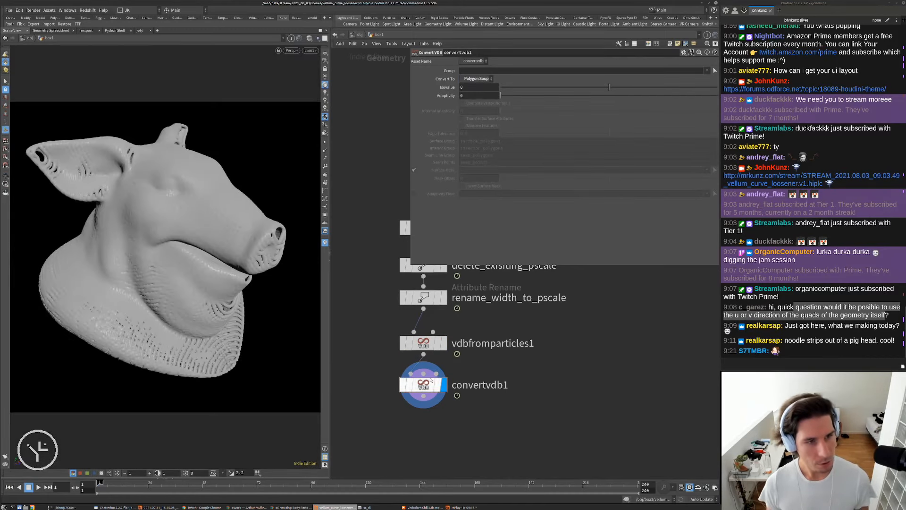
{"action": "key", "text": "Tab"}
{"action": "type", "text": "s.p"}
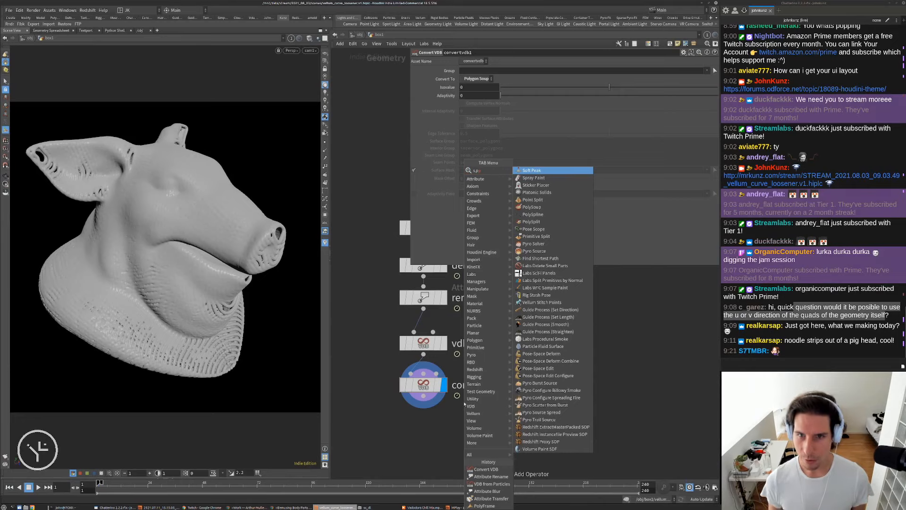
{"action": "key", "text": "Escape"}
Insert a VDB Smooth SDF node between vdbfromparticles1 and convertvdb1 and set its operation to Laplacian Flow.
{"action": "key", "text": "Tab"}
{"action": "type", "text": "smoo"}
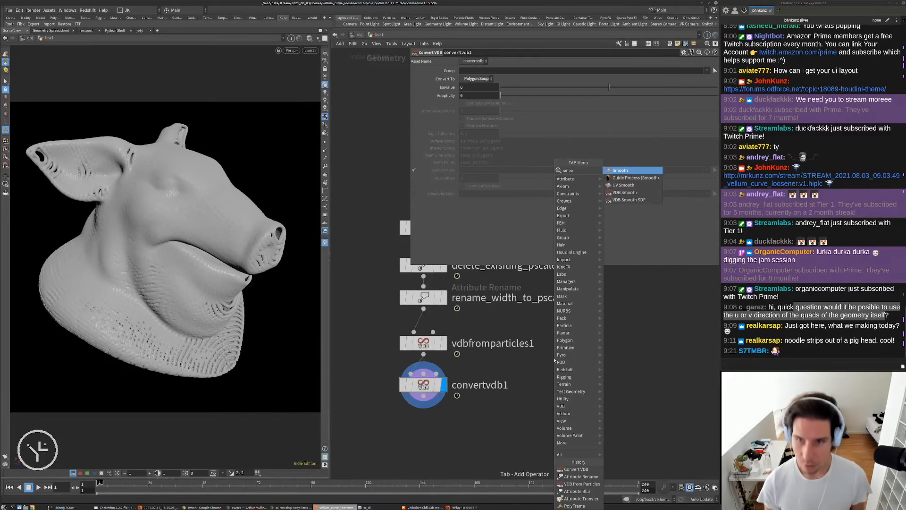
{"action": "left_click", "coordinate": [628, 199]}
{"action": "left_click", "coordinate": [572, 375]}
{"action": "left_click_drag", "start_coordinate": [572, 375], "coordinate": [424, 364]}
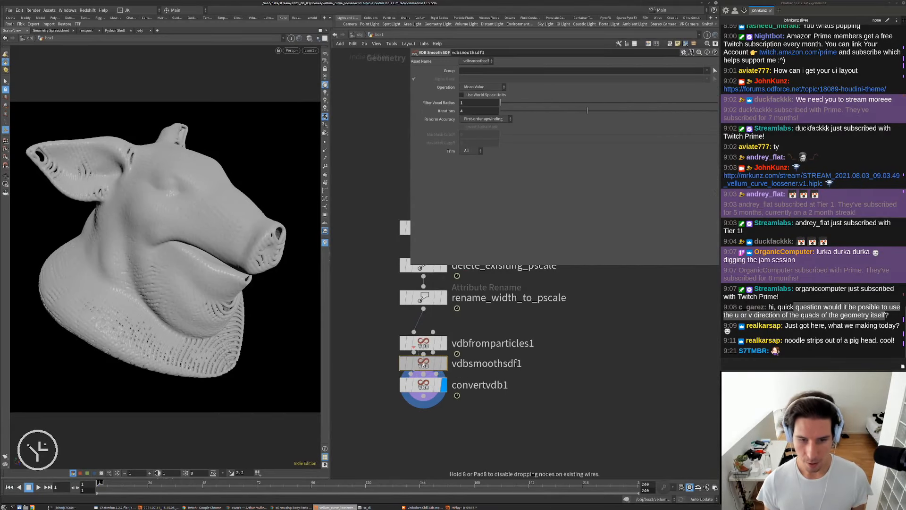
{"action": "left_click", "coordinate": [485, 88]}
{"action": "left_click", "coordinate": [478, 118]}
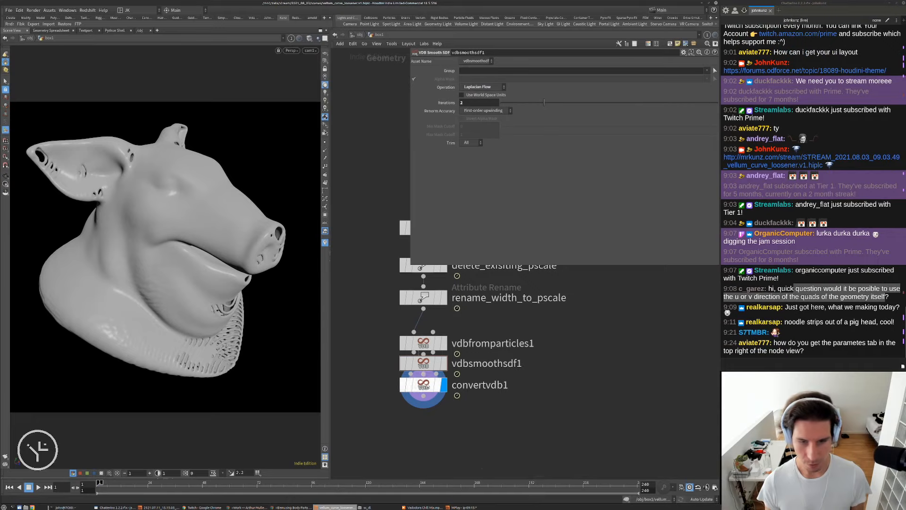
Move vdbfromparticles1 slightly up to space out the chain and set its Voxel Size to 0.0035.
{"action": "left_click_drag", "start_coordinate": [426, 341], "coordinate": [426, 330]}
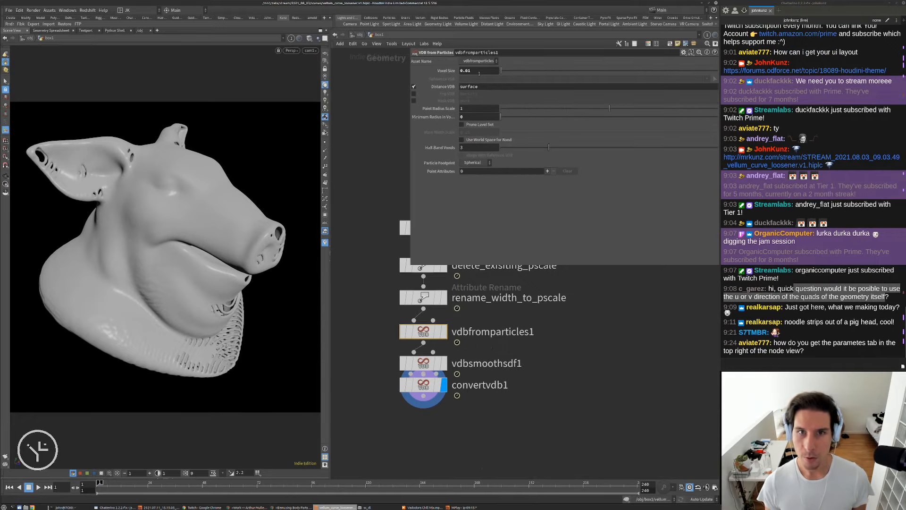
{"action": "key", "text": "BackSpace"}
{"action": "type", "text": "035"}
{"action": "key", "text": "Return"}
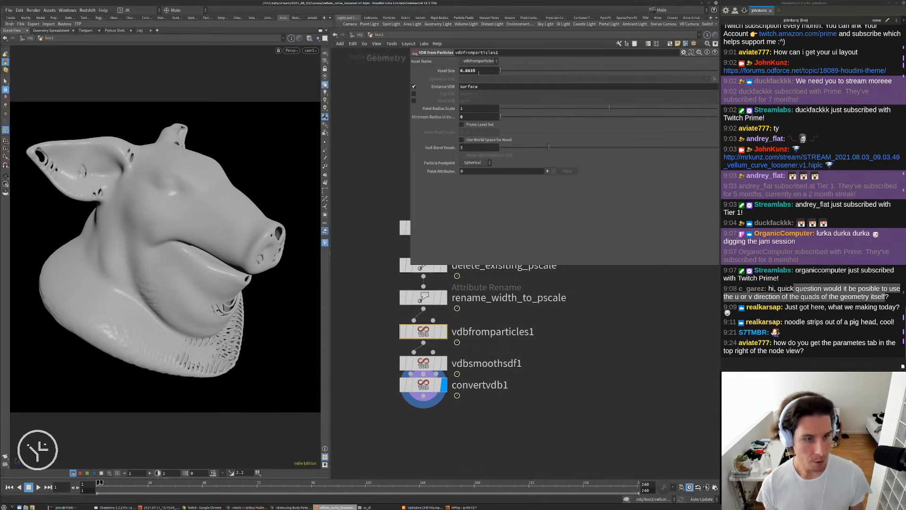
Make room above the VDB nodes and insert a Subdivide node between rename_width_to_pscale and vdbfromparticles1.
{"action": "middle_click_drag", "start_coordinate": [366, 409], "coordinate": [362, 391]}
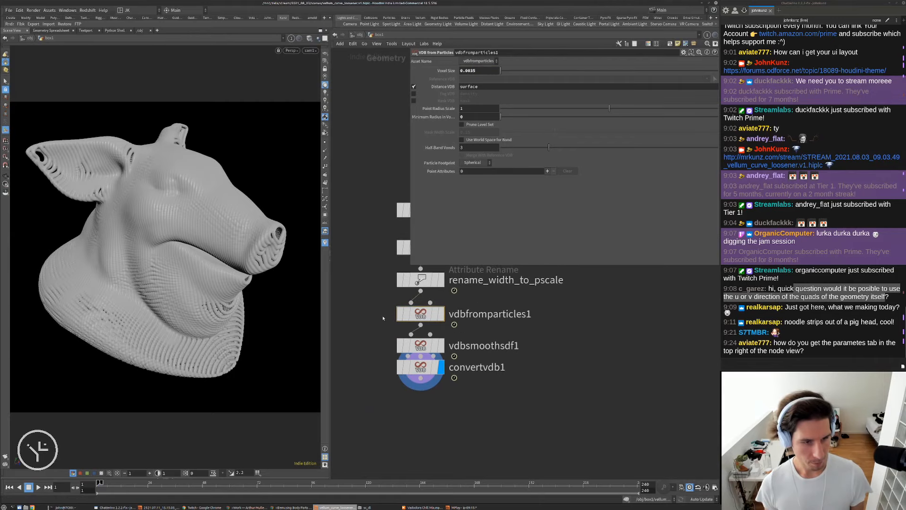
{"action": "left_click_drag", "start_coordinate": [476, 396], "coordinate": [423, 355]}
{"action": "left_click", "coordinate": [378, 311]}
{"action": "key", "text": "Tab"}
{"action": "type", "text": "s"}
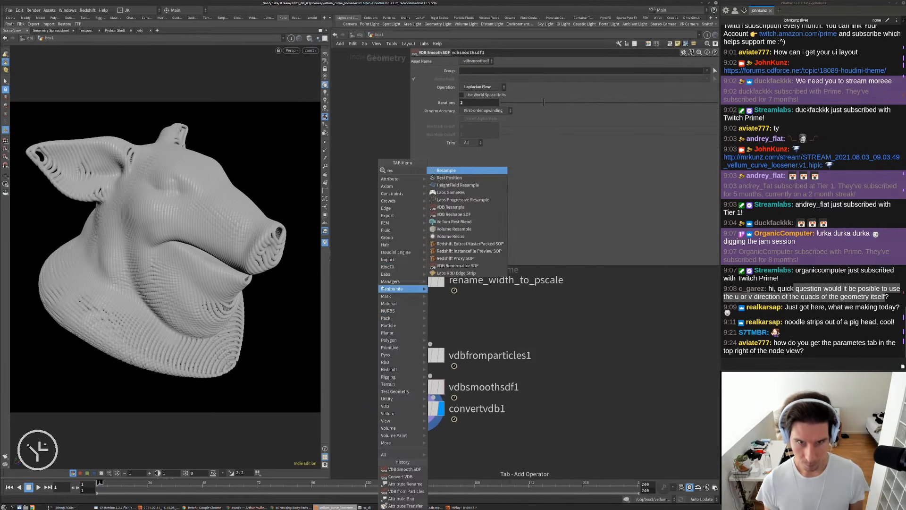
{"action": "type", "text": "ubd"}
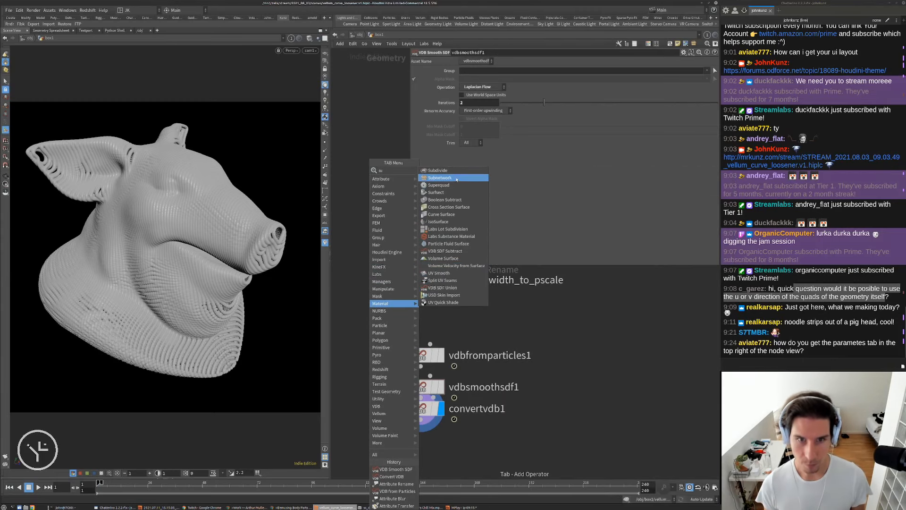
{"action": "key", "text": "Return"}
{"action": "left_click", "coordinate": [465, 321]}
{"action": "left_click_drag", "start_coordinate": [465, 321], "coordinate": [420, 318]}
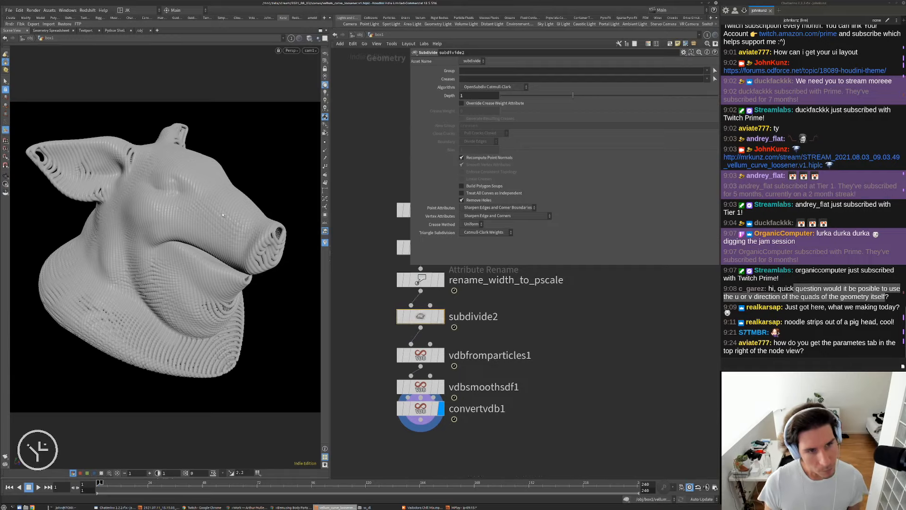
Launch a flipbook render of frames 1 to 240 and play back the rendered frames in MPlay.
{"action": "middle_click_drag", "start_coordinate": [348, 325], "coordinate": [349, 315]}
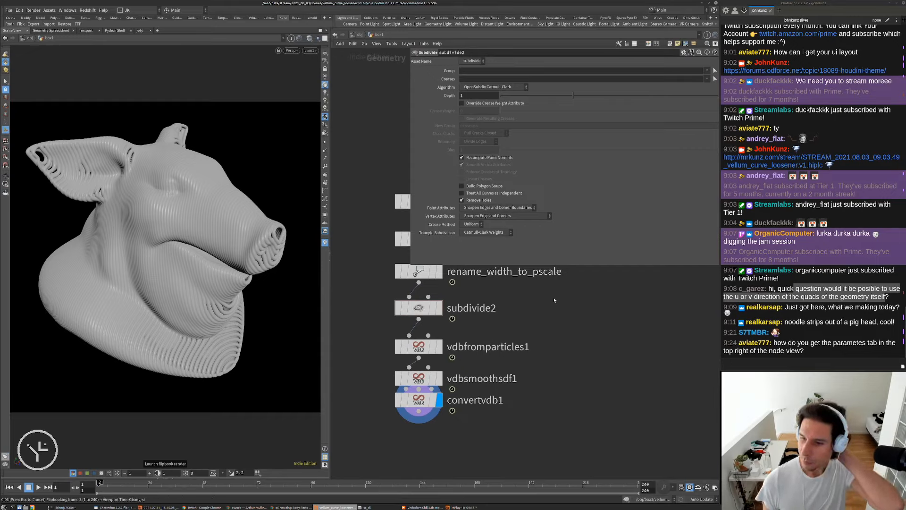
{"action": "left_click_drag", "start_coordinate": [805, 350], "coordinate": [770, 342]}
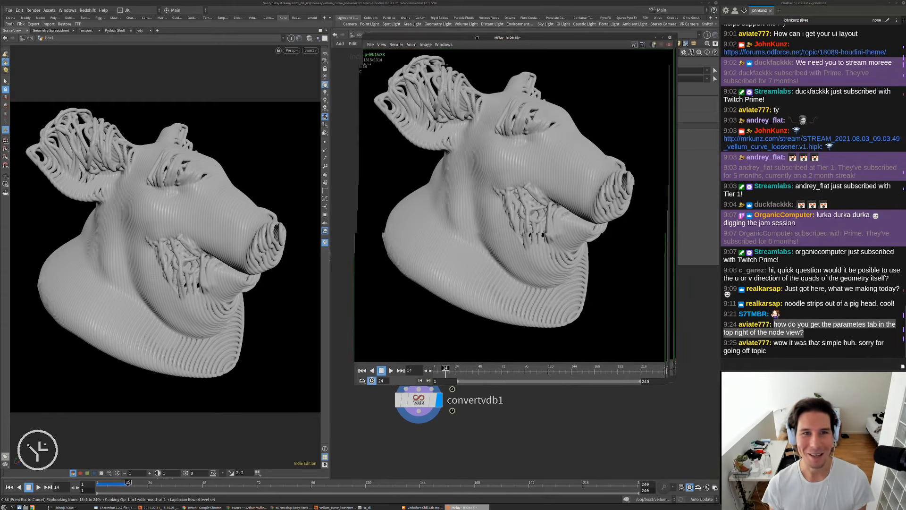
{"action": "left_click_drag", "start_coordinate": [476, 37], "coordinate": [196, 52]}
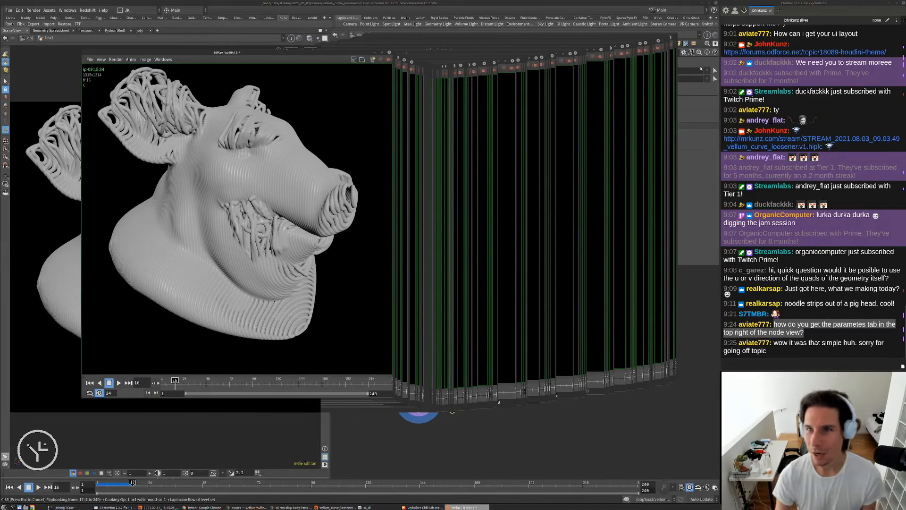
{"action": "left_click", "coordinate": [118, 382]}
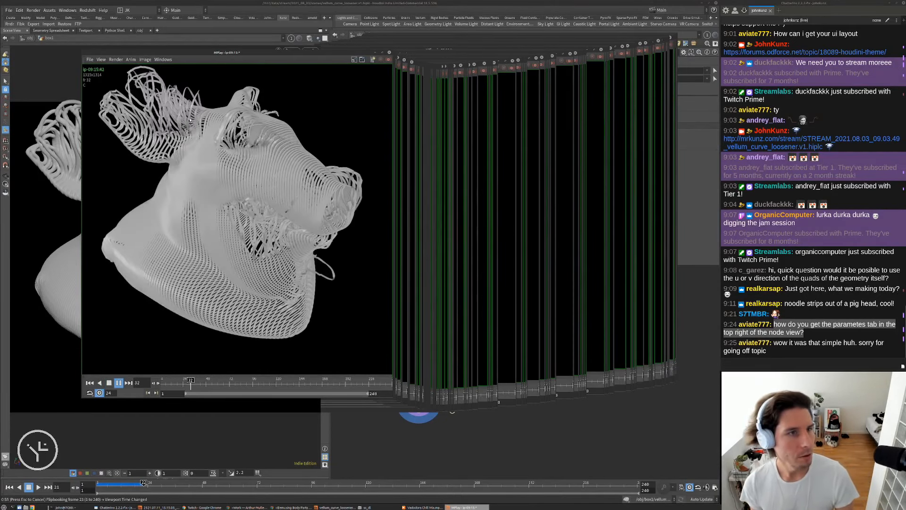
Examine the loosening strands on the ear, eye and mouth across the flipbook frames, and stop the flipbook render.
{"action": "right_click_drag", "start_coordinate": [274, 236], "coordinate": [311, 132]}
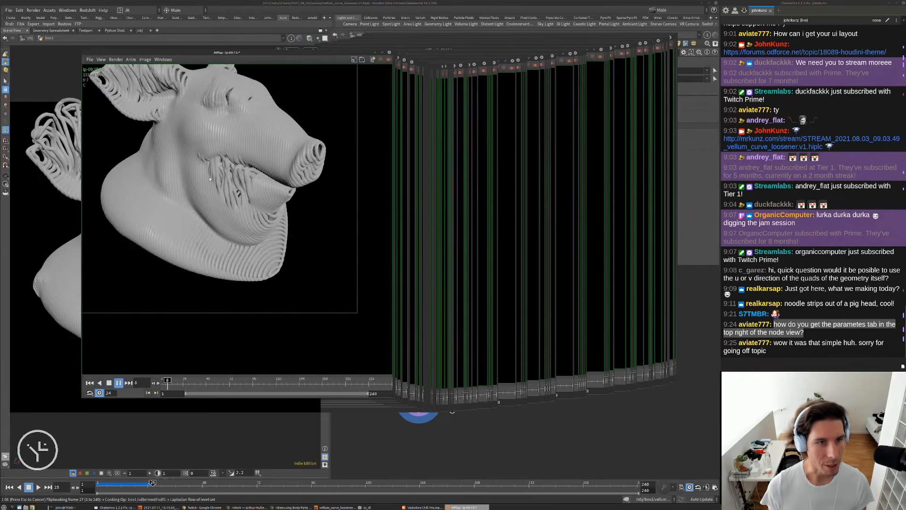
{"action": "key", "text": "Up"}
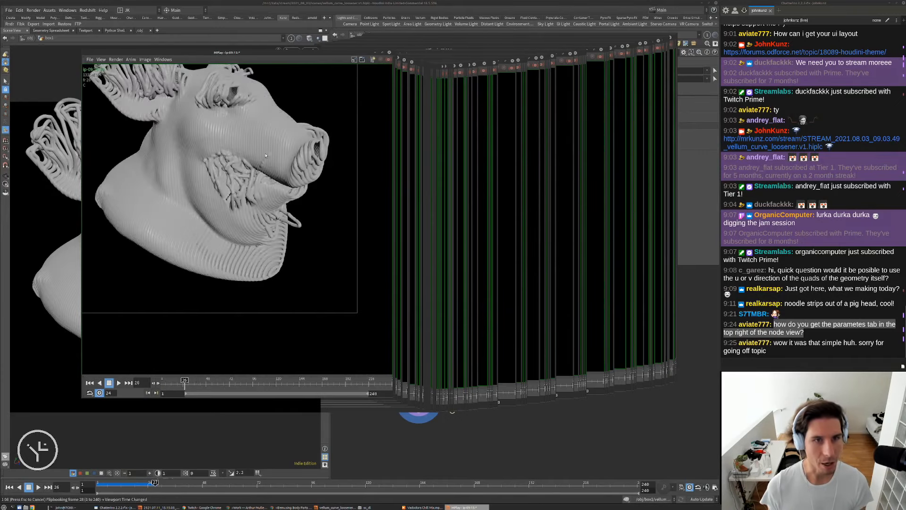
{"action": "middle_click_drag", "start_coordinate": [266, 155], "coordinate": [297, 205]}
{"action": "scroll", "coordinate": [201, 131], "scroll_direction": "up", "scroll_amount": 6}
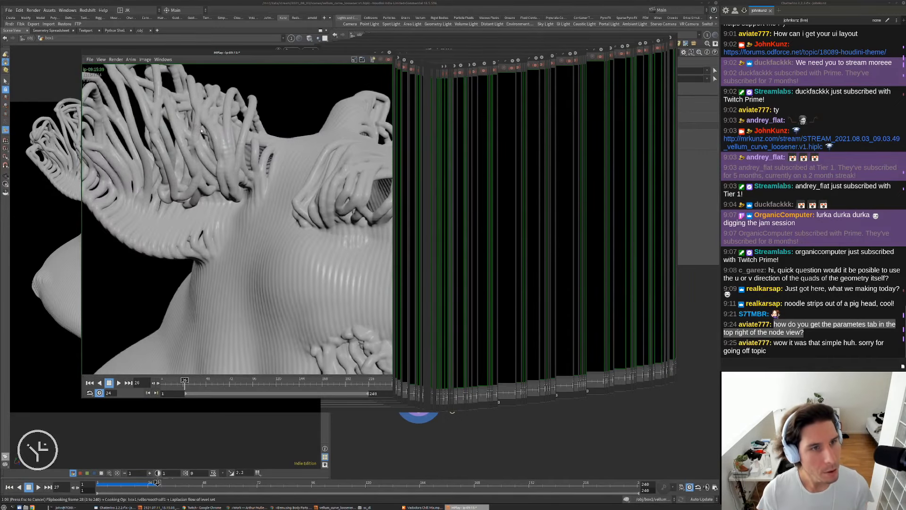
{"action": "scroll", "coordinate": [212, 137], "scroll_direction": "down", "scroll_amount": 6}
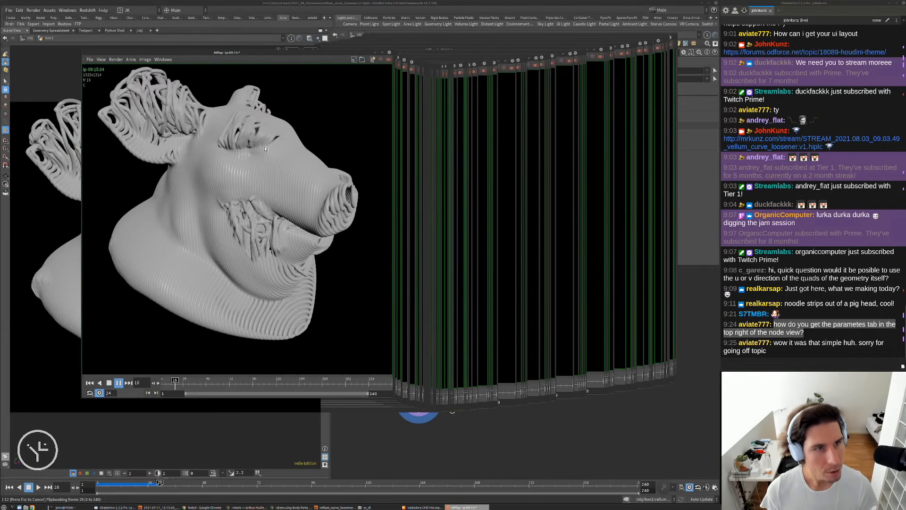
{"action": "key", "text": "ctrl+Up"}
{"action": "key", "text": "Up"}
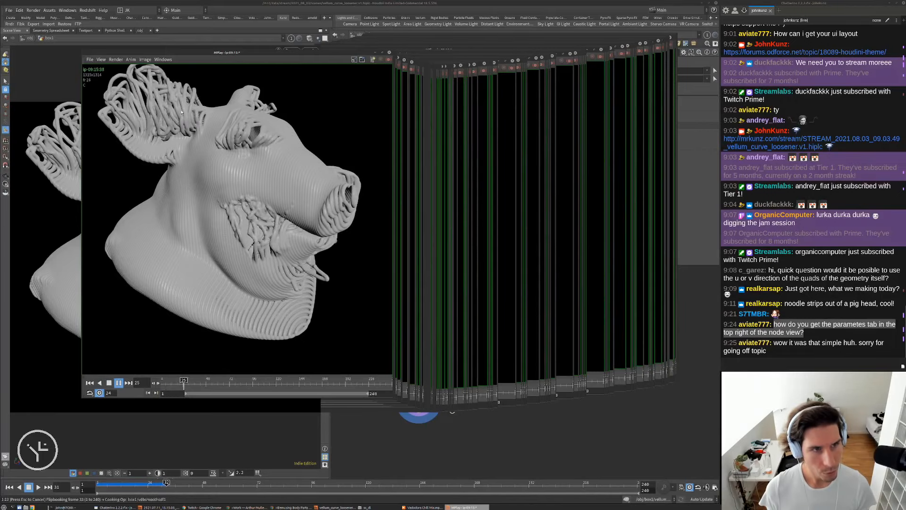
{"action": "key", "text": "Up"}
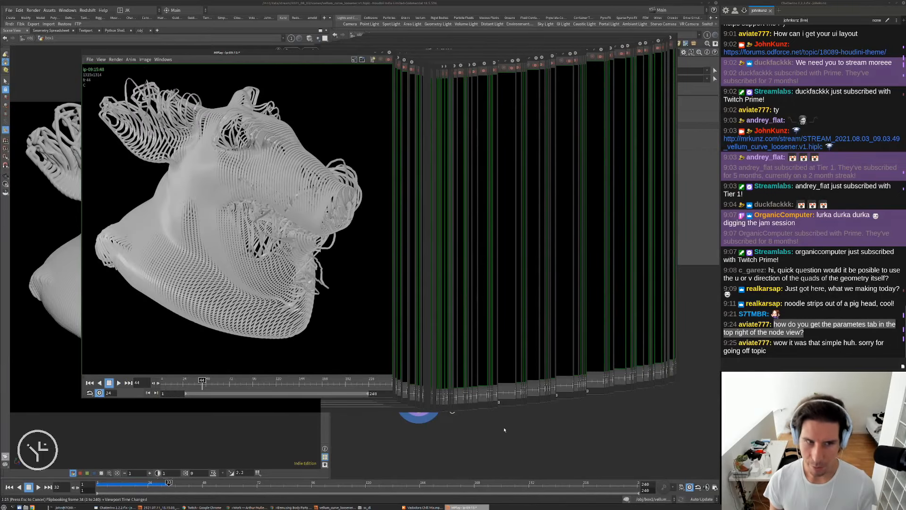
{"action": "key", "text": "Escape"}
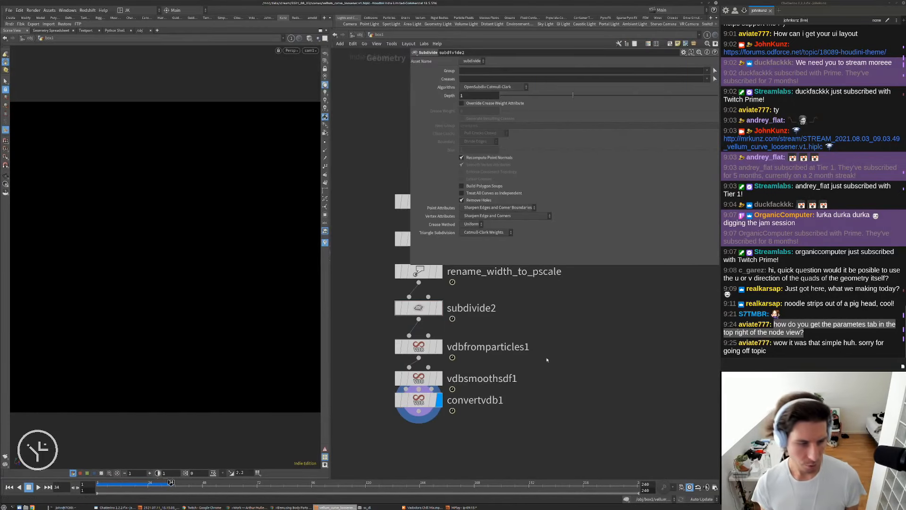
Open the network inside the expand_portions_of_curves Attribute VOP.
{"action": "scroll", "coordinate": [531, 385], "scroll_direction": "down", "scroll_amount": 5}
{"action": "middle_click_drag", "start_coordinate": [587, 311], "coordinate": [542, 362]}
{"action": "scroll", "coordinate": [573, 304], "scroll_direction": "up", "scroll_amount": 3}
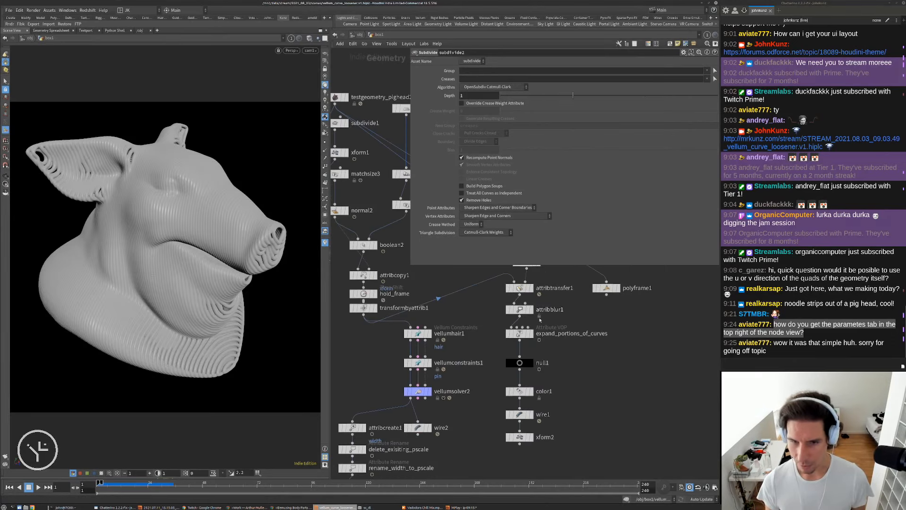
{"action": "left_click", "coordinate": [530, 334]}
{"action": "double_click", "coordinate": [520, 334]}
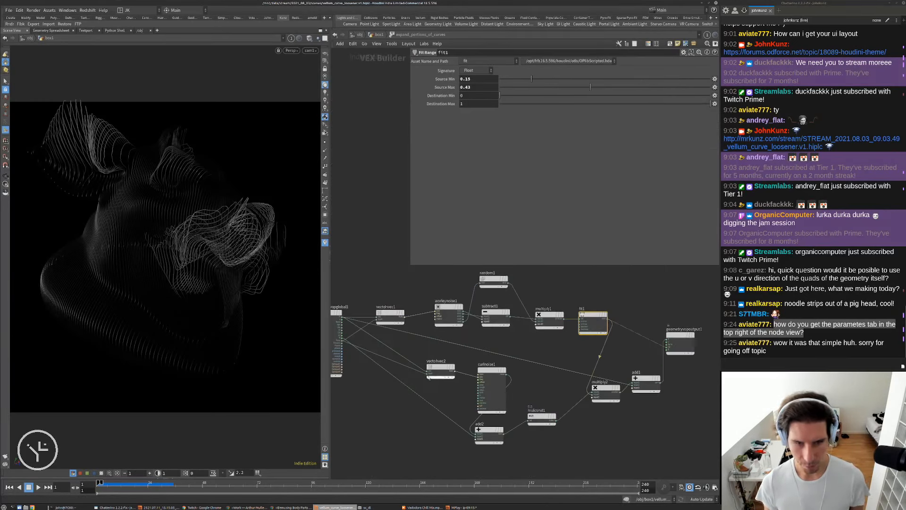
Insert an Add node between the P output of geometryvopglobal1 and vectohvec1, spacing out the neighbouring nodes.
{"action": "scroll", "coordinate": [427, 377], "scroll_direction": "up", "scroll_amount": 2}
{"action": "key", "text": "Tab"}
{"action": "type", "text": "ad"}
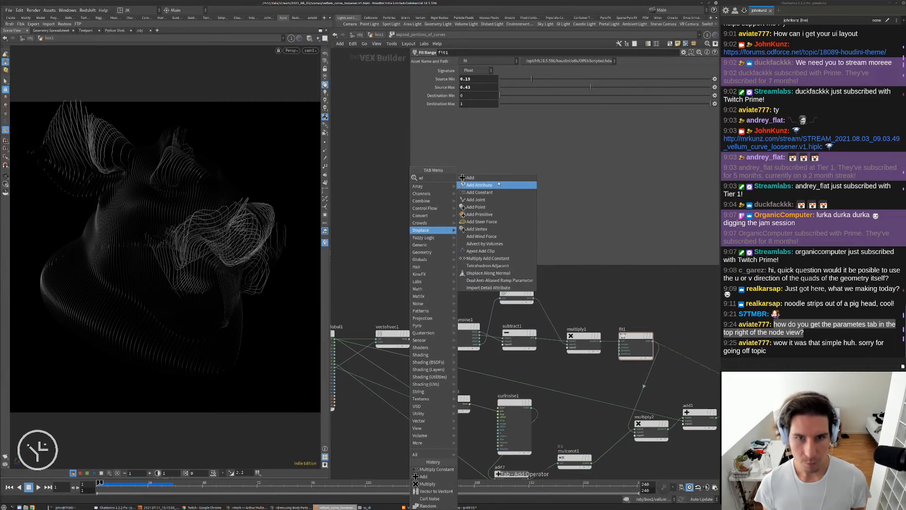
{"action": "left_click", "coordinate": [470, 177]}
{"action": "left_click", "coordinate": [423, 298]}
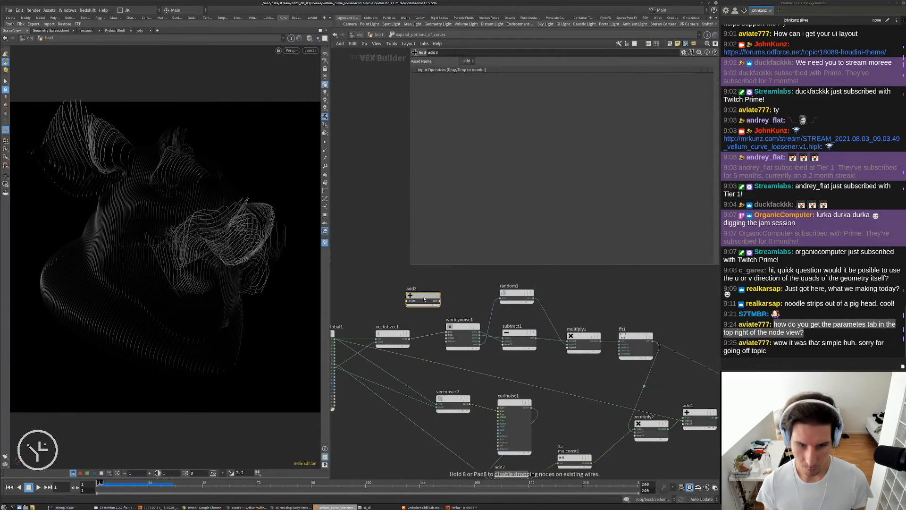
{"action": "left_click_drag", "start_coordinate": [423, 298], "coordinate": [397, 297]}
{"action": "middle_click_drag", "start_coordinate": [366, 320], "coordinate": [463, 328]}
{"action": "left_click_drag", "start_coordinate": [406, 345], "coordinate": [376, 345]}
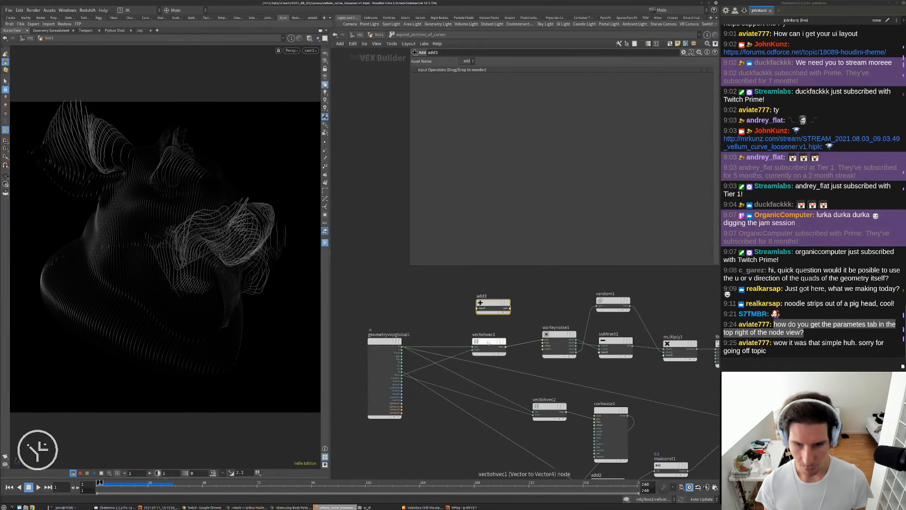
{"action": "left_click_drag", "start_coordinate": [488, 343], "coordinate": [512, 336]}
{"action": "left_click_drag", "start_coordinate": [497, 307], "coordinate": [469, 313]}
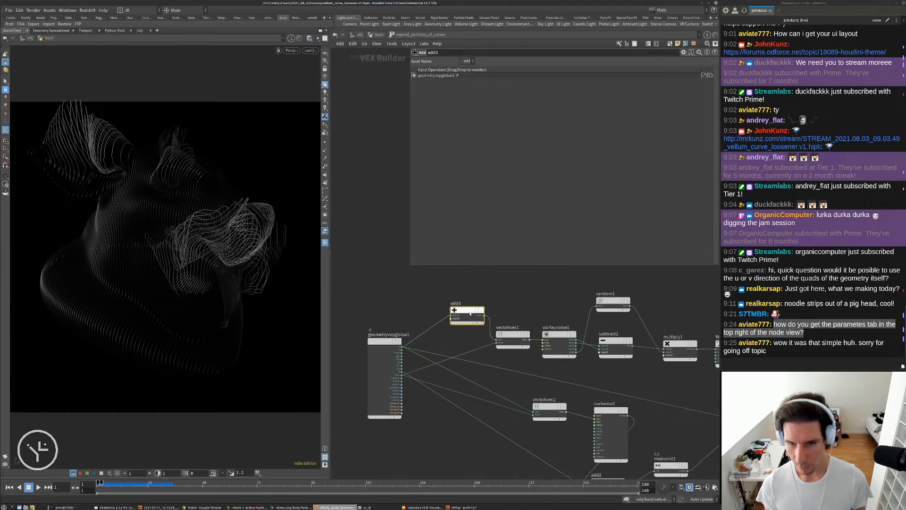
{"action": "scroll", "coordinate": [557, 321], "scroll_direction": "up", "scroll_amount": 3}
{"action": "middle_click_drag", "start_coordinate": [477, 290], "coordinate": [566, 300]}
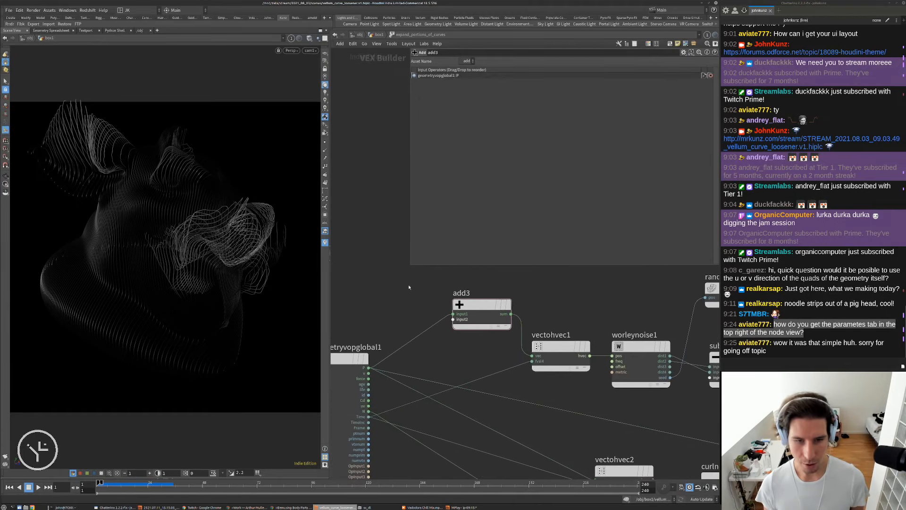
Add a Float to Vector node and connect its vector output to the second input of add3.
{"action": "key", "text": "Tab"}
{"action": "type", "text": "vi"}
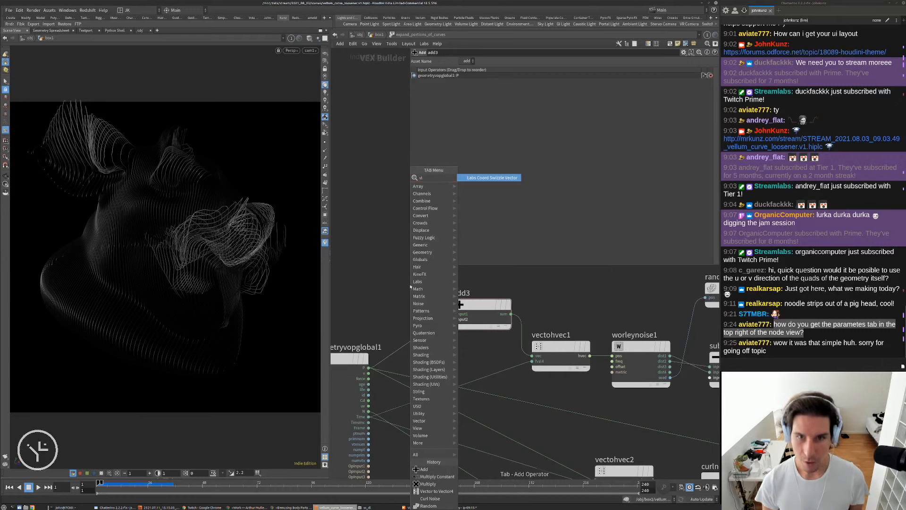
{"action": "key", "text": "Escape"}
{"action": "key", "text": "Tab"}
{"action": "type", "text": "flo"}
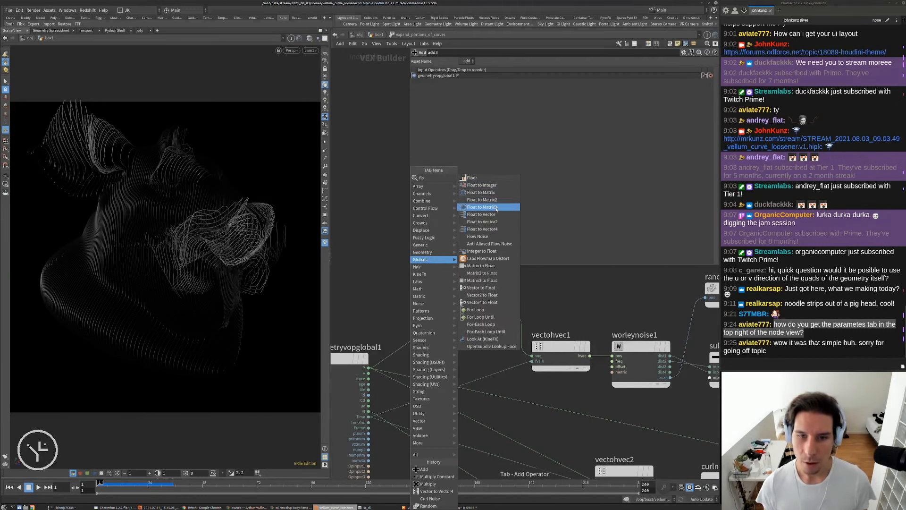
{"action": "left_click", "coordinate": [496, 216]}
{"action": "left_click", "coordinate": [430, 270]}
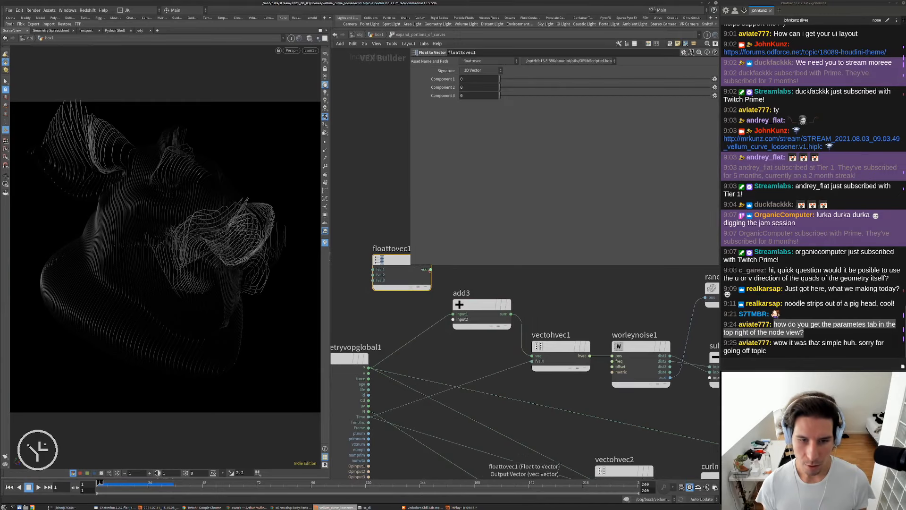
{"action": "left_click", "coordinate": [461, 308]}
Connect geometryvopglobal1's Time output to the second component of floattovec1, play the animation, and reposition floattovec1 above add3.
{"action": "scroll", "coordinate": [365, 289], "scroll_direction": "down", "scroll_amount": 2}
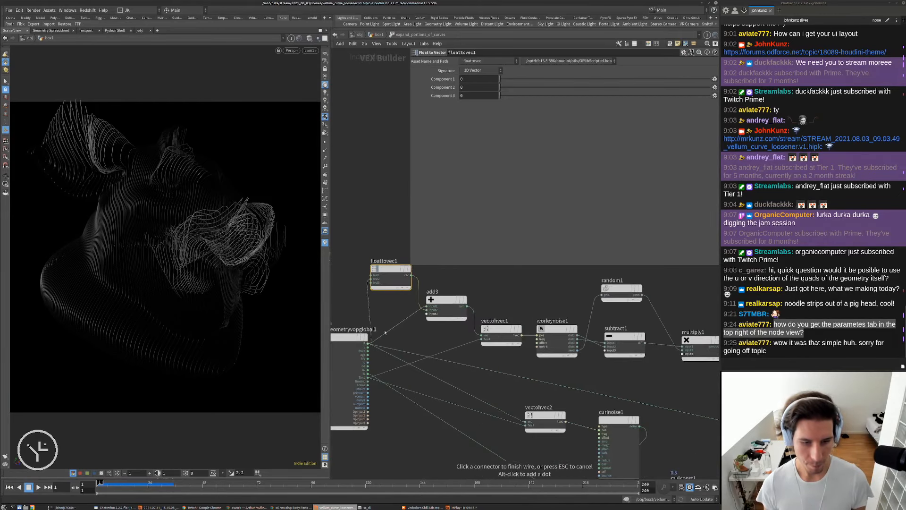
{"action": "left_click", "coordinate": [370, 378]}
{"action": "key", "text": "Up"}
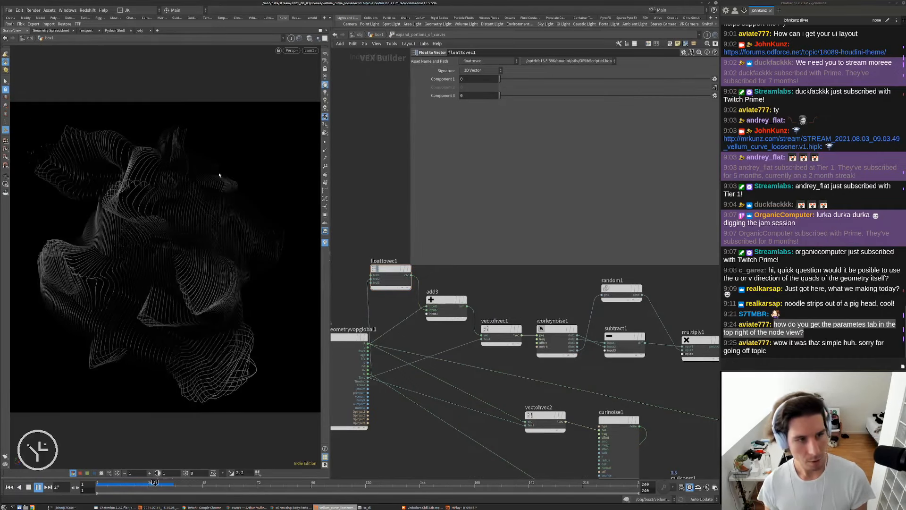
{"action": "scroll", "coordinate": [372, 278], "scroll_direction": "up", "scroll_amount": 2}
{"action": "scroll", "coordinate": [363, 326], "scroll_direction": "down", "scroll_amount": 2}
{"action": "middle_click_drag", "start_coordinate": [367, 340], "coordinate": [405, 339]}
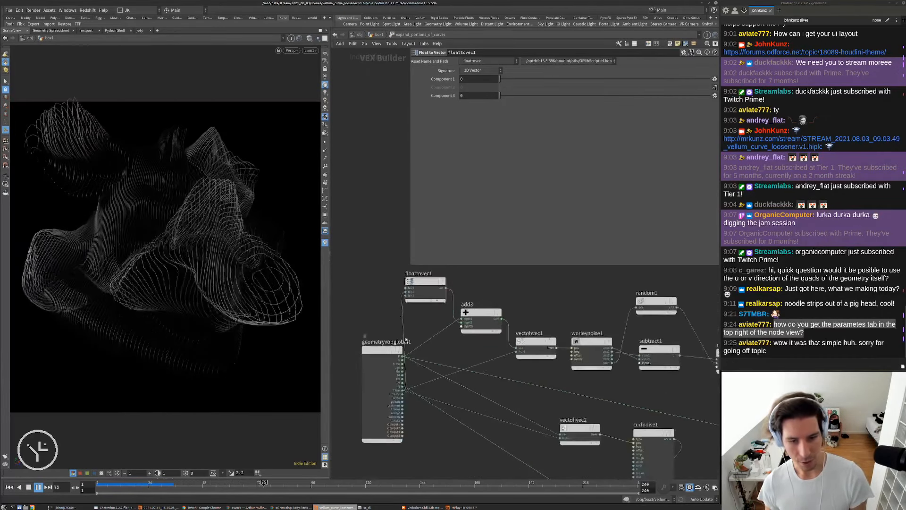
{"action": "left_click_drag", "start_coordinate": [424, 299], "coordinate": [447, 287]}
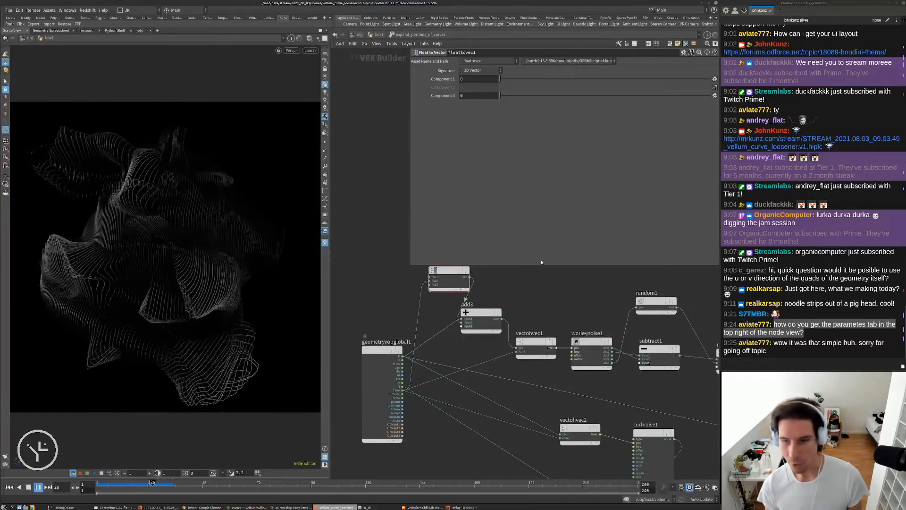
Set the fourth frequency component of worleynoise1 to .025, preview the motion and return to the first frame.
{"action": "left_click", "coordinate": [591, 351]}
{"action": "double_click", "coordinate": [663, 96]}
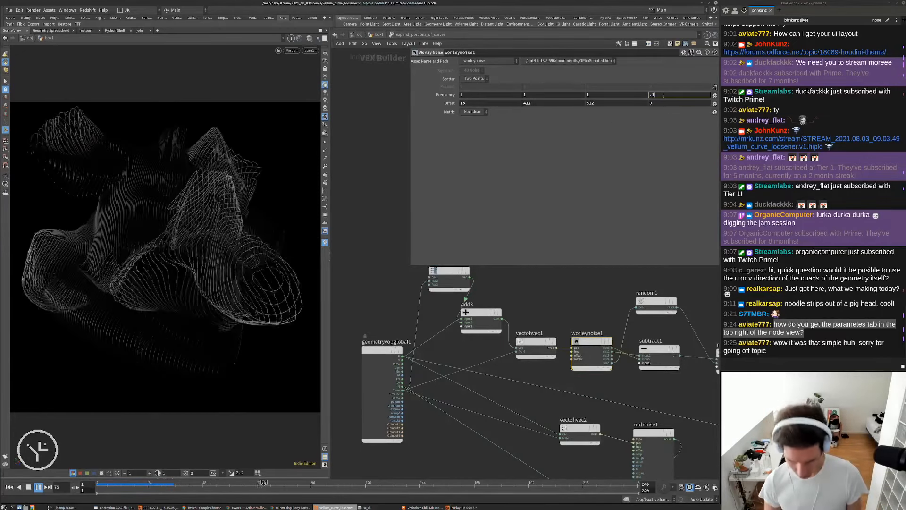
{"action": "type", "text": ".025"}
{"action": "key", "text": "Return"}
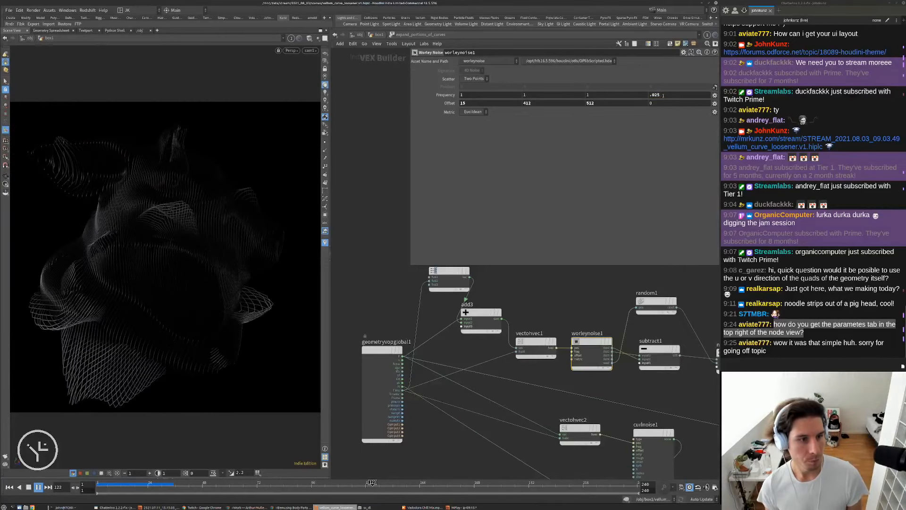
{"action": "key", "text": "ctrl+Up"}
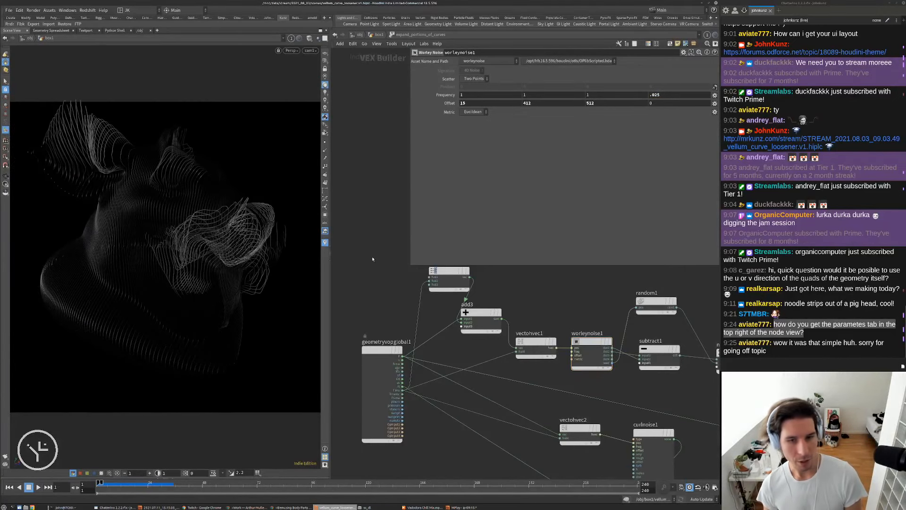
Insert a Negate node between the Time output and floattovec1, play the animation, and return to the first frame.
{"action": "key", "text": "Tab"}
{"action": "type", "text": "neg"}
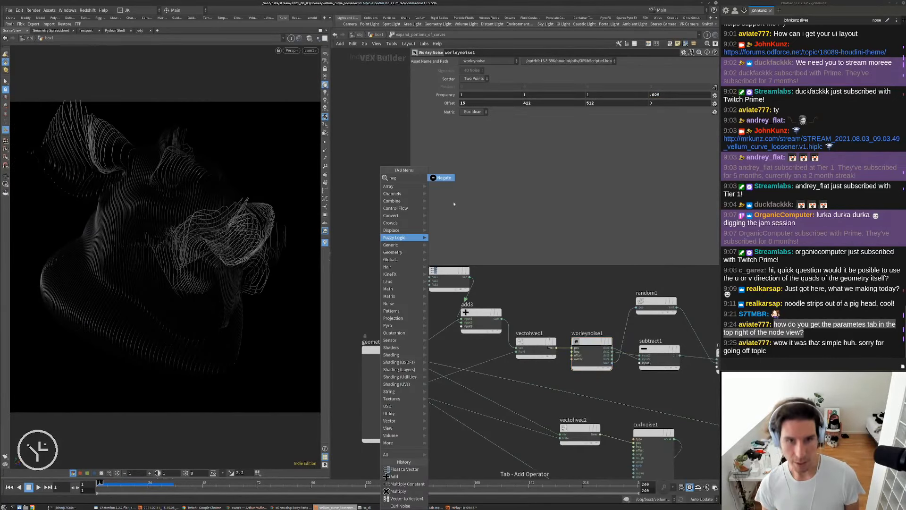
{"action": "left_click", "coordinate": [446, 178]}
{"action": "left_click", "coordinate": [397, 283]}
{"action": "key", "text": "Up"}
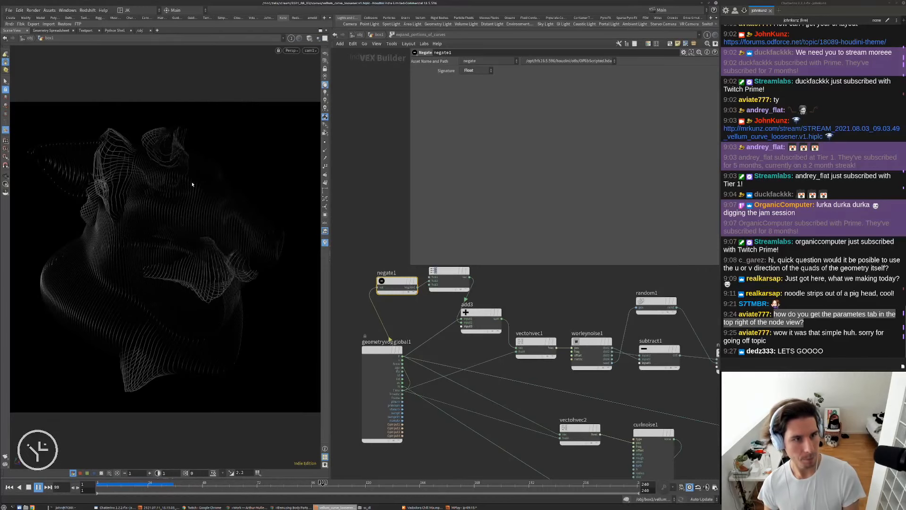
{"action": "key", "text": "Up"}
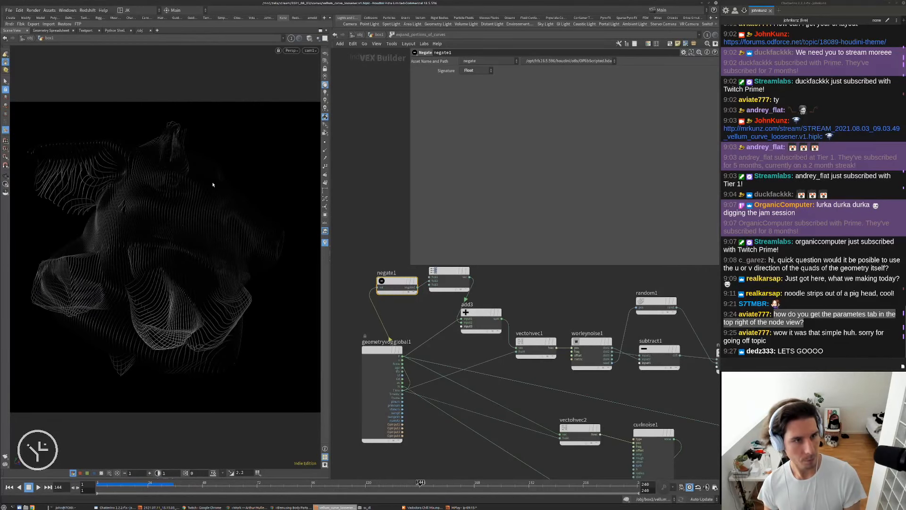
{"action": "key", "text": "ctrl+Left"}
Return to the box1 geometry network and display the null1 node below expand_portions_of_curves.
{"action": "left_click", "coordinate": [378, 35]}
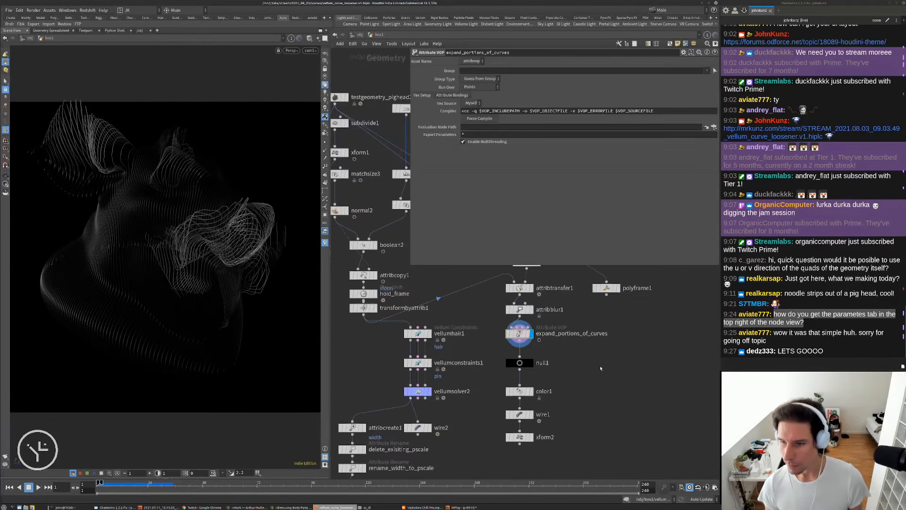
{"action": "middle_click_drag", "start_coordinate": [633, 395], "coordinate": [585, 332]}
{"action": "scroll", "coordinate": [570, 324], "scroll_direction": "up", "scroll_amount": 6}
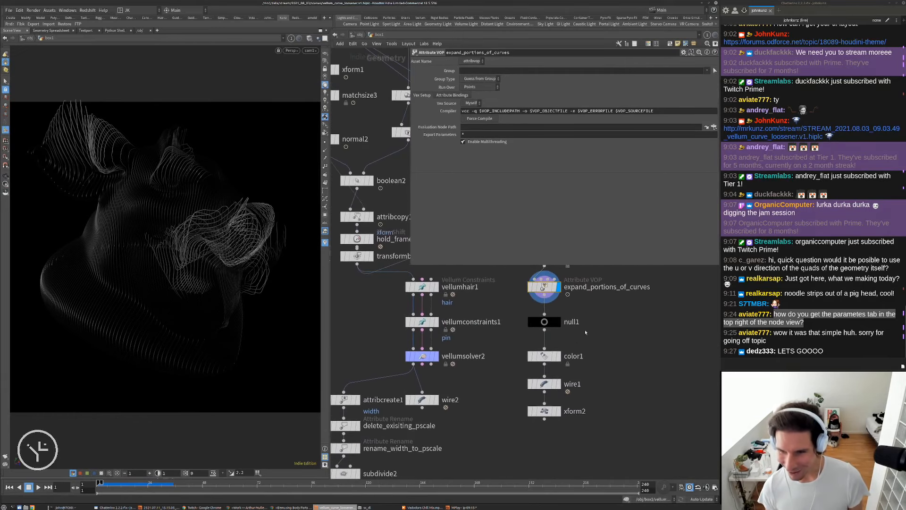
{"action": "left_click", "coordinate": [557, 324]}
{"action": "left_click", "coordinate": [547, 322]}
{"action": "scroll", "coordinate": [548, 323], "scroll_direction": "down", "scroll_amount": 3}
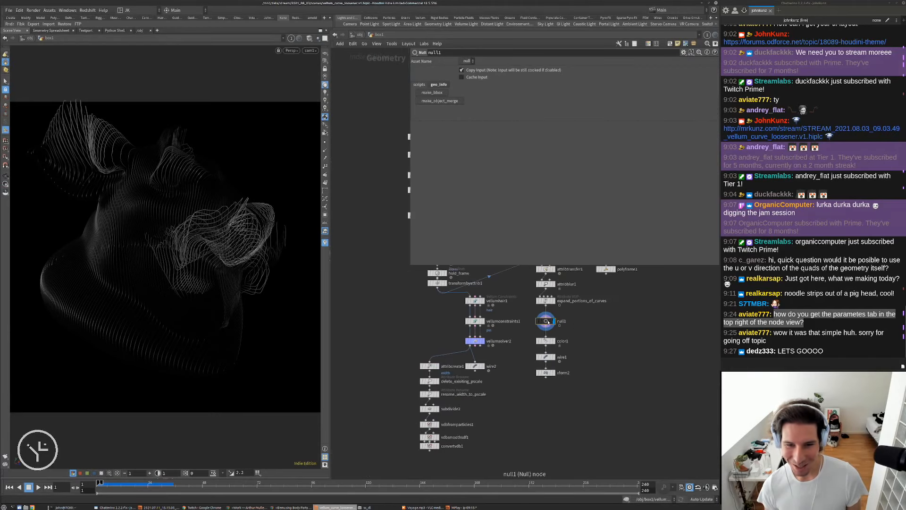
{"action": "scroll", "coordinate": [548, 322], "scroll_direction": "up", "scroll_amount": 2}
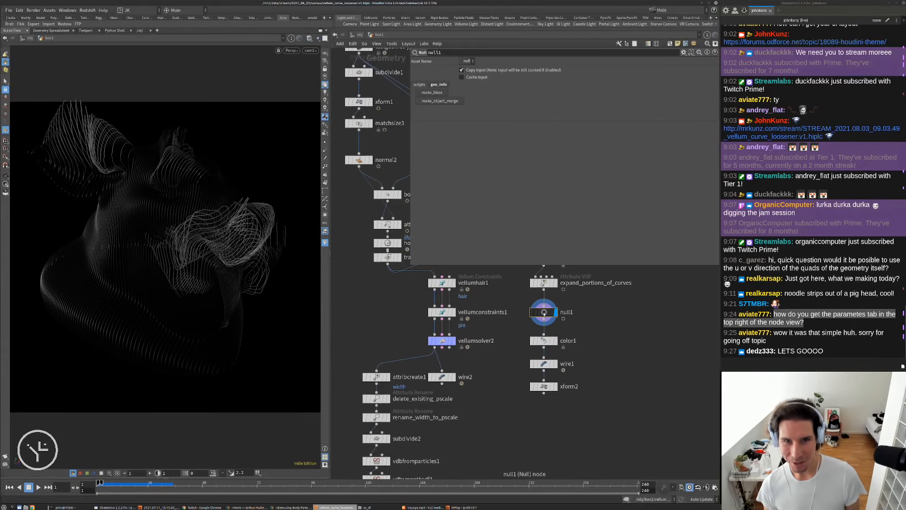
Add an Attribute Copy node for Cd beside the solver's output branch, fed by vellumsolver2 and null1.
{"action": "key", "text": "Tab"}
{"action": "type", "text": "cop"}
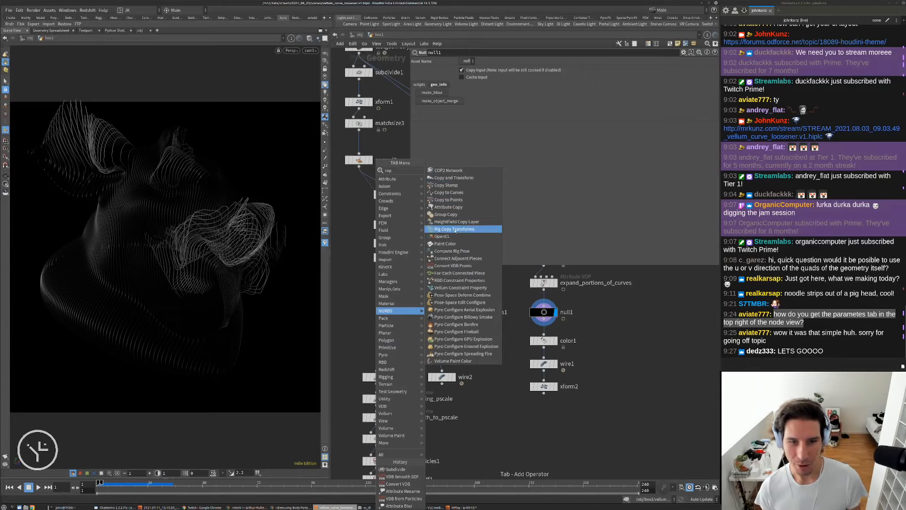
{"action": "left_click", "coordinate": [449, 206]}
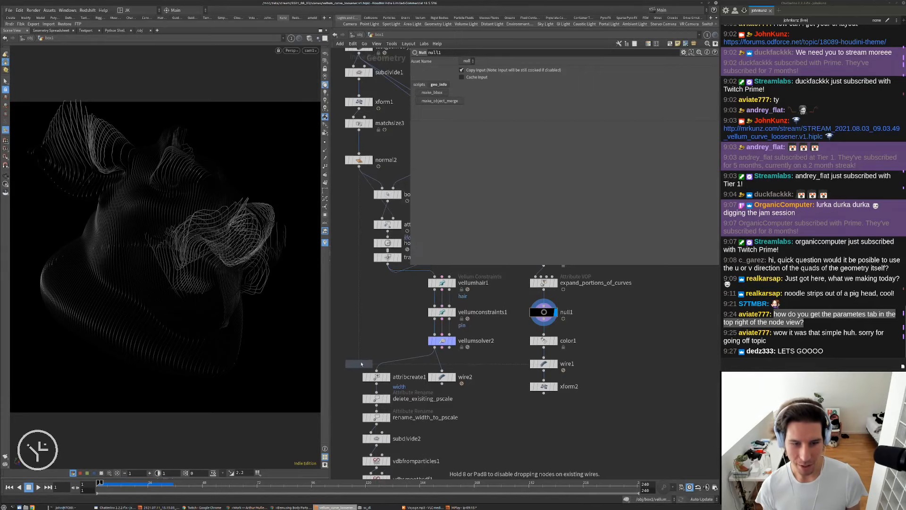
{"action": "left_click", "coordinate": [360, 364]}
{"action": "middle_click_drag", "start_coordinate": [373, 332], "coordinate": [417, 303]}
{"action": "left_click_drag", "start_coordinate": [402, 335], "coordinate": [463, 321]}
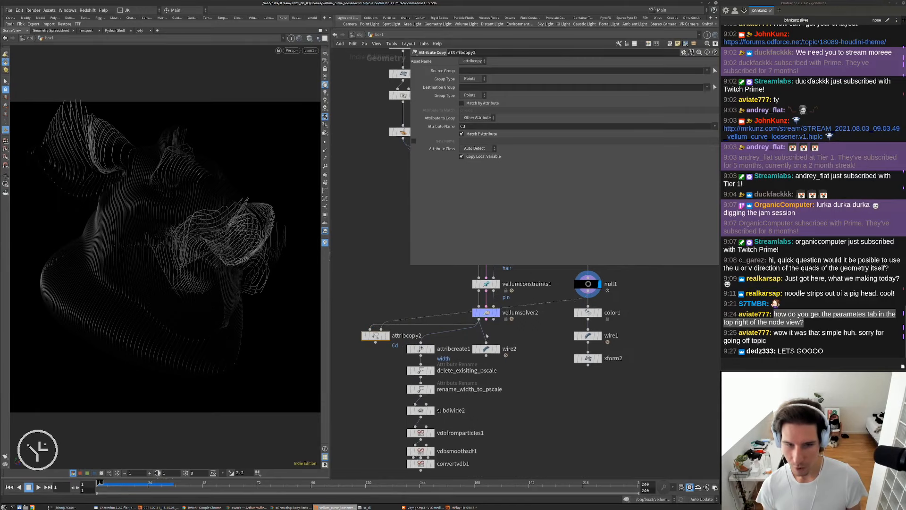
Play the attribcopy2 result, compare it with the vellumsolver2 output, and inspect the coloured strands from another angle.
{"action": "key", "text": "r"}
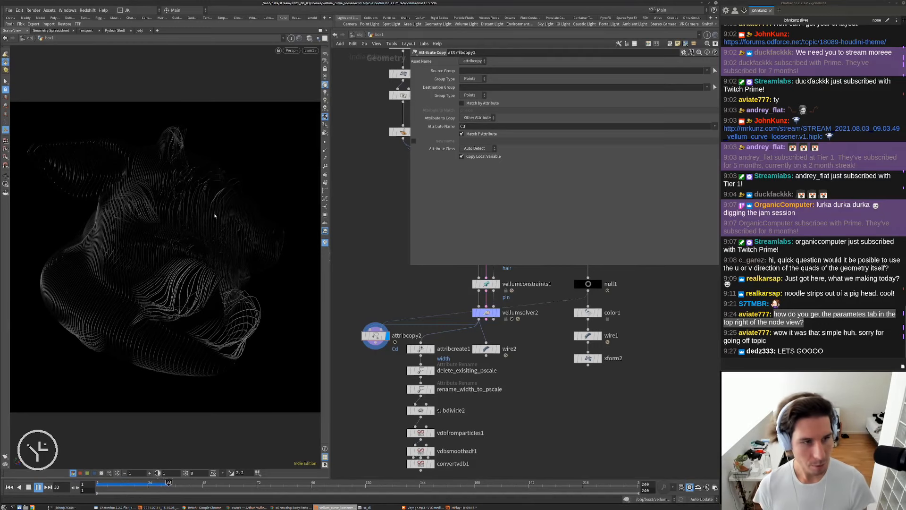
{"action": "key", "text": "Escape"}
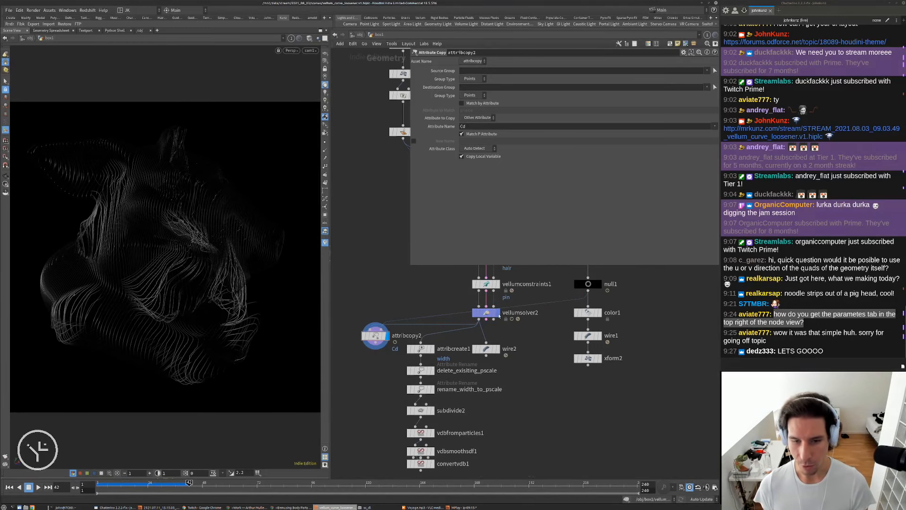
{"action": "left_click", "coordinate": [500, 315]}
{"action": "key", "text": "Up"}
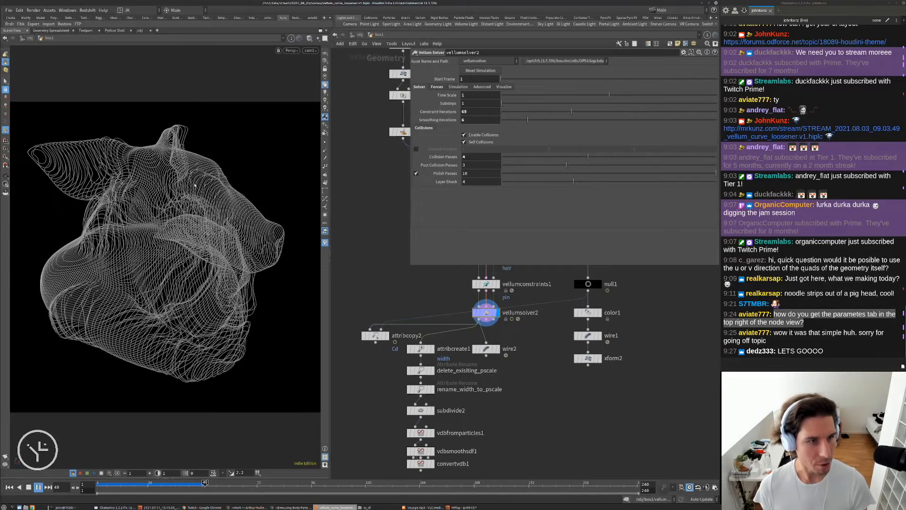
{"action": "left_click", "coordinate": [386, 335]}
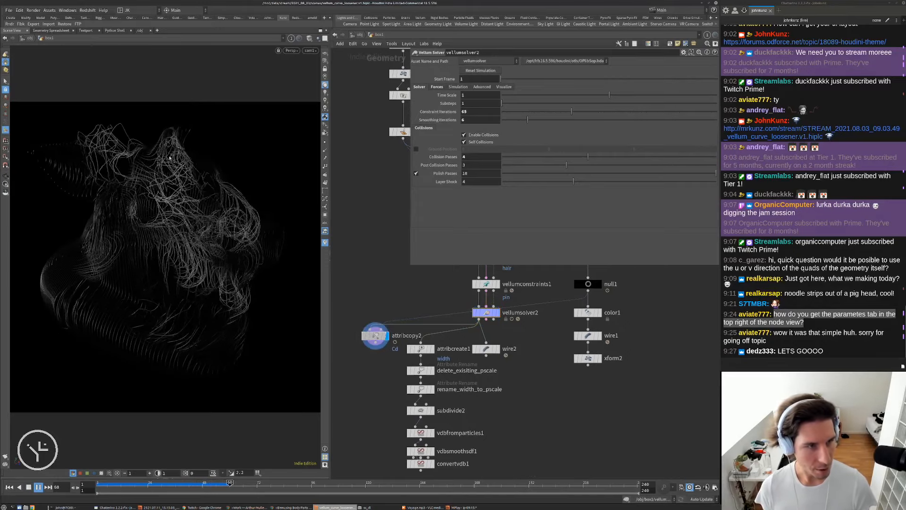
{"action": "key", "text": "Escape"}
{"action": "left_click_drag", "start_coordinate": [170, 158], "coordinate": [170, 177]}
{"action": "middle_click_drag", "start_coordinate": [376, 376], "coordinate": [388, 353]}
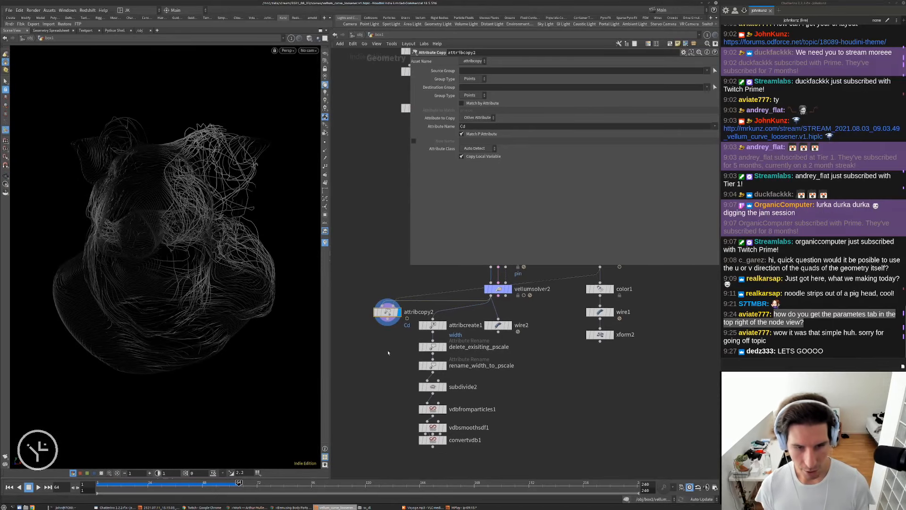
Add an Attribute Wrangle directly below attribcopy2, display it and align it with the node above.
{"action": "key", "text": "Tab"}
{"action": "type", "text": "wr"}
{"action": "left_click", "coordinate": [443, 171]}
{"action": "left_click", "coordinate": [392, 335]}
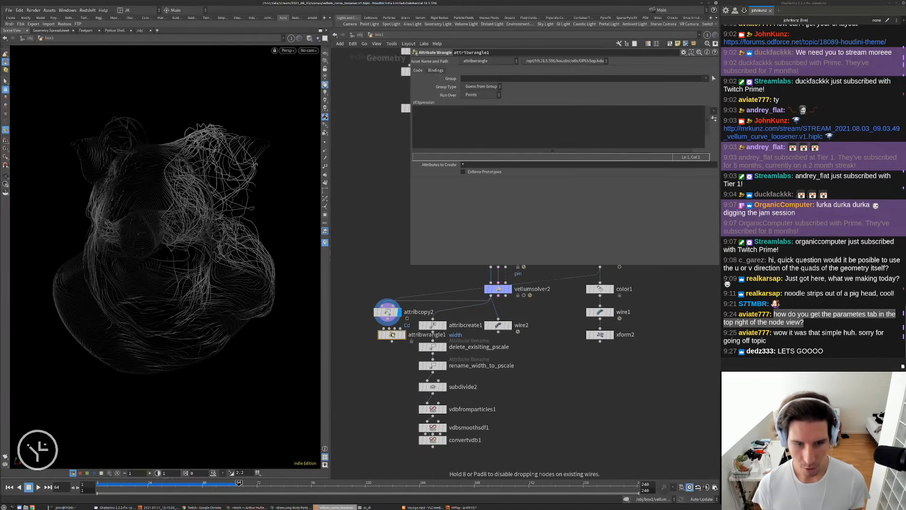
{"action": "scroll", "coordinate": [392, 334], "scroll_direction": "up", "scroll_amount": 3}
{"action": "key", "text": "r"}
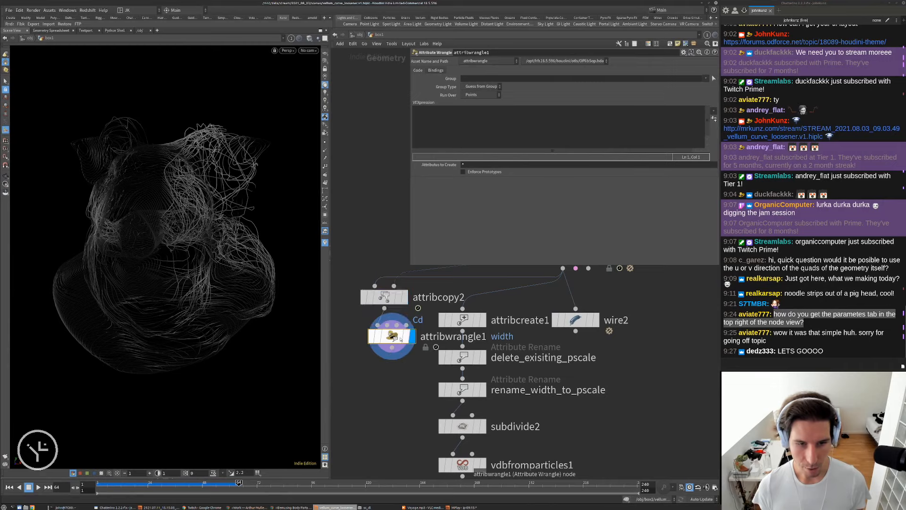
{"action": "left_click_drag", "start_coordinate": [400, 339], "coordinate": [393, 338]}
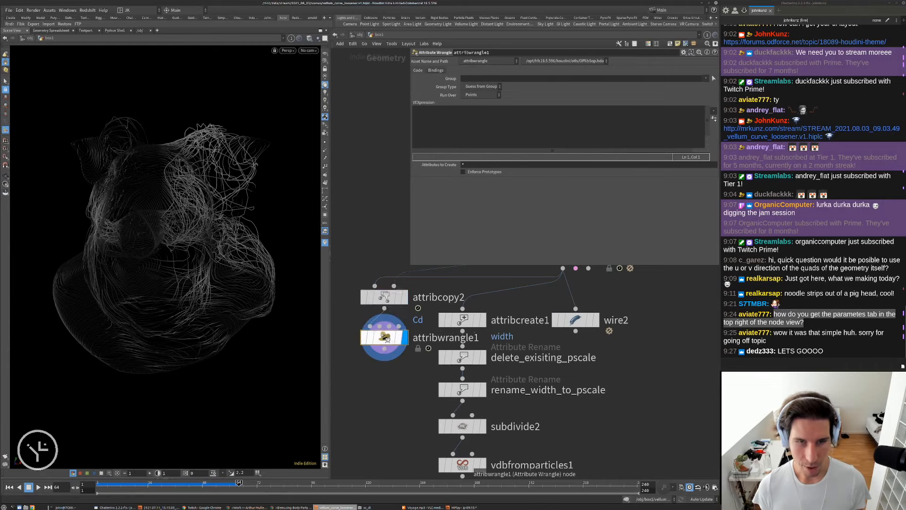
Enter the VEX expression "f@width += vCd.x * 0.01;" in attribwrangle1 and apply it.
{"action": "left_click", "coordinate": [459, 119]}
{"action": "type", "text": "f@width"}
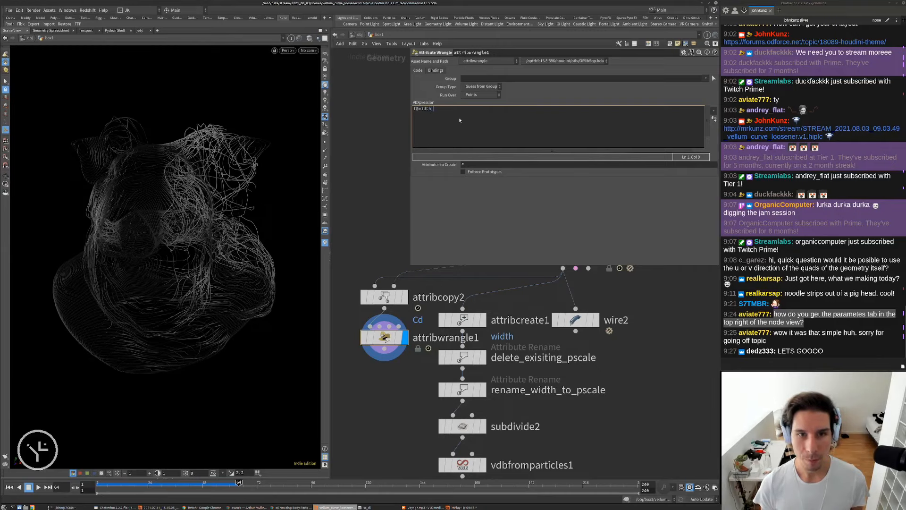
{"action": "type", "text": " += "}
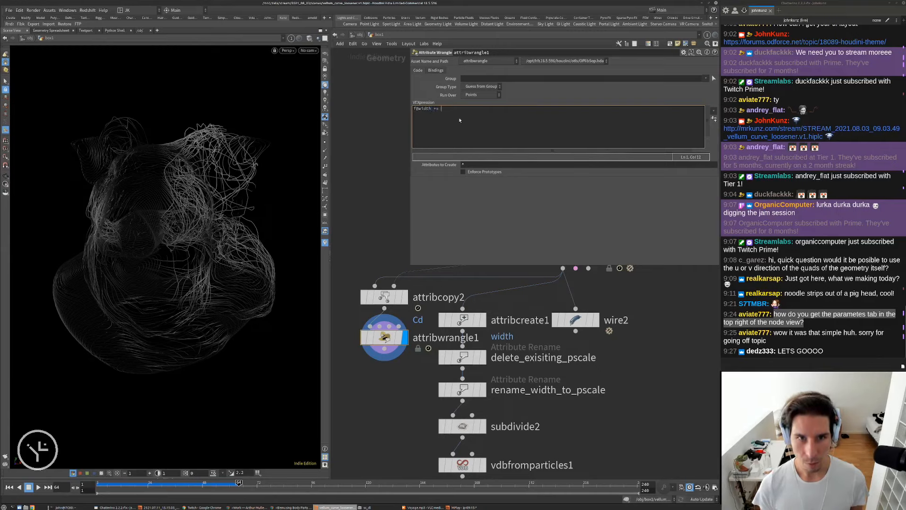
{"action": "type", "text": "vc"}
{"action": "key", "text": "BackSpace"}
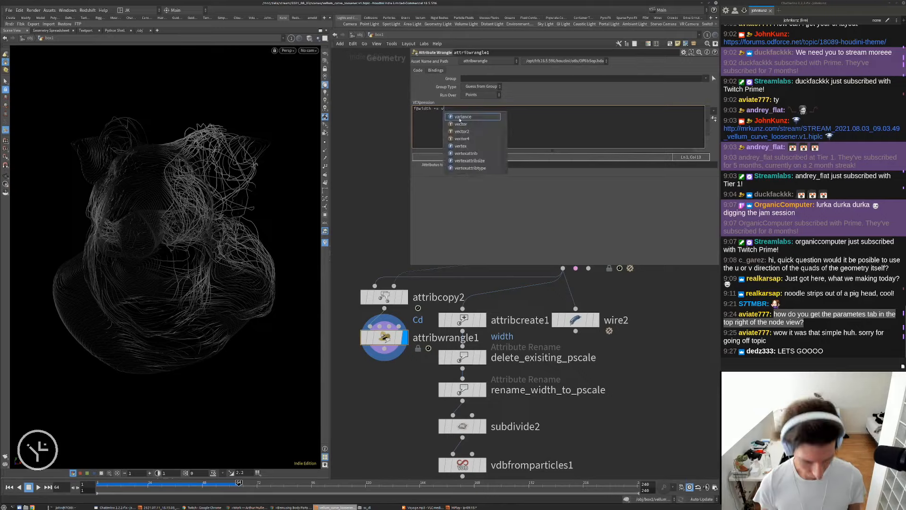
{"action": "type", "text": "Cd.x"}
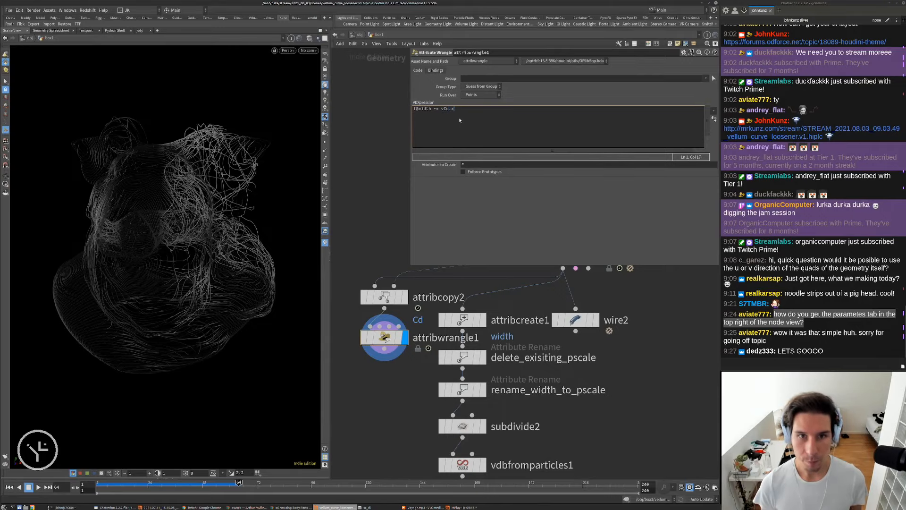
{"action": "type", "text": ";"}
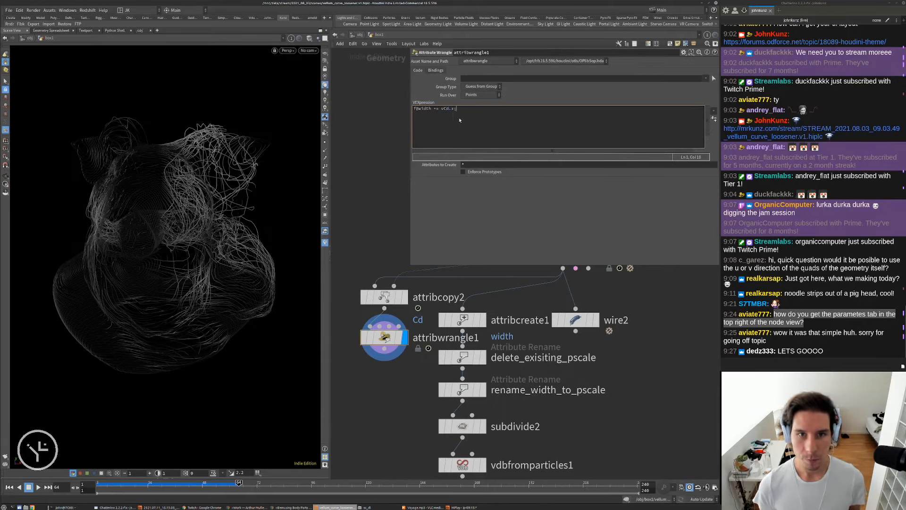
{"action": "type", "text": " 0.01"}
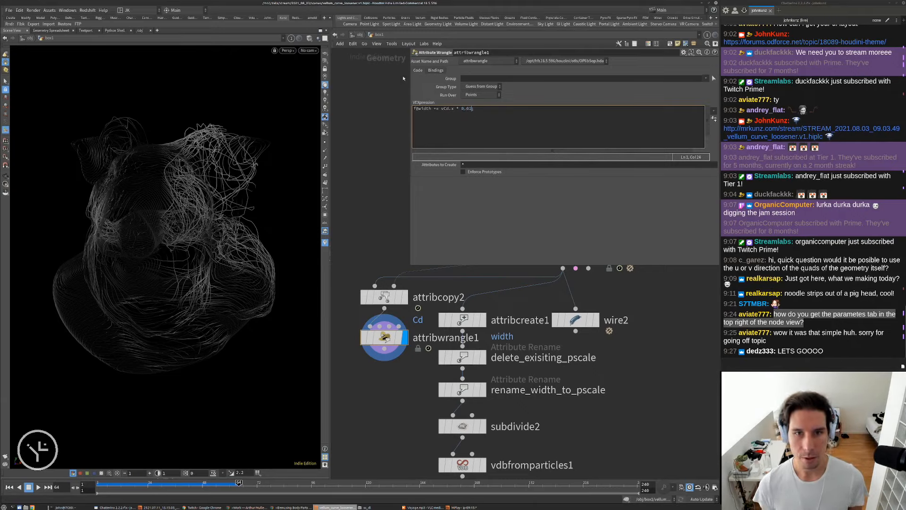
{"action": "left_click", "coordinate": [379, 168]}
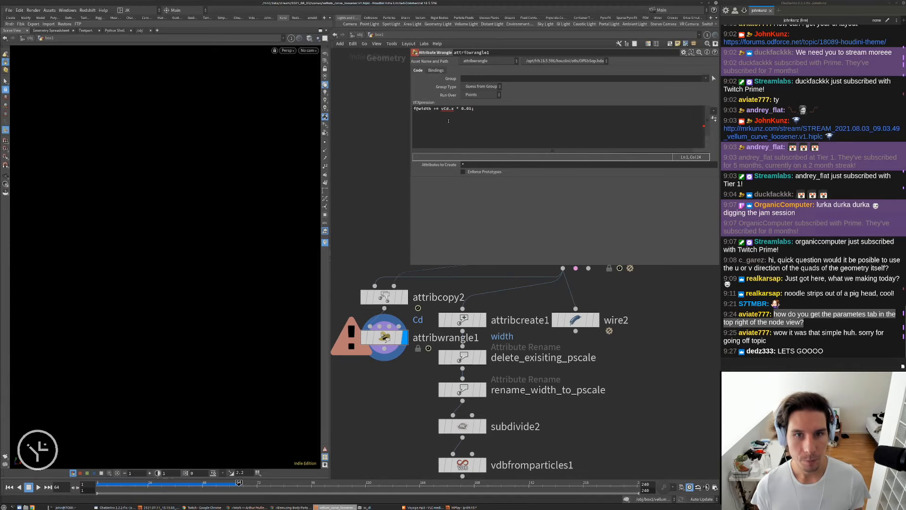
{"action": "type", "text": "@"}
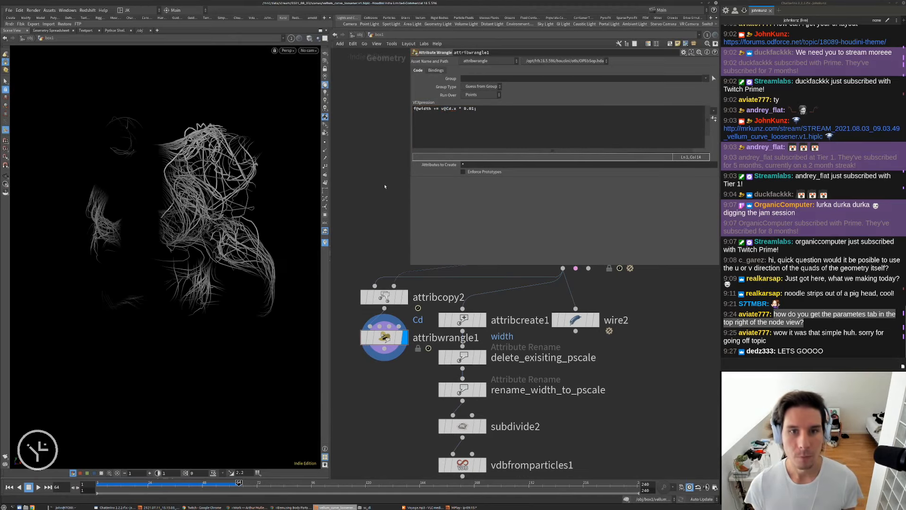
Move the chain from delete_exisiting_pscale to convertvdb1 farther down to make room beneath attribcreate1.
{"action": "scroll", "coordinate": [427, 324], "scroll_direction": "down", "scroll_amount": 6}
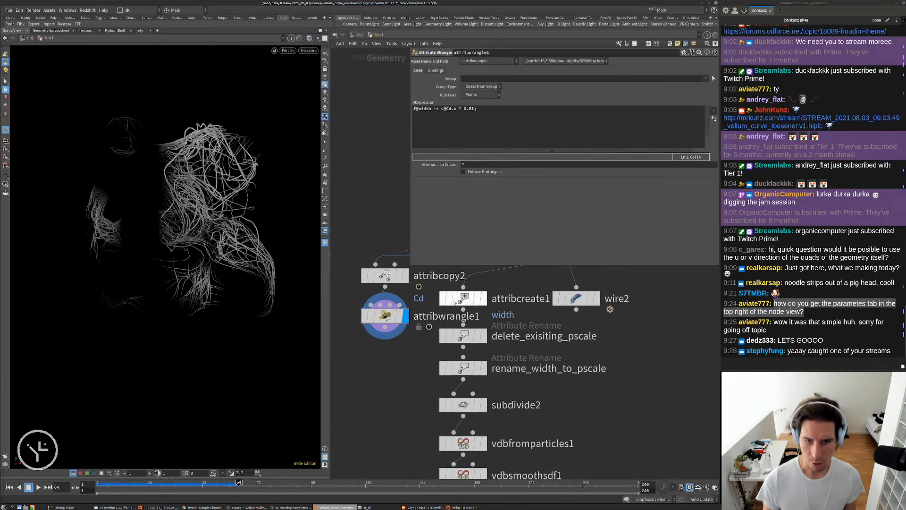
{"action": "middle_click_drag", "start_coordinate": [427, 324], "coordinate": [411, 339]}
{"action": "left_click_drag", "start_coordinate": [453, 431], "coordinate": [439, 329]}
{"action": "left_click_drag", "start_coordinate": [441, 330], "coordinate": [441, 383]}
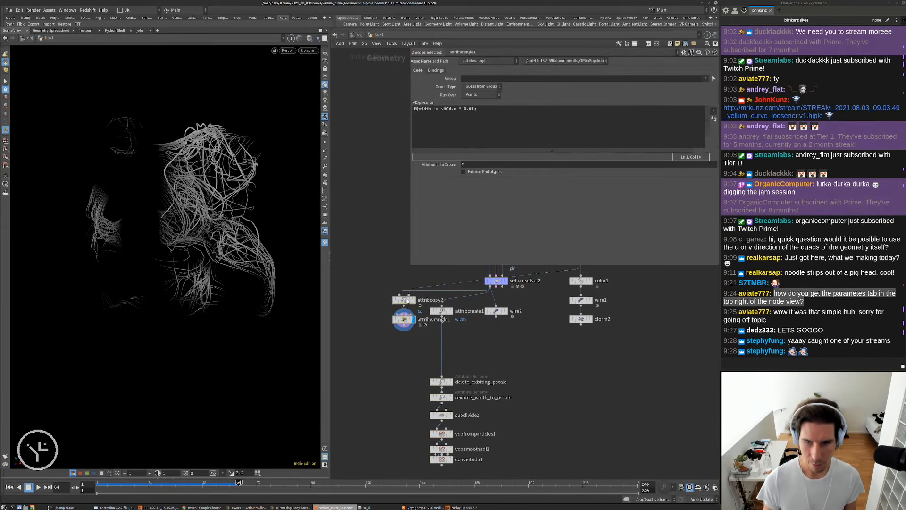
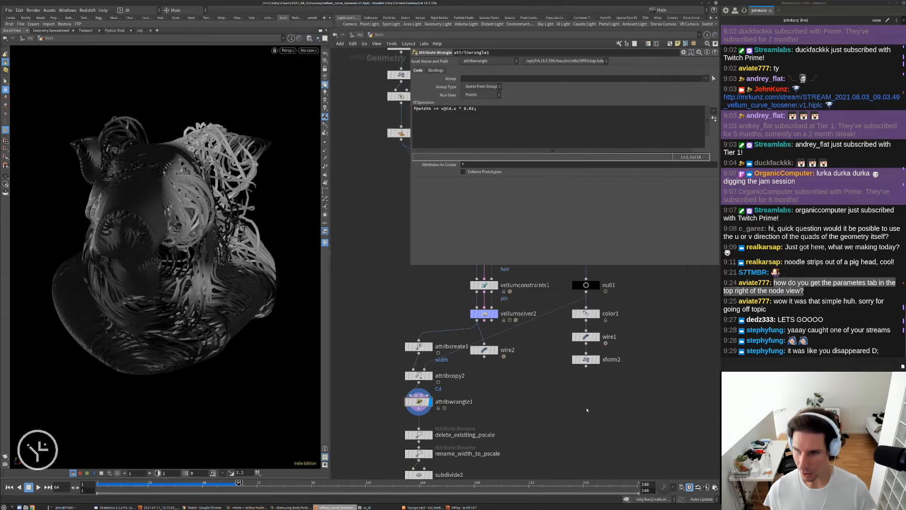
Return the attribwrangle1 result to the first frame and inspect the strands from the side of the head.
{"action": "key", "text": "ctrl+Up"}
{"action": "middle_click_drag", "start_coordinate": [543, 412], "coordinate": [552, 387]}
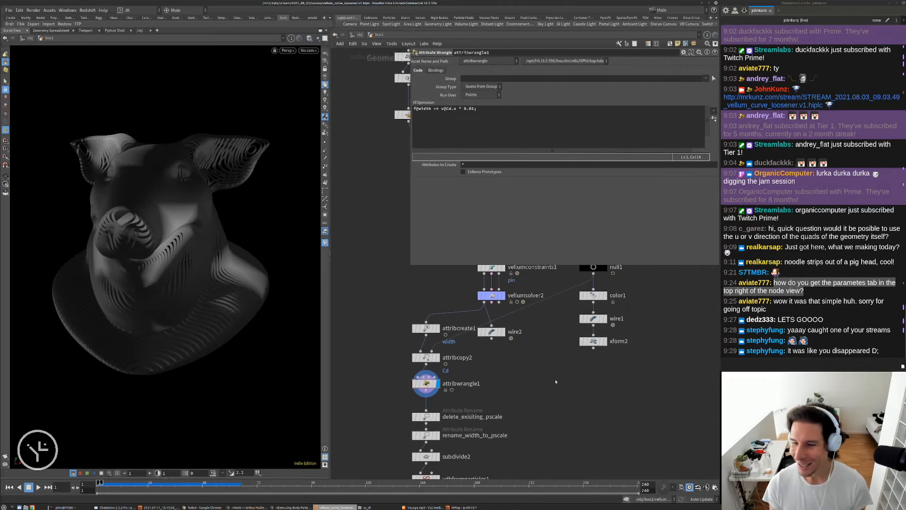
{"action": "scroll", "coordinate": [406, 352], "scroll_direction": "up", "scroll_amount": 2}
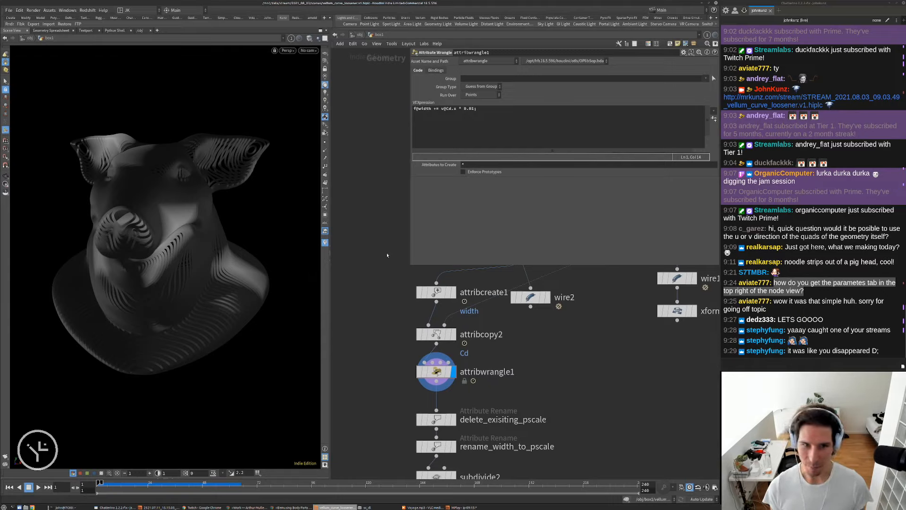
{"action": "middle_click_drag", "start_coordinate": [393, 285], "coordinate": [391, 264]}
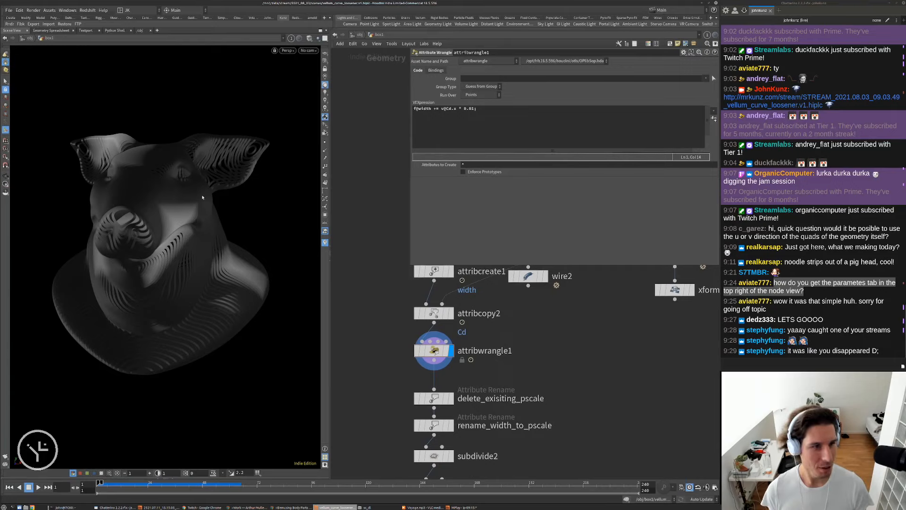
{"action": "left_click_drag", "start_coordinate": [162, 194], "coordinate": [208, 212], "text": "alt"}
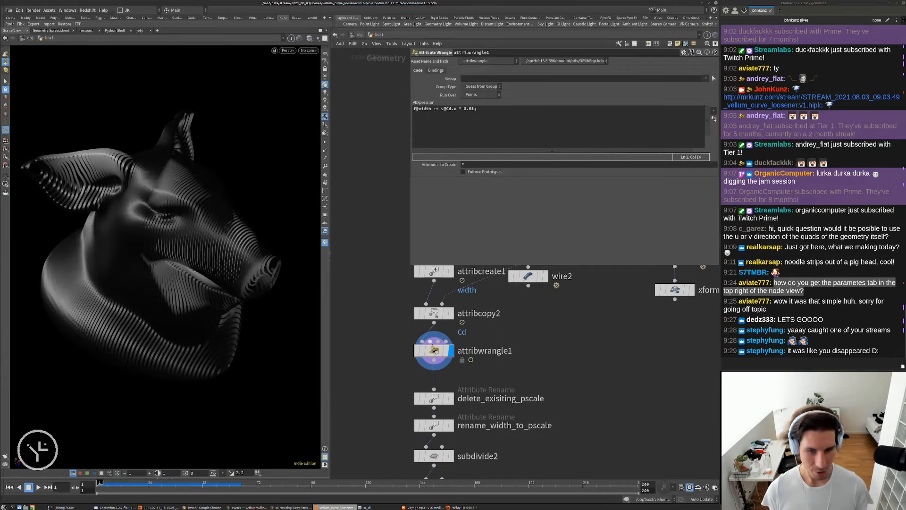
{"action": "middle_click_drag", "start_coordinate": [531, 360], "coordinate": [531, 347]}
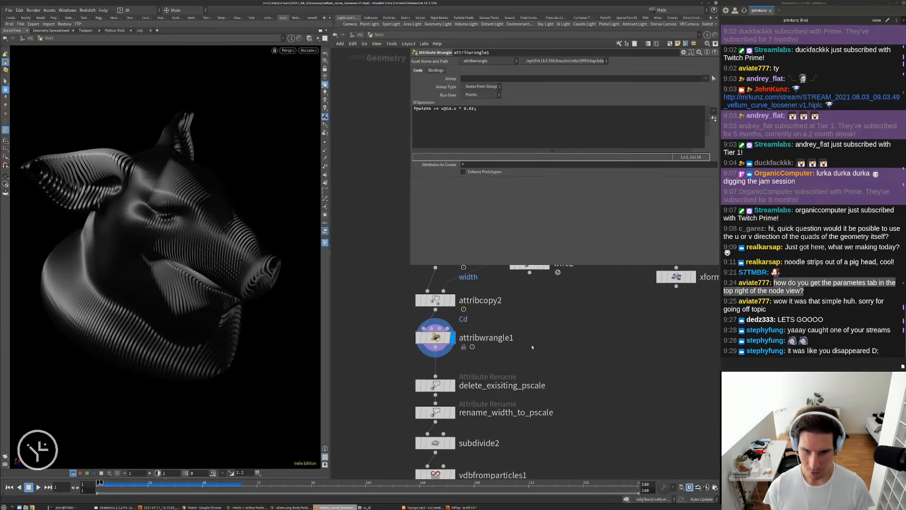
Add the line "v@Cd = 1;" below the width expression in attribwrangle1 and play the first part of the animation.
{"action": "left_click", "coordinate": [497, 123]}
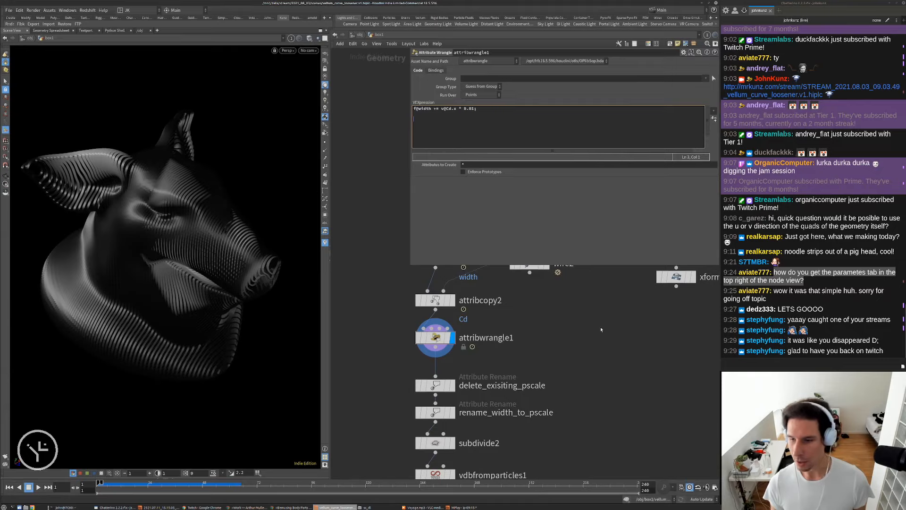
{"action": "middle_click_drag", "start_coordinate": [603, 347], "coordinate": [609, 337]}
{"action": "left_click", "coordinate": [482, 128]}
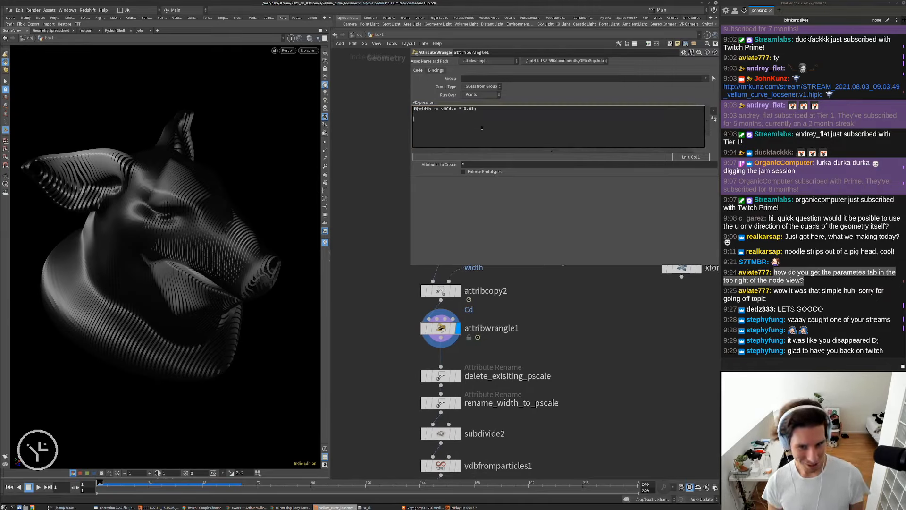
{"action": "type", "text": "v"}
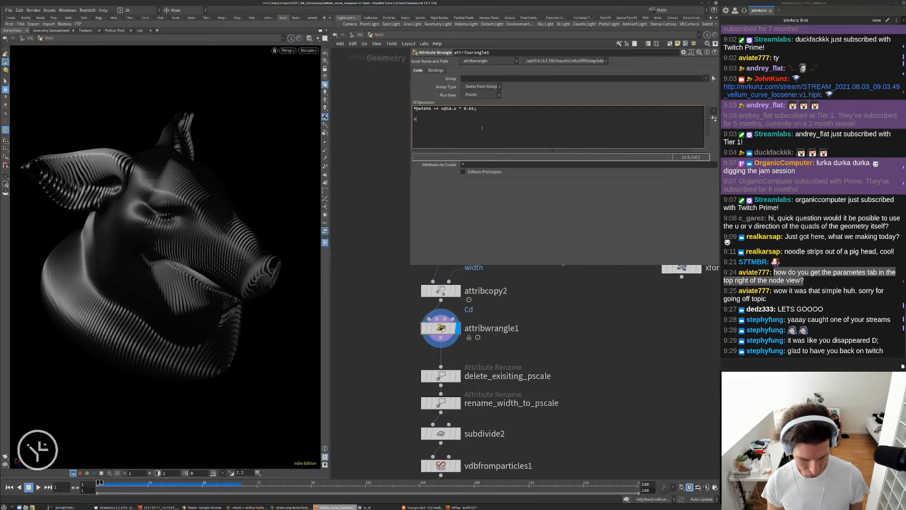
{"action": "type", "text": "@Cd = 1;"}
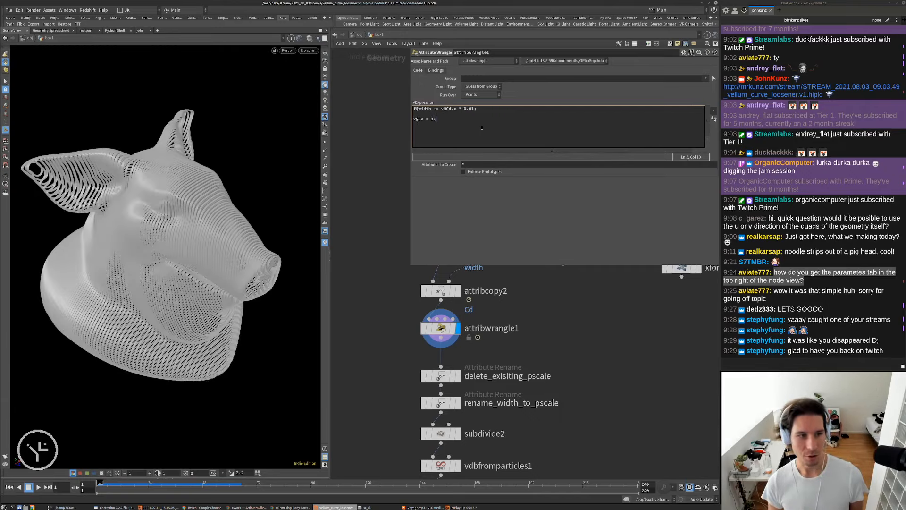
{"action": "middle_click_drag", "start_coordinate": [562, 353], "coordinate": [554, 323]}
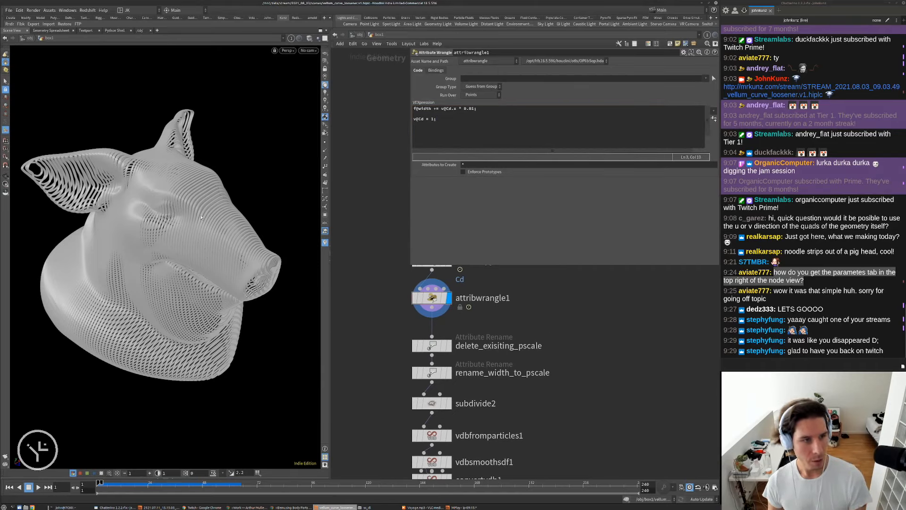
{"action": "key", "text": "Up"}
{"action": "key", "text": "Up"}
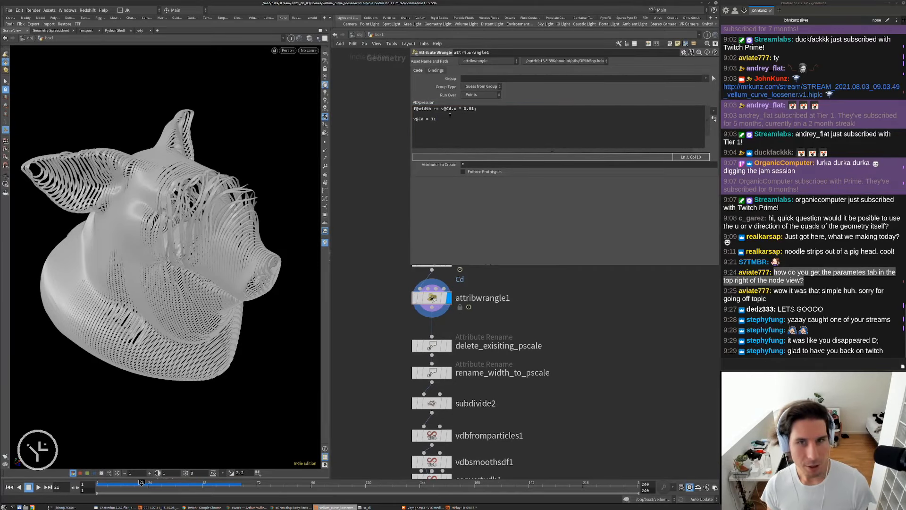
Try larger width multipliers in the attribwrangle1 expression and play the strands further from a frontal view.
{"action": "double_click", "coordinate": [473, 109]}
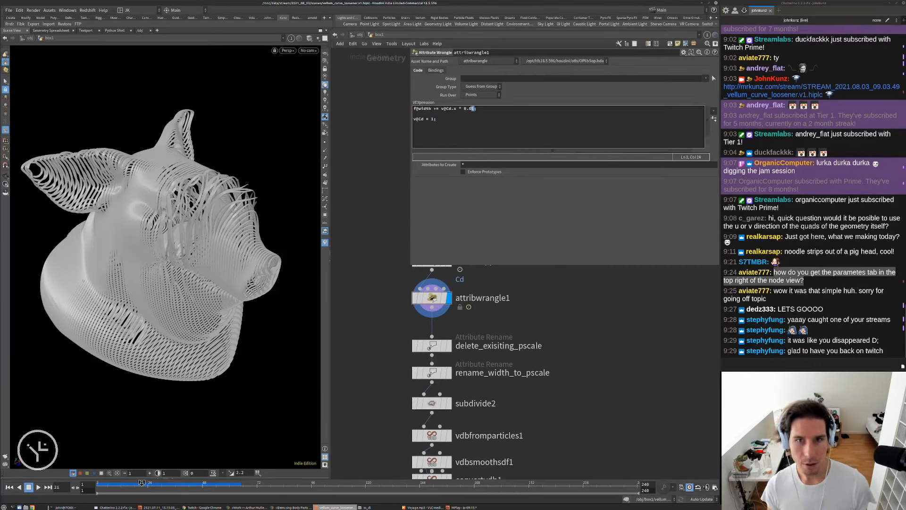
{"action": "left_click", "coordinate": [605, 321]}
{"action": "left_click", "coordinate": [470, 108]}
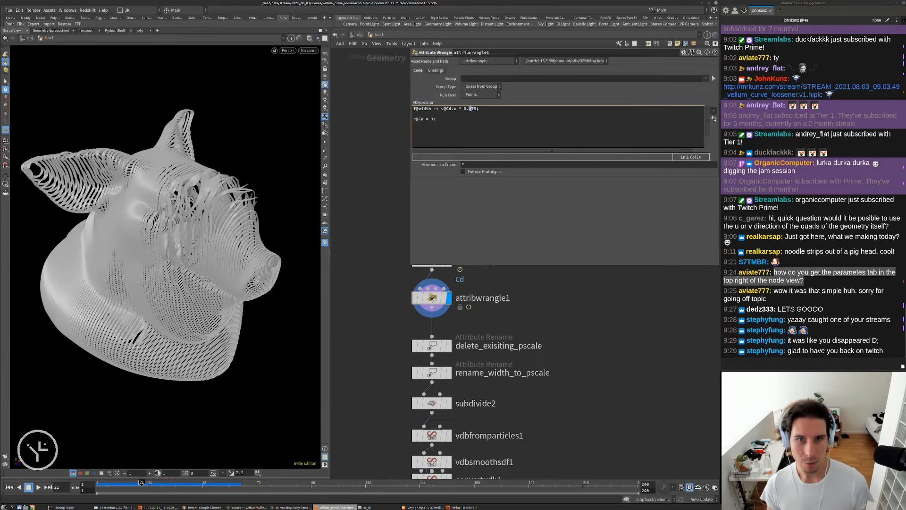
{"action": "left_click", "coordinate": [584, 323]}
{"action": "left_click_drag", "start_coordinate": [222, 189], "coordinate": [165, 194], "text": "alt"}
{"action": "right_click_drag", "start_coordinate": [165, 175], "coordinate": [173, 140], "text": "alt"}
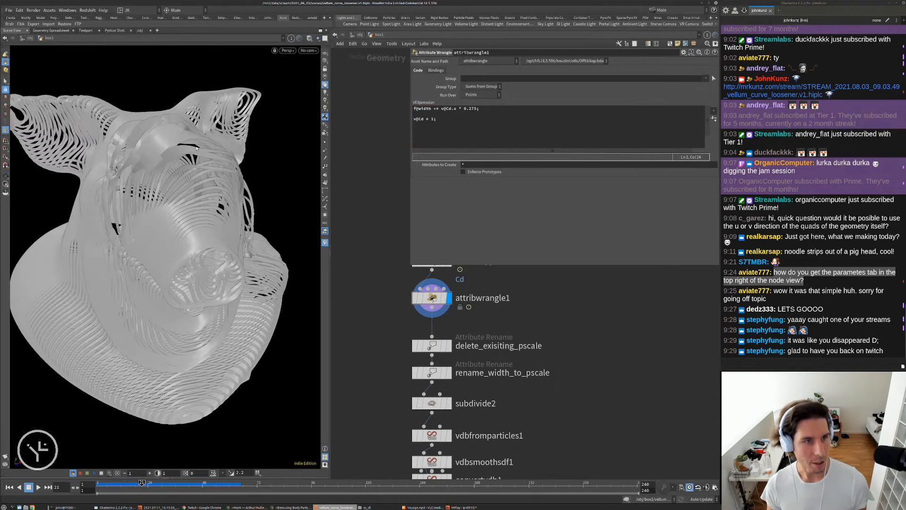
{"action": "key", "text": "Up"}
{"action": "key", "text": "Up"}
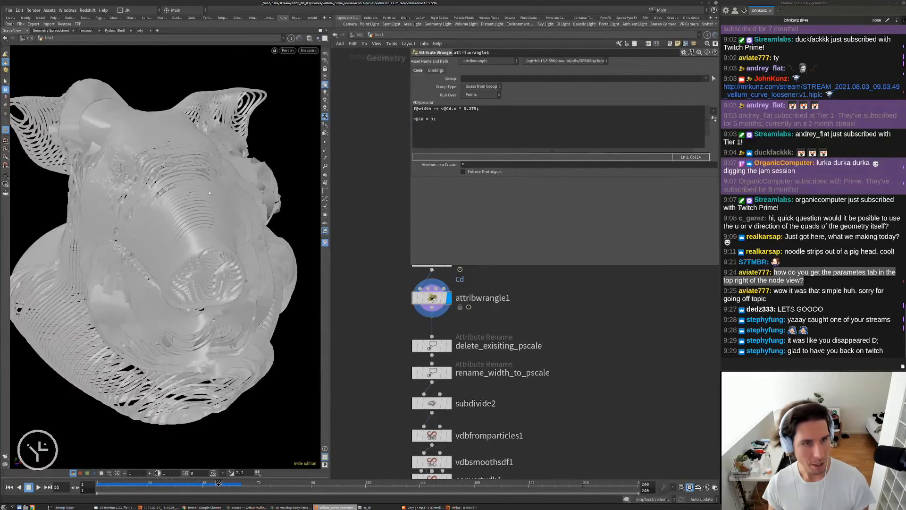
Raise the first decimal of the width multiplier further and inspect the thickened strands from the opposite side.
{"action": "left_click_drag", "start_coordinate": [472, 108], "coordinate": [469, 109]}
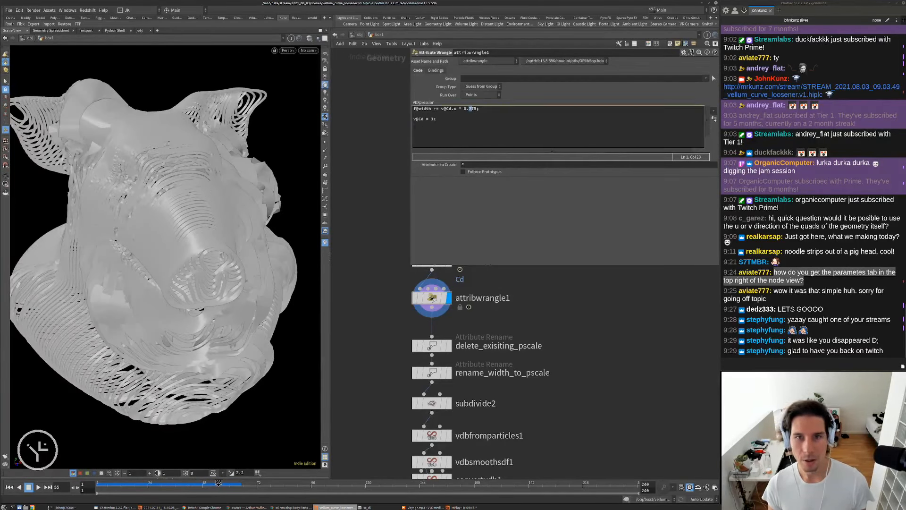
{"action": "left_click", "coordinate": [595, 324]}
{"action": "left_click_drag", "start_coordinate": [245, 199], "coordinate": [232, 208], "text": "alt"}
{"action": "right_click_drag", "start_coordinate": [231, 207], "coordinate": [255, 198], "text": "alt"}
{"action": "left_click_drag", "start_coordinate": [264, 199], "coordinate": [196, 203], "text": "alt"}
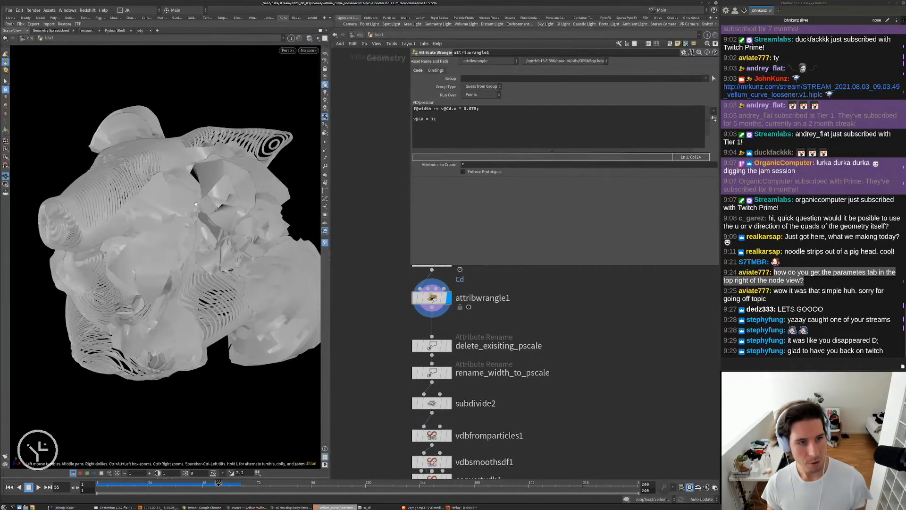
Lower the first decimal of the width multiplier and play the simulation onward to check the strands.
{"action": "left_click_drag", "start_coordinate": [471, 108], "coordinate": [469, 108]}
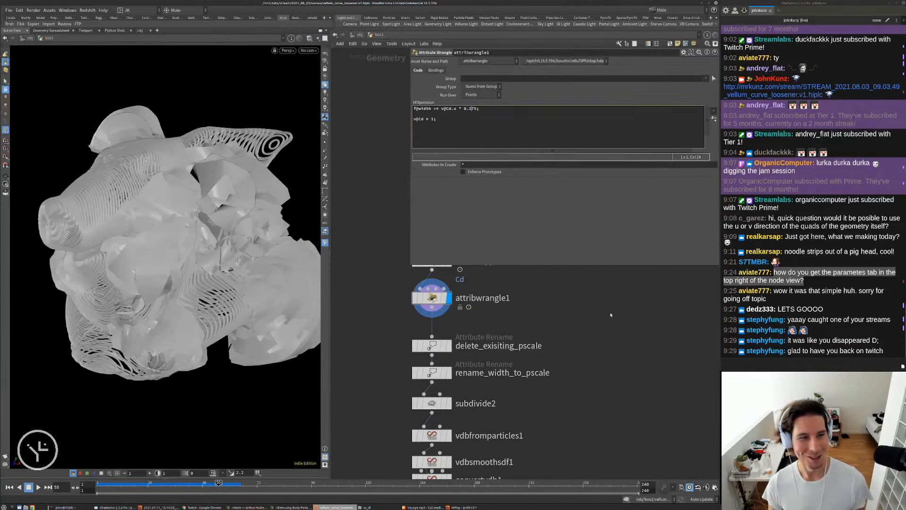
{"action": "key", "text": "Up"}
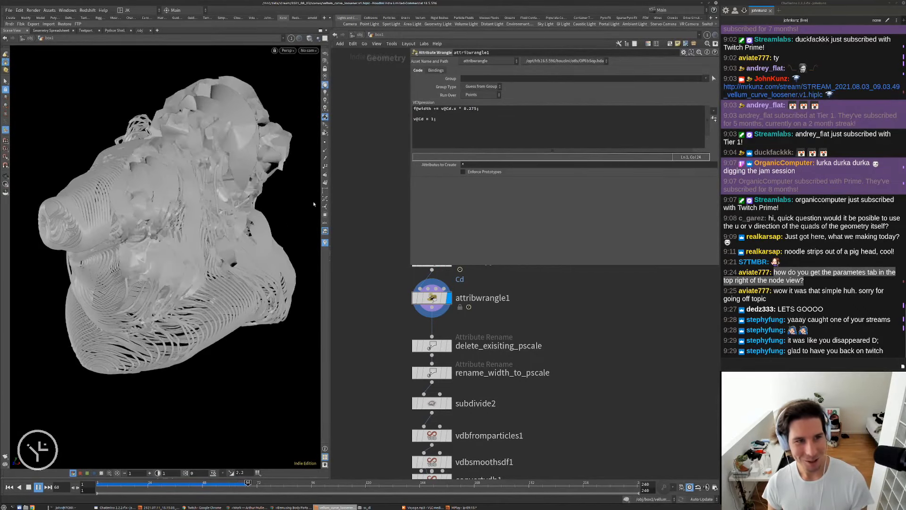
{"action": "key", "text": "Up"}
Set the width multiplier in attribwrangle1 to 0.1 and replay the animation from the first frame, ending in a front view.
{"action": "left_click", "coordinate": [469, 109]}
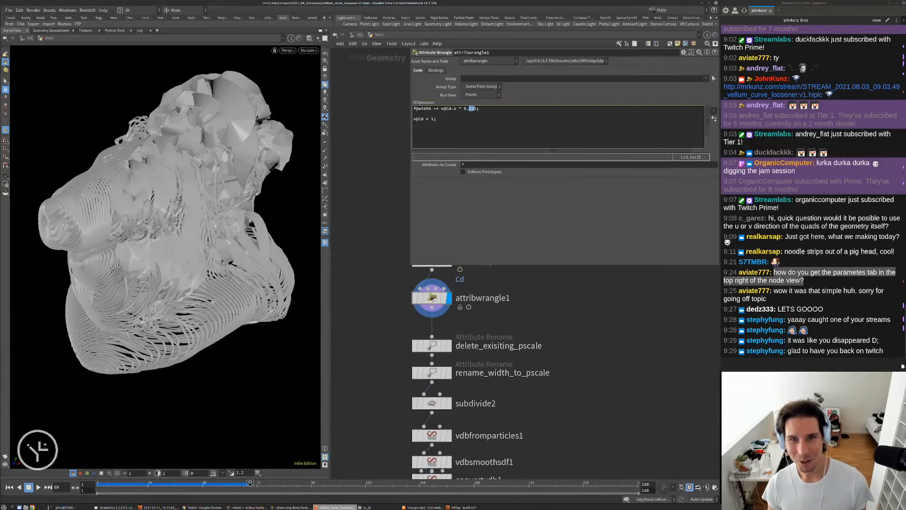
{"action": "left_click", "coordinate": [589, 291]}
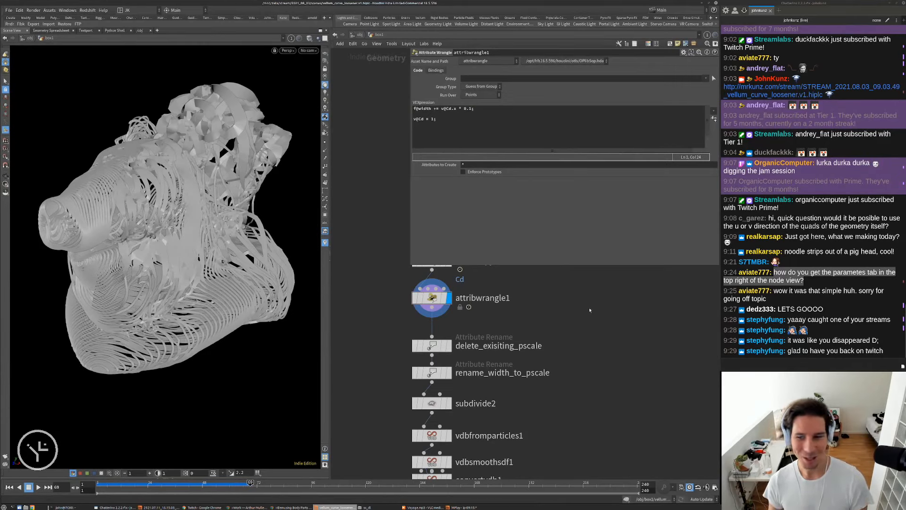
{"action": "middle_click_drag", "start_coordinate": [600, 330], "coordinate": [615, 316]}
{"action": "key", "text": "ctrl+Up"}
{"action": "key", "text": "Up"}
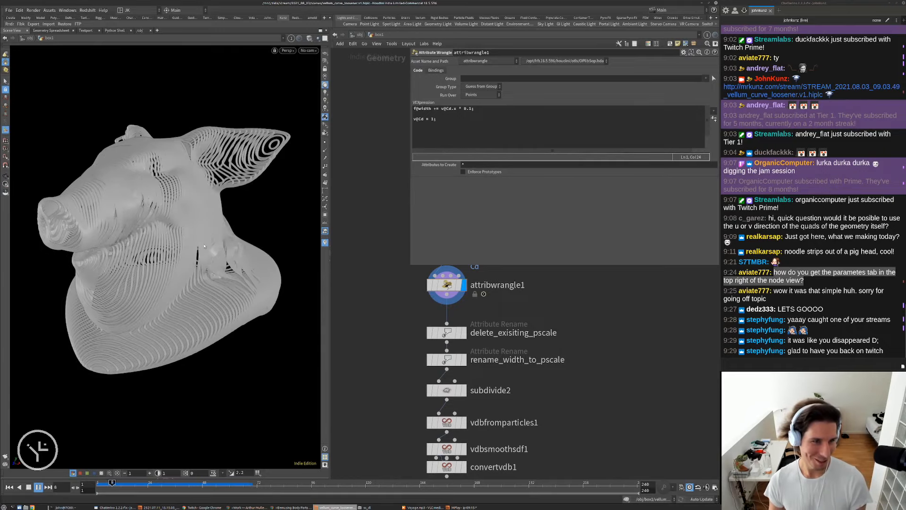
{"action": "key", "text": "Up"}
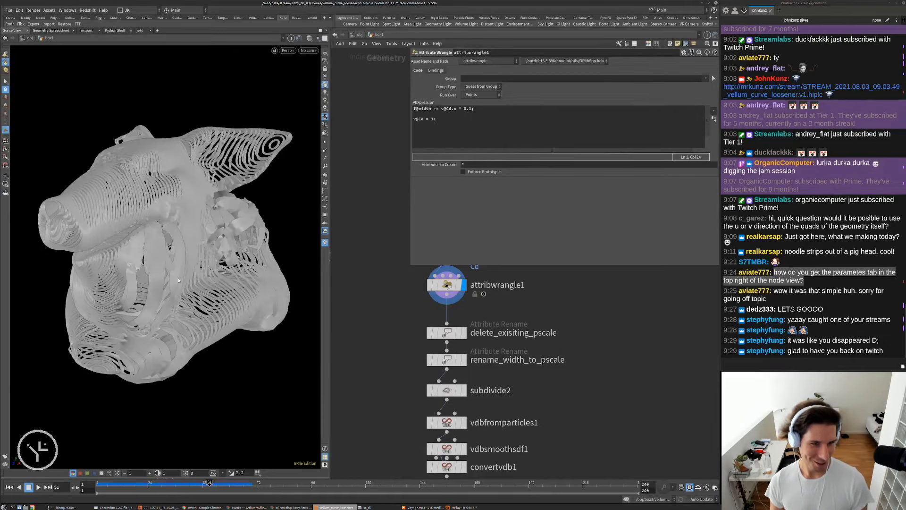
{"action": "left_click_drag", "start_coordinate": [144, 171], "coordinate": [206, 240], "text": "alt"}
{"action": "key", "text": "Up"}
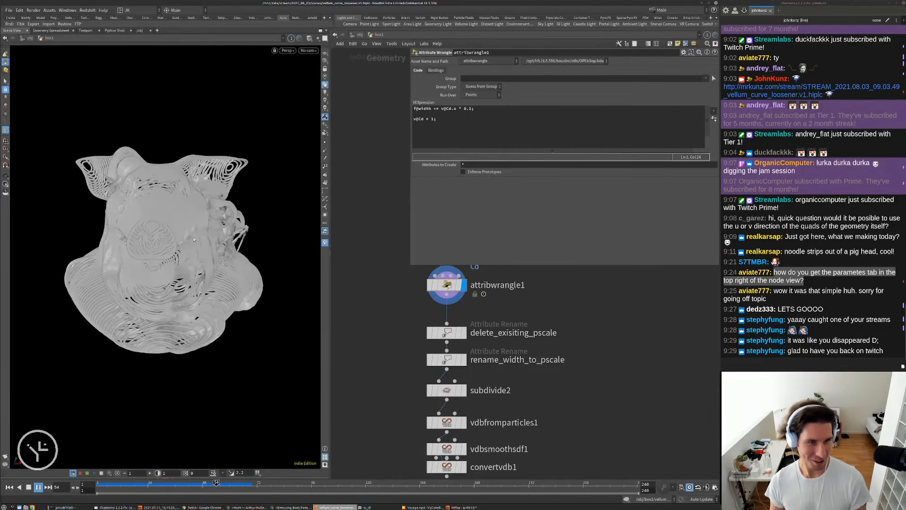
{"action": "key", "text": "Up"}
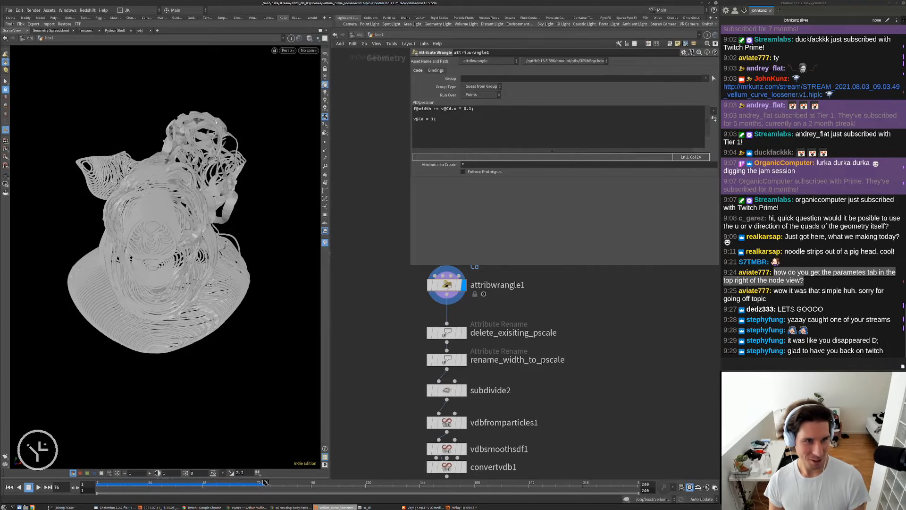
Return to the first frame and display the convertvdb1 mesh at the end of the chain.
{"action": "key", "text": "ctrl+Up"}
{"action": "middle_click_drag", "start_coordinate": [437, 342], "coordinate": [426, 309]}
{"action": "scroll", "coordinate": [426, 309], "scroll_direction": "down", "scroll_amount": 2}
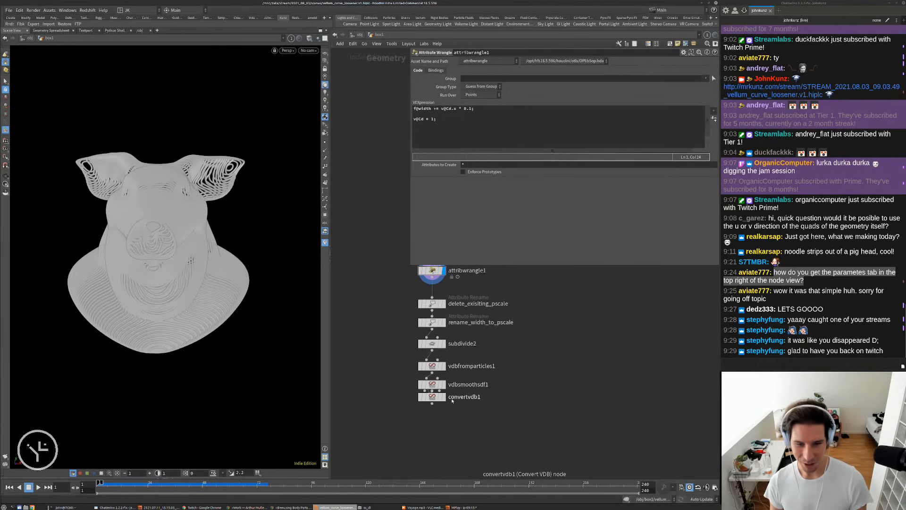
{"action": "scroll", "coordinate": [446, 399], "scroll_direction": "up", "scroll_amount": 2}
{"action": "middle_click_drag", "start_coordinate": [520, 347], "coordinate": [491, 383]}
{"action": "left_click", "coordinate": [412, 433]}
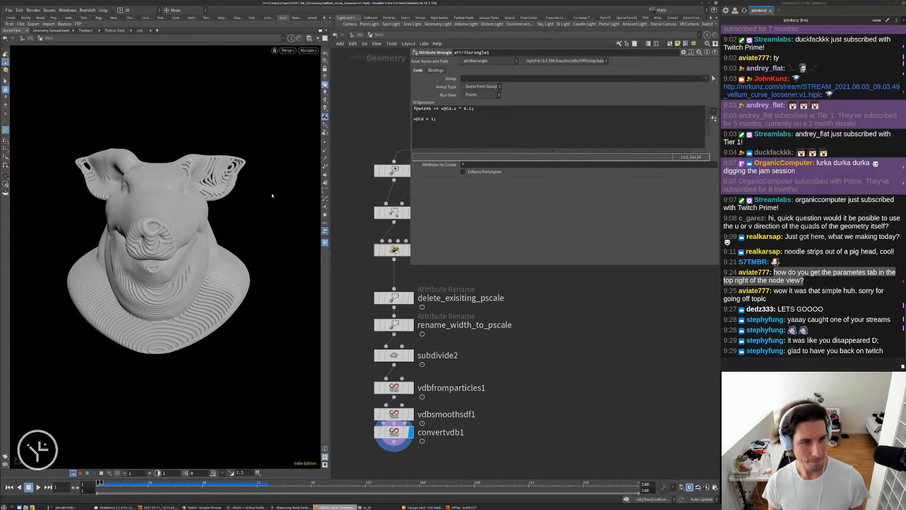
Frame the meshed pig head closely from the front, start a flipbook of frames 1 to 240, and bring up its MPlay preview.
{"action": "scroll", "coordinate": [231, 204], "scroll_direction": "up", "scroll_amount": 3}
{"action": "left_click_drag", "start_coordinate": [217, 190], "coordinate": [235, 203], "text": "alt"}
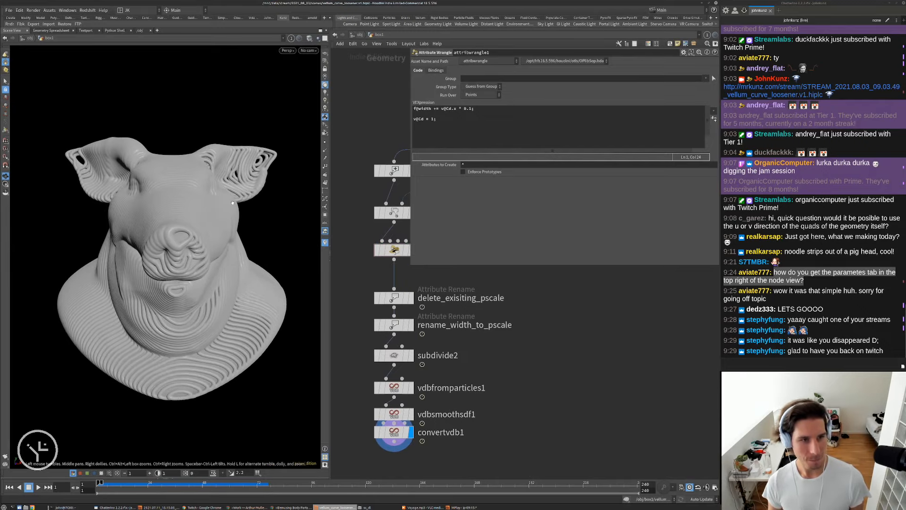
{"action": "middle_click_drag", "start_coordinate": [235, 203], "coordinate": [226, 203], "text": "alt"}
{"action": "scroll", "coordinate": [227, 203], "scroll_direction": "up", "scroll_amount": 1}
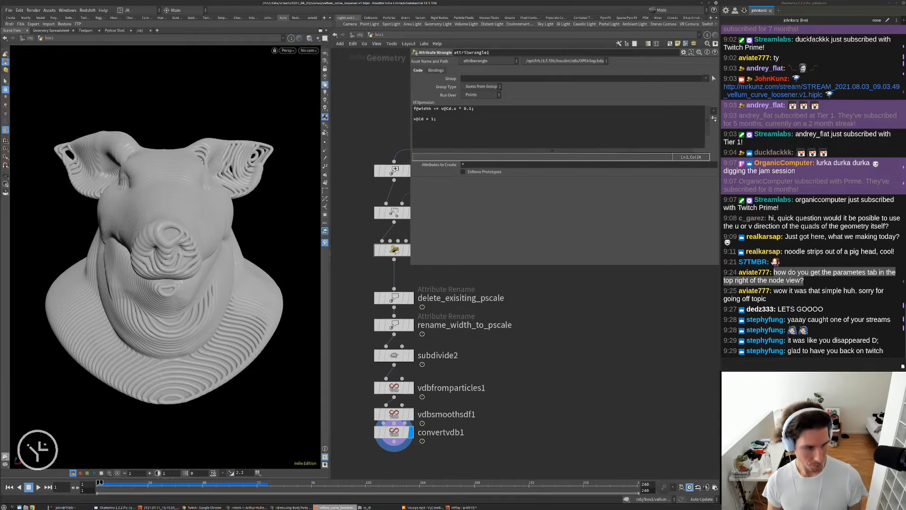
{"action": "left_click", "coordinate": [5, 457]}
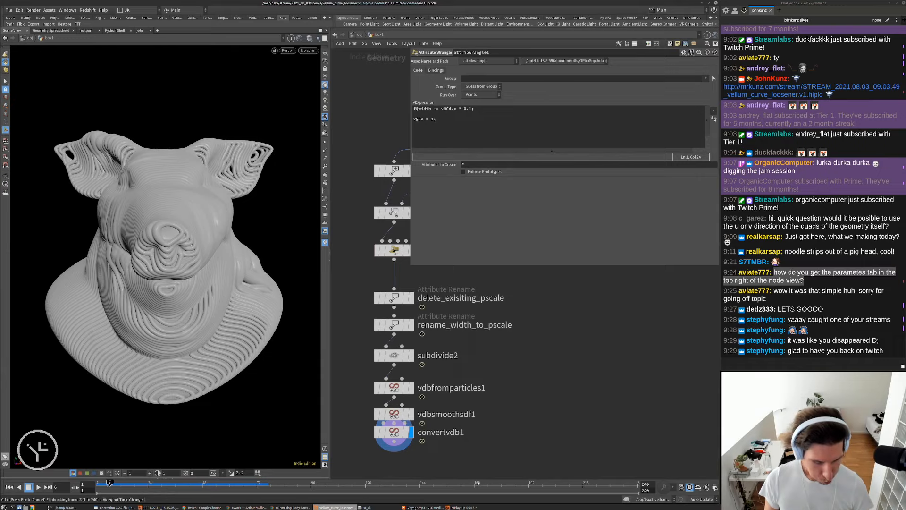
{"action": "left_click", "coordinate": [463, 507]}
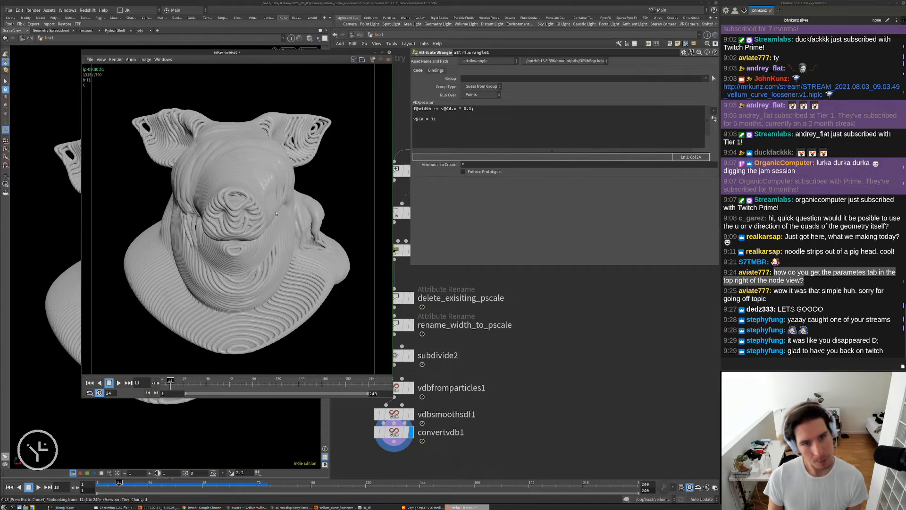
Step through the first rendered flipbook frames of the meshed pig head in MPlay.
{"action": "key", "text": "Up"}
{"action": "key", "text": "Page_Up"}
{"action": "key", "text": "Up"}
{"action": "key", "text": "Page_Up"}
{"action": "key", "text": "Page_Up"}
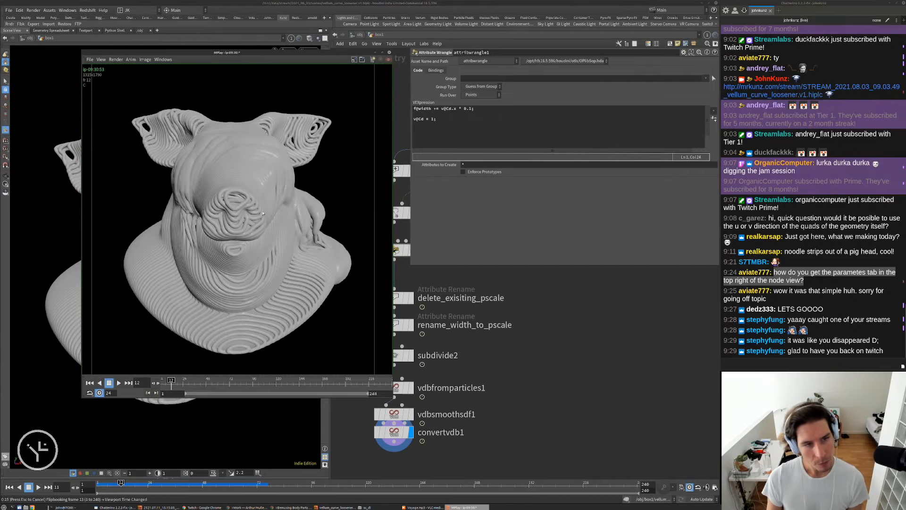
{"action": "key", "text": "Page_Up"}
{"action": "key", "text": "Page_Up"}
{"action": "key", "text": "Right"}
{"action": "key", "text": "Right"}
{"action": "key", "text": "Right"}
{"action": "key", "text": "Right"}
{"action": "key", "text": "Right"}
{"action": "key", "text": "Right"}
{"action": "key", "text": "Right"}
{"action": "key", "text": "Right"}
{"action": "key", "text": "Right"}
{"action": "key", "text": "Right"}
{"action": "key", "text": "Right"}
{"action": "key", "text": "Right"}
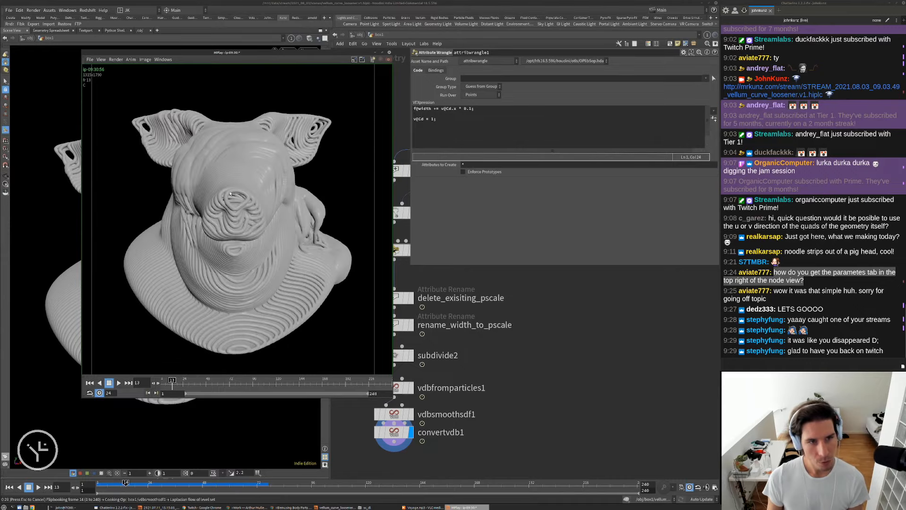
Inspect the loosened strands beside the head up close and replay the flipbook from the start.
{"action": "scroll", "coordinate": [248, 200], "scroll_direction": "up", "scroll_amount": 10}
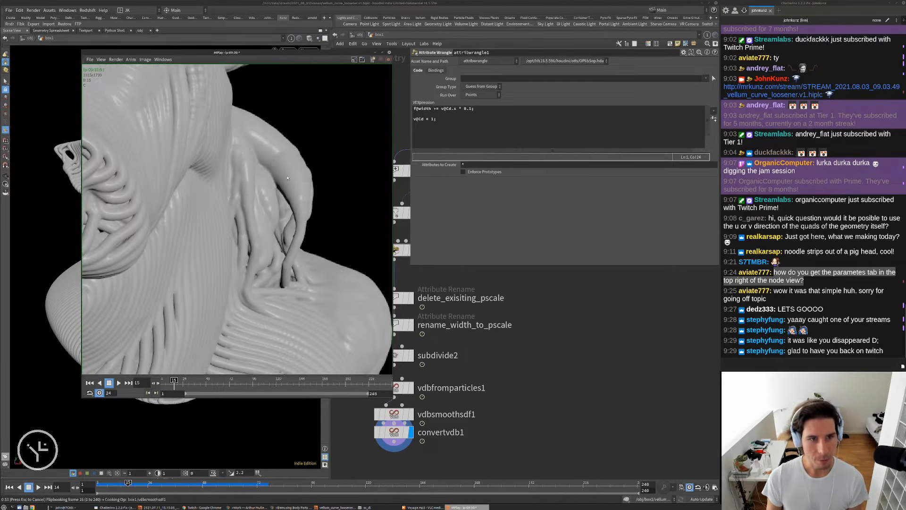
{"action": "scroll", "coordinate": [300, 201], "scroll_direction": "down", "scroll_amount": 9}
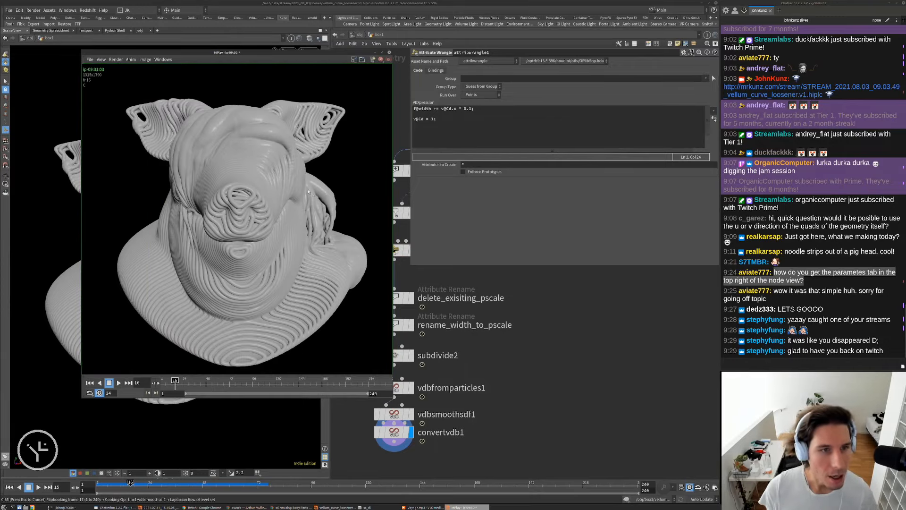
{"action": "scroll", "coordinate": [234, 136], "scroll_direction": "up", "scroll_amount": 3}
{"action": "key", "text": "ctrl+Up"}
{"action": "key", "text": "Up"}
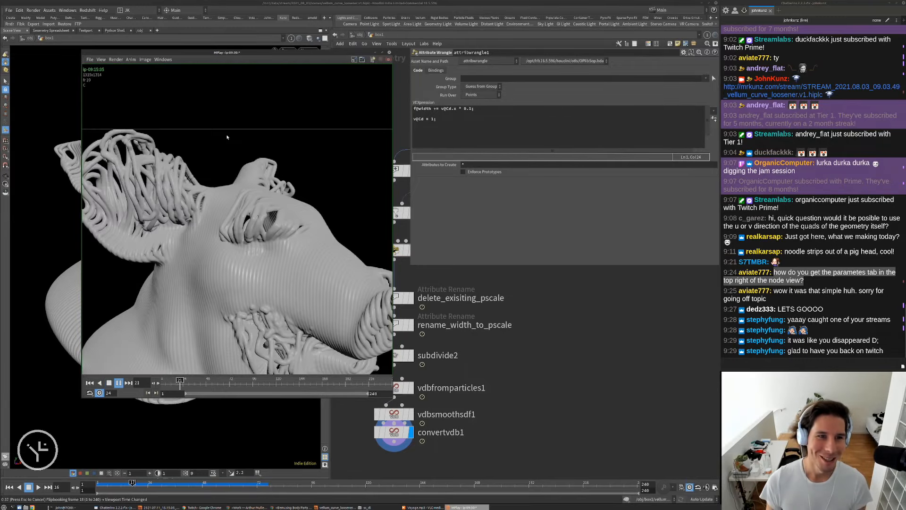
{"action": "key", "text": "ctrl+Up"}
{"action": "key", "text": "Up"}
{"action": "scroll", "coordinate": [231, 137], "scroll_direction": "up", "scroll_amount": 3}
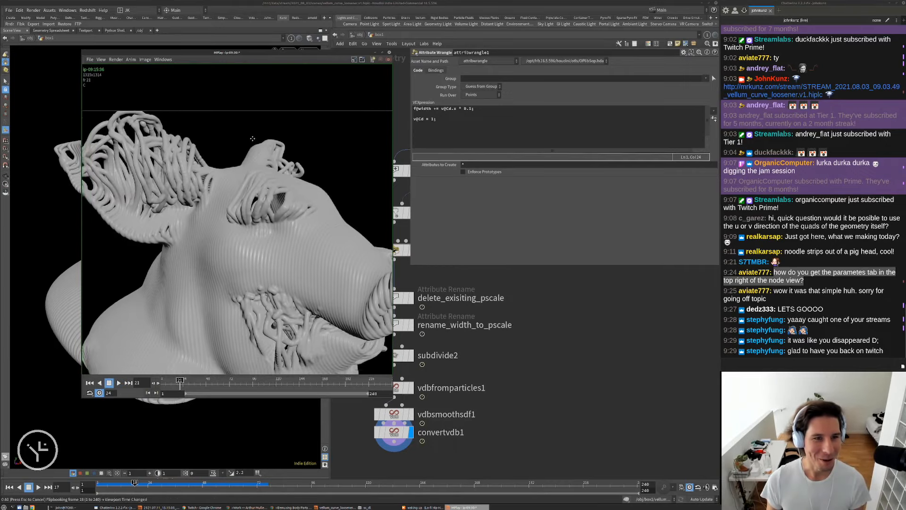
{"action": "scroll", "coordinate": [252, 134], "scroll_direction": "down", "scroll_amount": 6}
{"action": "key", "text": "ctrl+Up"}
{"action": "key", "text": "Up"}
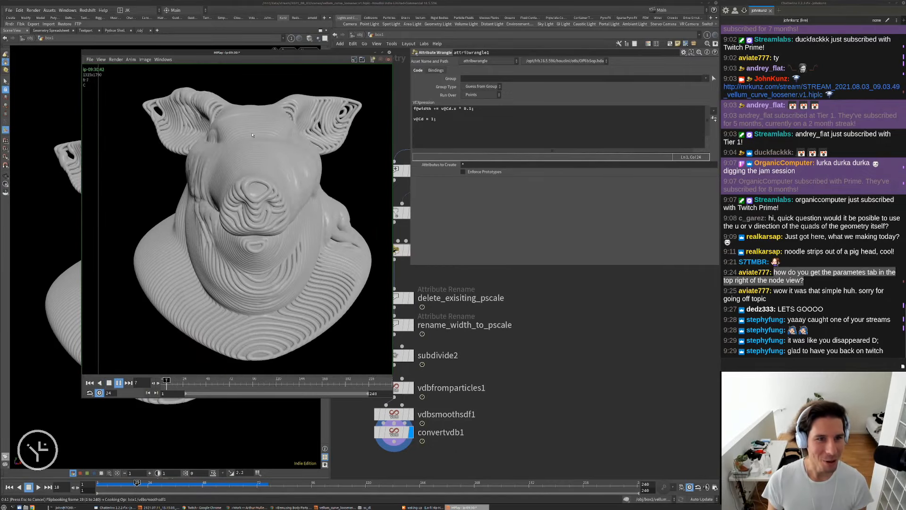
Play and scrub the flipbook between its first frame and the newest rendered frames to review the strand motion.
{"action": "key", "text": "Page_Up"}
{"action": "key", "text": "Page_Up"}
{"action": "key", "text": "Page_Up"}
{"action": "key", "text": "ctrl+Up"}
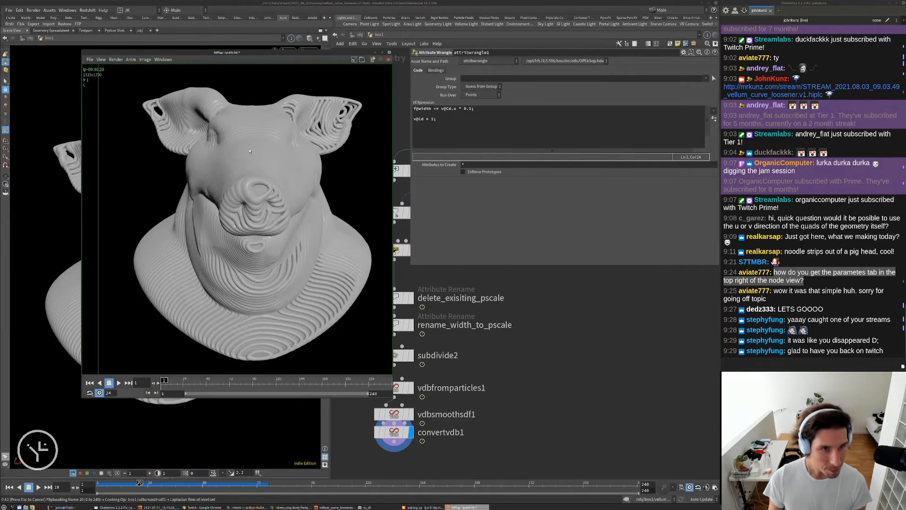
{"action": "key", "text": "Up"}
{"action": "key", "text": "Up"}
{"action": "key", "text": "Page_Up"}
{"action": "key", "text": "Page_Down"}
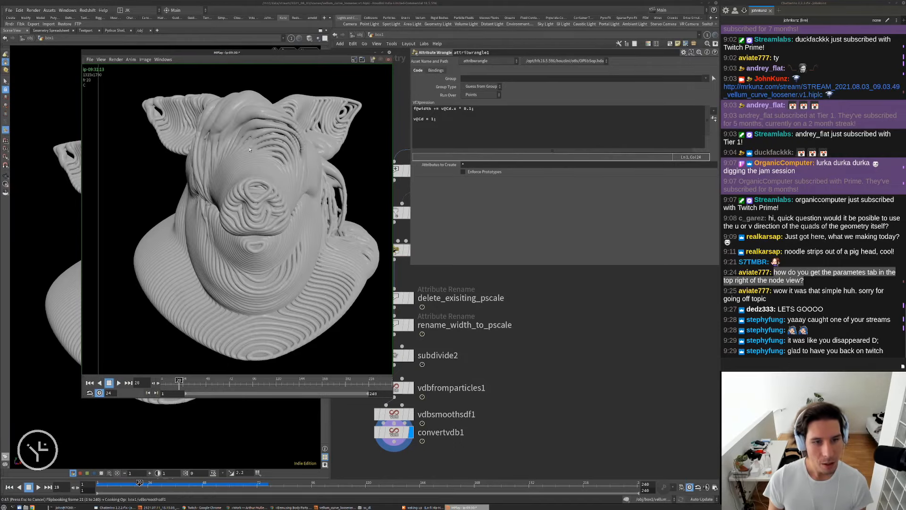
{"action": "key", "text": "Page_Up"}
{"action": "key", "text": "Page_Down"}
{"action": "key", "text": "Up"}
{"action": "key", "text": "Page_Up"}
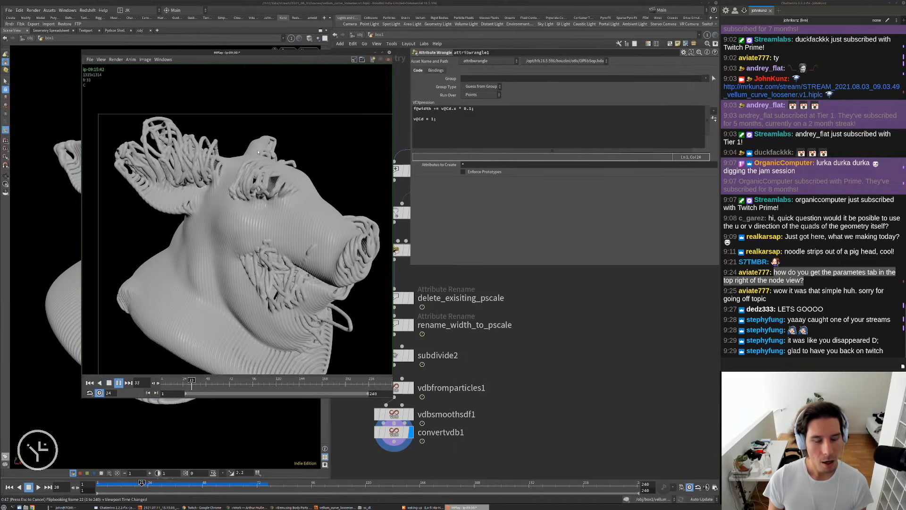
{"action": "key", "text": "Page_Down"}
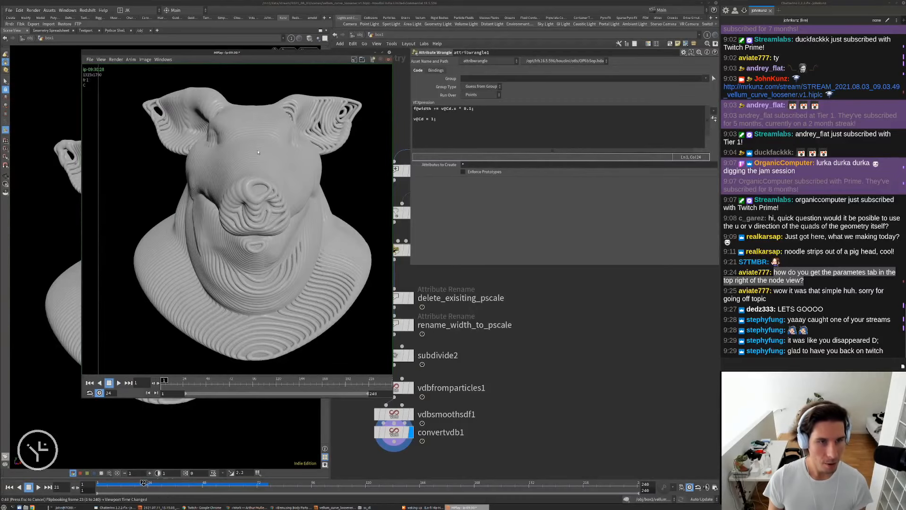
{"action": "key", "text": "Up"}
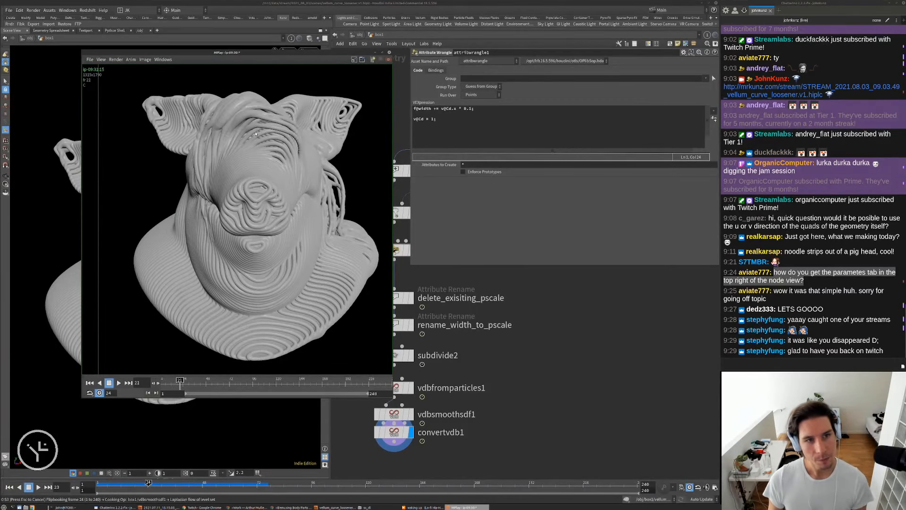
{"action": "key", "text": "Page_Up"}
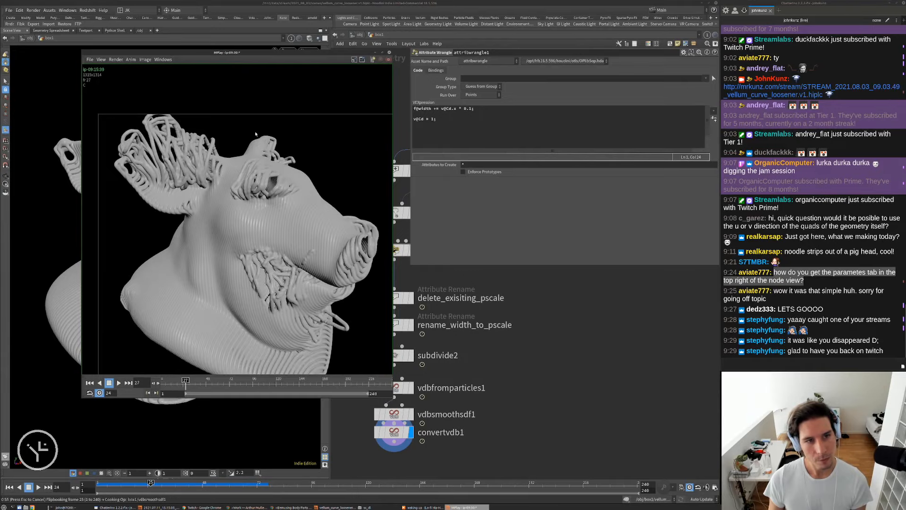
{"action": "key", "text": "Page_Down"}
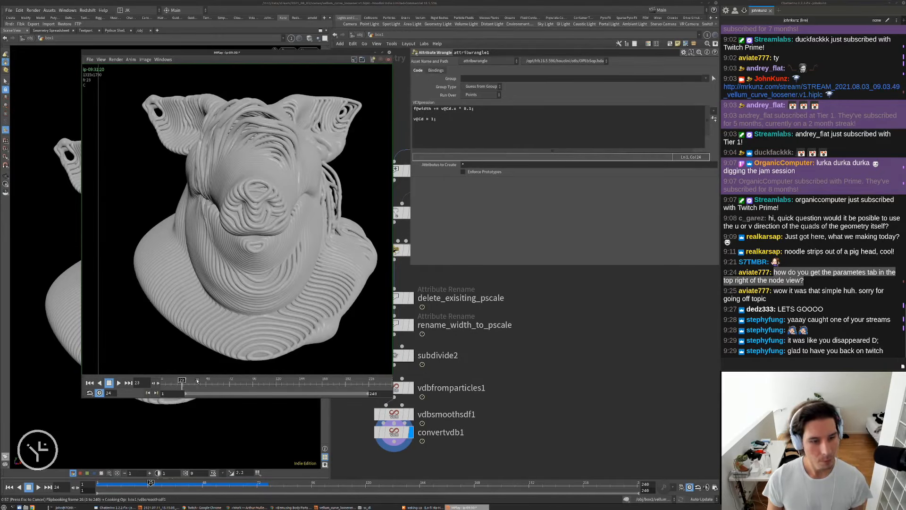
{"action": "left_click_drag", "start_coordinate": [189, 387], "coordinate": [161, 387]}
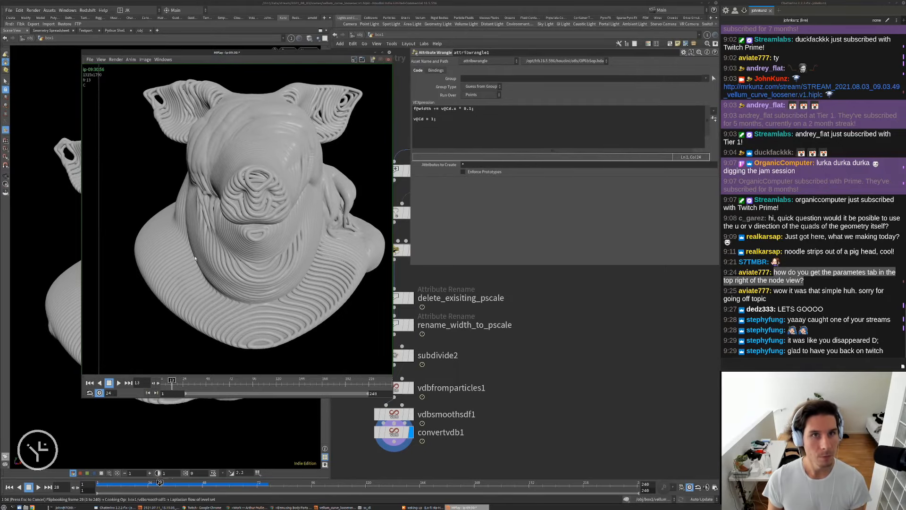
Replay the flipbook and examine the thick strands sagging over the pig's chest at close range.
{"action": "key", "text": "Up"}
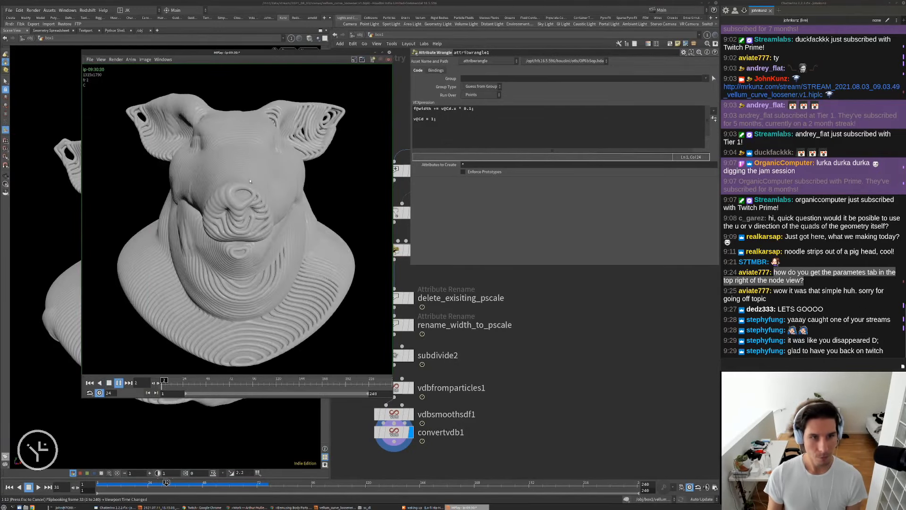
{"action": "key", "text": "Up"}
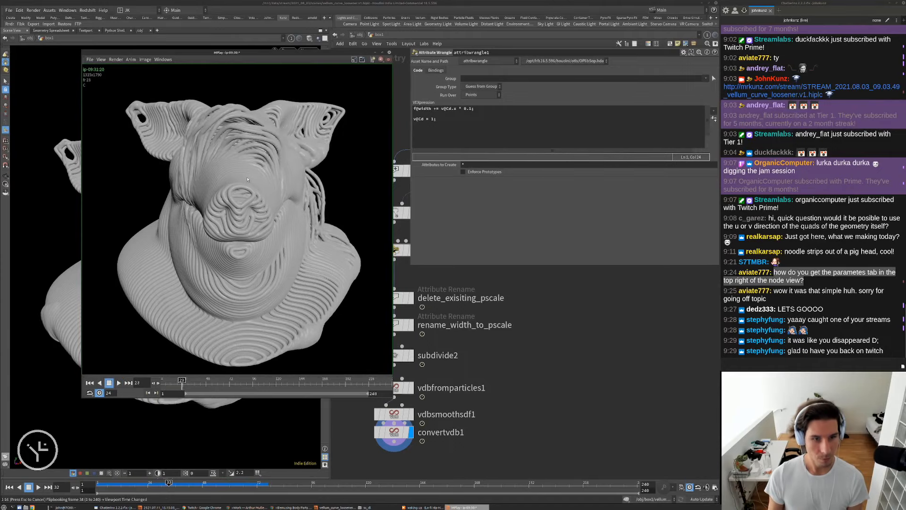
{"action": "scroll", "coordinate": [296, 351], "scroll_direction": "up", "scroll_amount": 3}
{"action": "middle_click_drag", "start_coordinate": [296, 351], "coordinate": [292, 272]}
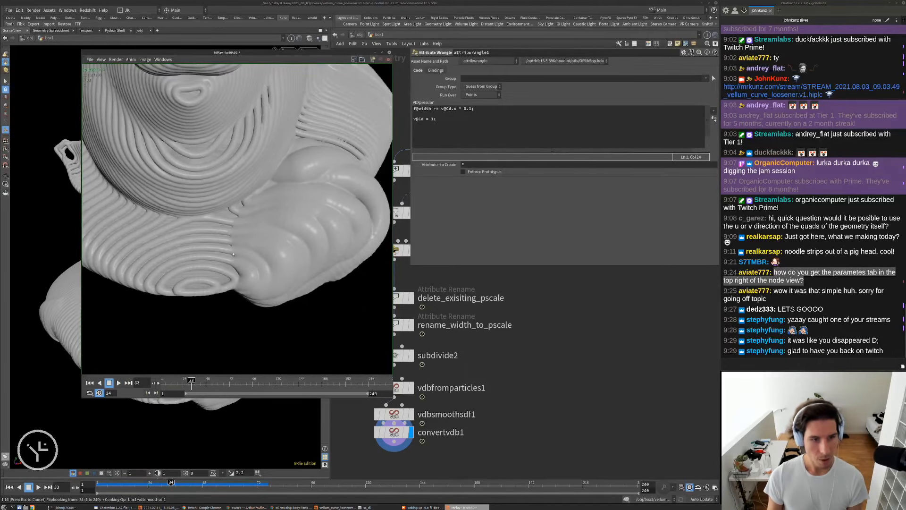
{"action": "scroll", "coordinate": [260, 186], "scroll_direction": "down", "scroll_amount": 3}
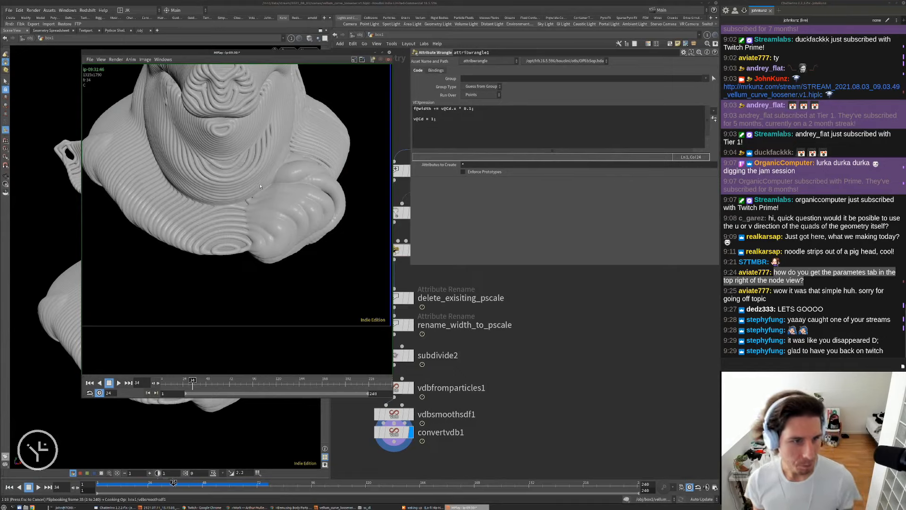
{"action": "scroll", "coordinate": [237, 202], "scroll_direction": "up", "scroll_amount": 3}
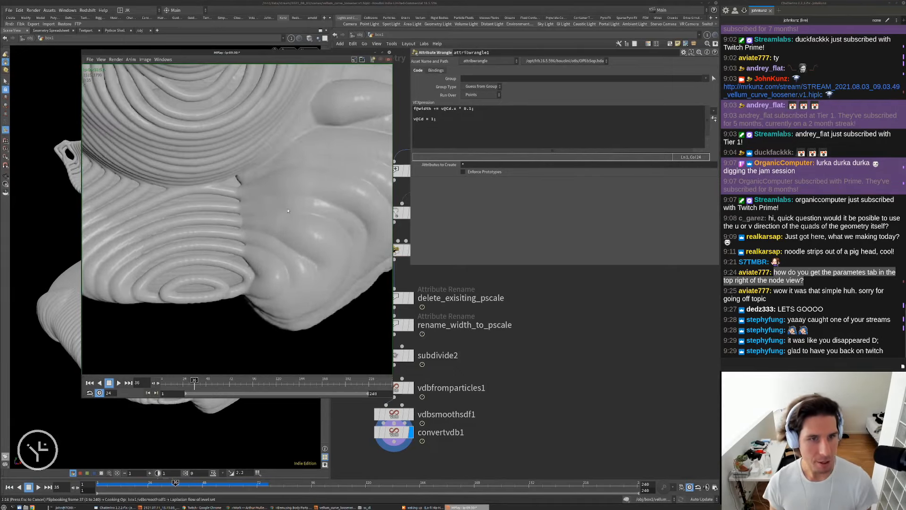
{"action": "scroll", "coordinate": [287, 182], "scroll_direction": "down", "scroll_amount": 3}
{"action": "scroll", "coordinate": [287, 182], "scroll_direction": "down", "scroll_amount": 4}
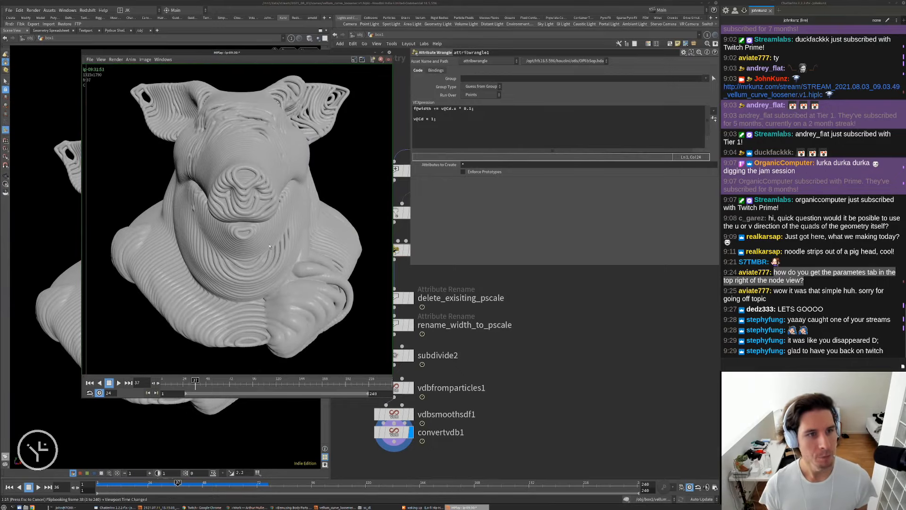
{"action": "scroll", "coordinate": [266, 236], "scroll_direction": "down", "scroll_amount": 3}
{"action": "middle_click_drag", "start_coordinate": [254, 261], "coordinate": [254, 240]}
Replay the flipbook at full-head framing and examine the strands falling beside the head and snout around frame 52.
{"action": "key", "text": "Up"}
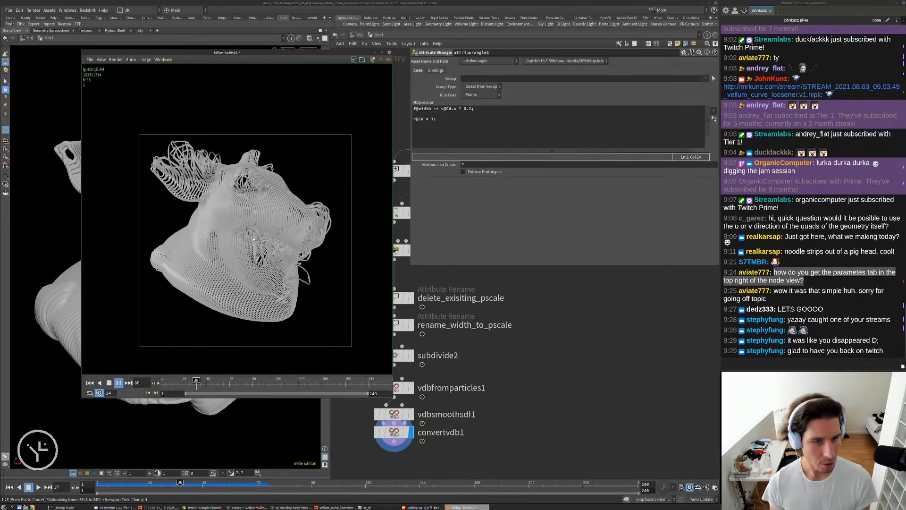
{"action": "key", "text": "Up"}
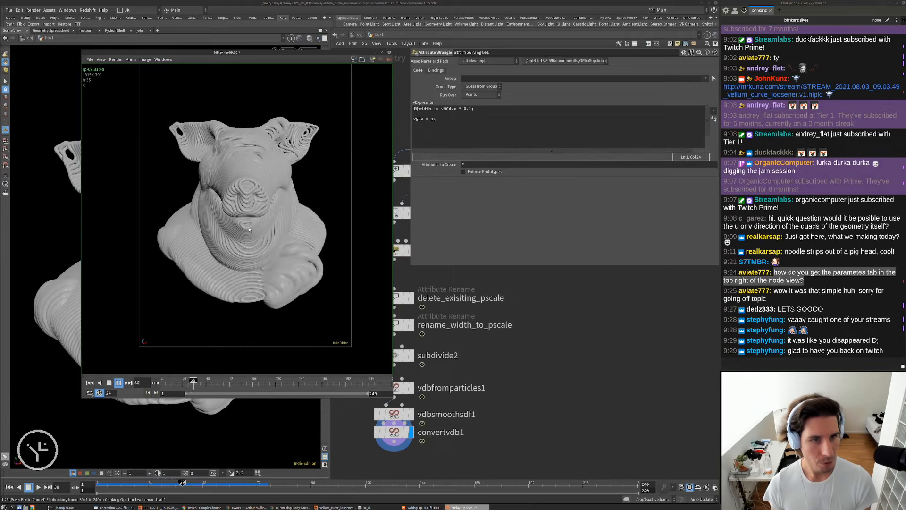
{"action": "key", "text": "Up"}
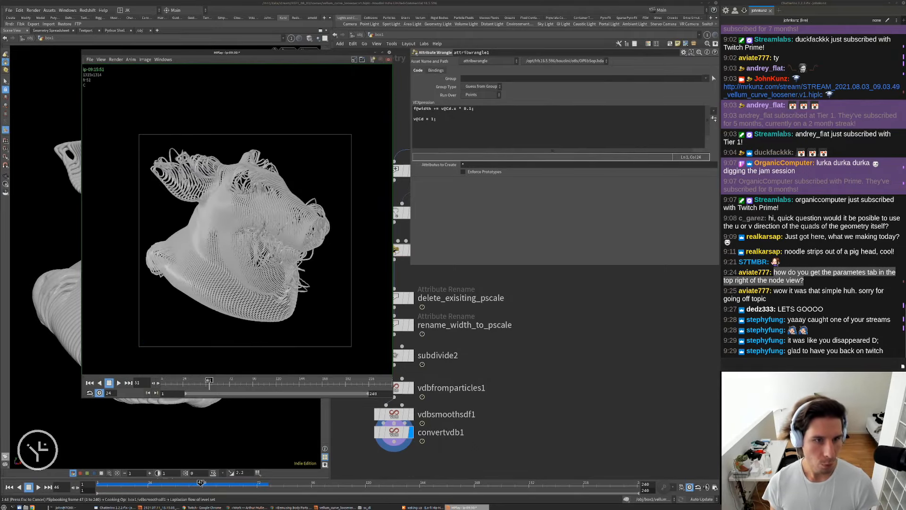
{"action": "scroll", "coordinate": [250, 189], "scroll_direction": "up", "scroll_amount": 3}
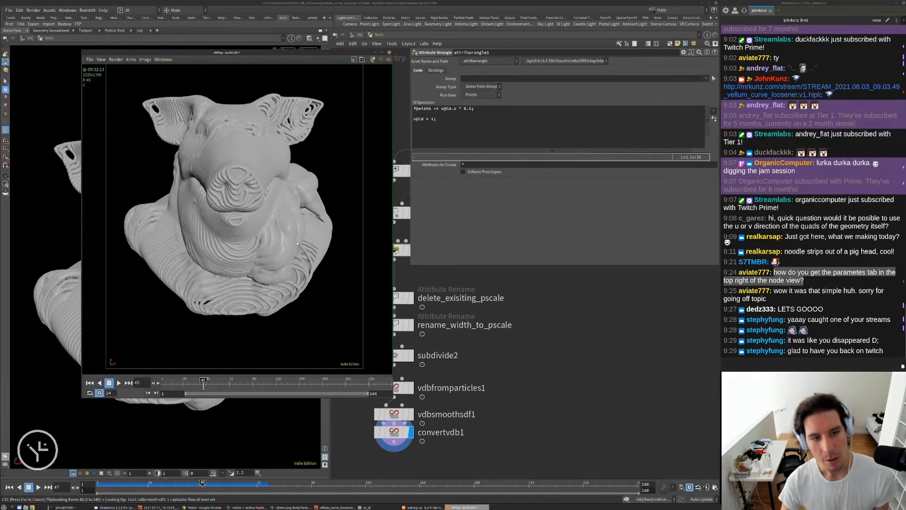
{"action": "scroll", "coordinate": [272, 160], "scroll_direction": "down", "scroll_amount": 3}
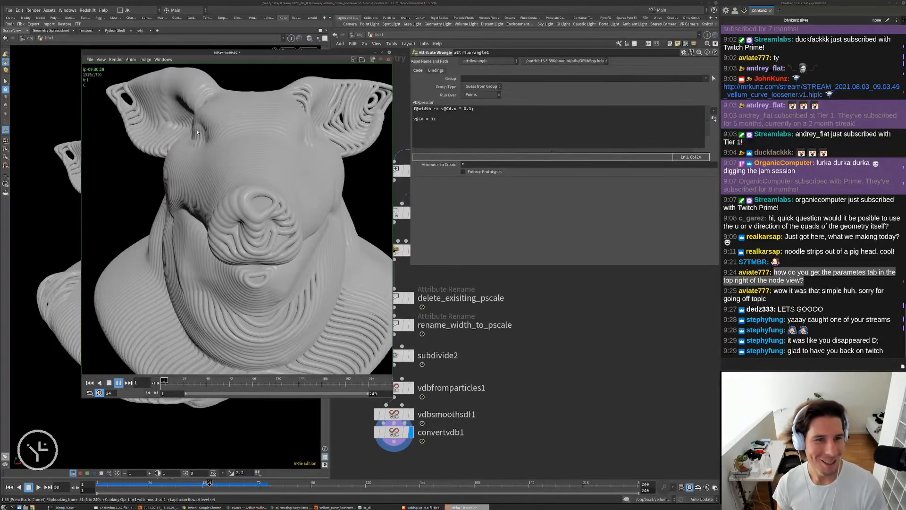
{"action": "scroll", "coordinate": [249, 144], "scroll_direction": "down", "scroll_amount": 3}
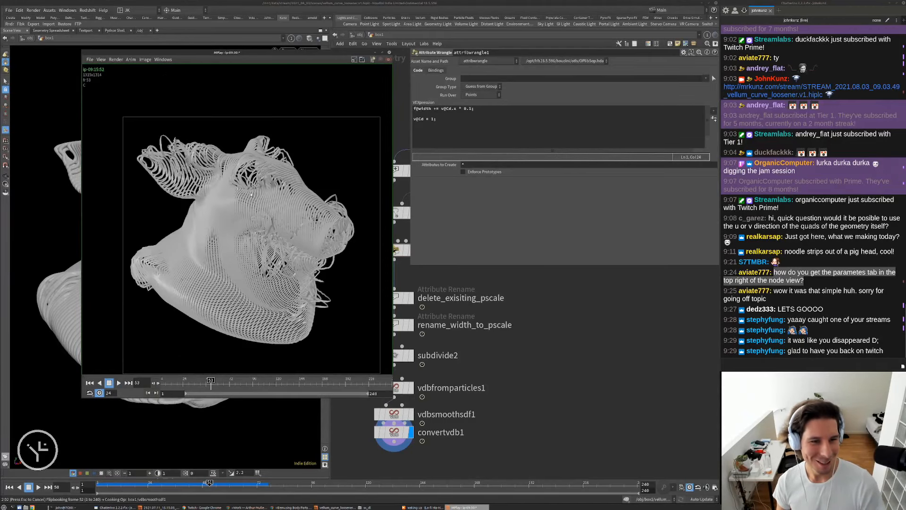
{"action": "scroll", "coordinate": [307, 218], "scroll_direction": "up", "scroll_amount": 4}
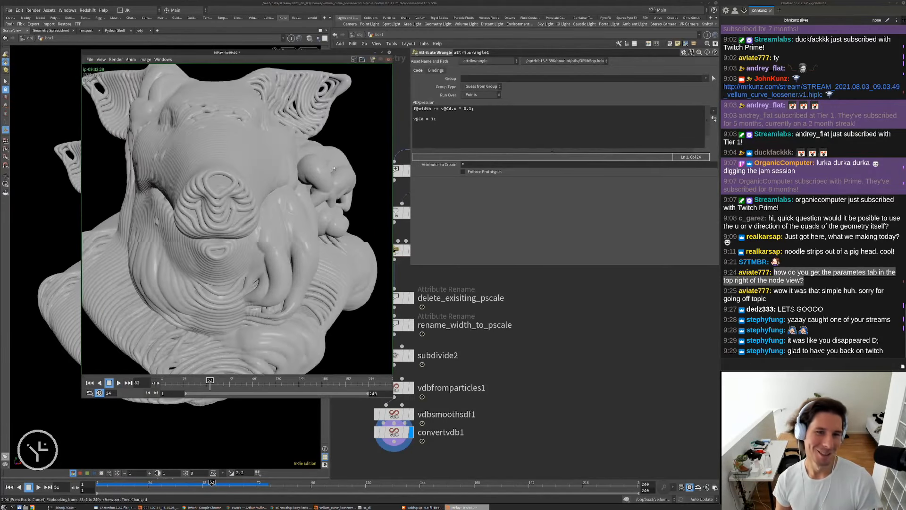
{"action": "scroll", "coordinate": [327, 170], "scroll_direction": "down", "scroll_amount": 4}
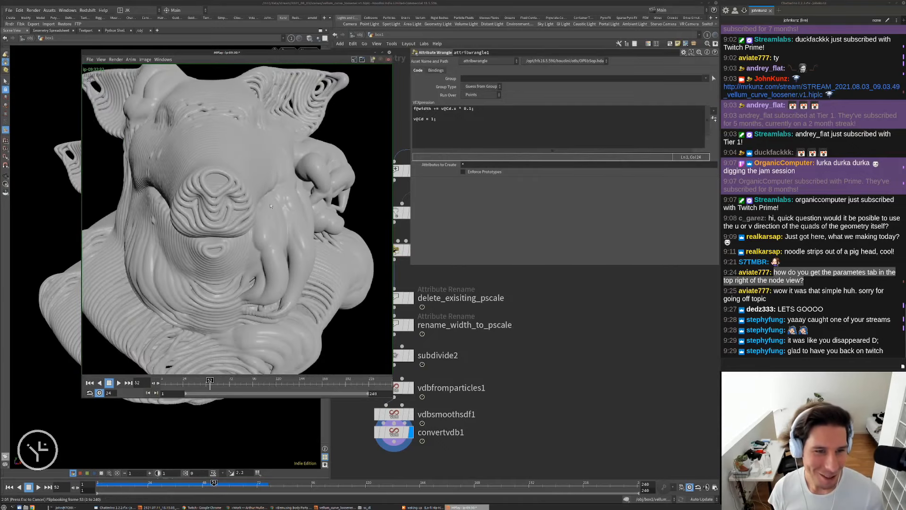
Switch back to the main Houdini window and cancel the running flipbook render.
{"action": "left_click", "coordinate": [516, 374]}
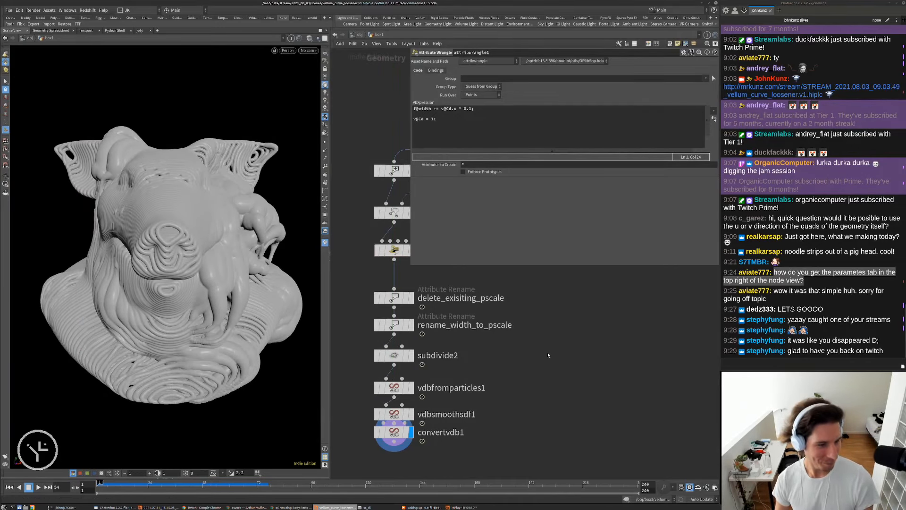
{"action": "key", "text": "Escape"}
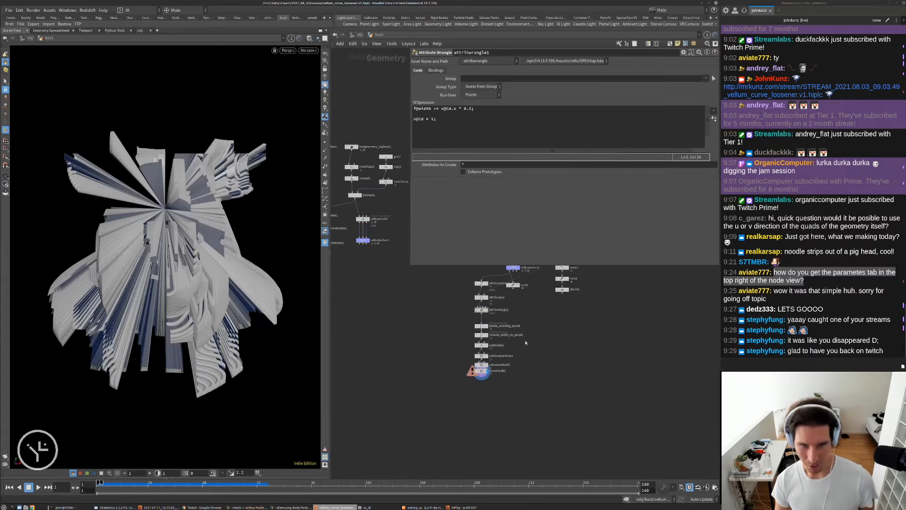
Delete the wire2 node connected below the Vellum solver.
{"action": "middle_click_drag", "start_coordinate": [556, 346], "coordinate": [519, 380]}
{"action": "left_click_drag", "start_coordinate": [212, 293], "coordinate": [179, 283], "text": "alt"}
{"action": "right_click_drag", "start_coordinate": [180, 283], "coordinate": [202, 302], "text": "alt"}
{"action": "left_click_drag", "start_coordinate": [203, 302], "coordinate": [211, 251], "text": "alt"}
{"action": "scroll", "coordinate": [457, 313], "scroll_direction": "up", "scroll_amount": 2}
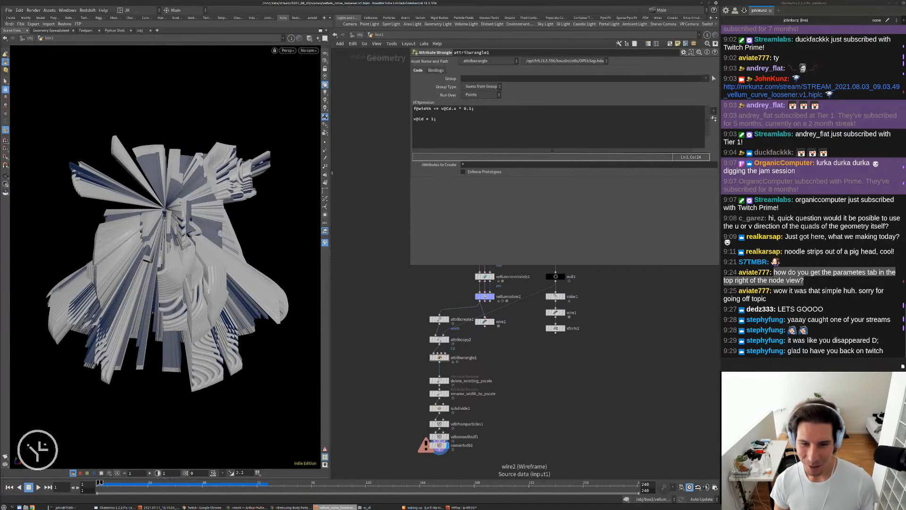
{"action": "left_click", "coordinate": [484, 322]}
{"action": "key", "text": "Delete"}
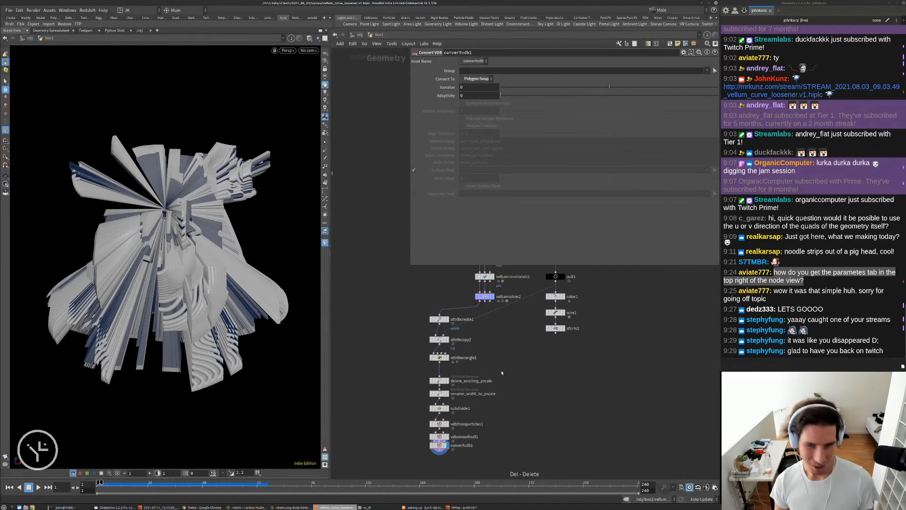
Move the node chain from attribcreate1 to convertvdb1 directly beneath vellumsolver2 and clear the node selection.
{"action": "scroll", "coordinate": [501, 372], "scroll_direction": "down", "scroll_amount": 2}
{"action": "left_click_drag", "start_coordinate": [461, 420], "coordinate": [472, 325]}
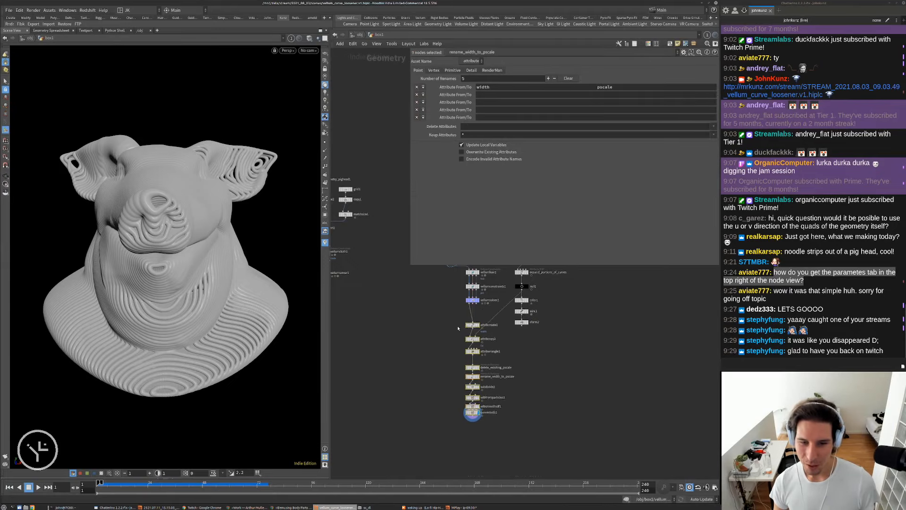
{"action": "scroll", "coordinate": [458, 328], "scroll_direction": "up", "scroll_amount": 5}
{"action": "left_click", "coordinate": [448, 330]}
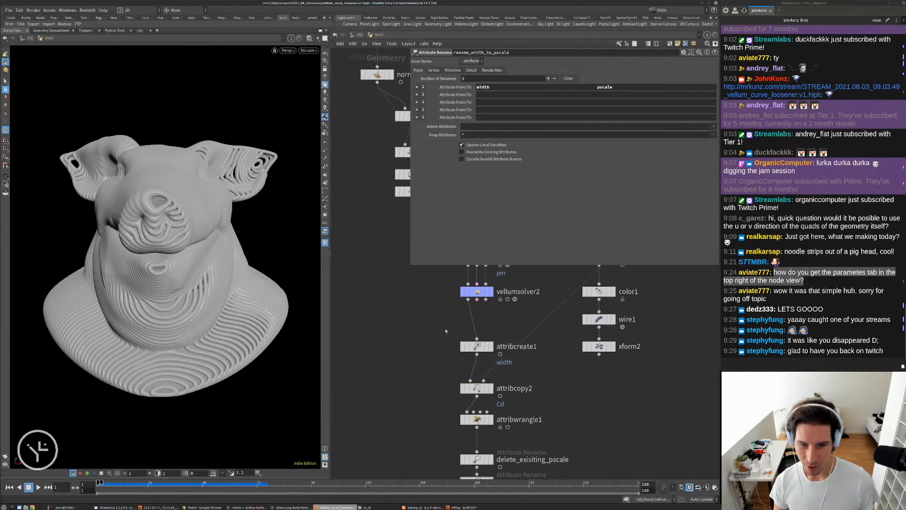
Add a File Cache node between vellumsolver2 and attribcreate1, offset to one side of the chain.
{"action": "key", "text": "Tab"}
{"action": "type", "text": "file"}
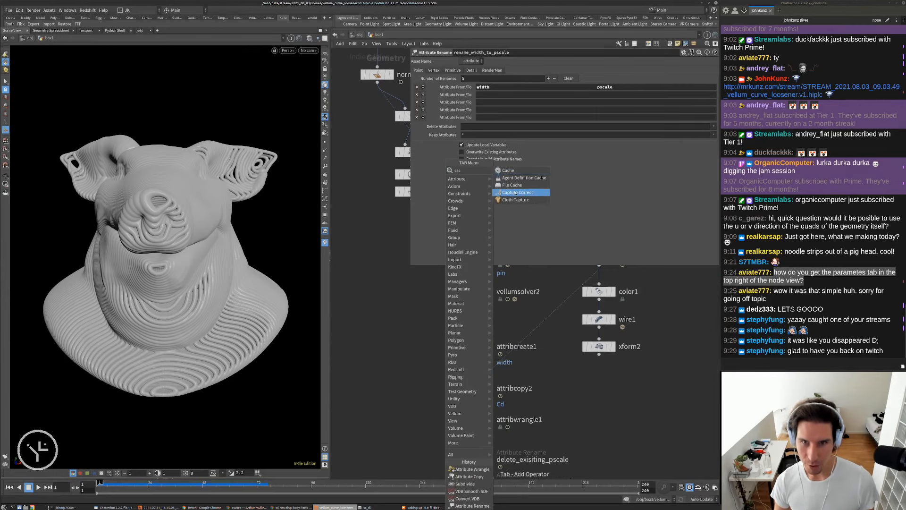
{"action": "left_click", "coordinate": [514, 186]}
{"action": "left_click", "coordinate": [438, 314]}
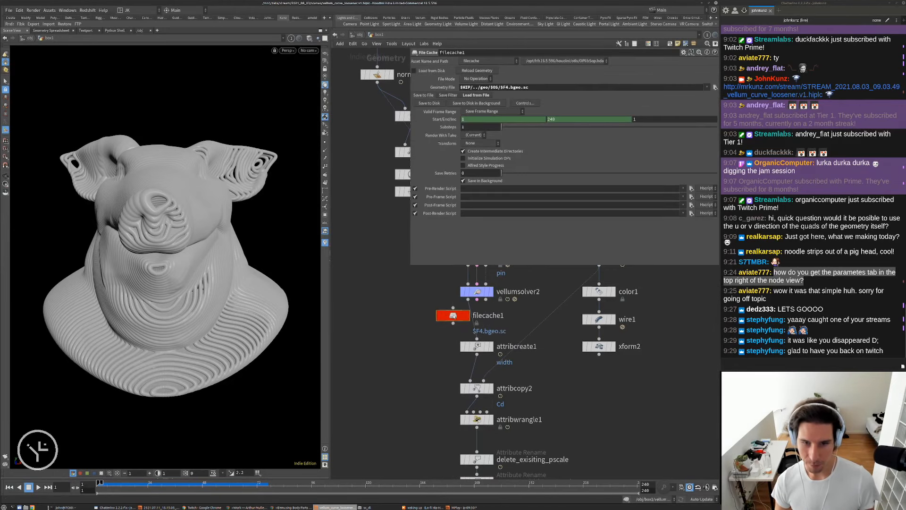
{"action": "left_click_drag", "start_coordinate": [438, 314], "coordinate": [478, 320]}
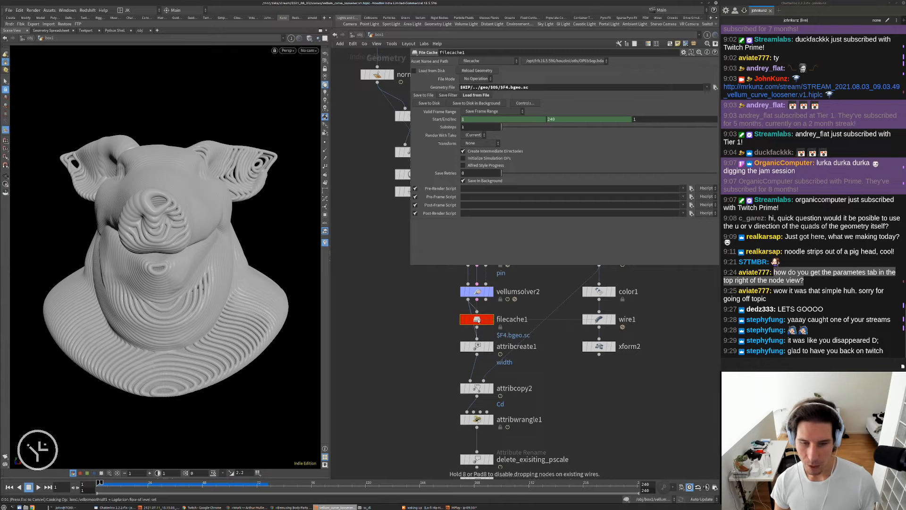
{"action": "left_click_drag", "start_coordinate": [476, 318], "coordinate": [400, 325]}
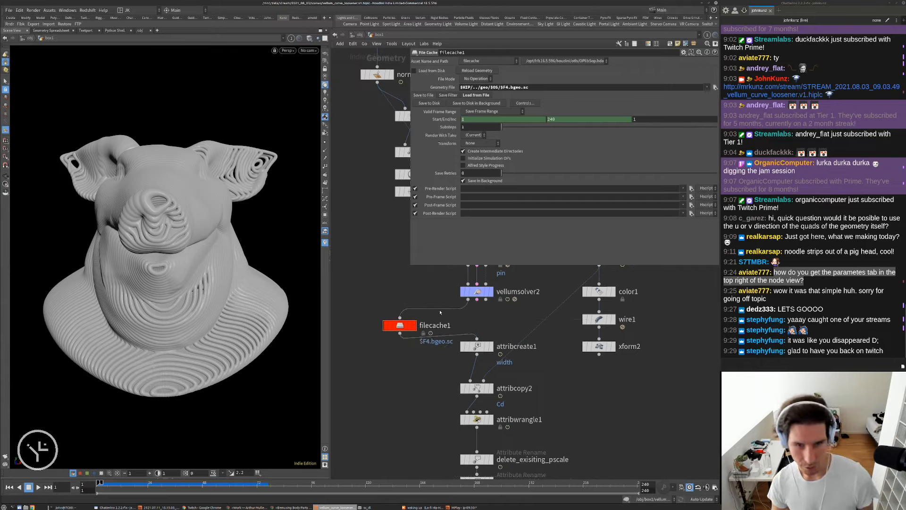
Check vellumsolver2's node info and insert an Attribute Rename node between vellumsolver2 and filecache1.
{"action": "middle_click", "coordinate": [468, 292]}
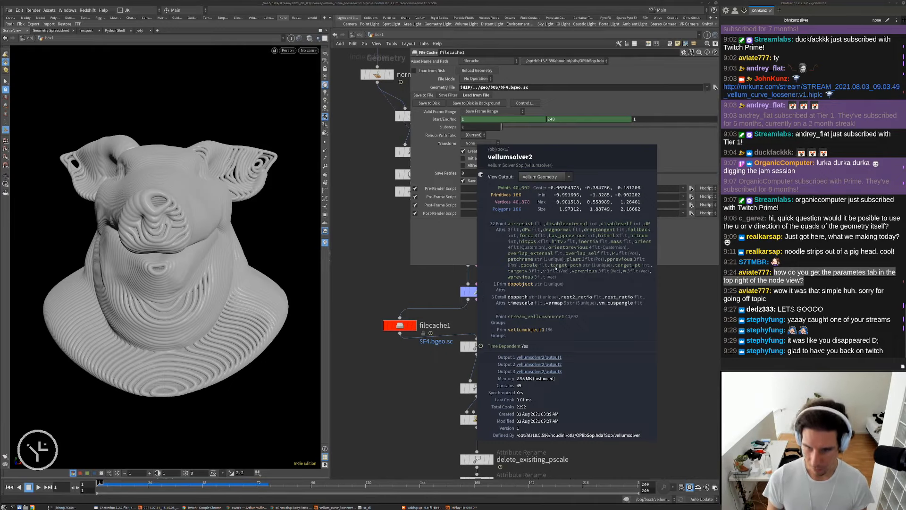
{"action": "key", "text": "Tab"}
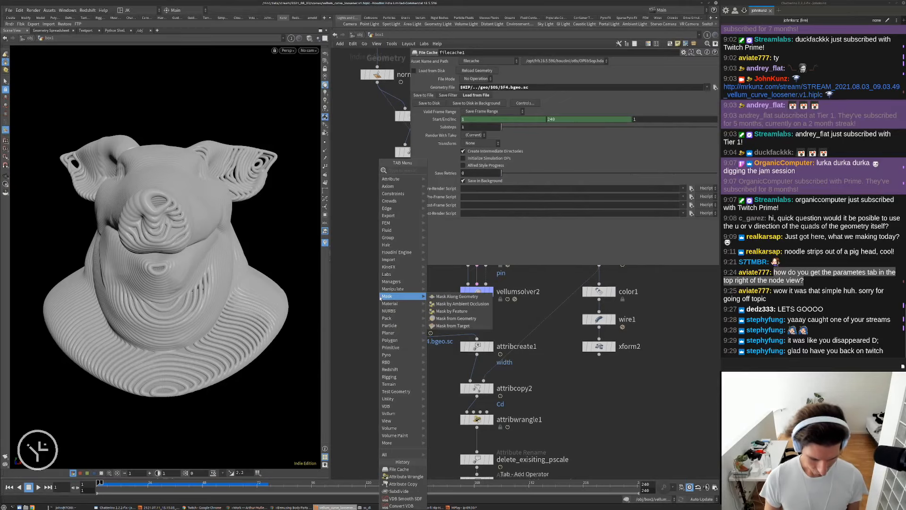
{"action": "type", "text": "ren"}
{"action": "key", "text": "Return"}
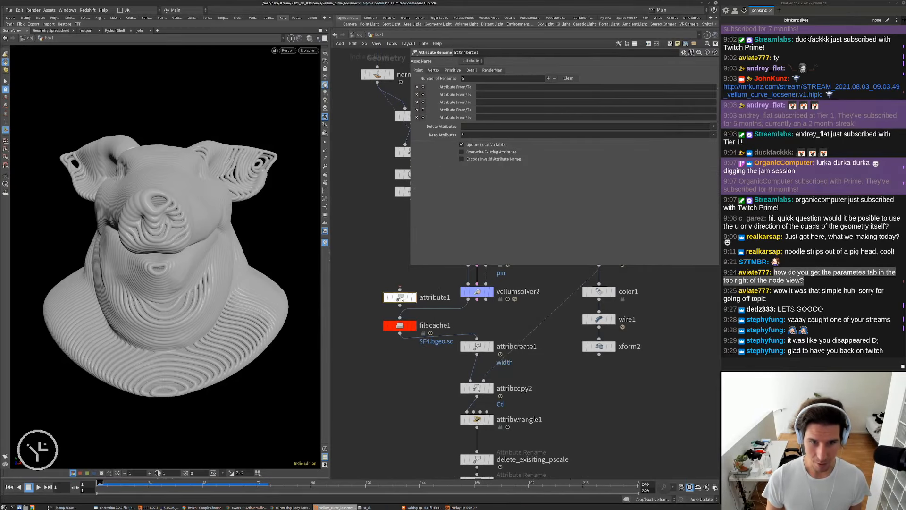
{"action": "left_click", "coordinate": [398, 304]}
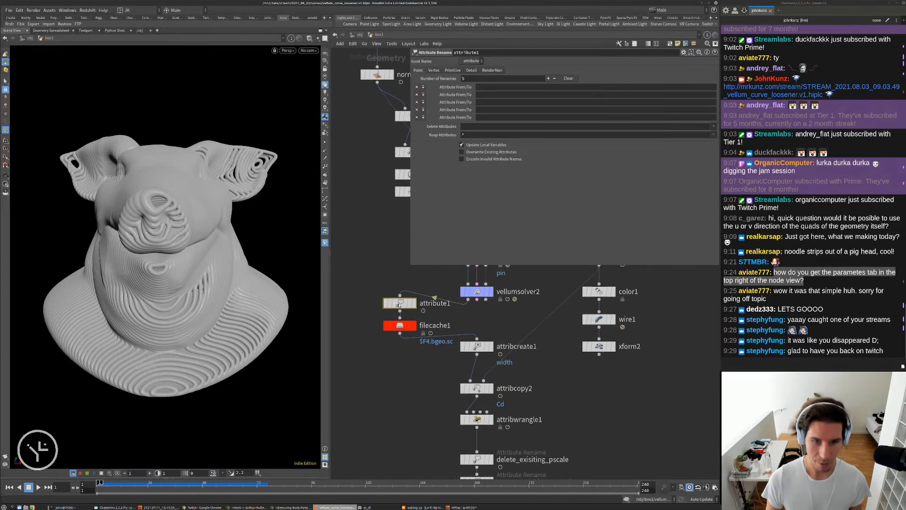
Keep only the P point attribute in attribute1, display that node, and compare its node info with vellumsolver2's.
{"action": "left_click", "coordinate": [494, 136]}
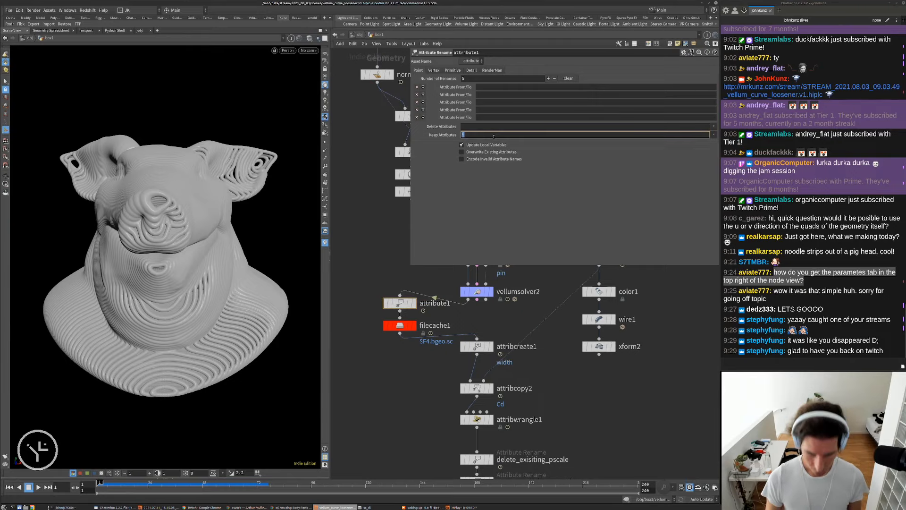
{"action": "key", "text": "Return"}
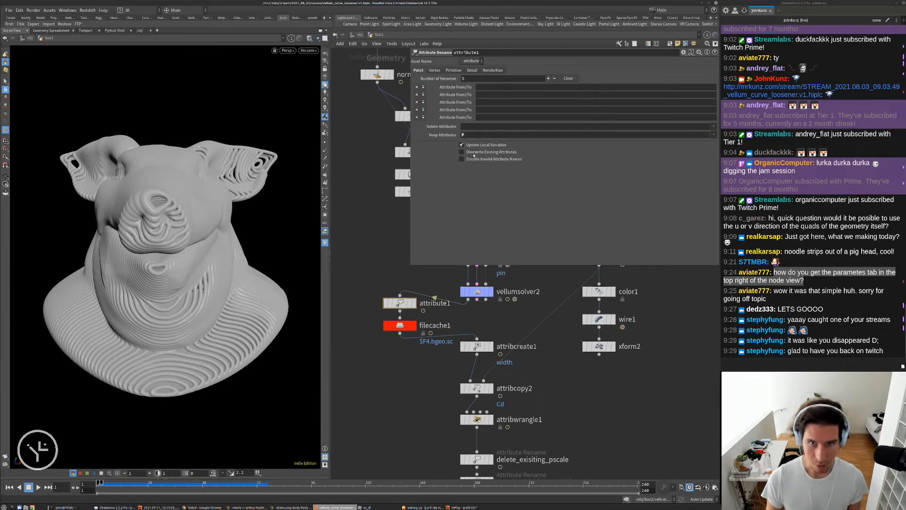
{"action": "left_click", "coordinate": [415, 303]}
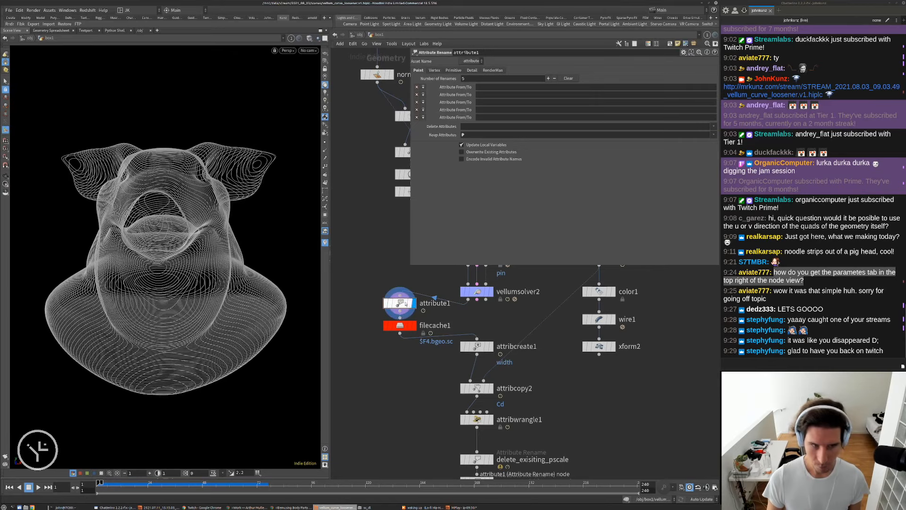
{"action": "middle_click", "coordinate": [406, 301]}
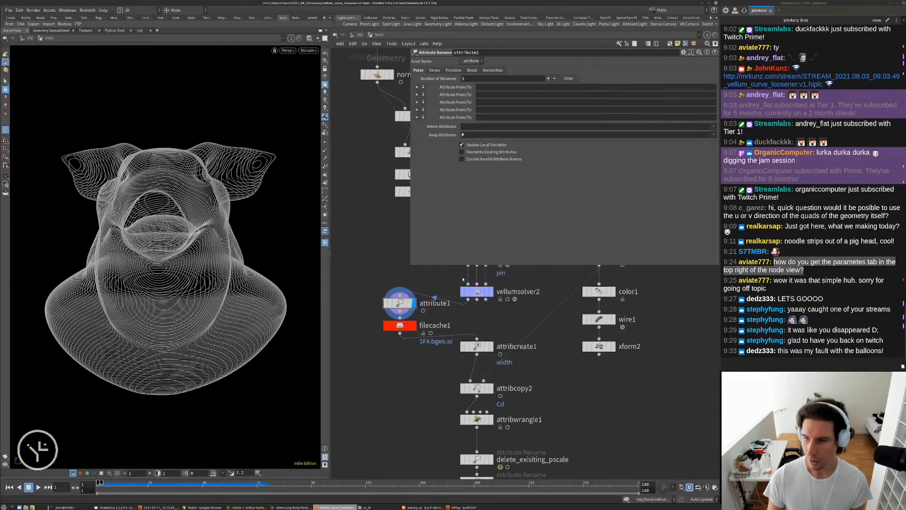
{"action": "middle_click", "coordinate": [474, 293]}
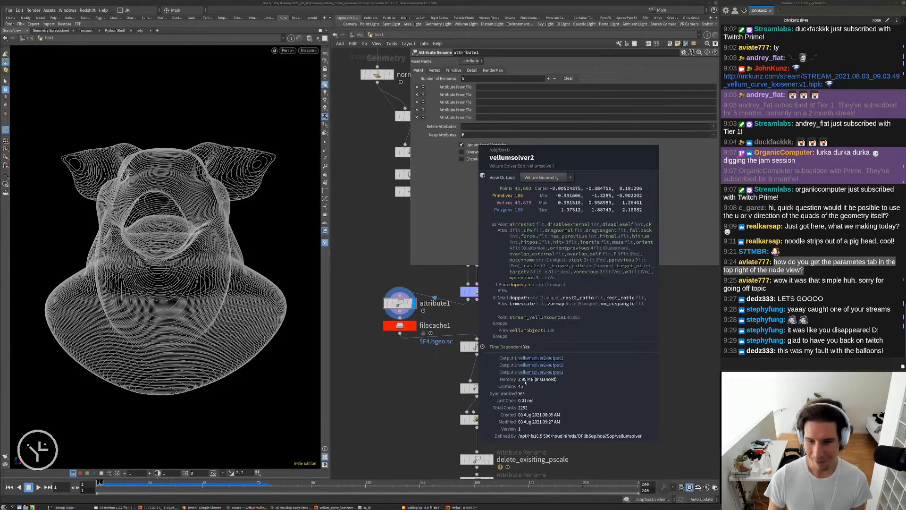
{"action": "middle_click", "coordinate": [400, 302]}
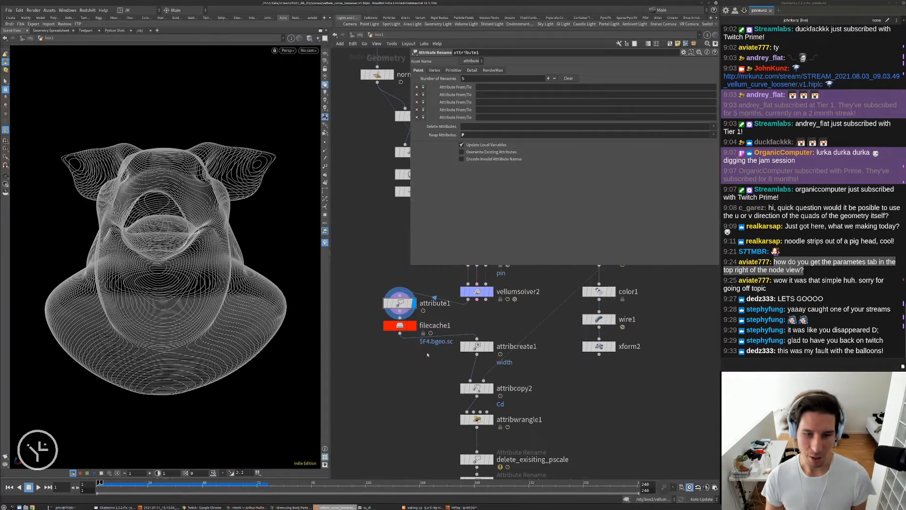
Set the end frame of filecache1 to 440, removing its existing frame-range channel.
{"action": "left_click", "coordinate": [399, 327]}
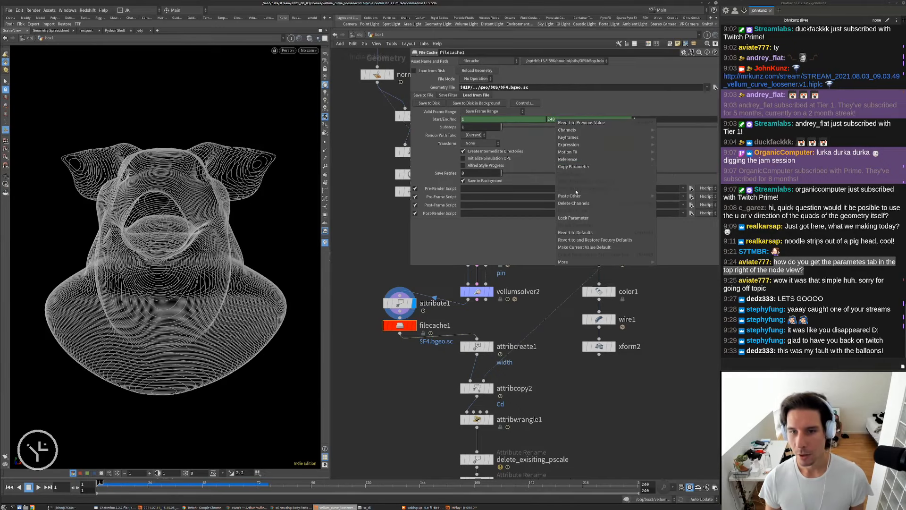
{"action": "left_click", "coordinate": [555, 119]}
{"action": "type", "text": "440"}
{"action": "key", "text": "Return"}
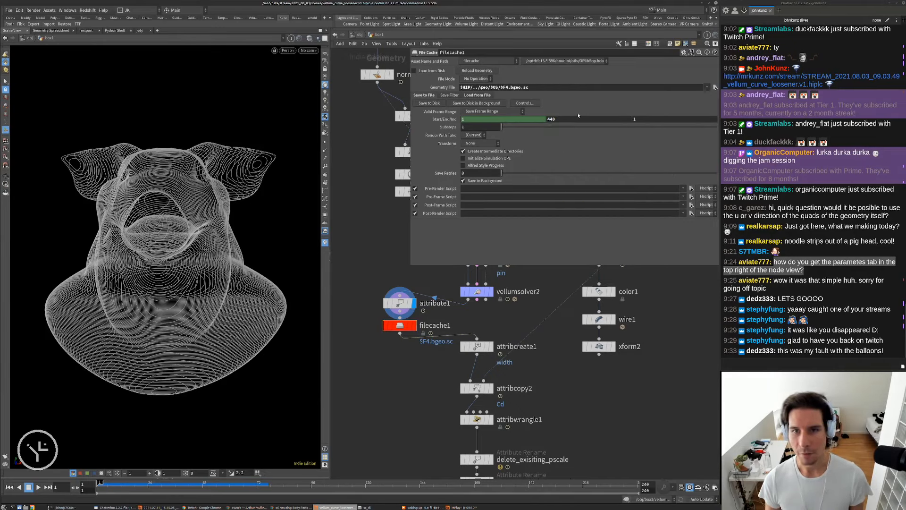
Rename the File Cache node as vellum_strands_expand.v1.
{"action": "middle_click_drag", "start_coordinate": [389, 240], "coordinate": [388, 229]}
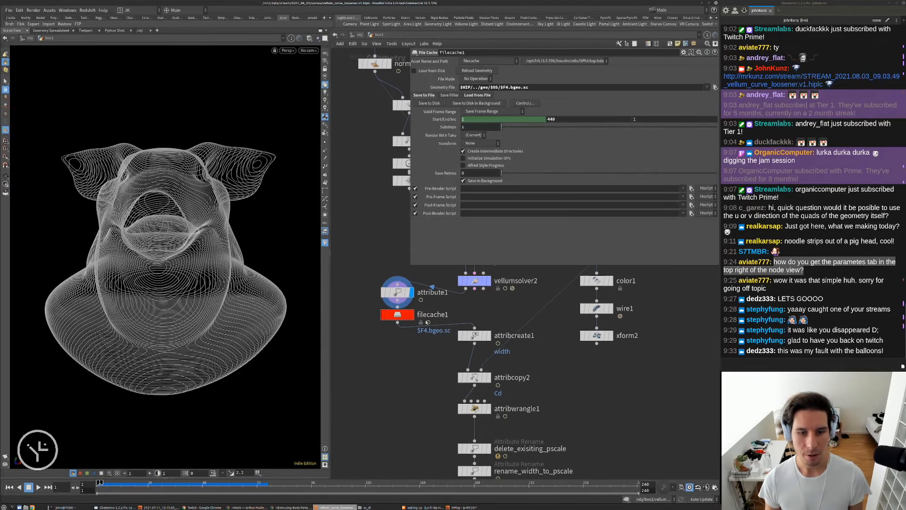
{"action": "scroll", "coordinate": [425, 324], "scroll_direction": "up", "scroll_amount": 2}
{"action": "double_click", "coordinate": [436, 309]}
{"action": "type", "text": "ve"}
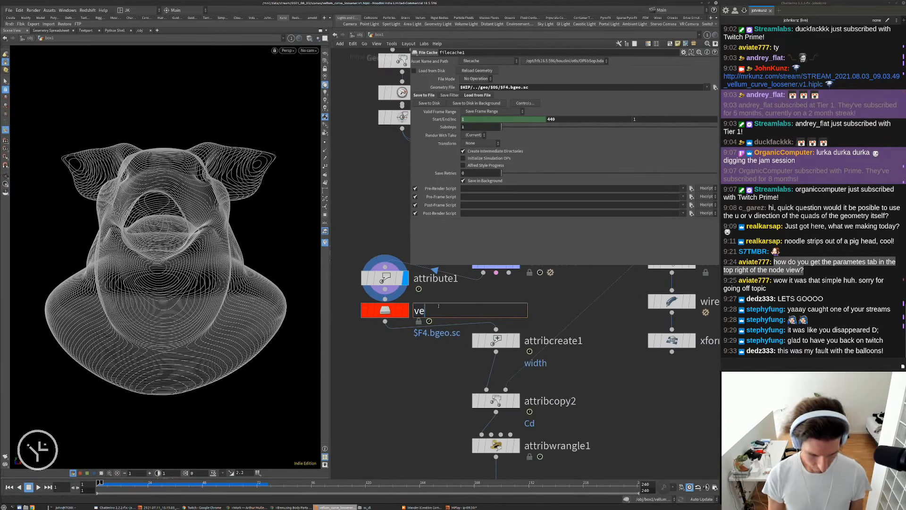
{"action": "type", "text": "llum"}
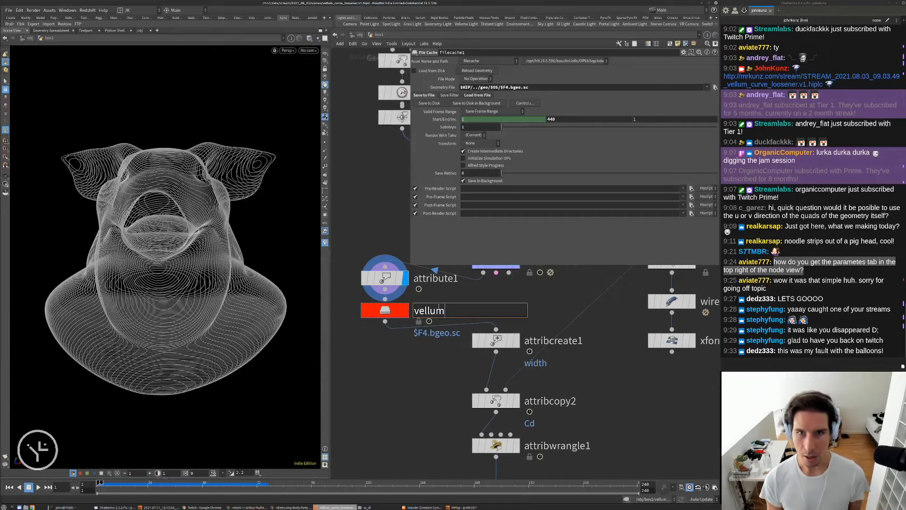
{"action": "type", "text": "_"}
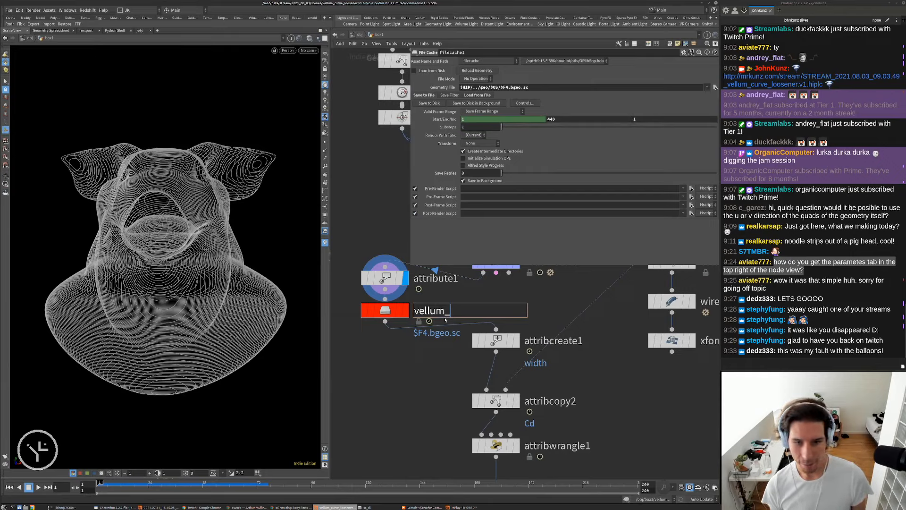
{"action": "type", "text": "strands"}
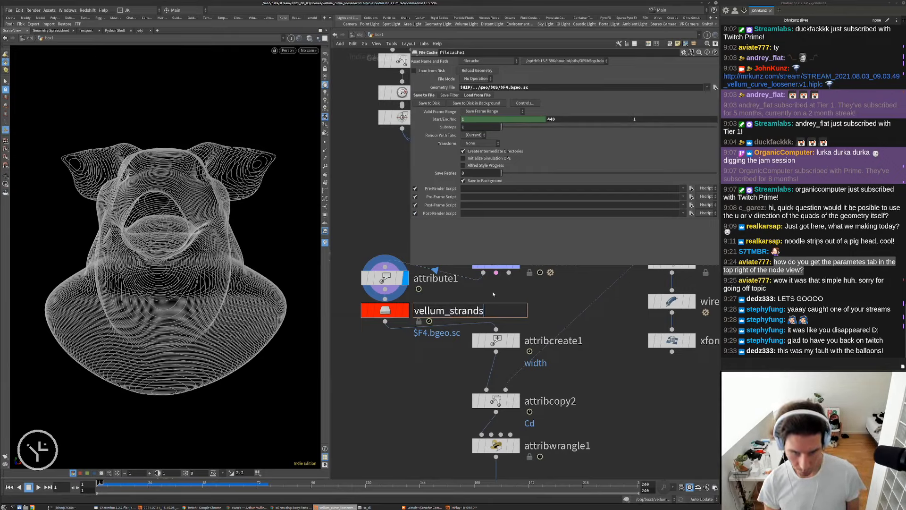
{"action": "type", "text": "_"}
{"action": "type", "text": "exp"}
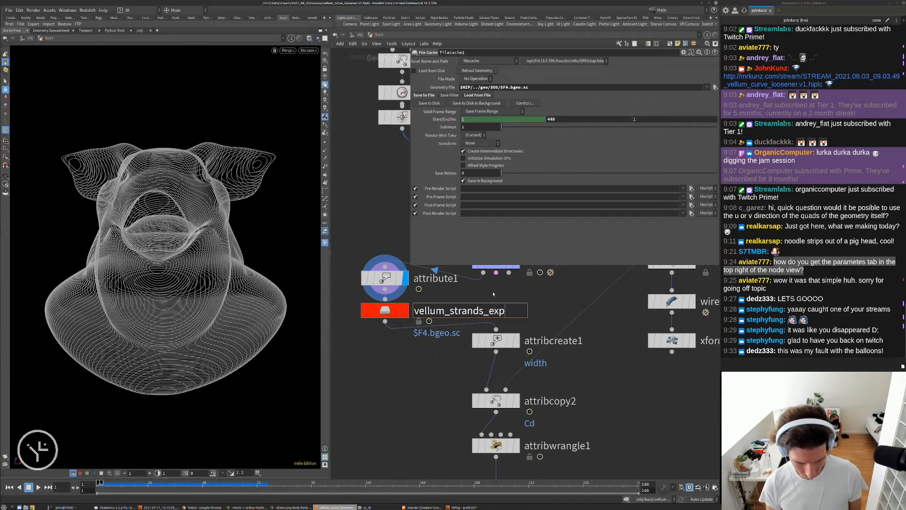
{"action": "type", "text": "and.v1"}
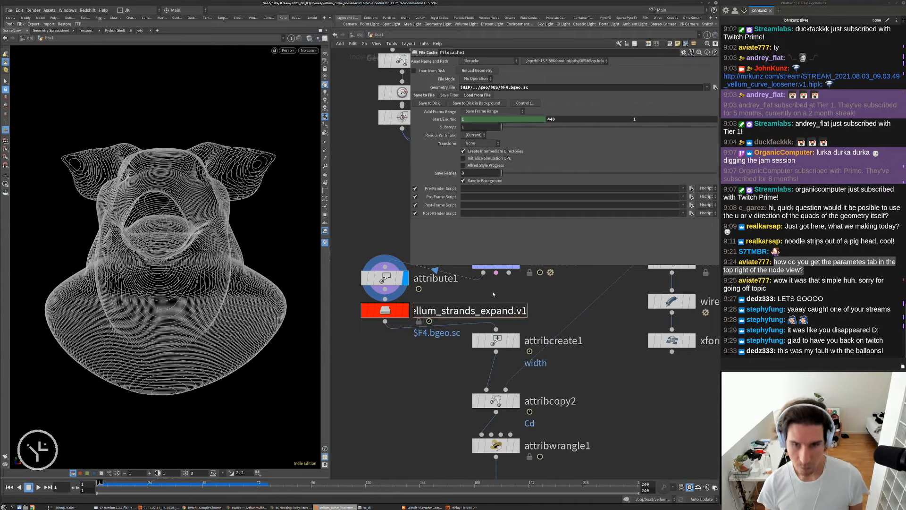
{"action": "key", "text": "Return"}
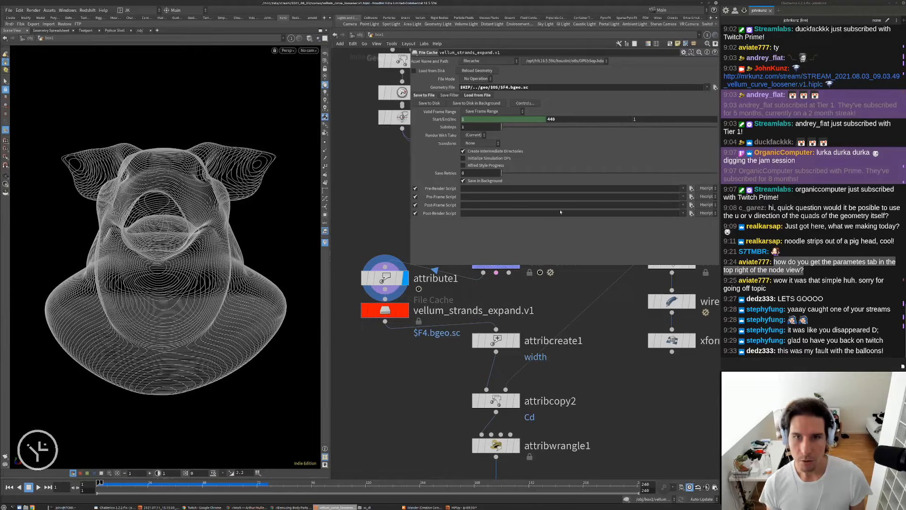
Save the scene as vellum_curve_loosener.v2.hiplc and start saving the strand cache to disk in the background.
{"action": "left_click", "coordinate": [8, 10]}
{"action": "left_click", "coordinate": [21, 57]}
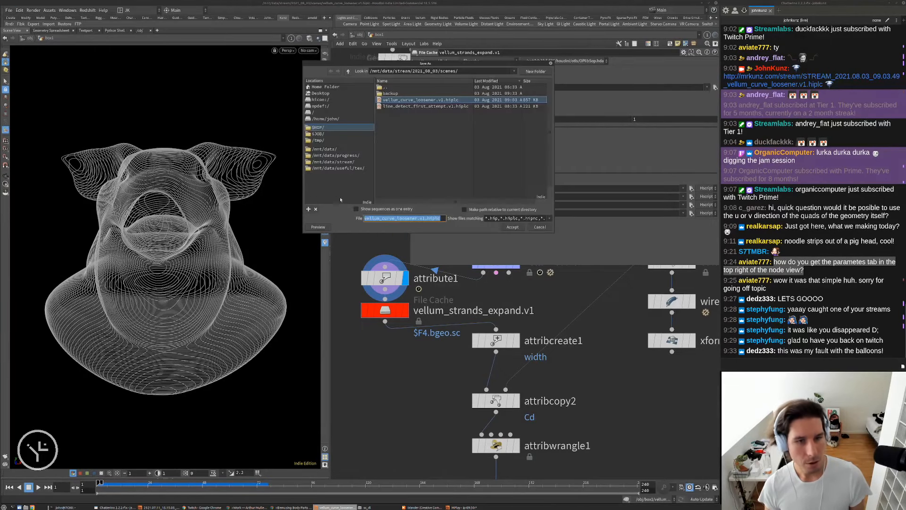
{"action": "left_click", "coordinate": [393, 219]}
{"action": "left_click_drag", "start_coordinate": [425, 219], "coordinate": [422, 219]}
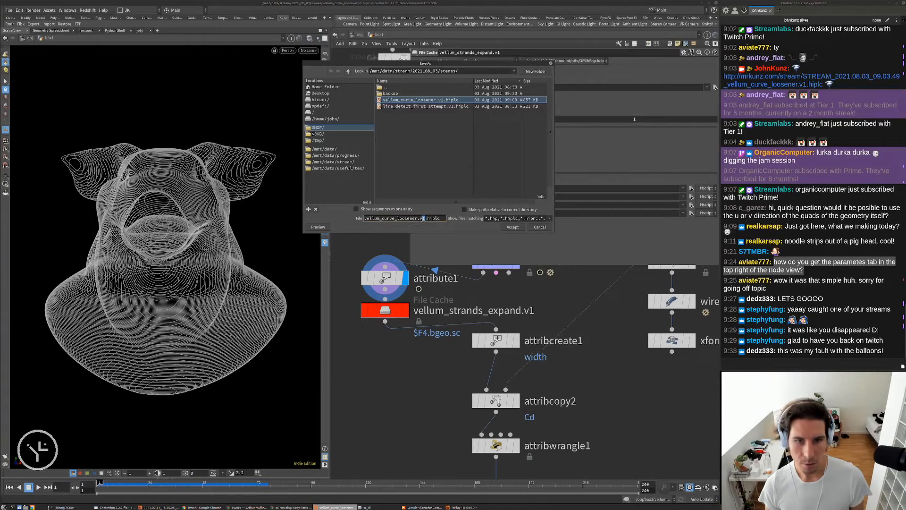
{"action": "left_click", "coordinate": [512, 227]}
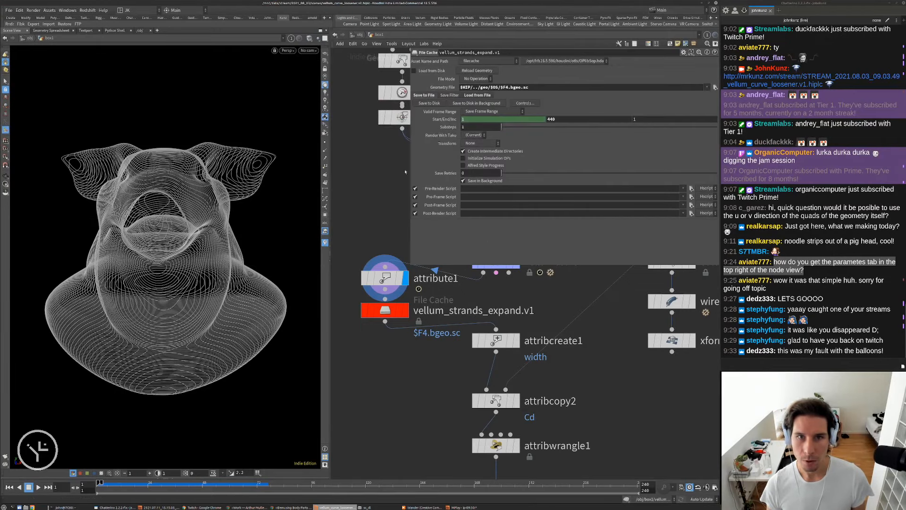
{"action": "left_click", "coordinate": [476, 103]}
{"action": "left_click", "coordinate": [476, 142]}
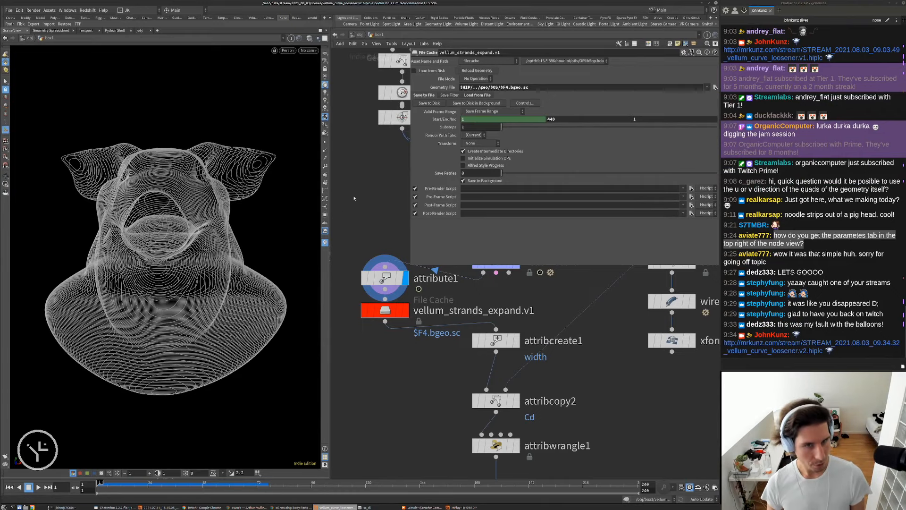
Make room above attribcreate1 and align attribute1 and vellum_strands_expand.v1 in the chain directly beneath vellumsolver2.
{"action": "scroll", "coordinate": [376, 325], "scroll_direction": "down", "scroll_amount": 5}
{"action": "scroll", "coordinate": [376, 325], "scroll_direction": "down", "scroll_amount": 3}
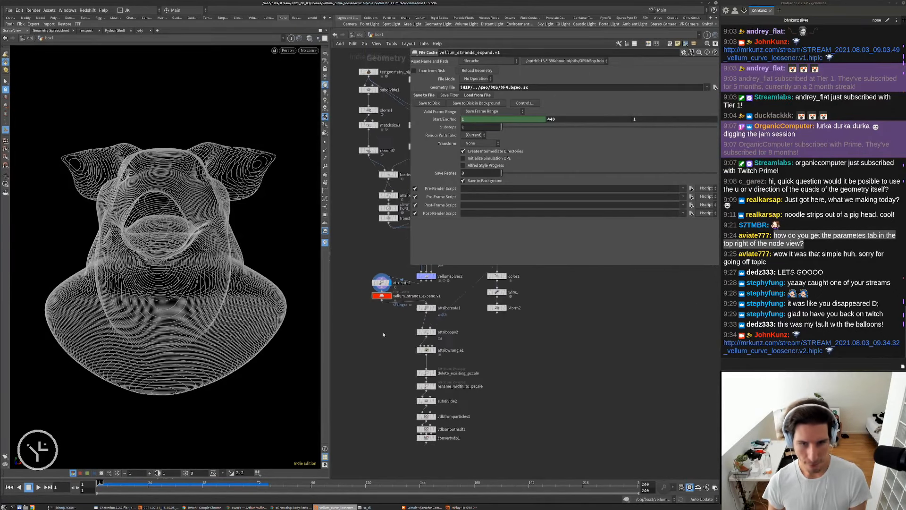
{"action": "left_click_drag", "start_coordinate": [438, 438], "coordinate": [379, 291]}
{"action": "scroll", "coordinate": [386, 335], "scroll_direction": "up", "scroll_amount": 4}
{"action": "left_click_drag", "start_coordinate": [383, 306], "coordinate": [436, 320]}
{"action": "left_click", "coordinate": [414, 323]}
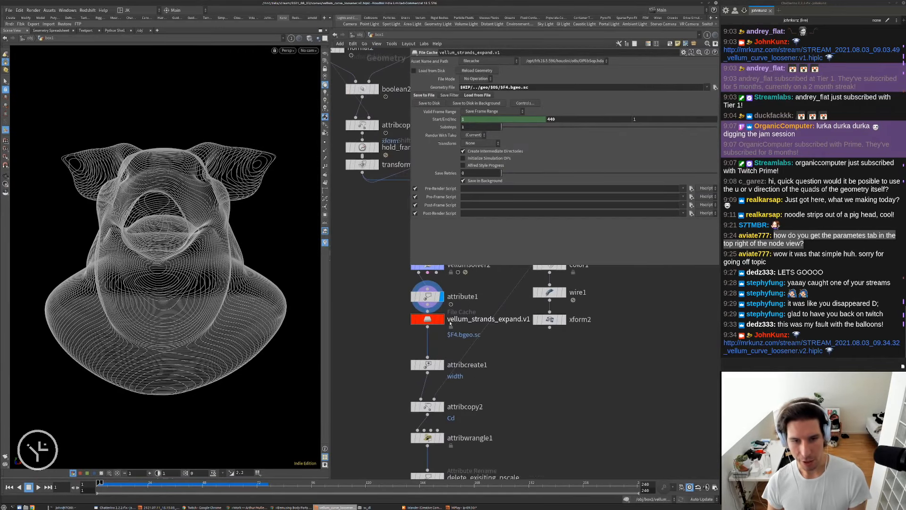
Show the Render Scheduler beneath the viewport to check the background cache job, and enlarge the viewport above it.
{"action": "scroll", "coordinate": [414, 323], "scroll_direction": "up", "scroll_amount": 2}
{"action": "left_click", "coordinate": [155, 477]}
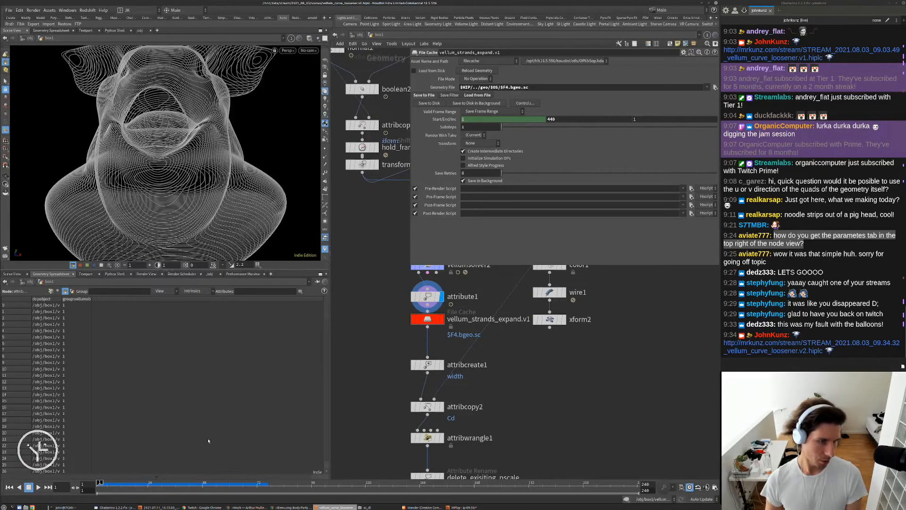
{"action": "left_click", "coordinate": [182, 274]}
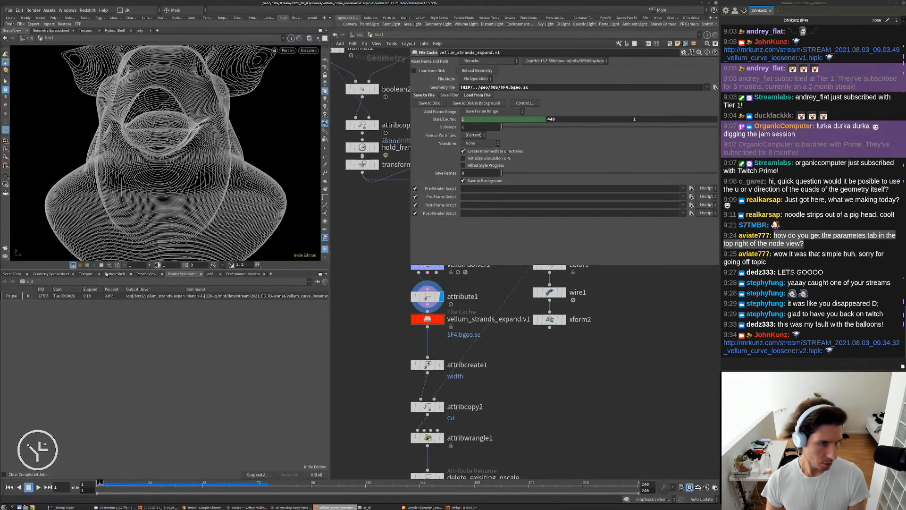
{"action": "left_click_drag", "start_coordinate": [105, 270], "coordinate": [106, 356]}
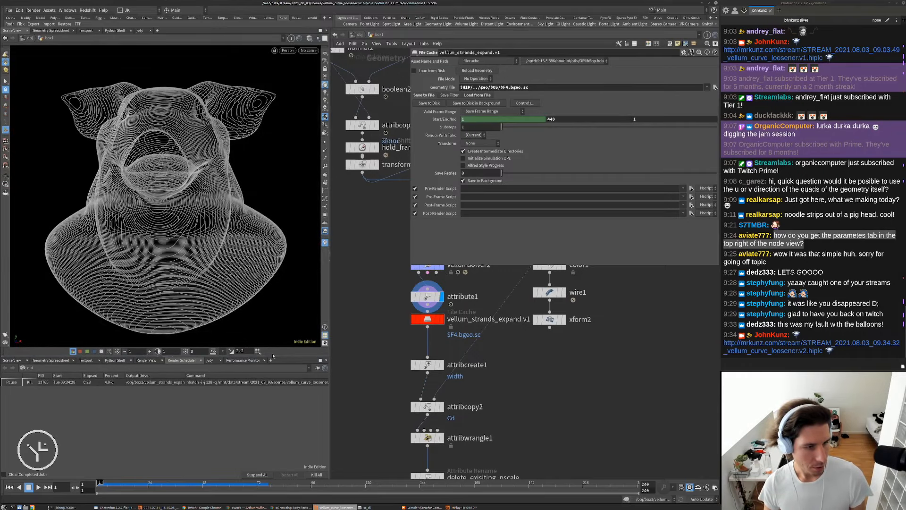
Display the vellum_strands_expand.v1 node and play its cached strands to about frame 48.
{"action": "key", "text": "Up"}
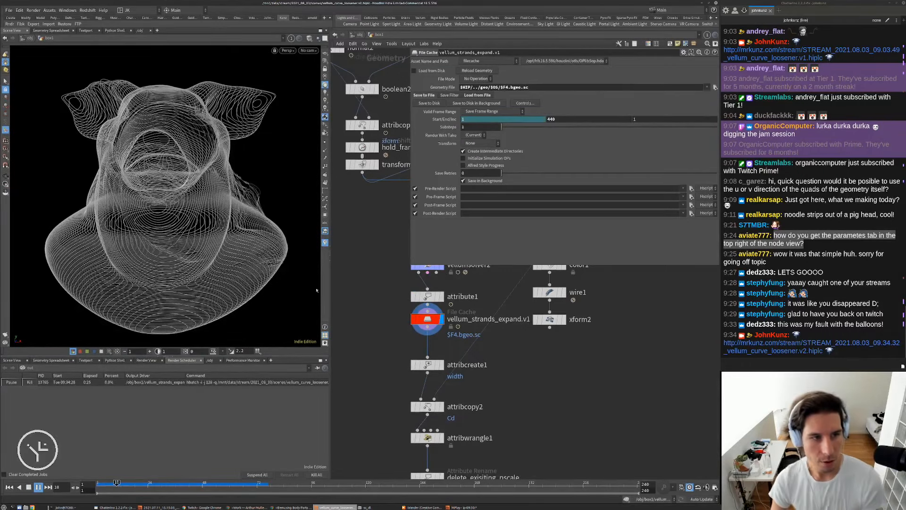
{"action": "key", "text": "Up"}
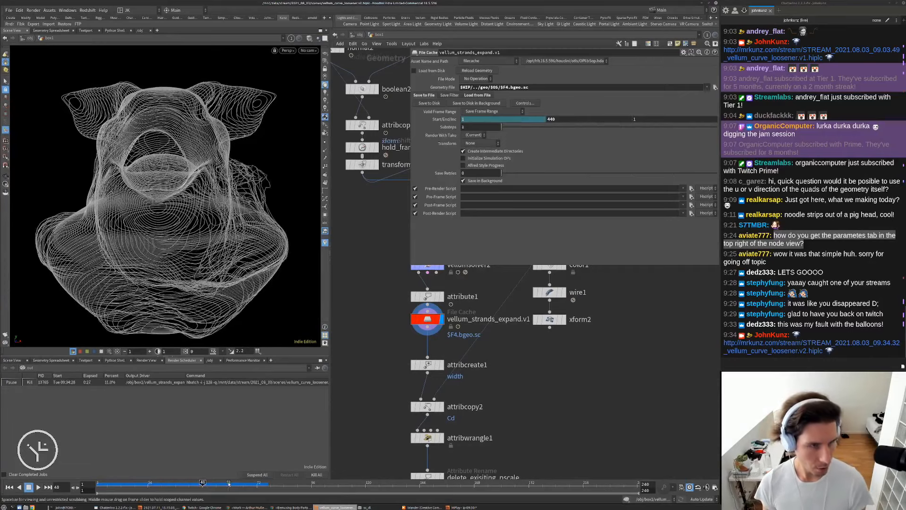
Enable Load from Disk on vellum_strands_expand.v1 and preview the cached strands from frame 1 to about frame 90.
{"action": "left_click_drag", "start_coordinate": [229, 484], "coordinate": [352, 484]}
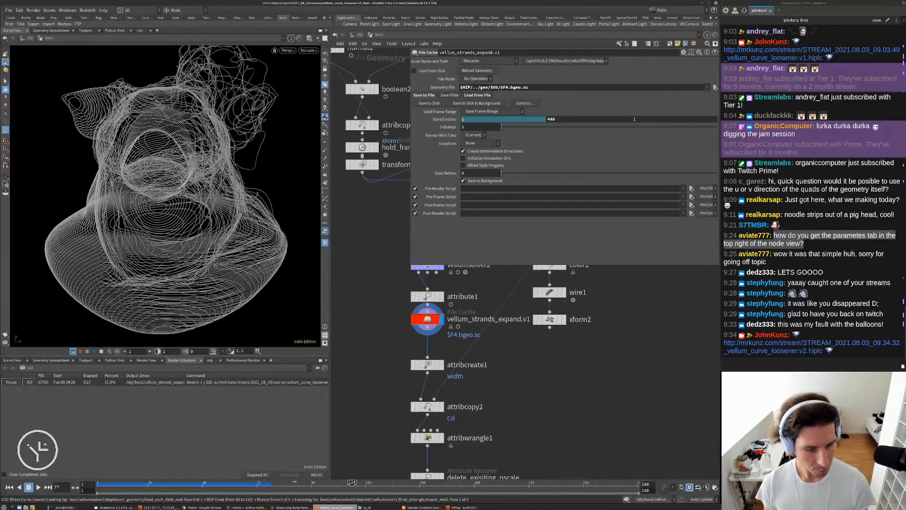
{"action": "left_click", "coordinate": [414, 70]}
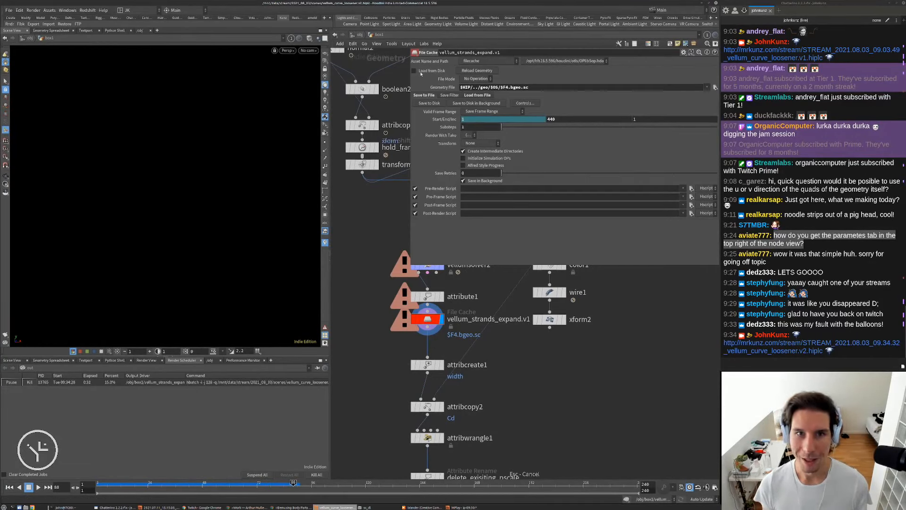
{"action": "key", "text": "ctrl+Up"}
{"action": "key", "text": "Up"}
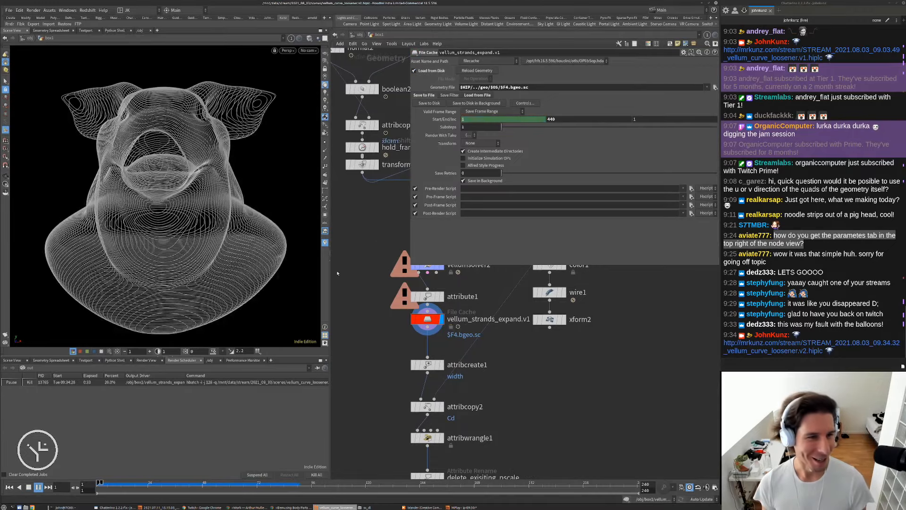
{"action": "left_click_drag", "start_coordinate": [145, 484], "coordinate": [298, 493]}
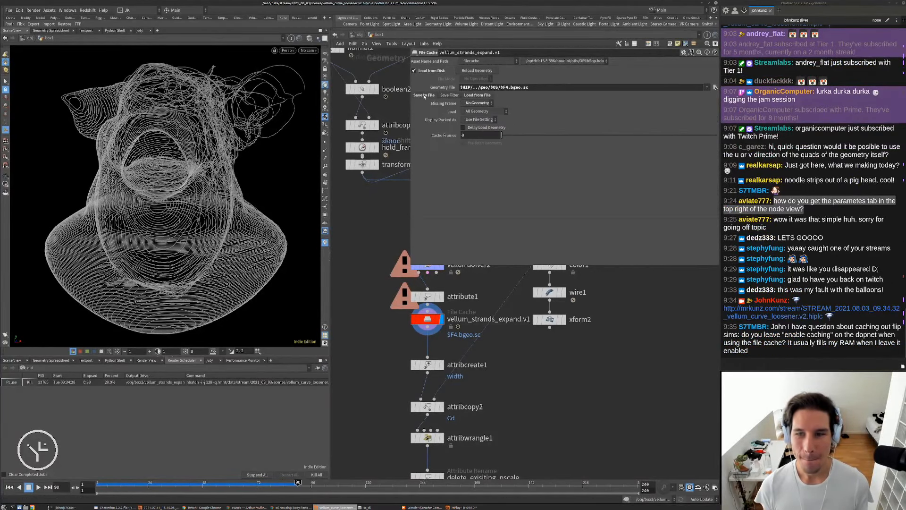
Read the latest stream chat question about leaving caching enabled on the DOP network for FLIP sims.
{"action": "scroll", "coordinate": [589, 419], "scroll_direction": "down", "scroll_amount": 4}
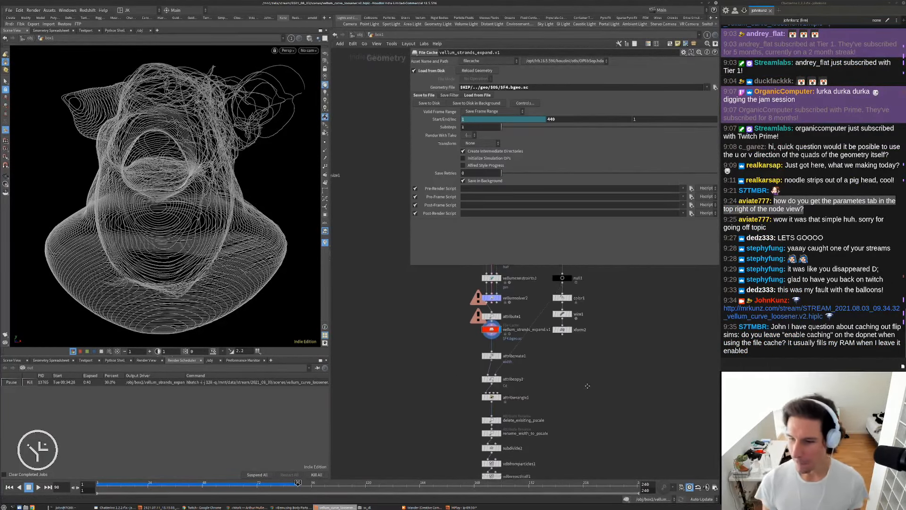
{"action": "middle_click_drag", "start_coordinate": [624, 378], "coordinate": [605, 390]}
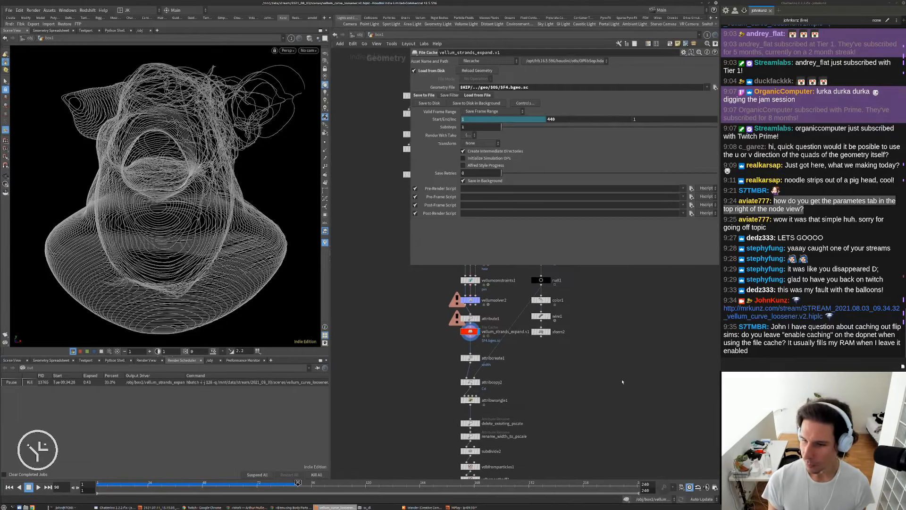
{"action": "left_click", "coordinate": [795, 350]}
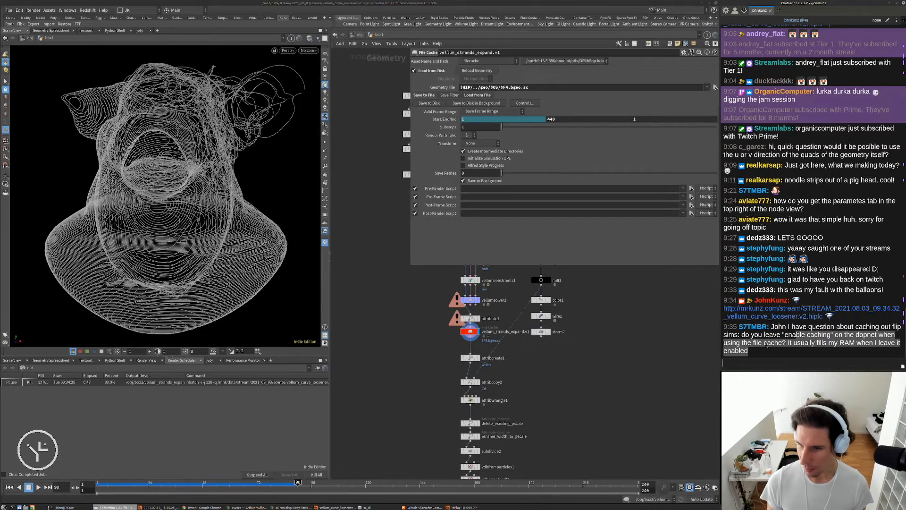
{"action": "left_click", "coordinate": [672, 352]}
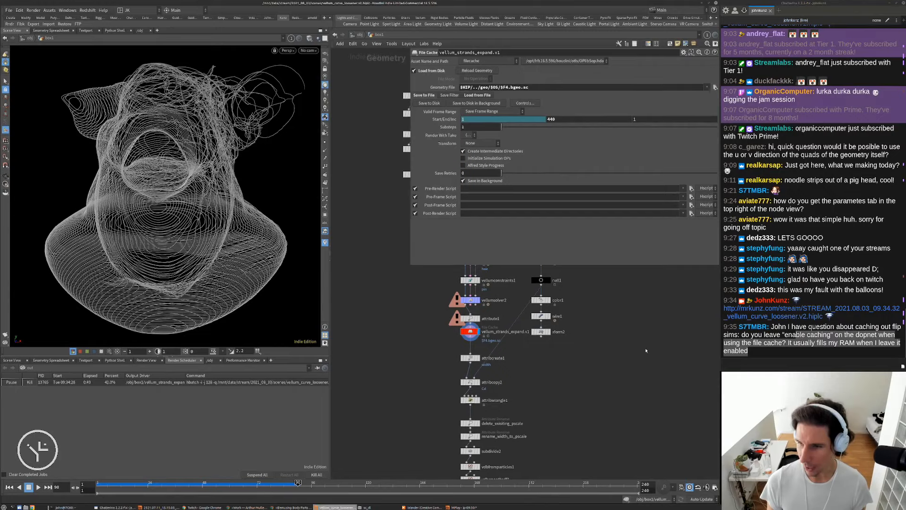
Add a DOP Network node in the empty space beside attribcreate1 and attribcopy2.
{"action": "scroll", "coordinate": [485, 342], "scroll_direction": "up", "scroll_amount": 4}
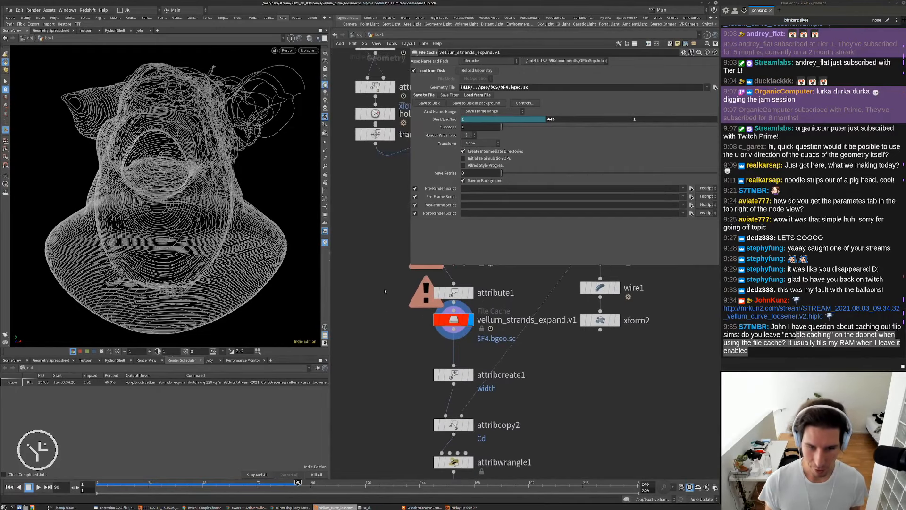
{"action": "key", "text": "Tab"}
{"action": "type", "text": "dop"}
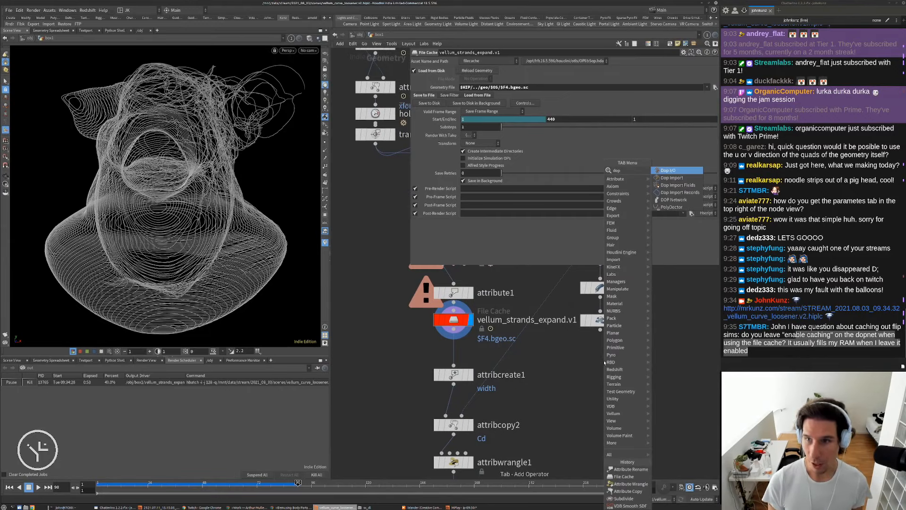
{"action": "key", "text": "Down"}
{"action": "key", "text": "Down"}
{"action": "key", "text": "Down"}
{"action": "key", "text": "Down"}
{"action": "key", "text": "Return"}
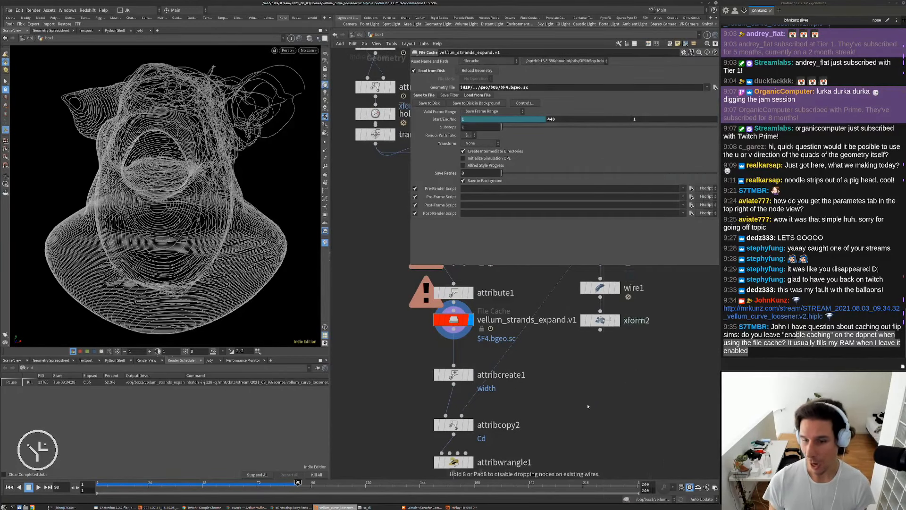
{"action": "left_click", "coordinate": [587, 405]}
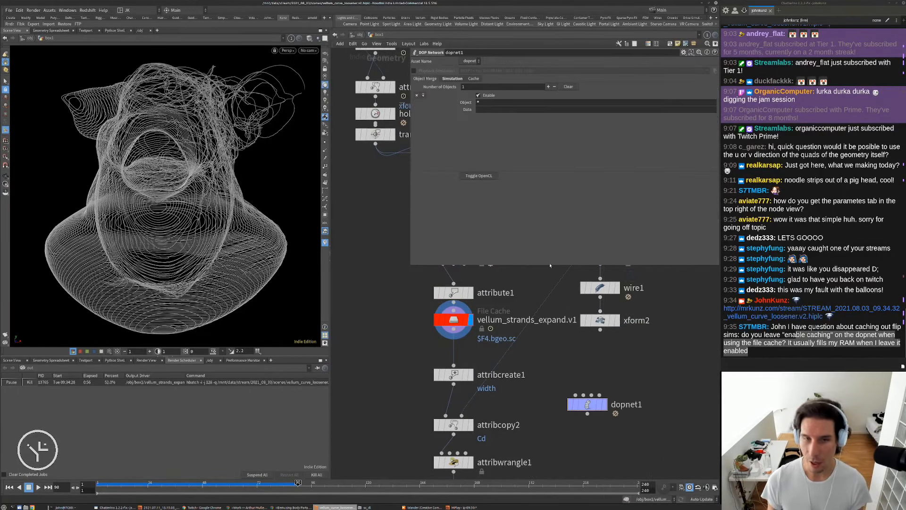
Turn off Cache Simulation in the cache settings of dopnet1.
{"action": "left_click", "coordinate": [452, 78]}
{"action": "left_click", "coordinate": [474, 79]}
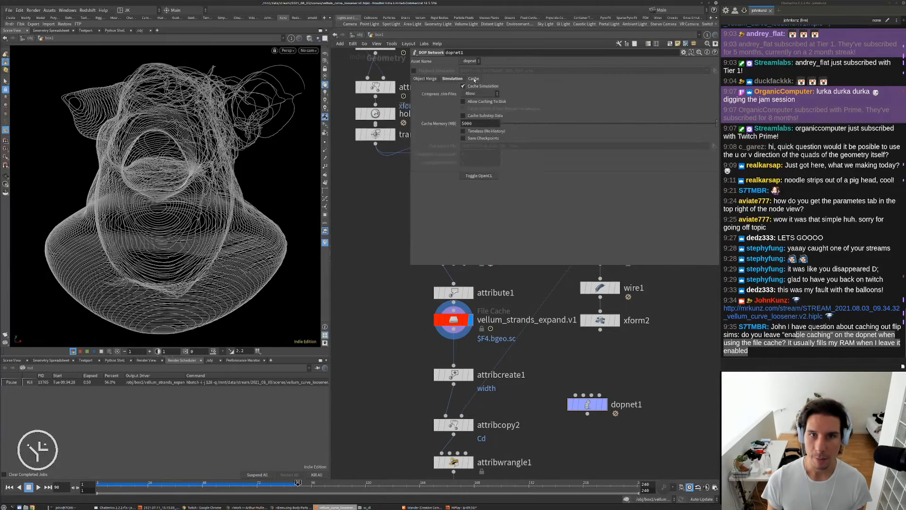
{"action": "left_click", "coordinate": [469, 87]}
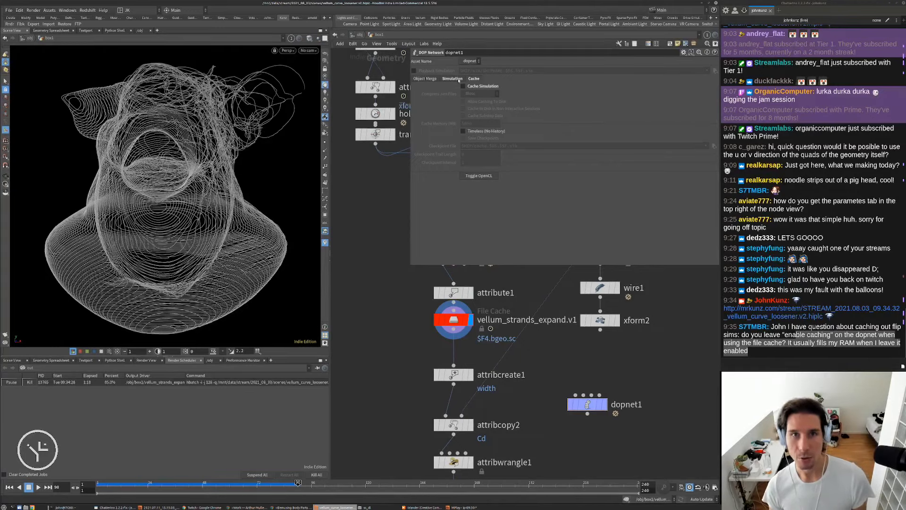
{"action": "left_click_drag", "start_coordinate": [198, 189], "coordinate": [189, 219], "text": "alt"}
{"action": "scroll", "coordinate": [169, 211], "scroll_direction": "down", "scroll_amount": 3, "text": "alt"}
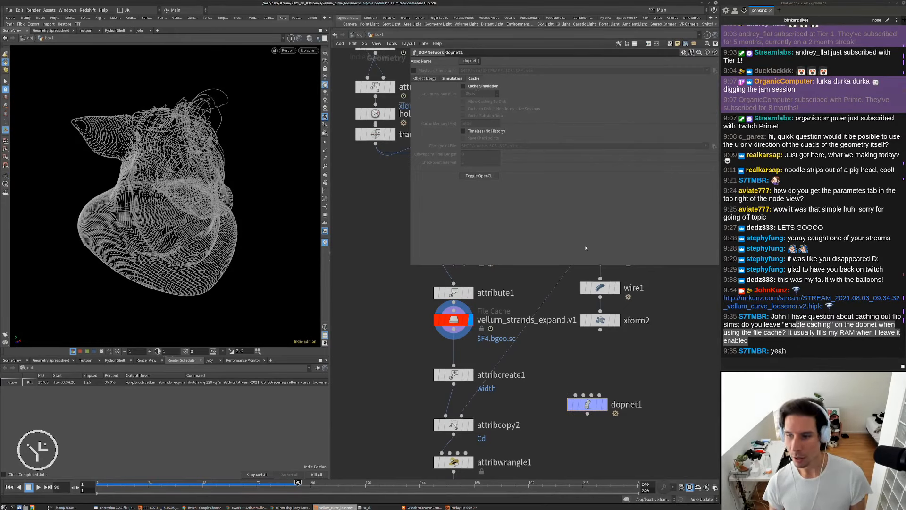
Add a FLIP Object node inside dopnet1, above its output node.
{"action": "double_click", "coordinate": [587, 405]}
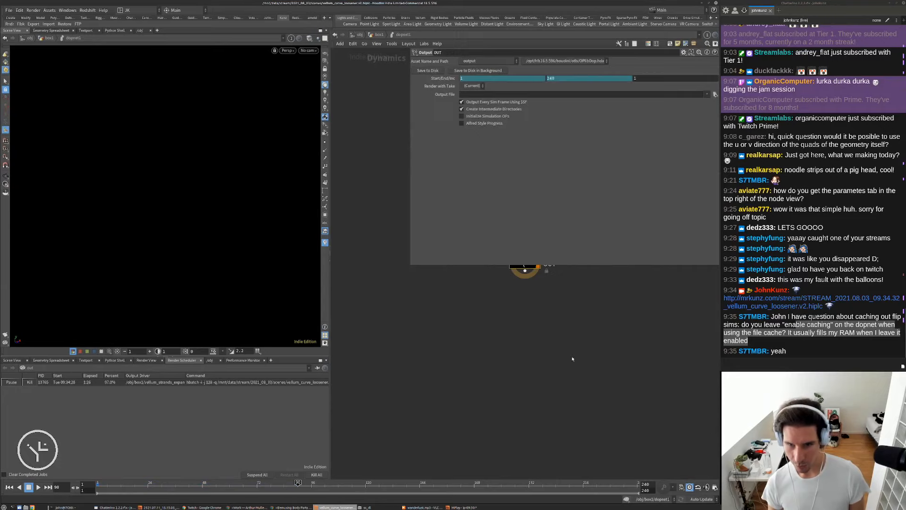
{"action": "key", "text": "Tab"}
{"action": "type", "text": "flip"}
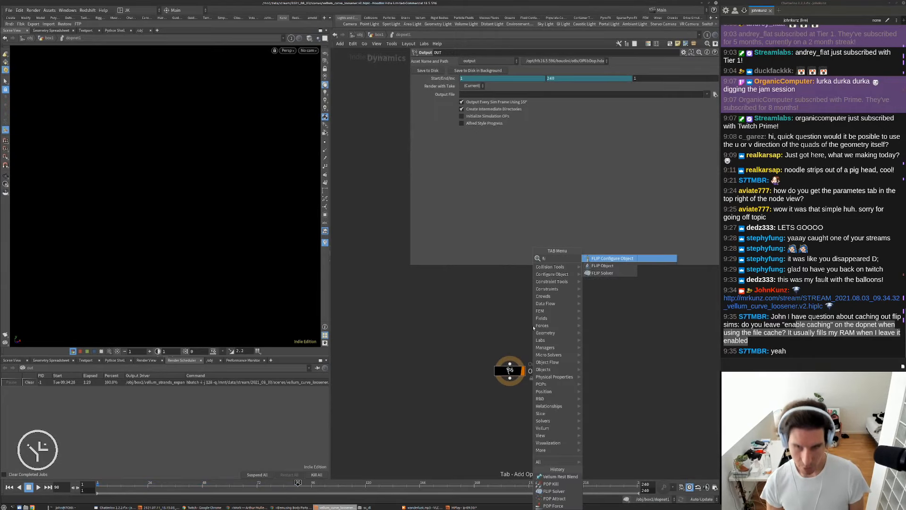
{"action": "key", "text": "Down"}
{"action": "key", "text": "Return"}
{"action": "key", "text": "Return"}
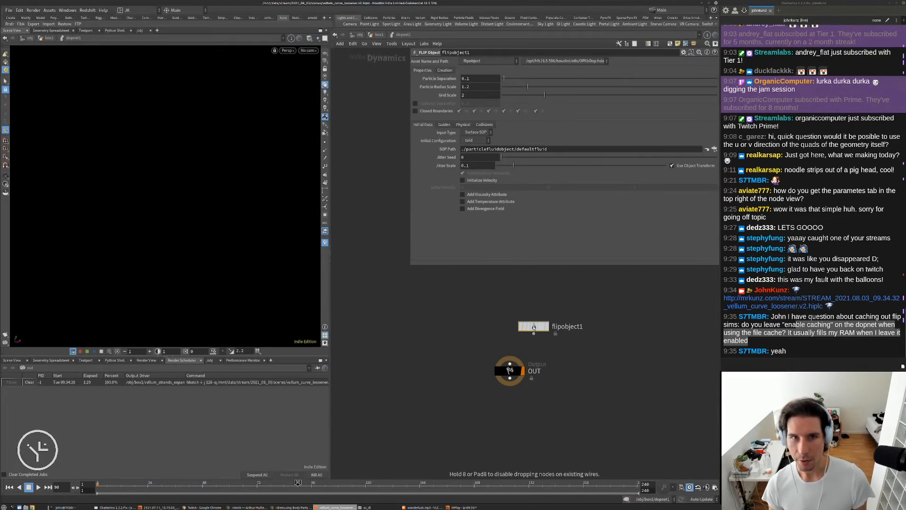
Turn off Allow Caching in the FLIP Object's creation settings and return to the box1 network.
{"action": "left_click", "coordinate": [444, 69]}
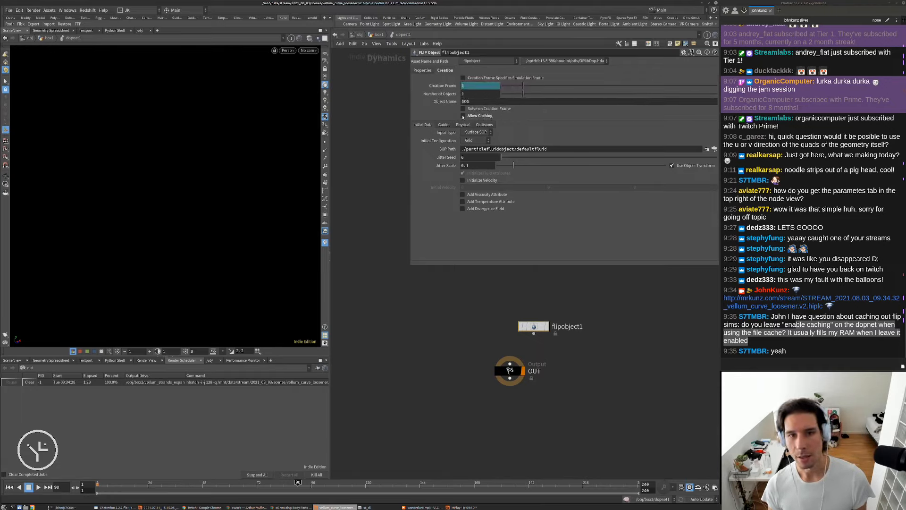
{"action": "left_click_drag", "start_coordinate": [532, 326], "coordinate": [469, 288]}
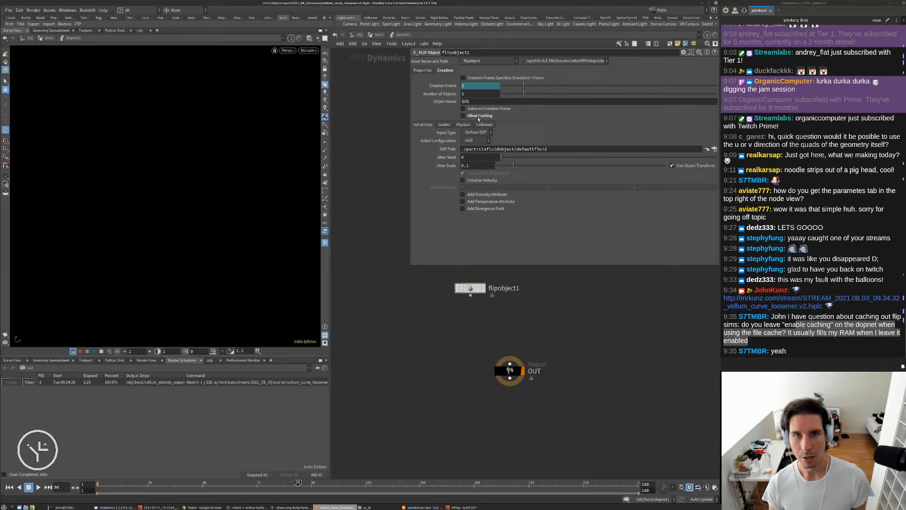
{"action": "key", "text": "u"}
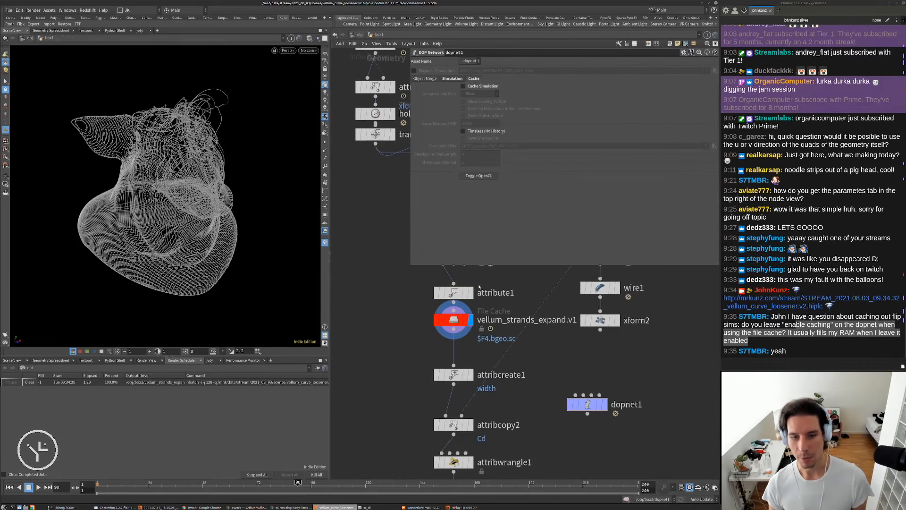
{"action": "key", "text": "i"}
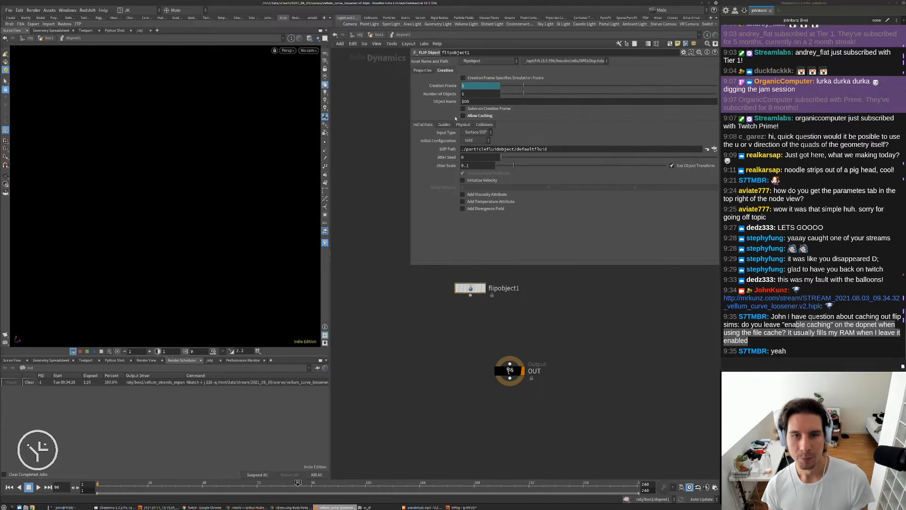
{"action": "left_click", "coordinate": [377, 35]}
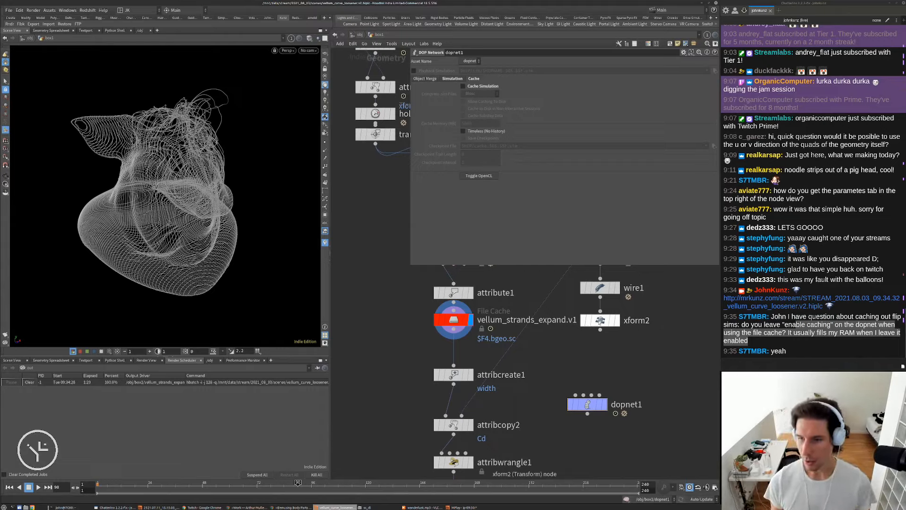
Review the simulation settings of dopnet1 and delete that node from the box1 network.
{"action": "middle_click_drag", "start_coordinate": [617, 364], "coordinate": [609, 351]}
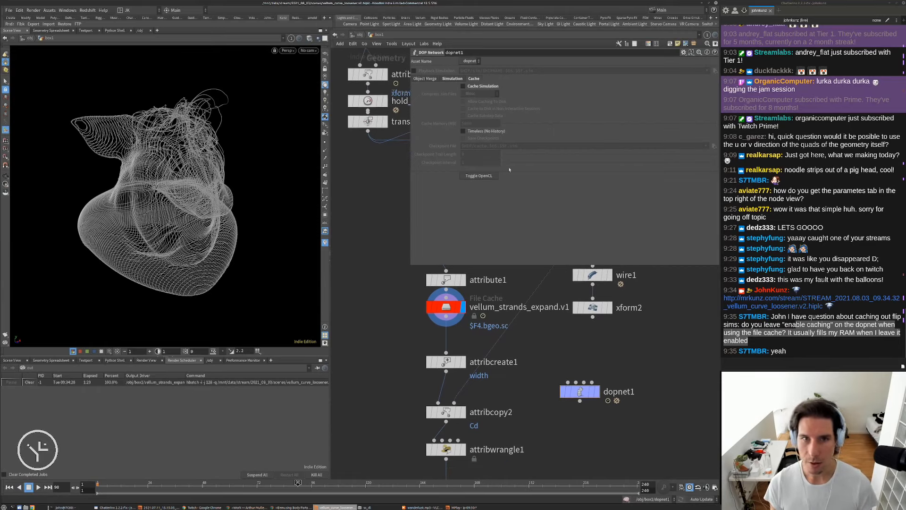
{"action": "left_click", "coordinate": [452, 79]}
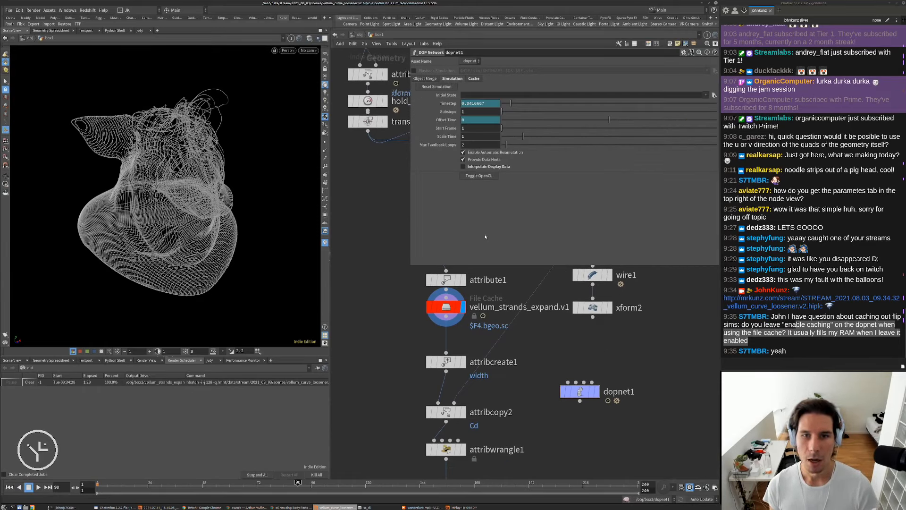
{"action": "left_click", "coordinate": [425, 79]}
{"action": "left_click_drag", "start_coordinate": [622, 358], "coordinate": [571, 430]}
{"action": "key", "text": "Delete"}
{"action": "scroll", "coordinate": [609, 420], "scroll_direction": "down", "scroll_amount": 1}
{"action": "middle_click_drag", "start_coordinate": [609, 420], "coordinate": [603, 402]}
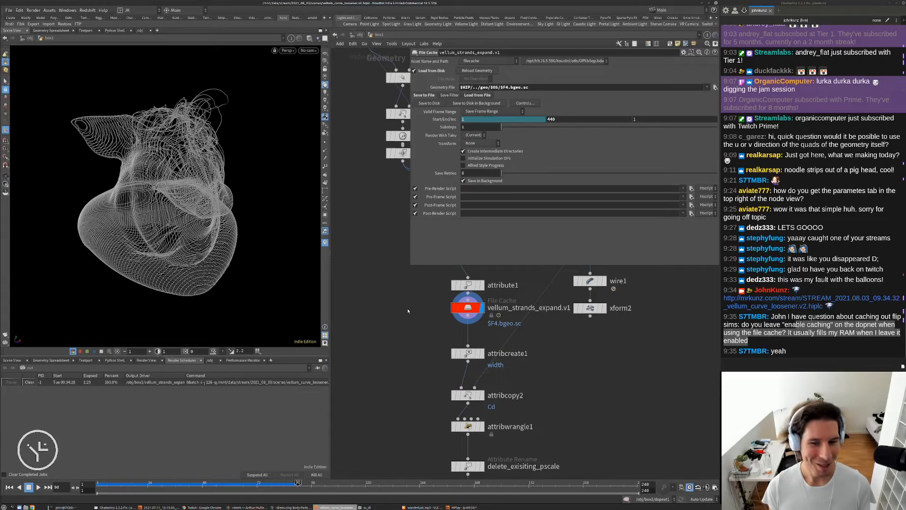
Switch Cache Memory off and back on in vellumsolver2's simulation settings, and return to its main solver settings.
{"action": "middle_click_drag", "start_coordinate": [408, 311], "coordinate": [449, 358]}
{"action": "key", "text": "Up"}
{"action": "left_click", "coordinate": [458, 305]}
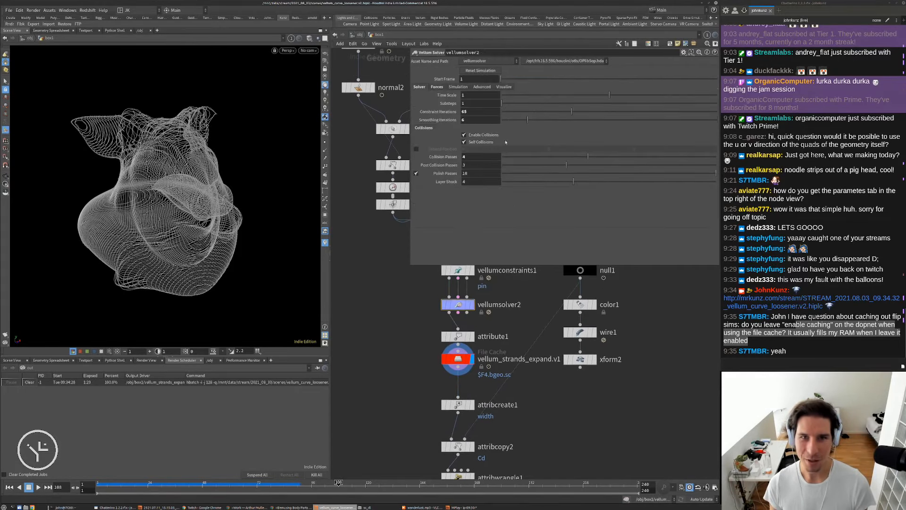
{"action": "left_click", "coordinate": [481, 87]}
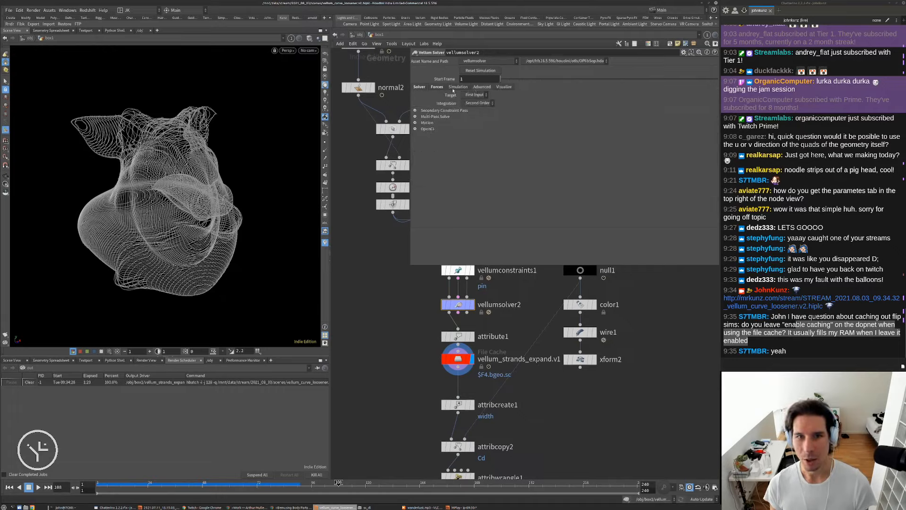
{"action": "left_click", "coordinate": [455, 88]}
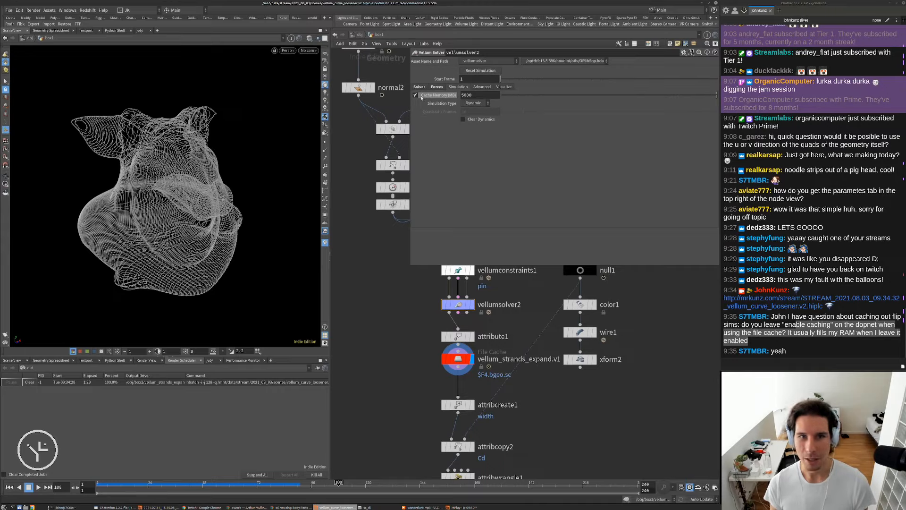
{"action": "left_click", "coordinate": [415, 96]}
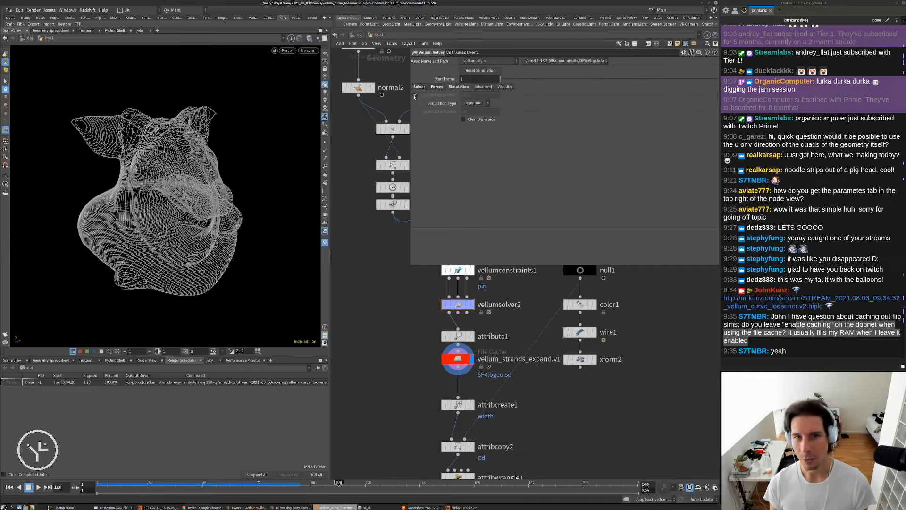
{"action": "left_click", "coordinate": [415, 96]}
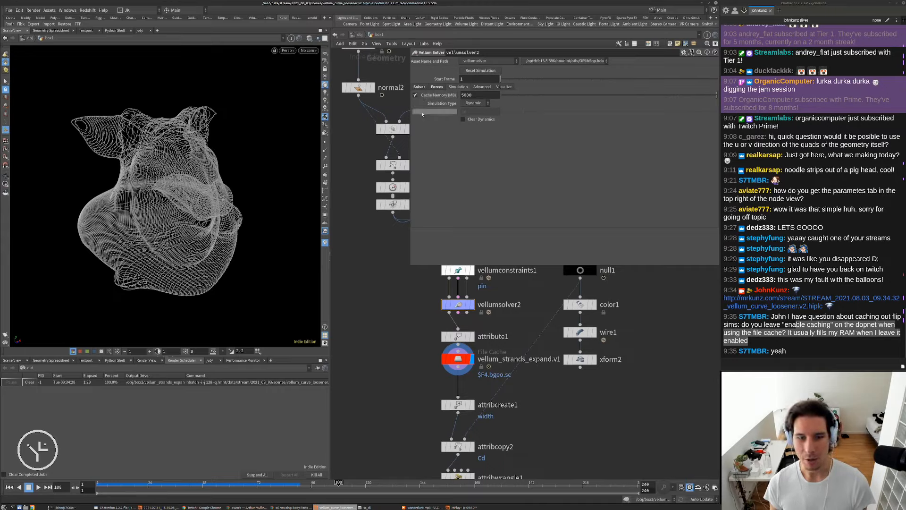
{"action": "middle_click_drag", "start_coordinate": [372, 343], "coordinate": [374, 323]}
{"action": "left_click", "coordinate": [418, 88]}
Display the attribcopy2 node and play its result from frame 1.
{"action": "middle_click_drag", "start_coordinate": [414, 370], "coordinate": [395, 332]}
{"action": "key", "text": "ctrl+Up"}
{"action": "scroll", "coordinate": [472, 415], "scroll_direction": "down", "scroll_amount": 4}
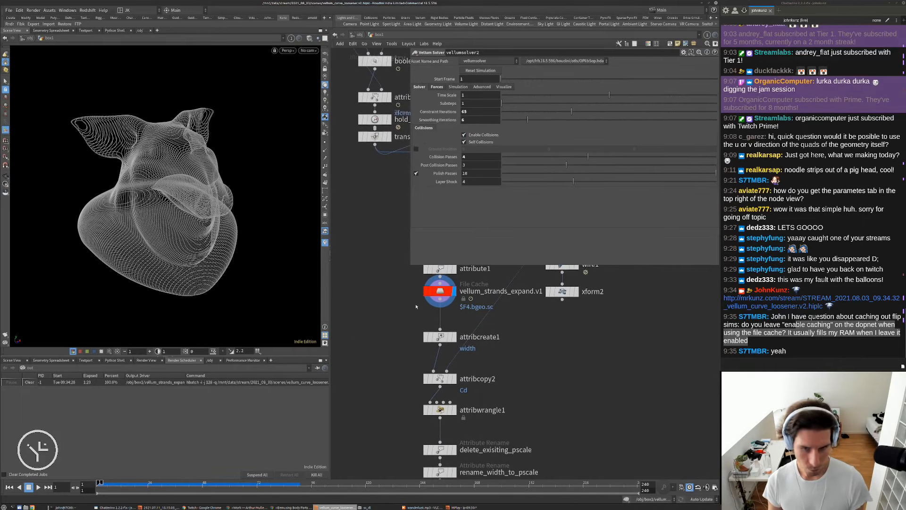
{"action": "scroll", "coordinate": [460, 302], "scroll_direction": "up", "scroll_amount": 3}
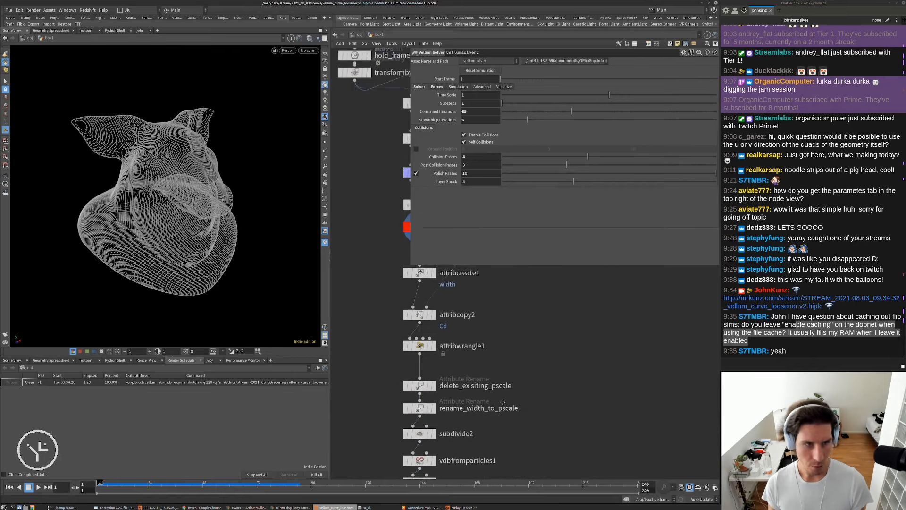
{"action": "left_click", "coordinate": [448, 336]}
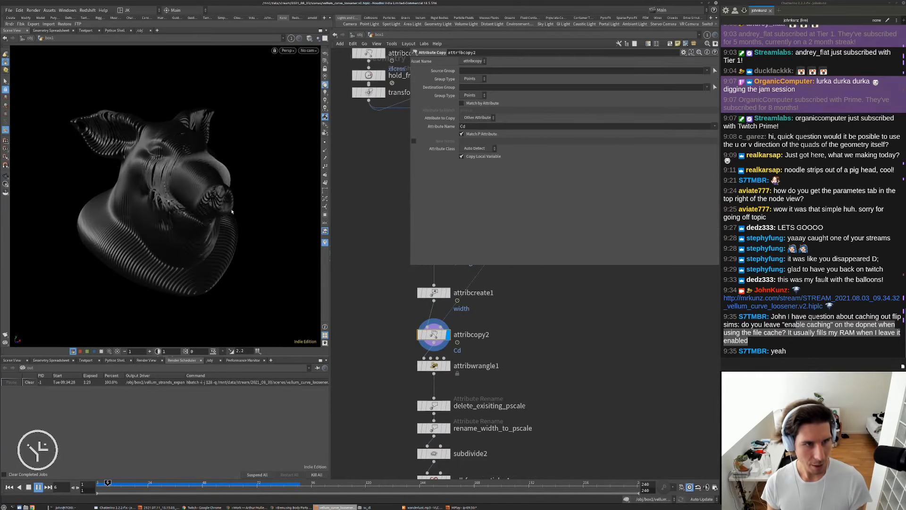
Add an Attribute Blur node, insert it between attribcopy2 and attribwrangle1, and display its result.
{"action": "key", "text": "Tab"}
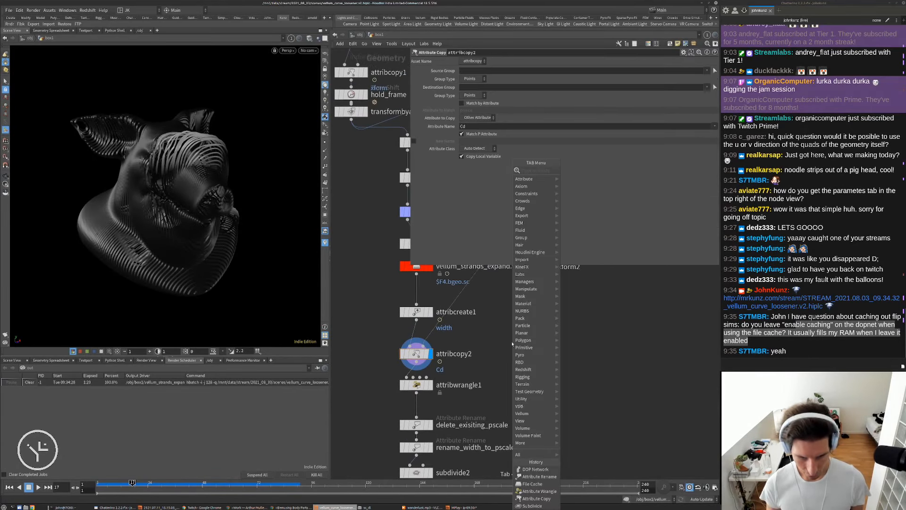
{"action": "type", "text": "blu"}
{"action": "key", "text": "Return"}
{"action": "left_click", "coordinate": [513, 342]}
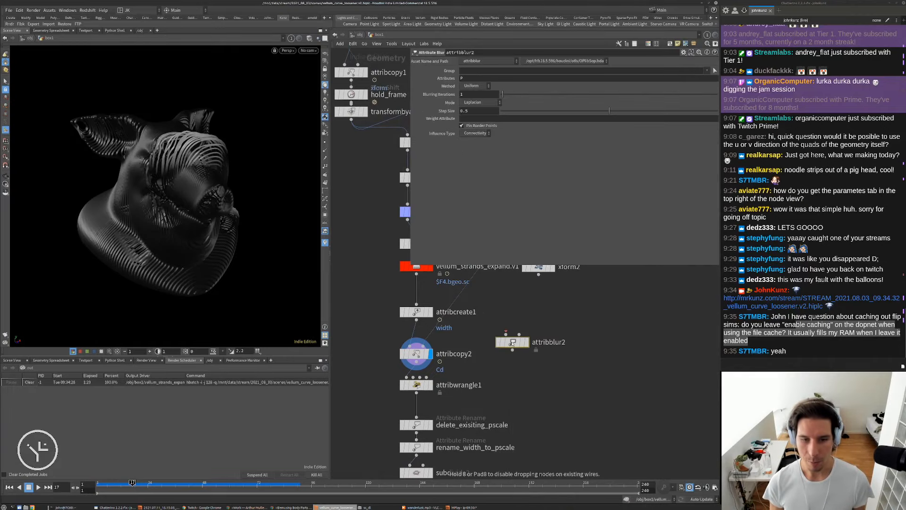
{"action": "left_click_drag", "start_coordinate": [415, 354], "coordinate": [451, 332]}
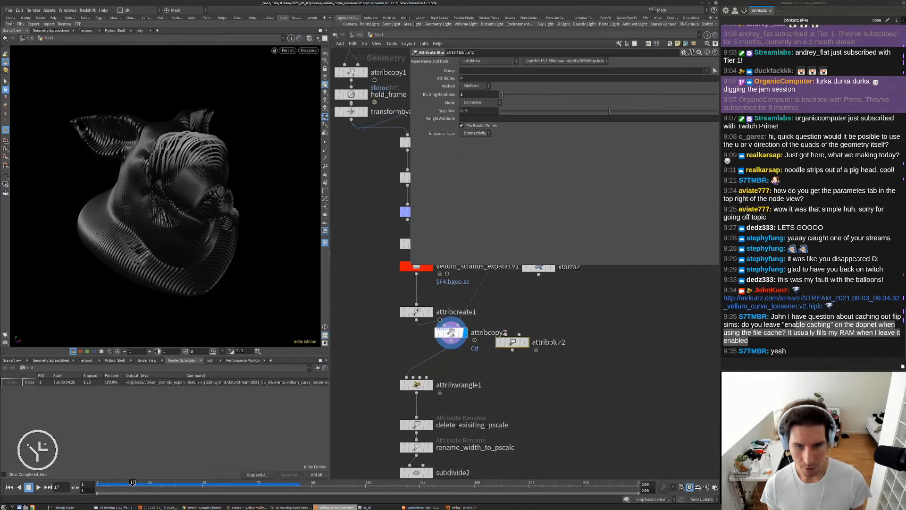
{"action": "left_click_drag", "start_coordinate": [507, 345], "coordinate": [444, 358]}
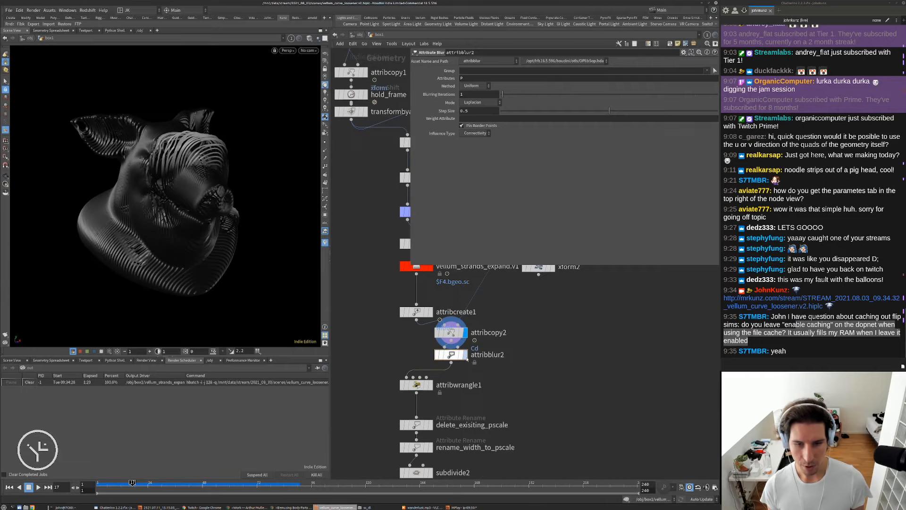
{"action": "left_click", "coordinate": [465, 355]}
Set attribblur2 to blur Cd with 7 iterations, a 0.412 step size and Pin Border Points off, with the viewport lighting off.
{"action": "double_click", "coordinate": [476, 80]}
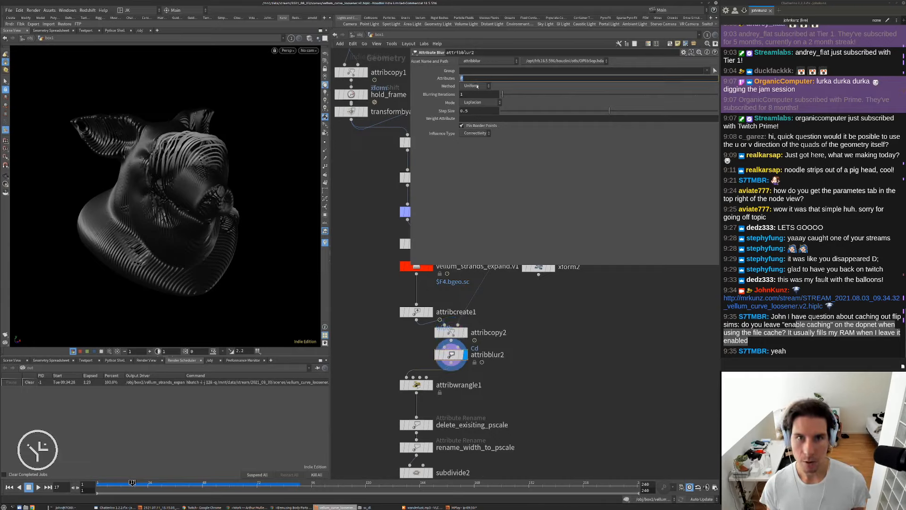
{"action": "type", "text": "Cd"}
{"action": "key", "text": "Return"}
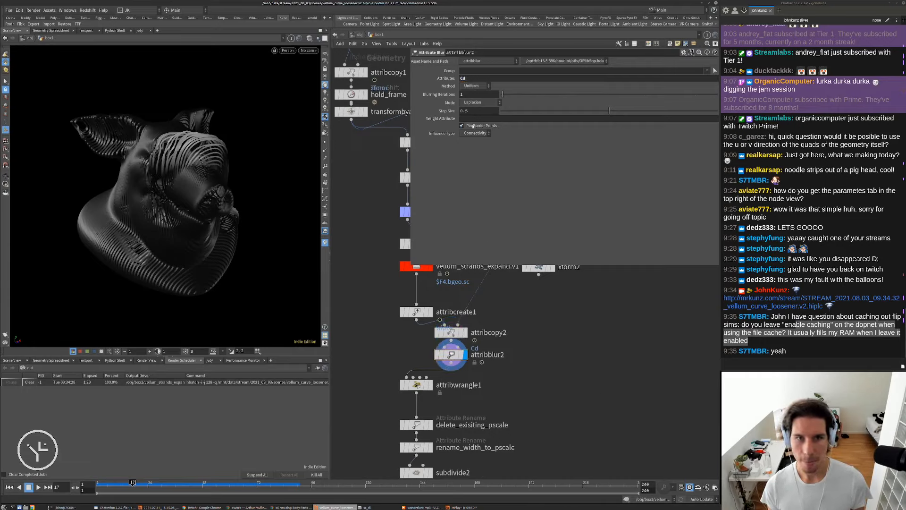
{"action": "left_click", "coordinate": [472, 126]}
{"action": "left_click_drag", "start_coordinate": [504, 95], "coordinate": [547, 96]}
{"action": "left_click", "coordinate": [324, 77]}
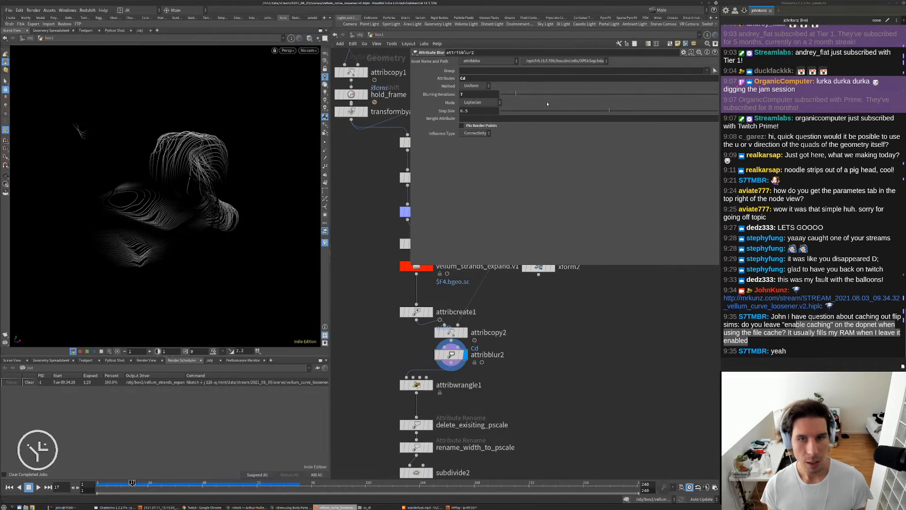
{"action": "left_click_drag", "start_coordinate": [598, 111], "coordinate": [591, 117]}
Compare the strand colours with attribblur2 bypassed and enabled, and turn the viewport lighting back on.
{"action": "right_click_drag", "start_coordinate": [131, 245], "coordinate": [164, 247], "text": "alt"}
{"action": "left_click_drag", "start_coordinate": [164, 247], "coordinate": [173, 177], "text": "alt"}
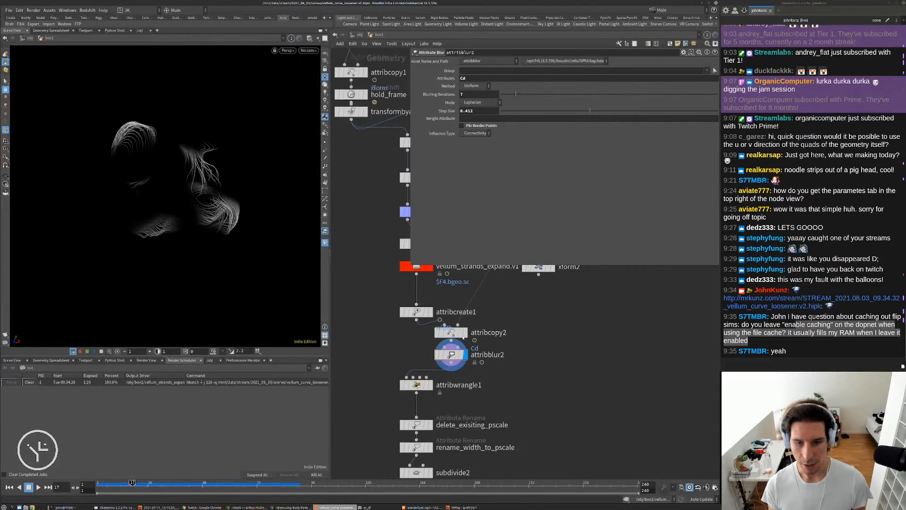
{"action": "left_click", "coordinate": [436, 355]}
{"action": "left_click", "coordinate": [436, 355]}
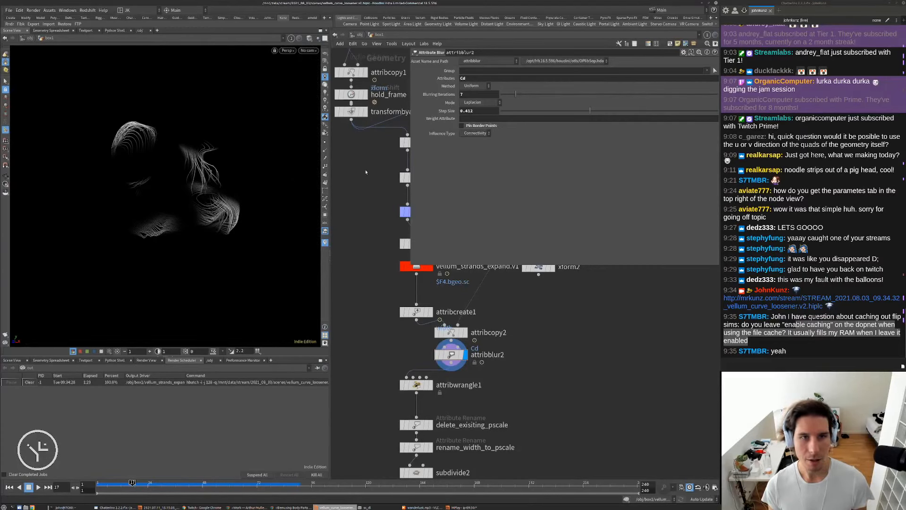
{"action": "left_click", "coordinate": [325, 86]}
Display attribwrangle1 and play its result from frame 1 to frame 17.
{"action": "middle_click_drag", "start_coordinate": [370, 341], "coordinate": [367, 308]}
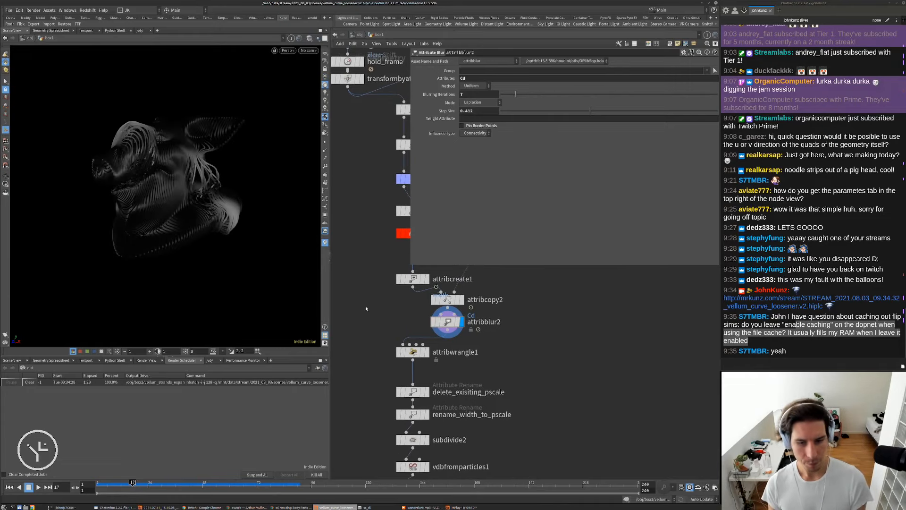
{"action": "middle_click_drag", "start_coordinate": [494, 356], "coordinate": [497, 320]}
{"action": "left_click", "coordinate": [428, 315]}
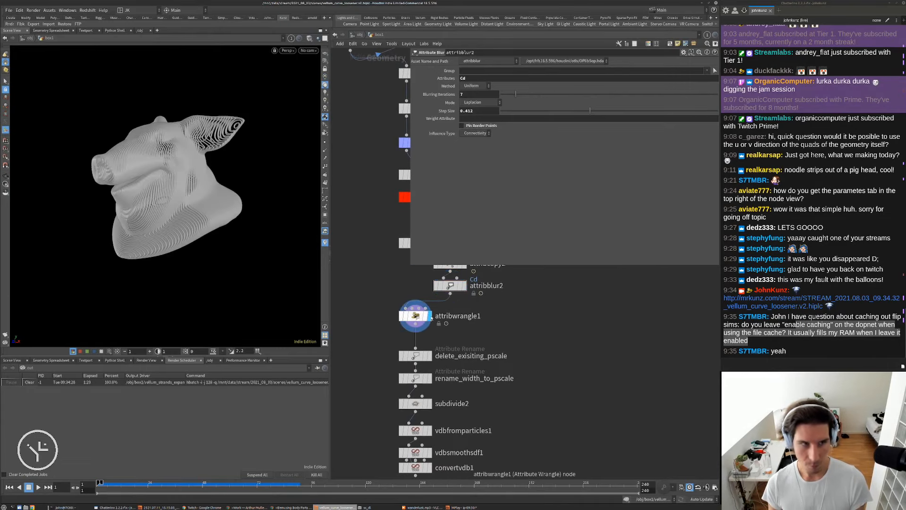
{"action": "left_click", "coordinate": [414, 318]}
{"action": "left_click", "coordinate": [38, 486]}
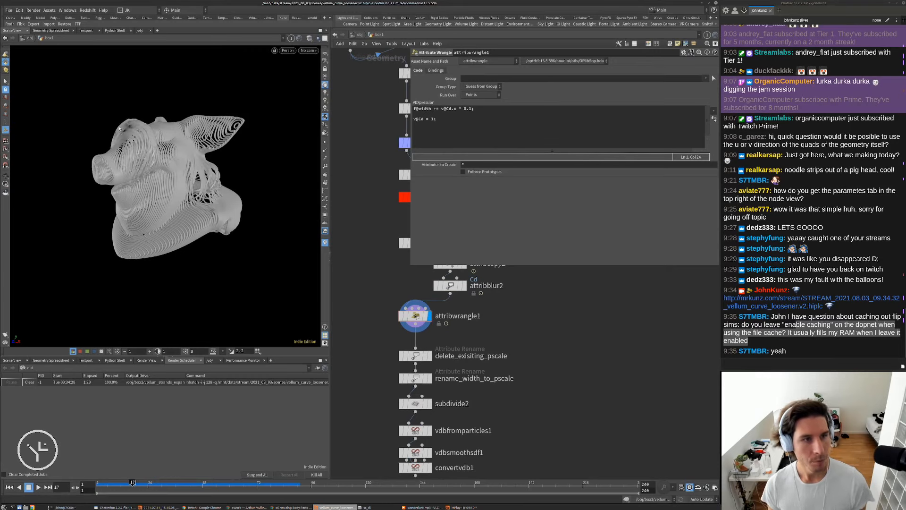
{"action": "right_click_drag", "start_coordinate": [141, 146], "coordinate": [175, 165], "text": "alt"}
Toggle the bypass of attribblur2 to compare the strand widths around the snout and mask area.
{"action": "middle_click_drag", "start_coordinate": [439, 290], "coordinate": [433, 306]}
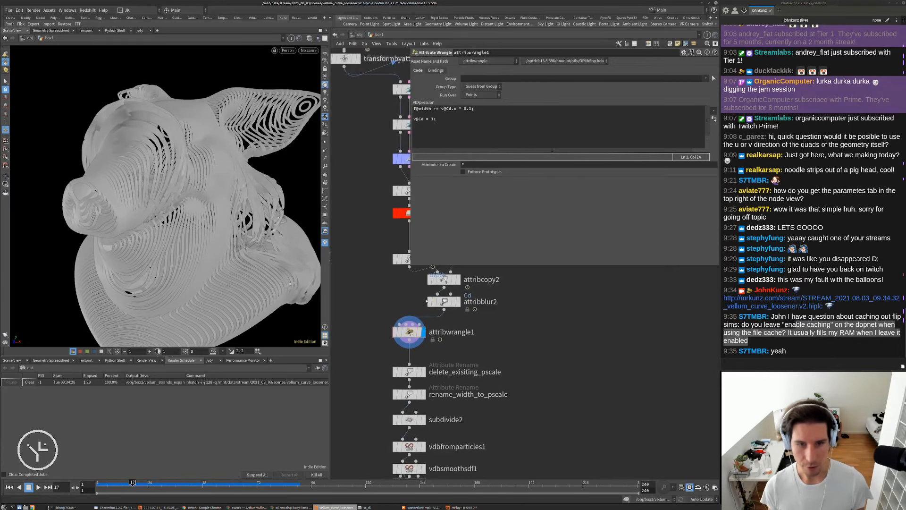
{"action": "left_click", "coordinate": [428, 304]}
{"action": "left_click", "coordinate": [428, 303]}
{"action": "left_click", "coordinate": [429, 304]}
{"action": "left_click", "coordinate": [429, 304]}
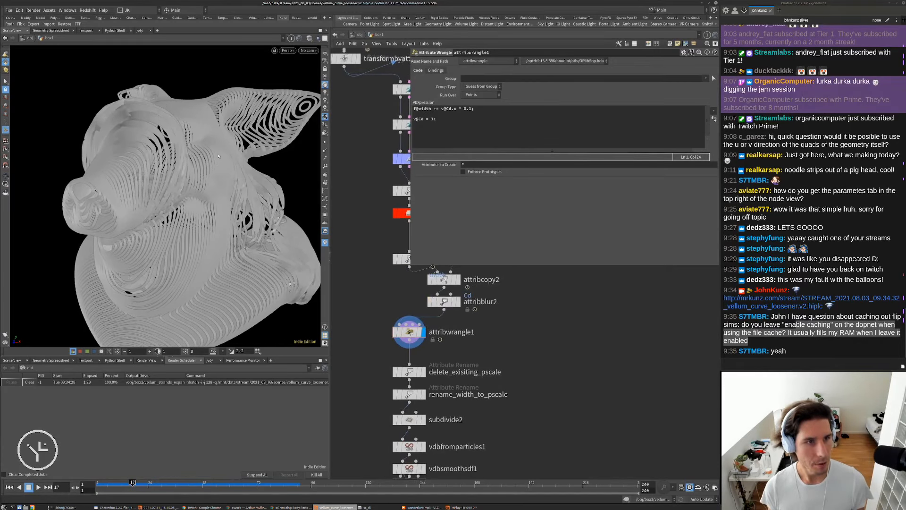
{"action": "right_click_drag", "start_coordinate": [156, 140], "coordinate": [212, 137], "text": "alt"}
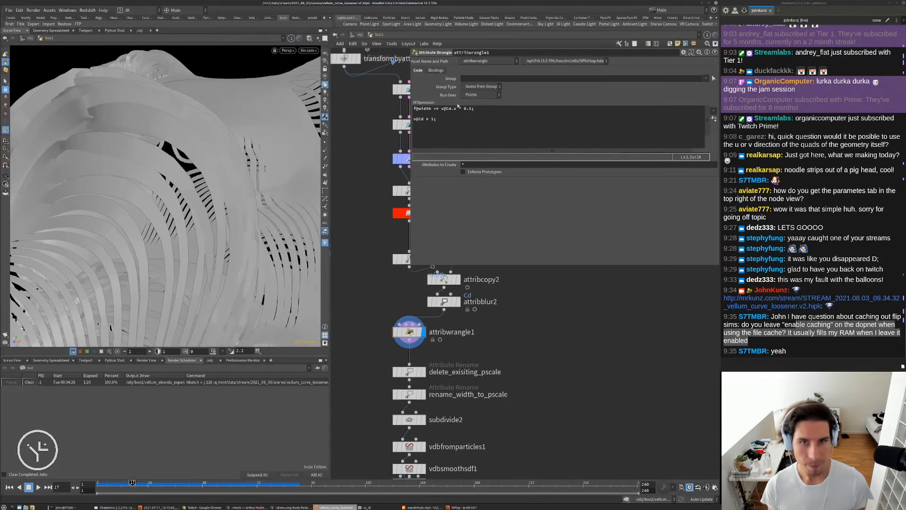
Raise attribblur2's blurring iterations to 12 and inspect the strand widths on the whole head.
{"action": "left_click", "coordinate": [446, 302]}
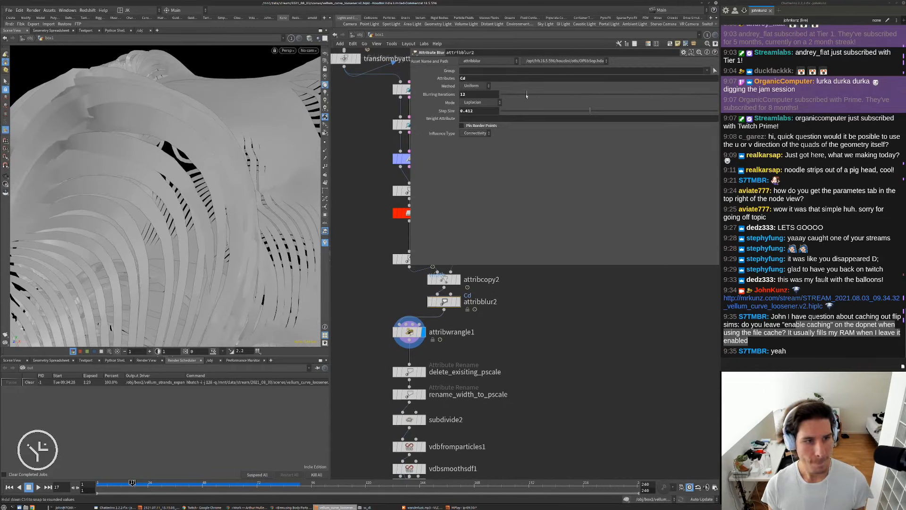
{"action": "right_click_drag", "start_coordinate": [207, 155], "coordinate": [153, 158], "text": "alt"}
{"action": "left_click_drag", "start_coordinate": [153, 158], "coordinate": [163, 177], "text": "alt"}
{"action": "right_click_drag", "start_coordinate": [163, 177], "coordinate": [241, 158], "text": "alt"}
{"action": "left_click_drag", "start_coordinate": [241, 158], "coordinate": [222, 164], "text": "alt"}
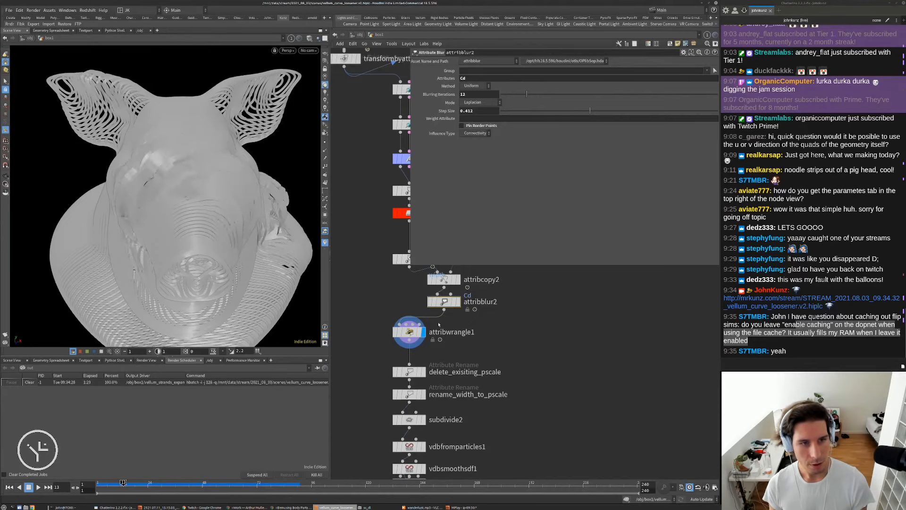
Check the strand widths at frame 13 with attribblur2 bypassed, then re-enable the blur and play the animation.
{"action": "left_click", "coordinate": [430, 302]}
{"action": "left_click", "coordinate": [430, 302]}
{"action": "left_click", "coordinate": [430, 302]}
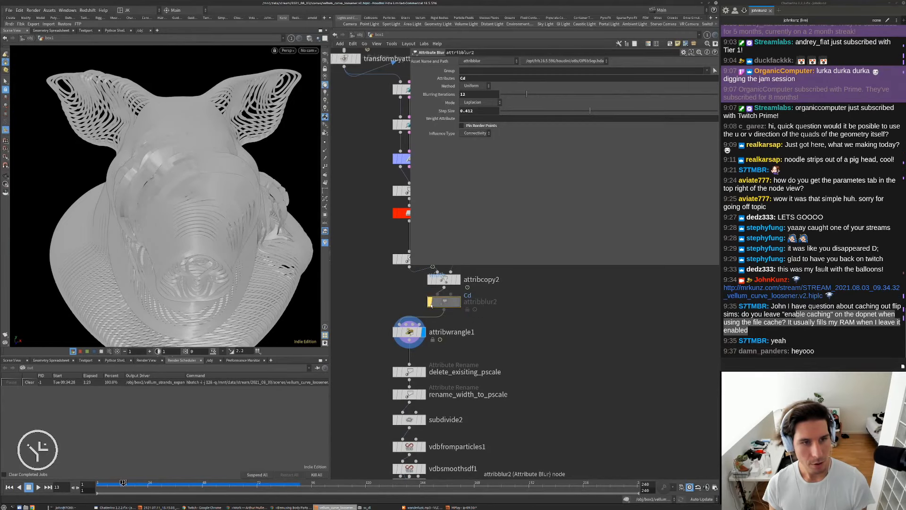
{"action": "left_click_drag", "start_coordinate": [226, 186], "coordinate": [191, 168], "text": "alt"}
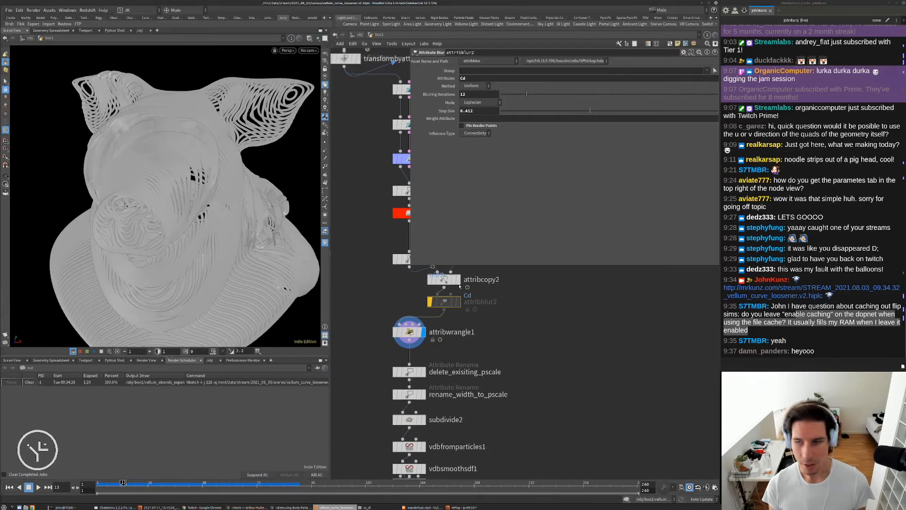
{"action": "middle_click_drag", "start_coordinate": [410, 332], "coordinate": [415, 358]}
{"action": "left_click", "coordinate": [436, 330]}
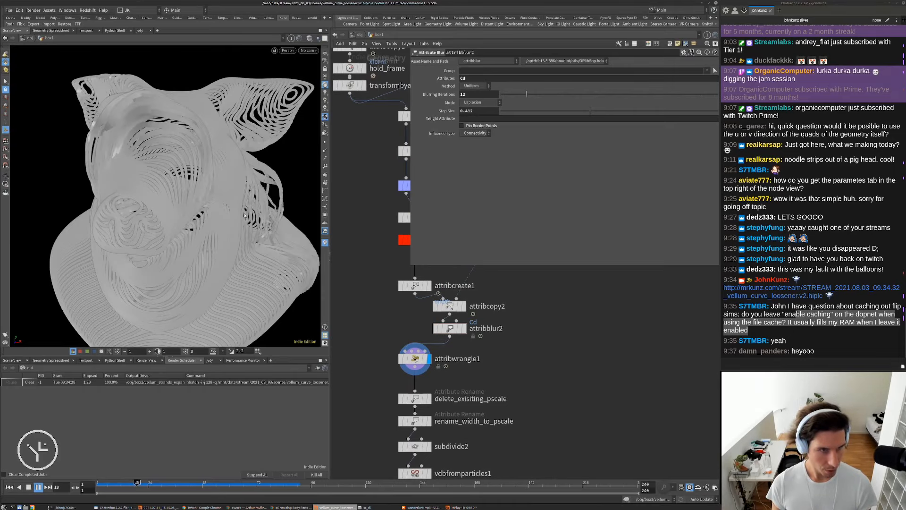
Move attribcopy2 and attribblur2 together further away from the main node chain.
{"action": "scroll", "coordinate": [507, 368], "scroll_direction": "down", "scroll_amount": 3}
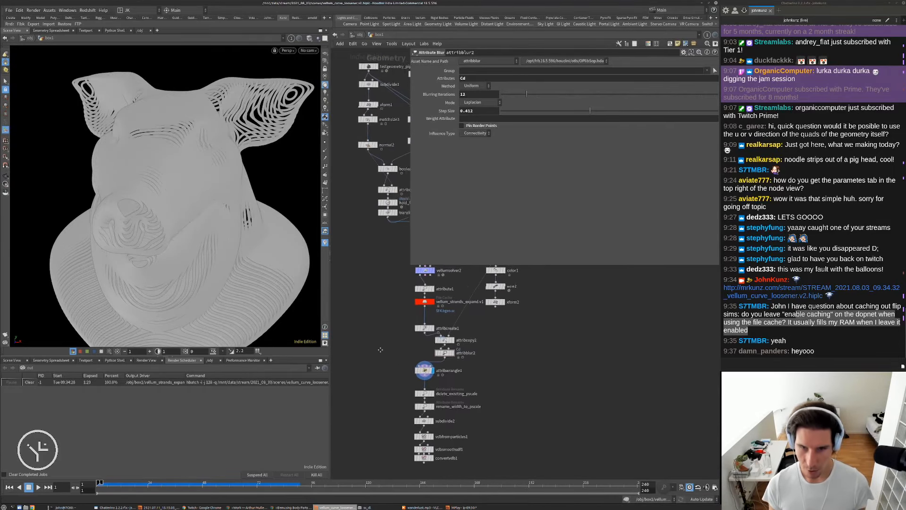
{"action": "left_click", "coordinate": [446, 342], "text": "shift"}
{"action": "left_click_drag", "start_coordinate": [446, 342], "coordinate": [454, 347]}
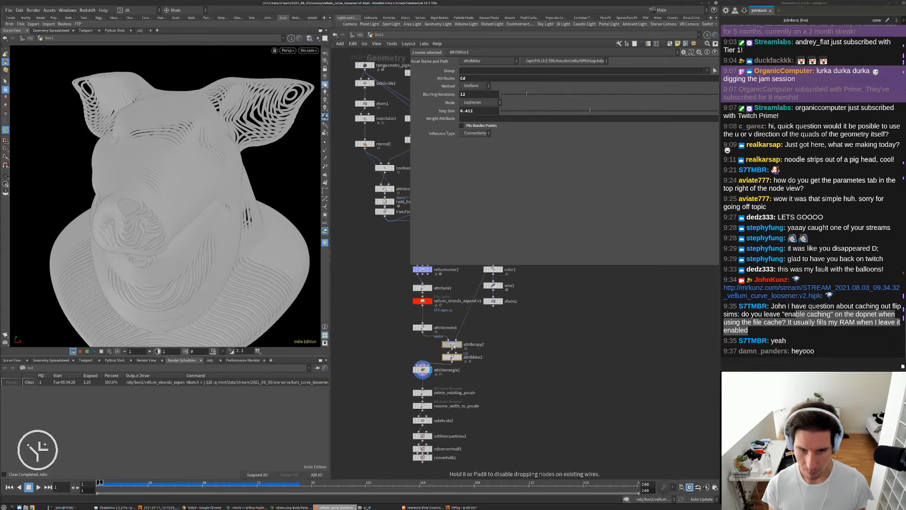
{"action": "left_click", "coordinate": [517, 441]}
Display the convertvdb1 mesh and examine it at frames 39 and 71.
{"action": "middle_click_drag", "start_coordinate": [517, 441], "coordinate": [513, 417]}
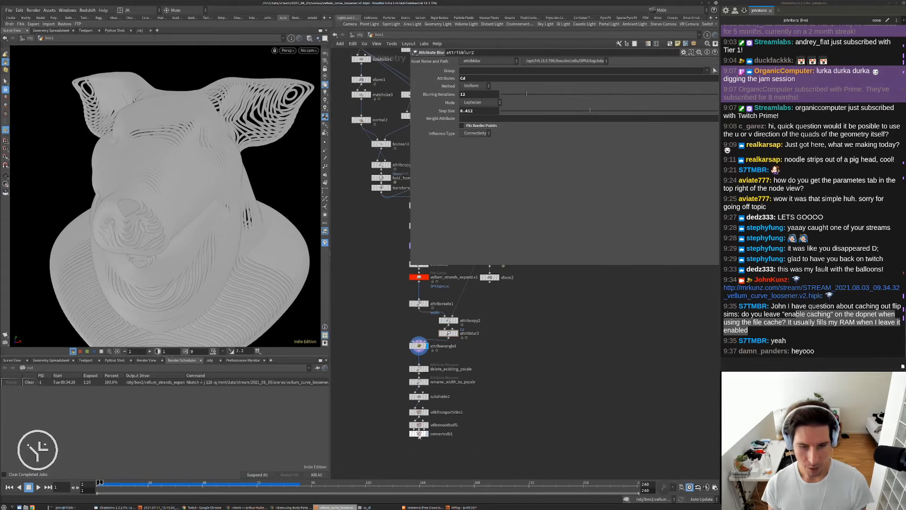
{"action": "left_click", "coordinate": [182, 486]}
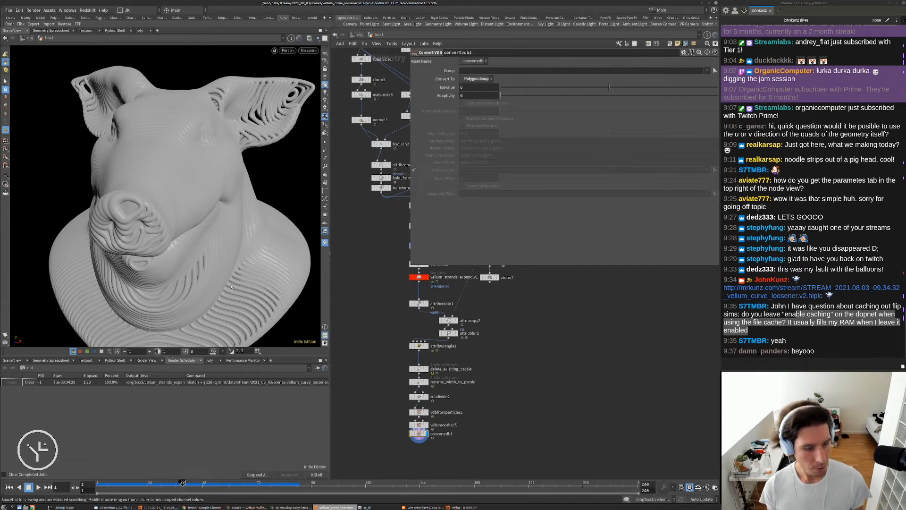
{"action": "scroll", "coordinate": [219, 202], "scroll_direction": "down", "scroll_amount": 4}
{"action": "left_click_drag", "start_coordinate": [219, 202], "coordinate": [257, 198]}
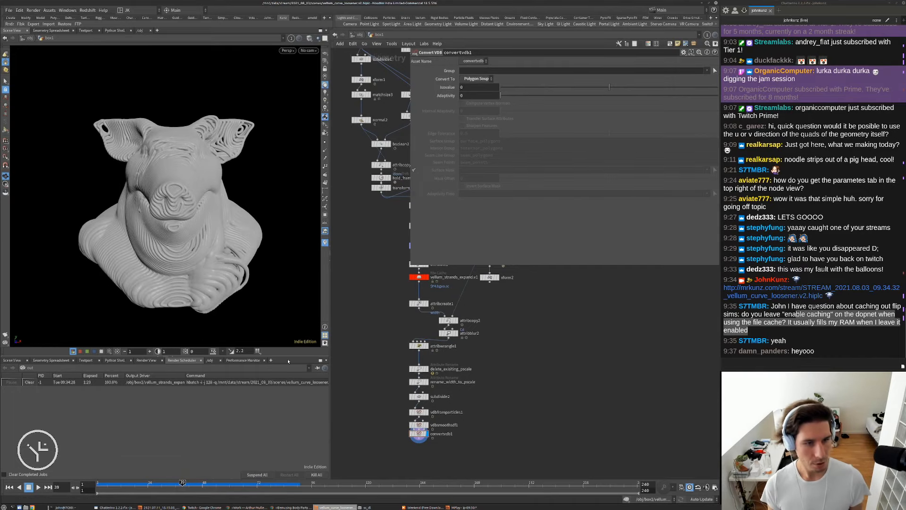
{"action": "left_click", "coordinate": [255, 485]}
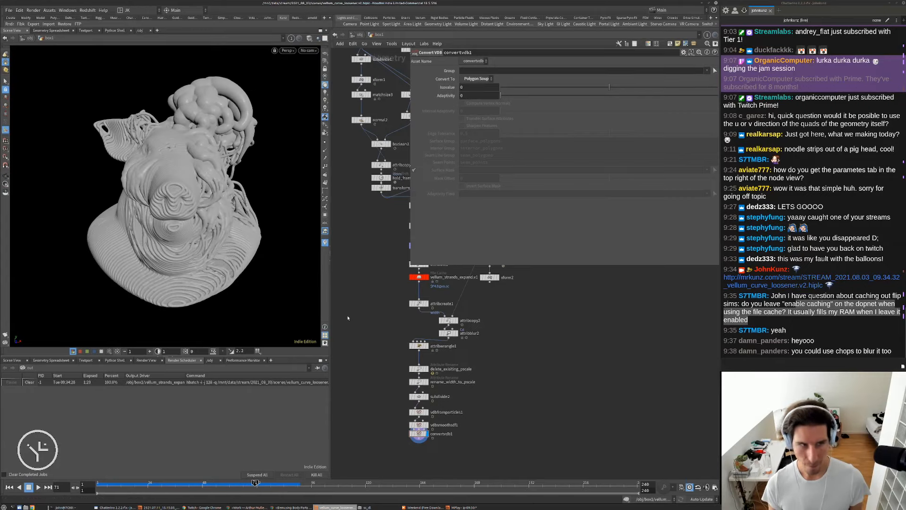
{"action": "left_click_drag", "start_coordinate": [233, 233], "coordinate": [262, 202], "text": "alt"}
{"action": "right_click_drag", "start_coordinate": [262, 203], "coordinate": [245, 170], "text": "alt"}
Create a camera from the current view, lock it to the viewport, and frame the whole pig head through it.
{"action": "left_click", "coordinate": [308, 50]}
{"action": "left_click", "coordinate": [307, 58]}
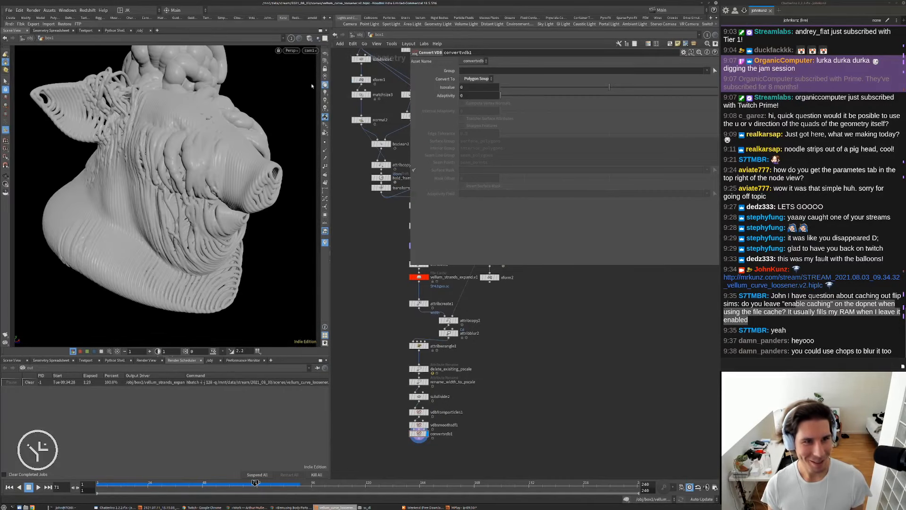
{"action": "left_click", "coordinate": [325, 69]}
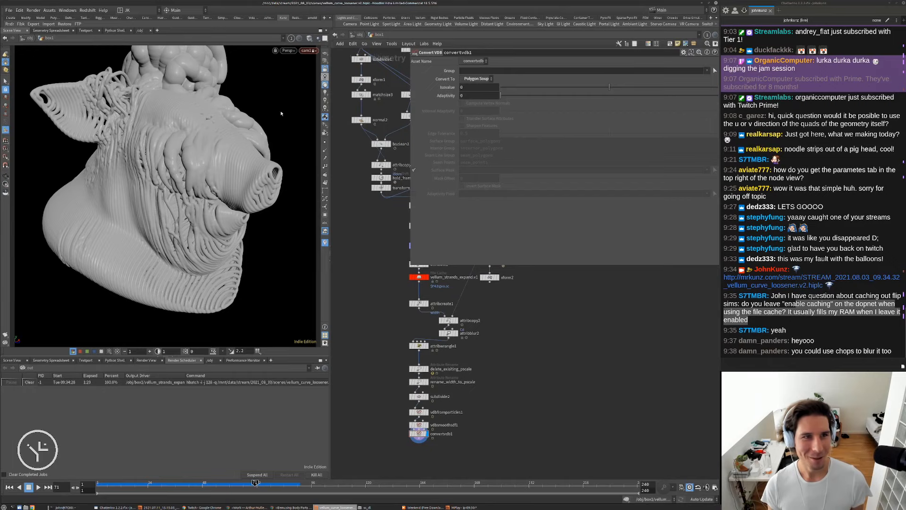
{"action": "right_click_drag", "start_coordinate": [229, 186], "coordinate": [200, 174], "text": "alt"}
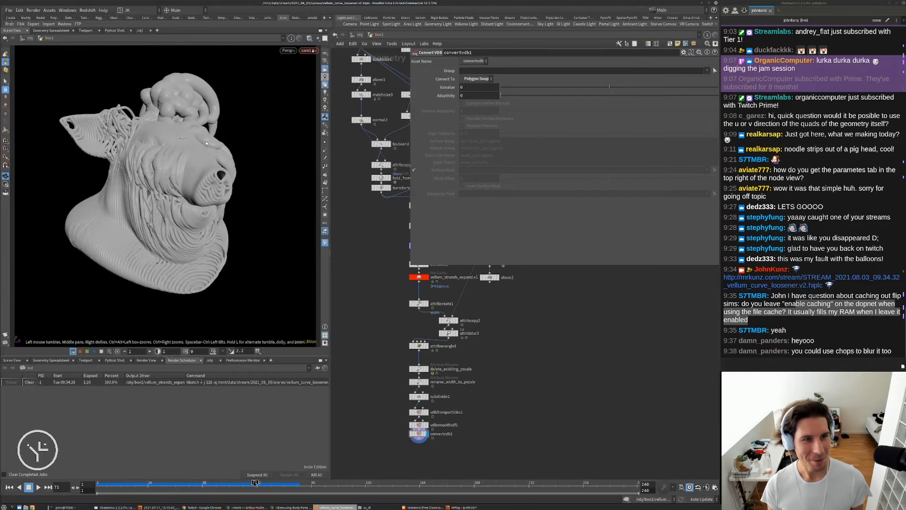
{"action": "right_click_drag", "start_coordinate": [203, 139], "coordinate": [230, 132]}
{"action": "left_click_drag", "start_coordinate": [231, 132], "coordinate": [230, 131]}
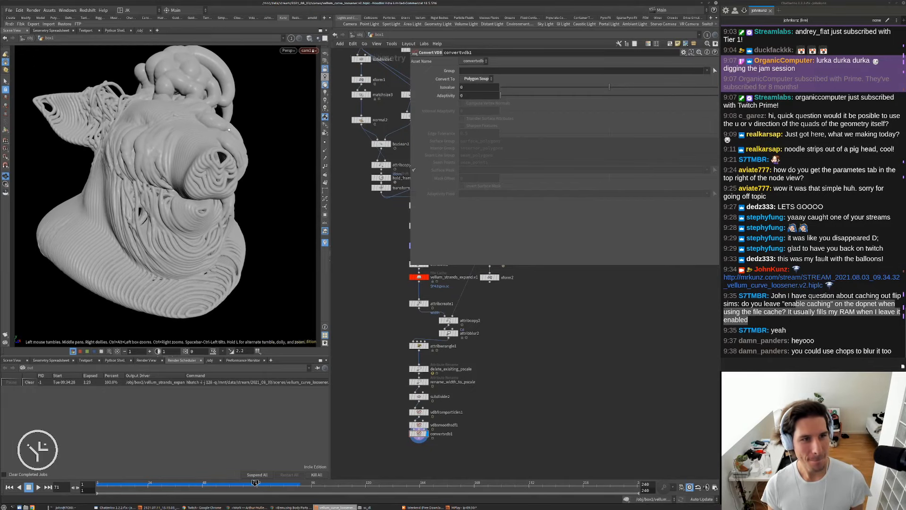
{"action": "middle_click_drag", "start_coordinate": [230, 131], "coordinate": [227, 142]}
{"action": "mouse_move", "coordinate": [227, 142]}
{"action": "left_mouse_down"}
{"action": "mouse_move", "coordinate": [244, 148]}
{"action": "mouse_move", "coordinate": [218, 178]}
{"action": "mouse_move", "coordinate": [232, 158]}
{"action": "left_mouse_up"}
{"action": "scroll", "coordinate": [232, 158], "scroll_direction": "down", "scroll_amount": 3}
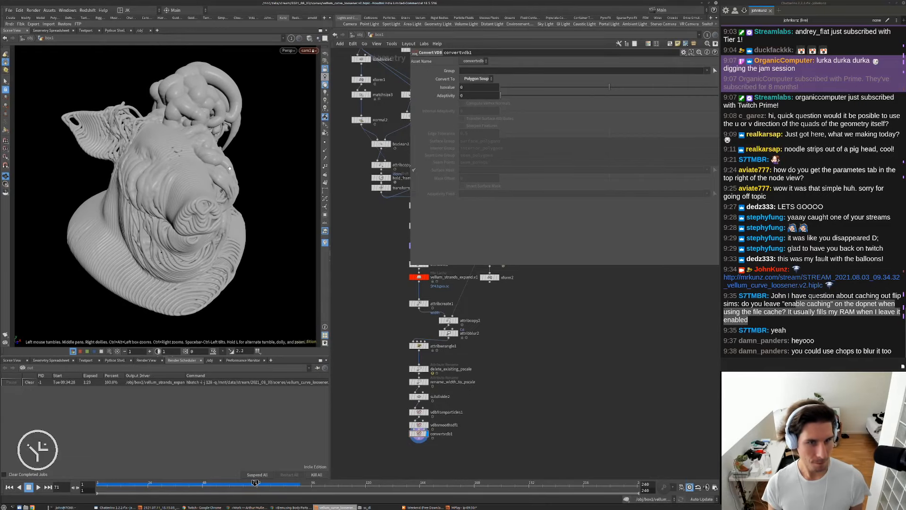
Select attribblur2 in the network to show its blur settings.
{"action": "middle_click_drag", "start_coordinate": [574, 378], "coordinate": [586, 373]}
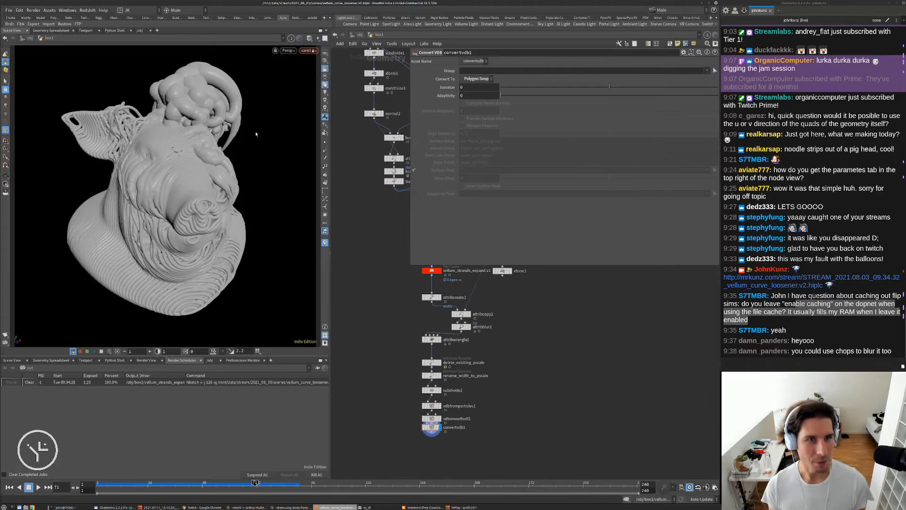
{"action": "middle_click_drag", "start_coordinate": [528, 332], "coordinate": [536, 311]}
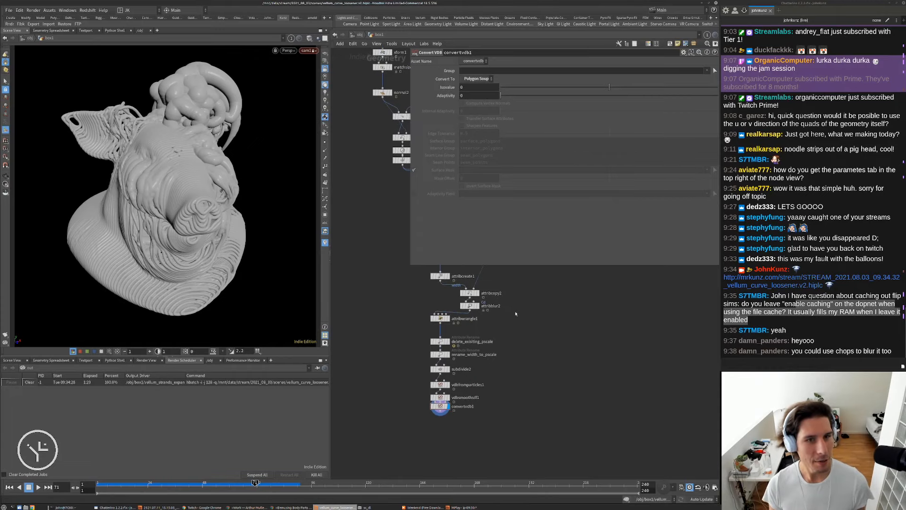
{"action": "scroll", "coordinate": [477, 297], "scroll_direction": "up", "scroll_amount": 6}
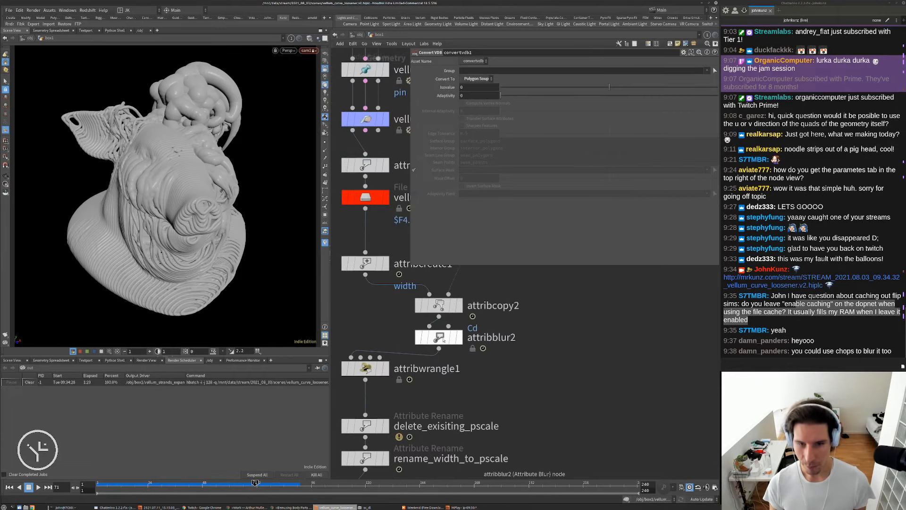
{"action": "left_click", "coordinate": [439, 337]}
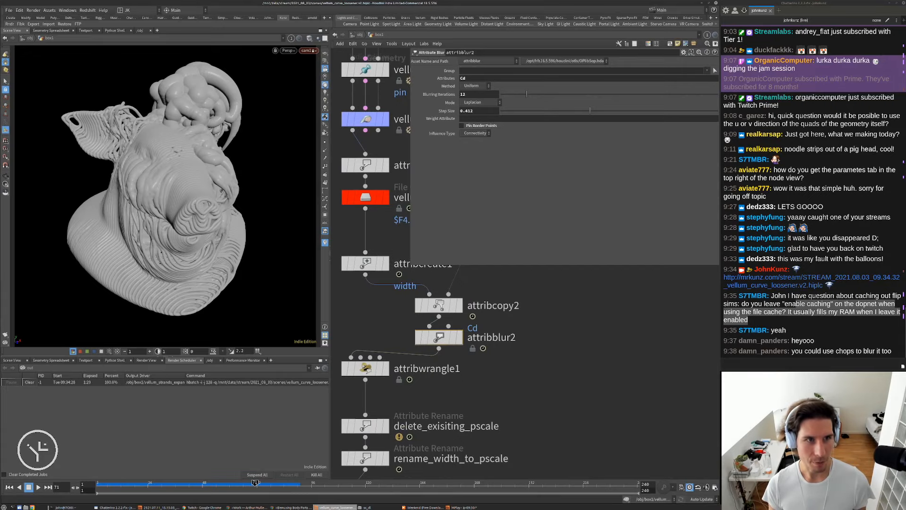
Display attribblur2, examine the smoothing network inside it, and return to the main node chain.
{"action": "left_click", "coordinate": [459, 337]}
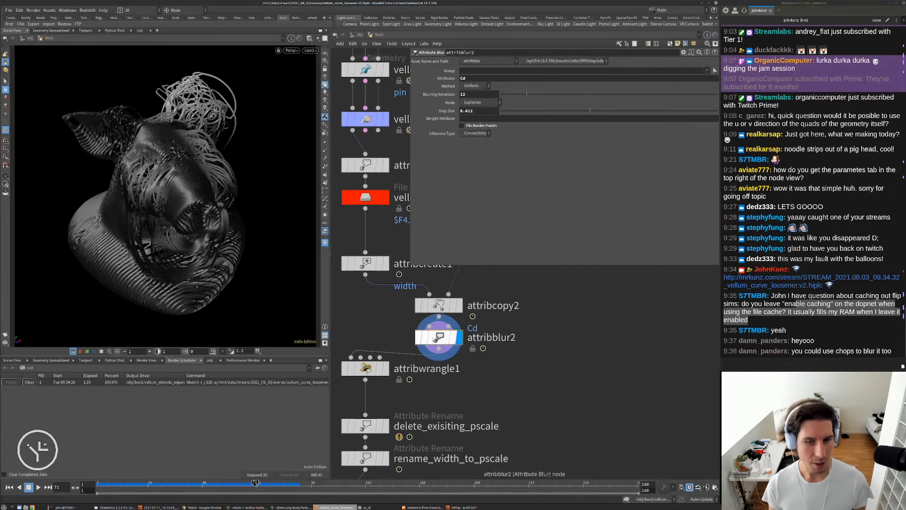
{"action": "double_click", "coordinate": [437, 339]}
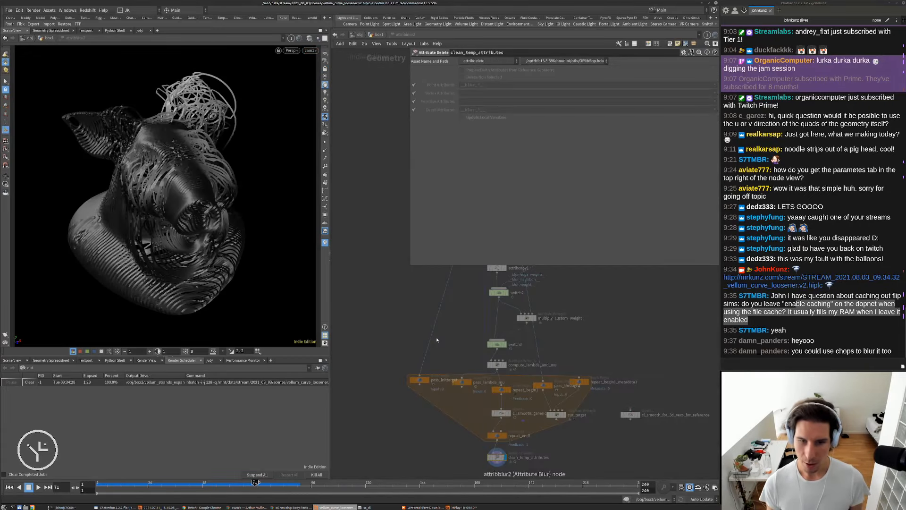
{"action": "middle_click_drag", "start_coordinate": [456, 360], "coordinate": [448, 332]}
{"action": "scroll", "coordinate": [492, 394], "scroll_direction": "up", "scroll_amount": 5}
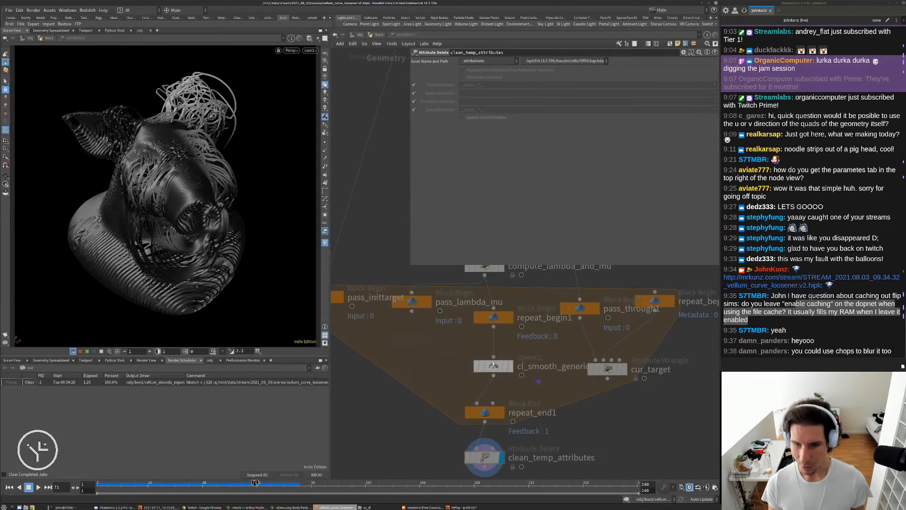
{"action": "left_click", "coordinate": [378, 35]}
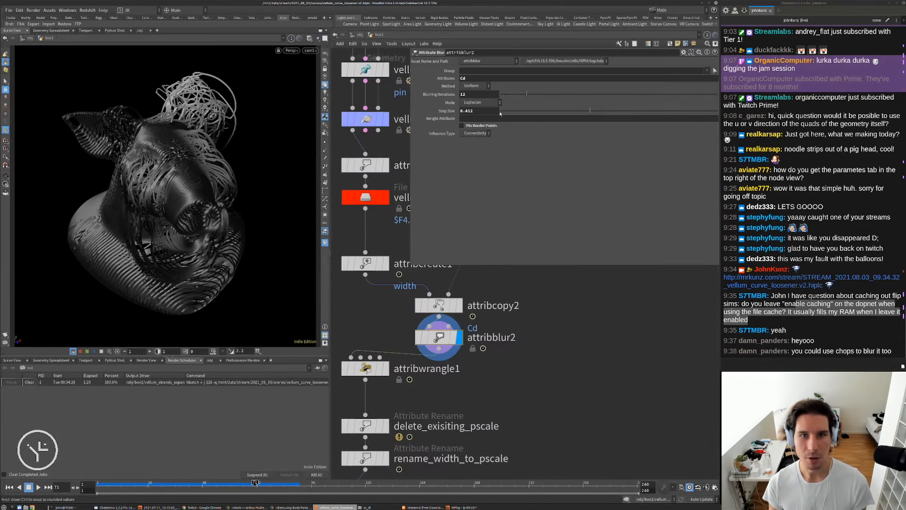
Try 100 blurring iterations on attribblur2 and undo the change.
{"action": "left_click_drag", "start_coordinate": [526, 94], "coordinate": [820, 97]}
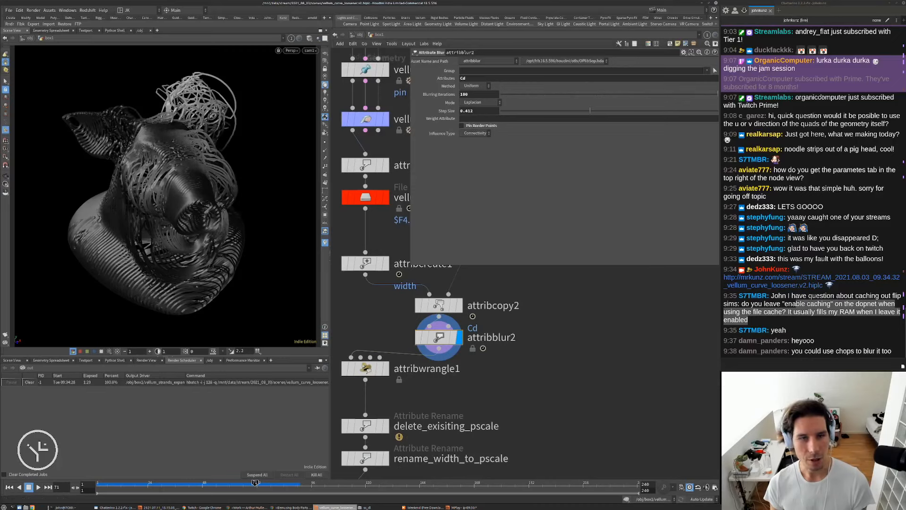
{"action": "key", "text": "ctrl+z"}
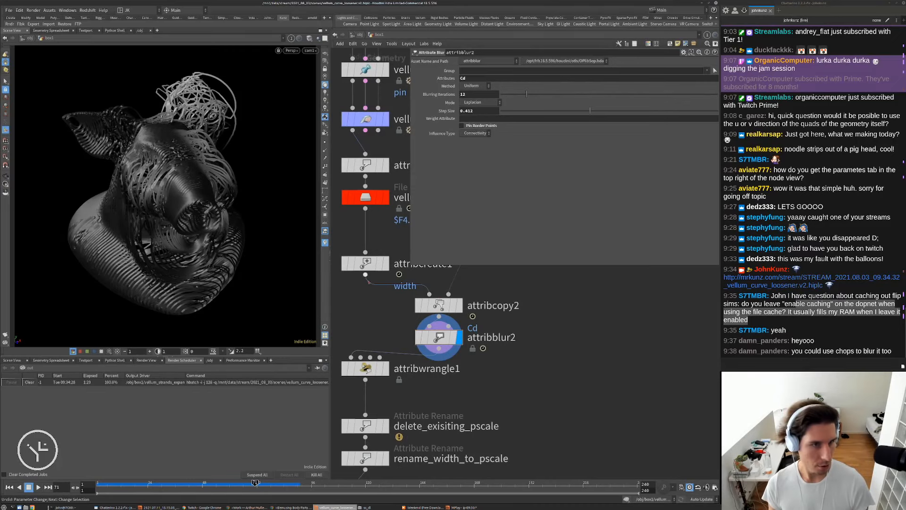
Duplicate attribblur2 directly below itself and make the copy blur the P attribute with 2 iterations.
{"action": "scroll", "coordinate": [497, 381], "scroll_direction": "down", "scroll_amount": 4}
{"action": "middle_click_drag", "start_coordinate": [497, 381], "coordinate": [492, 338]}
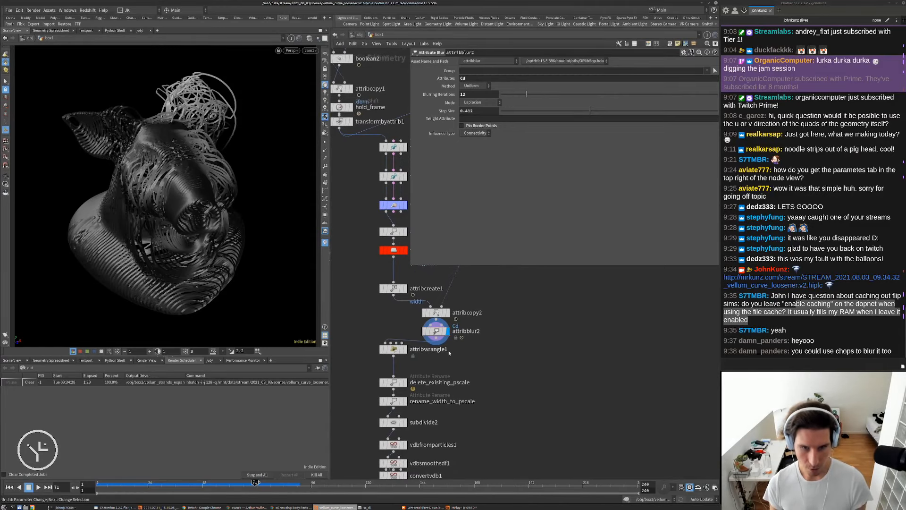
{"action": "scroll", "coordinate": [436, 326], "scroll_direction": "up", "scroll_amount": 3}
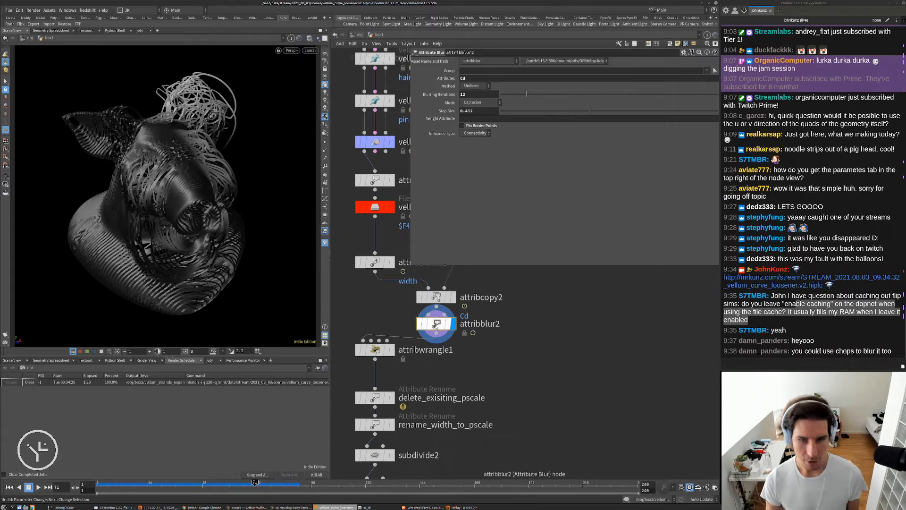
{"action": "left_click_drag", "start_coordinate": [436, 325], "coordinate": [435, 350], "text": "alt"}
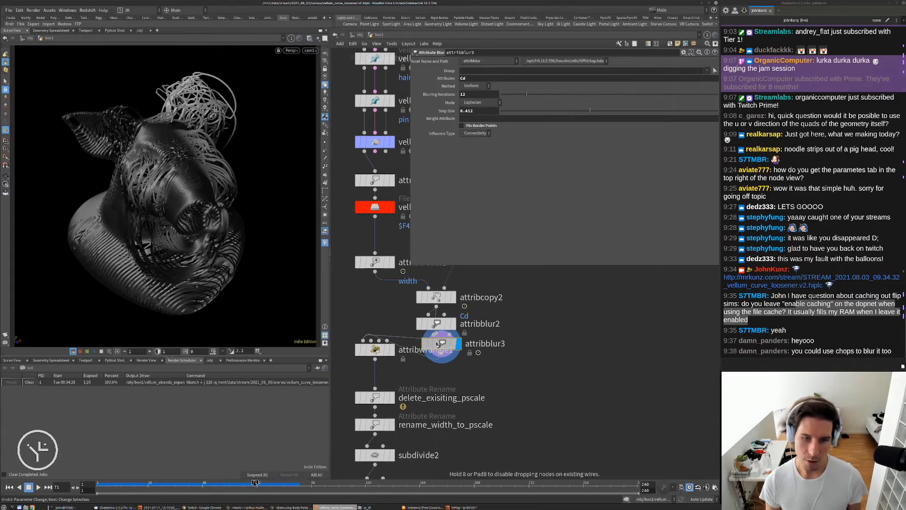
{"action": "double_click", "coordinate": [464, 78]}
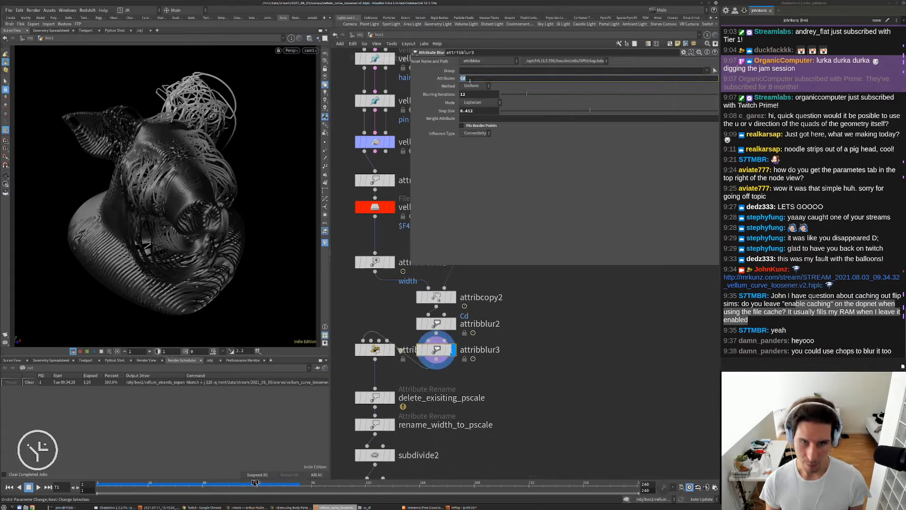
{"action": "key", "text": "Return"}
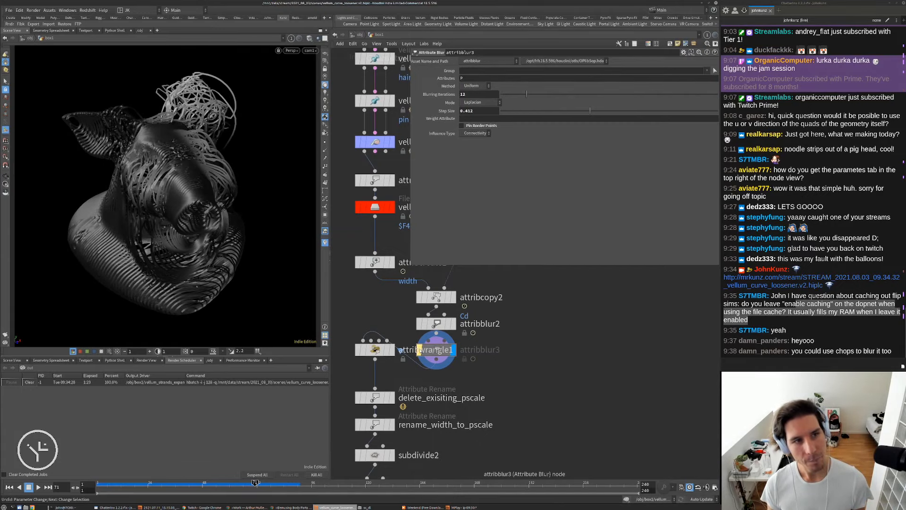
{"action": "double_click", "coordinate": [466, 94]}
{"action": "type", "text": "2"}
{"action": "key", "text": "Return"}
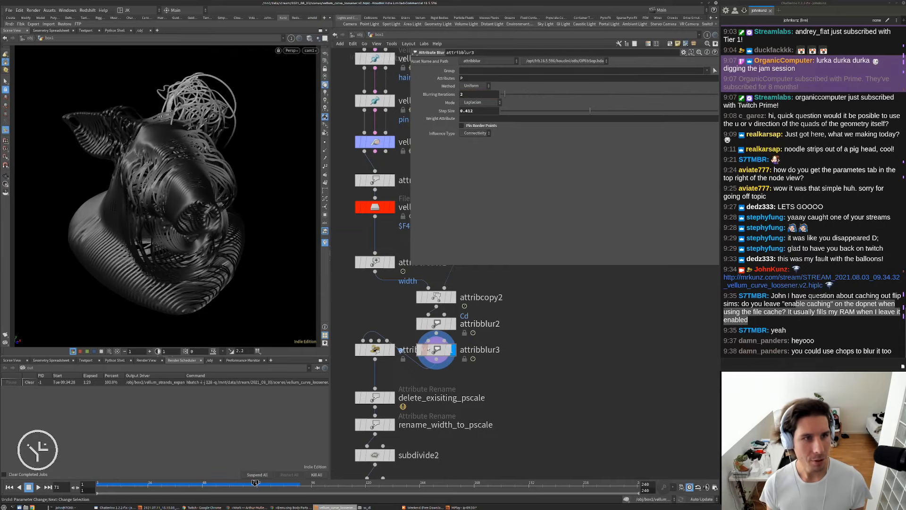
Compare the strands with attribblur3 bypassed and active, including a close-up of the pig's head.
{"action": "left_click", "coordinate": [418, 352]}
{"action": "left_click", "coordinate": [417, 352]}
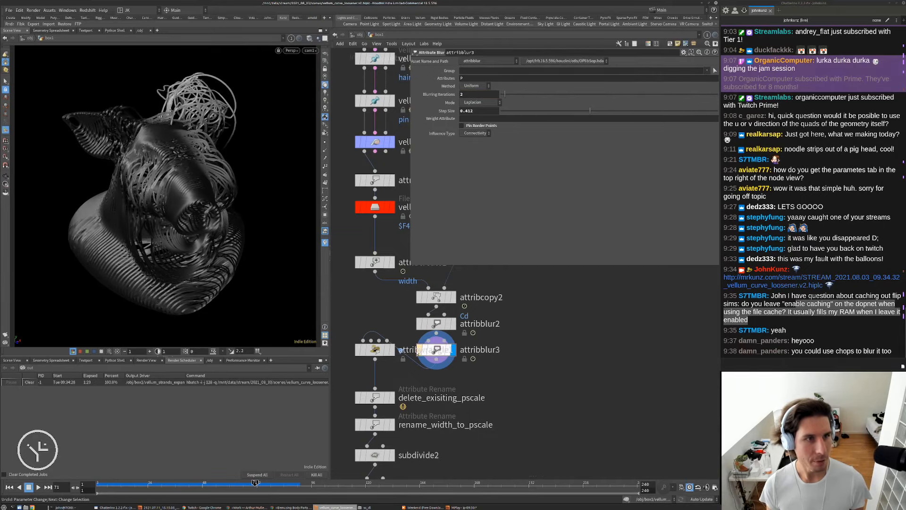
{"action": "left_click", "coordinate": [417, 352]}
{"action": "left_click", "coordinate": [418, 353]}
{"action": "left_click", "coordinate": [418, 352]}
{"action": "left_click", "coordinate": [418, 353]}
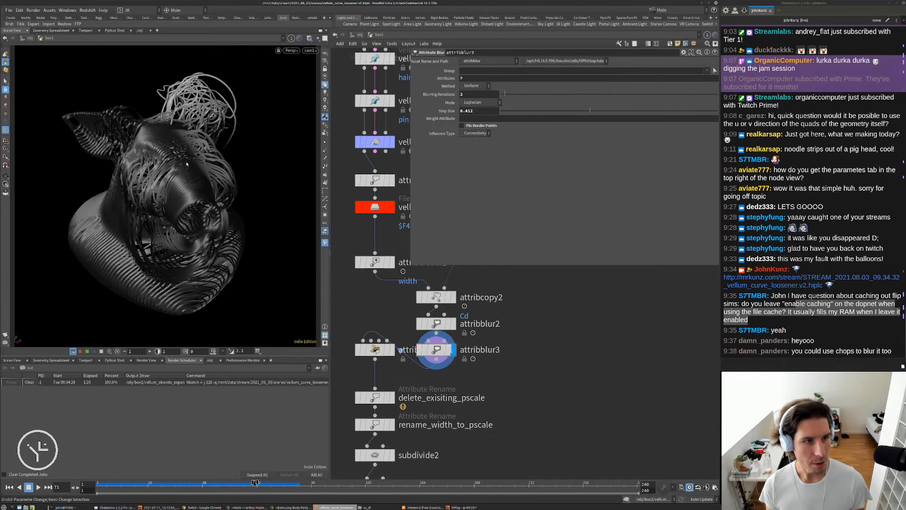
{"action": "scroll", "coordinate": [127, 181], "scroll_direction": "up", "scroll_amount": 5}
{"action": "scroll", "coordinate": [127, 181], "scroll_direction": "up", "scroll_amount": 3}
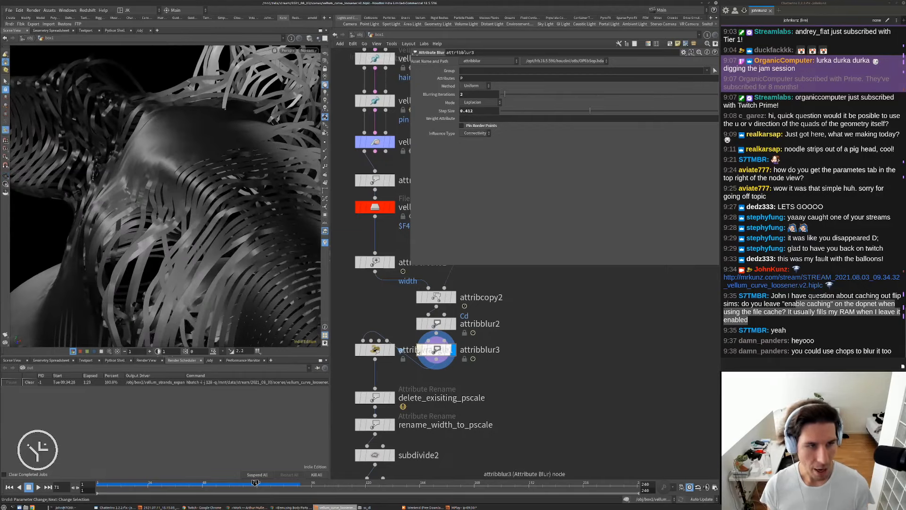
{"action": "left_click", "coordinate": [417, 351]}
{"action": "left_click", "coordinate": [417, 352]}
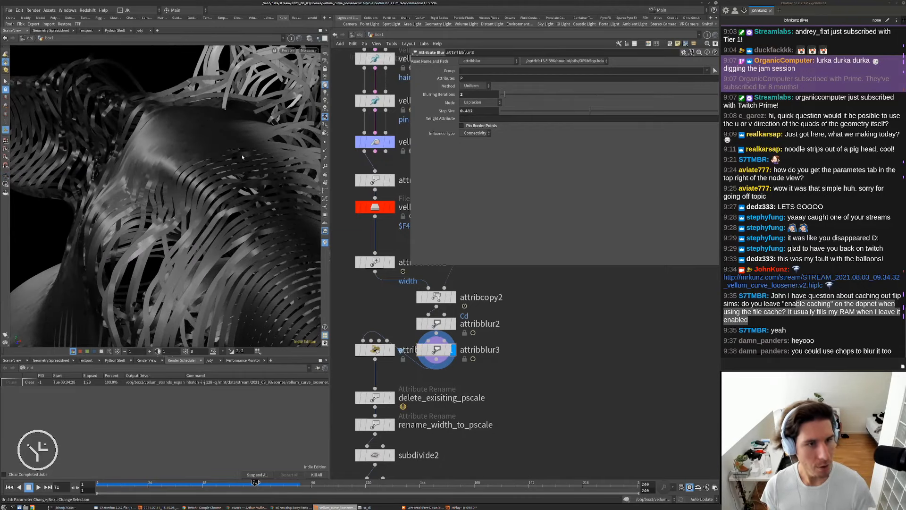
Return to frame 1 and move convertvdb1 further below vdbsmoothsdf1.
{"action": "middle_click_drag", "start_coordinate": [500, 375], "coordinate": [510, 339]}
{"action": "scroll", "coordinate": [509, 338], "scroll_direction": "down", "scroll_amount": 3}
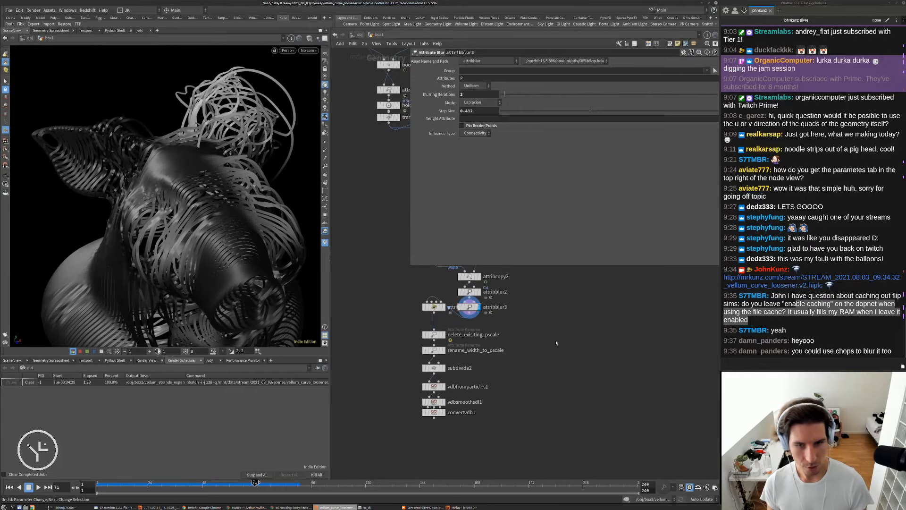
{"action": "key", "text": "ctrl+Left"}
{"action": "scroll", "coordinate": [504, 376], "scroll_direction": "up", "scroll_amount": 3}
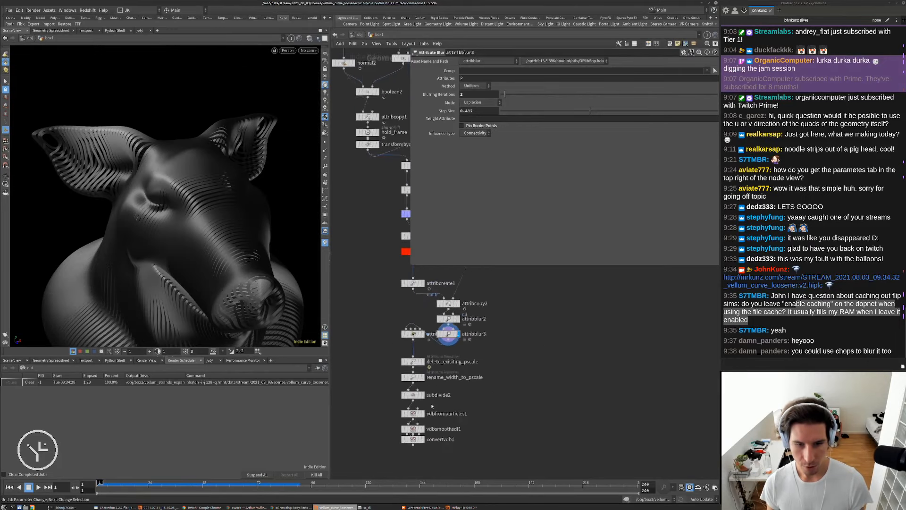
{"action": "left_click_drag", "start_coordinate": [392, 426], "coordinate": [393, 442]}
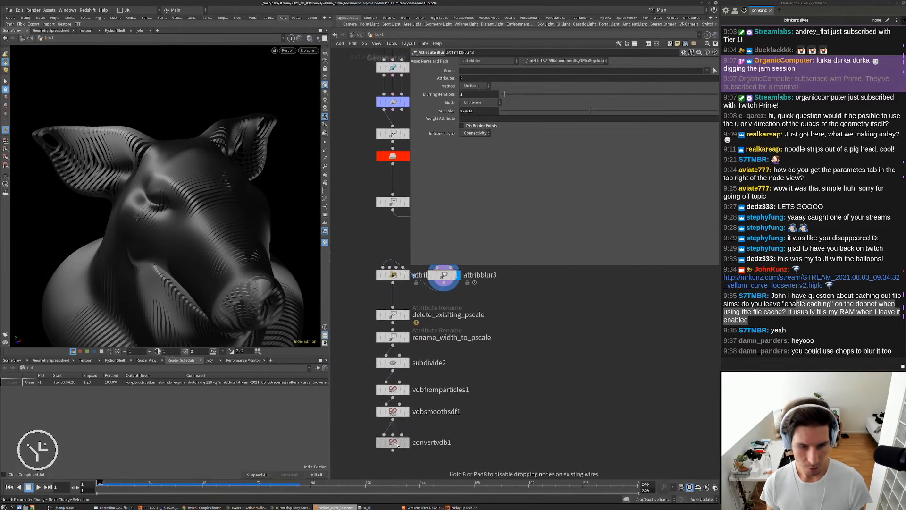
Set the vdbsmoothsdf1 iterations to 8, display convertvdb1, and inspect the mesh from the side.
{"action": "left_click", "coordinate": [393, 411]}
{"action": "double_click", "coordinate": [474, 104]}
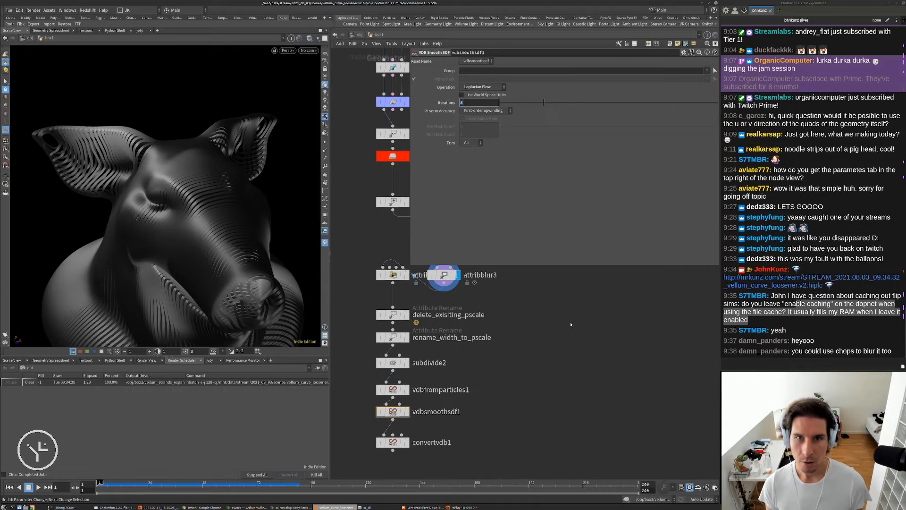
{"action": "key", "text": "Return"}
{"action": "left_click", "coordinate": [410, 427]}
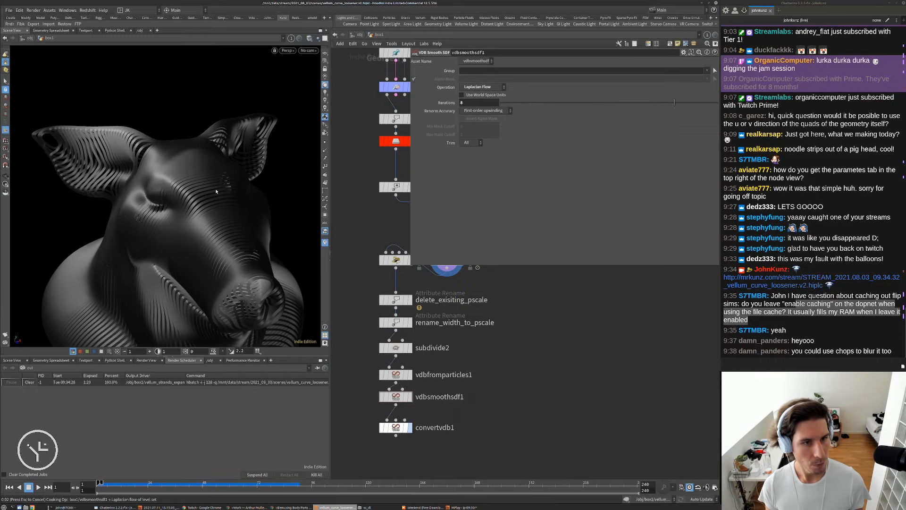
{"action": "key", "text": "Escape"}
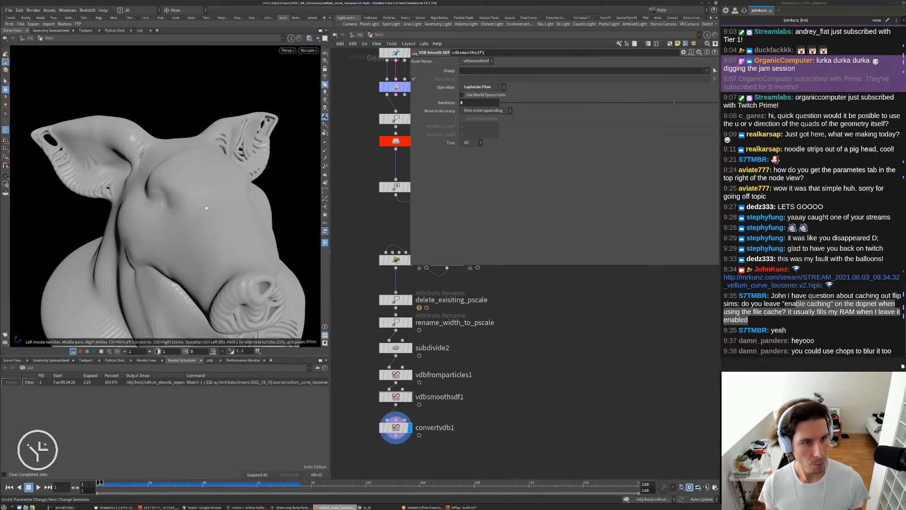
{"action": "left_click_drag", "start_coordinate": [218, 194], "coordinate": [184, 240]}
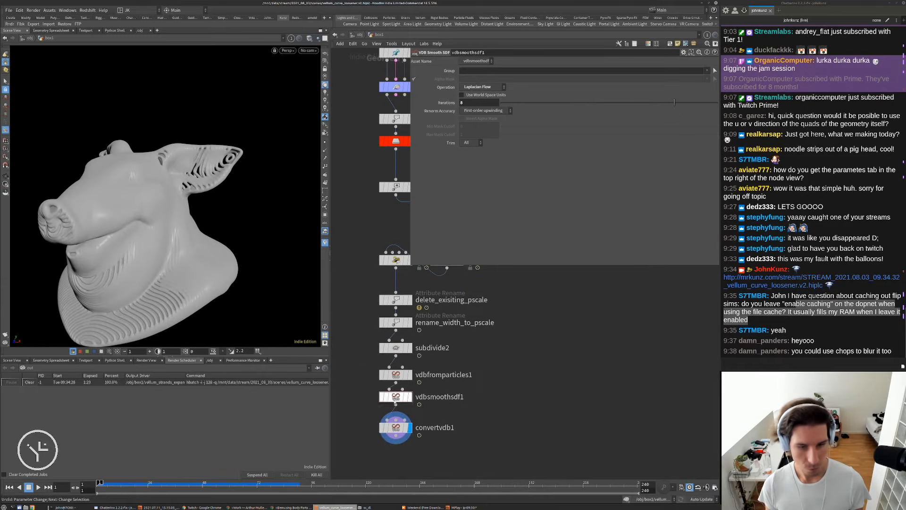
Set the Point Radius Scale of vdbfromparticles1 to 0.8 and inspect the mesh from the front and up close.
{"action": "scroll", "coordinate": [393, 401], "scroll_direction": "up", "scroll_amount": 2}
{"action": "left_click", "coordinate": [397, 362]}
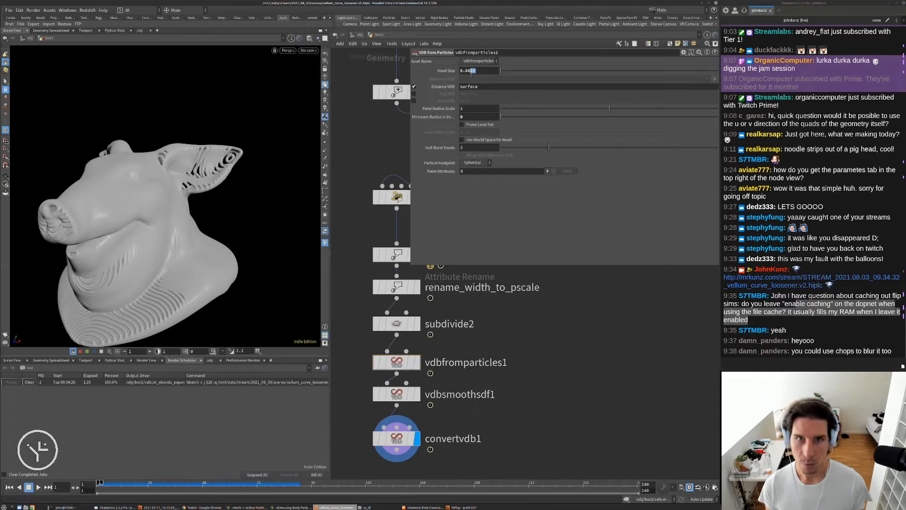
{"action": "left_click_drag", "start_coordinate": [469, 75], "coordinate": [459, 76]}
{"action": "left_click", "coordinate": [535, 159]}
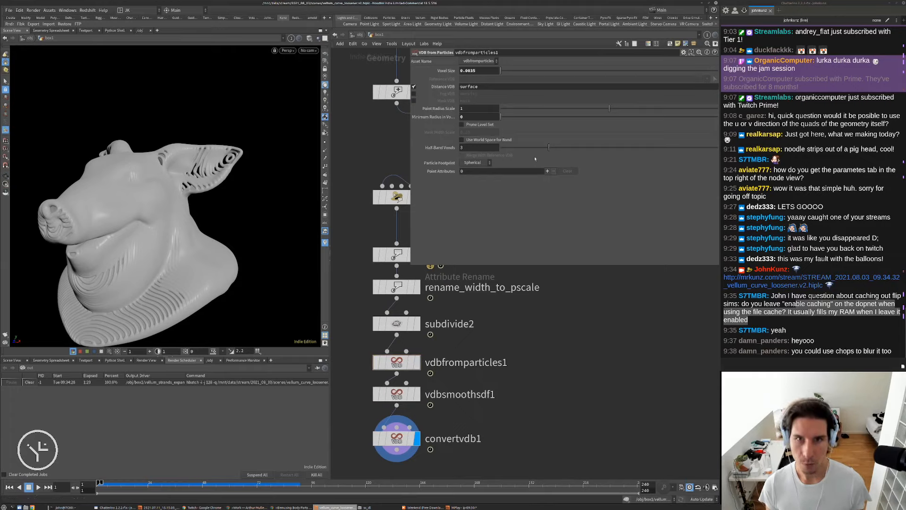
{"action": "double_click", "coordinate": [488, 111]}
{"action": "type", "text": "."}
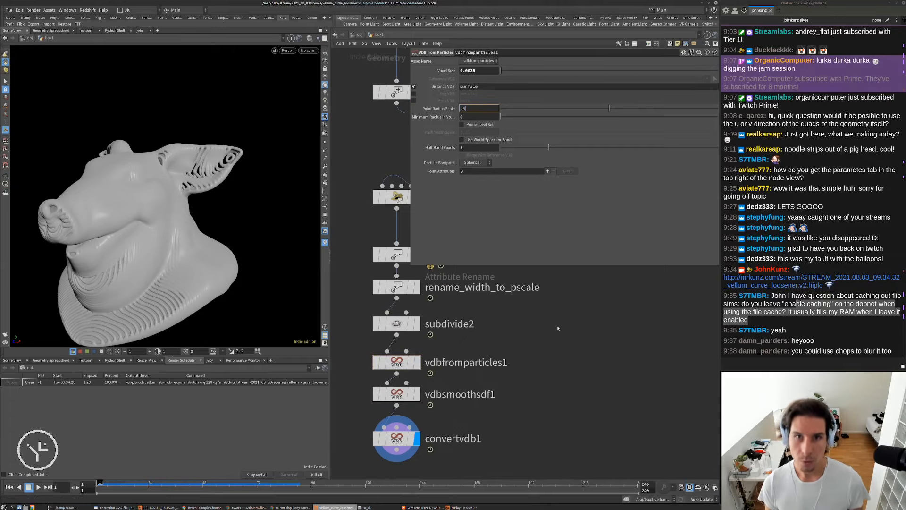
{"action": "type", "text": "8"}
{"action": "key", "text": "Return"}
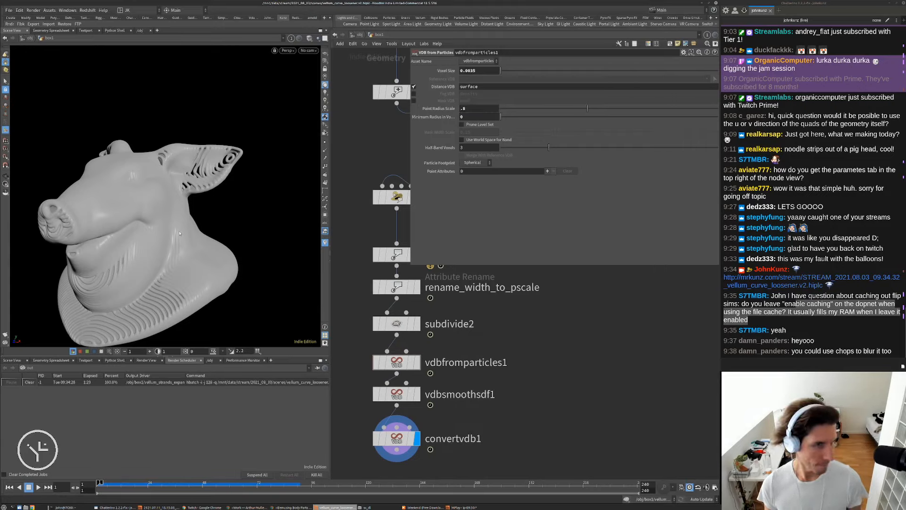
{"action": "left_click_drag", "start_coordinate": [180, 233], "coordinate": [232, 245]}
{"action": "right_click_drag", "start_coordinate": [231, 245], "coordinate": [264, 264]}
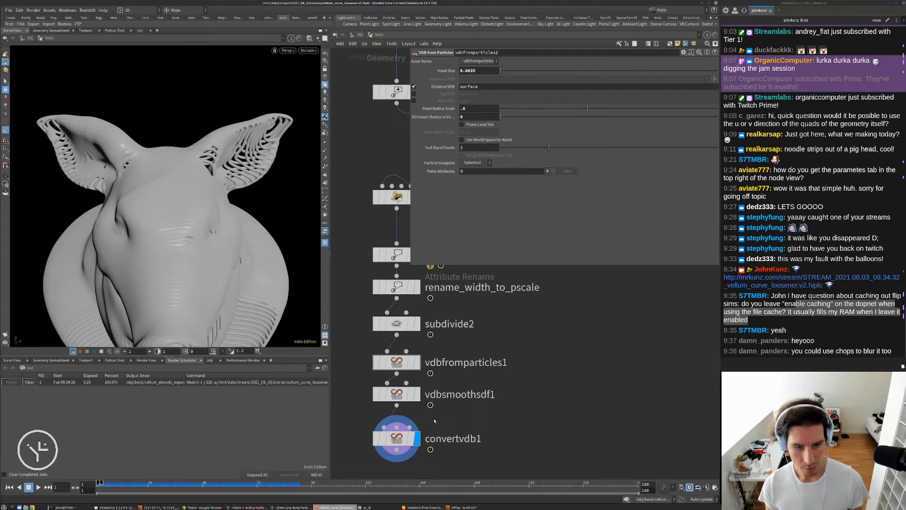
{"action": "left_click_drag", "start_coordinate": [222, 188], "coordinate": [254, 198]}
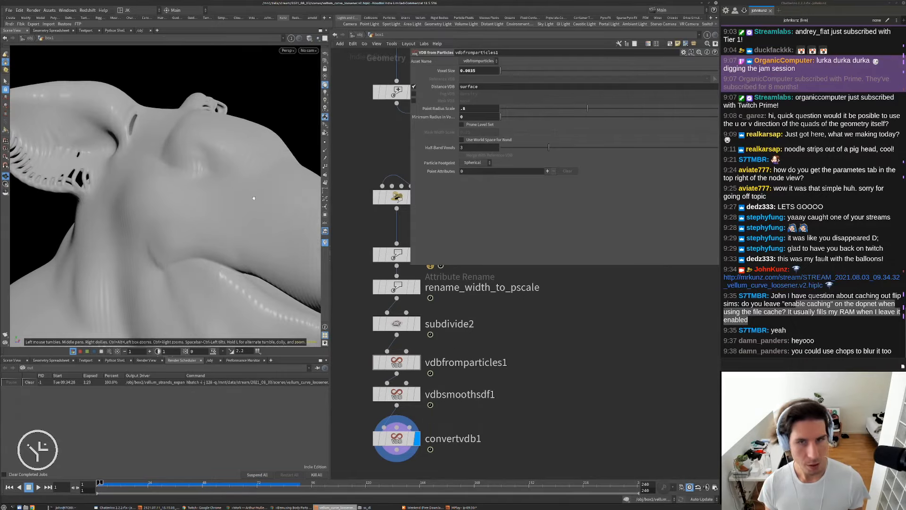
Set the vdbsmoothsdf1 iterations to 2.
{"action": "left_click", "coordinate": [397, 394]}
{"action": "left_click", "coordinate": [477, 102]}
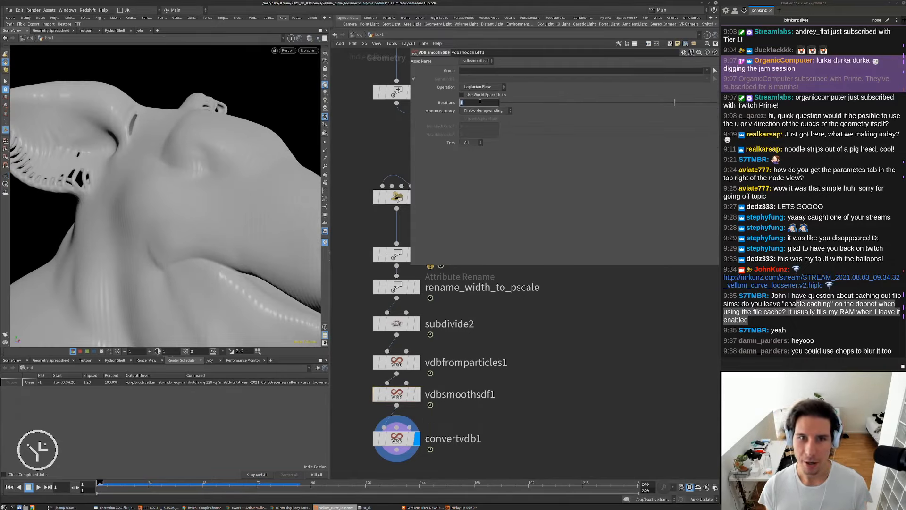
{"action": "type", "text": "2"}
{"action": "key", "text": "Return"}
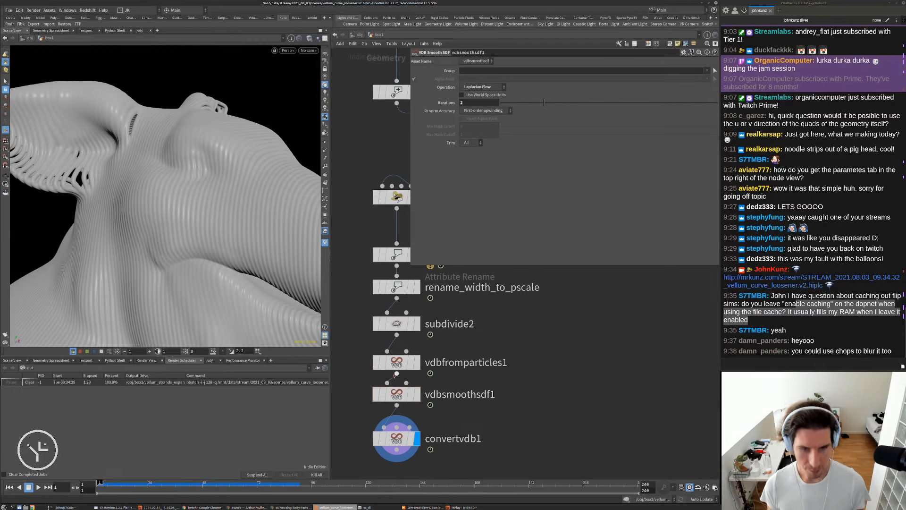
Set the Point Radius Scale of vdbfromparticles1 to 0.6.
{"action": "left_click", "coordinate": [419, 362]}
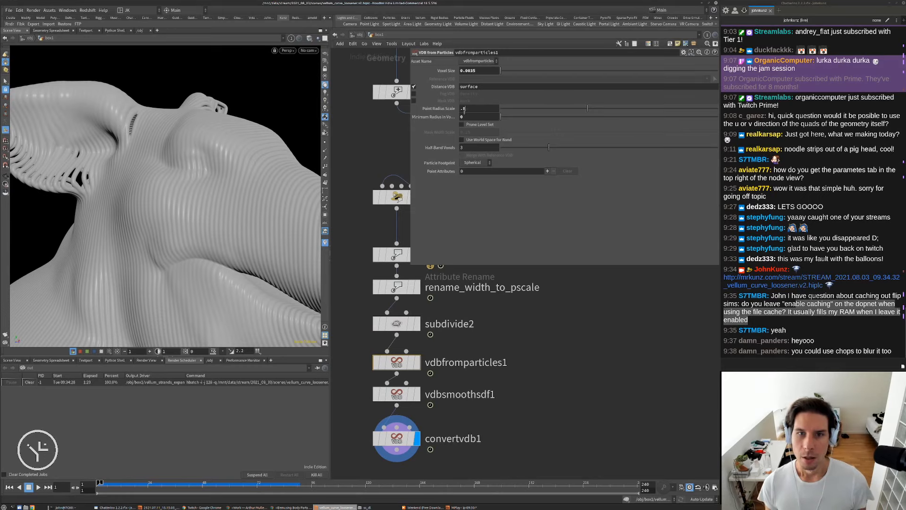
{"action": "key", "text": "BackSpace"}
{"action": "type", "text": "6"}
{"action": "key", "text": "Return"}
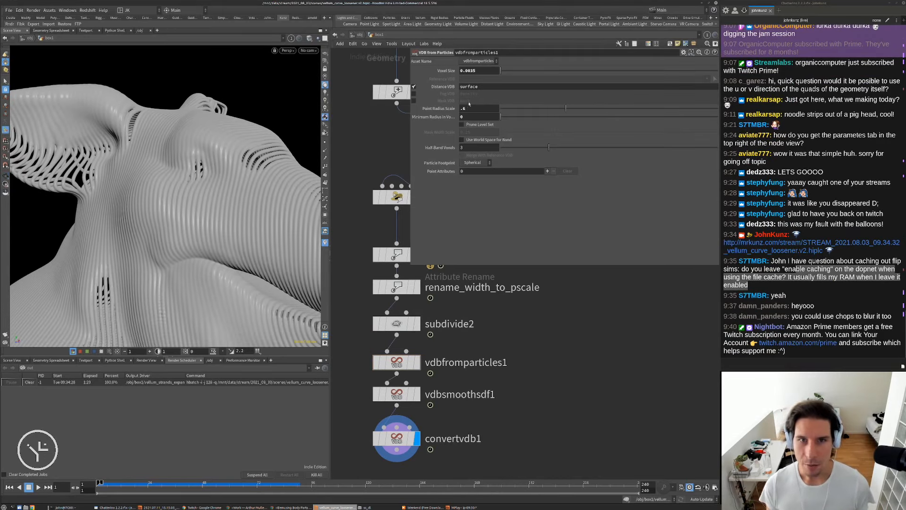
Set the vdbfromparticles1 voxel size to 0.0025 and its Point Radius Scale to 0.45.
{"action": "left_click", "coordinate": [473, 71]}
{"action": "key", "text": "BackSpace"}
{"action": "type", "text": "2"}
{"action": "key", "text": "Return"}
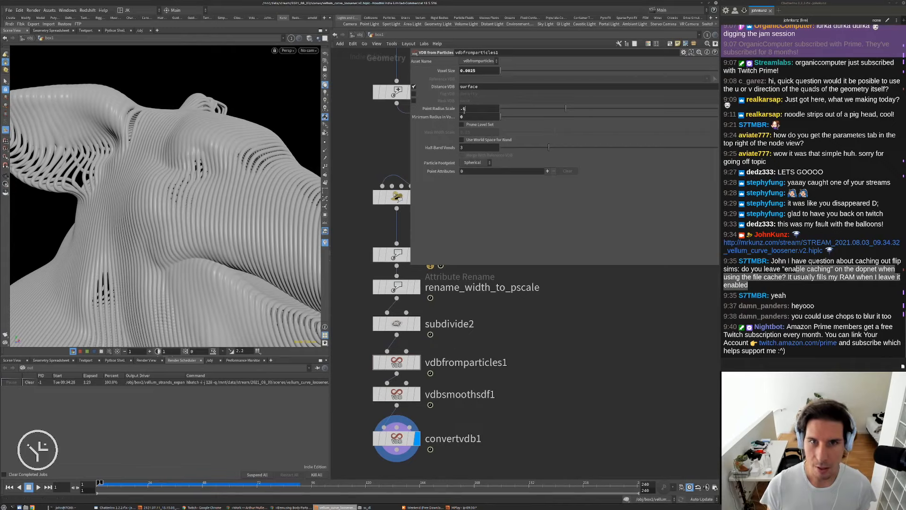
{"action": "key", "text": "BackSpace"}
{"action": "type", "text": "45"}
{"action": "key", "text": "Return"}
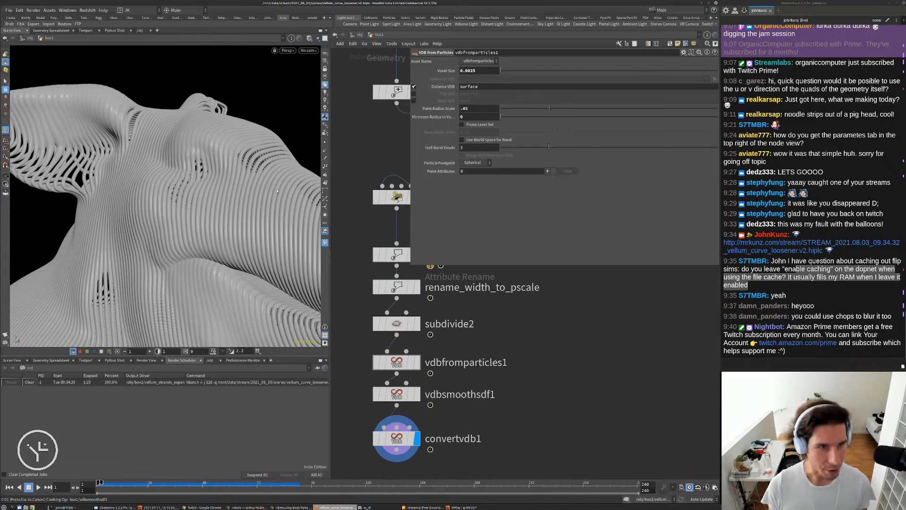
Examine the strand mesh through the scene camera, go to frame 78 and inspect the loosened strands around the ear up close.
{"action": "scroll", "coordinate": [241, 182], "scroll_direction": "down", "scroll_amount": 5}
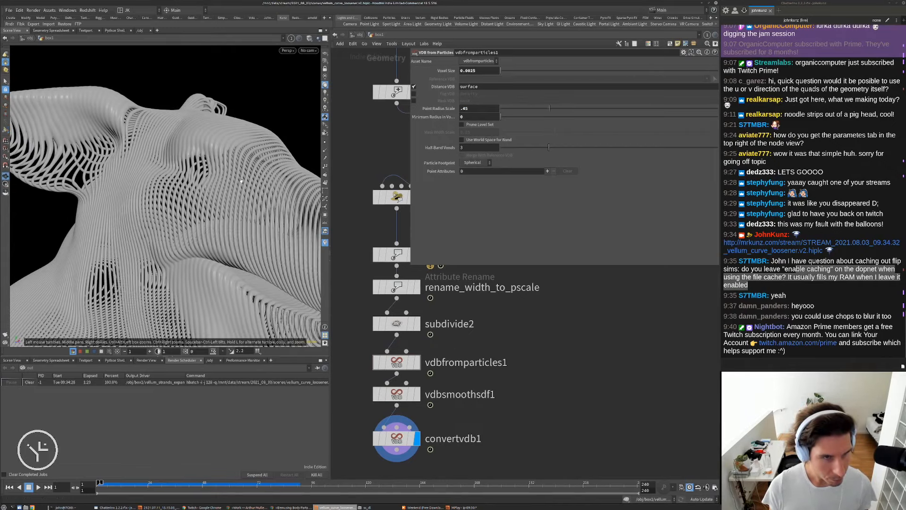
{"action": "mouse_move", "coordinate": [242, 179]}
{"action": "left_mouse_down", "text": "alt"}
{"action": "mouse_move", "coordinate": [230, 201]}
{"action": "mouse_move", "coordinate": [193, 221]}
{"action": "mouse_move", "coordinate": [221, 234]}
{"action": "mouse_move", "coordinate": [212, 210]}
{"action": "mouse_move", "coordinate": [222, 238]}
{"action": "mouse_move", "coordinate": [157, 261]}
{"action": "mouse_move", "coordinate": [123, 245]}
{"action": "mouse_move", "coordinate": [250, 188]}
{"action": "left_mouse_up", "text": "alt"}
{"action": "scroll", "coordinate": [181, 252], "scroll_direction": "down", "scroll_amount": 3}
{"action": "key", "text": "c"}
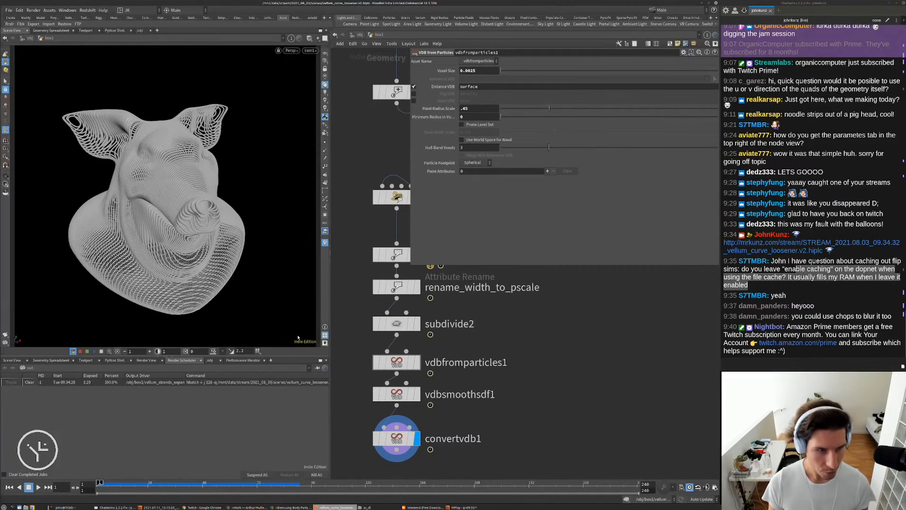
{"action": "left_click", "coordinate": [270, 483]}
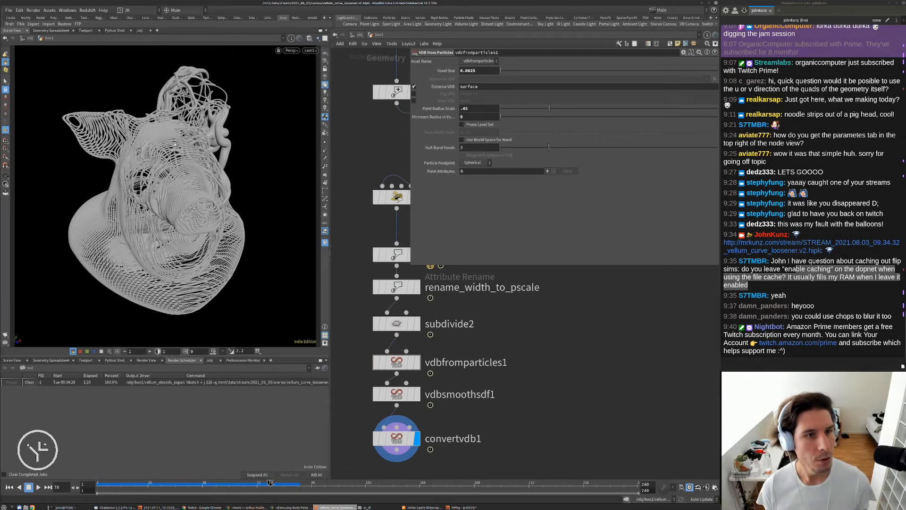
{"action": "left_click_drag", "start_coordinate": [220, 114], "coordinate": [232, 124], "text": "alt"}
{"action": "right_click_drag", "start_coordinate": [231, 123], "coordinate": [245, 151], "text": "alt"}
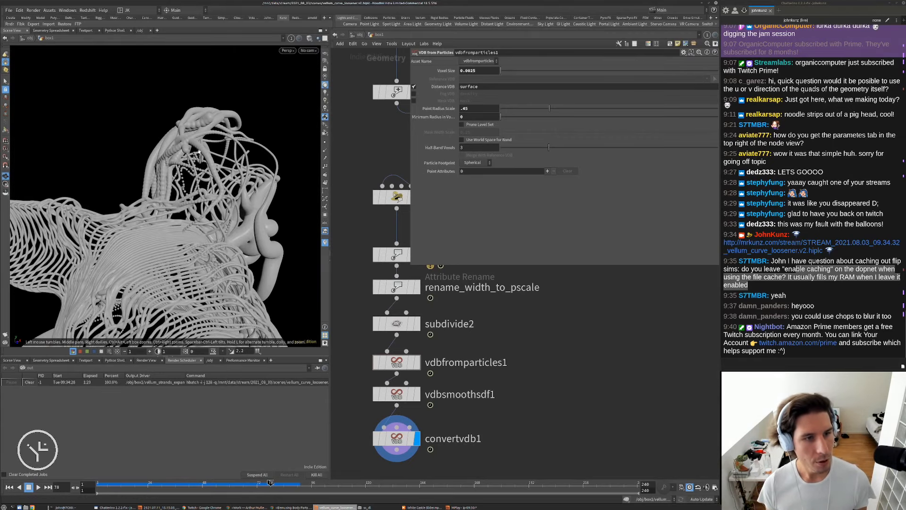
{"action": "left_click_drag", "start_coordinate": [245, 151], "coordinate": [231, 137], "text": "alt"}
{"action": "right_click_drag", "start_coordinate": [232, 137], "coordinate": [253, 152], "text": "alt"}
{"action": "left_click_drag", "start_coordinate": [253, 151], "coordinate": [181, 161], "text": "alt"}
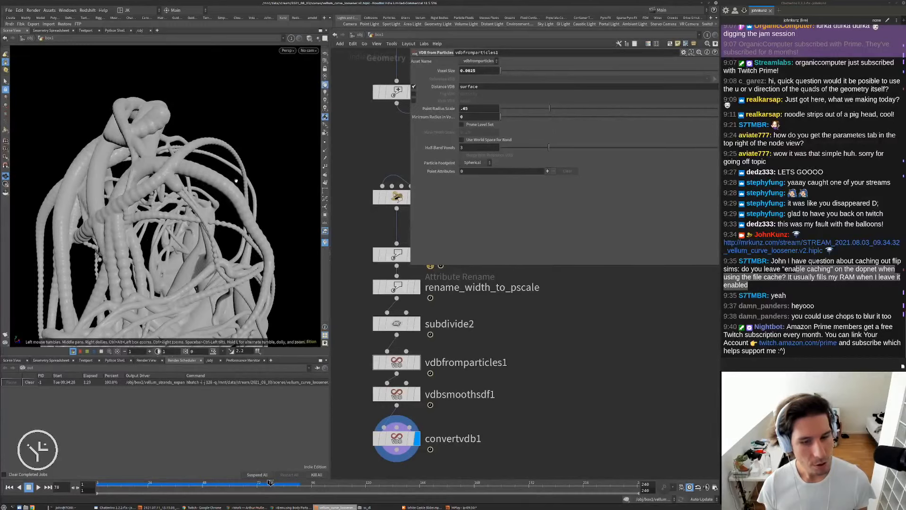
Set the subdivide2 depth to 2.
{"action": "left_click", "coordinate": [396, 323]}
{"action": "left_click", "coordinate": [483, 97]}
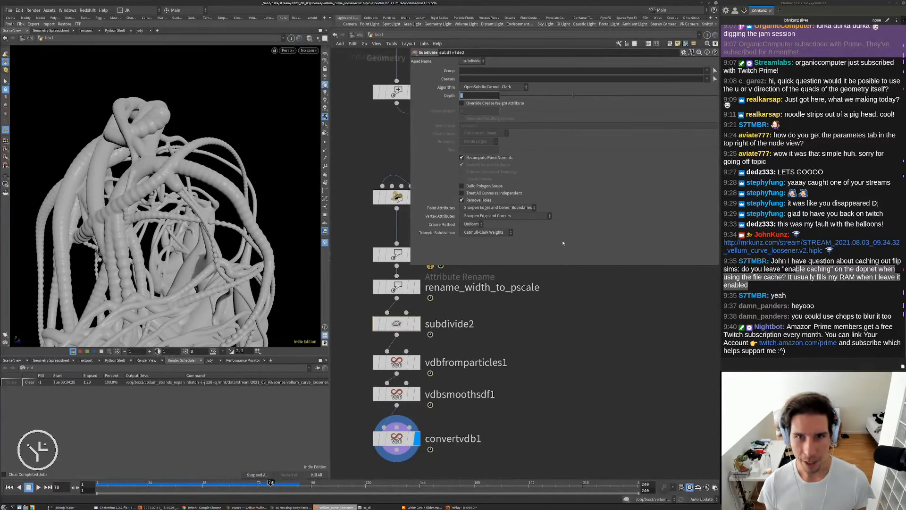
{"action": "type", "text": "2"}
{"action": "key", "text": "Return"}
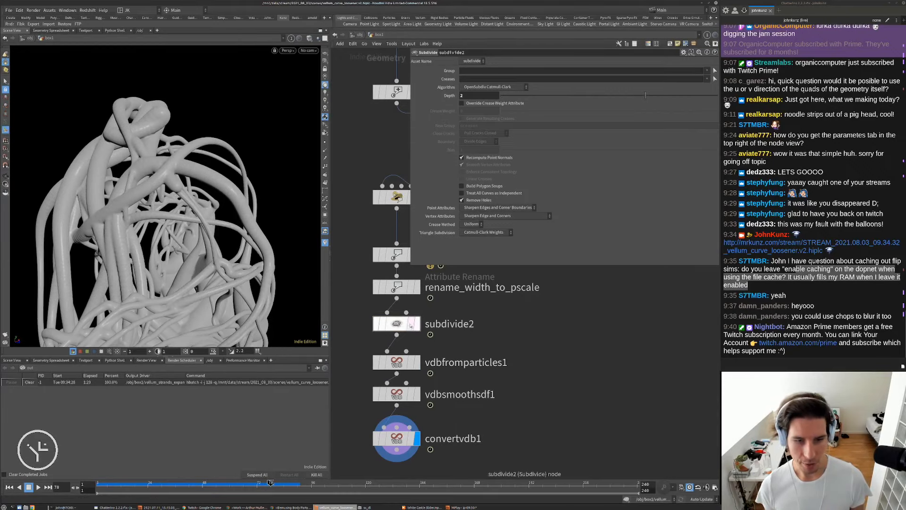
Toggle the bypass of subdivide2 to compare the curve point density and the convertvdb1 mesh with and without subdivision.
{"action": "left_click", "coordinate": [418, 323]}
{"action": "left_click", "coordinate": [325, 142]}
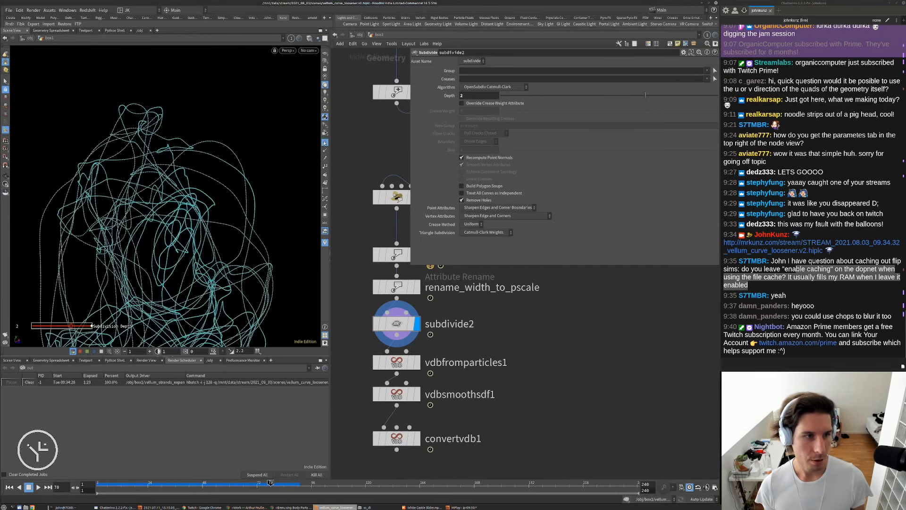
{"action": "left_click", "coordinate": [377, 323]}
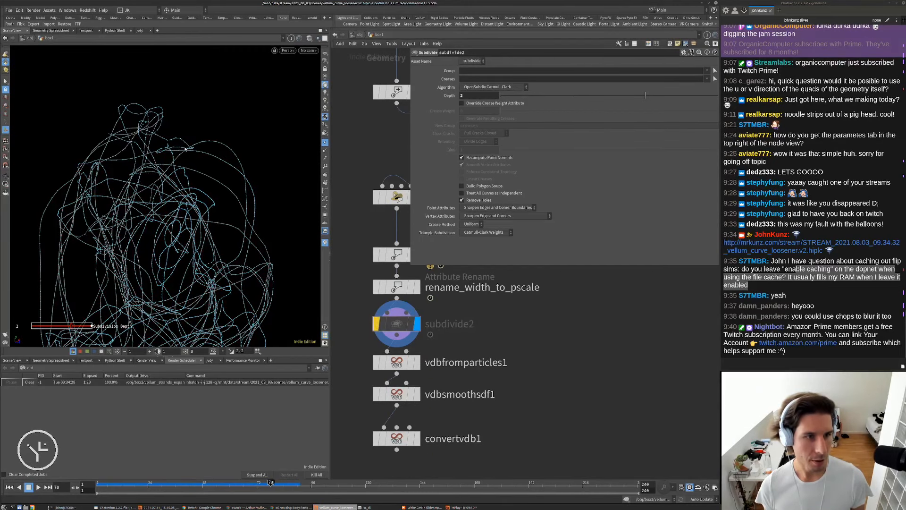
{"action": "left_click", "coordinate": [377, 324]}
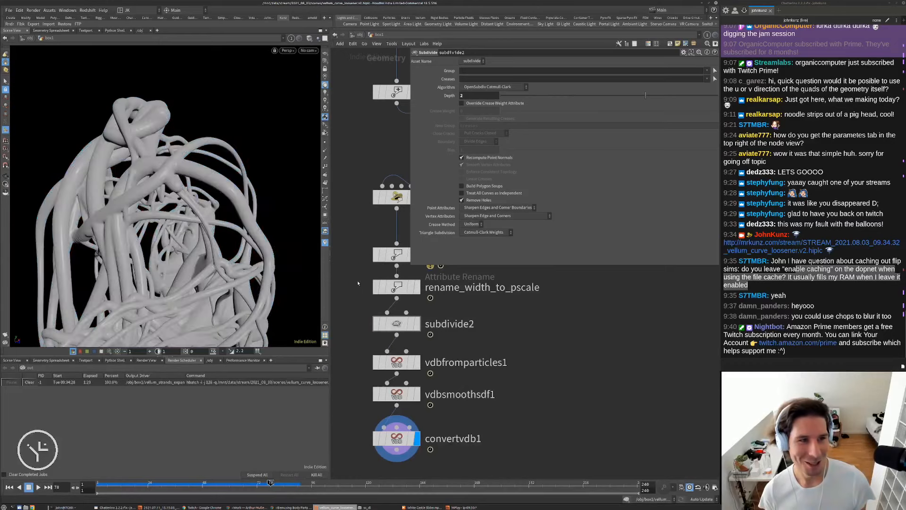
{"action": "left_click", "coordinate": [378, 323]}
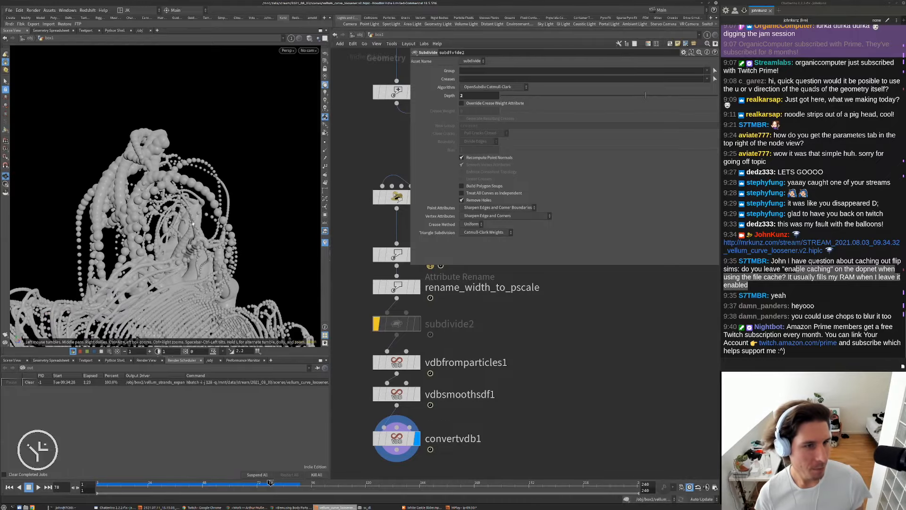
{"action": "left_click_drag", "start_coordinate": [245, 189], "coordinate": [165, 213]}
{"action": "right_click_drag", "start_coordinate": [165, 214], "coordinate": [196, 215]}
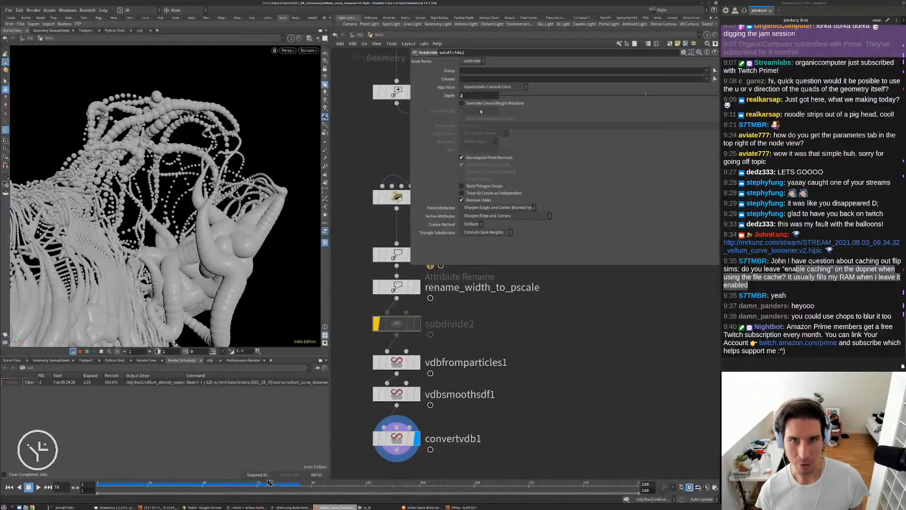
Set the subdivide2 depth to 3 and re-enable the bypassed node.
{"action": "double_click", "coordinate": [467, 95]}
{"action": "type", "text": "3"}
{"action": "key", "text": "Return"}
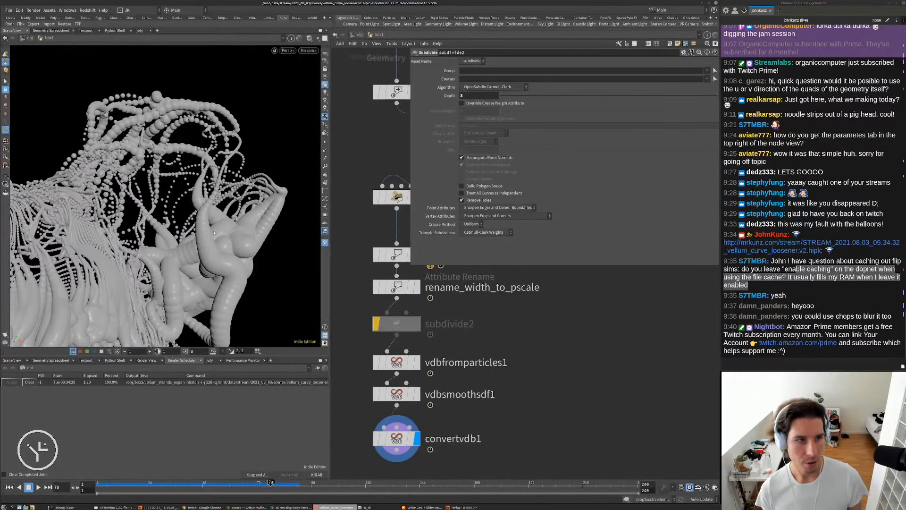
{"action": "left_click", "coordinate": [376, 323]}
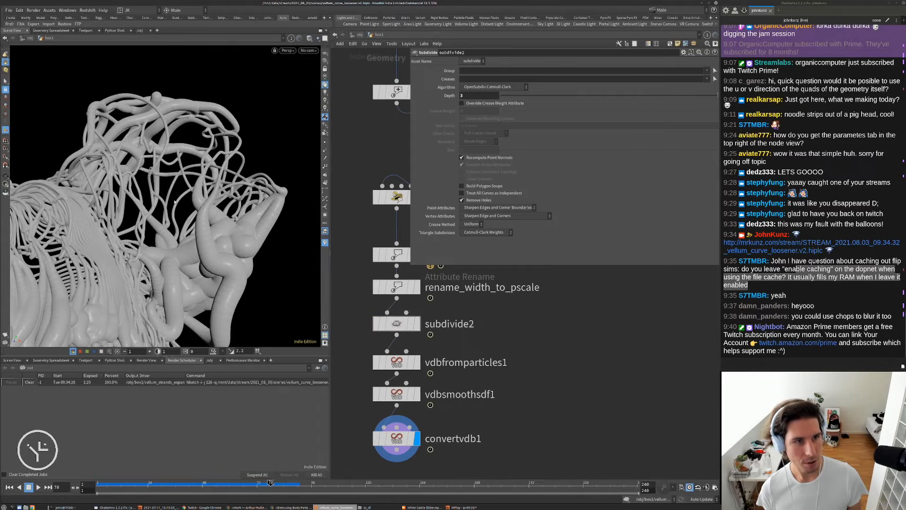
{"action": "left_click_drag", "start_coordinate": [174, 202], "coordinate": [184, 185], "text": "alt"}
{"action": "scroll", "coordinate": [183, 184], "scroll_direction": "up", "scroll_amount": 3, "text": "alt"}
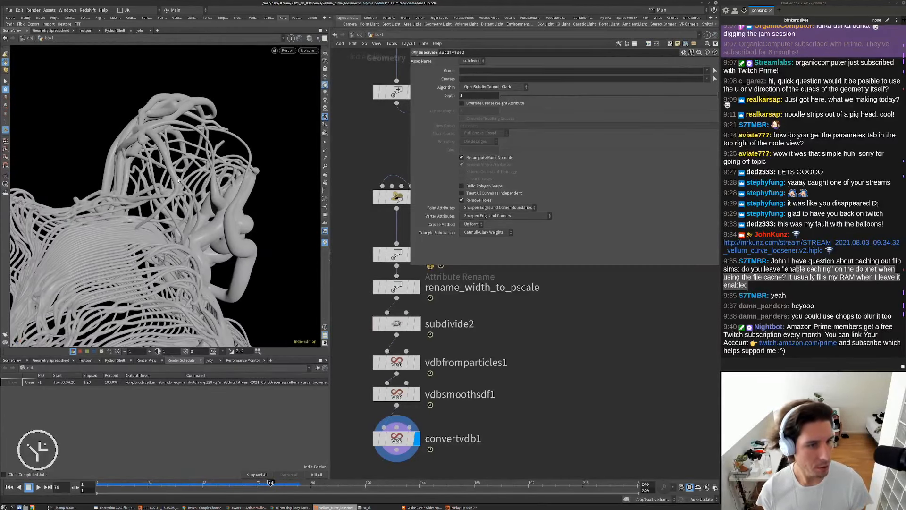
Return to the cam1 view and go to frame 229 to check the mesh late in the simulation.
{"action": "key", "text": "["}
{"action": "scroll", "coordinate": [468, 365], "scroll_direction": "down", "scroll_amount": 3}
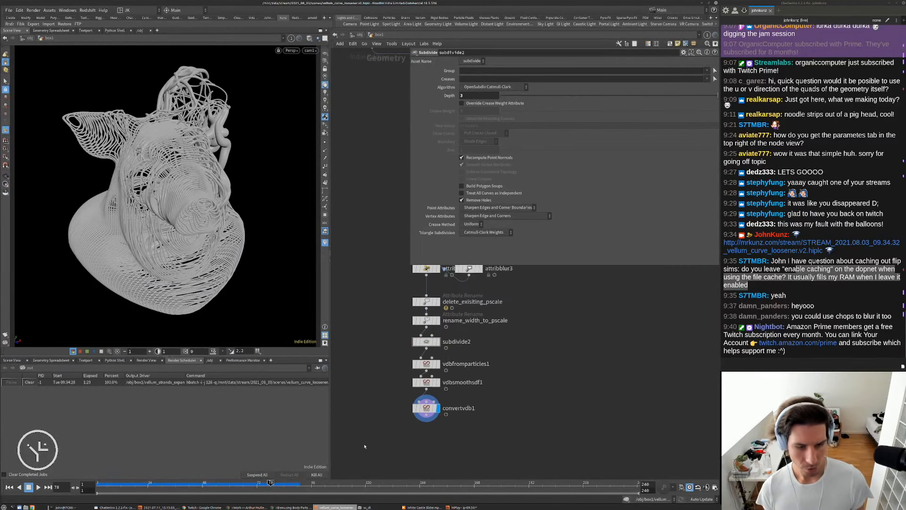
{"action": "left_click", "coordinate": [429, 482]}
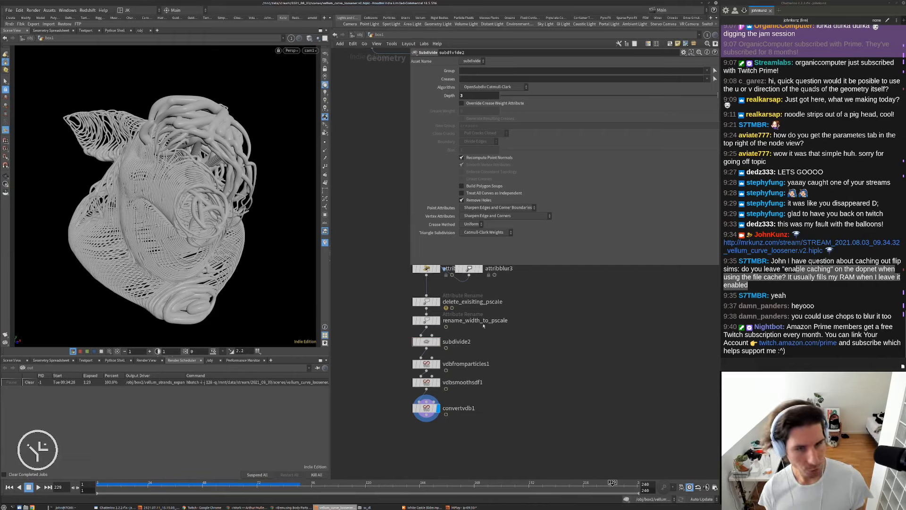
Shrink the parameter overlay to uncover the blur nodes in the network, and display attribblur3.
{"action": "middle_click_drag", "start_coordinate": [420, 353], "coordinate": [383, 354]}
{"action": "right_click_drag", "start_coordinate": [382, 355], "coordinate": [569, 360]}
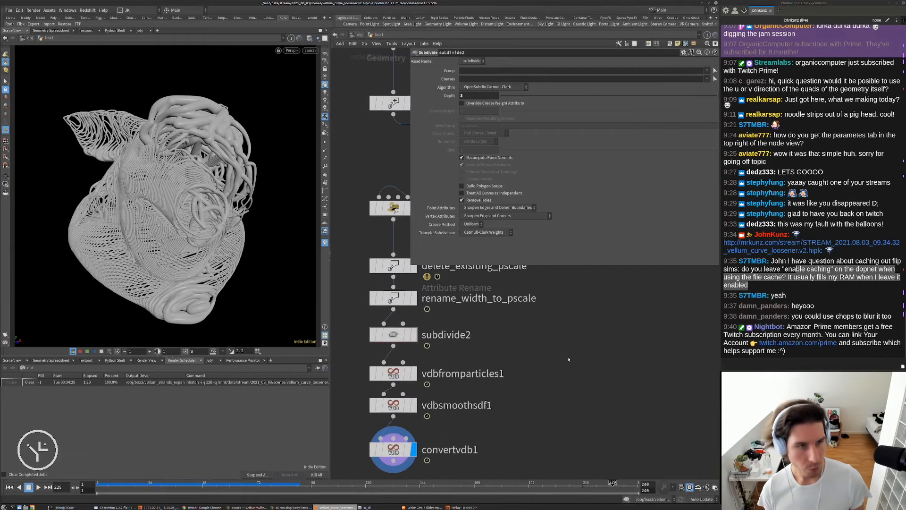
{"action": "middle_click_drag", "start_coordinate": [441, 248], "coordinate": [404, 258]}
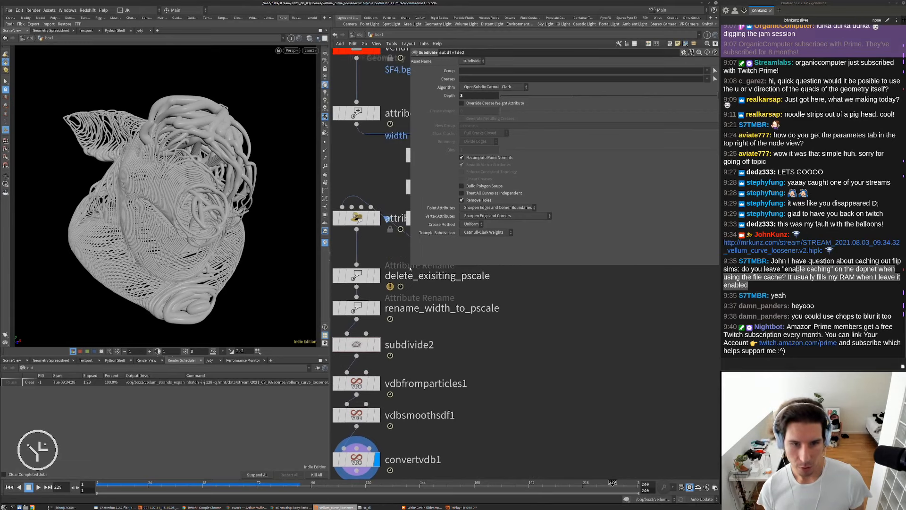
{"action": "left_click_drag", "start_coordinate": [410, 266], "coordinate": [491, 224]}
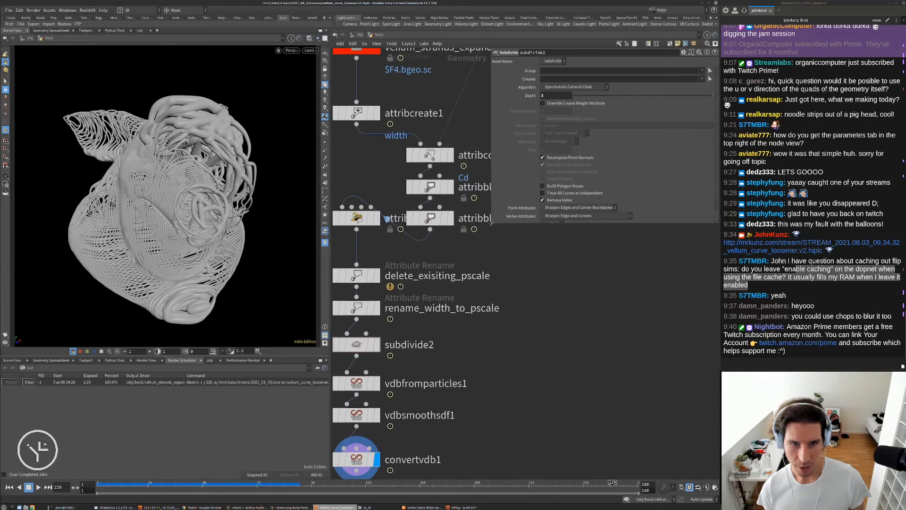
{"action": "left_click", "coordinate": [450, 219]}
{"action": "left_click", "coordinate": [433, 221]}
Add an Attribute Transfer node below convertvdb1 with convertvdb1 as its first input.
{"action": "scroll", "coordinate": [483, 217], "scroll_direction": "down", "scroll_amount": 3}
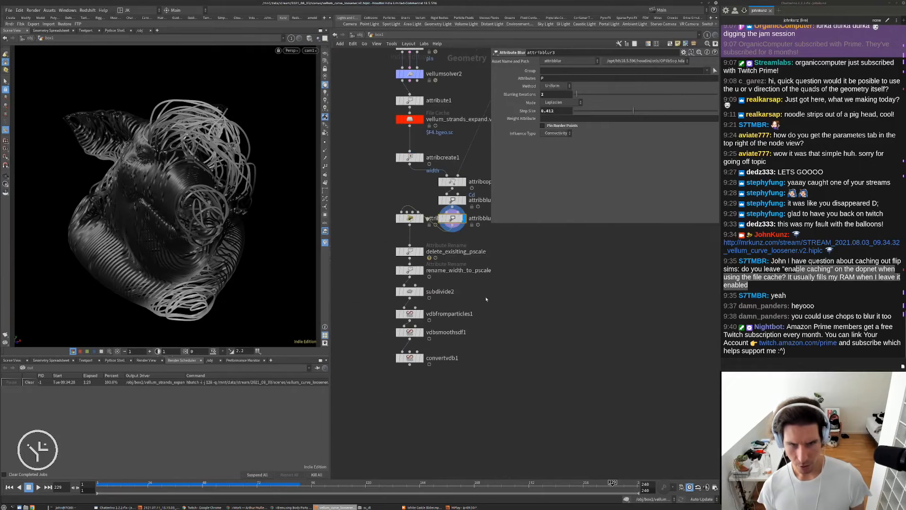
{"action": "middle_click_drag", "start_coordinate": [484, 324], "coordinate": [474, 311]}
{"action": "key", "text": "Tab"}
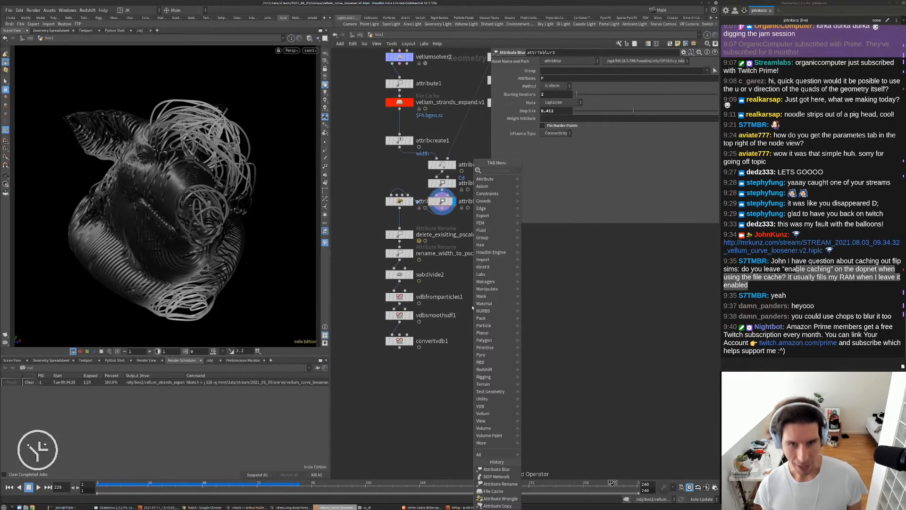
{"action": "type", "text": "tra"}
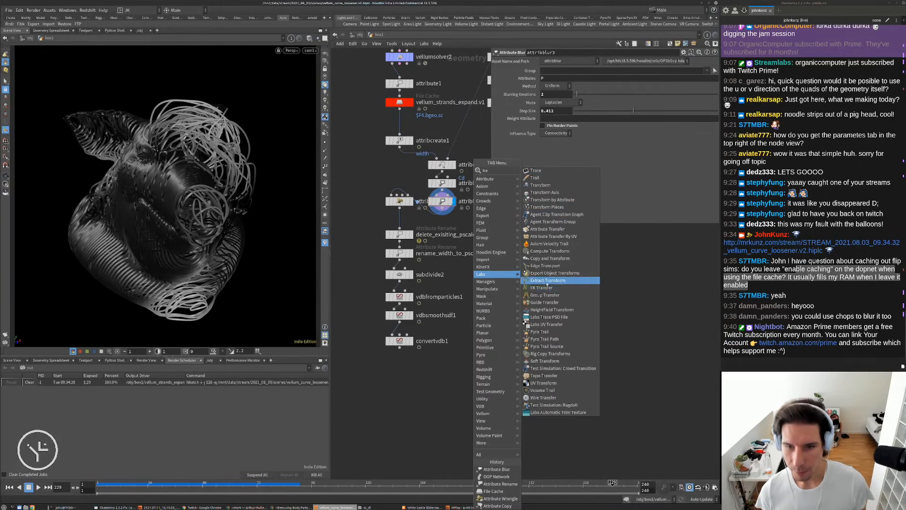
{"action": "left_click", "coordinate": [547, 228]}
{"action": "left_click", "coordinate": [459, 360]}
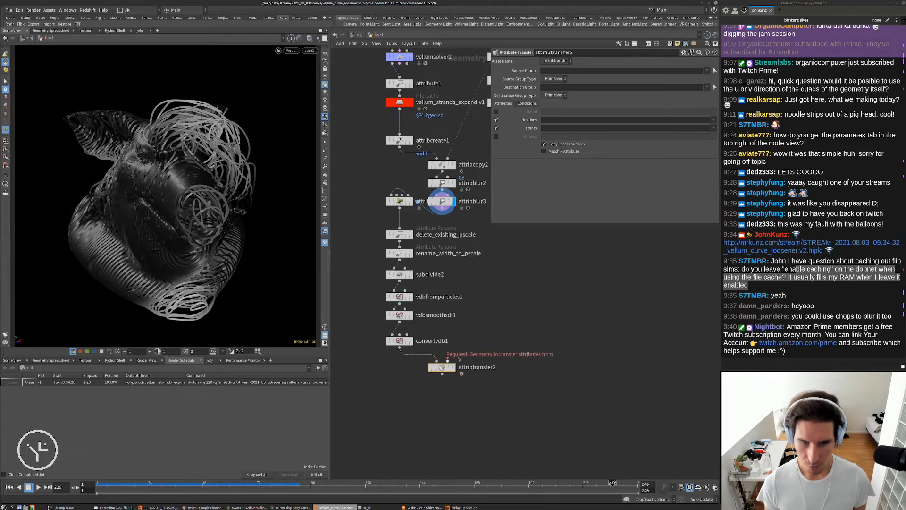
Connect attribblur3 as the source geometry of attribtransfer2 and display the transfer node.
{"action": "left_click", "coordinate": [448, 360]}
{"action": "left_click", "coordinate": [442, 208]}
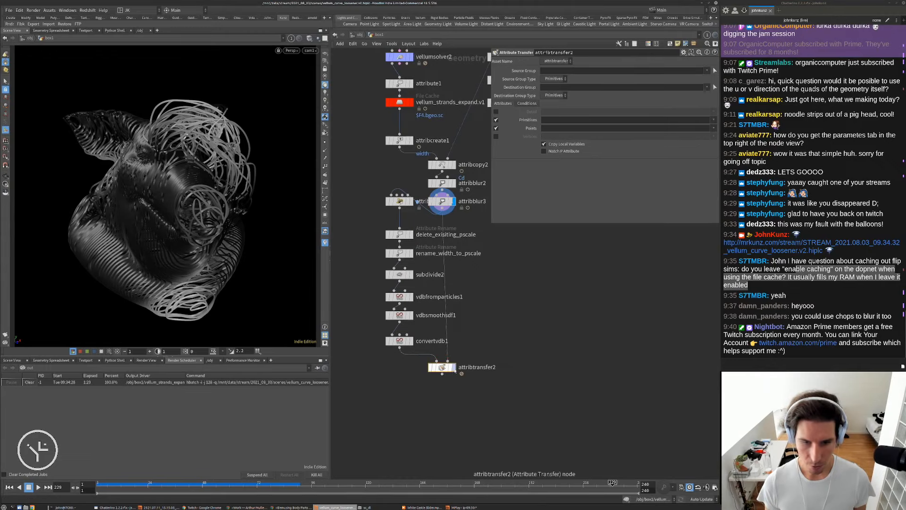
{"action": "left_click", "coordinate": [454, 370]}
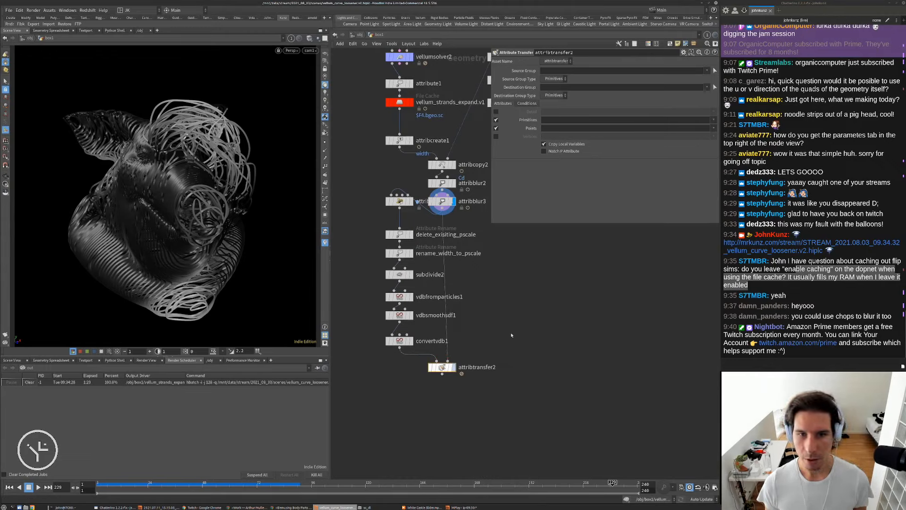
Turn off primitive attributes in attribtransfer2 and limit the transferred point attributes to Cd.
{"action": "left_click", "coordinate": [496, 120]}
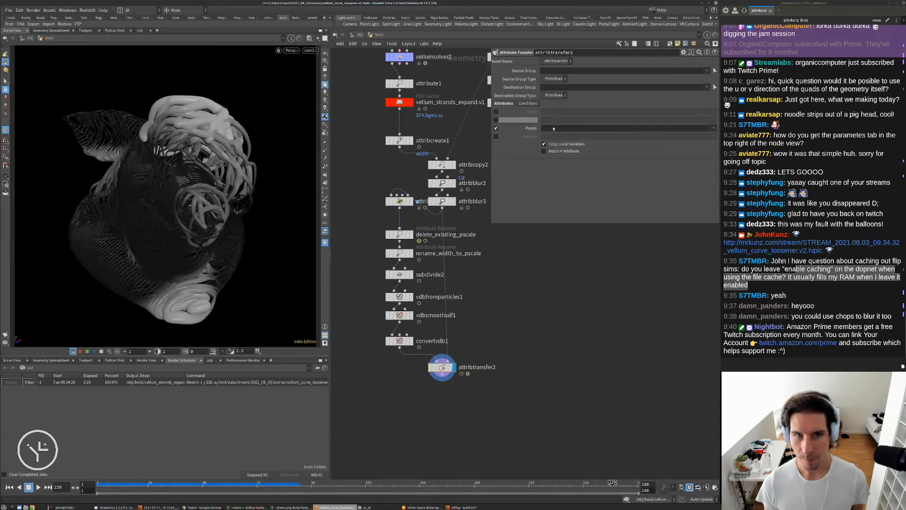
{"action": "left_click", "coordinate": [548, 128]}
{"action": "type", "text": "Cd"}
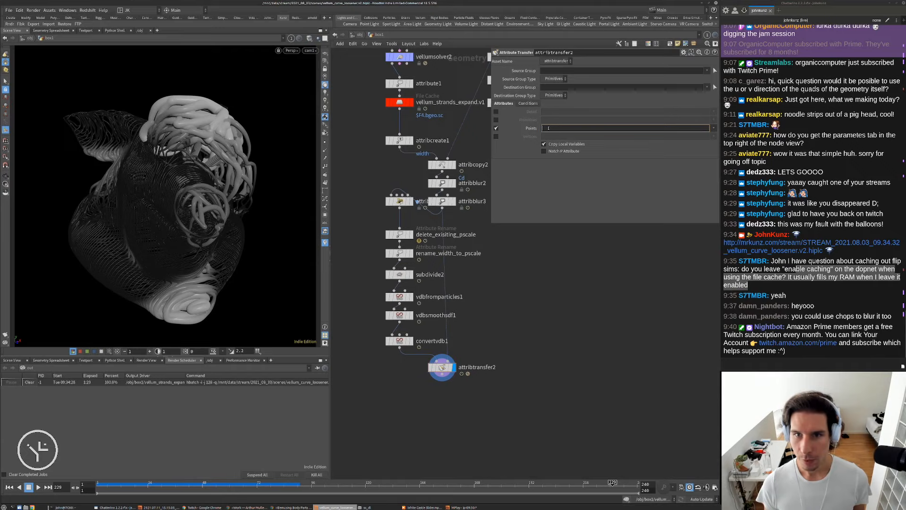
{"action": "key", "text": "Return"}
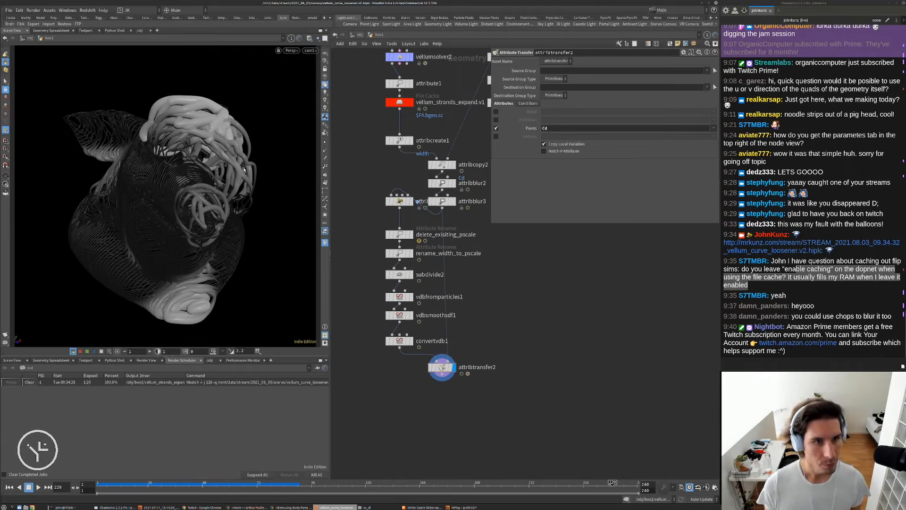
Inspect the transferred colors on the strands up close and set the Max Sample Count of attribtransfer2 to 6.
{"action": "left_click_drag", "start_coordinate": [244, 170], "coordinate": [150, 189], "text": "alt"}
{"action": "middle_click_drag", "start_coordinate": [150, 189], "coordinate": [170, 221], "text": "alt"}
{"action": "right_click_drag", "start_coordinate": [169, 222], "coordinate": [277, 93], "text": "alt"}
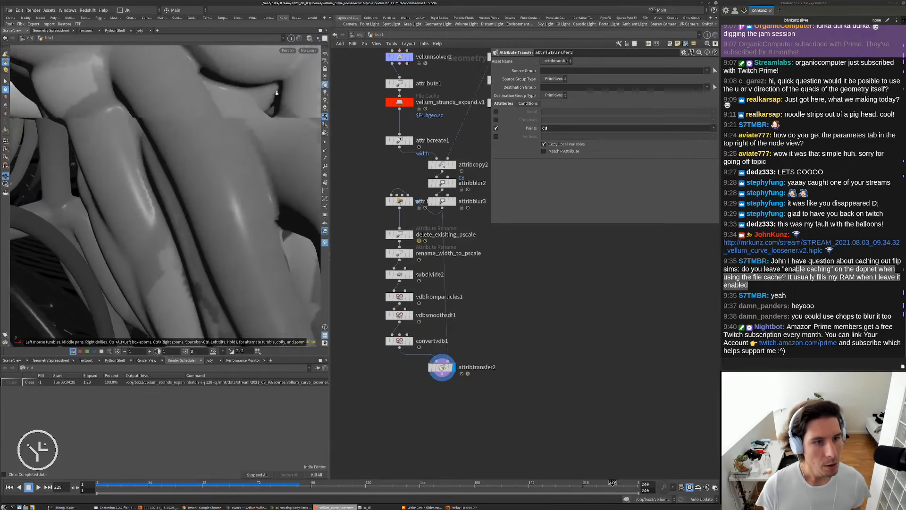
{"action": "left_click_drag", "start_coordinate": [277, 93], "coordinate": [230, 204]}
{"action": "right_click_drag", "start_coordinate": [230, 203], "coordinate": [240, 170]}
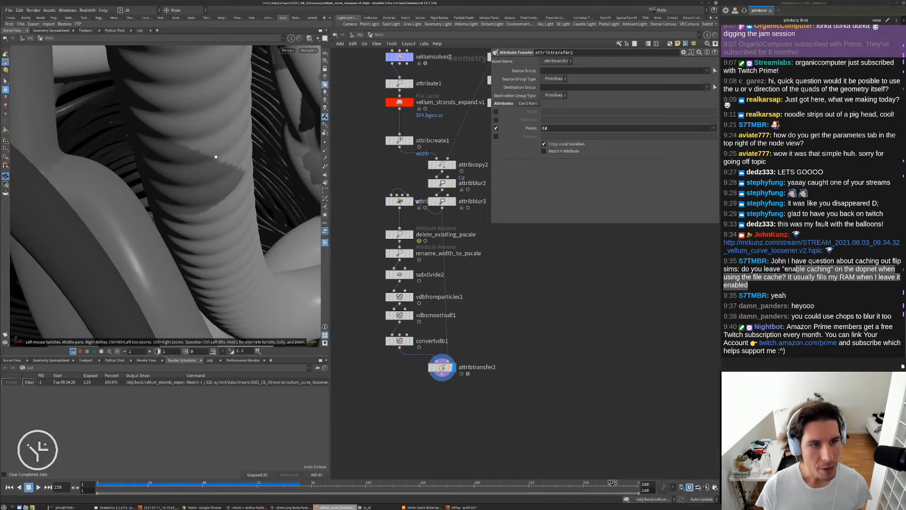
{"action": "left_click", "coordinate": [531, 103]}
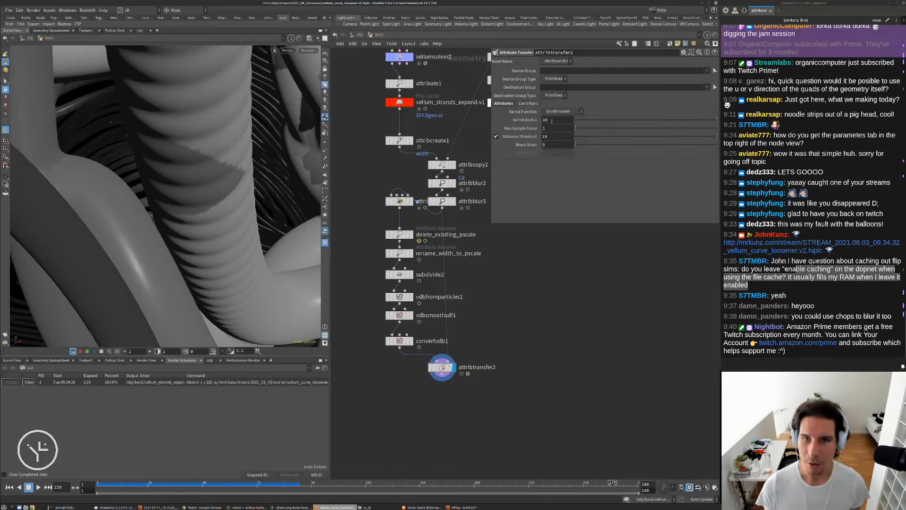
{"action": "left_click", "coordinate": [549, 129]}
{"action": "type", "text": "6"}
{"action": "key", "text": "Return"}
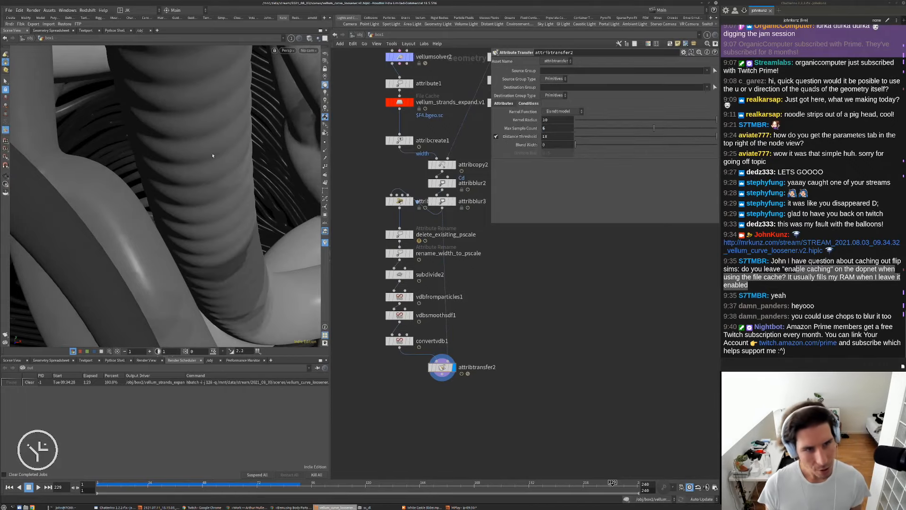
Set the Max Sample Count of attribtransfer2 to 32.
{"action": "right_click_drag", "start_coordinate": [246, 177], "coordinate": [189, 161], "text": "alt"}
{"action": "left_click_drag", "start_coordinate": [189, 160], "coordinate": [225, 175], "text": "alt"}
{"action": "right_click_drag", "start_coordinate": [225, 176], "coordinate": [250, 182], "text": "alt"}
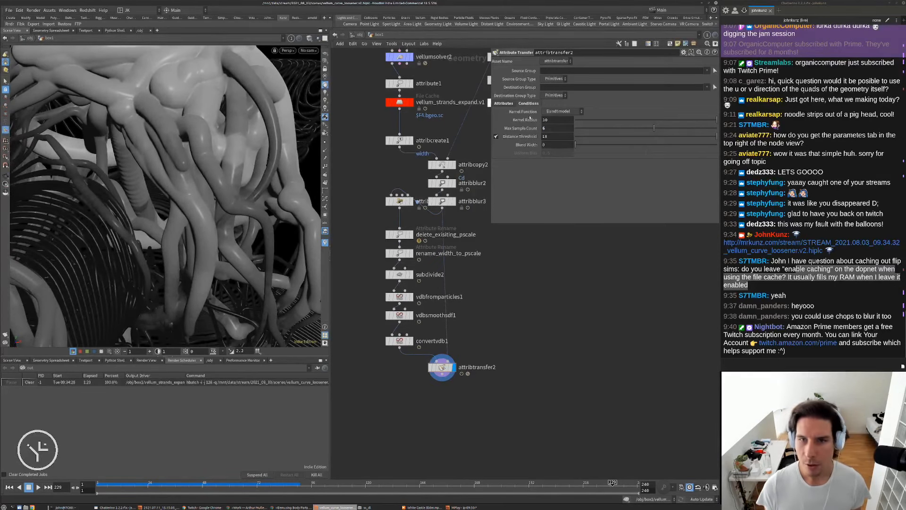
{"action": "left_click", "coordinate": [551, 128]}
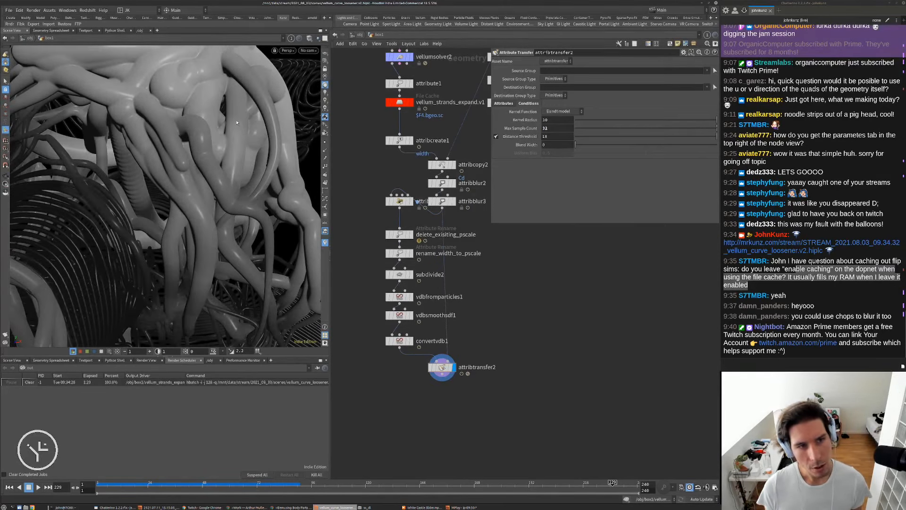
Examine the transferred colors across the pig-head strands from several angles and distances.
{"action": "right_click_drag", "start_coordinate": [272, 170], "coordinate": [190, 161], "text": "alt"}
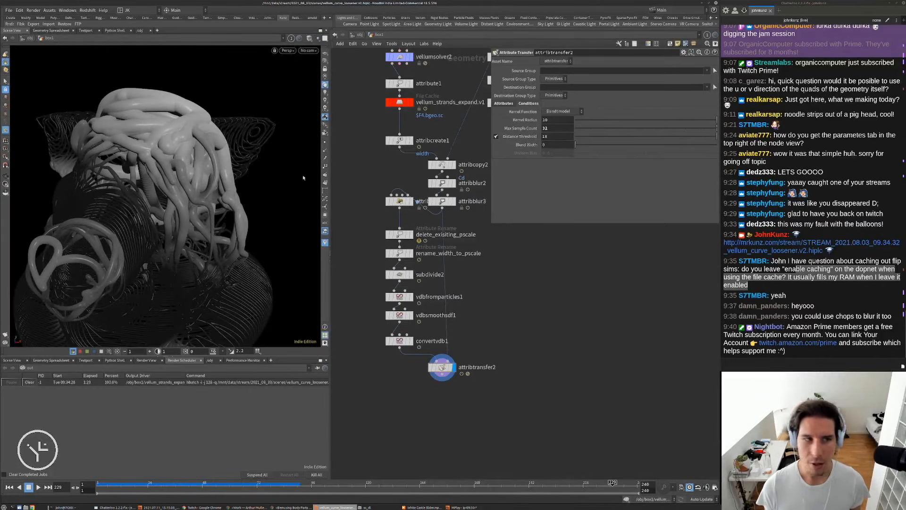
{"action": "left_click_drag", "start_coordinate": [283, 184], "coordinate": [210, 194]}
{"action": "right_click_drag", "start_coordinate": [210, 194], "coordinate": [172, 191]}
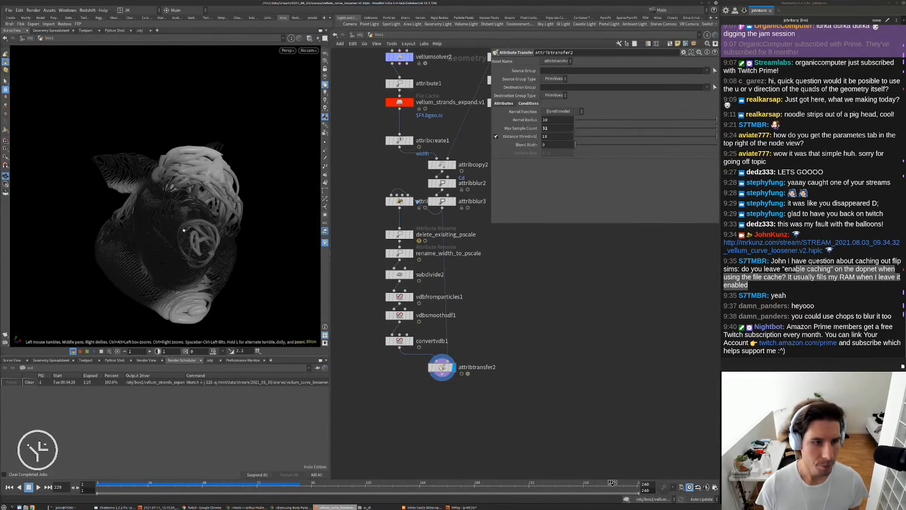
{"action": "left_click_drag", "start_coordinate": [172, 192], "coordinate": [142, 189]}
{"action": "right_click_drag", "start_coordinate": [142, 189], "coordinate": [194, 198]}
{"action": "left_click_drag", "start_coordinate": [194, 198], "coordinate": [178, 208]}
{"action": "right_click_drag", "start_coordinate": [178, 208], "coordinate": [200, 168]}
{"action": "right_click_drag", "start_coordinate": [192, 130], "coordinate": [152, 166]}
{"action": "left_click_drag", "start_coordinate": [152, 166], "coordinate": [162, 193]}
{"action": "right_click_drag", "start_coordinate": [162, 194], "coordinate": [239, 124]}
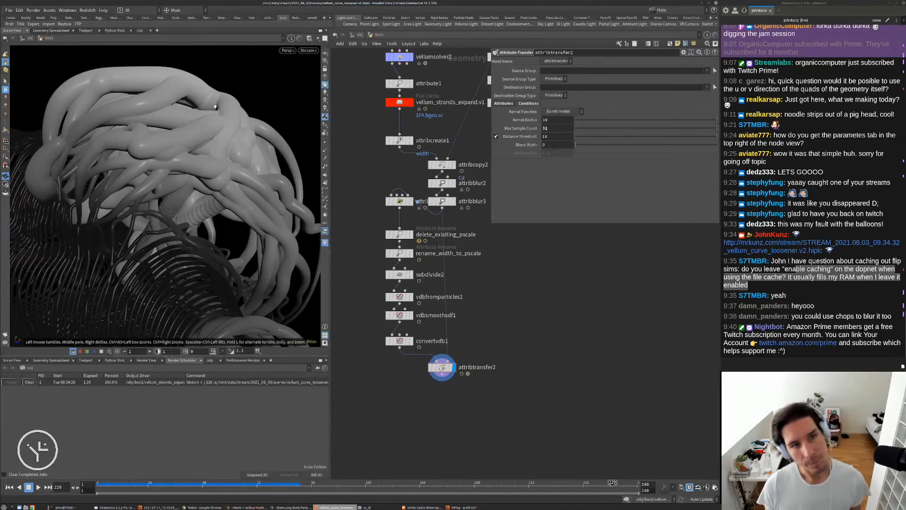
{"action": "left_click_drag", "start_coordinate": [215, 106], "coordinate": [165, 142]}
{"action": "right_click_drag", "start_coordinate": [165, 143], "coordinate": [174, 105]}
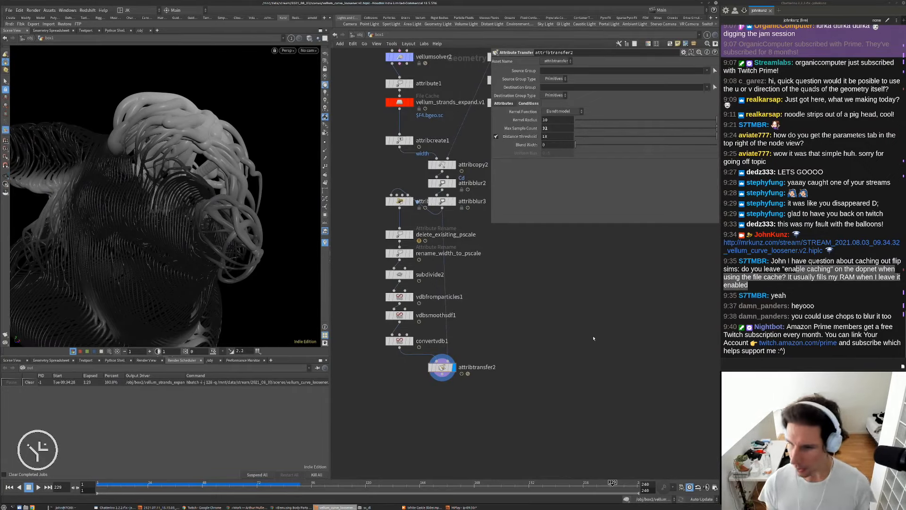
Check the geometry info of attribtransfer2.
{"action": "scroll", "coordinate": [473, 260], "scroll_direction": "down", "scroll_amount": 2}
{"action": "scroll", "coordinate": [488, 337], "scroll_direction": "down", "scroll_amount": 3}
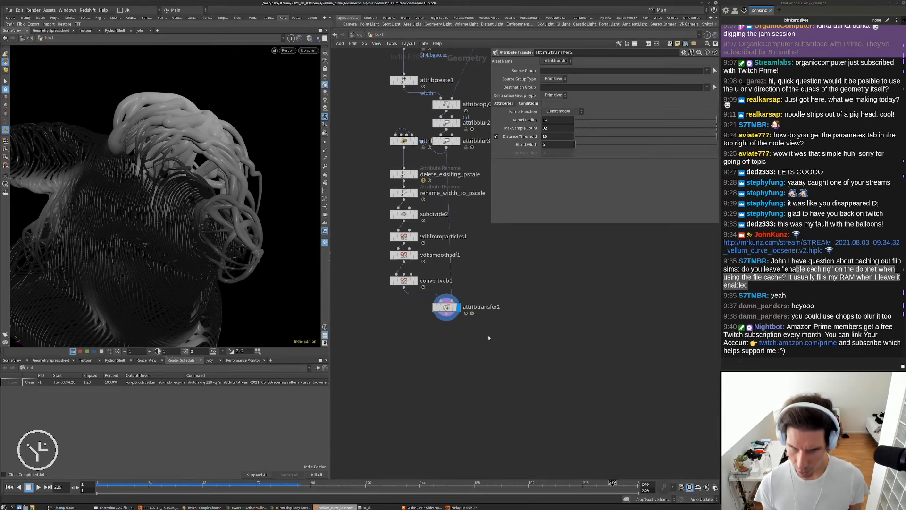
{"action": "middle_click", "coordinate": [444, 309]}
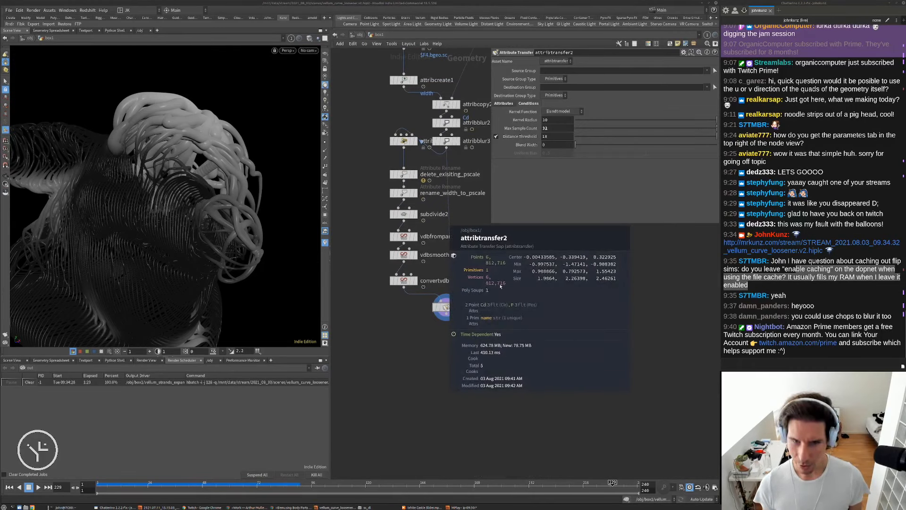
Display convertvdb1 and show its mesh wireframe over the shading, close up on the strands.
{"action": "left_click", "coordinate": [415, 281]}
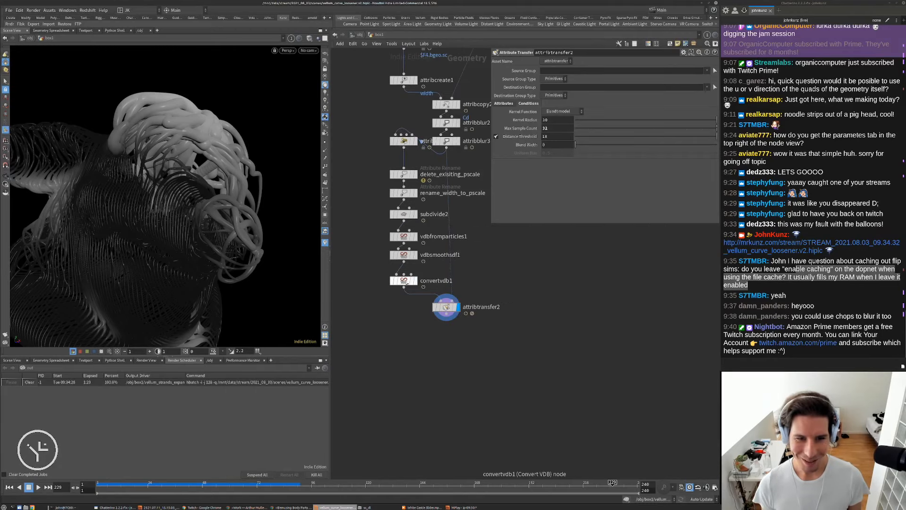
{"action": "scroll", "coordinate": [418, 282], "scroll_direction": "up", "scroll_amount": 3}
{"action": "left_click", "coordinate": [413, 278]}
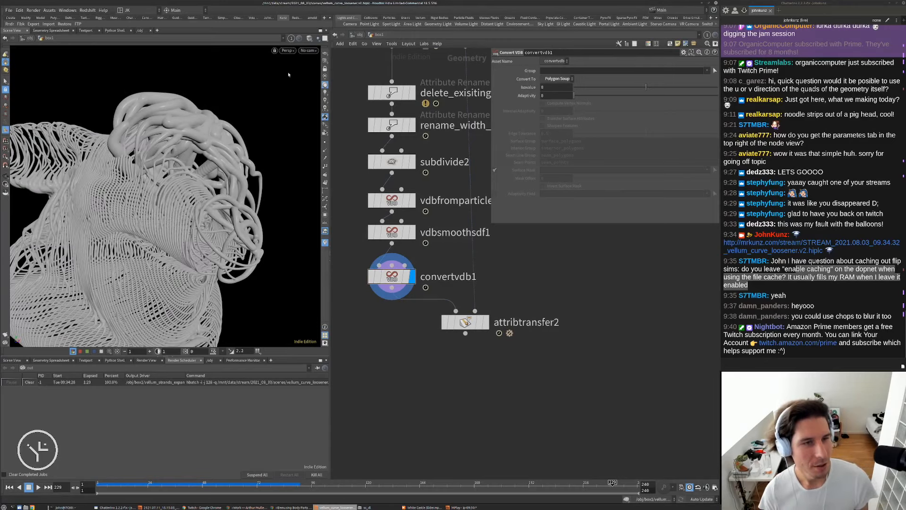
{"action": "left_click", "coordinate": [310, 41]}
{"action": "left_click", "coordinate": [323, 112]}
{"action": "right_click_drag", "start_coordinate": [198, 160], "coordinate": [259, 114], "text": "alt"}
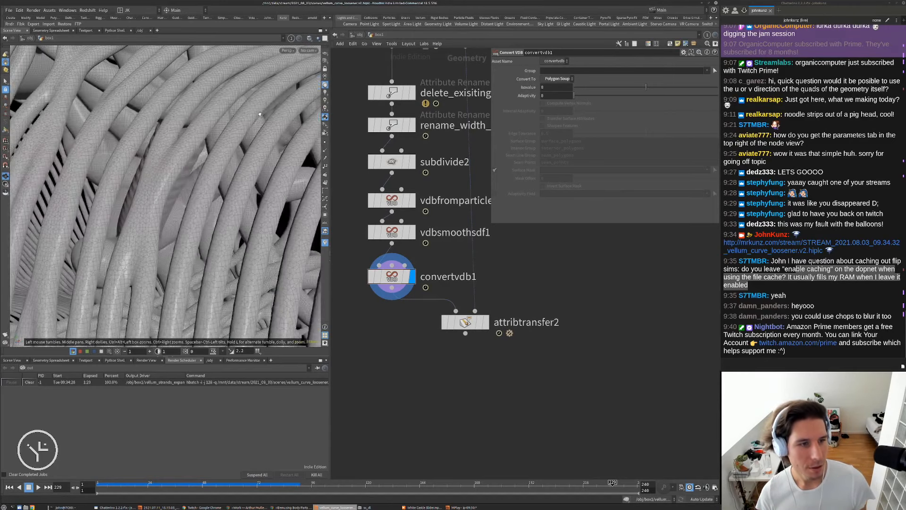
Set the Adaptivity of convertvdb1 to 0.05 and check the node's geometry info.
{"action": "left_click", "coordinate": [554, 96]}
{"action": "type", "text": ".05"}
{"action": "key", "text": "Return"}
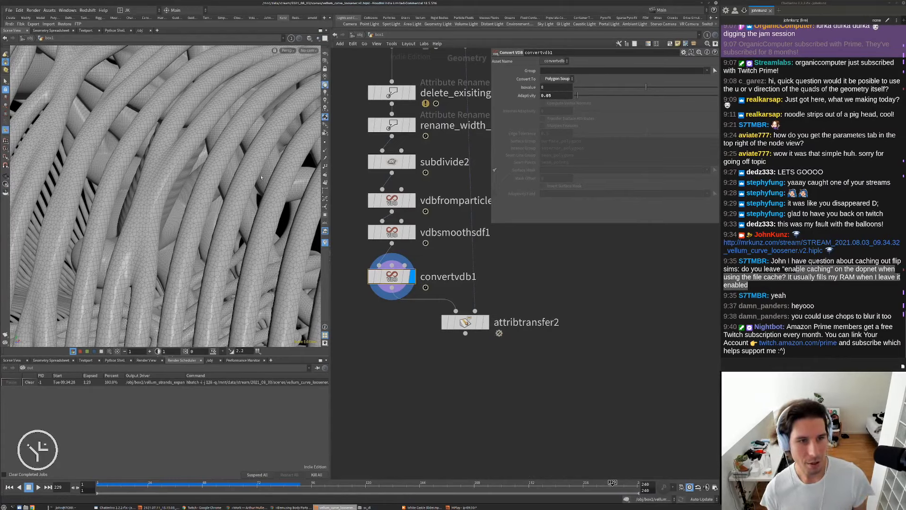
{"action": "middle_click", "coordinate": [391, 276]}
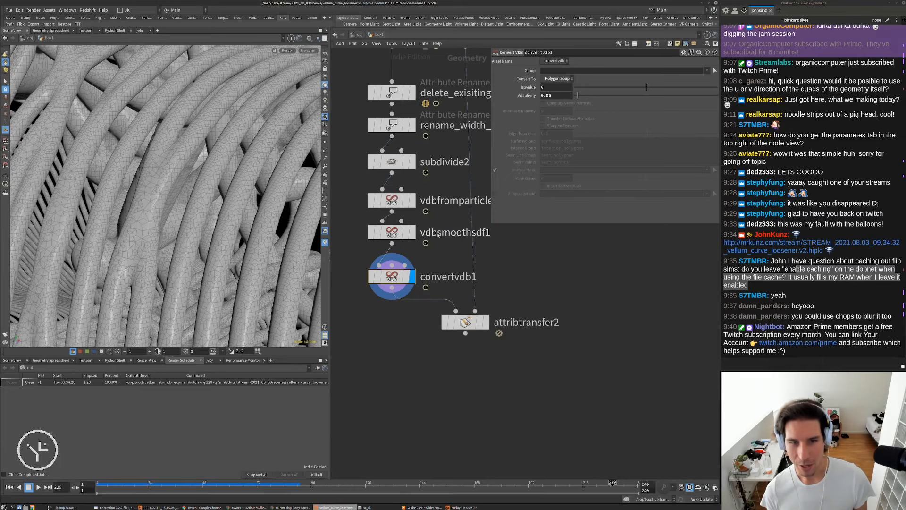
Set the Adaptivity of convertvdb1 to 0.25 and inspect the resulting wireframe density.
{"action": "type", "text": "25"}
{"action": "key", "text": "Return"}
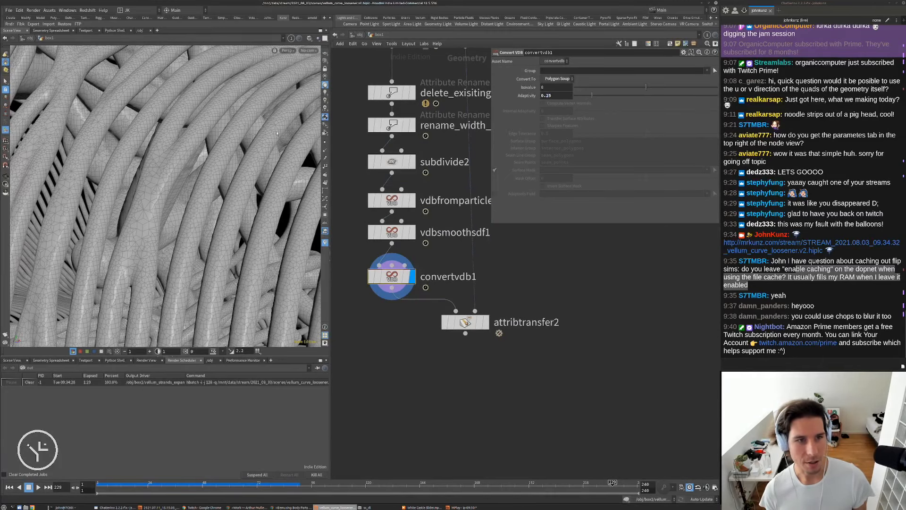
{"action": "right_click_drag", "start_coordinate": [267, 148], "coordinate": [217, 168], "text": "alt"}
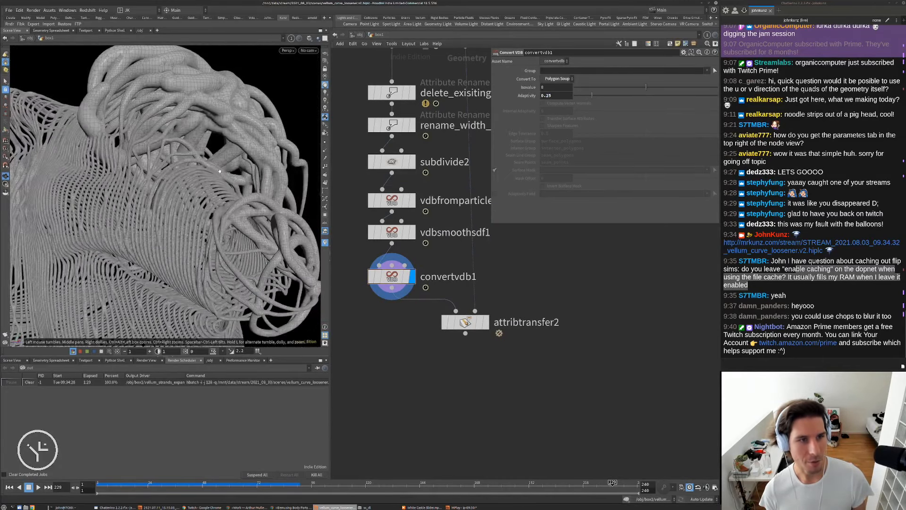
{"action": "left_click_drag", "start_coordinate": [217, 167], "coordinate": [229, 150], "text": "alt"}
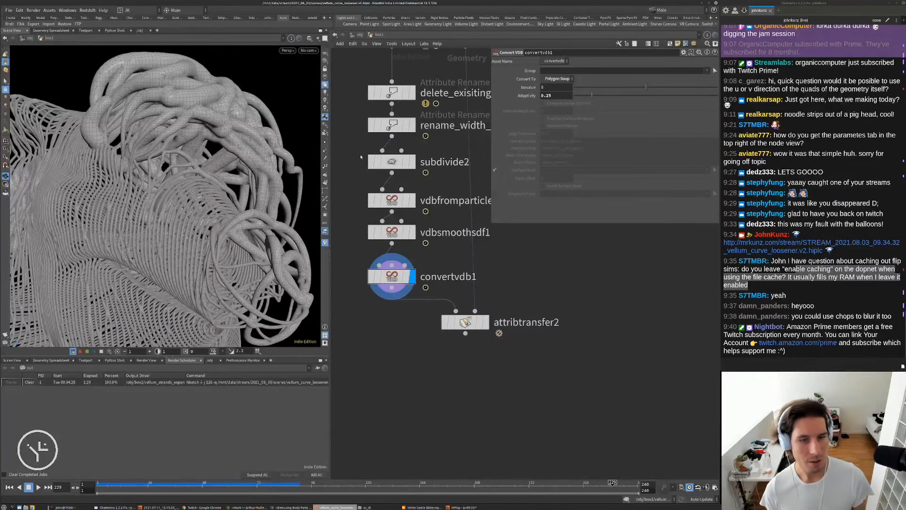
{"action": "middle_click_drag", "start_coordinate": [398, 276], "coordinate": [431, 222]}
{"action": "right_click_drag", "start_coordinate": [245, 165], "coordinate": [212, 177], "text": "alt"}
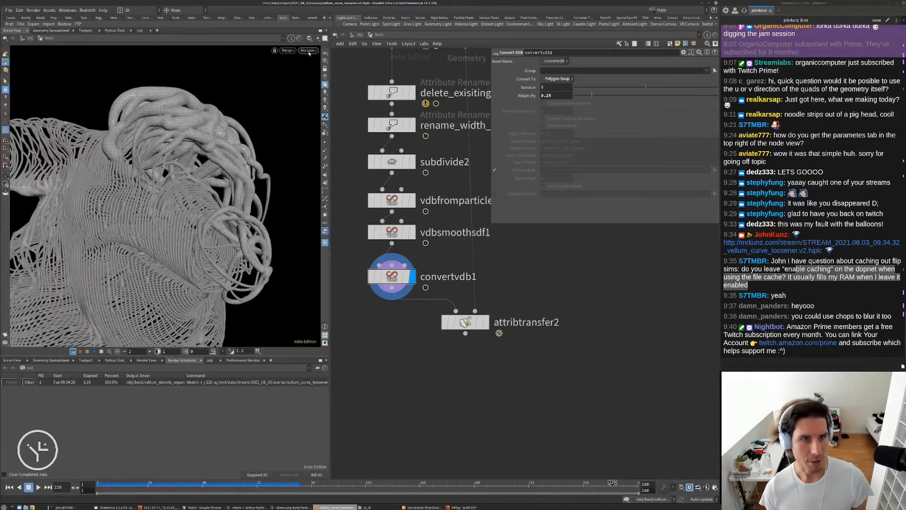
Look through cam1 and display attribtransfer2.
{"action": "left_click", "coordinate": [309, 51]}
{"action": "left_click", "coordinate": [312, 84]}
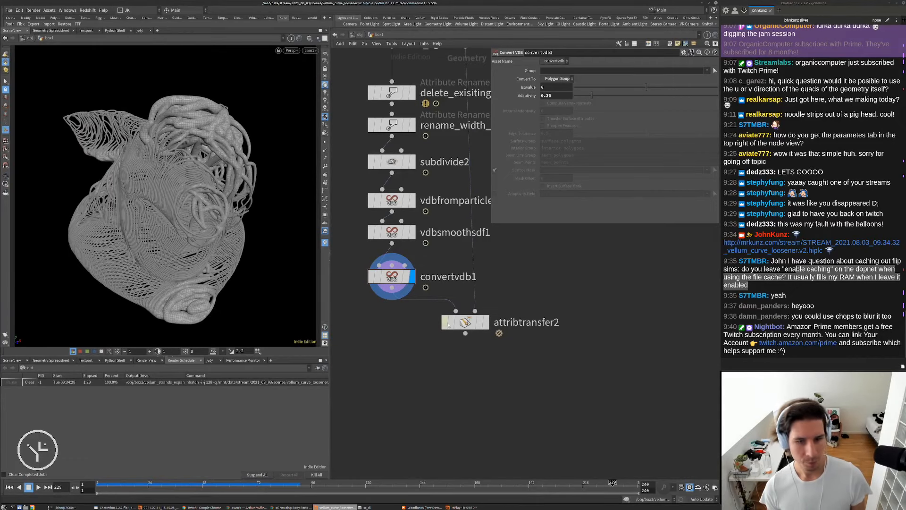
{"action": "left_click", "coordinate": [449, 324]}
{"action": "left_click", "coordinate": [486, 322]}
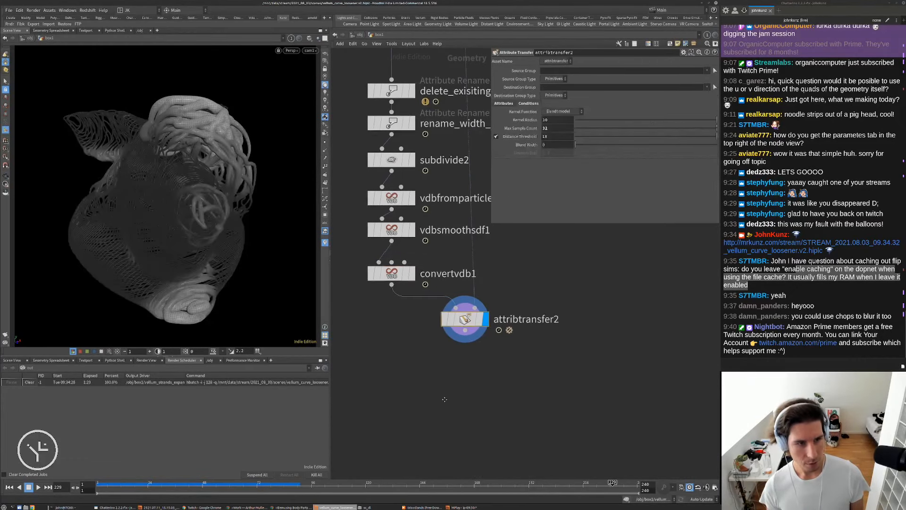
Add a Normal node, connect it to the output of attribtransfer2 and display it.
{"action": "middle_click_drag", "start_coordinate": [445, 399], "coordinate": [438, 379]}
{"action": "key", "text": "Tab"}
{"action": "type", "text": "norm"}
{"action": "key", "text": "Return"}
{"action": "left_click", "coordinate": [440, 375]}
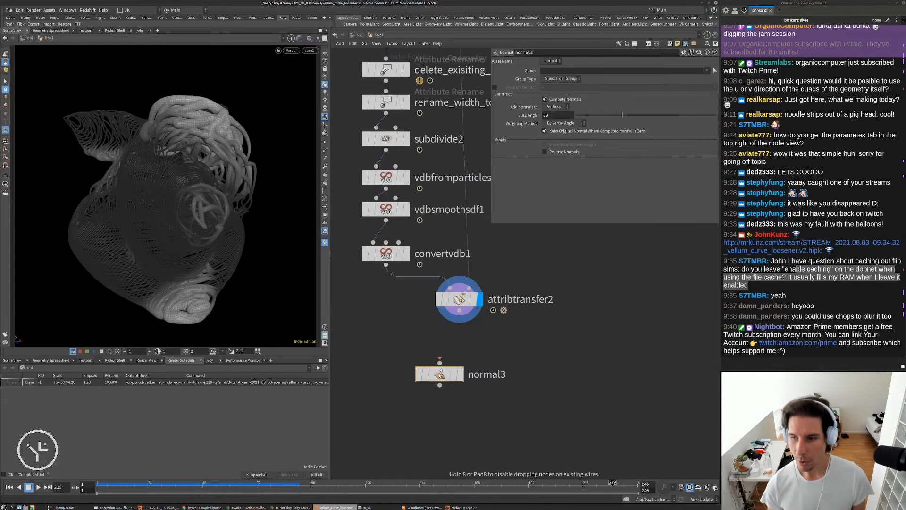
{"action": "left_click_drag", "start_coordinate": [439, 362], "coordinate": [459, 311]}
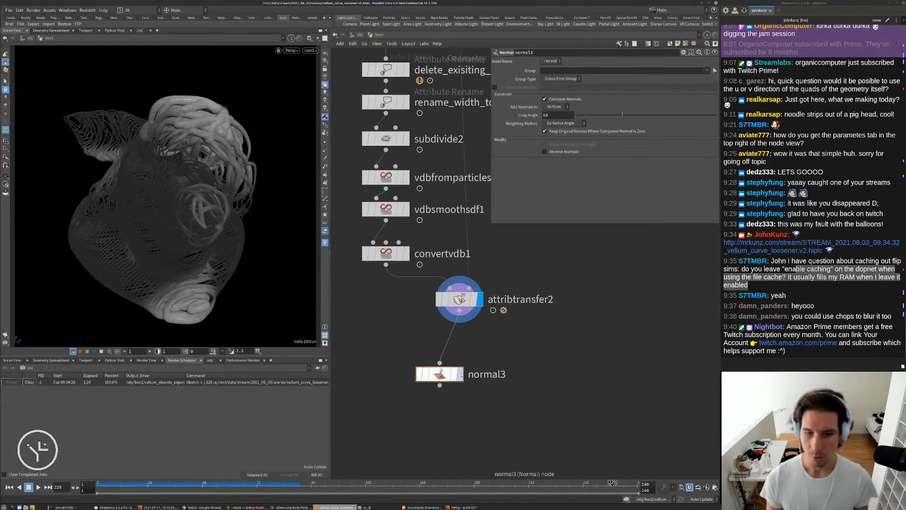
{"action": "left_click", "coordinate": [462, 374]}
Set the Weighting Method of normal3 to By Face Area and turn off the wireframe overlay to inspect the shading.
{"action": "left_click", "coordinate": [564, 124]}
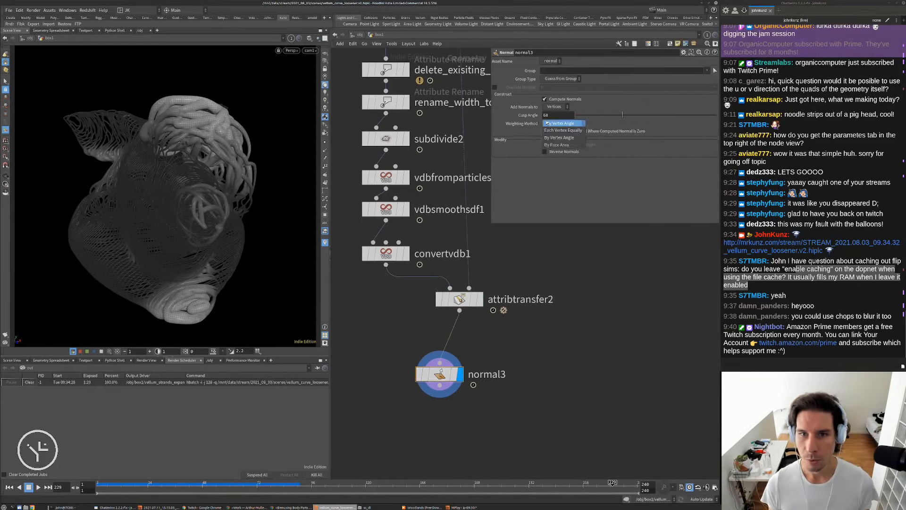
{"action": "left_click", "coordinate": [557, 144]}
{"action": "left_click_drag", "start_coordinate": [188, 179], "coordinate": [183, 196], "text": "alt"}
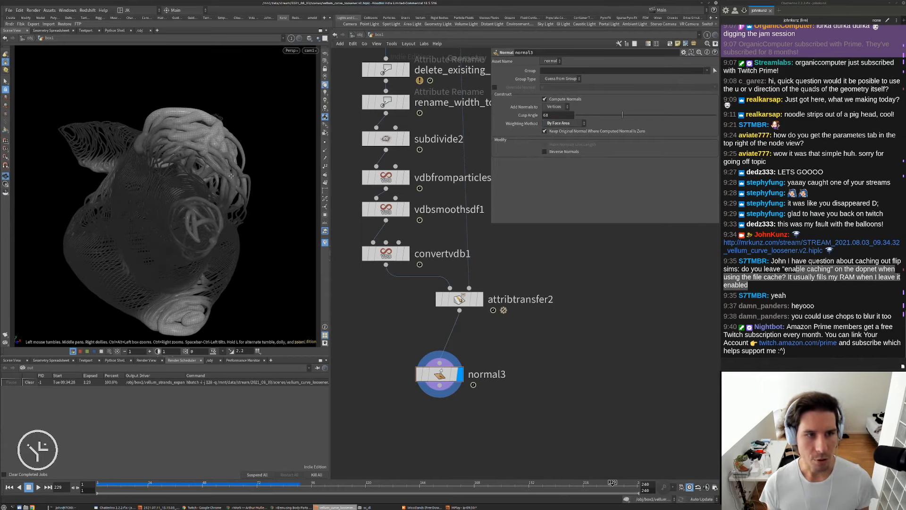
{"action": "right_click_drag", "start_coordinate": [183, 196], "coordinate": [273, 175], "text": "alt"}
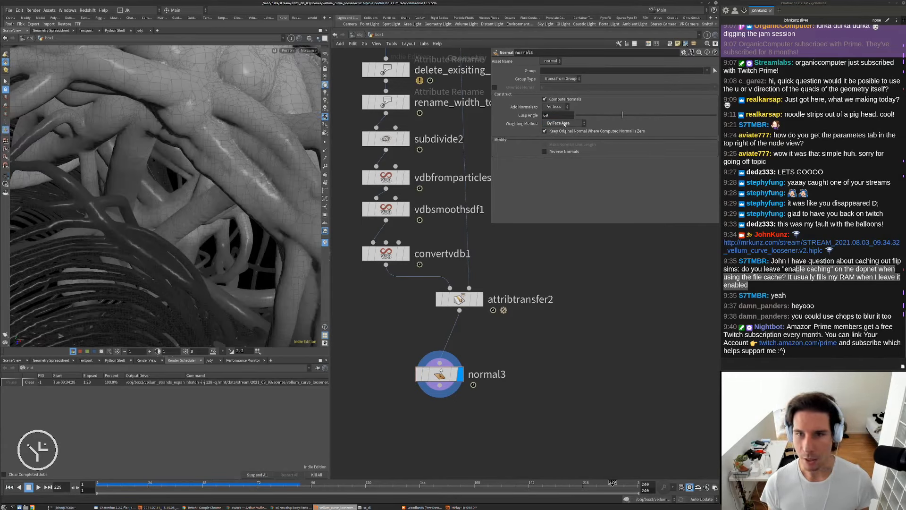
{"action": "left_click", "coordinate": [310, 41]}
{"action": "left_click", "coordinate": [329, 104]}
{"action": "right_click_drag", "start_coordinate": [246, 160], "coordinate": [171, 179], "text": "alt"}
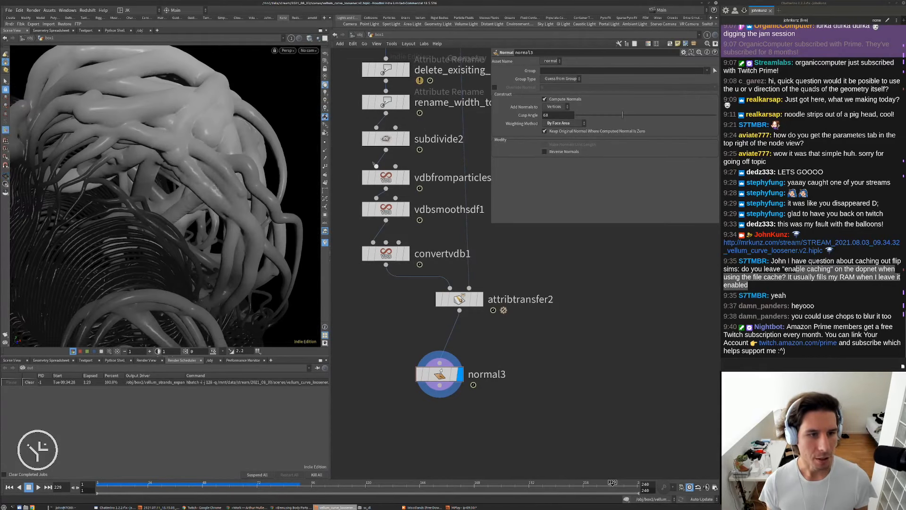
Set the Weighting Method of normal3 to By Vertex Angle and compare the strand shading up close.
{"action": "left_click", "coordinate": [563, 124]}
{"action": "left_click", "coordinate": [562, 137]}
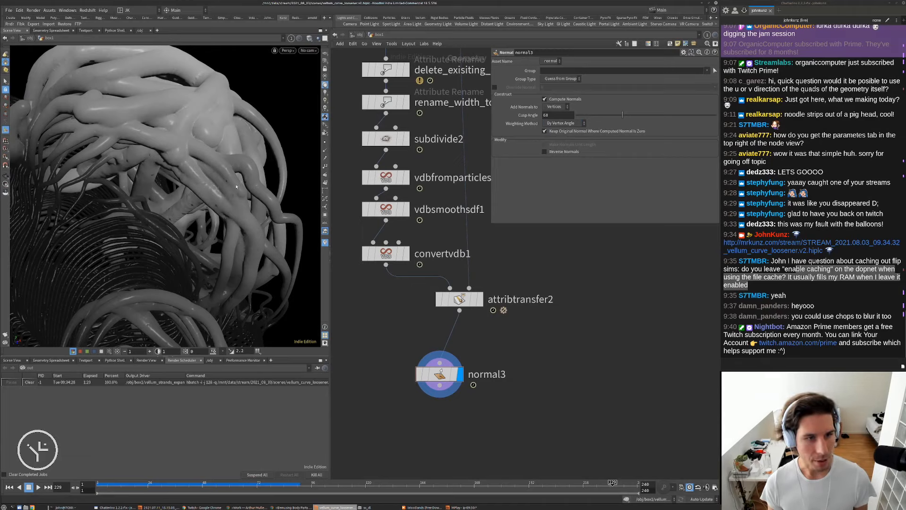
{"action": "right_click_drag", "start_coordinate": [140, 174], "coordinate": [186, 163], "text": "alt"}
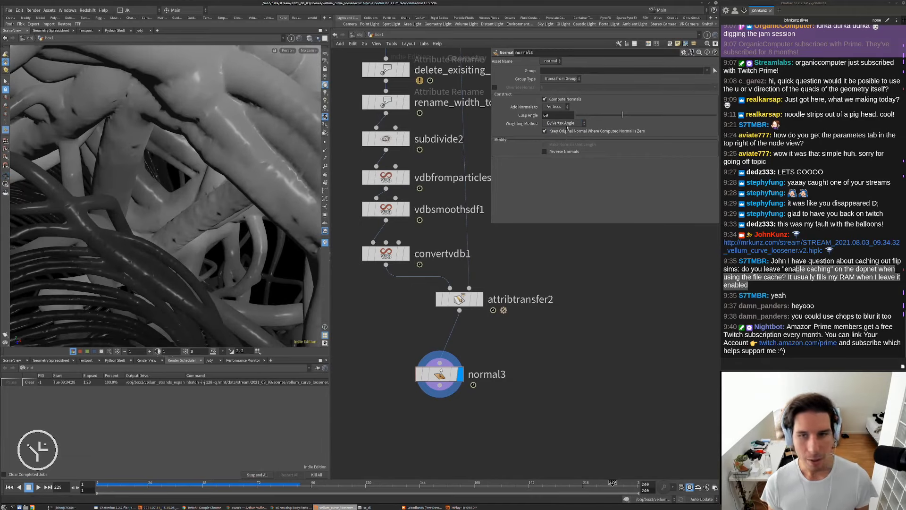
Switch the Weighting Method of normal3 back to By Face Area and inspect the strand shading.
{"action": "left_click", "coordinate": [573, 124]}
{"action": "left_click", "coordinate": [567, 144]}
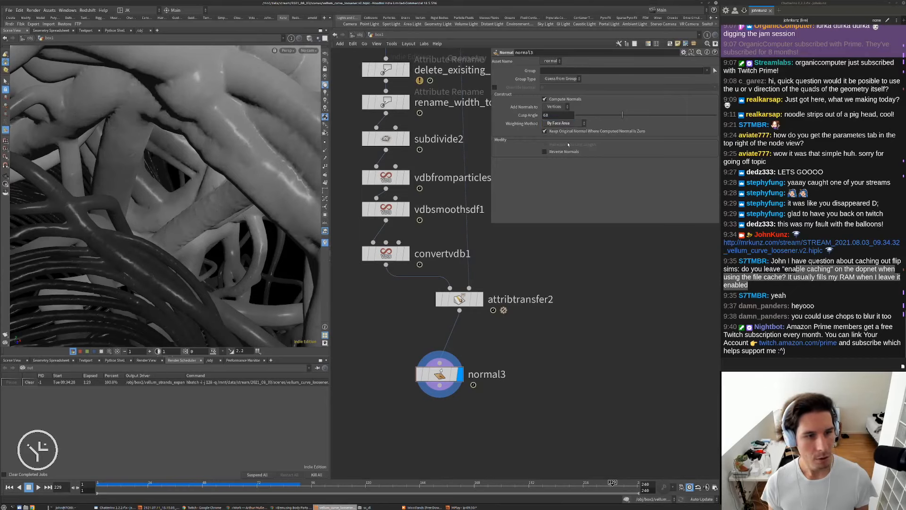
{"action": "left_click_drag", "start_coordinate": [180, 149], "coordinate": [219, 119], "text": "alt"}
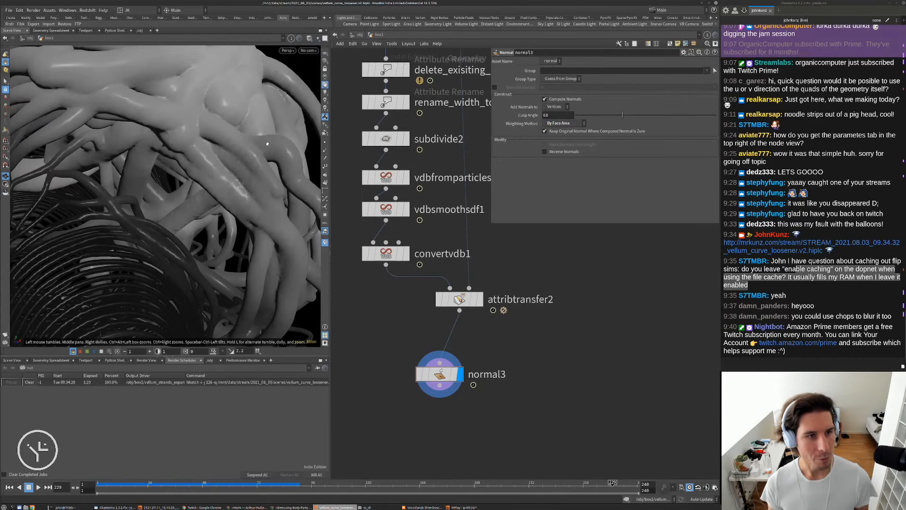
{"action": "right_click_drag", "start_coordinate": [267, 143], "coordinate": [191, 136], "text": "alt"}
{"action": "left_click_drag", "start_coordinate": [191, 137], "coordinate": [218, 157], "text": "alt"}
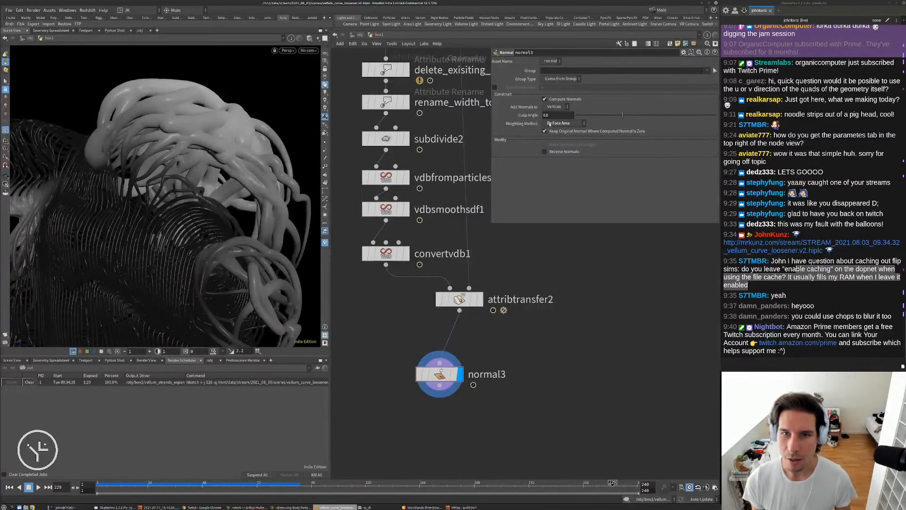
Align normal3 directly beneath attribtransfer2 in the network.
{"action": "middle_click_drag", "start_coordinate": [442, 376], "coordinate": [427, 344]}
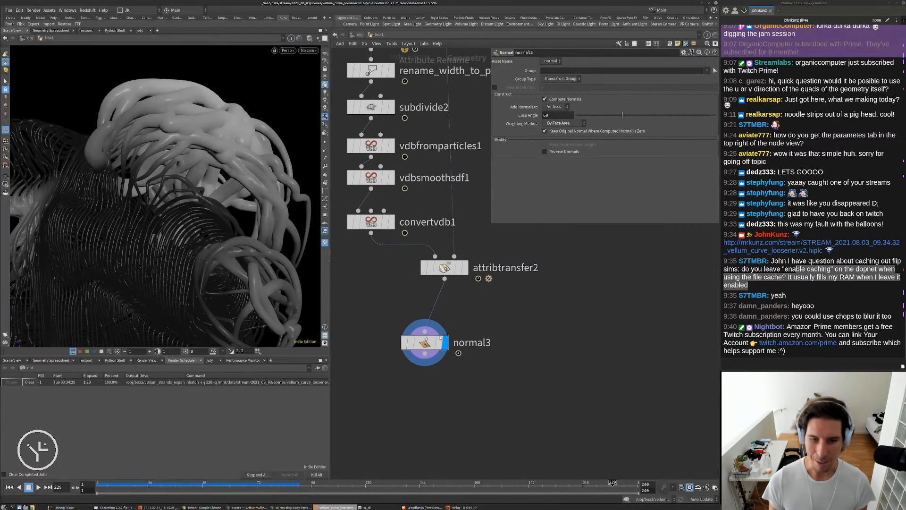
{"action": "left_click_drag", "start_coordinate": [427, 344], "coordinate": [446, 325]}
{"action": "right_click_drag", "start_coordinate": [211, 210], "coordinate": [179, 246], "text": "alt"}
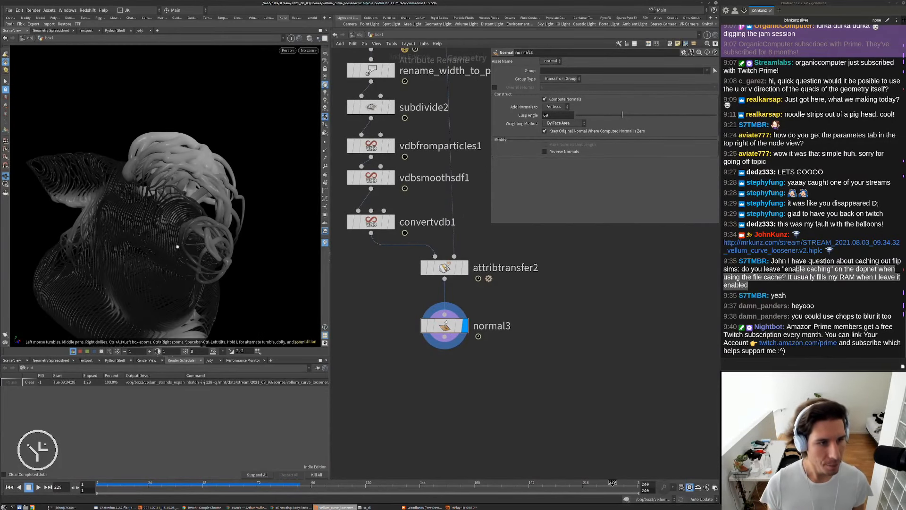
Return the viewport to the cam1 view and open the Render View.
{"action": "key", "text": "ctrl+backslash"}
{"action": "middle_click_drag", "start_coordinate": [410, 404], "coordinate": [405, 383]}
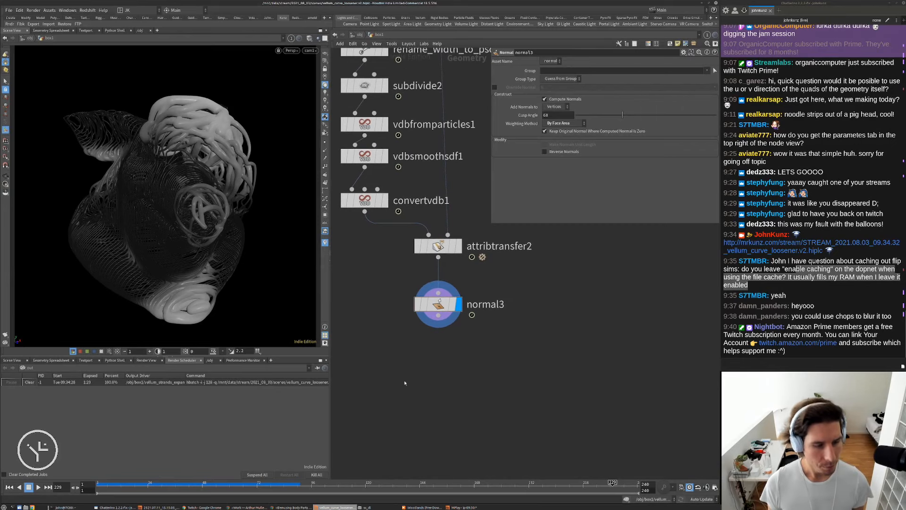
{"action": "left_click", "coordinate": [143, 360]}
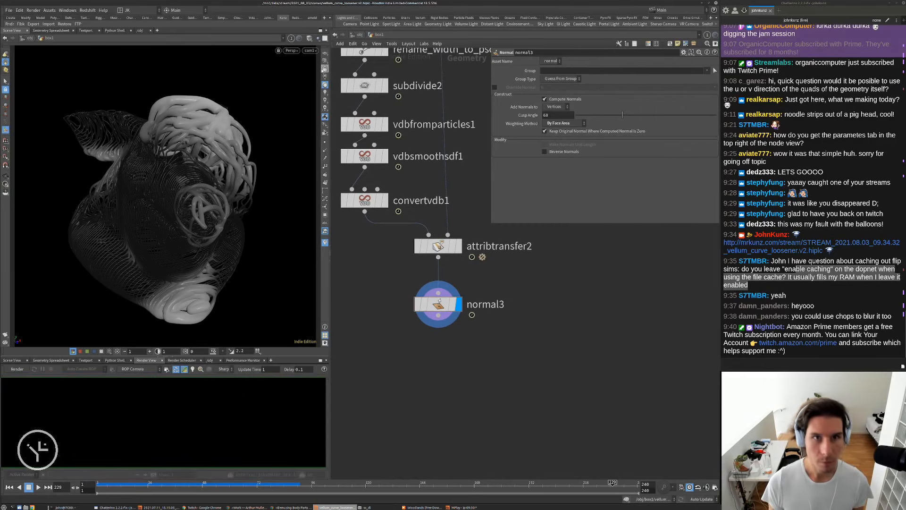
{"action": "key", "text": "u"}
{"action": "key", "text": "Tab"}
{"action": "type", "text": "e"}
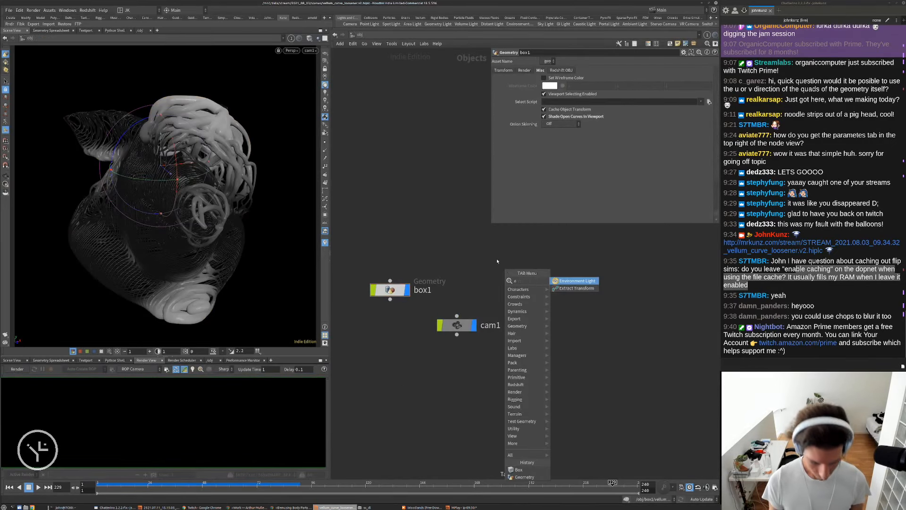
{"action": "type", "text": "n"}
{"action": "key", "text": "Return"}
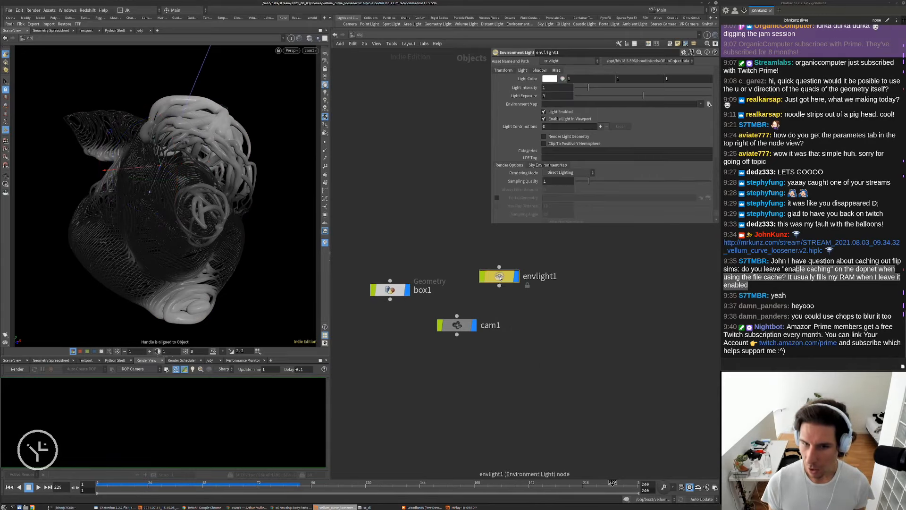
{"action": "left_click", "coordinate": [461, 253]}
{"action": "key", "text": "Delete"}
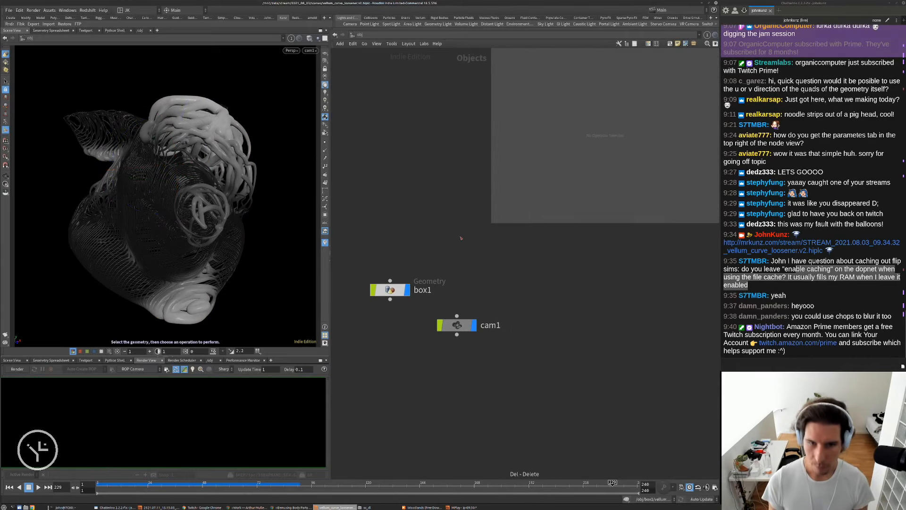
Add a Redshift dome light (RSLightDome) to the object network above the box1 and cam1 nodes.
{"action": "key", "text": "Tab"}
{"action": "type", "text": "rsl"}
{"action": "key", "text": "Down"}
{"action": "key", "text": "Down"}
{"action": "key", "text": "Up"}
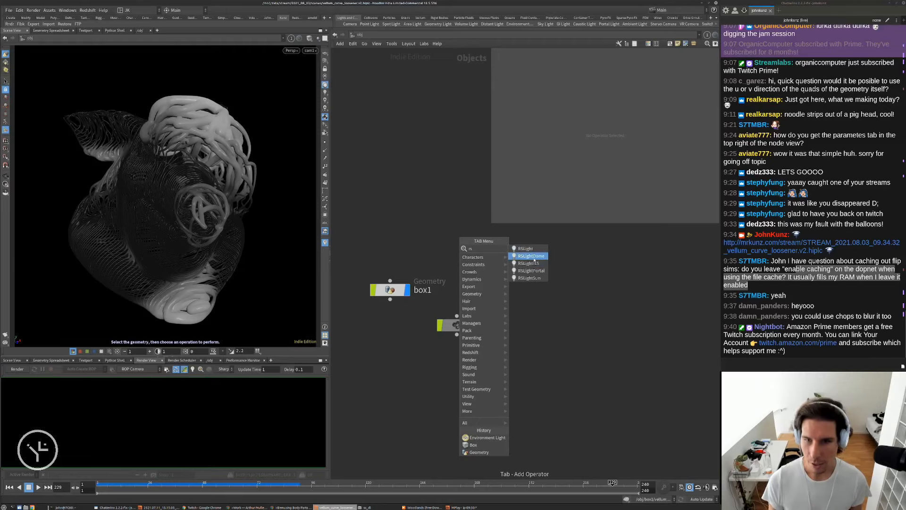
{"action": "key", "text": "Return"}
{"action": "left_click", "coordinate": [450, 244]}
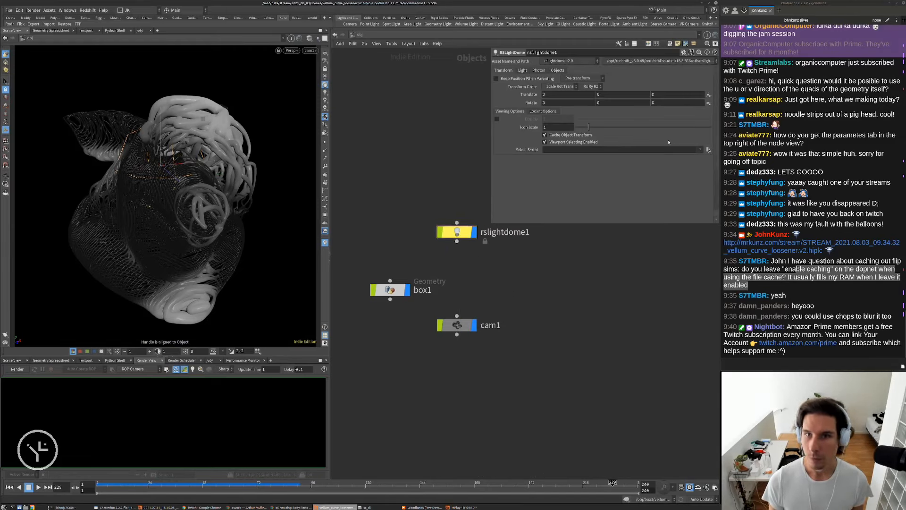
Choose misty_pines_8k.hdr from /mnt/data/useful/tex/hdri/ as the dome map of rslightdome1.
{"action": "left_click", "coordinate": [523, 71]}
{"action": "left_click", "coordinate": [706, 119]}
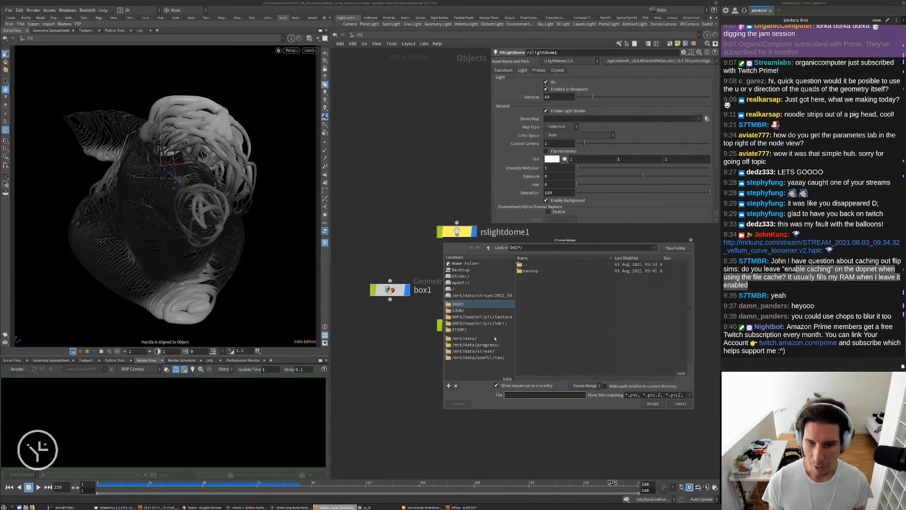
{"action": "left_click", "coordinate": [493, 358]}
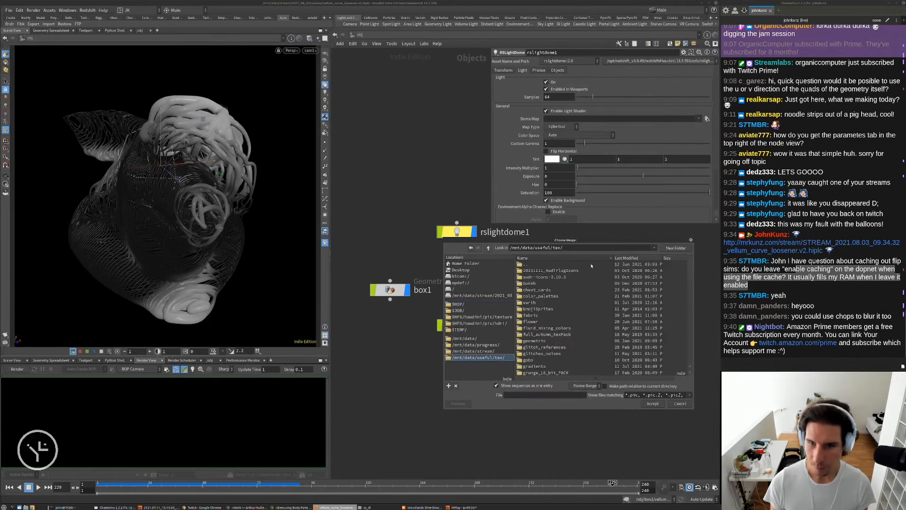
{"action": "double_click", "coordinate": [545, 334]}
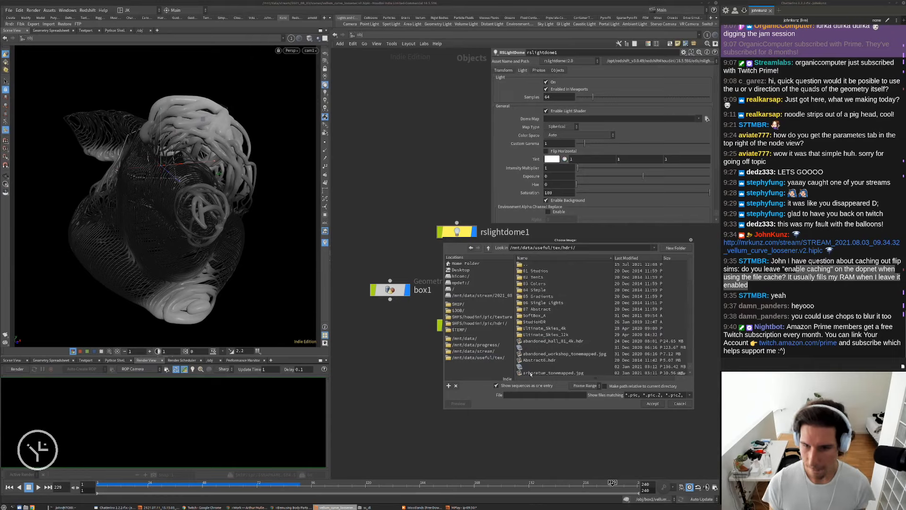
{"action": "scroll", "coordinate": [581, 337], "scroll_direction": "down", "scroll_amount": 2}
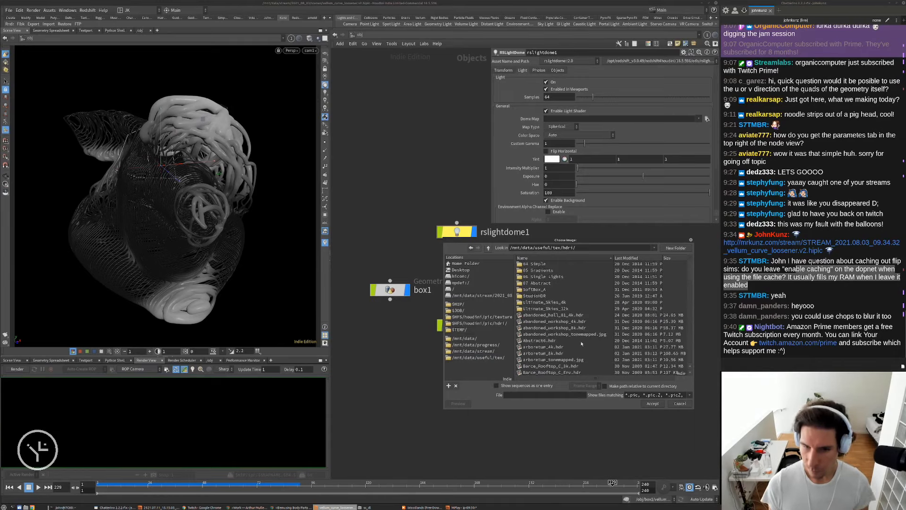
{"action": "scroll", "coordinate": [583, 333], "scroll_direction": "down", "scroll_amount": 6}
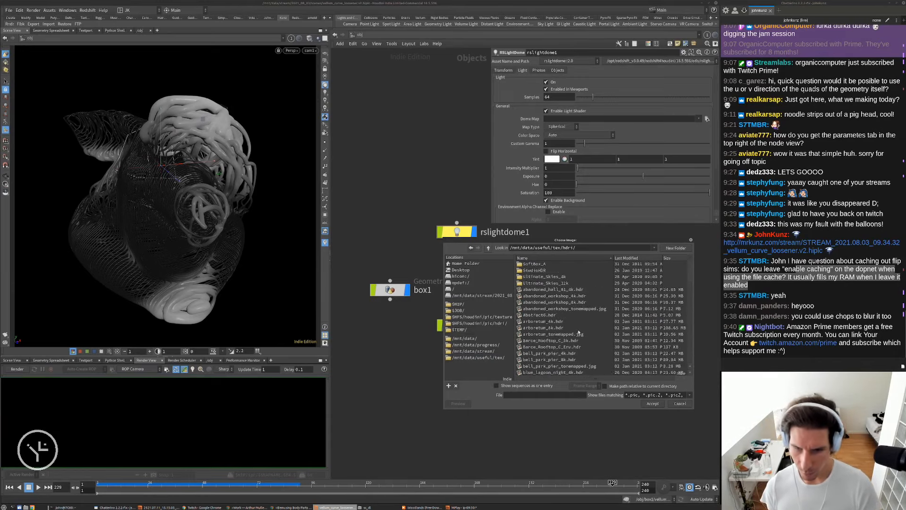
{"action": "scroll", "coordinate": [563, 345], "scroll_direction": "down", "scroll_amount": 4}
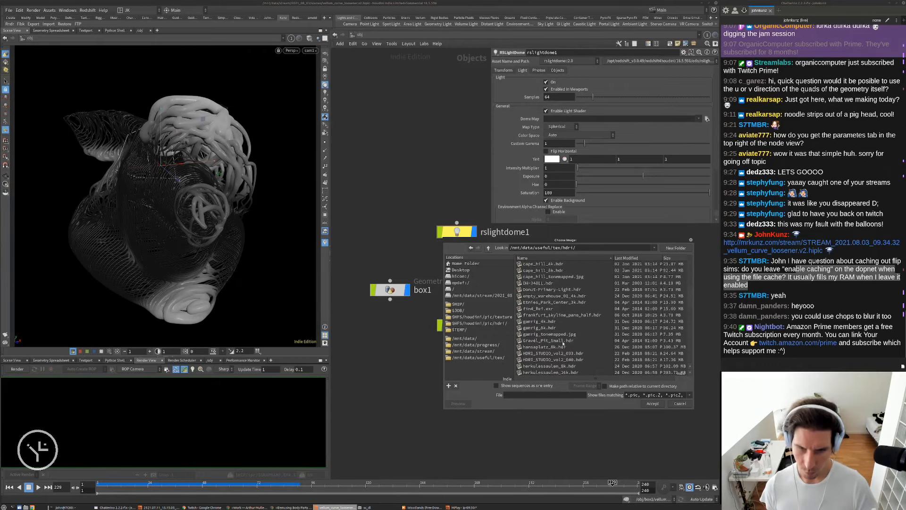
{"action": "scroll", "coordinate": [562, 343], "scroll_direction": "down", "scroll_amount": 3}
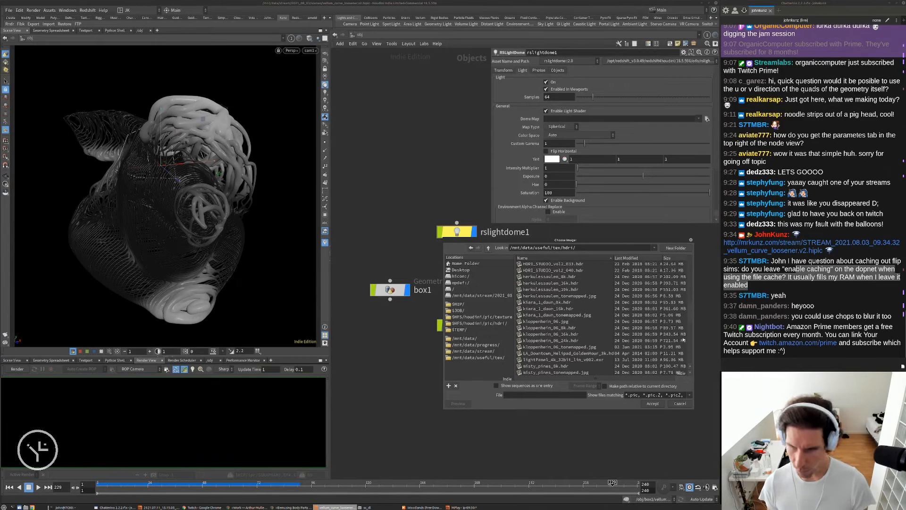
{"action": "scroll", "coordinate": [689, 312], "scroll_direction": "down", "scroll_amount": 1}
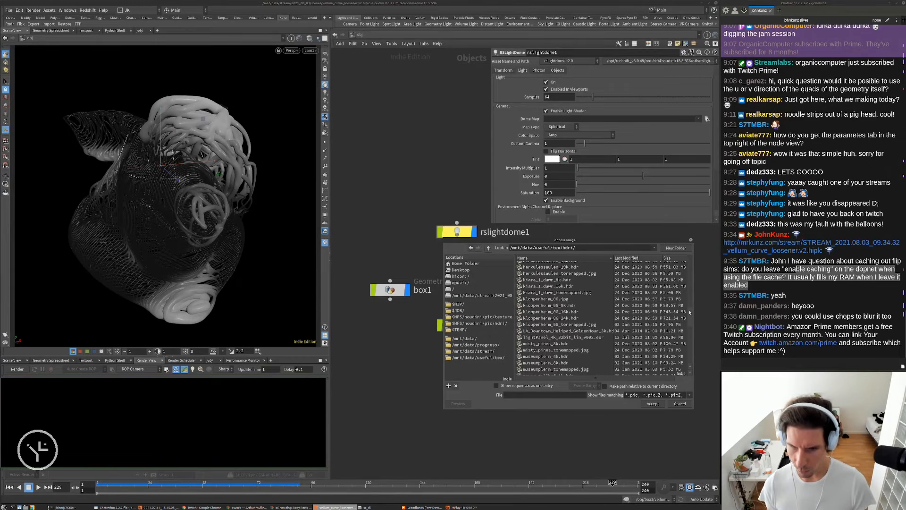
{"action": "left_click", "coordinate": [547, 343]}
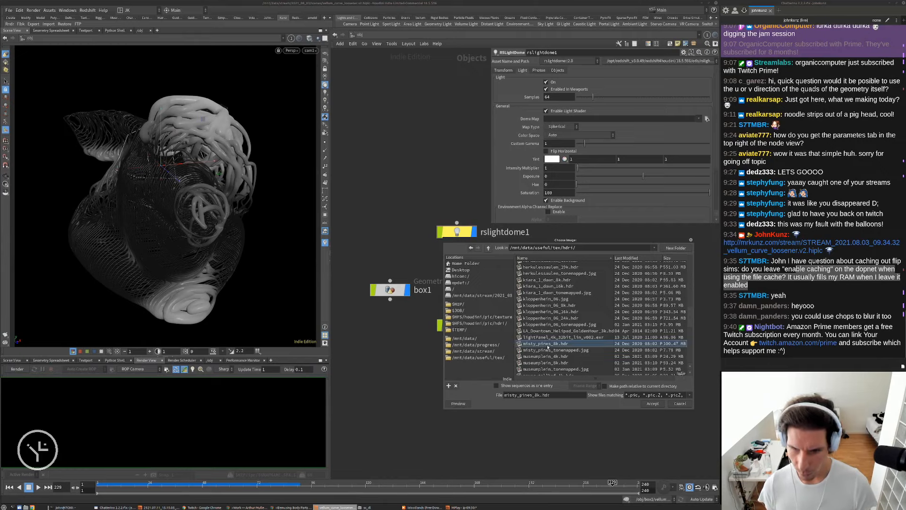
Load misty_pines_8k.hdr as the dome map of rslightdome1 and select the misty_pines part of its path.
{"action": "left_click", "coordinate": [648, 405]}
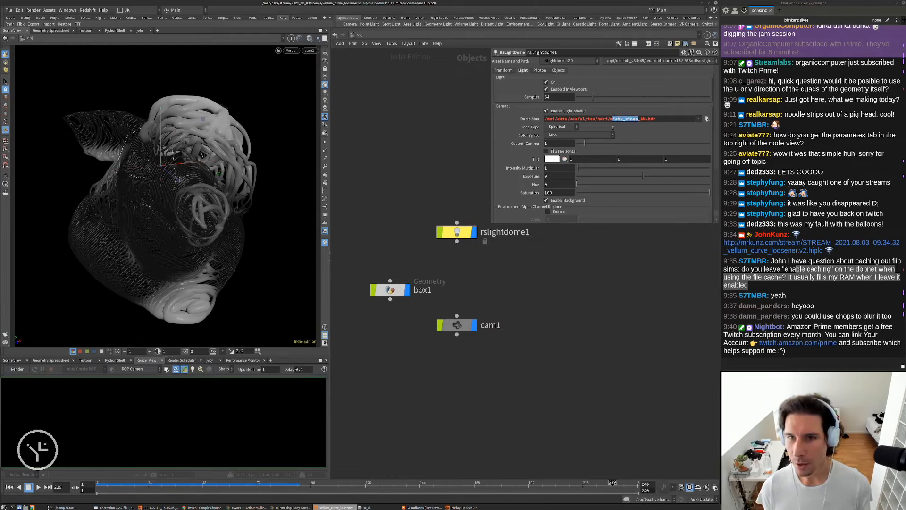
{"action": "left_click_drag", "start_coordinate": [613, 126], "coordinate": [610, 123]}
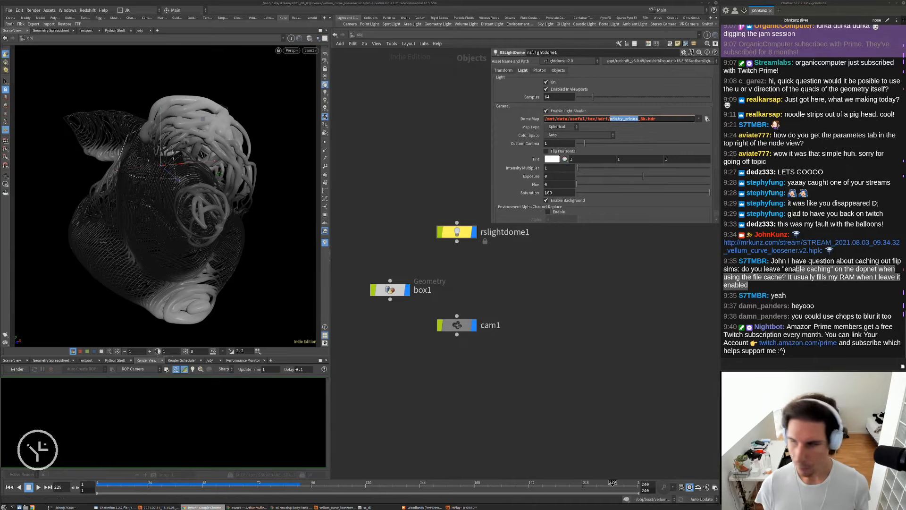
Post the !resources command in the Chatterino stream chat.
{"action": "left_click", "coordinate": [787, 364]}
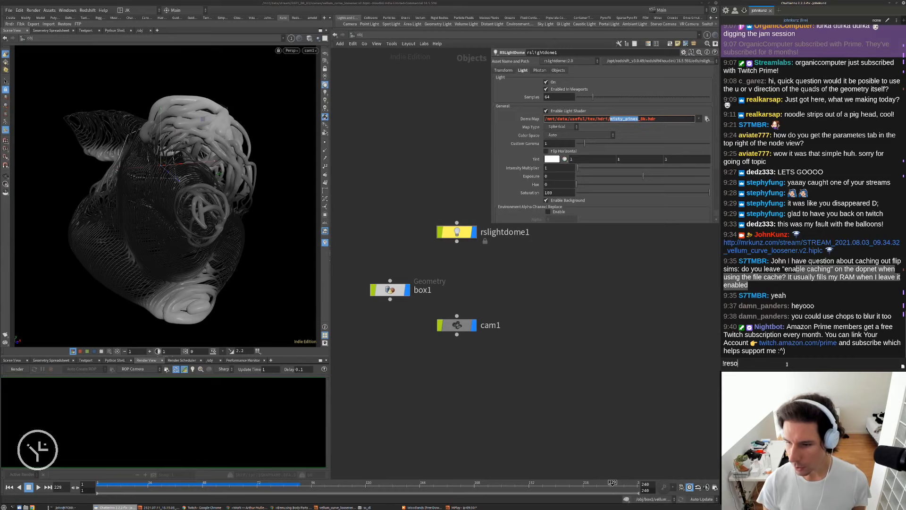
{"action": "type", "text": "!resources"}
{"action": "key", "text": "Return"}
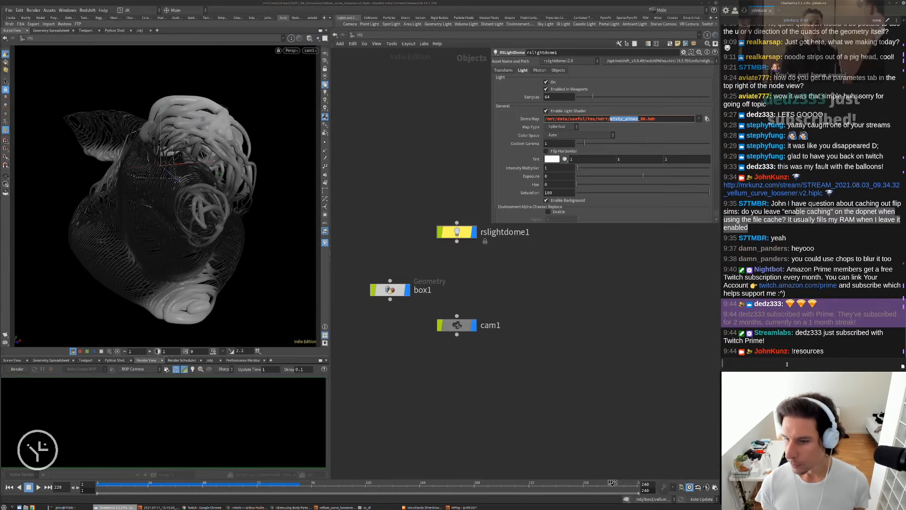
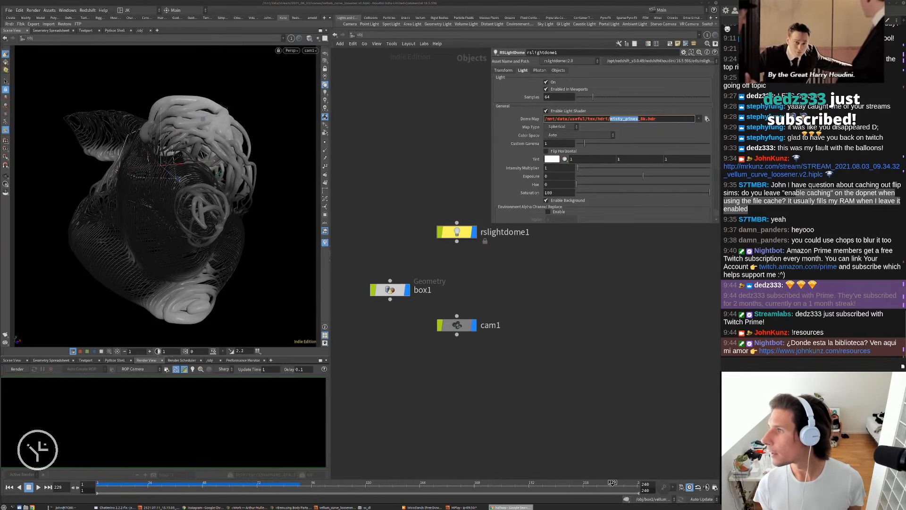
Search the web in Chrome for "misty pines hdri haven" and open the Poly Haven page for the Misty Pines HDRI.
{"action": "left_click_drag", "start_coordinate": [686, 9], "coordinate": [577, 50]}
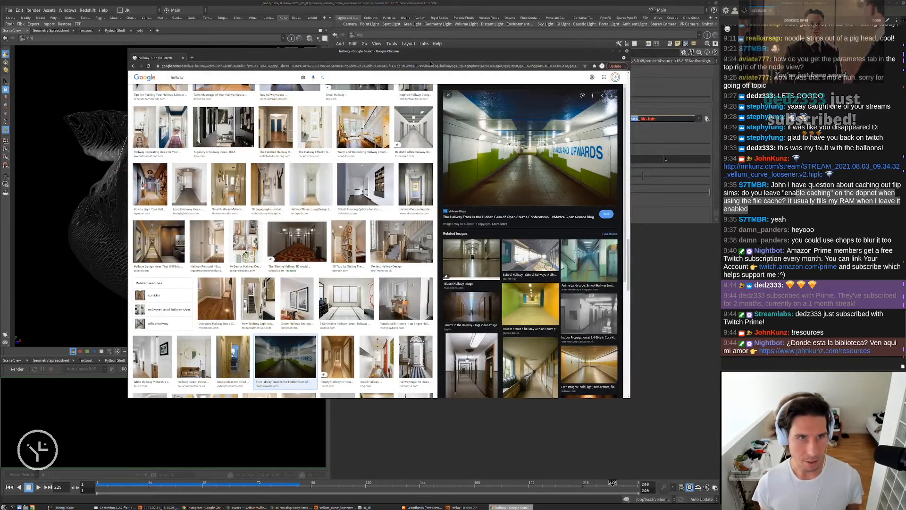
{"action": "type", "text": "misty_pines"}
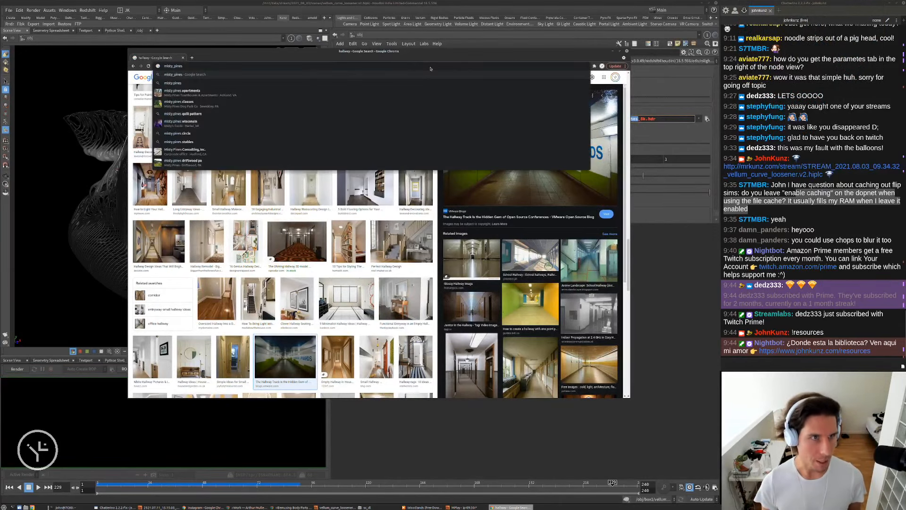
{"action": "key", "text": "BackSpace"}
{"action": "key", "text": "Right"}
{"action": "key", "text": "Right"}
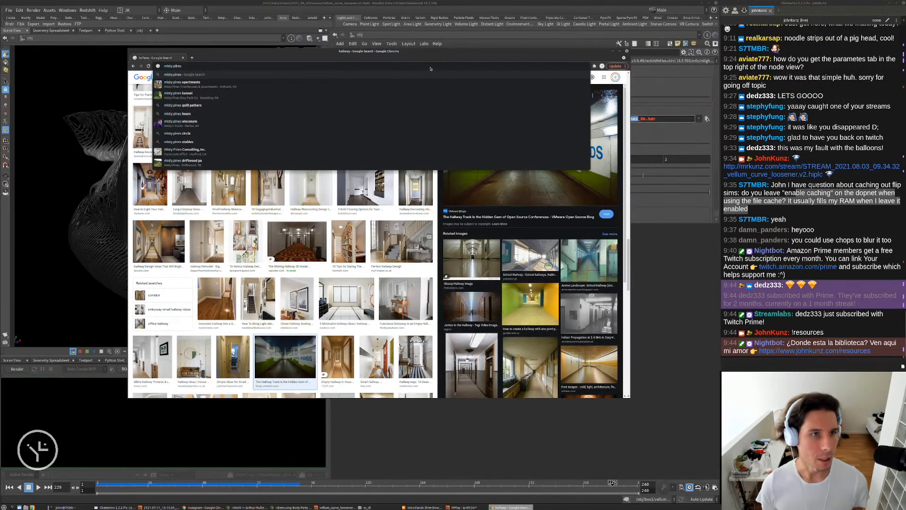
{"action": "type", "text": "hdri haven"}
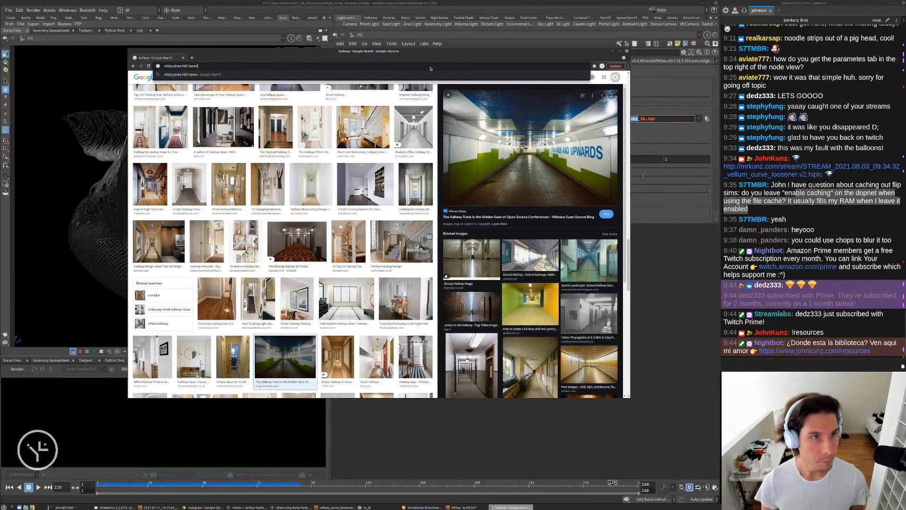
{"action": "key", "text": "Return"}
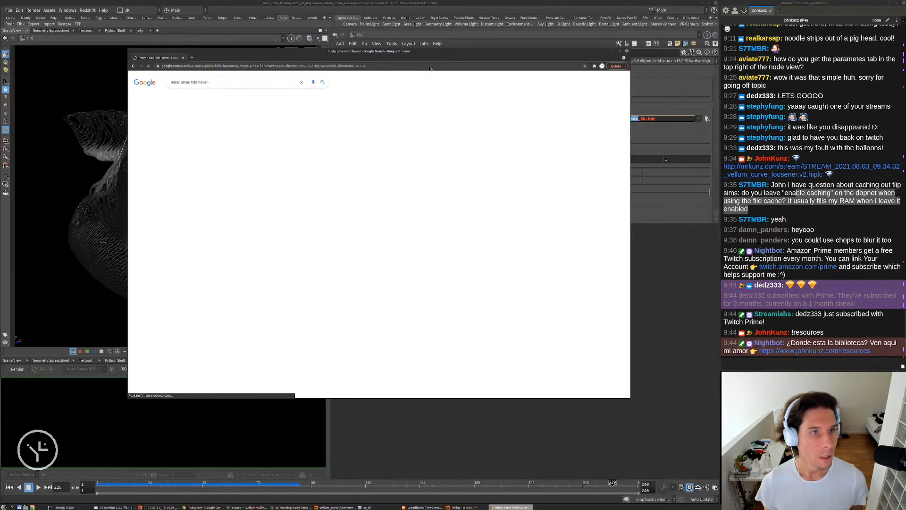
{"action": "left_click", "coordinate": [228, 124]}
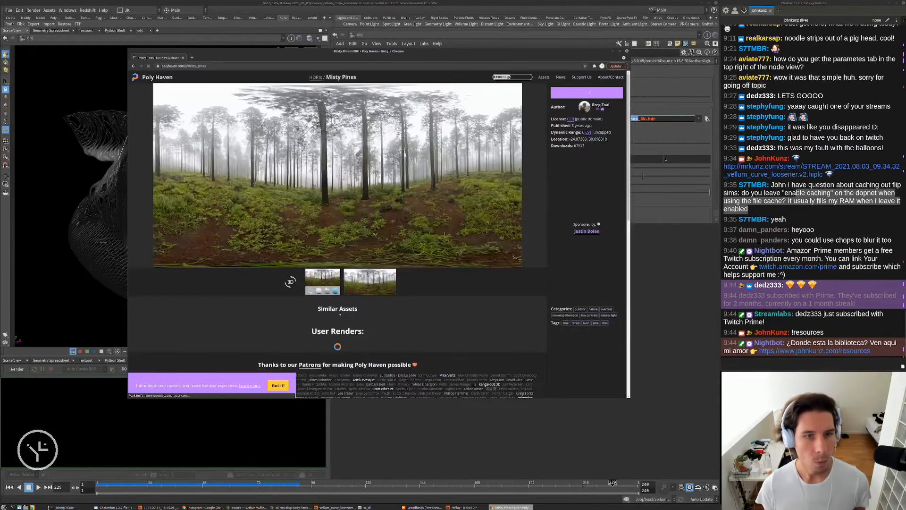
Copy the Misty Pines page address and post it in the Chatterino stream chat.
{"action": "key", "text": "ctrl+l"}
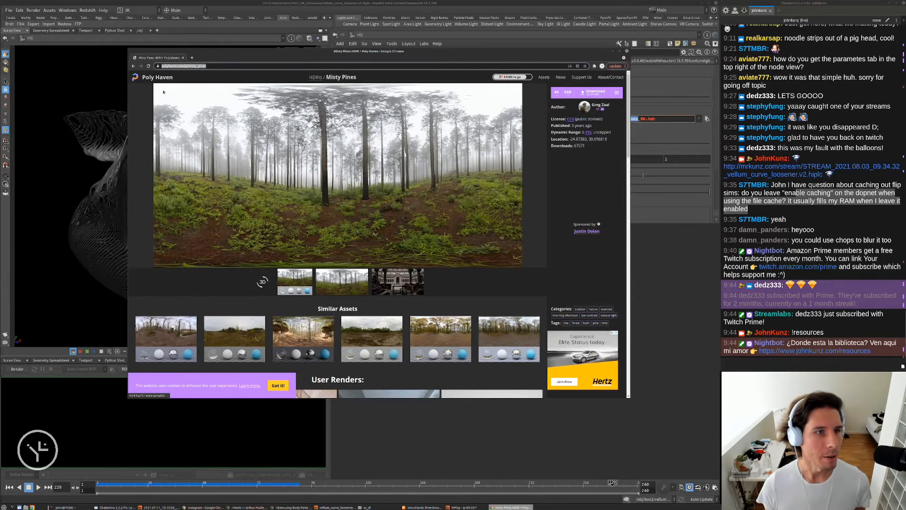
{"action": "key", "text": "ctrl+c"}
{"action": "left_click", "coordinate": [756, 339]}
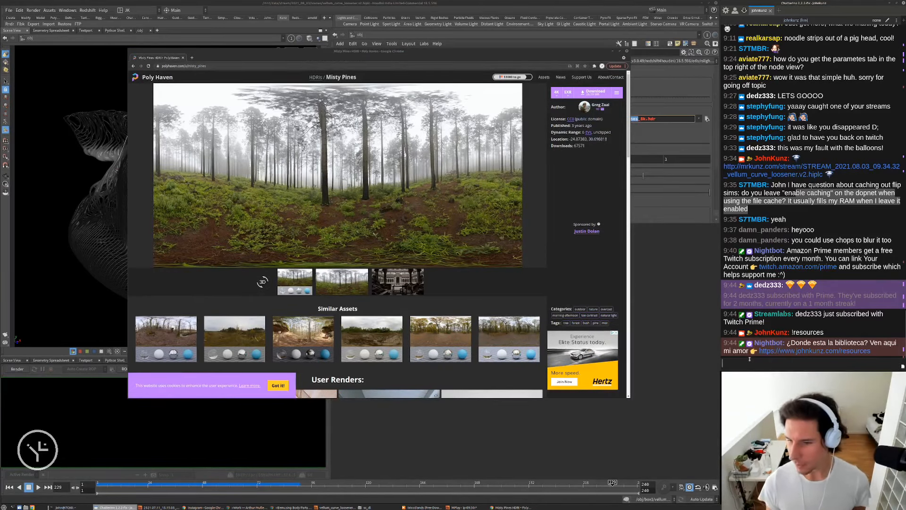
{"action": "key", "text": "ctrl+v"}
{"action": "key", "text": "Return"}
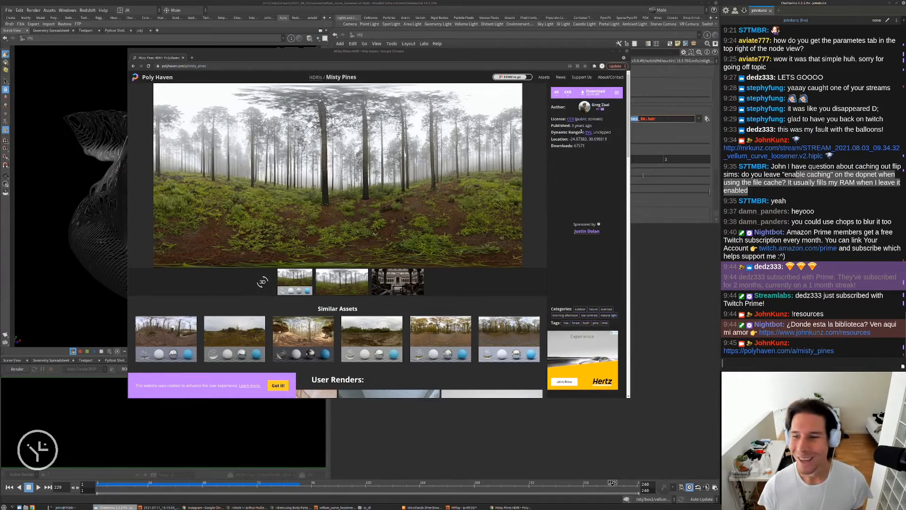
Examine the Pfälzer Forest 01 HDRI among the similar assets of Misty Pines in Chrome, and return to Houdini.
{"action": "left_click_drag", "start_coordinate": [501, 54], "coordinate": [512, 50]}
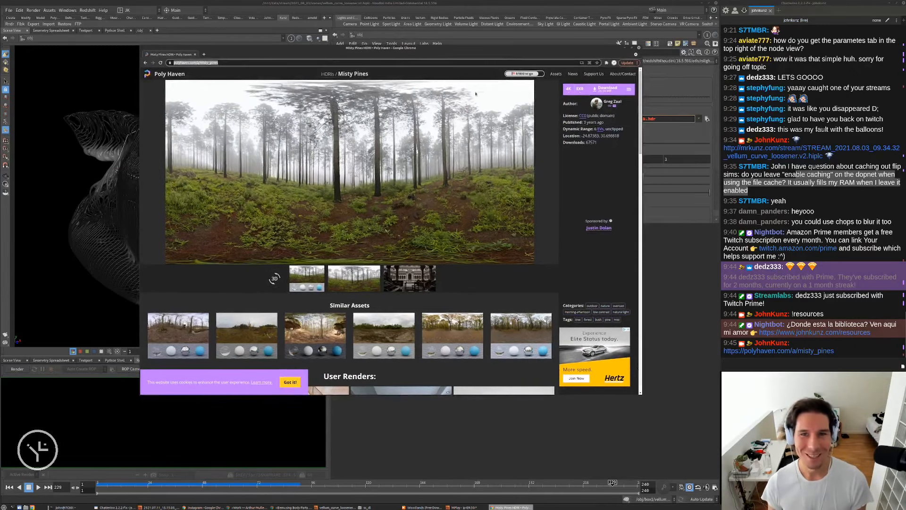
{"action": "scroll", "coordinate": [391, 290], "scroll_direction": "down", "scroll_amount": 1}
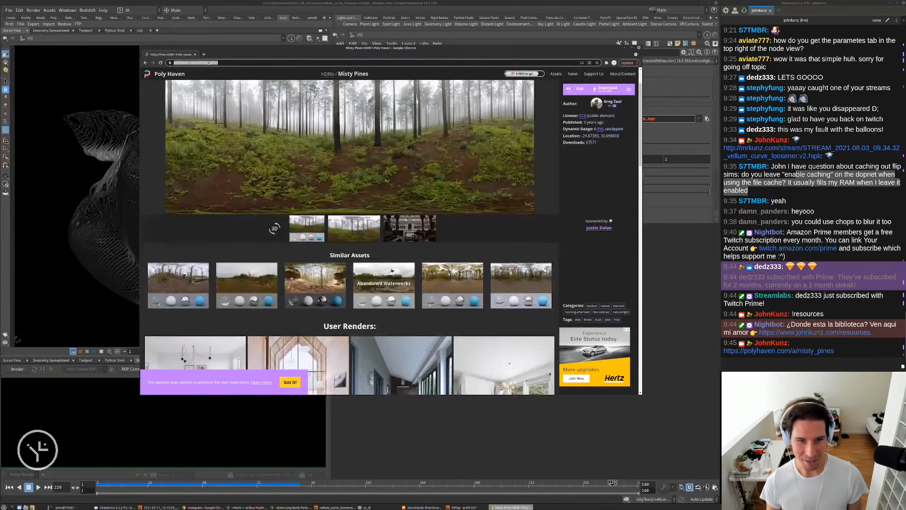
{"action": "scroll", "coordinate": [315, 222], "scroll_direction": "down", "scroll_amount": 1}
{"action": "left_click", "coordinate": [316, 221]}
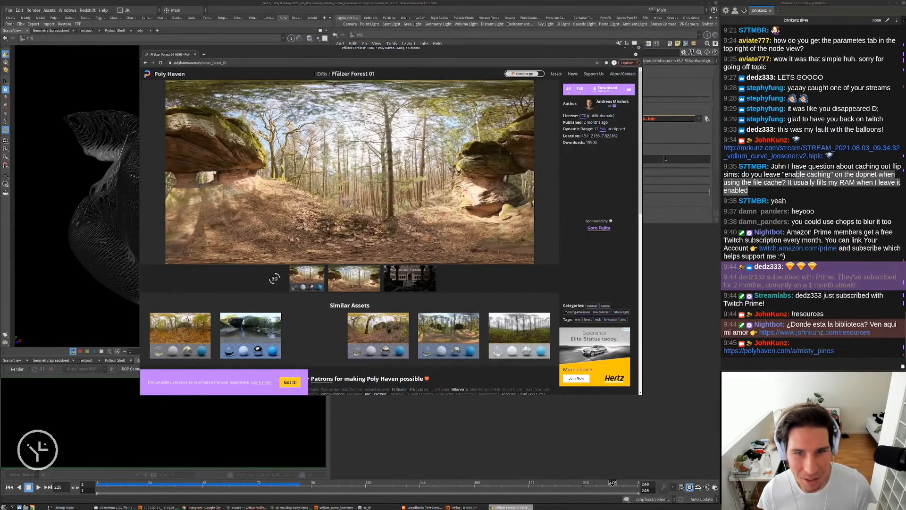
{"action": "scroll", "coordinate": [304, 270], "scroll_direction": "down", "scroll_amount": 1}
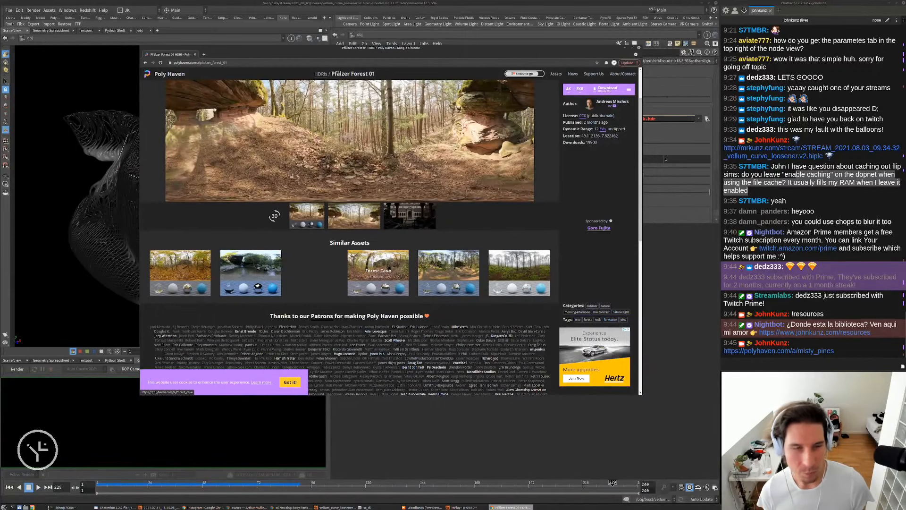
{"action": "scroll", "coordinate": [342, 242], "scroll_direction": "up", "scroll_amount": 1}
{"action": "key", "text": "alt+Tab"}
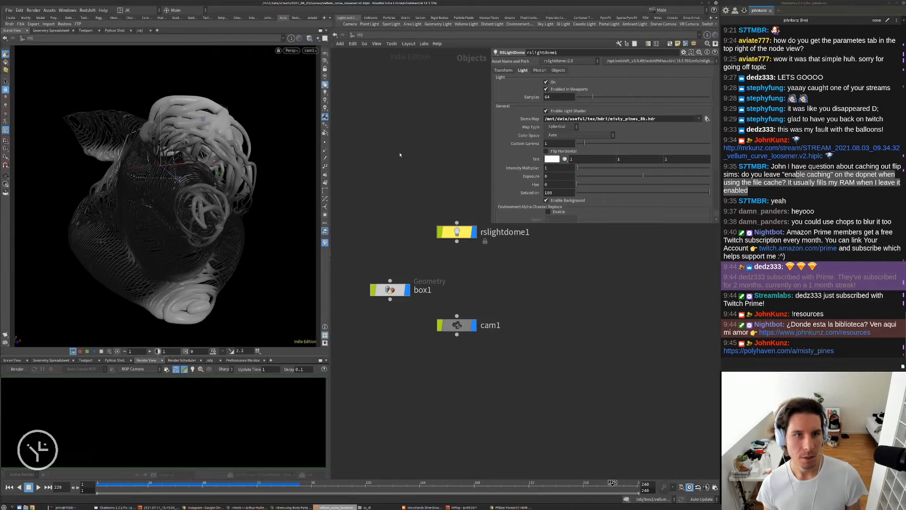
Show the dome light's HDRI lighting in the viewport and activate the Select tool.
{"action": "left_click", "coordinate": [324, 93]}
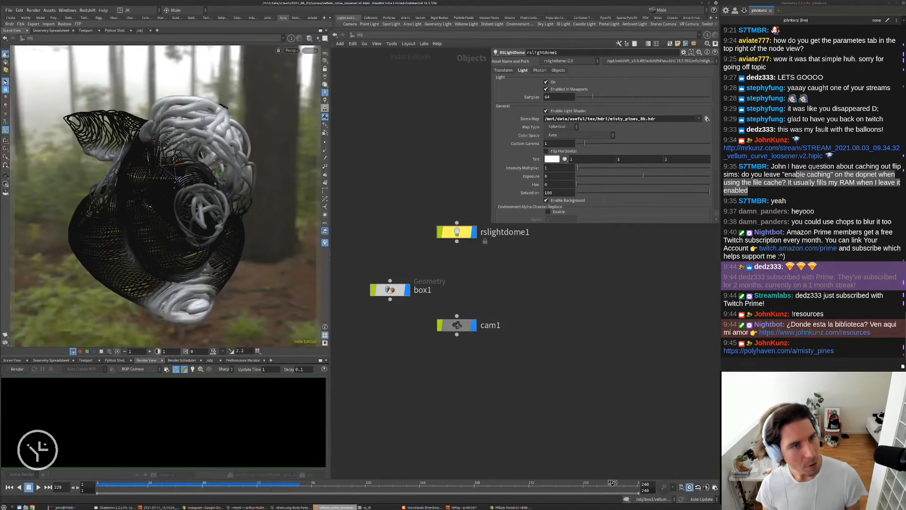
{"action": "left_click", "coordinate": [5, 81]}
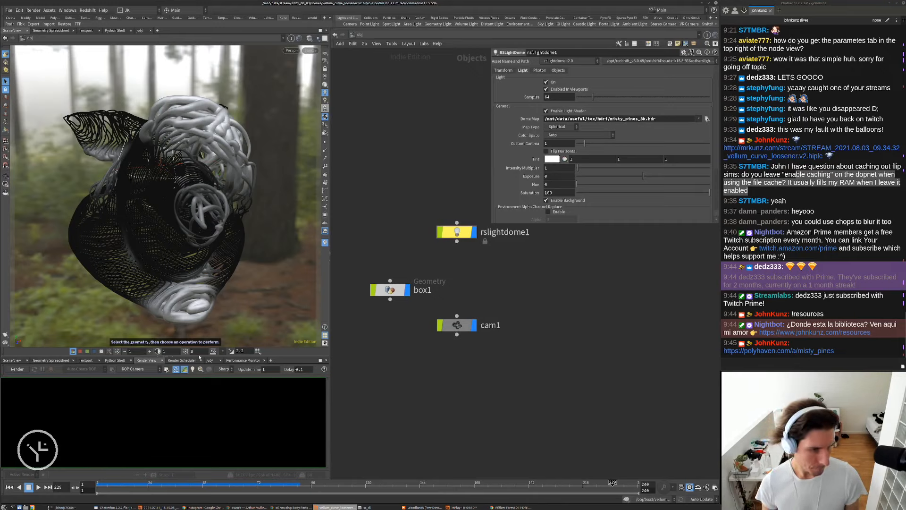
Enlarge the render area below the viewport and add a Redshift RenderView to it.
{"action": "left_click_drag", "start_coordinate": [199, 357], "coordinate": [200, 241]}
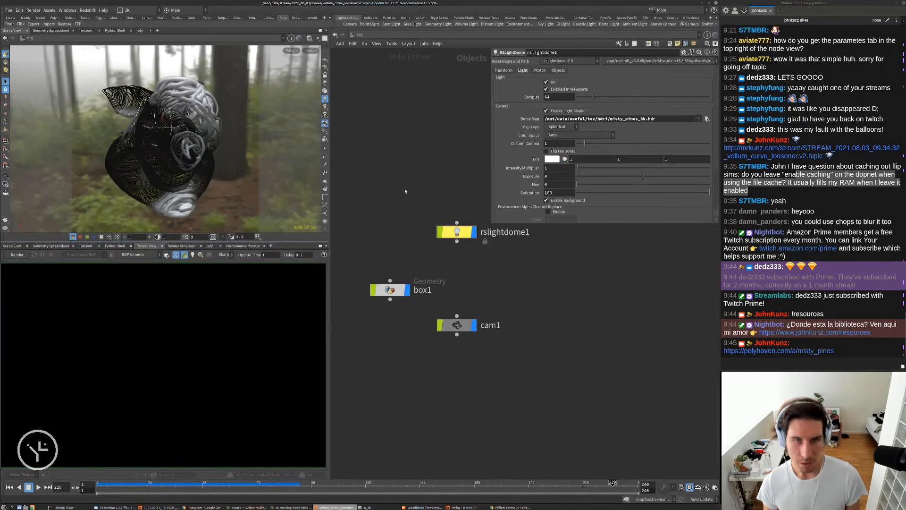
{"action": "left_click", "coordinate": [272, 246]}
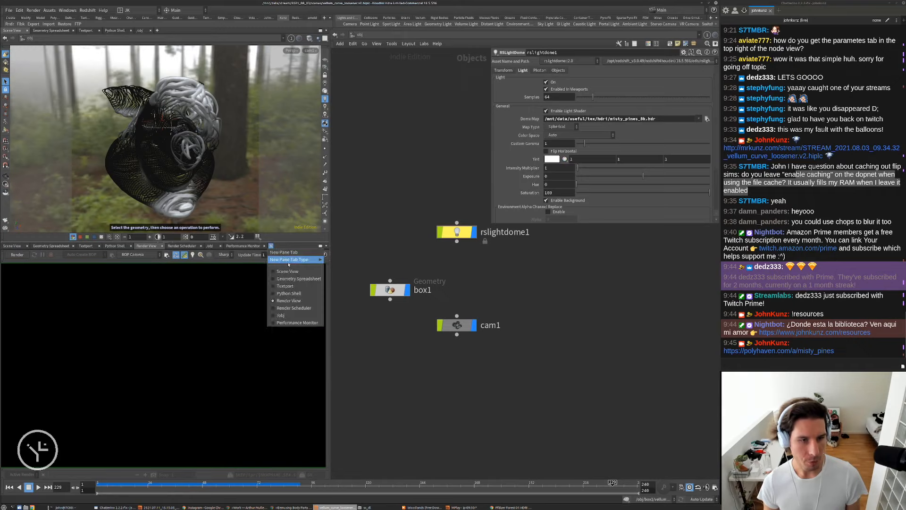
{"action": "left_click", "coordinate": [446, 429]}
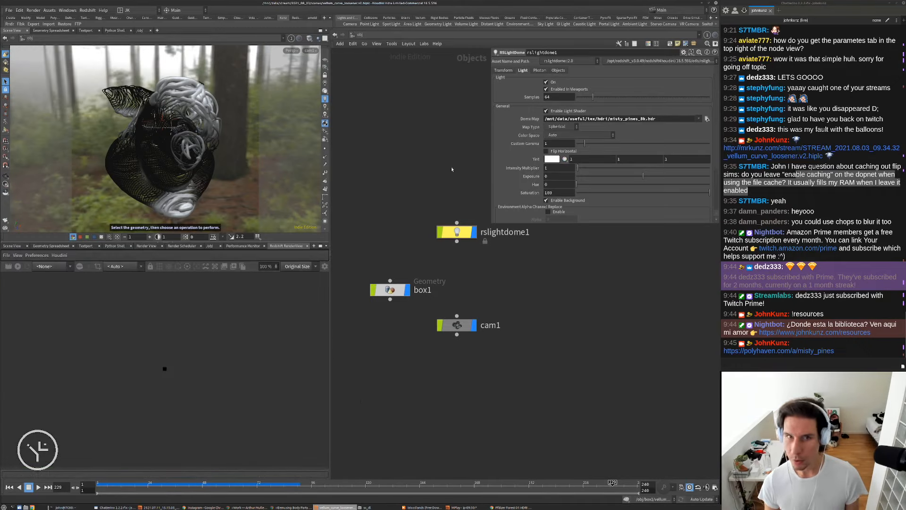
Go to the out network and add a Redshift render node with its IPR node.
{"action": "left_click", "coordinate": [355, 36]}
{"action": "left_click", "coordinate": [367, 74]}
{"action": "key", "text": "Tab"}
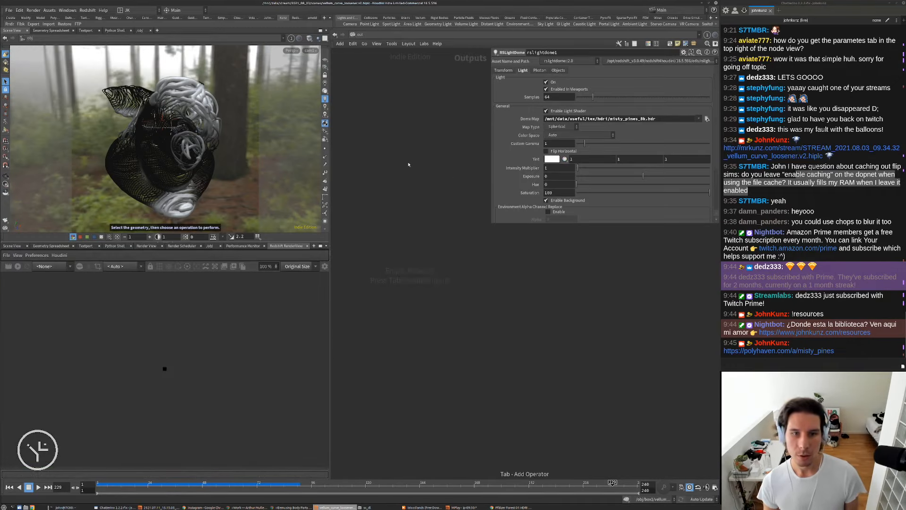
{"action": "type", "text": "re"}
{"action": "left_click", "coordinate": [478, 174]}
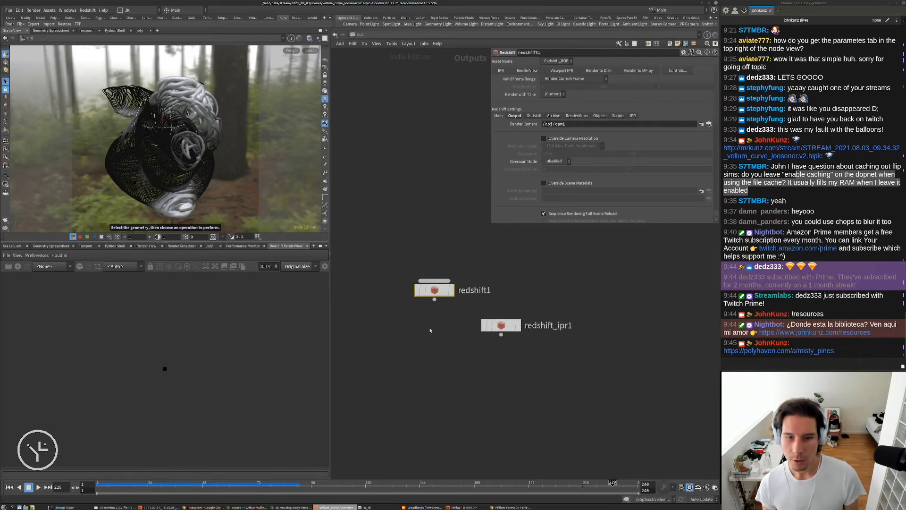
Enable IPR Live SOP Level Updates (Deformations/Volumes/Instancers/Proxies) for the redshift1 node.
{"action": "left_click", "coordinate": [632, 116]}
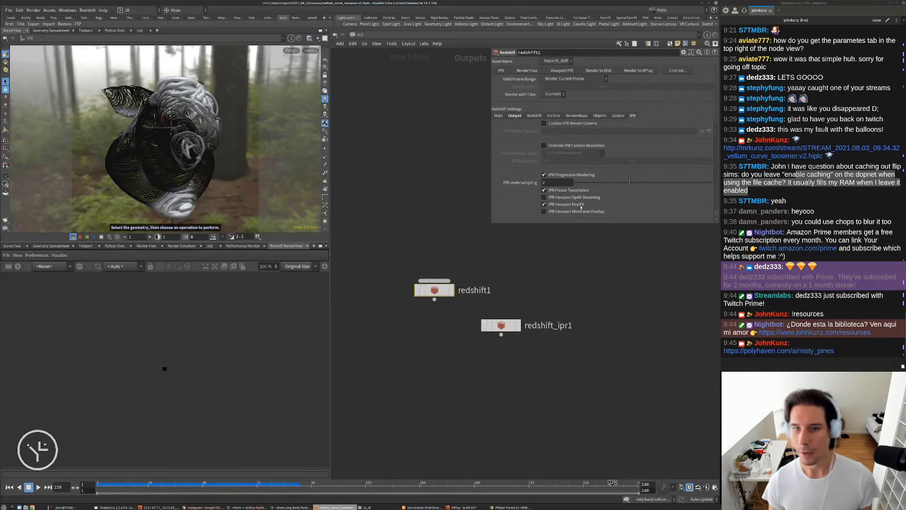
{"action": "scroll", "coordinate": [569, 183], "scroll_direction": "down", "scroll_amount": 2}
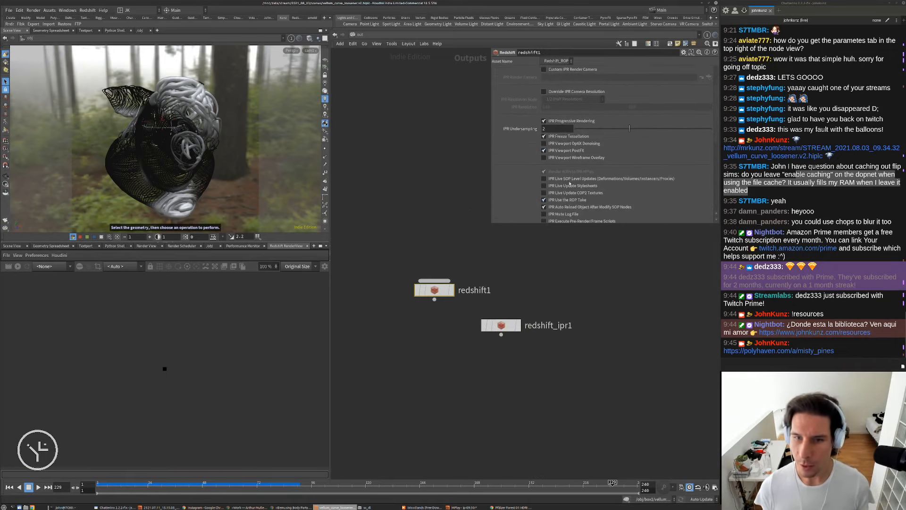
{"action": "left_click", "coordinate": [569, 179]}
{"action": "scroll", "coordinate": [529, 153], "scroll_direction": "up", "scroll_amount": 3}
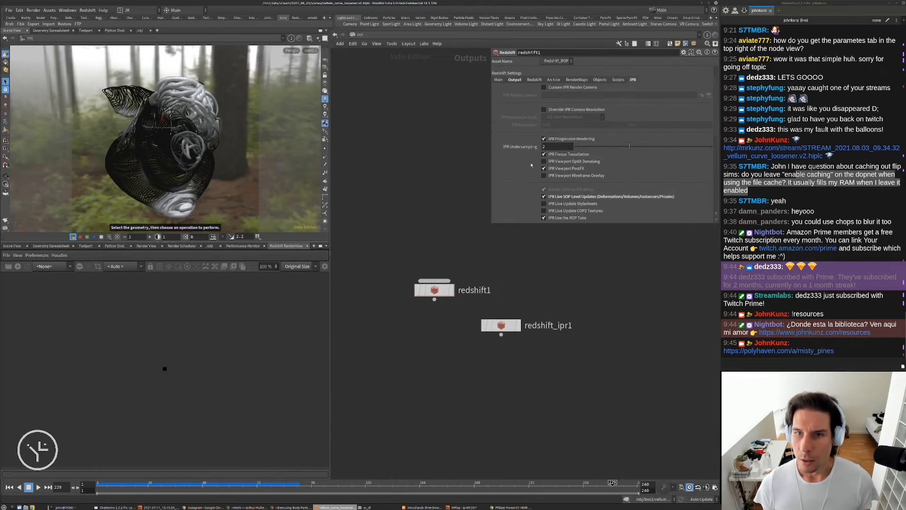
Set the OCIO Rendering Space of redshift1 to scene-linear Rec.709-sRGB in the Redshift system settings.
{"action": "left_click", "coordinate": [530, 79]}
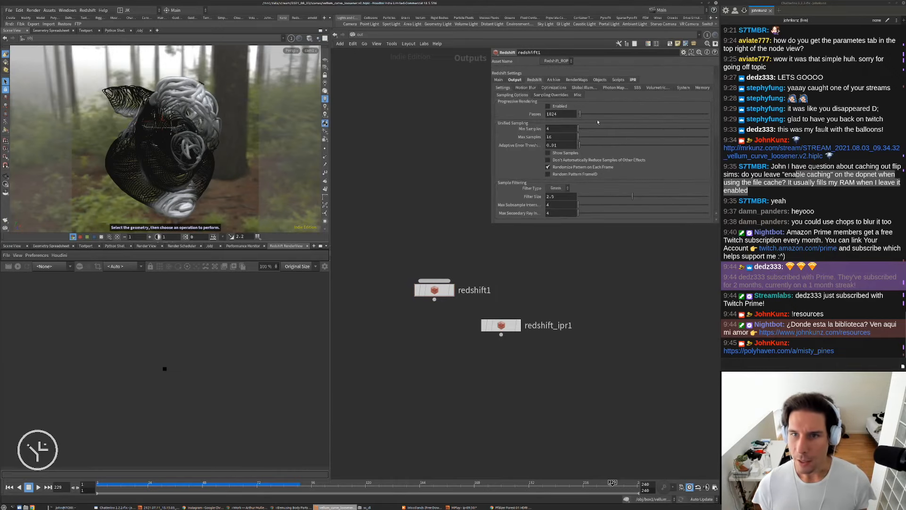
{"action": "left_click", "coordinate": [683, 88]}
{"action": "left_click", "coordinate": [571, 175]}
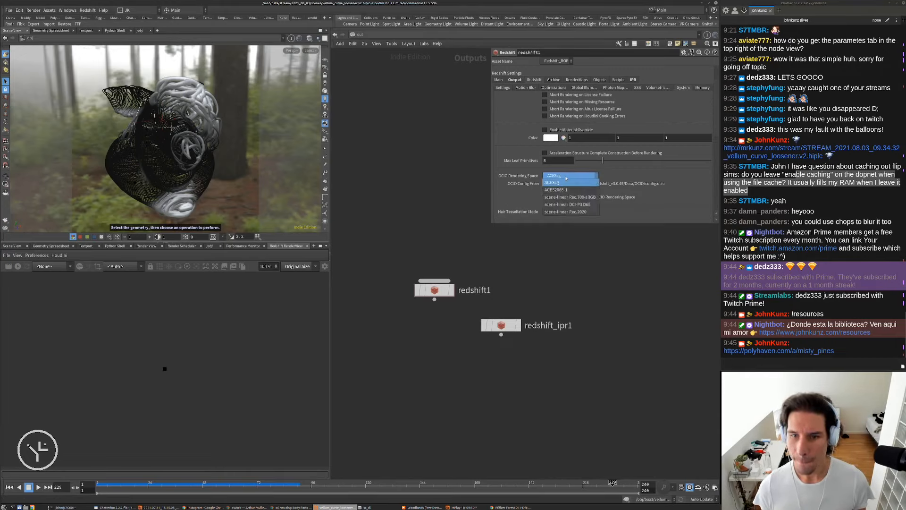
{"action": "left_click", "coordinate": [570, 197]}
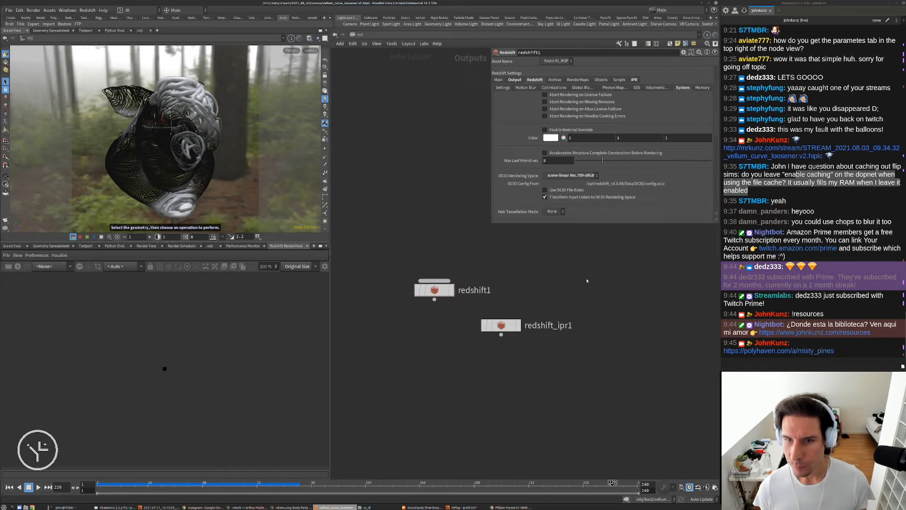
Enlarge the parameter area of redshift1 and start the progressive render of the pig head in the Redshift RenderView.
{"action": "middle_click_drag", "start_coordinate": [586, 280], "coordinate": [572, 289]}
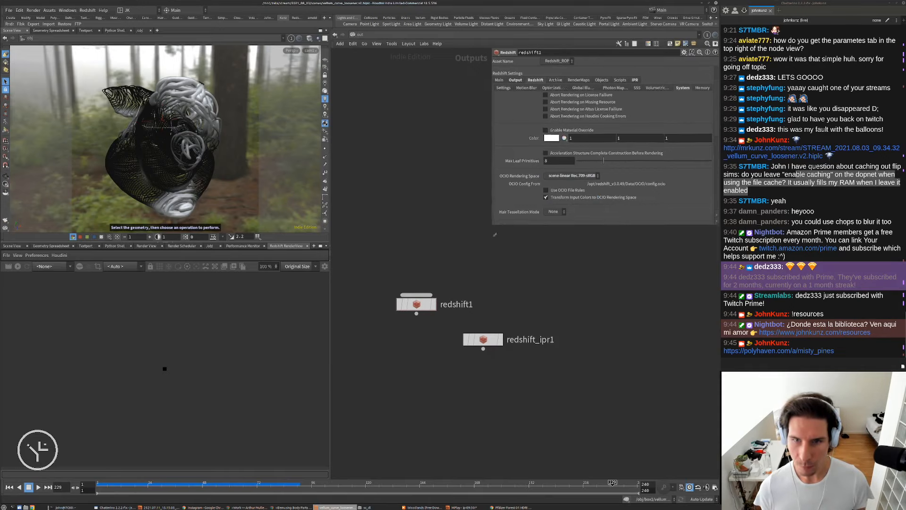
{"action": "left_click_drag", "start_coordinate": [490, 223], "coordinate": [499, 278]}
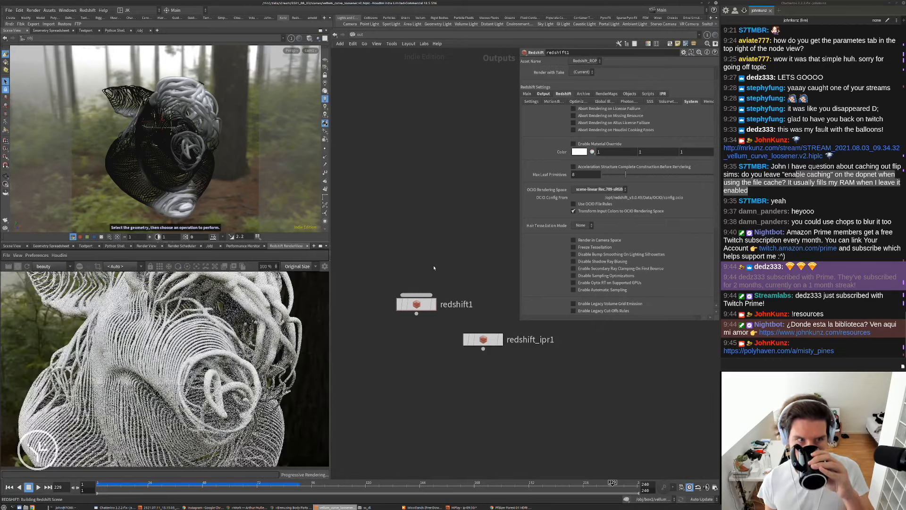
{"action": "scroll", "coordinate": [184, 364], "scroll_direction": "down", "scroll_amount": 8}
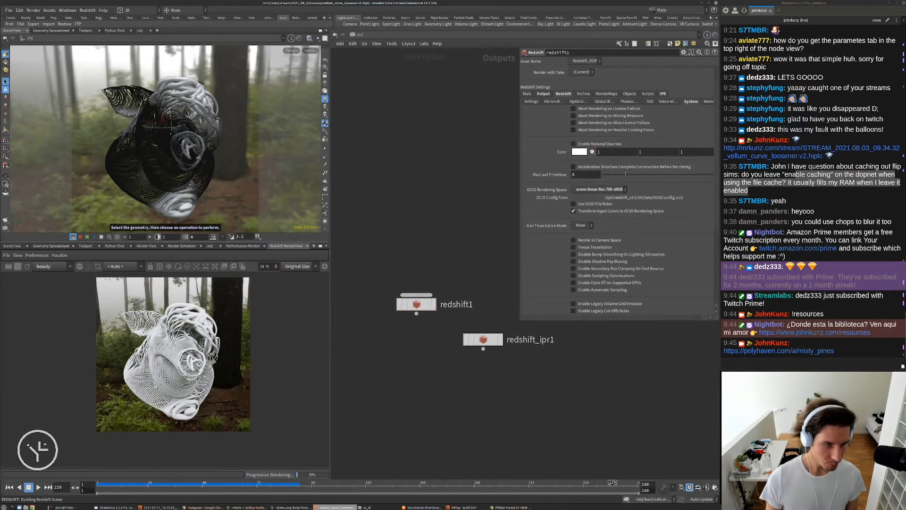
{"action": "left_click", "coordinate": [364, 44]}
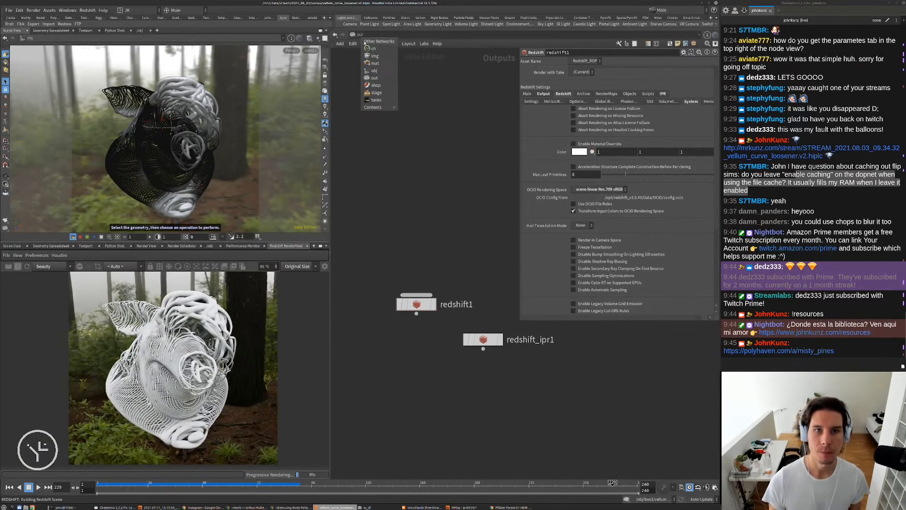
{"action": "left_click", "coordinate": [377, 77]}
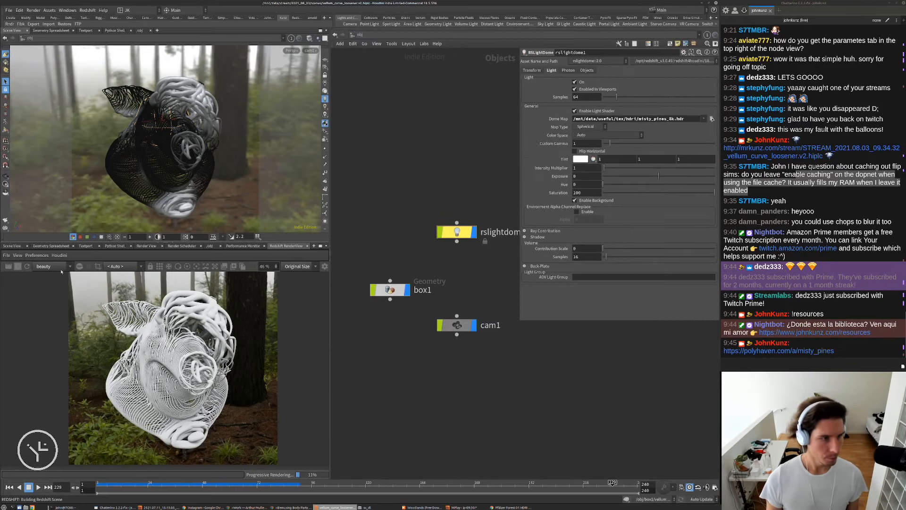
{"action": "key", "text": "Tab"}
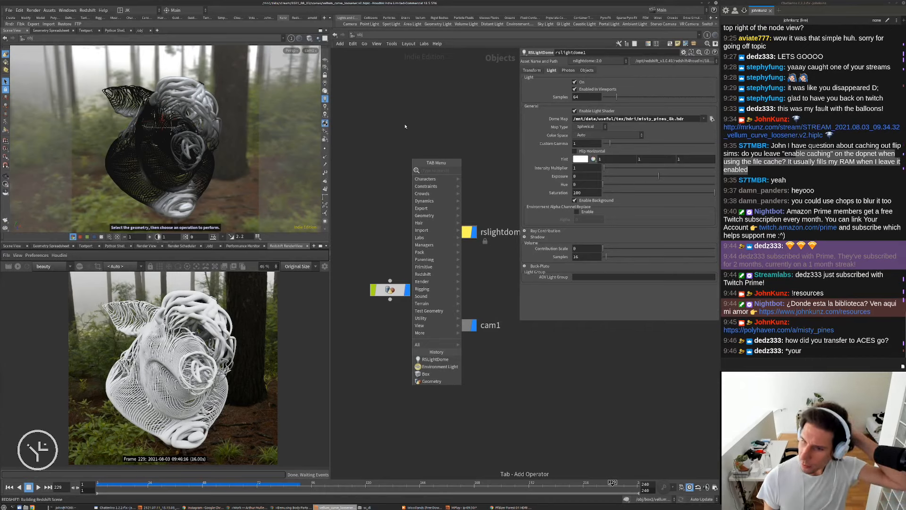
{"action": "key", "text": "Escape"}
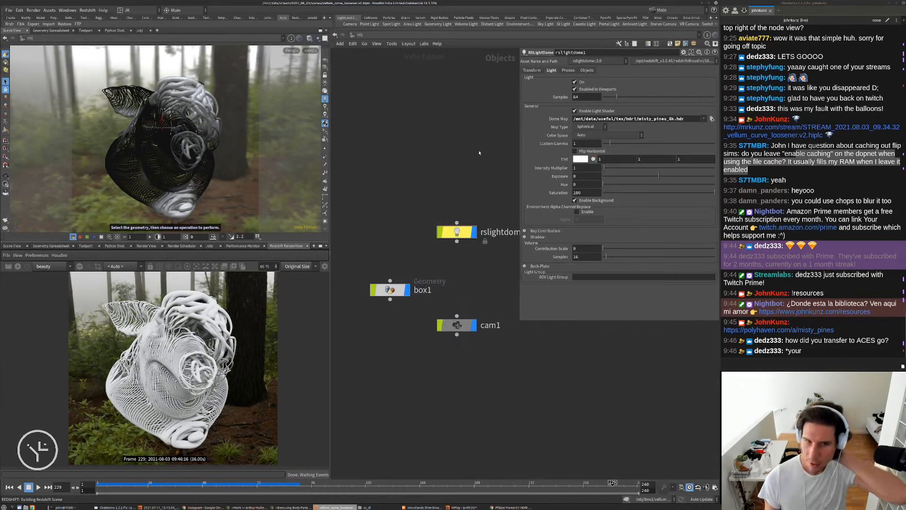
{"action": "left_click", "coordinate": [334, 35]}
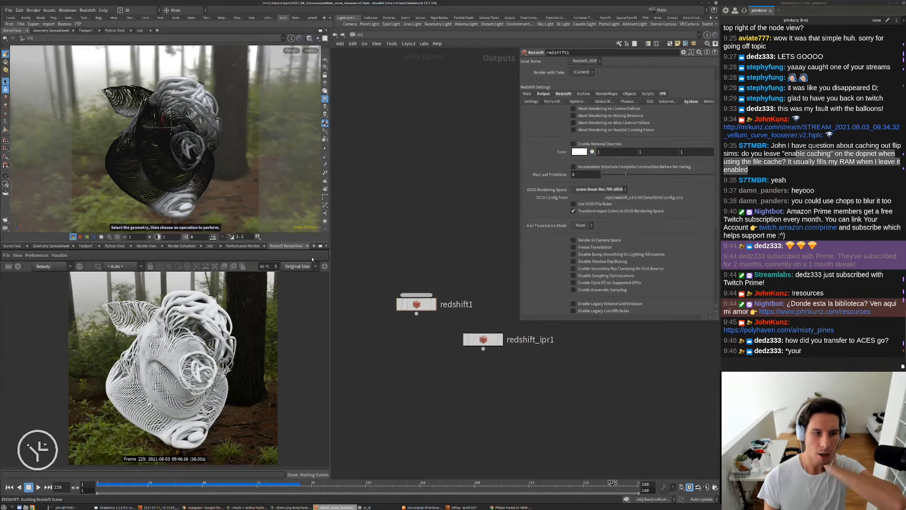
Show the display and color management settings of the Redshift RenderView.
{"action": "left_click", "coordinate": [325, 266]}
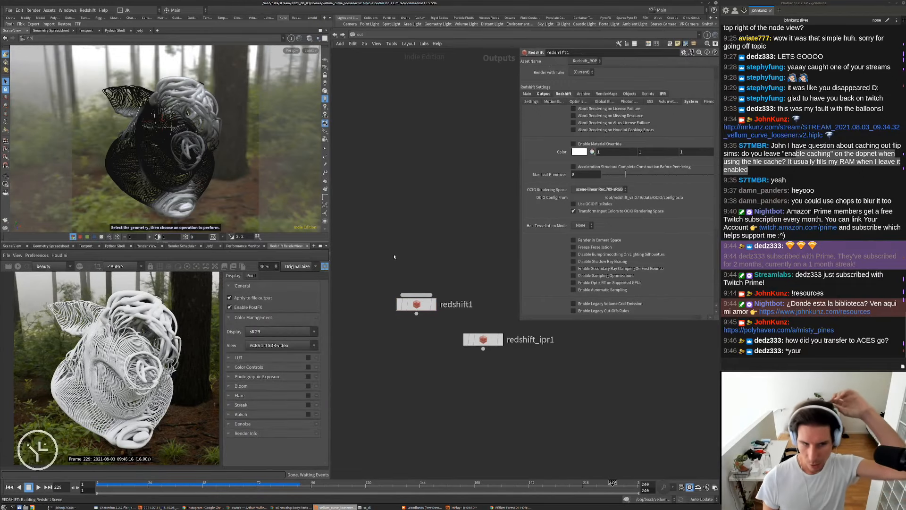
{"action": "left_click", "coordinate": [363, 37]}
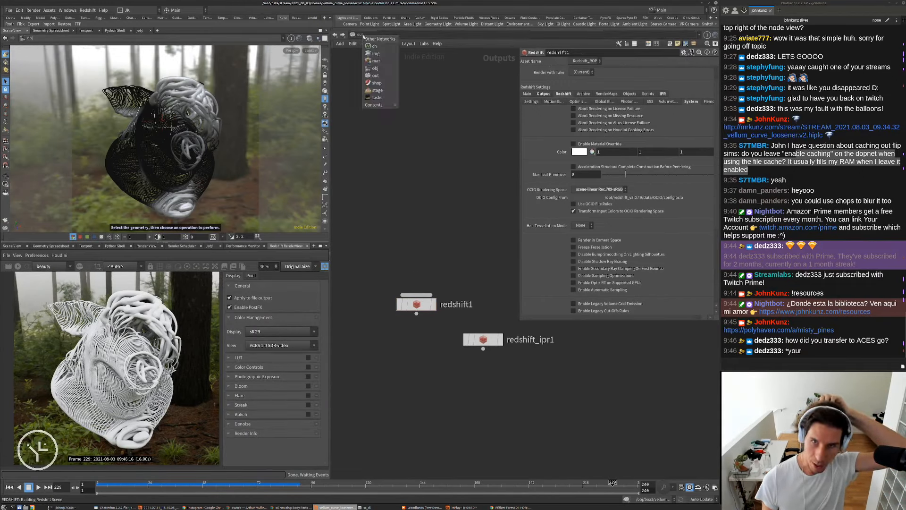
{"action": "left_click", "coordinate": [452, 154]}
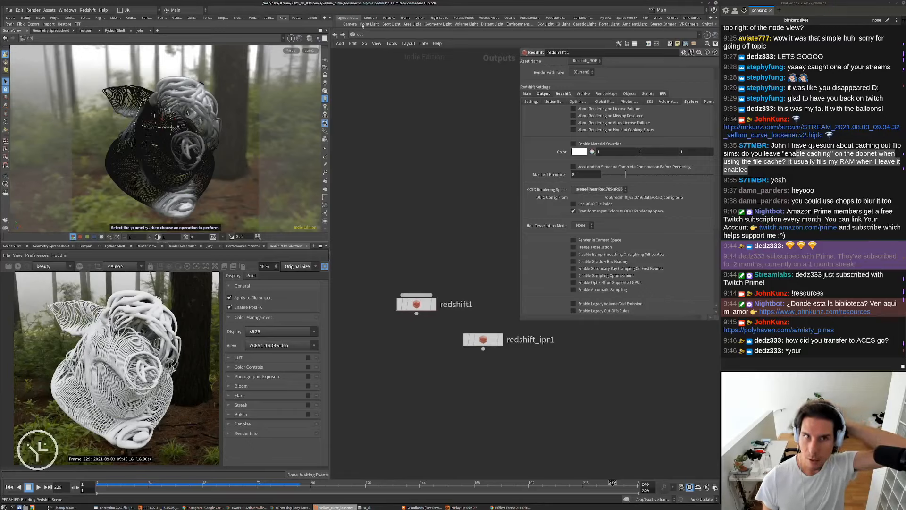
Check the installed Redshift plugin version and the Houdini build it targets, and close the information window.
{"action": "left_click", "coordinate": [112, 11]}
{"action": "mouse_move", "coordinate": [87, 10]}
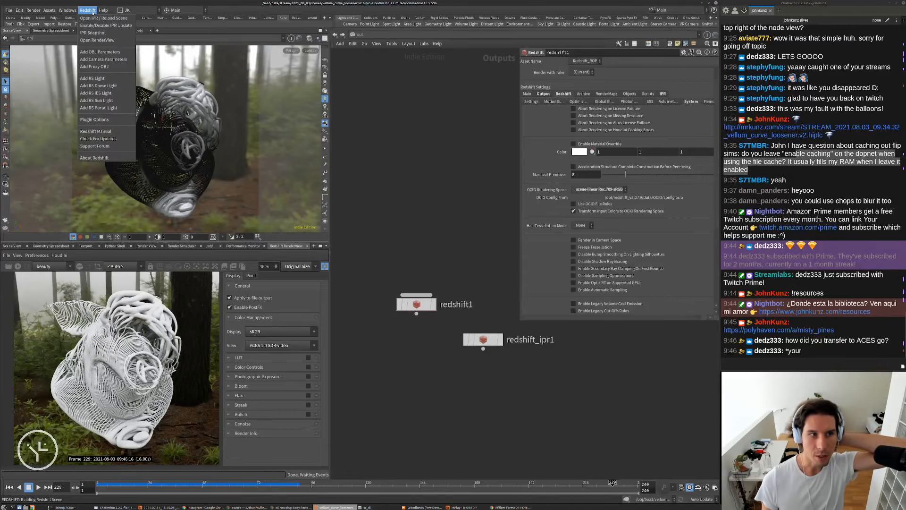
{"action": "left_click", "coordinate": [130, 158]}
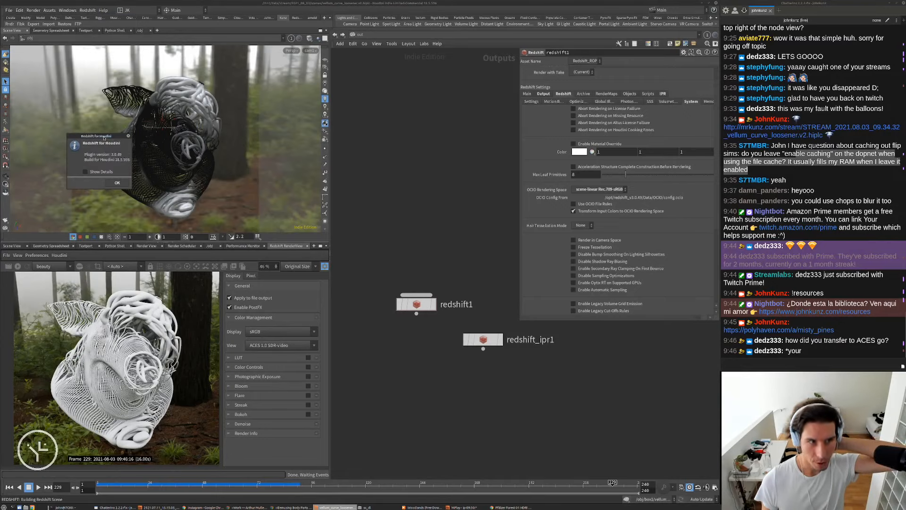
{"action": "left_click_drag", "start_coordinate": [104, 137], "coordinate": [399, 134]}
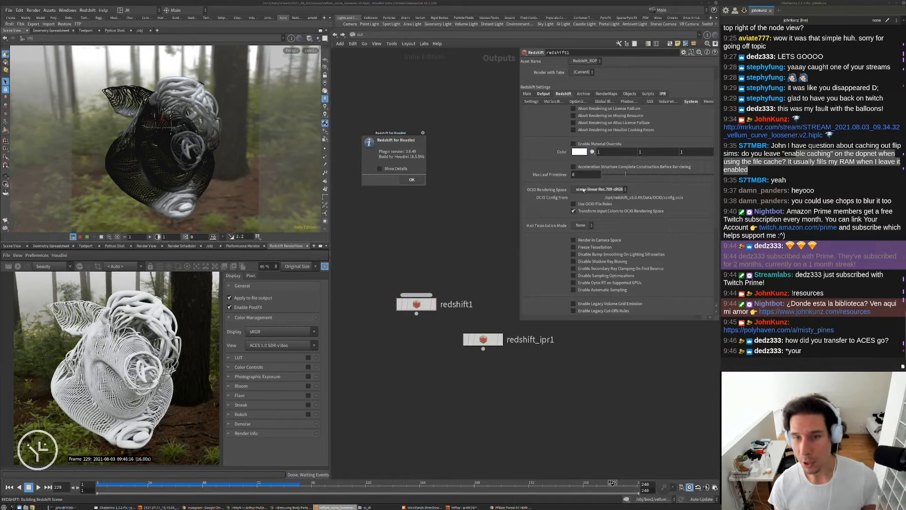
{"action": "left_click", "coordinate": [422, 134]}
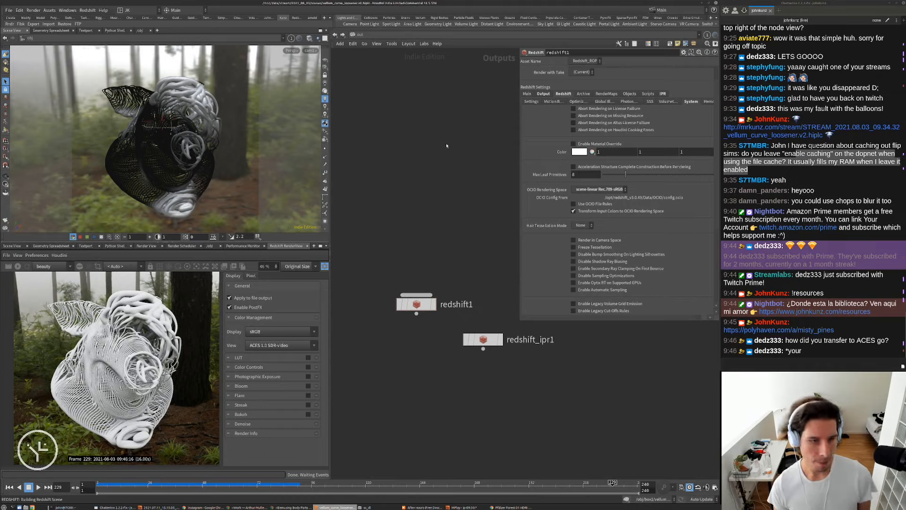
Set the color management View of the Redshift RenderView to Un-tone-mapped.
{"action": "left_click", "coordinate": [279, 345]}
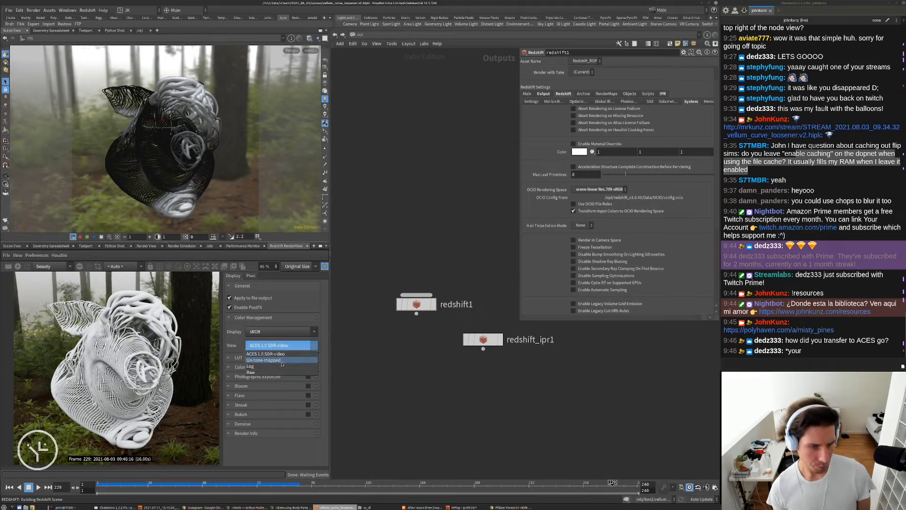
{"action": "left_click", "coordinate": [282, 360]}
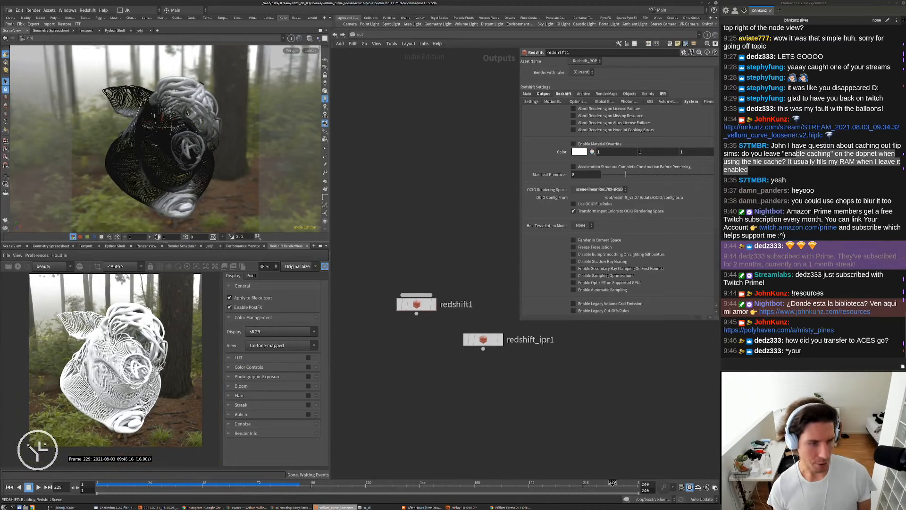
{"action": "scroll", "coordinate": [127, 333], "scroll_direction": "down", "scroll_amount": 1}
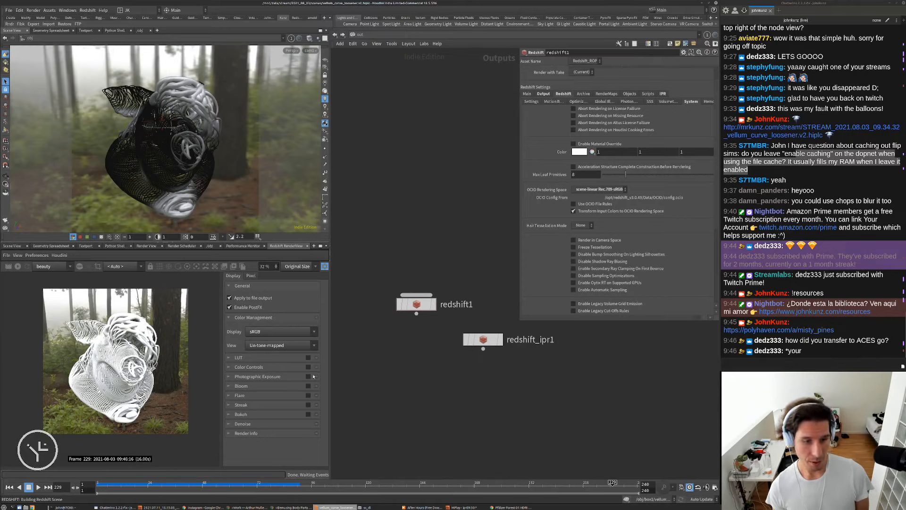
Try Photographic Exposure with Allow Desaturation, Allowed Overexposure about 0.083 and F-Stop about 5.431 on the render, and disable the effect again.
{"action": "left_click", "coordinate": [236, 376]}
{"action": "scroll", "coordinate": [278, 406], "scroll_direction": "down", "scroll_amount": 3}
{"action": "left_click_drag", "start_coordinate": [276, 400], "coordinate": [289, 400]}
{"action": "left_click_drag", "start_coordinate": [276, 423], "coordinate": [289, 425]}
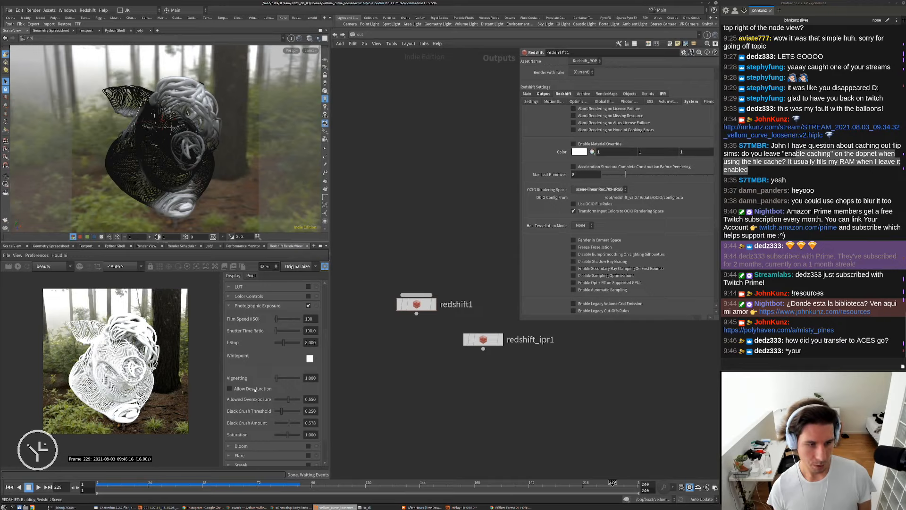
{"action": "left_click", "coordinate": [229, 388]}
{"action": "left_click_drag", "start_coordinate": [288, 399], "coordinate": [277, 400]}
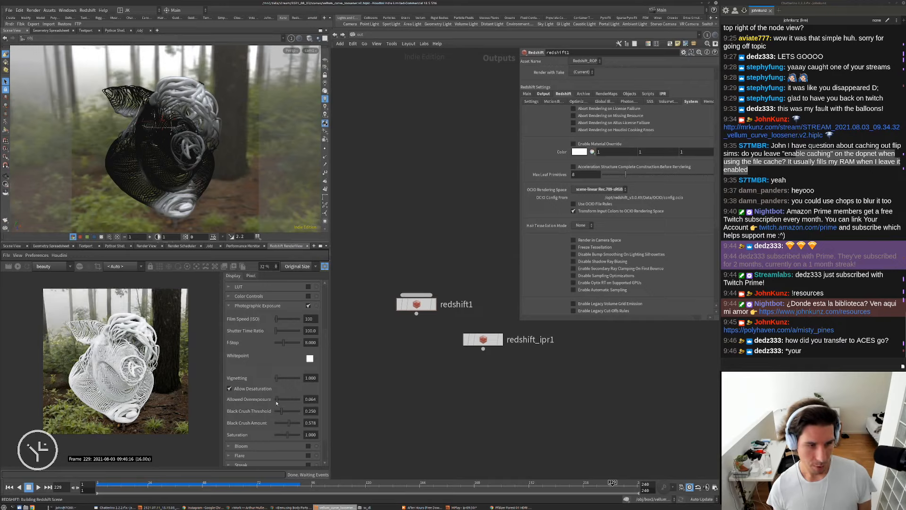
{"action": "left_click_drag", "start_coordinate": [284, 343], "coordinate": [281, 343]}
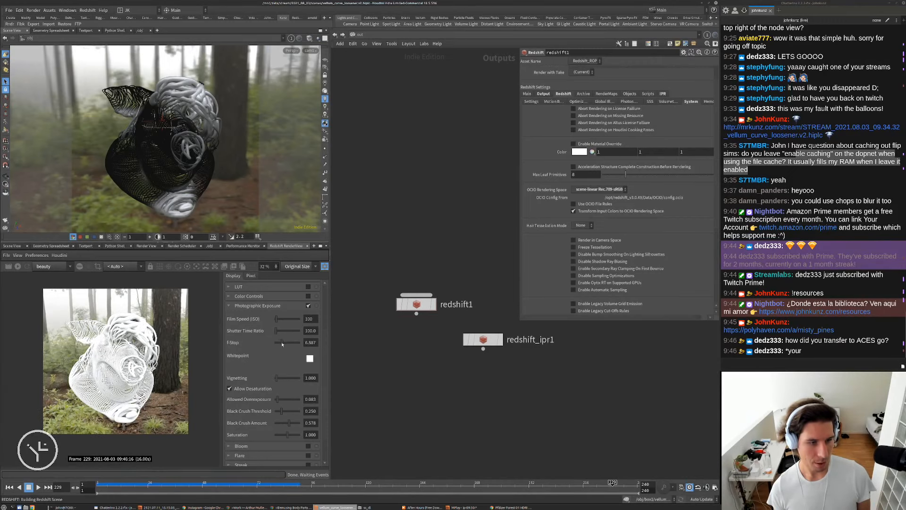
{"action": "scroll", "coordinate": [112, 368], "scroll_direction": "up", "scroll_amount": 2}
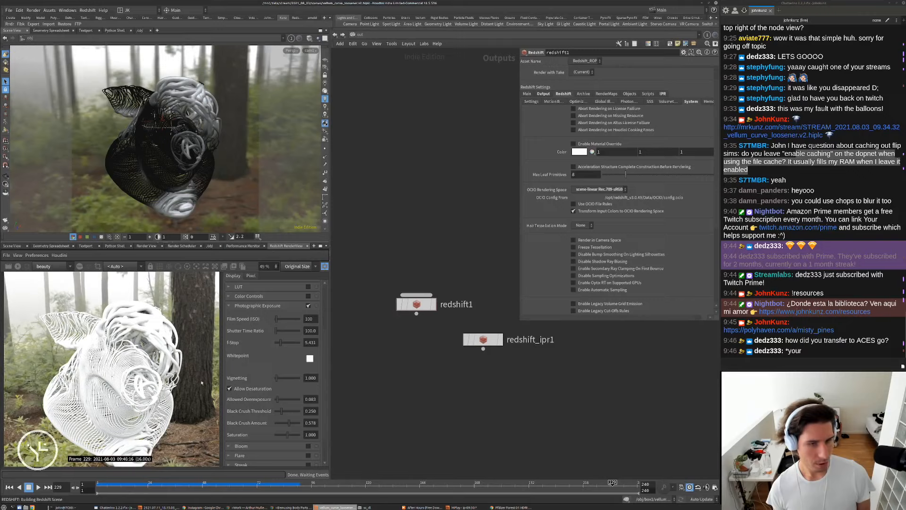
{"action": "left_click", "coordinate": [309, 305]}
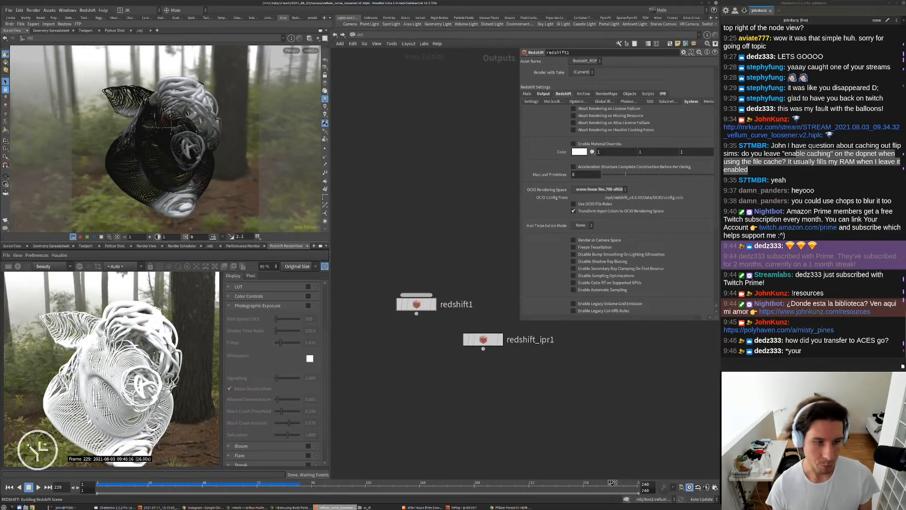
Go to the obj network and add a Material Network node above box1 and the dome light.
{"action": "middle_click_drag", "start_coordinate": [410, 397], "coordinate": [401, 381]}
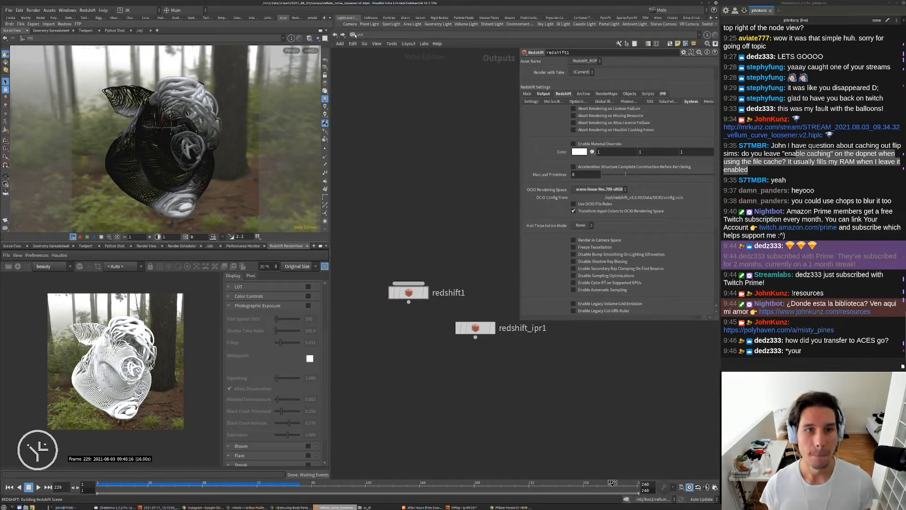
{"action": "left_click", "coordinate": [356, 36]}
{"action": "left_click", "coordinate": [375, 83]}
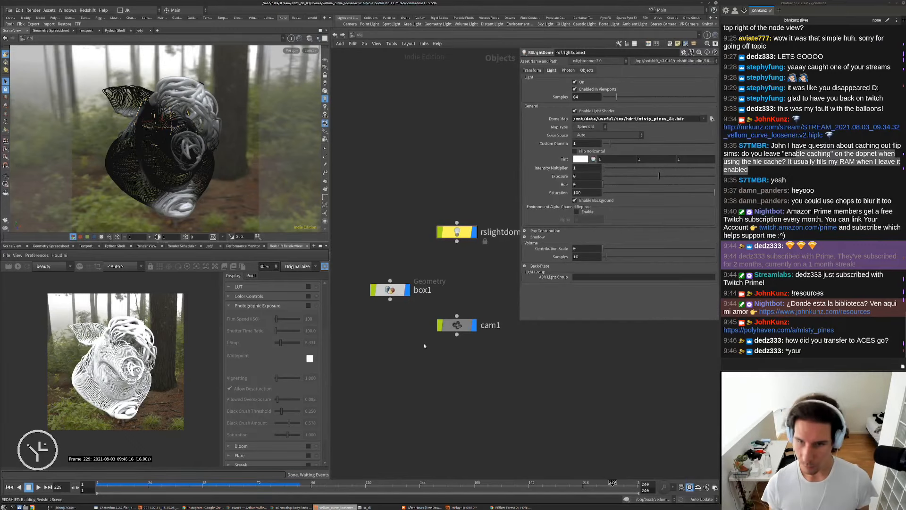
{"action": "key", "text": "Tab"}
{"action": "type", "text": "matn"}
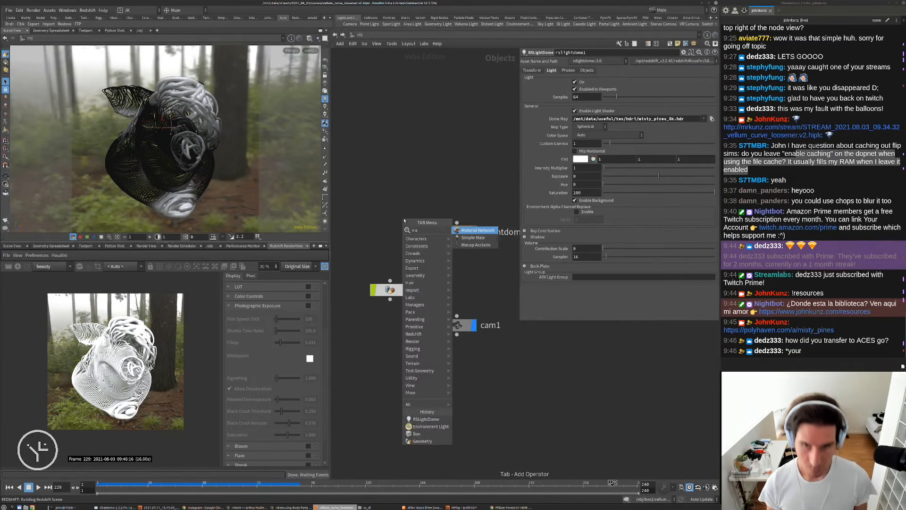
{"action": "key", "text": "Return"}
{"action": "left_click", "coordinate": [404, 220]}
{"action": "left_click_drag", "start_coordinate": [404, 220], "coordinate": [390, 187]}
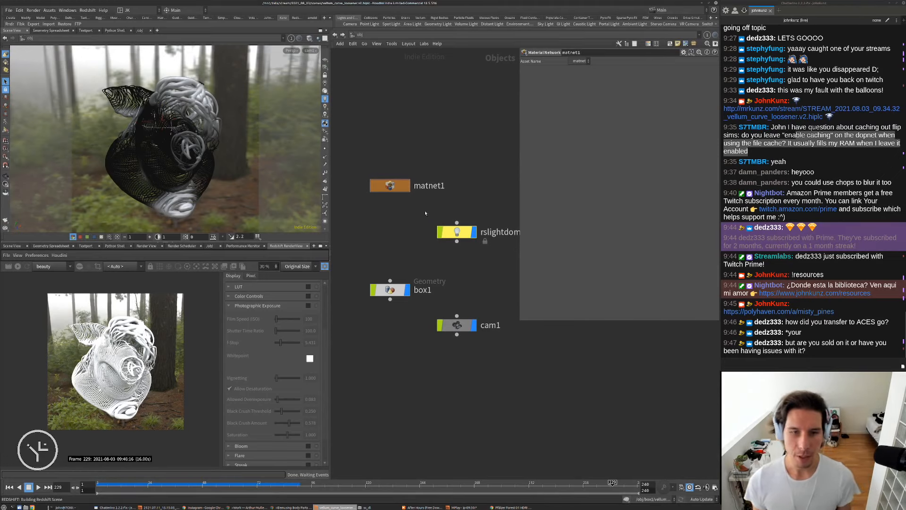
Arrange rslightdome1, box1 and cam1 in an evenly spaced vertical column below matnet1.
{"action": "left_click", "coordinate": [456, 232]}
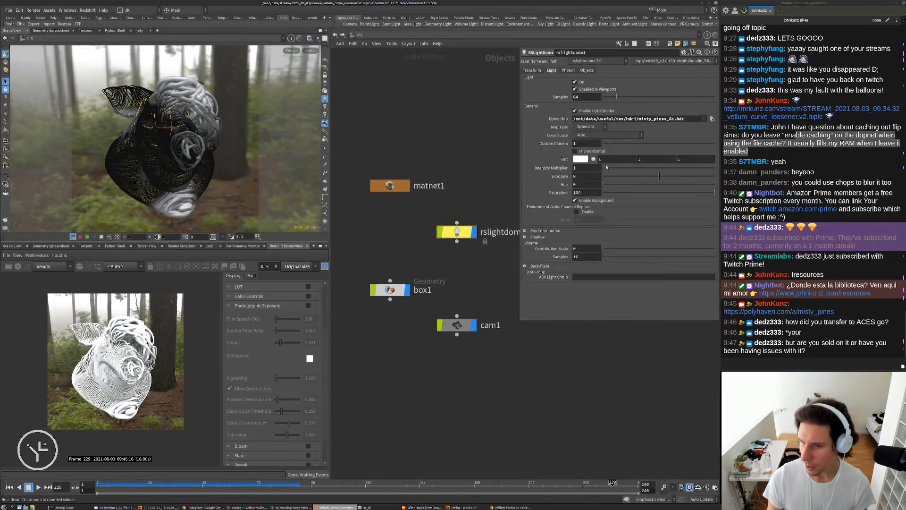
{"action": "middle_click_drag", "start_coordinate": [477, 259], "coordinate": [474, 233]}
{"action": "left_click_drag", "start_coordinate": [462, 207], "coordinate": [395, 204]}
{"action": "left_click_drag", "start_coordinate": [394, 263], "coordinate": [394, 246]}
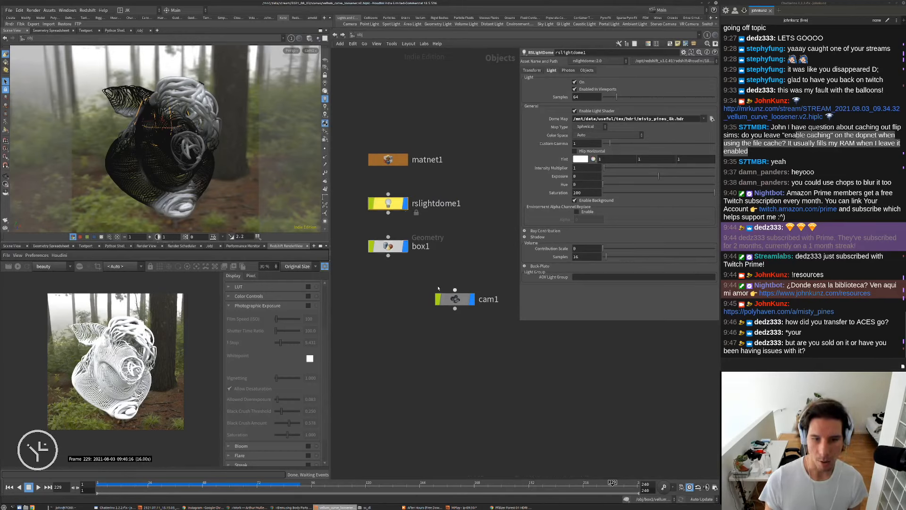
{"action": "left_click_drag", "start_coordinate": [474, 300], "coordinate": [408, 285]}
{"action": "middle_click_drag", "start_coordinate": [441, 270], "coordinate": [441, 285]}
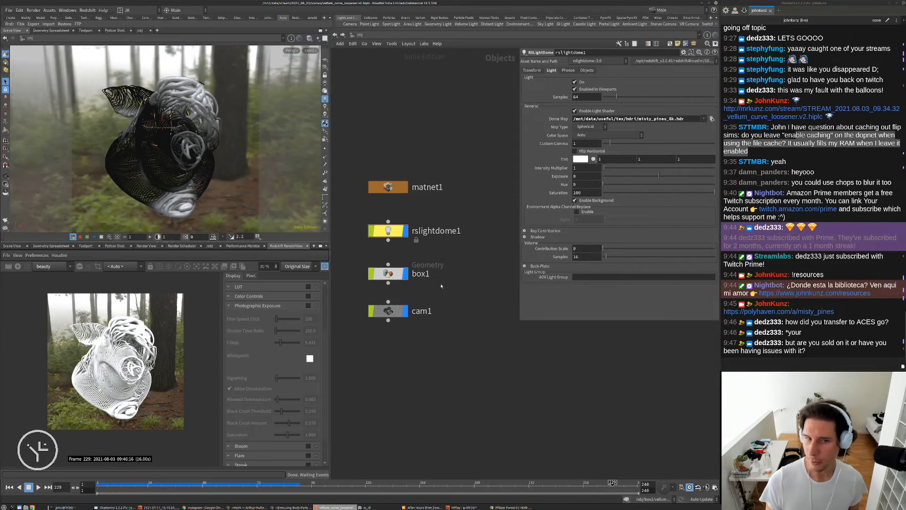
{"action": "middle_click_drag", "start_coordinate": [385, 212], "coordinate": [386, 197]}
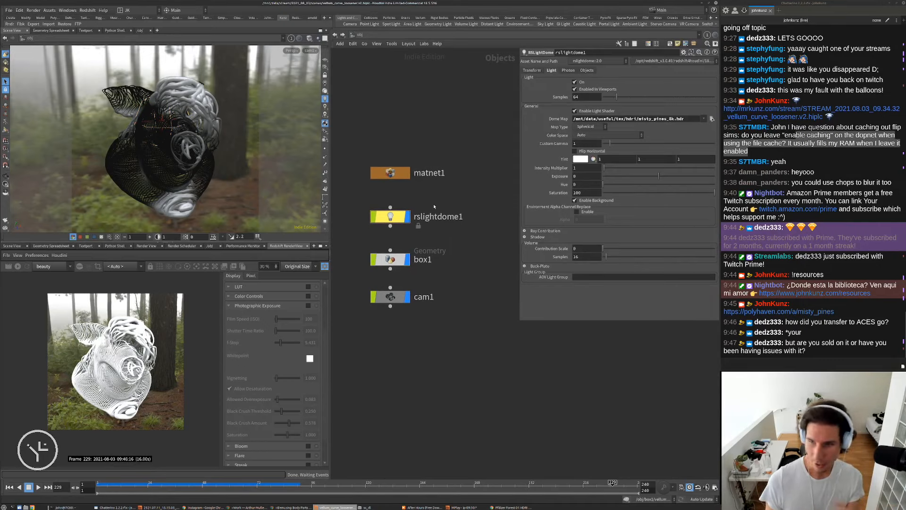
{"action": "middle_click_drag", "start_coordinate": [436, 242], "coordinate": [435, 204]}
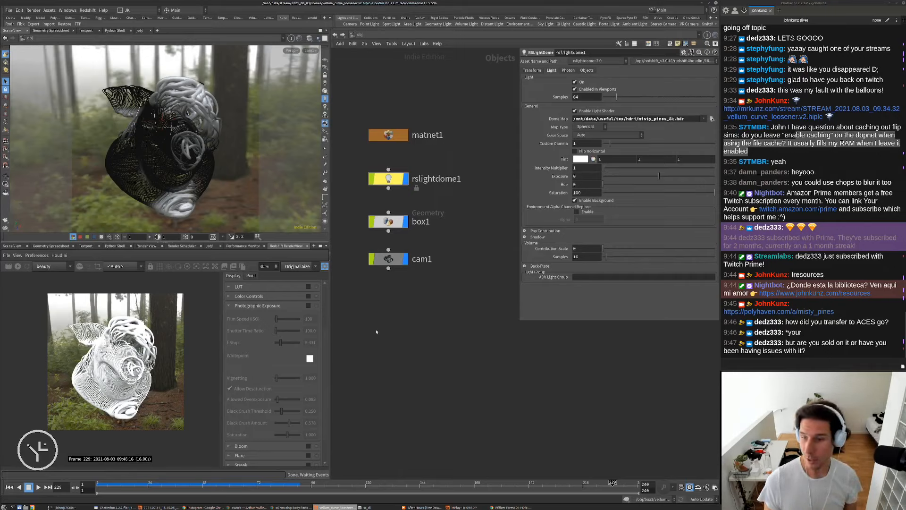
{"action": "middle_click_drag", "start_coordinate": [403, 331], "coordinate": [423, 316]}
{"action": "scroll", "coordinate": [385, 203], "scroll_direction": "up", "scroll_amount": 2}
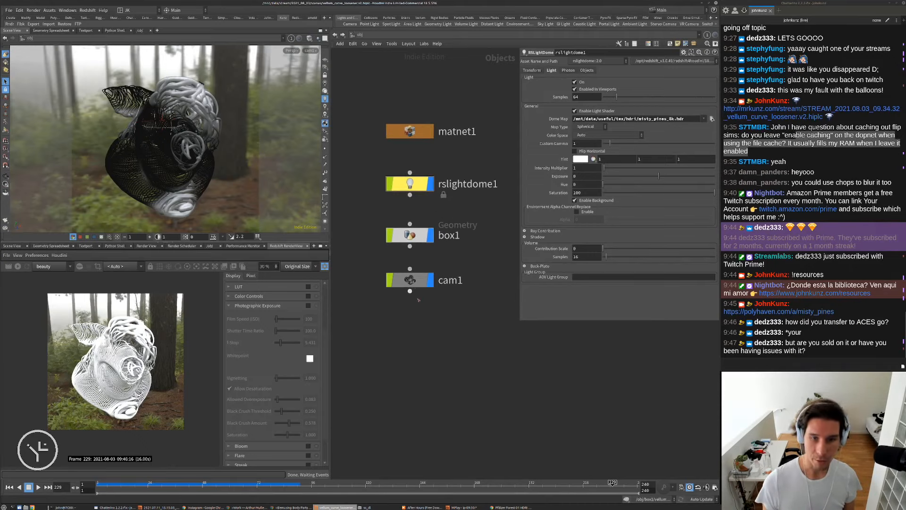
{"action": "left_click_drag", "start_coordinate": [410, 280], "coordinate": [410, 291]}
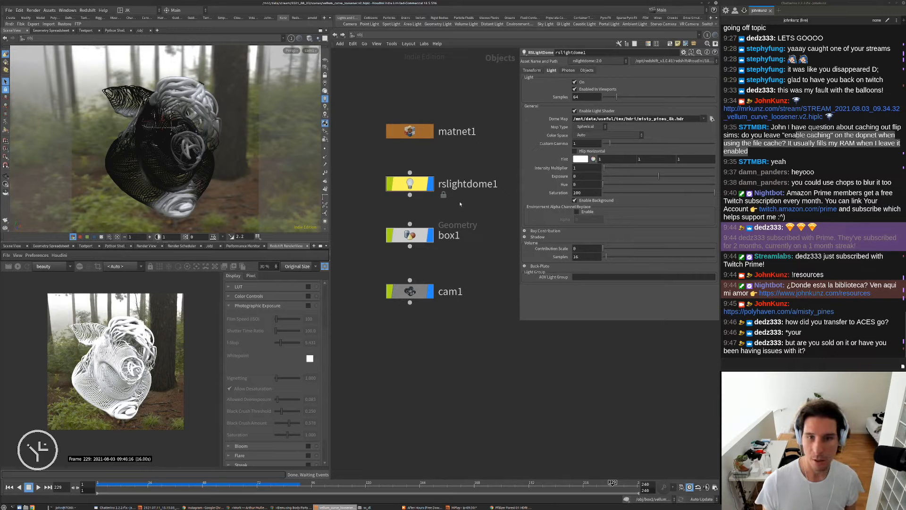
{"action": "middle_click_drag", "start_coordinate": [460, 206], "coordinate": [449, 190]}
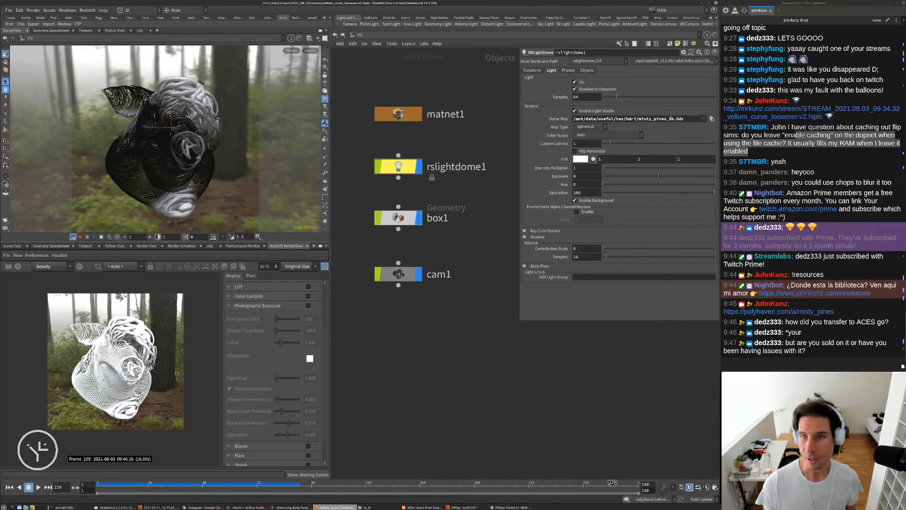
{"action": "left_click_drag", "start_coordinate": [690, 119], "coordinate": [621, 127]}
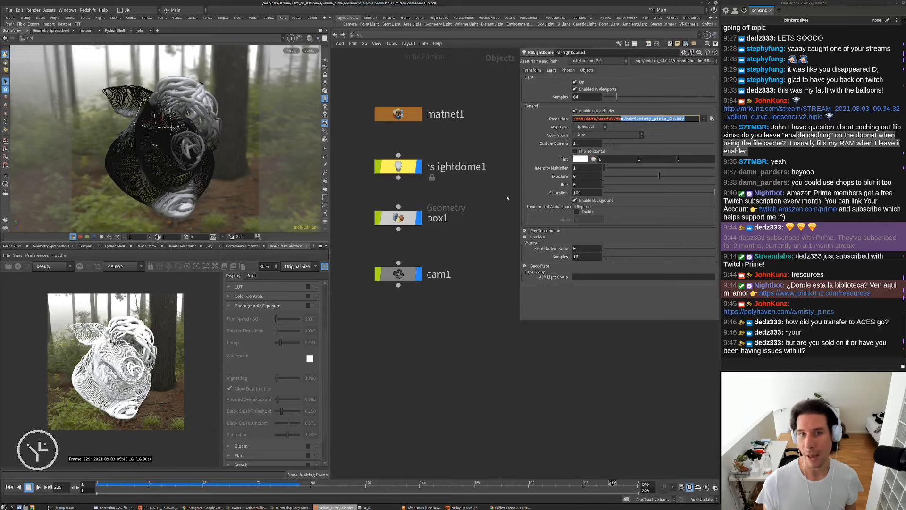
{"action": "left_click", "coordinate": [491, 215]}
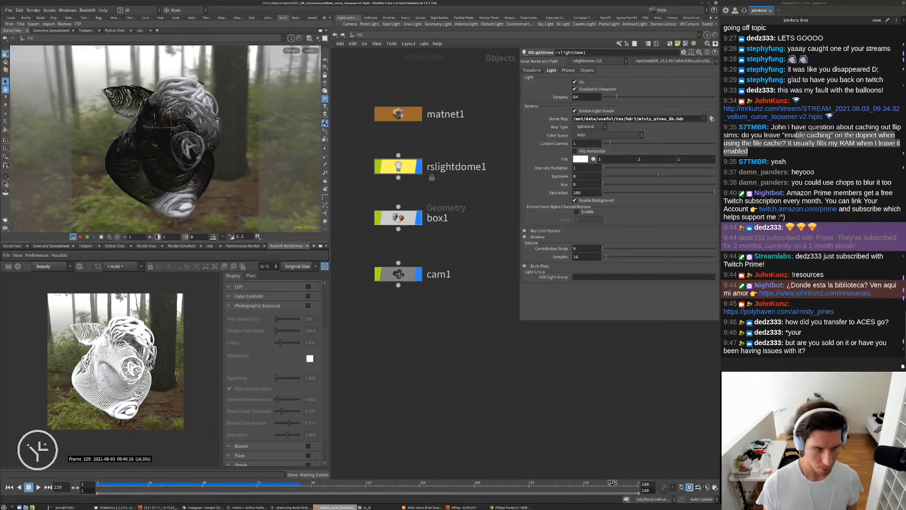
Inside matnet1, add an RS Material Builder node.
{"action": "double_click", "coordinate": [398, 118]}
{"action": "key", "text": "Tab"}
{"action": "mouse_move", "coordinate": [437, 193]}
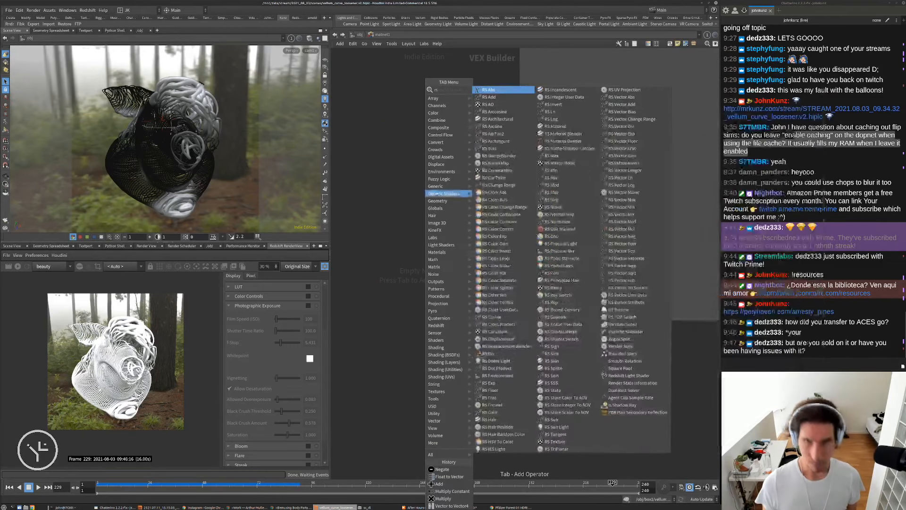
{"action": "left_click", "coordinate": [540, 142]}
{"action": "left_click", "coordinate": [432, 185]}
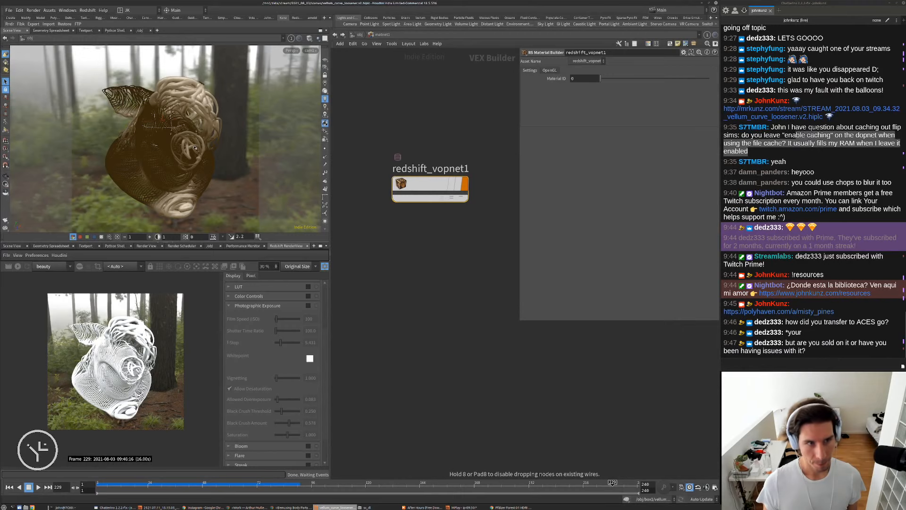
Inside the material builder, add an RS Point Attribute node above Material1 that reads the attribute Cd.
{"action": "double_click", "coordinate": [435, 189]}
{"action": "key", "text": "Tab"}
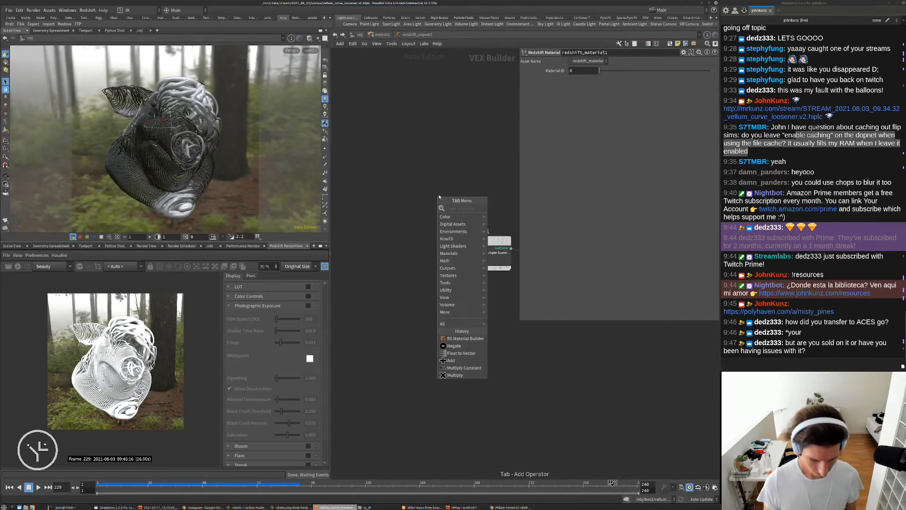
{"action": "type", "text": "poin"}
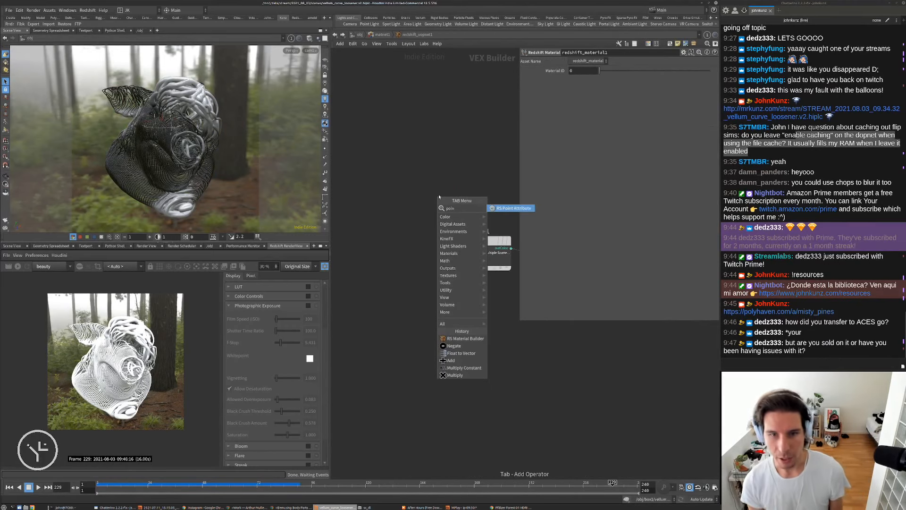
{"action": "key", "text": "Return"}
{"action": "left_click_drag", "start_coordinate": [597, 71], "coordinate": [560, 87]}
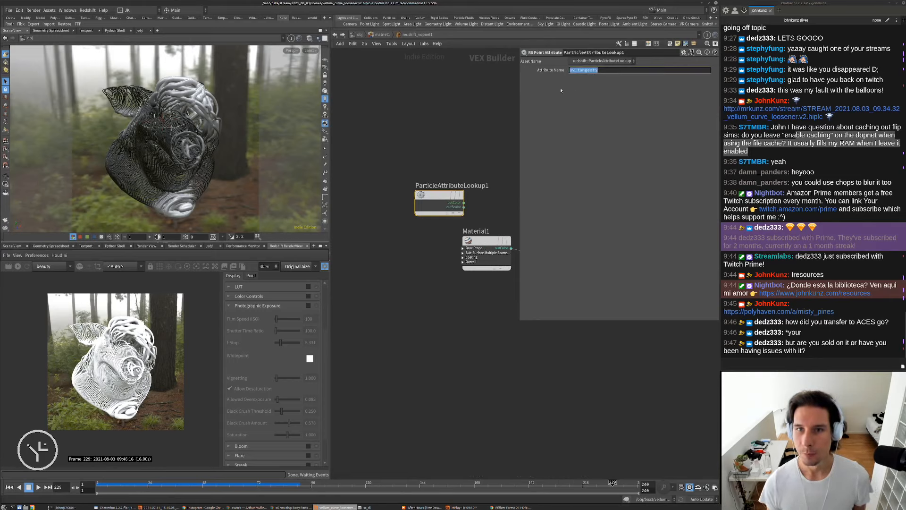
{"action": "type", "text": "Cd"}
{"action": "key", "text": "Return"}
Apply the Plastic preset to Material1 and set its reflection roughness to about 0.675.
{"action": "left_click", "coordinate": [481, 123]}
{"action": "middle_click_drag", "start_coordinate": [481, 127], "coordinate": [400, 200]}
{"action": "left_click_drag", "start_coordinate": [417, 259], "coordinate": [417, 328]}
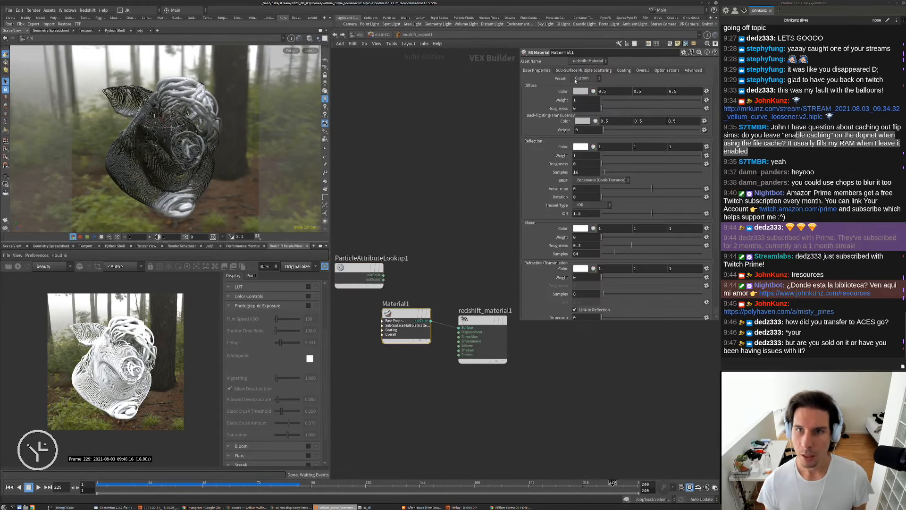
{"action": "left_click", "coordinate": [575, 77]}
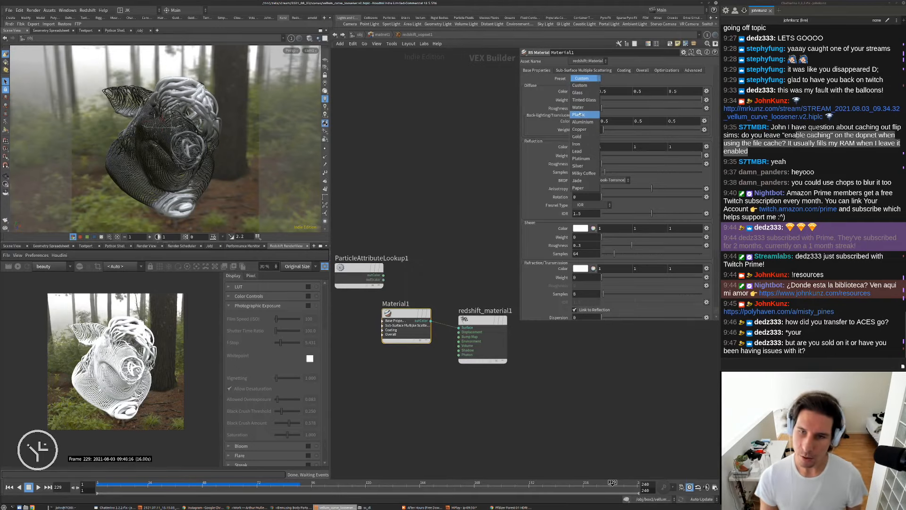
{"action": "left_click", "coordinate": [578, 115]}
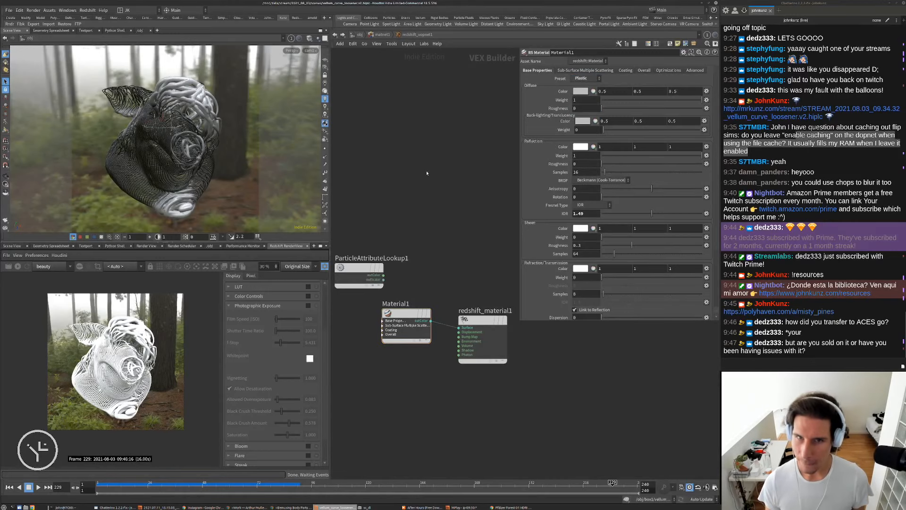
{"action": "left_click", "coordinate": [669, 163]}
Set the diffuse color of Material1 to a dark red of about 0.138, 0, 0.
{"action": "double_click", "coordinate": [610, 90]}
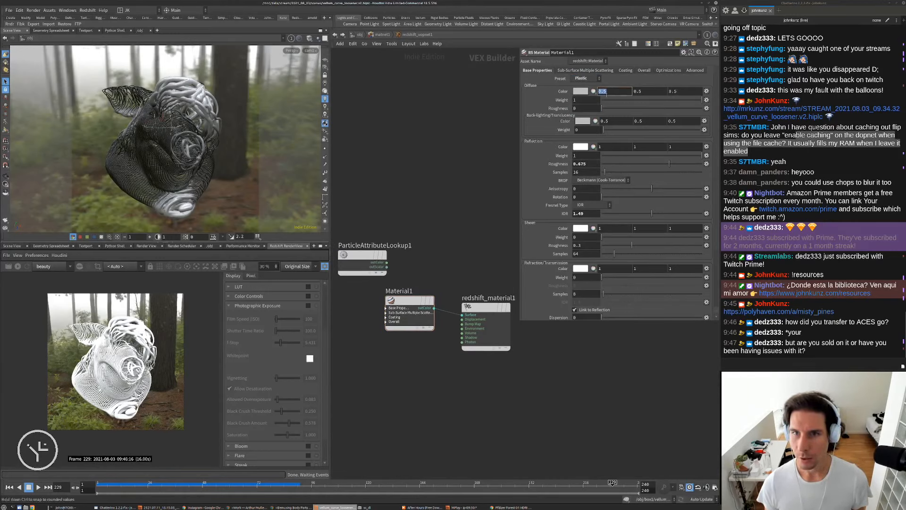
{"action": "type", "text": "1"}
{"action": "key", "text": "Return"}
{"action": "left_click", "coordinate": [584, 92]}
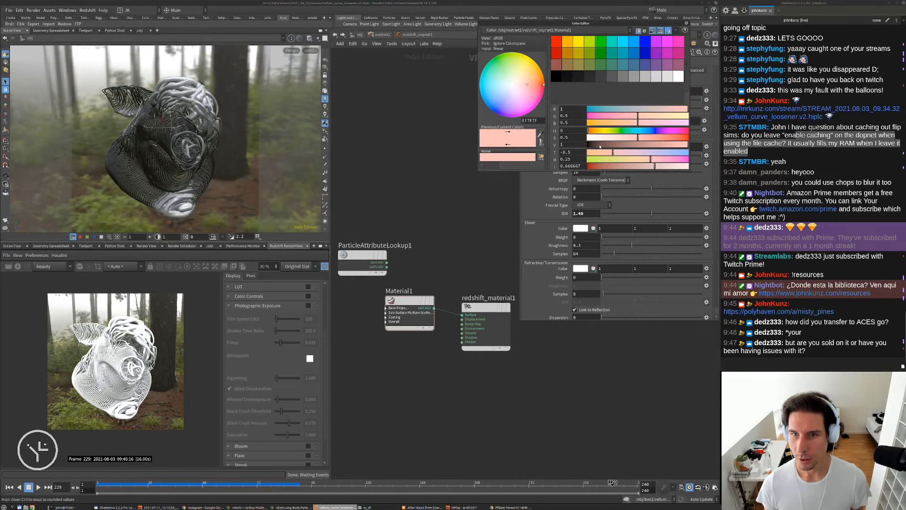
{"action": "left_click", "coordinate": [601, 166]}
{"action": "left_click", "coordinate": [595, 144]}
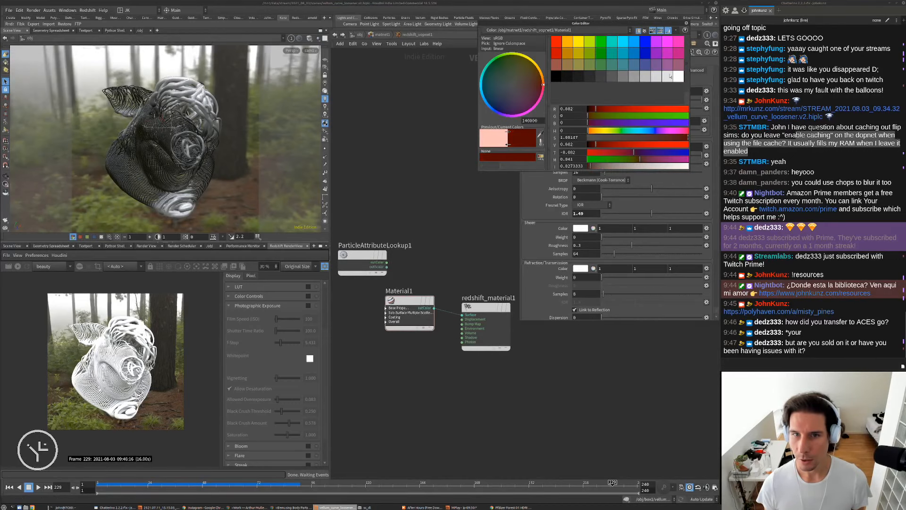
{"action": "left_click", "coordinate": [602, 145]}
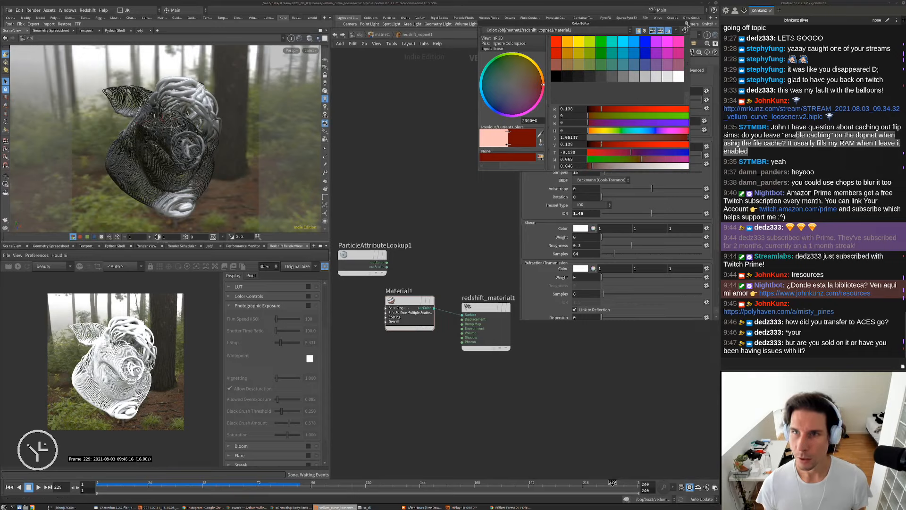
{"action": "left_click", "coordinate": [686, 23]}
Place the attribute lookup node below Material1, and duplicate Material1 above itself with the copy wired to the Surface input of redshift_material1.
{"action": "middle_click_drag", "start_coordinate": [433, 247], "coordinate": [463, 219]}
{"action": "left_click_drag", "start_coordinate": [391, 234], "coordinate": [386, 326]}
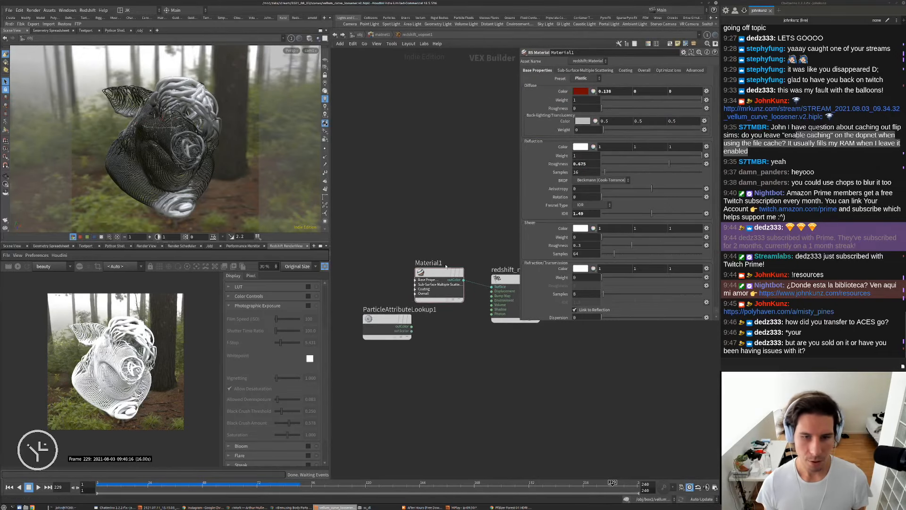
{"action": "left_click_drag", "start_coordinate": [439, 283], "coordinate": [423, 249]}
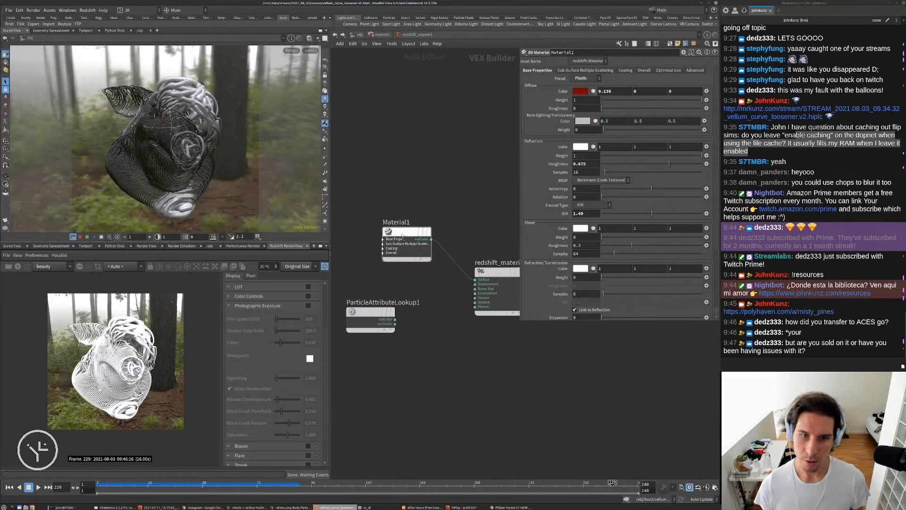
{"action": "left_click_drag", "start_coordinate": [407, 231], "coordinate": [475, 279], "text": "alt"}
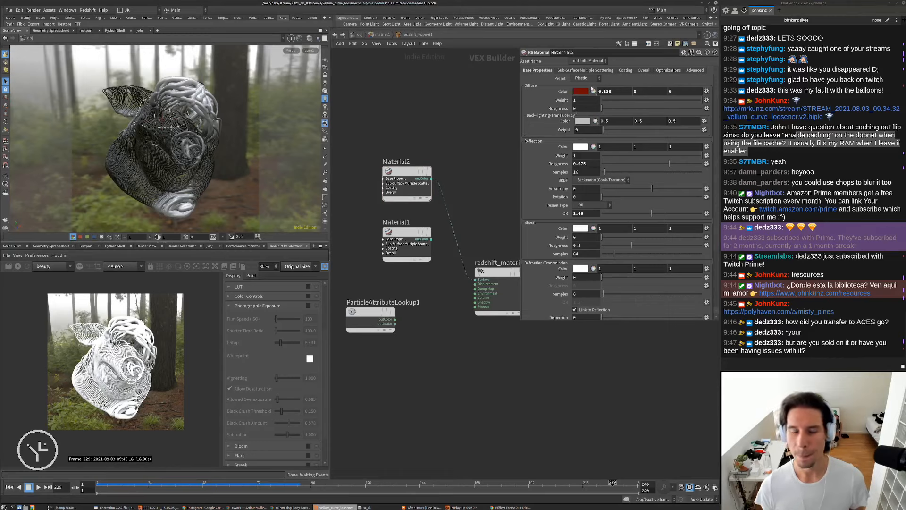
Set the Sub-Surface Multiple Scattering Amount of Material2 to 1 and examine the pig head in the render.
{"action": "left_click", "coordinate": [582, 71]}
{"action": "type", "text": "1"}
{"action": "key", "text": "Return"}
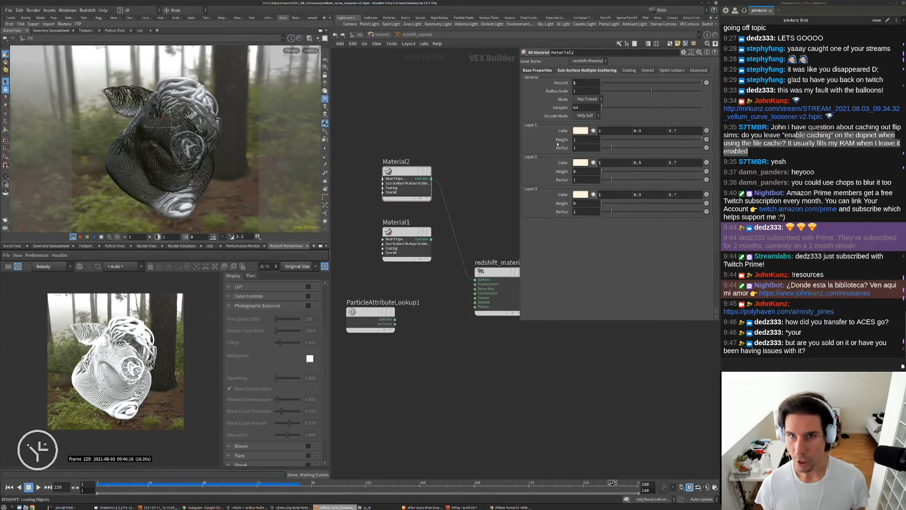
{"action": "scroll", "coordinate": [141, 312], "scroll_direction": "up", "scroll_amount": 3}
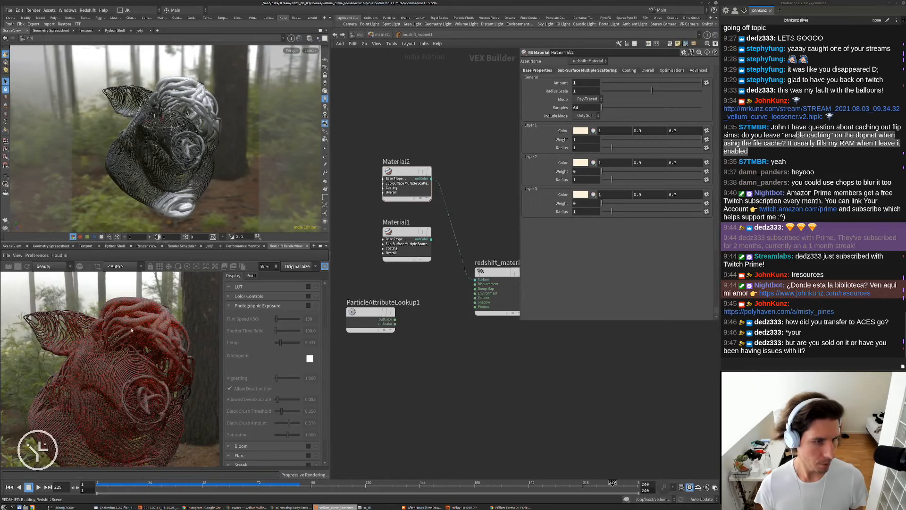
{"action": "scroll", "coordinate": [131, 330], "scroll_direction": "up", "scroll_amount": 1}
Set the subsurface Radius Scale of Material2 to 0.2 and examine the render up close.
{"action": "double_click", "coordinate": [585, 91]}
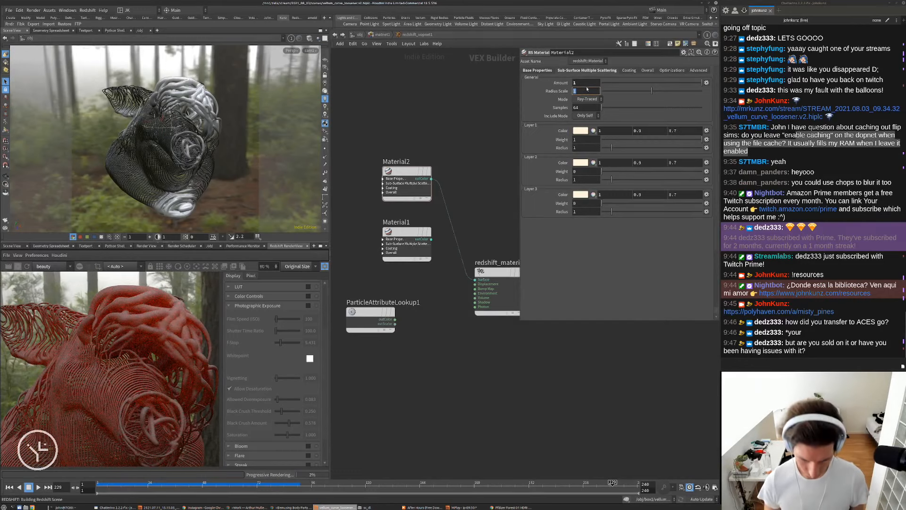
{"action": "type", "text": ".2"}
{"action": "key", "text": "Return"}
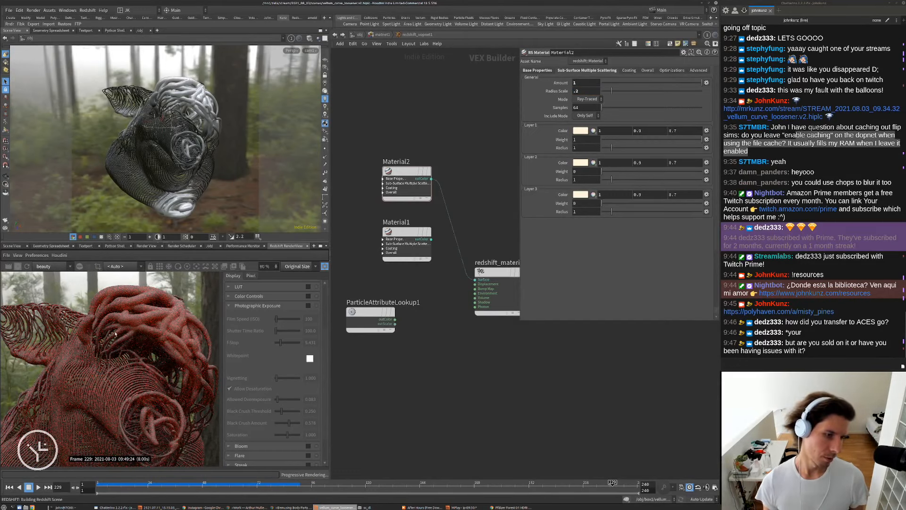
{"action": "scroll", "coordinate": [115, 333], "scroll_direction": "up", "scroll_amount": 1}
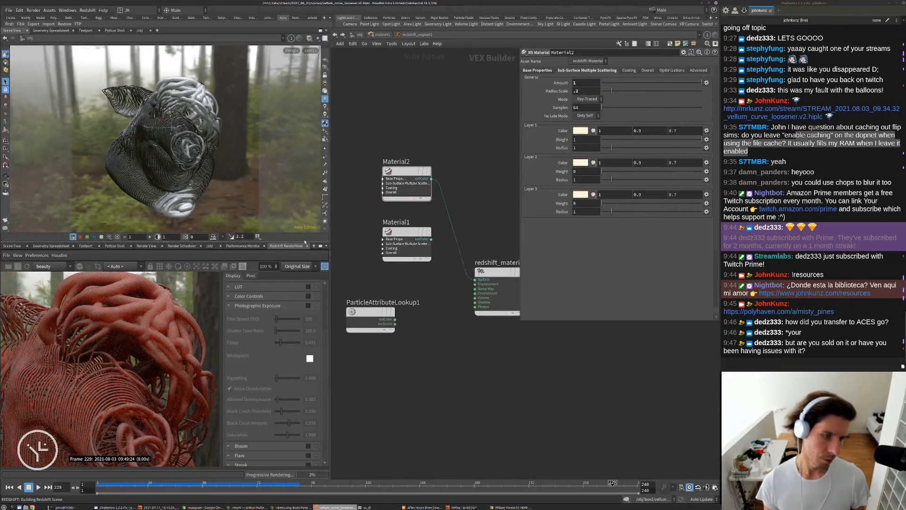
Set the reflection roughness of Material2 to 0.25 and check the highlights in the render.
{"action": "left_click", "coordinate": [530, 71]}
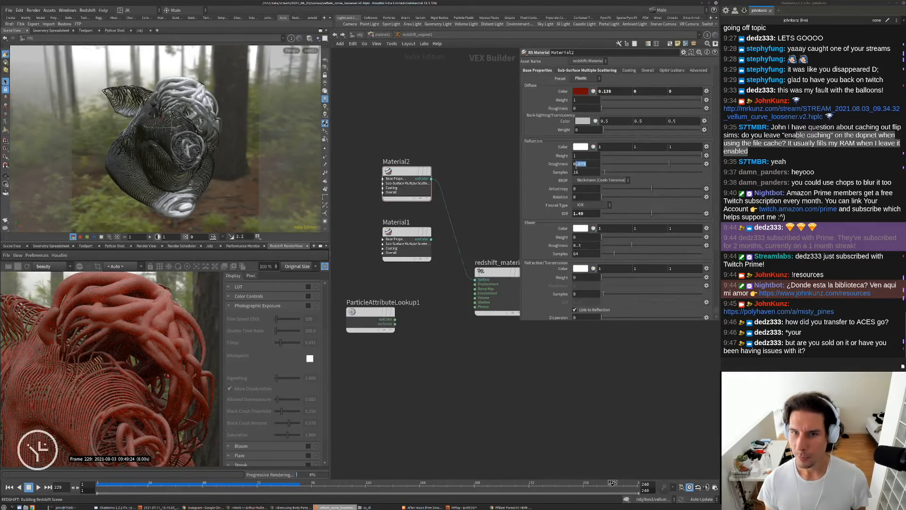
{"action": "key", "text": "Return"}
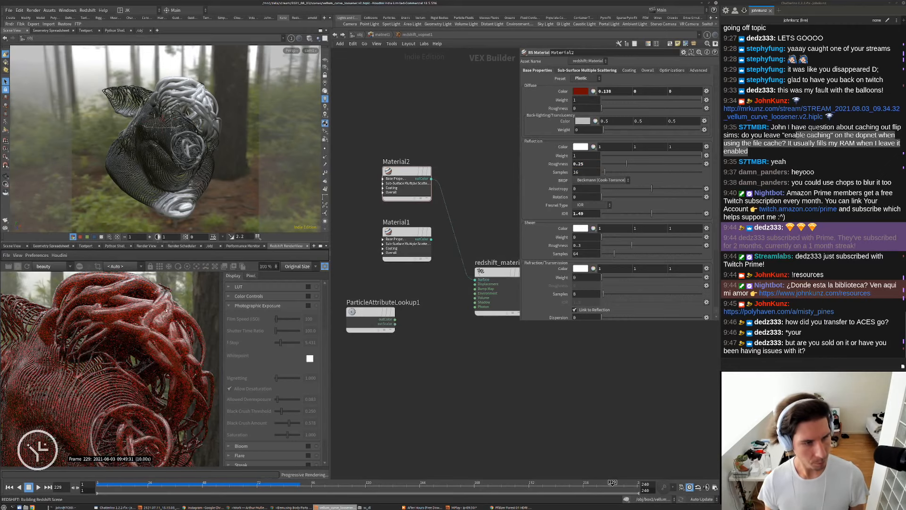
{"action": "scroll", "coordinate": [158, 316], "scroll_direction": "up", "scroll_amount": 3}
{"action": "scroll", "coordinate": [158, 316], "scroll_direction": "down", "scroll_amount": 4}
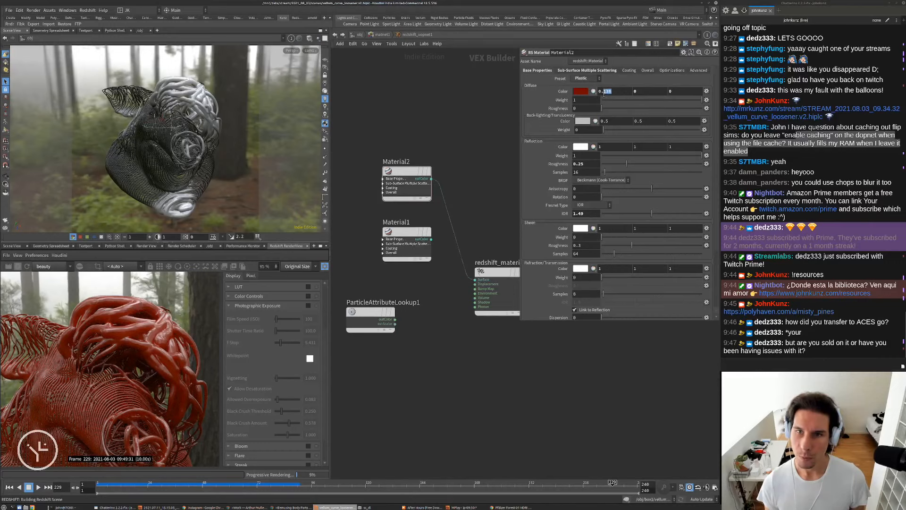
Brighten the diffuse color of Material2 by setting its red component to 0.75.
{"action": "type", "text": "75"}
{"action": "key", "text": "Return"}
{"action": "scroll", "coordinate": [121, 323], "scroll_direction": "down", "scroll_amount": 1}
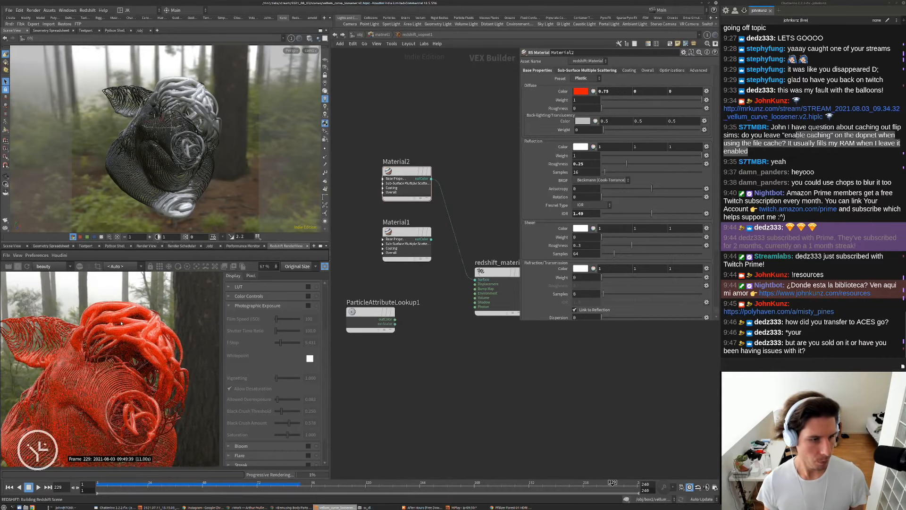
{"action": "scroll", "coordinate": [126, 342], "scroll_direction": "up", "scroll_amount": 1}
{"action": "scroll", "coordinate": [143, 326], "scroll_direction": "down", "scroll_amount": 2}
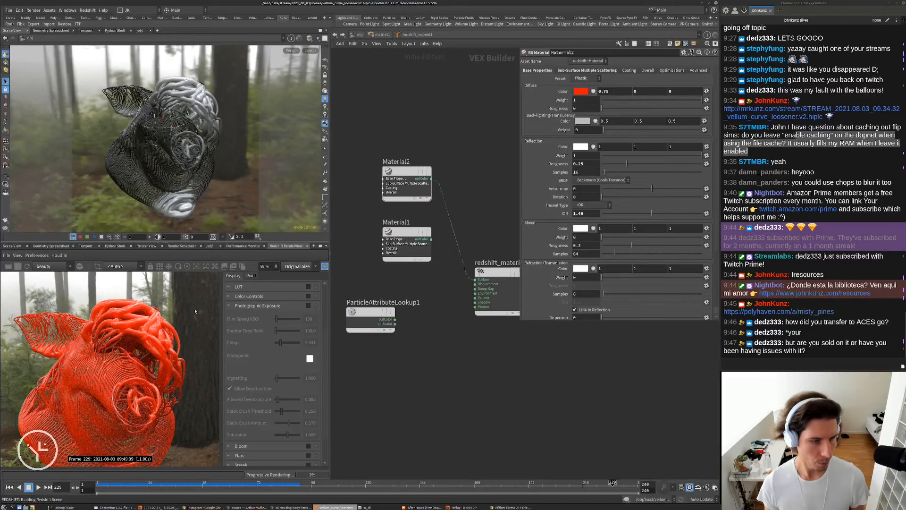
Set the subsurface Radius Scale of Material2 to 0.5, inspect the strands in the render, and stop the live rendering.
{"action": "left_click", "coordinate": [564, 71]}
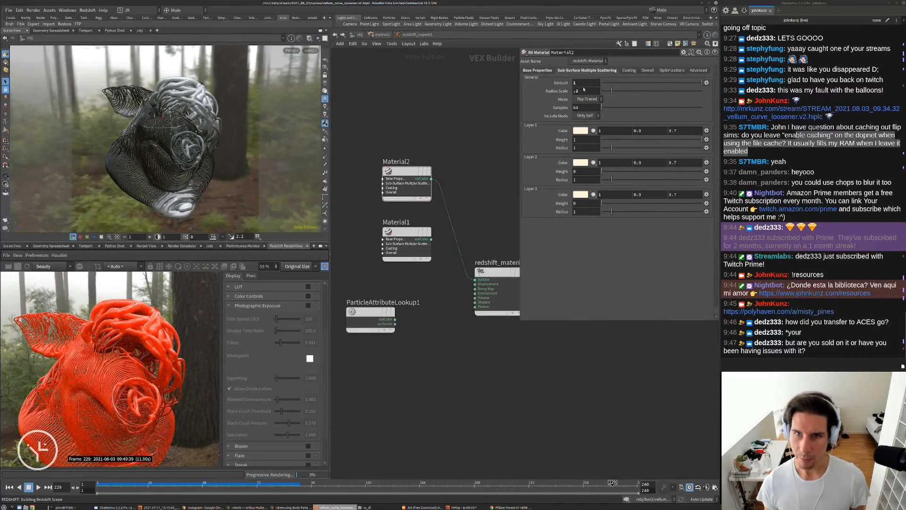
{"action": "type", "text": ".5"}
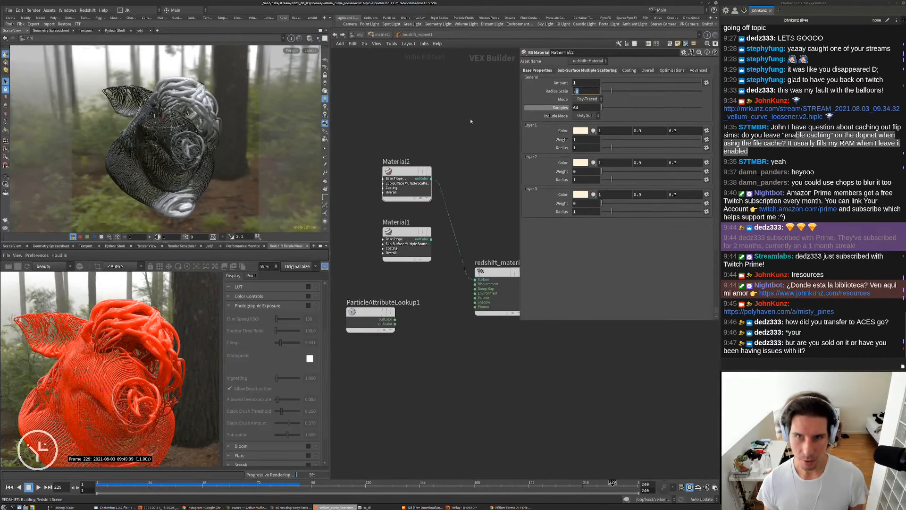
{"action": "key", "text": "Return"}
{"action": "scroll", "coordinate": [137, 324], "scroll_direction": "up", "scroll_amount": 1}
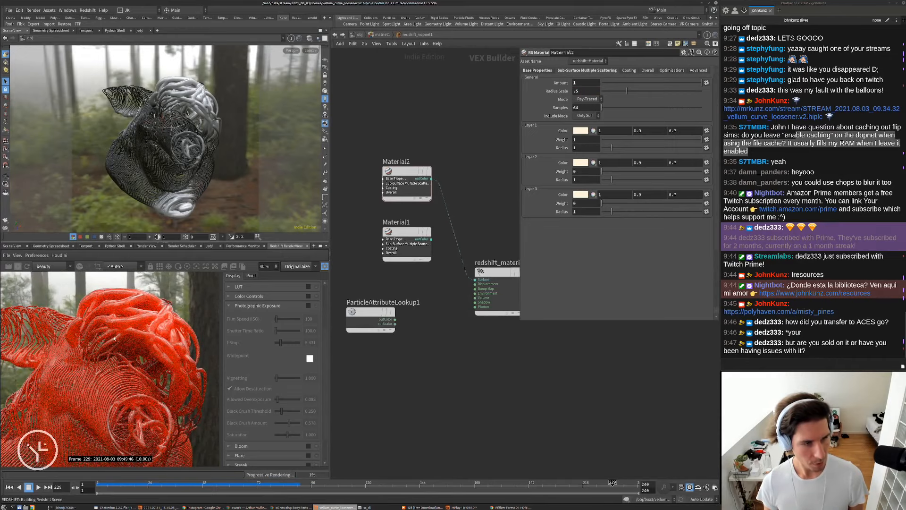
{"action": "scroll", "coordinate": [118, 330], "scroll_direction": "down", "scroll_amount": 2}
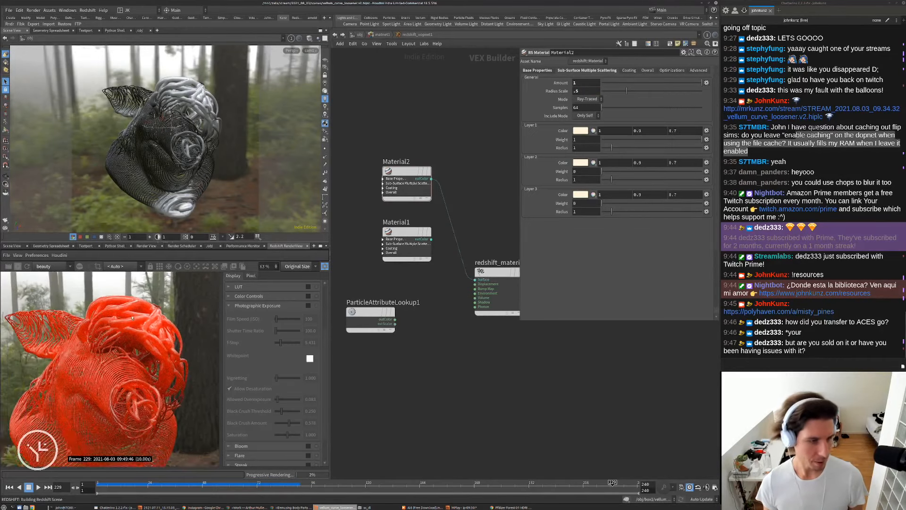
{"action": "scroll", "coordinate": [132, 332], "scroll_direction": "up", "scroll_amount": 7}
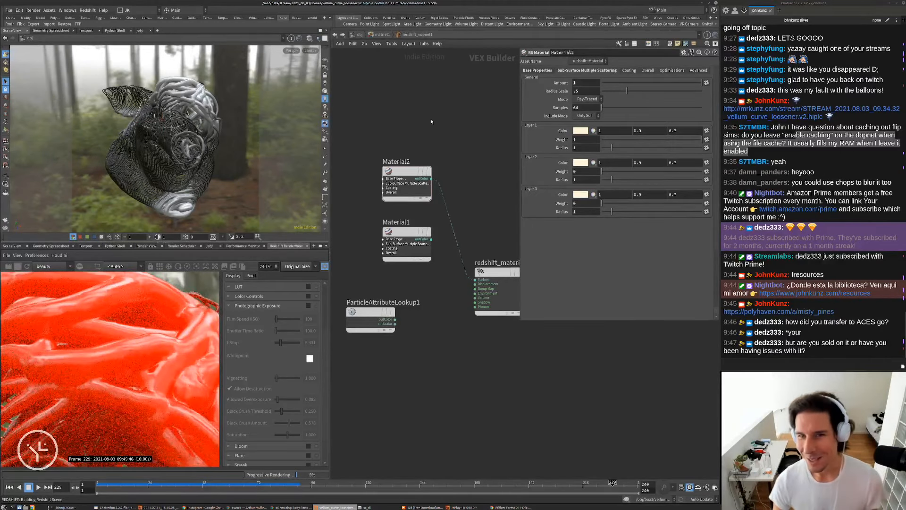
{"action": "left_click", "coordinate": [20, 266]}
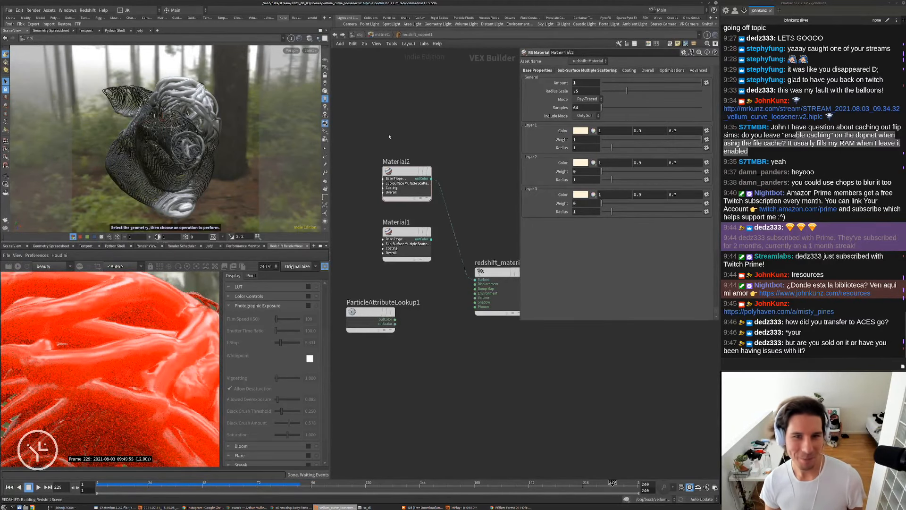
Duplicate Material2 above itself and apply the Milky Coffee preset to the copy.
{"action": "left_click_drag", "start_coordinate": [408, 174], "coordinate": [408, 123], "text": "alt"}
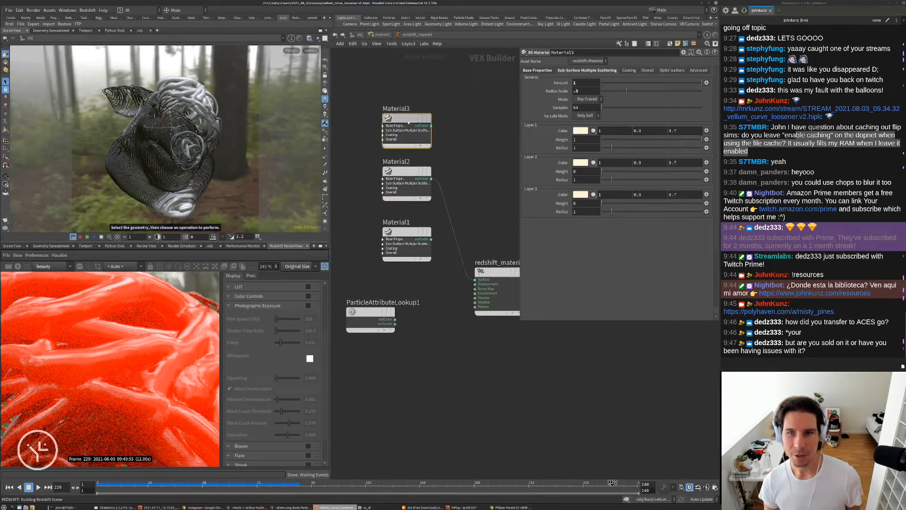
{"action": "left_click_drag", "start_coordinate": [621, 83], "coordinate": [536, 84]}
{"action": "left_click", "coordinate": [537, 69]}
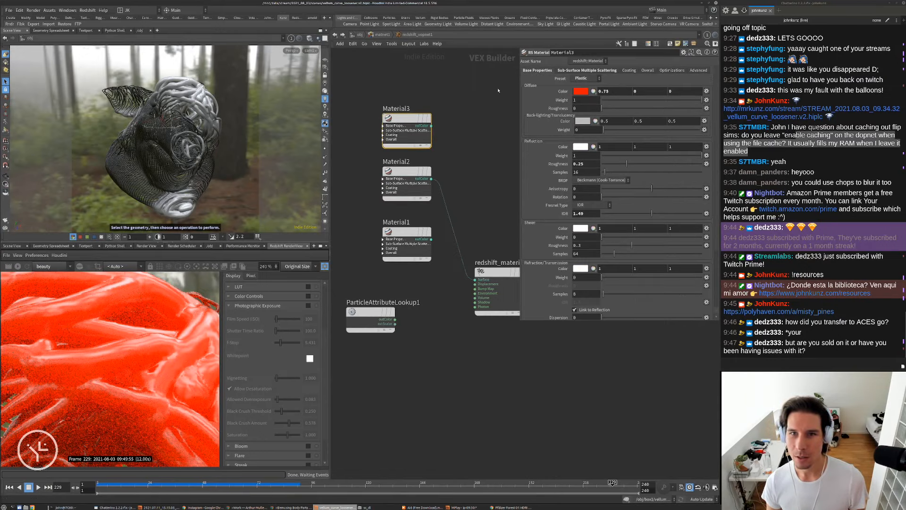
{"action": "left_click", "coordinate": [598, 79]}
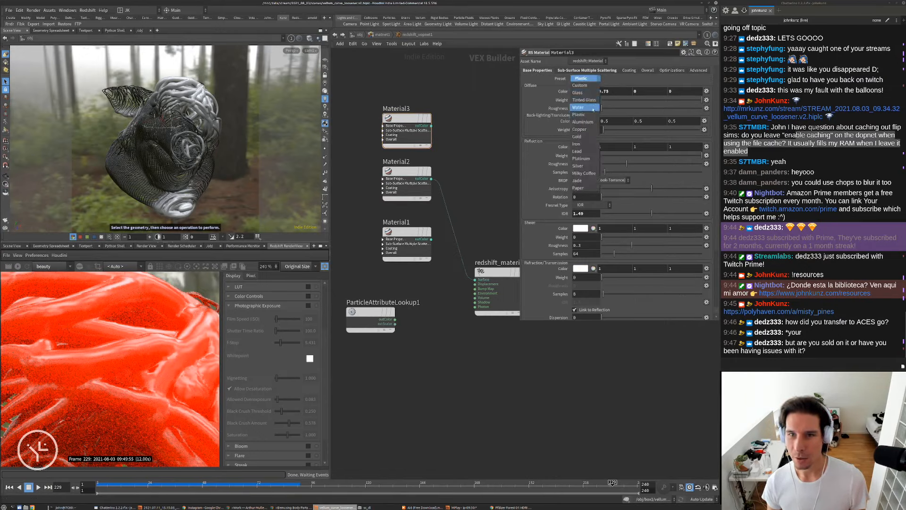
{"action": "left_click", "coordinate": [580, 180]}
{"action": "scroll", "coordinate": [478, 177], "scroll_direction": "down", "scroll_amount": 3}
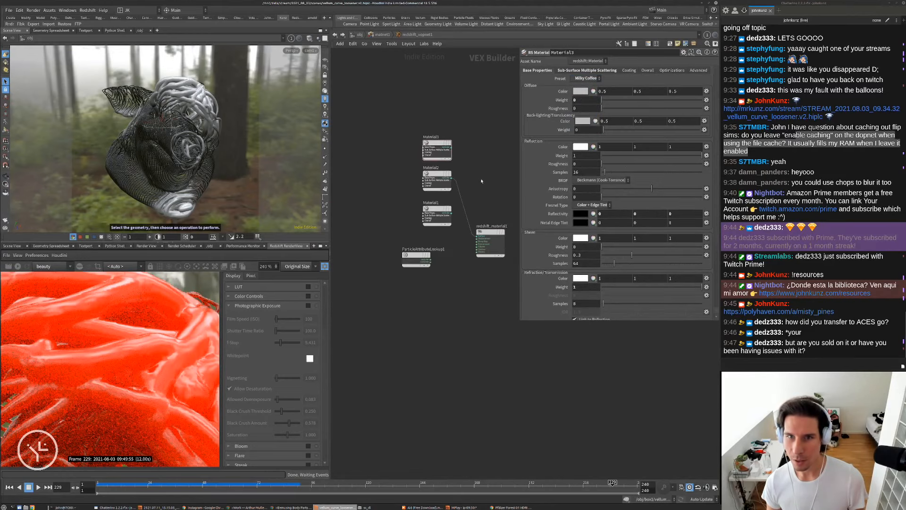
Connect Material3 to the redshift_material node in place of Material2 and check the whole head in the render.
{"action": "scroll", "coordinate": [549, 186], "scroll_direction": "down", "scroll_amount": 4}
{"action": "scroll", "coordinate": [549, 188], "scroll_direction": "up", "scroll_amount": 1}
{"action": "scroll", "coordinate": [549, 187], "scroll_direction": "down", "scroll_amount": 2}
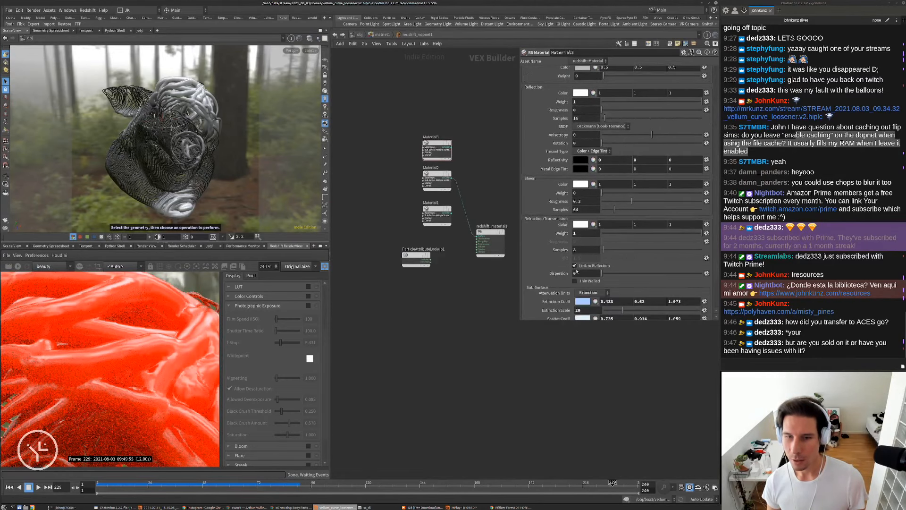
{"action": "scroll", "coordinate": [557, 290], "scroll_direction": "down", "scroll_amount": 2}
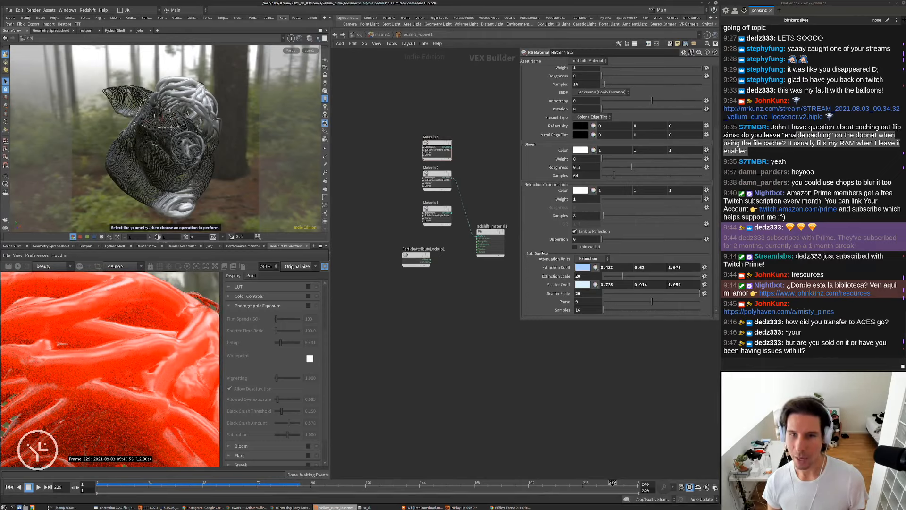
{"action": "middle_click_drag", "start_coordinate": [490, 205], "coordinate": [472, 214]}
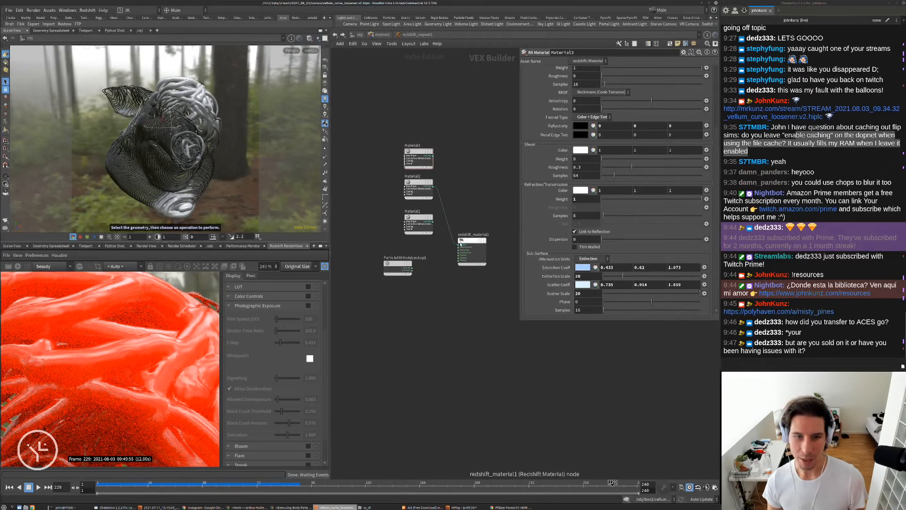
{"action": "left_click_drag", "start_coordinate": [457, 245], "coordinate": [432, 156]}
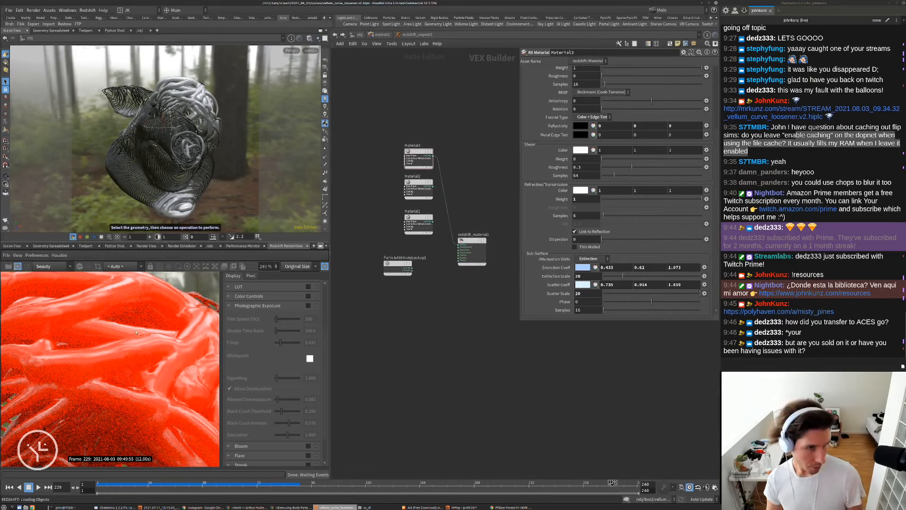
{"action": "scroll", "coordinate": [134, 329], "scroll_direction": "down", "scroll_amount": 8}
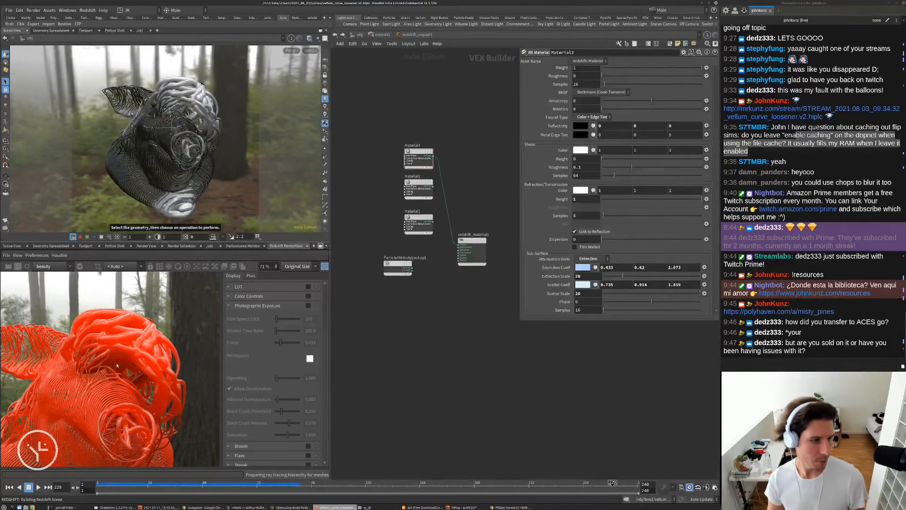
{"action": "scroll", "coordinate": [117, 379], "scroll_direction": "up", "scroll_amount": 3}
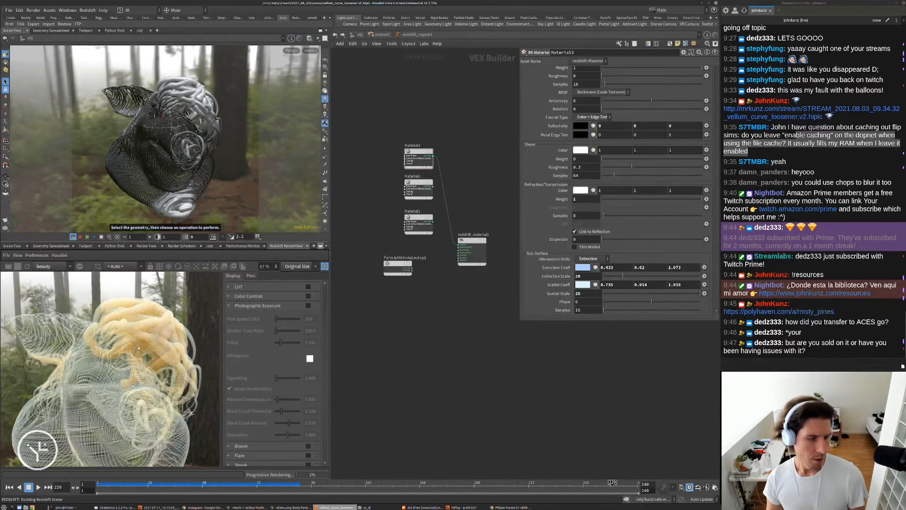
{"action": "scroll", "coordinate": [573, 245], "scroll_direction": "up", "scroll_amount": 2}
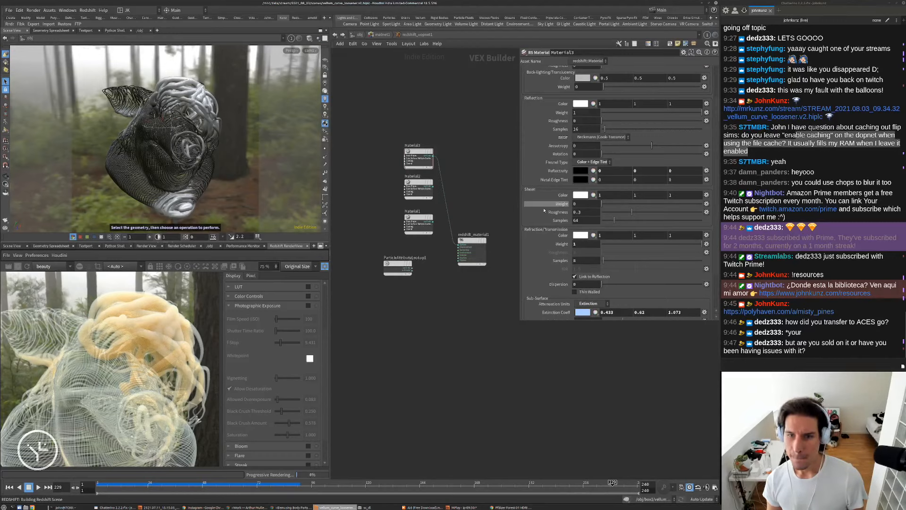
Switch Material3's Fresnel Type to IOR, set the IOR to 1.45, and check the strands in the render.
{"action": "scroll", "coordinate": [559, 204], "scroll_direction": "down", "scroll_amount": 1}
{"action": "scroll", "coordinate": [558, 231], "scroll_direction": "up", "scroll_amount": 1}
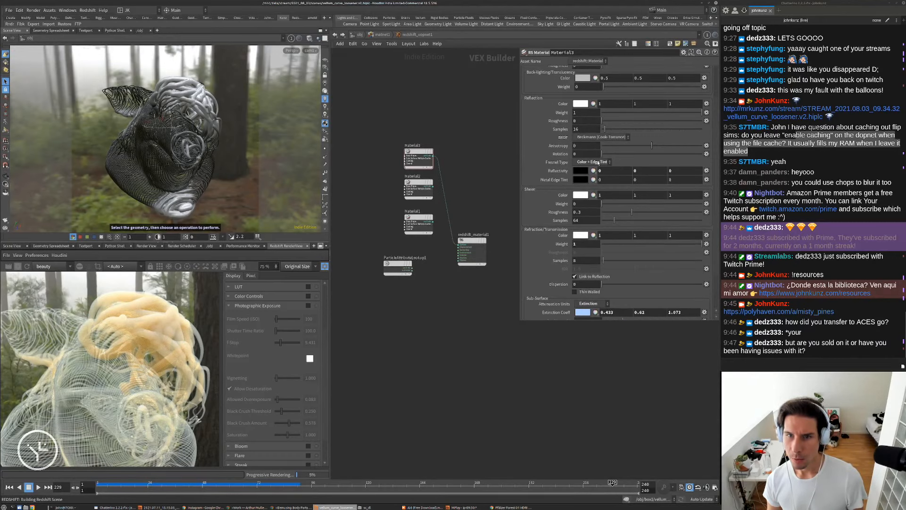
{"action": "left_click", "coordinate": [597, 162]}
{"action": "left_click", "coordinate": [589, 191]}
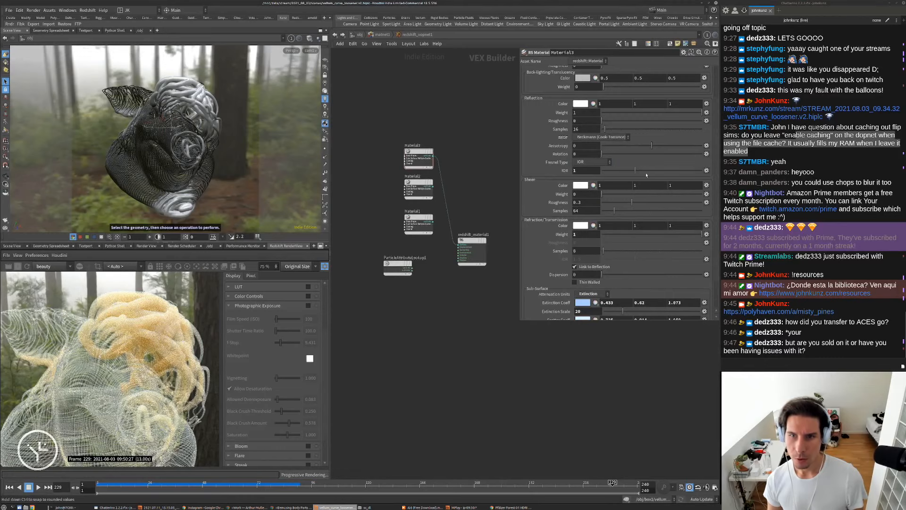
{"action": "left_click_drag", "start_coordinate": [647, 175], "coordinate": [642, 175]}
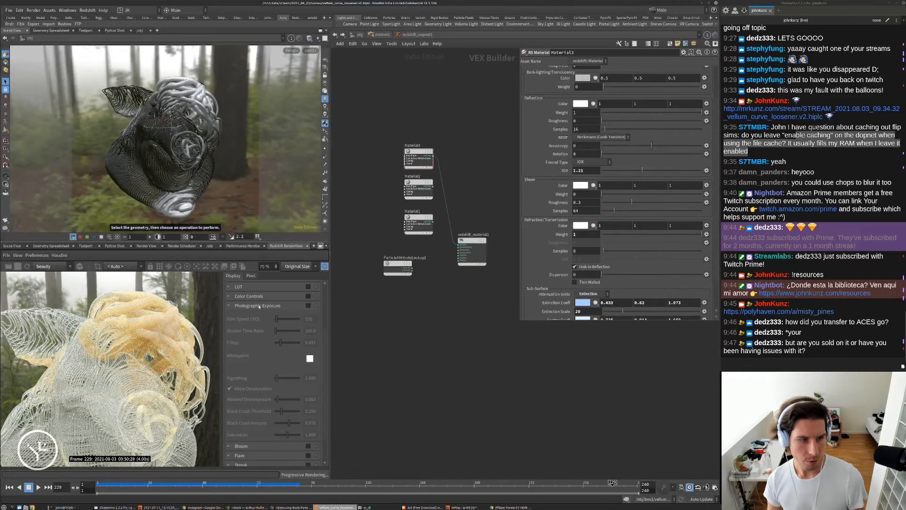
{"action": "scroll", "coordinate": [120, 318], "scroll_direction": "up", "scroll_amount": 5}
{"action": "scroll", "coordinate": [122, 298], "scroll_direction": "up", "scroll_amount": 1}
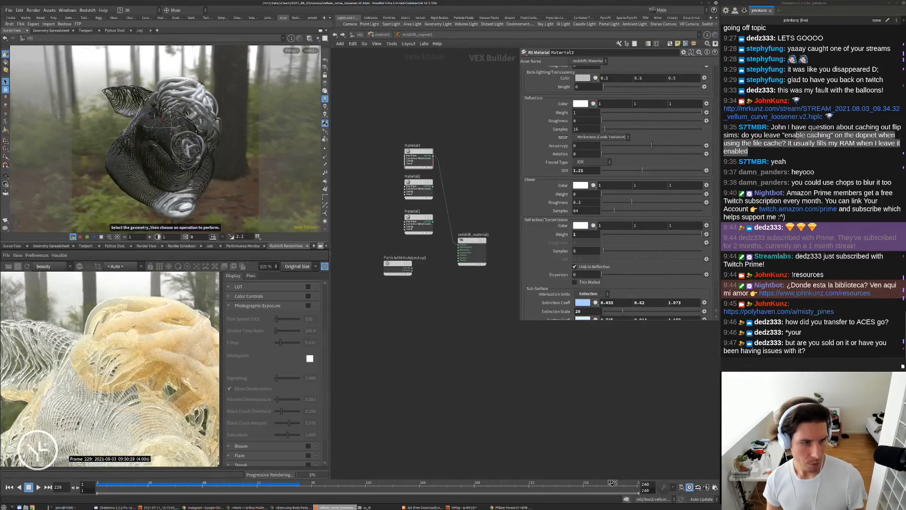
{"action": "middle_click_drag", "start_coordinate": [123, 425], "coordinate": [238, 344]}
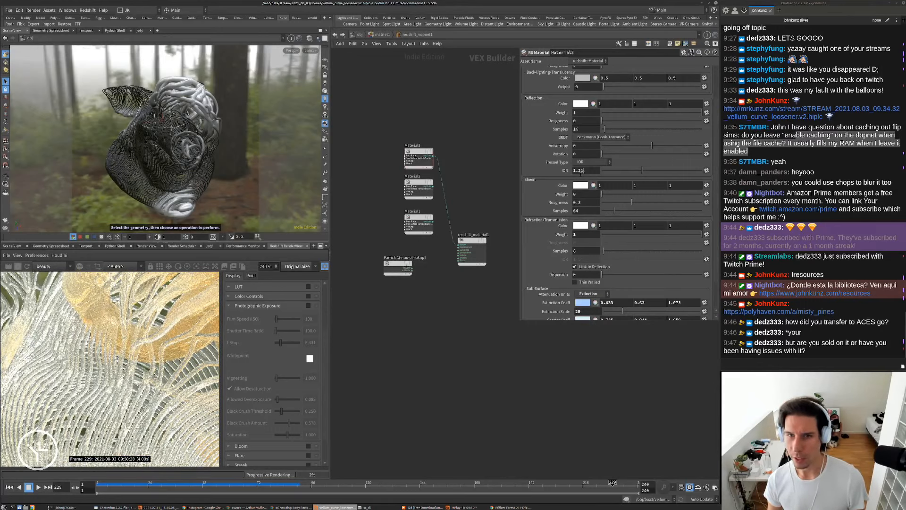
{"action": "type", "text": "1.45"}
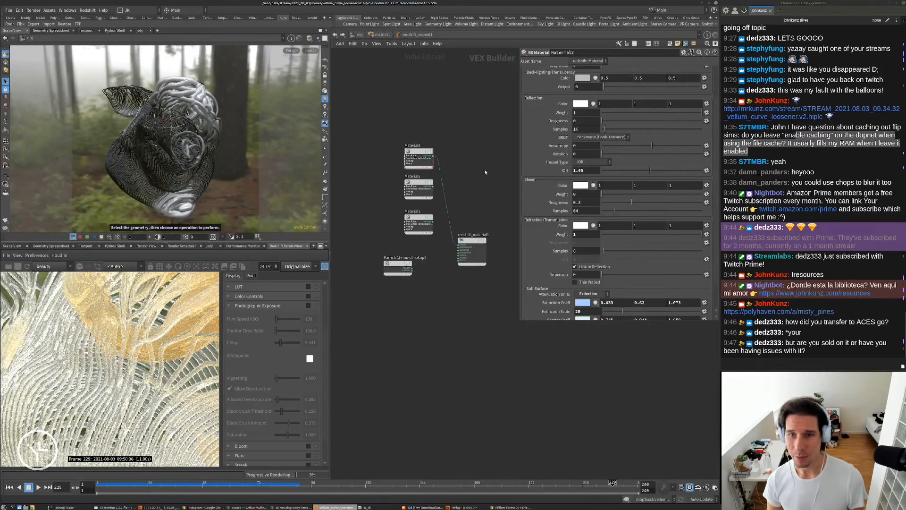
{"action": "key", "text": "Return"}
{"action": "scroll", "coordinate": [128, 391], "scroll_direction": "down", "scroll_amount": 4}
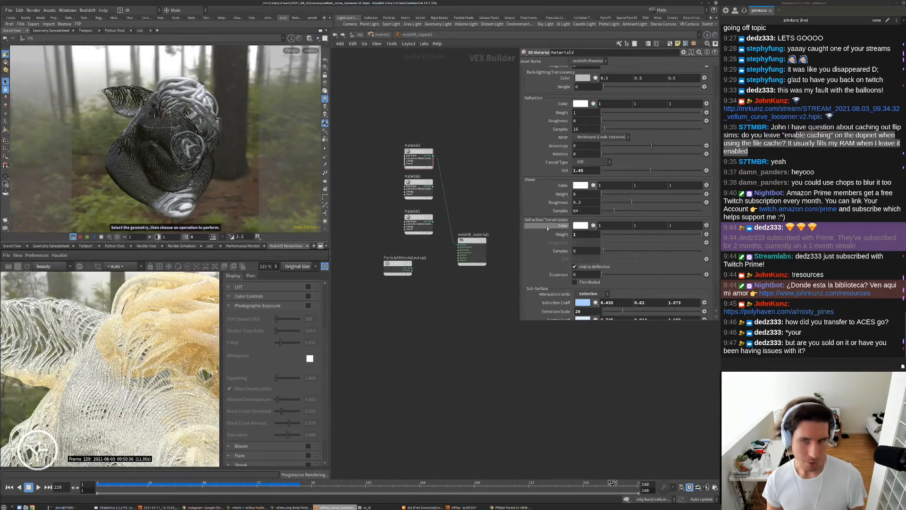
{"action": "scroll", "coordinate": [173, 340], "scroll_direction": "down", "scroll_amount": 2}
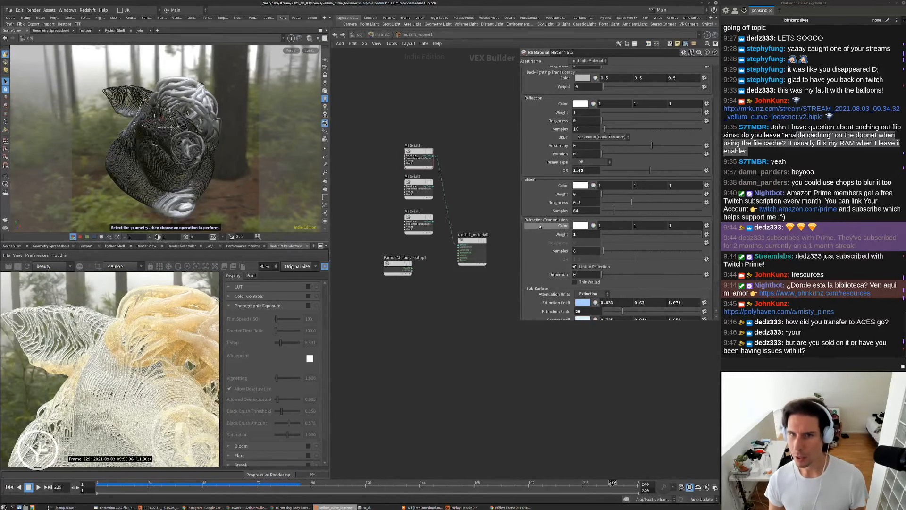
Try subsurface Scatter Scale values of 5 and 14 on Material3.
{"action": "scroll", "coordinate": [553, 198], "scroll_direction": "up", "scroll_amount": 2}
{"action": "scroll", "coordinate": [554, 199], "scroll_direction": "down", "scroll_amount": 3}
{"action": "scroll", "coordinate": [554, 199], "scroll_direction": "down", "scroll_amount": 2}
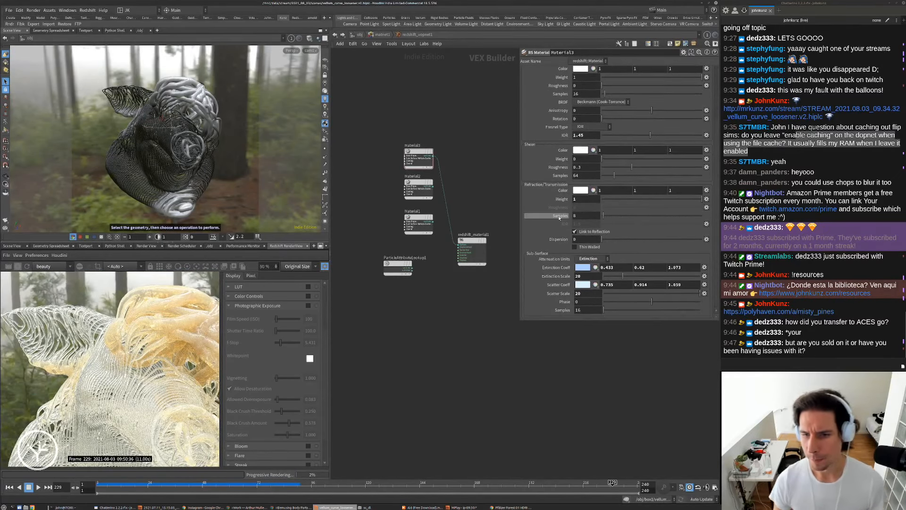
{"action": "left_click", "coordinate": [597, 293]}
{"action": "type", "text": "5"}
{"action": "key", "text": "Return"}
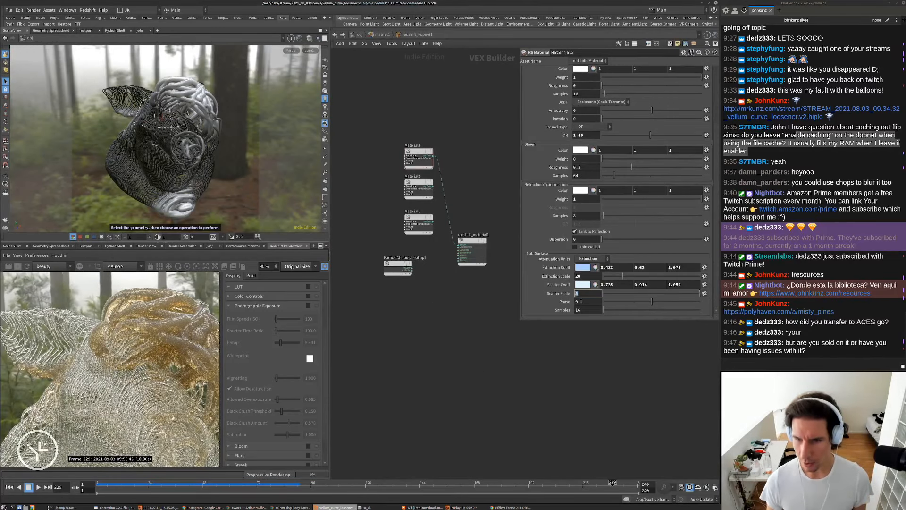
{"action": "type", "text": "14"}
{"action": "key", "text": "Return"}
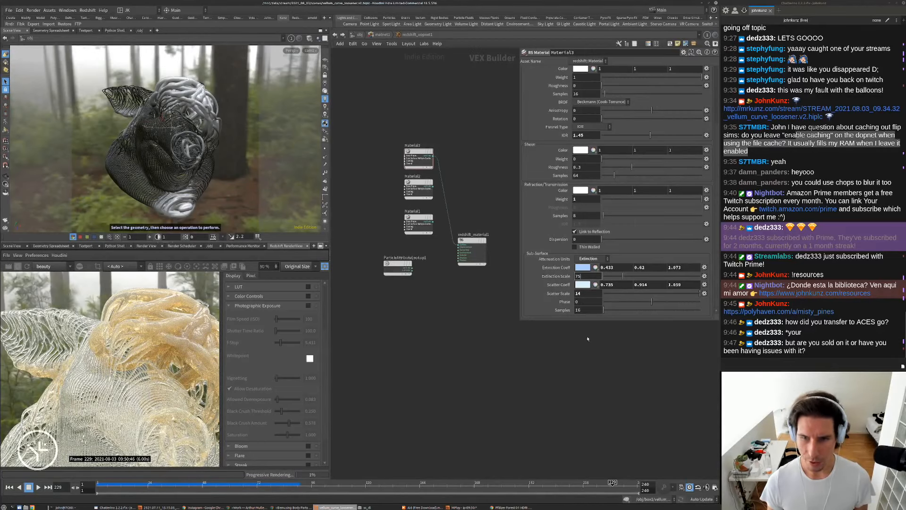
Try a subsurface Extinction Scale of 75 on Material3 and inspect the render.
{"action": "key", "text": "Return"}
{"action": "scroll", "coordinate": [140, 344], "scroll_direction": "down", "scroll_amount": 1}
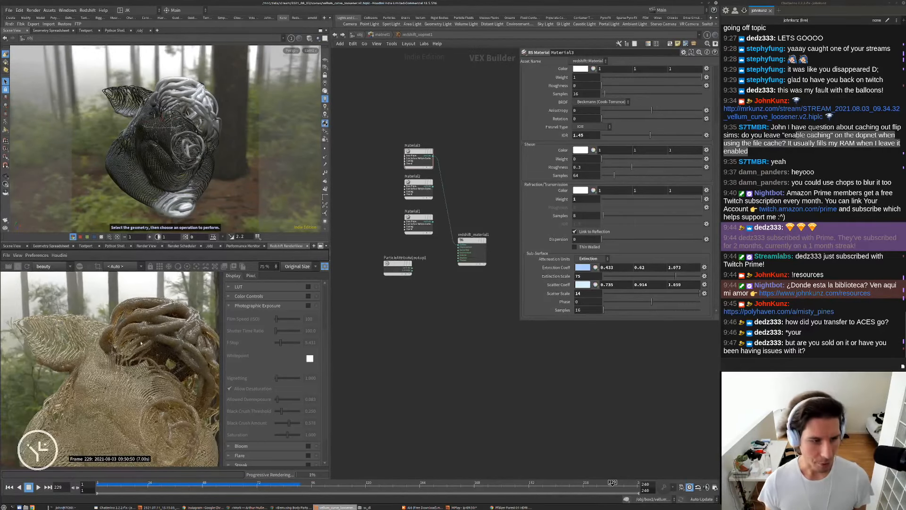
{"action": "scroll", "coordinate": [140, 343], "scroll_direction": "up", "scroll_amount": 1}
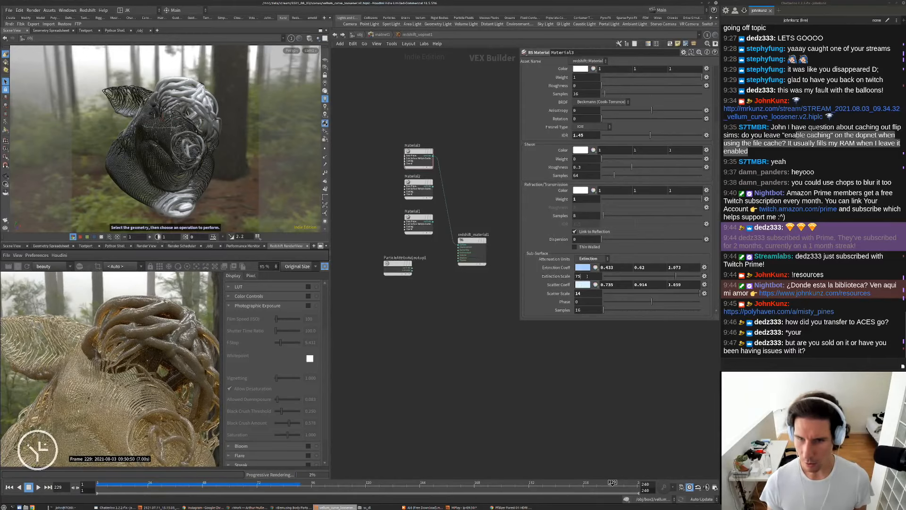
Set Material3's Extinction Scale to 5 and Scatter Scale to 4, and inspect the strands in the render.
{"action": "type", "text": "5"}
{"action": "key", "text": "Return"}
{"action": "left_click_drag", "start_coordinate": [587, 276], "coordinate": [572, 341]}
{"action": "scroll", "coordinate": [156, 323], "scroll_direction": "up", "scroll_amount": 3}
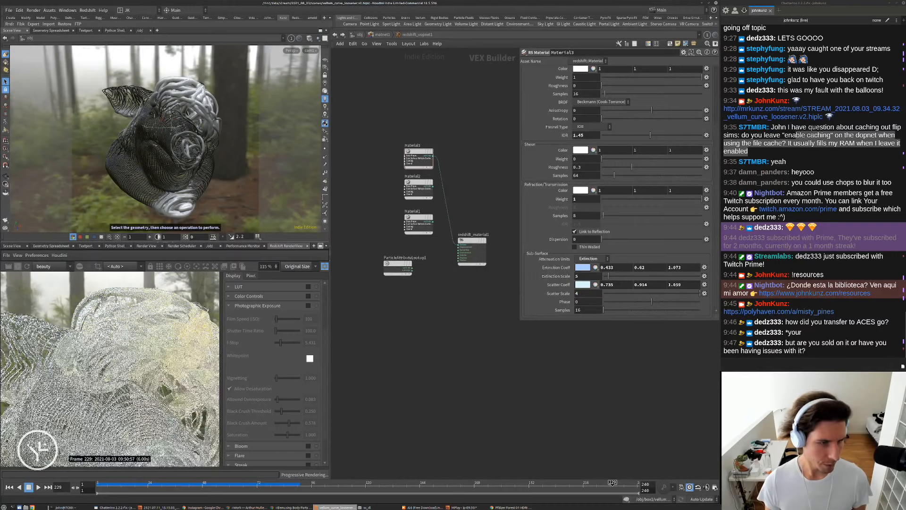
{"action": "scroll", "coordinate": [143, 340], "scroll_direction": "down", "scroll_amount": 3}
{"action": "scroll", "coordinate": [176, 296], "scroll_direction": "up", "scroll_amount": 5}
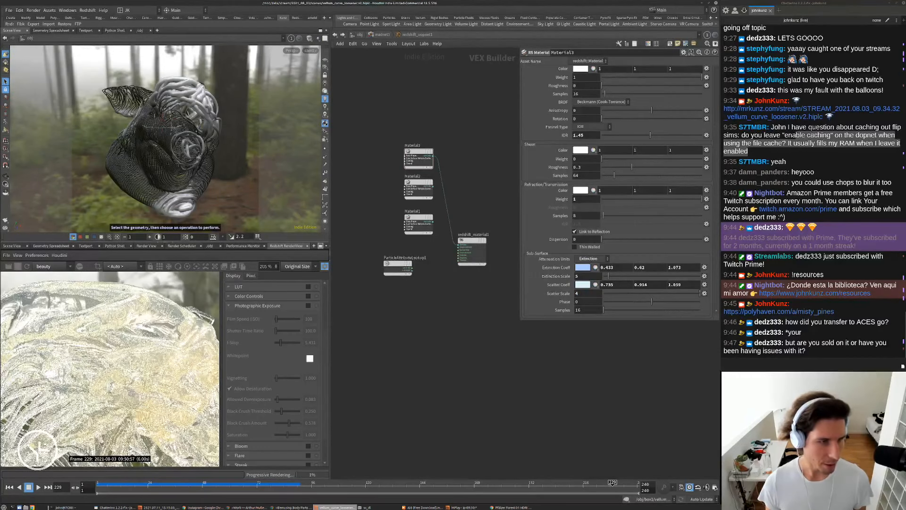
Try several hues for Material3's Extinction Coeff color, settling on a saturated cyan with hue 180.8 and saturation 0.937.
{"action": "left_click", "coordinate": [580, 267]}
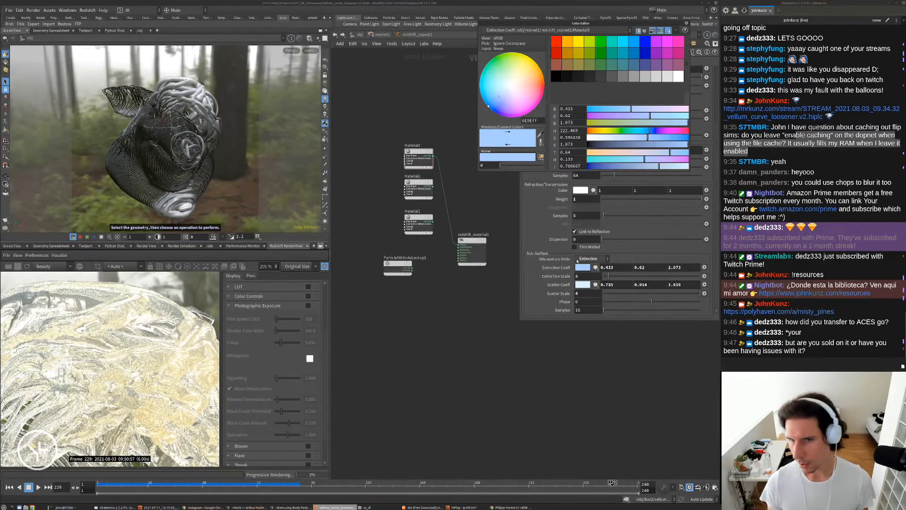
{"action": "left_click", "coordinate": [588, 131]}
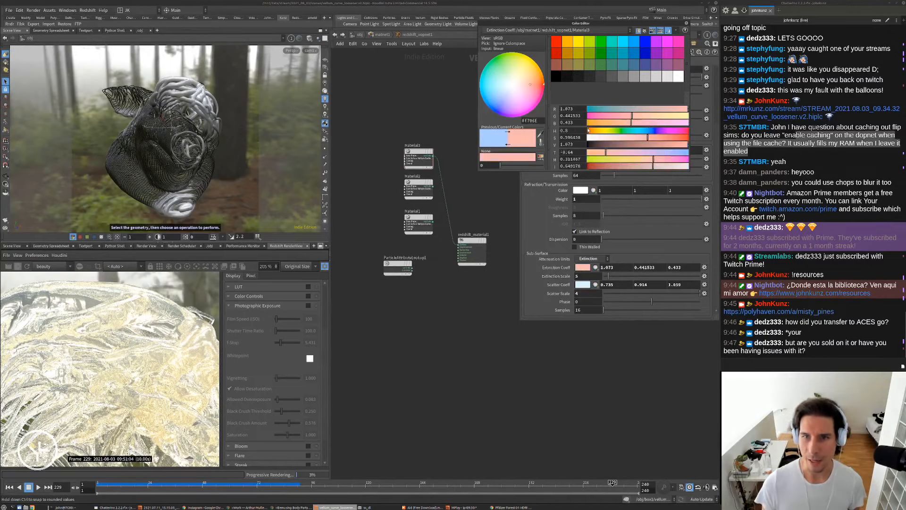
{"action": "left_click", "coordinate": [657, 131]}
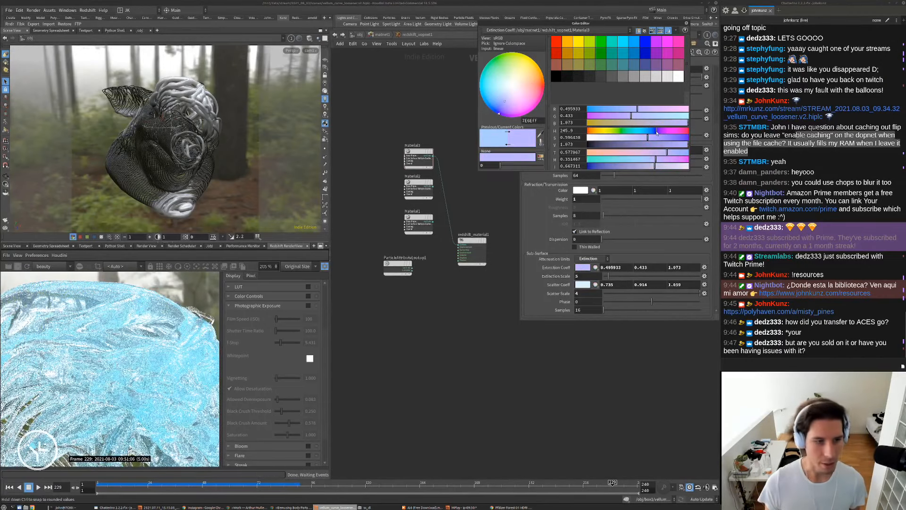
{"action": "left_click", "coordinate": [650, 131]}
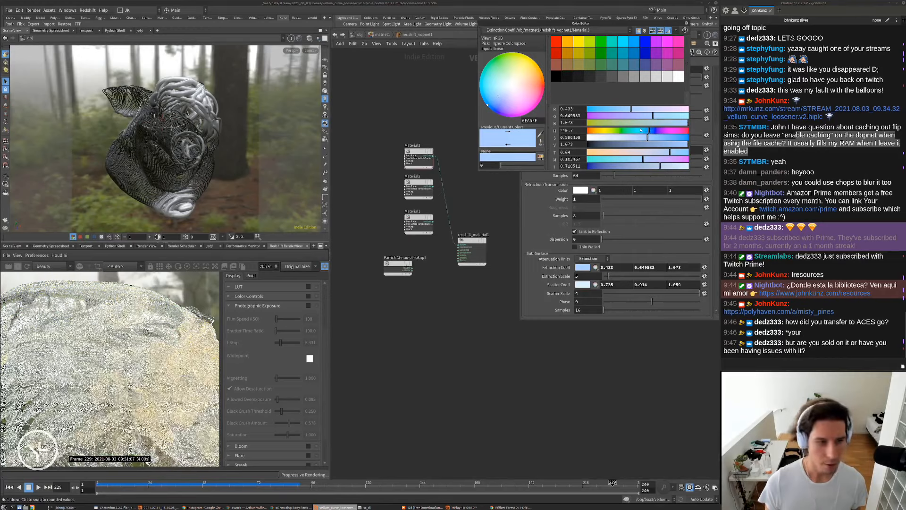
{"action": "left_click", "coordinate": [665, 131]}
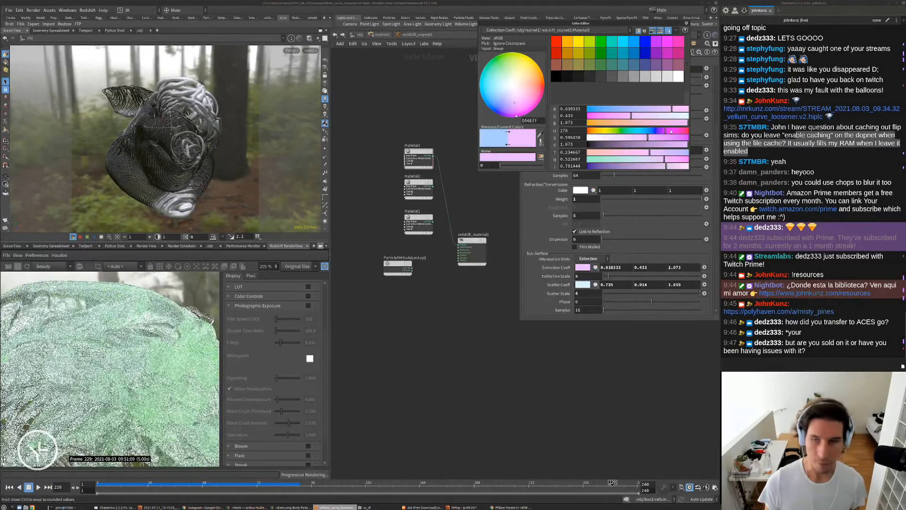
{"action": "left_click", "coordinate": [673, 131]}
{"action": "left_click", "coordinate": [624, 131]}
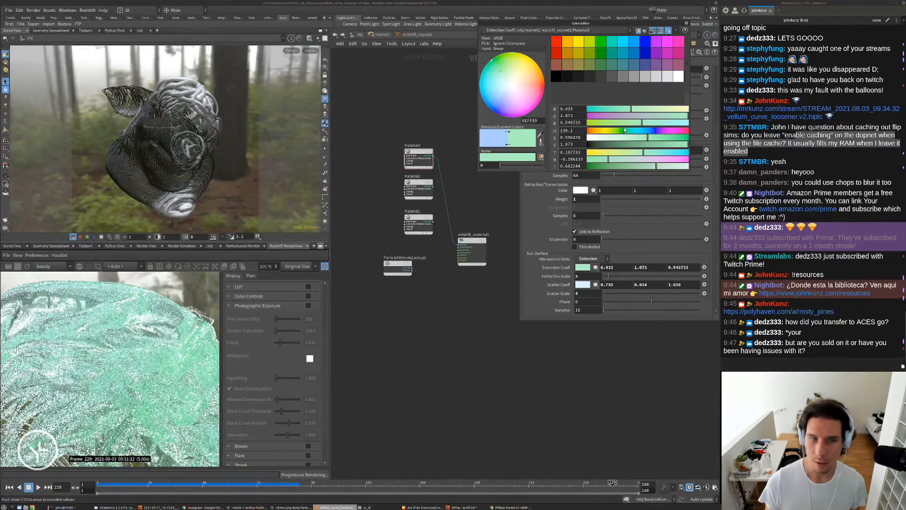
{"action": "left_click", "coordinate": [638, 130]}
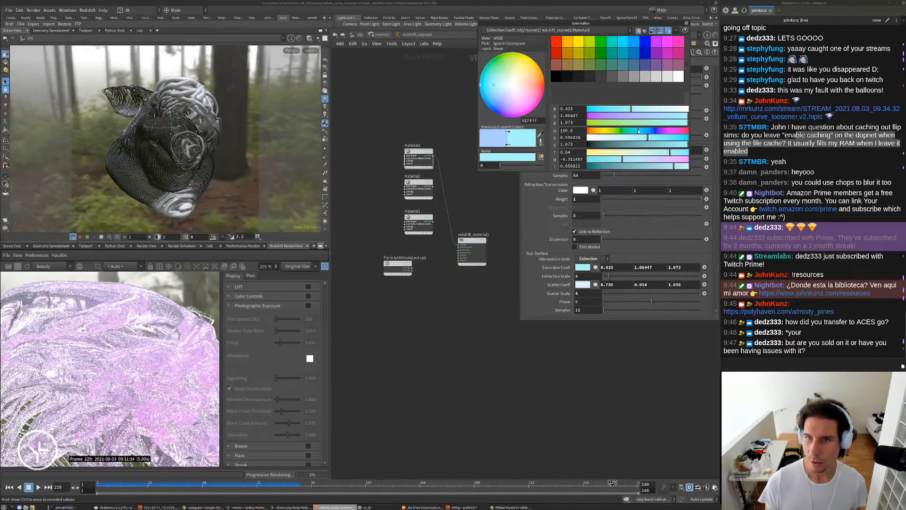
{"action": "left_click", "coordinate": [682, 136]}
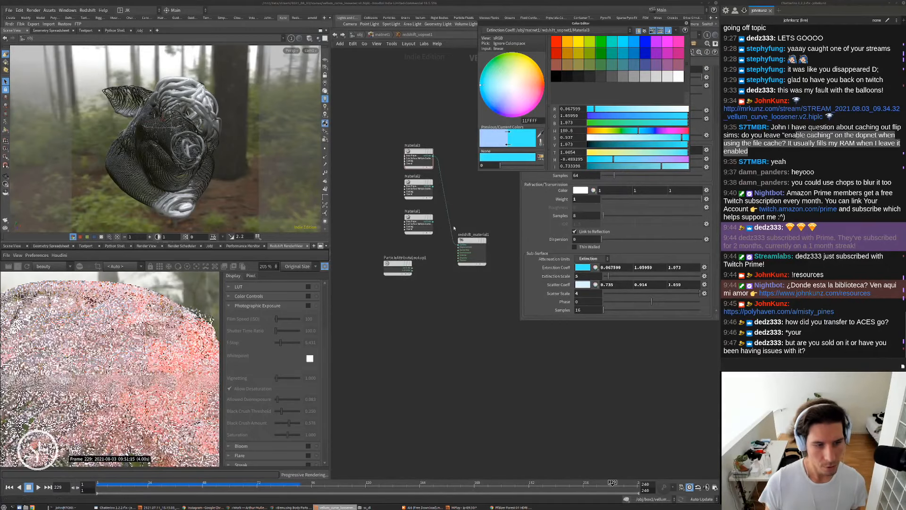
{"action": "scroll", "coordinate": [156, 323], "scroll_direction": "down", "scroll_amount": 8}
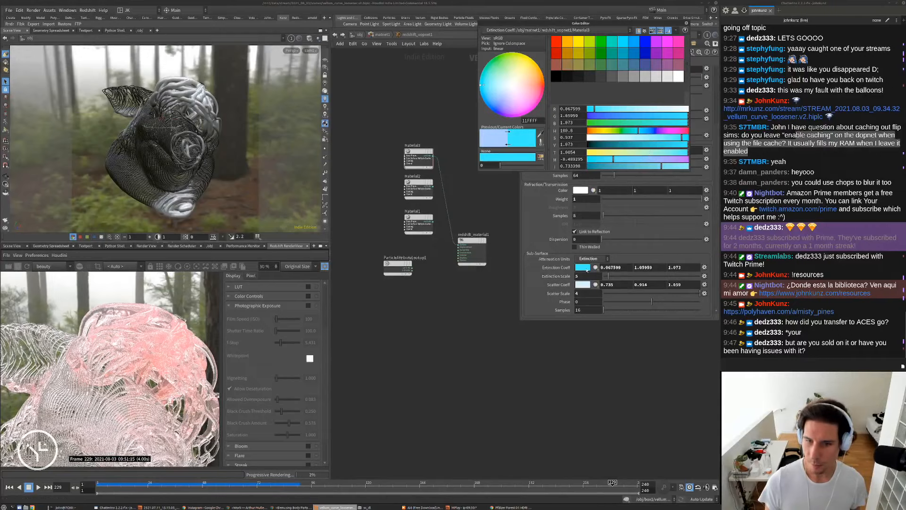
{"action": "left_click", "coordinate": [686, 24]}
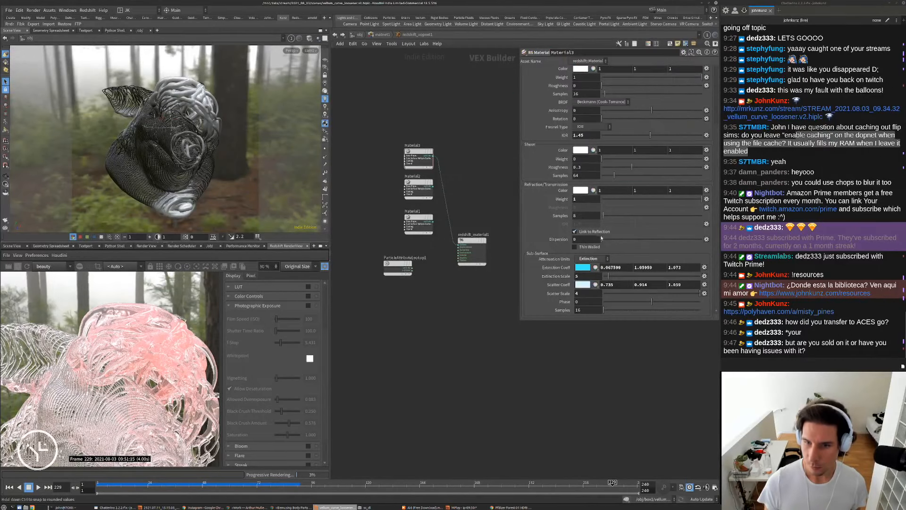
Change Material3's Scatter Coeff color to a saturated magenta-pink with hue about 296 and saturation 0.782.
{"action": "left_click", "coordinate": [582, 284]}
{"action": "left_click_drag", "start_coordinate": [658, 134], "coordinate": [680, 134]}
{"action": "left_click", "coordinate": [657, 132]}
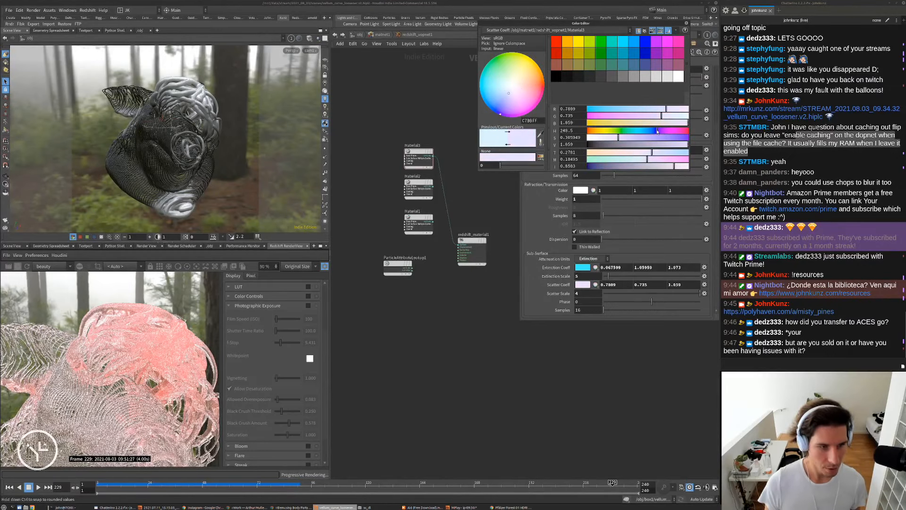
{"action": "left_click_drag", "start_coordinate": [672, 139], "coordinate": [665, 137]}
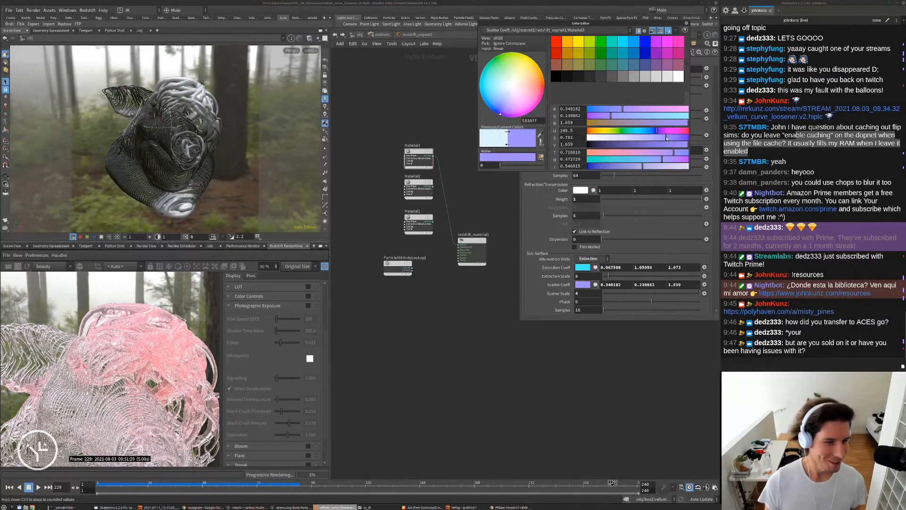
{"action": "left_click", "coordinate": [671, 133]}
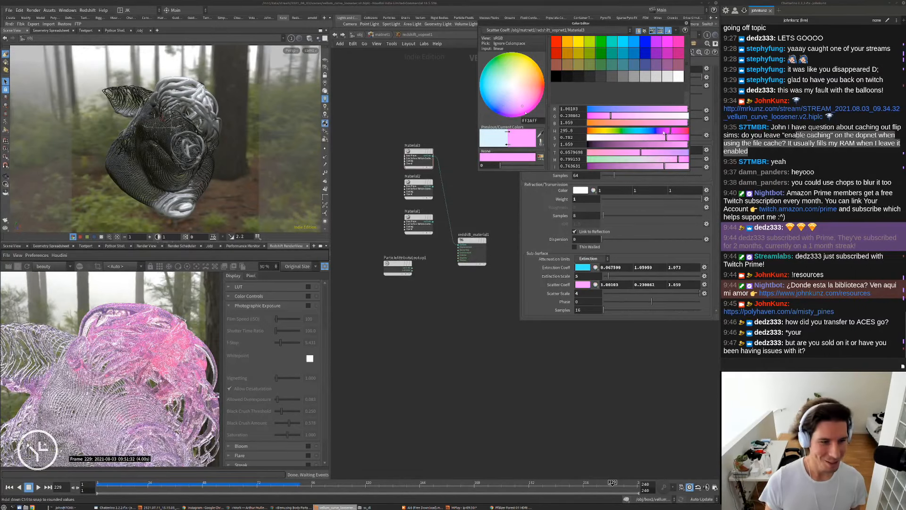
Change Material3's Scatter Coeff color to a salmon orange with hue 4.2 and saturation 0.695, and inspect the strands in the render.
{"action": "left_click", "coordinate": [588, 131]}
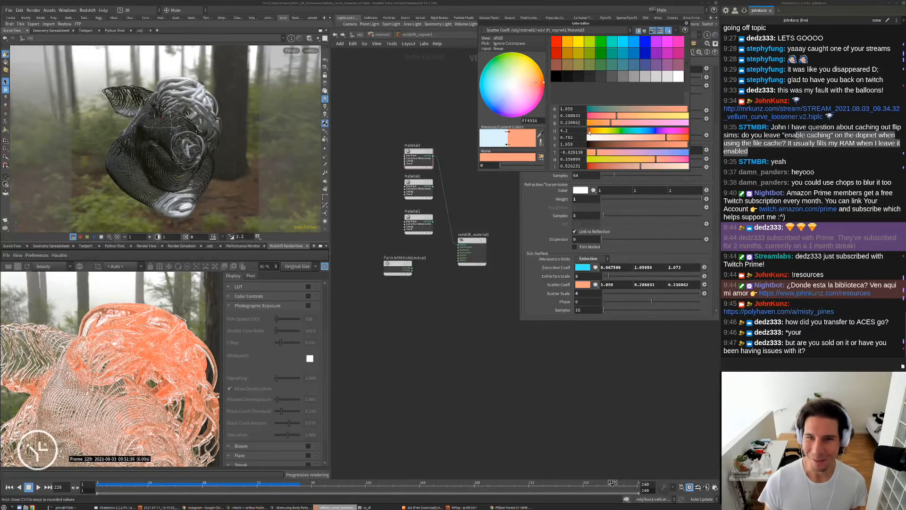
{"action": "scroll", "coordinate": [143, 351], "scroll_direction": "up", "scroll_amount": 5}
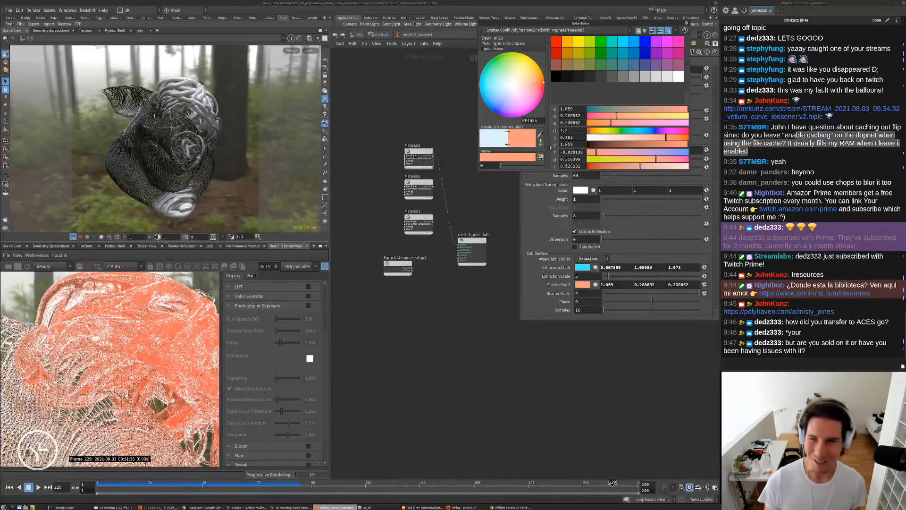
{"action": "left_click_drag", "start_coordinate": [663, 137], "coordinate": [657, 137]}
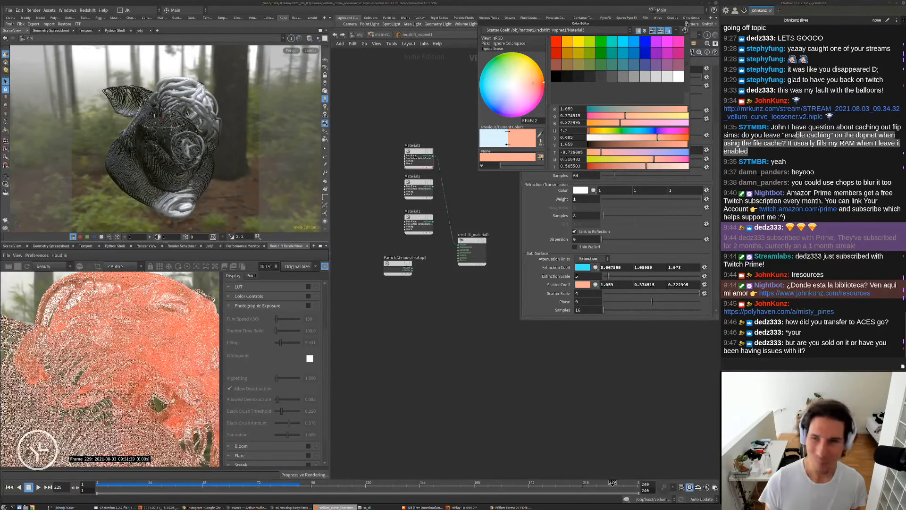
{"action": "scroll", "coordinate": [565, 178], "scroll_direction": "up", "scroll_amount": 1}
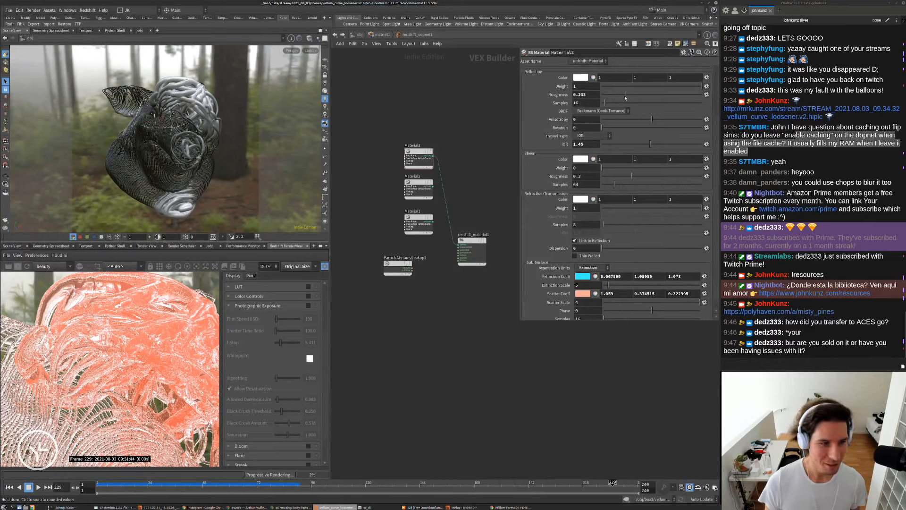
Try a reflection Roughness of 0.25 on Material3 and inspect the render.
{"action": "type", "text": "5"}
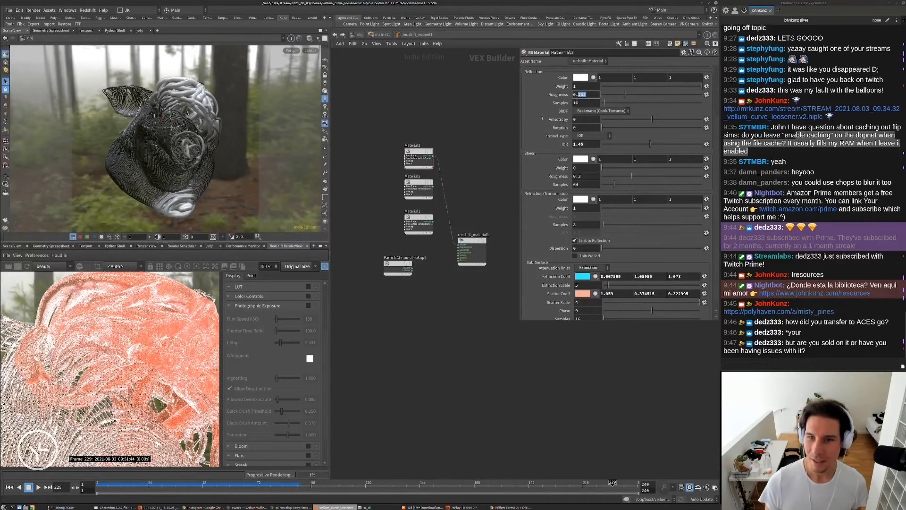
{"action": "key", "text": "Return"}
{"action": "scroll", "coordinate": [132, 337], "scroll_direction": "down", "scroll_amount": 3}
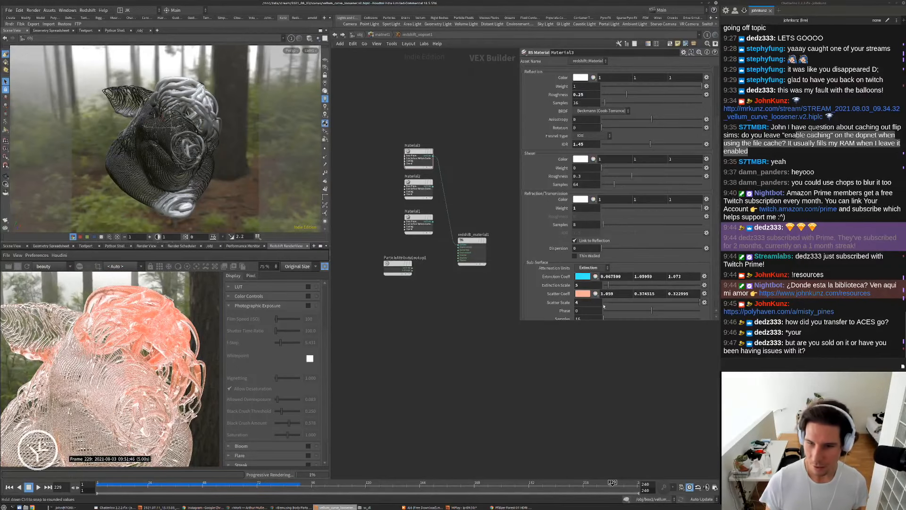
Try an Extinction Scale of 25 on Material3, settle on 14, and inspect the strands in the render.
{"action": "left_click", "coordinate": [590, 285]}
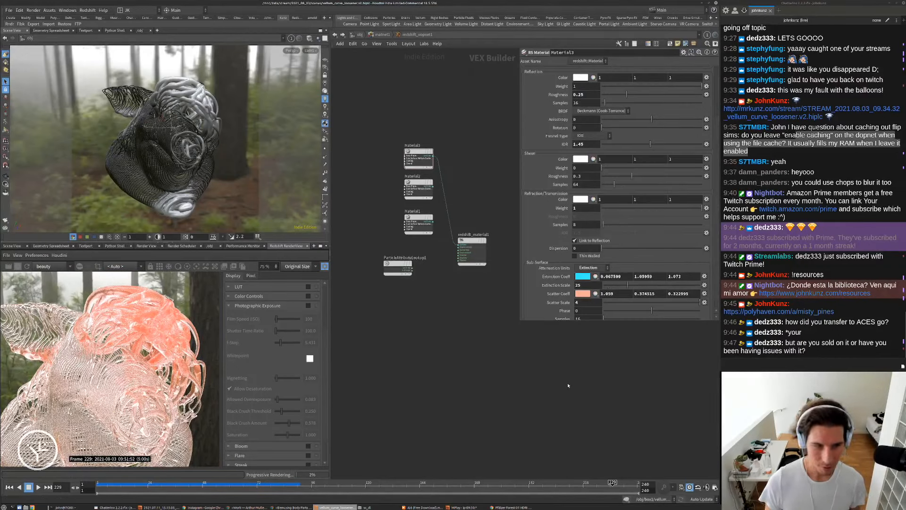
{"action": "scroll", "coordinate": [149, 313], "scroll_direction": "down", "scroll_amount": 1}
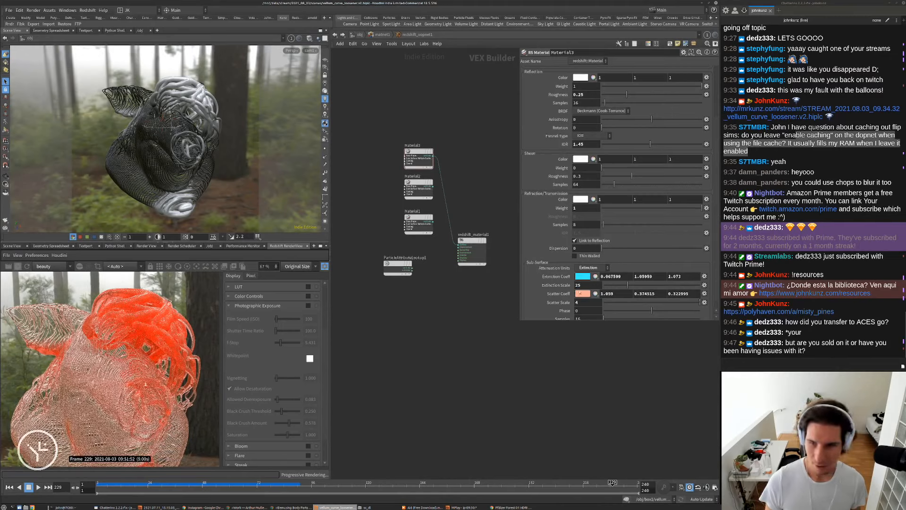
{"action": "left_click", "coordinate": [578, 285]}
{"action": "key", "text": "Return"}
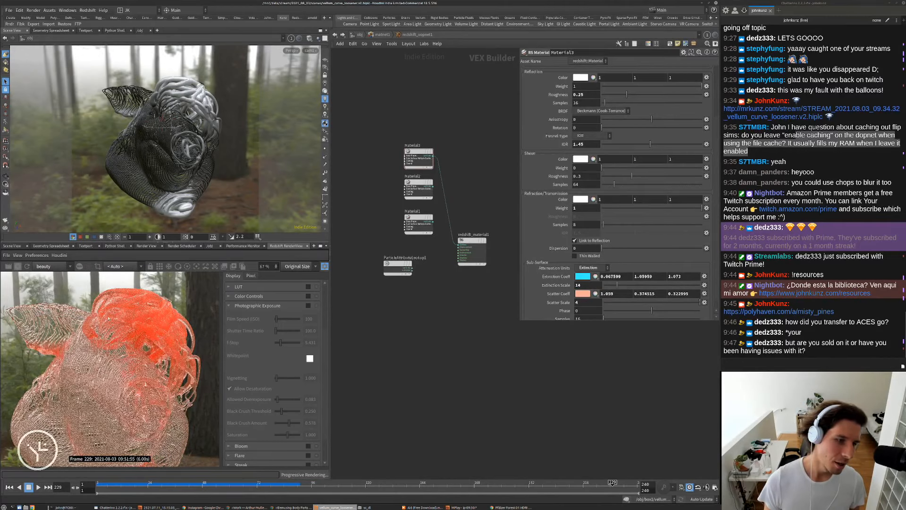
{"action": "scroll", "coordinate": [93, 298], "scroll_direction": "up", "scroll_amount": 1}
{"action": "scroll", "coordinate": [93, 298], "scroll_direction": "up", "scroll_amount": 5}
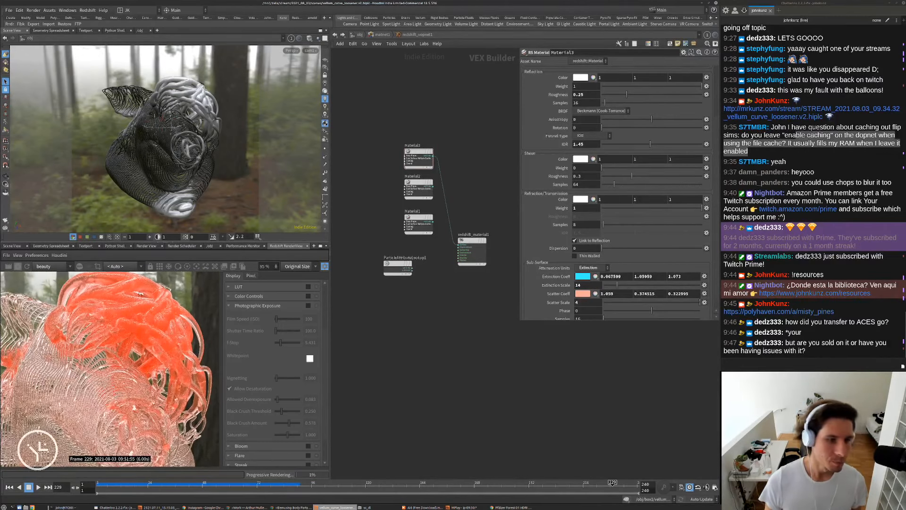
Try a reflection Roughness of about 0.526 on Material3 and examine the curls on the pig's head.
{"action": "left_click", "coordinate": [654, 95]}
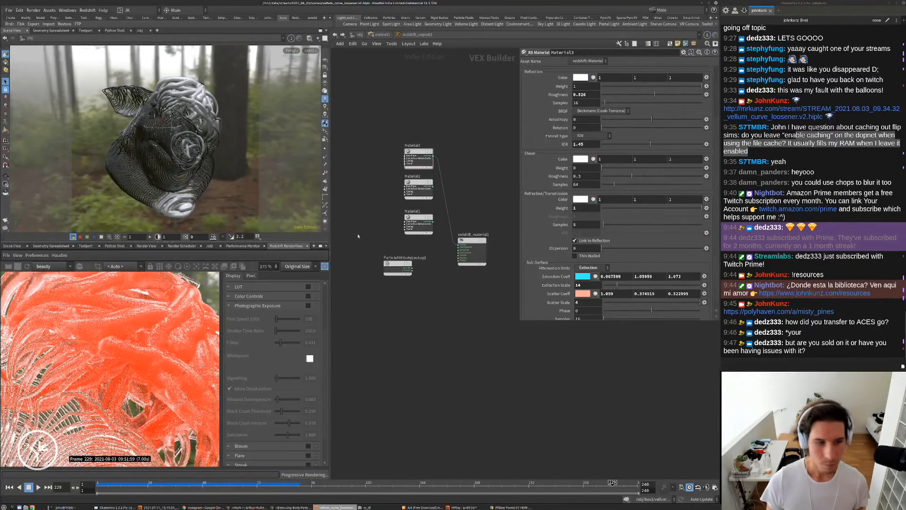
{"action": "scroll", "coordinate": [98, 296], "scroll_direction": "down", "scroll_amount": 1}
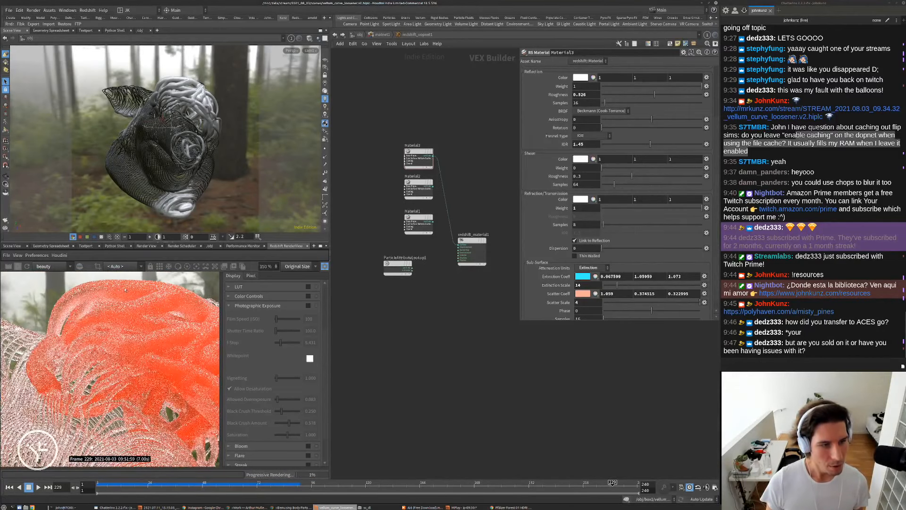
{"action": "scroll", "coordinate": [104, 292], "scroll_direction": "down", "scroll_amount": 2}
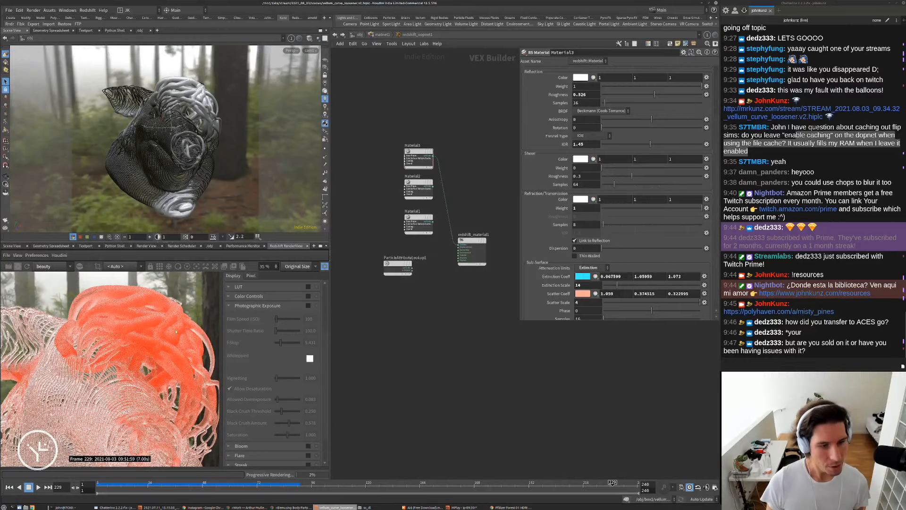
{"action": "middle_click_drag", "start_coordinate": [199, 333], "coordinate": [141, 302]}
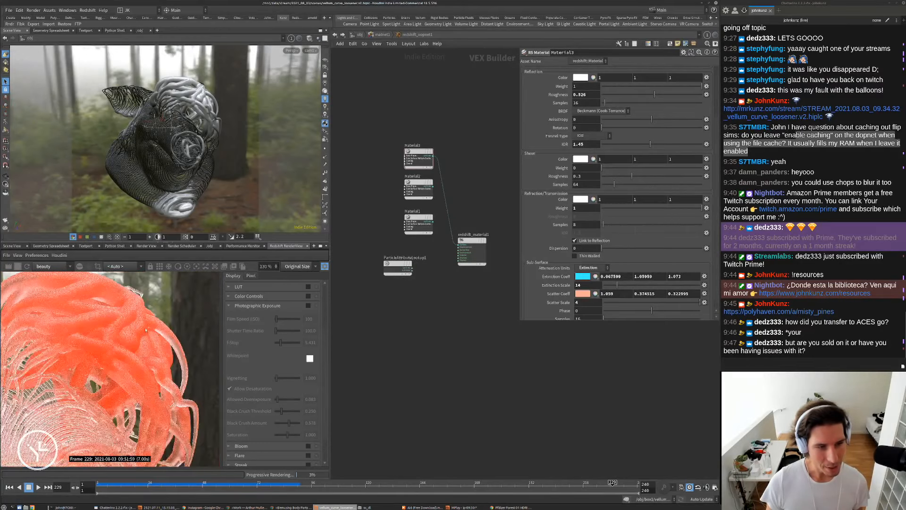
{"action": "scroll", "coordinate": [166, 376], "scroll_direction": "down", "scroll_amount": 1}
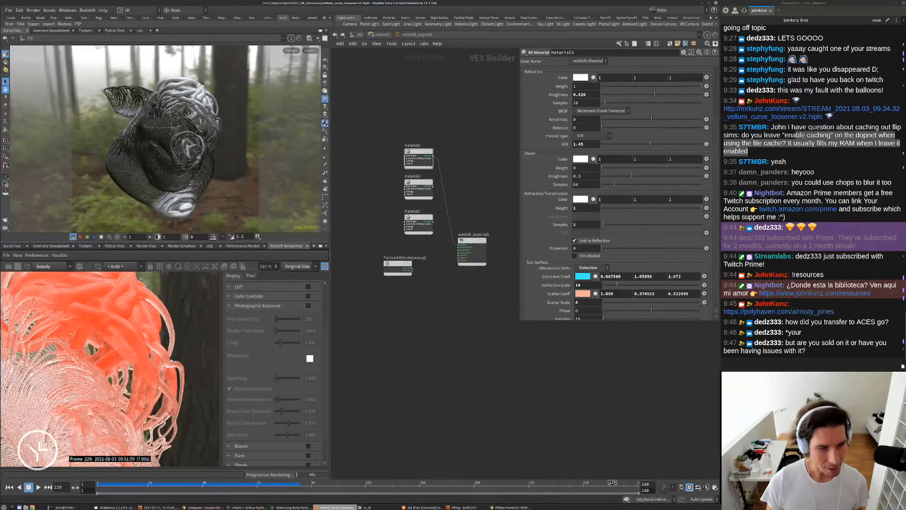
Set Material3's subsurface Scatter Scale to 1 and inspect the result in the render.
{"action": "scroll", "coordinate": [166, 376], "scroll_direction": "up", "scroll_amount": 1}
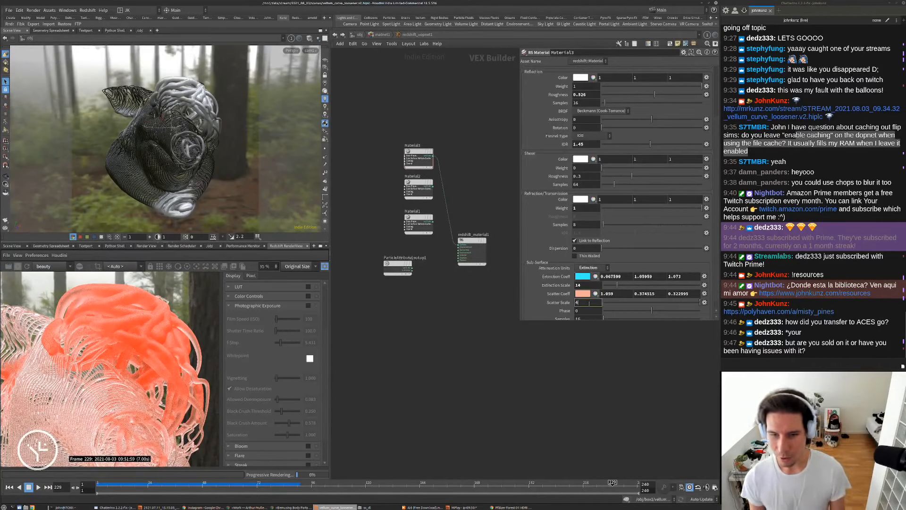
{"action": "scroll", "coordinate": [109, 302], "scroll_direction": "down", "scroll_amount": 5}
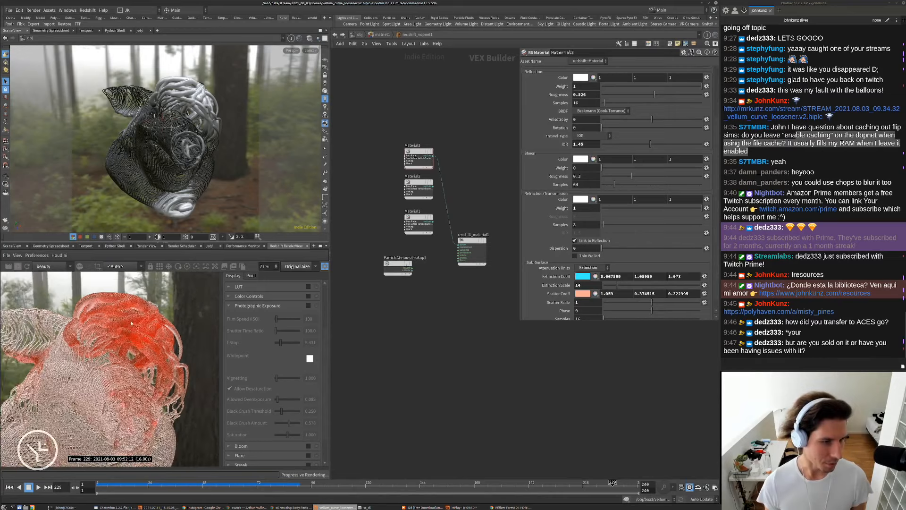
{"action": "scroll", "coordinate": [110, 302], "scroll_direction": "up", "scroll_amount": 5}
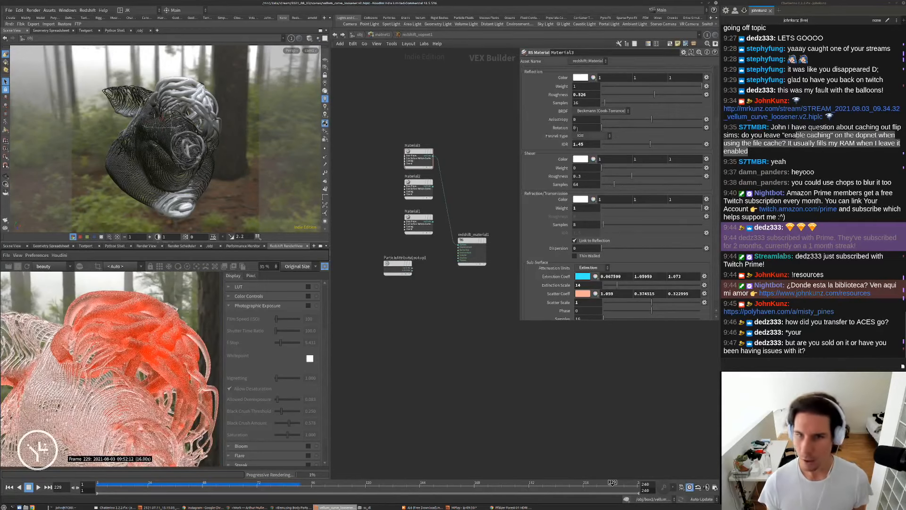
Try reflection Roughness values of 0.35 and 0.65 on Material3, settling on 0.2.
{"action": "type", "text": "35"}
{"action": "key", "text": "Return"}
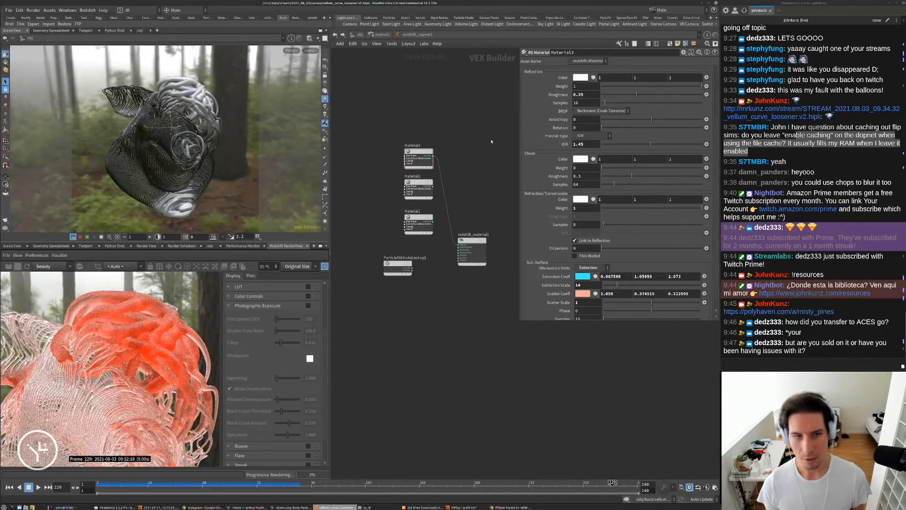
{"action": "scroll", "coordinate": [149, 340], "scroll_direction": "down", "scroll_amount": 4}
{"action": "scroll", "coordinate": [149, 340], "scroll_direction": "up", "scroll_amount": 1}
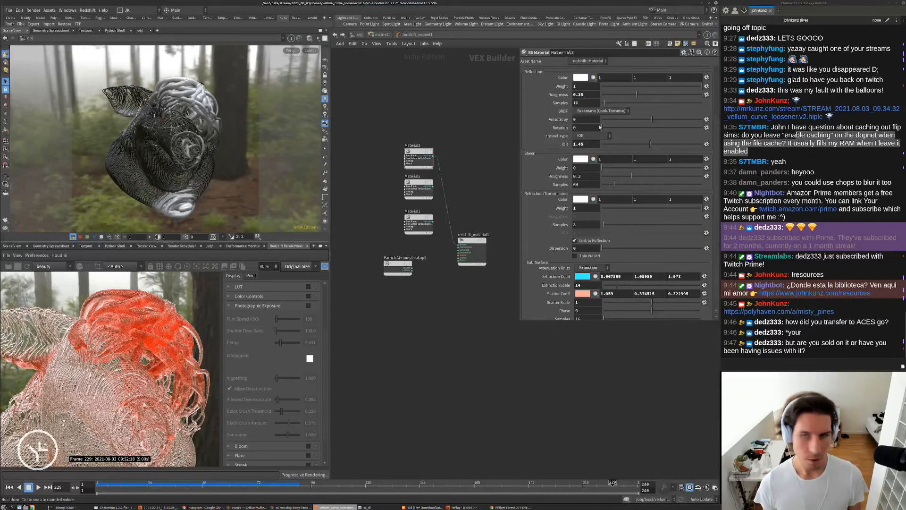
{"action": "type", "text": "65"}
{"action": "key", "text": "Return"}
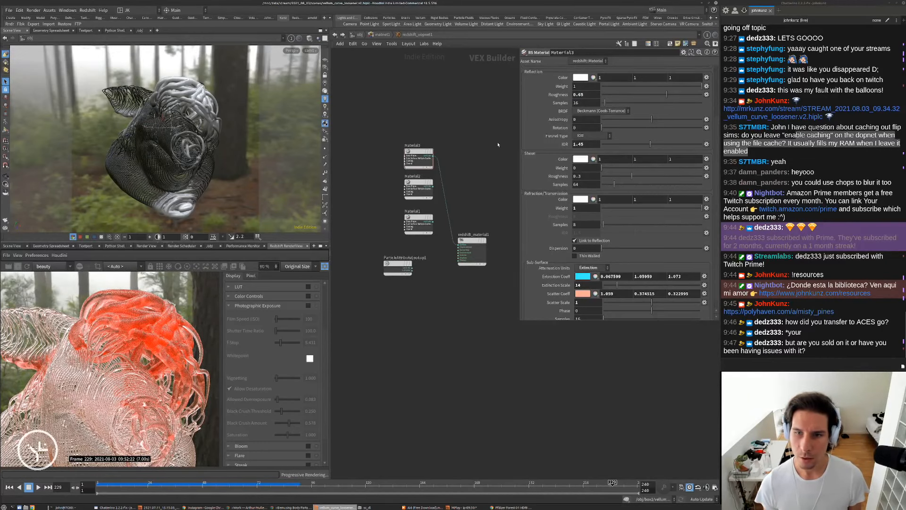
{"action": "double_click", "coordinate": [579, 95]}
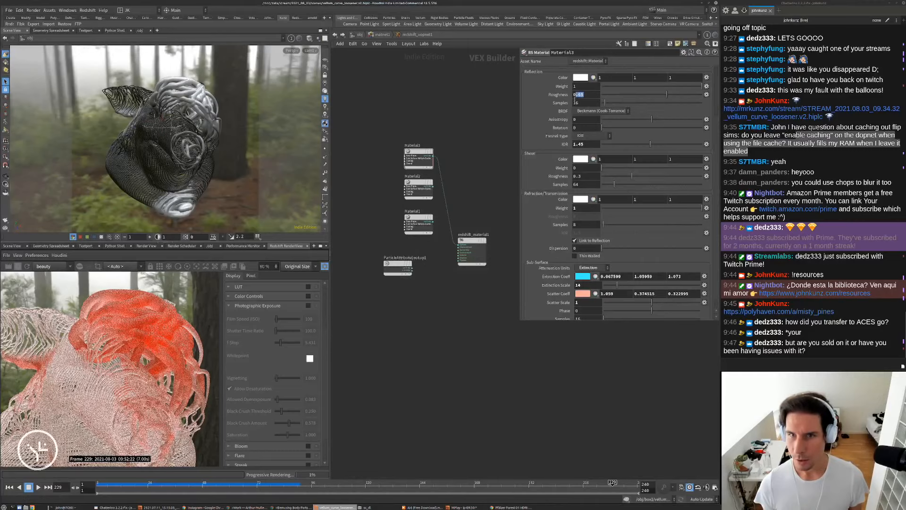
Unlink Material3's refraction from its reflection, set the refraction Roughness to 0.75, and inspect the strands in the render.
{"action": "left_click", "coordinate": [588, 241]}
{"action": "left_click", "coordinate": [587, 241]}
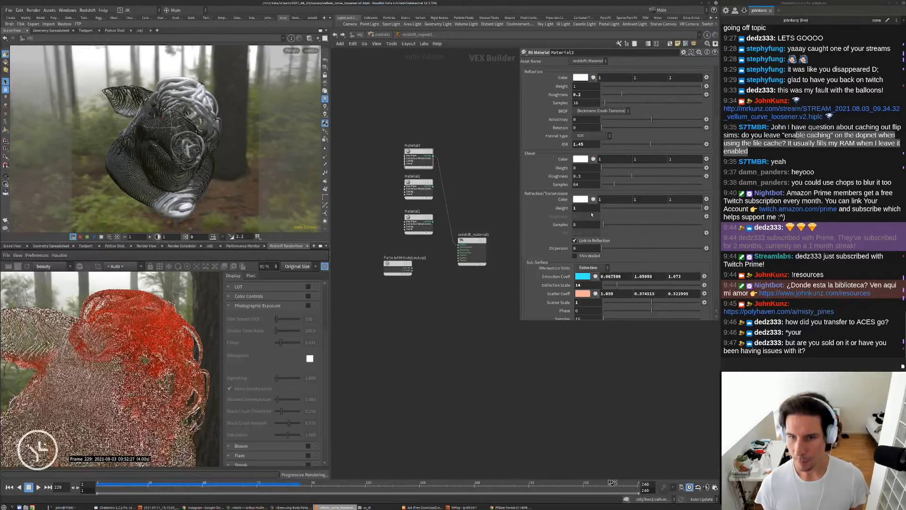
{"action": "left_click", "coordinate": [588, 241]}
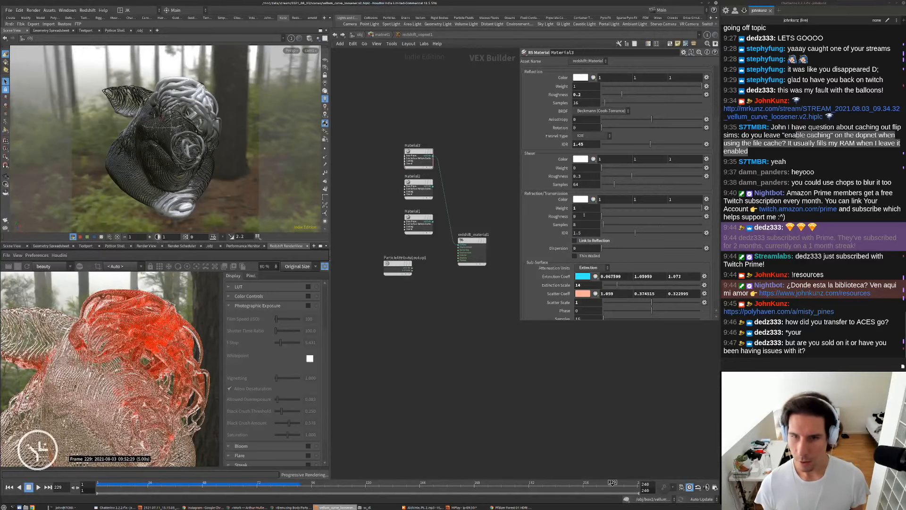
{"action": "type", "text": "0.75"}
{"action": "key", "text": "Return"}
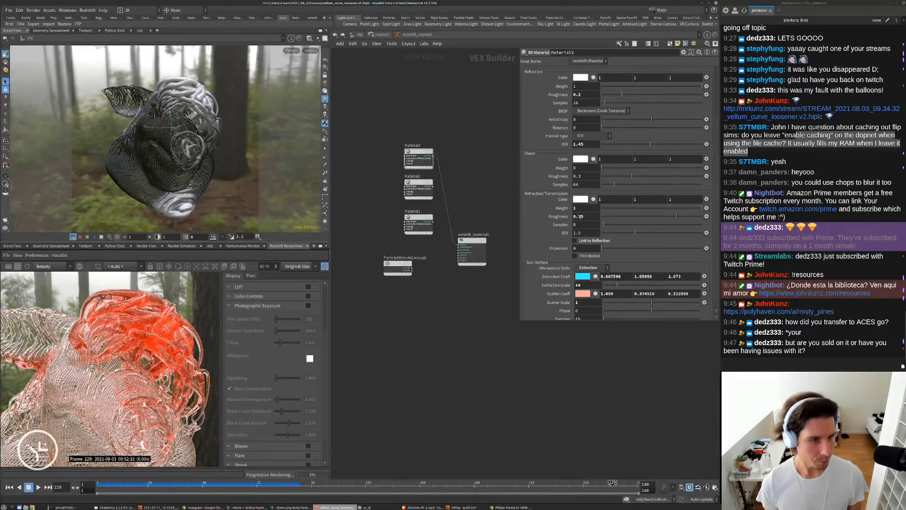
{"action": "scroll", "coordinate": [129, 307], "scroll_direction": "up", "scroll_amount": 2}
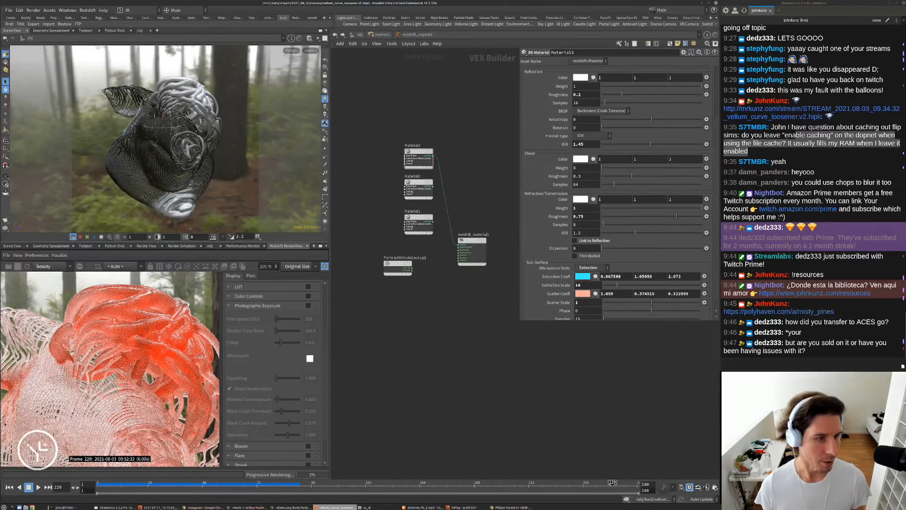
{"action": "scroll", "coordinate": [122, 288], "scroll_direction": "down", "scroll_amount": 2}
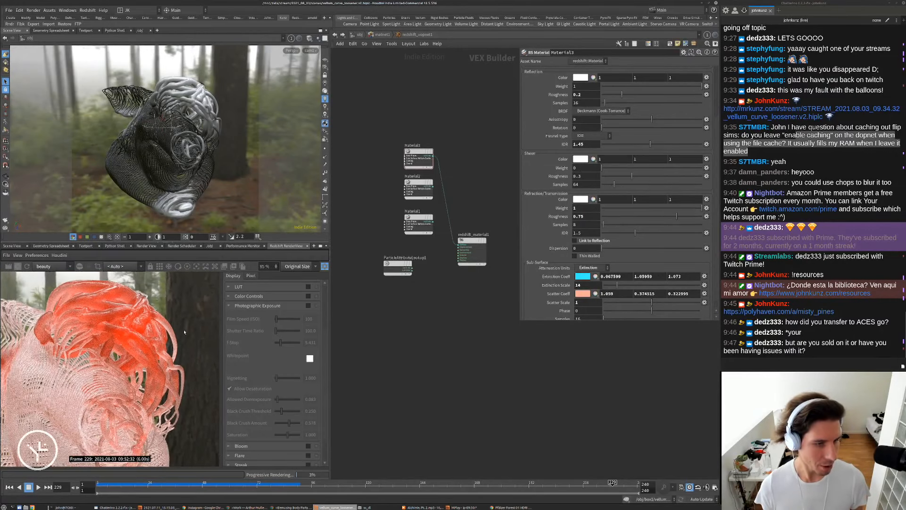
Lower Material3's refraction IOR to about 1.099 and inspect the whole head in the render.
{"action": "left_click", "coordinate": [620, 234]}
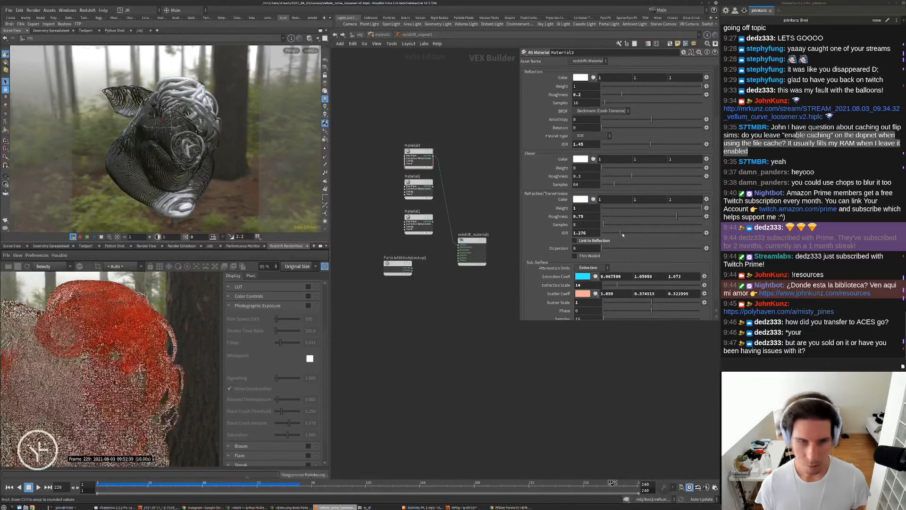
{"action": "left_click_drag", "start_coordinate": [610, 235], "coordinate": [608, 235]}
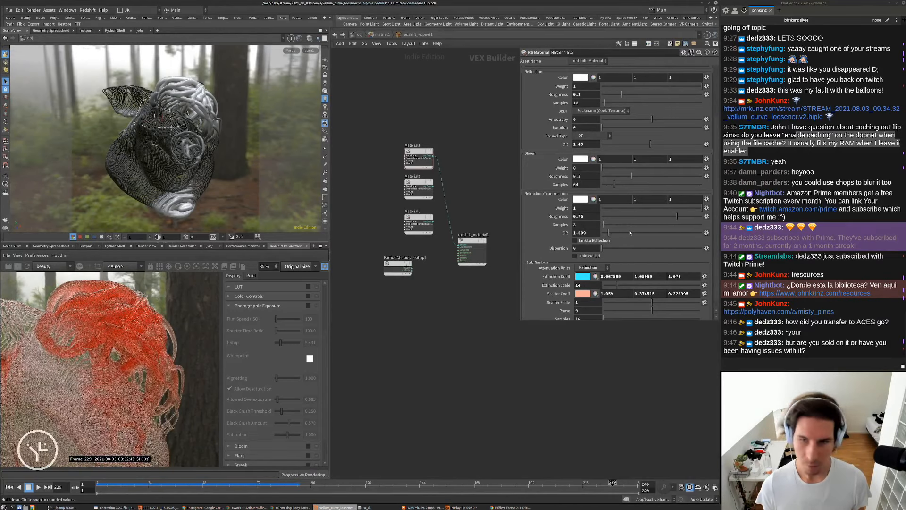
{"action": "scroll", "coordinate": [103, 315], "scroll_direction": "down", "scroll_amount": 3}
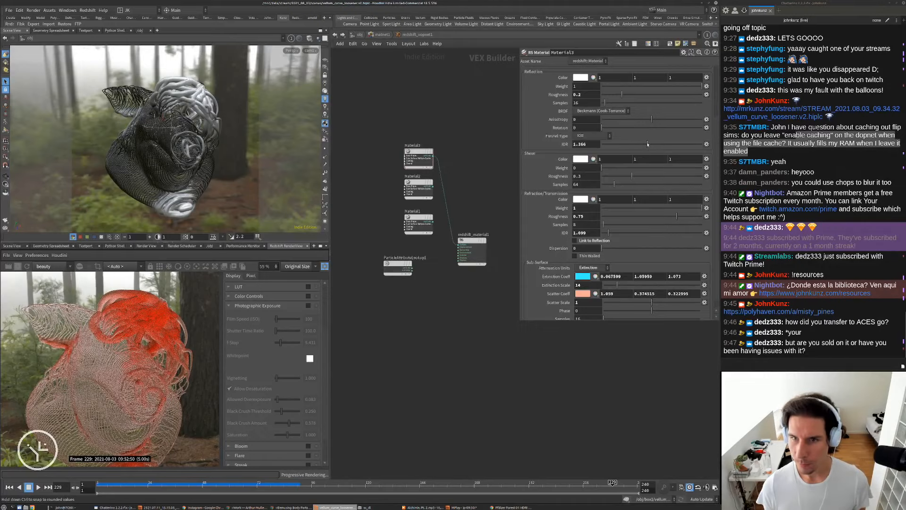
Try different reflection IOR values on Material3, settling on about 1.486, and inspect the head and its strands in the render.
{"action": "left_click_drag", "start_coordinate": [648, 144], "coordinate": [671, 144]}
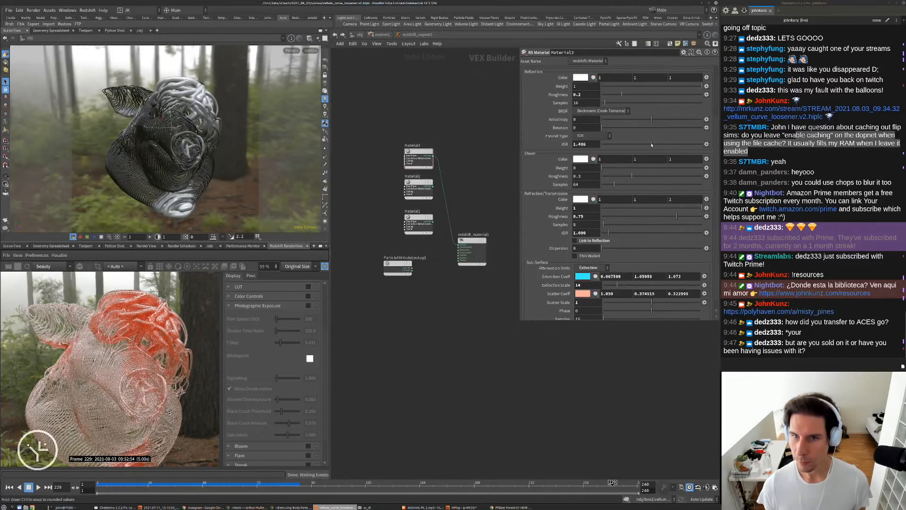
{"action": "scroll", "coordinate": [74, 326], "scroll_direction": "down", "scroll_amount": 2}
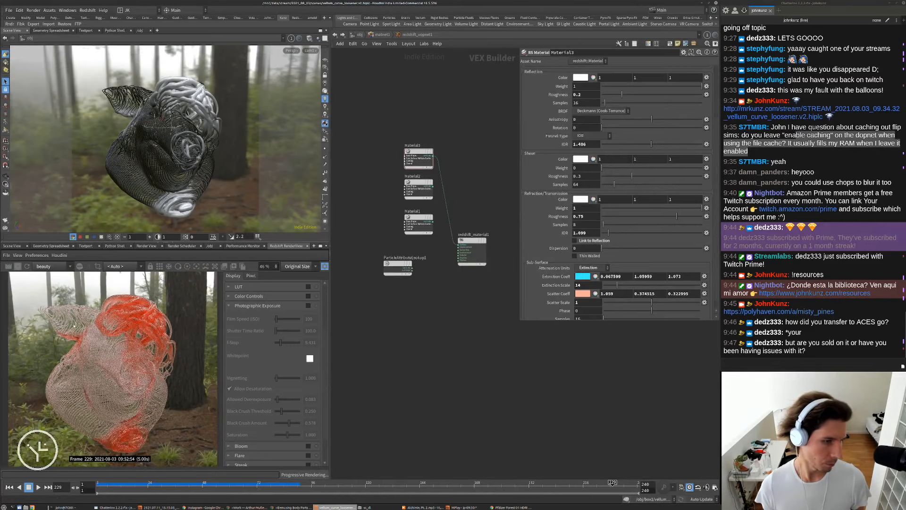
{"action": "scroll", "coordinate": [121, 293], "scroll_direction": "up", "scroll_amount": 5}
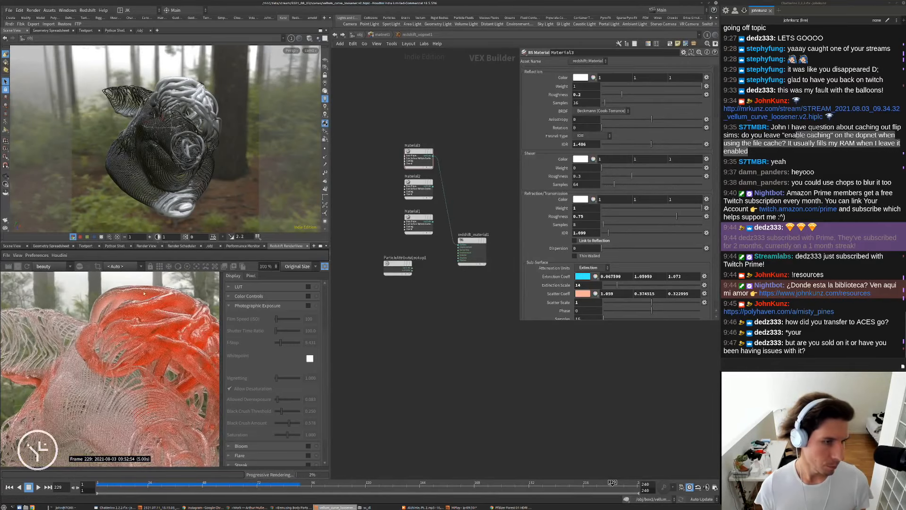
{"action": "scroll", "coordinate": [56, 288], "scroll_direction": "down", "scroll_amount": 3}
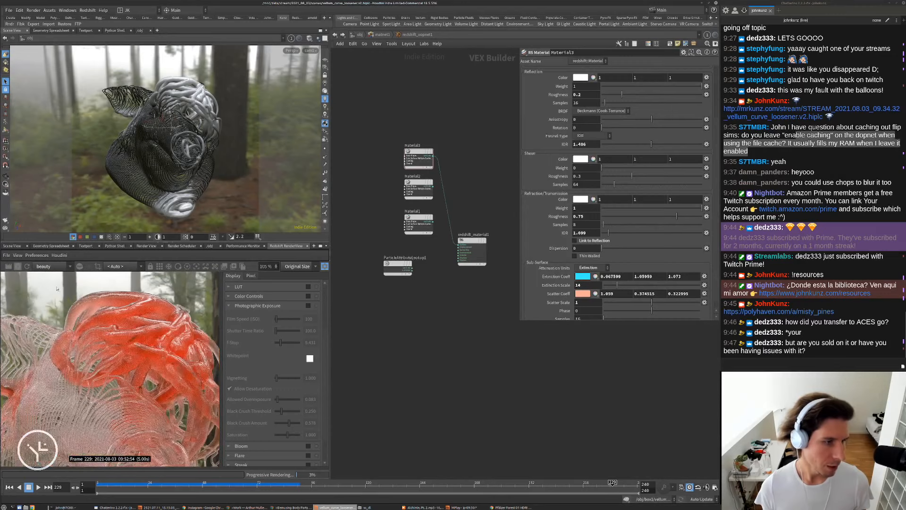
{"action": "scroll", "coordinate": [444, 244], "scroll_direction": "up", "scroll_amount": 5}
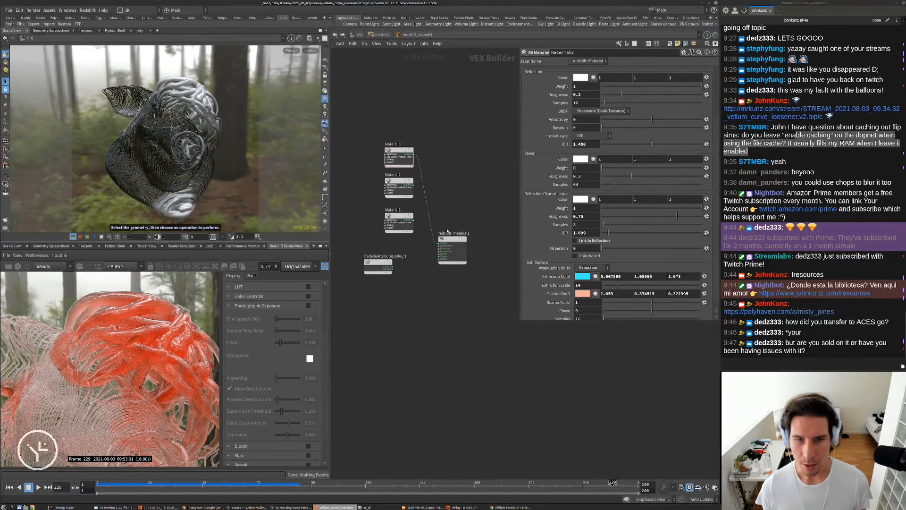
Add an RS Material Blender node between the three materials and the redshift_material1 output node.
{"action": "key", "text": "Tab"}
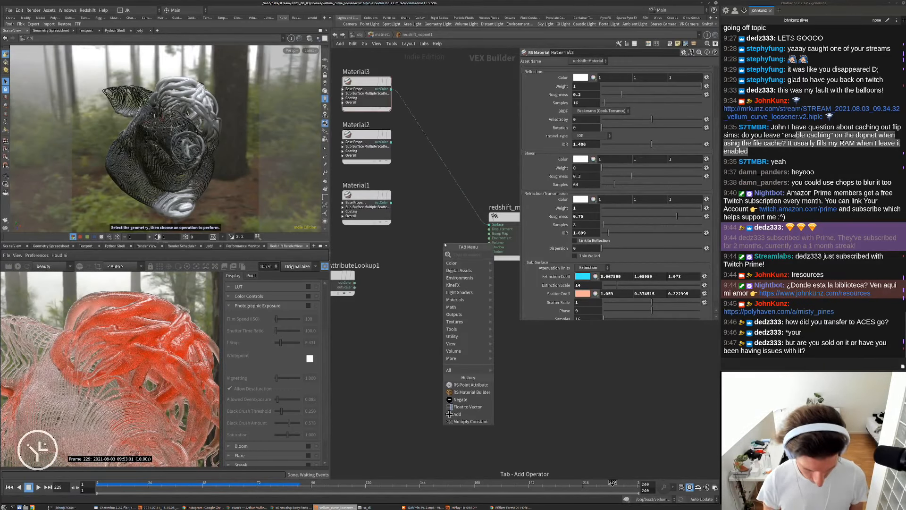
{"action": "type", "text": "blen"}
{"action": "key", "text": "Down"}
{"action": "key", "text": "Down"}
{"action": "key", "text": "Return"}
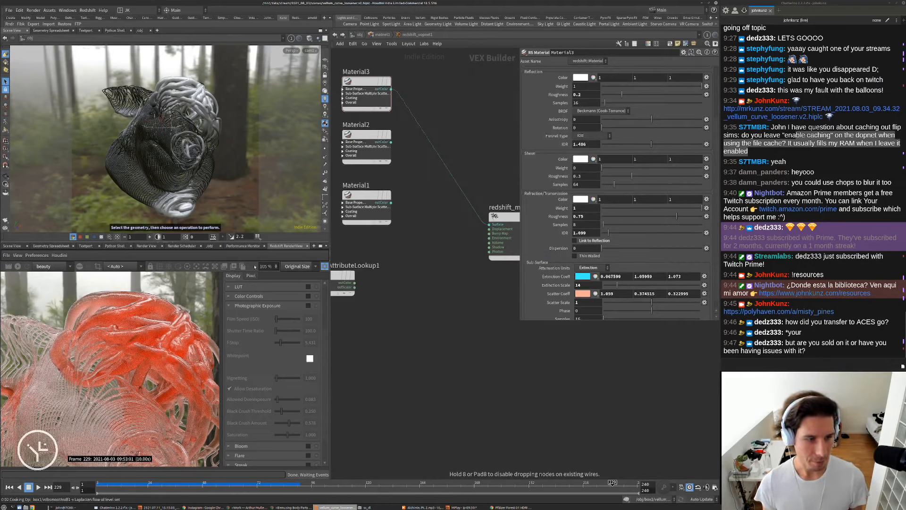
{"action": "left_click", "coordinate": [424, 248]}
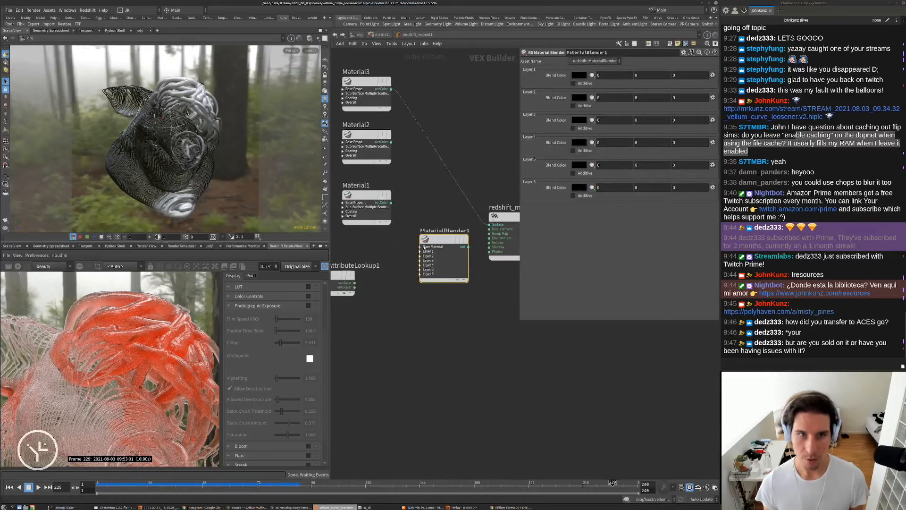
{"action": "mouse_move", "coordinate": [424, 247]}
{"action": "left_mouse_down"}
{"action": "mouse_move", "coordinate": [436, 226]}
{"action": "mouse_move", "coordinate": [428, 261]}
{"action": "left_mouse_up"}
Connect Material1 to the blender's Base Material color and Material3 to its Layer 1 color.
{"action": "middle_click_drag", "start_coordinate": [371, 277], "coordinate": [397, 258]}
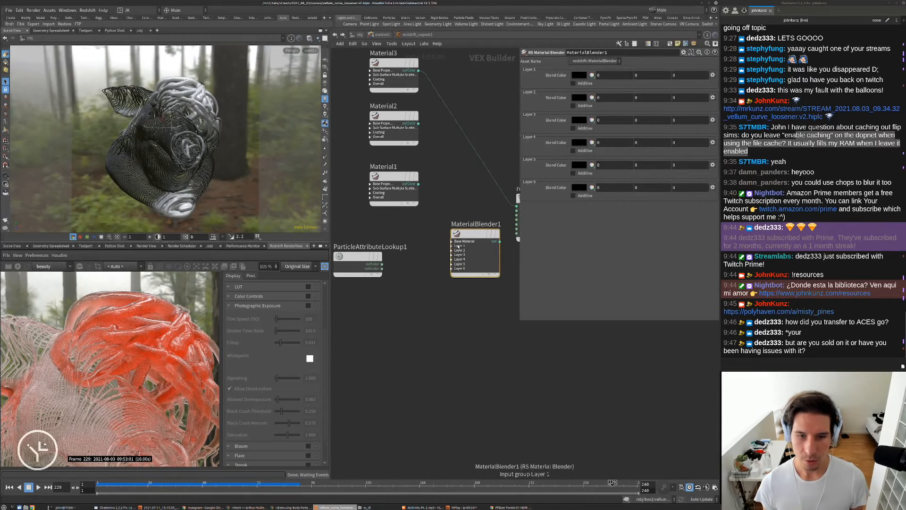
{"action": "middle_click_drag", "start_coordinate": [457, 247], "coordinate": [443, 263]}
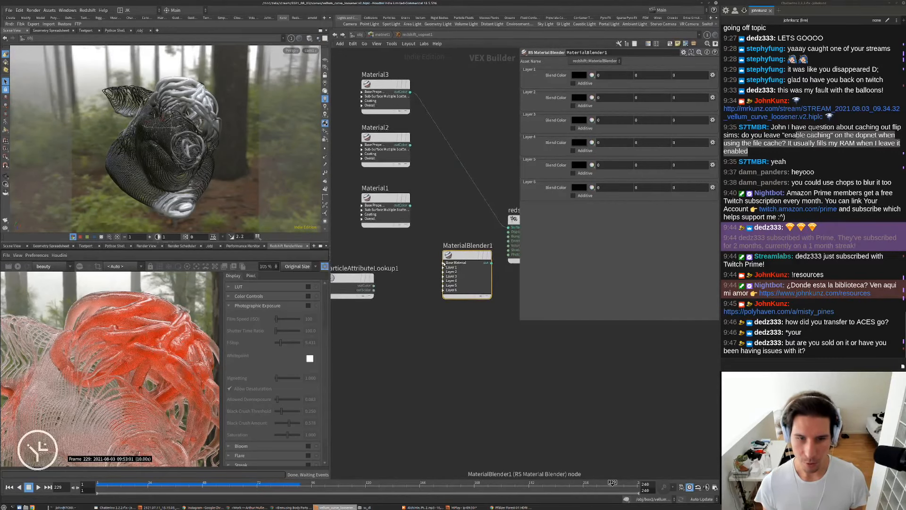
{"action": "left_click", "coordinate": [443, 263]}
{"action": "left_click_drag", "start_coordinate": [443, 267], "coordinate": [410, 205]}
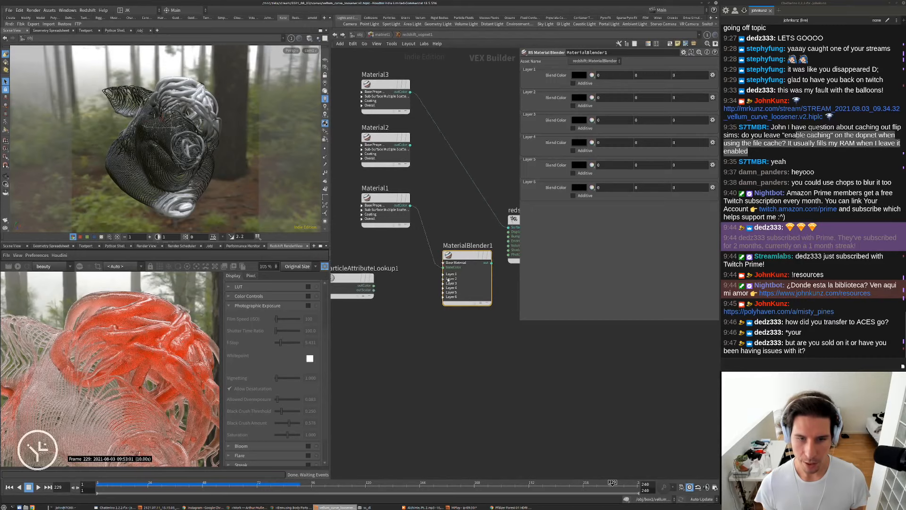
{"action": "left_click", "coordinate": [444, 273]}
{"action": "left_click_drag", "start_coordinate": [443, 278], "coordinate": [417, 104]}
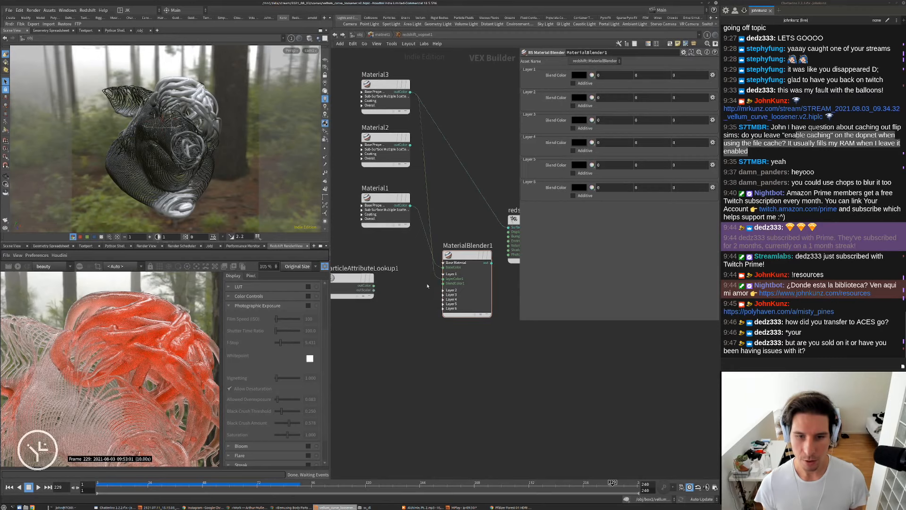
Wire the blender's output into the redshift material's Surface and ParticleAttributeLookup1 into blendColor1, then move the blender up beside the output node.
{"action": "middle_click_drag", "start_coordinate": [427, 286], "coordinate": [402, 292]}
{"action": "left_click_drag", "start_coordinate": [483, 233], "coordinate": [466, 268]}
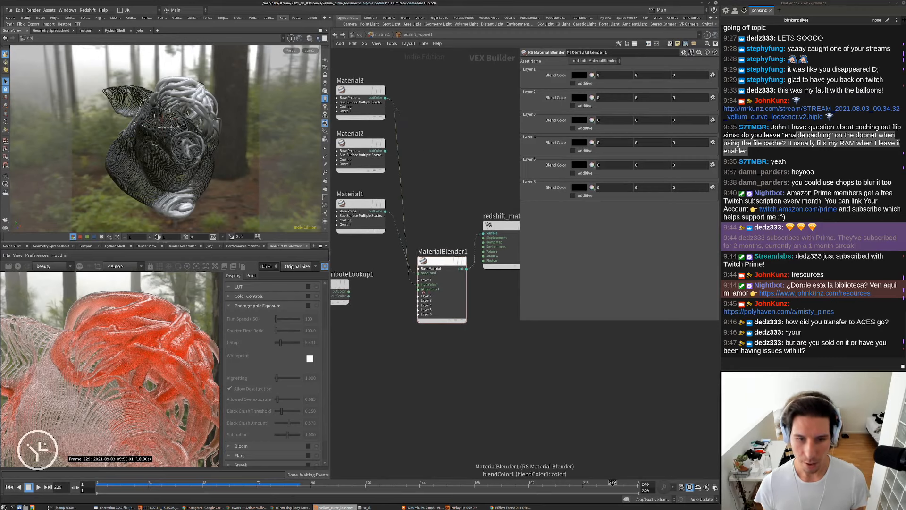
{"action": "left_click_drag", "start_coordinate": [419, 290], "coordinate": [349, 292]}
{"action": "left_click_drag", "start_coordinate": [443, 288], "coordinate": [445, 262]}
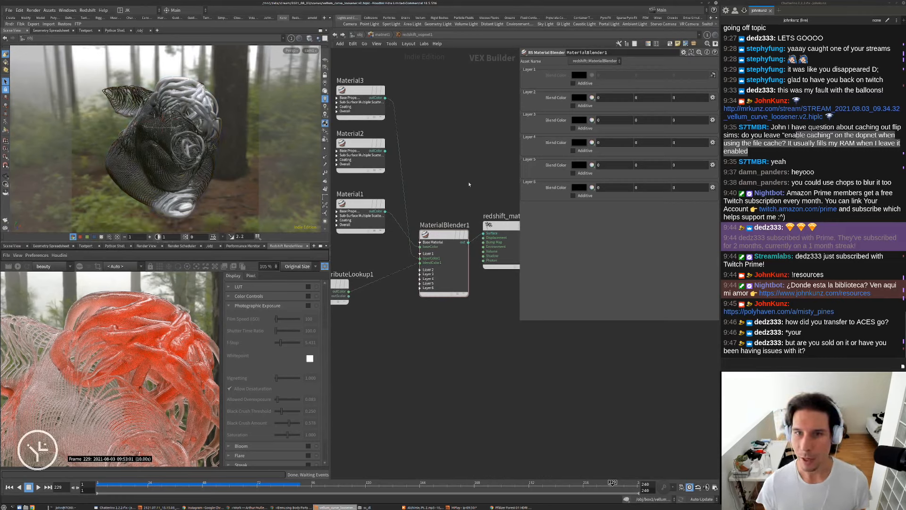
Check the attribute name on ParticleAttributeLookup1 and inspect the blended materials on the whole head and its strands in the render.
{"action": "middle_click_drag", "start_coordinate": [469, 184], "coordinate": [465, 167]}
{"action": "scroll", "coordinate": [468, 165], "scroll_direction": "down", "scroll_amount": 4}
{"action": "scroll", "coordinate": [468, 165], "scroll_direction": "up", "scroll_amount": 3}
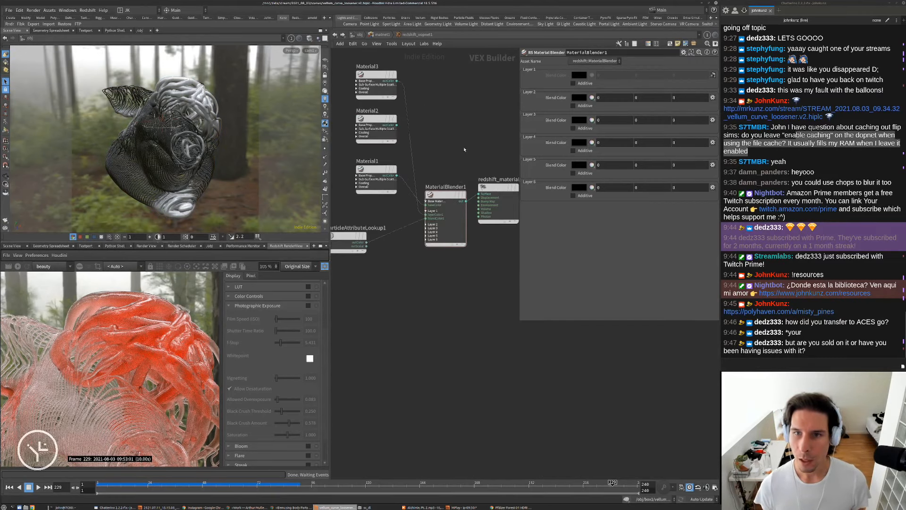
{"action": "left_click", "coordinate": [349, 243]}
{"action": "middle_click_drag", "start_coordinate": [349, 243], "coordinate": [359, 227]}
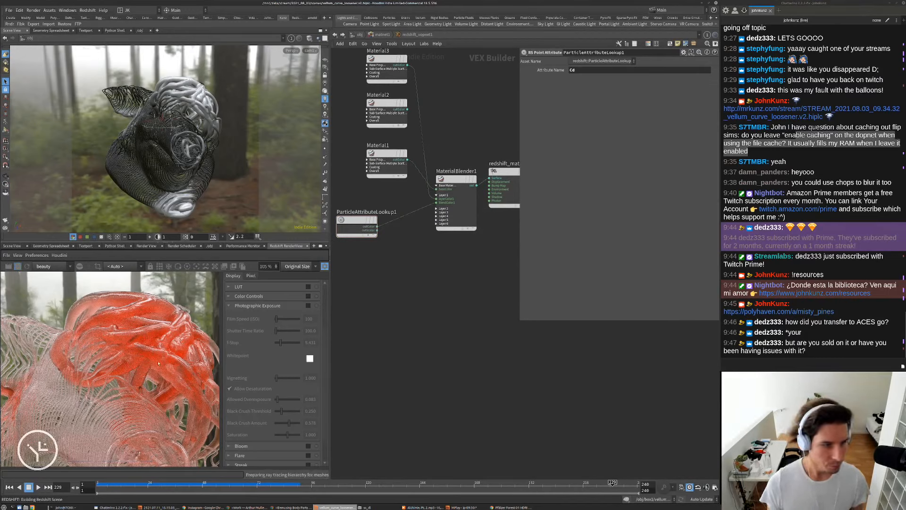
{"action": "scroll", "coordinate": [104, 370], "scroll_direction": "down", "scroll_amount": 2}
{"action": "scroll", "coordinate": [103, 370], "scroll_direction": "down", "scroll_amount": 1}
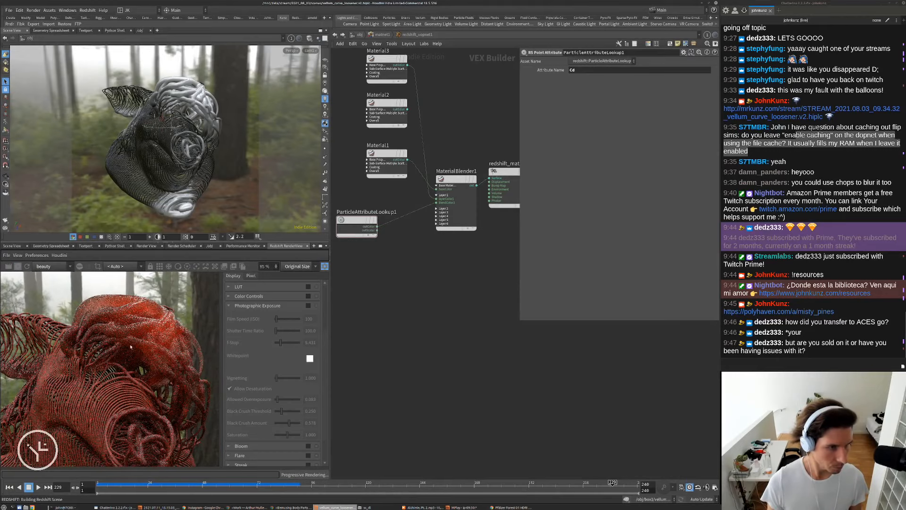
{"action": "scroll", "coordinate": [94, 307], "scroll_direction": "up", "scroll_amount": 5}
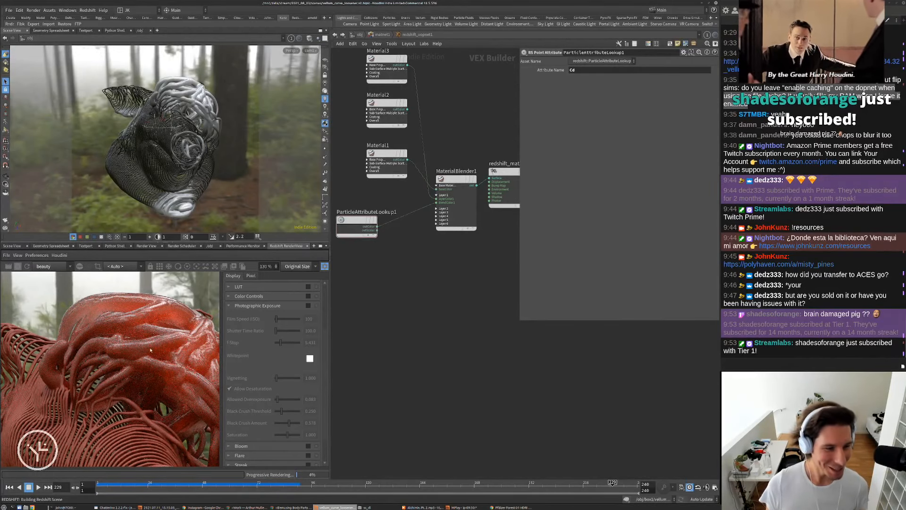
{"action": "scroll", "coordinate": [136, 334], "scroll_direction": "down", "scroll_amount": 5}
{"action": "scroll", "coordinate": [135, 334], "scroll_direction": "down", "scroll_amount": 2}
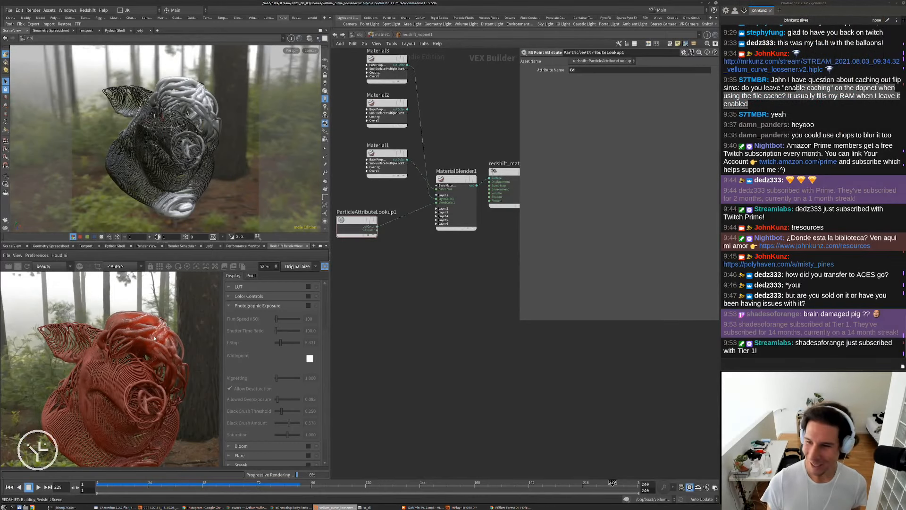
{"action": "scroll", "coordinate": [155, 341], "scroll_direction": "up", "scroll_amount": 5}
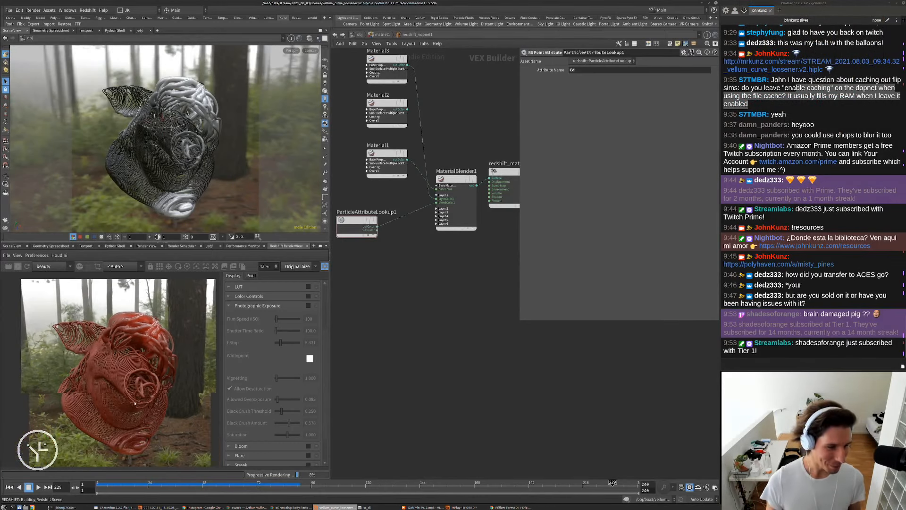
{"action": "scroll", "coordinate": [93, 323], "scroll_direction": "up", "scroll_amount": 1}
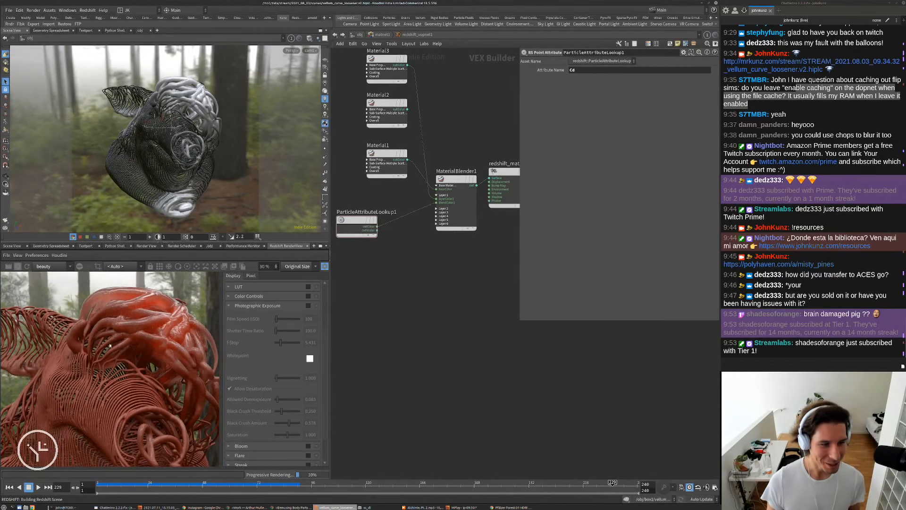
{"action": "scroll", "coordinate": [180, 333], "scroll_direction": "down", "scroll_amount": 4}
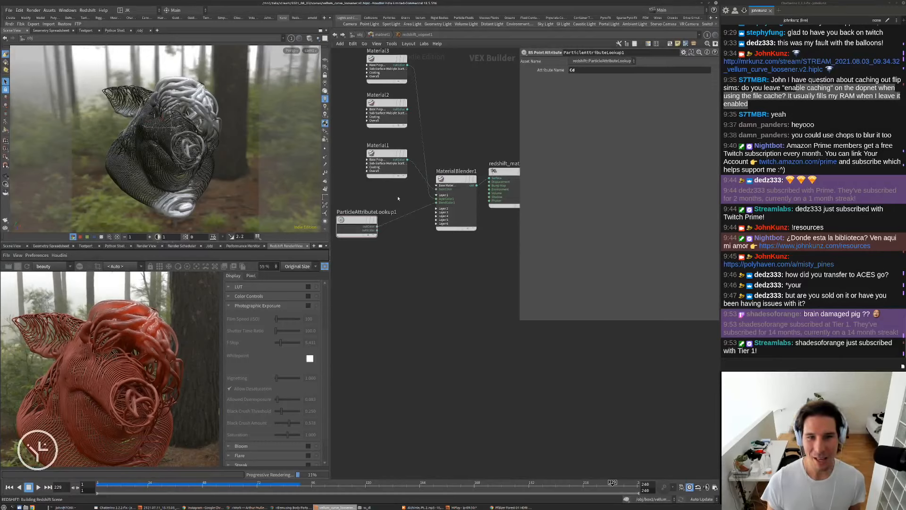
Try a Material3 Extinction Scale of 11.1 and a Scatter Scale of about 1.769.
{"action": "middle_click_drag", "start_coordinate": [398, 198], "coordinate": [402, 221]}
{"action": "left_click", "coordinate": [391, 81]}
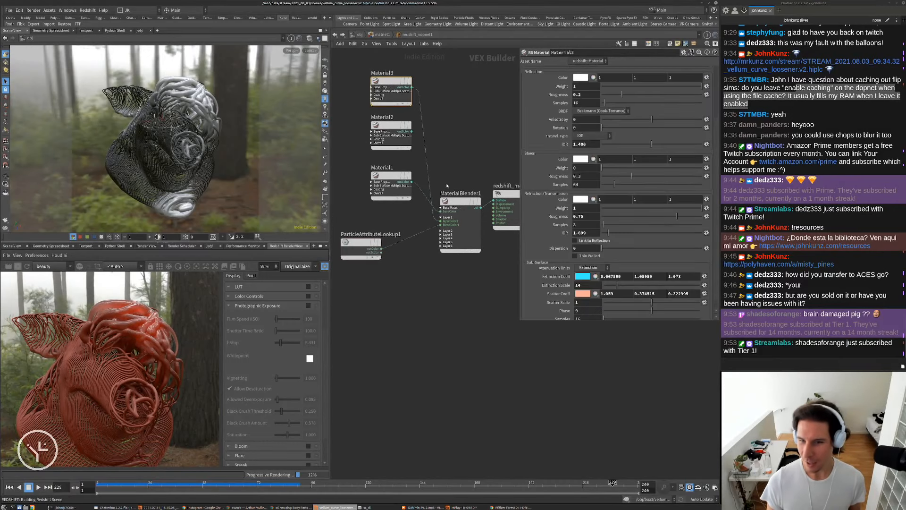
{"action": "left_click_drag", "start_coordinate": [610, 285], "coordinate": [614, 287]}
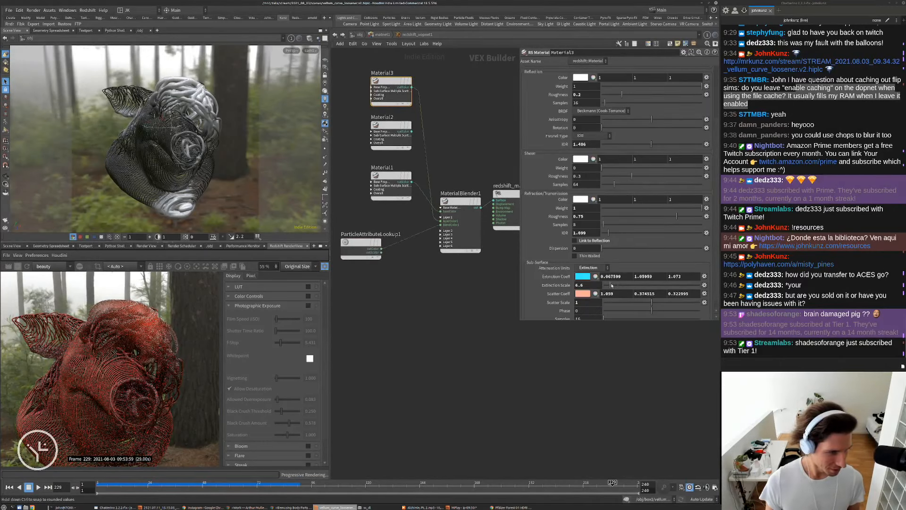
{"action": "left_click", "coordinate": [626, 286]}
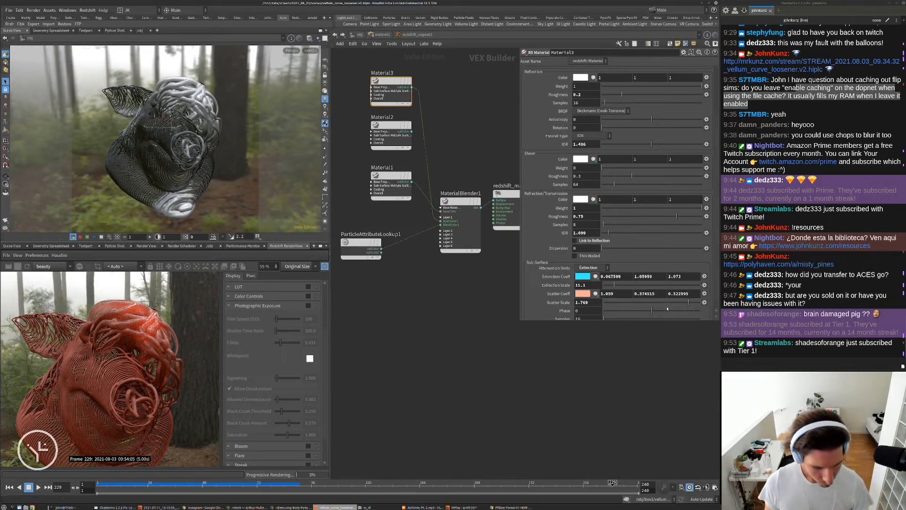
Set Material1's reflection Roughness to 0.35 and IOR to 1.65, inspecting the head in the render.
{"action": "left_click", "coordinate": [391, 175]}
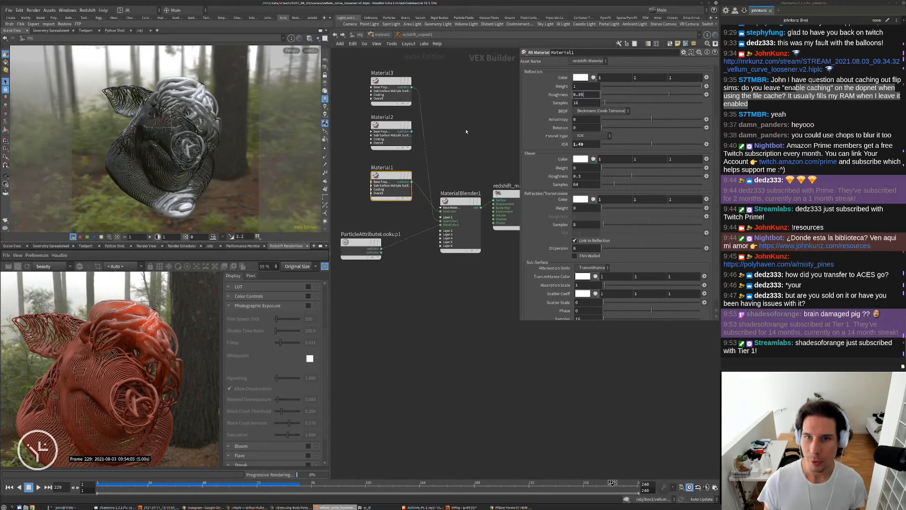
{"action": "scroll", "coordinate": [146, 368], "scroll_direction": "up", "scroll_amount": 3}
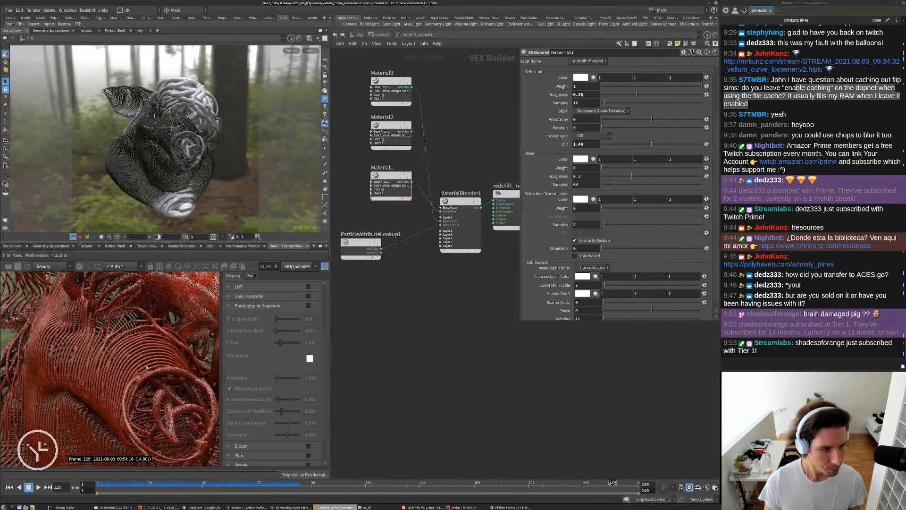
{"action": "scroll", "coordinate": [99, 347], "scroll_direction": "down", "scroll_amount": 2}
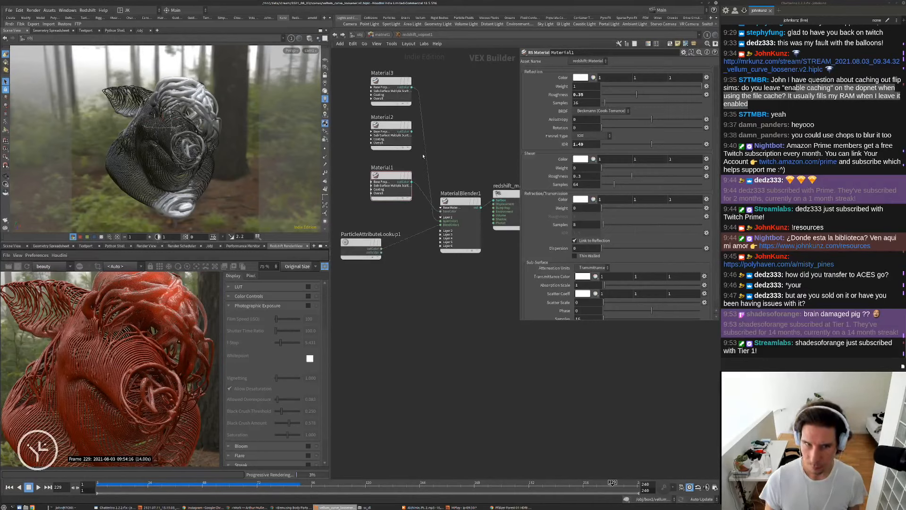
{"action": "scroll", "coordinate": [608, 180], "scroll_direction": "up", "scroll_amount": 3}
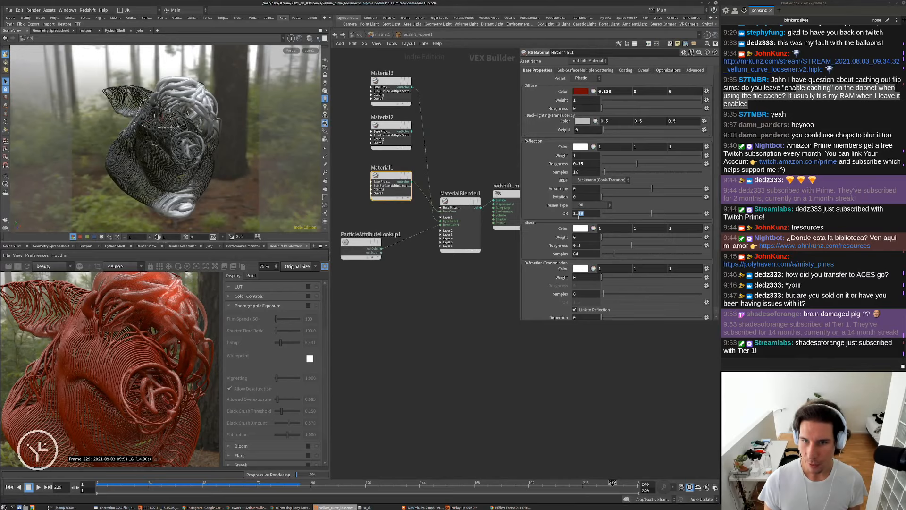
{"action": "type", "text": "65"}
{"action": "key", "text": "Return"}
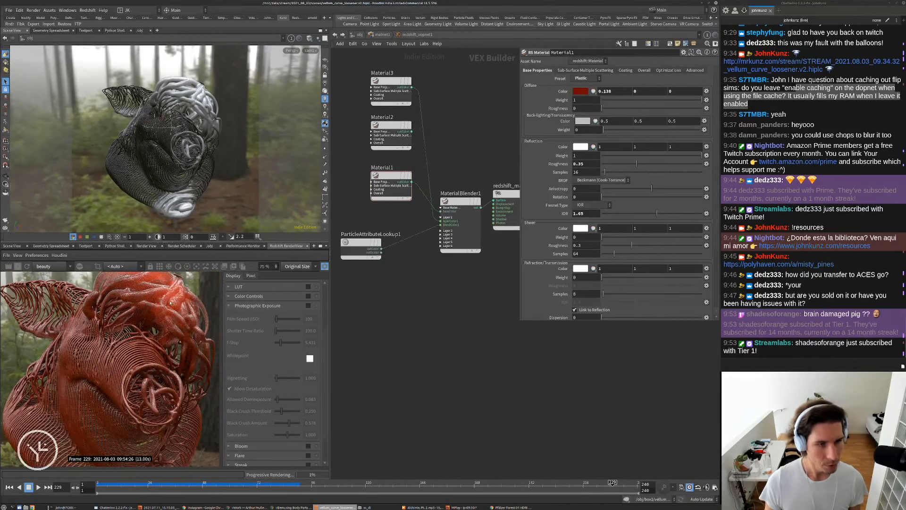
Try Extinction Scale values of 15 and 4 on Material3, settling on 12, and inspect the head in the render.
{"action": "middle_click_drag", "start_coordinate": [395, 296], "coordinate": [394, 330]}
{"action": "left_click", "coordinate": [392, 116]}
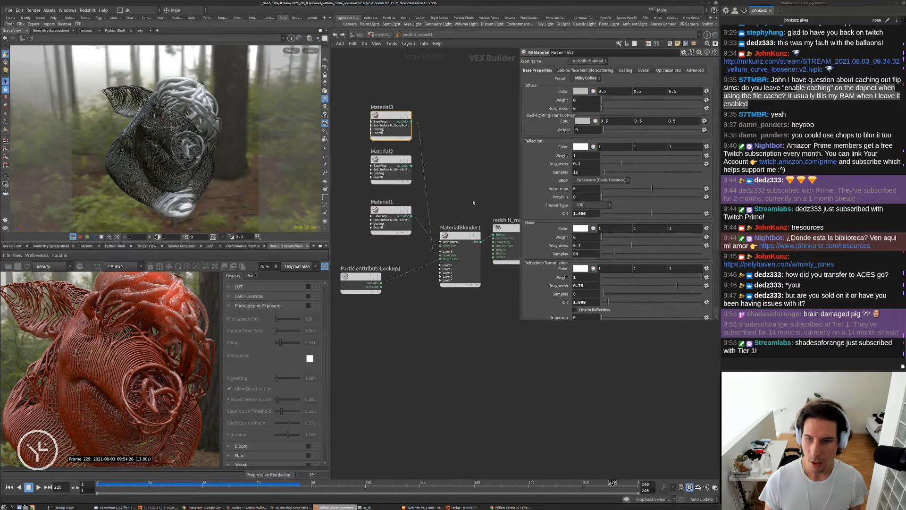
{"action": "scroll", "coordinate": [564, 249], "scroll_direction": "down", "scroll_amount": 5}
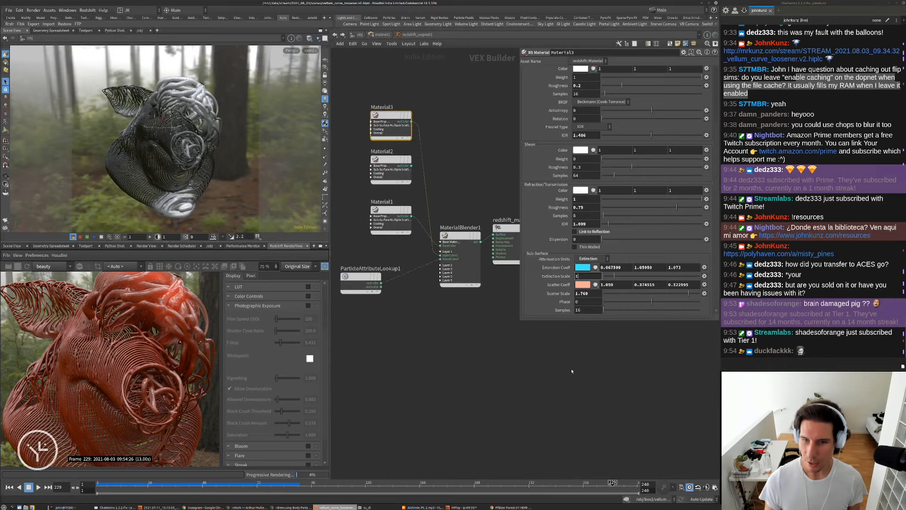
{"action": "left_click", "coordinate": [410, 362]}
{"action": "scroll", "coordinate": [123, 363], "scroll_direction": "down", "scroll_amount": 2}
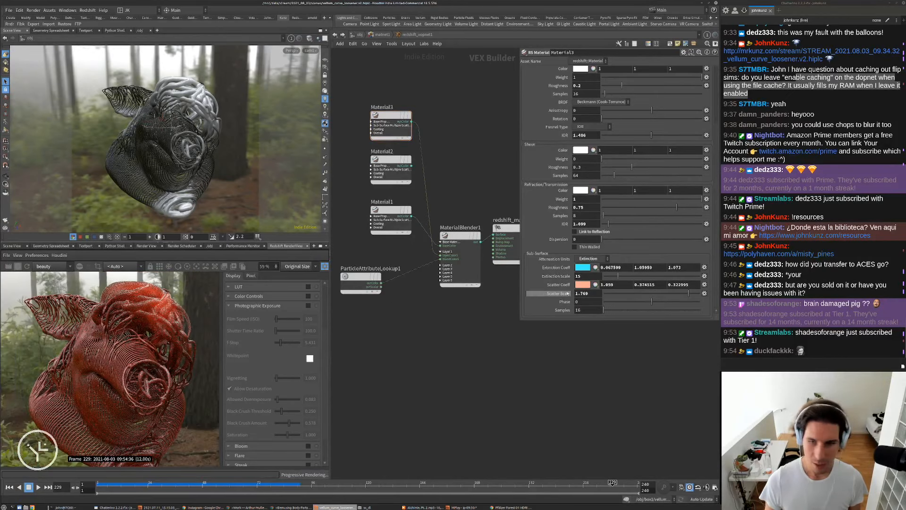
{"action": "type", "text": "4"}
{"action": "key", "text": "Return"}
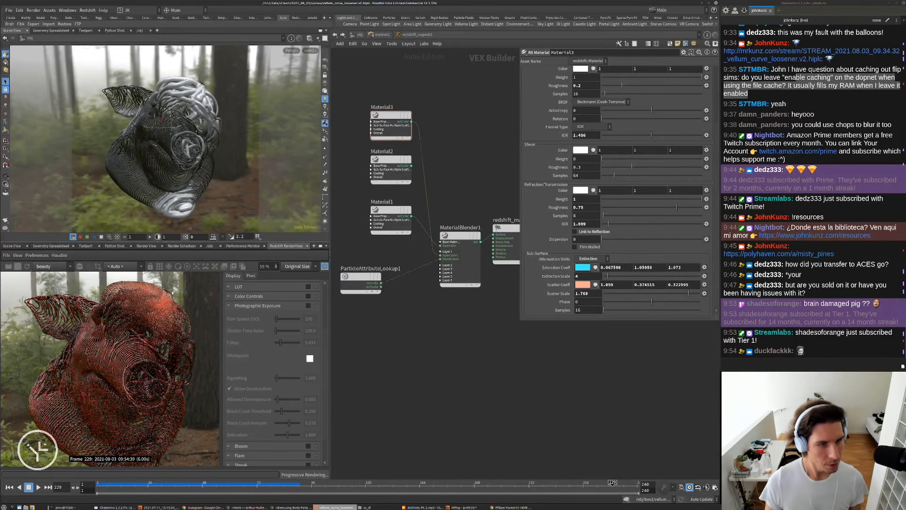
{"action": "scroll", "coordinate": [133, 286], "scroll_direction": "up", "scroll_amount": 2}
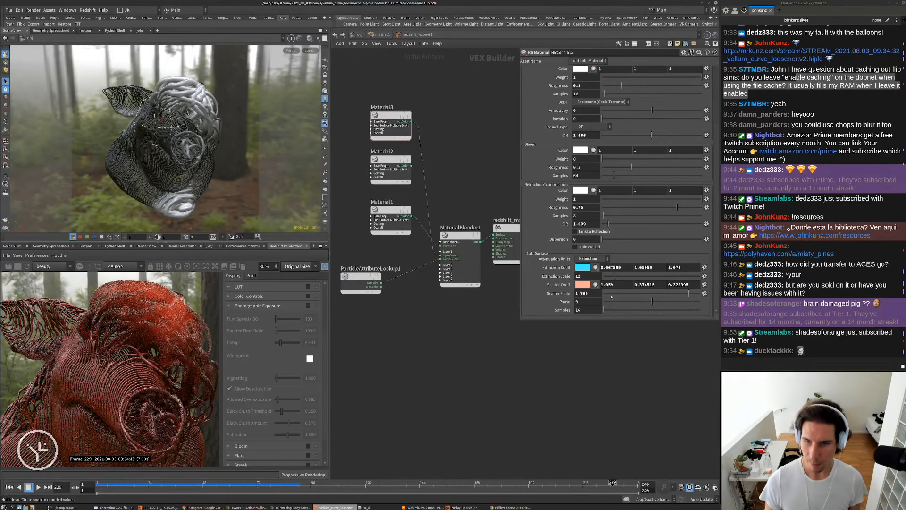
Set Material3's subsurface Scatter Scale to 1 and view the whole head in the render.
{"action": "left_click", "coordinate": [590, 293]}
{"action": "scroll", "coordinate": [152, 317], "scroll_direction": "down", "scroll_amount": 2}
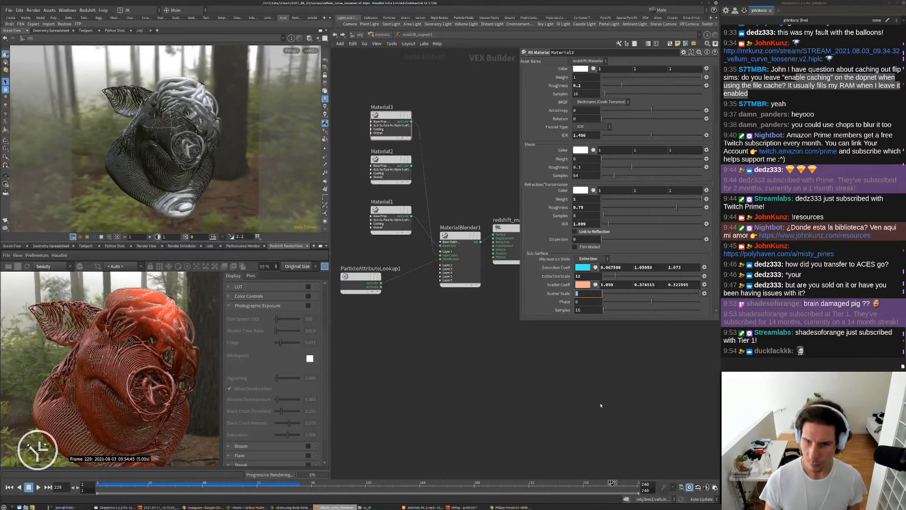
{"action": "type", "text": "1"}
{"action": "key", "text": "Return"}
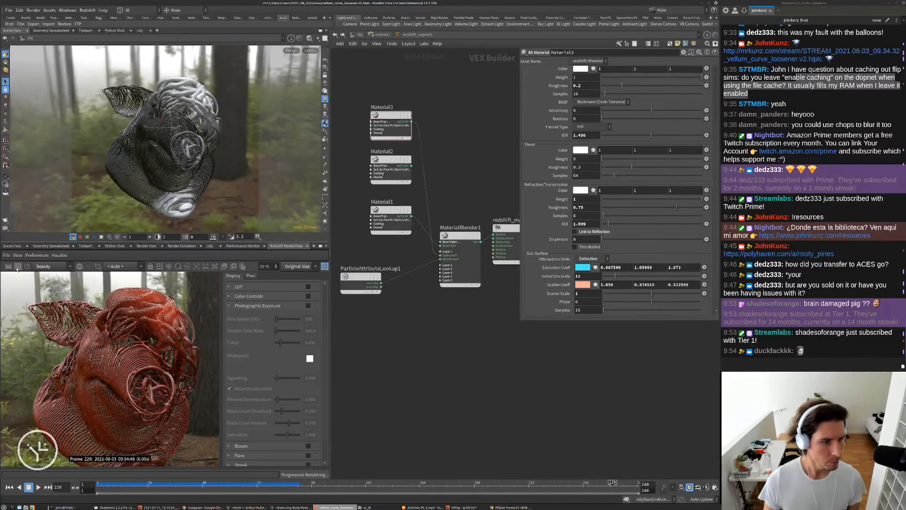
Add an RS Pow node below the attribute lookup and material blender nodes.
{"action": "key", "text": "Tab"}
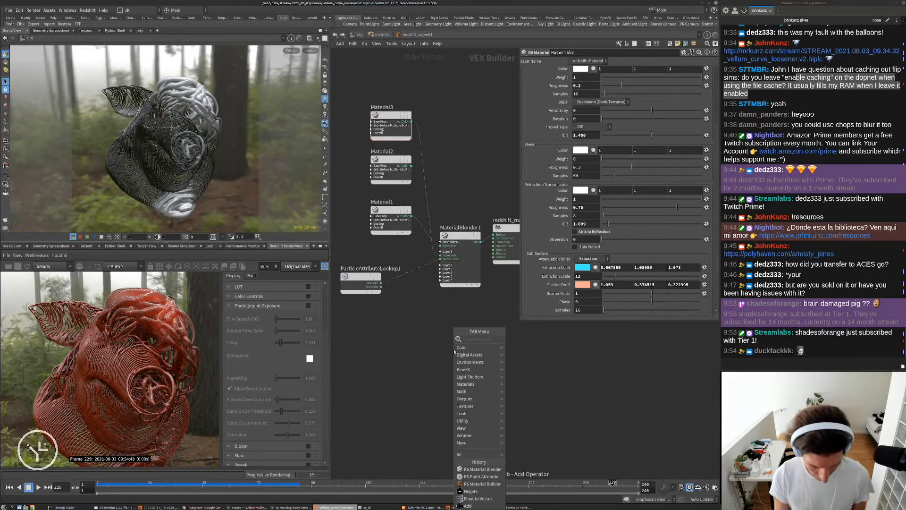
{"action": "type", "text": "pow"}
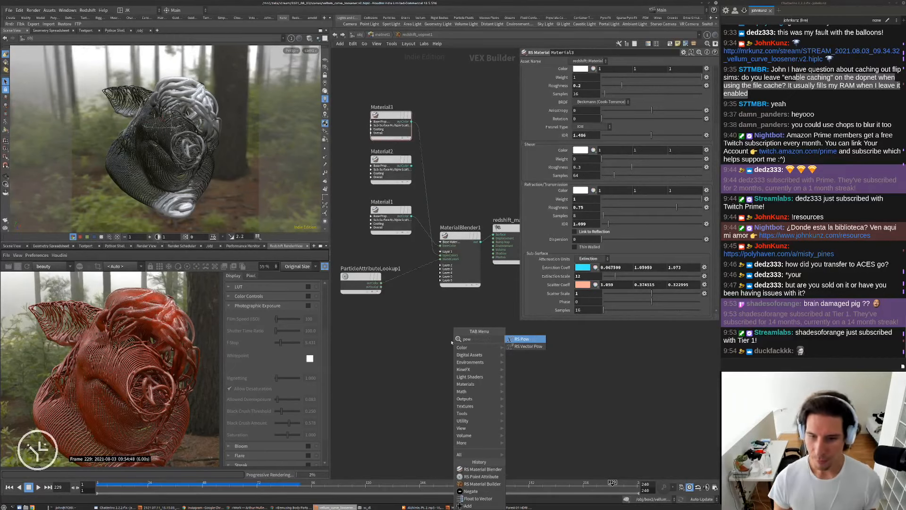
{"action": "left_click", "coordinate": [534, 341]}
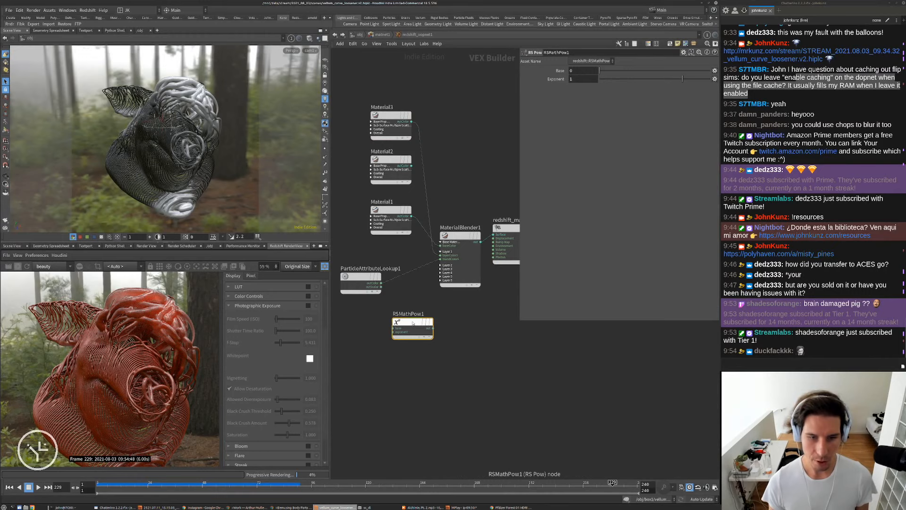
Insert the RS Pow node between the attribute lookup and the material blender, set its Exponent to 0.192, and inspect the render.
{"action": "left_click", "coordinate": [418, 327]}
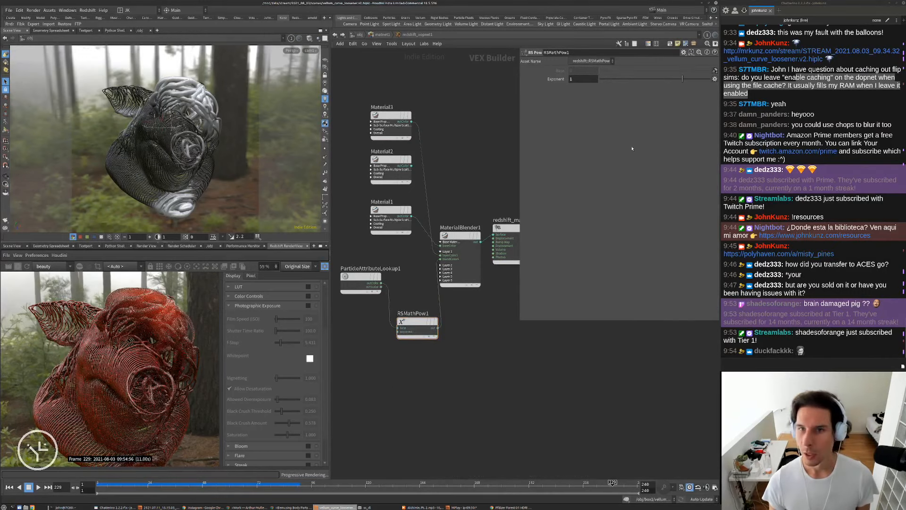
{"action": "left_click", "coordinate": [667, 79]}
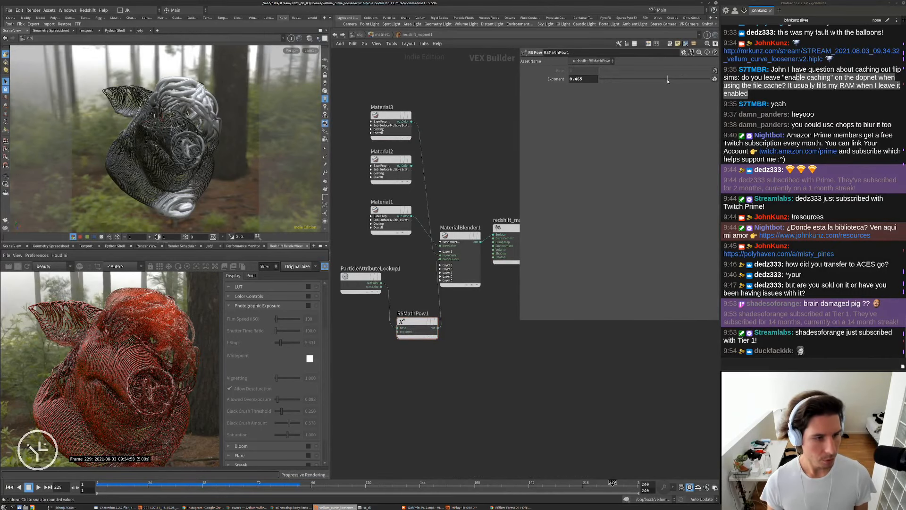
{"action": "left_click", "coordinate": [660, 79]}
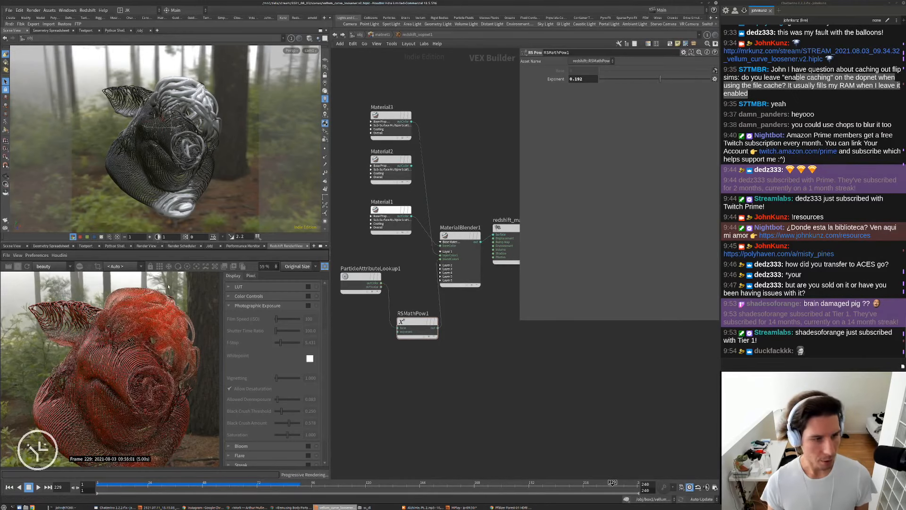
{"action": "scroll", "coordinate": [111, 302], "scroll_direction": "up", "scroll_amount": 2}
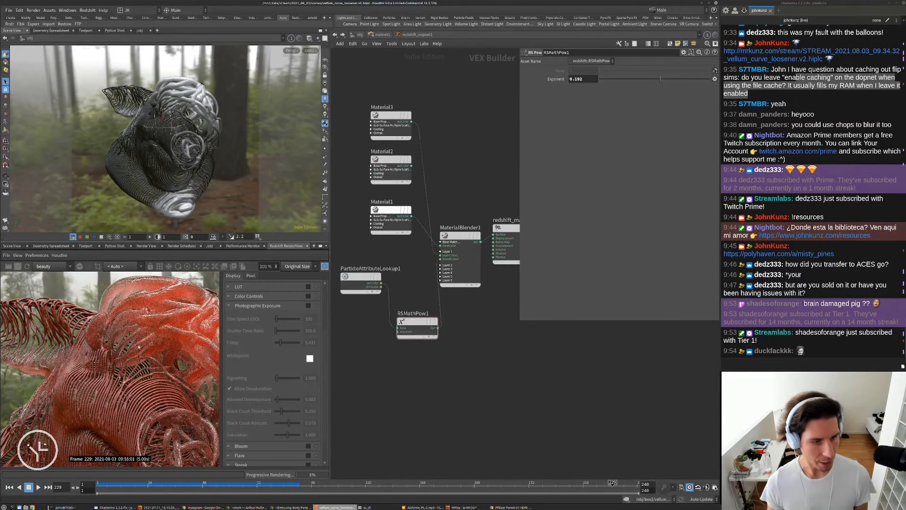
{"action": "scroll", "coordinate": [139, 347], "scroll_direction": "up", "scroll_amount": 3}
{"action": "scroll", "coordinate": [144, 342], "scroll_direction": "down", "scroll_amount": 3}
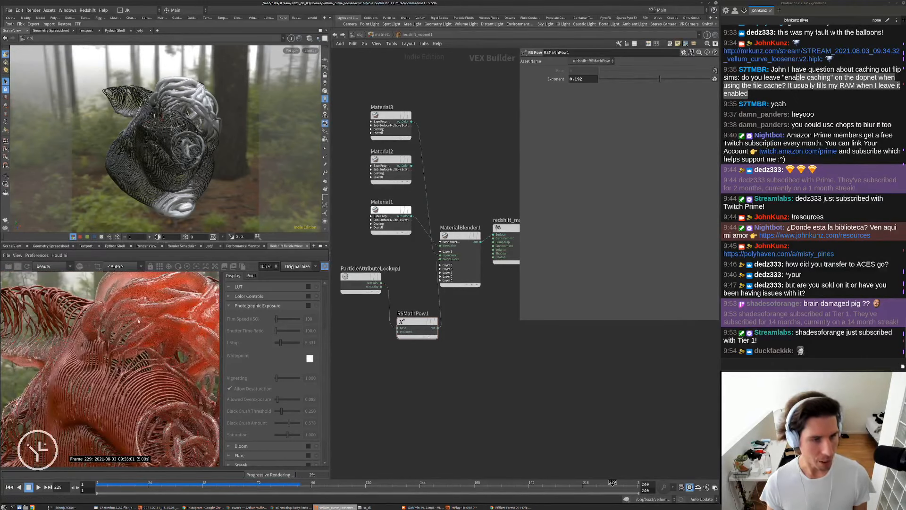
{"action": "scroll", "coordinate": [137, 325], "scroll_direction": "down", "scroll_amount": 1}
{"action": "scroll", "coordinate": [104, 348], "scroll_direction": "down", "scroll_amount": 1}
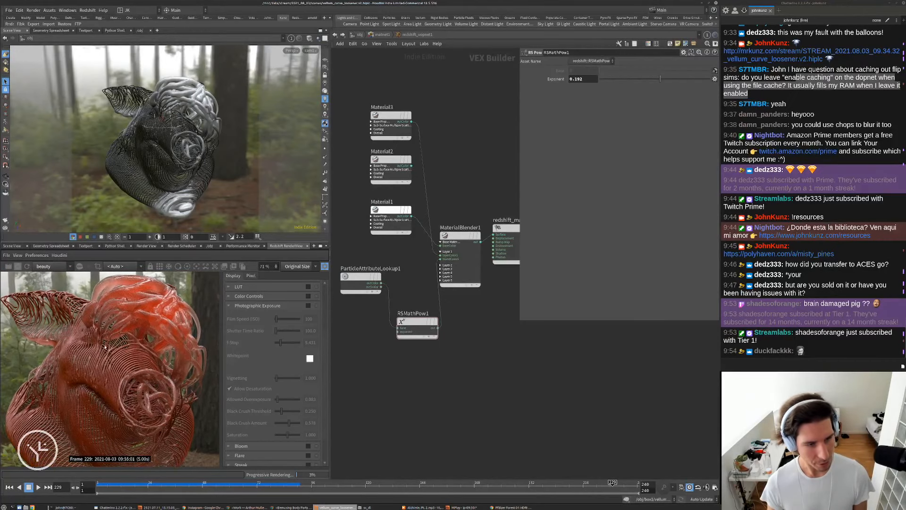
{"action": "scroll", "coordinate": [120, 312], "scroll_direction": "down", "scroll_amount": 2}
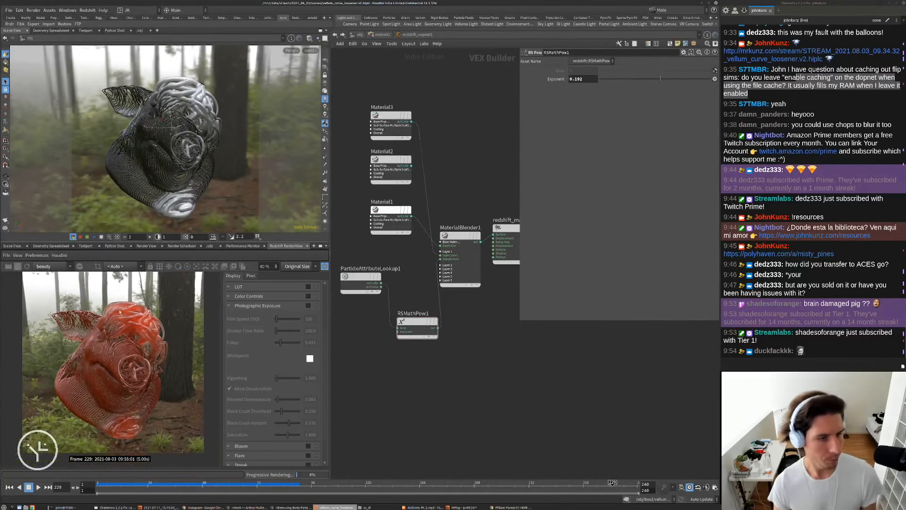
Disable the dome light's background at object level and view the head in the render.
{"action": "left_click", "coordinate": [357, 35]}
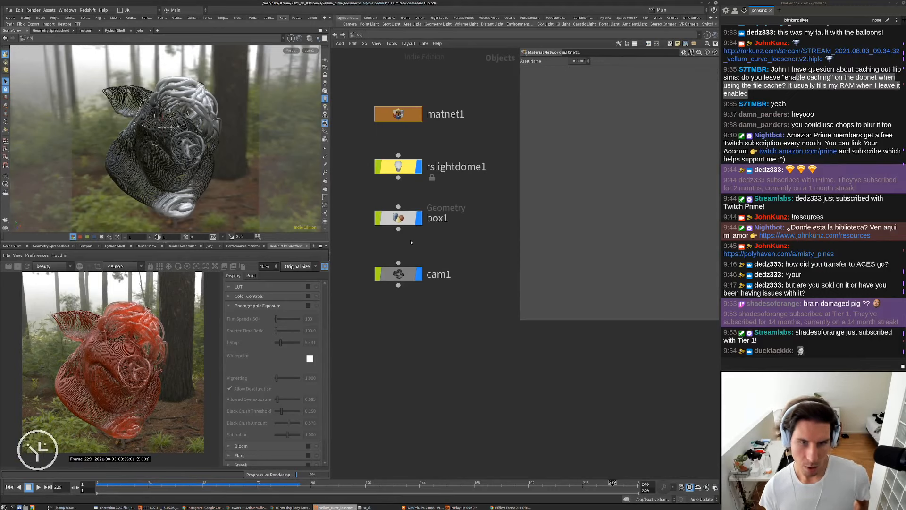
{"action": "left_click", "coordinate": [399, 166]}
{"action": "left_click", "coordinate": [574, 200]}
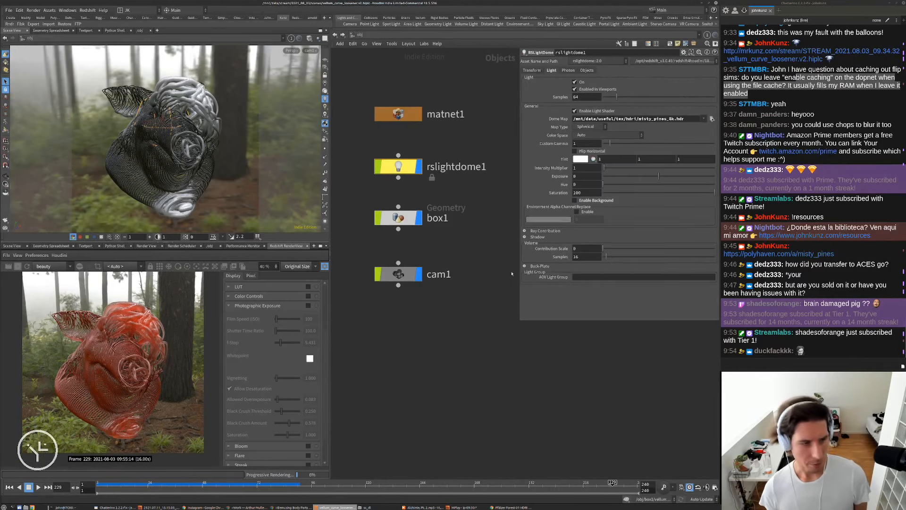
{"action": "scroll", "coordinate": [130, 333], "scroll_direction": "up", "scroll_amount": 2}
{"action": "scroll", "coordinate": [131, 335], "scroll_direction": "down", "scroll_amount": 1}
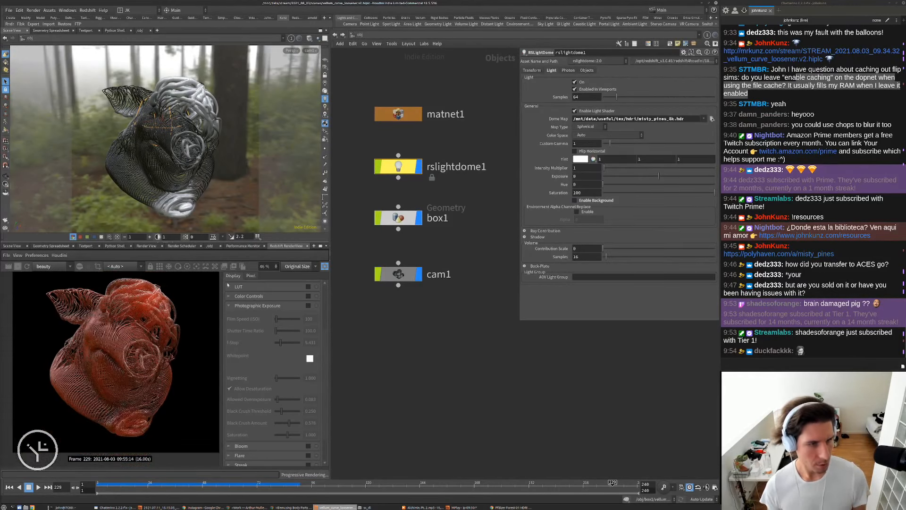
Rotate the dome light around Y, trying 45 degrees and settling on 145.
{"action": "left_click", "coordinate": [532, 70]}
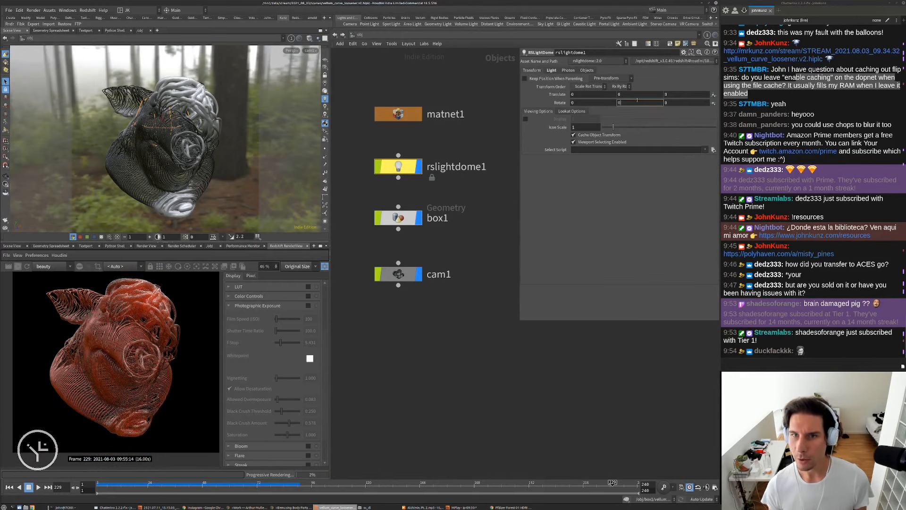
{"action": "key", "text": "Return"}
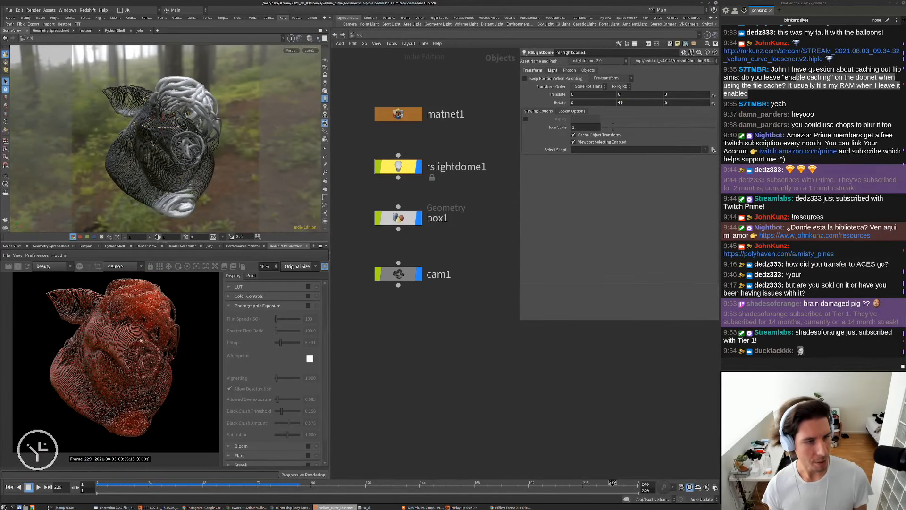
{"action": "scroll", "coordinate": [91, 354], "scroll_direction": "down", "scroll_amount": 1}
{"action": "scroll", "coordinate": [91, 355], "scroll_direction": "up", "scroll_amount": 1}
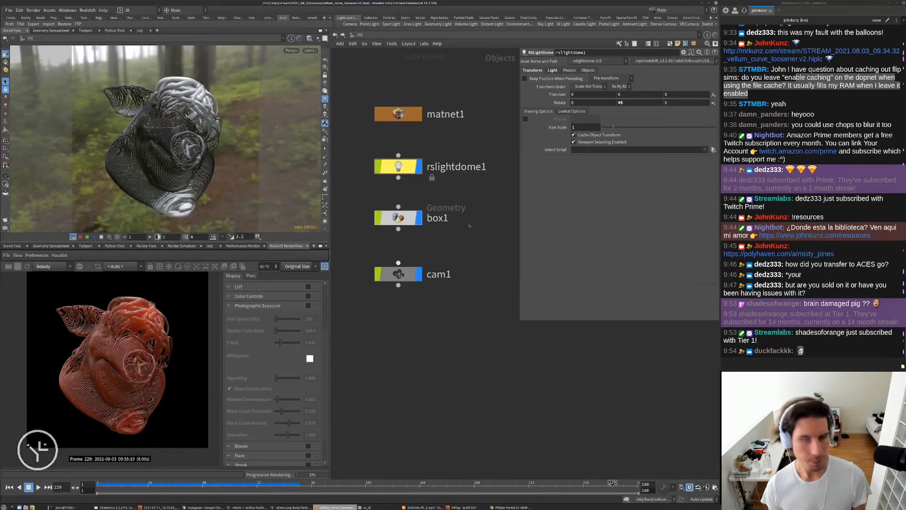
{"action": "left_click", "coordinate": [618, 102]}
{"action": "type", "text": "1"}
{"action": "key", "text": "Return"}
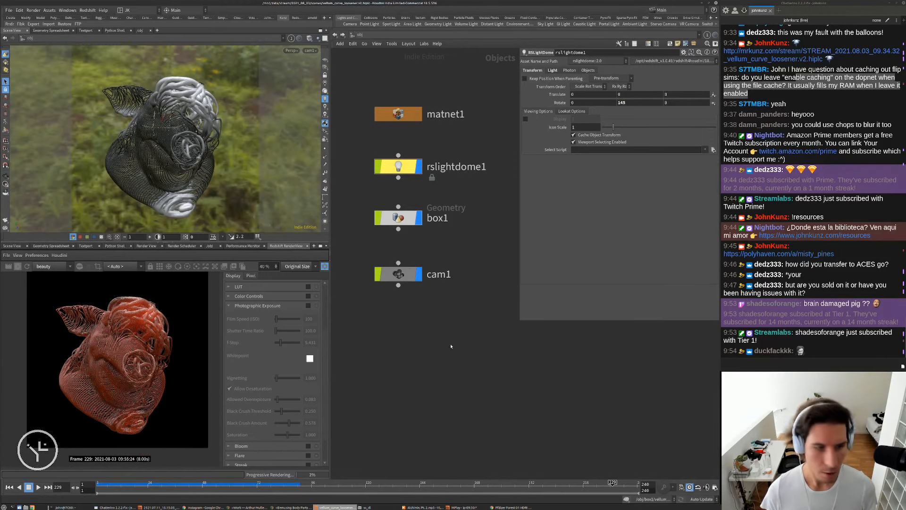
Clear the dome light's Dome Map to inspect the head without the HDRI, and restore the Misty Pines file path.
{"action": "left_click", "coordinate": [552, 71]}
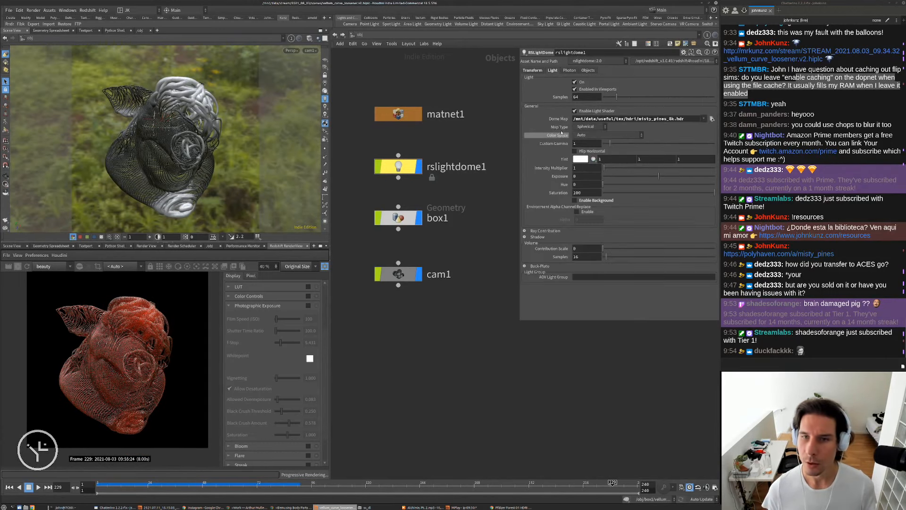
{"action": "left_click_drag", "start_coordinate": [689, 119], "coordinate": [562, 122]}
{"action": "key", "text": "ctrl+c"}
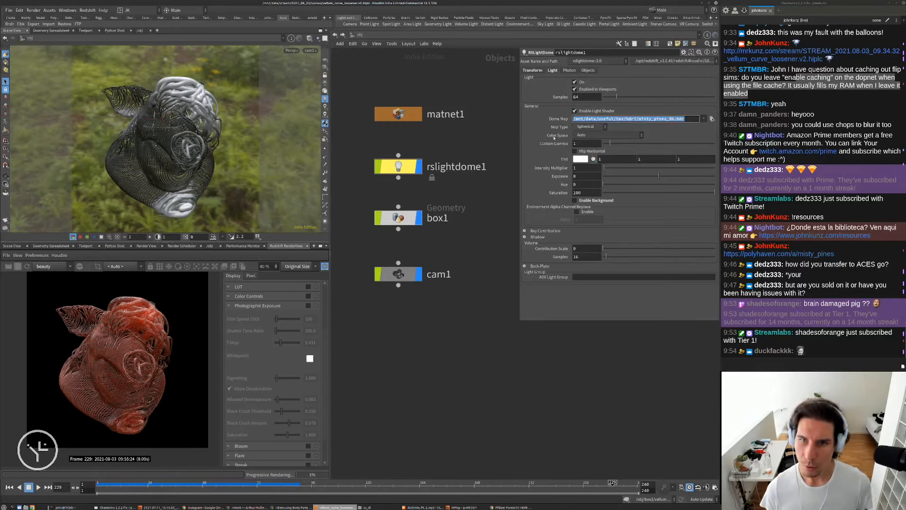
{"action": "key", "text": "BackSpace"}
{"action": "key", "text": "Return"}
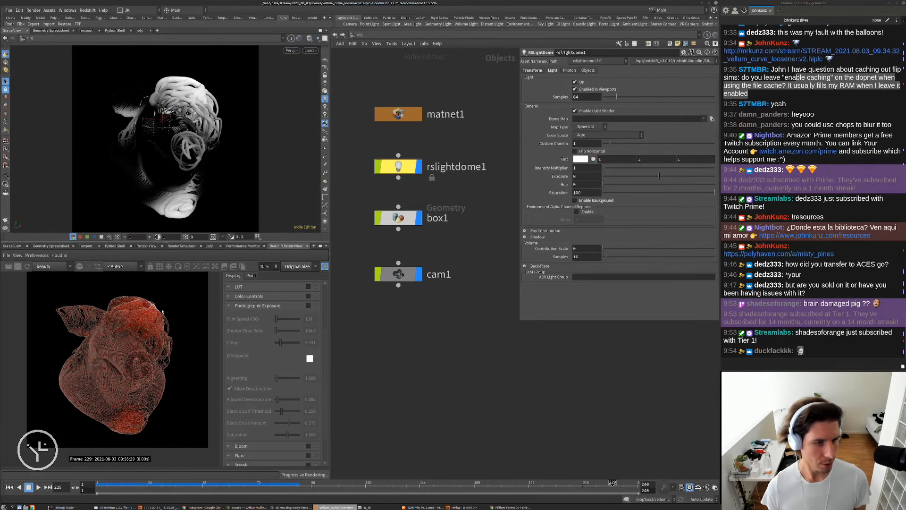
{"action": "scroll", "coordinate": [128, 315], "scroll_direction": "up", "scroll_amount": 3}
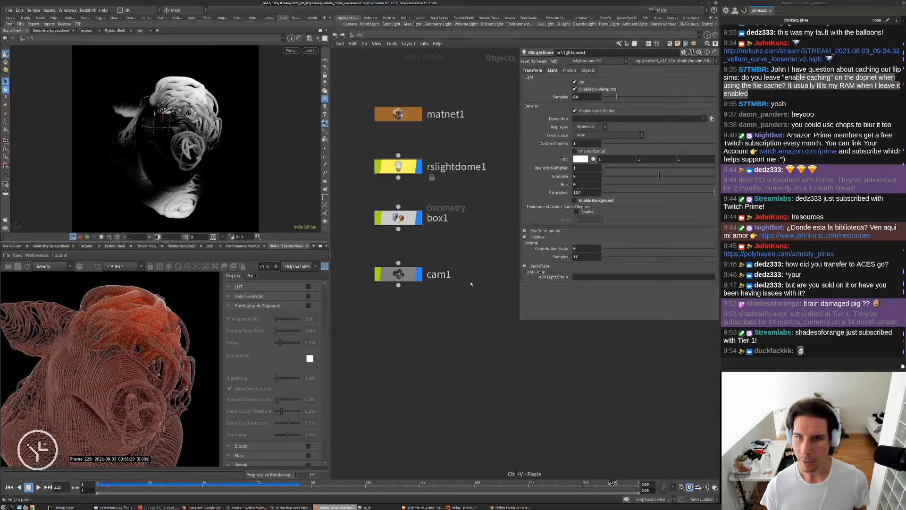
{"action": "key", "text": "ctrl+v"}
{"action": "key", "text": "Return"}
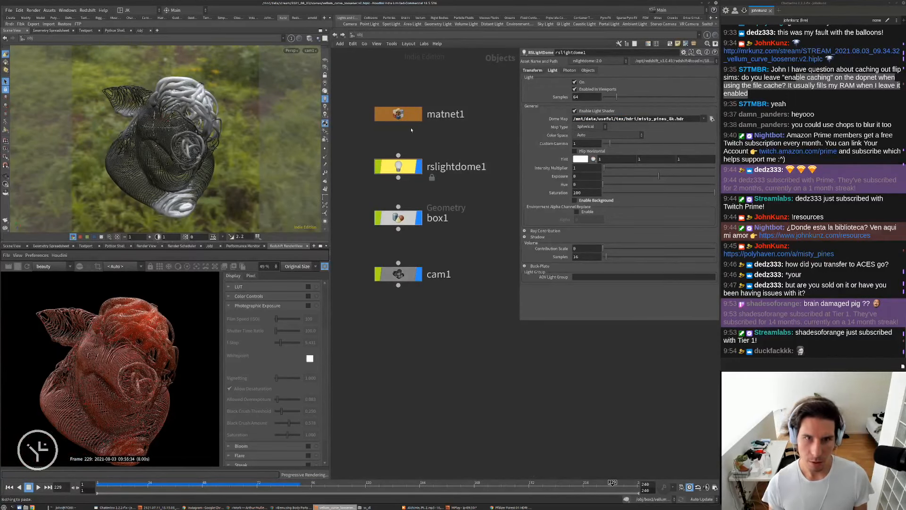
Desaturate Material1's diffuse color to a neutral grey of 0.138 in the Redshift material network and inspect the head in the render.
{"action": "left_click", "coordinate": [403, 116]}
{"action": "double_click", "coordinate": [404, 116]}
{"action": "double_click", "coordinate": [404, 185]}
{"action": "left_click", "coordinate": [391, 210]}
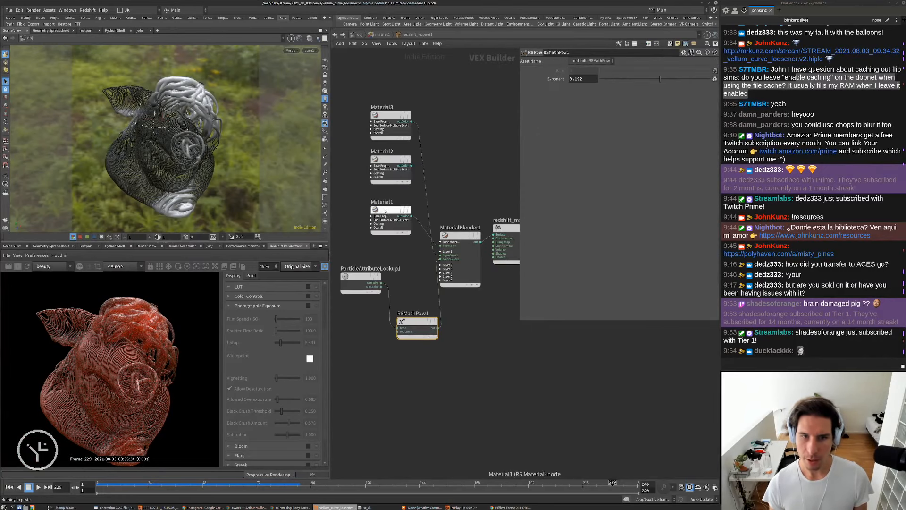
{"action": "scroll", "coordinate": [591, 76], "scroll_direction": "up", "scroll_amount": 5}
{"action": "left_click", "coordinate": [581, 91]}
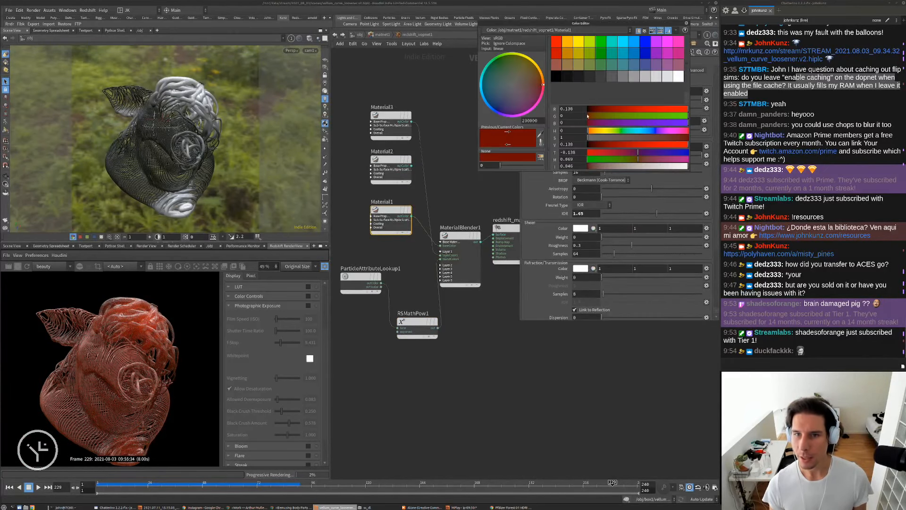
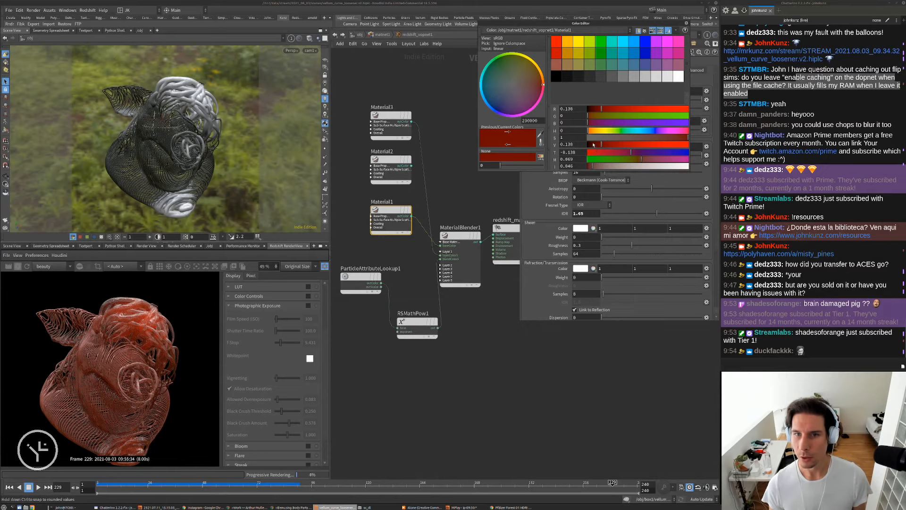
{"action": "left_click_drag", "start_coordinate": [593, 138], "coordinate": [508, 141]}
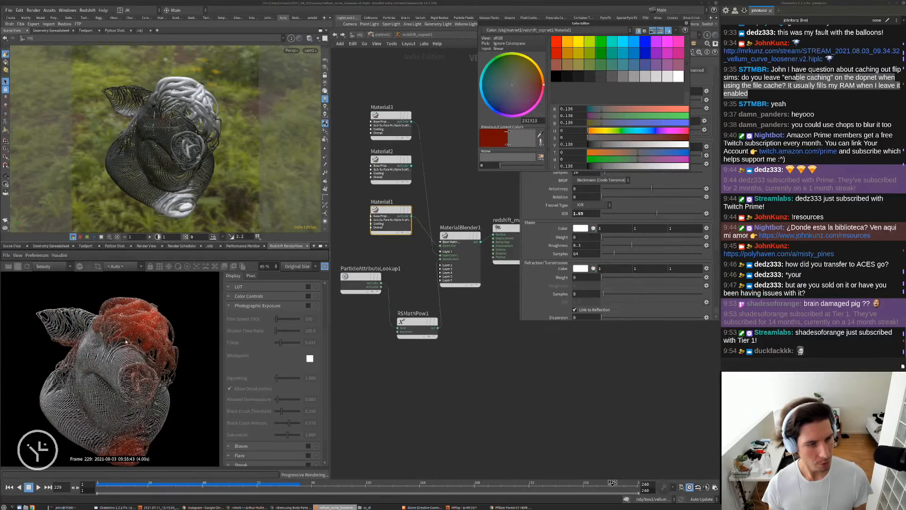
{"action": "scroll", "coordinate": [119, 325], "scroll_direction": "up", "scroll_amount": 3}
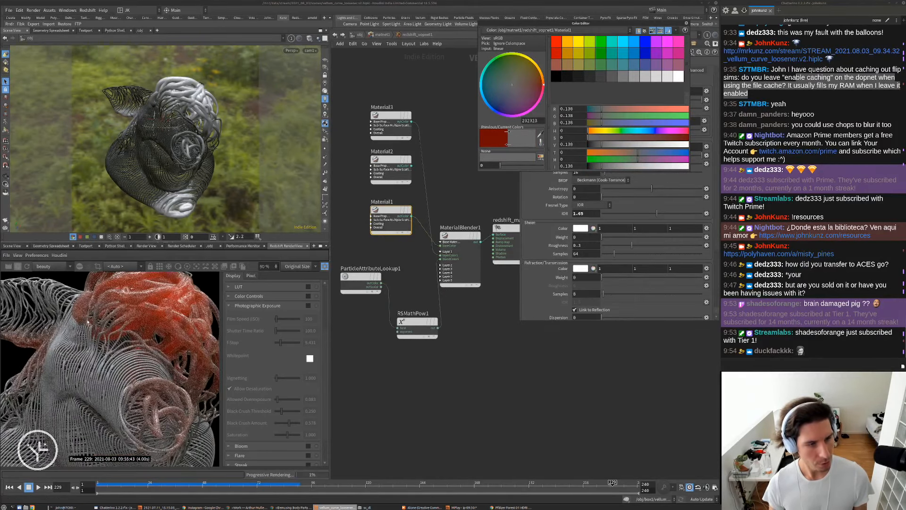
{"action": "scroll", "coordinate": [88, 321], "scroll_direction": "down", "scroll_amount": 1}
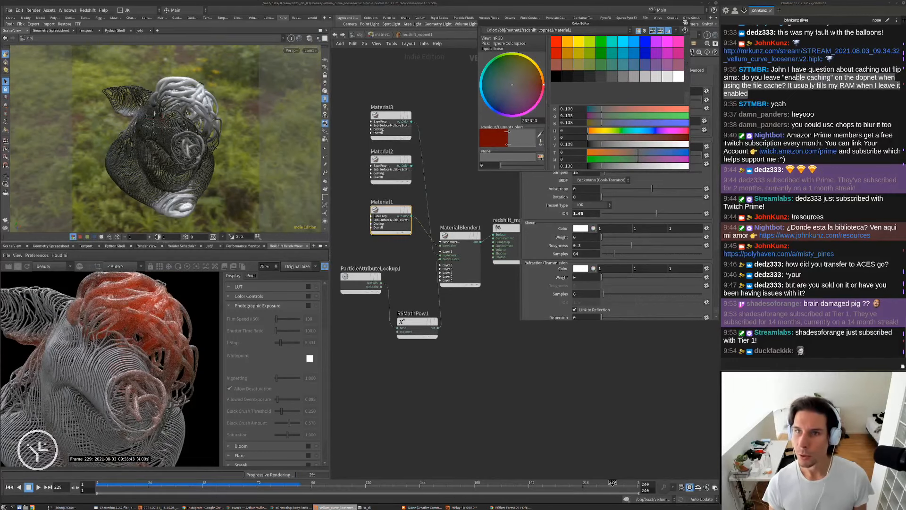
{"action": "left_click", "coordinate": [686, 24]}
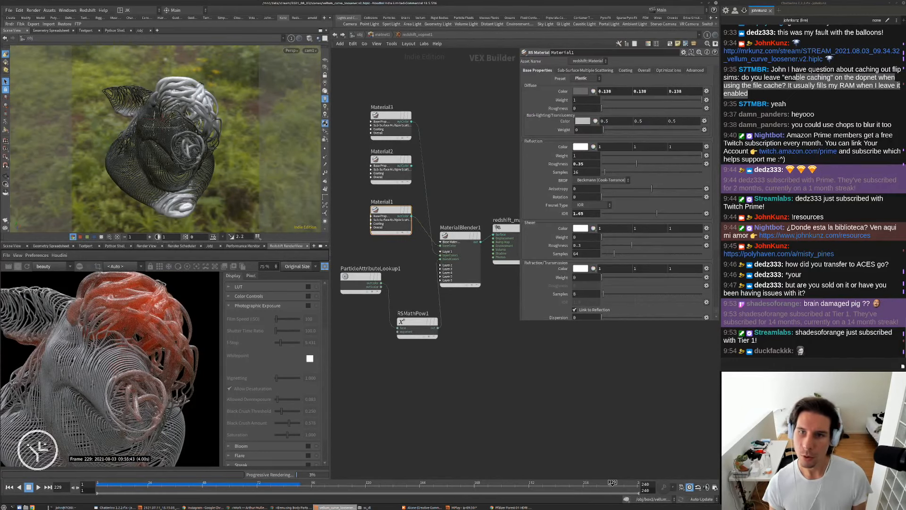
Brighten Material1's grey diffuse color to a value of 0.721 and view the head in the render.
{"action": "left_click", "coordinate": [584, 93]}
{"action": "left_click", "coordinate": [661, 144]}
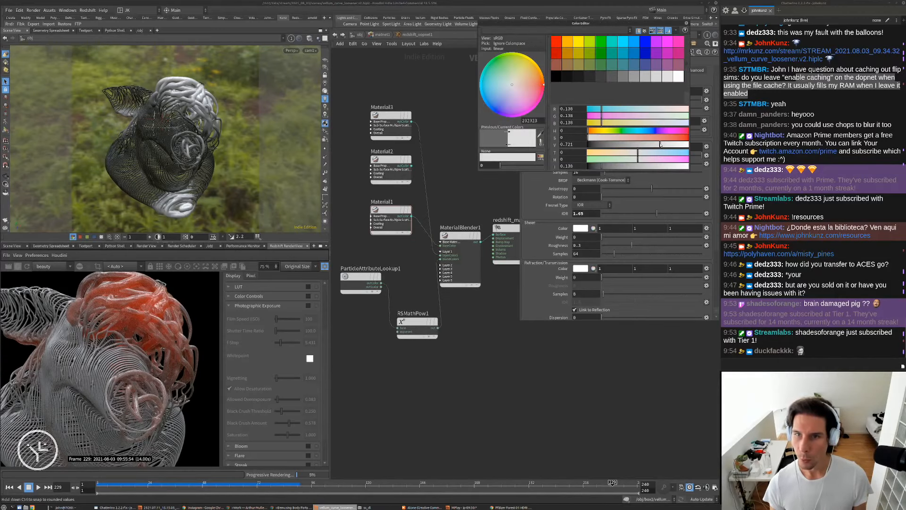
{"action": "scroll", "coordinate": [137, 310], "scroll_direction": "down", "scroll_amount": 2}
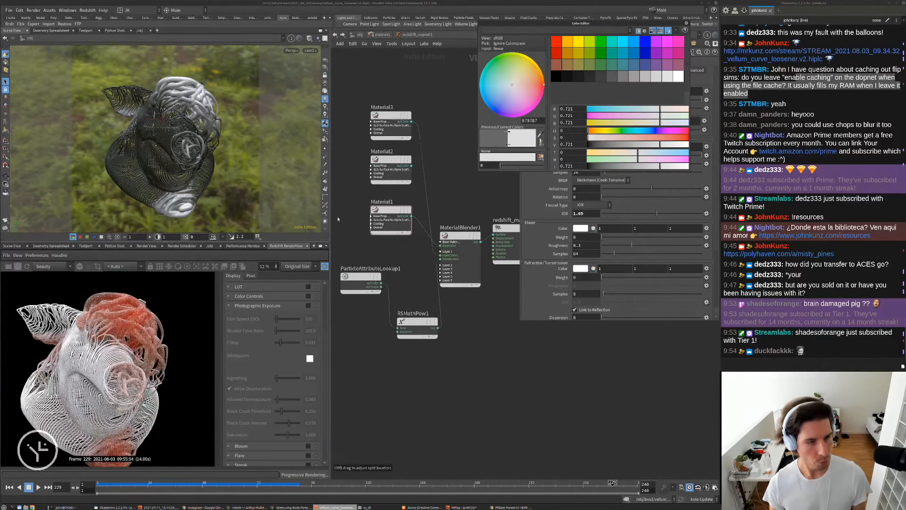
{"action": "left_click", "coordinate": [686, 24]}
Adjust Material3's Extinction Coeff color, trying hue 291.5 and settling on hue 172.4 with saturation 0.458.
{"action": "left_click", "coordinate": [390, 124]}
{"action": "scroll", "coordinate": [542, 265], "scroll_direction": "down", "scroll_amount": 5}
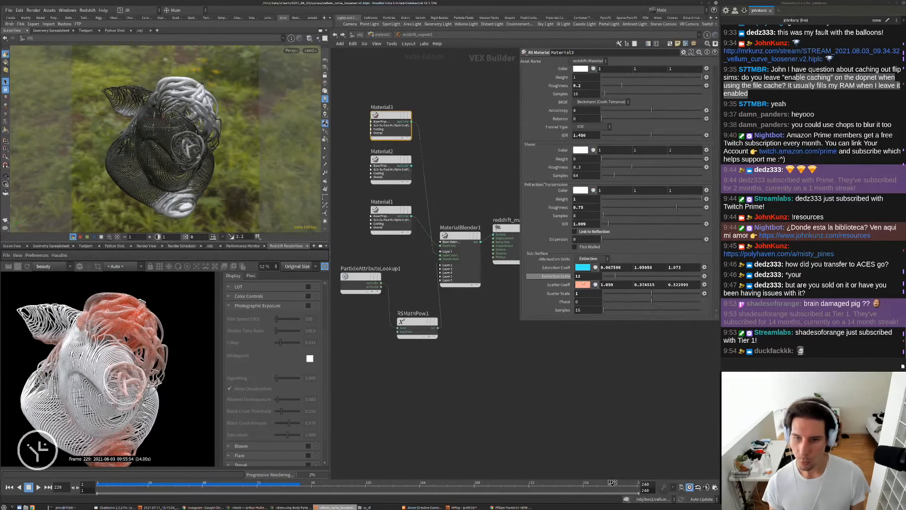
{"action": "left_click", "coordinate": [583, 267]}
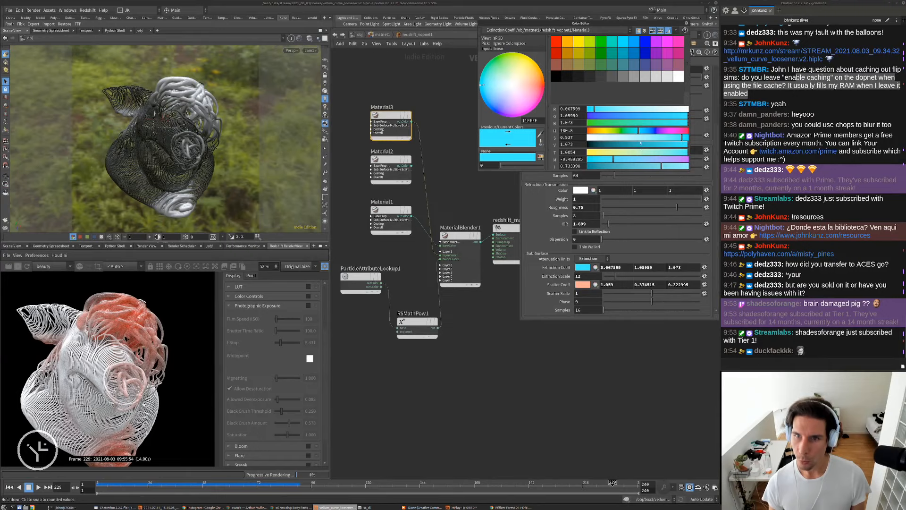
{"action": "left_click", "coordinate": [669, 132]}
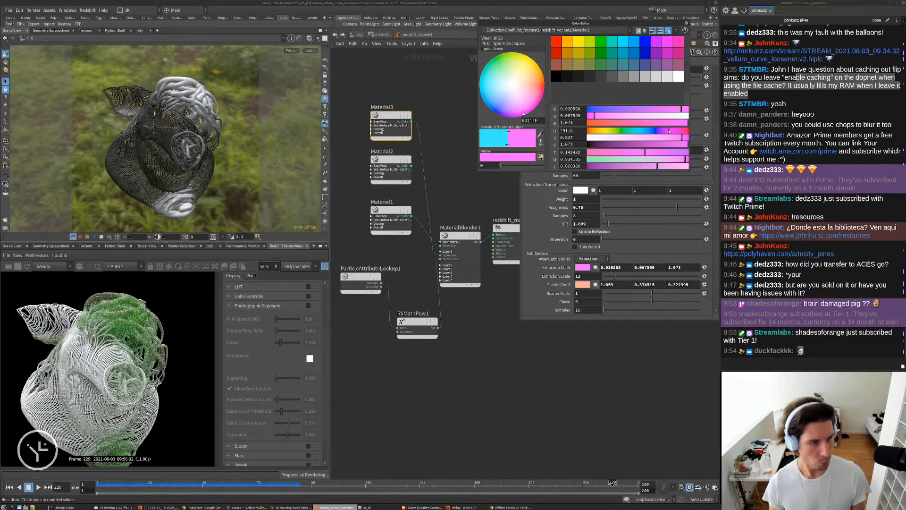
{"action": "left_click", "coordinate": [636, 130]}
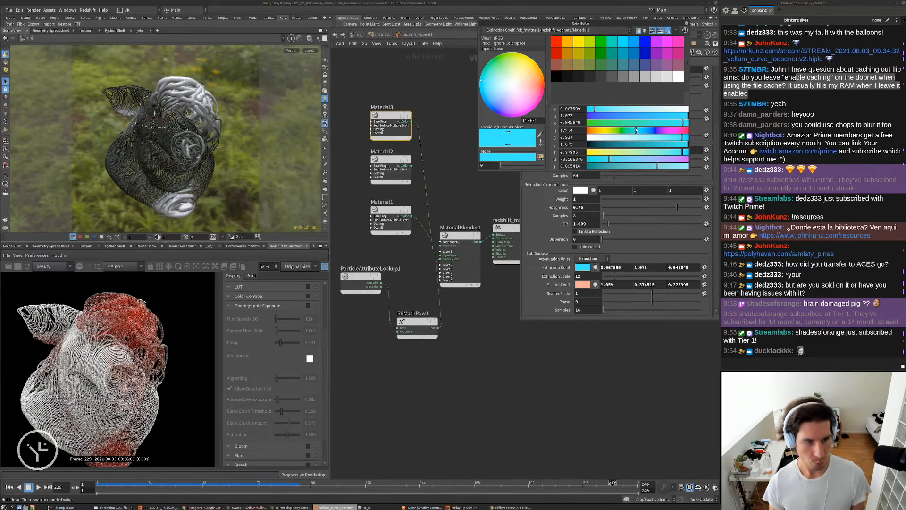
{"action": "left_click", "coordinate": [635, 137]}
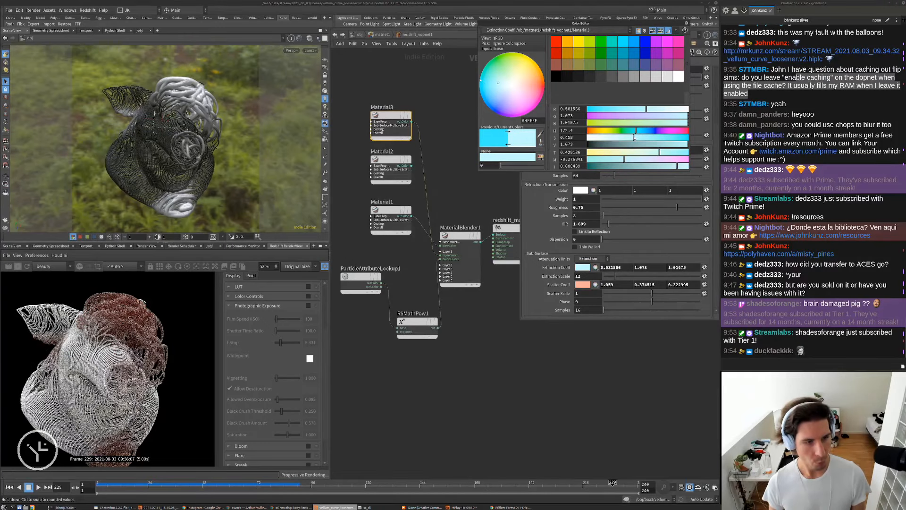
{"action": "left_click", "coordinate": [686, 24]}
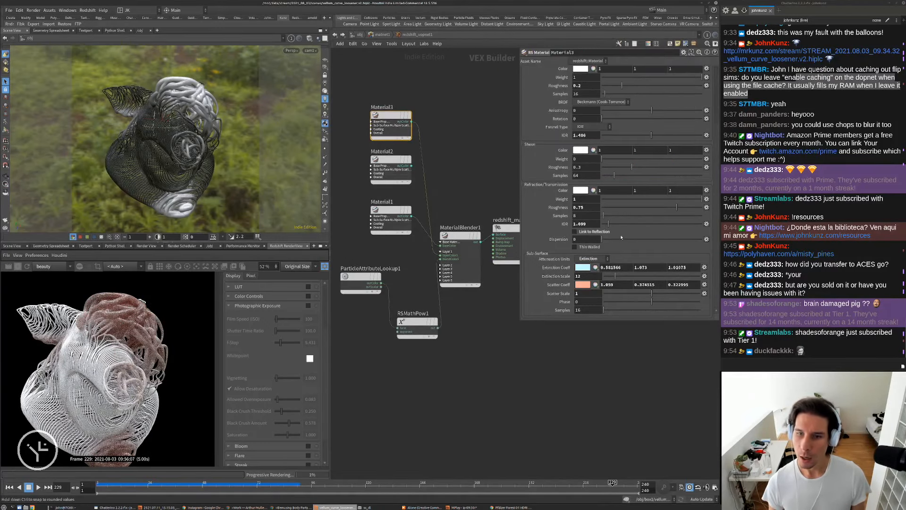
Adjust Material3's Scatter Coeff color, trying saturation 0.106 and settling on a strong orange with saturation 0.972.
{"action": "left_click", "coordinate": [584, 285]}
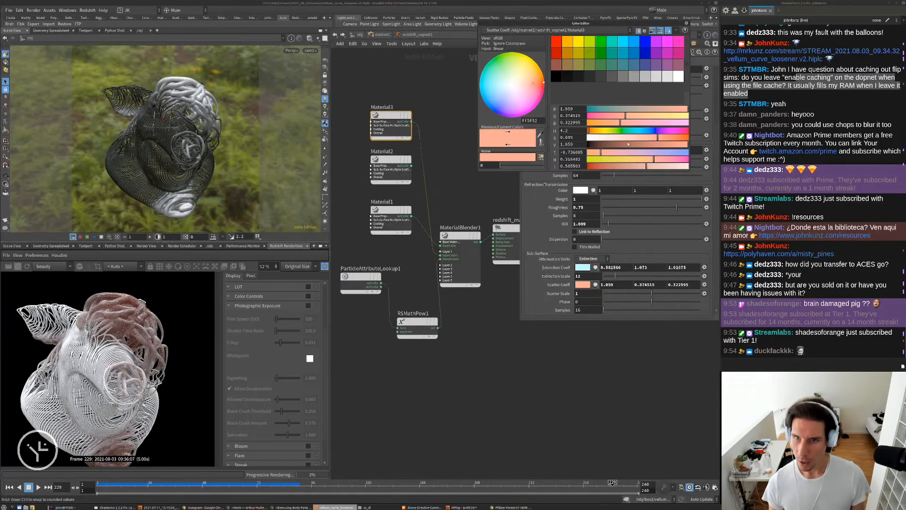
{"action": "left_click", "coordinate": [598, 137]}
{"action": "scroll", "coordinate": [138, 322], "scroll_direction": "up", "scroll_amount": 3}
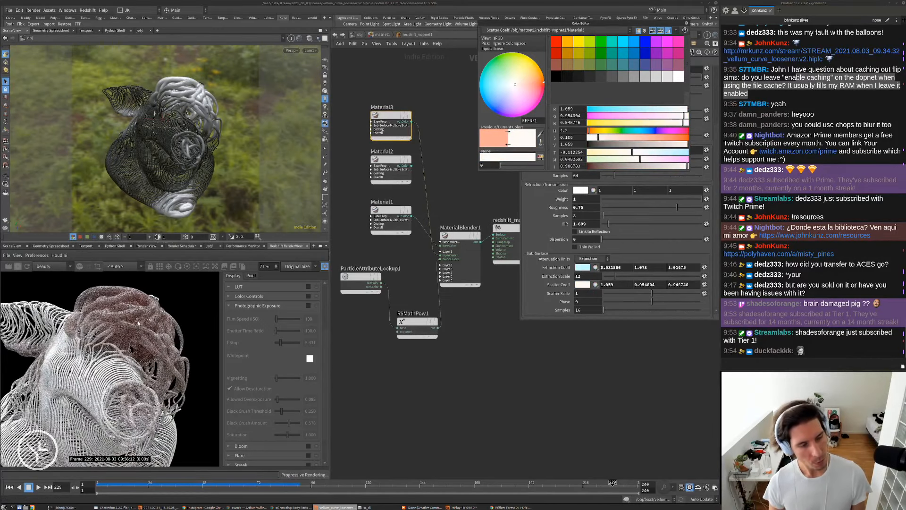
{"action": "scroll", "coordinate": [138, 323], "scroll_direction": "down", "scroll_amount": 5}
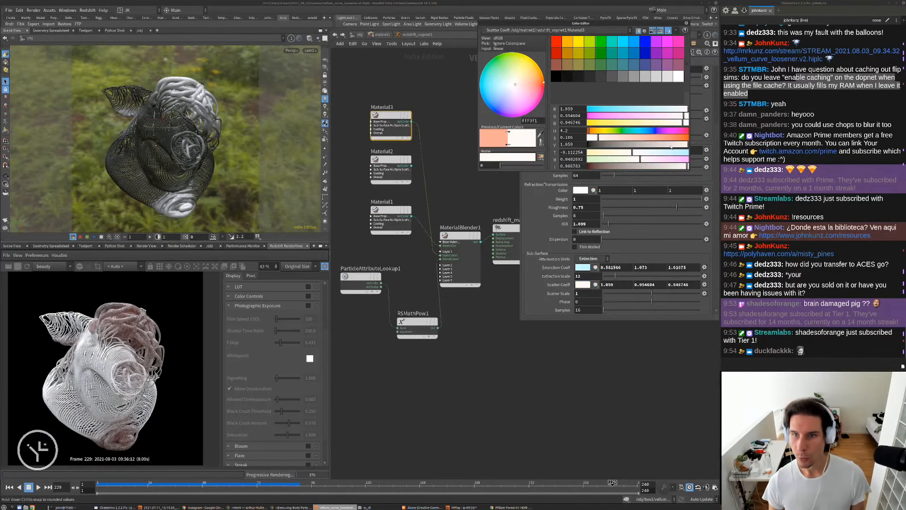
{"action": "left_click", "coordinate": [685, 137]}
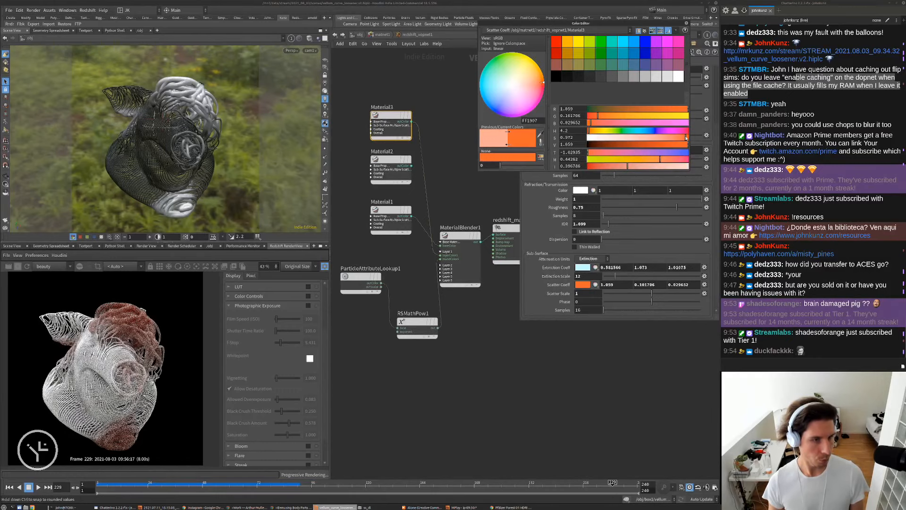
Raise the saturation of Material3's Extinction Coeff color to 0.913, inspect the head in the render and close the color editor.
{"action": "left_click", "coordinate": [583, 267]}
{"action": "left_click", "coordinate": [679, 138]}
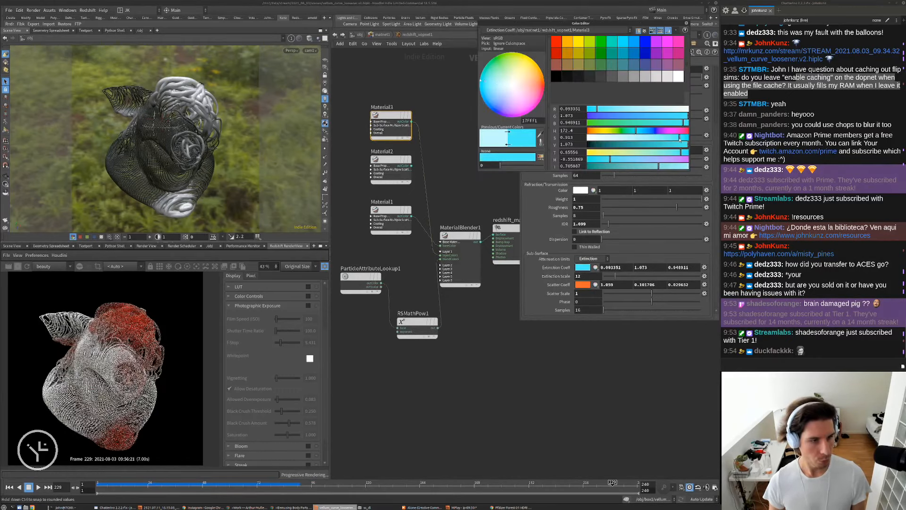
{"action": "scroll", "coordinate": [131, 335], "scroll_direction": "up", "scroll_amount": 4}
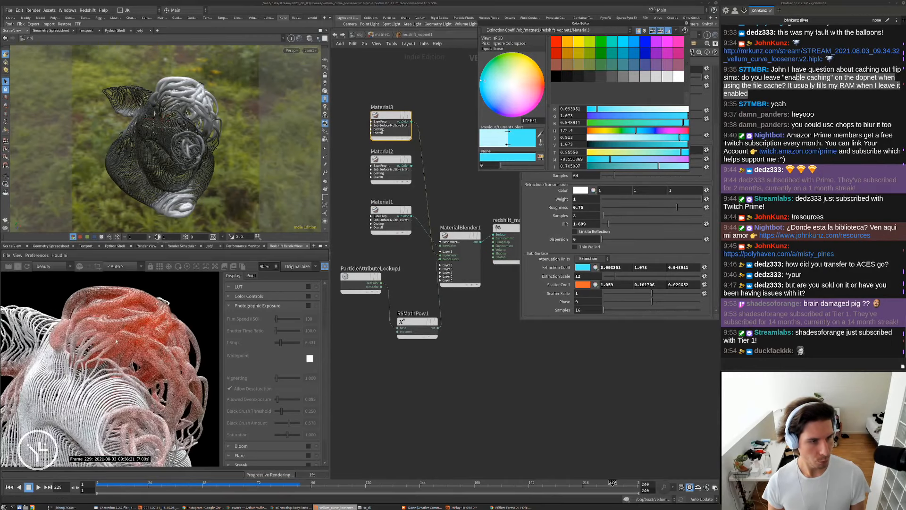
{"action": "scroll", "coordinate": [126, 325], "scroll_direction": "down", "scroll_amount": 4}
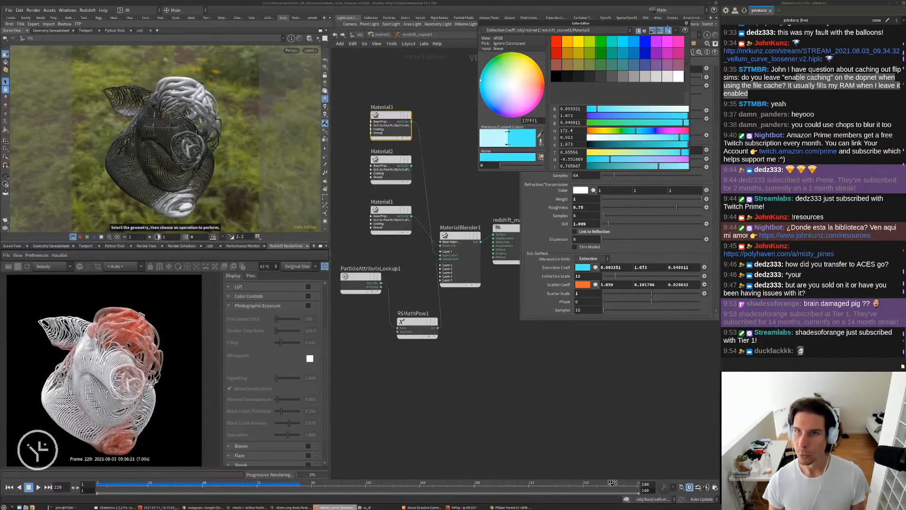
{"action": "left_click", "coordinate": [685, 23]}
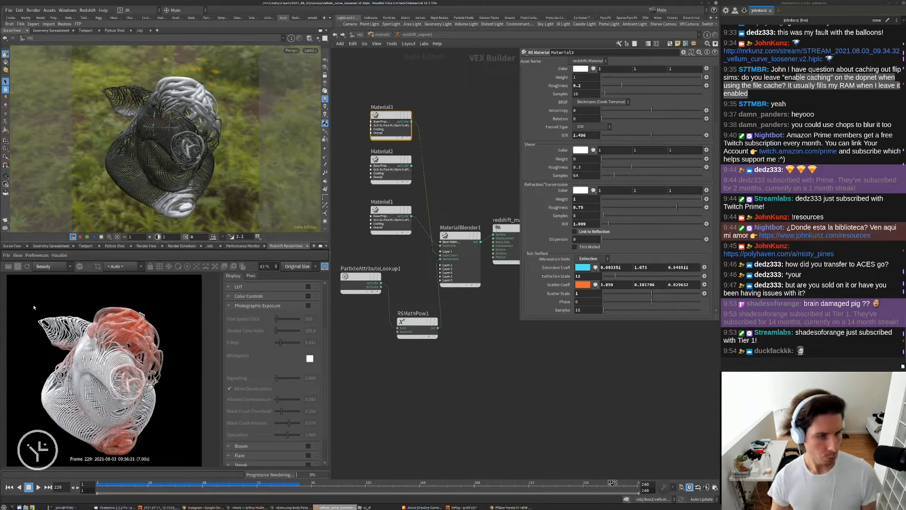
Stop the live render and set the Point Radius Scale of vdbfromparticles1 to 0.95 in the box1 geometry network.
{"action": "left_click", "coordinate": [18, 267]}
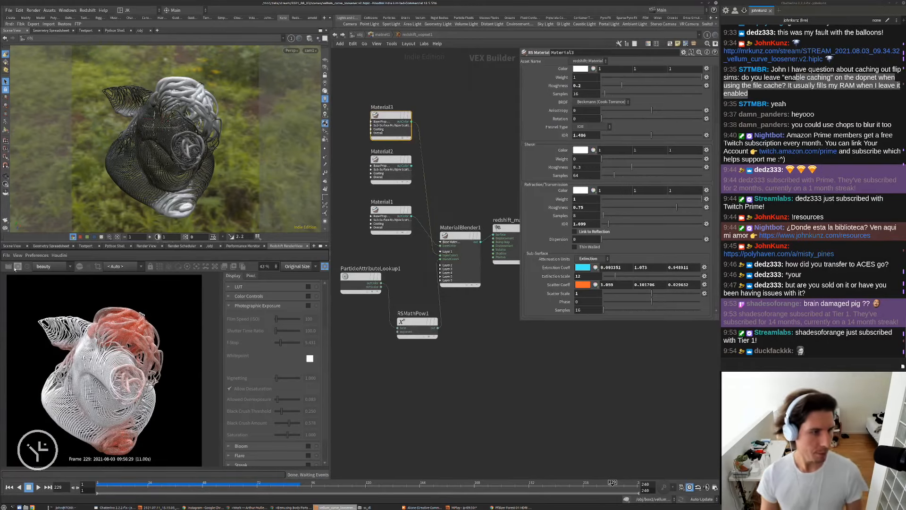
{"action": "left_click", "coordinate": [380, 35]}
{"action": "left_click", "coordinate": [360, 35]}
{"action": "double_click", "coordinate": [399, 218]}
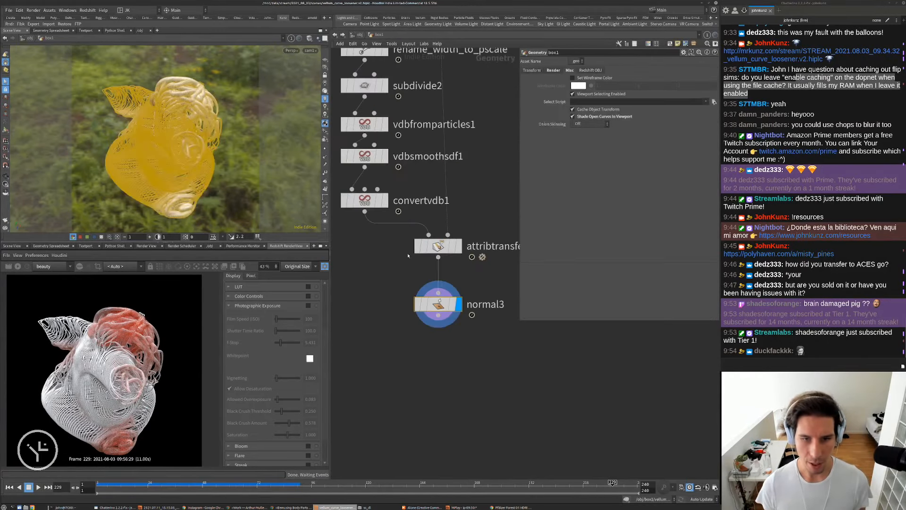
{"action": "left_click", "coordinate": [368, 162]}
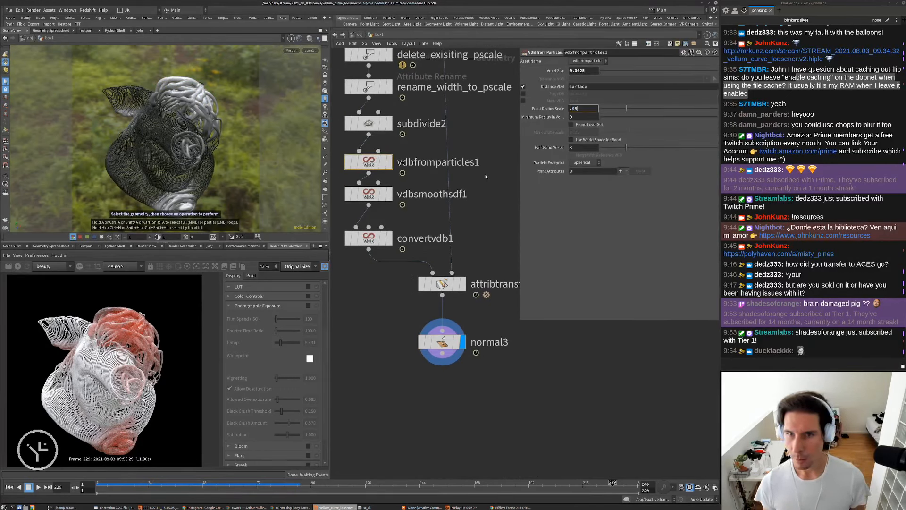
{"action": "type", "text": ".95"}
{"action": "key", "text": "Return"}
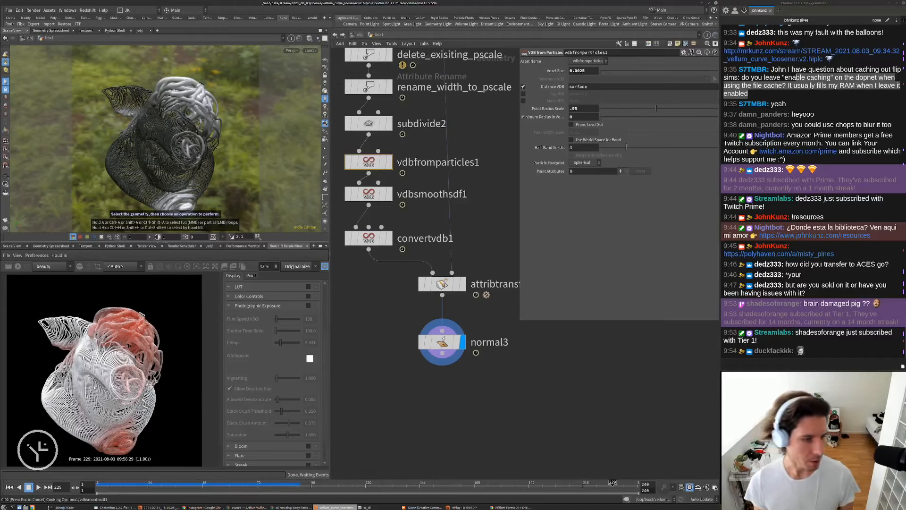
{"action": "scroll", "coordinate": [92, 384], "scroll_direction": "up", "scroll_amount": 5}
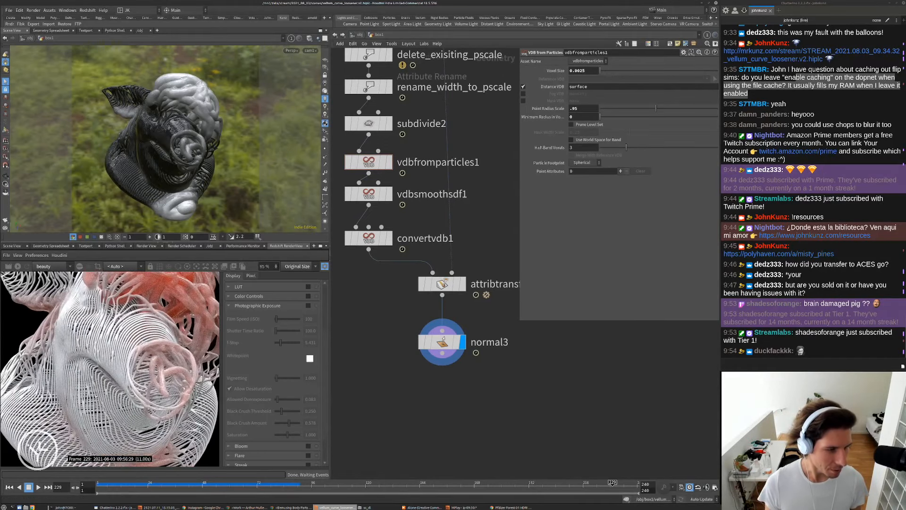
{"action": "scroll", "coordinate": [90, 381], "scroll_direction": "down", "scroll_amount": 2}
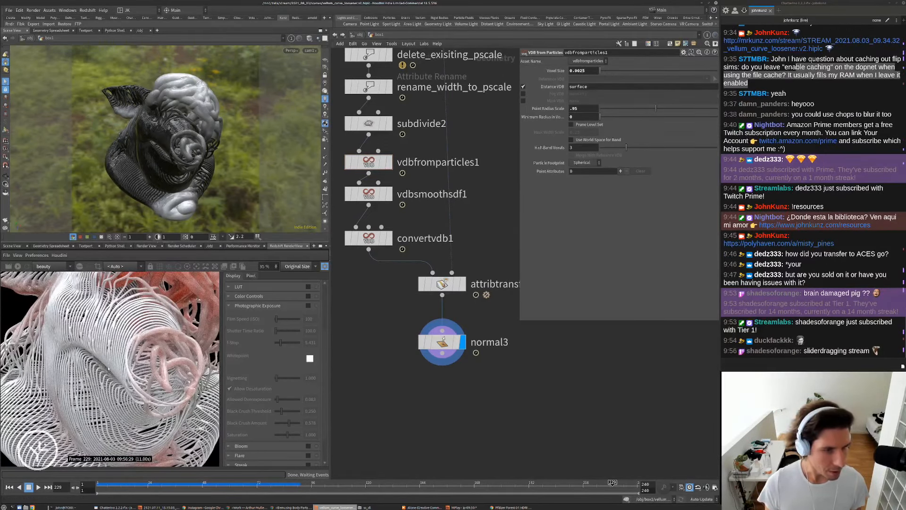
{"action": "scroll", "coordinate": [122, 354], "scroll_direction": "down", "scroll_amount": 2}
{"action": "scroll", "coordinate": [546, 374], "scroll_direction": "down", "scroll_amount": 6}
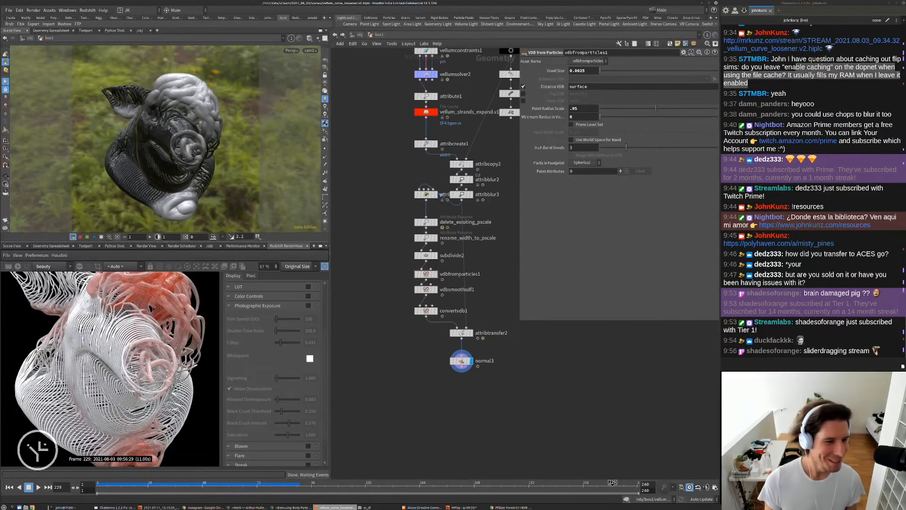
{"action": "scroll", "coordinate": [129, 355], "scroll_direction": "down", "scroll_amount": 1}
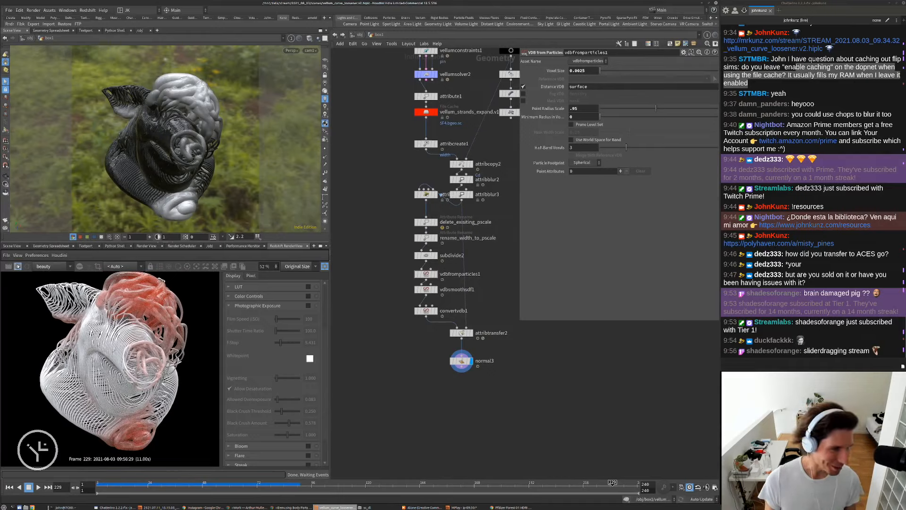
Switch to MPlay, play back the grey pig head flipbook sequences to compare them, and return to Houdini.
{"action": "left_click", "coordinate": [464, 507]}
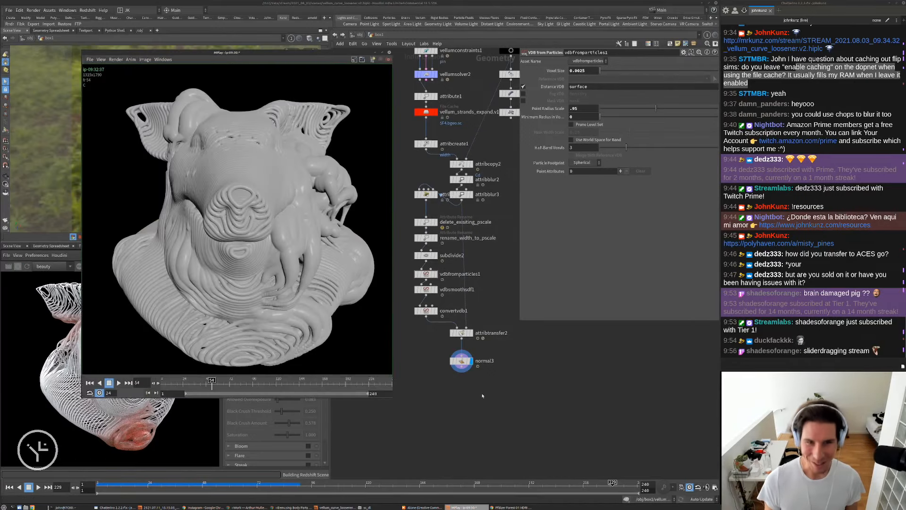
{"action": "key", "text": "Page_Down"}
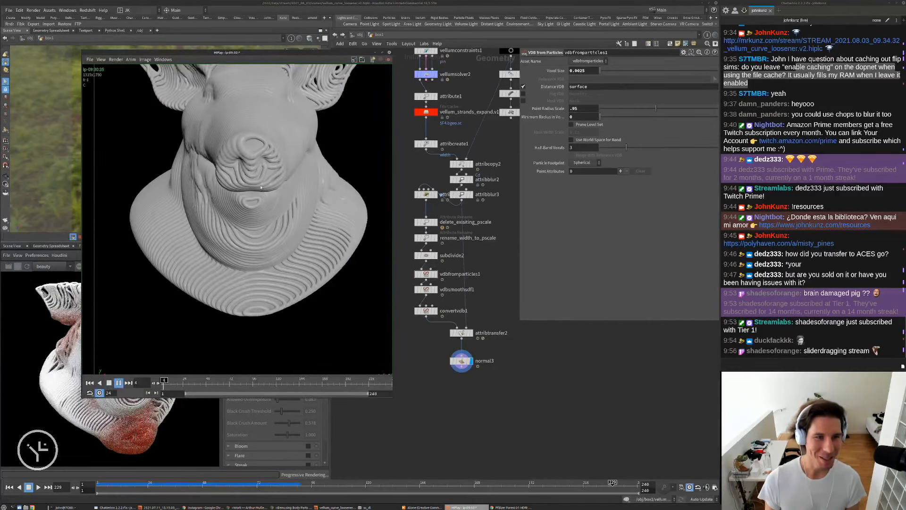
{"action": "key", "text": "Page_Down"}
{"action": "scroll", "coordinate": [282, 158], "scroll_direction": "down", "scroll_amount": 3}
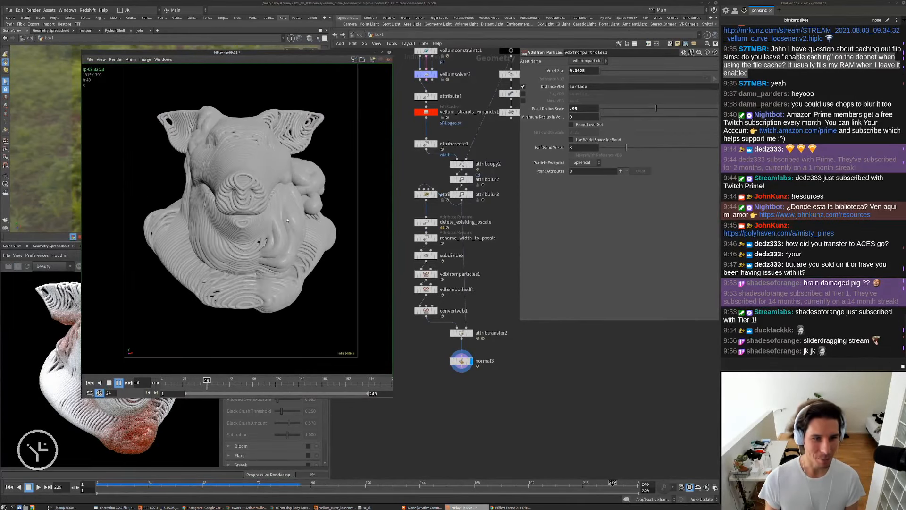
{"action": "key", "text": "Page_Down"}
{"action": "key", "text": "Page_Down"}
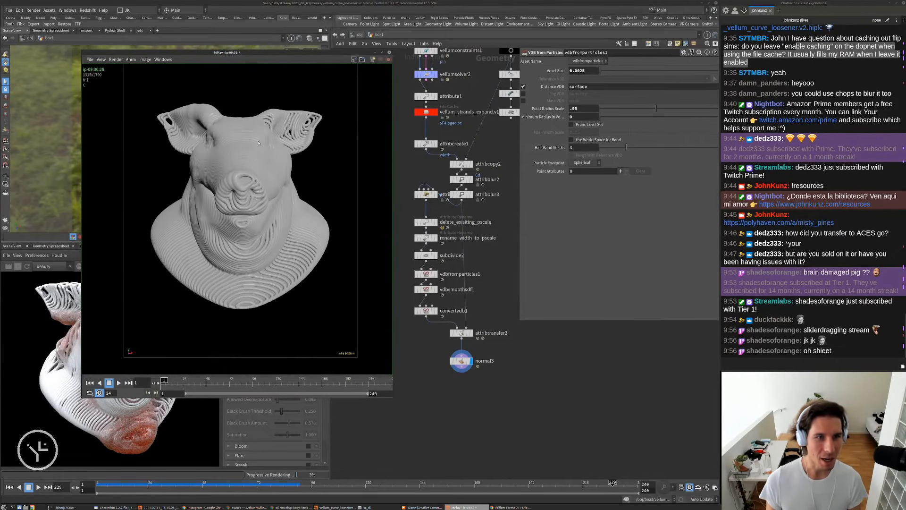
{"action": "key", "text": "Up"}
{"action": "key", "text": "Up"}
{"action": "key", "text": "Page_Up"}
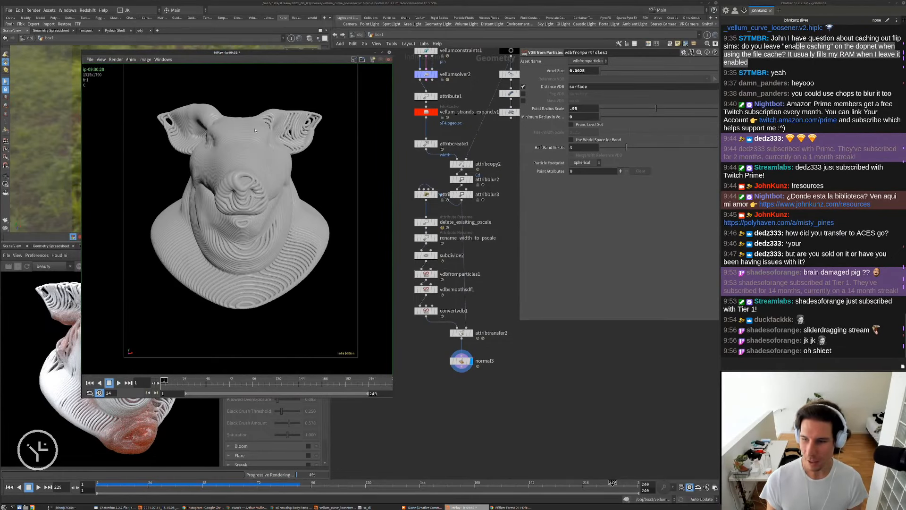
{"action": "key", "text": "Up"}
{"action": "key", "text": "Up"}
{"action": "left_click", "coordinate": [528, 379]}
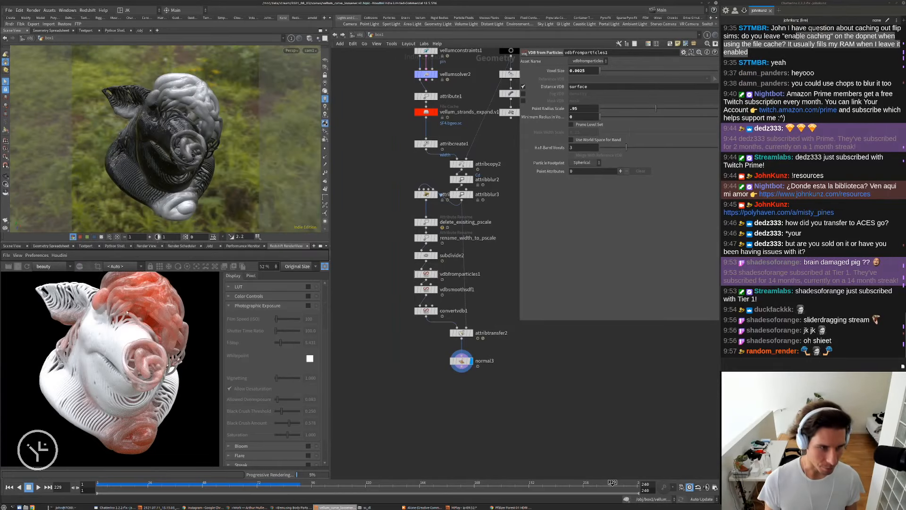
Examine the strand thickness and the red subsurface areas on the head, snout and neck in the progressive render.
{"action": "scroll", "coordinate": [123, 400], "scroll_direction": "up", "scroll_amount": 3}
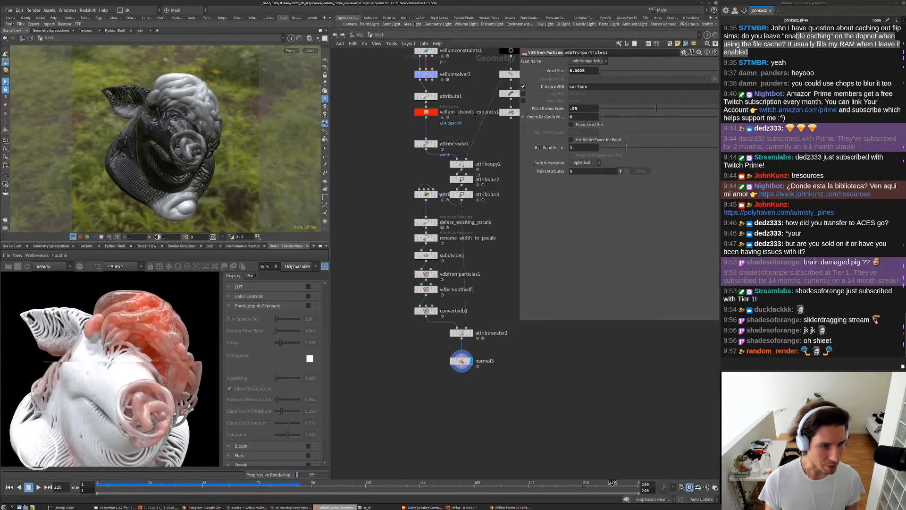
{"action": "scroll", "coordinate": [153, 324], "scroll_direction": "up", "scroll_amount": 1}
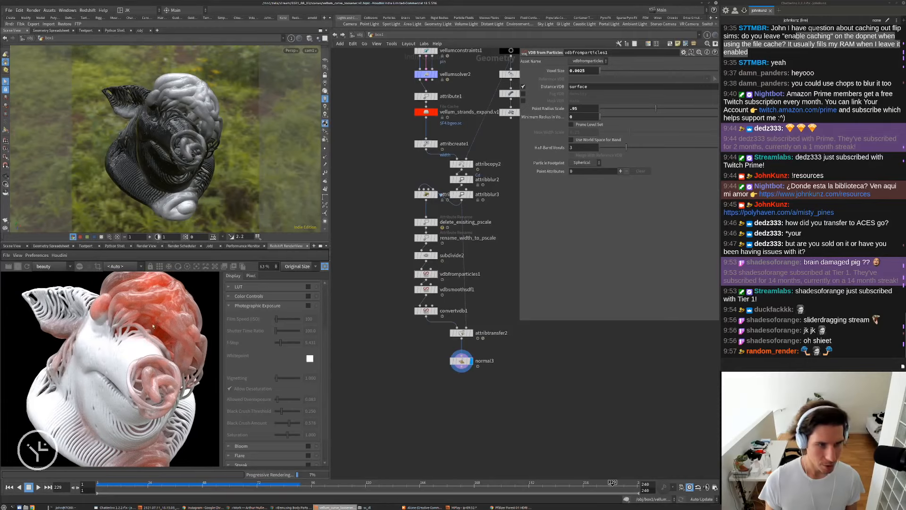
{"action": "scroll", "coordinate": [153, 326], "scroll_direction": "down", "scroll_amount": 3}
{"action": "scroll", "coordinate": [153, 339], "scroll_direction": "down", "scroll_amount": 1}
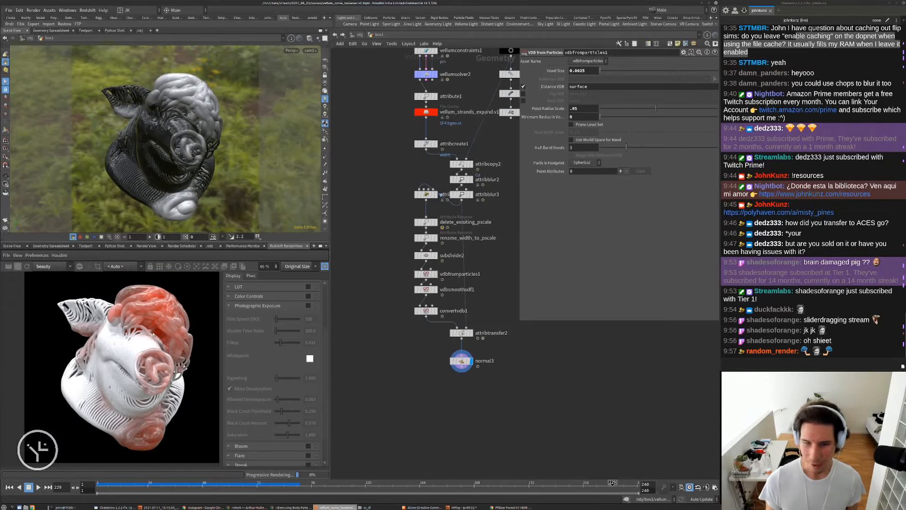
{"action": "scroll", "coordinate": [122, 416], "scroll_direction": "up", "scroll_amount": 7}
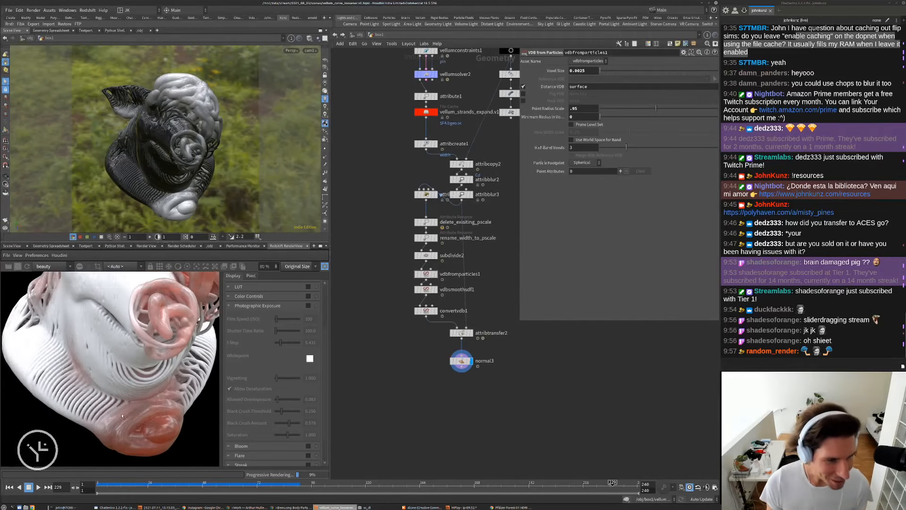
{"action": "scroll", "coordinate": [157, 365], "scroll_direction": "down", "scroll_amount": 4}
{"action": "scroll", "coordinate": [118, 306], "scroll_direction": "down", "scroll_amount": 5}
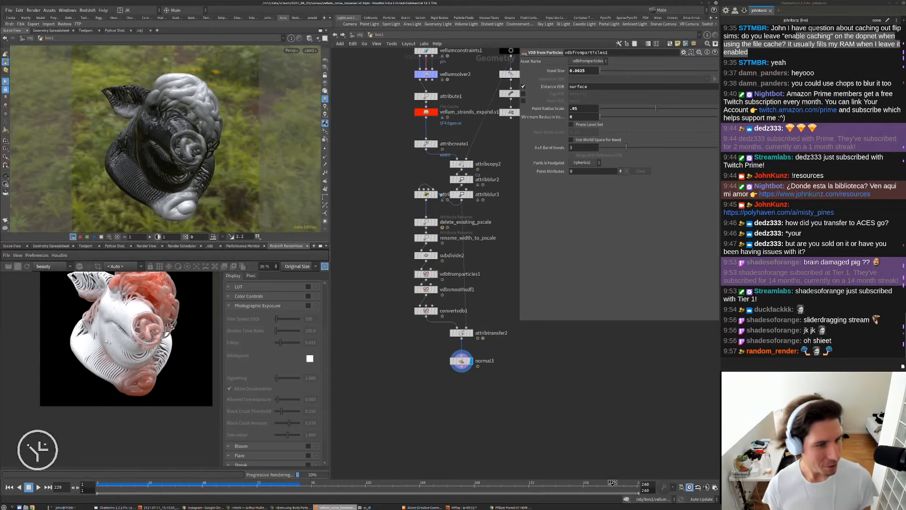
{"action": "middle_click_drag", "start_coordinate": [109, 325], "coordinate": [101, 358]}
{"action": "scroll", "coordinate": [101, 358], "scroll_direction": "up", "scroll_amount": 4}
{"action": "scroll", "coordinate": [106, 356], "scroll_direction": "down", "scroll_amount": 1}
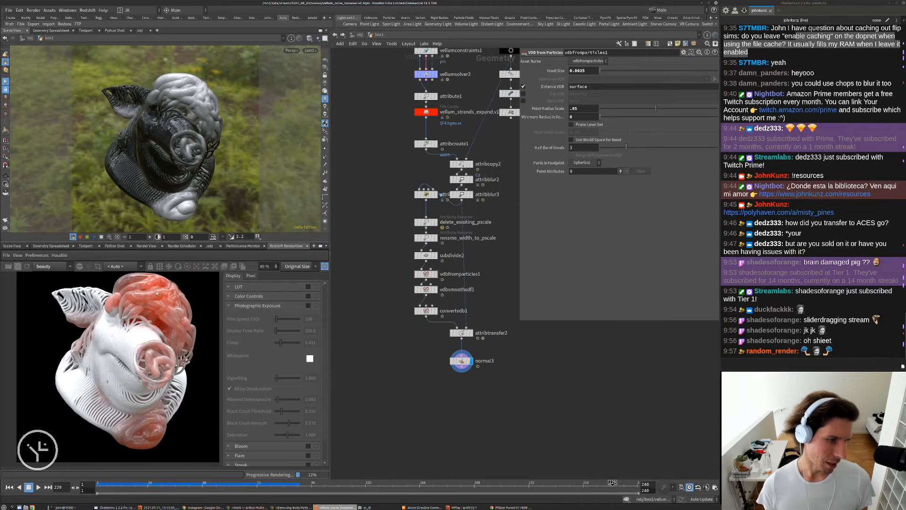
{"action": "scroll", "coordinate": [143, 312], "scroll_direction": "up", "scroll_amount": 2}
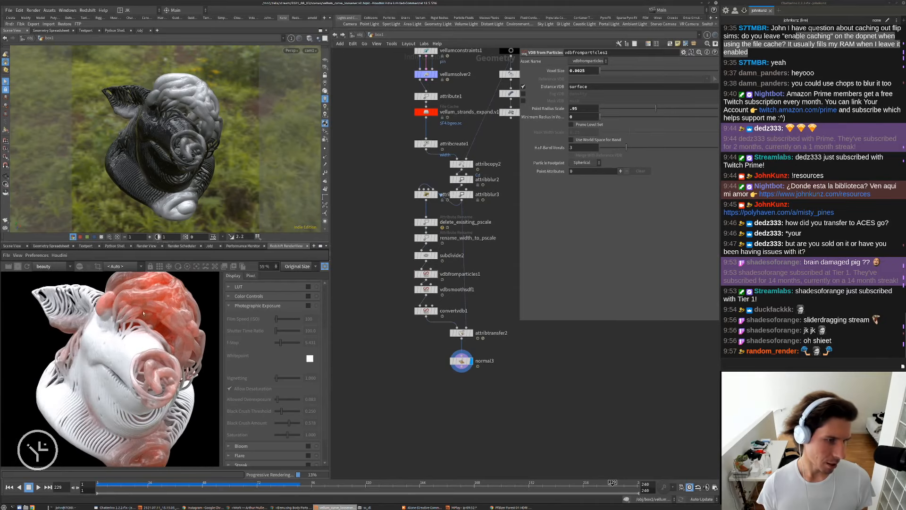
Stop the render, set vdbfromparticles1's Point Radius Scale to 1.25, and restart the render to view the head.
{"action": "left_click", "coordinate": [18, 266]}
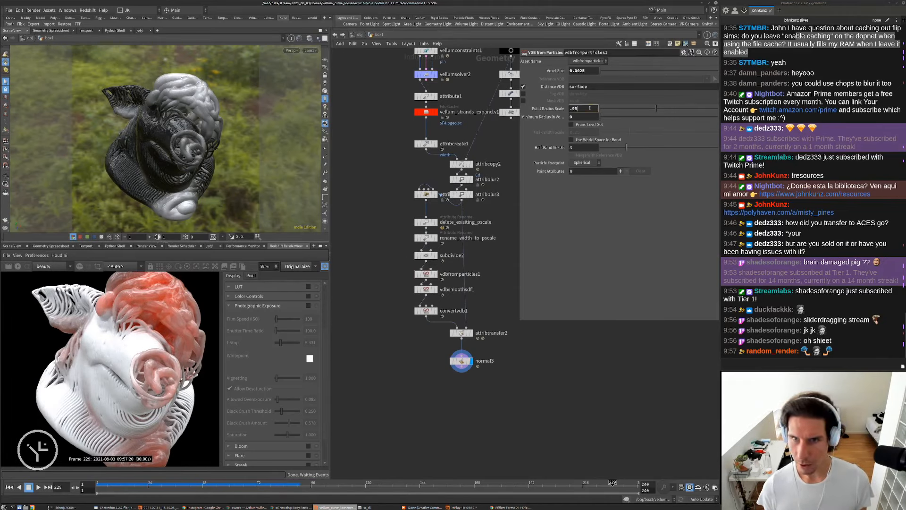
{"action": "type", "text": ".25"}
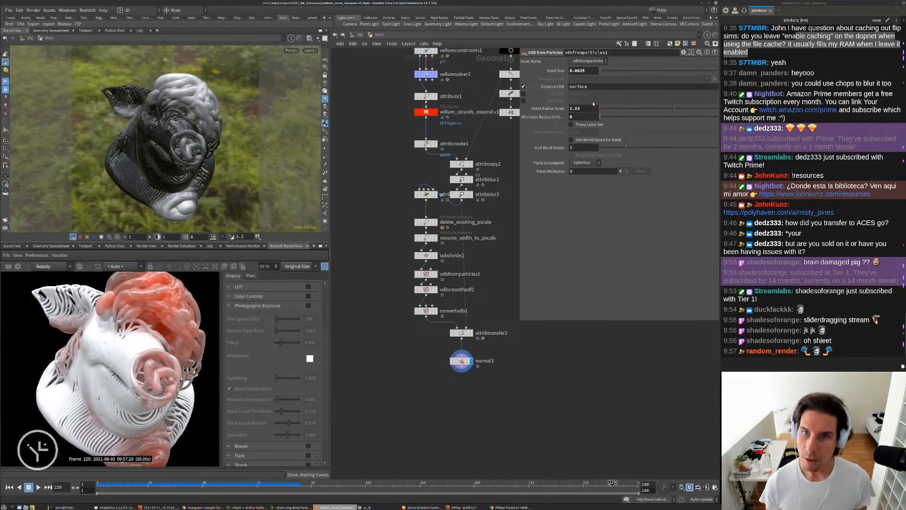
{"action": "key", "text": "Return"}
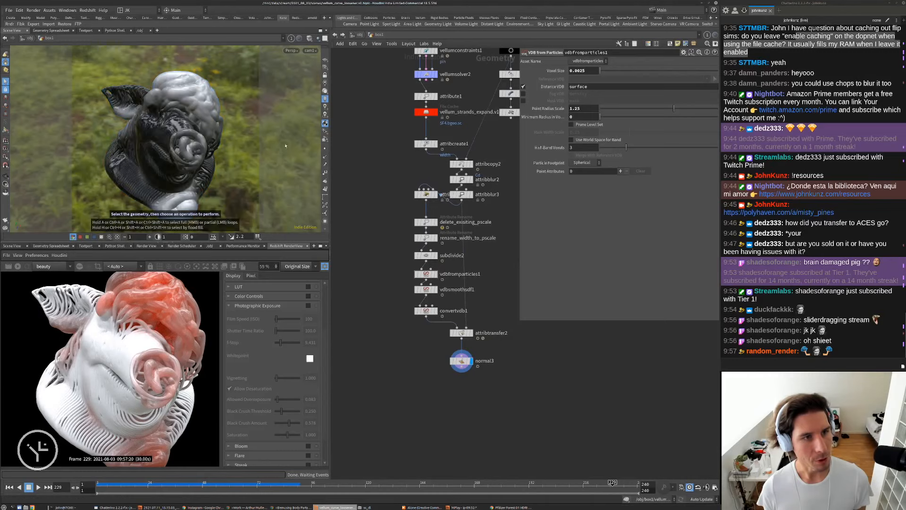
{"action": "left_click", "coordinate": [19, 267]}
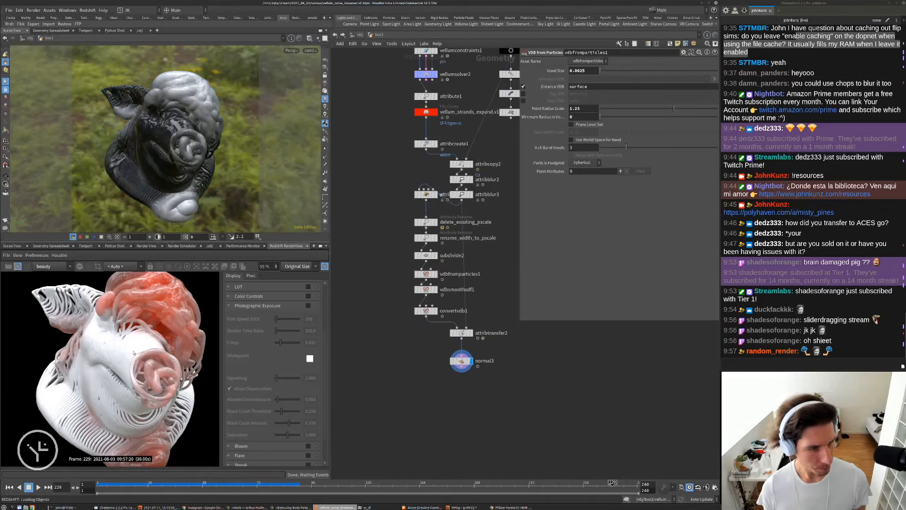
{"action": "scroll", "coordinate": [130, 352], "scroll_direction": "down", "scroll_amount": 3}
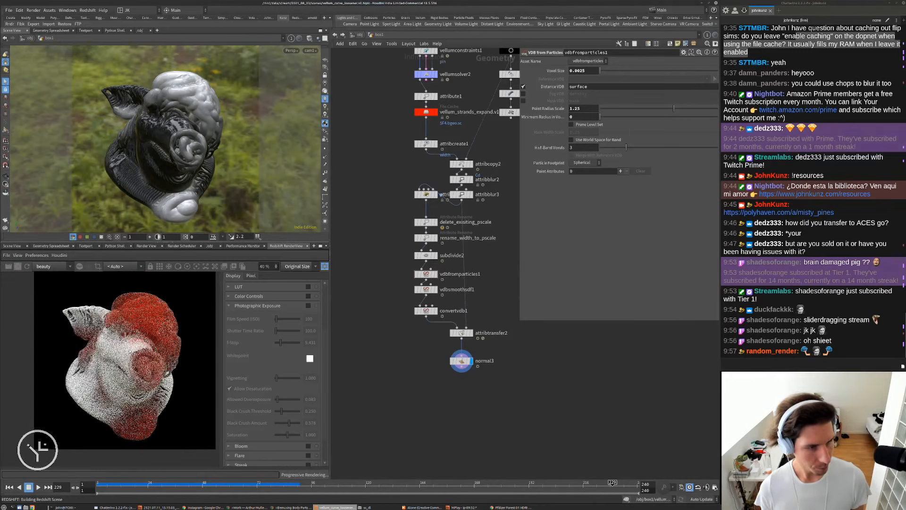
{"action": "scroll", "coordinate": [156, 302], "scroll_direction": "up", "scroll_amount": 2}
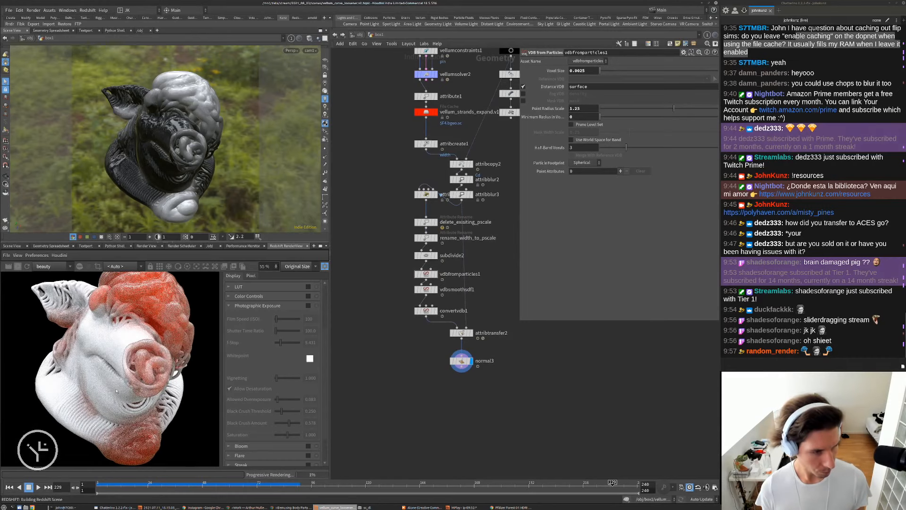
Open the Redshift material network inside matnet1 and set Material1's reflection roughness to 0.65.
{"action": "scroll", "coordinate": [95, 302], "scroll_direction": "up", "scroll_amount": 3}
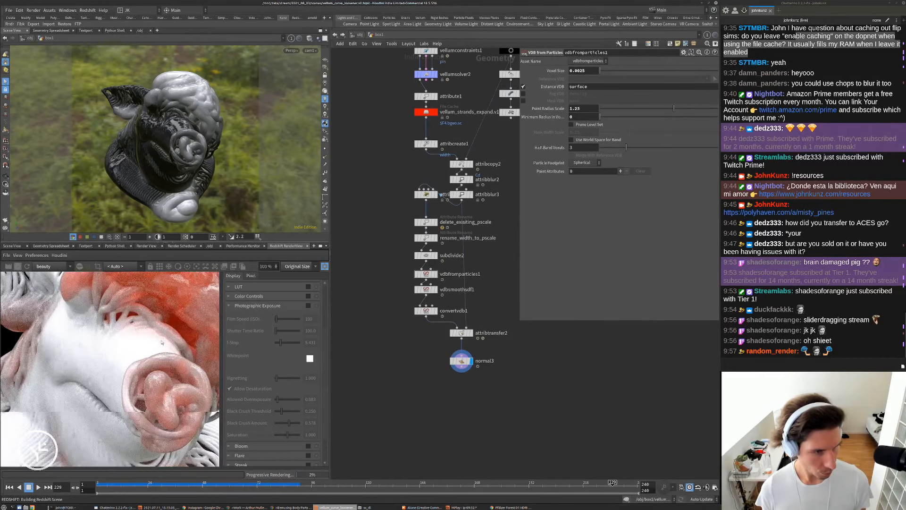
{"action": "scroll", "coordinate": [57, 342], "scroll_direction": "down", "scroll_amount": 3}
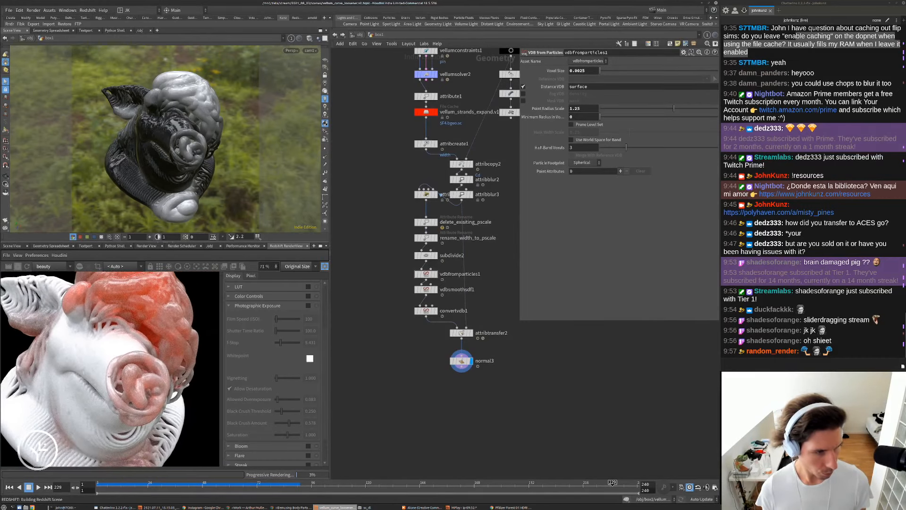
{"action": "scroll", "coordinate": [106, 367], "scroll_direction": "up", "scroll_amount": 3}
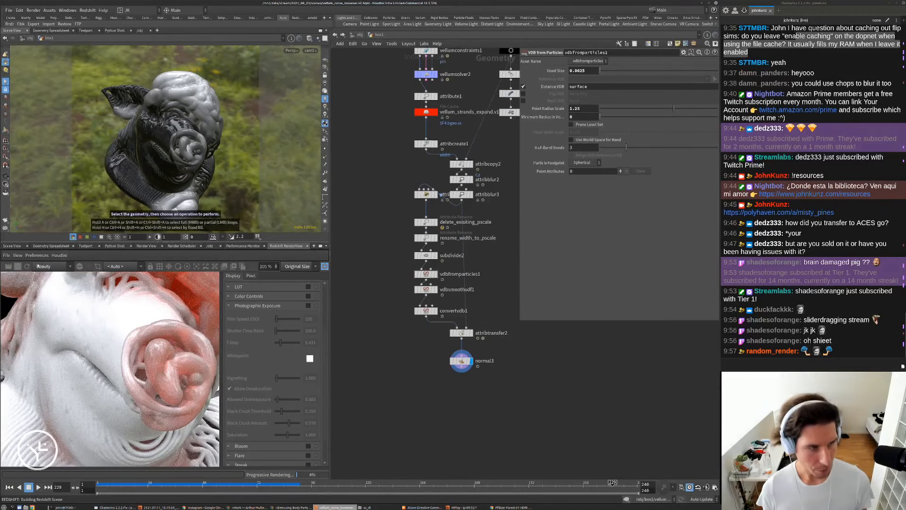
{"action": "key", "text": "u"}
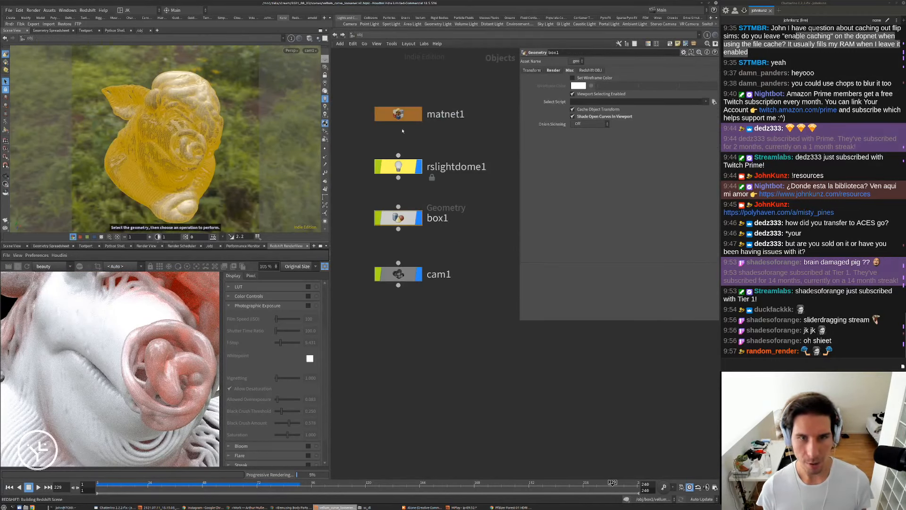
{"action": "double_click", "coordinate": [399, 114]}
{"action": "double_click", "coordinate": [421, 184]}
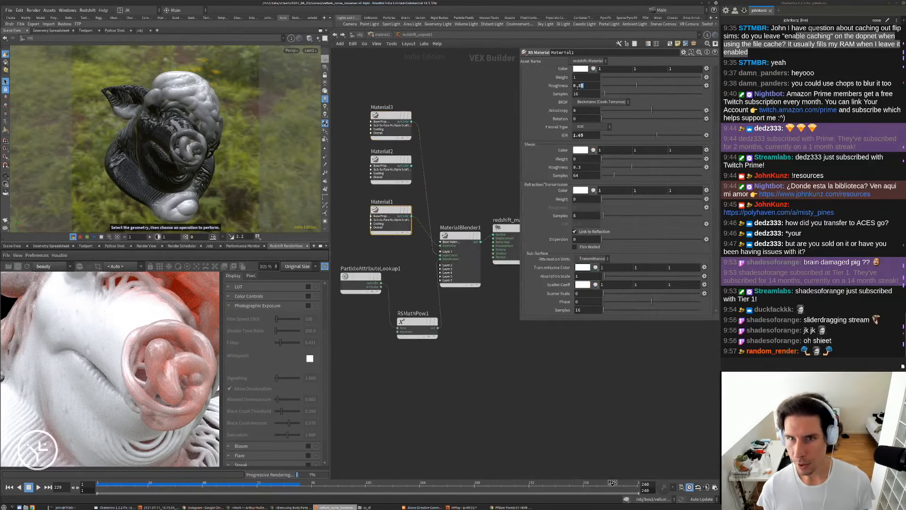
{"action": "key", "text": "Return"}
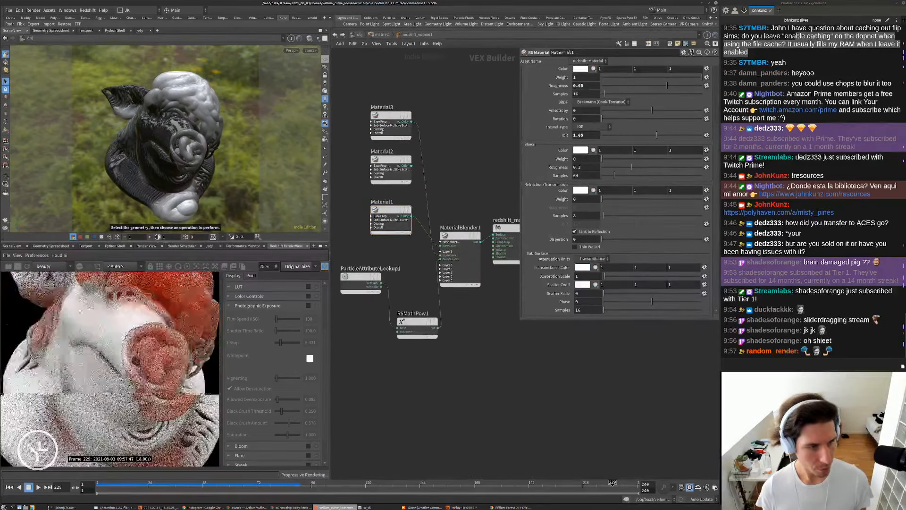
{"action": "scroll", "coordinate": [109, 346], "scroll_direction": "down", "scroll_amount": 3}
{"action": "scroll", "coordinate": [113, 327], "scroll_direction": "up", "scroll_amount": 2}
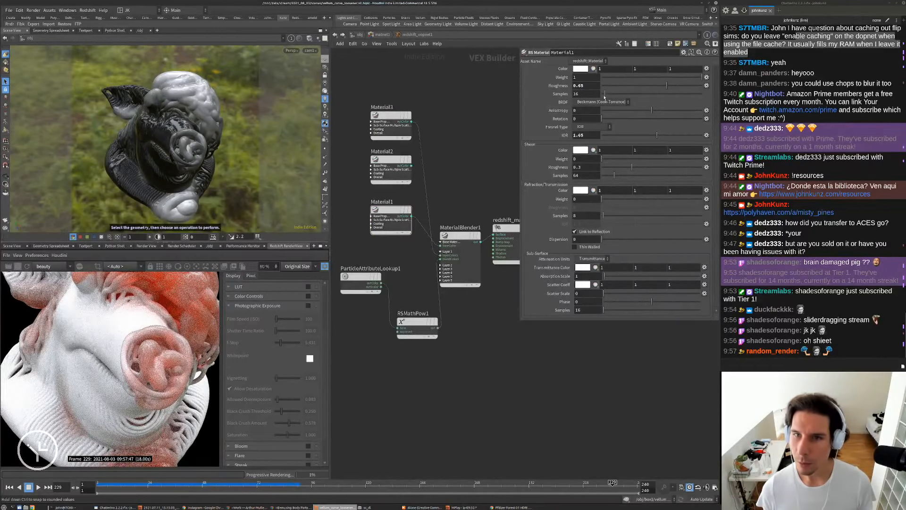
Lower Material1's reflection weight to about 0.215 and inspect the pig head in the render.
{"action": "left_click", "coordinate": [622, 76]}
{"action": "scroll", "coordinate": [109, 368], "scroll_direction": "down", "scroll_amount": 2}
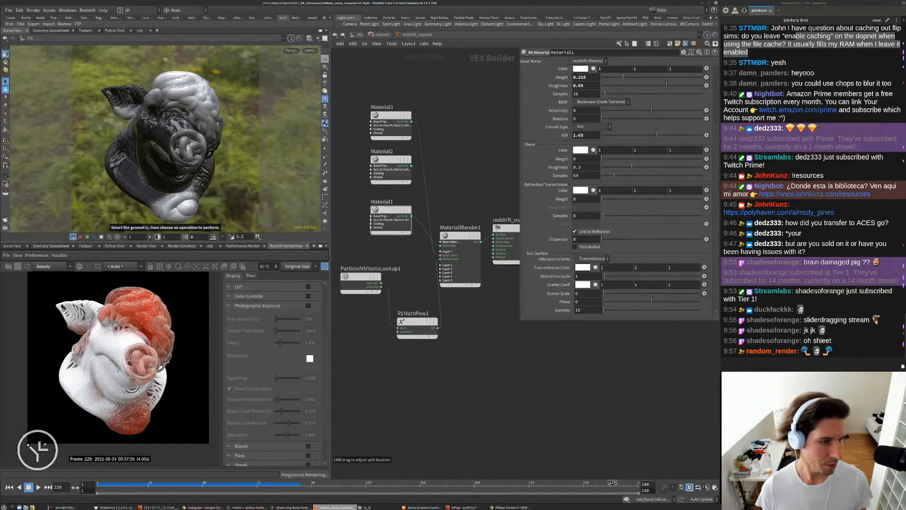
{"action": "scroll", "coordinate": [110, 368], "scroll_direction": "up", "scroll_amount": 6}
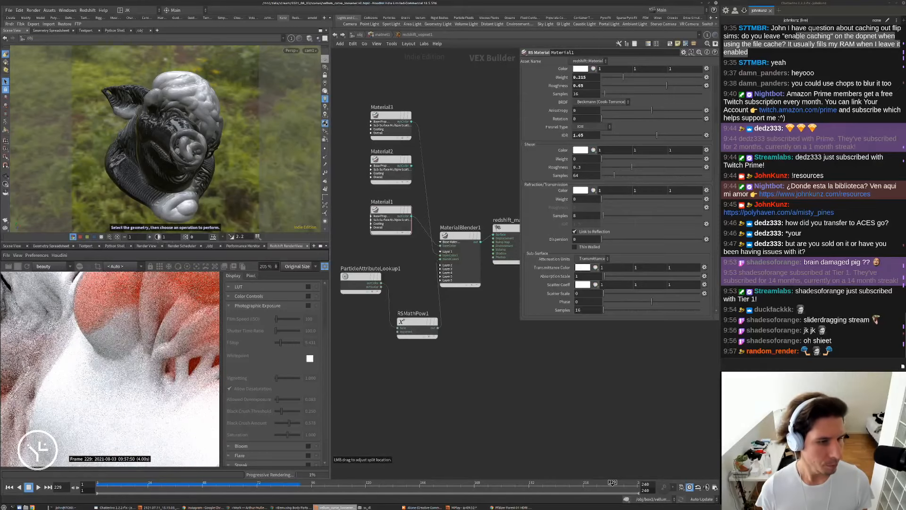
{"action": "scroll", "coordinate": [114, 318], "scroll_direction": "down", "scroll_amount": 5}
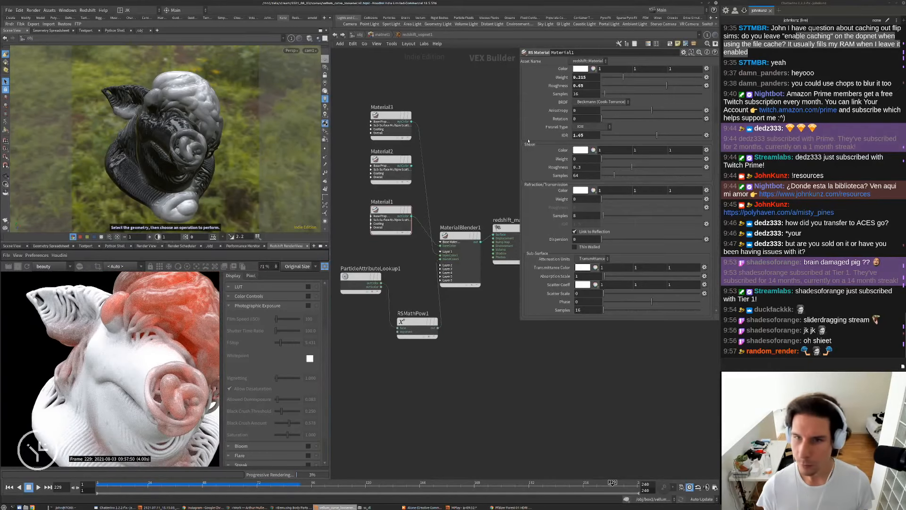
{"action": "scroll", "coordinate": [558, 120], "scroll_direction": "up", "scroll_amount": 3}
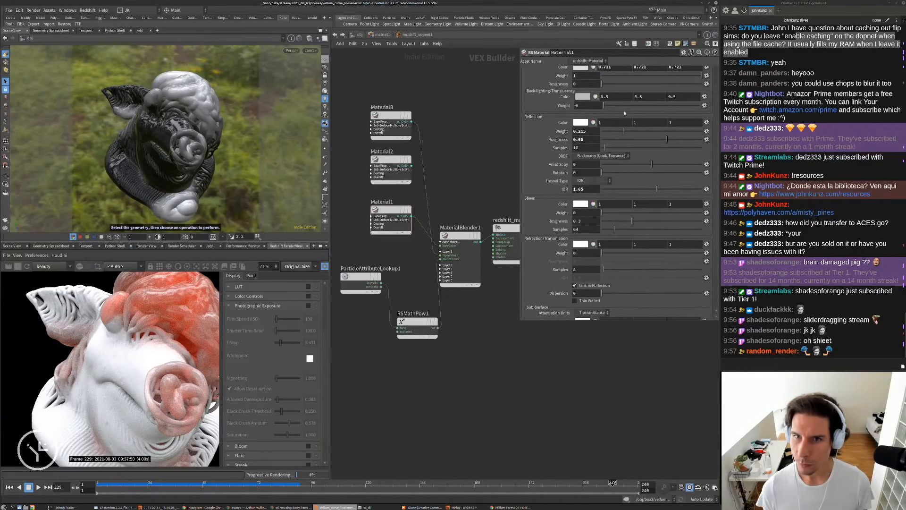
{"action": "scroll", "coordinate": [621, 114], "scroll_direction": "up", "scroll_amount": 2}
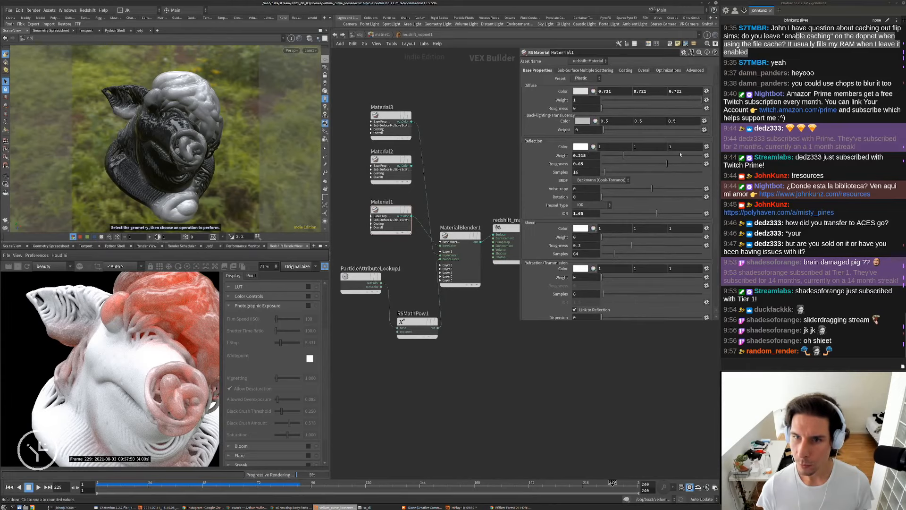
Raise Material1's reflection weight to about 0.542 and set its diffuse weight to 0.5.
{"action": "left_click", "coordinate": [656, 156]}
{"action": "left_click", "coordinate": [613, 99]}
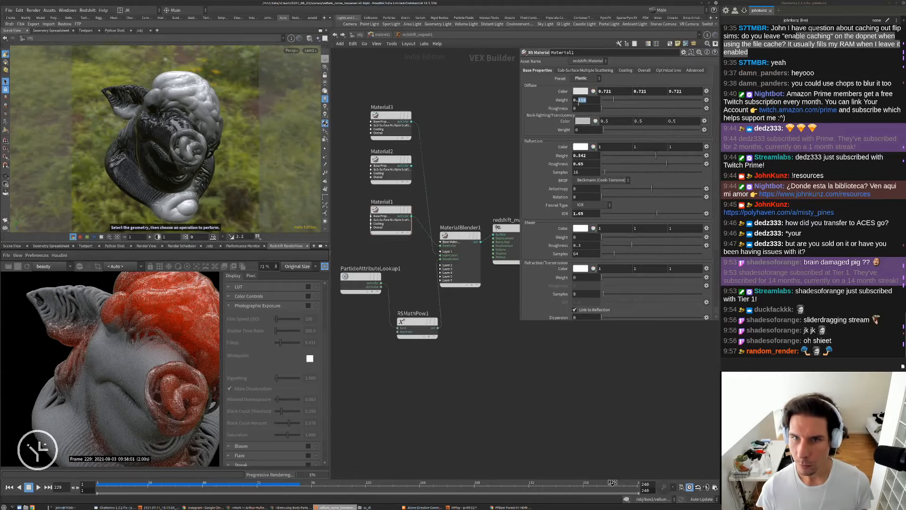
{"action": "key", "text": "Return"}
{"action": "scroll", "coordinate": [145, 315], "scroll_direction": "down", "scroll_amount": 2}
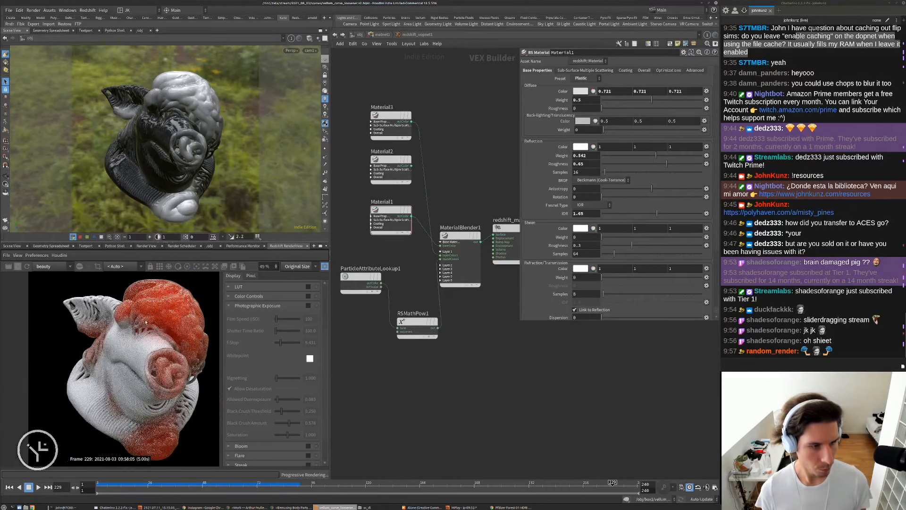
{"action": "scroll", "coordinate": [156, 313], "scroll_direction": "up", "scroll_amount": 2}
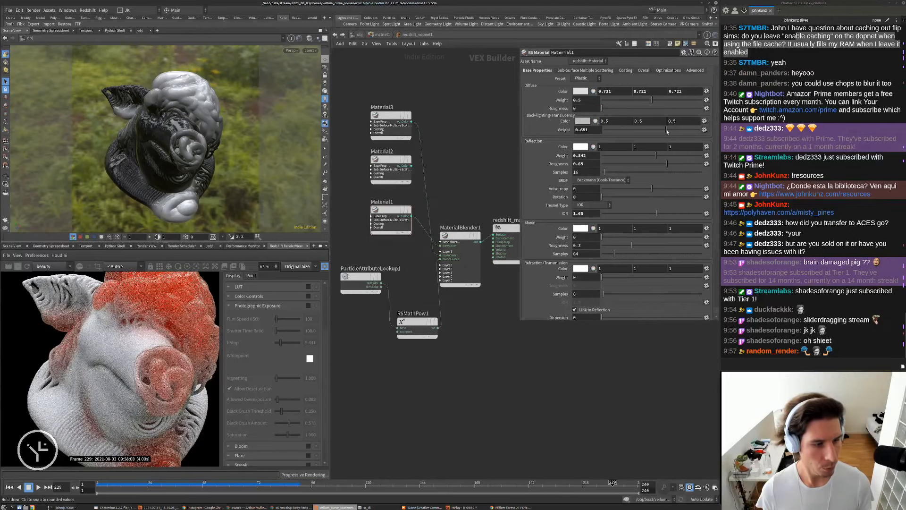
Return Material1's back-lighting weight to 0 and lower its diffuse weight to about 0.132.
{"action": "left_click_drag", "start_coordinate": [662, 133], "coordinate": [600, 132]}
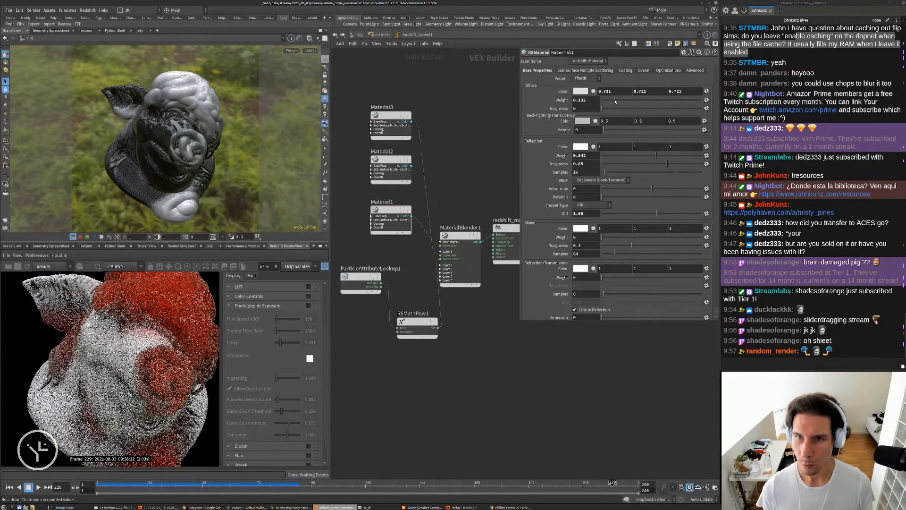
{"action": "left_click_drag", "start_coordinate": [651, 101], "coordinate": [615, 102]}
{"action": "scroll", "coordinate": [162, 308], "scroll_direction": "down", "scroll_amount": 2}
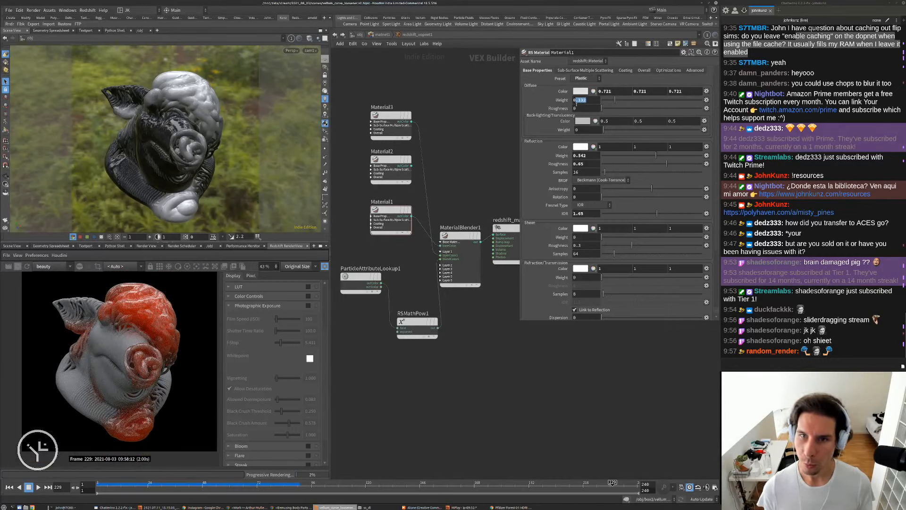
Set Material1's diffuse weight to 0.4 and reflection weight to 0.75, and examine the head, snout and neck in the render.
{"action": "type", "text": "0.4"}
{"action": "key", "text": "Return"}
{"action": "double_click", "coordinate": [578, 155]}
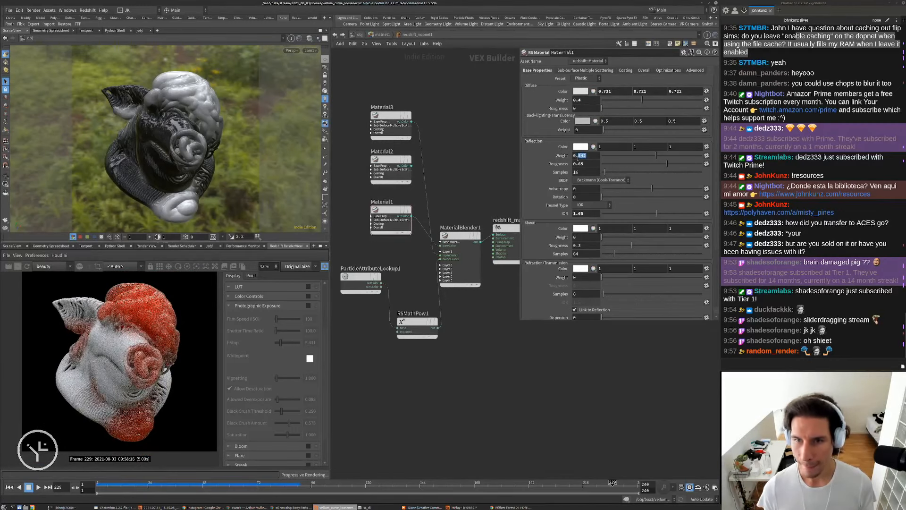
{"action": "type", "text": "0.75"}
{"action": "key", "text": "Return"}
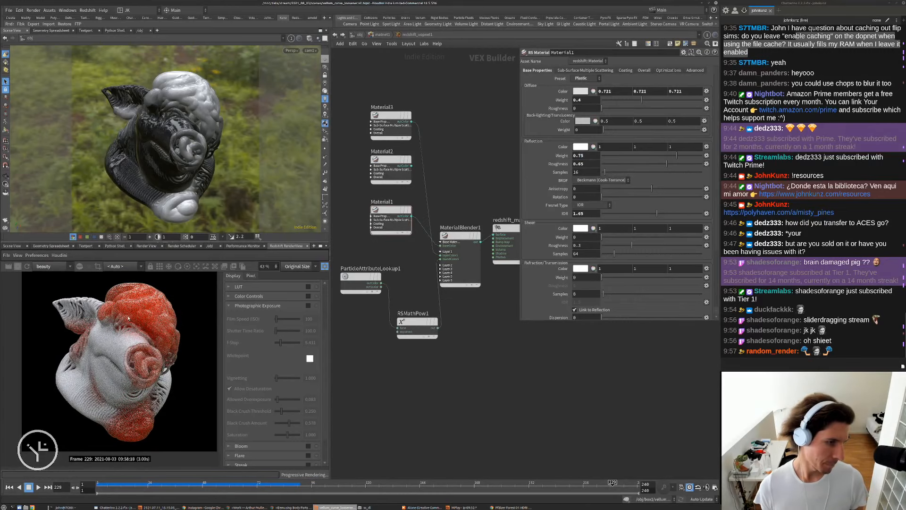
{"action": "scroll", "coordinate": [121, 438], "scroll_direction": "up", "scroll_amount": 8}
{"action": "scroll", "coordinate": [122, 438], "scroll_direction": "down", "scroll_amount": 8}
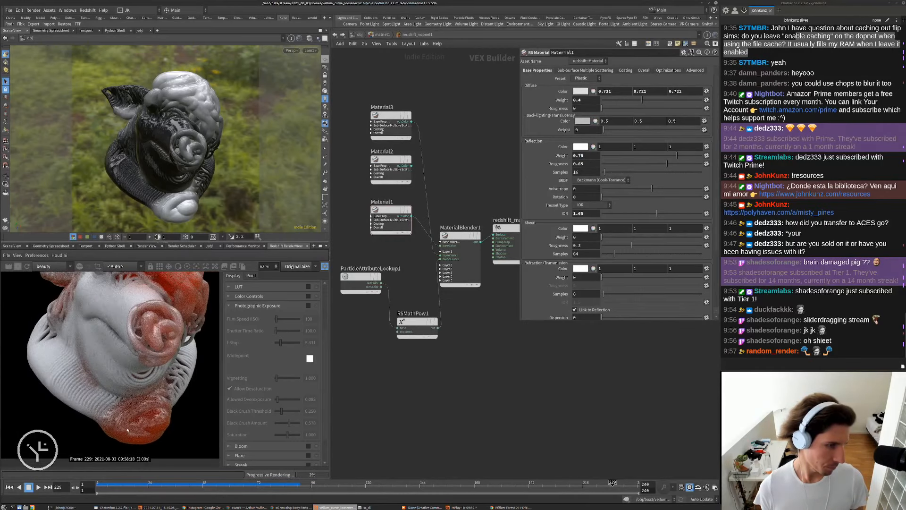
{"action": "scroll", "coordinate": [77, 338], "scroll_direction": "up", "scroll_amount": 2}
{"action": "scroll", "coordinate": [77, 339], "scroll_direction": "up", "scroll_amount": 1}
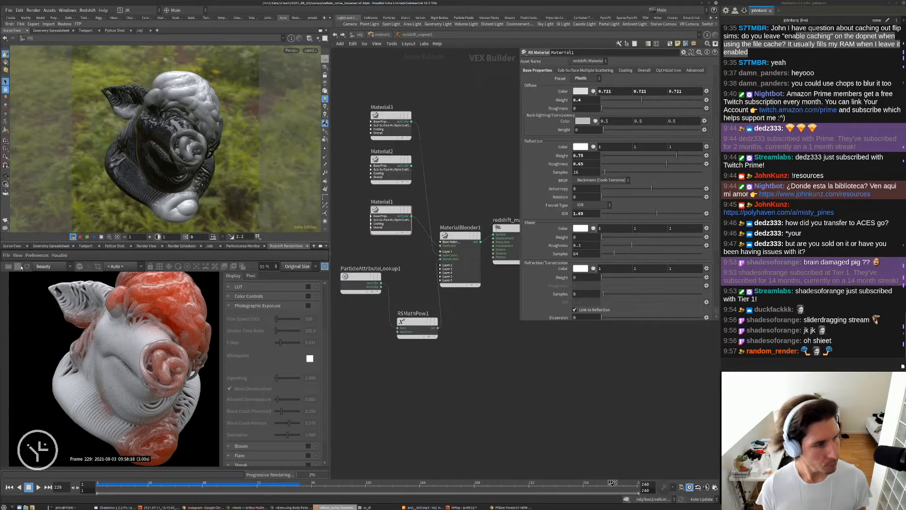
{"action": "scroll", "coordinate": [173, 320], "scroll_direction": "down", "scroll_amount": 3}
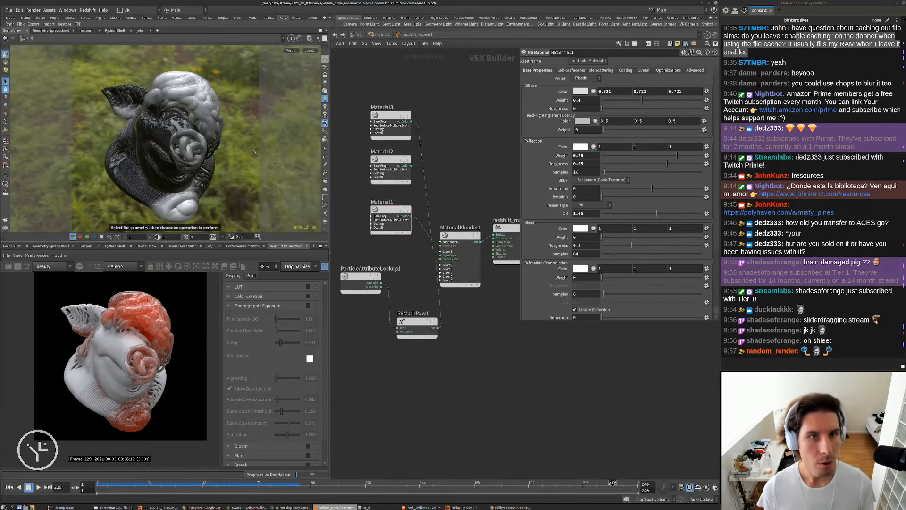
Lock the camera to the viewport and orbit around the pig head to render its other side.
{"action": "left_click", "coordinate": [324, 76]}
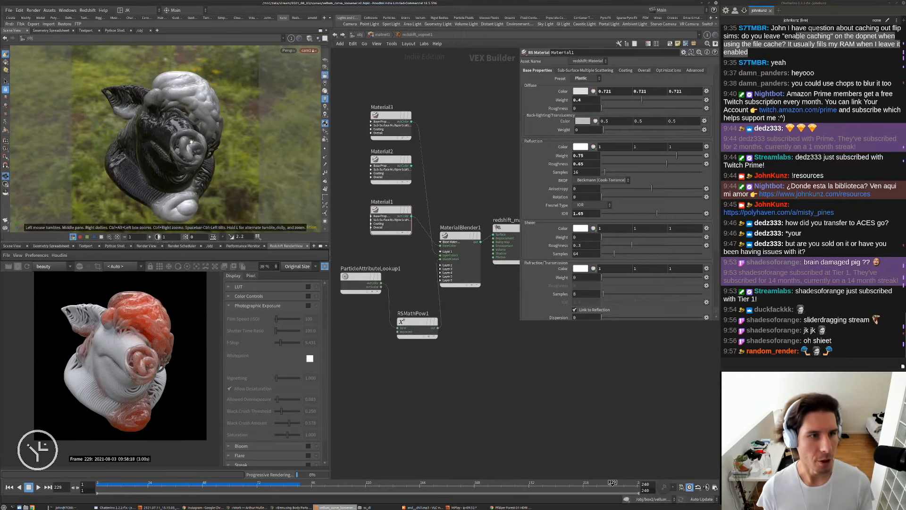
{"action": "left_click_drag", "start_coordinate": [215, 169], "coordinate": [181, 127], "text": "alt"}
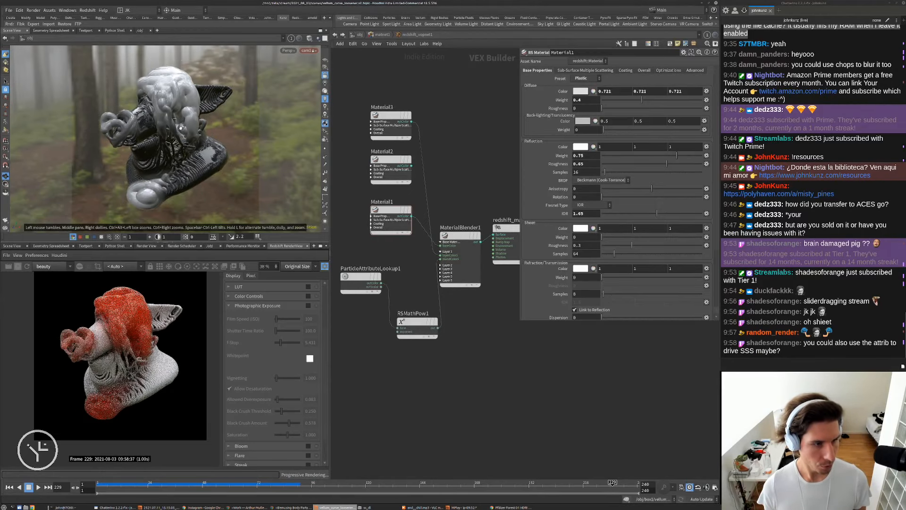
{"action": "scroll", "coordinate": [121, 375], "scroll_direction": "up", "scroll_amount": 2}
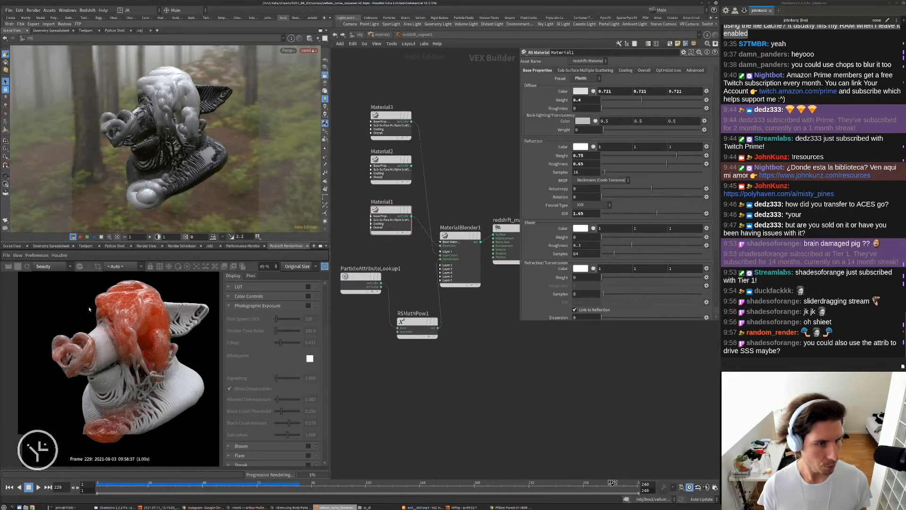
Wire Material2 directly into redshift_material1's Surface input and restart the render to preview that material alone.
{"action": "scroll", "coordinate": [477, 378], "scroll_direction": "down", "scroll_amount": 3}
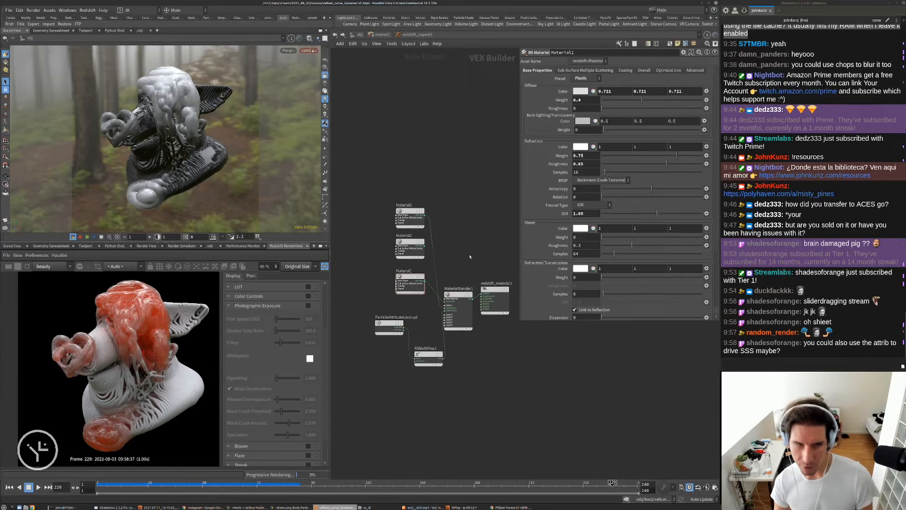
{"action": "scroll", "coordinate": [393, 222], "scroll_direction": "up", "scroll_amount": 3}
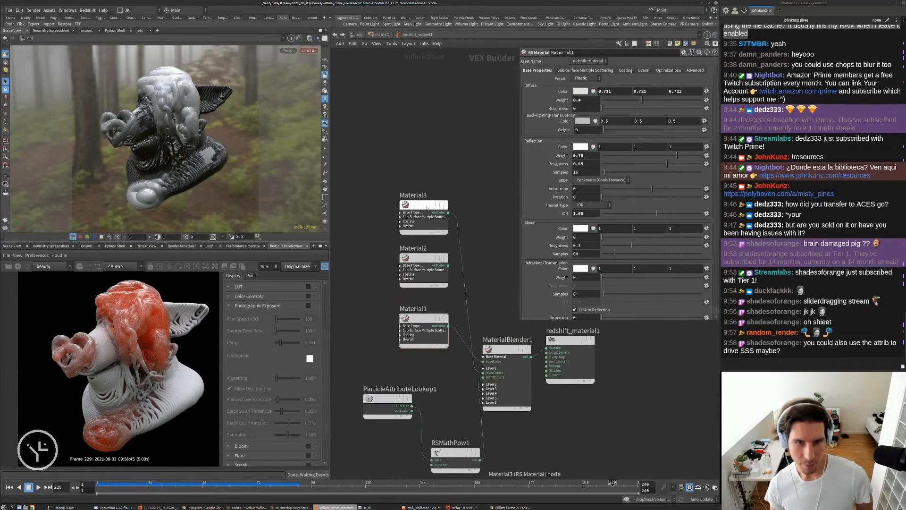
{"action": "left_click", "coordinate": [407, 211]}
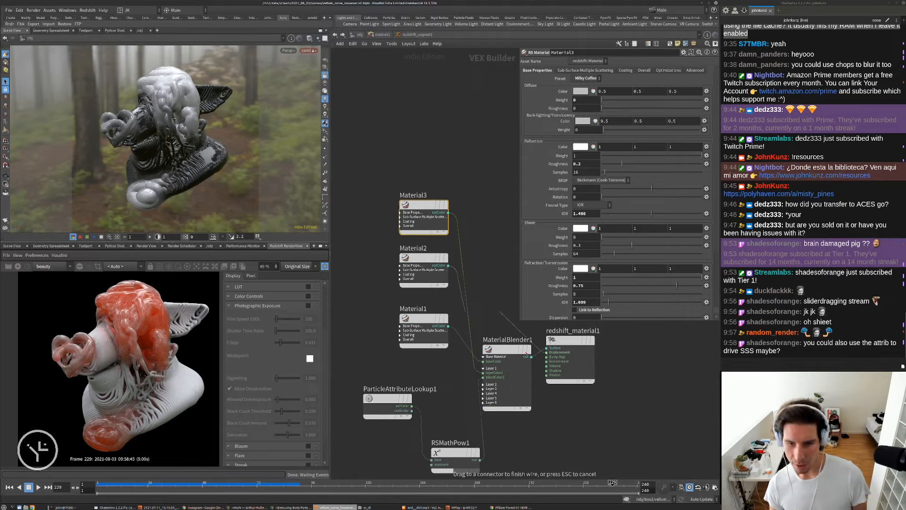
{"action": "left_click_drag", "start_coordinate": [448, 265], "coordinate": [505, 313]}
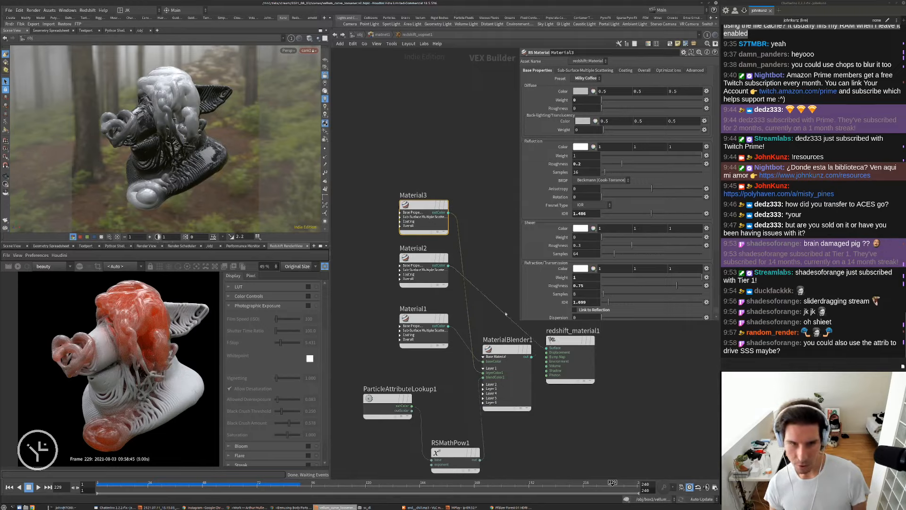
{"action": "left_click", "coordinate": [22, 267]}
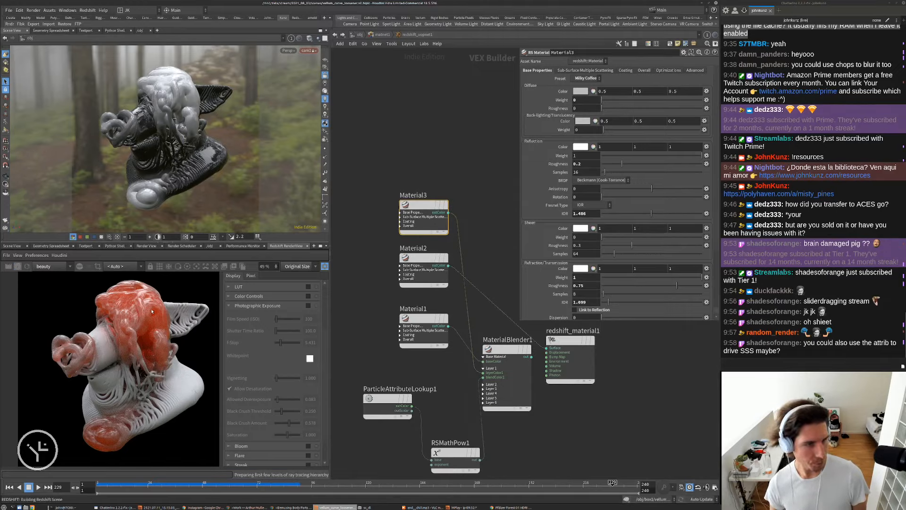
{"action": "scroll", "coordinate": [133, 298], "scroll_direction": "up", "scroll_amount": 2}
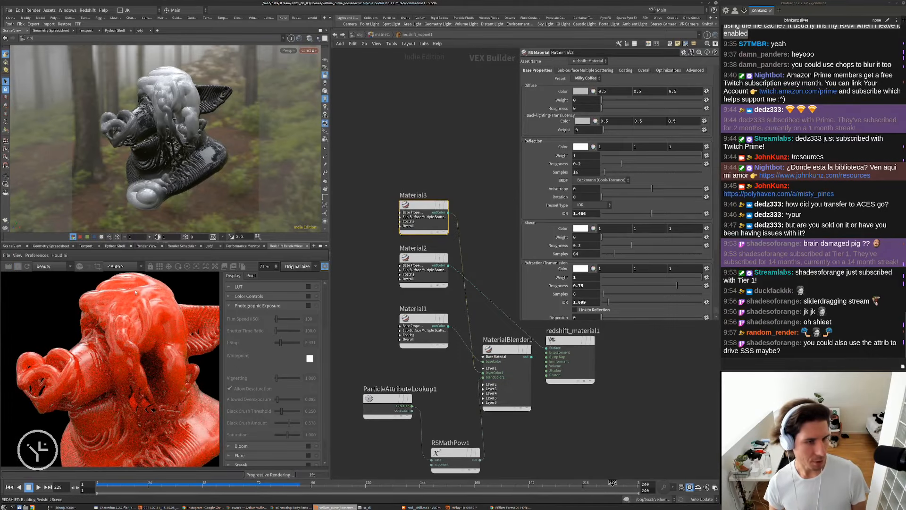
{"action": "scroll", "coordinate": [126, 319], "scroll_direction": "up", "scroll_amount": 2}
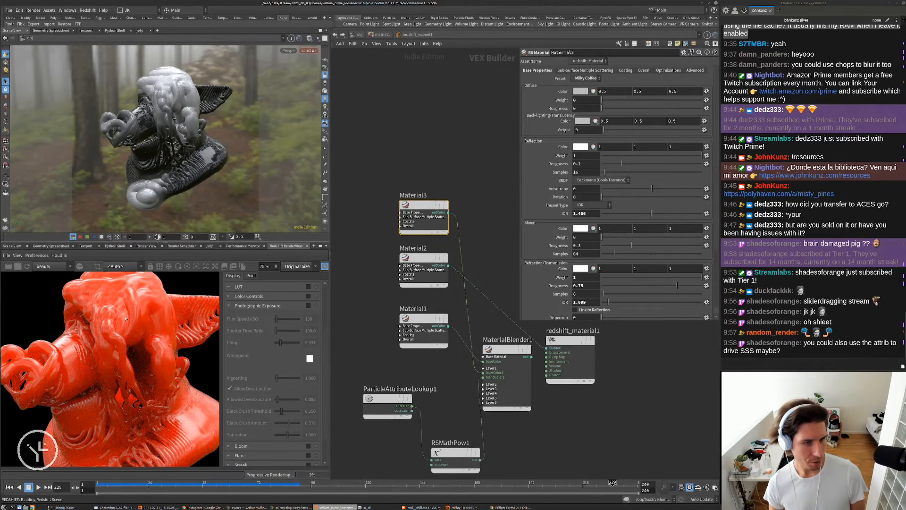
Stop the render, reconnect MaterialBlender1 to the Surface input, and replace Material3 with Material2 as the blender's Layer 1 color.
{"action": "left_click", "coordinate": [18, 267]}
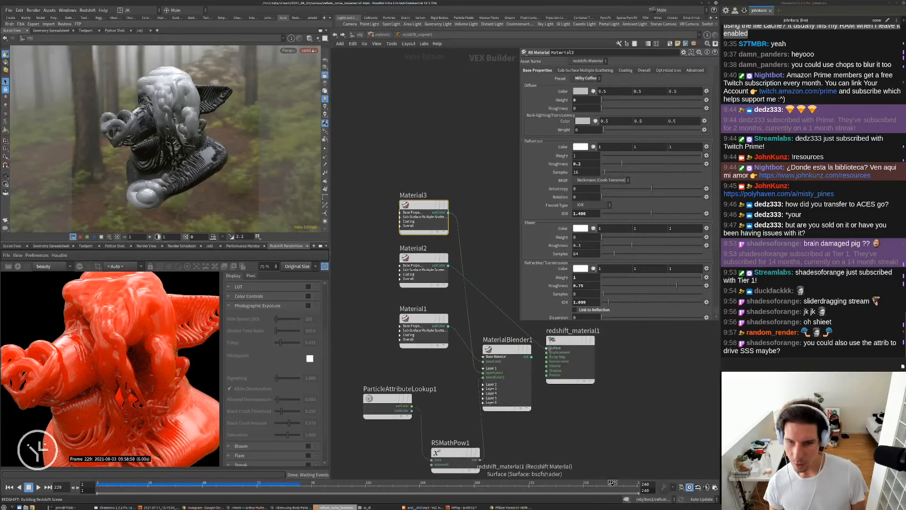
{"action": "left_click", "coordinate": [448, 266]}
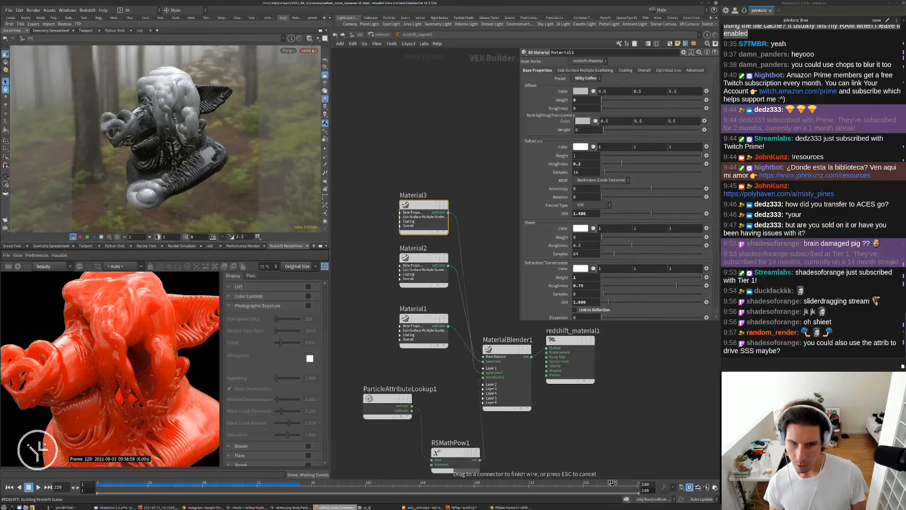
{"action": "left_click", "coordinate": [483, 373]}
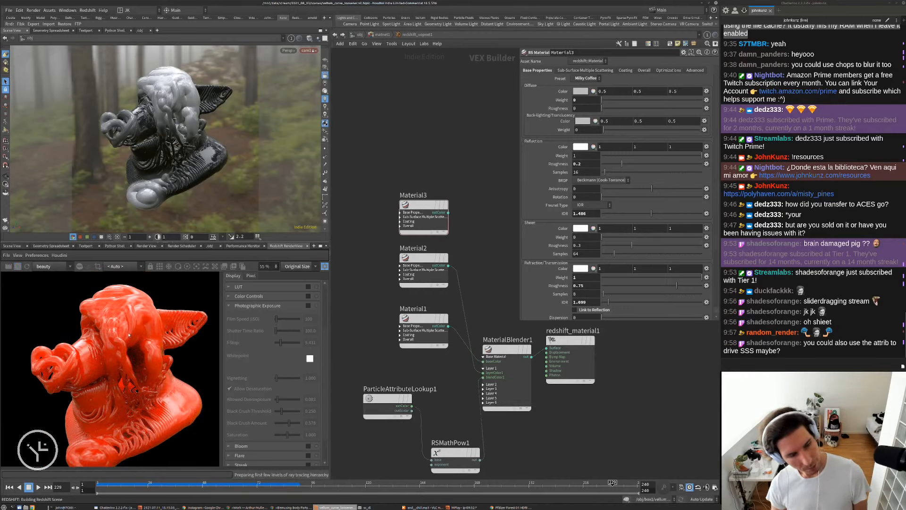
Examine the render of the blended Material2 layer around the head, snout and neck, and review Material3's sub-surface settings.
{"action": "scroll", "coordinate": [134, 306], "scroll_direction": "up", "scroll_amount": 2}
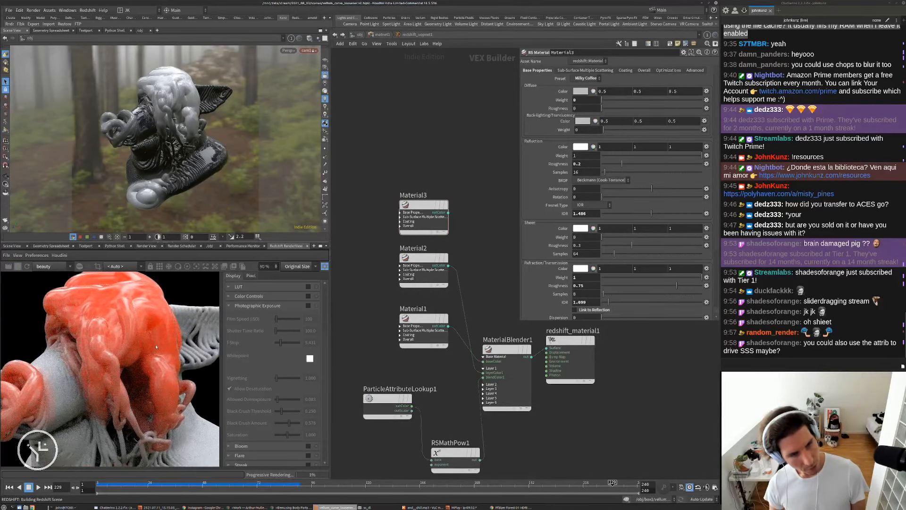
{"action": "scroll", "coordinate": [125, 340], "scroll_direction": "up", "scroll_amount": 1}
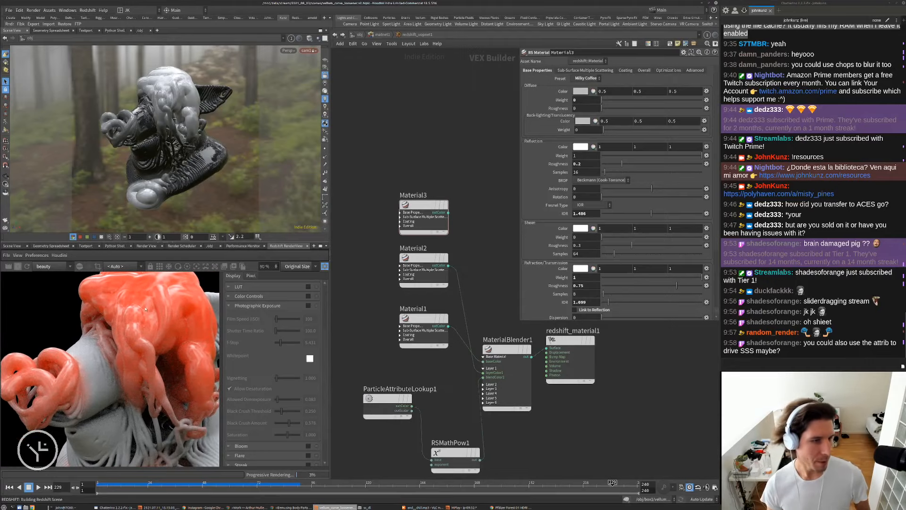
{"action": "scroll", "coordinate": [118, 332], "scroll_direction": "up", "scroll_amount": 1}
{"action": "scroll", "coordinate": [114, 327], "scroll_direction": "down", "scroll_amount": 1}
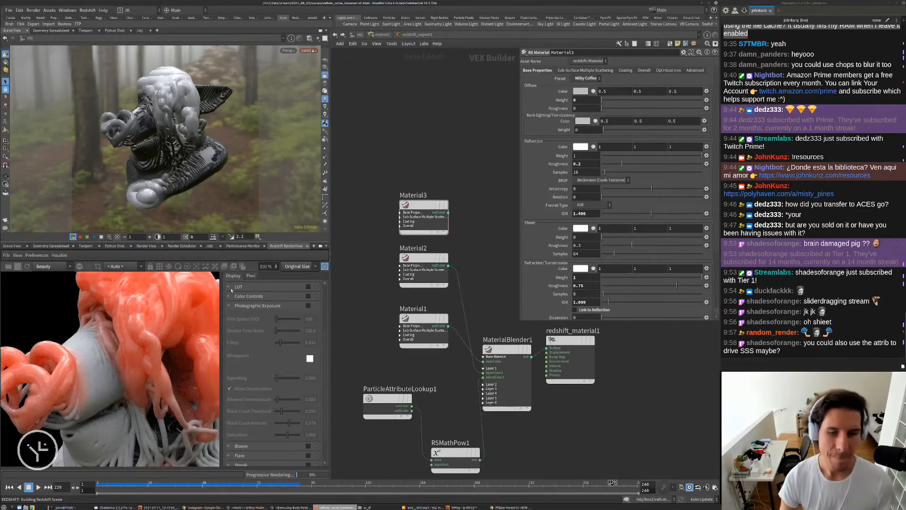
{"action": "scroll", "coordinate": [566, 268], "scroll_direction": "down", "scroll_amount": 3}
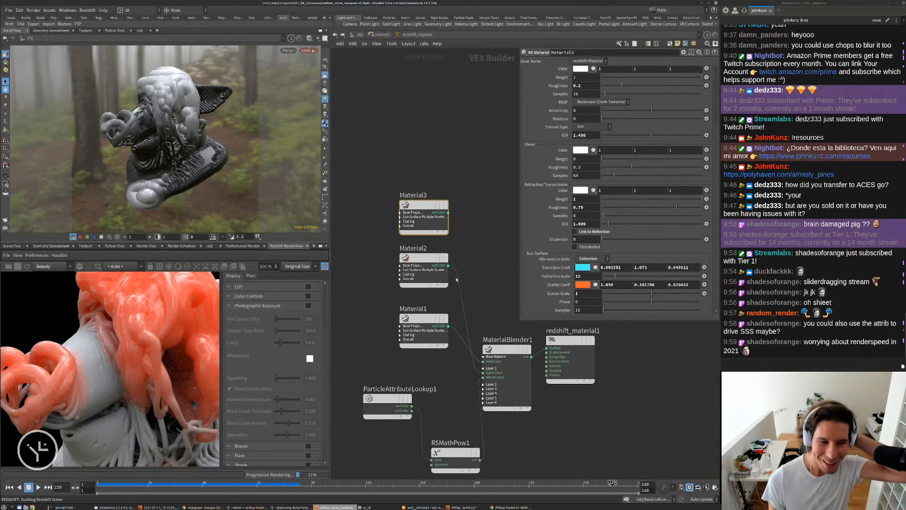
{"action": "scroll", "coordinate": [131, 420], "scroll_direction": "down", "scroll_amount": 2}
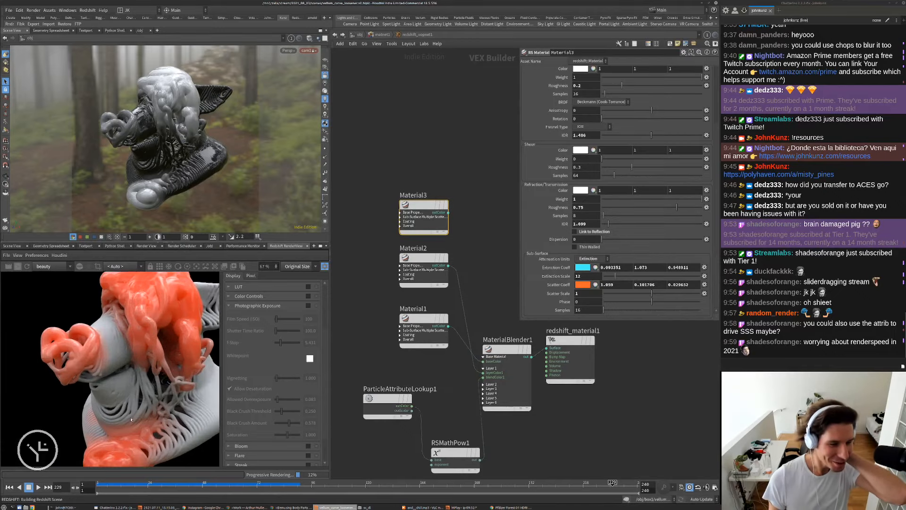
{"action": "scroll", "coordinate": [80, 341], "scroll_direction": "up", "scroll_amount": 2}
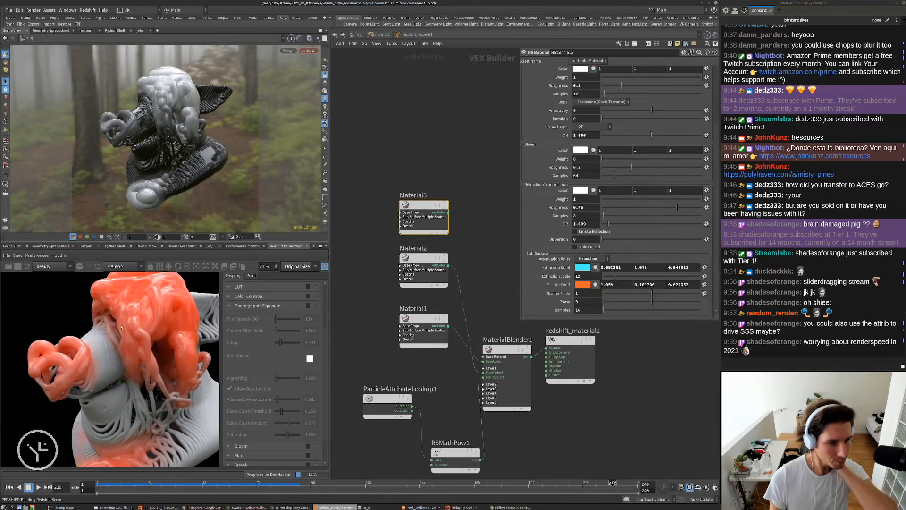
{"action": "scroll", "coordinate": [81, 340], "scroll_direction": "down", "scroll_amount": 2}
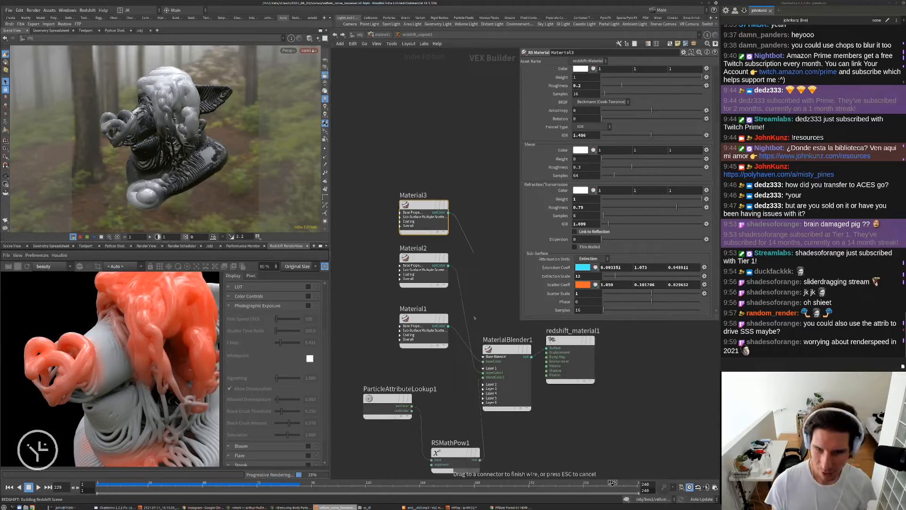
Try Material3 as MaterialBlender1's Layer 1 color and compare the red areas in the render.
{"action": "left_click", "coordinate": [448, 213]}
{"action": "left_click", "coordinate": [483, 372]}
{"action": "scroll", "coordinate": [174, 296], "scroll_direction": "down", "scroll_amount": 3}
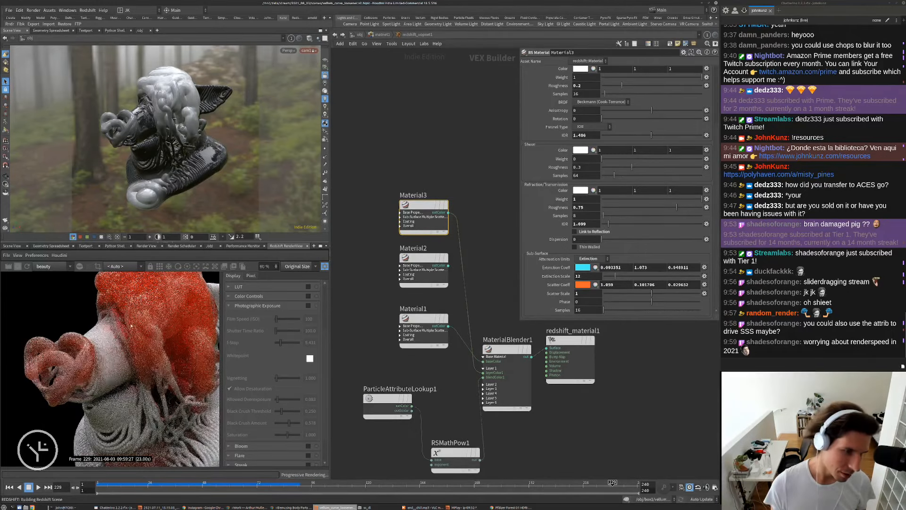
{"action": "scroll", "coordinate": [97, 295], "scroll_direction": "up", "scroll_amount": 4}
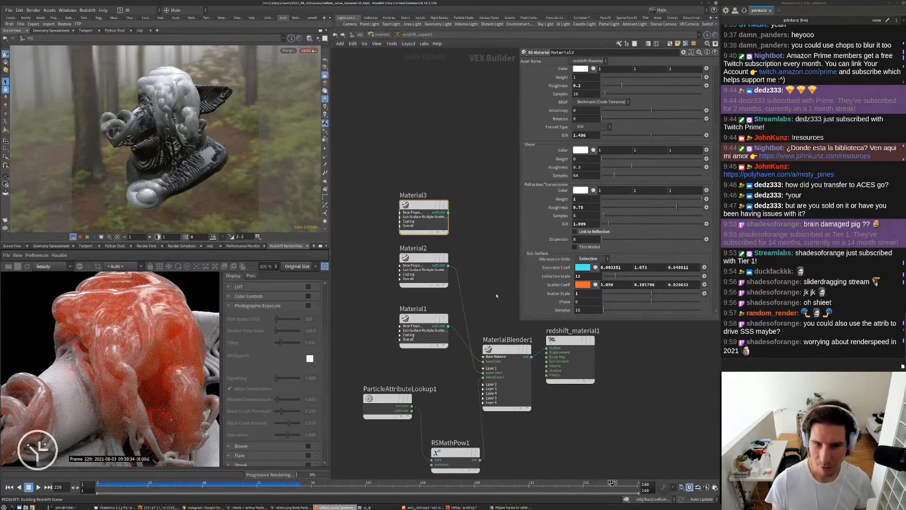
Orbit the locked camera past the front of the pig head to its opposite side and render it slightly closer.
{"action": "scroll", "coordinate": [98, 381], "scroll_direction": "down", "scroll_amount": 4}
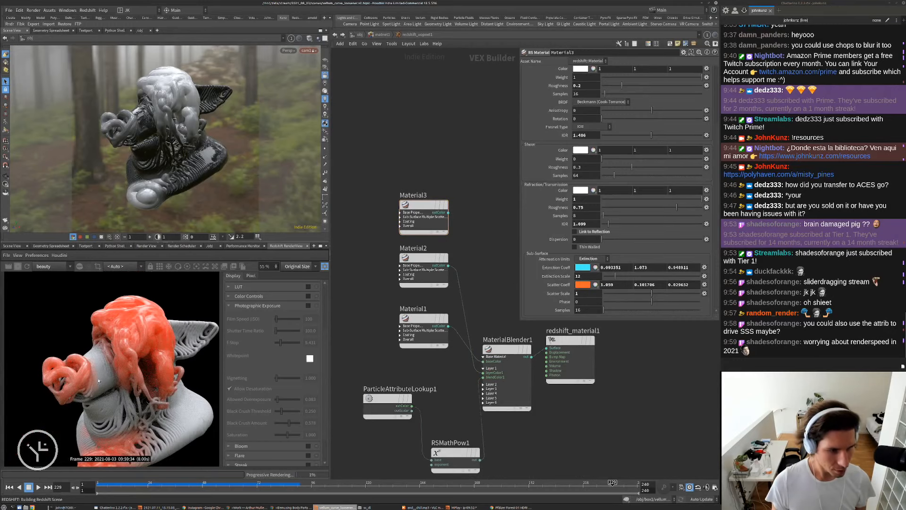
{"action": "scroll", "coordinate": [159, 435], "scroll_direction": "down", "scroll_amount": 2}
{"action": "scroll", "coordinate": [89, 368], "scroll_direction": "down", "scroll_amount": 1}
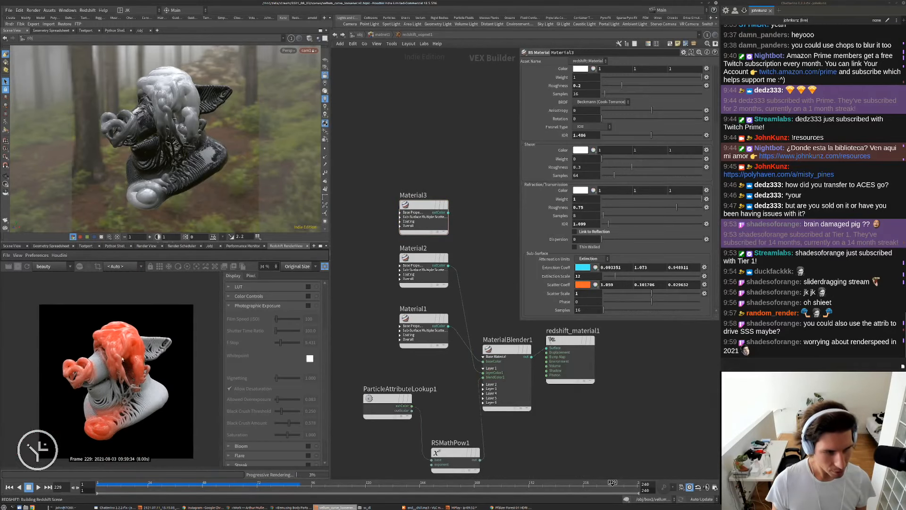
{"action": "left_click_drag", "start_coordinate": [163, 111], "coordinate": [226, 128], "text": "alt"}
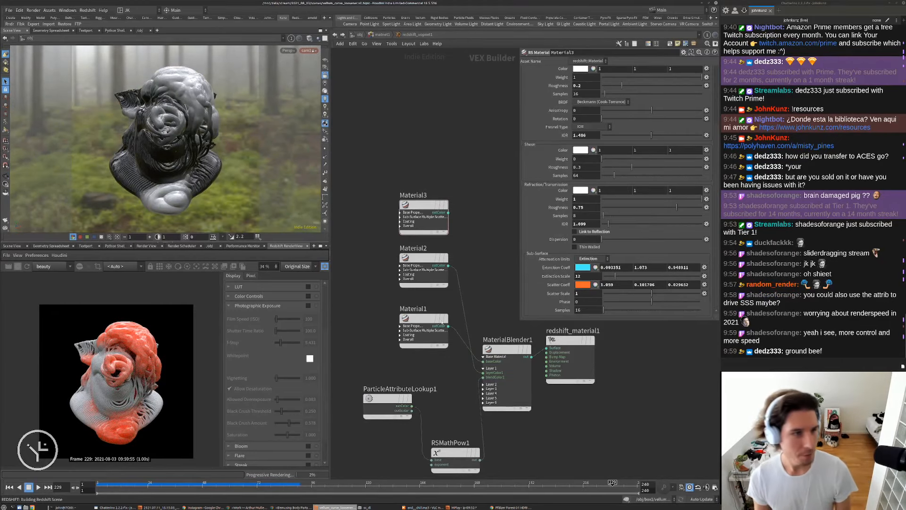
{"action": "right_click_drag", "start_coordinate": [175, 138], "coordinate": [187, 139], "text": "alt"}
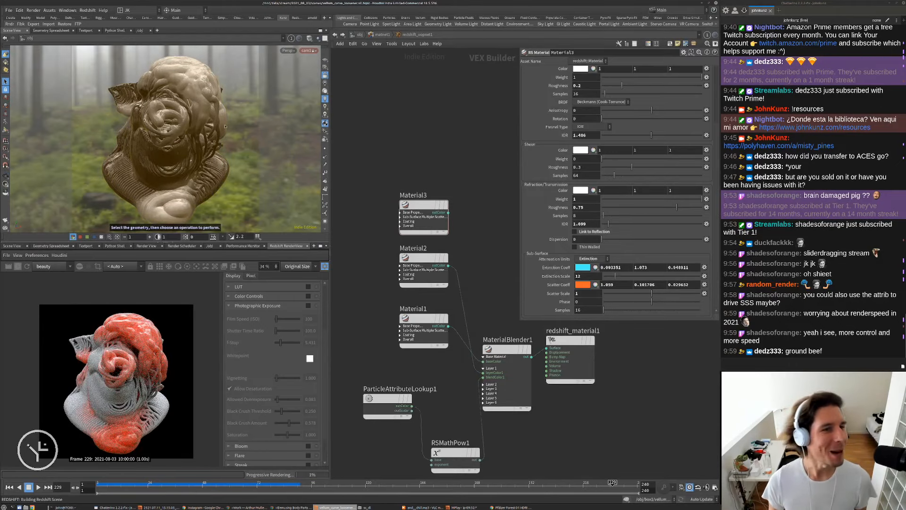
{"action": "mouse_move", "coordinate": [224, 122]}
{"action": "left_mouse_down", "text": "alt"}
{"action": "mouse_move", "coordinate": [217, 139]}
{"action": "mouse_move", "coordinate": [215, 129]}
{"action": "mouse_move", "coordinate": [250, 162]}
{"action": "mouse_move", "coordinate": [231, 161]}
{"action": "mouse_move", "coordinate": [240, 163]}
{"action": "left_mouse_up", "text": "alt"}
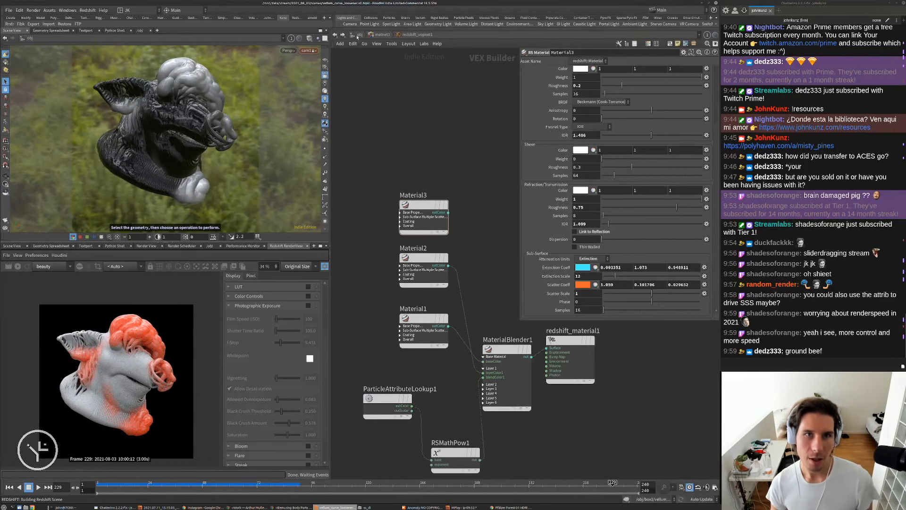
Return to the object level and save the scene as vellum_curve_loosener.v3.hiplc.
{"action": "left_click", "coordinate": [357, 35]}
{"action": "left_click", "coordinate": [9, 11]}
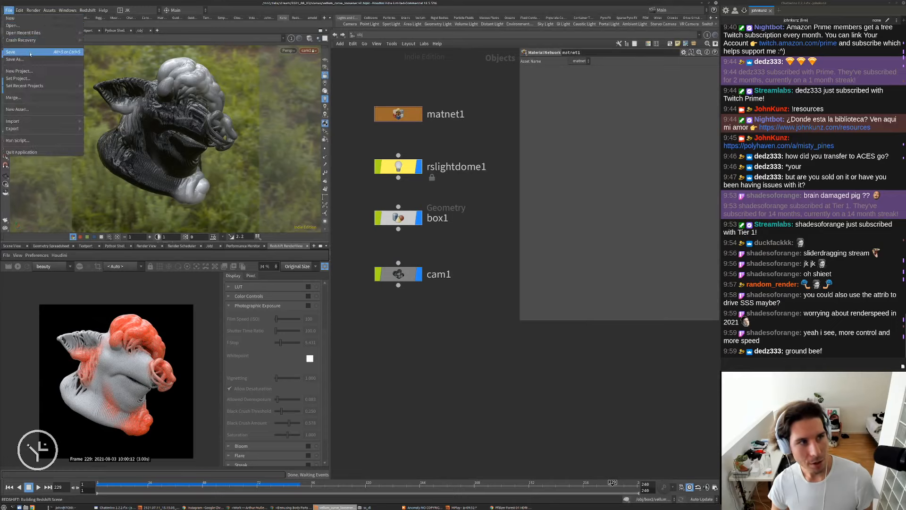
{"action": "left_click", "coordinate": [21, 59]}
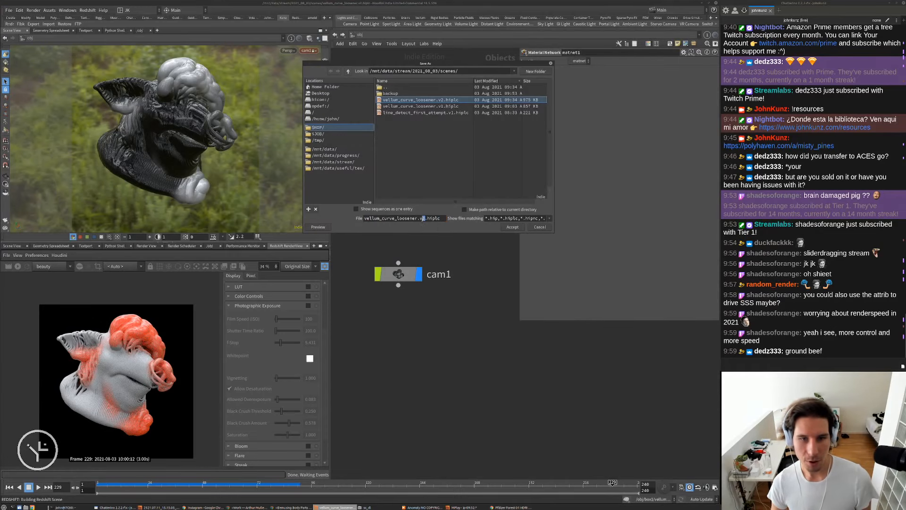
{"action": "type", "text": "3"}
{"action": "key", "text": "Return"}
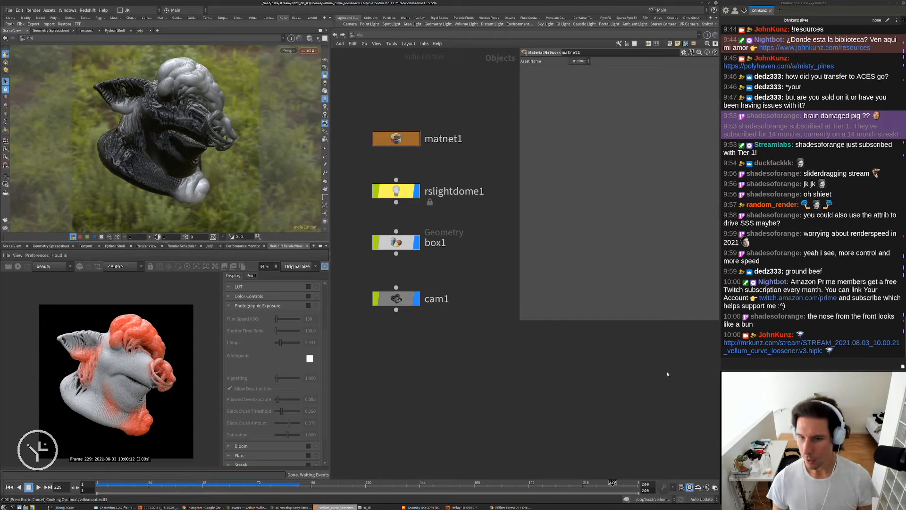
Reopen the Redshift material network inside matnet1, set RSMathPow1's exponent to 0.35 and restart the render.
{"action": "scroll", "coordinate": [175, 388], "scroll_direction": "up", "scroll_amount": 5}
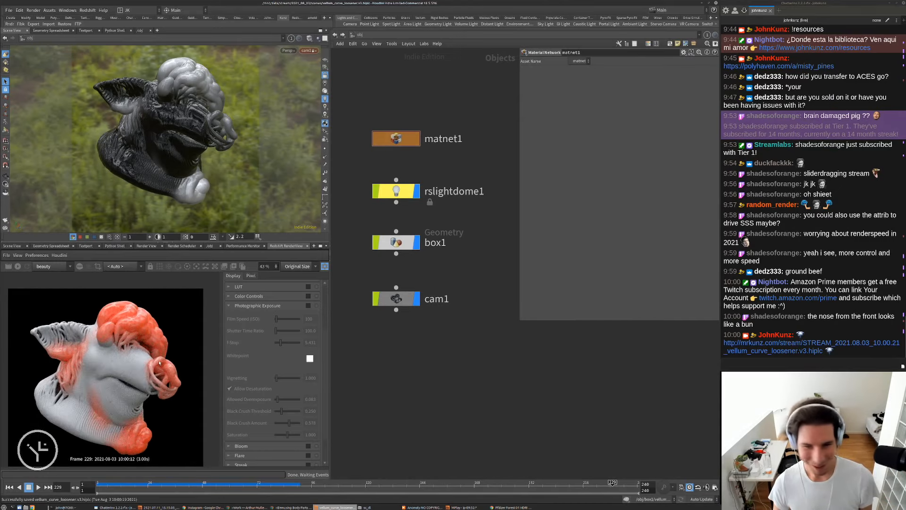
{"action": "scroll", "coordinate": [172, 373], "scroll_direction": "down", "scroll_amount": 4}
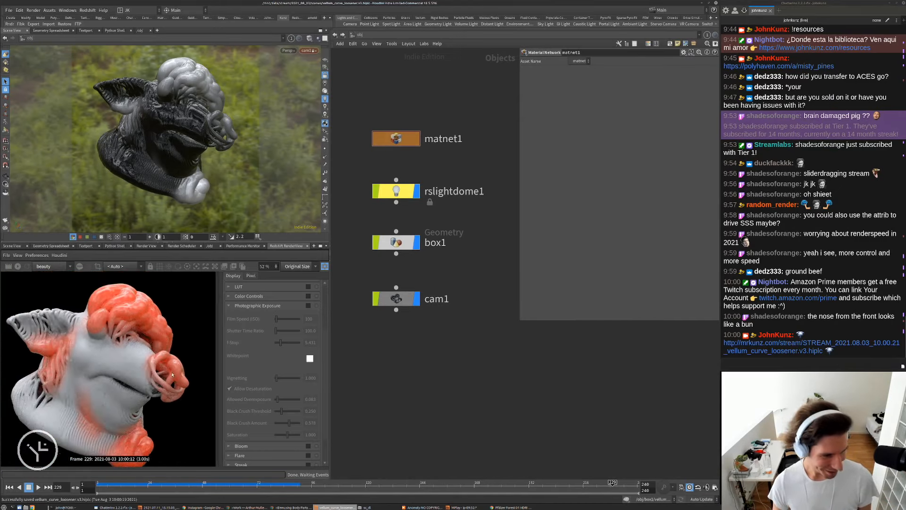
{"action": "scroll", "coordinate": [97, 334], "scroll_direction": "up", "scroll_amount": 3}
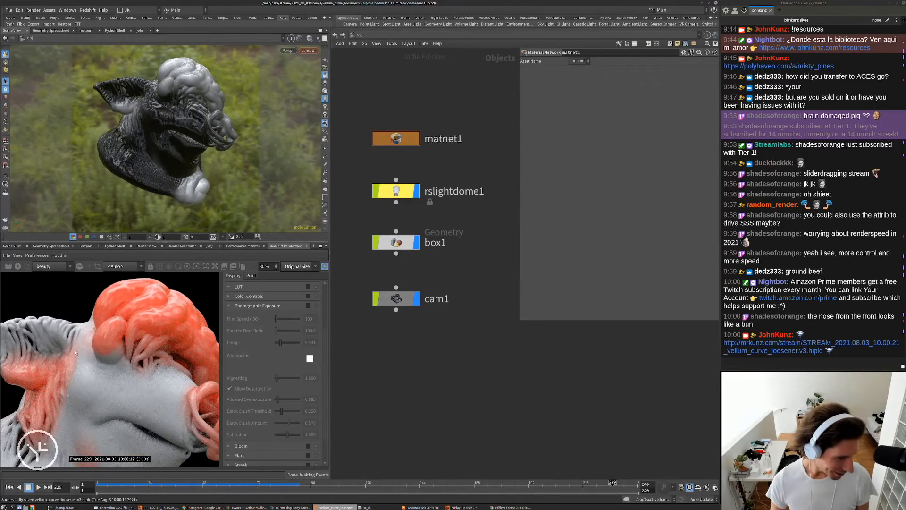
{"action": "scroll", "coordinate": [114, 337], "scroll_direction": "up", "scroll_amount": 4}
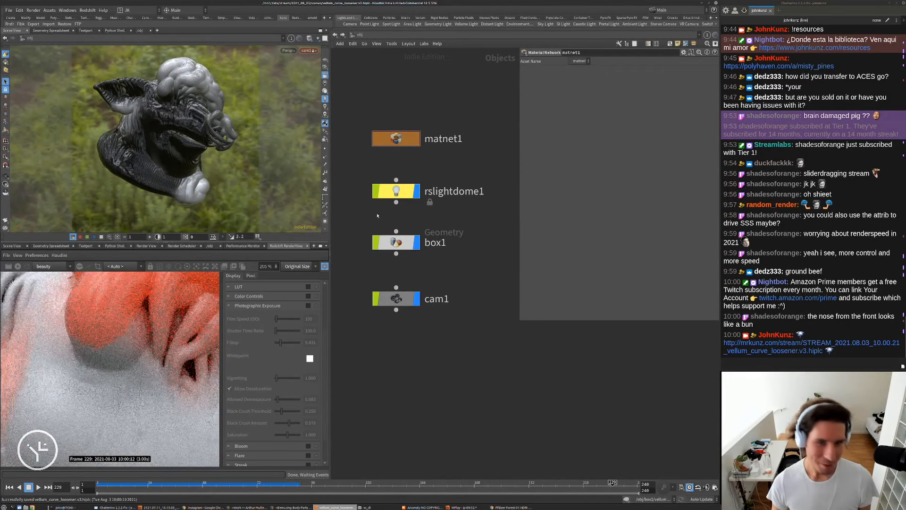
{"action": "double_click", "coordinate": [396, 138]}
{"action": "double_click", "coordinate": [401, 185]}
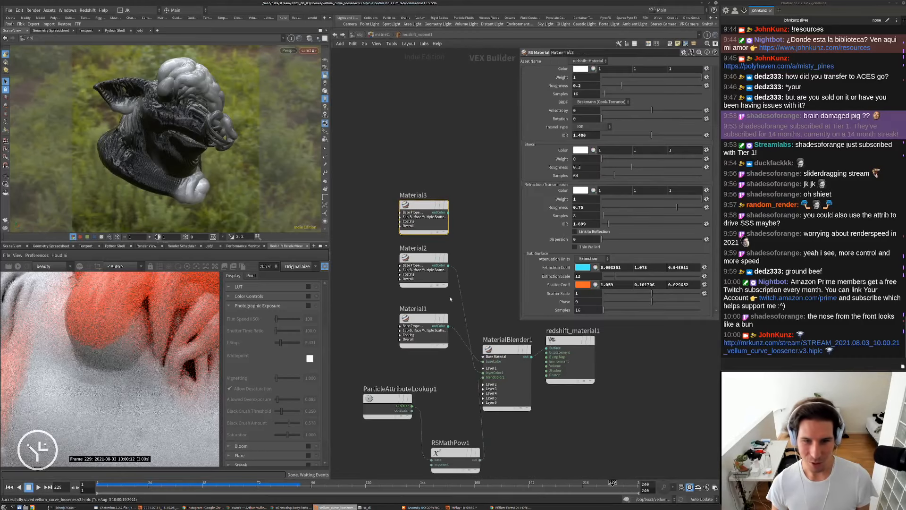
{"action": "left_click", "coordinate": [455, 453]}
{"action": "left_click_drag", "start_coordinate": [583, 80], "coordinate": [577, 82]}
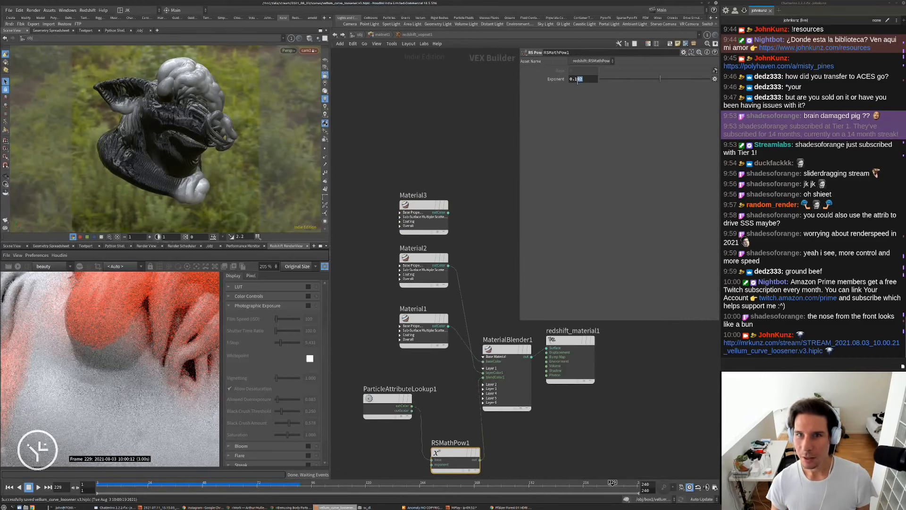
{"action": "type", "text": "35"}
{"action": "key", "text": "Return"}
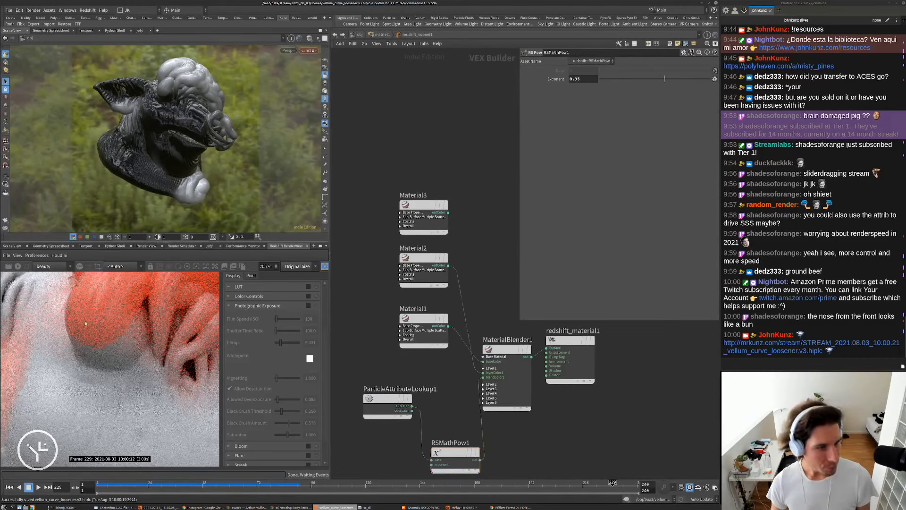
{"action": "left_click", "coordinate": [17, 267]}
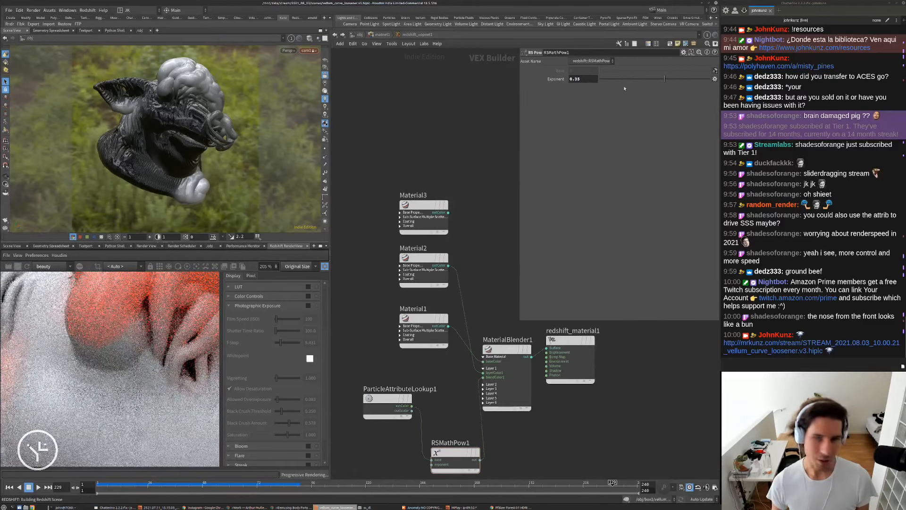
Set RSMathPow1's exponent to 0.75 and check the red-to-grey blend across the whole head.
{"action": "left_click_drag", "start_coordinate": [584, 79], "coordinate": [574, 80]}
{"action": "type", "text": "75"}
{"action": "key", "text": "Return"}
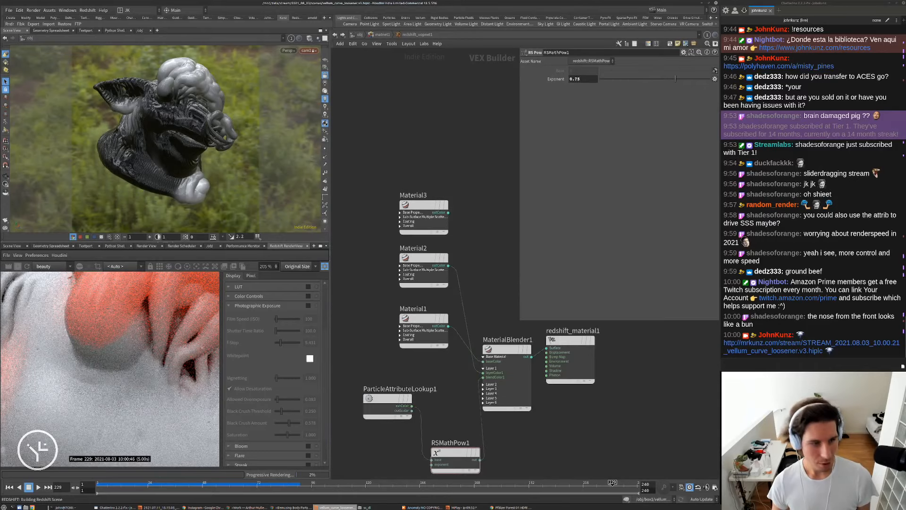
{"action": "scroll", "coordinate": [112, 346], "scroll_direction": "down", "scroll_amount": 5}
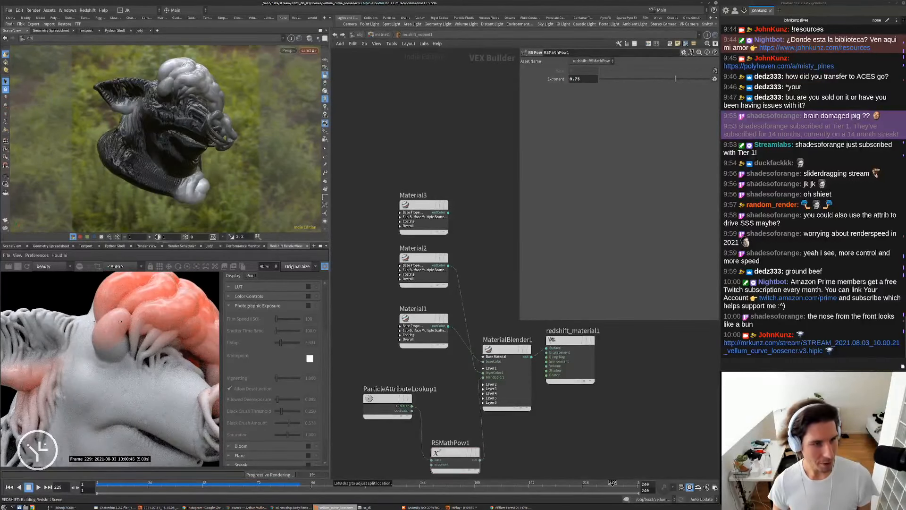
{"action": "scroll", "coordinate": [111, 346], "scroll_direction": "down", "scroll_amount": 3}
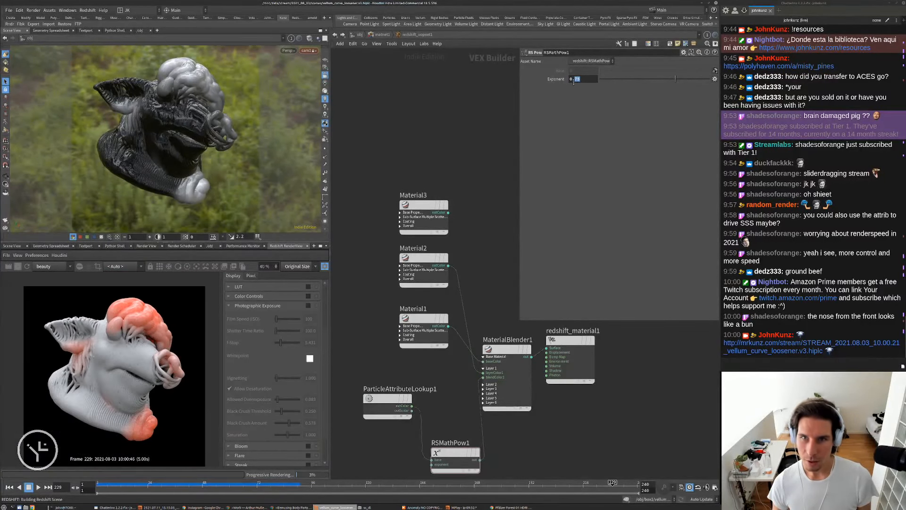
Set RSMathPow1's exponent to 0.05 and inspect the blend edges around the ear and cheek.
{"action": "left_click_drag", "start_coordinate": [580, 79], "coordinate": [572, 79]}
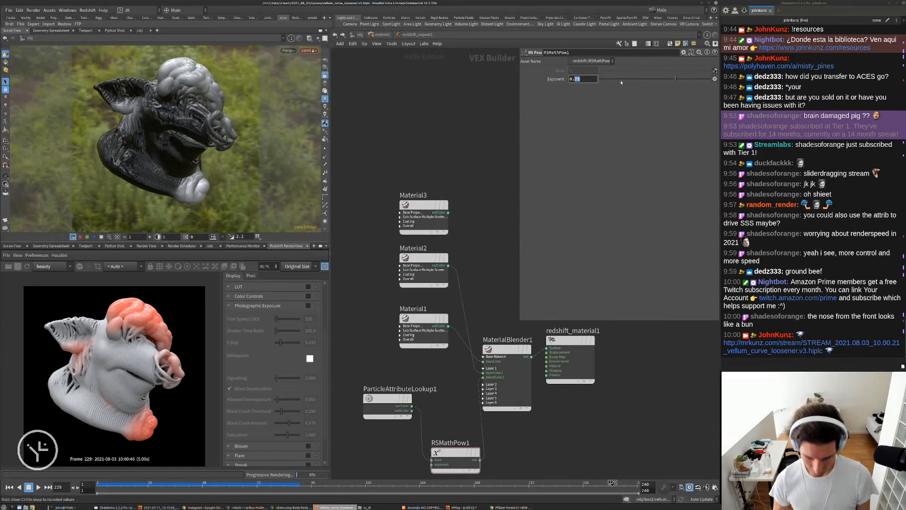
{"action": "type", "text": "05"}
{"action": "key", "text": "Return"}
{"action": "scroll", "coordinate": [84, 330], "scroll_direction": "up", "scroll_amount": 5}
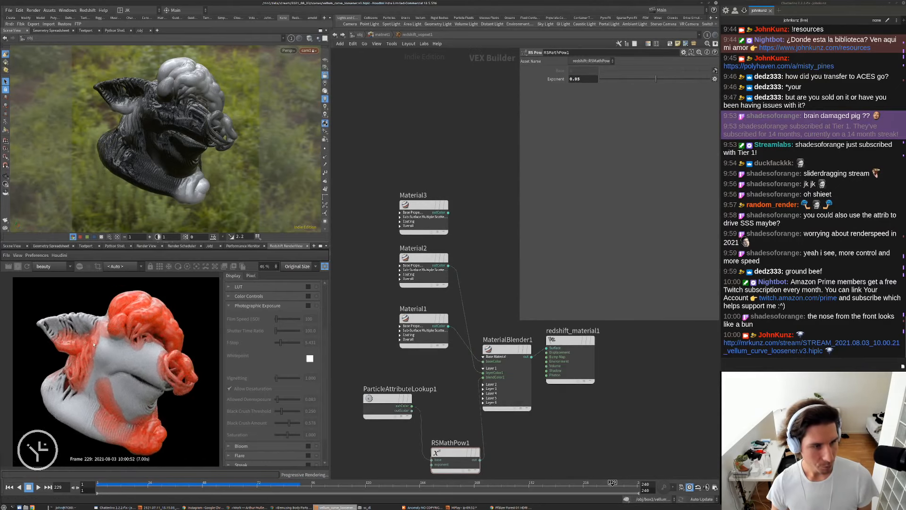
{"action": "scroll", "coordinate": [84, 330], "scroll_direction": "up", "scroll_amount": 1}
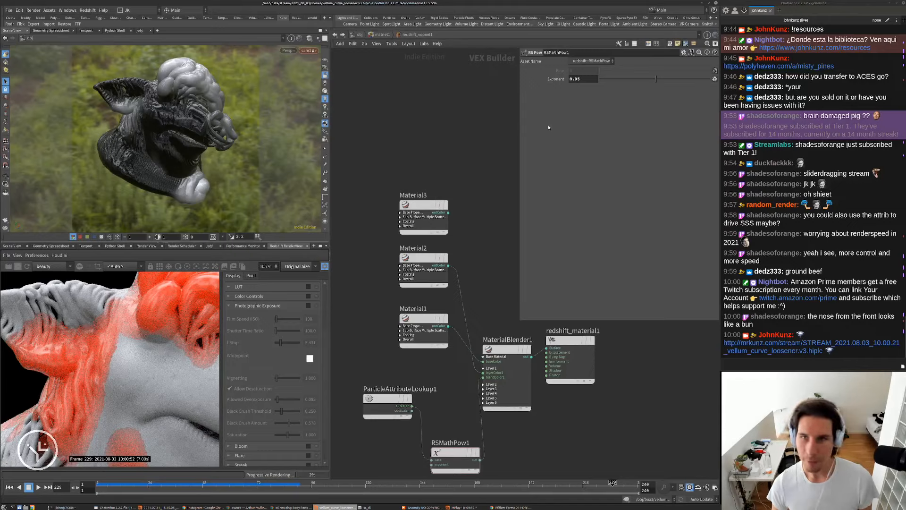
Set RSMathPow1's exponent to 0.25 and review the blend over the full head in the render.
{"action": "double_click", "coordinate": [577, 78]}
{"action": "type", "text": "25"}
{"action": "key", "text": "Return"}
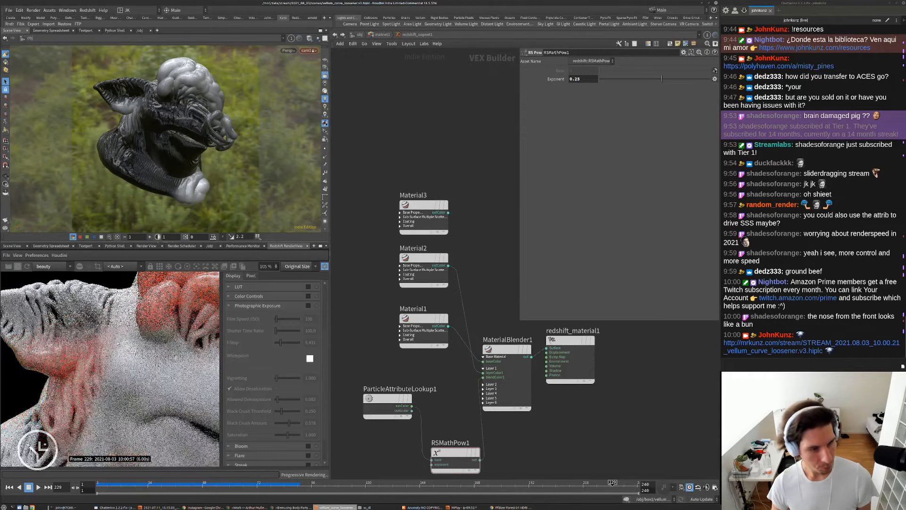
{"action": "scroll", "coordinate": [94, 335], "scroll_direction": "down", "scroll_amount": 2}
{"action": "scroll", "coordinate": [119, 353], "scroll_direction": "down", "scroll_amount": 2}
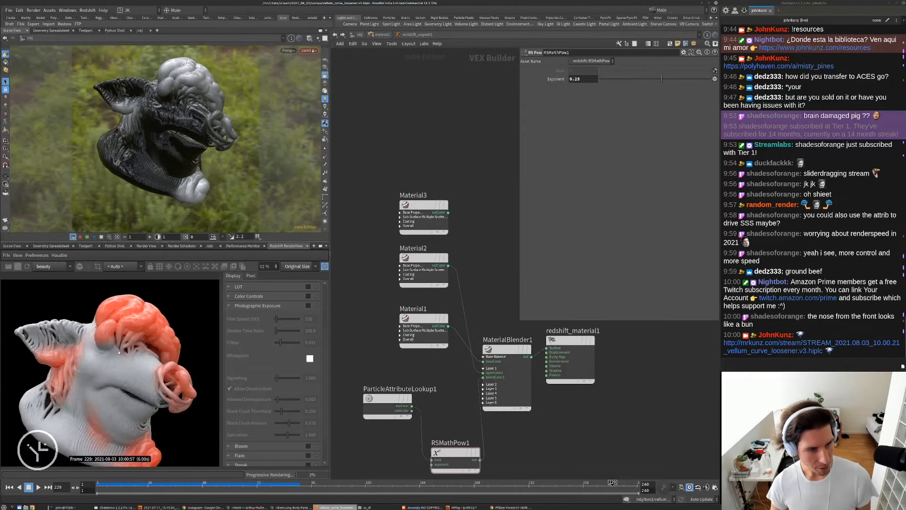
{"action": "scroll", "coordinate": [124, 353], "scroll_direction": "down", "scroll_amount": 1}
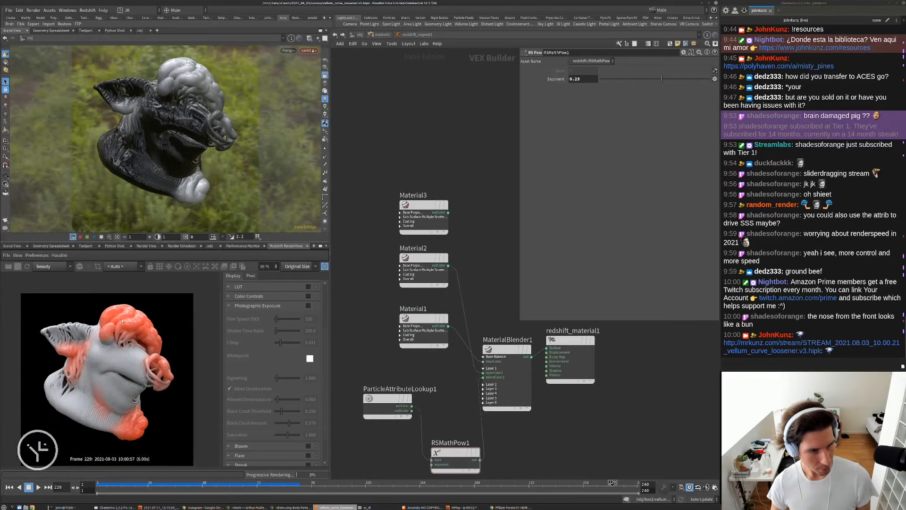
{"action": "scroll", "coordinate": [71, 346], "scroll_direction": "up", "scroll_amount": 1}
{"action": "left_click", "coordinate": [22, 267]}
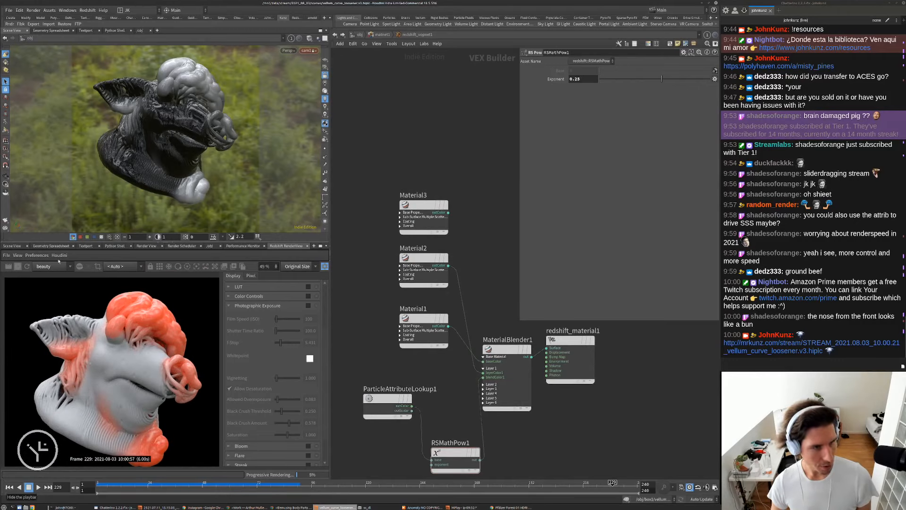
In the out network, set redshift1's common file prefix to $HIP/../render/${HIPNAME}/$F4.exr and enable Render to MPlay.
{"action": "left_click", "coordinate": [359, 35]}
{"action": "left_click", "coordinate": [359, 34]}
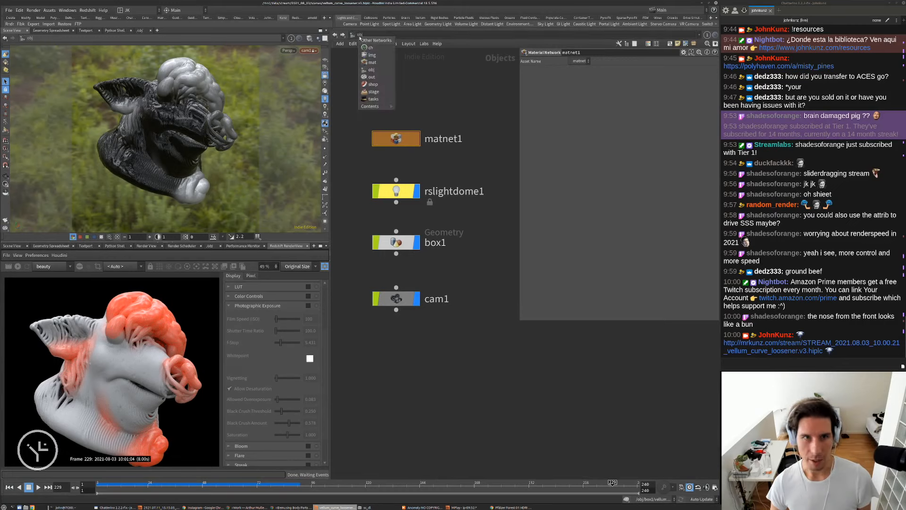
{"action": "left_click", "coordinate": [366, 77]}
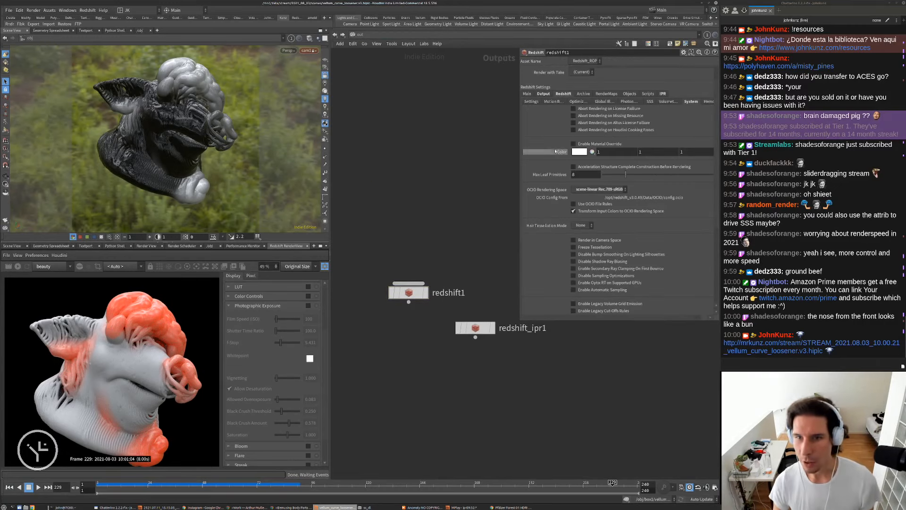
{"action": "left_click", "coordinate": [526, 94]}
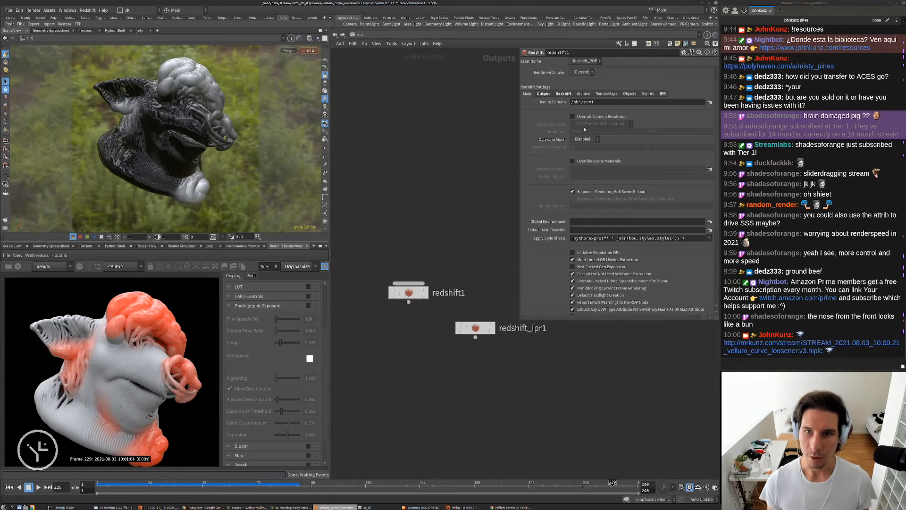
{"action": "left_click", "coordinate": [545, 95]}
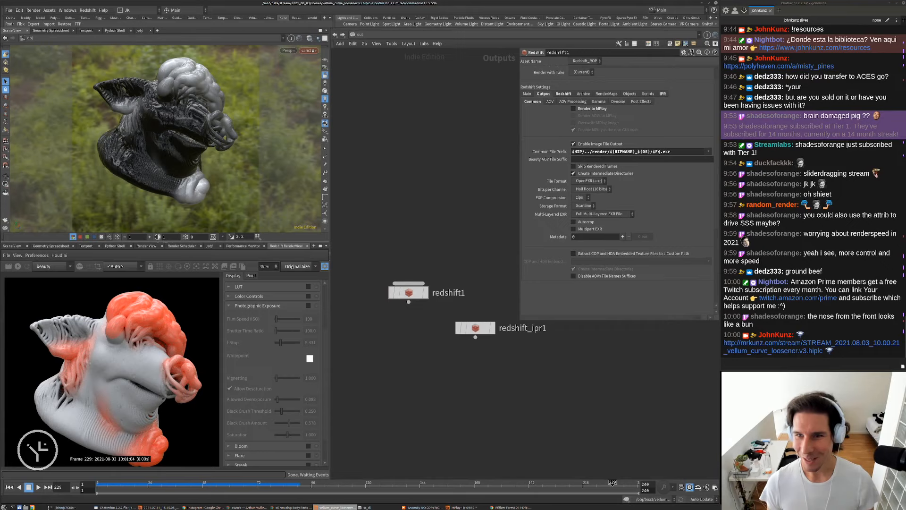
{"action": "double_click", "coordinate": [645, 152]}
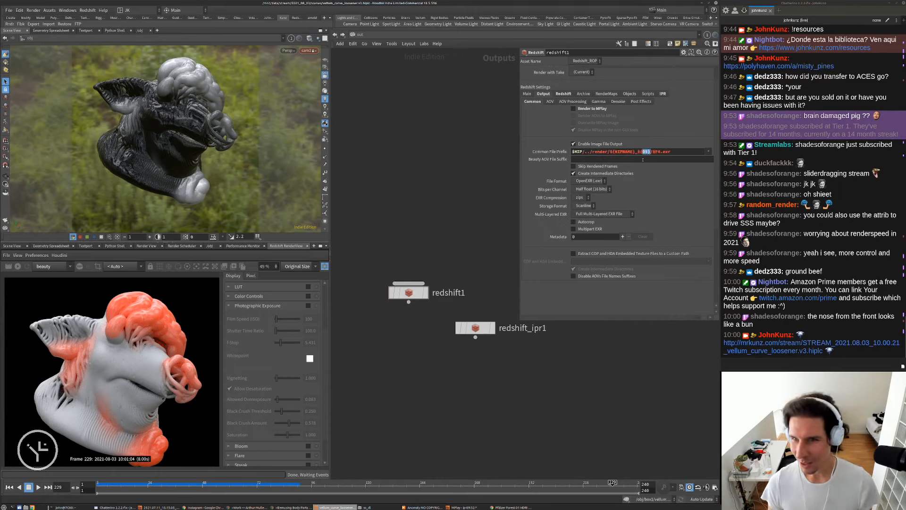
{"action": "key", "text": "BackSpace"}
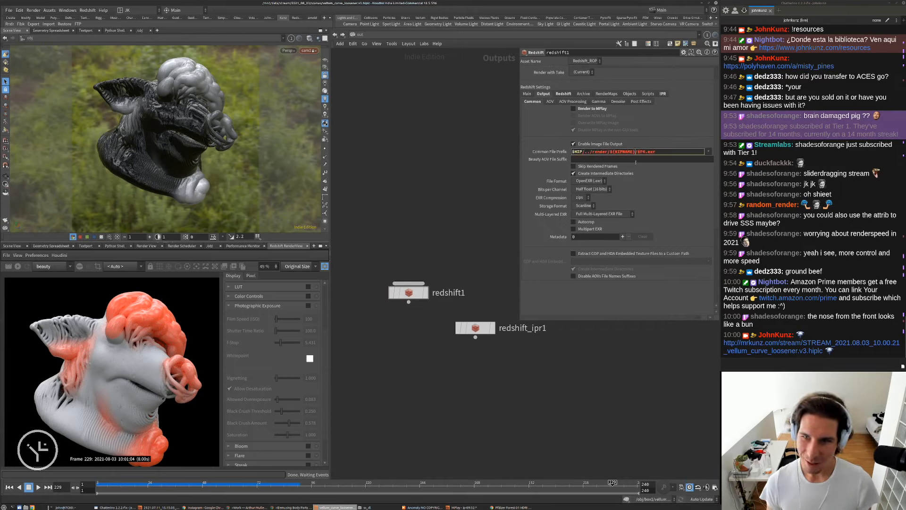
{"action": "key", "text": "Return"}
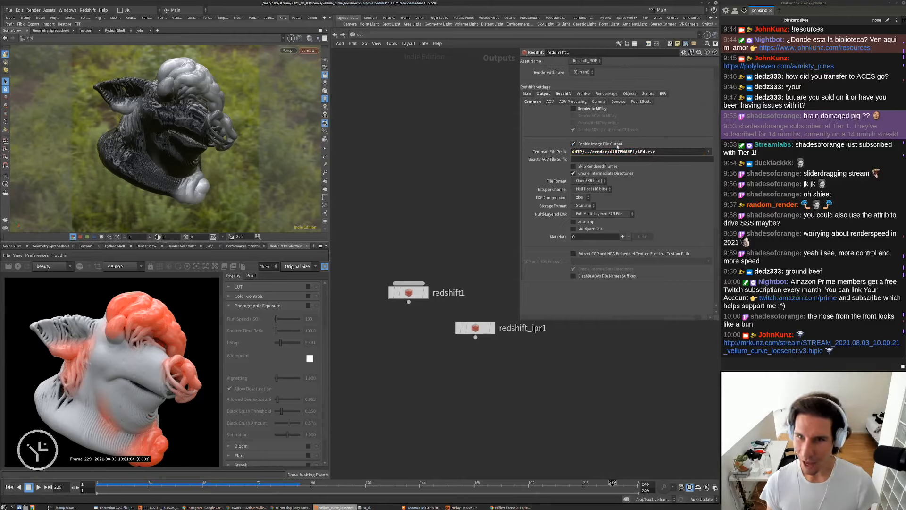
{"action": "left_click", "coordinate": [573, 109]}
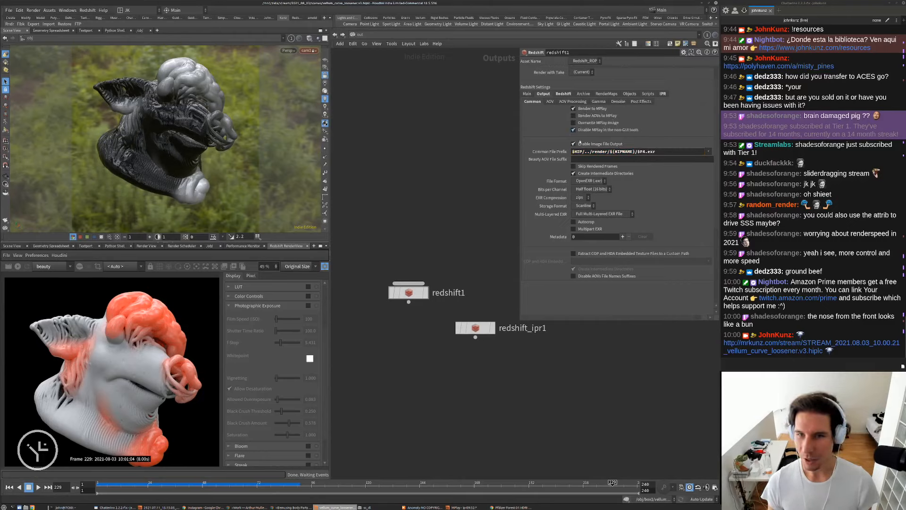
Enable progressive rendering in redshift1's sampling settings and set it to 16 passes.
{"action": "left_click", "coordinate": [550, 102]}
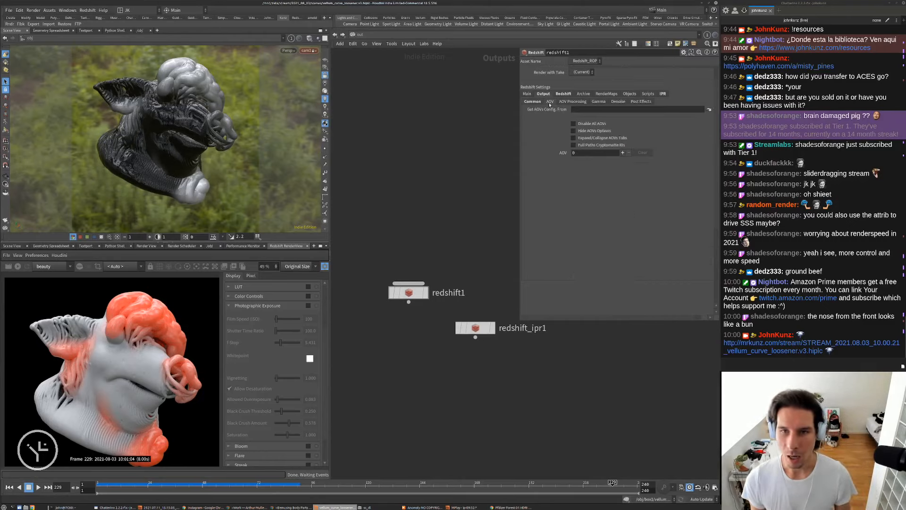
{"action": "left_click", "coordinate": [564, 93]}
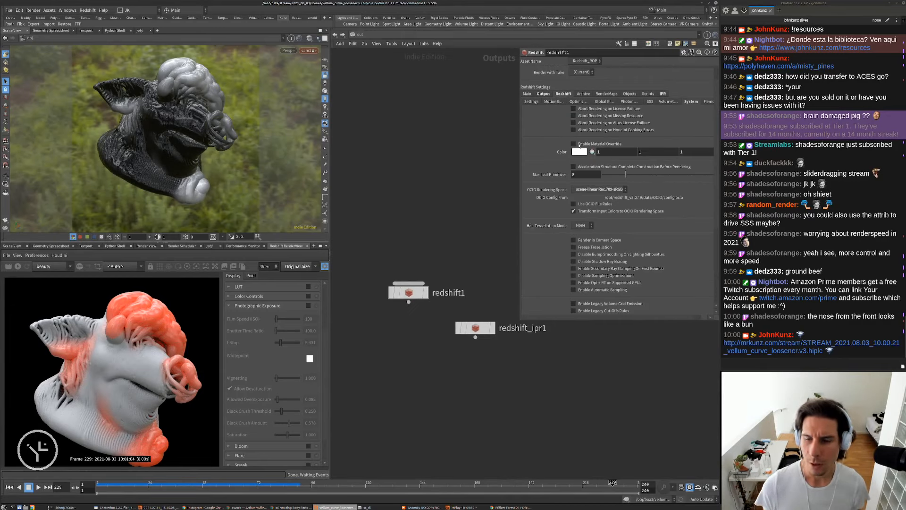
{"action": "left_click", "coordinate": [532, 101]}
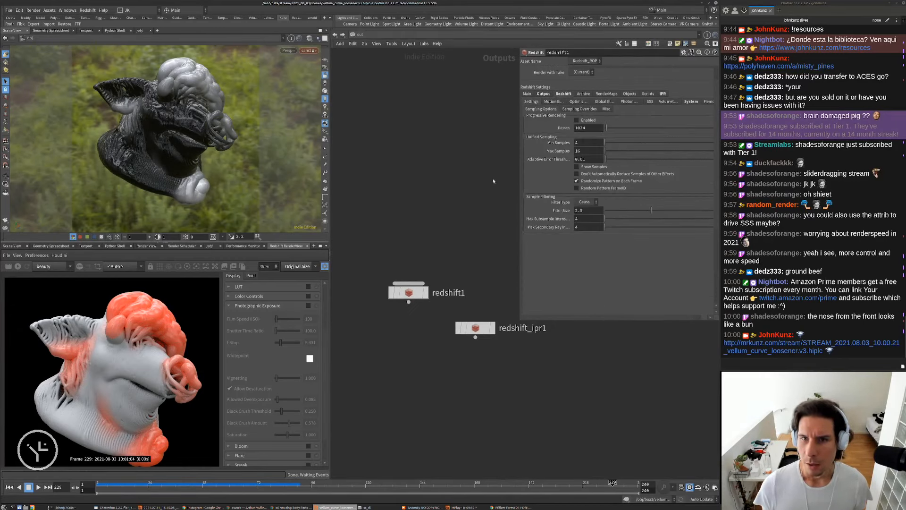
{"action": "left_click", "coordinate": [583, 121]}
{"action": "left_click", "coordinate": [594, 128]}
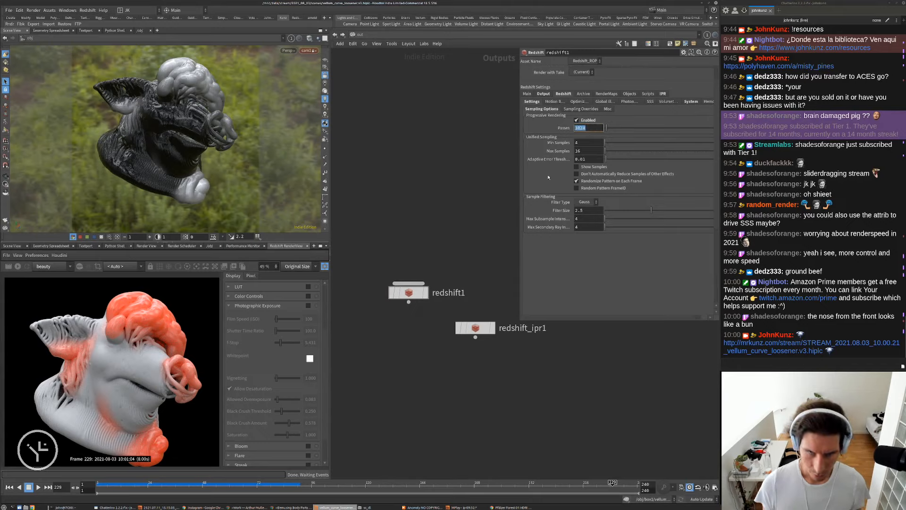
{"action": "type", "text": "16"}
{"action": "key", "text": "Return"}
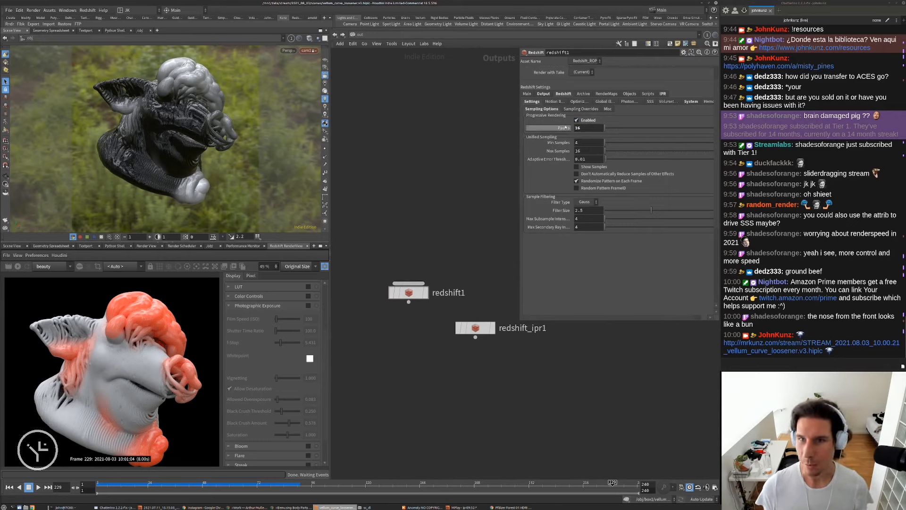
Set redshift1 to render the frame range with the end channel removed and end frame 440, and save the scene.
{"action": "scroll", "coordinate": [560, 128], "scroll_direction": "up", "scroll_amount": 2}
{"action": "left_click", "coordinate": [596, 79]}
{"action": "left_click", "coordinate": [593, 93]}
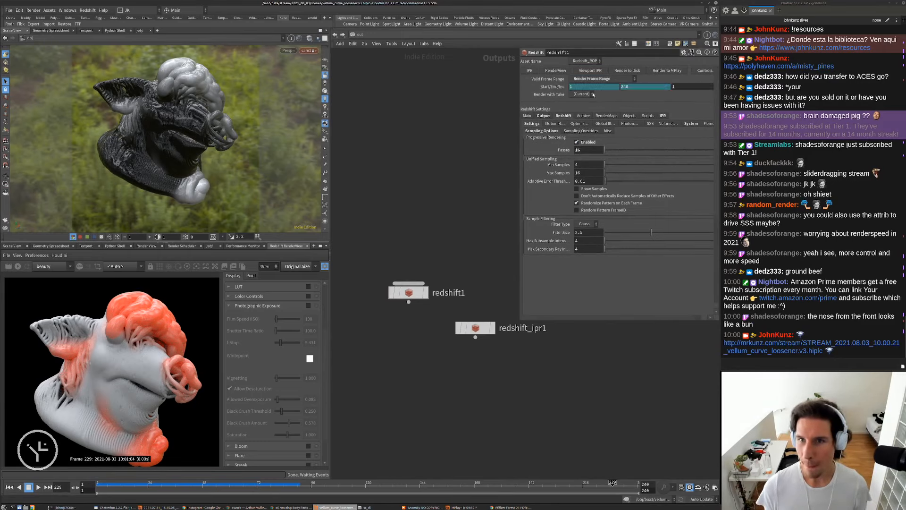
{"action": "right_click", "coordinate": [633, 89]}
{"action": "left_click", "coordinate": [634, 100]}
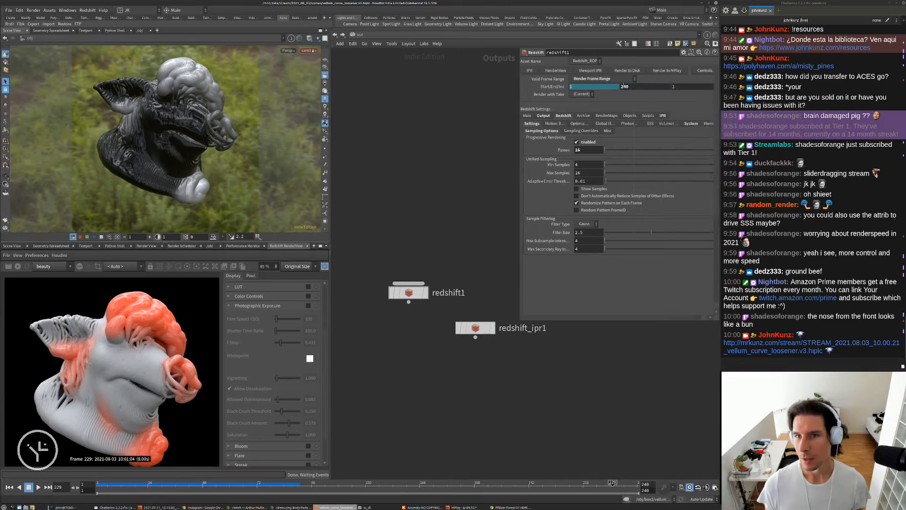
{"action": "left_click_drag", "start_coordinate": [623, 86], "coordinate": [491, 122]}
{"action": "type", "text": "4"}
{"action": "key", "text": "Return"}
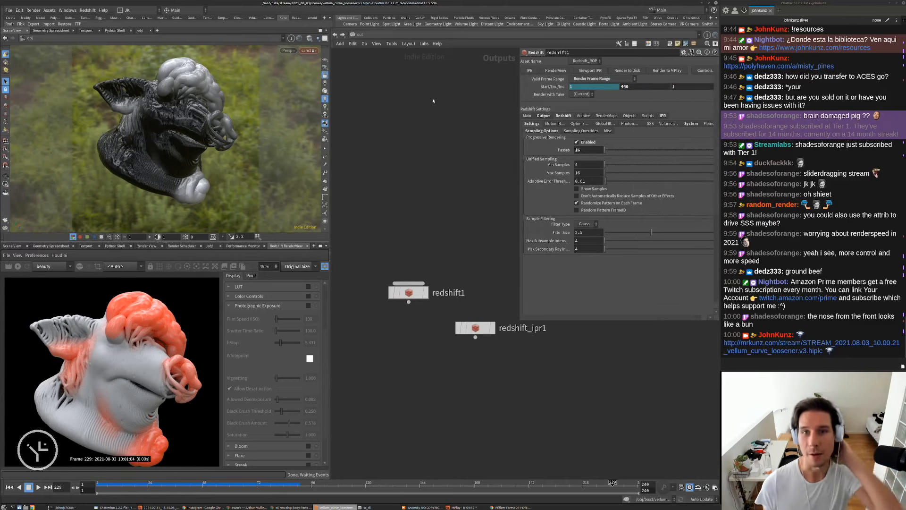
{"action": "left_click", "coordinate": [9, 10]}
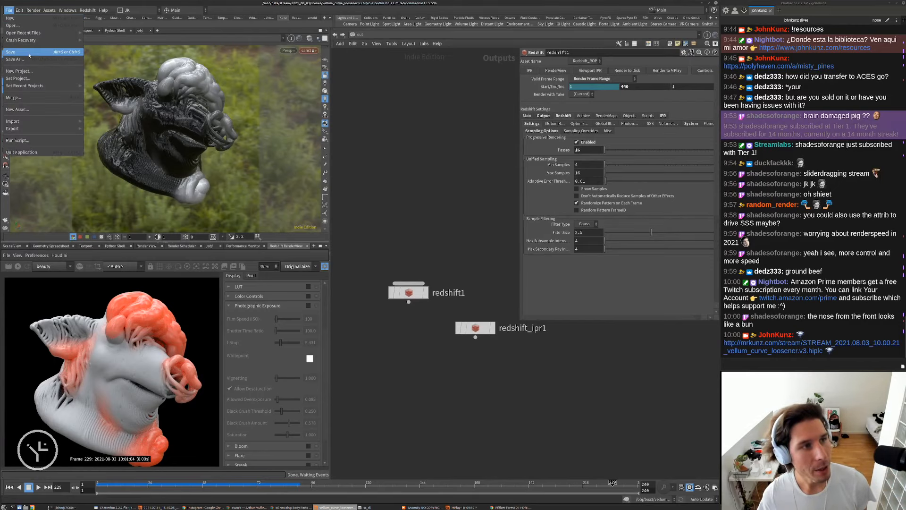
{"action": "left_click", "coordinate": [29, 56]}
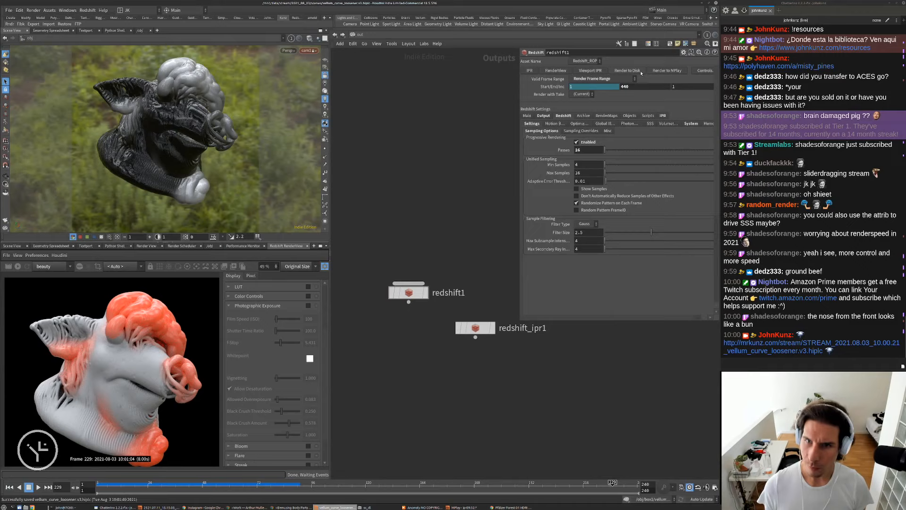
Restart the Redshift render and enable Photographic Exposure with an F-Stop of 8.706.
{"action": "scroll", "coordinate": [122, 338], "scroll_direction": "down", "scroll_amount": 2}
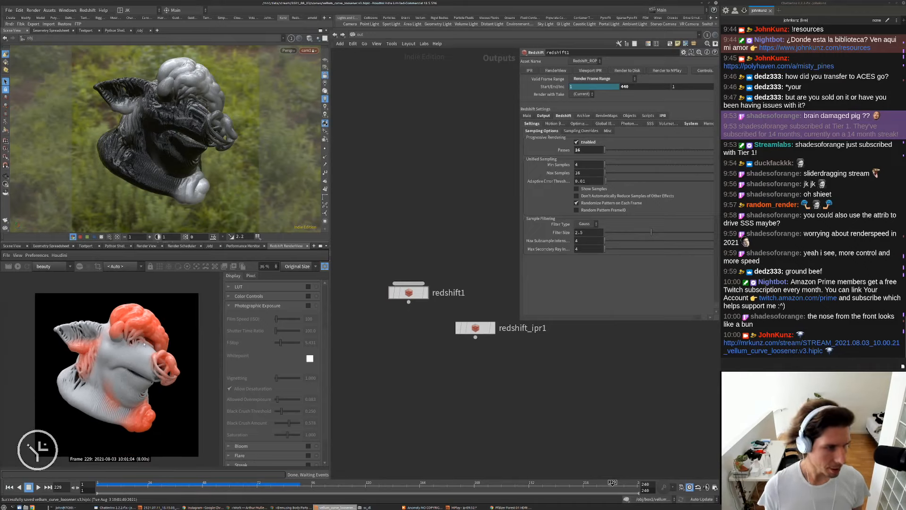
{"action": "scroll", "coordinate": [144, 344], "scroll_direction": "down", "scroll_amount": 1}
{"action": "left_click", "coordinate": [17, 266]}
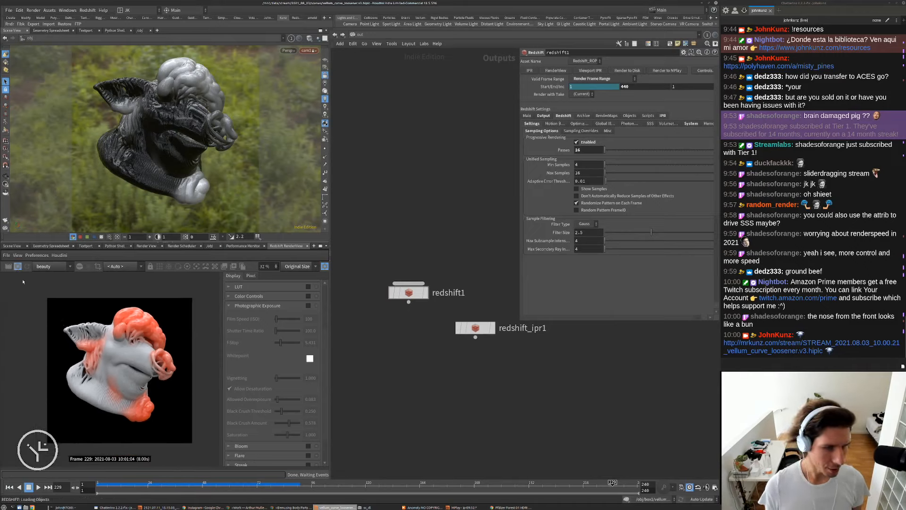
{"action": "left_click", "coordinate": [308, 305]}
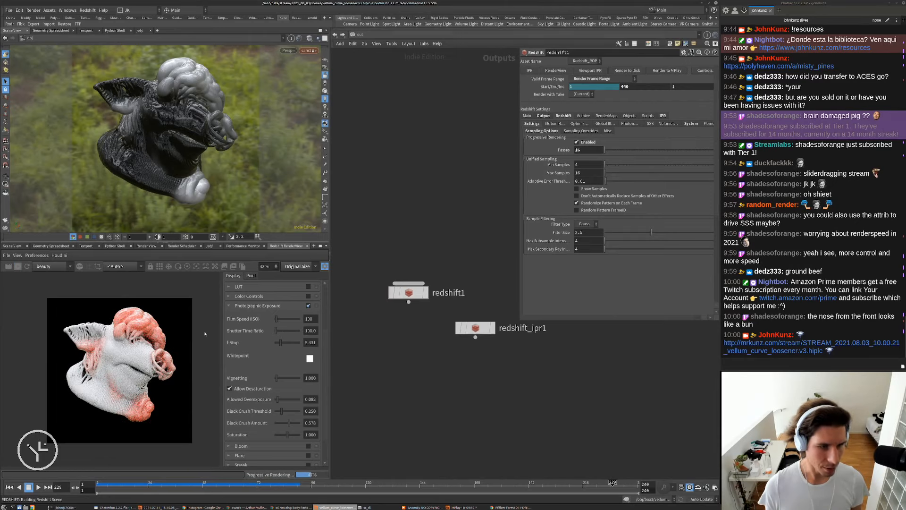
{"action": "scroll", "coordinate": [124, 285], "scroll_direction": "up", "scroll_amount": 4}
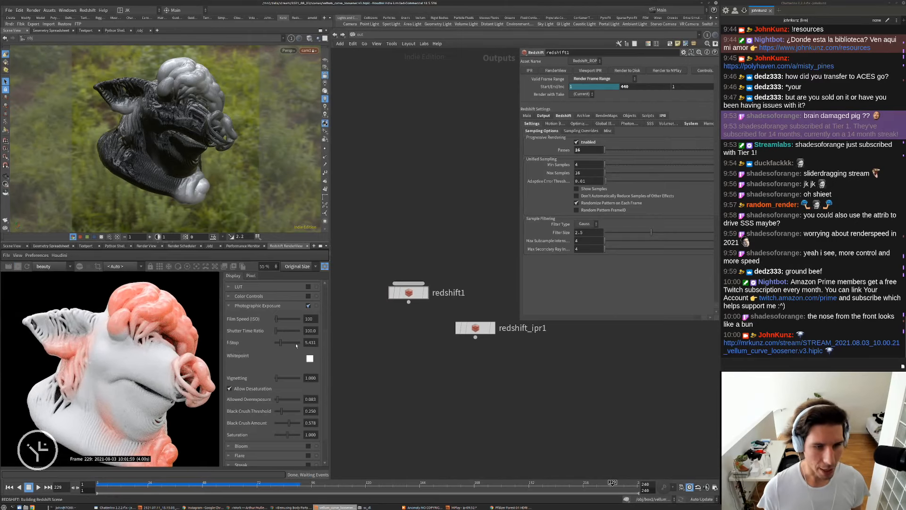
{"action": "left_click_drag", "start_coordinate": [289, 346], "coordinate": [284, 344]}
Set Allowed Overexposure to 0.541 and turn off Allow Desaturation for the render preview.
{"action": "scroll", "coordinate": [138, 338], "scroll_direction": "down", "scroll_amount": 1}
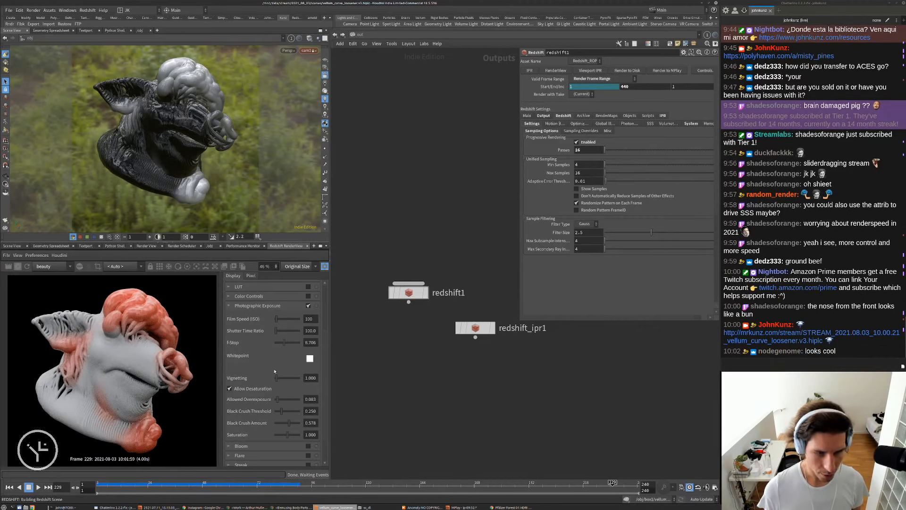
{"action": "left_click", "coordinate": [289, 399]}
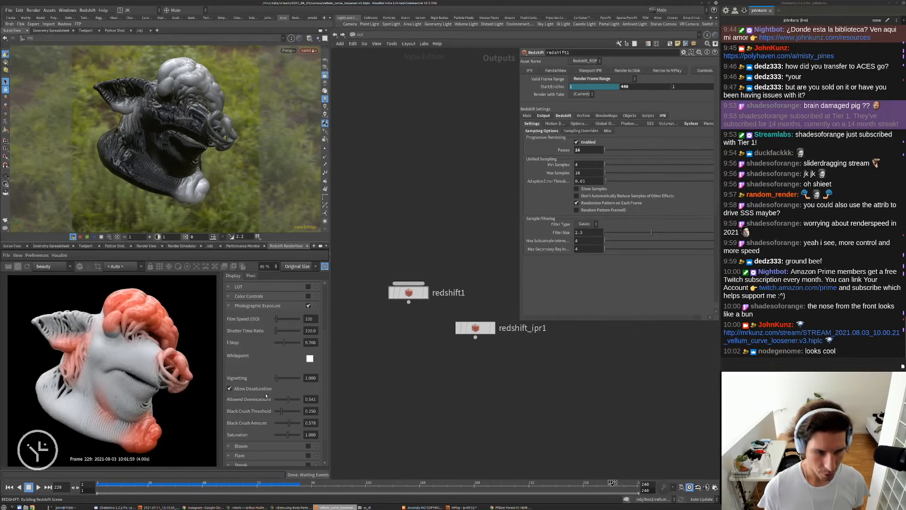
{"action": "left_click", "coordinate": [256, 392]}
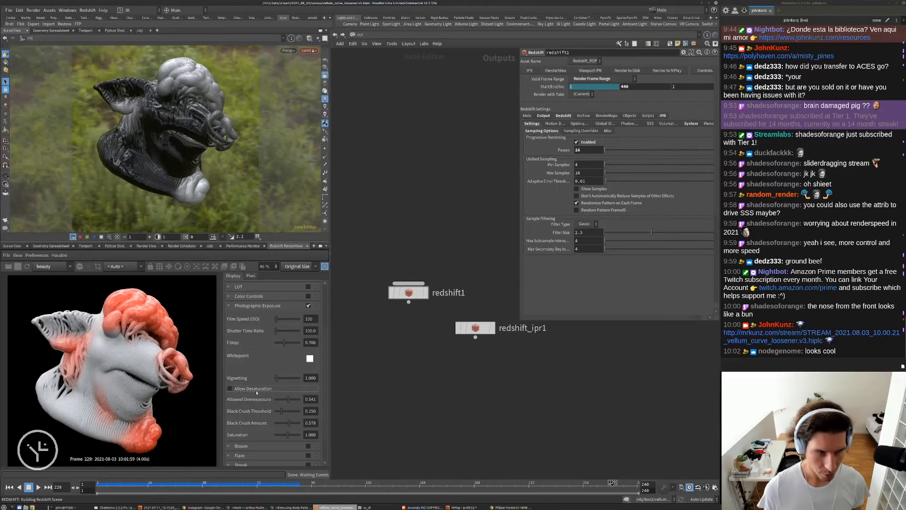
Set the Black Crush Threshold to 0.550 and the Black Crush Amount to 0.138.
{"action": "scroll", "coordinate": [284, 408], "scroll_direction": "down", "scroll_amount": 2}
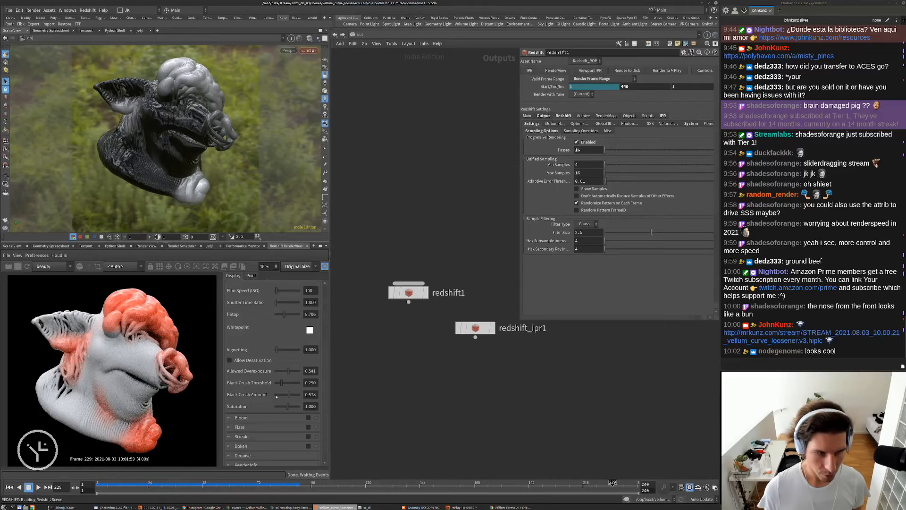
{"action": "left_click", "coordinate": [277, 396]}
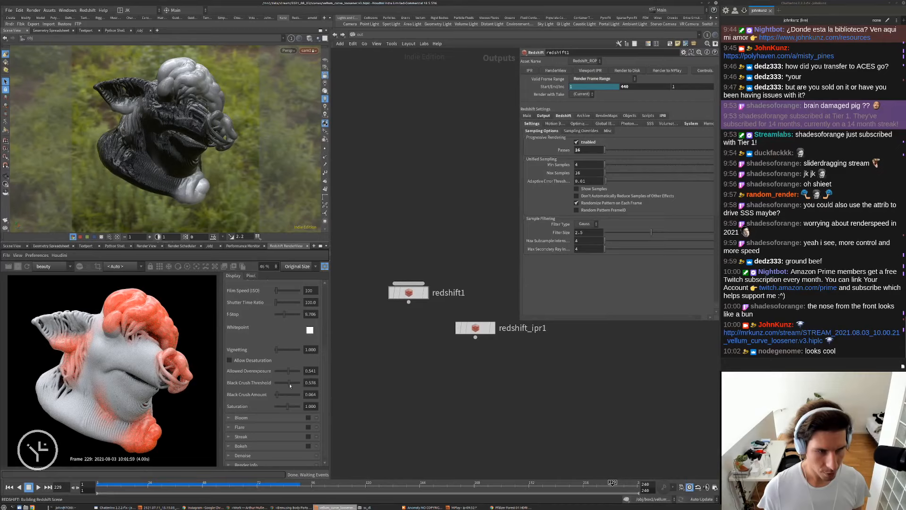
{"action": "left_click_drag", "start_coordinate": [276, 401], "coordinate": [279, 398]}
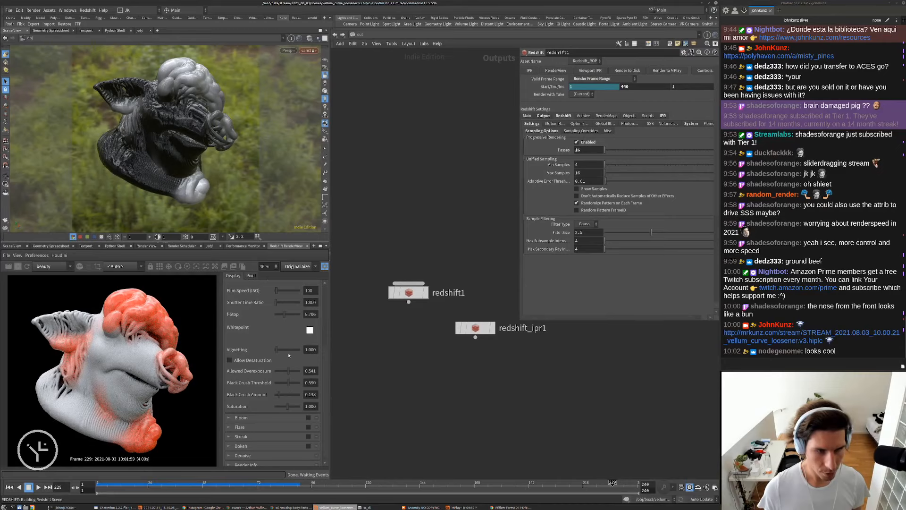
Set Allowed Overexposure to 0.642 and the F-Stop to 9.092, checking the highlights on the brain area up close.
{"action": "left_click_drag", "start_coordinate": [281, 318], "coordinate": [283, 319]}
{"action": "scroll", "coordinate": [163, 305], "scroll_direction": "up", "scroll_amount": 3}
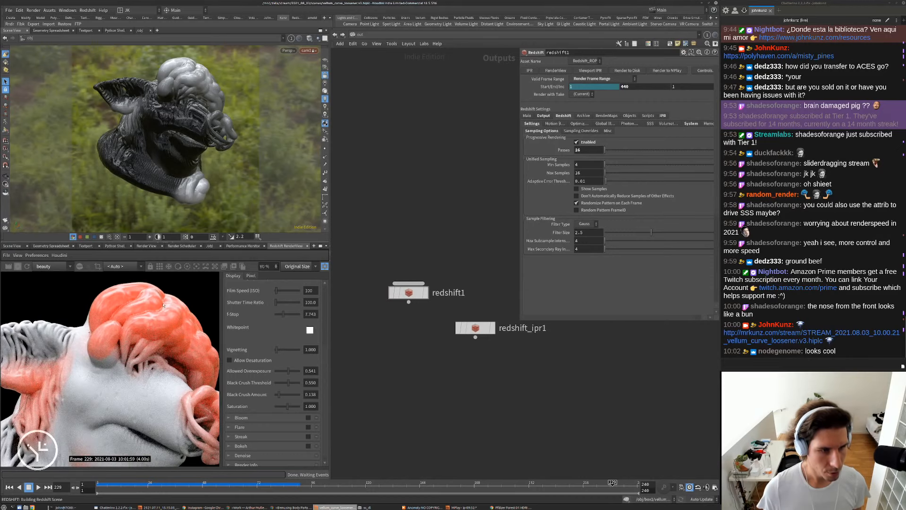
{"action": "left_click_drag", "start_coordinate": [286, 372], "coordinate": [292, 373]}
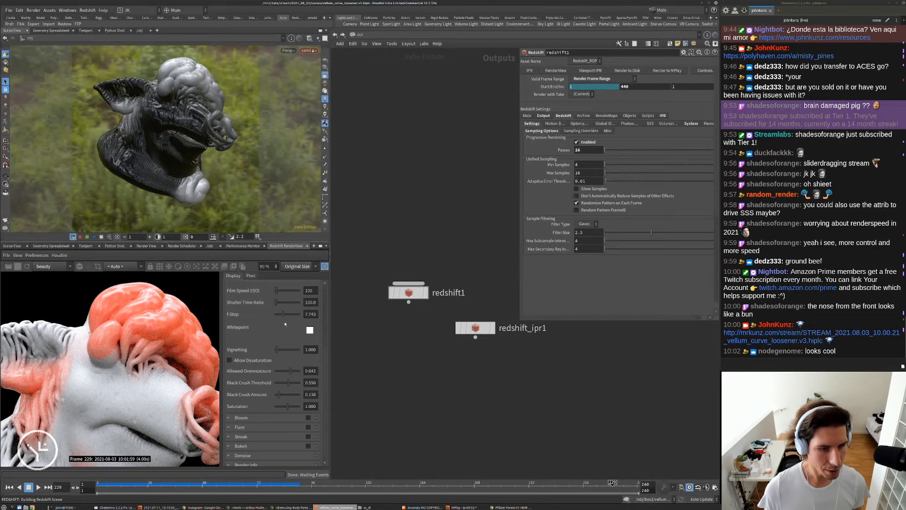
{"action": "left_click_drag", "start_coordinate": [285, 318], "coordinate": [284, 318]}
{"action": "scroll", "coordinate": [109, 340], "scroll_direction": "down", "scroll_amount": 3}
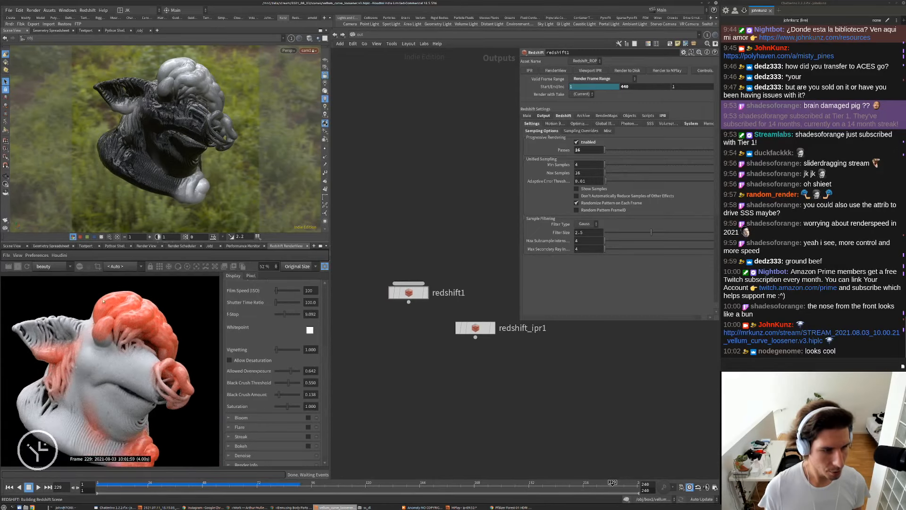
{"action": "scroll", "coordinate": [152, 325], "scroll_direction": "down", "scroll_amount": 1}
Toggle Photographic Exposure to compare the render, and retune it to Allowed Overexposure 0.495 and F-Stop 7.743.
{"action": "scroll", "coordinate": [256, 331], "scroll_direction": "up", "scroll_amount": 3}
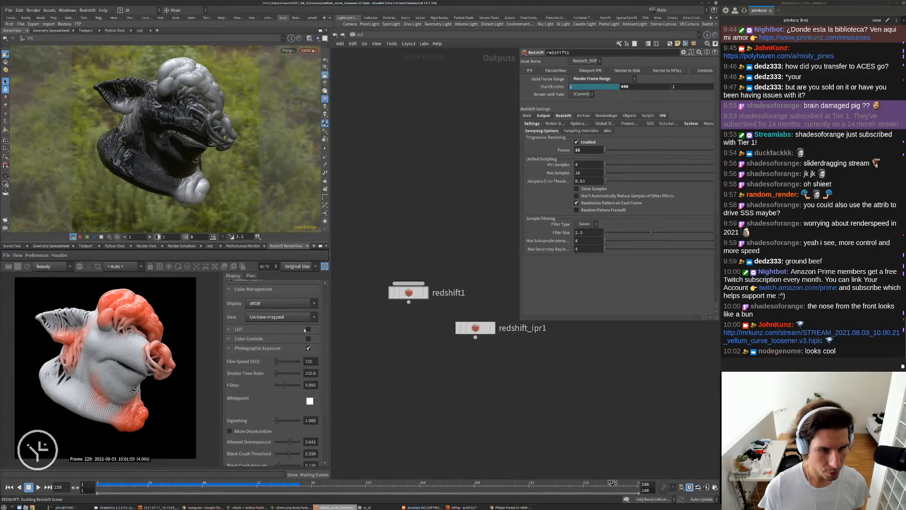
{"action": "left_click", "coordinate": [308, 348]}
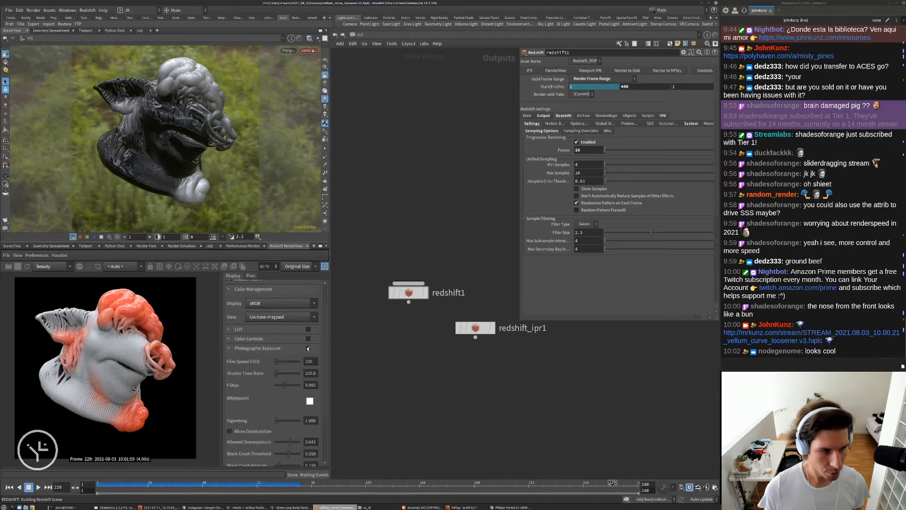
{"action": "scroll", "coordinate": [286, 350], "scroll_direction": "down", "scroll_amount": 3}
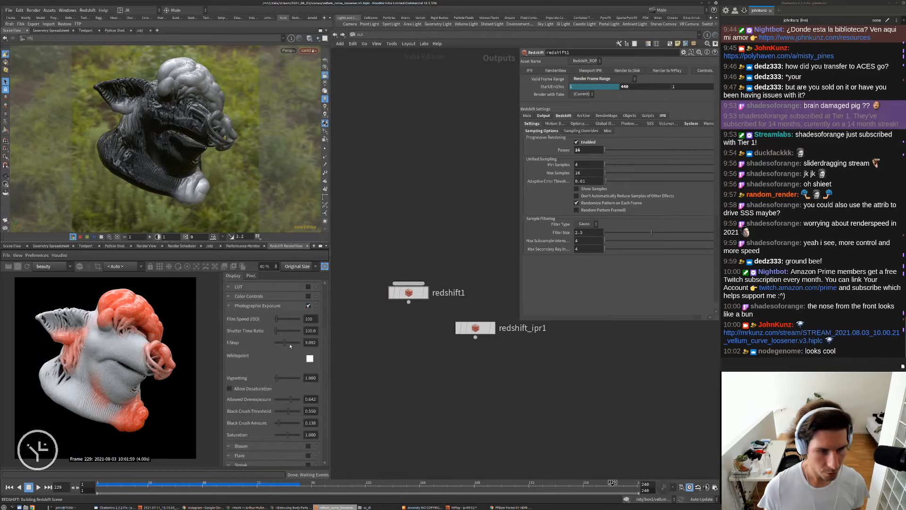
{"action": "mouse_move", "coordinate": [293, 397]}
{"action": "left_mouse_down"}
{"action": "mouse_move", "coordinate": [280, 397]}
{"action": "mouse_move", "coordinate": [288, 401]}
{"action": "left_mouse_up"}
{"action": "left_click_drag", "start_coordinate": [279, 344], "coordinate": [283, 345]}
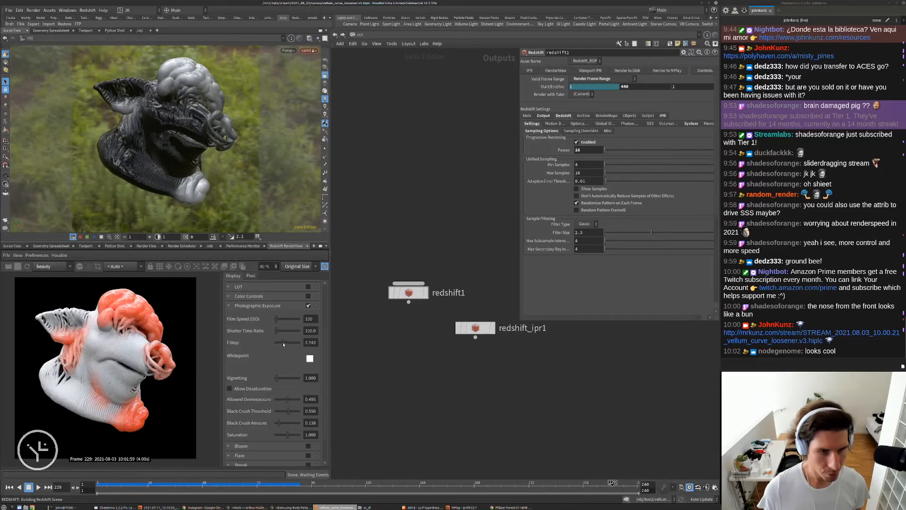
Set the photographic exposure Saturation to 1.138 and enable Bloom with a Bloom Threshold of 4.276.
{"action": "left_click", "coordinate": [291, 435]}
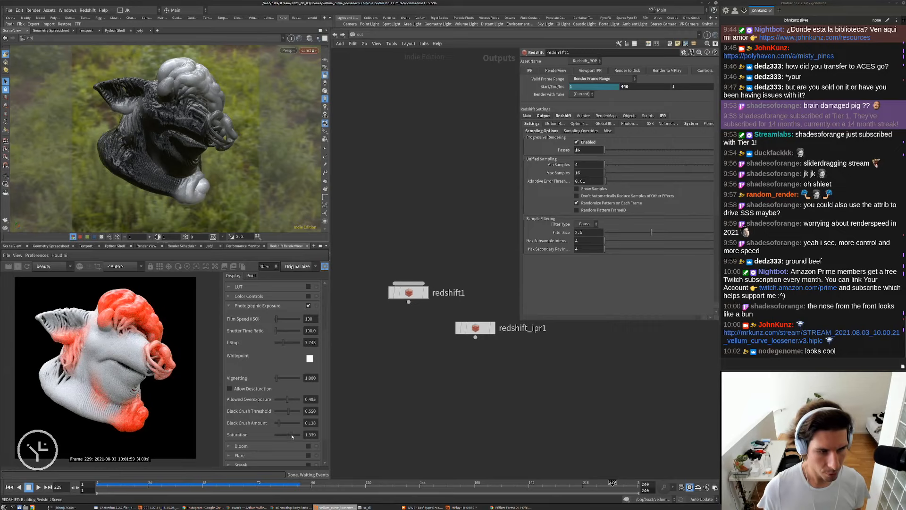
{"action": "left_click_drag", "start_coordinate": [292, 436], "coordinate": [290, 435]}
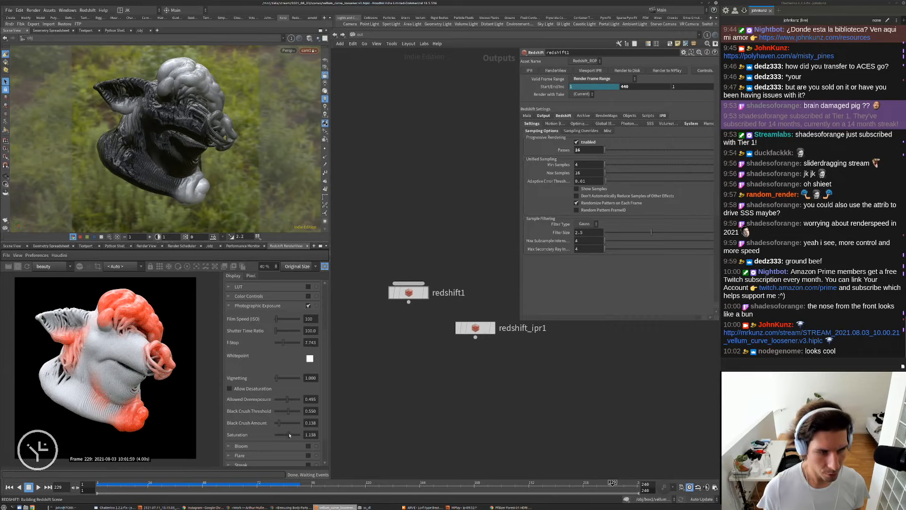
{"action": "scroll", "coordinate": [289, 435], "scroll_direction": "down", "scroll_amount": 2}
{"action": "left_click", "coordinate": [307, 413]}
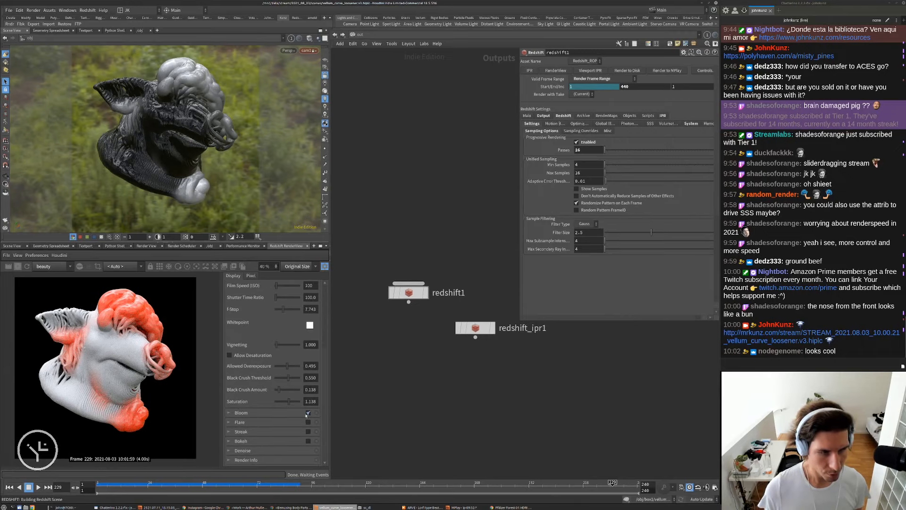
{"action": "left_click", "coordinate": [229, 412]}
{"action": "scroll", "coordinate": [265, 412], "scroll_direction": "down", "scroll_amount": 3}
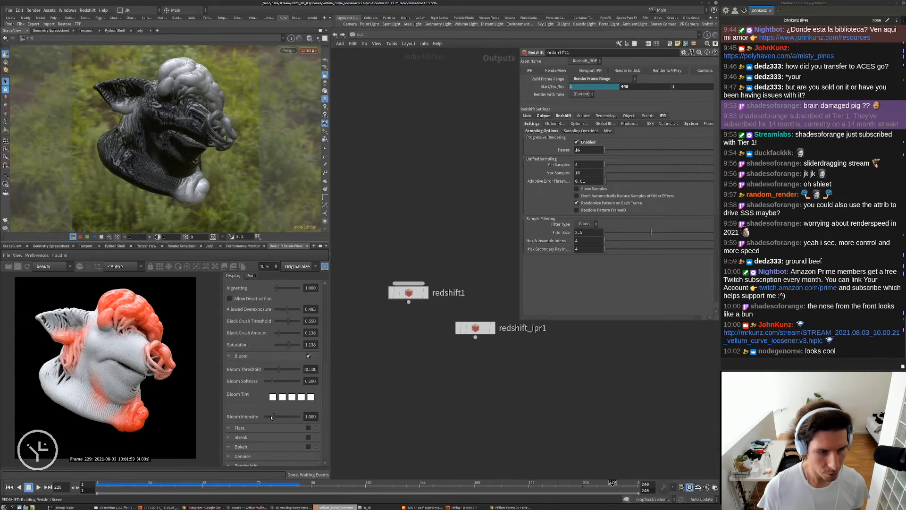
{"action": "left_click_drag", "start_coordinate": [277, 374], "coordinate": [267, 370]}
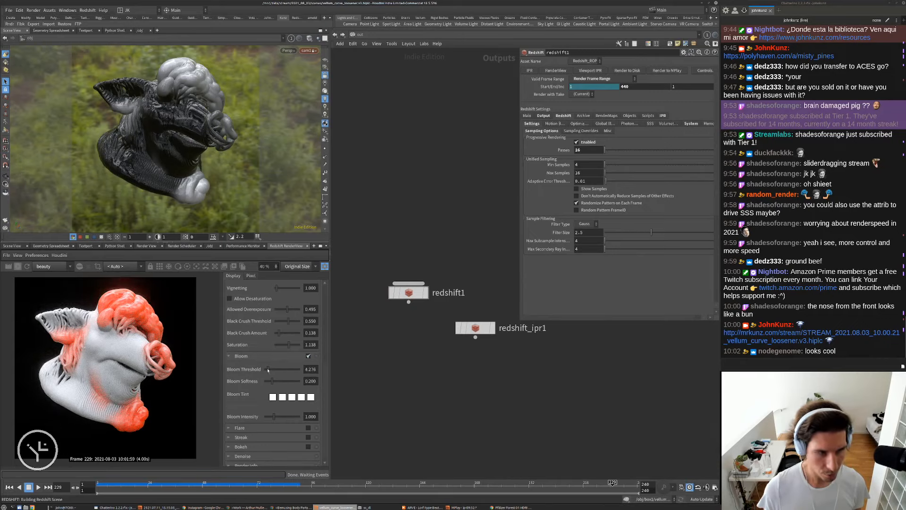
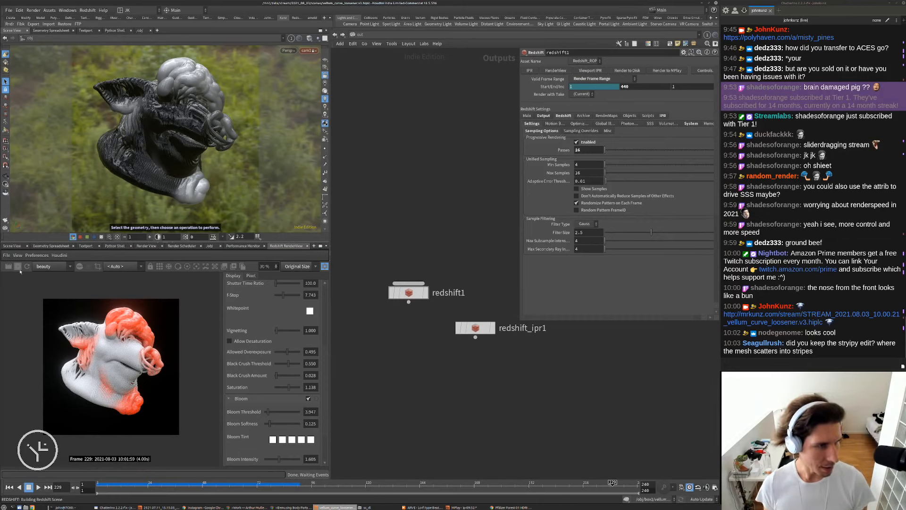
Return to the object level, enter the box1 geometry network and display the vellumsolver1 cloth simulation of the sliced pig head.
{"action": "left_click", "coordinate": [352, 35]}
{"action": "left_click", "coordinate": [373, 66]}
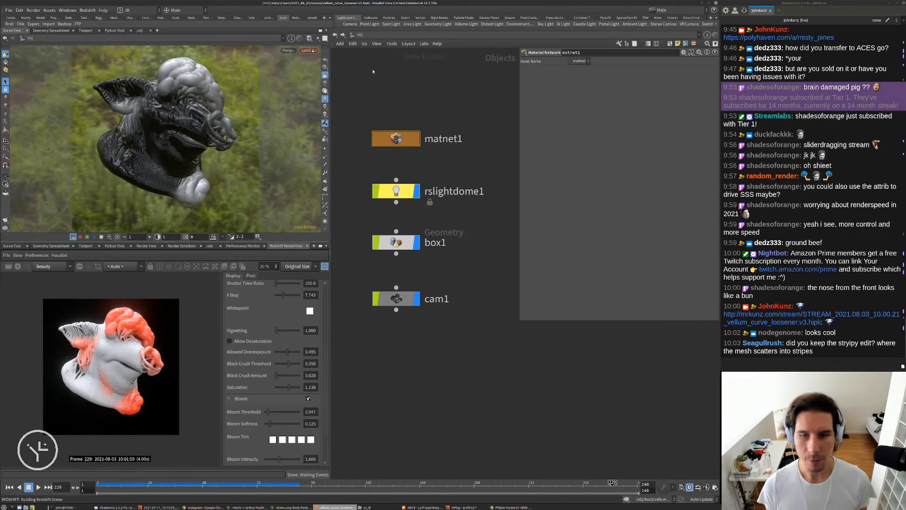
{"action": "double_click", "coordinate": [396, 242]}
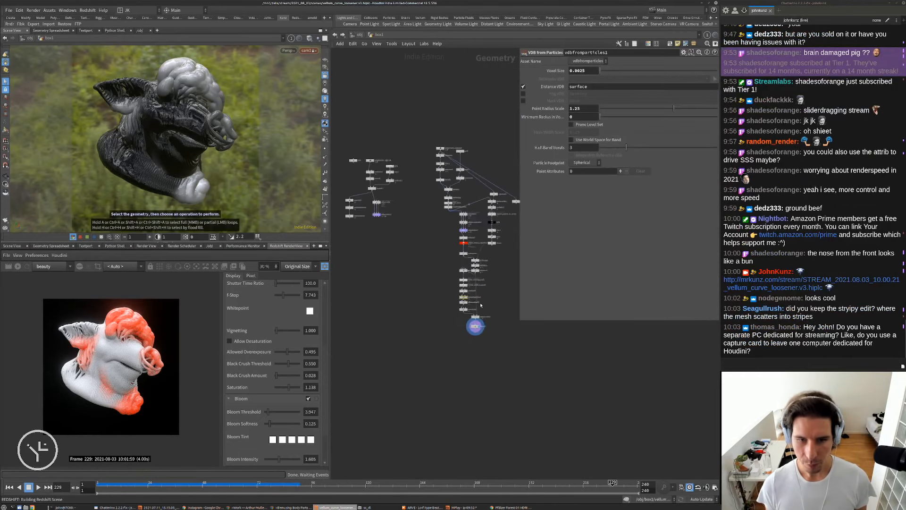
{"action": "scroll", "coordinate": [418, 257], "scroll_direction": "up", "scroll_amount": 3}
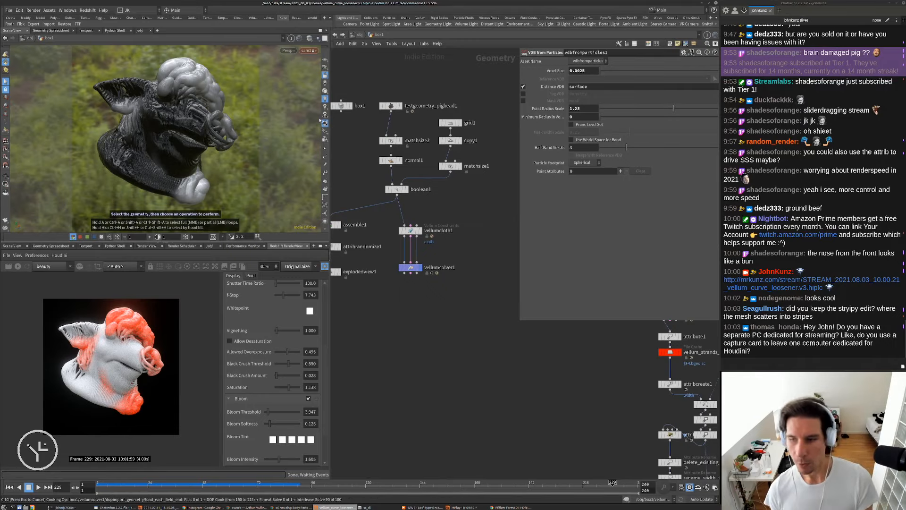
{"action": "left_click_drag", "start_coordinate": [769, 316], "coordinate": [812, 317]}
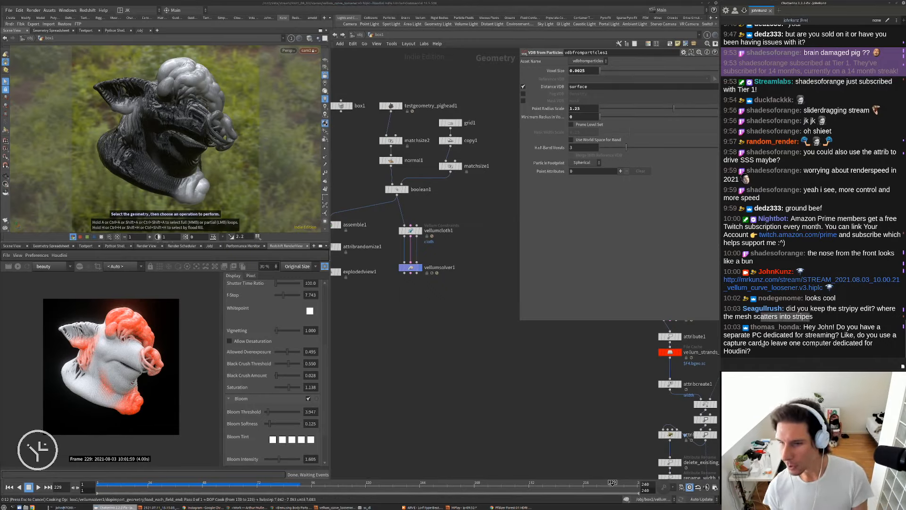
{"action": "left_click", "coordinate": [444, 334]}
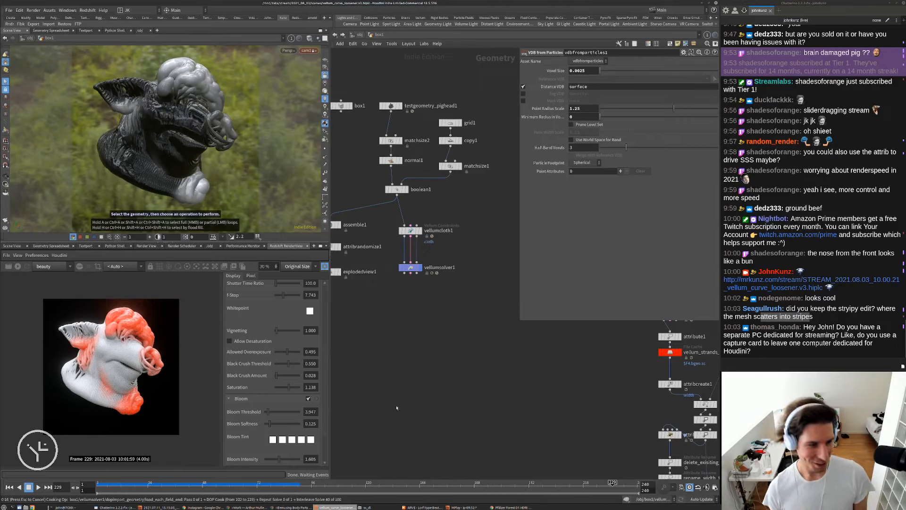
Rewind the timeline to the start and play back the vellumsolver1 stripe simulation.
{"action": "left_click", "coordinate": [279, 484]}
{"action": "left_click_drag", "start_coordinate": [279, 484], "coordinate": [97, 485]}
{"action": "key", "text": "Up"}
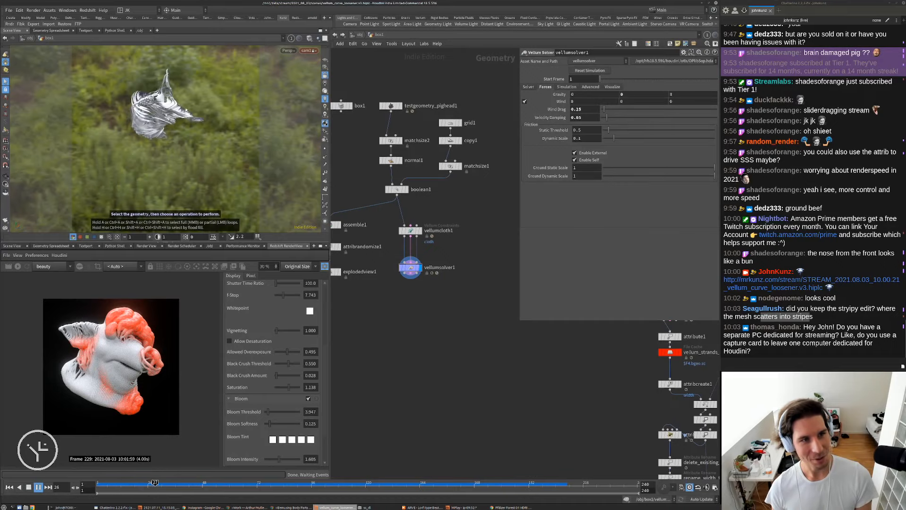
Rewind the simulation to frame 1 and move the pig-head cloth simulation nodes farther from the strands network.
{"action": "key", "text": "Up"}
{"action": "key", "text": "ctrl+Up"}
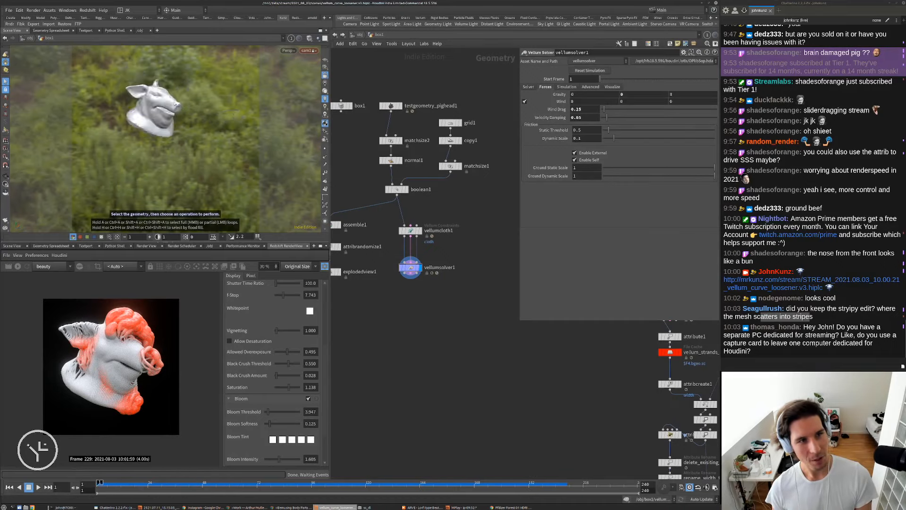
{"action": "scroll", "coordinate": [444, 341], "scroll_direction": "down", "scroll_amount": 5}
{"action": "middle_click_drag", "start_coordinate": [482, 357], "coordinate": [446, 343]}
{"action": "left_click_drag", "start_coordinate": [430, 351], "coordinate": [354, 248]}
{"action": "middle_click_drag", "start_coordinate": [387, 271], "coordinate": [411, 266]}
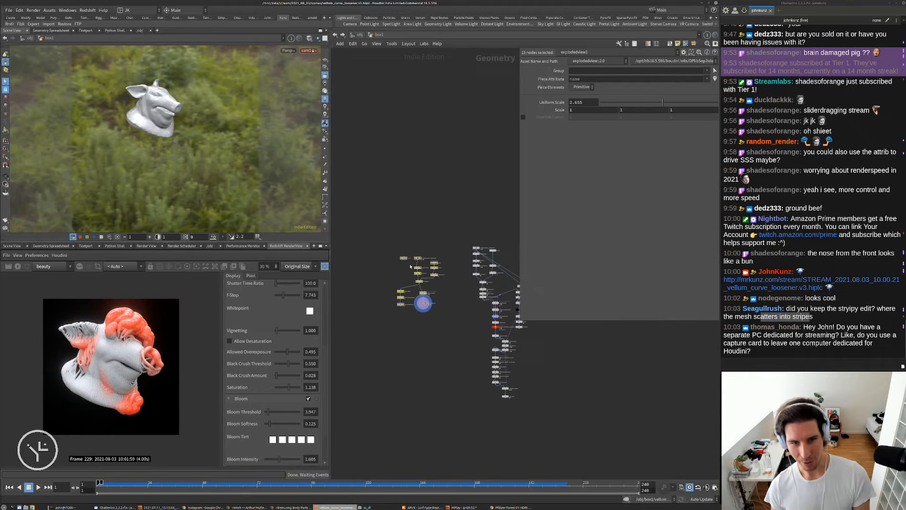
{"action": "left_click_drag", "start_coordinate": [421, 300], "coordinate": [381, 311]}
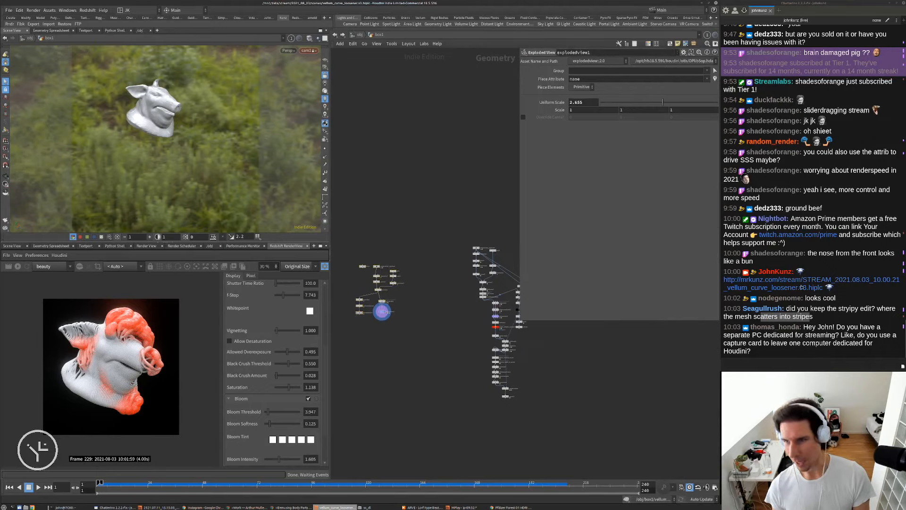
Display the output of normal3 at the end of the strands network and start a Redshift preview render of it.
{"action": "scroll", "coordinate": [390, 310], "scroll_direction": "up", "scroll_amount": 4}
{"action": "middle_click_drag", "start_coordinate": [501, 344], "coordinate": [370, 269]}
{"action": "scroll", "coordinate": [502, 392], "scroll_direction": "up", "scroll_amount": 3}
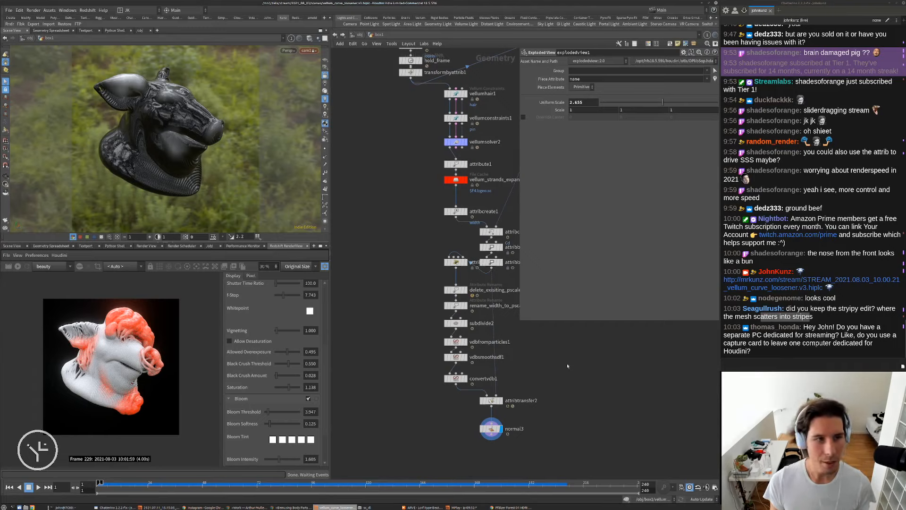
{"action": "middle_click_drag", "start_coordinate": [576, 355], "coordinate": [562, 380]}
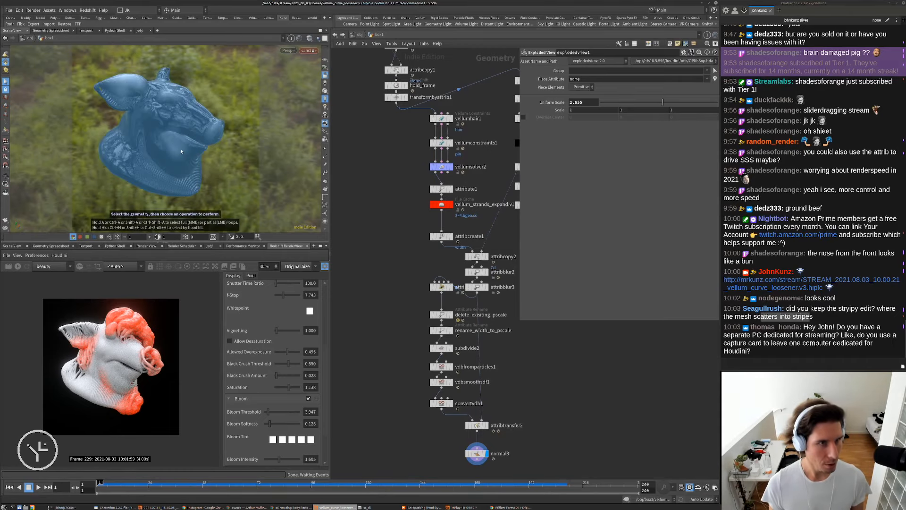
{"action": "left_click", "coordinate": [18, 266]}
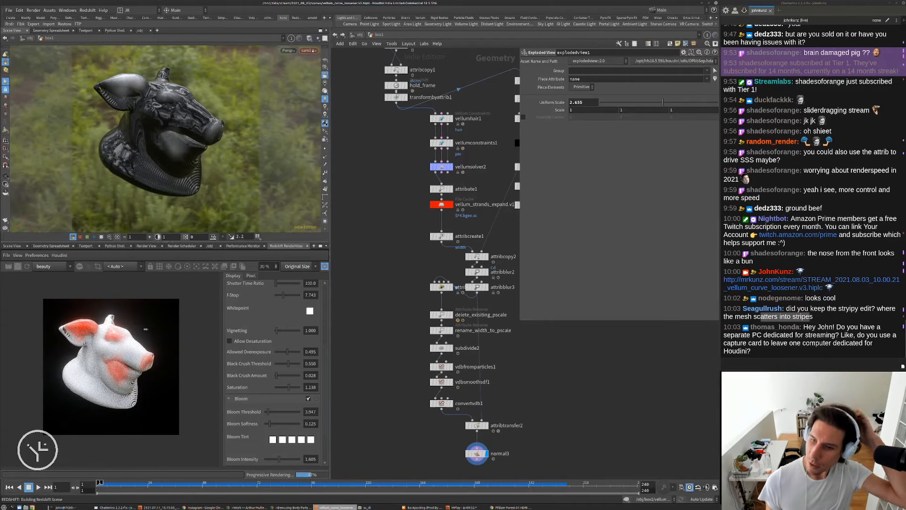
{"action": "scroll", "coordinate": [105, 338], "scroll_direction": "up", "scroll_amount": 3}
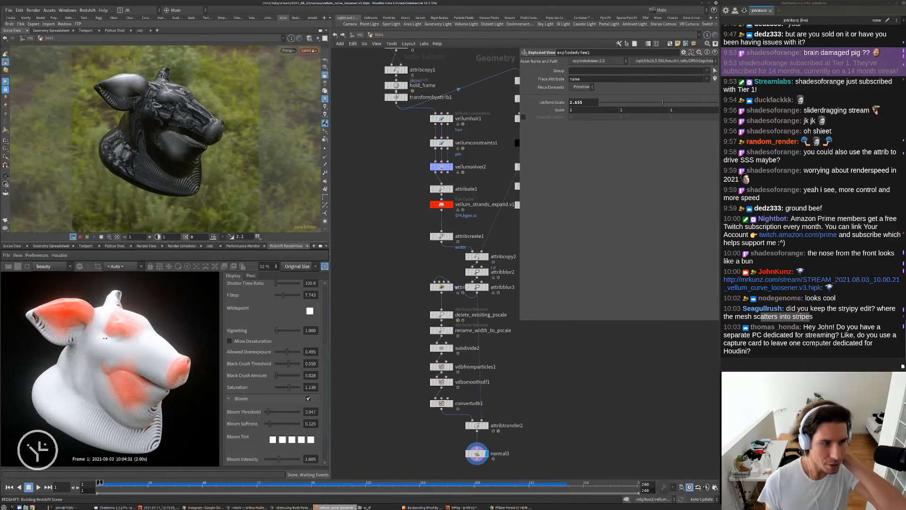
{"action": "scroll", "coordinate": [129, 325], "scroll_direction": "down", "scroll_amount": 1}
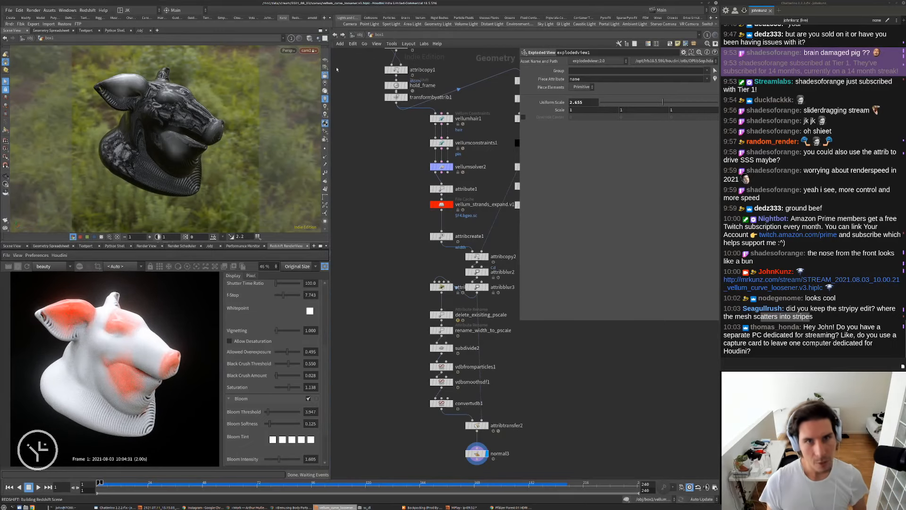
Go up to the object level and add an RSLight to the scene.
{"action": "left_click", "coordinate": [354, 37]}
{"action": "left_click", "coordinate": [395, 191]}
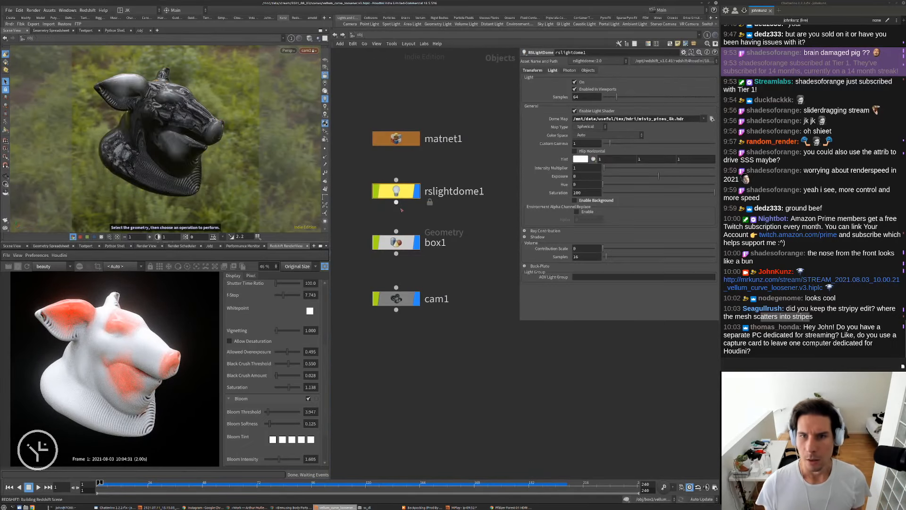
{"action": "middle_click_drag", "start_coordinate": [476, 238], "coordinate": [465, 227]}
{"action": "key", "text": "Tab"}
{"action": "type", "text": "rs"}
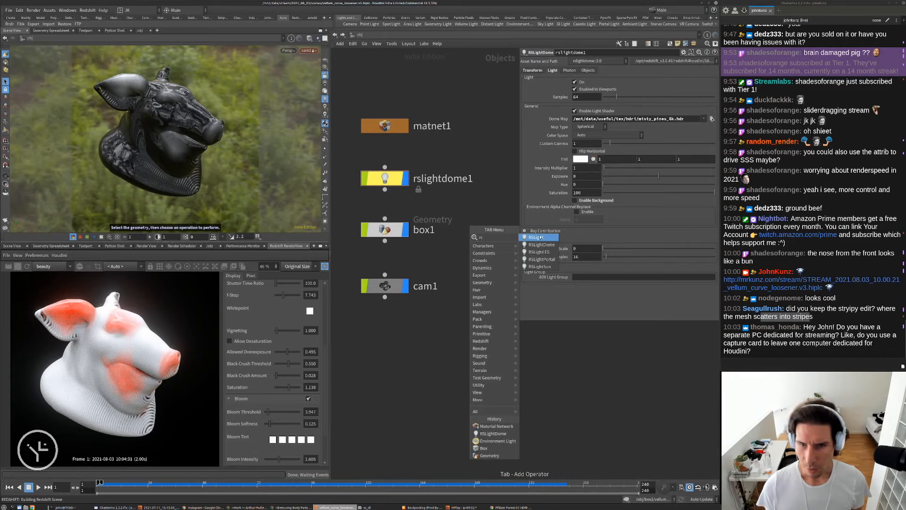
{"action": "left_click", "coordinate": [541, 240]}
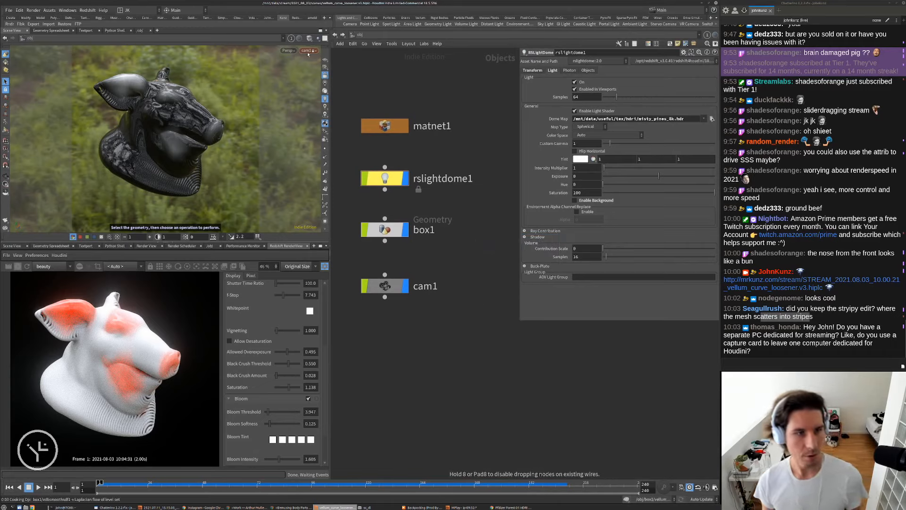
{"action": "key", "text": "Return"}
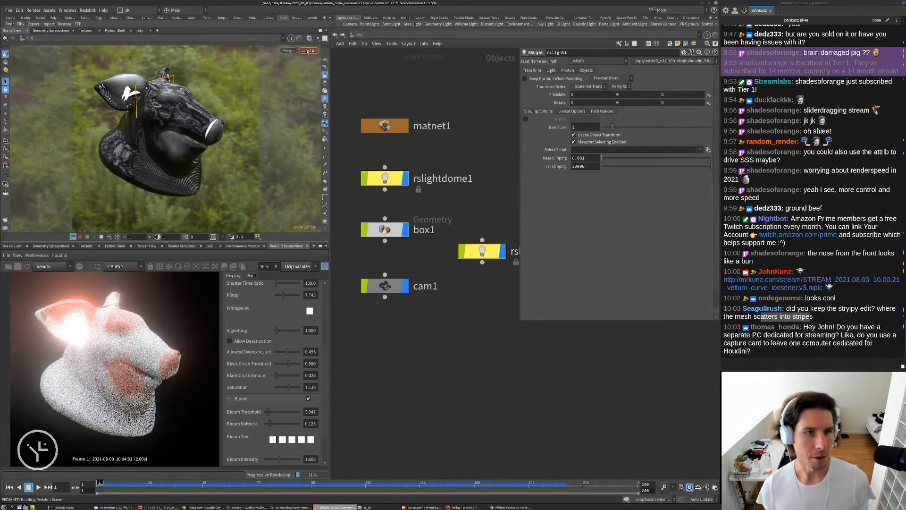
Look through the new rslight1 in the viewport.
{"action": "left_click", "coordinate": [307, 50]}
{"action": "mouse_move", "coordinate": [349, 95]}
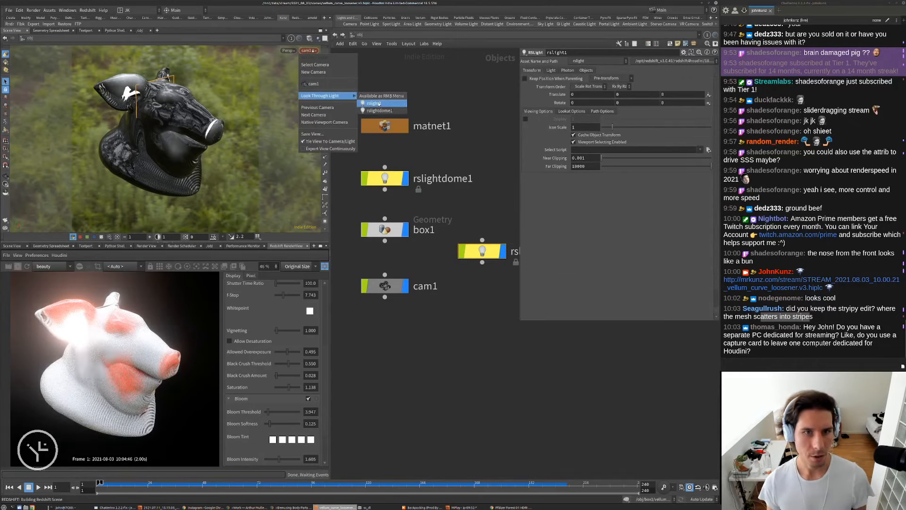
{"action": "left_click", "coordinate": [374, 104]}
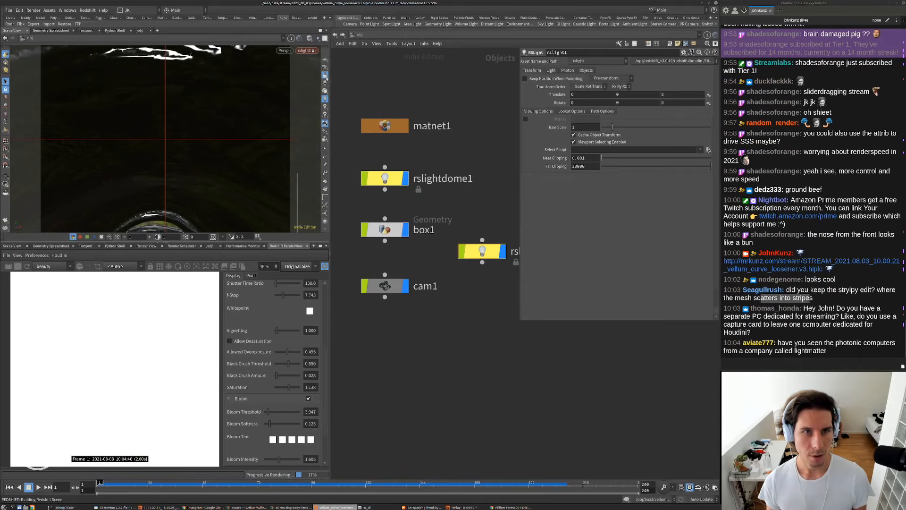
Fix the preview render's camera to /obj/cam1 and place rslight1 so it looks down on the pig head from above.
{"action": "left_click", "coordinate": [119, 267]}
{"action": "left_click", "coordinate": [124, 279]}
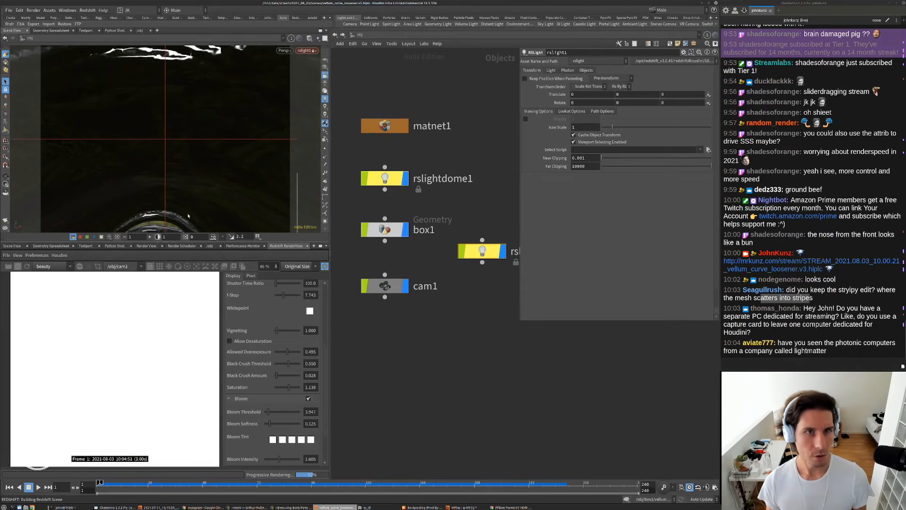
{"action": "key", "text": "space+h"}
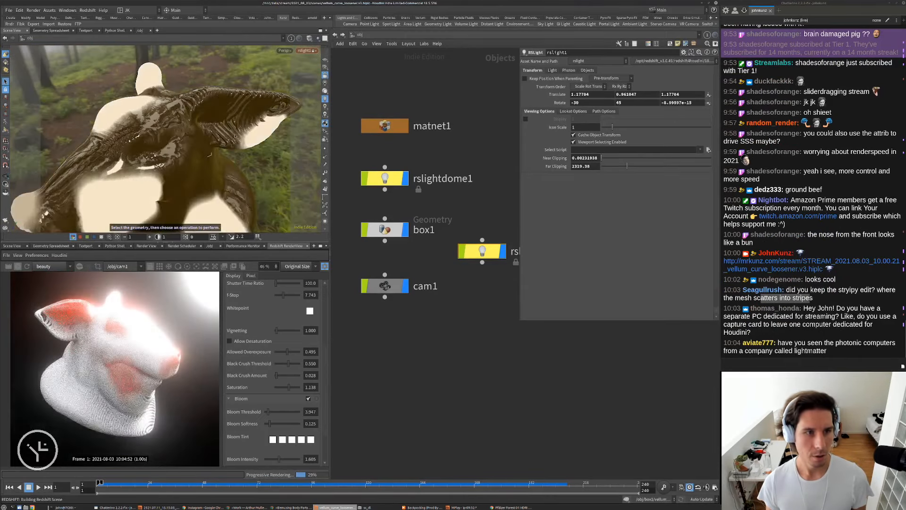
{"action": "left_click_drag", "start_coordinate": [215, 135], "coordinate": [217, 175]}
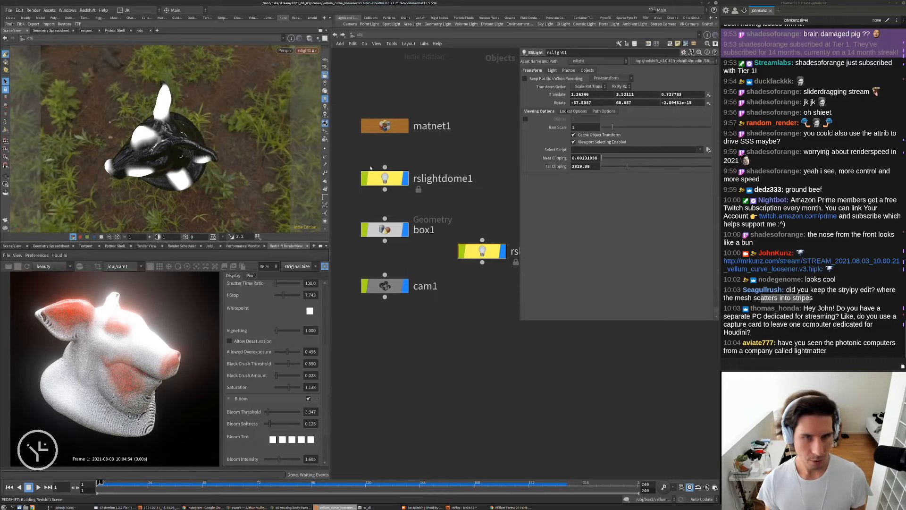
Set the Intensity Multiplier of rslightdome1 to .025.
{"action": "left_click", "coordinate": [387, 179]}
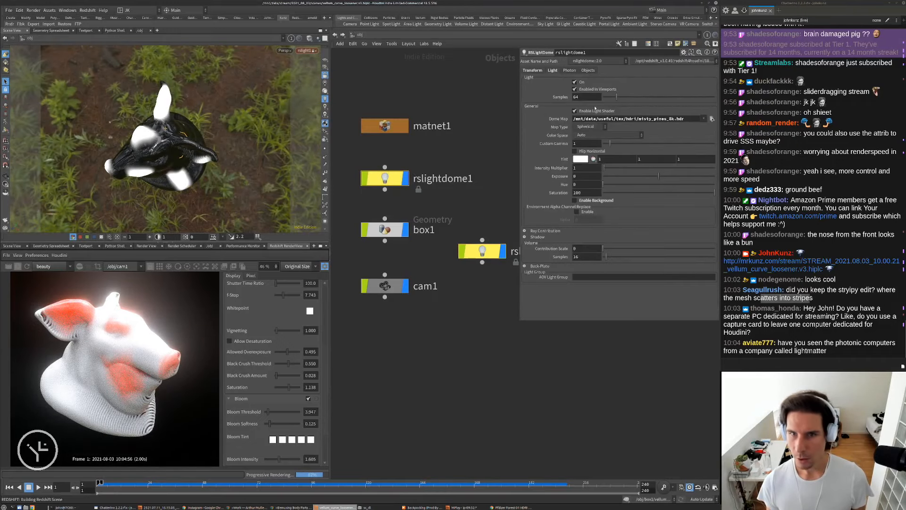
{"action": "double_click", "coordinate": [584, 167]}
{"action": "type", "text": ".025"}
{"action": "key", "text": "Return"}
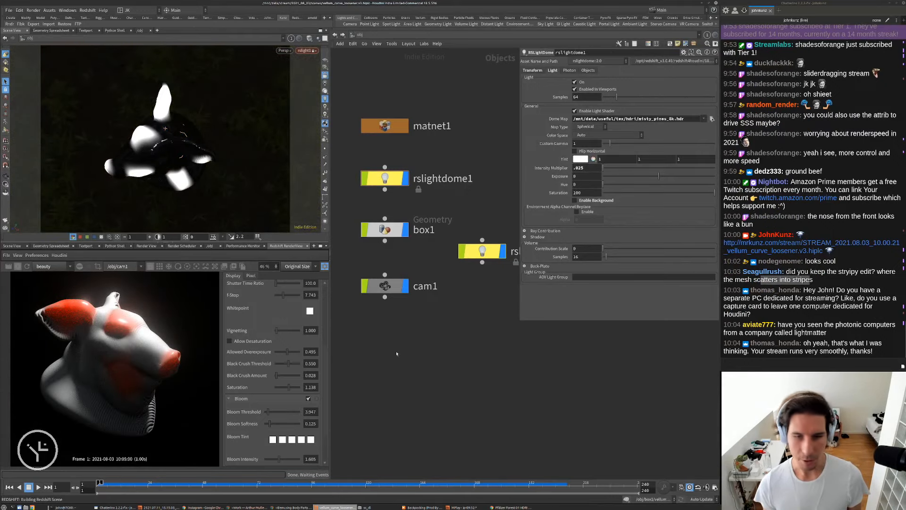
Orbit rslight1 slightly around the pig head and set the dome light's Intensity Multiplier to .15.
{"action": "left_click_drag", "start_coordinate": [232, 120], "coordinate": [187, 141], "text": "alt"}
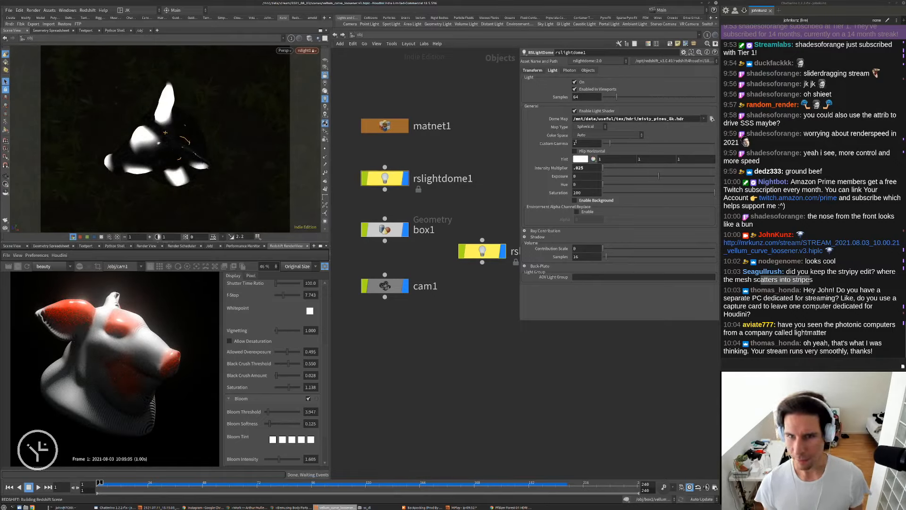
{"action": "type", "text": "15"}
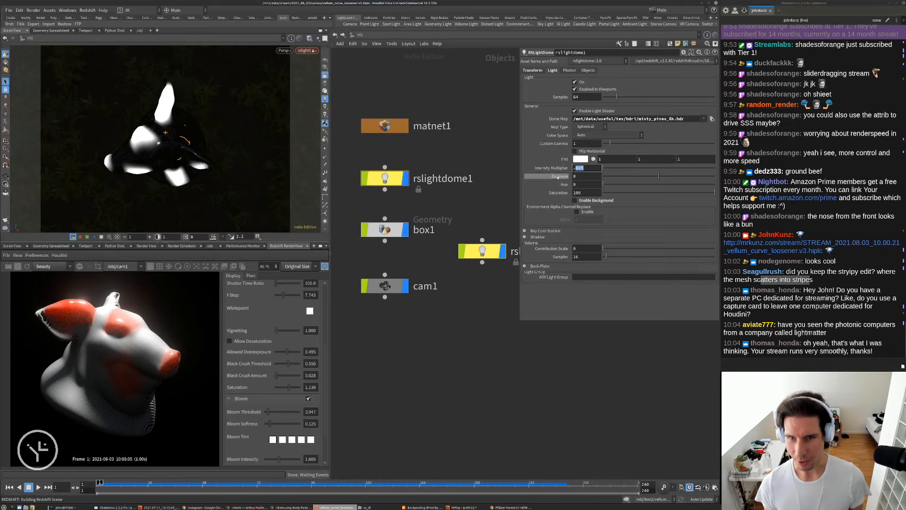
{"action": "key", "text": "Return"}
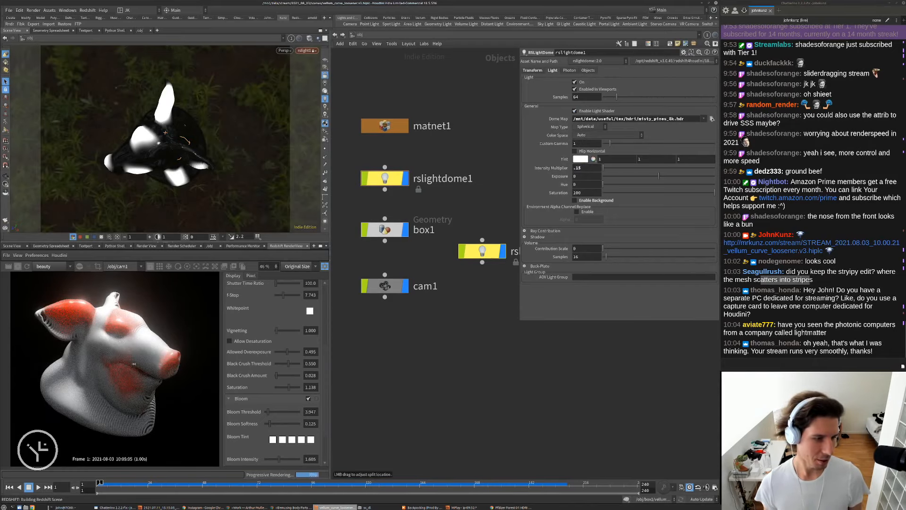
Set the dome light's Intensity Multiplier to .1 and check the pig head in the preview render.
{"action": "double_click", "coordinate": [576, 168]}
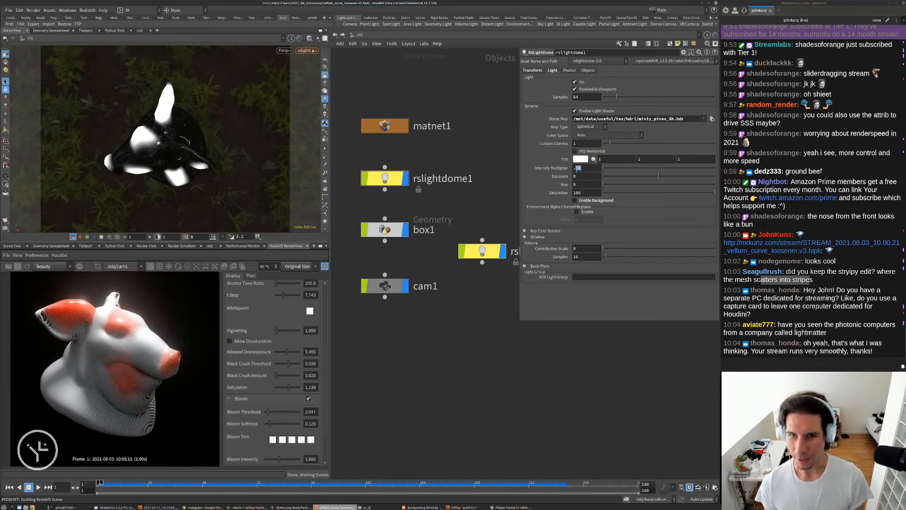
{"action": "type", "text": "1"}
{"action": "key", "text": "Return"}
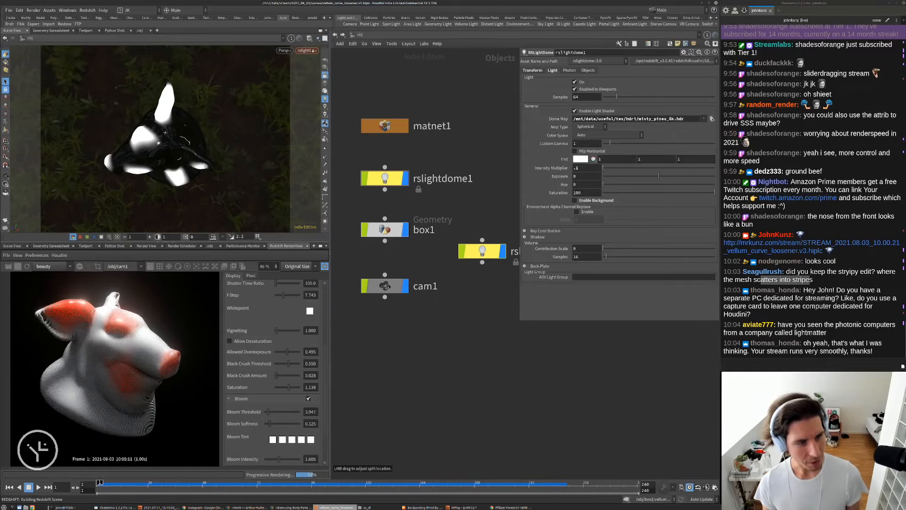
{"action": "scroll", "coordinate": [92, 310], "scroll_direction": "up", "scroll_amount": 2}
{"action": "scroll", "coordinate": [101, 319], "scroll_direction": "down", "scroll_amount": 4}
{"action": "scroll", "coordinate": [118, 326], "scroll_direction": "down", "scroll_amount": 4}
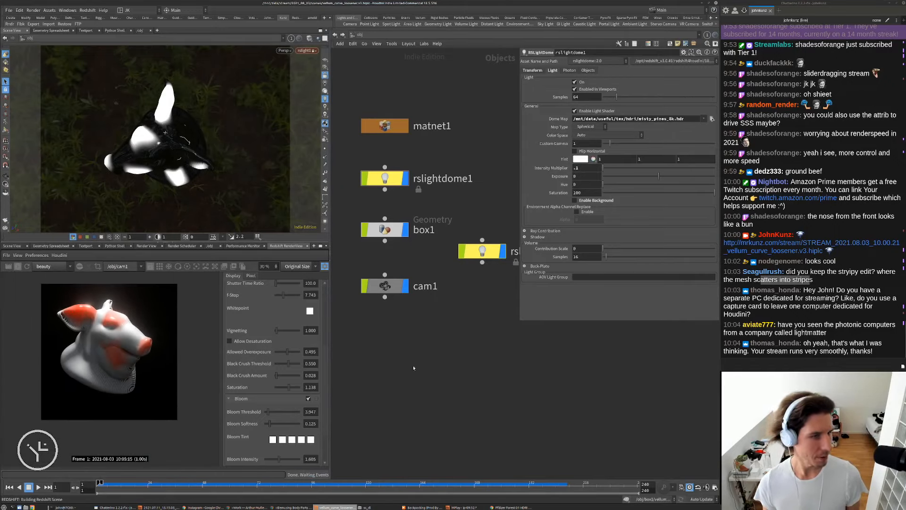
Orbit rslight1 above the pig head toward the snout side and check the lighting in the preview render.
{"action": "left_click_drag", "start_coordinate": [146, 142], "coordinate": [172, 163]}
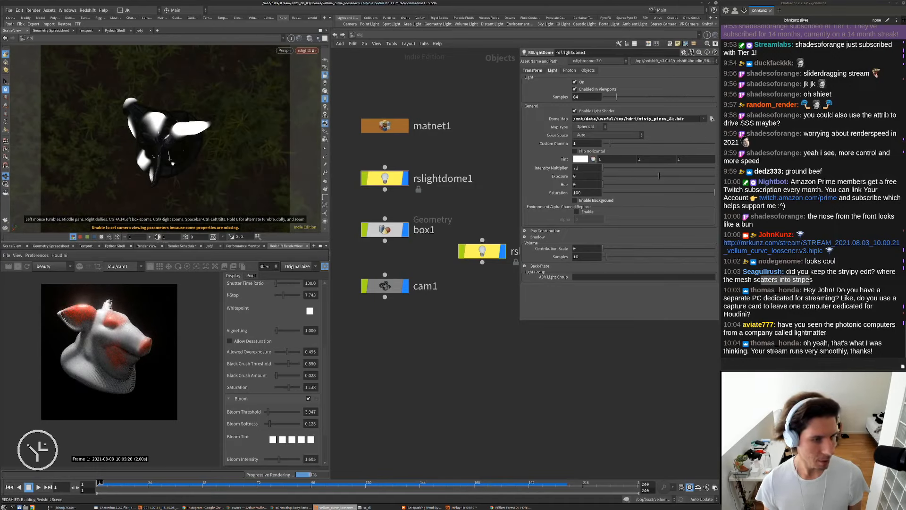
{"action": "scroll", "coordinate": [90, 317], "scroll_direction": "up", "scroll_amount": 1}
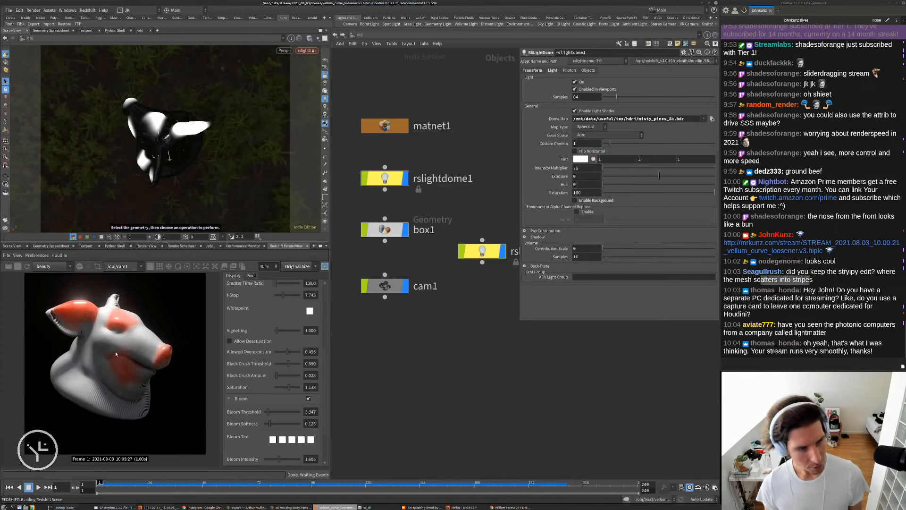
{"action": "scroll", "coordinate": [59, 298], "scroll_direction": "down", "scroll_amount": 1}
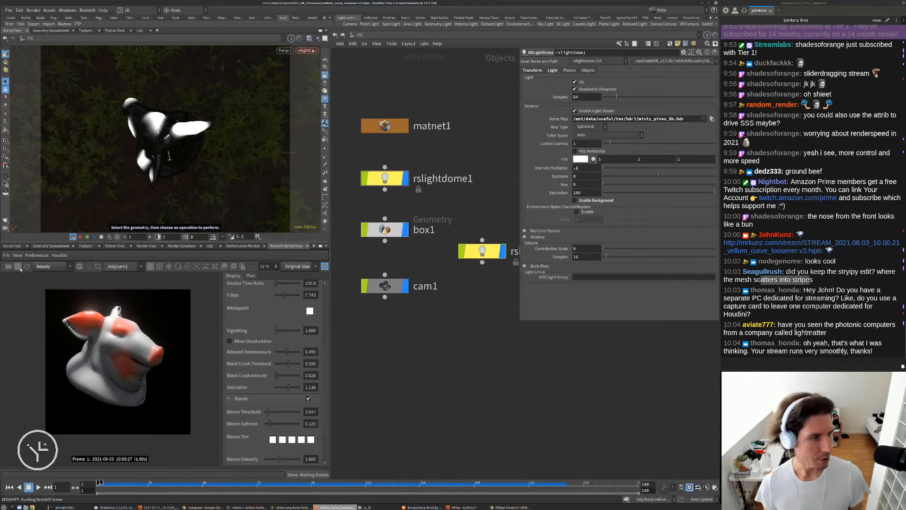
Switch to the out network and save the scene file.
{"action": "middle_click_drag", "start_coordinate": [445, 358], "coordinate": [457, 348]}
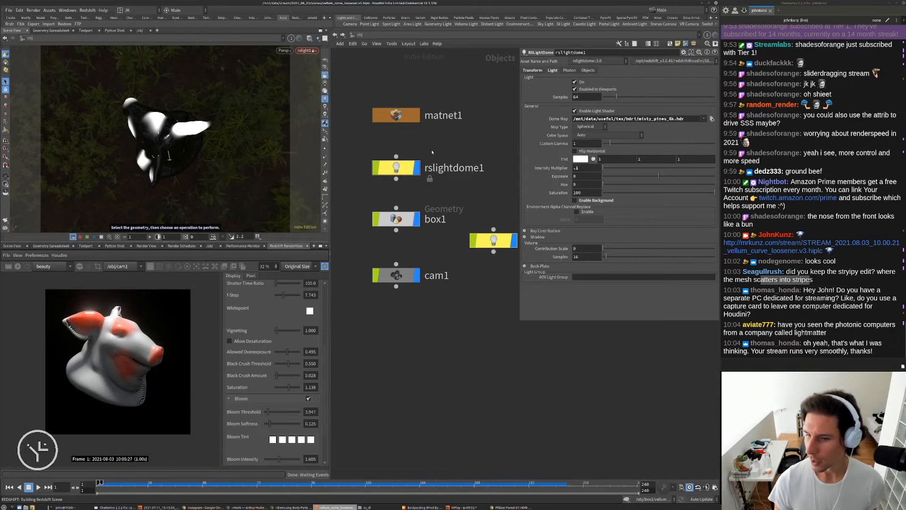
{"action": "left_click", "coordinate": [361, 36]}
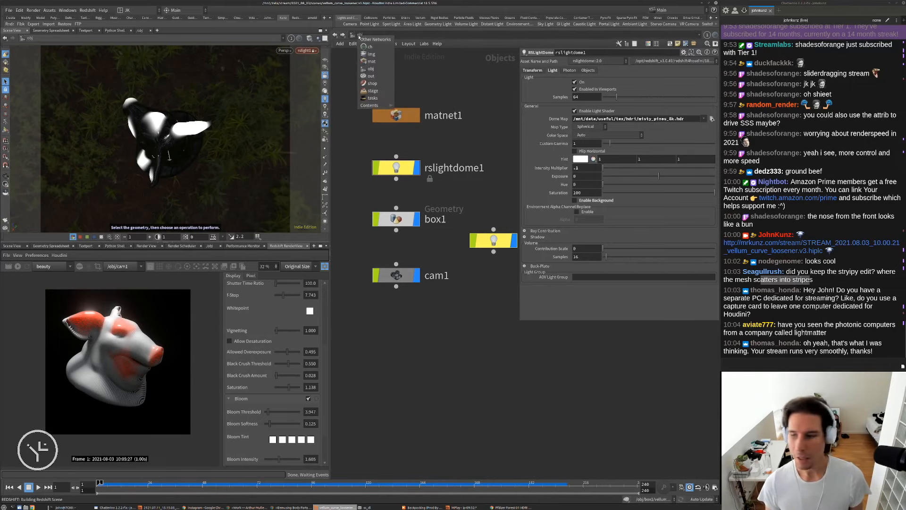
{"action": "left_click", "coordinate": [373, 75]}
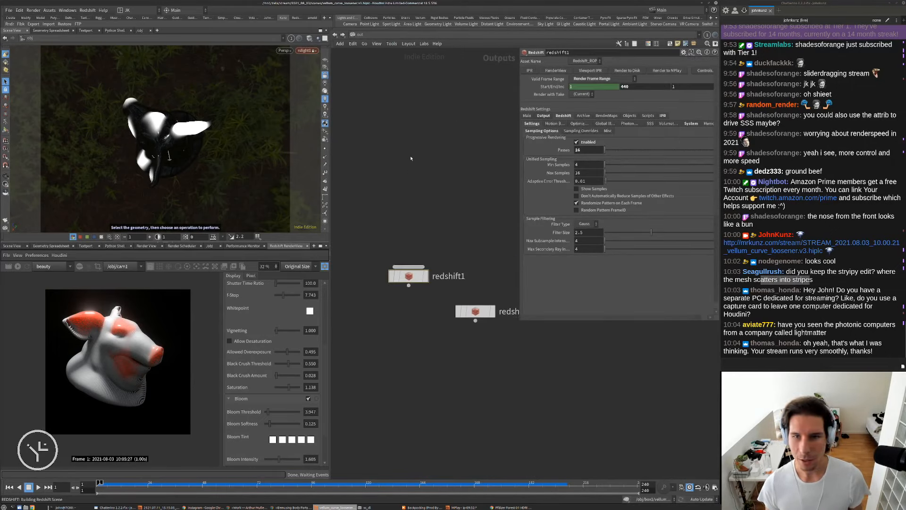
{"action": "left_click", "coordinate": [8, 11]}
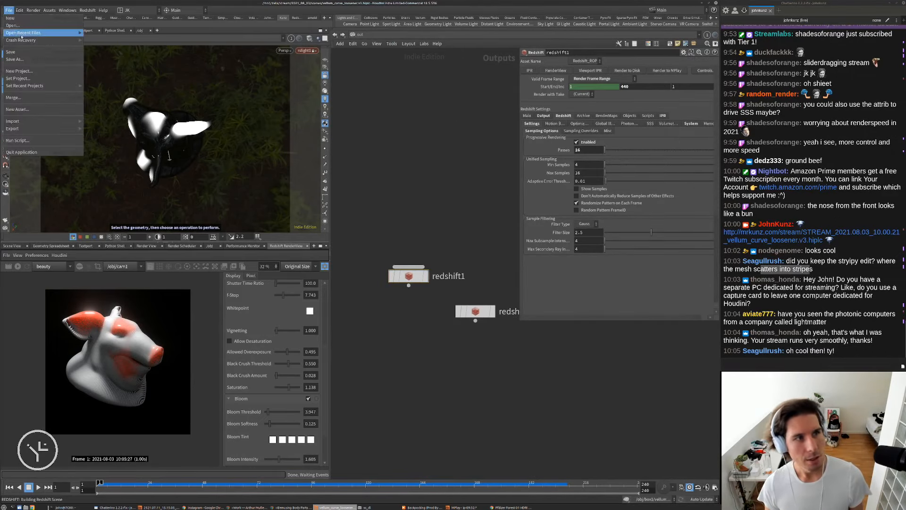
{"action": "left_click", "coordinate": [21, 52]}
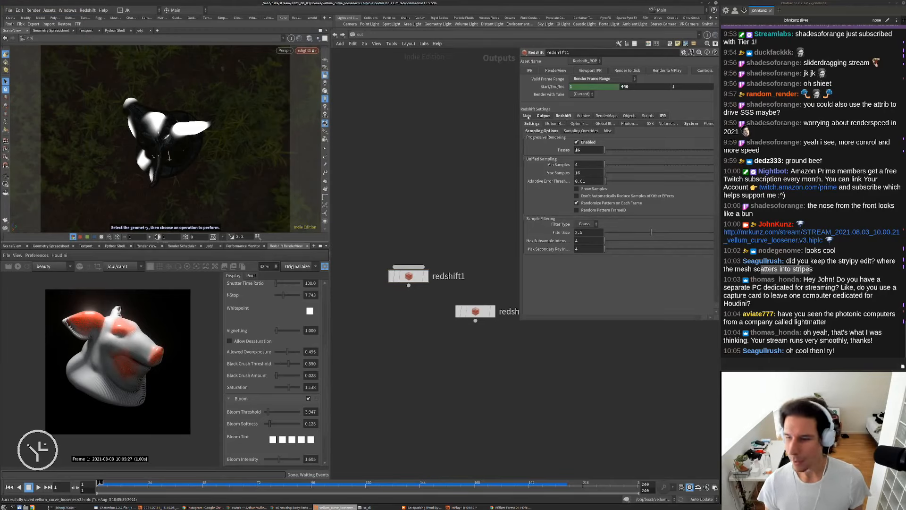
Show the main settings of redshift1, render its frame range to disk and move the MPlay preview window aside.
{"action": "left_click", "coordinate": [527, 116]}
{"action": "middle_click_drag", "start_coordinate": [491, 144], "coordinate": [475, 130]}
{"action": "left_click", "coordinate": [635, 70]}
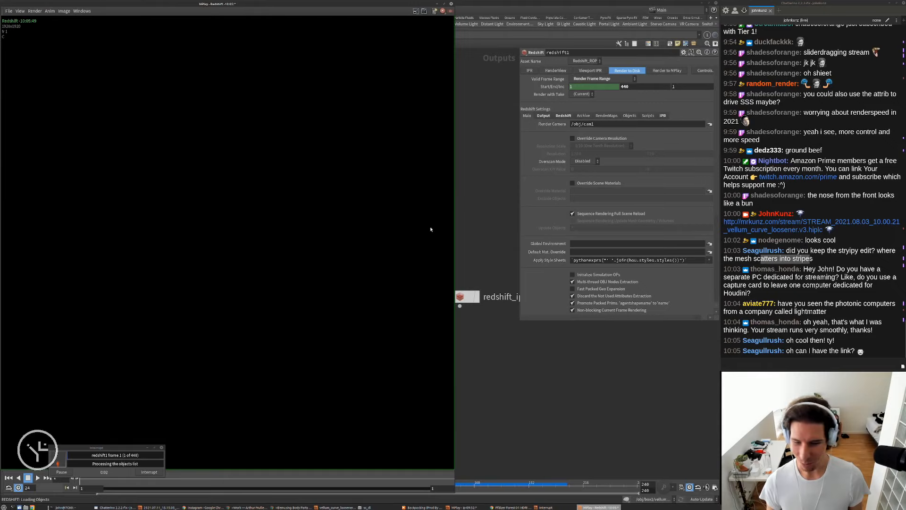
{"action": "left_click_drag", "start_coordinate": [349, 4], "coordinate": [520, 41]}
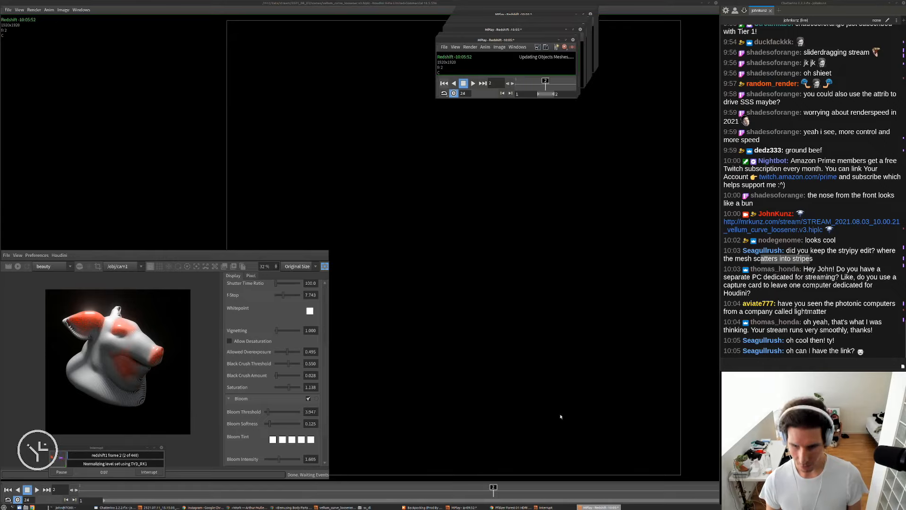
Enlarge the MPlay preview window and fit the rendered image to the window.
{"action": "left_click", "coordinate": [590, 508]}
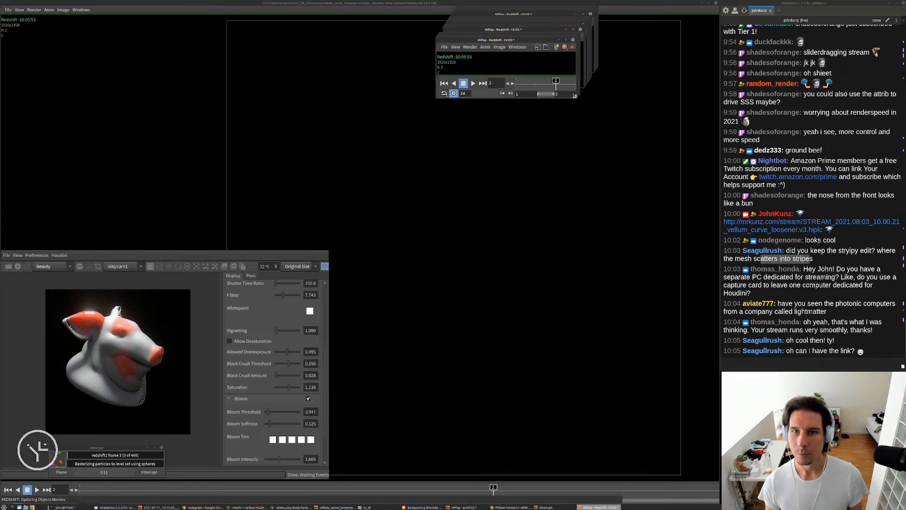
{"action": "left_click_drag", "start_coordinate": [574, 96], "coordinate": [607, 249]}
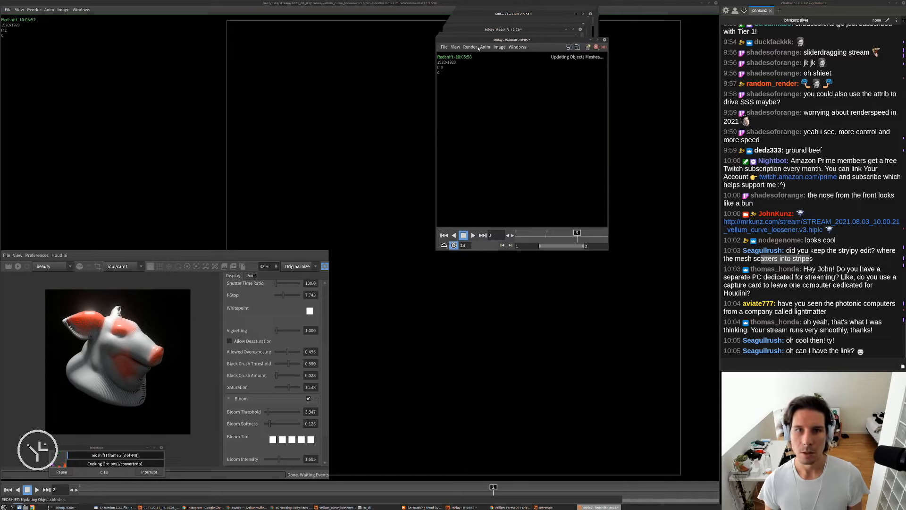
{"action": "left_click", "coordinate": [499, 46]}
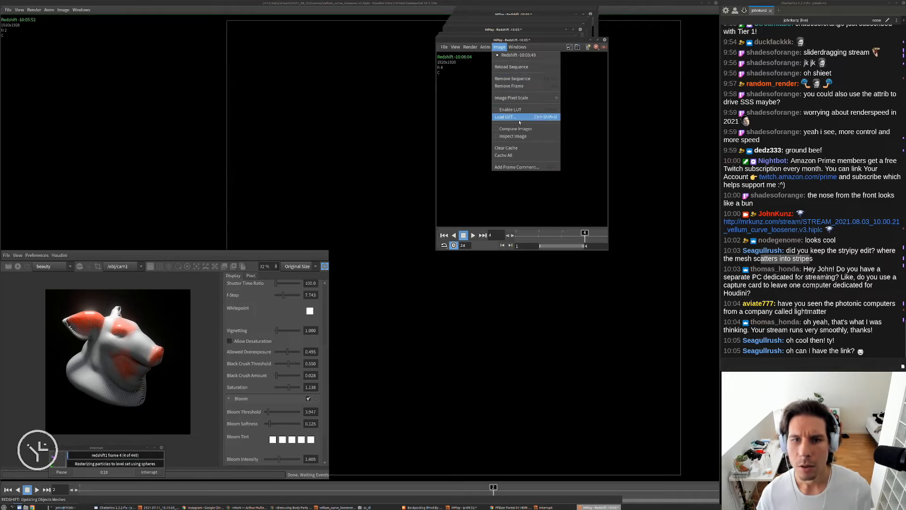
{"action": "mouse_move", "coordinate": [455, 46]}
{"action": "mouse_move", "coordinate": [471, 87]}
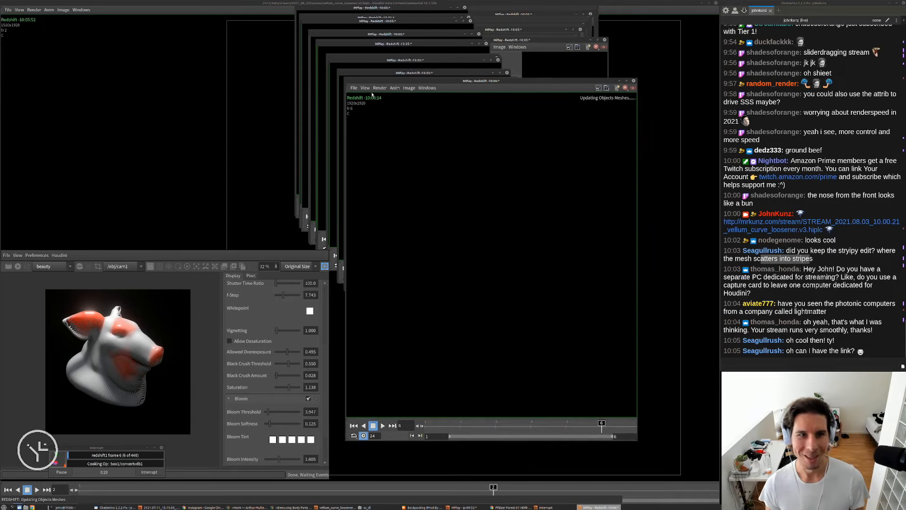
{"action": "left_click", "coordinate": [365, 89]}
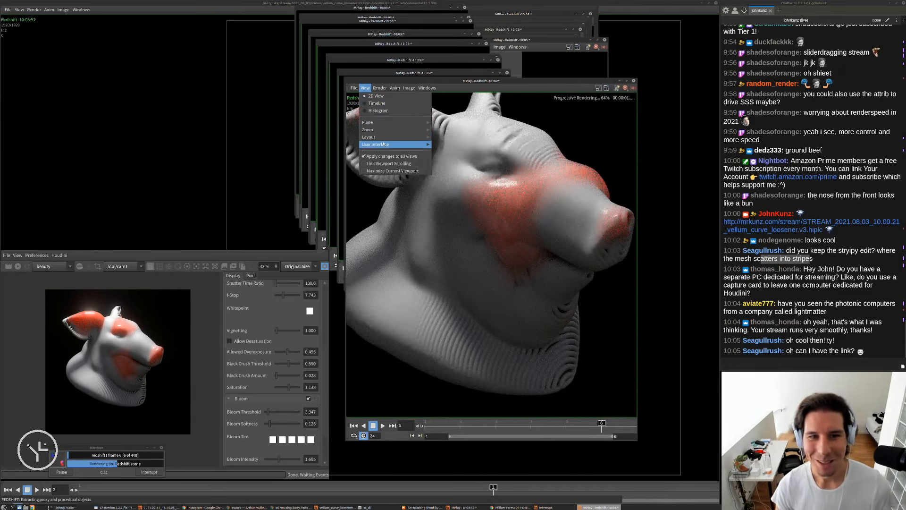
{"action": "mouse_move", "coordinate": [376, 139]}
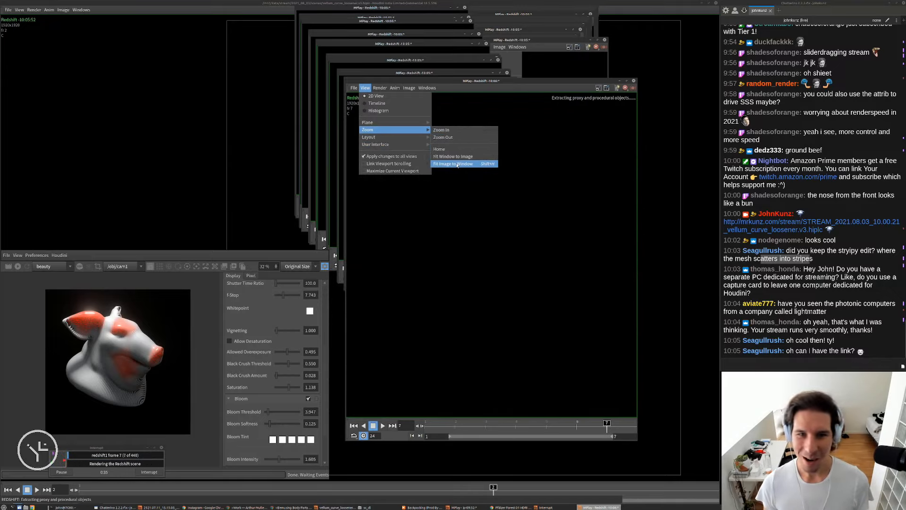
{"action": "left_click", "coordinate": [457, 165]}
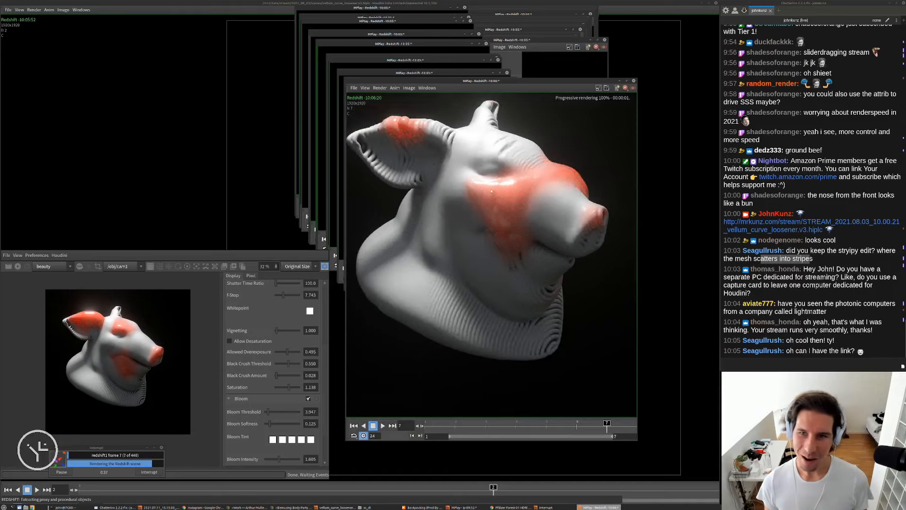
{"action": "left_click_drag", "start_coordinate": [637, 79], "coordinate": [717, 27]}
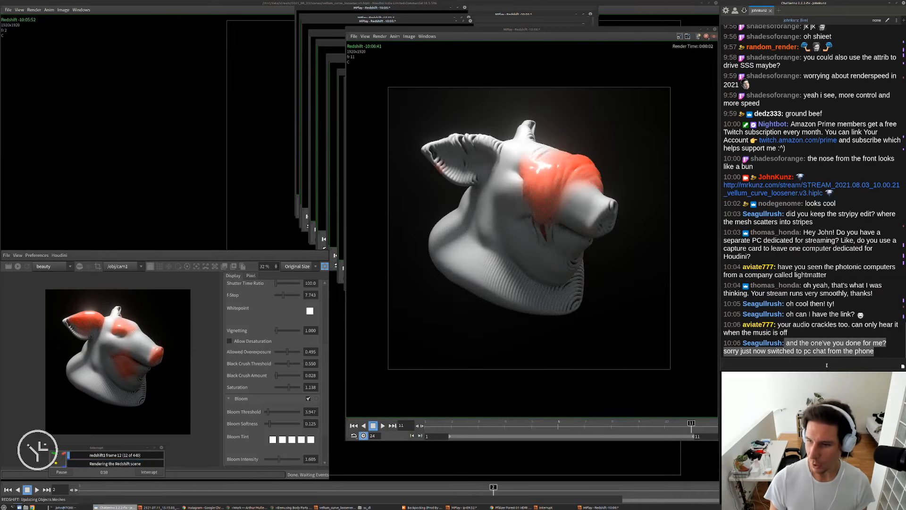
Play back the rendered frames of the pig head in MPlay.
{"action": "scroll", "coordinate": [811, 353], "scroll_direction": "up", "scroll_amount": 3}
{"action": "scroll", "coordinate": [802, 344], "scroll_direction": "down", "scroll_amount": 3}
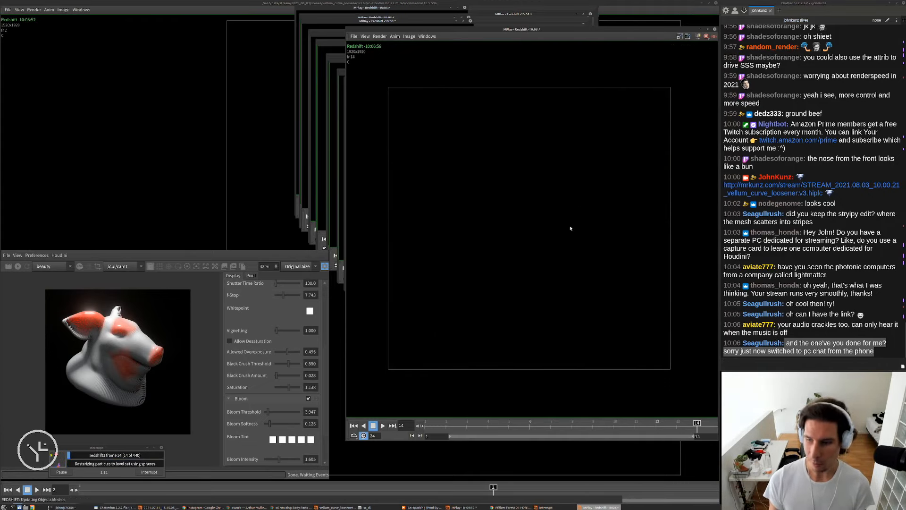
{"action": "key", "text": "Up"}
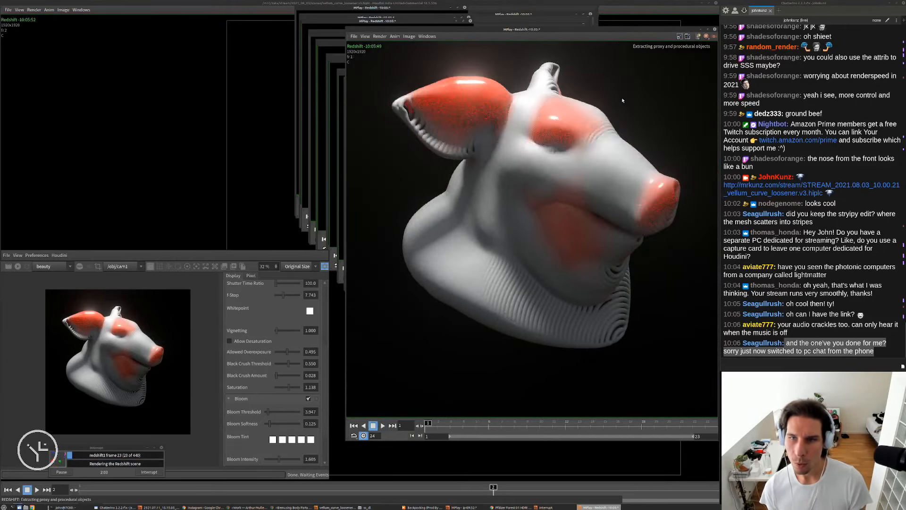
{"action": "key", "text": "Up"}
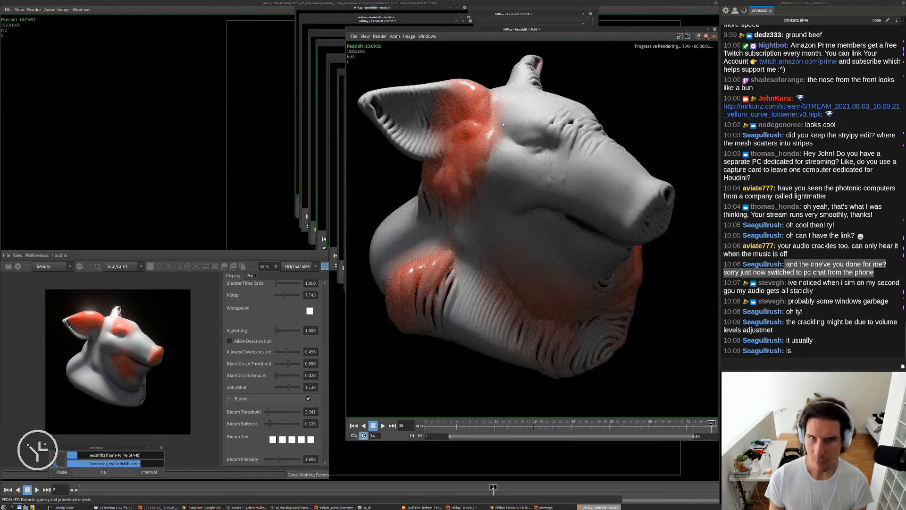
{"action": "left_click", "coordinate": [383, 426]}
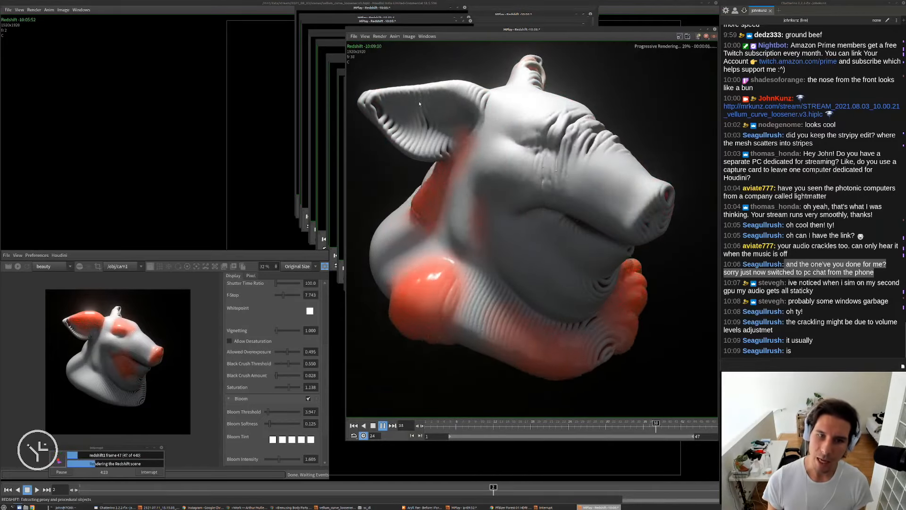
{"action": "key", "text": "Up"}
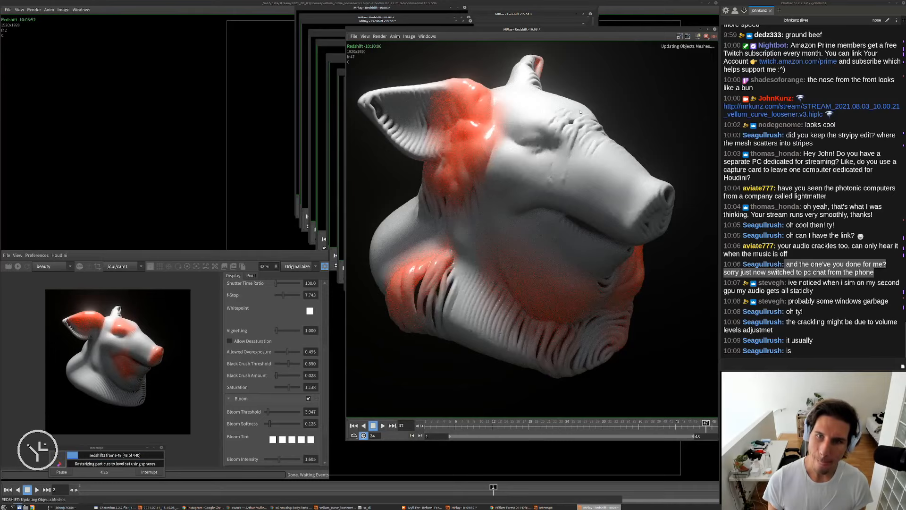
Step through the rendered frames and examine the skin wrinkles and how the red swollen areas travel over the head.
{"action": "key", "text": "Right"}
{"action": "key", "text": "Right"}
{"action": "key", "text": "Right"}
{"action": "key", "text": "Right"}
{"action": "key", "text": "Right"}
{"action": "key", "text": "Right"}
{"action": "key", "text": "Right"}
{"action": "key", "text": "Right"}
{"action": "key", "text": "Right"}
{"action": "key", "text": "Right"}
{"action": "key", "text": "Right"}
{"action": "key", "text": "Right"}
{"action": "key", "text": "Right"}
{"action": "key", "text": "Right"}
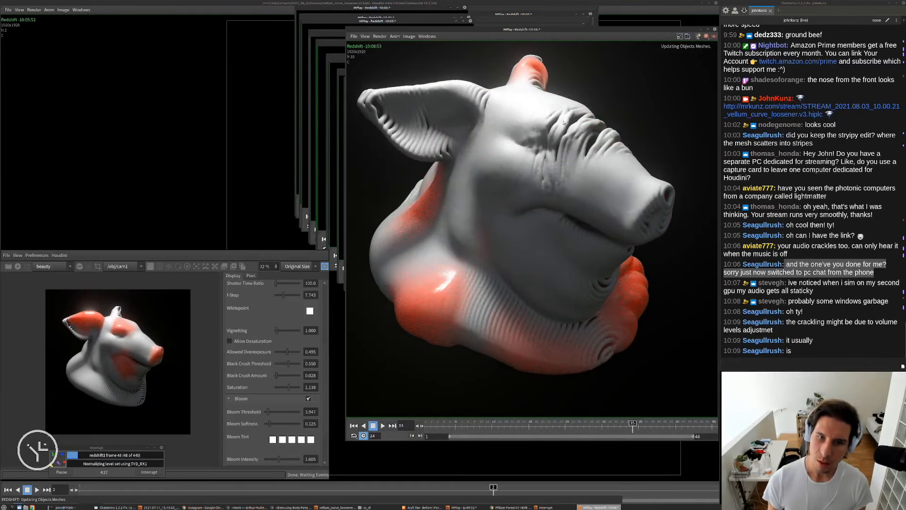
{"action": "scroll", "coordinate": [437, 184], "scroll_direction": "up", "scroll_amount": 4}
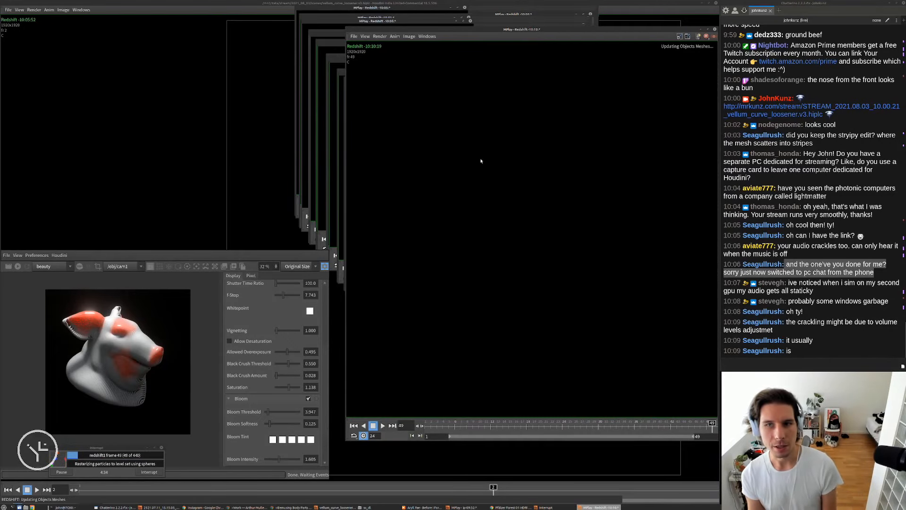
{"action": "key", "text": "Up"}
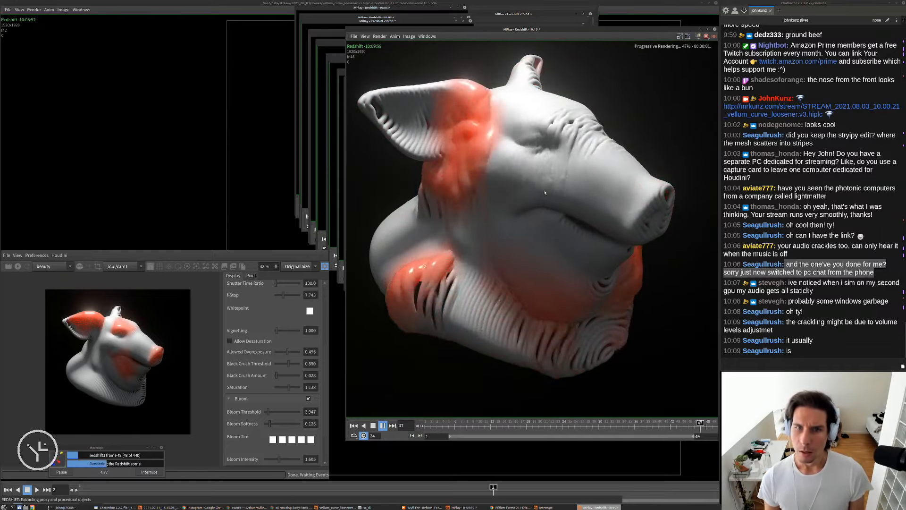
Close the MPlay preview to stop the render and open the box1 geometry network.
{"action": "left_click", "coordinate": [714, 29]}
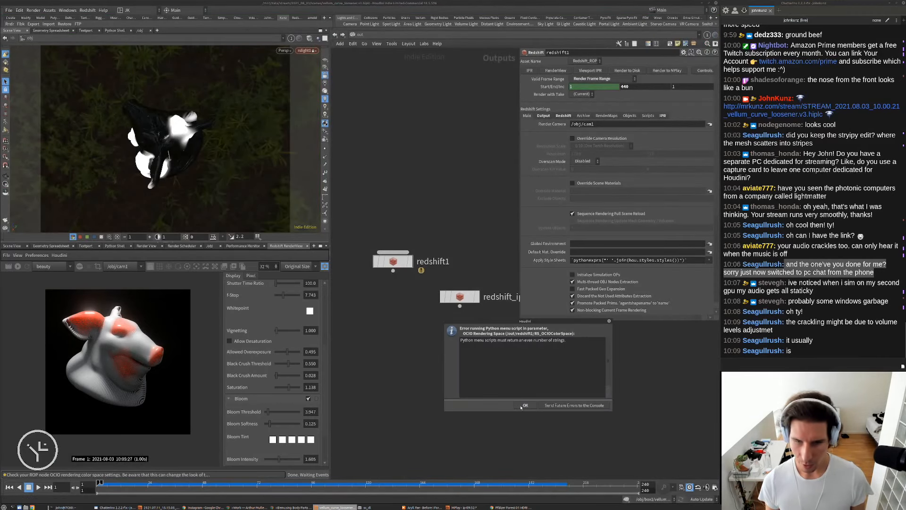
{"action": "left_click", "coordinate": [524, 405]}
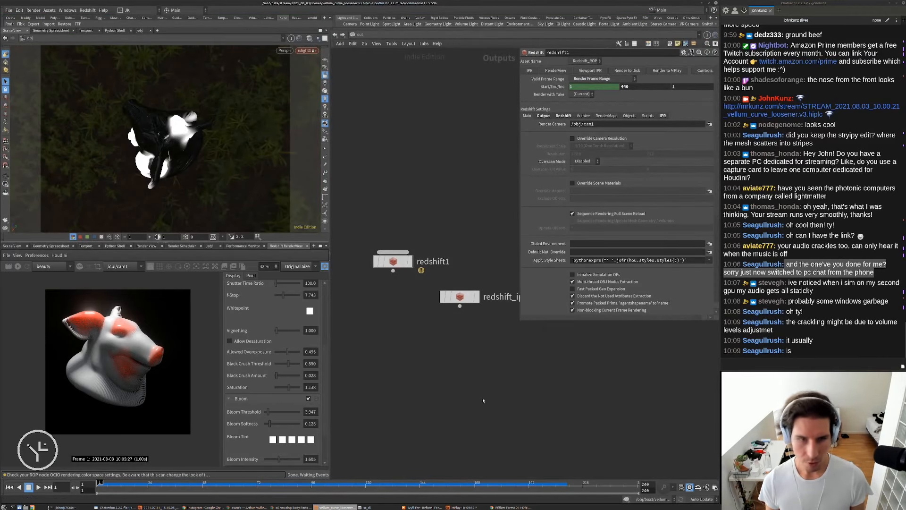
{"action": "left_click", "coordinate": [360, 35]}
{"action": "left_click", "coordinate": [367, 68]}
{"action": "double_click", "coordinate": [396, 218]}
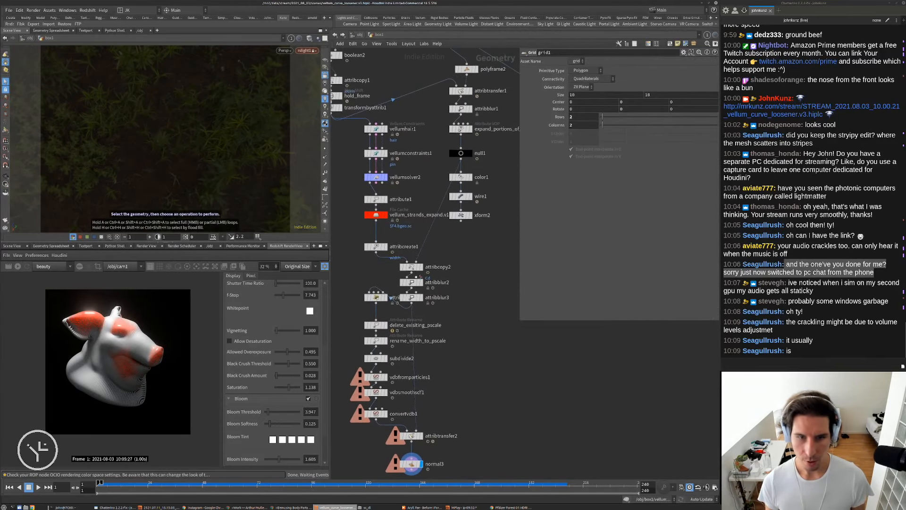
Display null1 and frame its strand geometry in the viewport.
{"action": "scroll", "coordinate": [450, 295], "scroll_direction": "up", "scroll_amount": 3}
{"action": "middle_click_drag", "start_coordinate": [471, 273], "coordinate": [449, 300]}
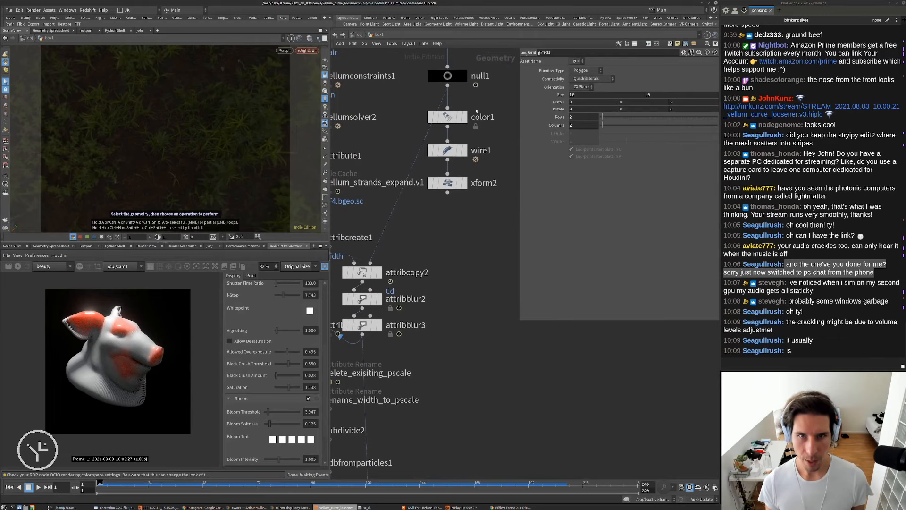
{"action": "left_click", "coordinate": [463, 76]}
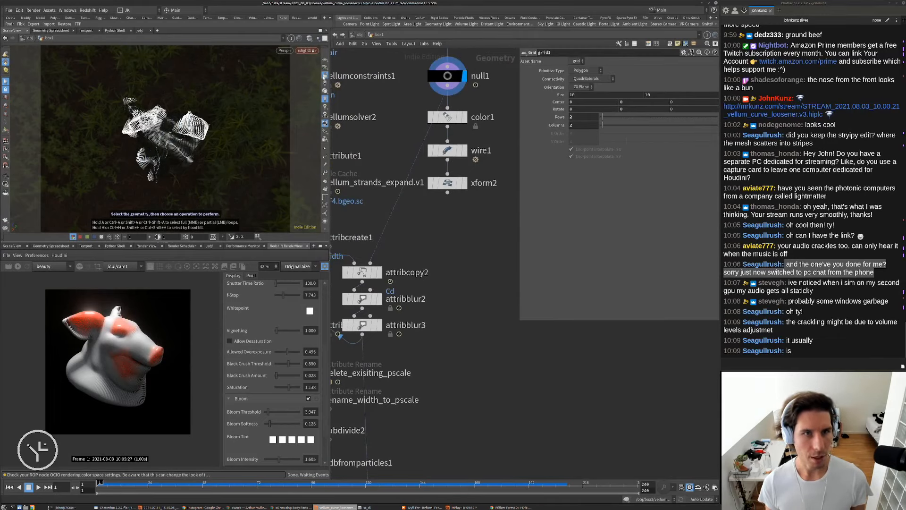
{"action": "key", "text": "space+g"}
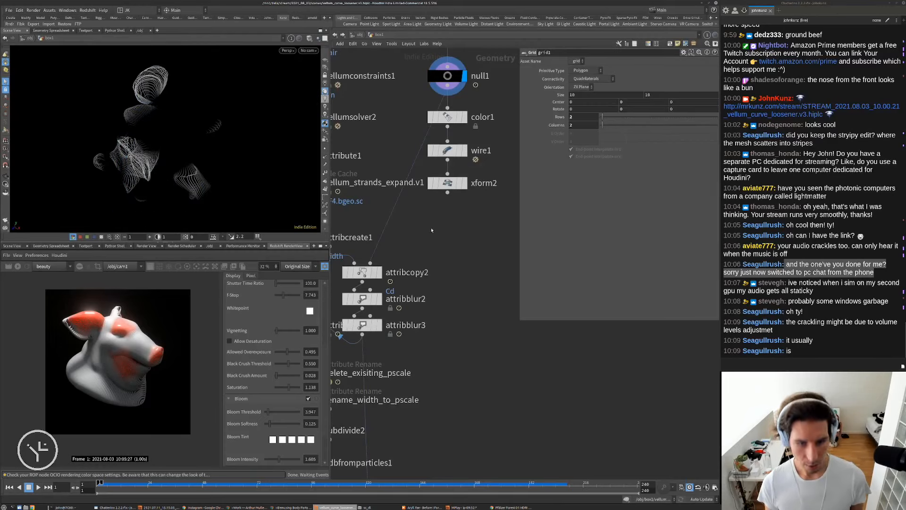
Insert a Solver node on the wire between null1 and attribcopy2 and display it.
{"action": "key", "text": "Tab"}
{"action": "type", "text": "sops"}
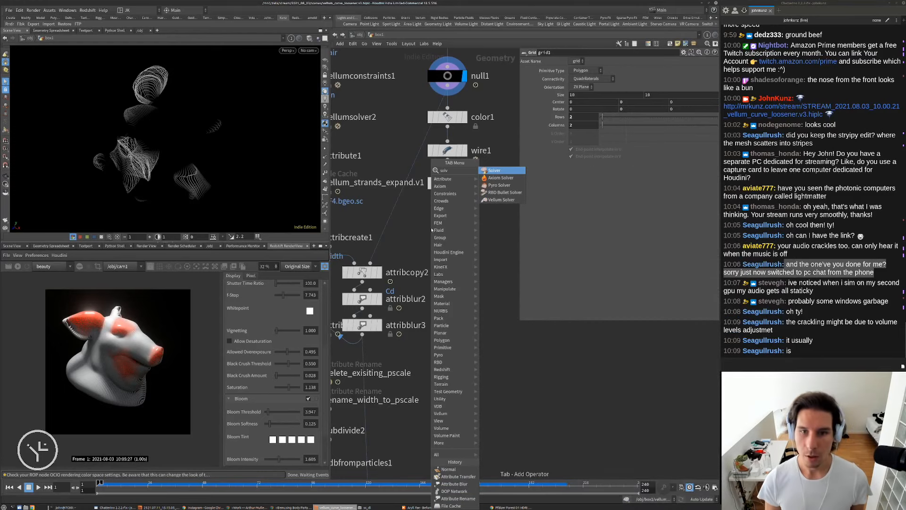
{"action": "key", "text": "Escape"}
{"action": "left_click", "coordinate": [432, 230]}
{"action": "left_click_drag", "start_coordinate": [432, 230], "coordinate": [405, 224]}
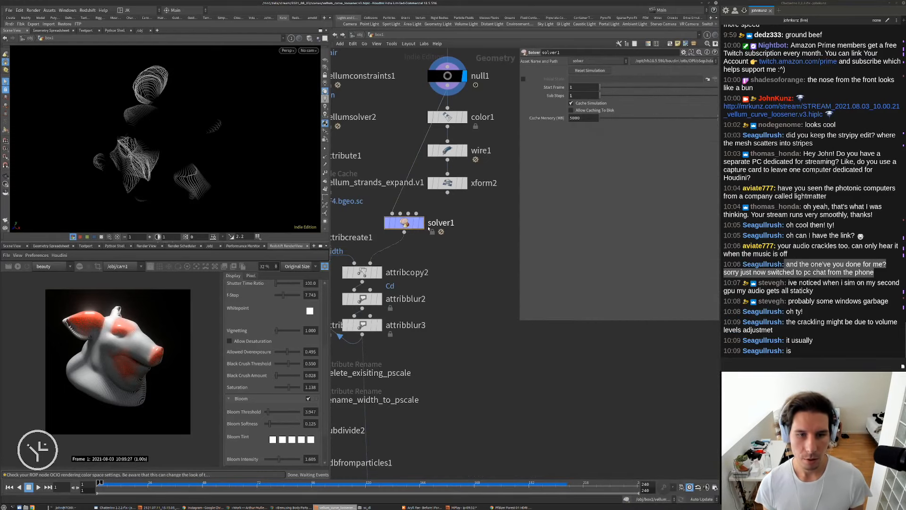
{"action": "left_click", "coordinate": [423, 223]}
Enter the solver network, shrink the parameter pane for more network space, and add an Attribute Wrangle node.
{"action": "double_click", "coordinate": [406, 224]}
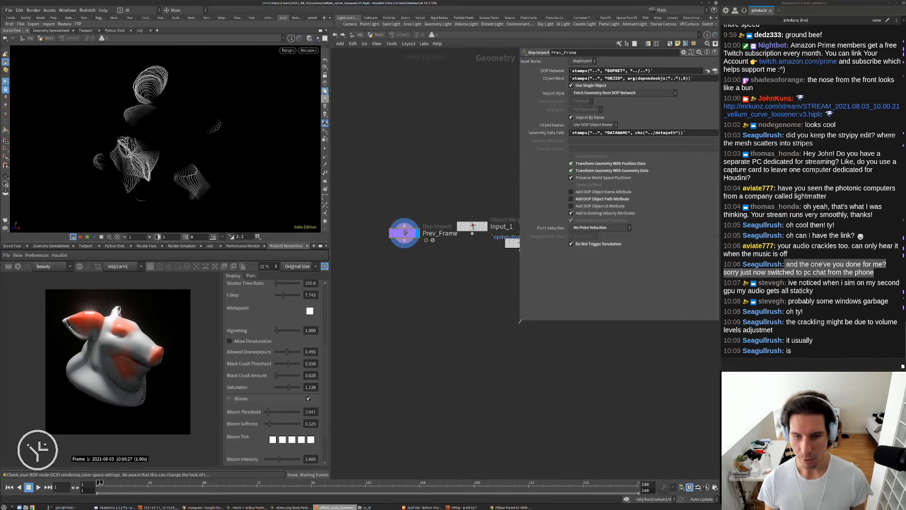
{"action": "left_click_drag", "start_coordinate": [519, 322], "coordinate": [548, 253]}
{"action": "key", "text": "Tab"}
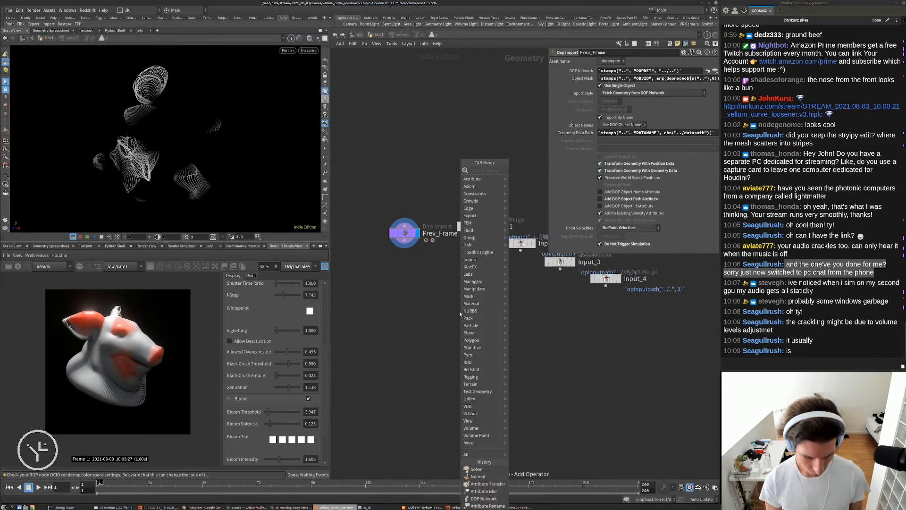
{"action": "type", "text": "wr"}
{"action": "key", "text": "Return"}
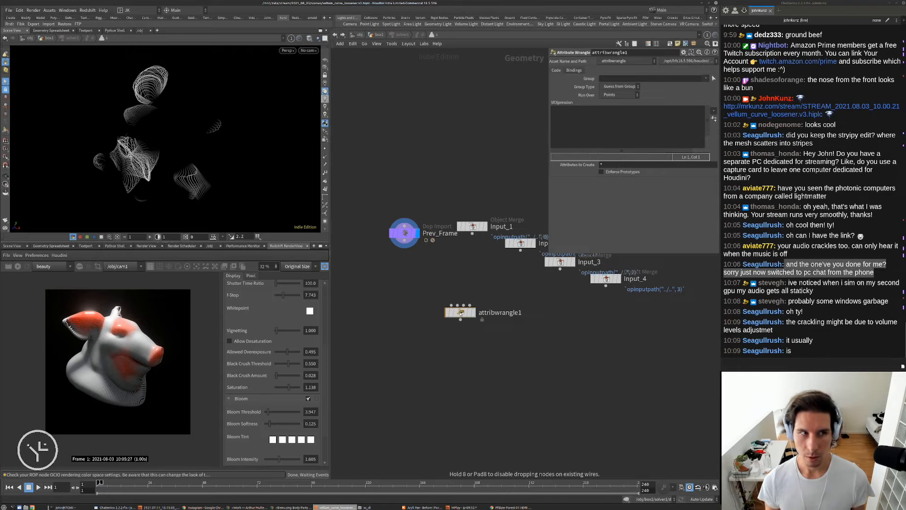
{"action": "left_click_drag", "start_coordinate": [165, 161], "coordinate": [199, 151], "text": "alt"}
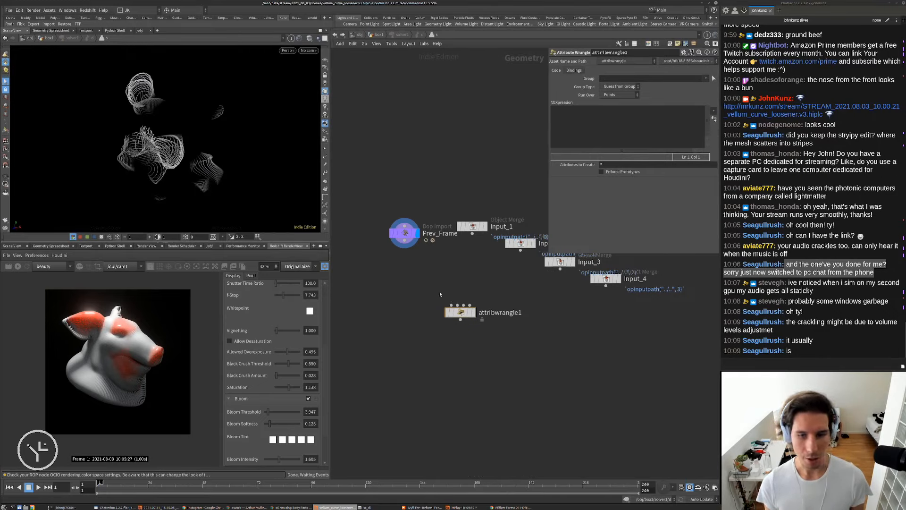
Wire Input_1 into the wrangle's first input and Prev_Frame into its second, and display the wrangle.
{"action": "left_click_drag", "start_coordinate": [405, 245], "coordinate": [471, 237]}
{"action": "middle_click_drag", "start_coordinate": [481, 264], "coordinate": [452, 237]}
{"action": "left_click_drag", "start_coordinate": [435, 282], "coordinate": [374, 212]}
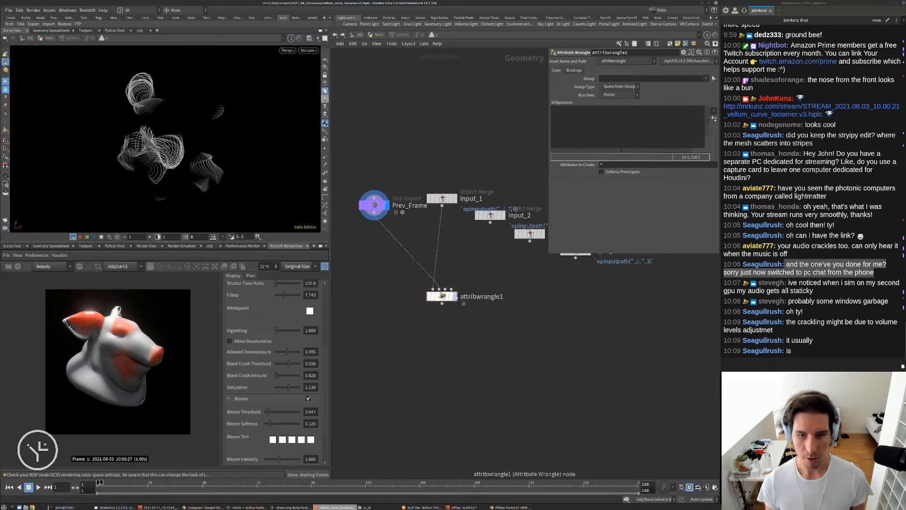
{"action": "left_click", "coordinate": [455, 297]}
{"action": "left_click", "coordinate": [587, 119]}
{"action": "type", "text": "ve"}
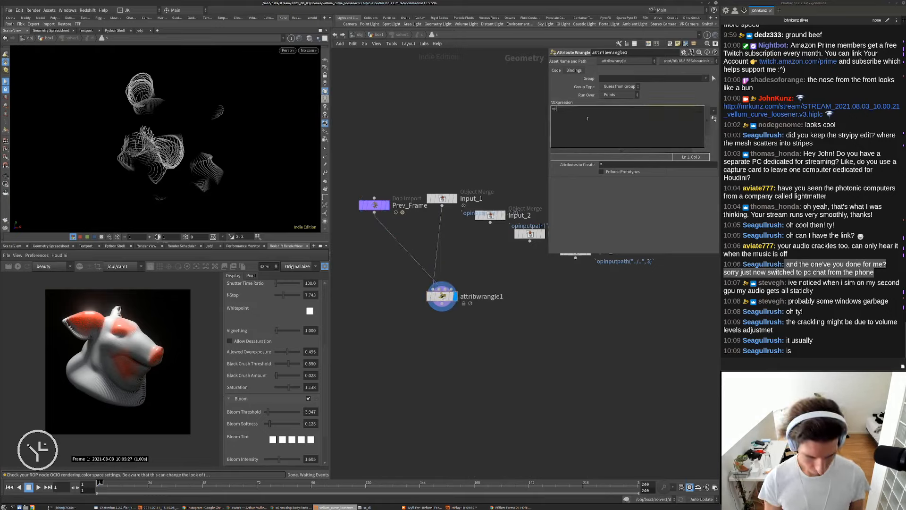
{"action": "type", "text": "ctor prev_"}
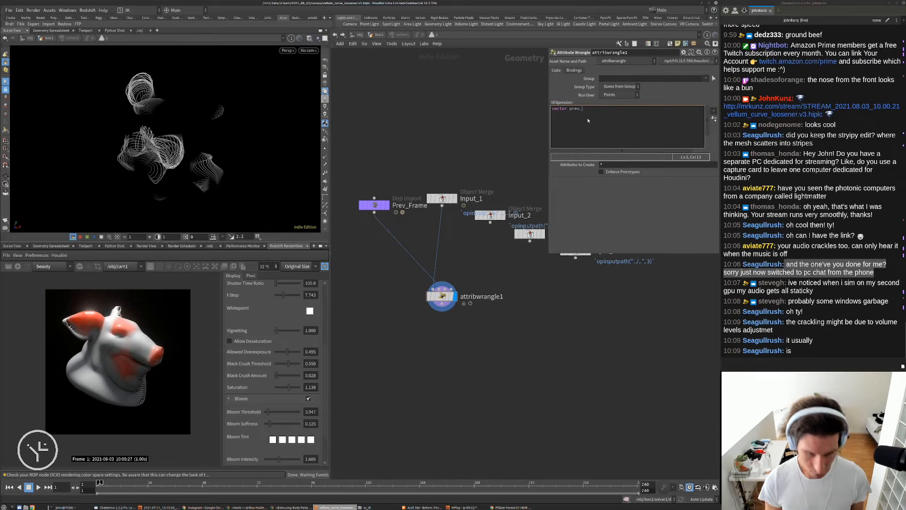
{"action": "type", "text": "Cd = "}
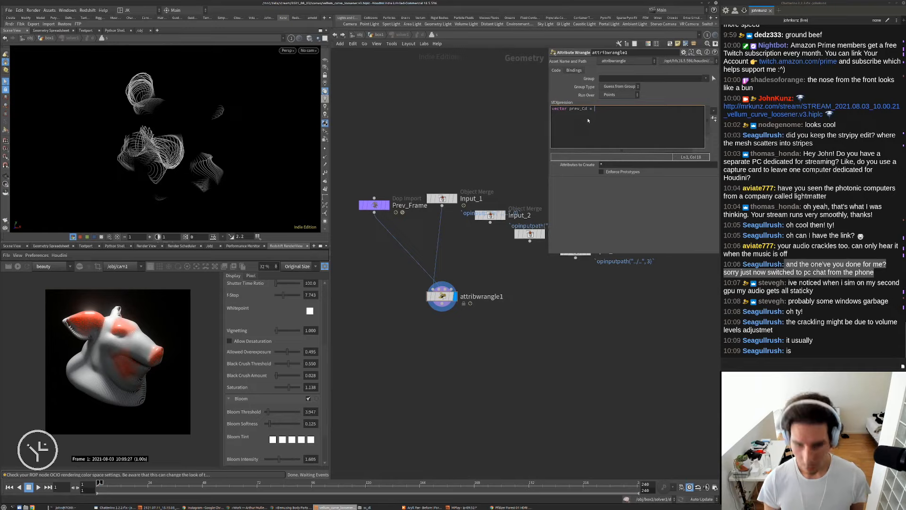
{"action": "type", "text": "point"}
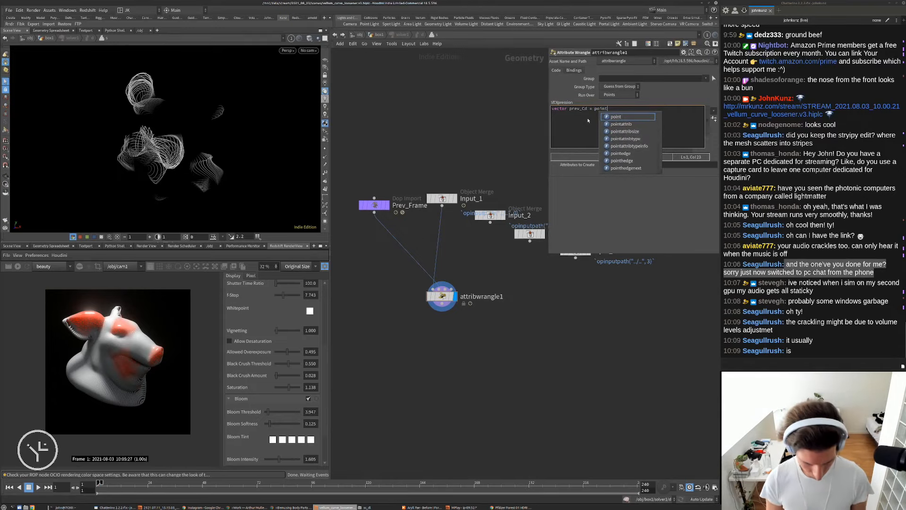
{"action": "type", "text": "(1"}
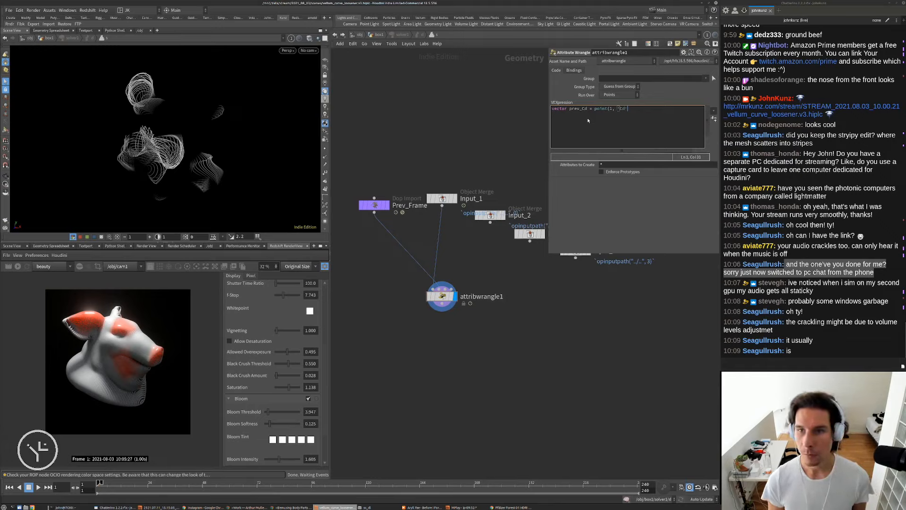
{"action": "type", "text": ", 'Cd', @pt"}
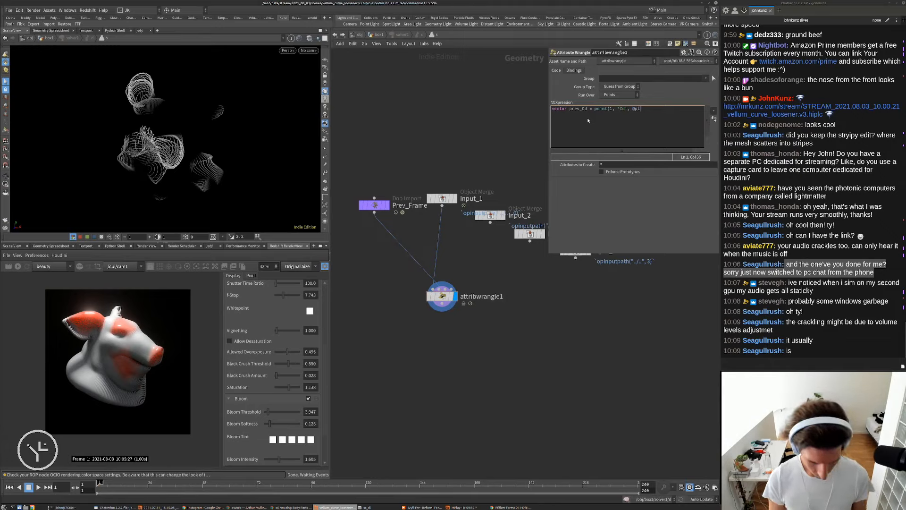
{"action": "type", "text": "num);"}
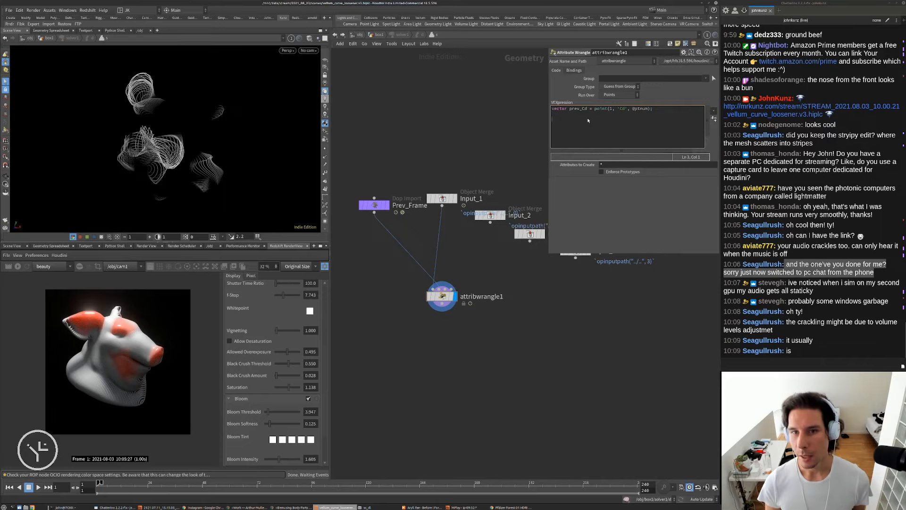
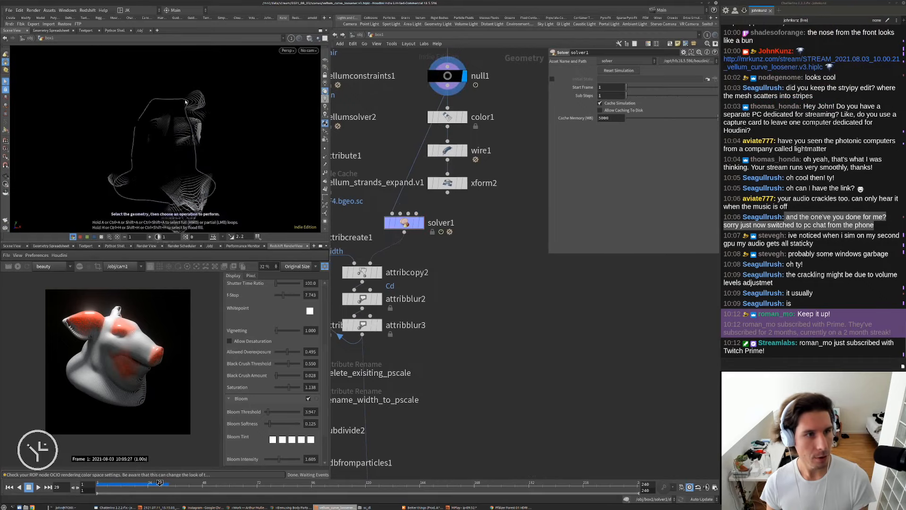
Display solver1 and play back the animation from the first frame to review the color blending on the strands.
{"action": "left_click", "coordinate": [421, 223]}
{"action": "key", "text": "Up"}
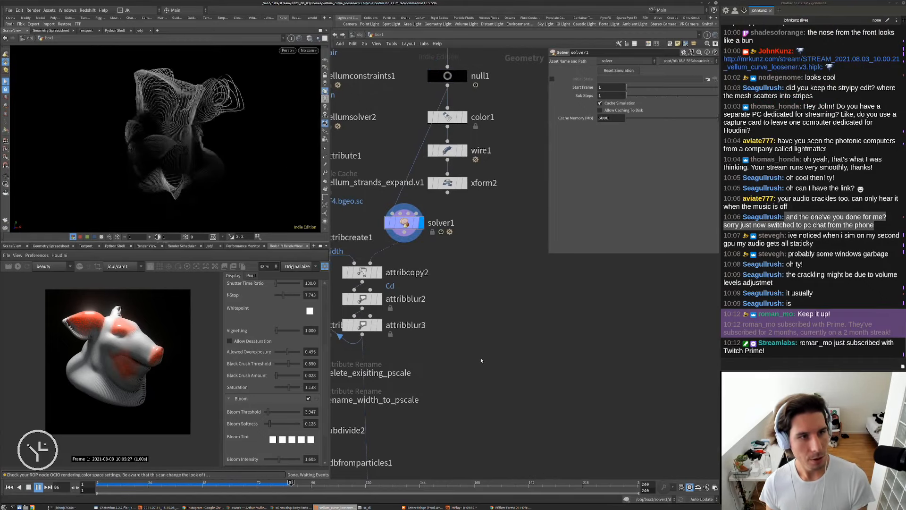
{"action": "key", "text": "Up"}
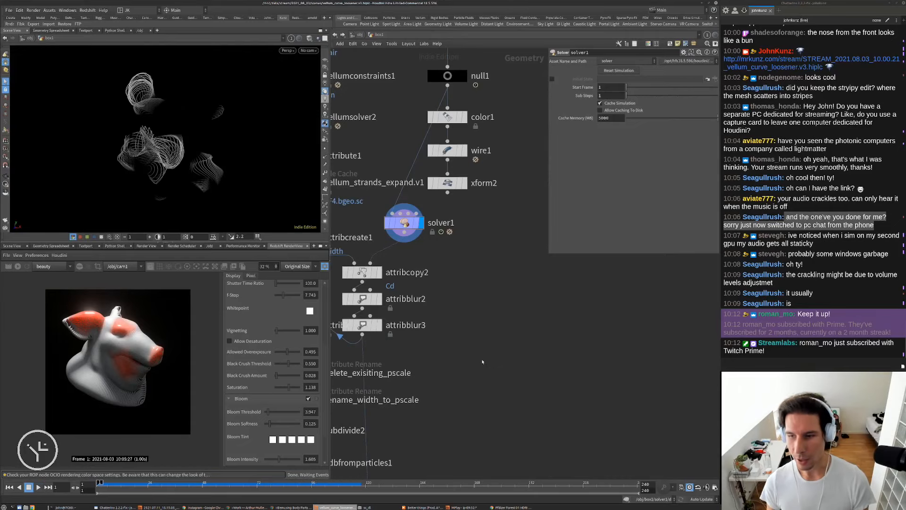
{"action": "middle_click_drag", "start_coordinate": [505, 337], "coordinate": [531, 315]}
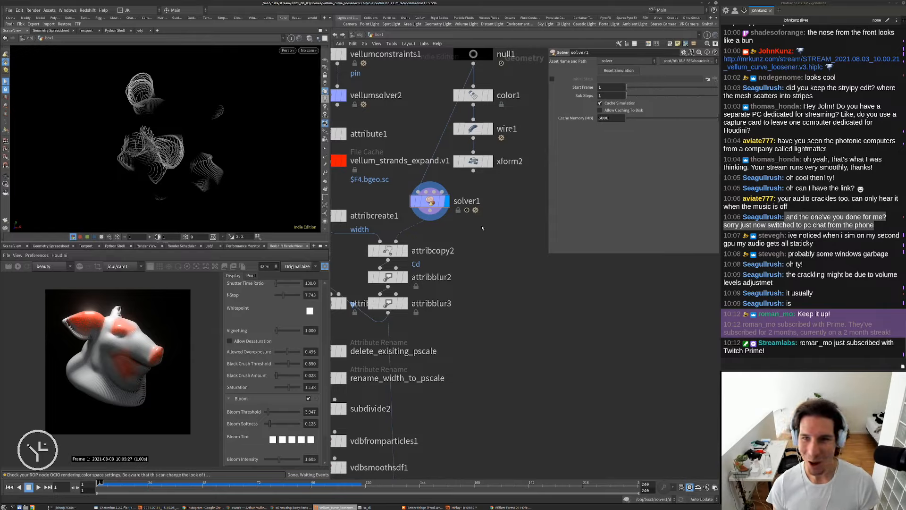
{"action": "key", "text": "Up"}
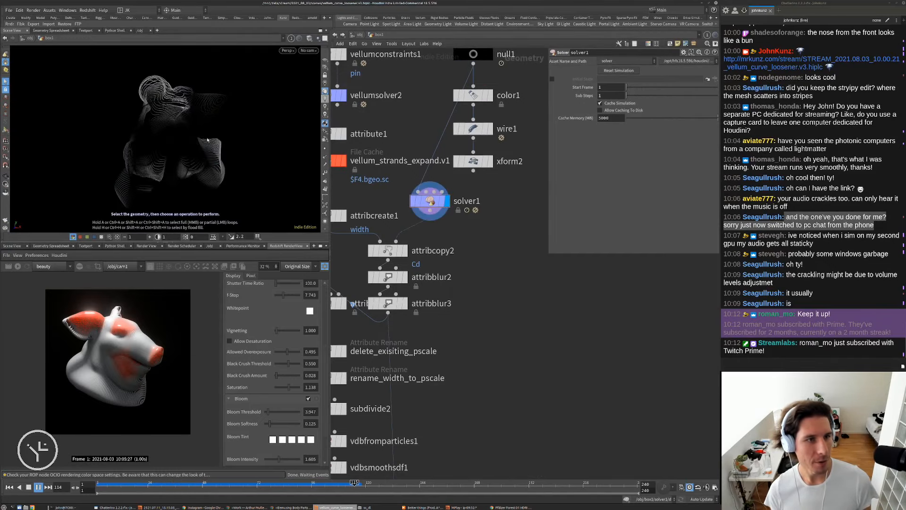
{"action": "key", "text": "Escape"}
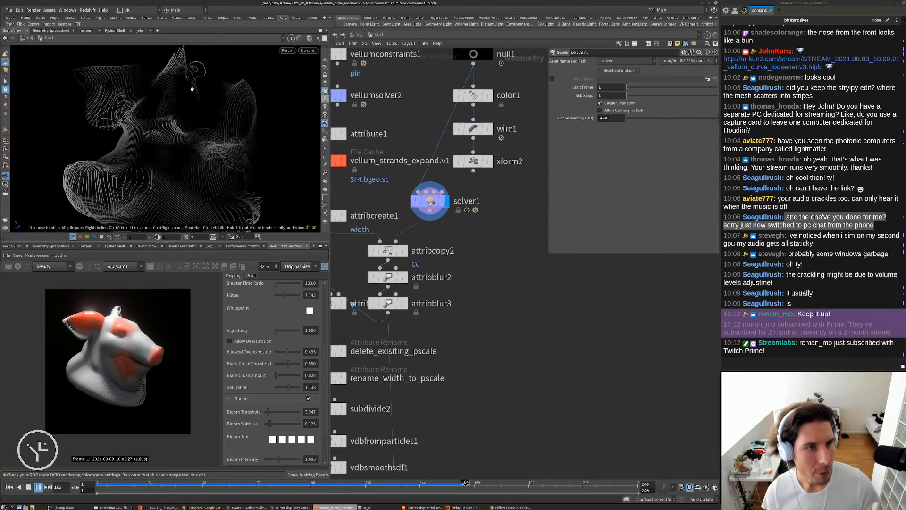
{"action": "key", "text": "s"}
{"action": "key", "text": "ctrl+Up"}
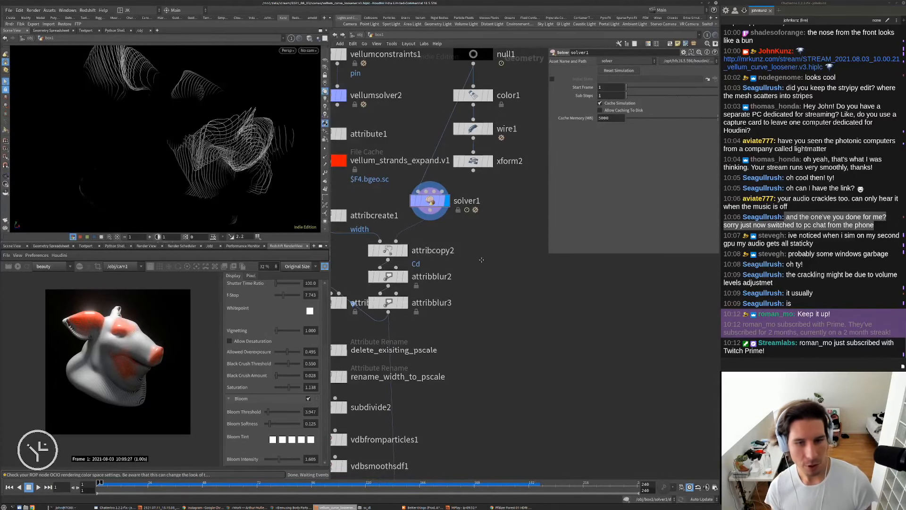
Reposition solver1 near attribcopy2, display attribblur3 and play back the blurred strands, returning to the first frame.
{"action": "middle_click_drag", "start_coordinate": [482, 259], "coordinate": [482, 216]}
{"action": "scroll", "coordinate": [482, 217], "scroll_direction": "down", "scroll_amount": 1}
{"action": "left_click_drag", "start_coordinate": [440, 169], "coordinate": [448, 185]}
{"action": "left_click", "coordinate": [407, 255]}
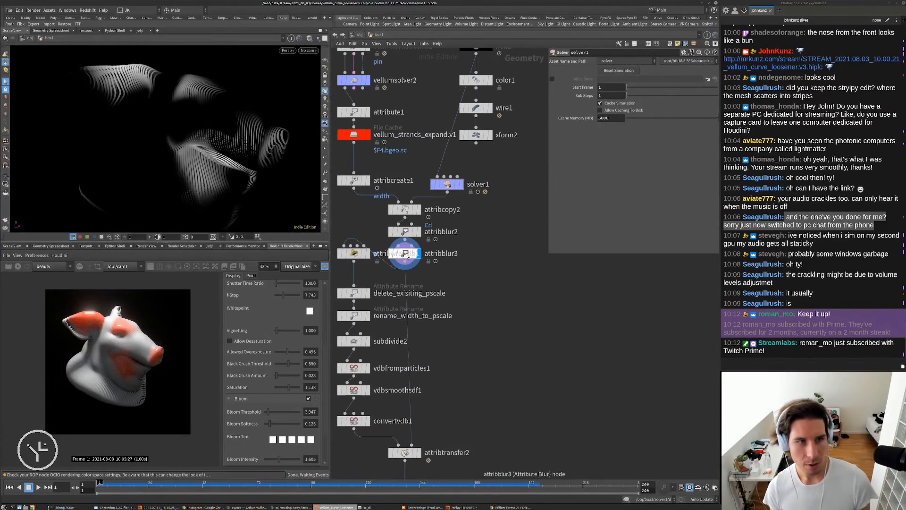
{"action": "key", "text": "Up"}
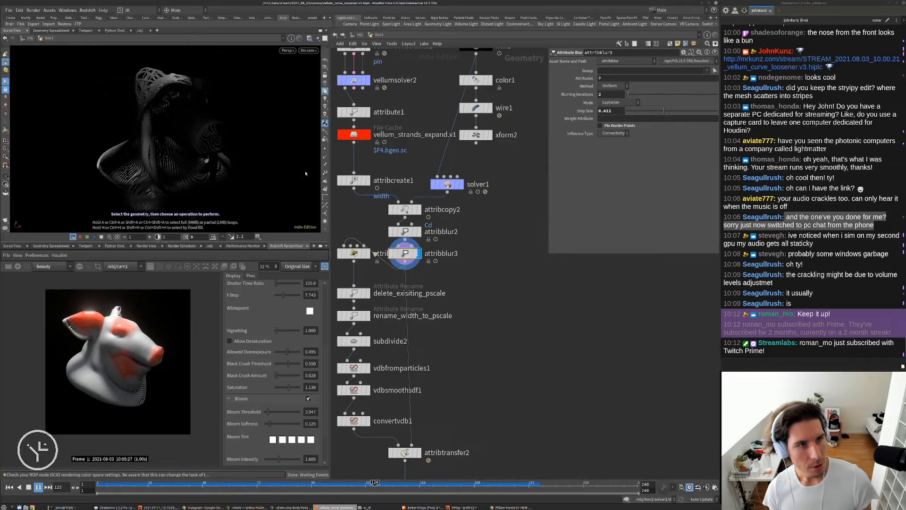
{"action": "key", "text": "ctrl+Up"}
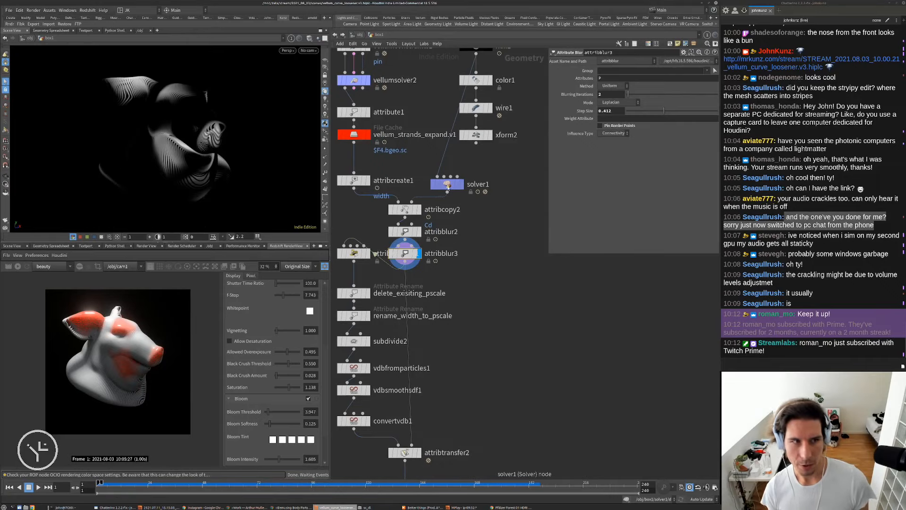
Check the color lerp code inside solver1, return to the parent network and replay the animation of attribblur3.
{"action": "double_click", "coordinate": [448, 184]}
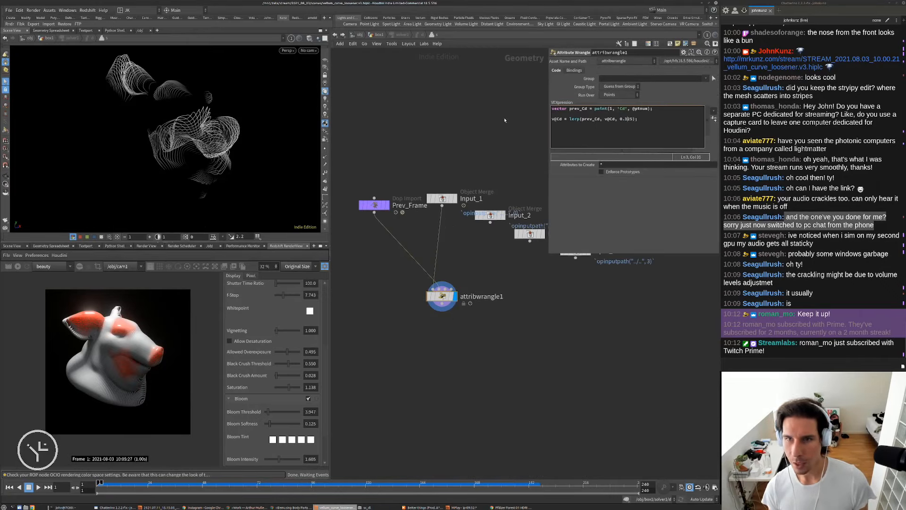
{"action": "key", "text": "u"}
{"action": "key", "text": "Up"}
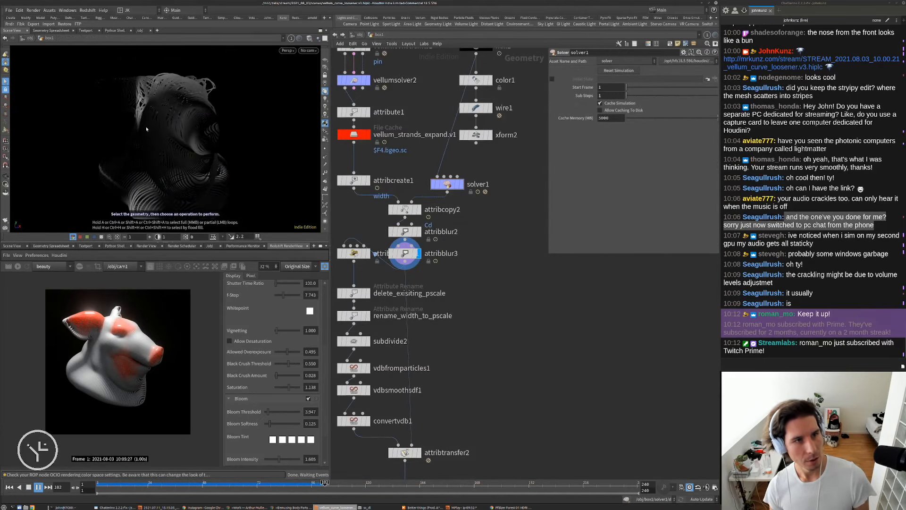
{"action": "key", "text": "ctrl+Up"}
Display normal3 to show the final pig head mesh and switch the viewport's lighting mode.
{"action": "scroll", "coordinate": [460, 276], "scroll_direction": "down", "scroll_amount": 3}
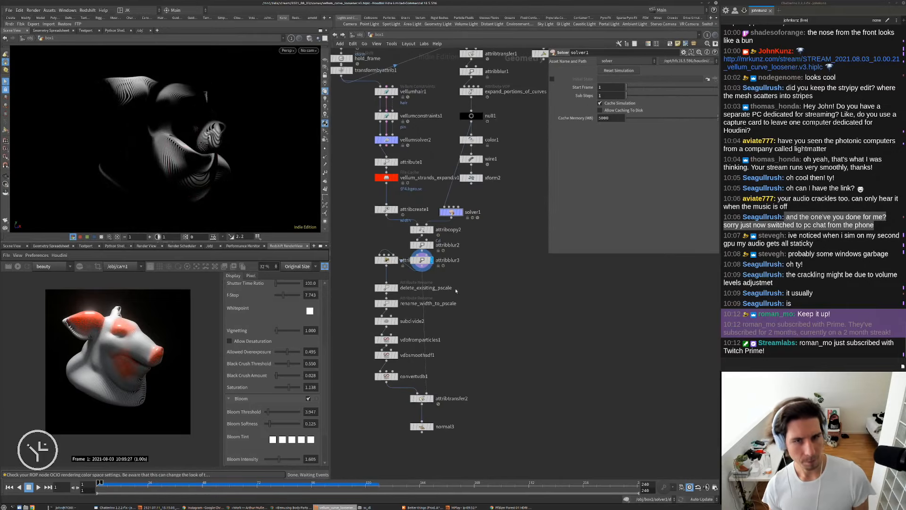
{"action": "middle_click_drag", "start_coordinate": [456, 291], "coordinate": [453, 263]}
{"action": "scroll", "coordinate": [489, 353], "scroll_direction": "up", "scroll_amount": 3}
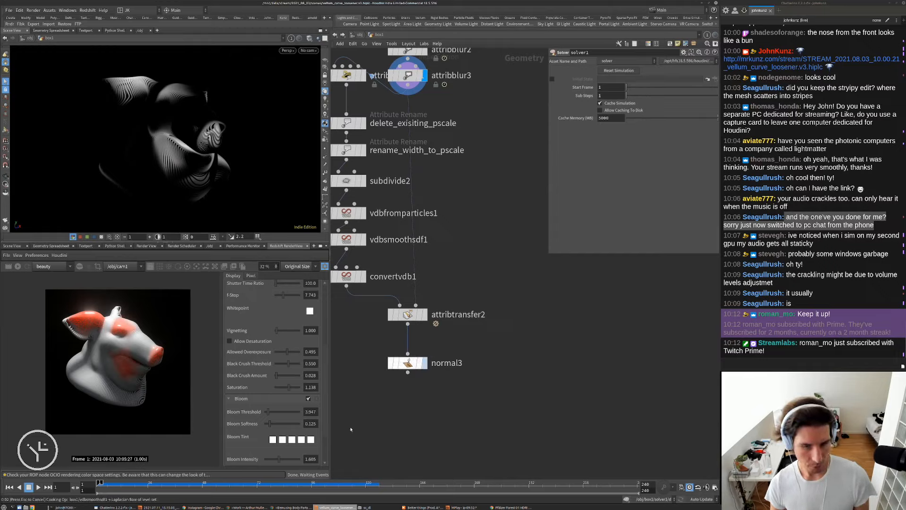
{"action": "left_click", "coordinate": [415, 353]}
{"action": "scroll", "coordinate": [436, 397], "scroll_direction": "down", "scroll_amount": 4}
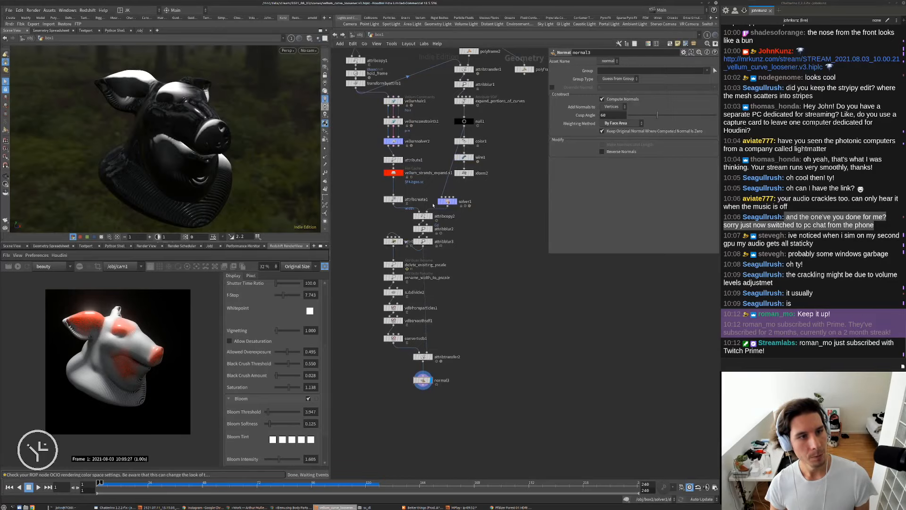
{"action": "left_click", "coordinate": [325, 91]}
{"action": "left_click", "coordinate": [324, 99]}
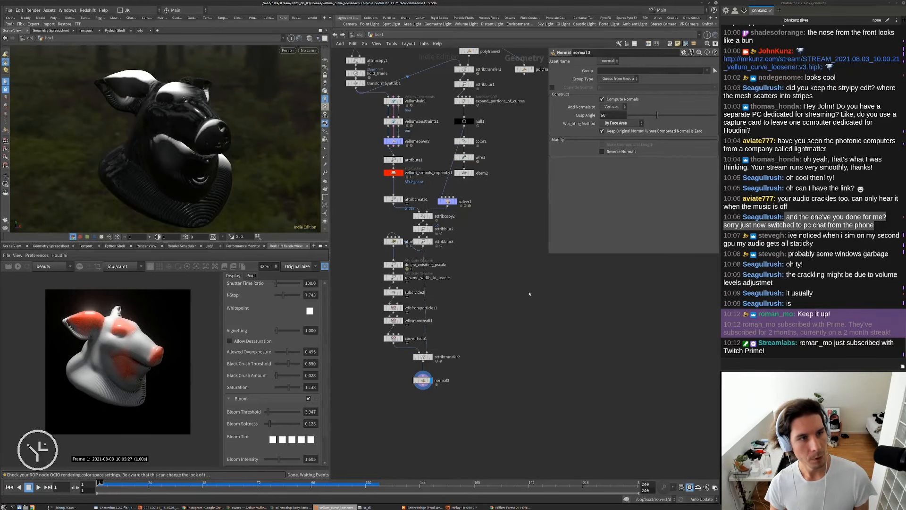
Set vdbfromparticles1's voxel size to 0.004 and its point radius scale to 1.45.
{"action": "middle_click_drag", "start_coordinate": [441, 288], "coordinate": [453, 270]}
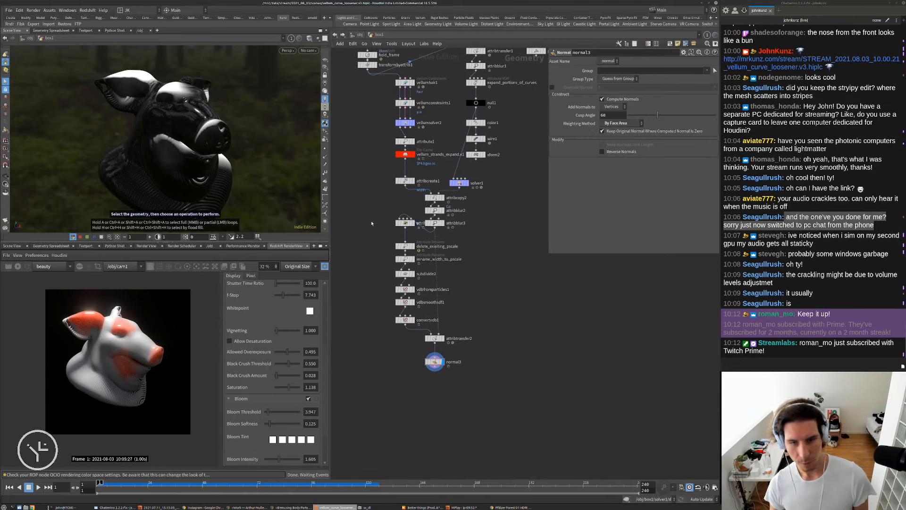
{"action": "scroll", "coordinate": [423, 300], "scroll_direction": "up", "scroll_amount": 6}
{"action": "left_click", "coordinate": [385, 277]}
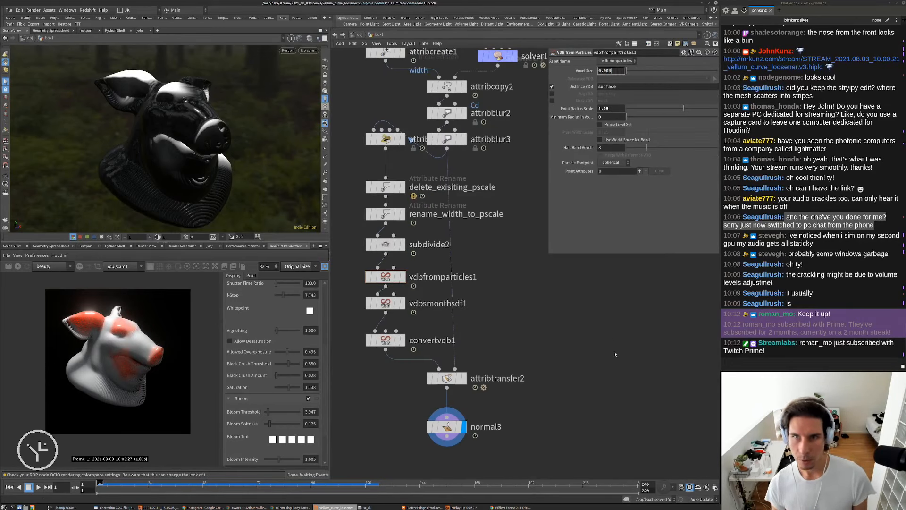
{"action": "key", "text": "Return"}
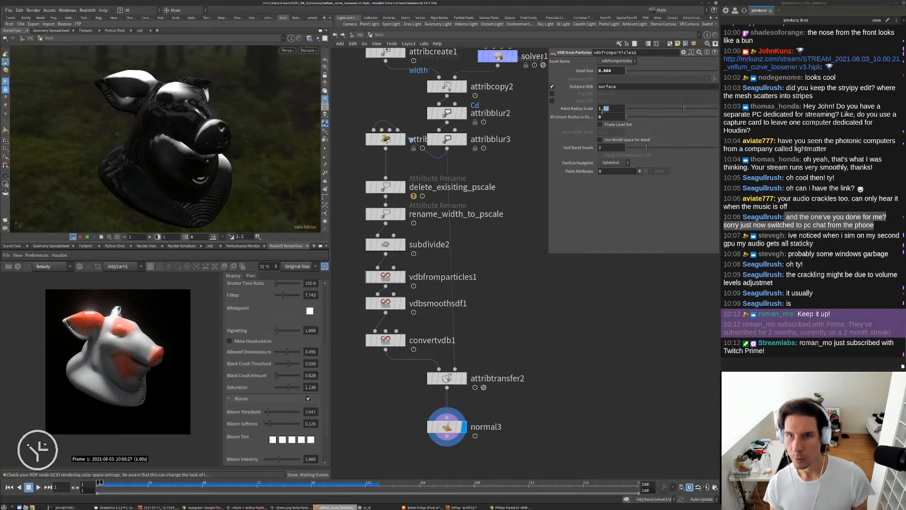
{"action": "type", "text": "1.45"}
{"action": "key", "text": "Return"}
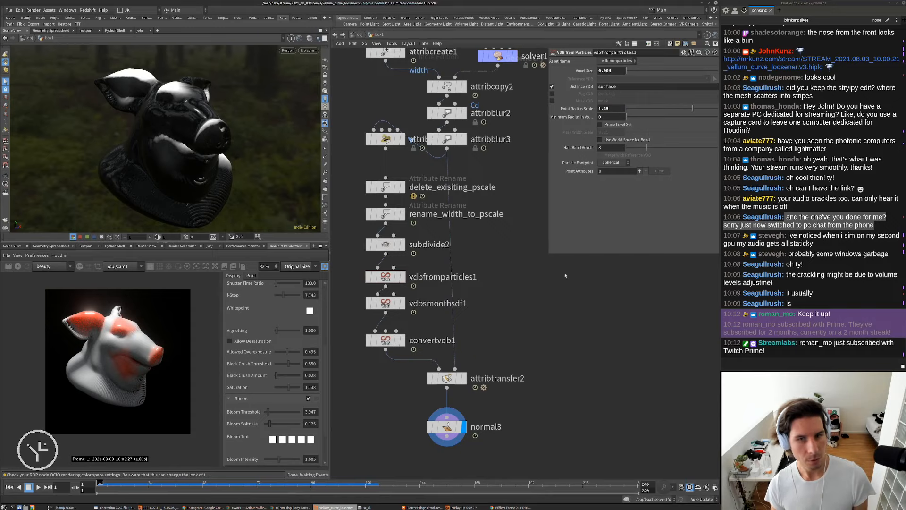
Reduce the point radius scale of vdbfromparticles1 to 1.
{"action": "left_click", "coordinate": [614, 109]}
{"action": "key", "text": "BackSpace"}
{"action": "key", "text": "BackSpace"}
{"action": "key", "text": "Return"}
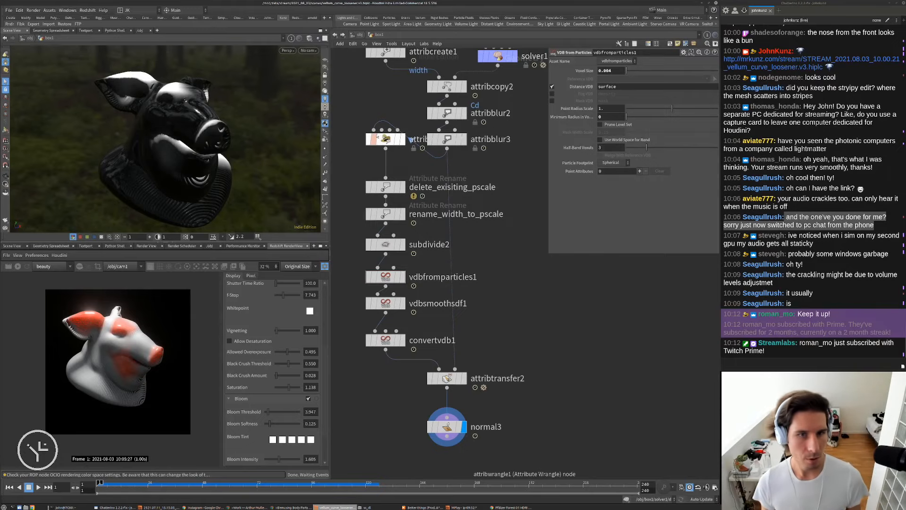
{"action": "left_click", "coordinate": [383, 138]}
{"action": "left_click", "coordinate": [608, 109]}
{"action": "type", "text": "5;"}
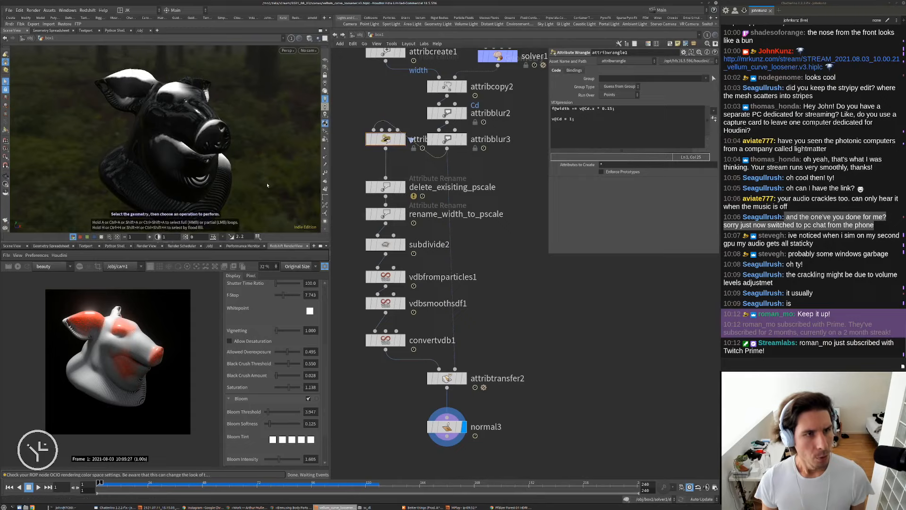
Set the point radius scale of vdbfromparticles1 to 0.8.
{"action": "left_click", "coordinate": [385, 277]}
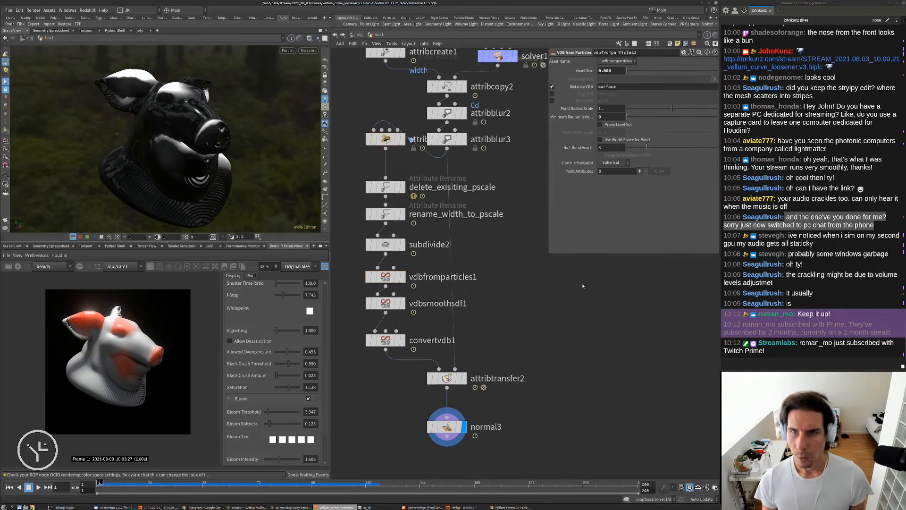
{"action": "left_click", "coordinate": [608, 109]}
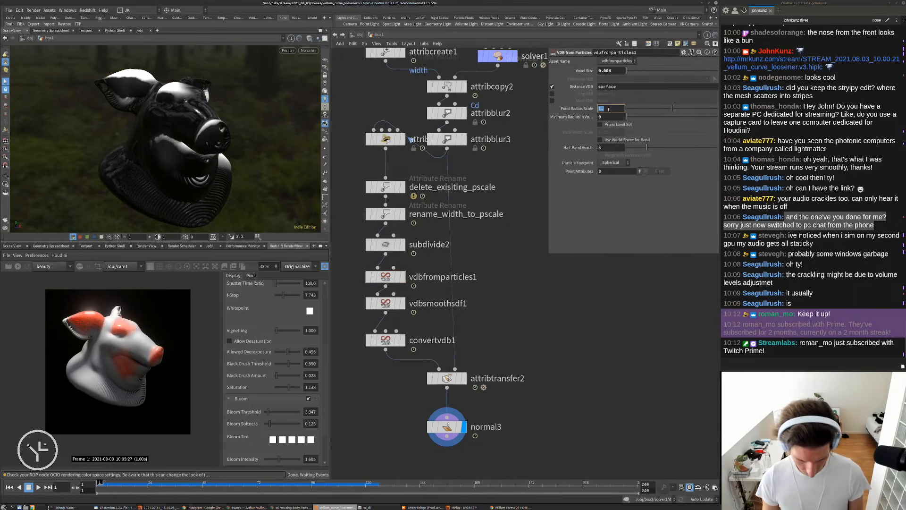
{"action": "key", "text": "Return"}
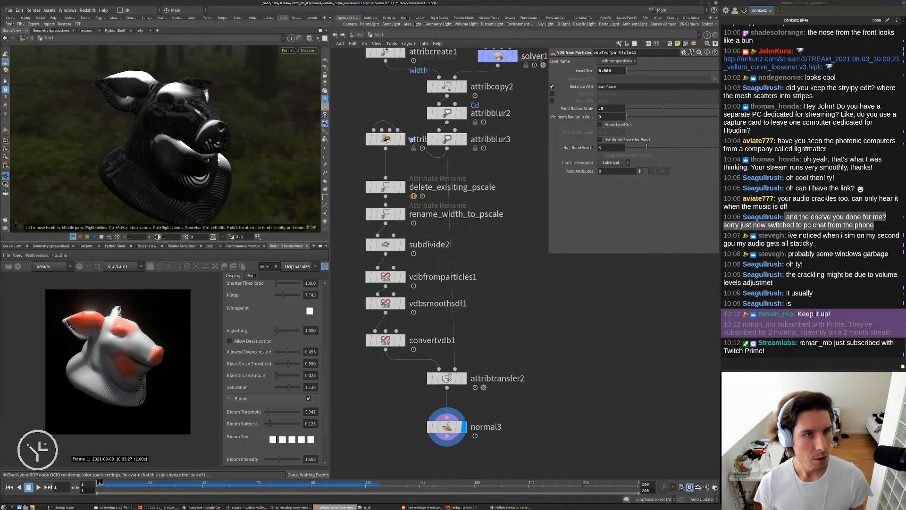
Toggle a viewport shading option and inspect the meshed strands up close around the pig's mouth and neck.
{"action": "left_click", "coordinate": [324, 124]}
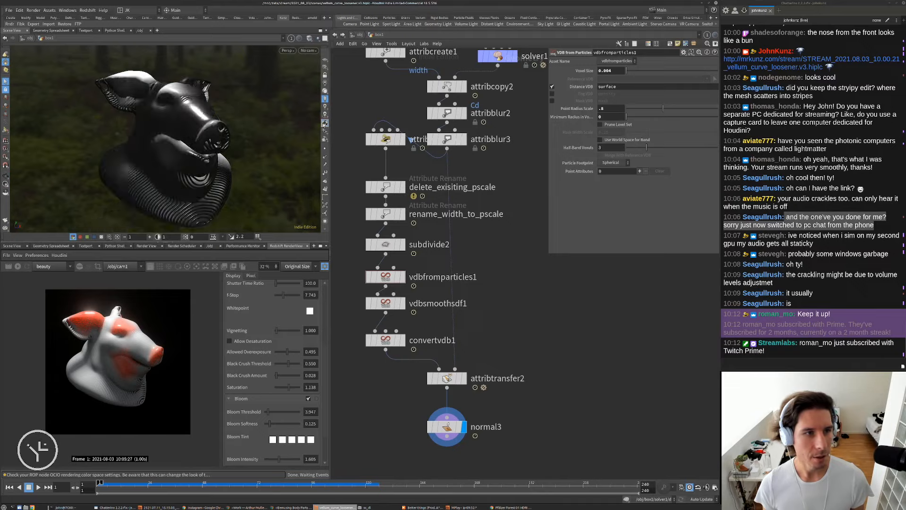
{"action": "left_click_drag", "start_coordinate": [189, 141], "coordinate": [207, 137], "text": "alt"}
{"action": "right_click_drag", "start_coordinate": [207, 137], "coordinate": [250, 103], "text": "alt"}
{"action": "left_click_drag", "start_coordinate": [250, 103], "coordinate": [222, 113], "text": "alt"}
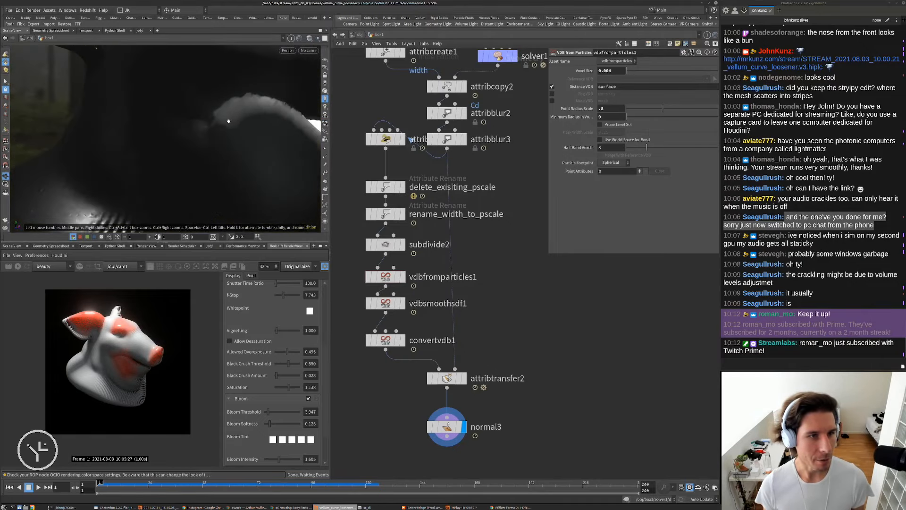
{"action": "right_click_drag", "start_coordinate": [222, 113], "coordinate": [176, 162], "text": "alt"}
{"action": "left_click_drag", "start_coordinate": [176, 162], "coordinate": [178, 158], "text": "alt"}
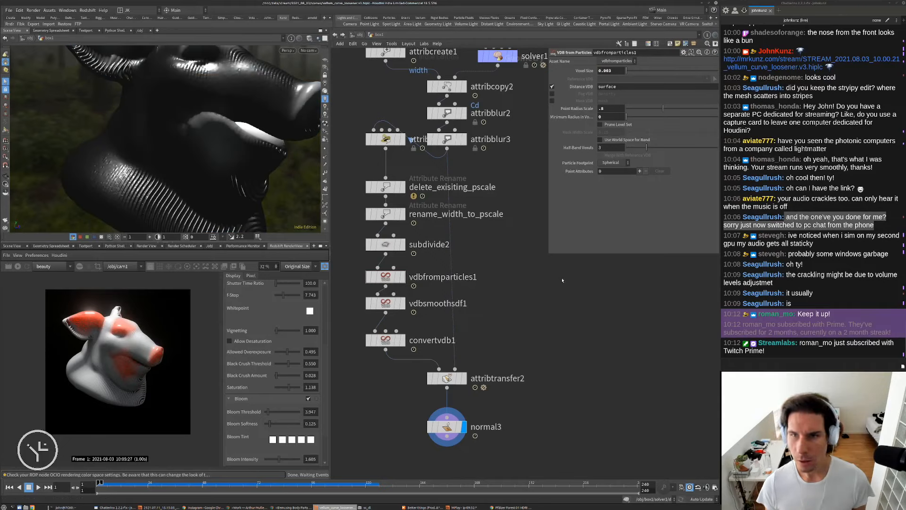
Set the point radius scale of vdbfromparticles1 to 0.6 and look at the whole pig head through cam1.
{"action": "key", "text": "Return"}
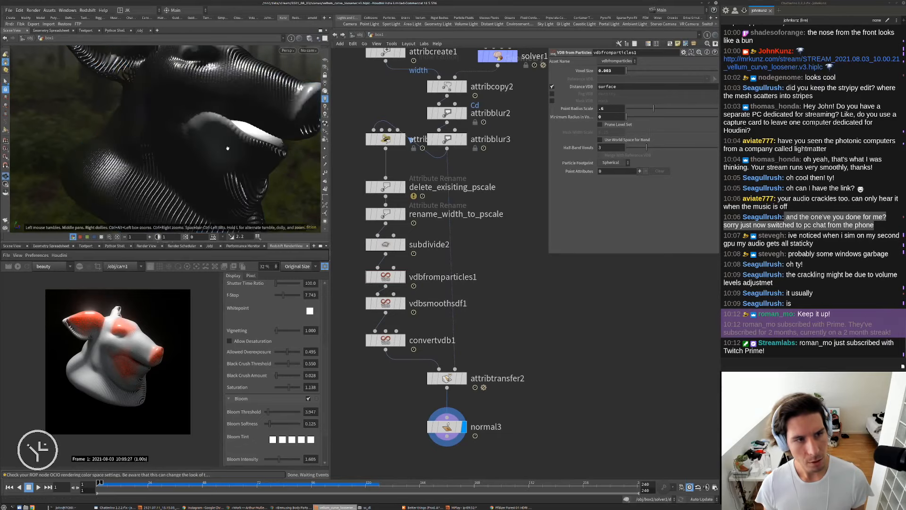
{"action": "right_click_drag", "start_coordinate": [205, 183], "coordinate": [174, 143], "text": "alt"}
{"action": "left_click_drag", "start_coordinate": [174, 143], "coordinate": [108, 201]}
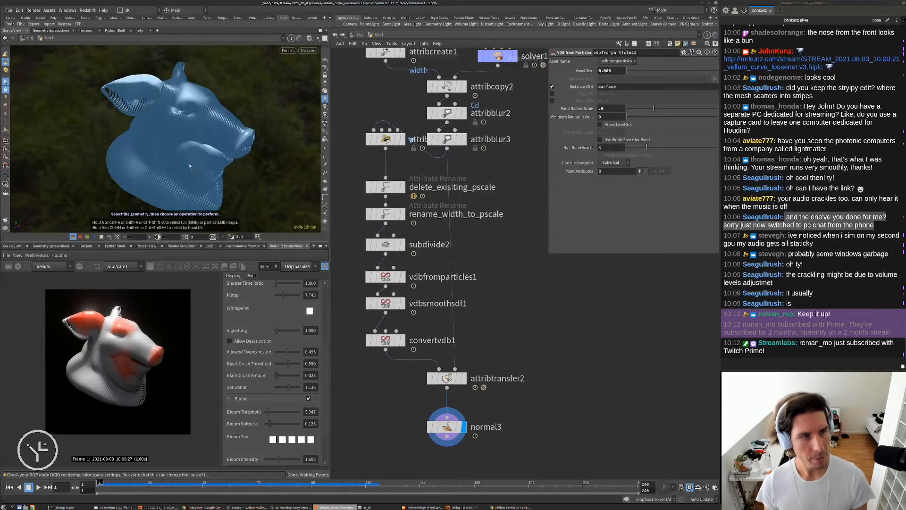
{"action": "key", "text": "["}
{"action": "left_click", "coordinate": [307, 51]}
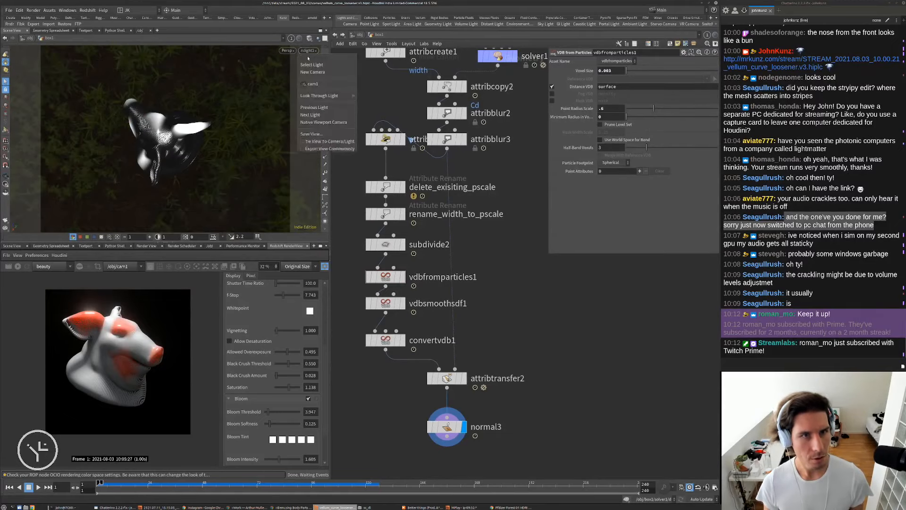
{"action": "left_click", "coordinate": [323, 83]}
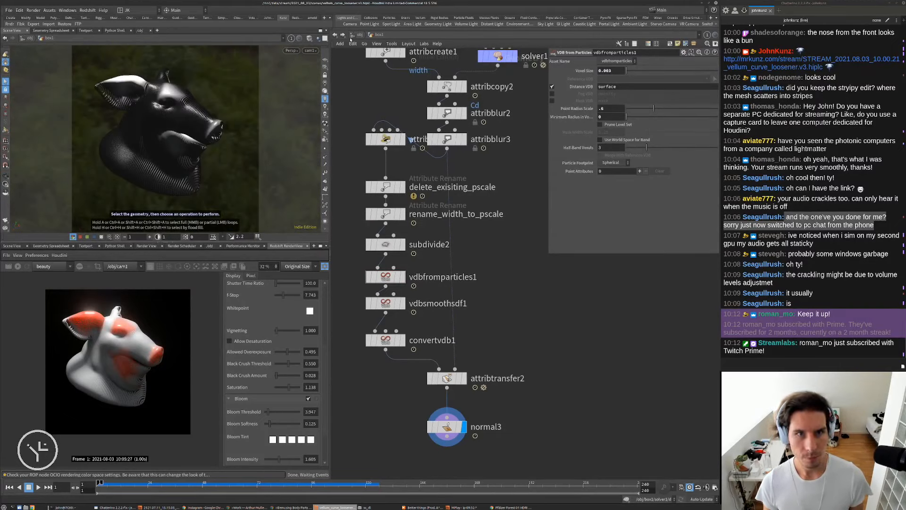
Set the adaptivity of convertvdb1 to 0.1.
{"action": "left_click", "coordinate": [385, 340]}
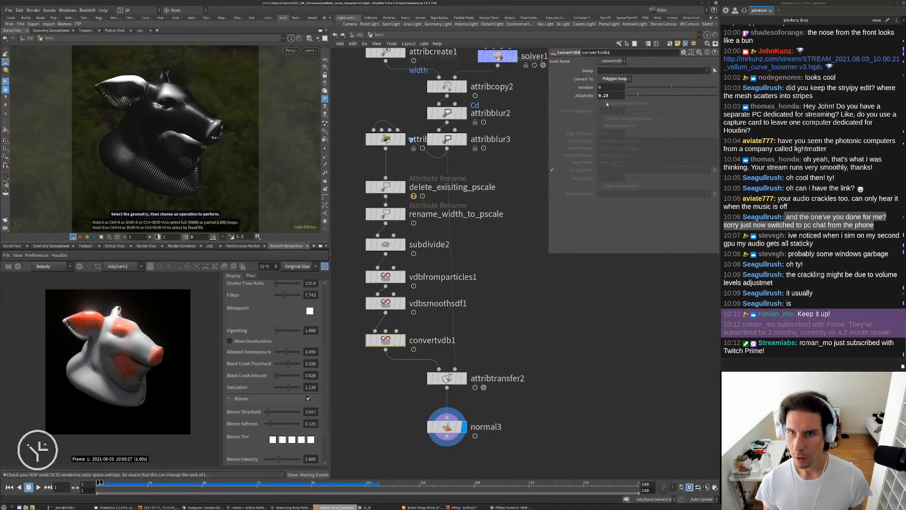
{"action": "type", "text": "0.1"}
{"action": "key", "text": "Return"}
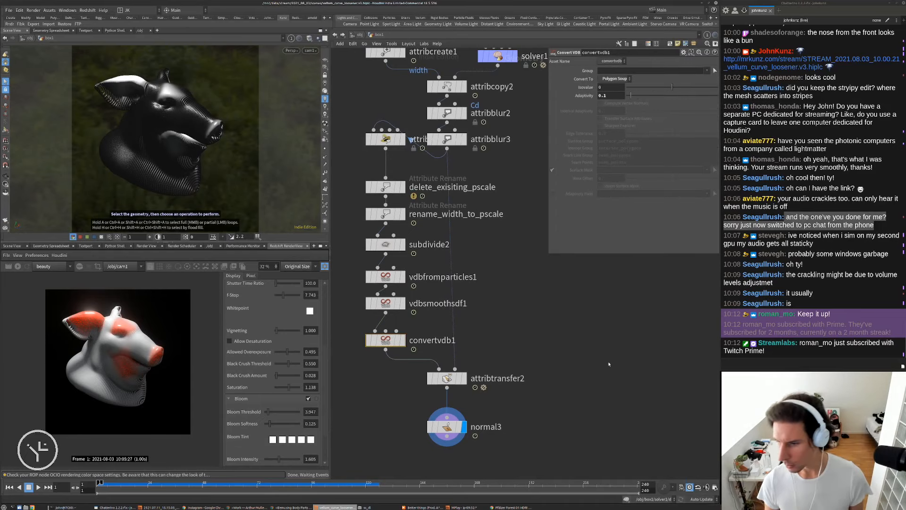
Open the Redshift material network inside matnet1 and show the sub-surface multiple scattering settings of Material2.
{"action": "middle_click_drag", "start_coordinate": [601, 359], "coordinate": [595, 343]}
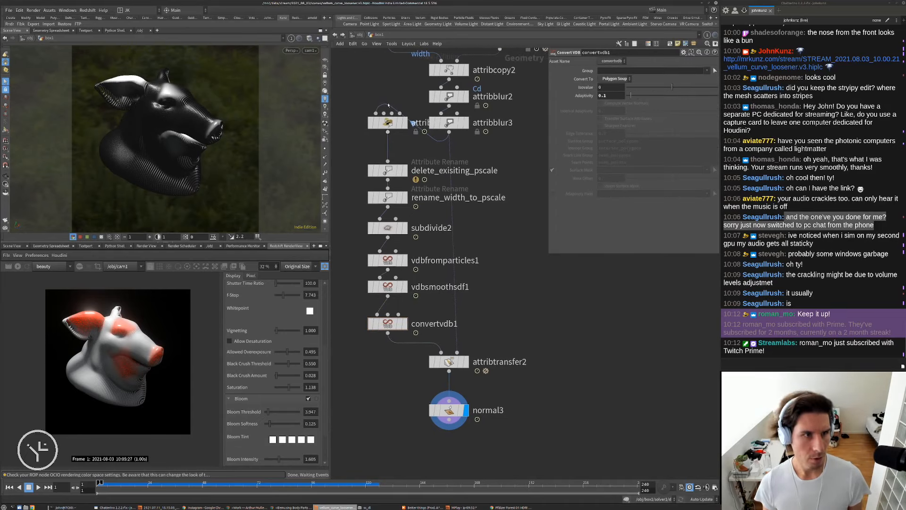
{"action": "left_click", "coordinate": [359, 36]}
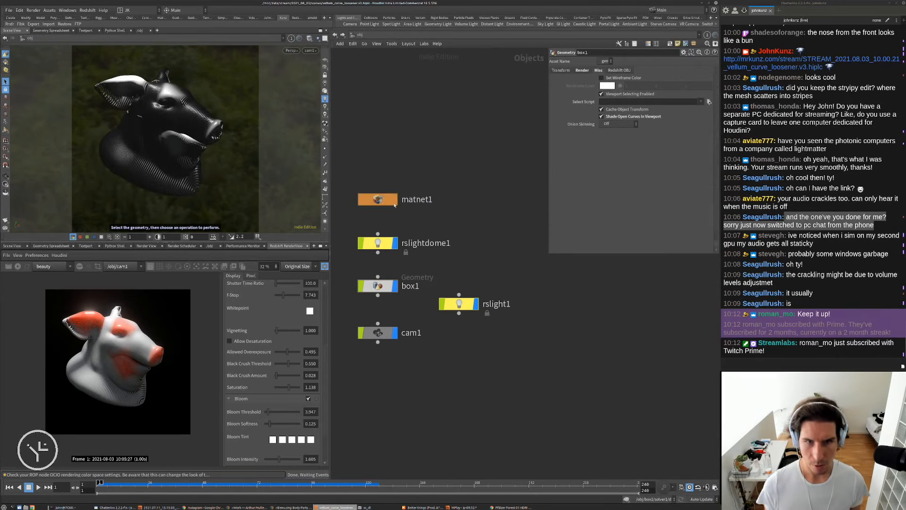
{"action": "double_click", "coordinate": [391, 204]}
{"action": "double_click", "coordinate": [419, 193]}
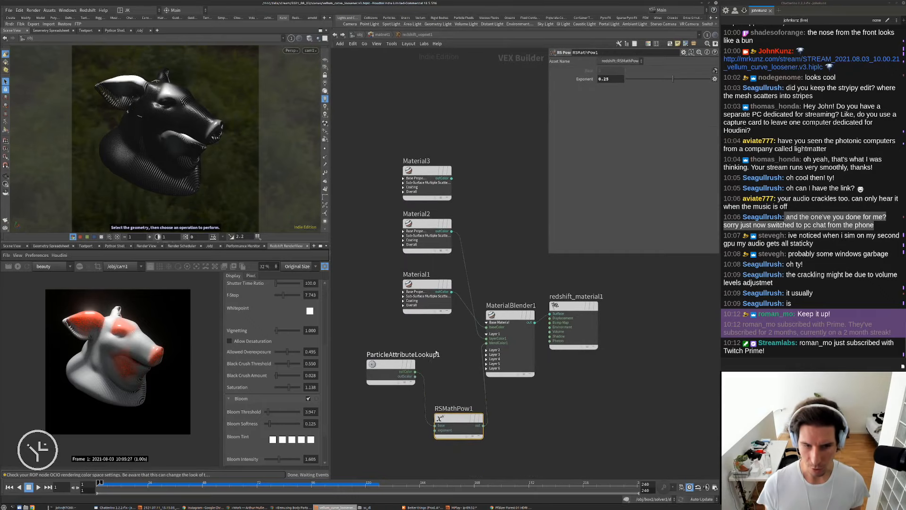
{"action": "left_click", "coordinate": [455, 223]}
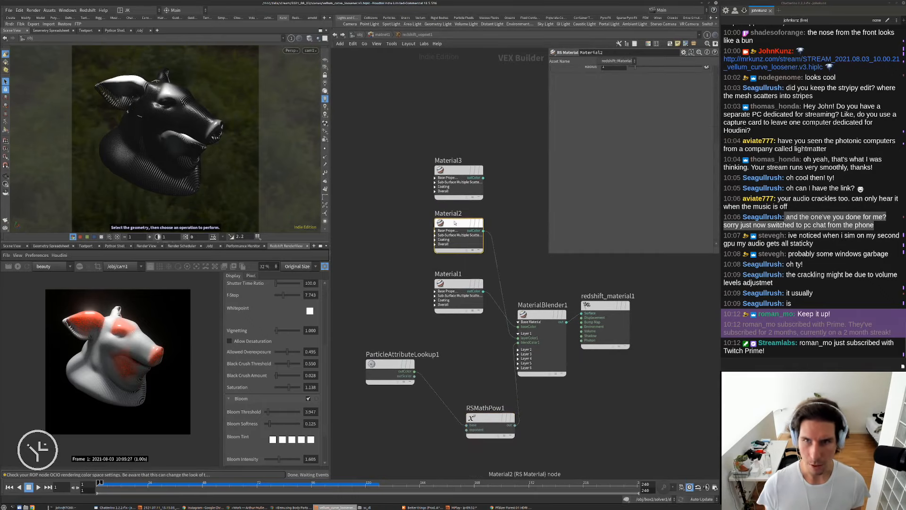
{"action": "scroll", "coordinate": [587, 183], "scroll_direction": "up", "scroll_amount": 5}
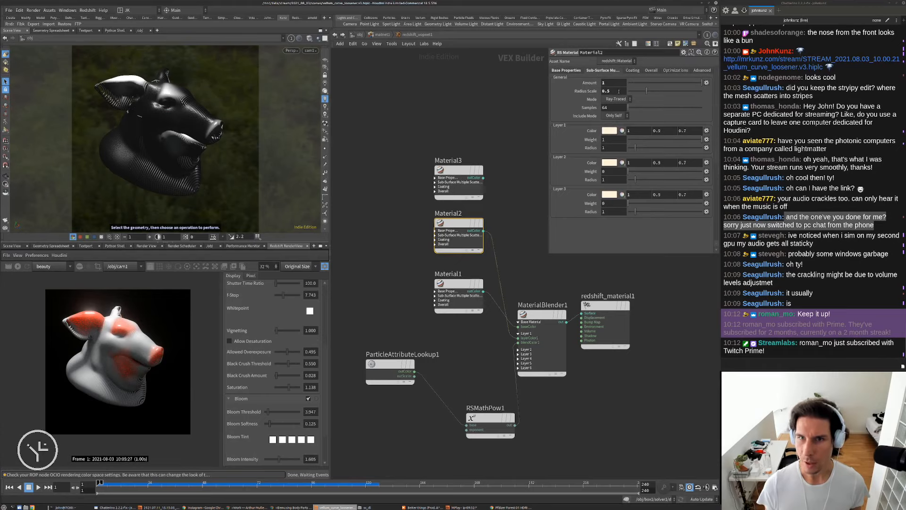
{"action": "scroll", "coordinate": [446, 332], "scroll_direction": "up", "scroll_amount": 3}
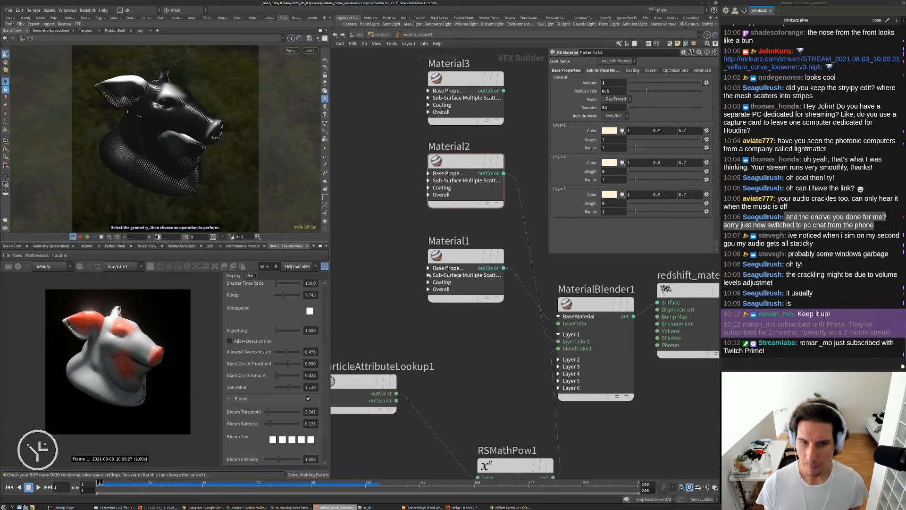
Expand Material1's sub-surface inputs and connect ParticleAttributeLookup1's outColor to ms_radius0, ms_radius1 and ms_radius2.
{"action": "left_click", "coordinate": [428, 275]}
{"action": "middle_click_drag", "start_coordinate": [387, 285], "coordinate": [417, 287]}
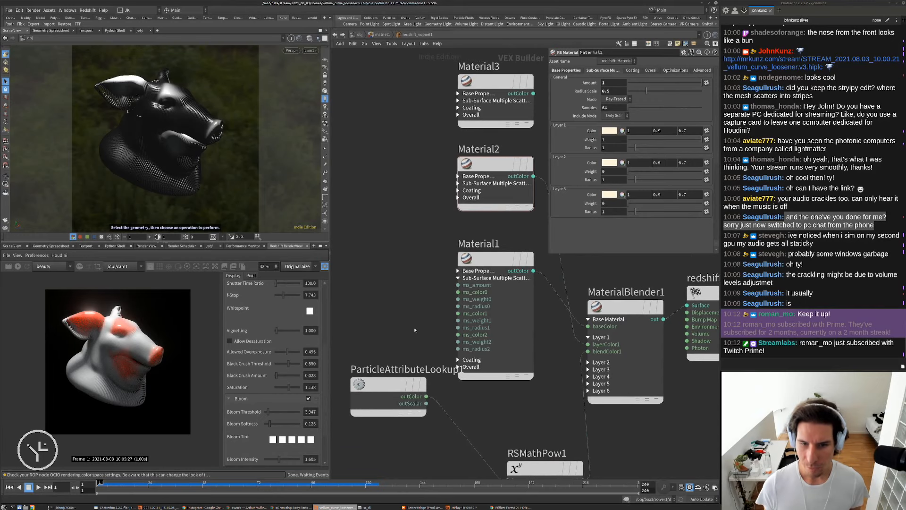
{"action": "middle_click_drag", "start_coordinate": [415, 330], "coordinate": [422, 307]}
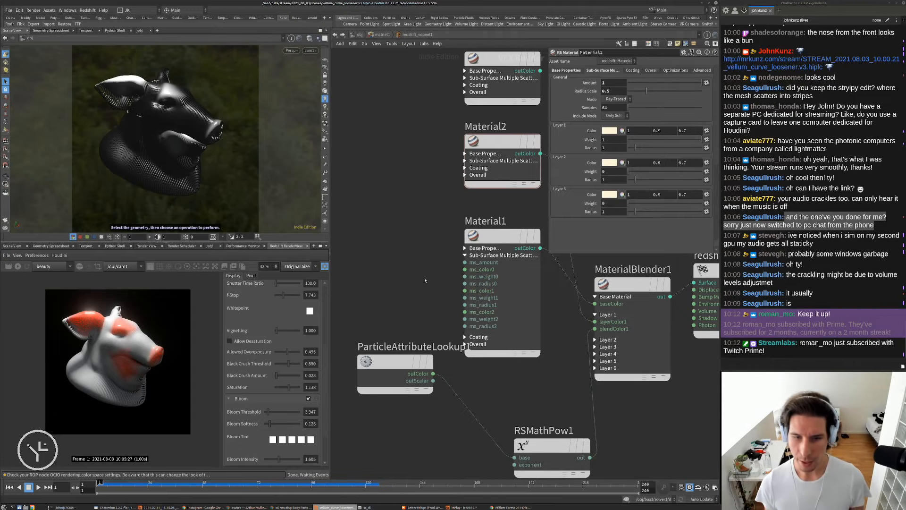
{"action": "middle_click_drag", "start_coordinate": [425, 280], "coordinate": [452, 263]}
{"action": "left_click_drag", "start_coordinate": [426, 345], "coordinate": [404, 372]}
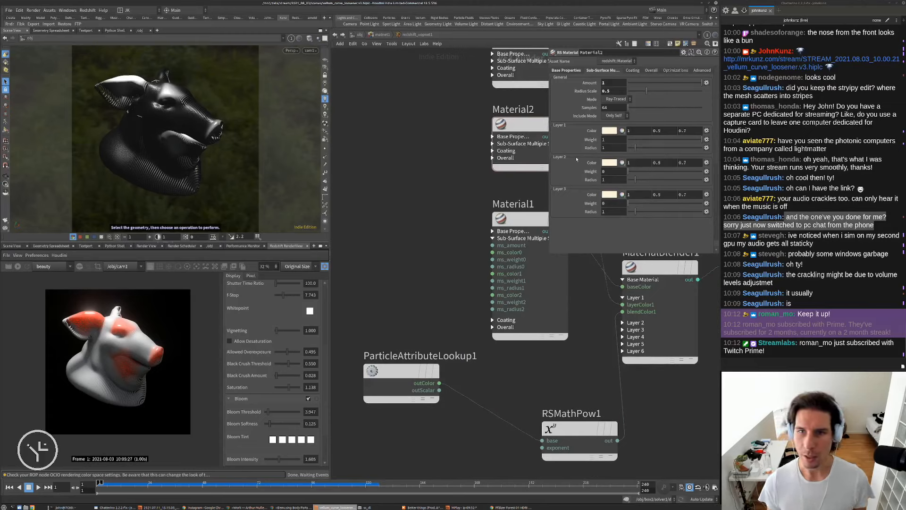
{"action": "middle_click_drag", "start_coordinate": [470, 280], "coordinate": [459, 258]}
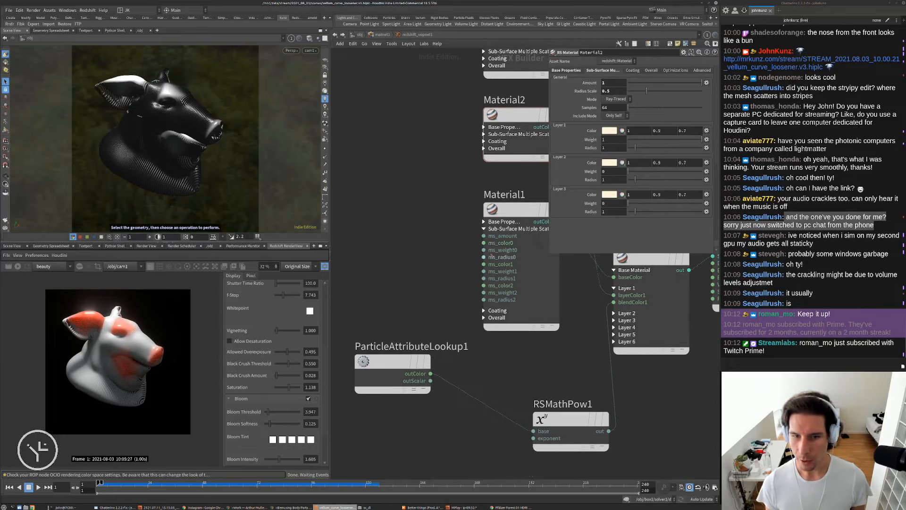
{"action": "left_click_drag", "start_coordinate": [484, 257], "coordinate": [422, 362]}
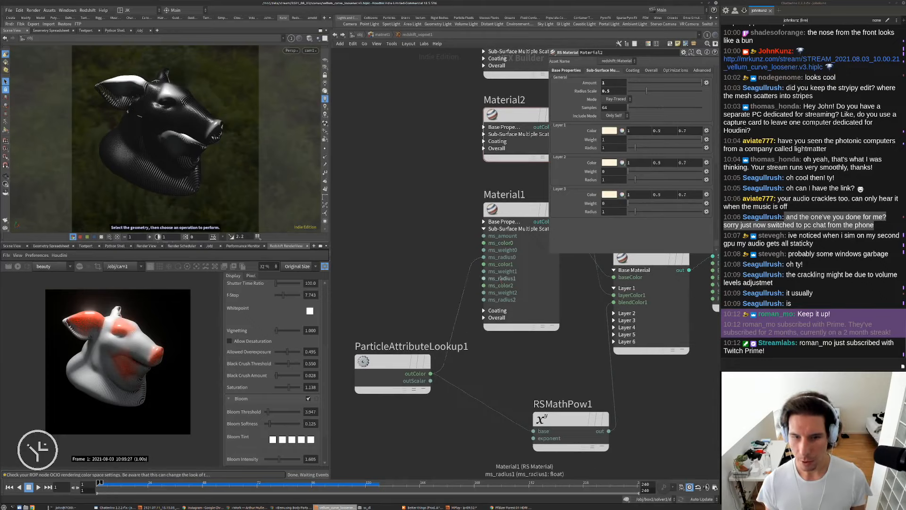
{"action": "left_click_drag", "start_coordinate": [493, 278], "coordinate": [423, 366]}
{"action": "left_click_drag", "start_coordinate": [495, 300], "coordinate": [422, 372]}
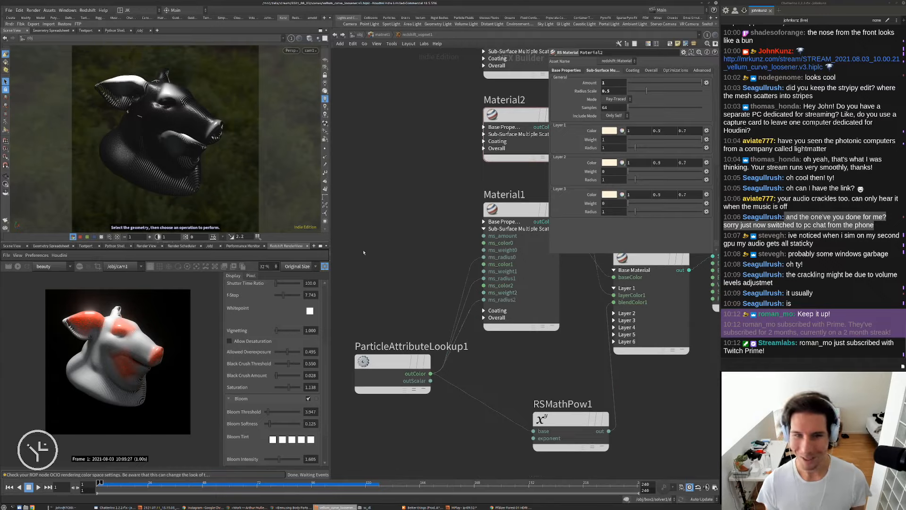
Start the Redshift preview render and examine the shading around the pig's ear and eye up close.
{"action": "left_click", "coordinate": [18, 266]}
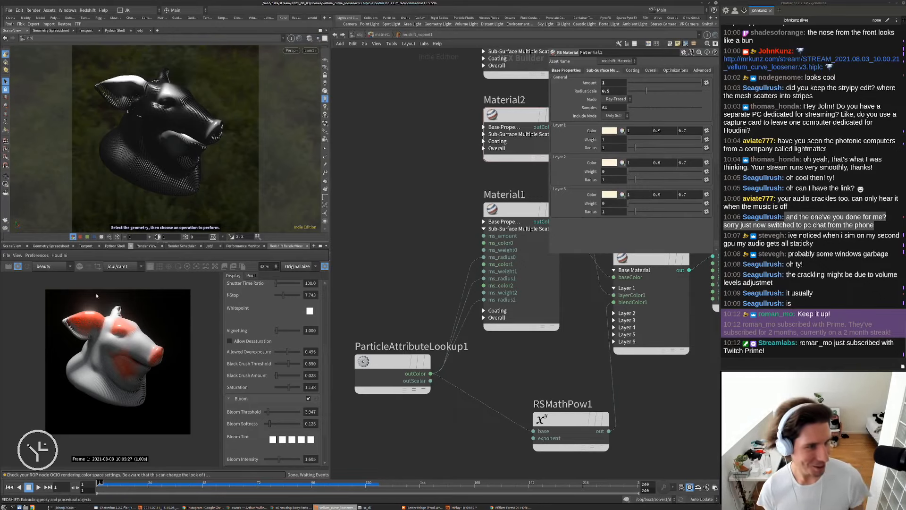
{"action": "scroll", "coordinate": [96, 317], "scroll_direction": "up", "scroll_amount": 3}
{"action": "scroll", "coordinate": [95, 317], "scroll_direction": "up", "scroll_amount": 2}
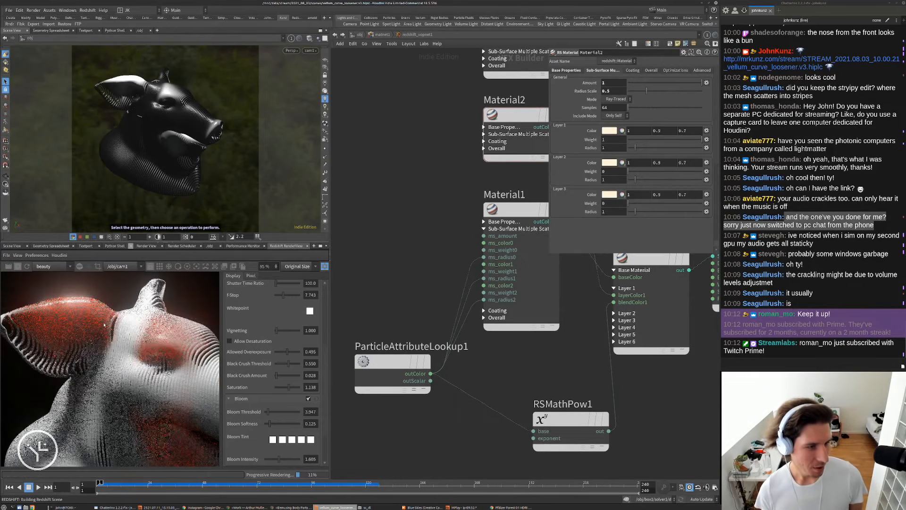
{"action": "scroll", "coordinate": [191, 364], "scroll_direction": "up", "scroll_amount": 2}
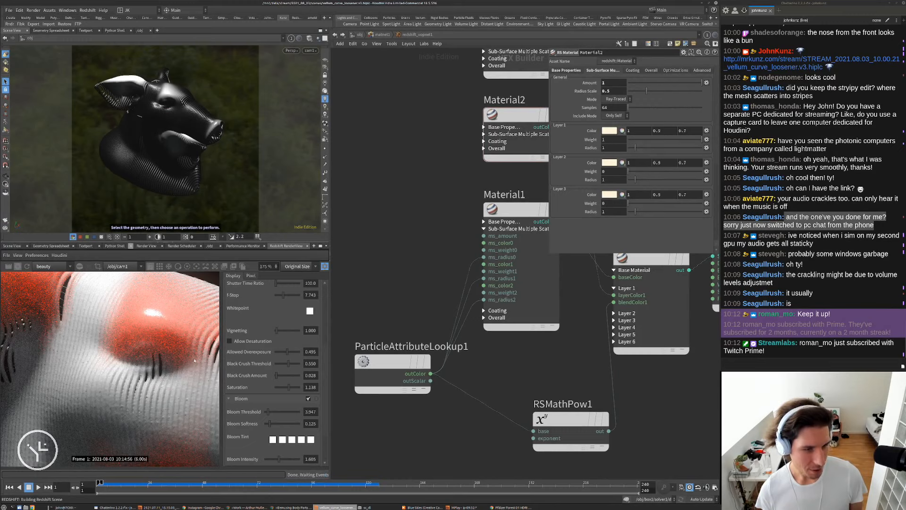
{"action": "scroll", "coordinate": [188, 297], "scroll_direction": "down", "scroll_amount": 2}
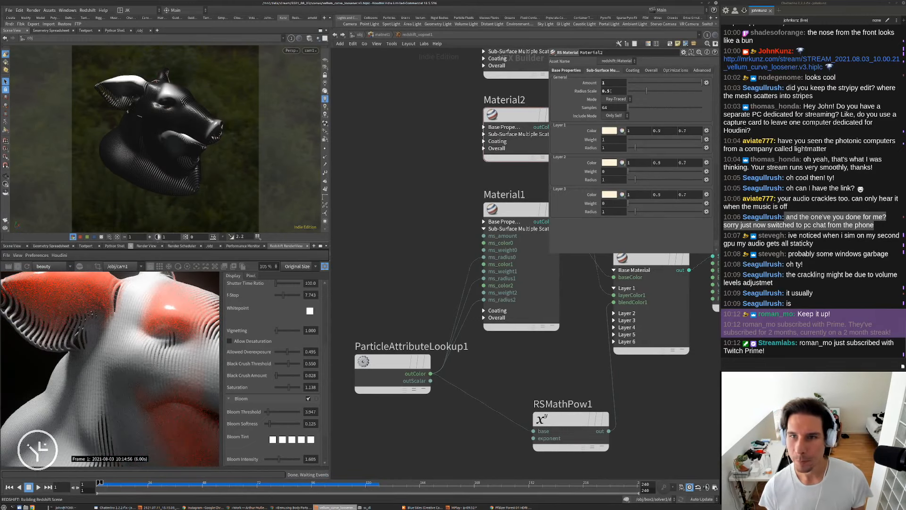
Set Material2's sub-surface radius scale to 0.15 and check the rendered skin around the eye.
{"action": "key", "text": "Return"}
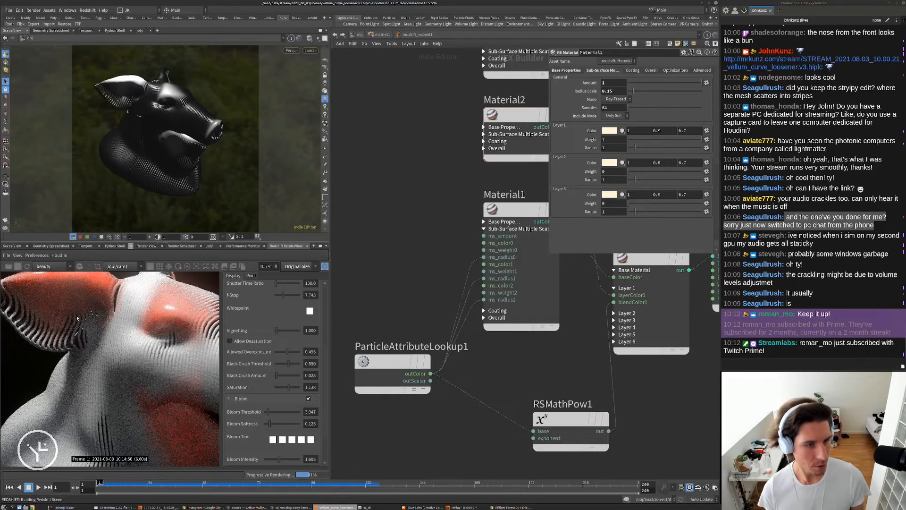
{"action": "middle_click_drag", "start_coordinate": [193, 299], "coordinate": [152, 301]}
{"action": "scroll", "coordinate": [153, 300], "scroll_direction": "up", "scroll_amount": 5}
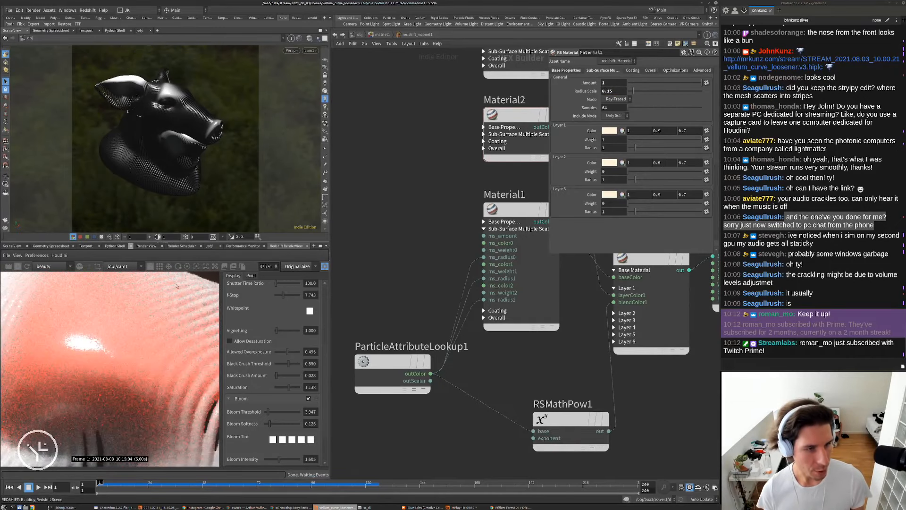
{"action": "scroll", "coordinate": [187, 297], "scroll_direction": "down", "scroll_amount": 5}
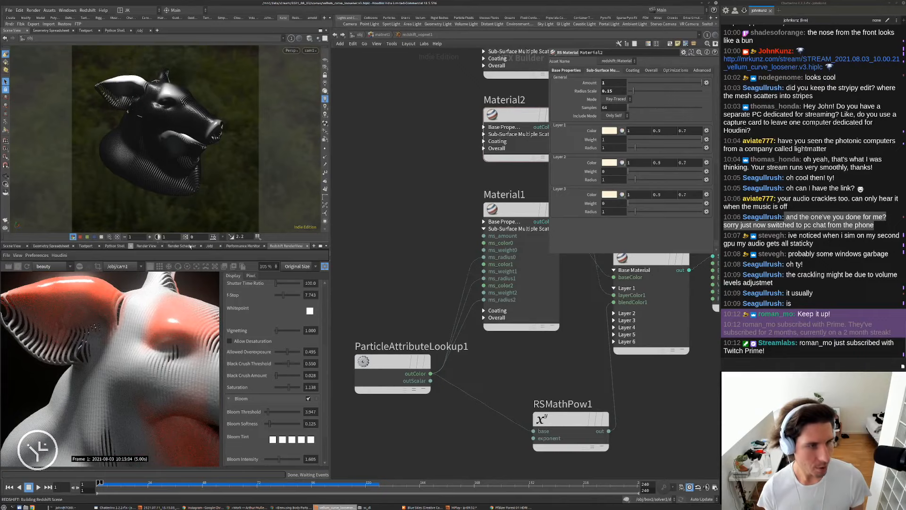
Set Material2's sub-surface radius scale to 0.75 and check the rendered ear and face.
{"action": "type", "text": "75"}
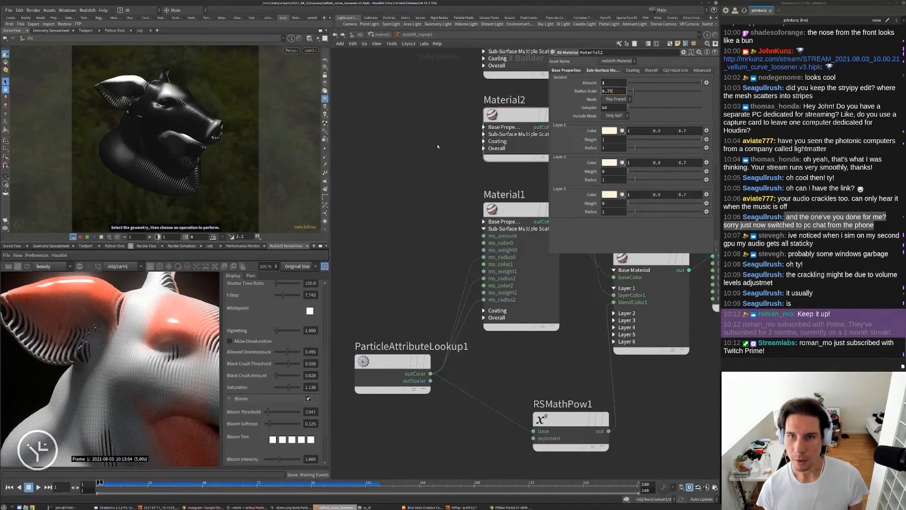
{"action": "key", "text": "Return"}
{"action": "scroll", "coordinate": [176, 326], "scroll_direction": "down", "scroll_amount": 1}
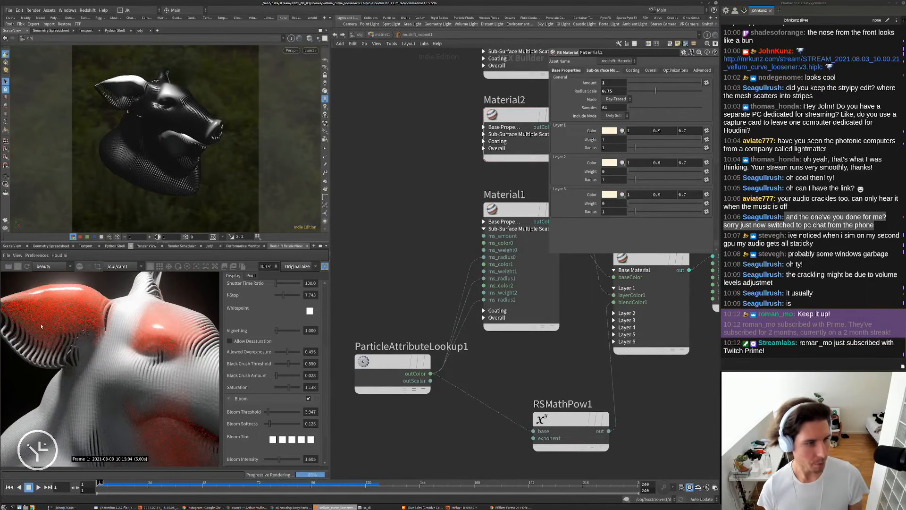
{"action": "scroll", "coordinate": [74, 346], "scroll_direction": "up", "scroll_amount": 4}
{"action": "scroll", "coordinate": [71, 342], "scroll_direction": "down", "scroll_amount": 3}
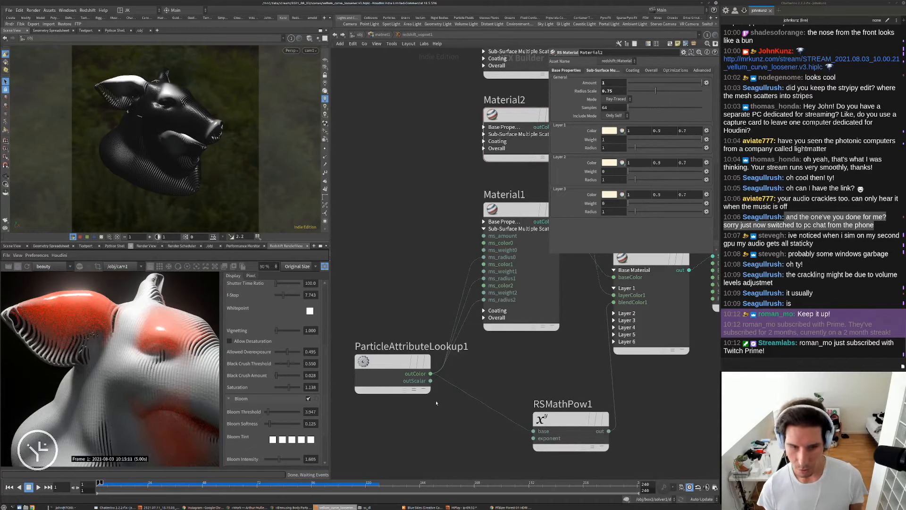
Duplicate RSMathPow1 with exponent 2 and route ParticleAttributeLookup1's outColor through the copy into Material1's three ms_radius inputs.
{"action": "middle_click_drag", "start_coordinate": [406, 393], "coordinate": [439, 346]}
{"action": "left_click_drag", "start_coordinate": [433, 315], "coordinate": [396, 321]}
{"action": "left_click_drag", "start_coordinate": [605, 375], "coordinate": [438, 234], "text": "alt"}
{"action": "double_click", "coordinate": [609, 79]}
{"action": "type", "text": "2"}
{"action": "key", "text": "Return"}
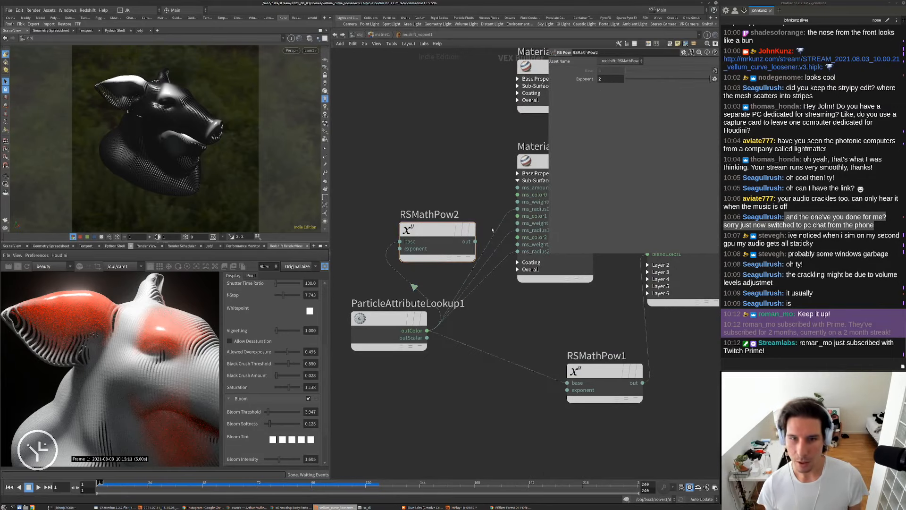
{"action": "left_click_drag", "start_coordinate": [520, 210], "coordinate": [476, 242]}
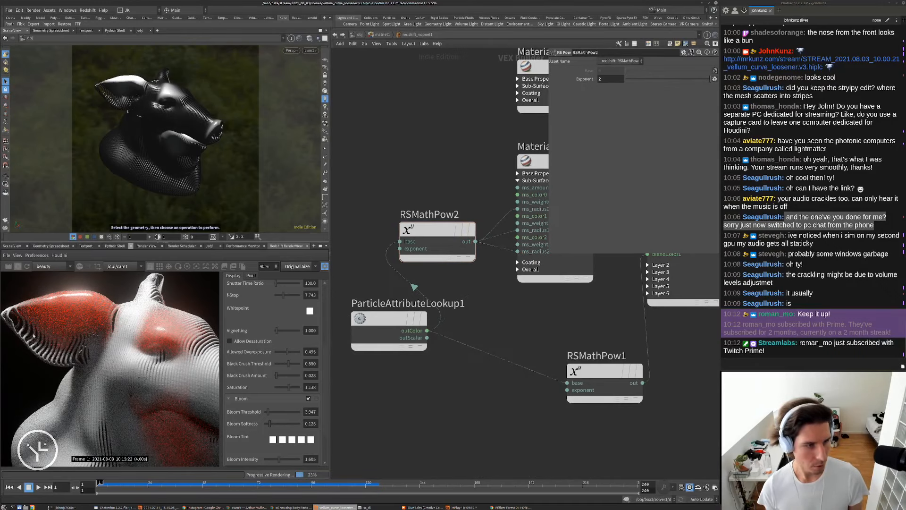
{"action": "scroll", "coordinate": [52, 340], "scroll_direction": "up", "scroll_amount": 6}
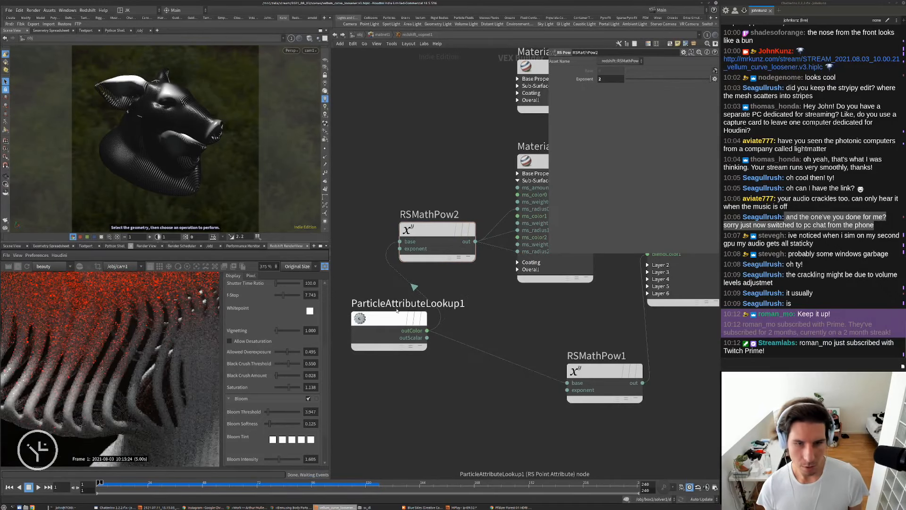
Compare the sub-surface scattering settings of Material1 and Material2 and review the whole material network.
{"action": "left_click", "coordinate": [532, 157]}
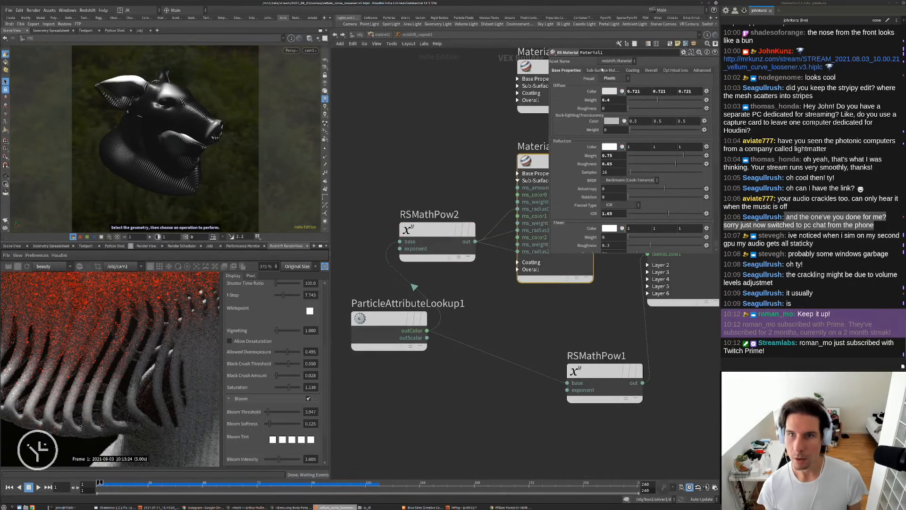
{"action": "left_click", "coordinate": [601, 70]}
{"action": "scroll", "coordinate": [359, 230], "scroll_direction": "down", "scroll_amount": 3}
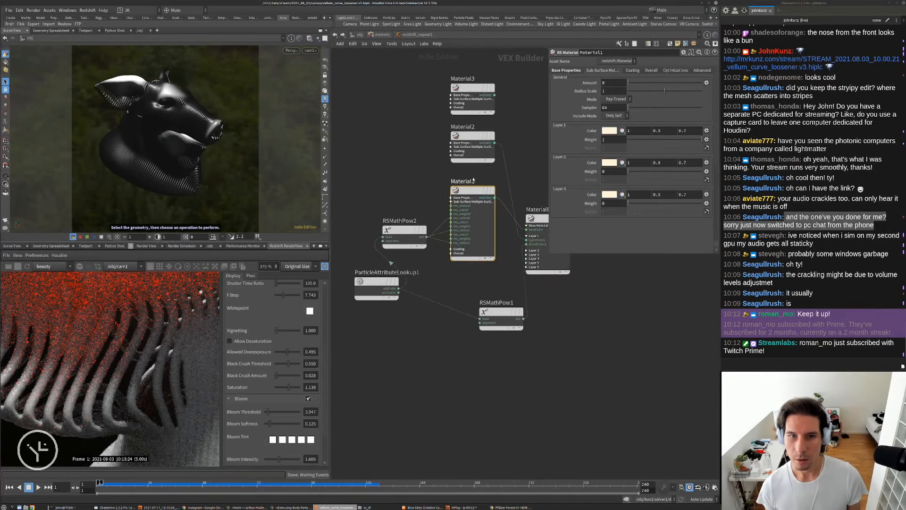
{"action": "left_click", "coordinate": [471, 138]}
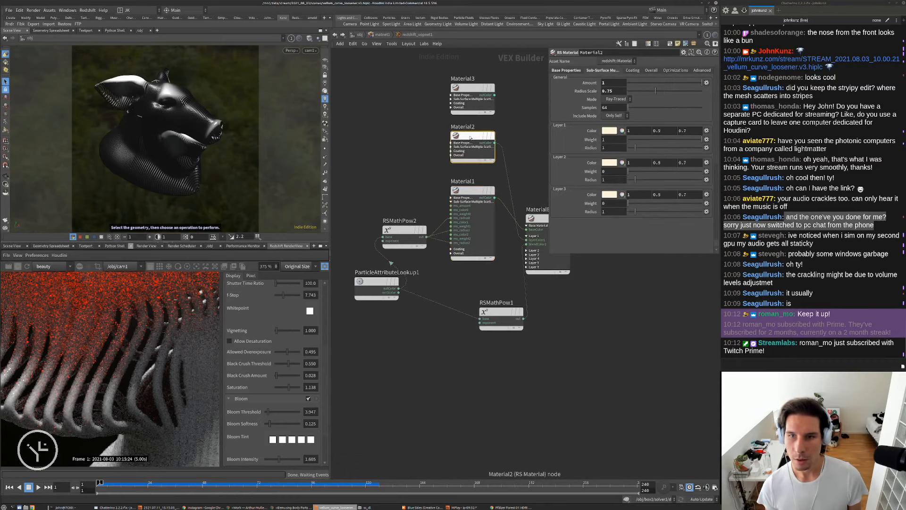
{"action": "scroll", "coordinate": [421, 220], "scroll_direction": "down", "scroll_amount": 2}
{"action": "scroll", "coordinate": [479, 245], "scroll_direction": "down", "scroll_amount": 2}
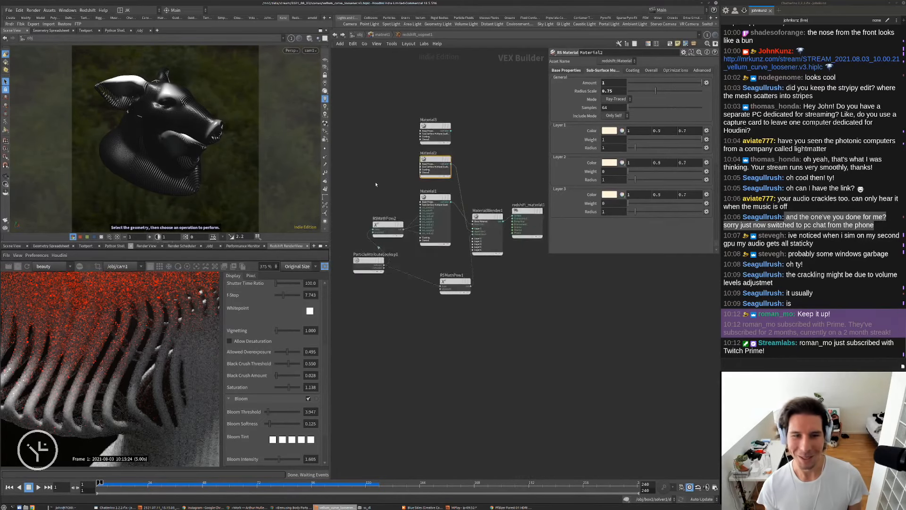
Collapse Material1's sub-surface inputs and bring up Material2's sub-surface scattering settings.
{"action": "scroll", "coordinate": [373, 217], "scroll_direction": "up", "scroll_amount": 3}
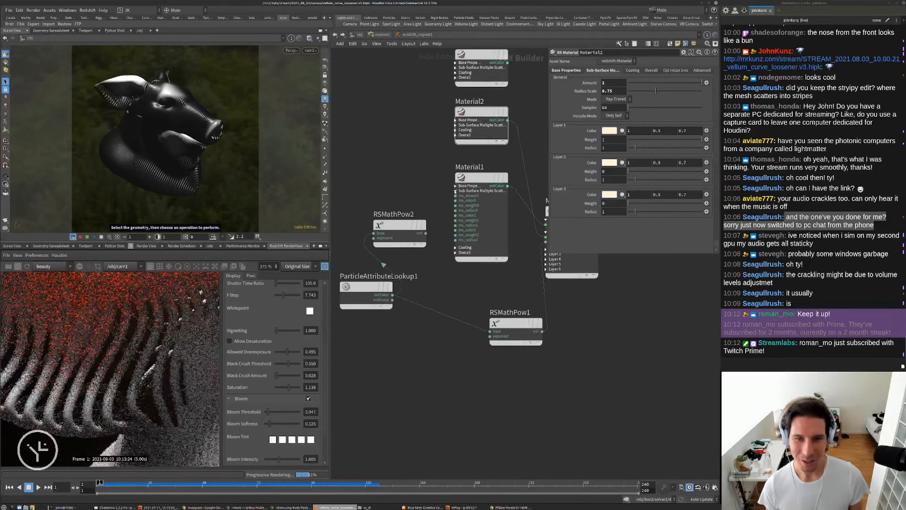
{"action": "left_click", "coordinate": [455, 190]}
{"action": "left_click", "coordinate": [456, 116]}
{"action": "middle_click_drag", "start_coordinate": [474, 97], "coordinate": [469, 119]}
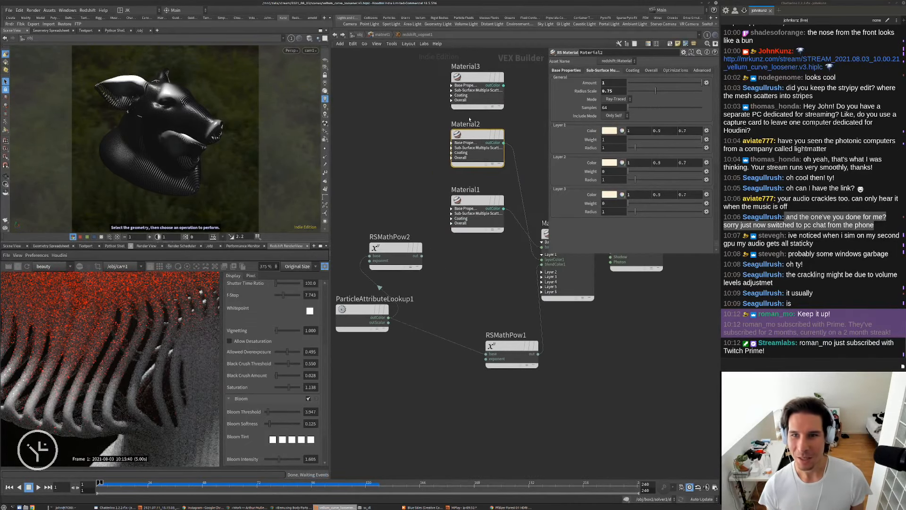
{"action": "left_click", "coordinate": [559, 70]}
{"action": "left_click", "coordinate": [603, 70]}
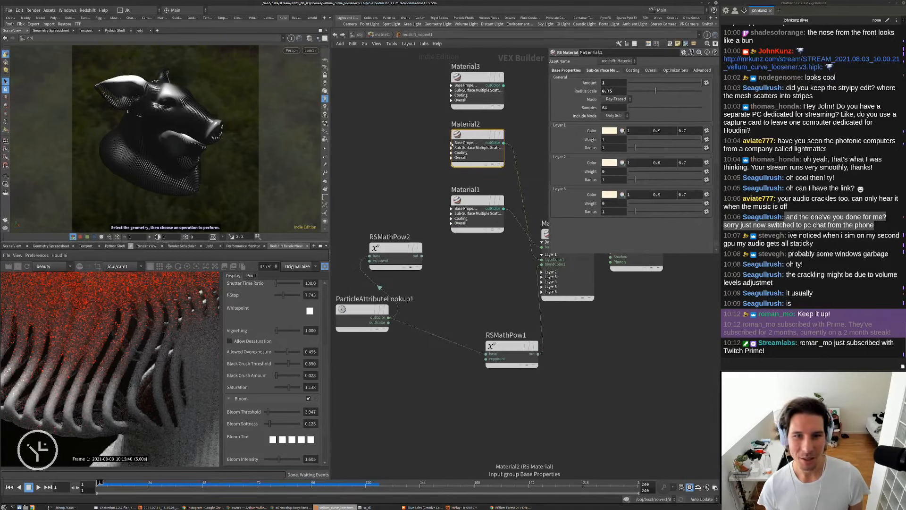
Expand Material2's sub-surface inputs and connect RSMathPow2's output to its three ms_radius inputs.
{"action": "left_click", "coordinate": [455, 147]}
{"action": "left_click_drag", "start_coordinate": [457, 140], "coordinate": [422, 256]}
{"action": "left_click_drag", "start_coordinate": [381, 169], "coordinate": [421, 255]}
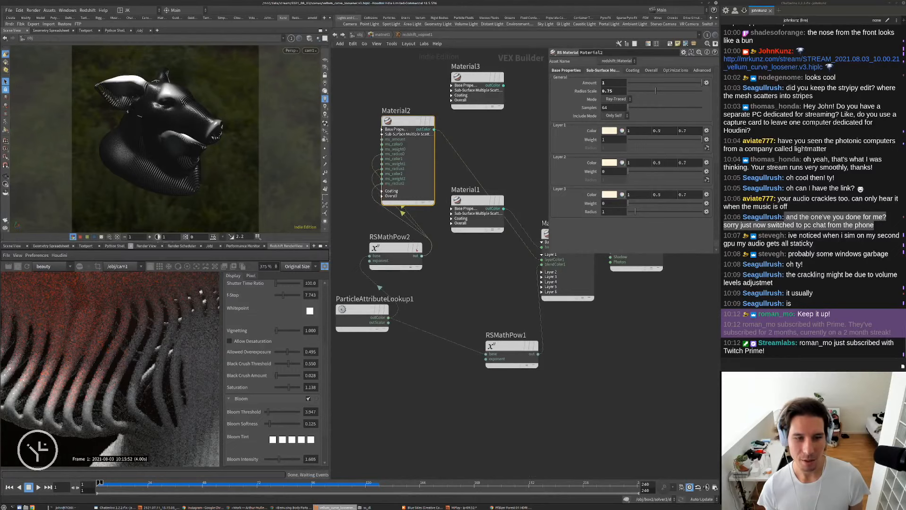
{"action": "left_click_drag", "start_coordinate": [381, 183], "coordinate": [422, 255]}
Set Material2's sub-surface radius scale to 0.475 while viewing the whole rendered ear.
{"action": "scroll", "coordinate": [127, 383], "scroll_direction": "down", "scroll_amount": 5}
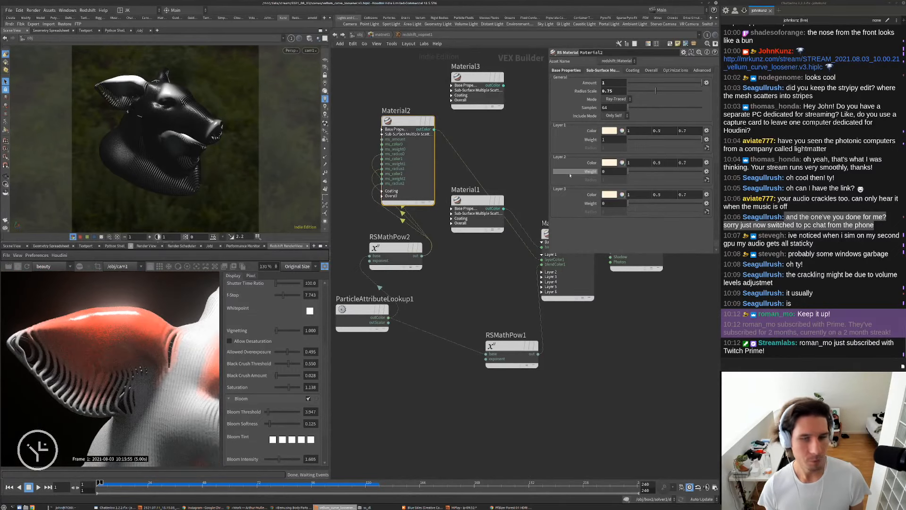
{"action": "left_click", "coordinate": [606, 91]}
{"action": "type", "text": "4"}
{"action": "key", "text": "Return"}
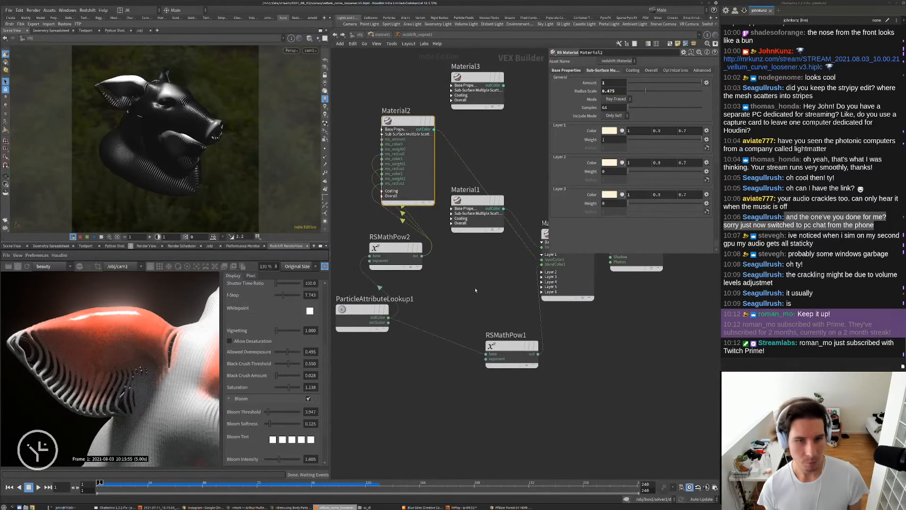
Rearrange the material network by moving RSMathPow2 beside Material2's inputs.
{"action": "left_click", "coordinate": [468, 286]}
{"action": "scroll", "coordinate": [461, 285], "scroll_direction": "down", "scroll_amount": 2}
{"action": "middle_click_drag", "start_coordinate": [461, 285], "coordinate": [487, 321]}
{"action": "scroll", "coordinate": [488, 320], "scroll_direction": "down", "scroll_amount": 1}
{"action": "left_click_drag", "start_coordinate": [443, 296], "coordinate": [390, 226]}
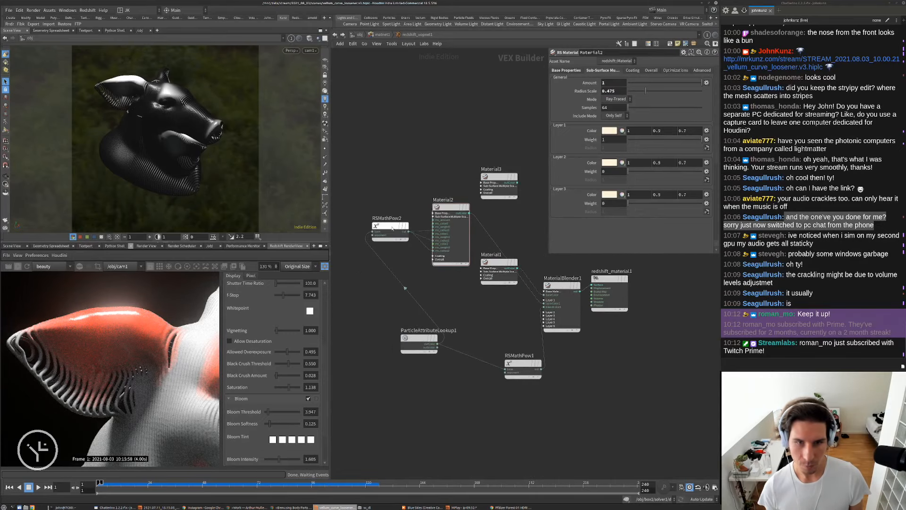
Try exponents of 1 and 0.01 on RSMathPow2 and check the rendered ear up close.
{"action": "left_click", "coordinate": [615, 78]}
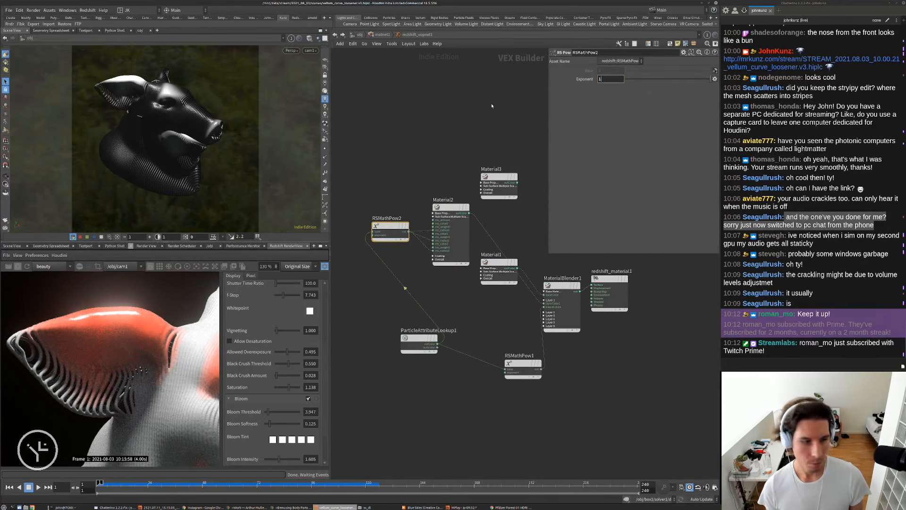
{"action": "key", "text": "Return"}
{"action": "scroll", "coordinate": [118, 368], "scroll_direction": "up", "scroll_amount": 5}
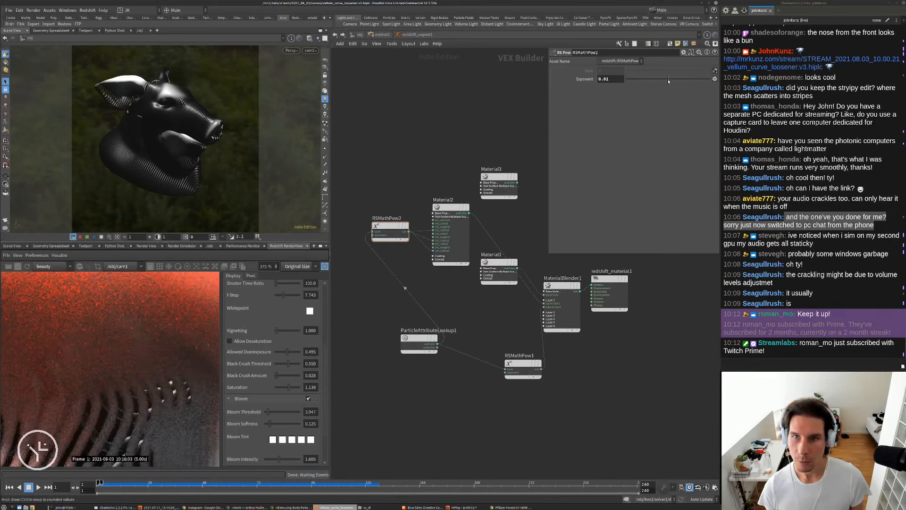
{"action": "scroll", "coordinate": [133, 351], "scroll_direction": "down", "scroll_amount": 5}
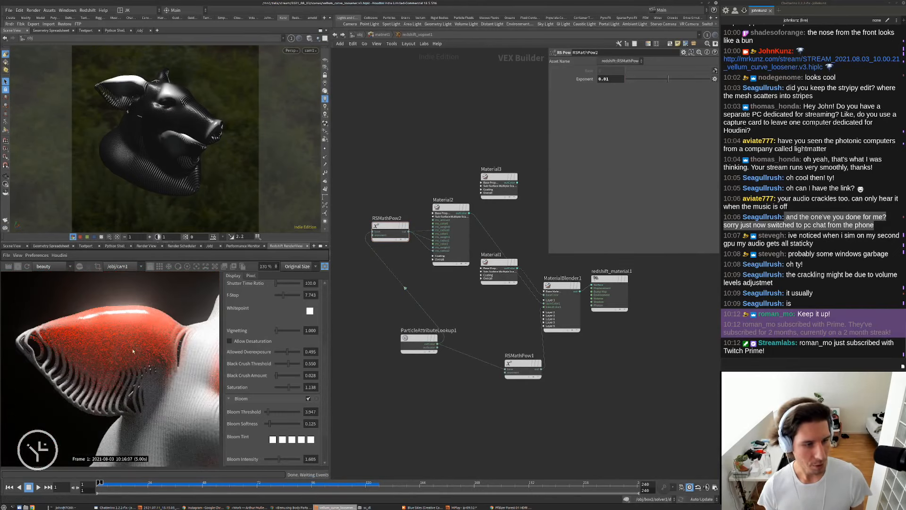
{"action": "scroll", "coordinate": [133, 351], "scroll_direction": "up", "scroll_amount": 3}
{"action": "scroll", "coordinate": [141, 346], "scroll_direction": "up", "scroll_amount": 3}
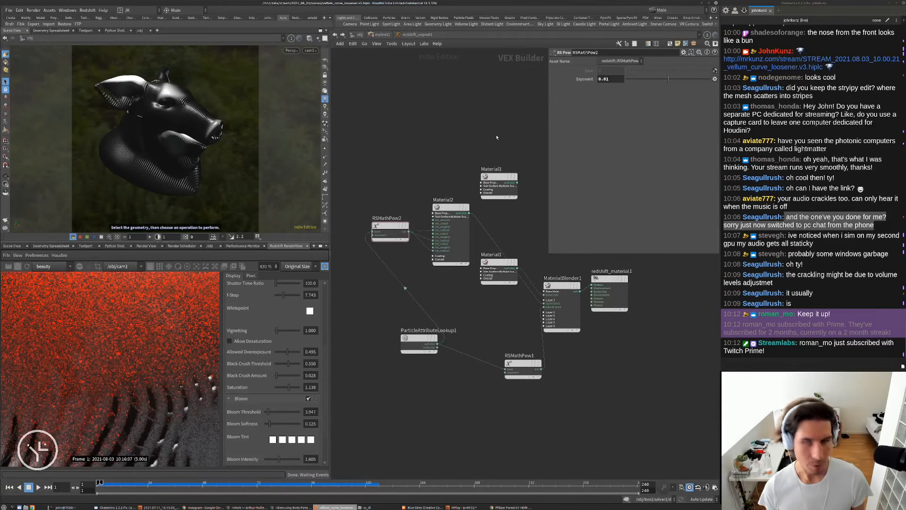
Set RSMathPow2's exponent to 0.65 and check the whole rendered head.
{"action": "double_click", "coordinate": [605, 79]}
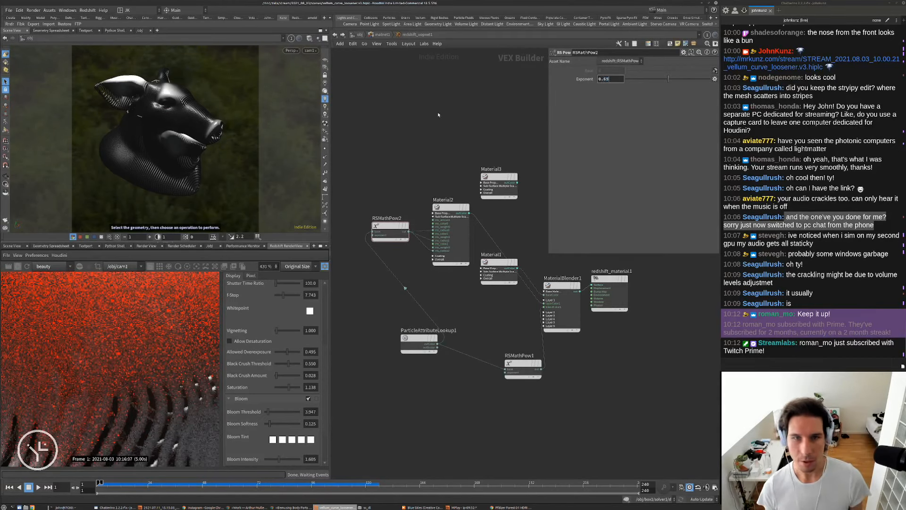
{"action": "key", "text": "Return"}
{"action": "scroll", "coordinate": [151, 363], "scroll_direction": "down", "scroll_amount": 5}
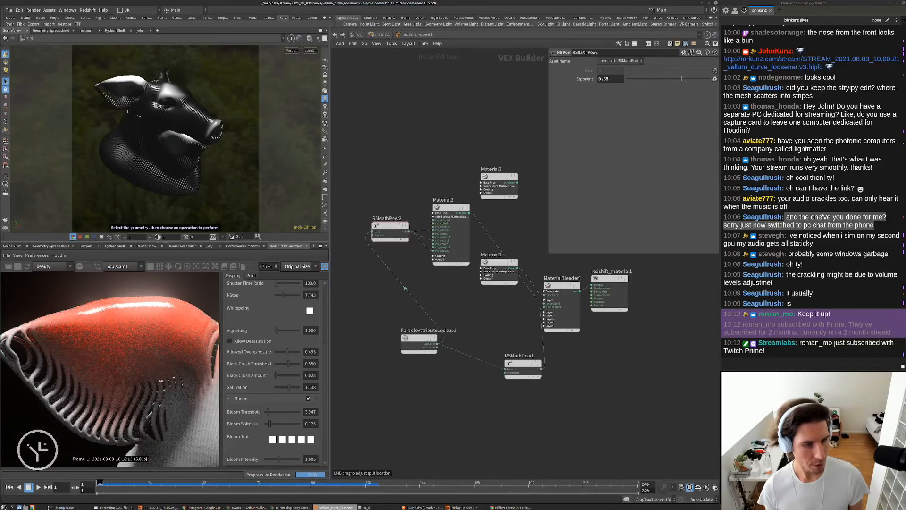
{"action": "scroll", "coordinate": [151, 363], "scroll_direction": "down", "scroll_amount": 6}
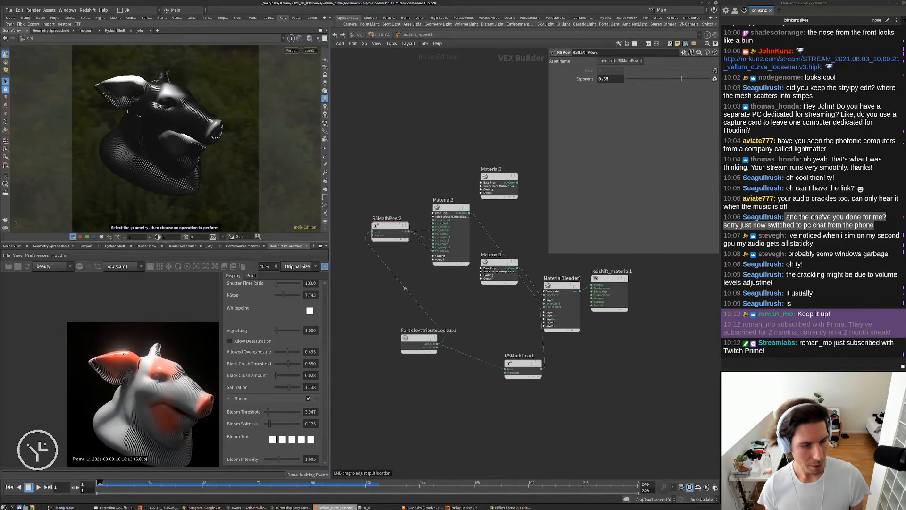
Set Material2's reflection roughness to 0.4 in its base properties and check the rendered ear.
{"action": "scroll", "coordinate": [124, 353], "scroll_direction": "up", "scroll_amount": 3}
{"action": "left_click", "coordinate": [446, 203]}
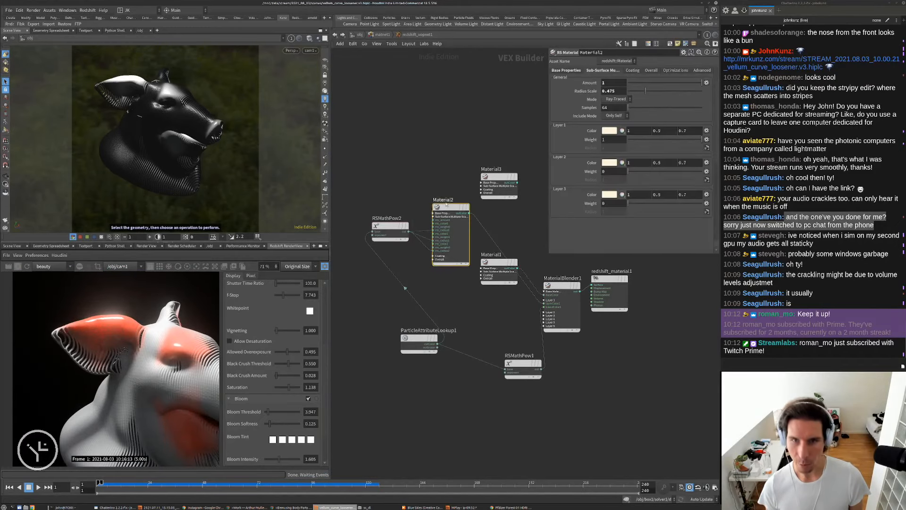
{"action": "left_click", "coordinate": [575, 71]}
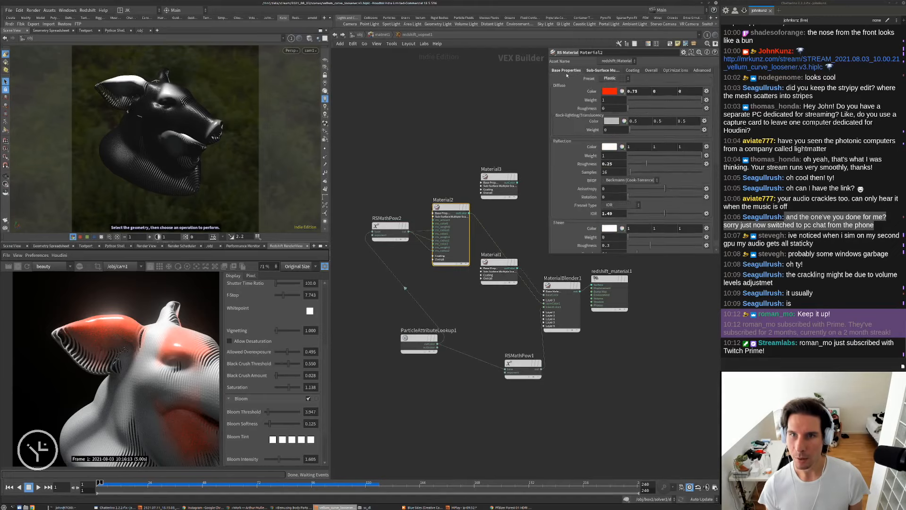
{"action": "double_click", "coordinate": [611, 164]}
{"action": "type", "text": "4"}
{"action": "key", "text": "Return"}
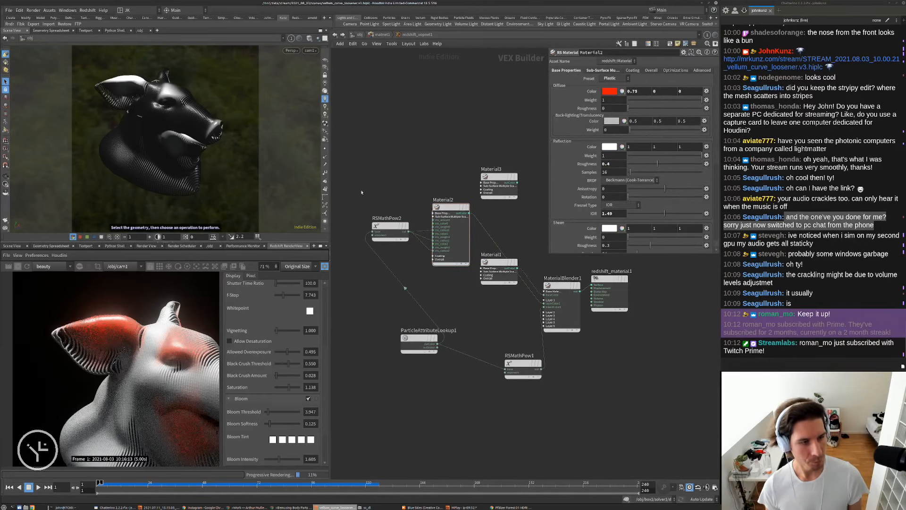
{"action": "scroll", "coordinate": [69, 329], "scroll_direction": "up", "scroll_amount": 3}
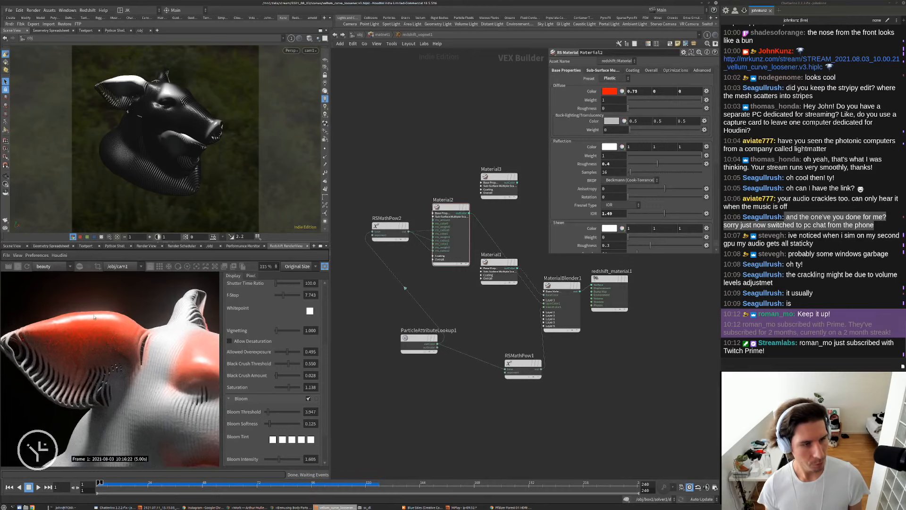
Try a sub-surface radius scale of 0.275 on Material2, settle on 0.35, and check the rendered head.
{"action": "left_click", "coordinate": [603, 71]}
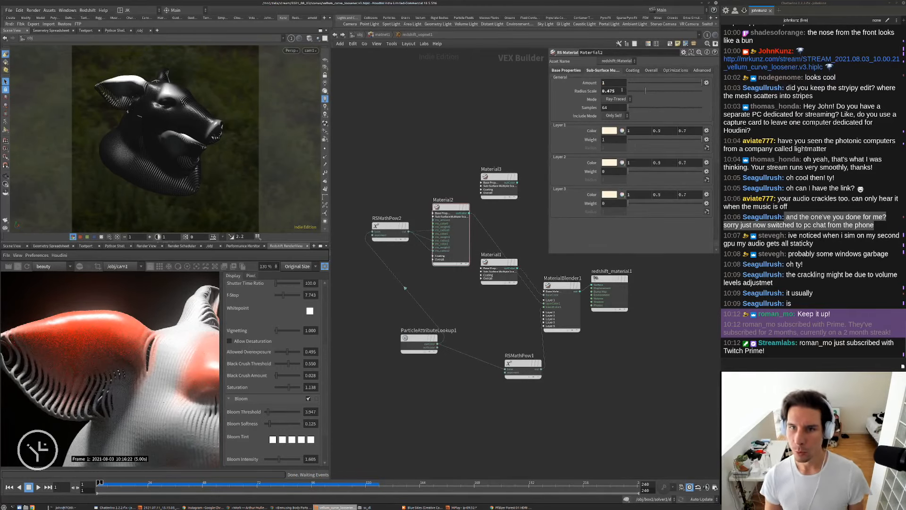
{"action": "left_click_drag", "start_coordinate": [616, 91], "coordinate": [608, 92]}
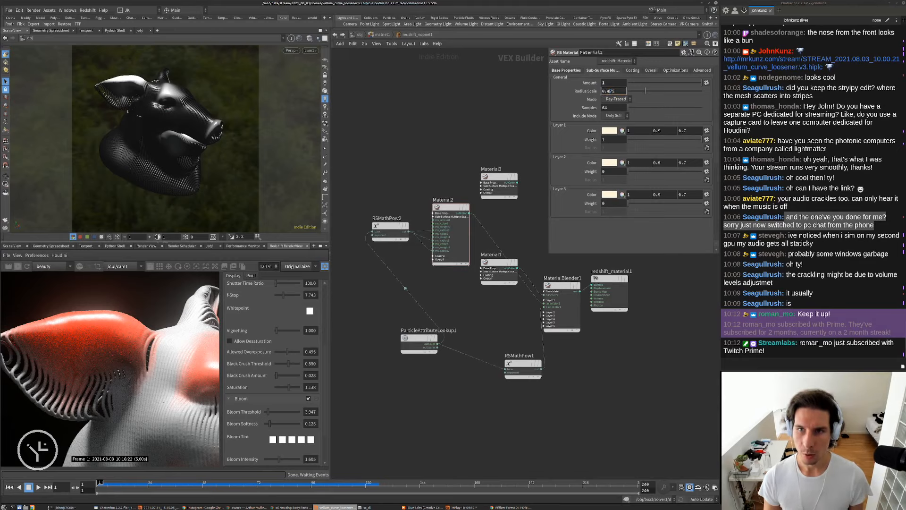
{"action": "type", "text": "2"}
{"action": "key", "text": "Return"}
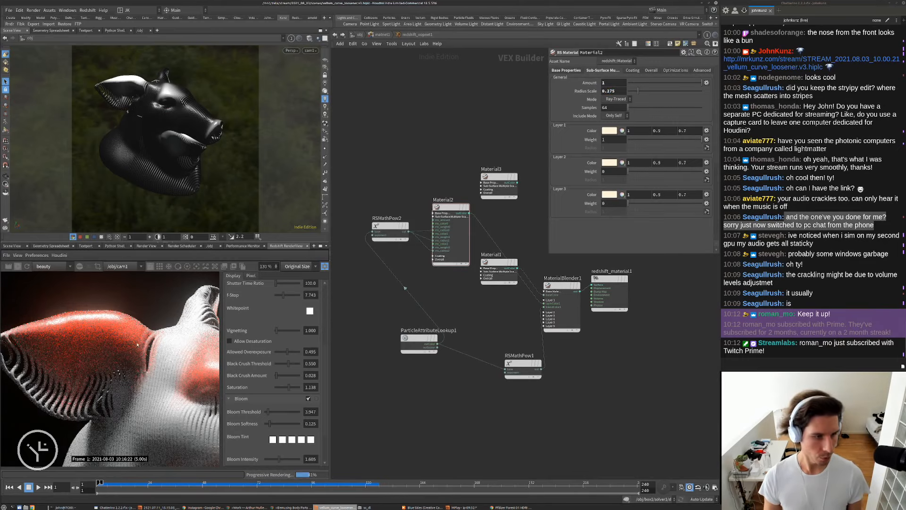
{"action": "scroll", "coordinate": [57, 340], "scroll_direction": "down", "scroll_amount": 3}
{"action": "scroll", "coordinate": [57, 339], "scroll_direction": "down", "scroll_amount": 3}
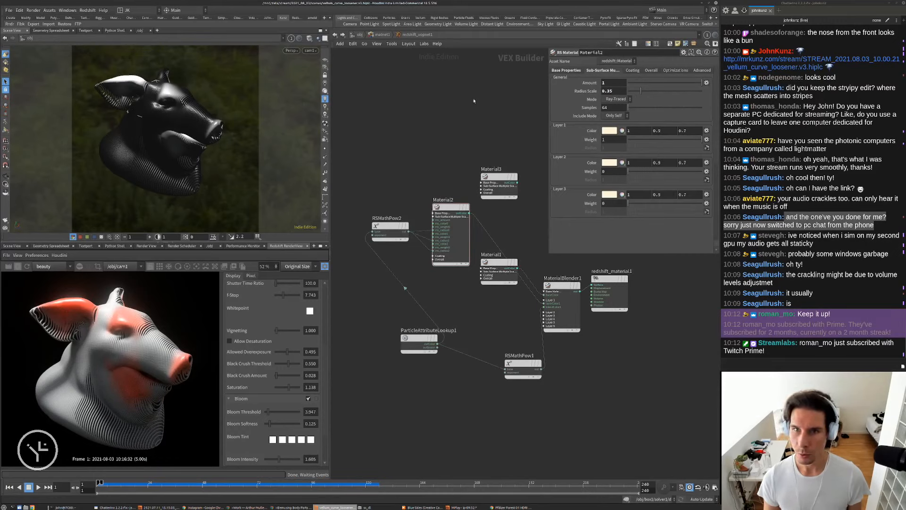
Set both the primary and secondary global illumination engines of the redshift1 output node to Brute Force.
{"action": "left_click", "coordinate": [359, 35]}
{"action": "left_click", "coordinate": [358, 35]}
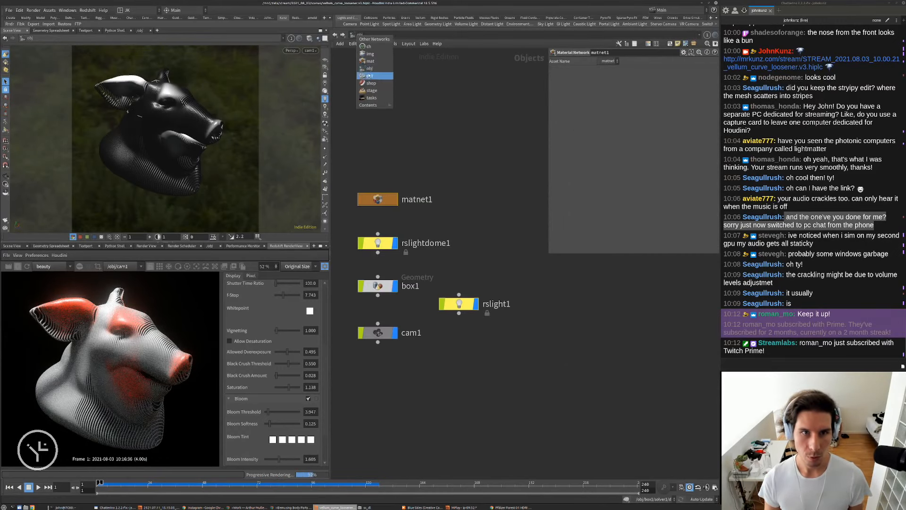
{"action": "left_click", "coordinate": [373, 70]}
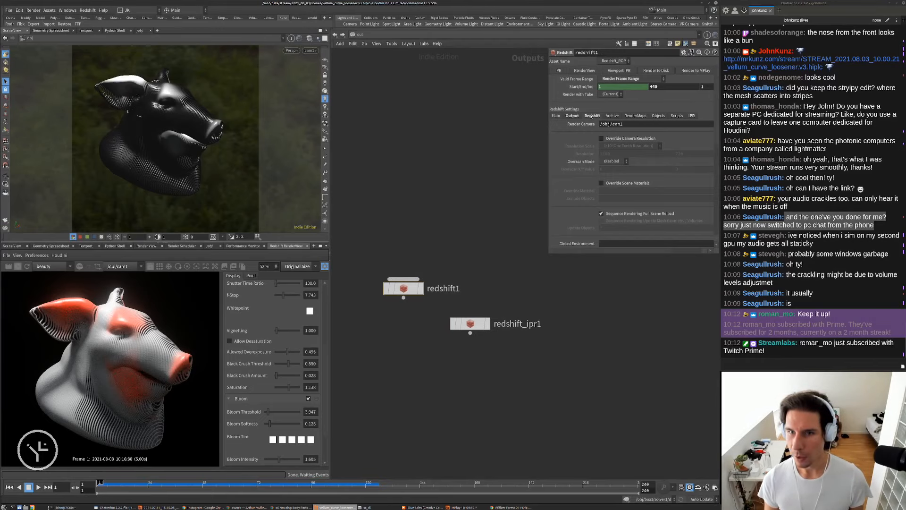
{"action": "left_click", "coordinate": [591, 116]}
{"action": "left_click", "coordinate": [634, 124]}
{"action": "left_click", "coordinate": [616, 138]}
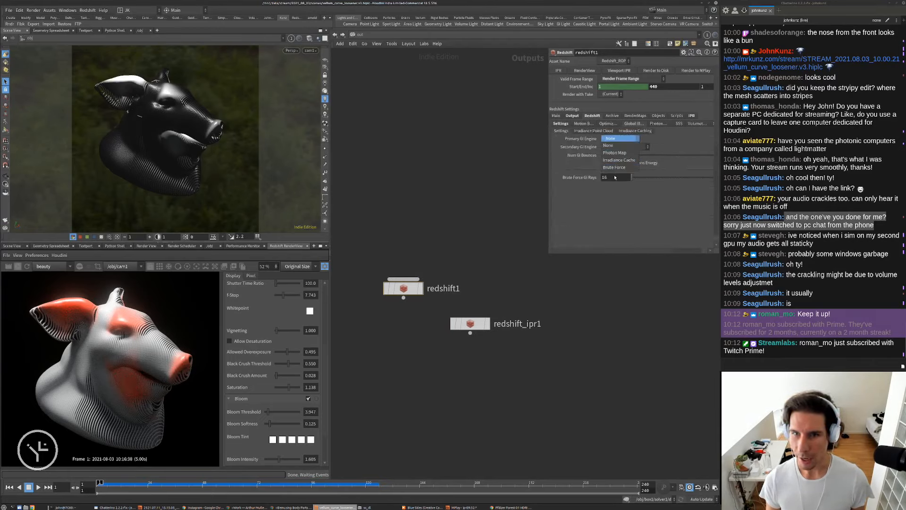
{"action": "left_click", "coordinate": [616, 167]}
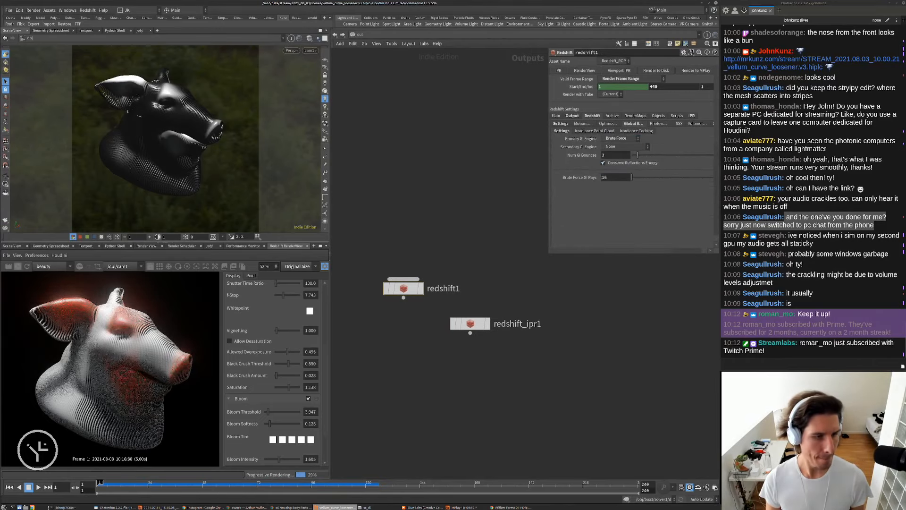
{"action": "left_click", "coordinate": [625, 147]}
{"action": "left_click", "coordinate": [616, 178]}
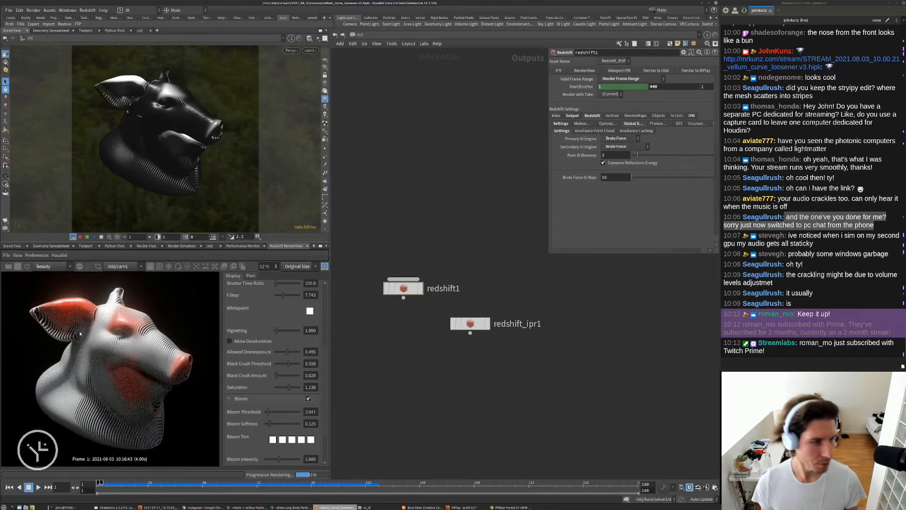
{"action": "scroll", "coordinate": [113, 325], "scroll_direction": "up", "scroll_amount": 2}
Return to the object network and set rslightdome1's intensity multiplier to 0.01, checking the rendered head.
{"action": "left_click", "coordinate": [360, 35]}
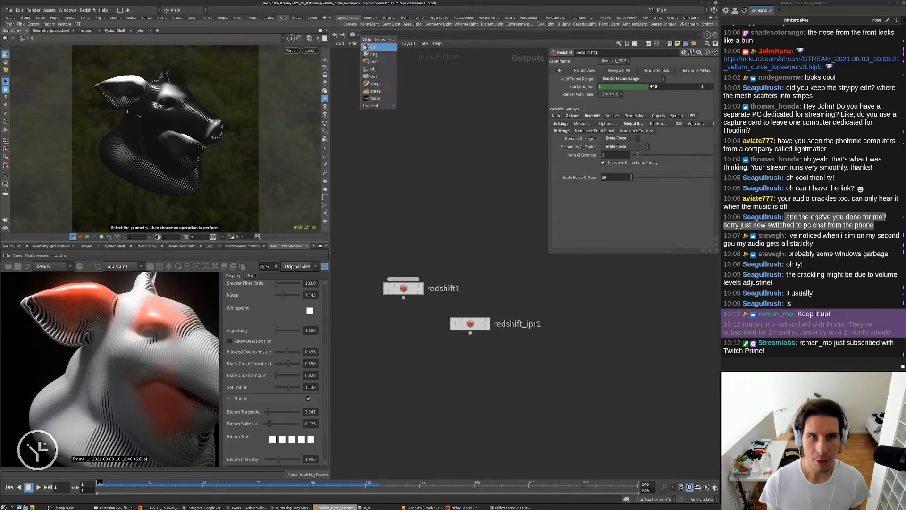
{"action": "left_click", "coordinate": [373, 70]}
{"action": "middle_click_drag", "start_coordinate": [447, 208], "coordinate": [454, 186]}
{"action": "left_click", "coordinate": [383, 221]}
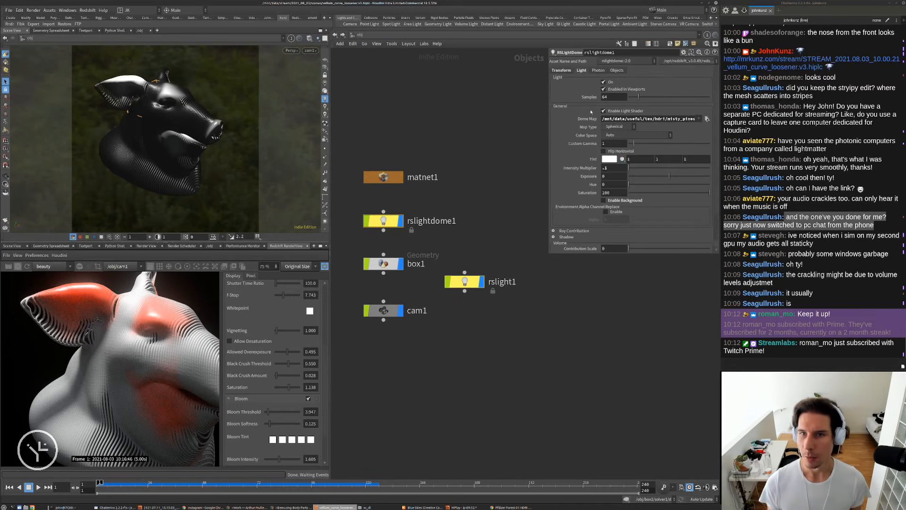
{"action": "left_click", "coordinate": [615, 168]}
{"action": "type", "text": ".1"}
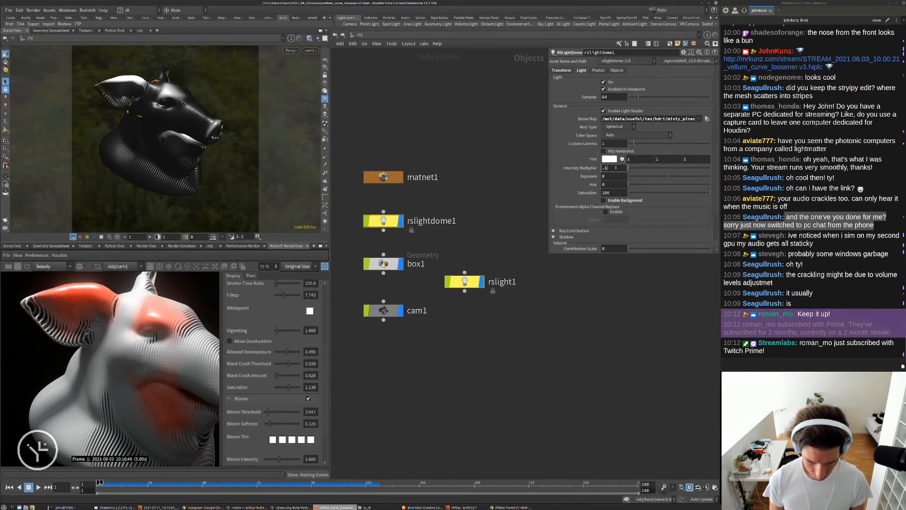
{"action": "key", "text": "BackSpace"}
{"action": "type", "text": "01"}
{"action": "key", "text": "Return"}
{"action": "scroll", "coordinate": [80, 350], "scroll_direction": "down", "scroll_amount": 3}
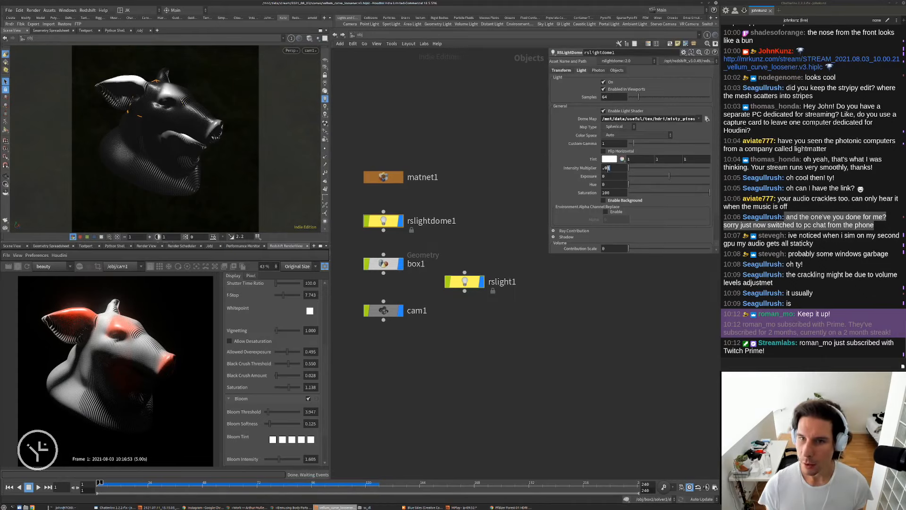
Raise rslightdome1's intensity multiplier to 0.04 and check the rendered head.
{"action": "type", "text": "4"}
{"action": "key", "text": "Return"}
{"action": "scroll", "coordinate": [97, 378], "scroll_direction": "up", "scroll_amount": 1}
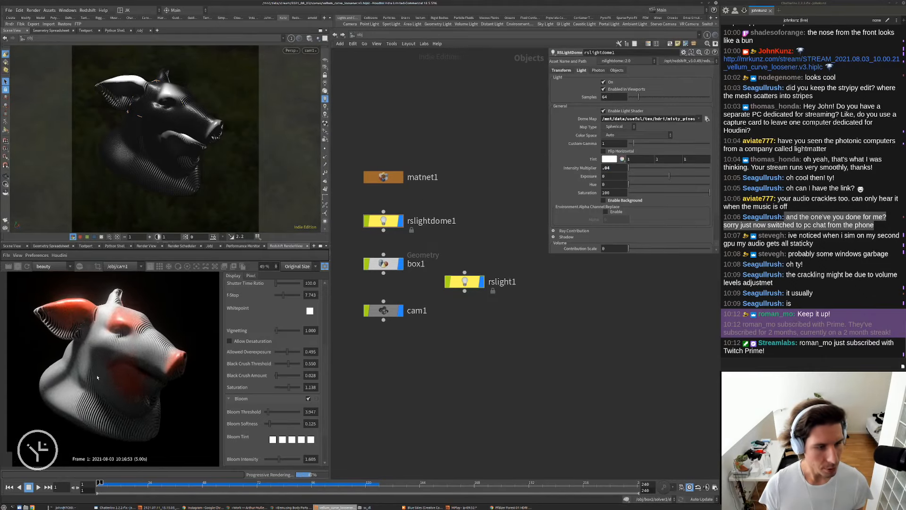
{"action": "scroll", "coordinate": [119, 358], "scroll_direction": "up", "scroll_amount": 2}
{"action": "scroll", "coordinate": [86, 306], "scroll_direction": "down", "scroll_amount": 1}
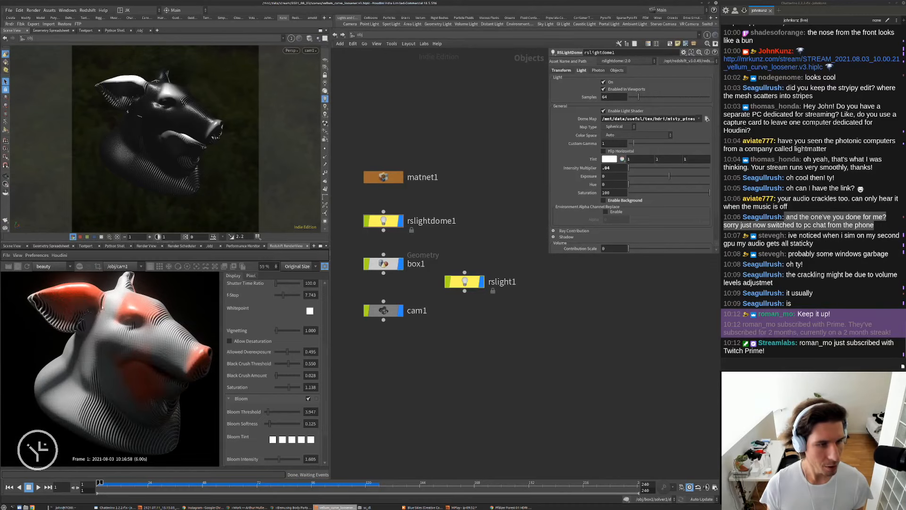
Set the first area size value of the rslight1 area light to 4.
{"action": "left_click", "coordinate": [464, 282]}
{"action": "left_click", "coordinate": [581, 71]}
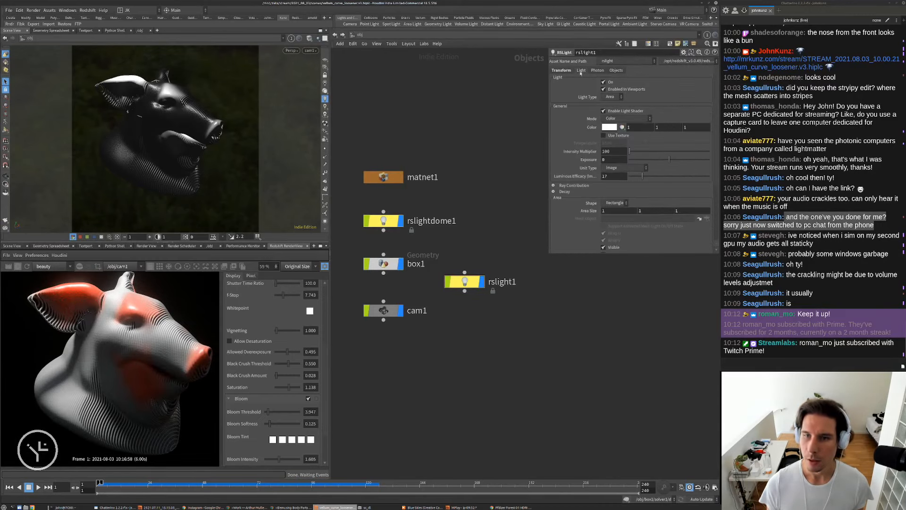
{"action": "double_click", "coordinate": [610, 211]}
{"action": "type", "text": "4"}
{"action": "key", "text": "Return"}
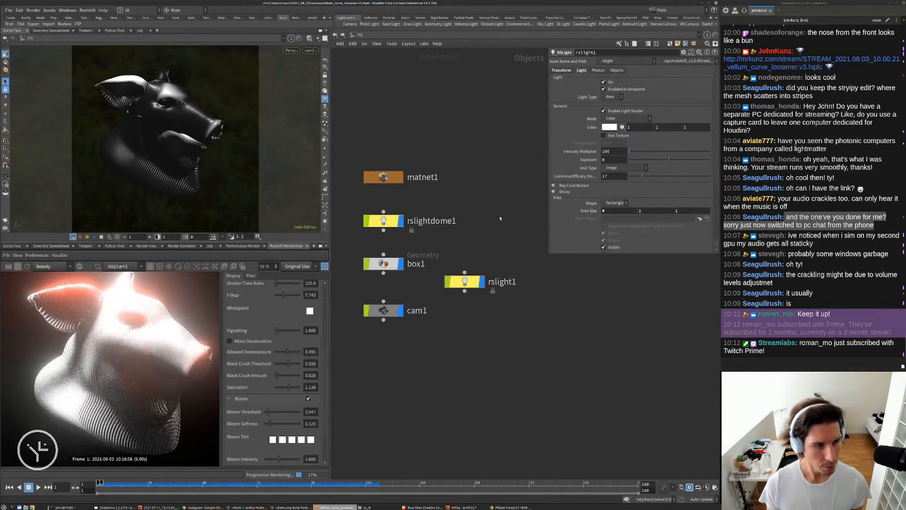
Turn on Normalize Intensity for the rslight1 area light and check the rendered head.
{"action": "scroll", "coordinate": [620, 232], "scroll_direction": "down", "scroll_amount": 2}
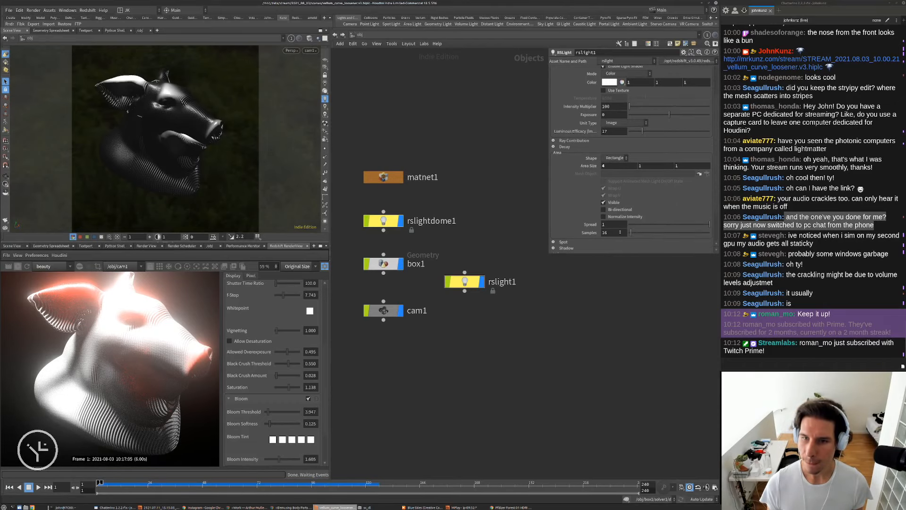
{"action": "left_click", "coordinate": [621, 217]}
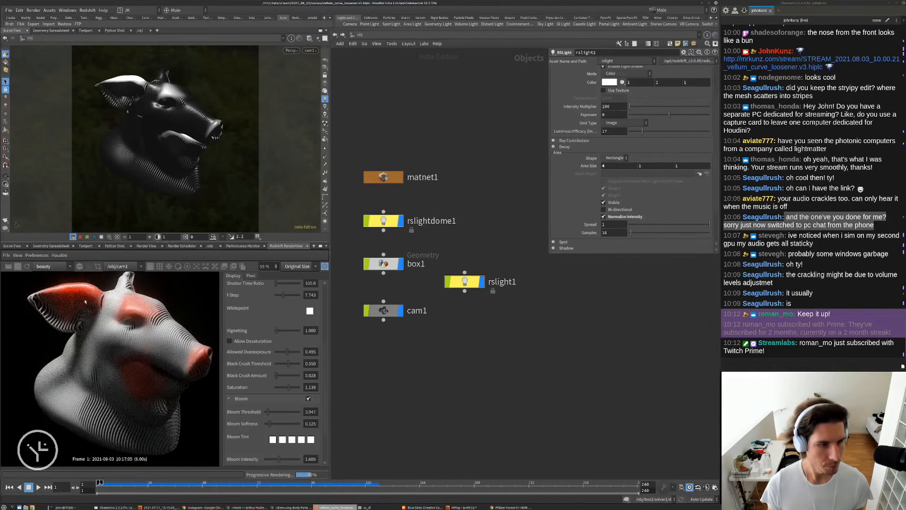
{"action": "scroll", "coordinate": [141, 310], "scroll_direction": "up", "scroll_amount": 2}
{"action": "scroll", "coordinate": [155, 355], "scroll_direction": "down", "scroll_amount": 4}
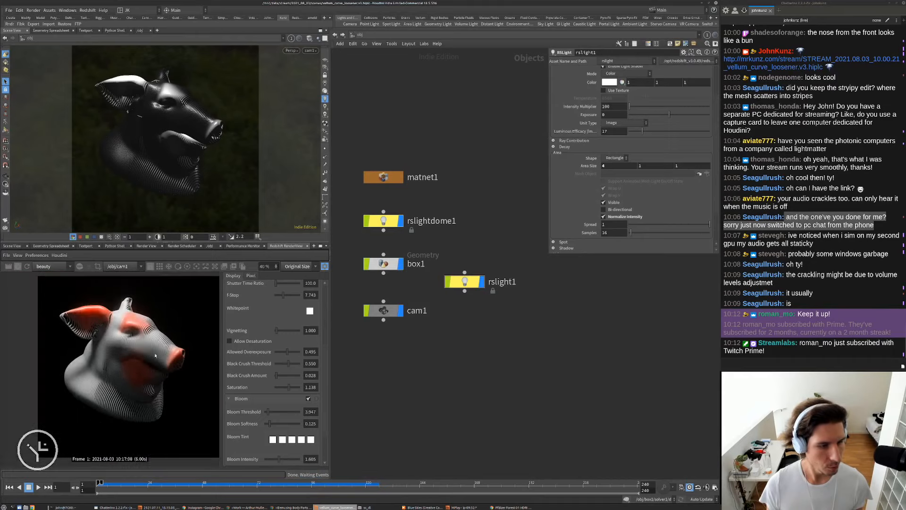
{"action": "scroll", "coordinate": [123, 355], "scroll_direction": "up", "scroll_amount": 1}
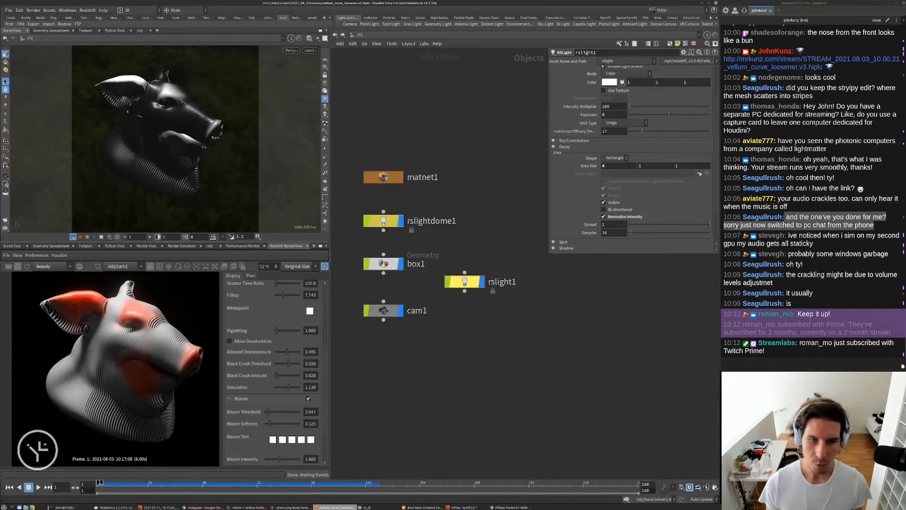
Try an area size of 1 by 6 on rslight1 and check the rendered head.
{"action": "double_click", "coordinate": [641, 165]}
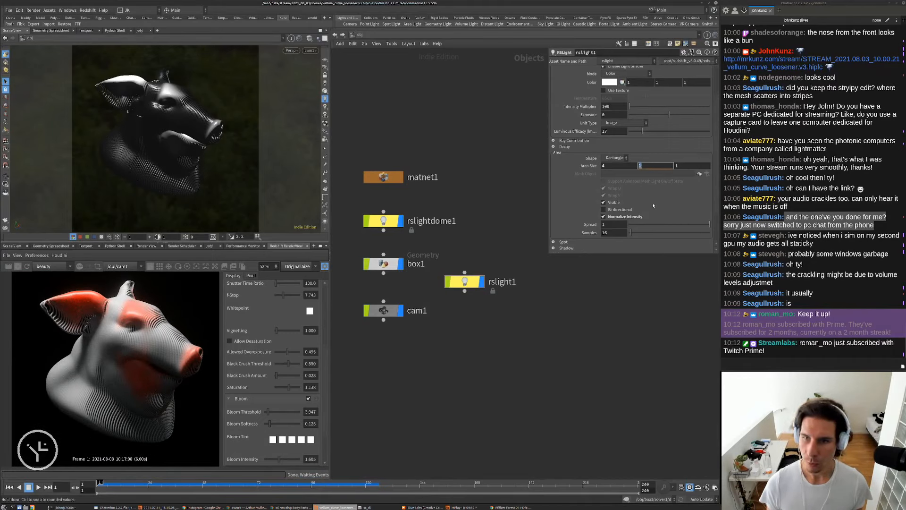
{"action": "type", "text": "6"}
{"action": "key", "text": "Return"}
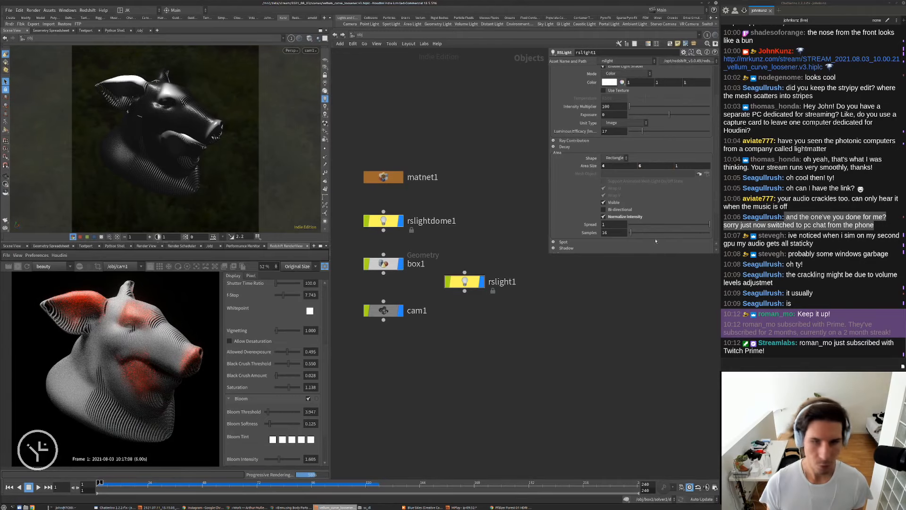
{"action": "double_click", "coordinate": [616, 166]}
{"action": "type", "text": "1"}
{"action": "key", "text": "Return"}
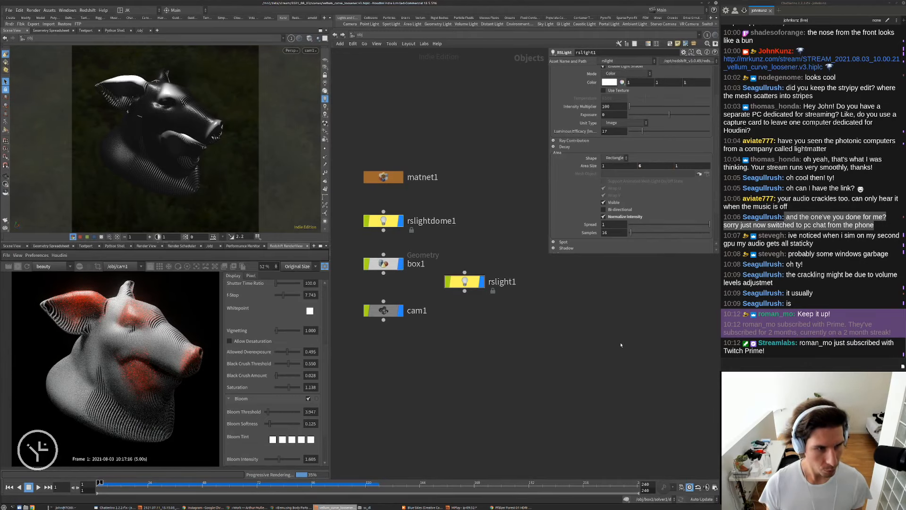
{"action": "scroll", "coordinate": [101, 345], "scroll_direction": "down", "scroll_amount": 1}
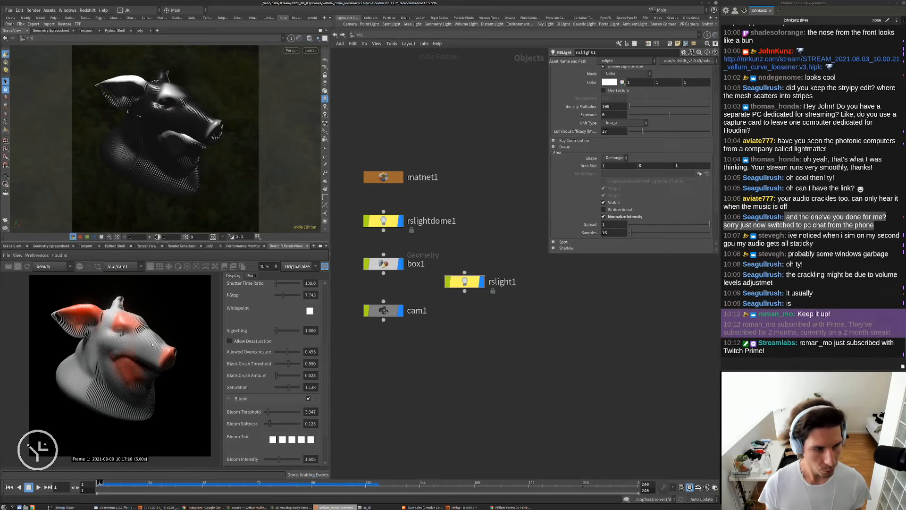
Set rslight1's first two area size values to 4 and 2, then inspect the rendered head up close.
{"action": "double_click", "coordinate": [645, 166]}
{"action": "type", "text": "2"}
{"action": "key", "text": "Return"}
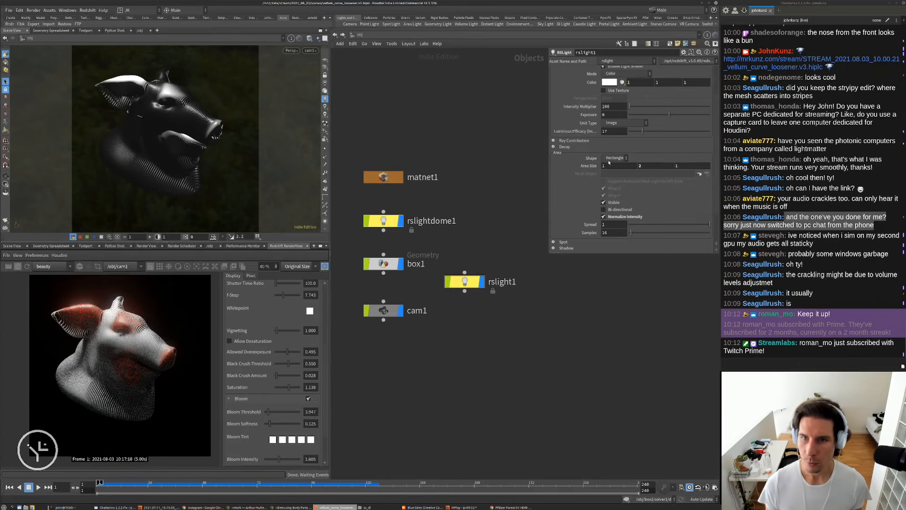
{"action": "double_click", "coordinate": [615, 166]}
{"action": "type", "text": "4"}
{"action": "key", "text": "Return"}
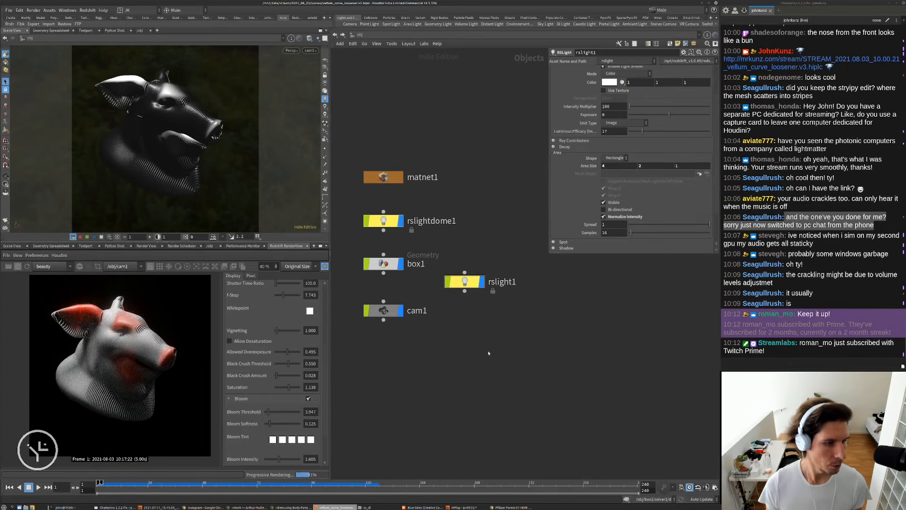
{"action": "scroll", "coordinate": [93, 333], "scroll_direction": "up", "scroll_amount": 2}
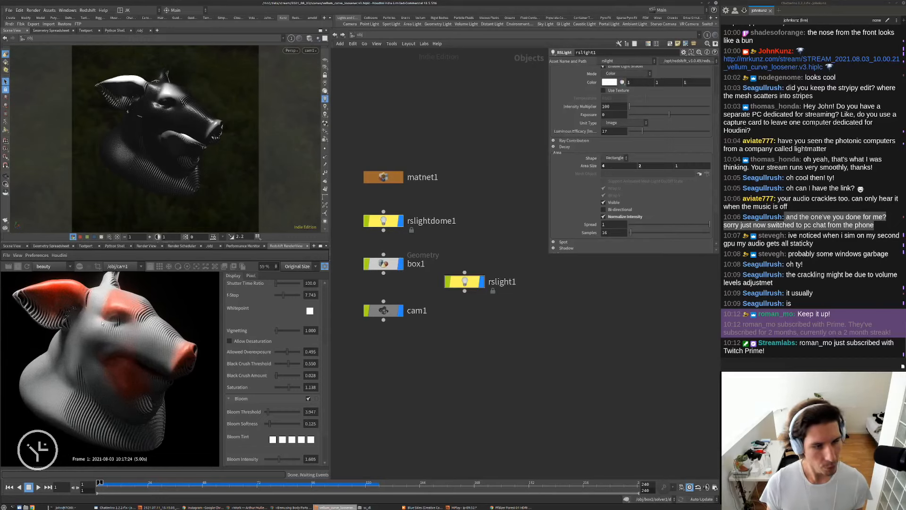
Set rslightdome1's intensity multiplier to 0.0175 and inspect the rendered head.
{"action": "left_click", "coordinate": [398, 223]}
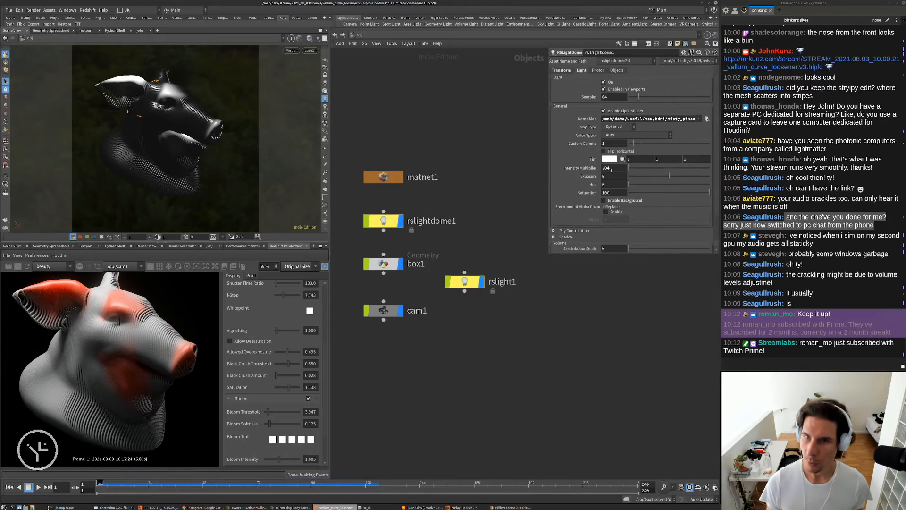
{"action": "type", "text": "1"}
{"action": "key", "text": "Return"}
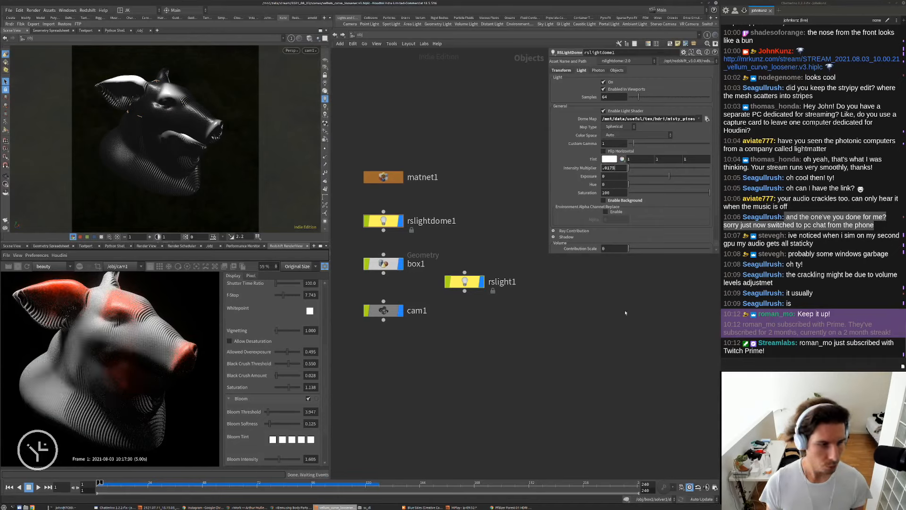
{"action": "key", "text": "Return"}
{"action": "scroll", "coordinate": [87, 378], "scroll_direction": "down", "scroll_amount": 2}
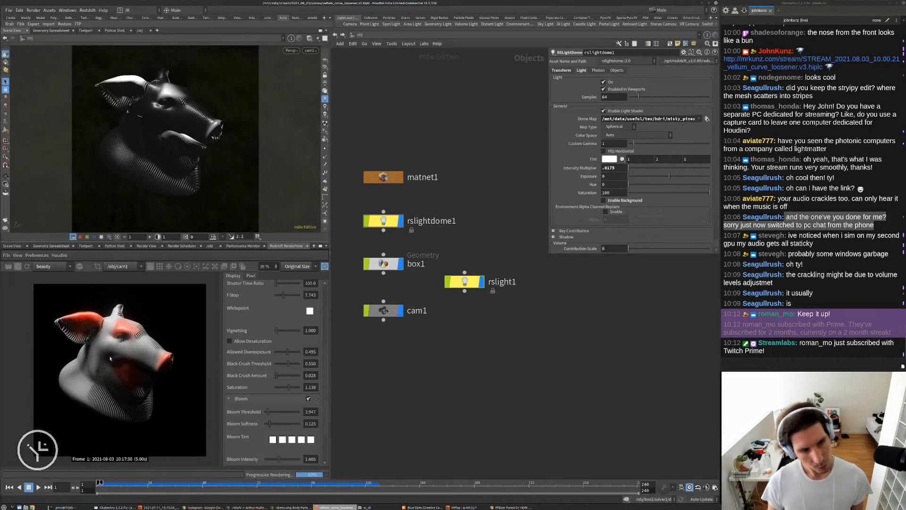
{"action": "scroll", "coordinate": [68, 331], "scroll_direction": "up", "scroll_amount": 6}
{"action": "scroll", "coordinate": [70, 334], "scroll_direction": "down", "scroll_amount": 5}
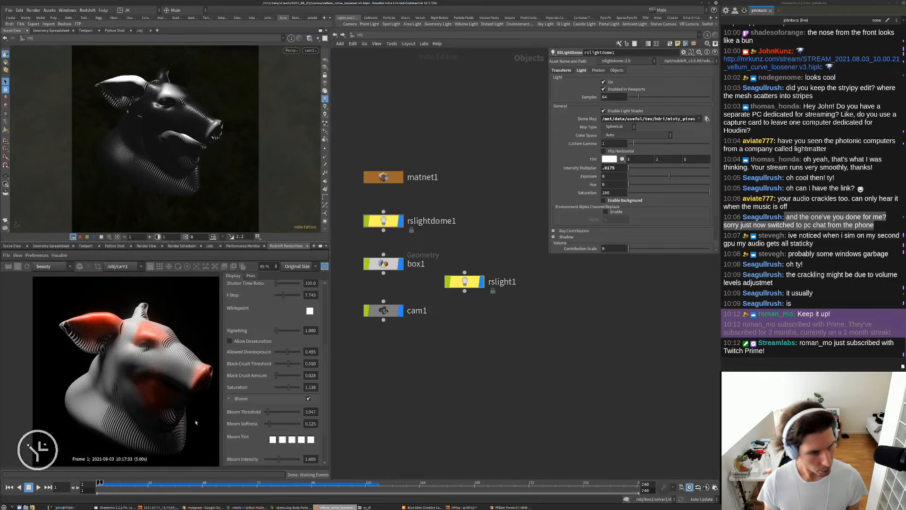
{"action": "mouse_move", "coordinate": [195, 423]}
{"action": "middle_mouse_down"}
{"action": "mouse_move", "coordinate": [202, 431]}
{"action": "mouse_move", "coordinate": [189, 424]}
{"action": "middle_mouse_up"}
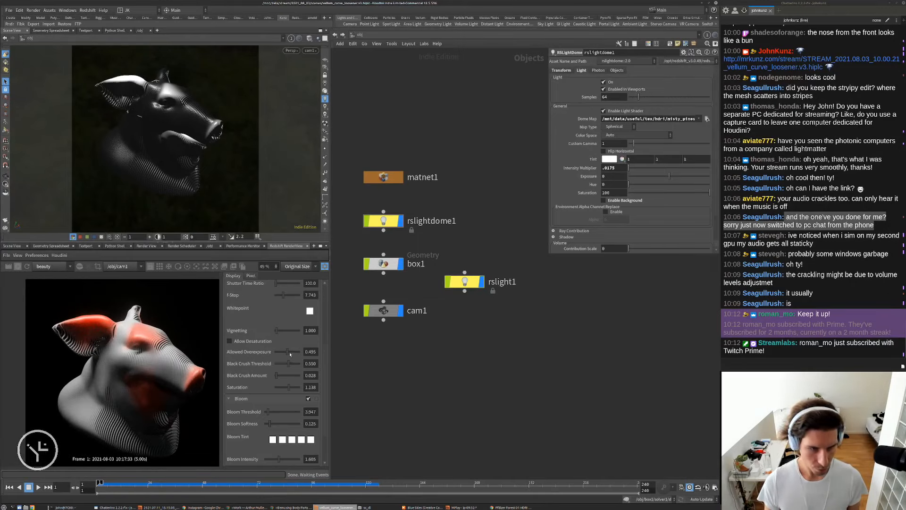
Adjust the render view's photographic exposure to an allowed overexposure of about 0.596 and an F-stop of about 7.165.
{"action": "left_click_drag", "start_coordinate": [290, 353], "coordinate": [292, 354]}
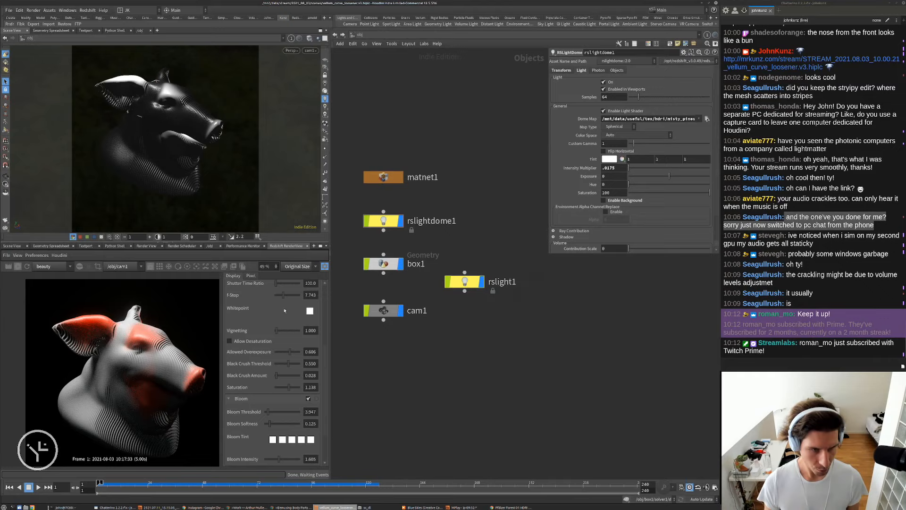
{"action": "left_click_drag", "start_coordinate": [283, 295], "coordinate": [282, 297]}
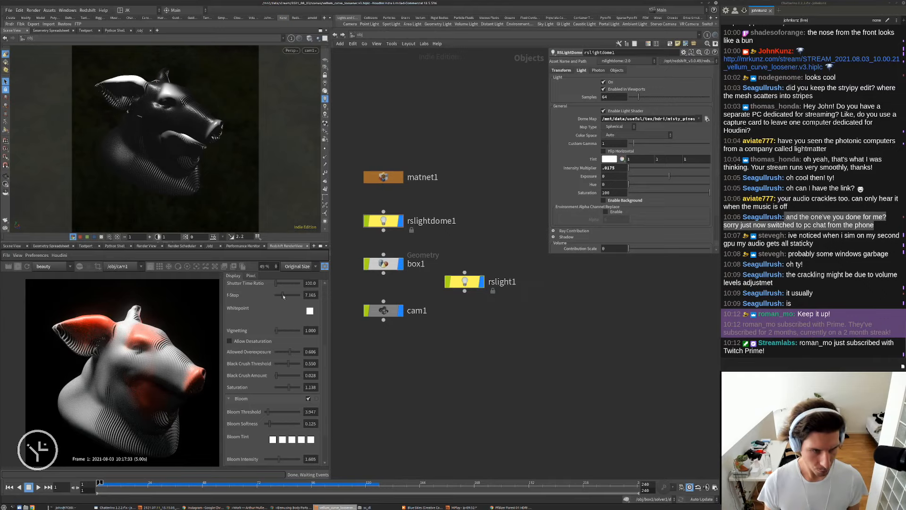
{"action": "left_click_drag", "start_coordinate": [289, 352], "coordinate": [290, 352]}
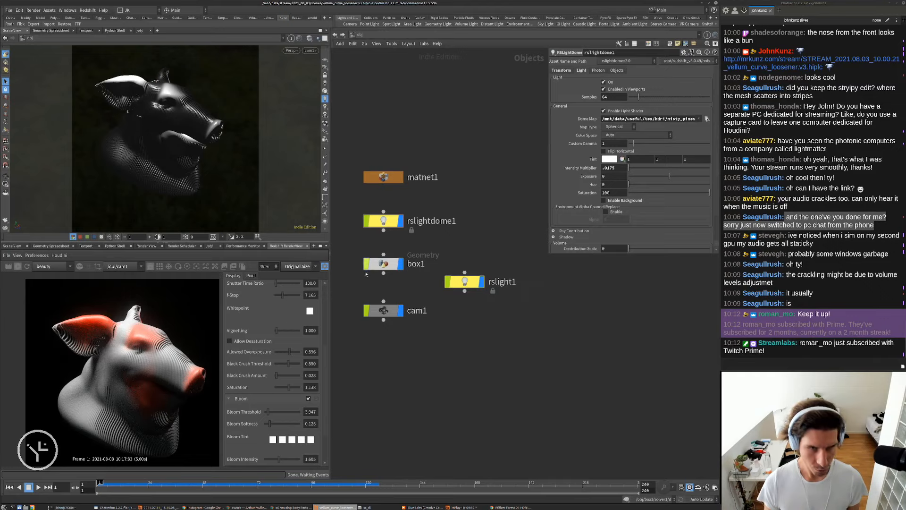
Open the Redshift shader network inside matnet1, set Material1's diffuse weight to 0.75 and check the render.
{"action": "double_click", "coordinate": [383, 177]}
{"action": "double_click", "coordinate": [430, 191]}
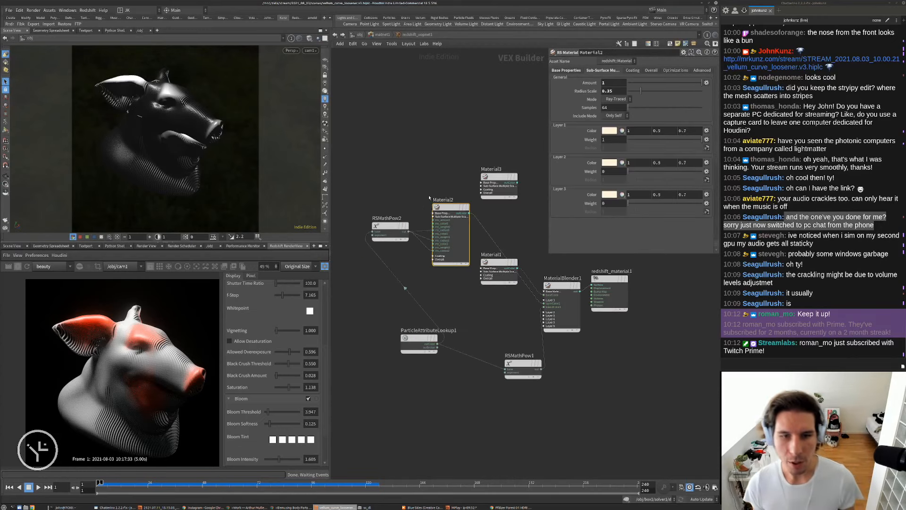
{"action": "left_click_drag", "start_coordinate": [499, 256], "coordinate": [491, 290]}
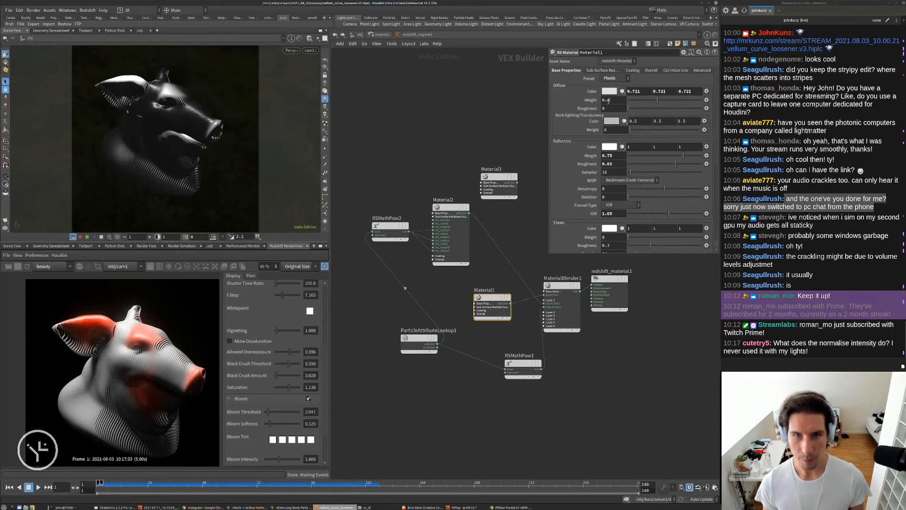
{"action": "type", "text": "75"}
{"action": "left_click", "coordinate": [405, 176]}
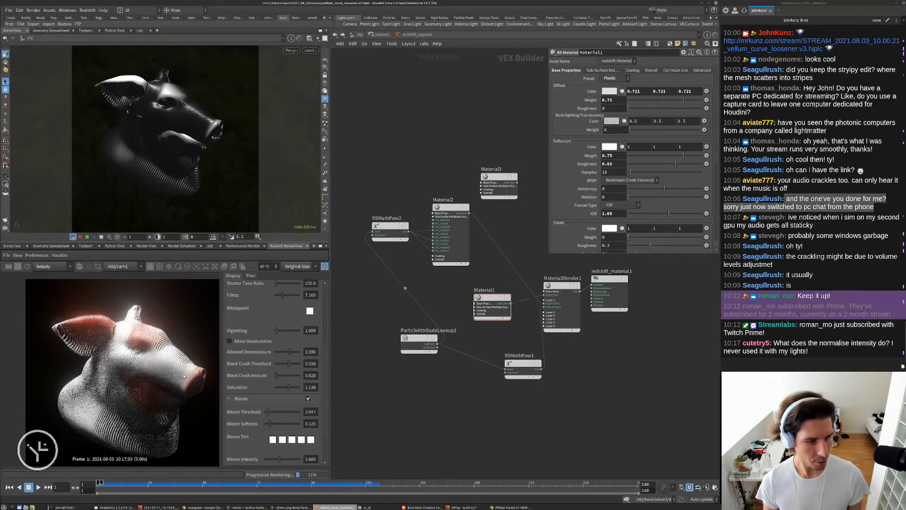
{"action": "scroll", "coordinate": [113, 345], "scroll_direction": "up", "scroll_amount": 3}
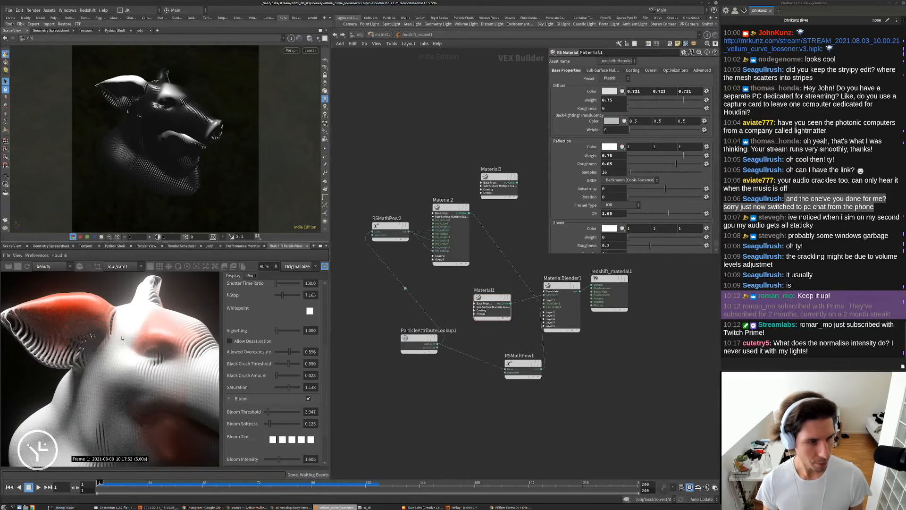
Try a reflection weight of 1 on Material1, then lower it to about 0.115.
{"action": "left_click", "coordinate": [620, 156]}
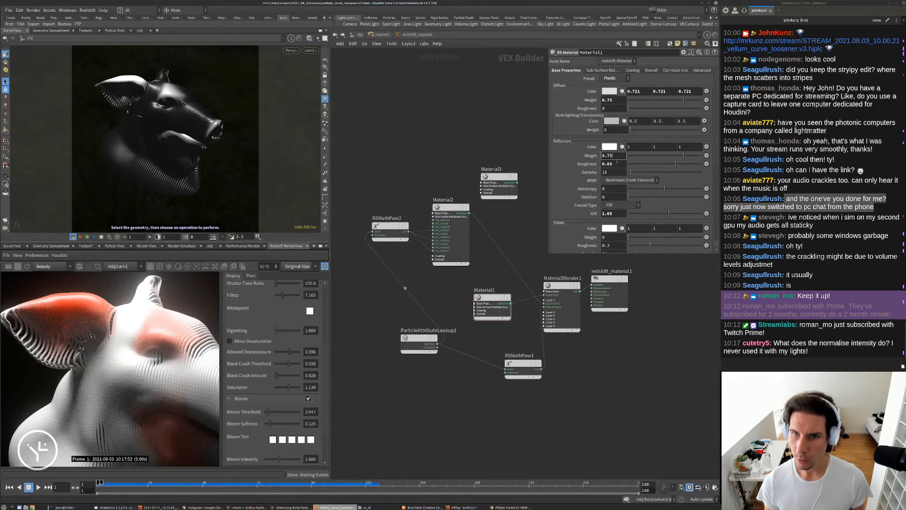
{"action": "type", "text": "1"}
{"action": "key", "text": "Return"}
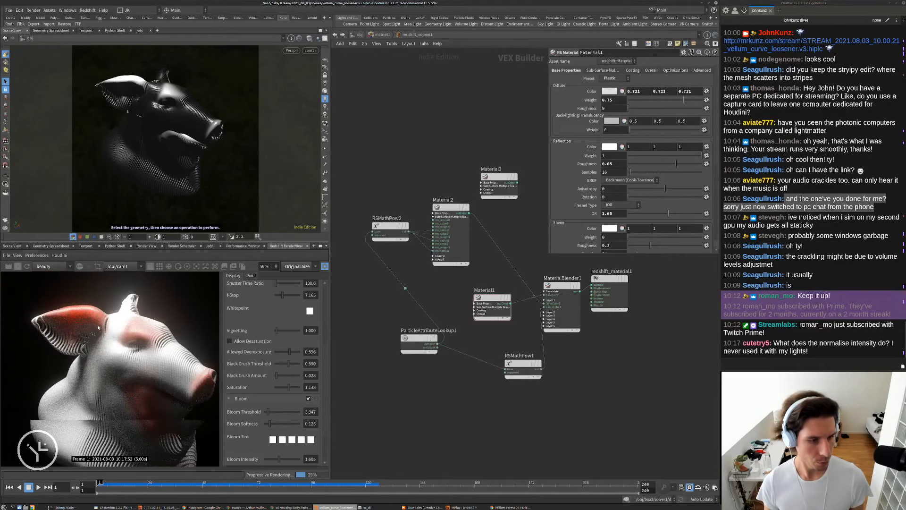
{"action": "left_click", "coordinate": [636, 155]}
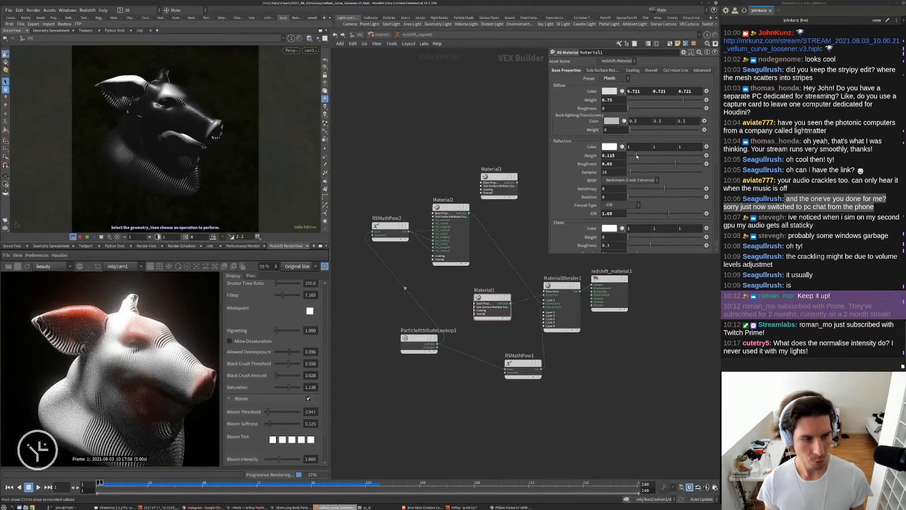
Try Material1's diffuse weight at 0.65 and then at 0.165, comparing the rendered head.
{"action": "left_click", "coordinate": [674, 100]}
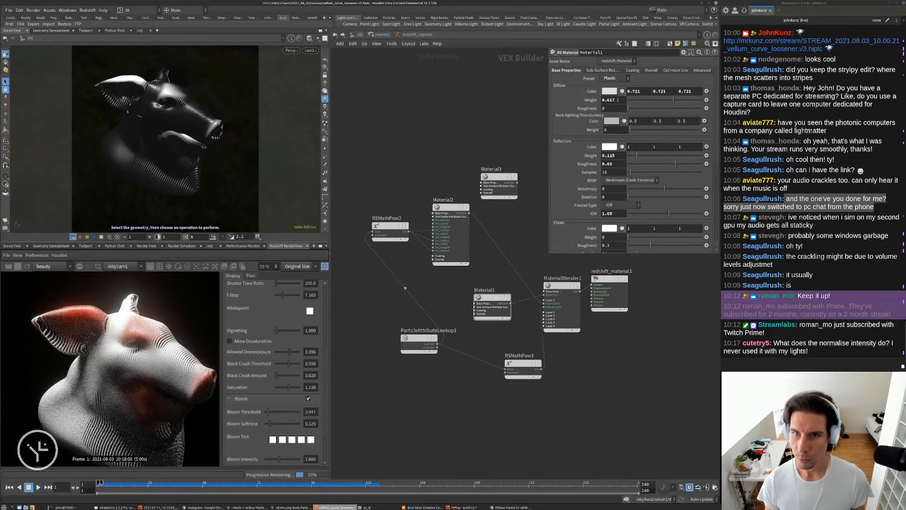
{"action": "left_click_drag", "start_coordinate": [616, 101], "coordinate": [610, 104]}
{"action": "type", "text": "5"}
{"action": "key", "text": "Return"}
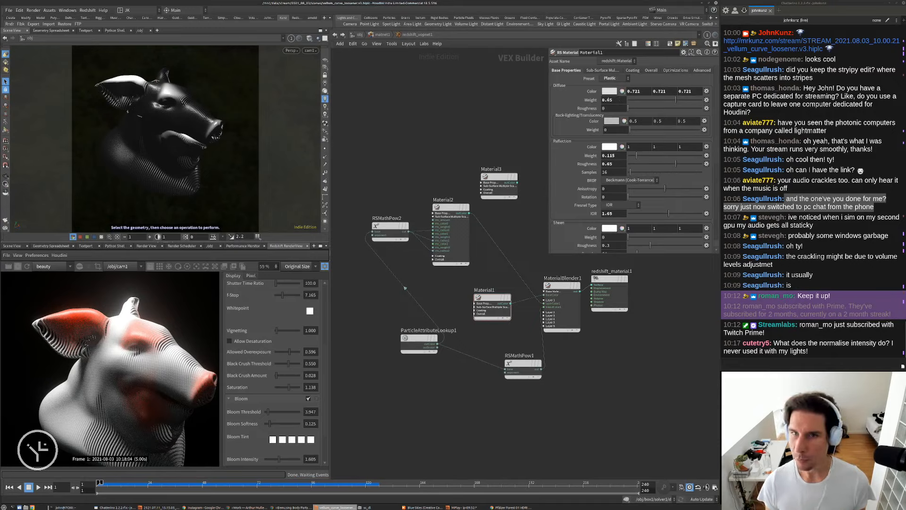
{"action": "left_click", "coordinate": [606, 100]}
{"action": "type", "text": "1"}
{"action": "key", "text": "Return"}
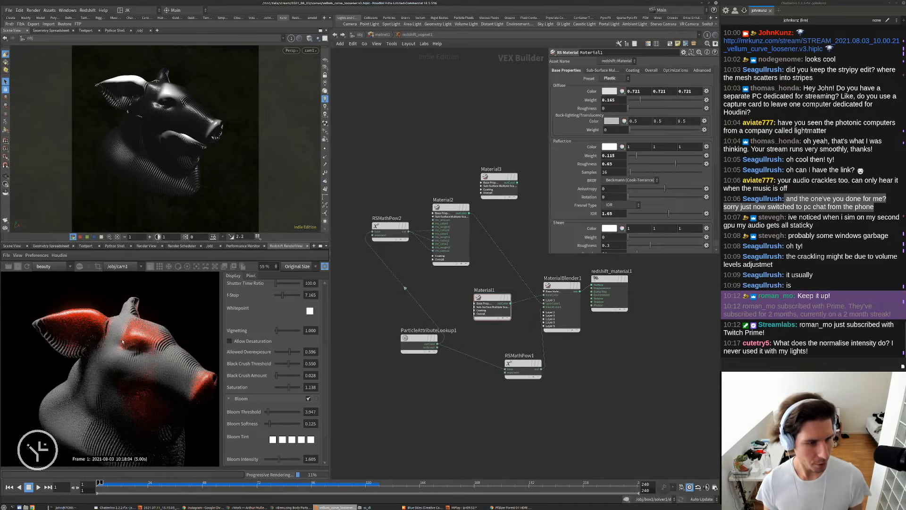
{"action": "scroll", "coordinate": [126, 345], "scroll_direction": "down", "scroll_amount": 1}
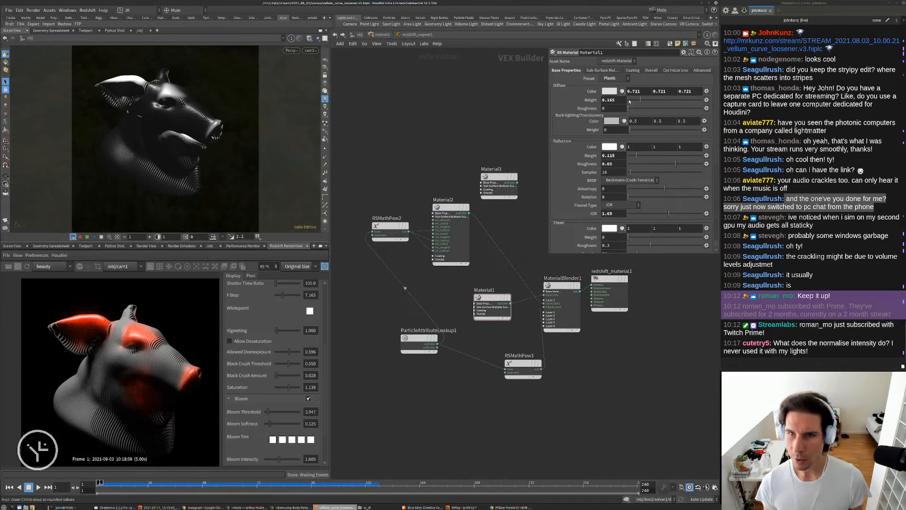
Test other low diffuse weights on Material1, then set the diffuse weight to 0.6.
{"action": "left_click_drag", "start_coordinate": [640, 100], "coordinate": [629, 100]}
{"action": "left_click", "coordinate": [650, 101]}
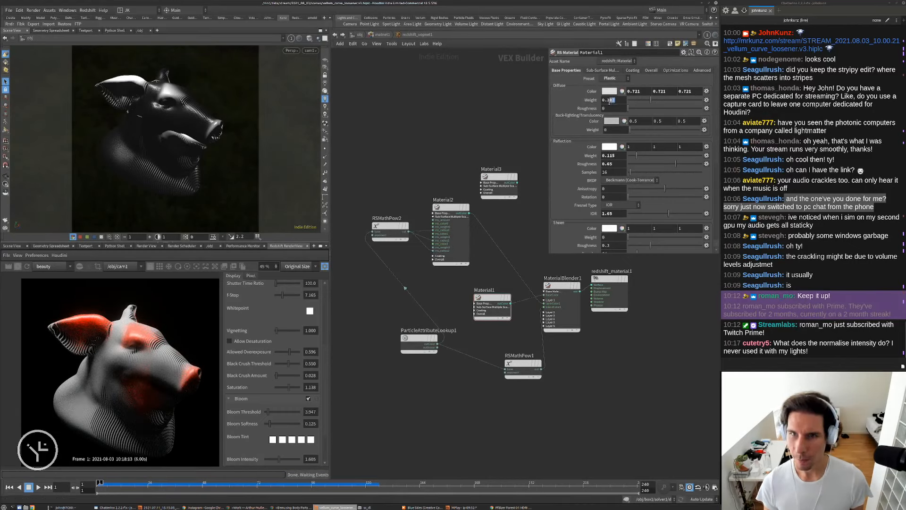
{"action": "type", "text": "6"}
{"action": "key", "text": "Return"}
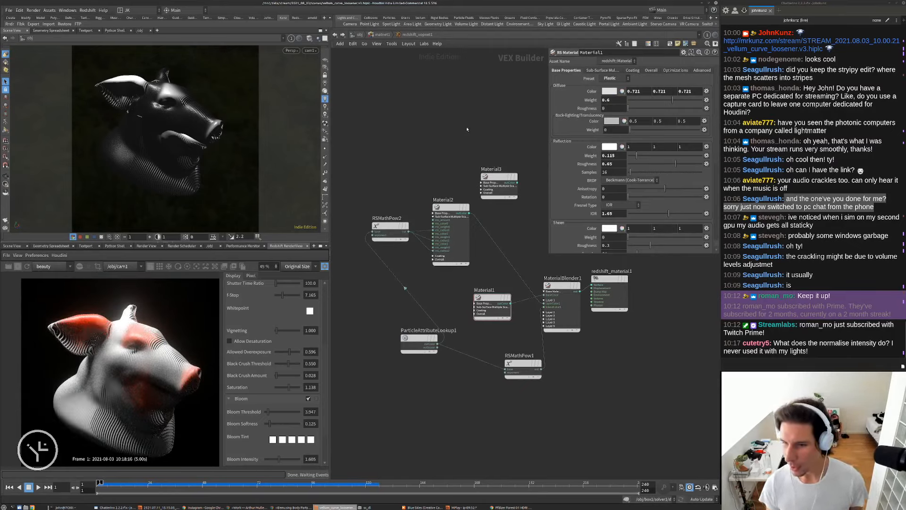
Return to the object network and show the parameters of the rslight1 area light.
{"action": "left_click", "coordinate": [360, 35]}
{"action": "left_click", "coordinate": [464, 282]}
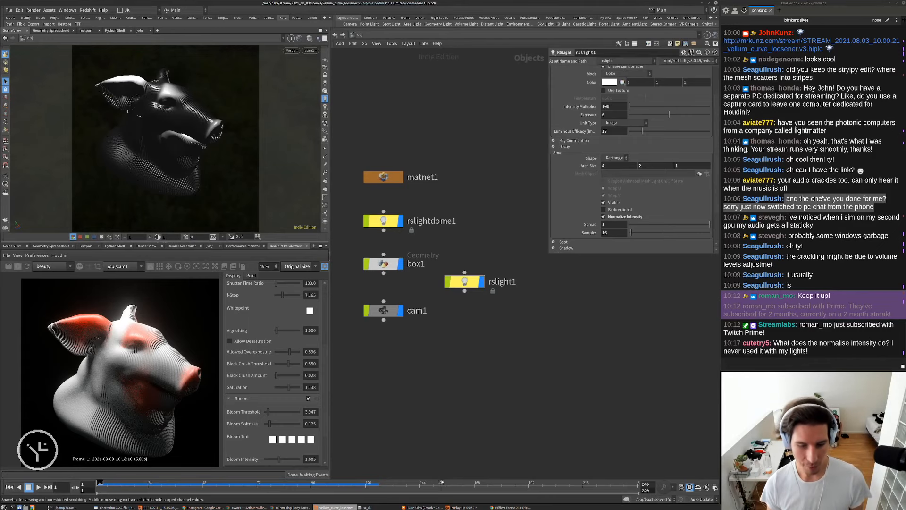
Switch to the web browser and search in a new tab for "light brightness falloff".
{"action": "left_click", "coordinate": [511, 507]}
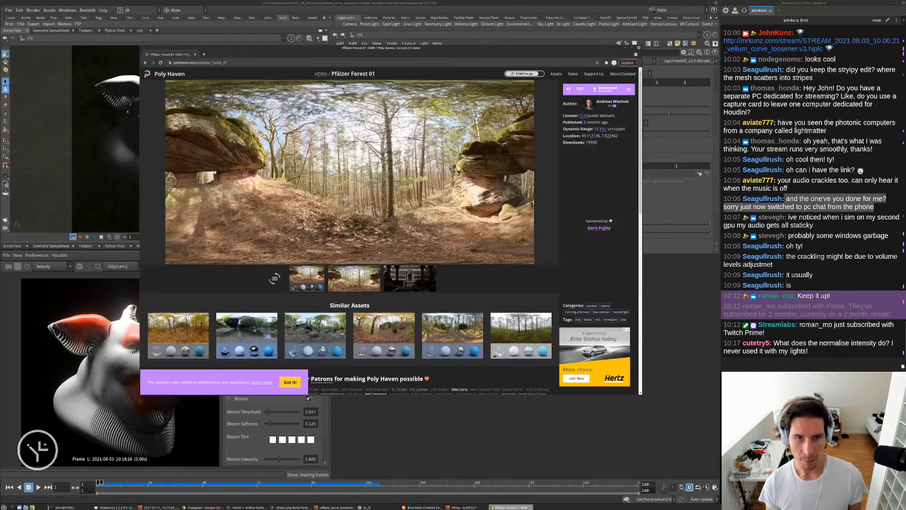
{"action": "key", "text": "ctrl+t"}
{"action": "type", "text": "light"}
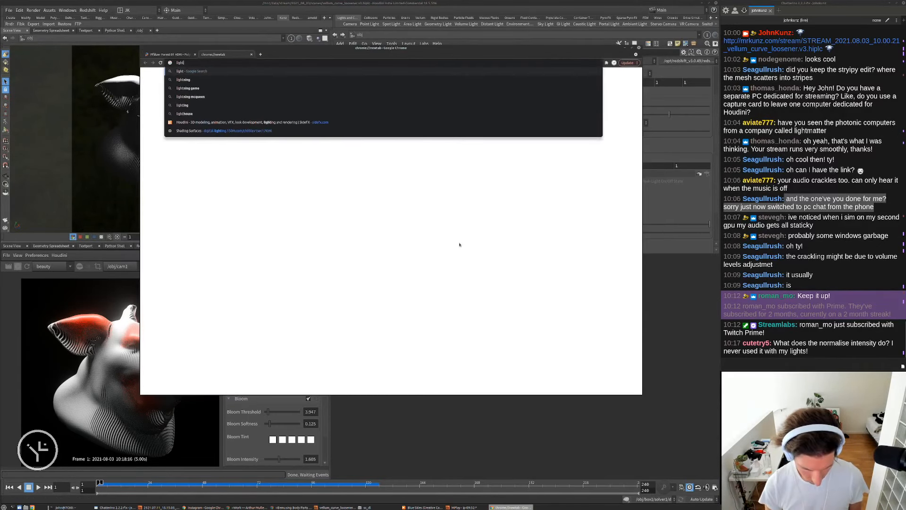
{"action": "type", "text": " brightness"}
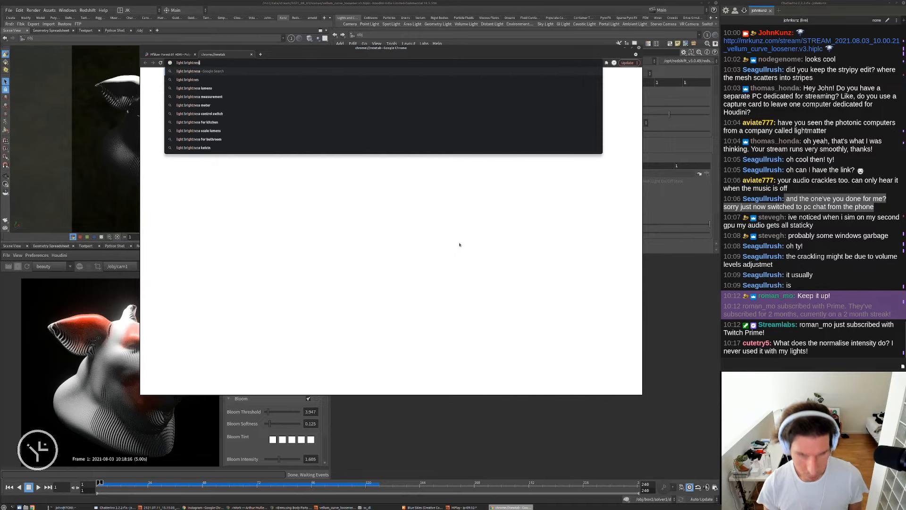
{"action": "type", "text": " fallo"}
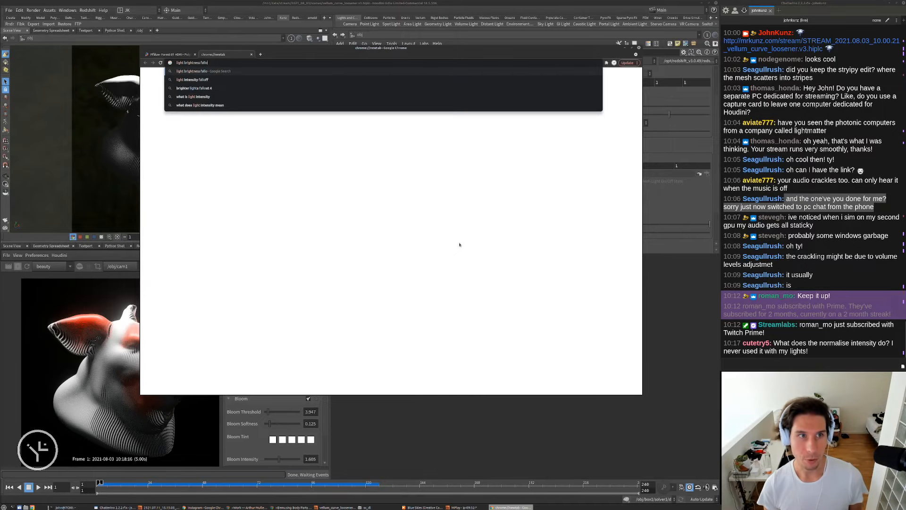
{"action": "type", "text": "ff"}
{"action": "key", "text": "Return"}
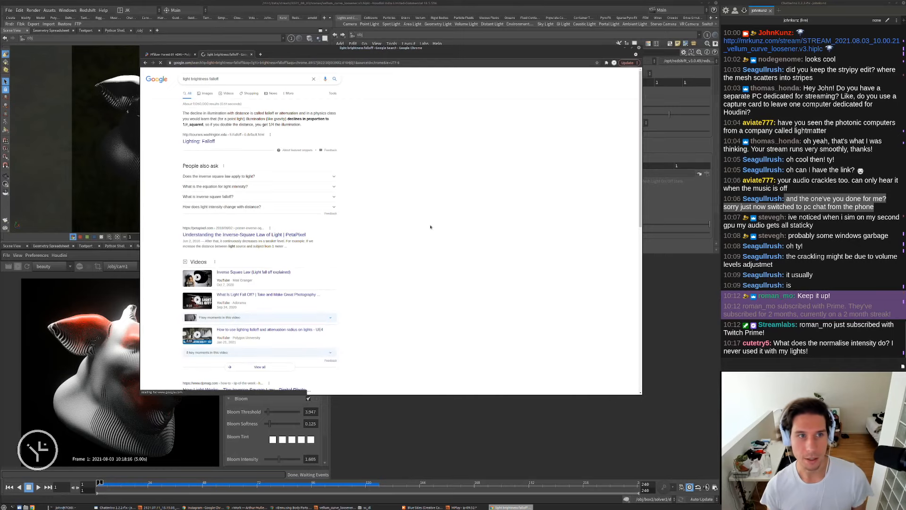
Look at the inverse square law diagram among the image results, then return to Houdini.
{"action": "left_click", "coordinate": [210, 93]}
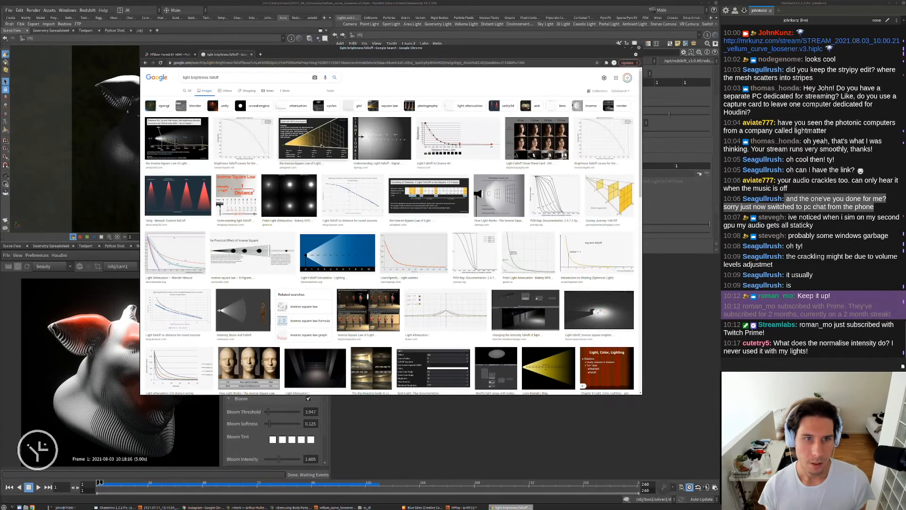
{"action": "left_click", "coordinate": [312, 138]}
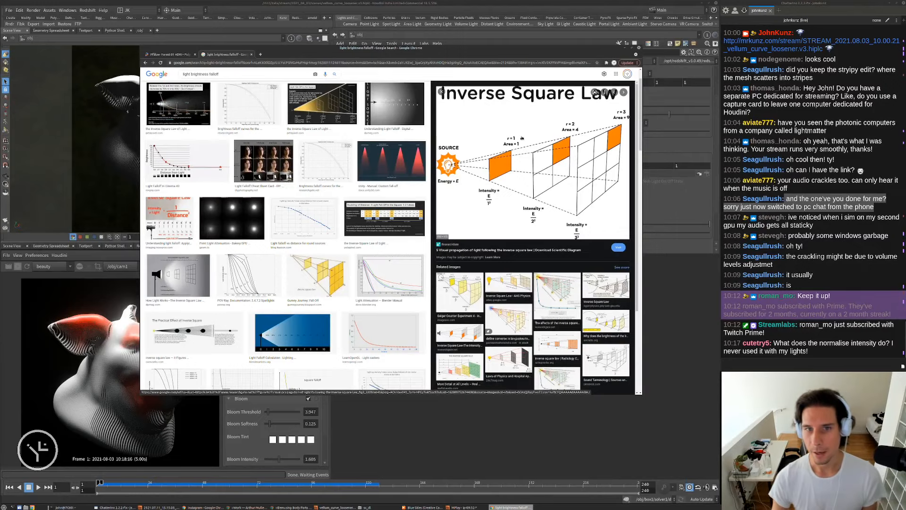
{"action": "key", "text": "alt+Tab"}
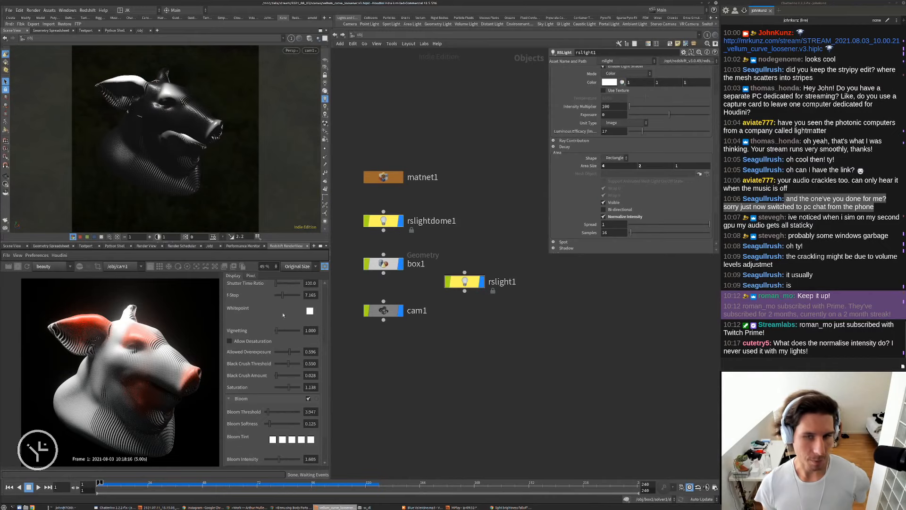
Try rslight1 with Normalize Intensity turned off and an intensity multiplier of 1.
{"action": "left_click", "coordinate": [612, 217]}
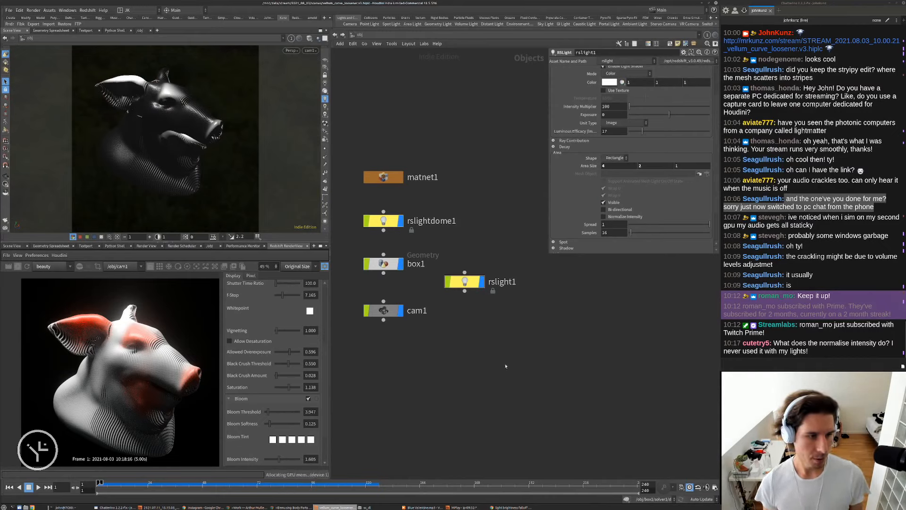
{"action": "double_click", "coordinate": [612, 106]}
{"action": "type", "text": "1"}
{"action": "key", "text": "Return"}
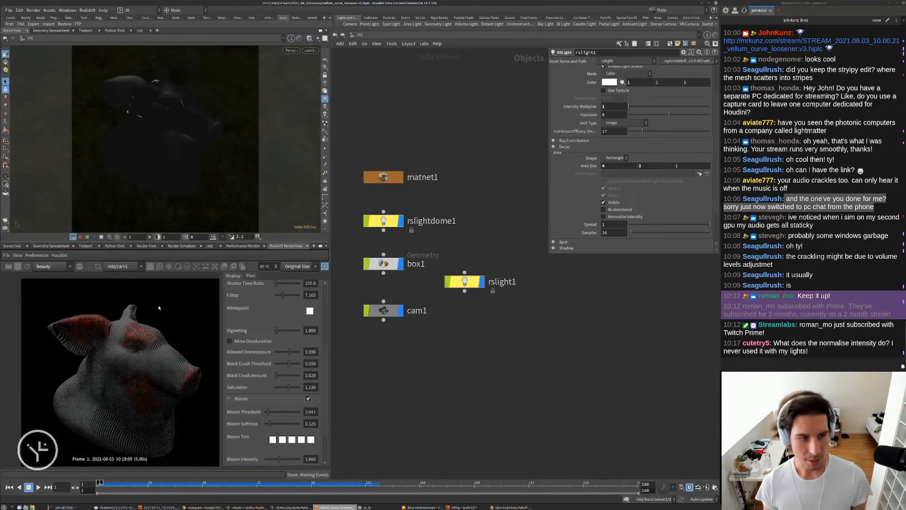
Try an intensity multiplier of 15 on rslight1, then set it to 100 and turn Normalize Intensity back on.
{"action": "key", "text": "ctrl+z"}
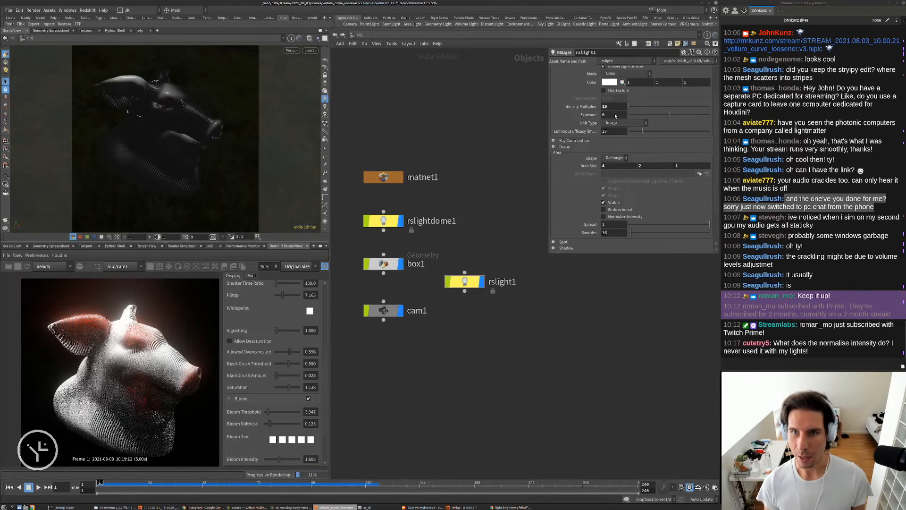
{"action": "double_click", "coordinate": [609, 108]}
{"action": "type", "text": "100"}
{"action": "key", "text": "Return"}
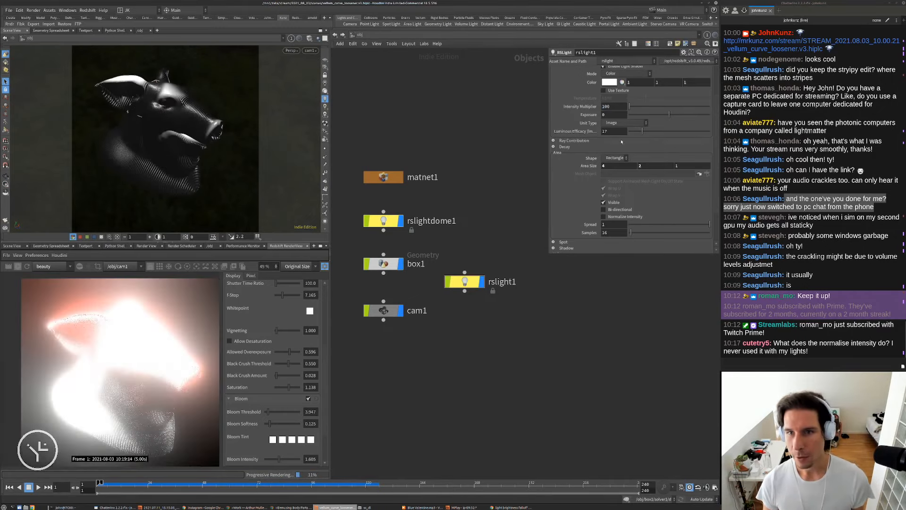
{"action": "left_click", "coordinate": [603, 216]}
Try 25 as the second area size value of rslight1, then set it back to 2.
{"action": "left_click", "coordinate": [654, 168]}
{"action": "type", "text": "5"}
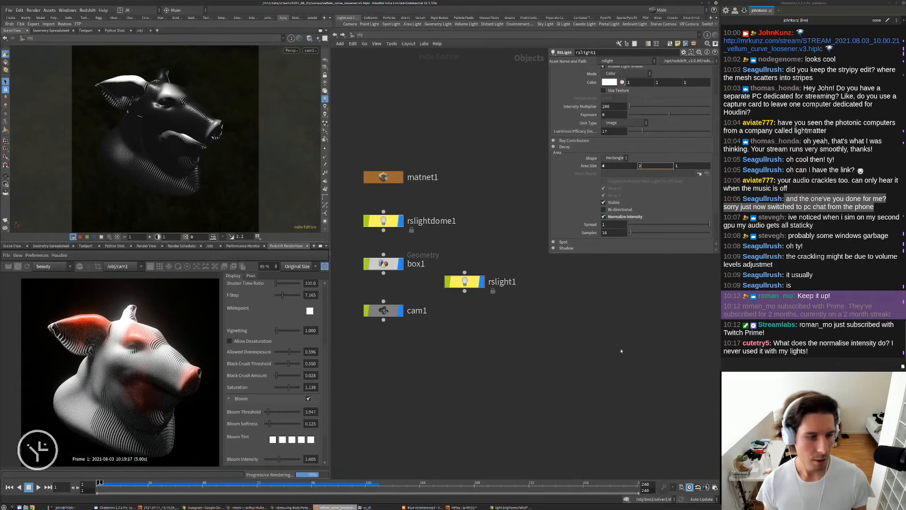
{"action": "key", "text": "Return"}
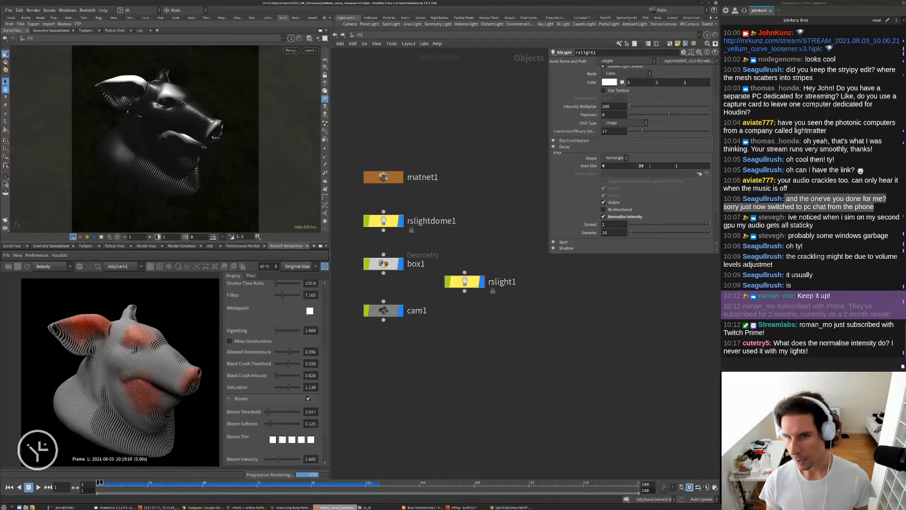
{"action": "left_click_drag", "start_coordinate": [652, 166], "coordinate": [616, 321]}
{"action": "type", "text": "2"}
{"action": "key", "text": "Return"}
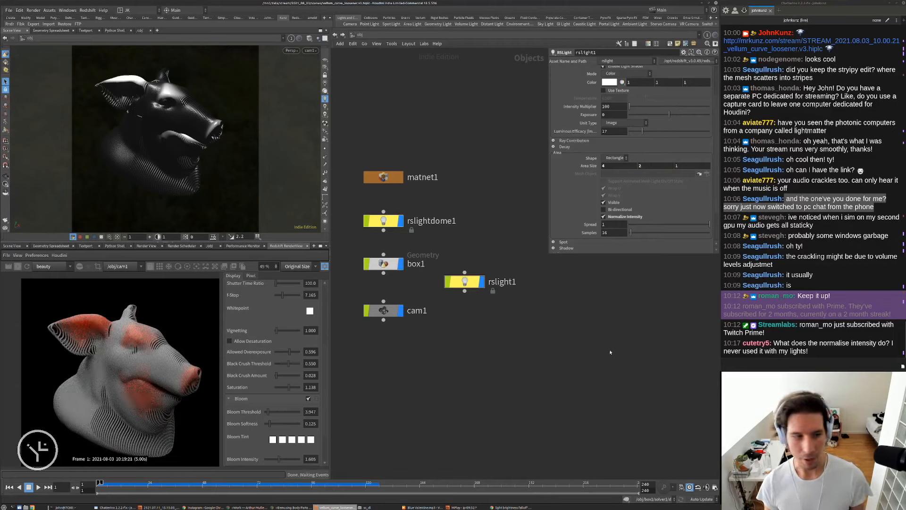
Try 6 as the second area size value of rslight1, then return it to 2, comparing the renders.
{"action": "left_click", "coordinate": [650, 165]}
{"action": "double_click", "coordinate": [651, 165]}
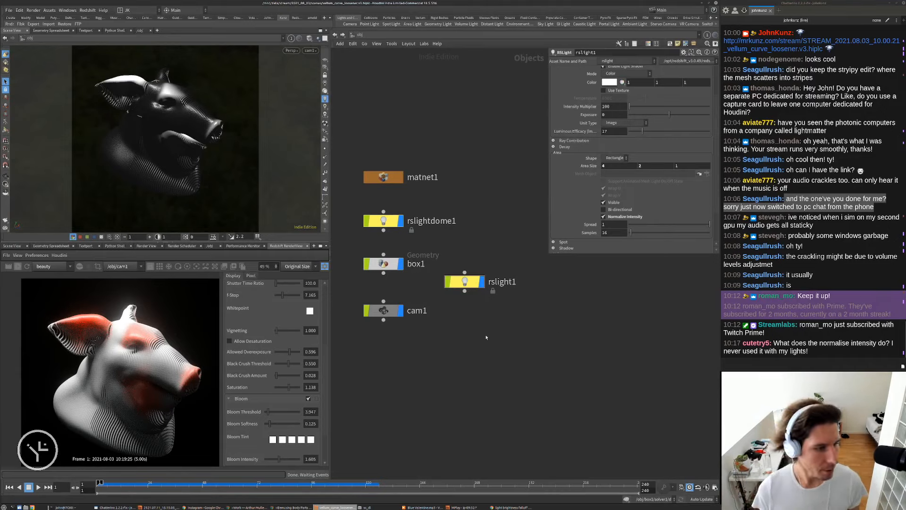
{"action": "double_click", "coordinate": [660, 166]}
{"action": "type", "text": "6"}
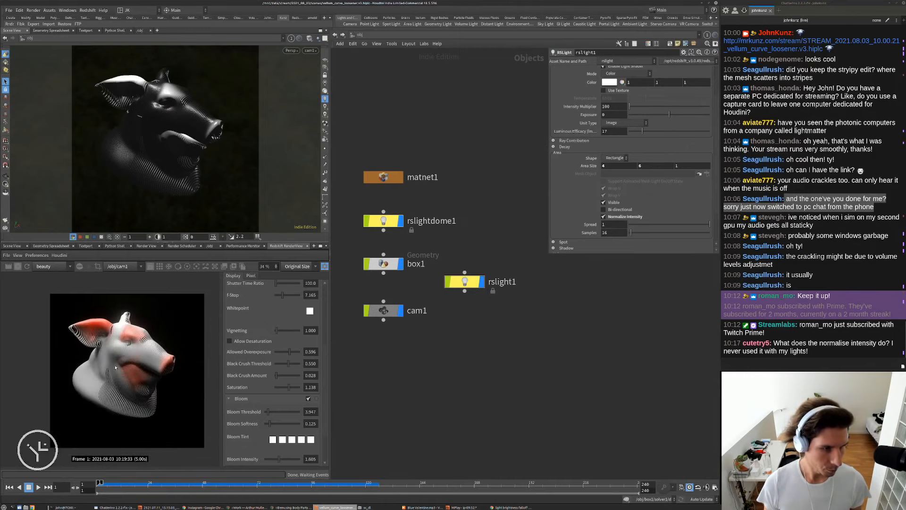
{"action": "double_click", "coordinate": [655, 164]}
{"action": "type", "text": "2"}
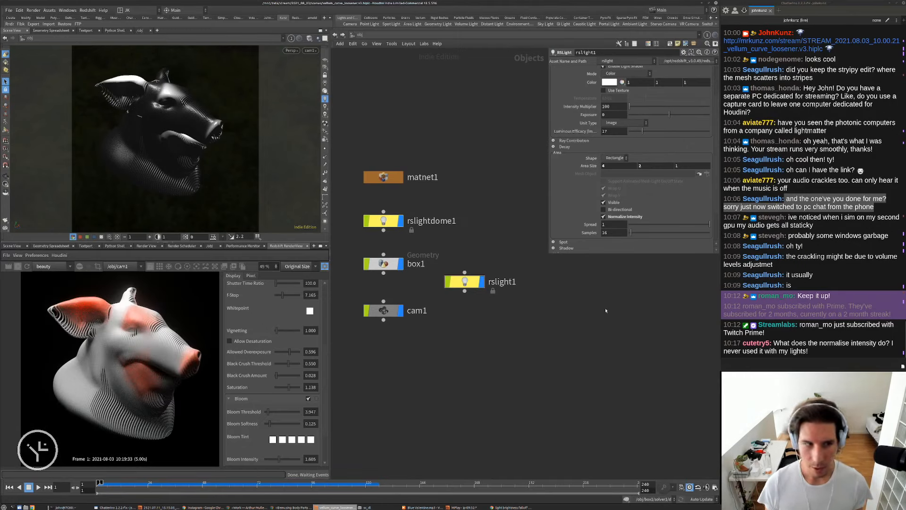
Set the second area size value of rslight1 to 5 and inspect the rendered head up close.
{"action": "double_click", "coordinate": [656, 166]}
{"action": "type", "text": "5"}
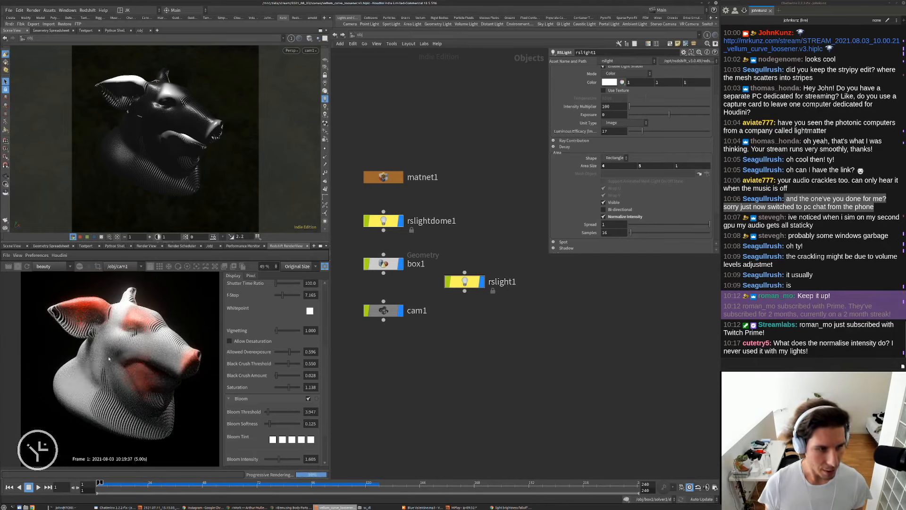
{"action": "scroll", "coordinate": [124, 367], "scroll_direction": "up", "scroll_amount": 3}
{"action": "scroll", "coordinate": [95, 375], "scroll_direction": "down", "scroll_amount": 2}
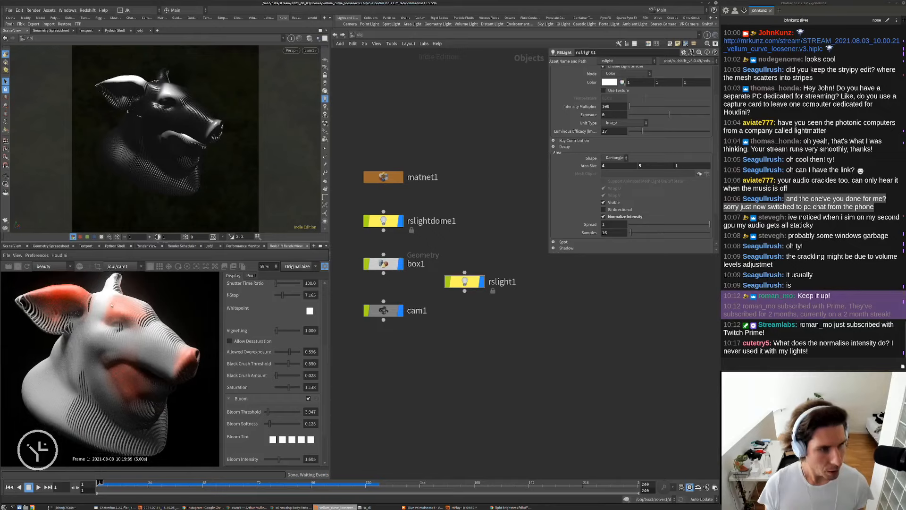
{"action": "scroll", "coordinate": [105, 354], "scroll_direction": "down", "scroll_amount": 2}
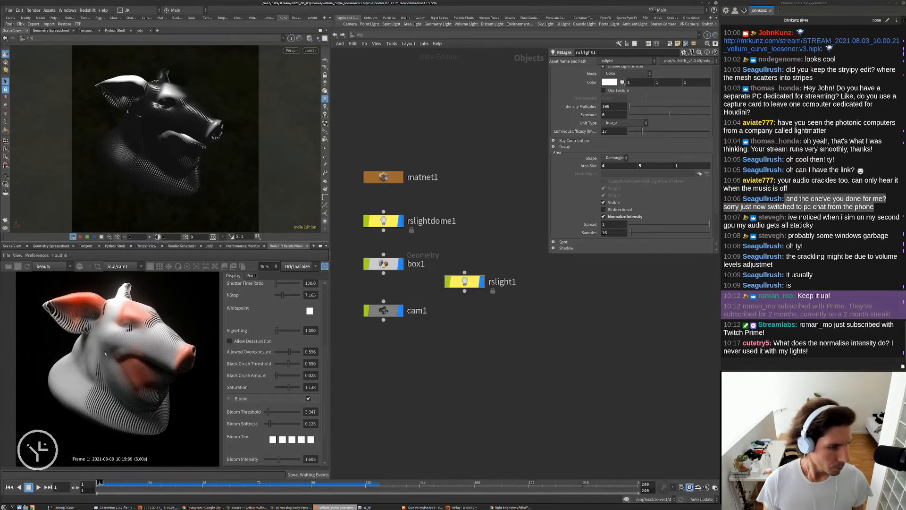
{"action": "scroll", "coordinate": [105, 354], "scroll_direction": "up", "scroll_amount": 2}
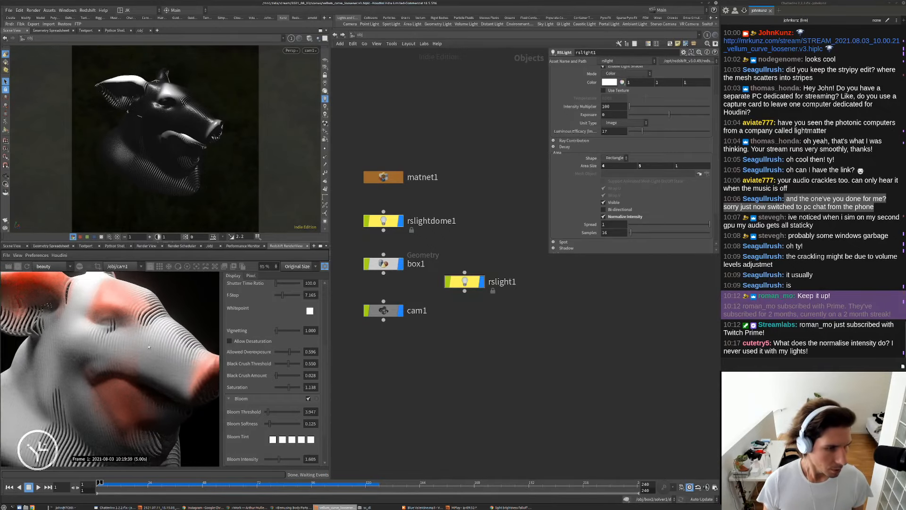
Enter the box1 geometry network and set the iterations of vdbsmoothsdf1 to 1.
{"action": "double_click", "coordinate": [384, 264]}
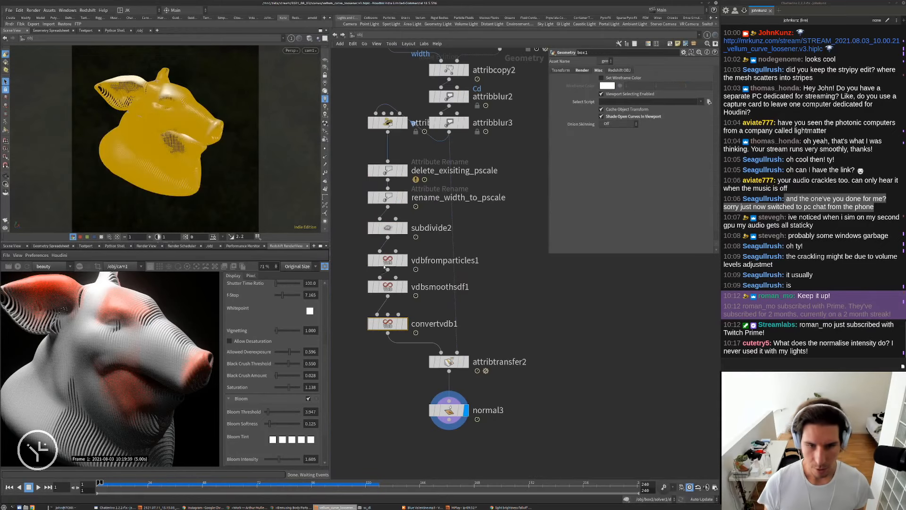
{"action": "left_click", "coordinate": [387, 287]}
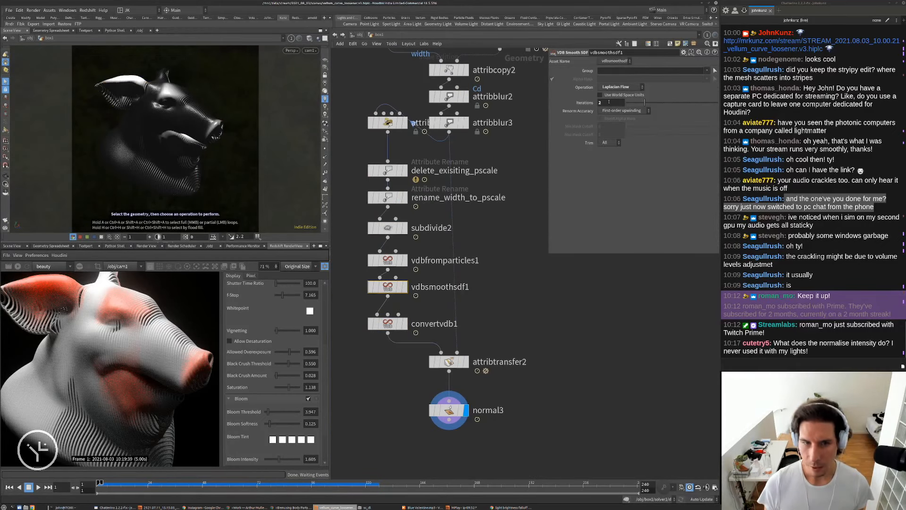
{"action": "left_click", "coordinate": [609, 102]}
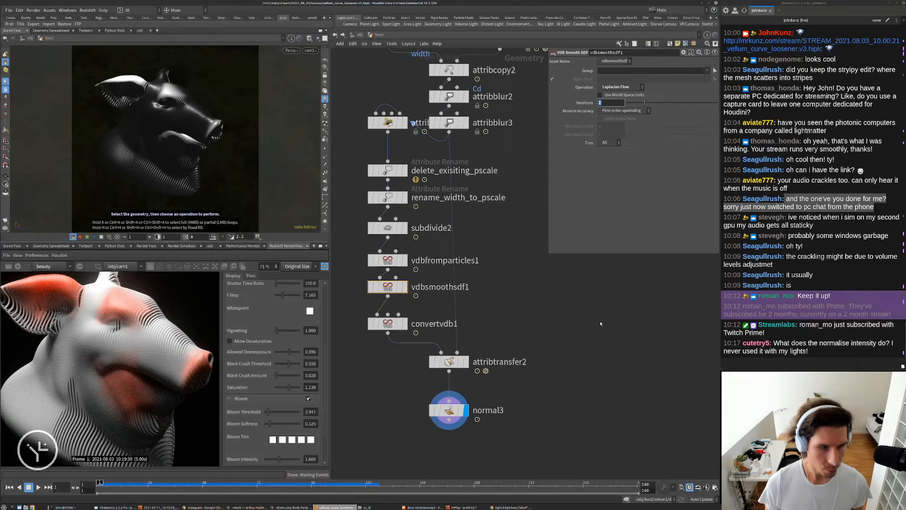
{"action": "type", "text": "1"}
{"action": "key", "text": "Return"}
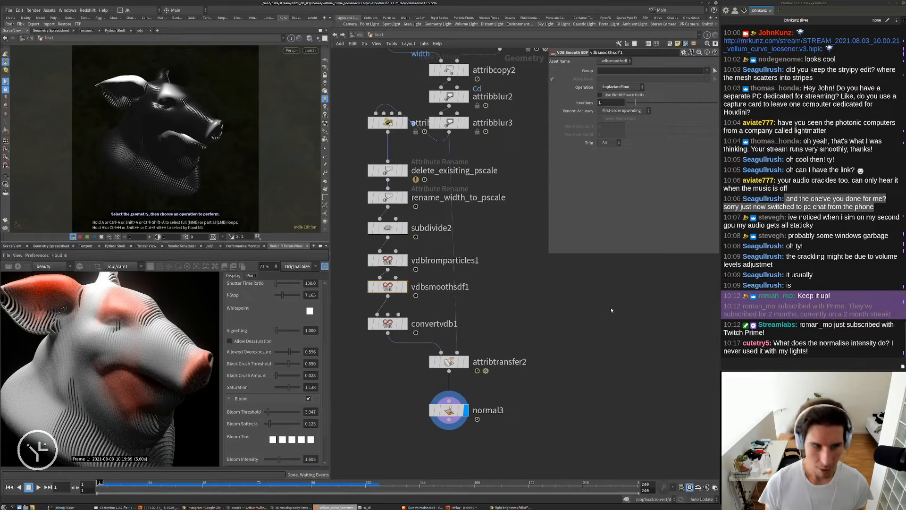
Set the voxel size of vdbfromparticles1 to 0.0025 and examine the strand detail in the render.
{"action": "left_click", "coordinate": [171, 116]}
{"action": "left_click", "coordinate": [388, 260]}
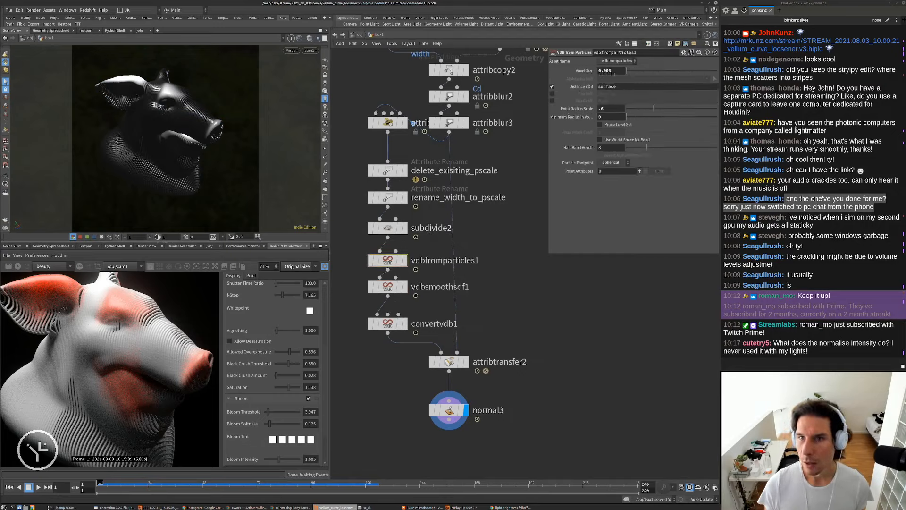
{"action": "key", "text": "BackSpace"}
{"action": "type", "text": "25"}
{"action": "key", "text": "Return"}
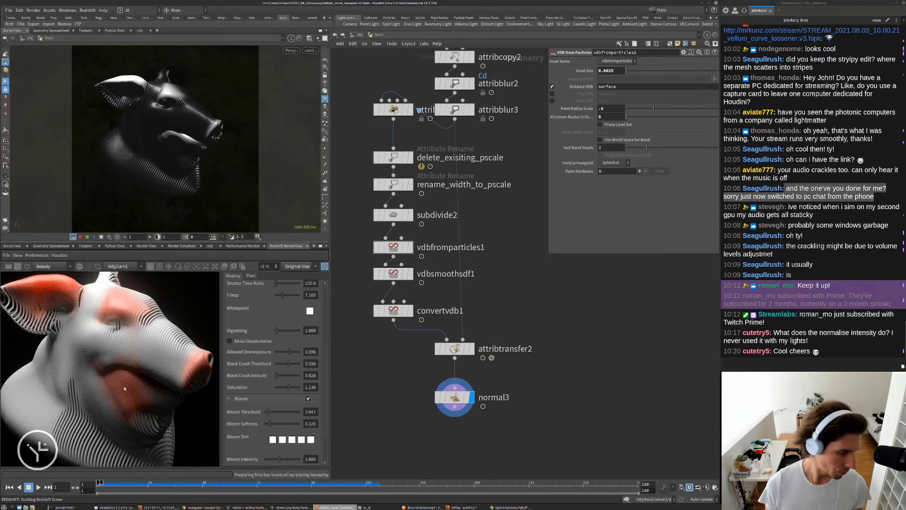
{"action": "scroll", "coordinate": [54, 380], "scroll_direction": "up", "scroll_amount": 5}
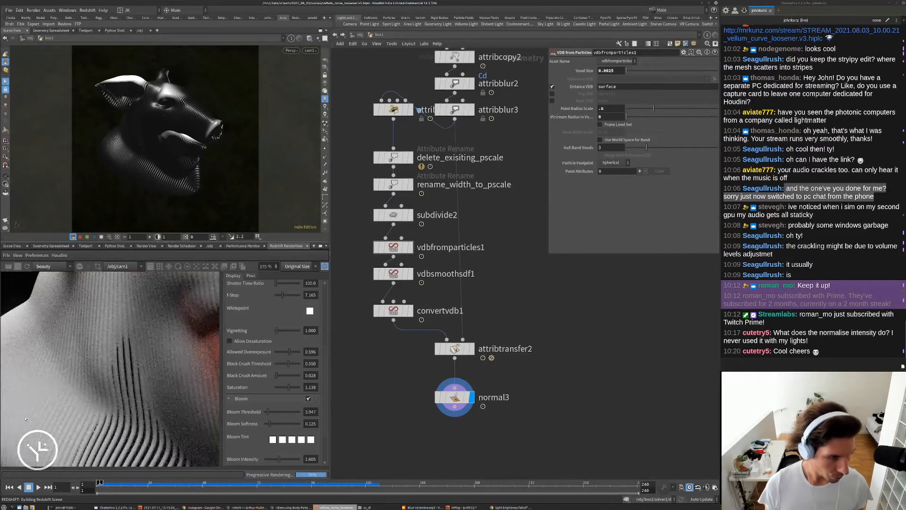
{"action": "scroll", "coordinate": [100, 363], "scroll_direction": "down", "scroll_amount": 7}
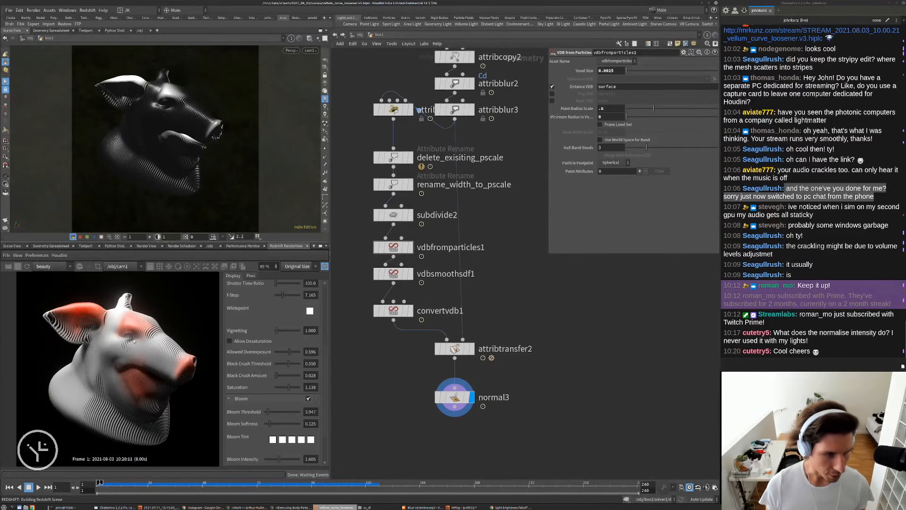
{"action": "scroll", "coordinate": [134, 341], "scroll_direction": "up", "scroll_amount": 6}
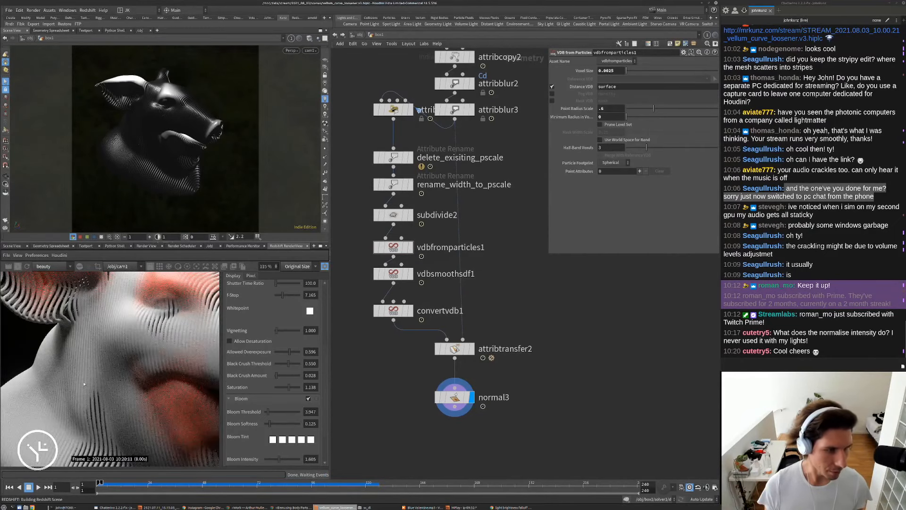
{"action": "scroll", "coordinate": [84, 384], "scroll_direction": "down", "scroll_amount": 5}
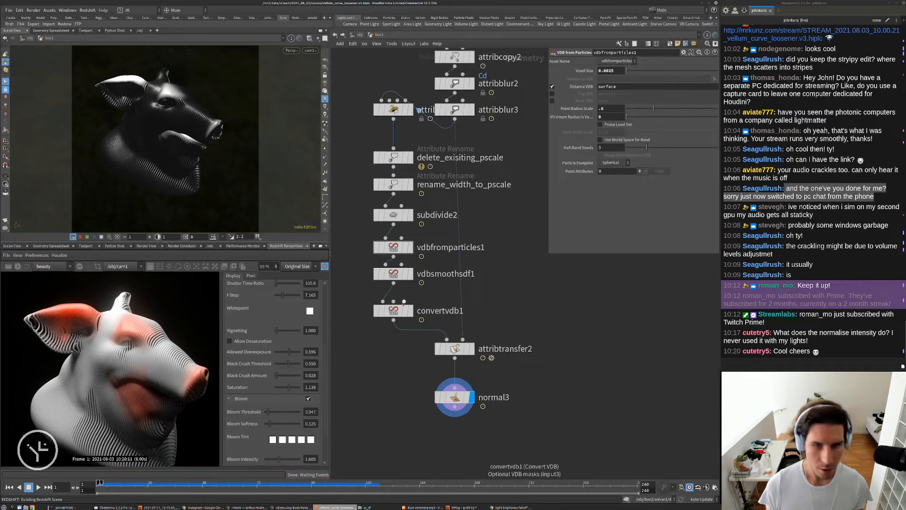
Set the point radius scale of vdbfromparticles1 to .5 and check the strands in the render.
{"action": "double_click", "coordinate": [607, 110]}
{"action": "type", "text": ".5"}
{"action": "key", "text": "Return"}
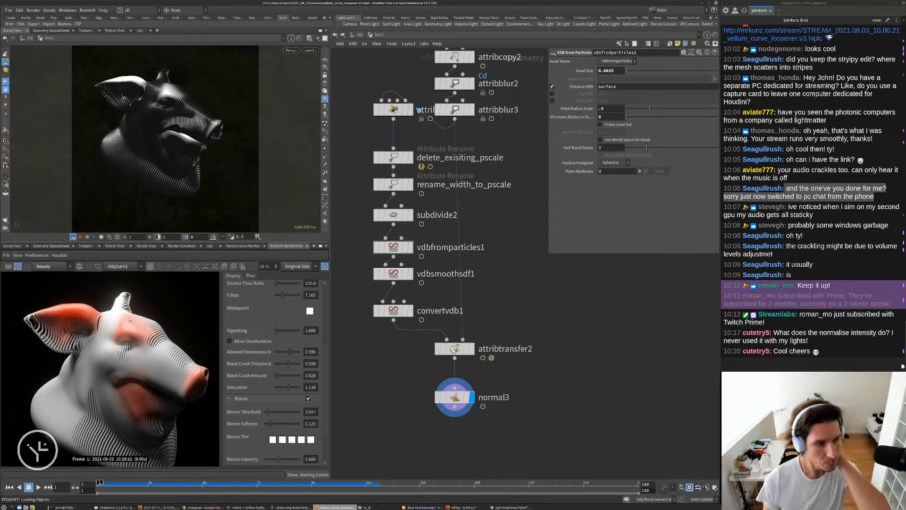
{"action": "scroll", "coordinate": [130, 318], "scroll_direction": "down", "scroll_amount": 2}
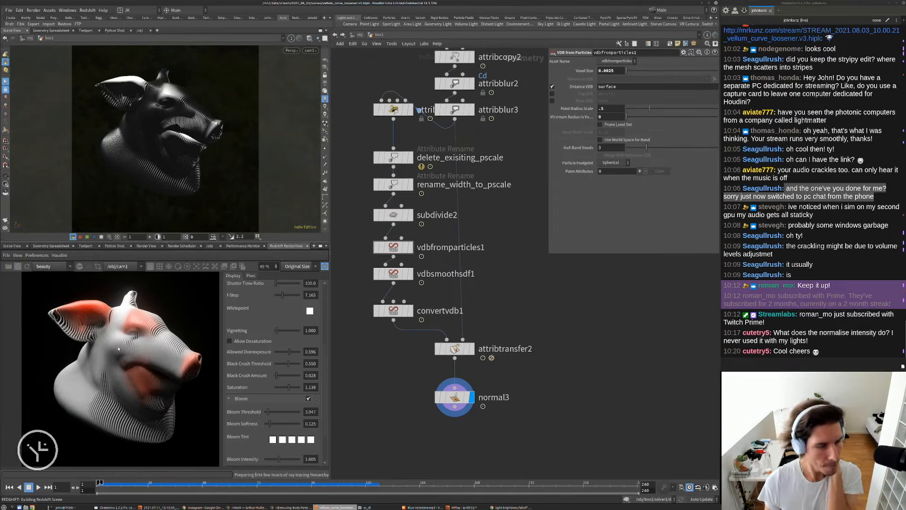
{"action": "scroll", "coordinate": [118, 350], "scroll_direction": "up", "scroll_amount": 2}
{"action": "scroll", "coordinate": [144, 340], "scroll_direction": "up", "scroll_amount": 7}
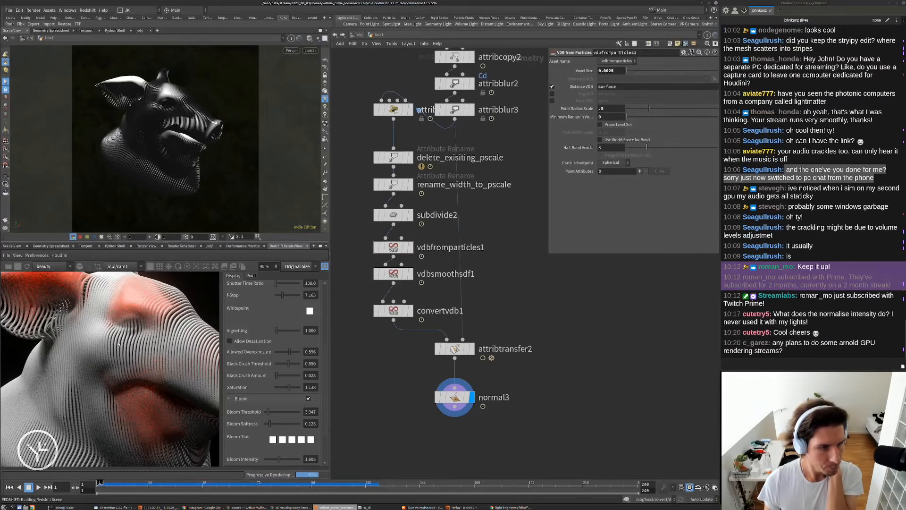
Examine the fine strand detail of the rendered pig head up close and the overall look of the head.
{"action": "scroll", "coordinate": [154, 332], "scroll_direction": "down", "scroll_amount": 5}
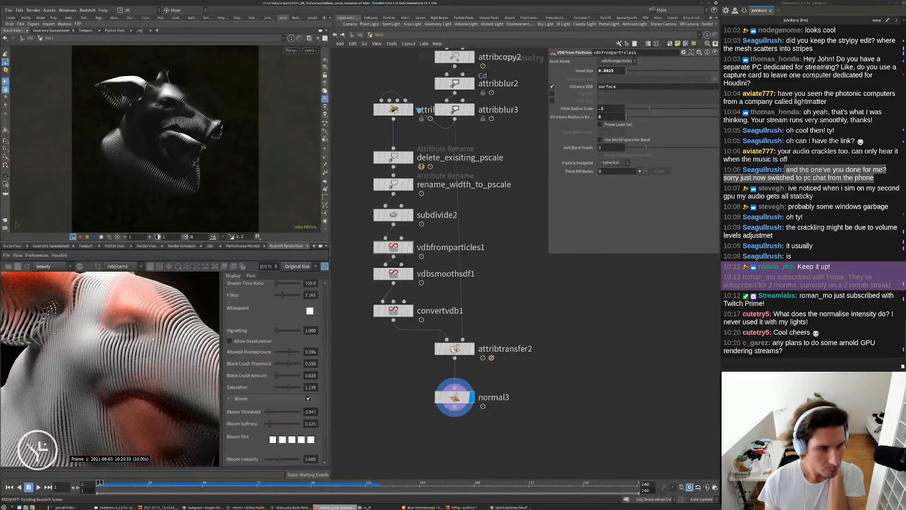
{"action": "scroll", "coordinate": [121, 361], "scroll_direction": "up", "scroll_amount": 8}
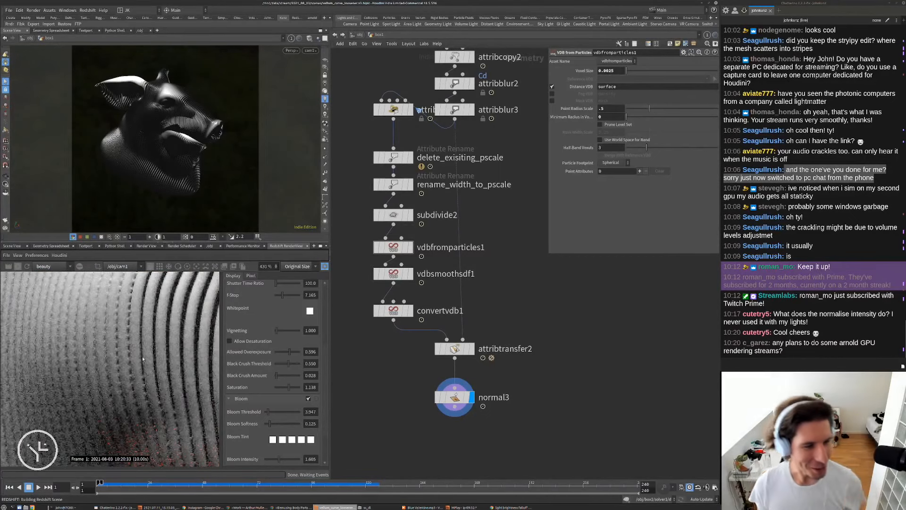
{"action": "scroll", "coordinate": [133, 353], "scroll_direction": "down", "scroll_amount": 5}
{"action": "scroll", "coordinate": [116, 337], "scroll_direction": "down", "scroll_amount": 8}
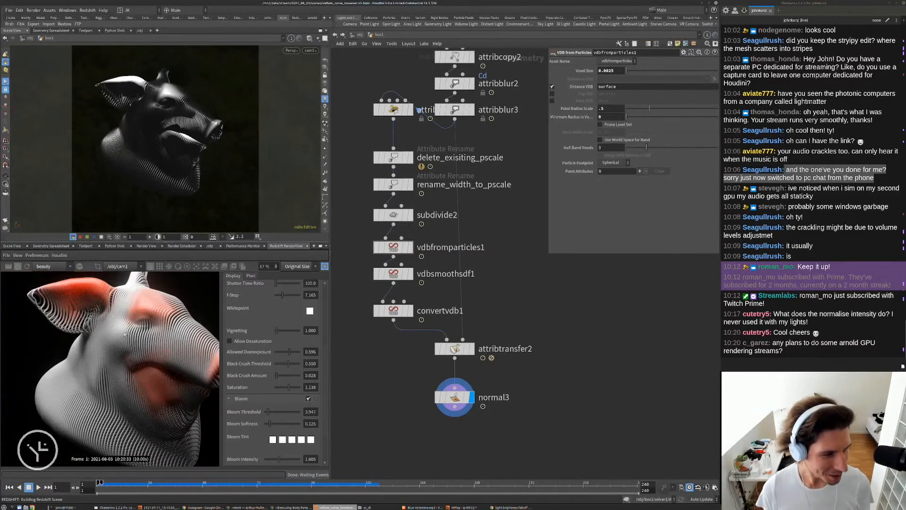
{"action": "scroll", "coordinate": [96, 340], "scroll_direction": "up", "scroll_amount": 1}
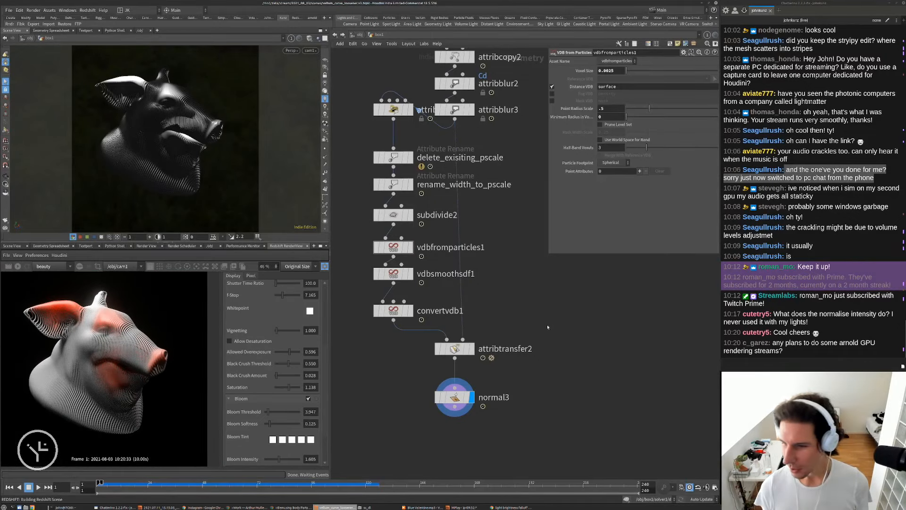
Review the complete box1 node network and save the scene.
{"action": "middle_click_drag", "start_coordinate": [555, 324], "coordinate": [582, 301]}
{"action": "scroll", "coordinate": [491, 407], "scroll_direction": "down", "scroll_amount": 6}
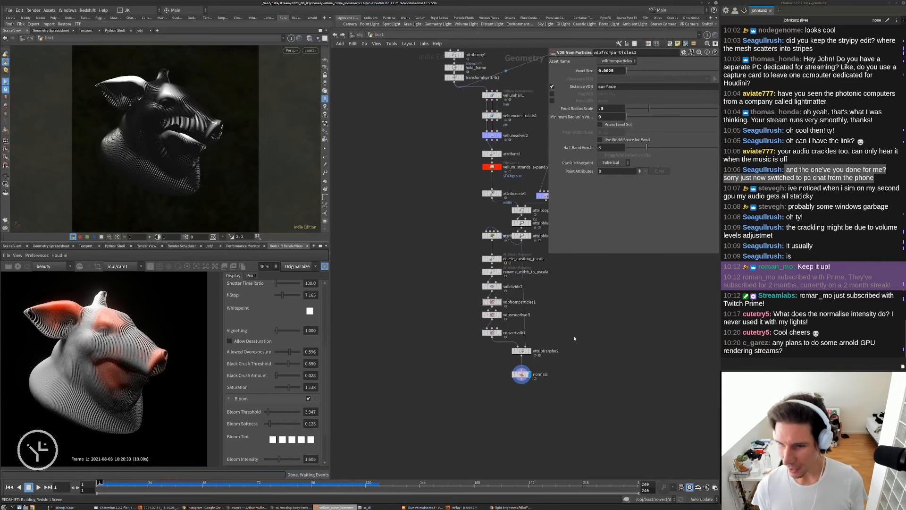
{"action": "left_click_drag", "start_coordinate": [472, 433], "coordinate": [434, 289]}
{"action": "left_click", "coordinate": [583, 318]}
{"action": "middle_click_drag", "start_coordinate": [553, 338], "coordinate": [521, 350]}
{"action": "scroll", "coordinate": [522, 350], "scroll_direction": "down", "scroll_amount": 6}
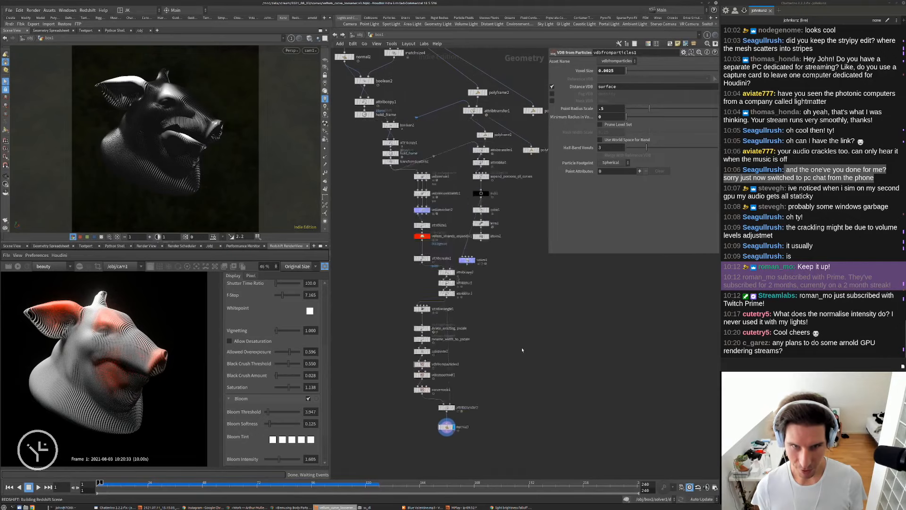
{"action": "scroll", "coordinate": [175, 347], "scroll_direction": "down", "scroll_amount": 3}
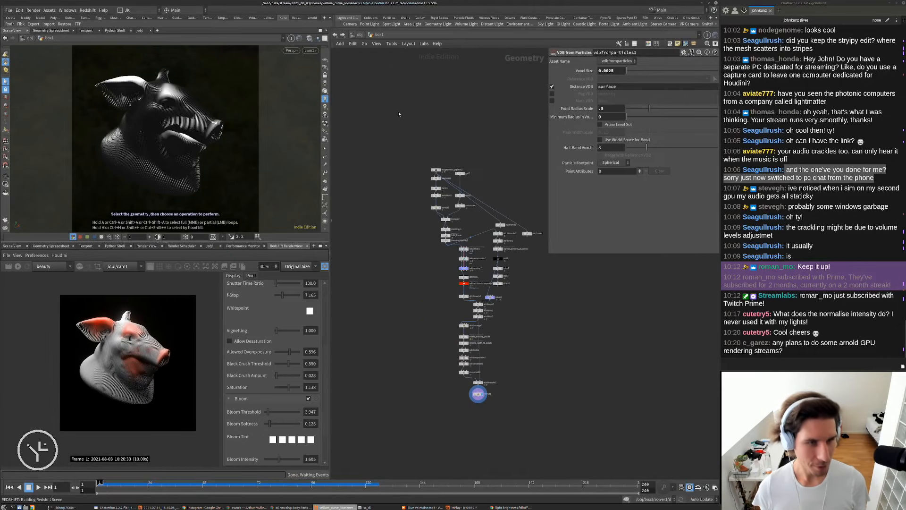
{"action": "left_click", "coordinate": [9, 9]}
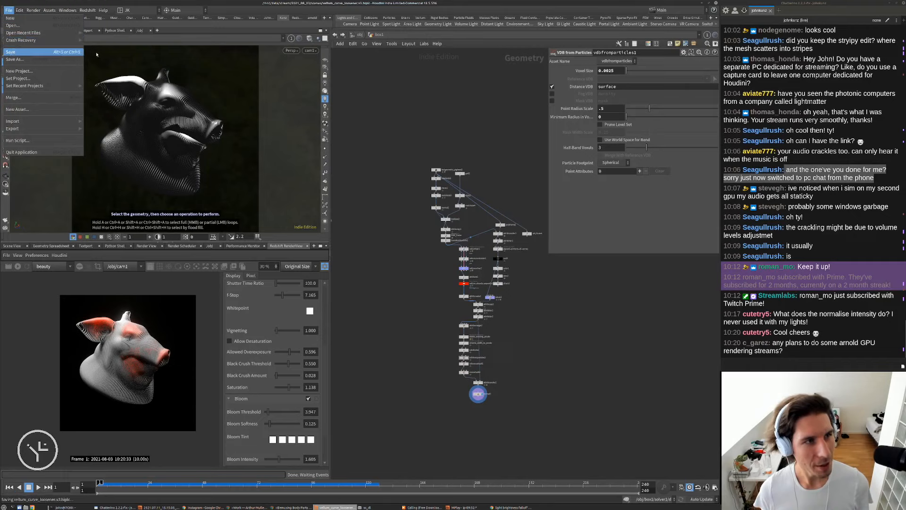
{"action": "left_click", "coordinate": [23, 52]}
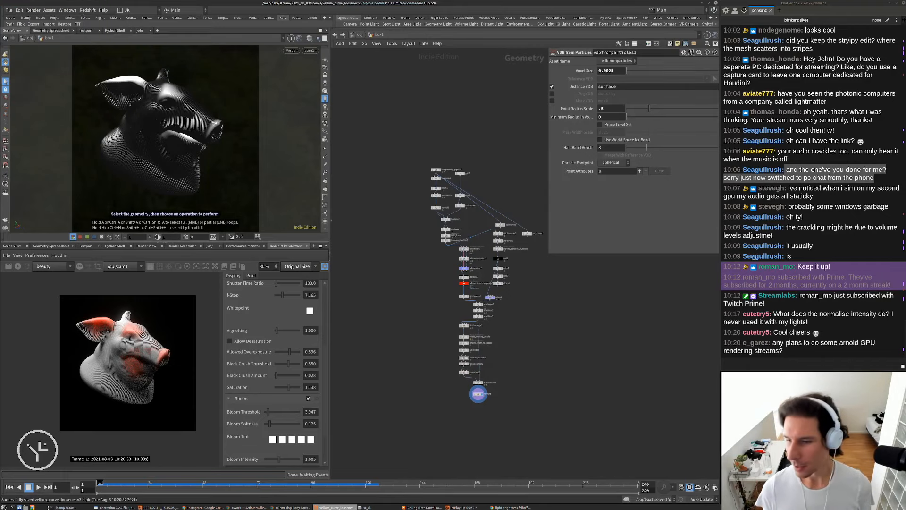
Go to the out network, close the old MPlay preview and render the redshift1 frame range to disk.
{"action": "left_click", "coordinate": [356, 35]}
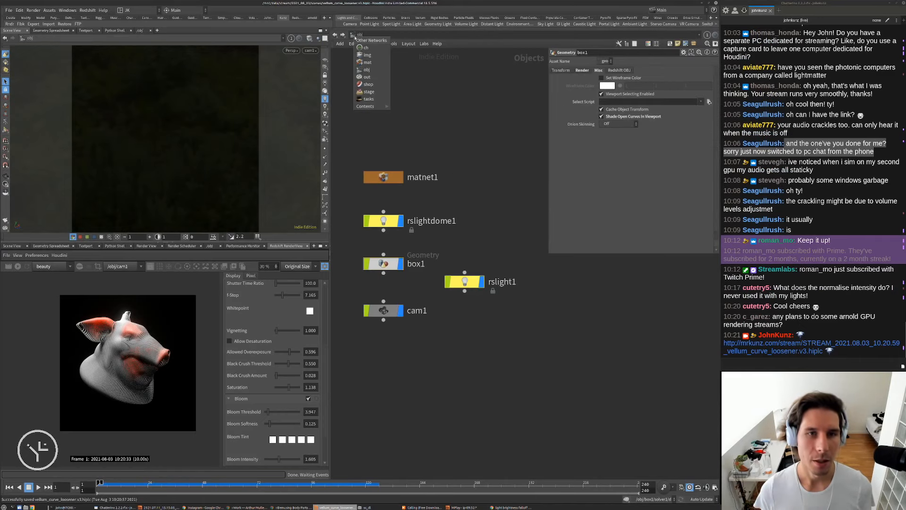
{"action": "left_click", "coordinate": [370, 77]}
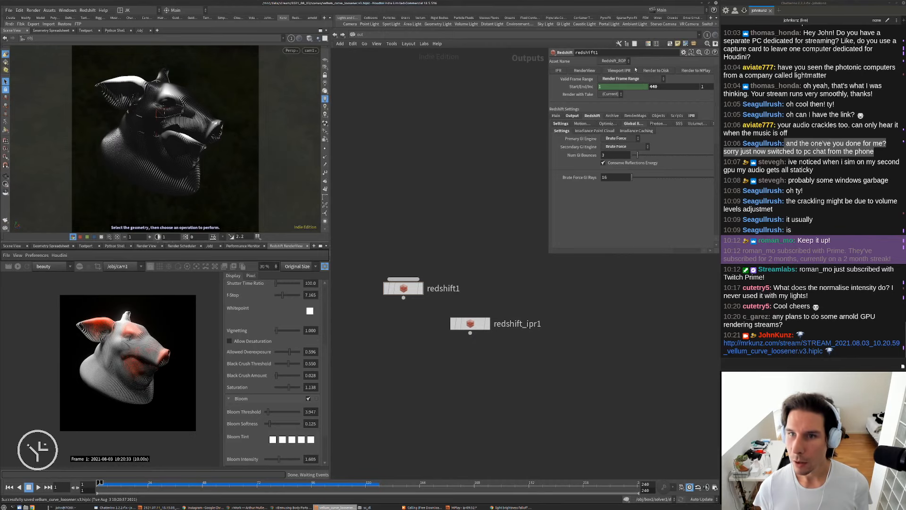
{"action": "left_click", "coordinate": [463, 507]}
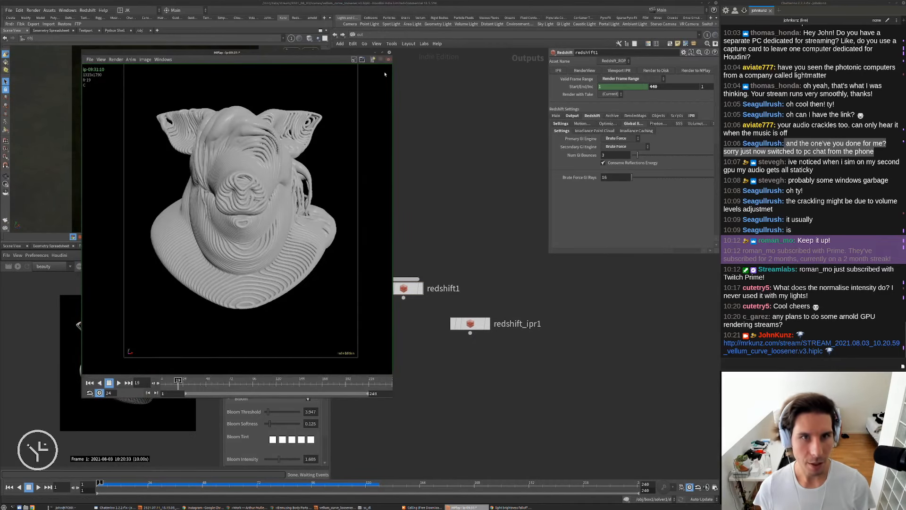
{"action": "left_click", "coordinate": [389, 52]}
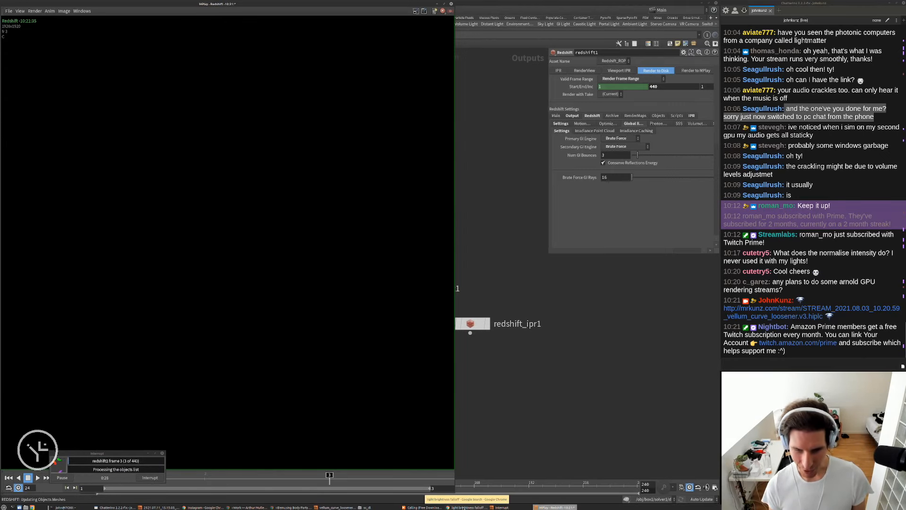
Switch to Chrome and search the web in a new tab for "arvid arnold gpu".
{"action": "left_click", "coordinate": [463, 507]}
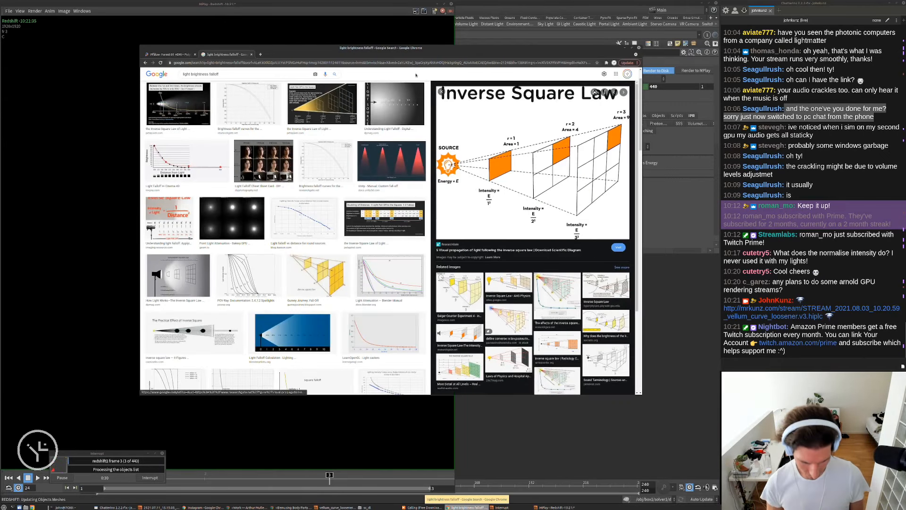
{"action": "key", "text": "ctrl+t"}
{"action": "type", "text": "arvid"}
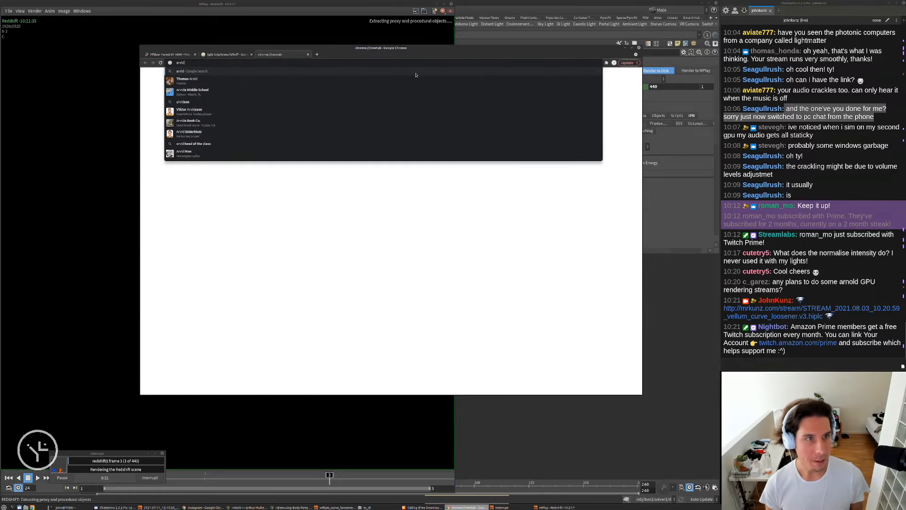
{"action": "type", "text": " arnold gpu"}
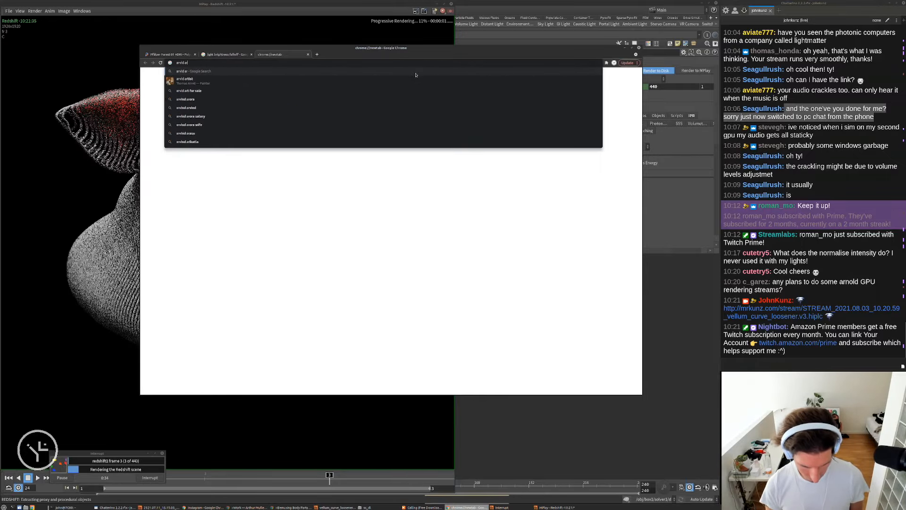
{"action": "key", "text": "Return"}
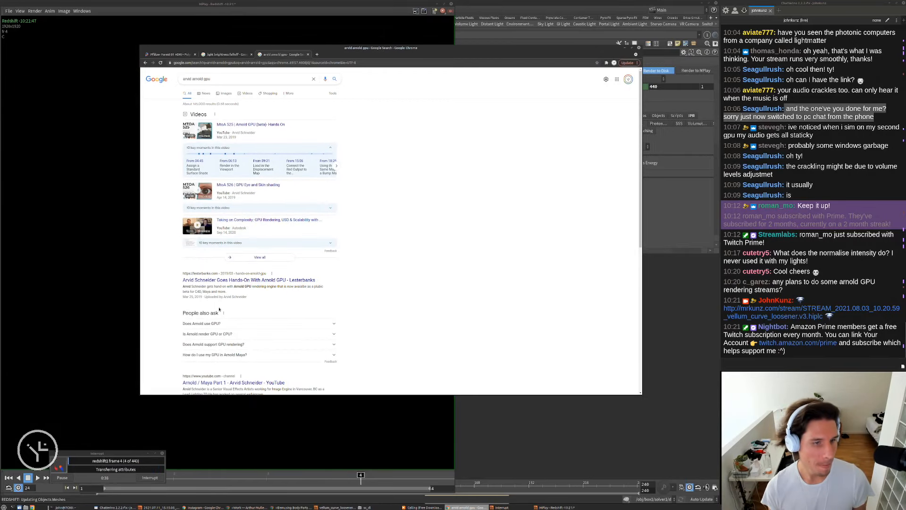
Open the Lesterbanks article on Arnold GPU, skim it and return to the search results.
{"action": "left_click", "coordinate": [271, 280]}
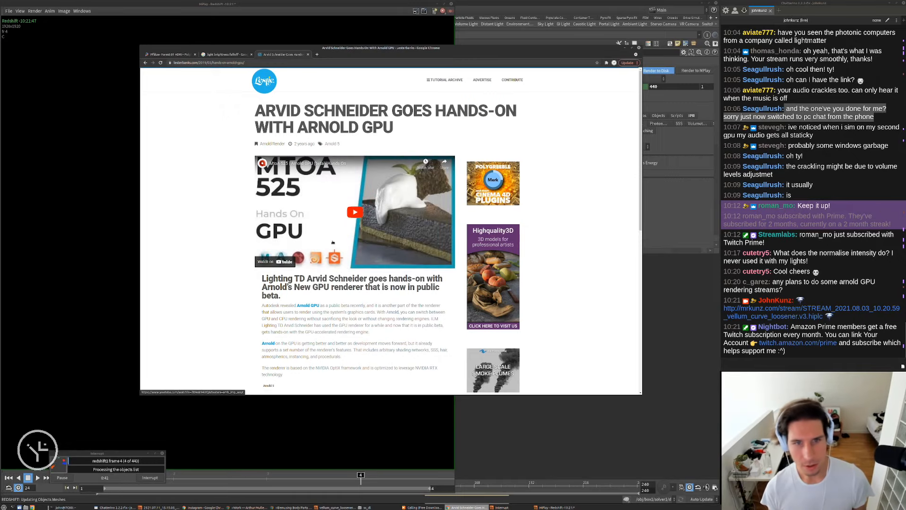
{"action": "scroll", "coordinate": [262, 269], "scroll_direction": "down", "scroll_amount": 3}
{"action": "scroll", "coordinate": [317, 263], "scroll_direction": "up", "scroll_amount": 2}
{"action": "scroll", "coordinate": [182, 104], "scroll_direction": "up", "scroll_amount": 2}
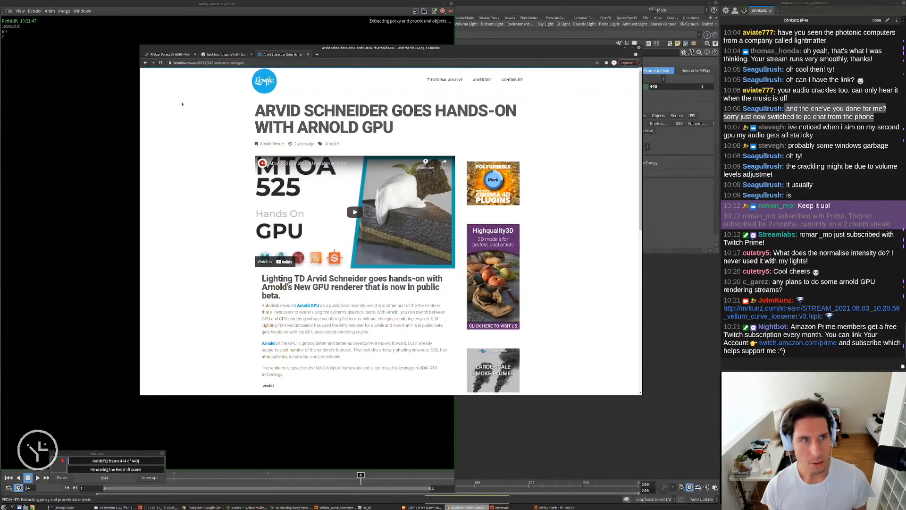
{"action": "left_click", "coordinate": [145, 62]}
Look through the search results, open the "Arnold GPU in 60s" tweet and go to its author's profile.
{"action": "scroll", "coordinate": [250, 274], "scroll_direction": "down", "scroll_amount": 5}
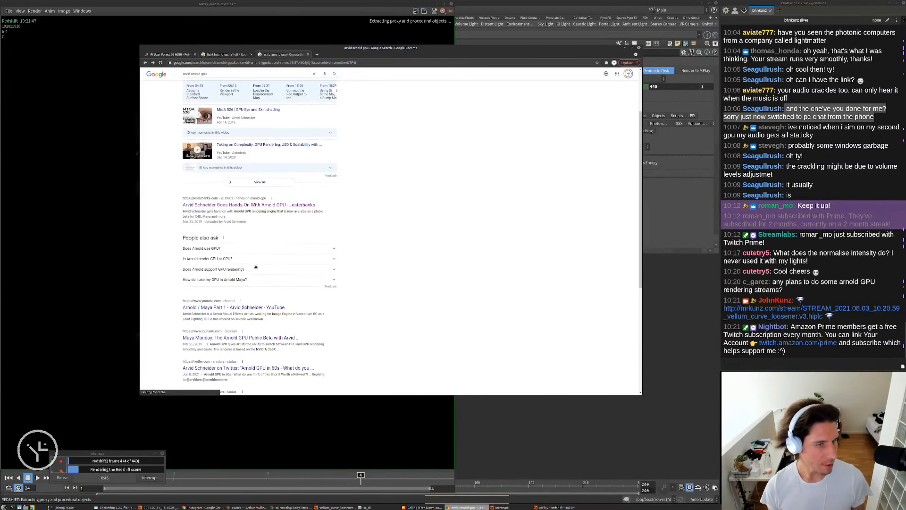
{"action": "scroll", "coordinate": [238, 336], "scroll_direction": "down", "scroll_amount": 2}
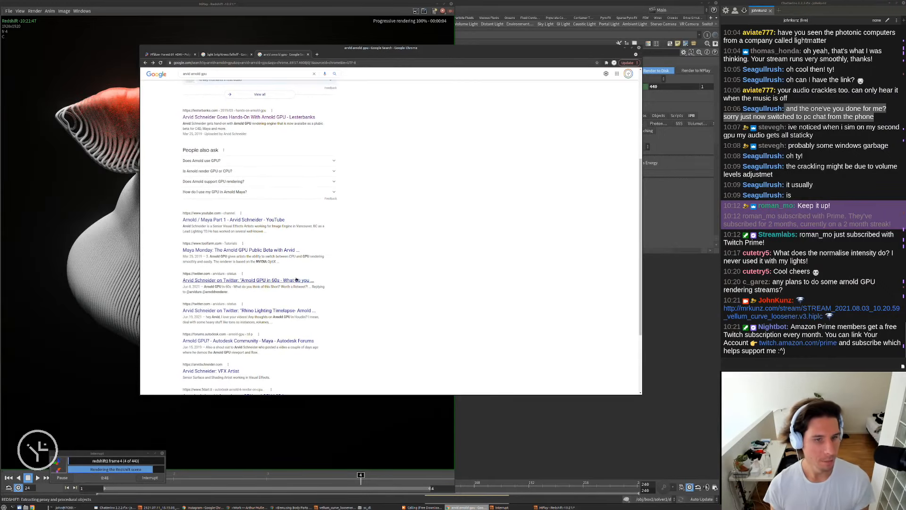
{"action": "scroll", "coordinate": [366, 289], "scroll_direction": "up", "scroll_amount": 4}
{"action": "scroll", "coordinate": [382, 288], "scroll_direction": "down", "scroll_amount": 4}
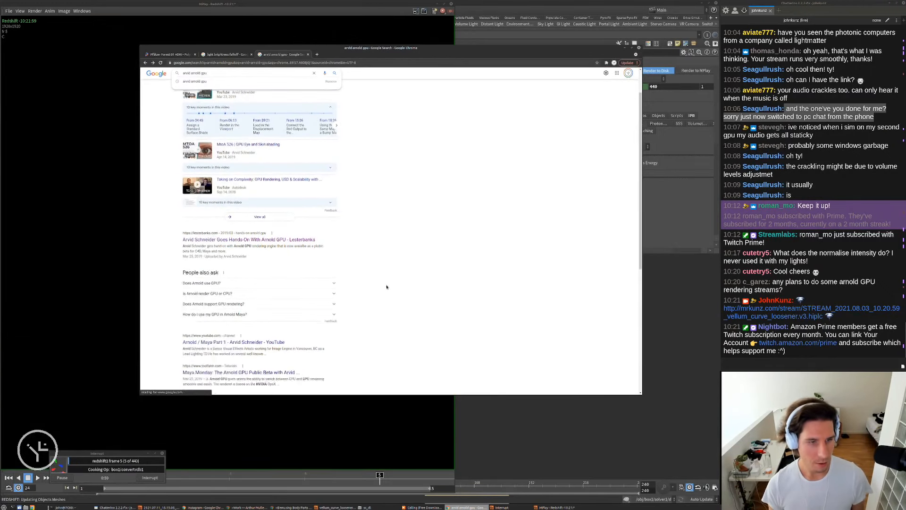
{"action": "scroll", "coordinate": [302, 283], "scroll_direction": "down", "scroll_amount": 1}
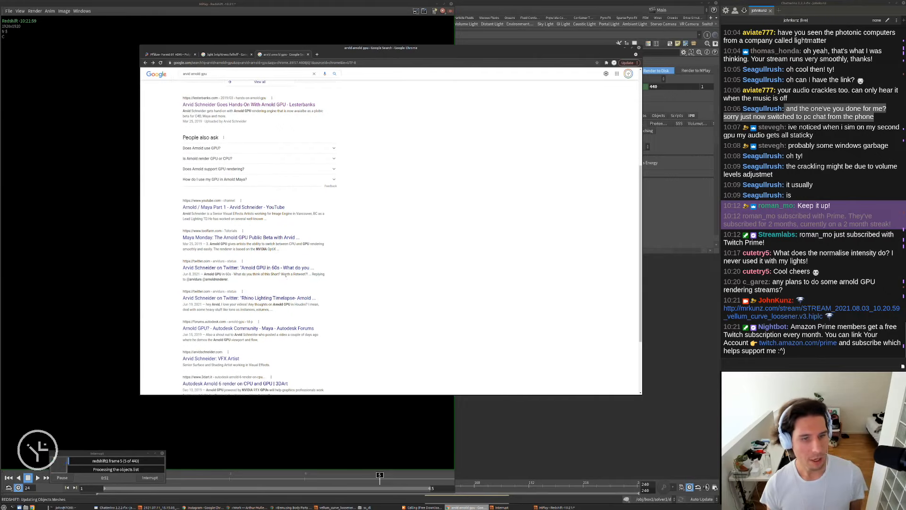
{"action": "left_click", "coordinate": [285, 268]}
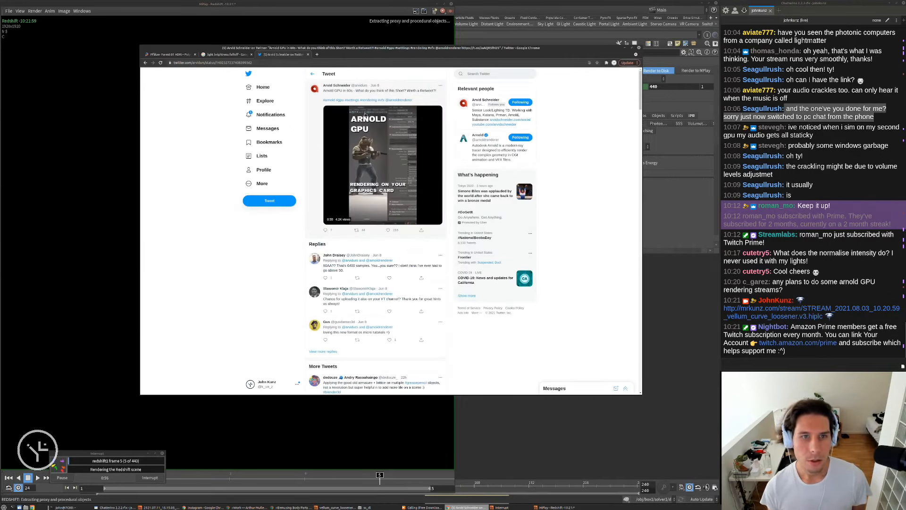
{"action": "left_click", "coordinate": [336, 86]}
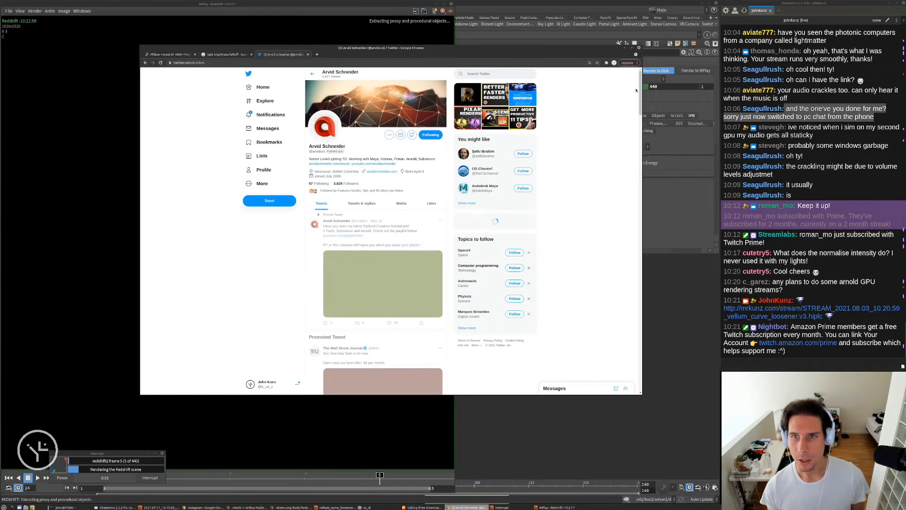
Browse the artist's Twitter timeline for posts on Arnold rendering and material studies.
{"action": "left_click_drag", "start_coordinate": [640, 94], "coordinate": [644, 210]}
{"action": "left_click_drag", "start_coordinate": [644, 212], "coordinate": [634, 279]}
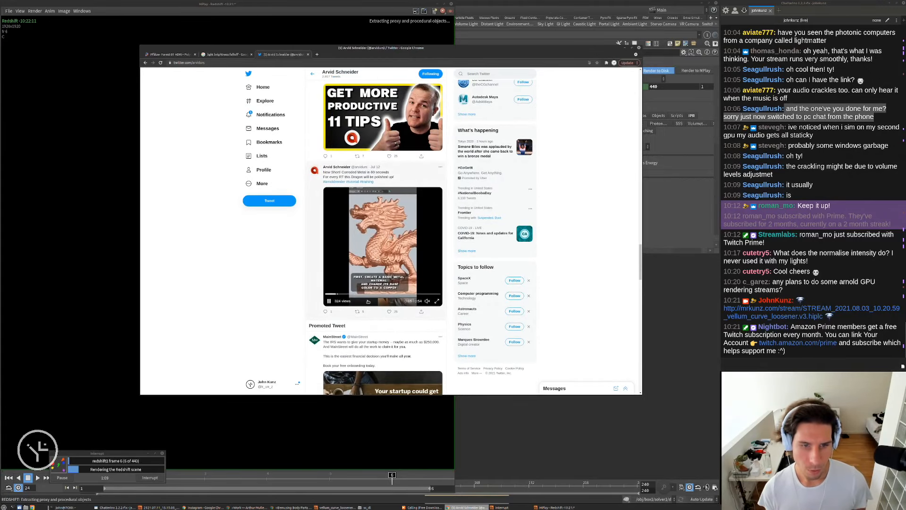
{"action": "scroll", "coordinate": [399, 244], "scroll_direction": "down", "scroll_amount": 5}
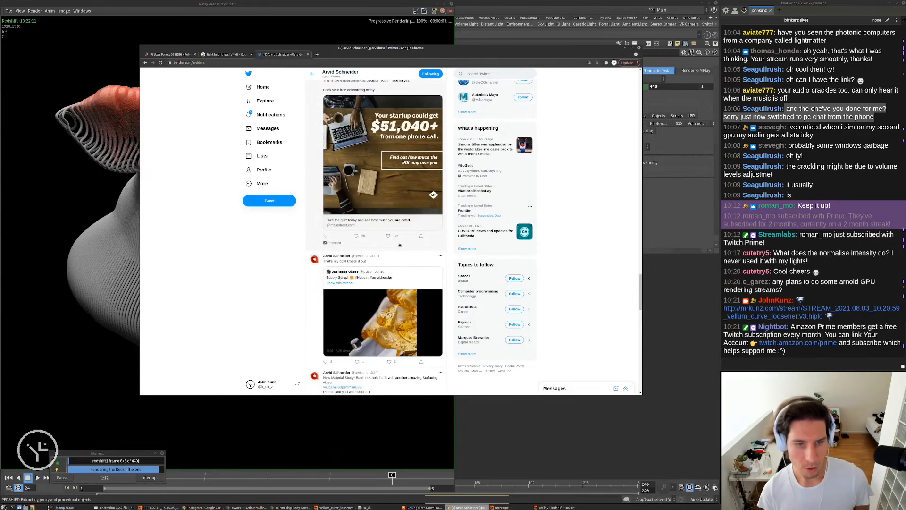
{"action": "scroll", "coordinate": [399, 245], "scroll_direction": "down", "scroll_amount": 4}
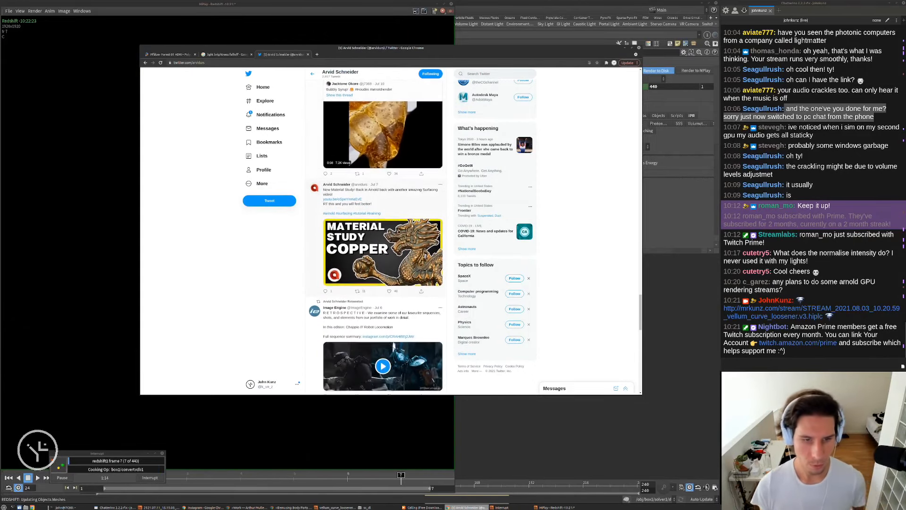
{"action": "scroll", "coordinate": [398, 244], "scroll_direction": "down", "scroll_amount": 3}
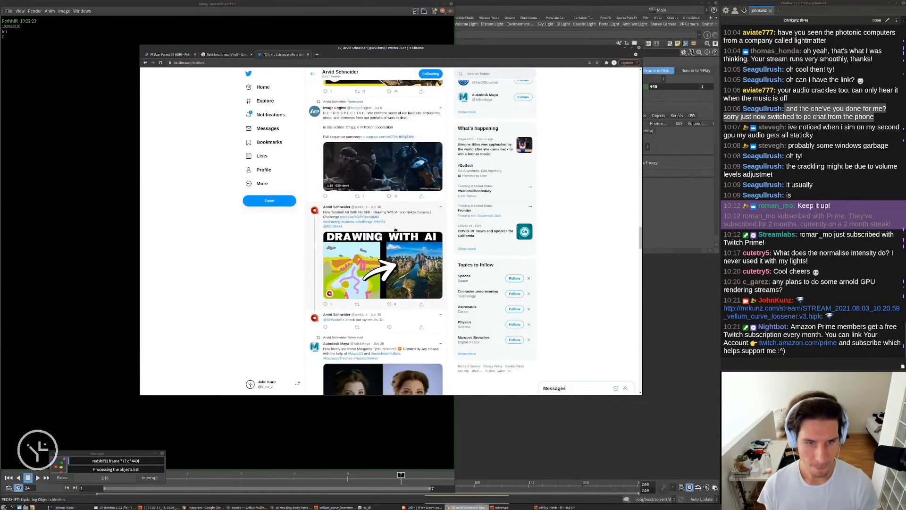
{"action": "scroll", "coordinate": [395, 229], "scroll_direction": "down", "scroll_amount": 2}
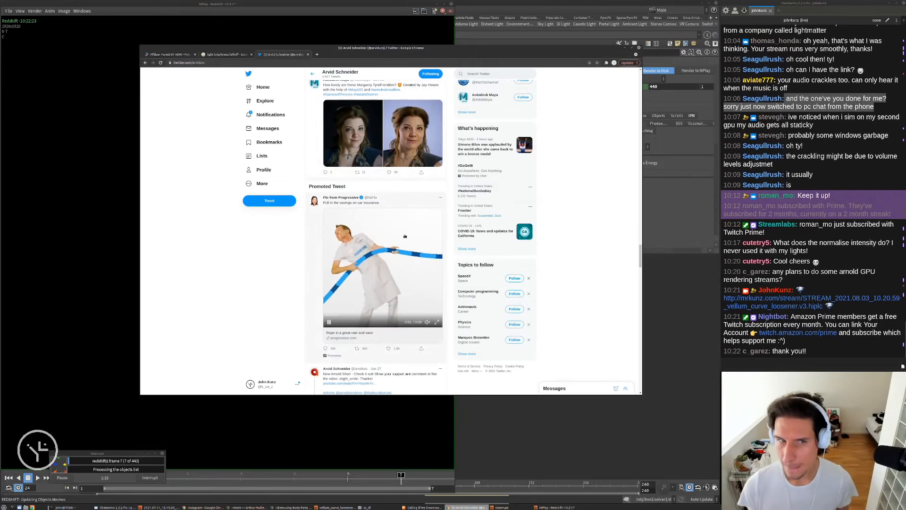
{"action": "scroll", "coordinate": [404, 235], "scroll_direction": "down", "scroll_amount": 1}
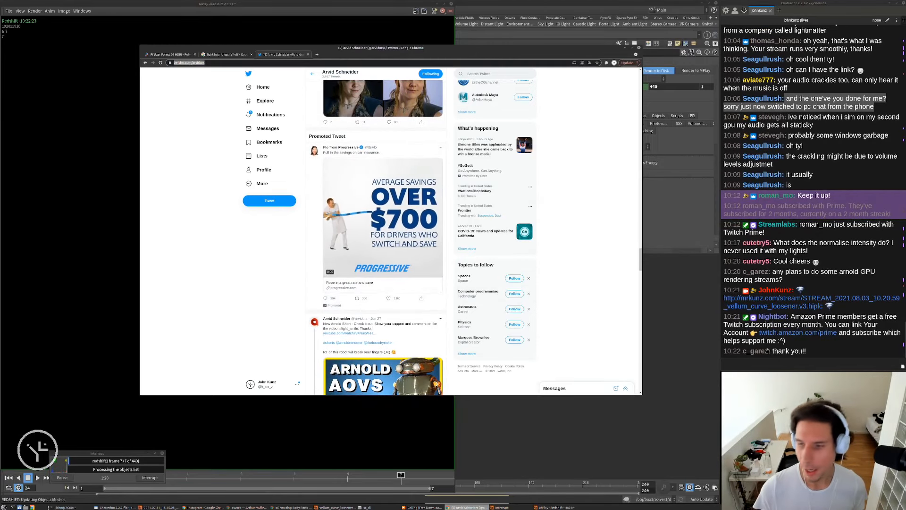
{"action": "left_click", "coordinate": [776, 367]}
{"action": "type", "text": "https://twitter.com/arvidurs"}
{"action": "key", "text": "Return"}
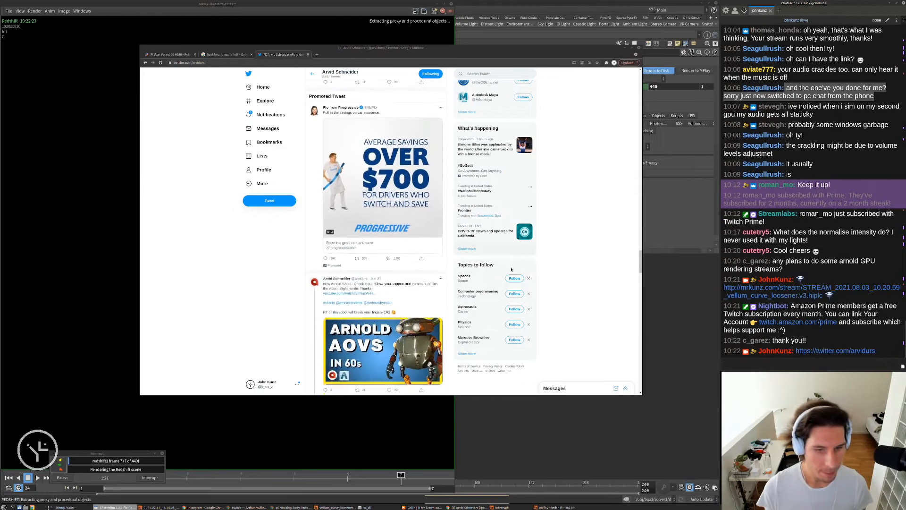
Continue through the artist's older June tweets, looking at the Arnold GPU and Substance posts.
{"action": "scroll", "coordinate": [365, 265], "scroll_direction": "down", "scroll_amount": 3}
{"action": "scroll", "coordinate": [379, 249], "scroll_direction": "down", "scroll_amount": 10}
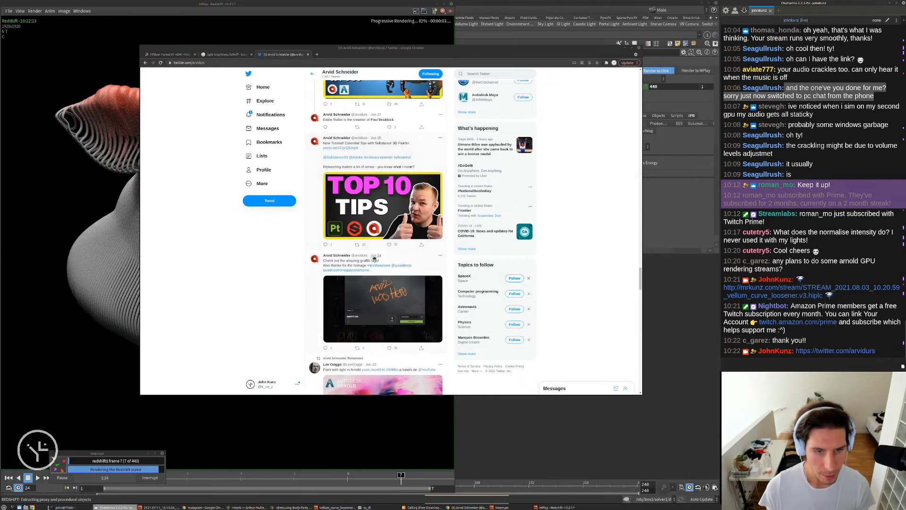
{"action": "scroll", "coordinate": [296, 280], "scroll_direction": "down", "scroll_amount": 10}
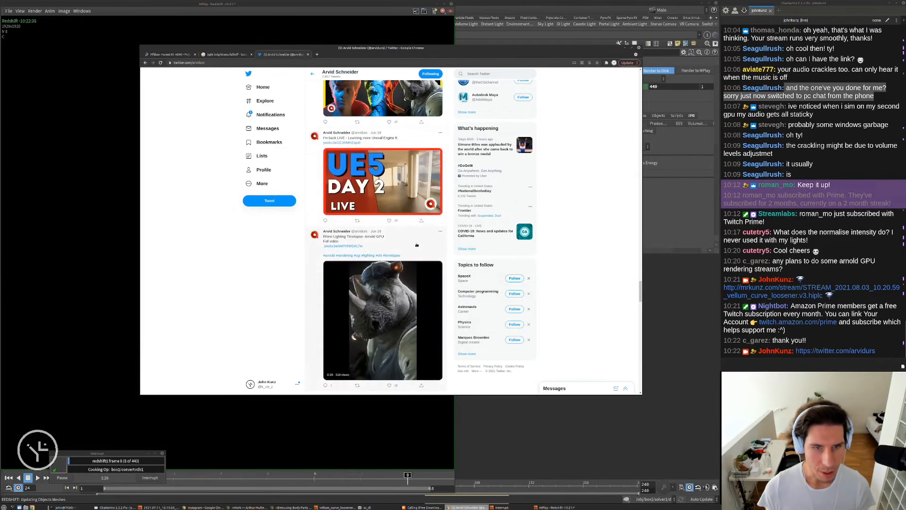
{"action": "scroll", "coordinate": [380, 263], "scroll_direction": "down", "scroll_amount": 5}
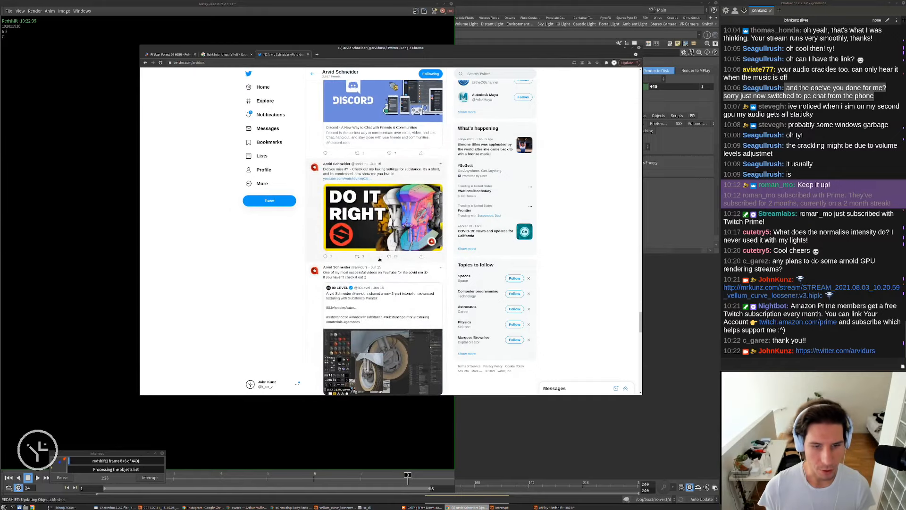
Browse further down the artist's Twitter timeline through the mid-June and May posts on baking, rendering and lighting theory.
{"action": "scroll", "coordinate": [380, 258], "scroll_direction": "down", "scroll_amount": 9}
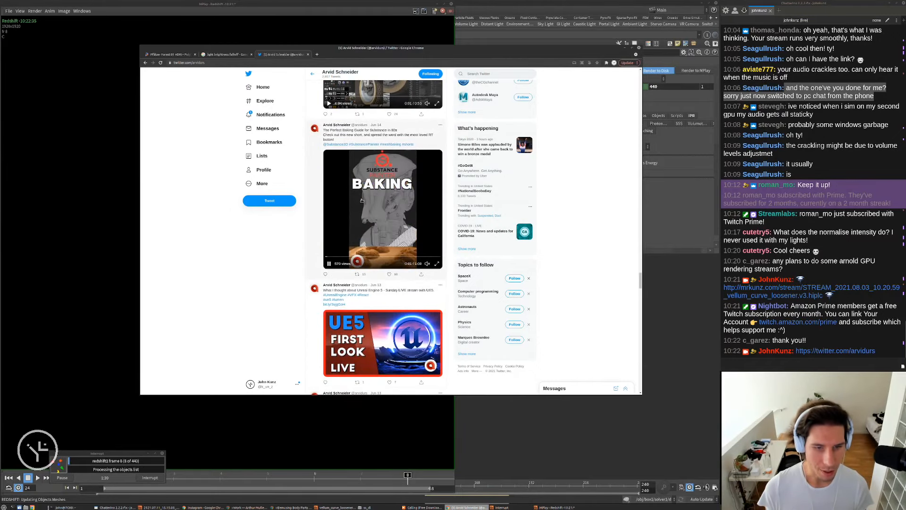
{"action": "scroll", "coordinate": [361, 201], "scroll_direction": "down", "scroll_amount": 10}
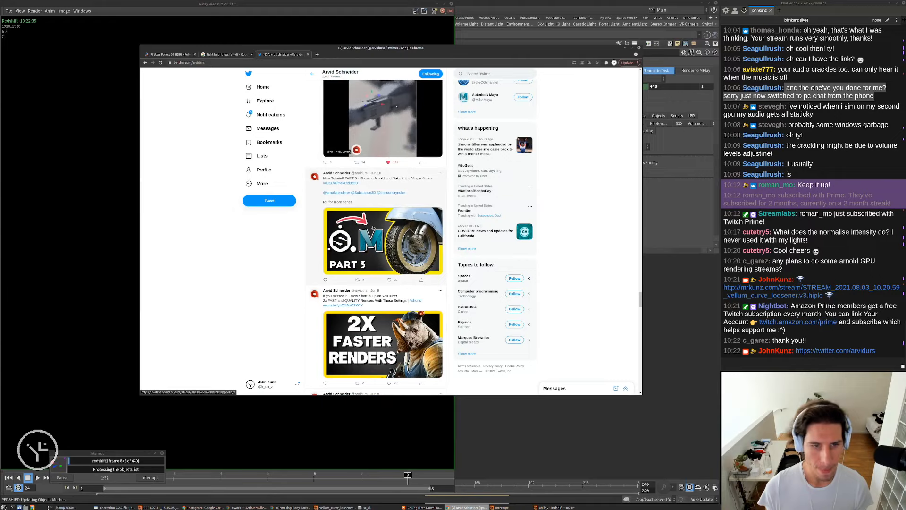
{"action": "scroll", "coordinate": [372, 228], "scroll_direction": "down", "scroll_amount": 10}
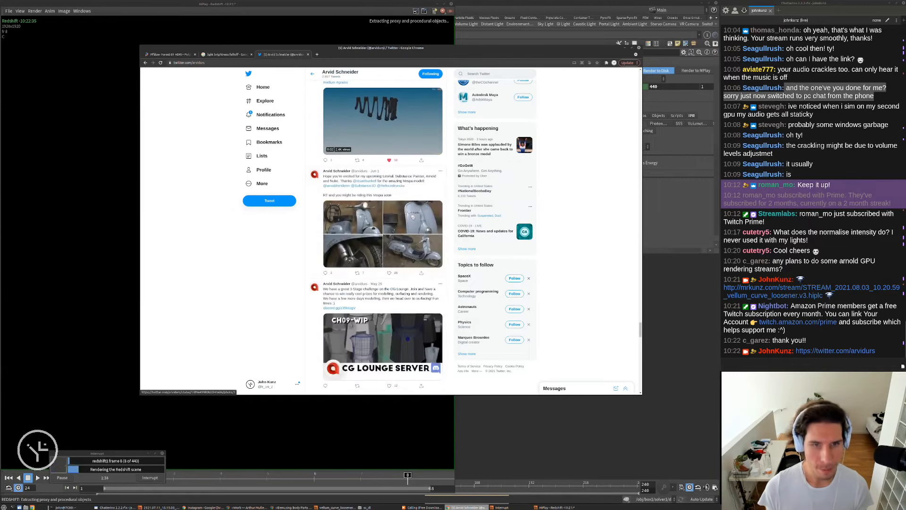
{"action": "scroll", "coordinate": [373, 228], "scroll_direction": "down", "scroll_amount": 7}
{"action": "scroll", "coordinate": [376, 235], "scroll_direction": "up", "scroll_amount": 6}
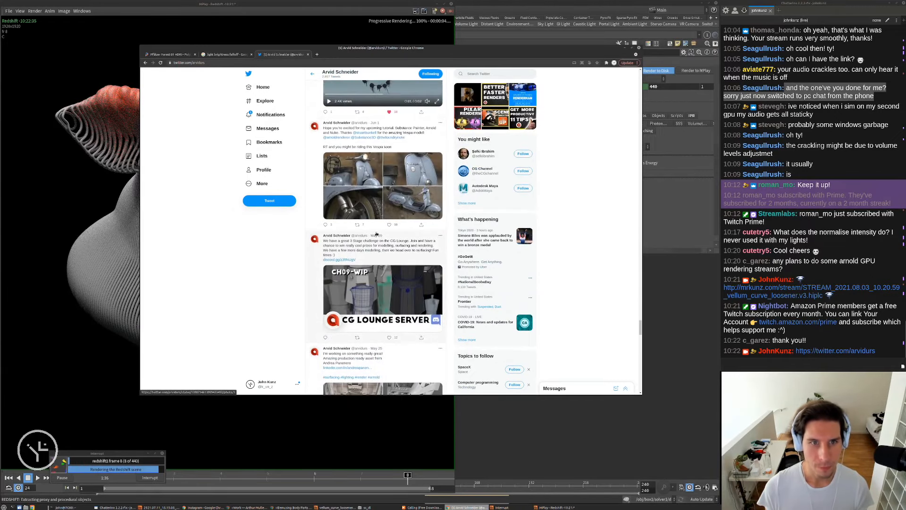
{"action": "scroll", "coordinate": [376, 235], "scroll_direction": "up", "scroll_amount": 4}
{"action": "scroll", "coordinate": [376, 233], "scroll_direction": "down", "scroll_amount": 10}
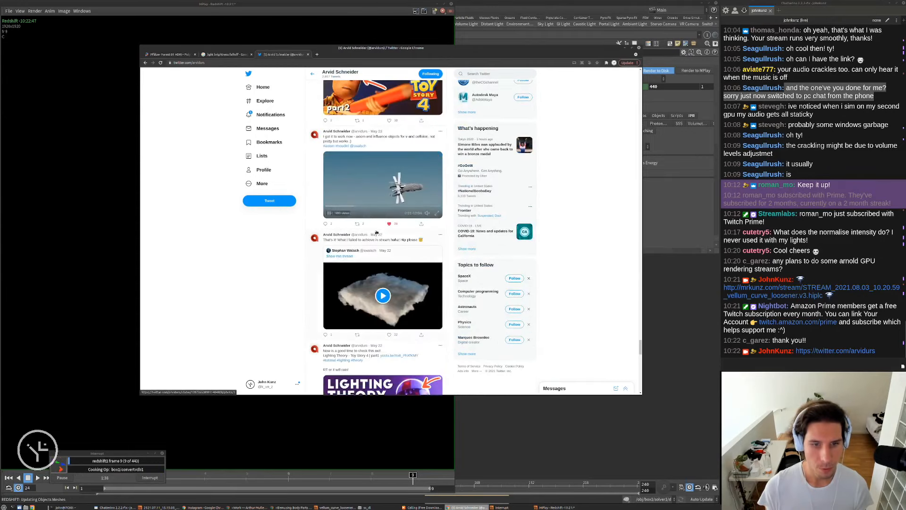
{"action": "scroll", "coordinate": [376, 233], "scroll_direction": "down", "scroll_amount": 7}
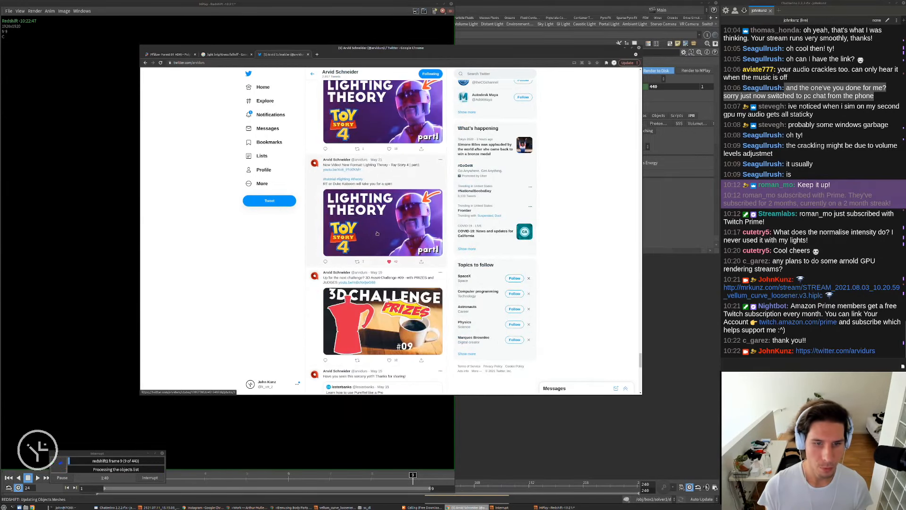
{"action": "scroll", "coordinate": [377, 233], "scroll_direction": "down", "scroll_amount": 6}
Switch to MPlay and review the rendered pig head frames by playing and stepping through the sequence, ending on the first frame.
{"action": "left_click", "coordinate": [566, 432]}
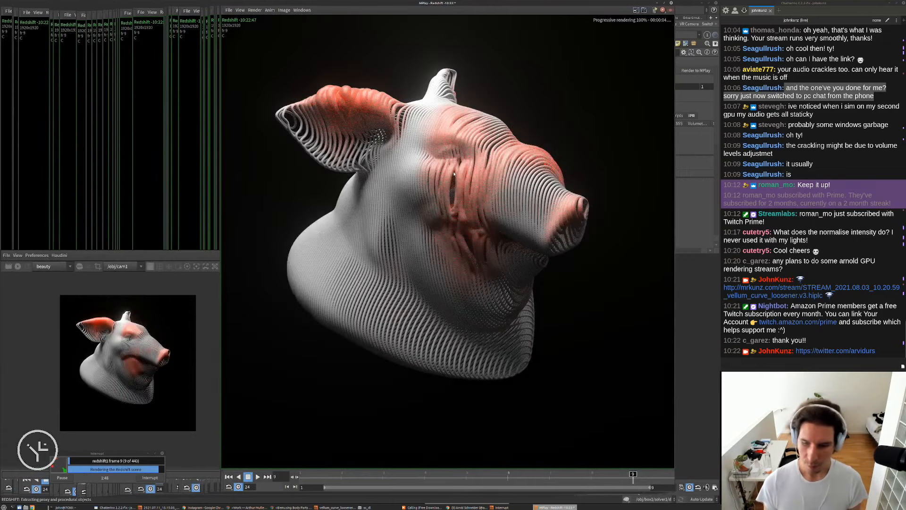
{"action": "key", "text": "Up"}
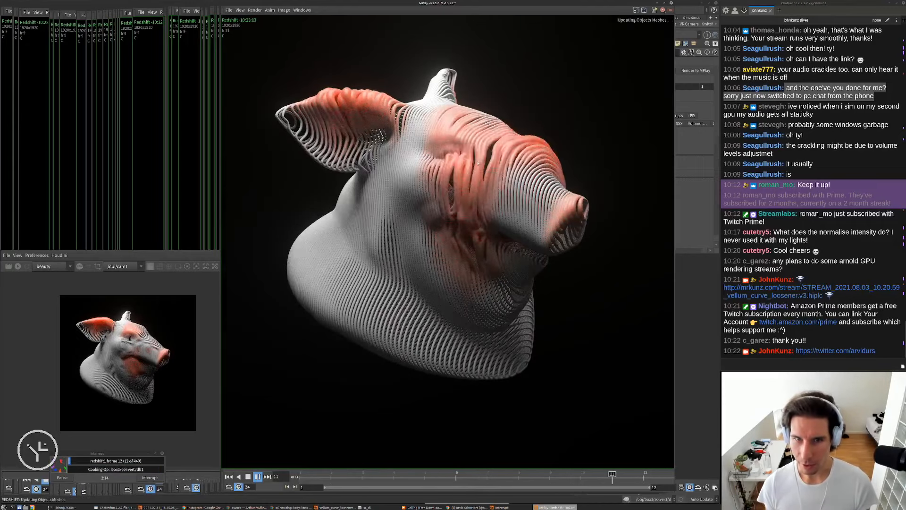
{"action": "key", "text": "Right"}
{"action": "key", "text": "Right"}
{"action": "key", "text": "Right"}
{"action": "key", "text": "Right"}
{"action": "key", "text": "Right"}
{"action": "key", "text": "Right"}
{"action": "key", "text": "Right"}
{"action": "key", "text": "Right"}
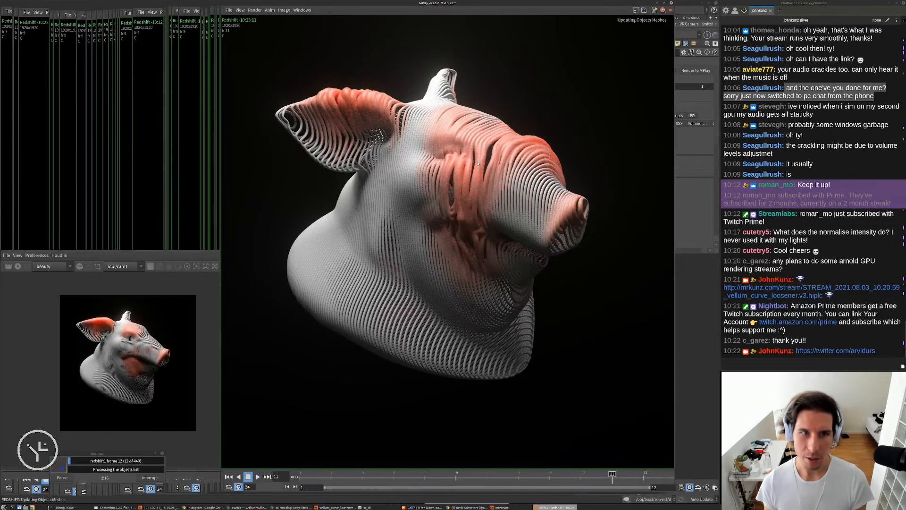
{"action": "key", "text": "Right"}
{"action": "key", "text": "Right"}
{"action": "key", "text": "Up"}
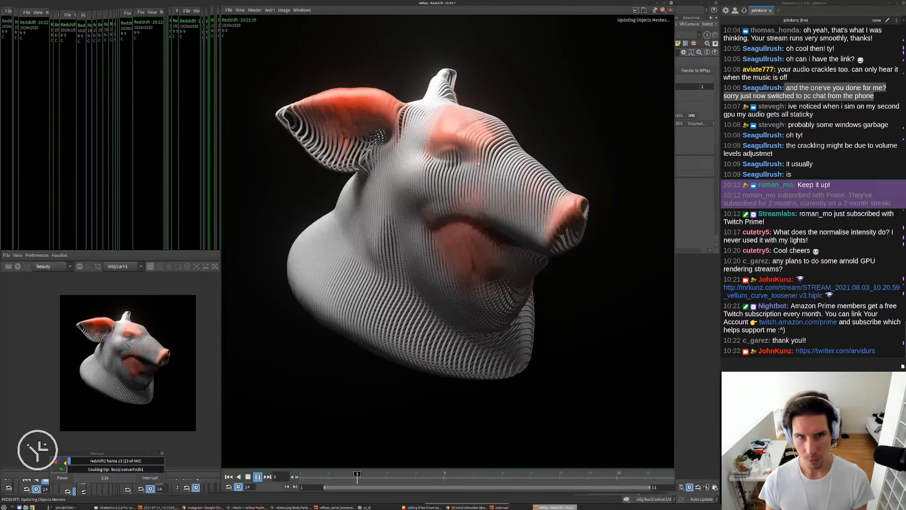
{"action": "key", "text": "ctrl+Up"}
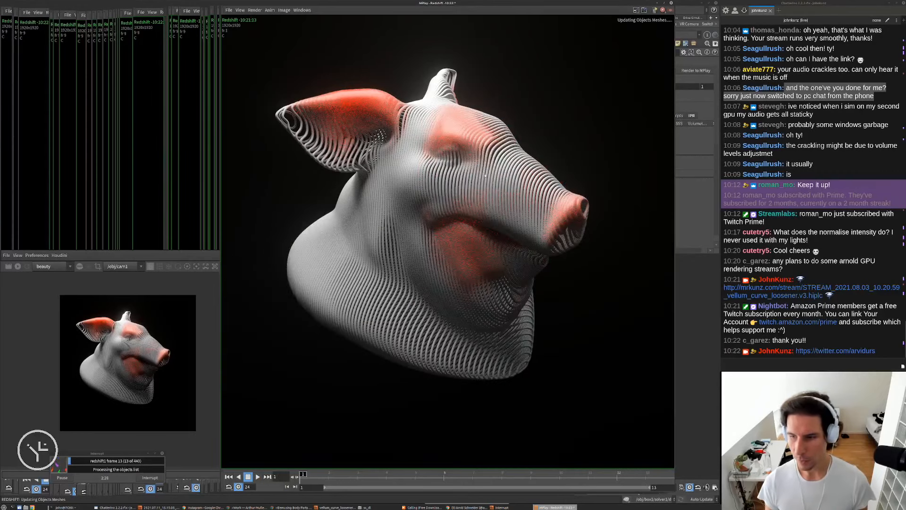
Interrupt the running render, dismiss the script error and set redshift1's resolution scale to 2/3 (Two Thirds Resolution).
{"action": "left_click", "coordinate": [155, 476]}
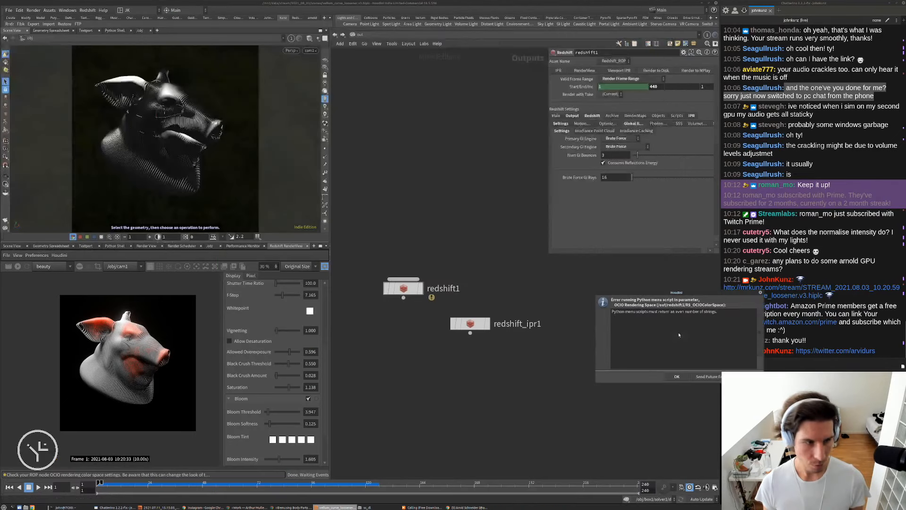
{"action": "left_click", "coordinate": [675, 377]}
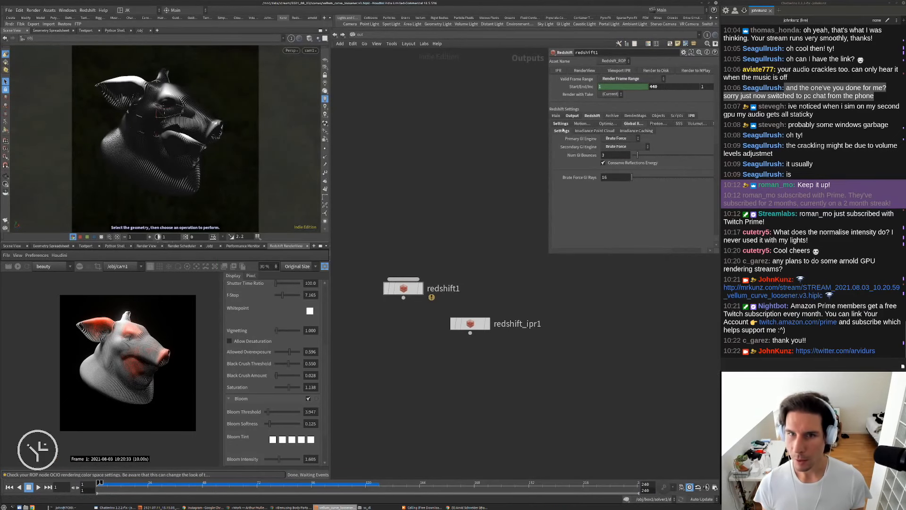
{"action": "left_click", "coordinate": [615, 139]}
{"action": "left_click", "coordinate": [617, 147]}
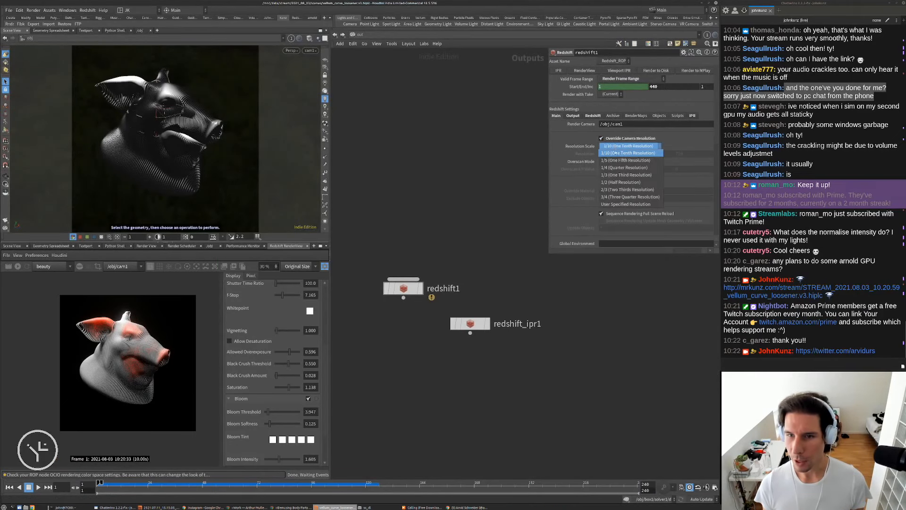
{"action": "left_click", "coordinate": [618, 190]}
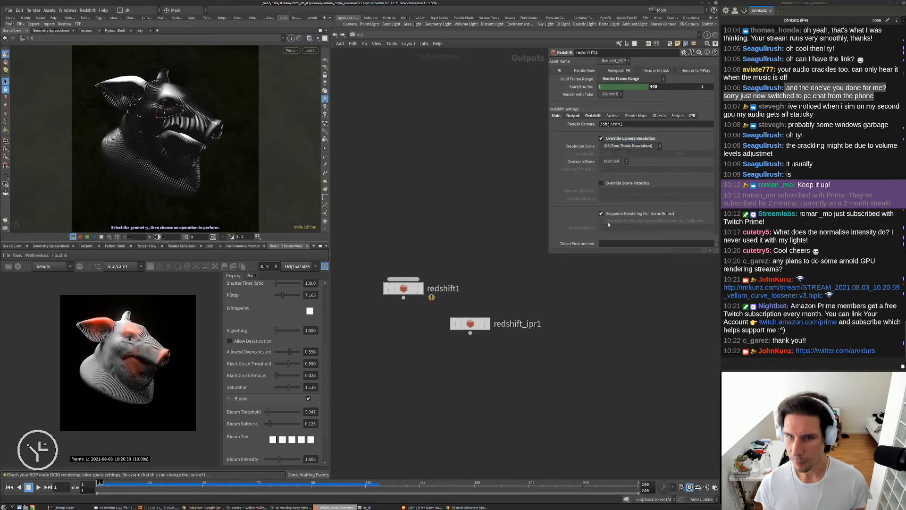
Go to the object level, enter box1's geometry network and display the null1 node above solver1.
{"action": "left_click", "coordinate": [354, 35]}
{"action": "left_click", "coordinate": [363, 66]}
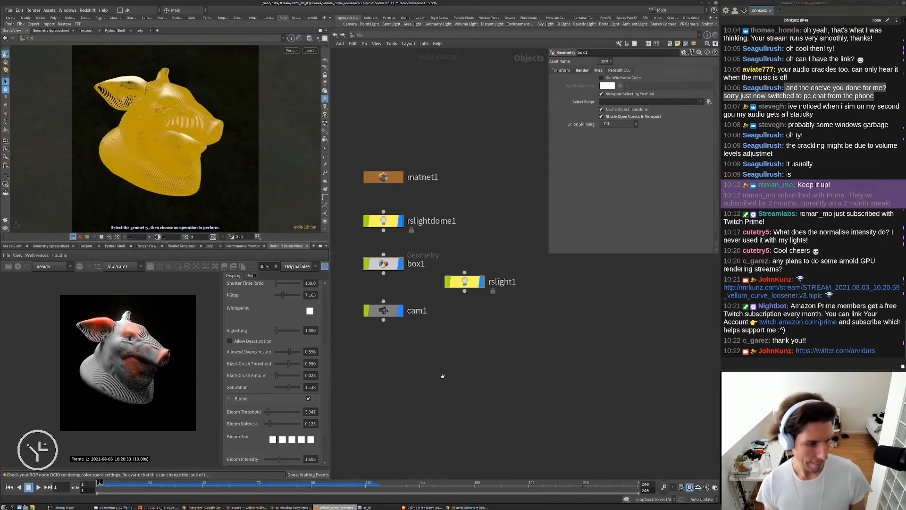
{"action": "double_click", "coordinate": [383, 263]}
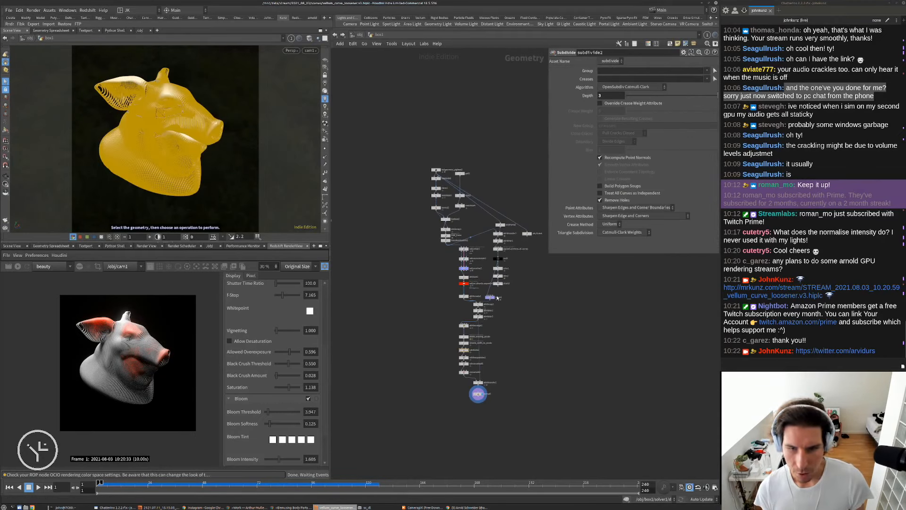
{"action": "scroll", "coordinate": [503, 66], "scroll_direction": "up", "scroll_amount": 5}
{"action": "middle_click_drag", "start_coordinate": [503, 66], "coordinate": [476, 126]}
{"action": "left_click", "coordinate": [467, 146]}
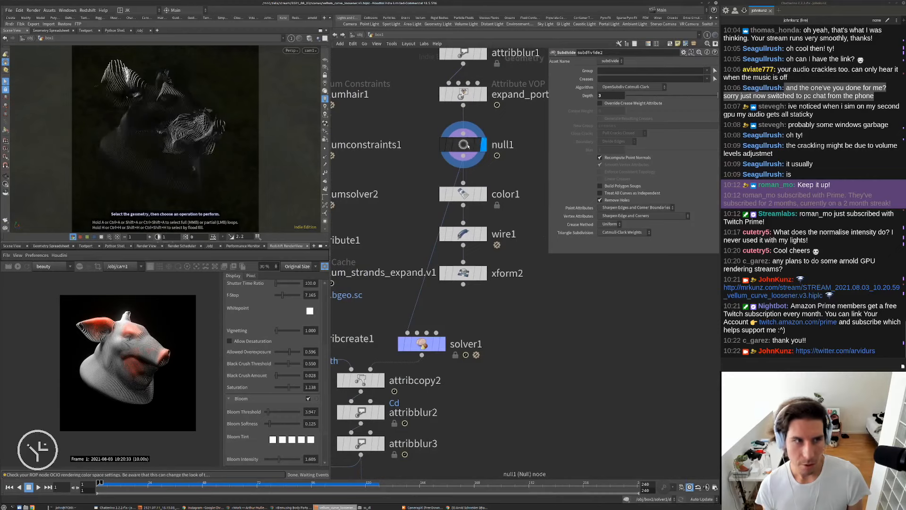
{"action": "left_click", "coordinate": [467, 146]}
{"action": "middle_click_drag", "start_coordinate": [534, 380], "coordinate": [526, 359]}
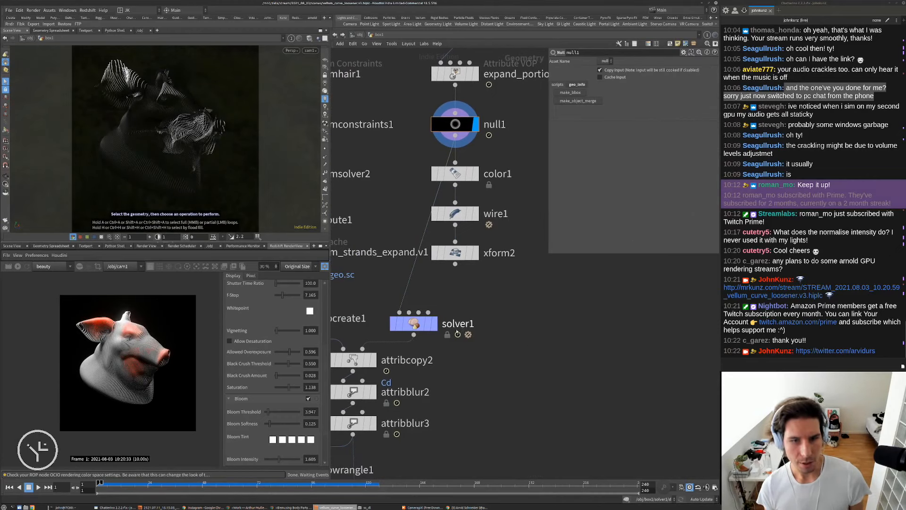
Inside solver1, change attribwrangle1's blend line to v@Cd = lerp(max(prev_Cd, v@Cd), v@Cd, 0.125); and apply it.
{"action": "double_click", "coordinate": [414, 324]}
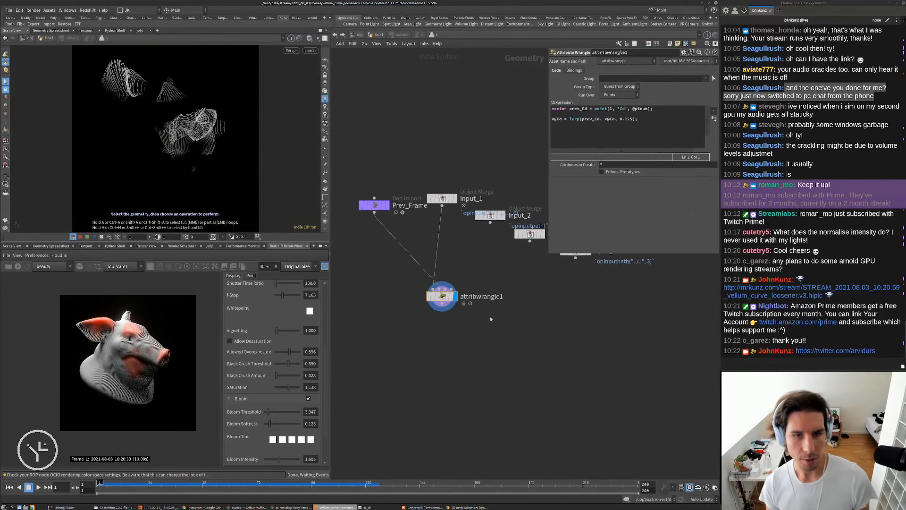
{"action": "left_click_drag", "start_coordinate": [443, 297], "coordinate": [447, 314]}
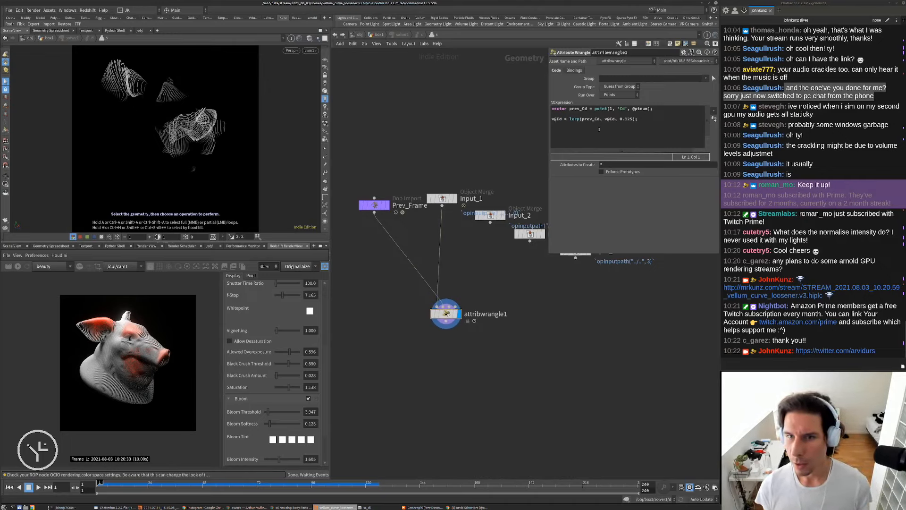
{"action": "left_click_drag", "start_coordinate": [599, 121], "coordinate": [587, 121]}
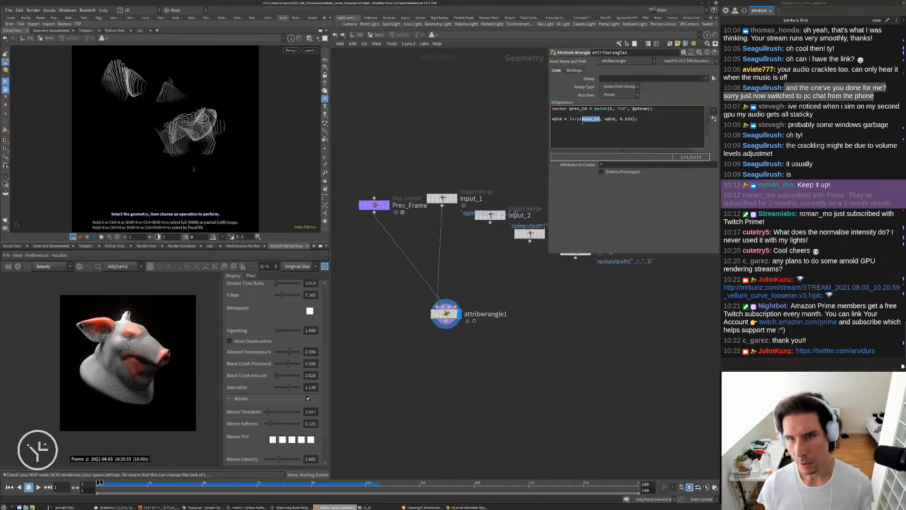
{"action": "left_click", "coordinate": [597, 120]}
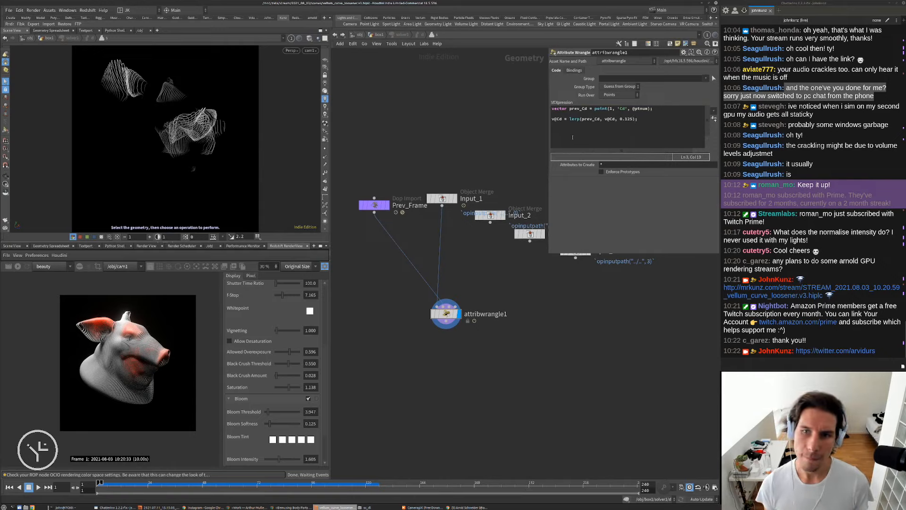
{"action": "left_click", "coordinate": [581, 120]}
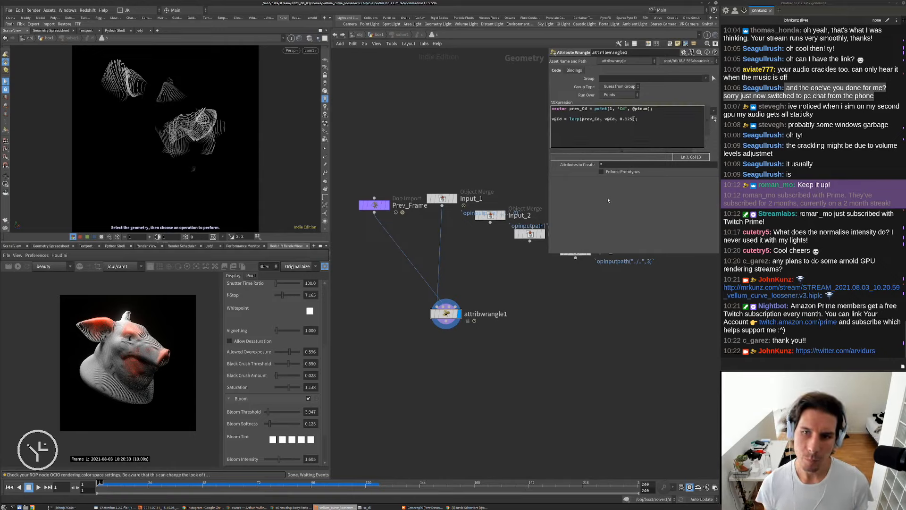
{"action": "type", "text": "max("}
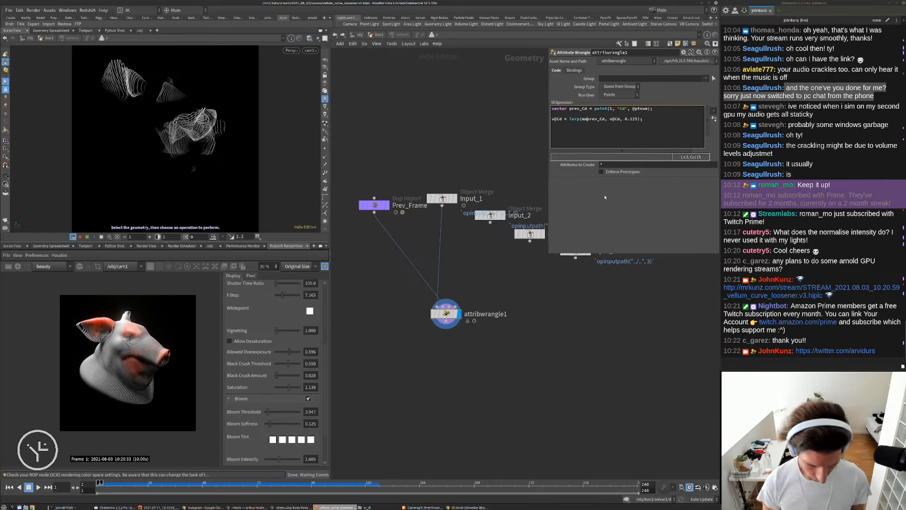
{"action": "key", "text": "Right"}
{"action": "key", "text": "Right"}
{"action": "key", "text": "Right"}
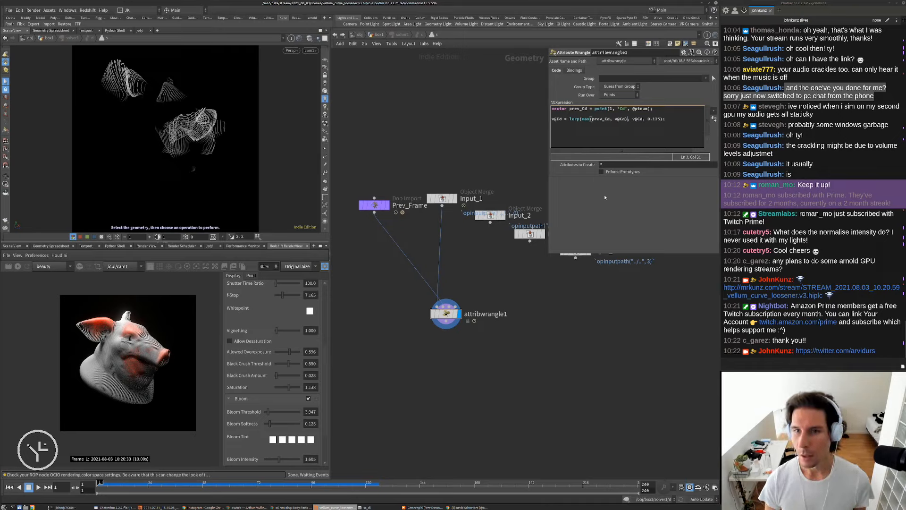
{"action": "left_click", "coordinate": [601, 198]}
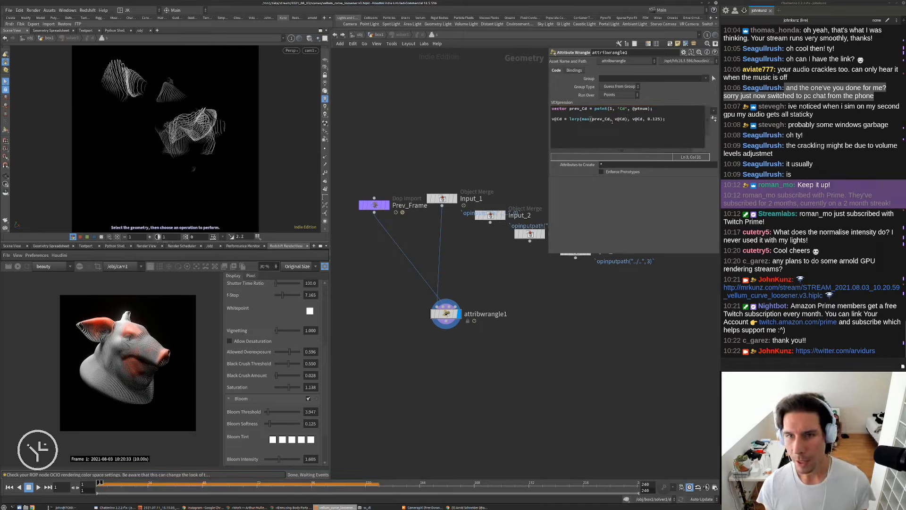
Return to the box1 network and play the animation with solver1 displayed, finishing back at the first frame.
{"action": "left_click", "coordinate": [378, 36]}
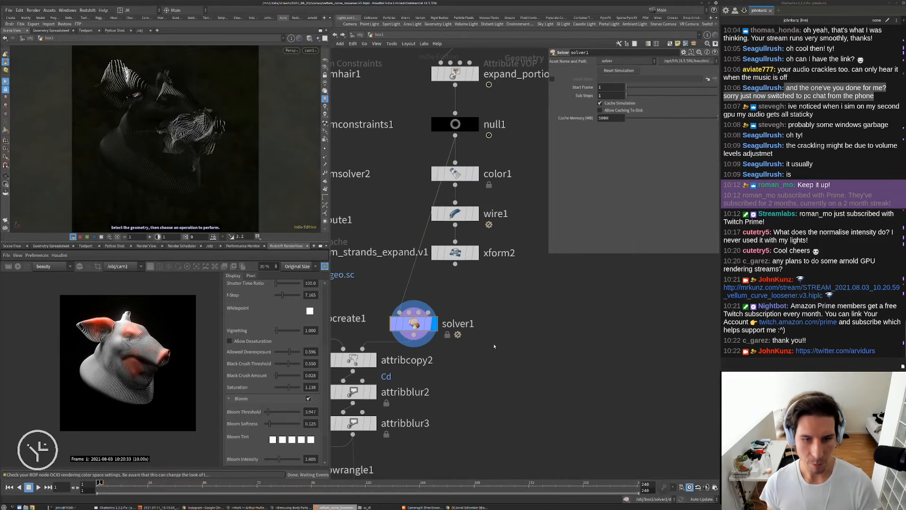
{"action": "key", "text": "Up"}
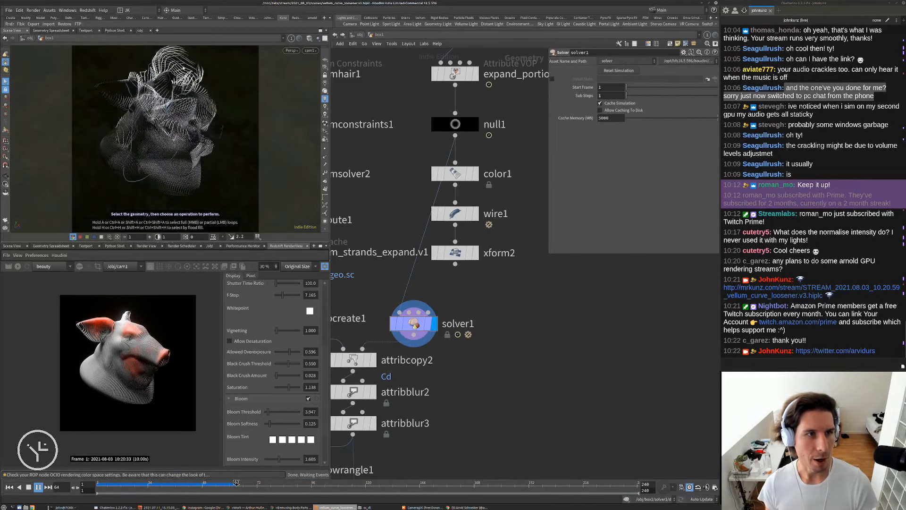
{"action": "key", "text": "ctrl+Up"}
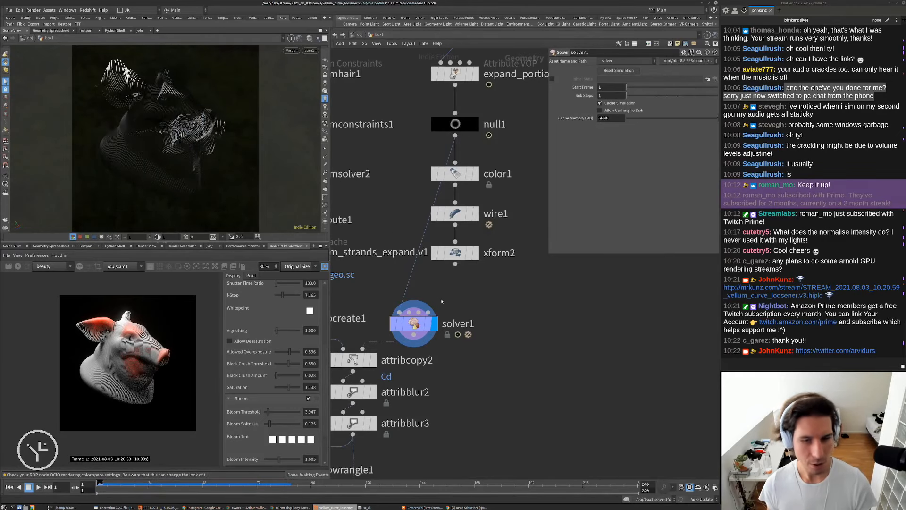
Recheck the color blend code in solver1's attribwrangle1 and return to the box1 network.
{"action": "middle_click_drag", "start_coordinate": [442, 303], "coordinate": [453, 272]}
{"action": "middle_click_drag", "start_coordinate": [506, 335], "coordinate": [517, 307]}
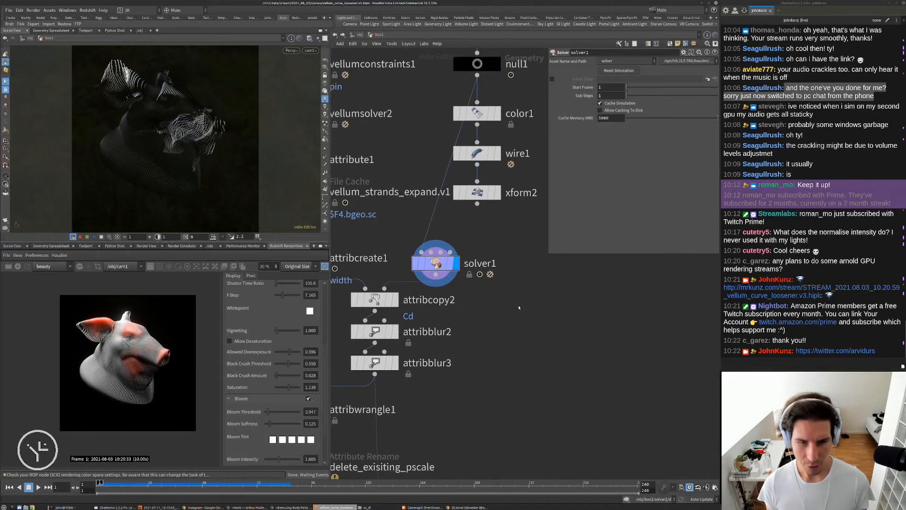
{"action": "double_click", "coordinate": [433, 266]}
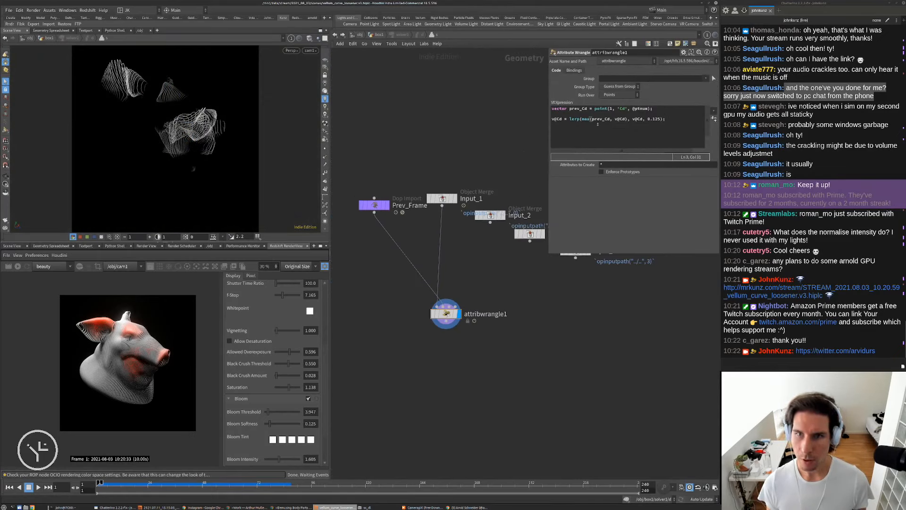
{"action": "left_click", "coordinate": [380, 35]}
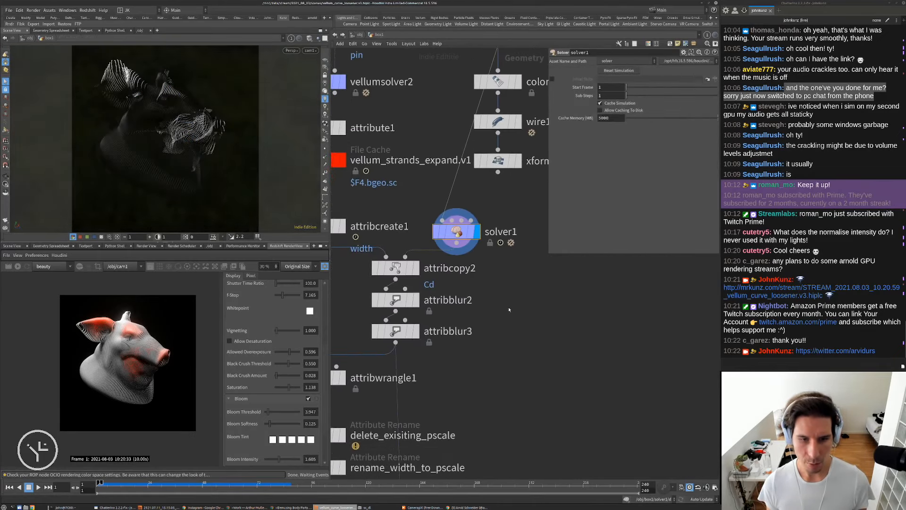
Move solver1 up and insert an Attribute Wrangle between it and attribcopy2.
{"action": "left_click_drag", "start_coordinate": [456, 231], "coordinate": [460, 209]}
{"action": "key", "text": "Tab"}
{"action": "type", "text": "wra"}
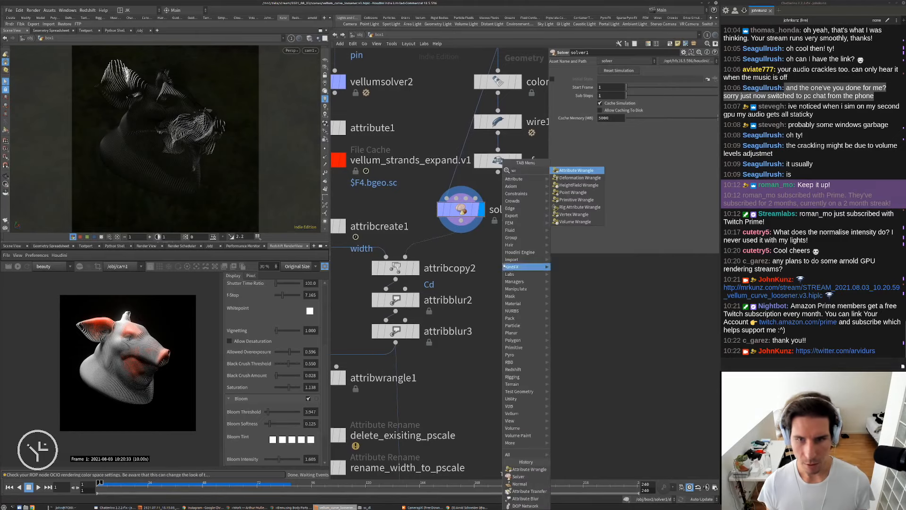
{"action": "left_click", "coordinate": [569, 170]}
{"action": "left_click", "coordinate": [461, 254]}
{"action": "left_click_drag", "start_coordinate": [461, 254], "coordinate": [461, 233]}
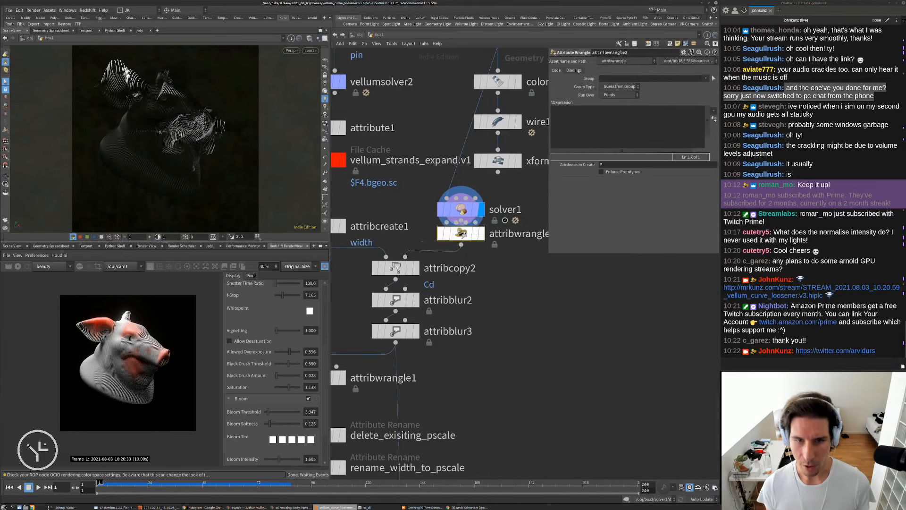
Enter v@Cd *= 1.2; as attribwrangle2's VEXpression and set attribwrangle2 as the displayed node.
{"action": "left_click", "coordinate": [585, 134]}
{"action": "type", "text": "v@Cd *= 1.2;"}
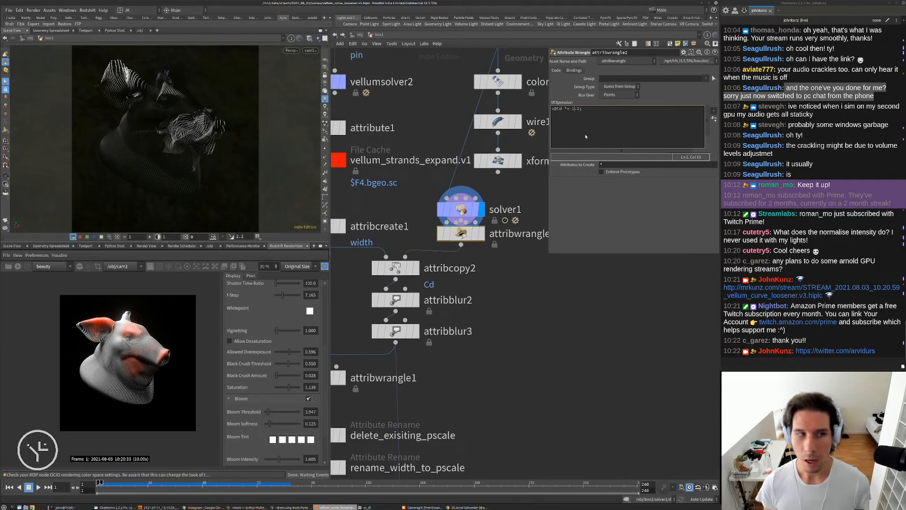
{"action": "left_click", "coordinate": [481, 233]}
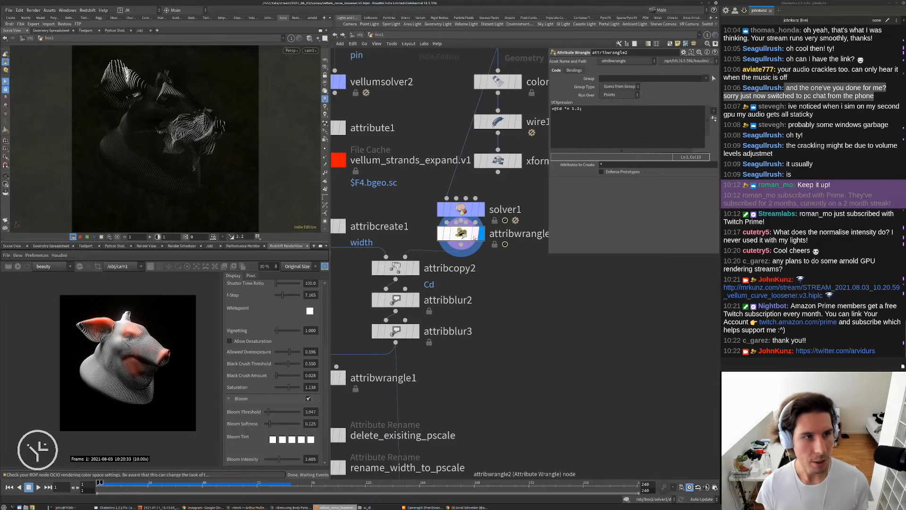
Set the display to normal3 at the end of the box1 node chain and return to the object level.
{"action": "scroll", "coordinate": [531, 287], "scroll_direction": "down", "scroll_amount": 3}
{"action": "middle_click_drag", "start_coordinate": [521, 294], "coordinate": [499, 246]}
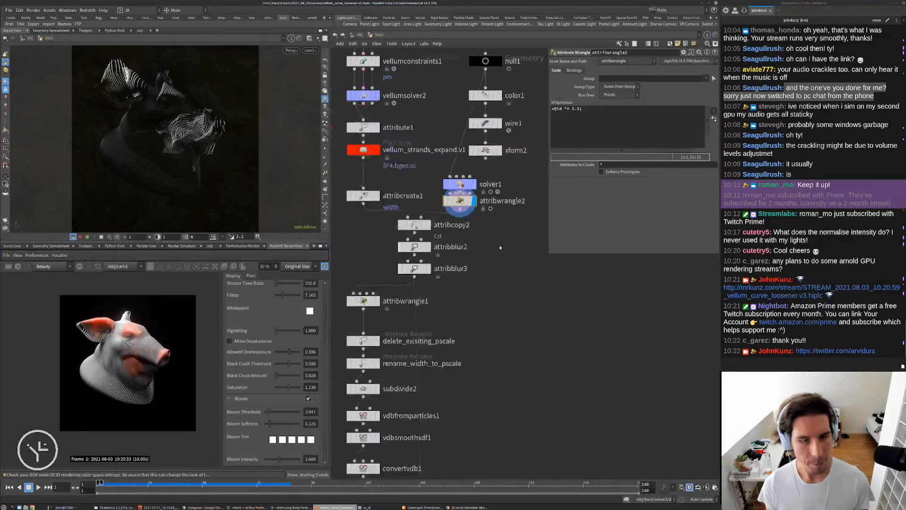
{"action": "key", "text": "Up"}
{"action": "key", "text": "ctrl+Up"}
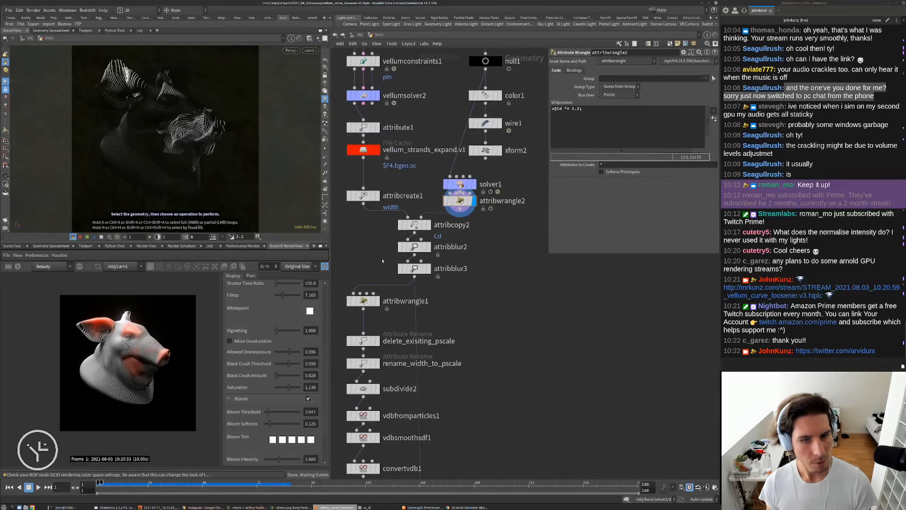
{"action": "middle_click_drag", "start_coordinate": [504, 350], "coordinate": [497, 284]}
{"action": "scroll", "coordinate": [497, 284], "scroll_direction": "down", "scroll_amount": 2}
{"action": "middle_click_drag", "start_coordinate": [486, 370], "coordinate": [487, 324]}
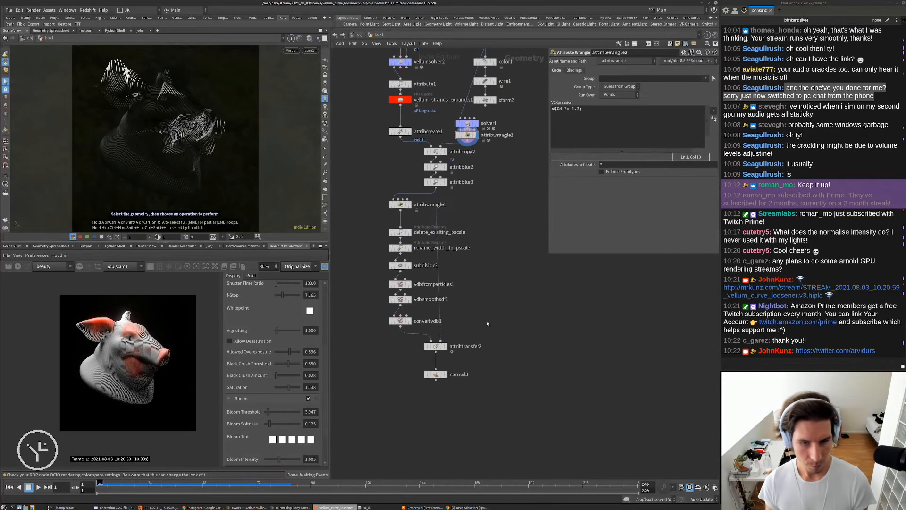
{"action": "scroll", "coordinate": [443, 370], "scroll_direction": "up", "scroll_amount": 2}
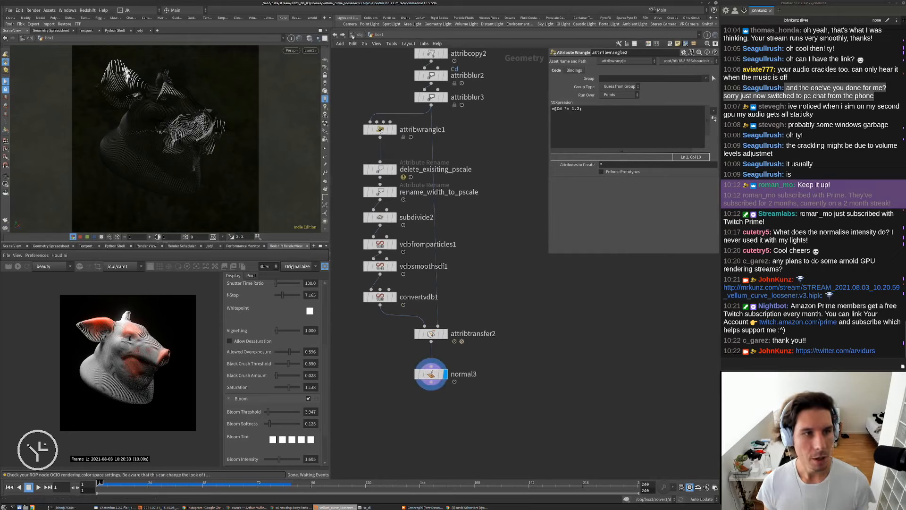
{"action": "left_click", "coordinate": [353, 35]}
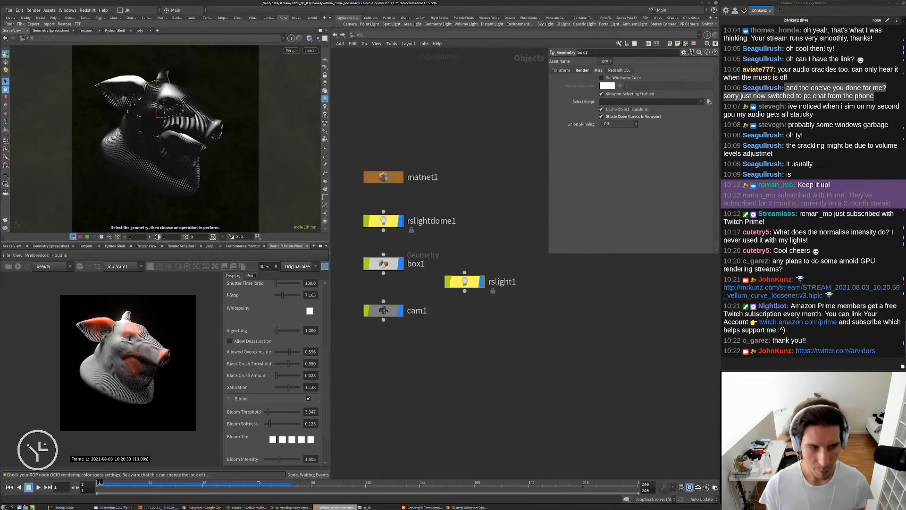
In matnet1's Redshift material network, move RSMathPow1 closer to ParticleAttributeLookup1 and open the exponents of RSMathPow1 and RSMathPow2 for editing.
{"action": "scroll", "coordinate": [144, 357], "scroll_direction": "up", "scroll_amount": 2}
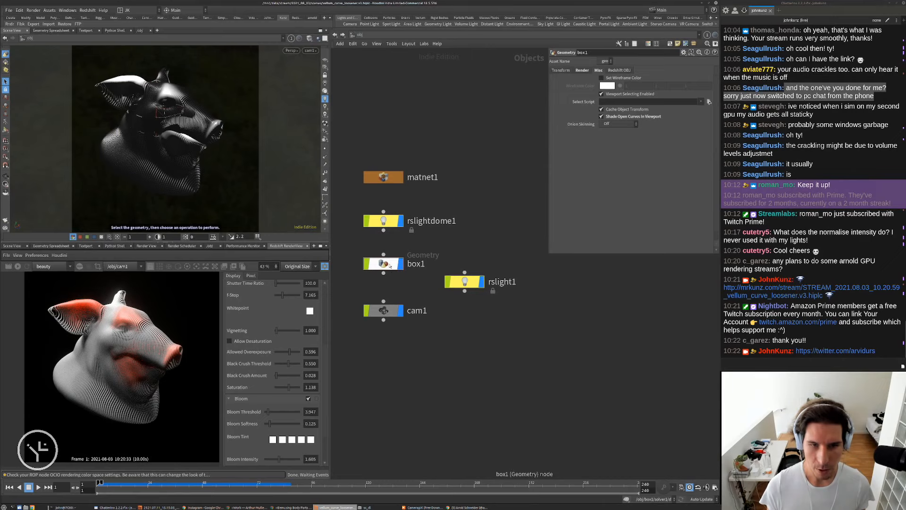
{"action": "double_click", "coordinate": [383, 177]}
{"action": "double_click", "coordinate": [401, 191]}
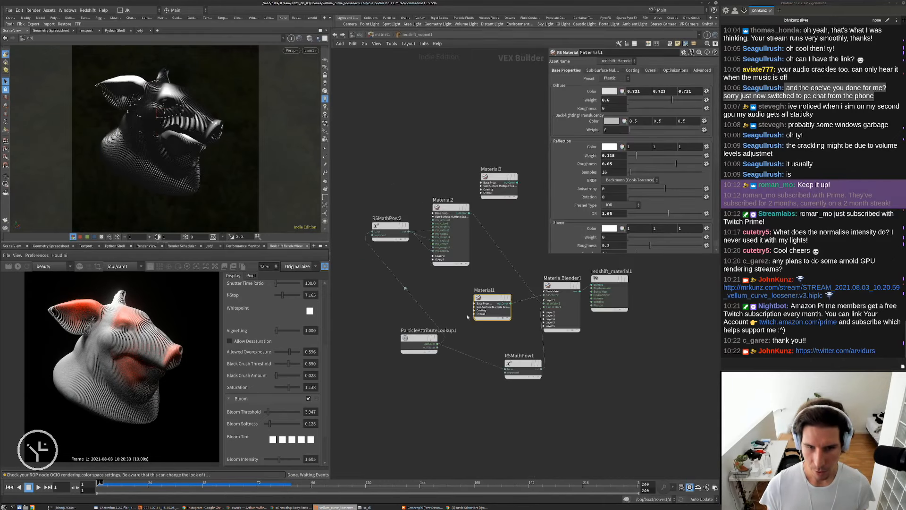
{"action": "left_click", "coordinate": [525, 373]}
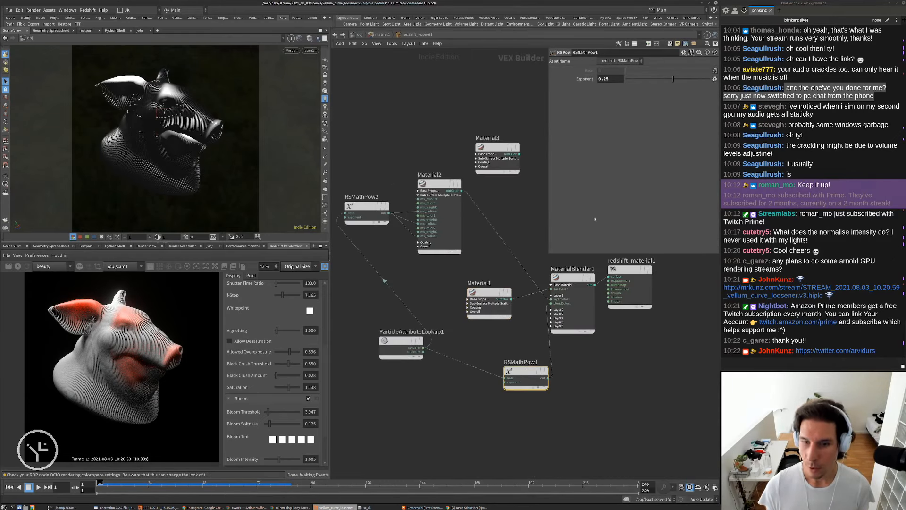
{"action": "left_click_drag", "start_coordinate": [529, 372], "coordinate": [495, 372]}
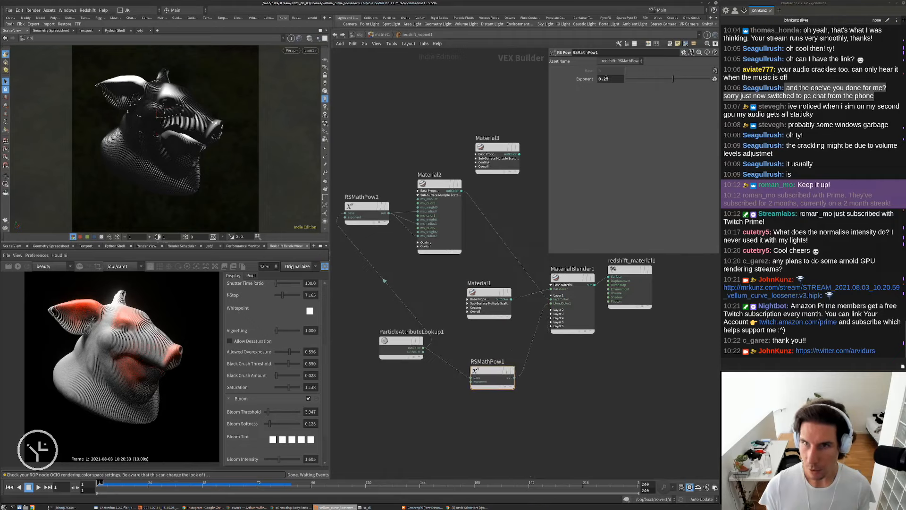
{"action": "left_click", "coordinate": [606, 78]}
{"action": "key", "text": "Return"}
{"action": "left_click", "coordinate": [369, 207]}
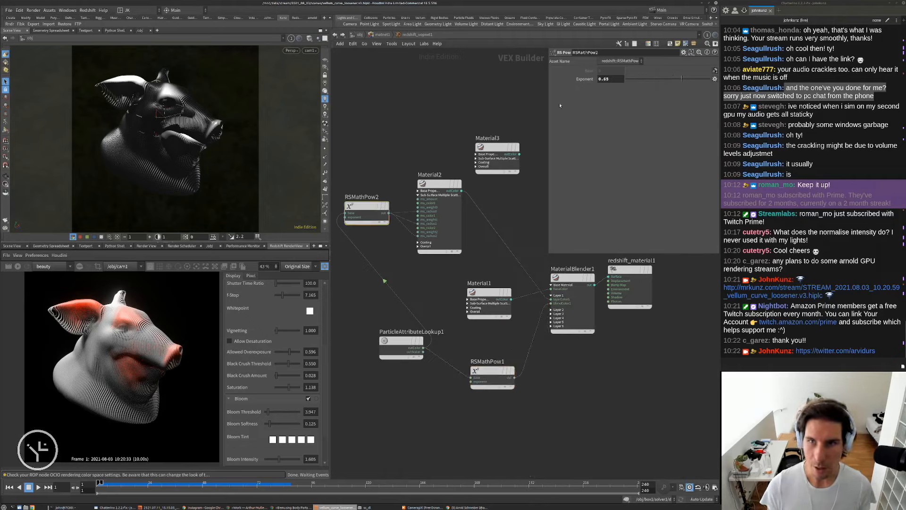
{"action": "left_click", "coordinate": [603, 80]}
{"action": "middle_click_drag", "start_coordinate": [424, 123], "coordinate": [442, 117]}
Set Material2's subsurface Radius Scale to 0.6 and return to its base properties.
{"action": "left_click", "coordinate": [456, 177]}
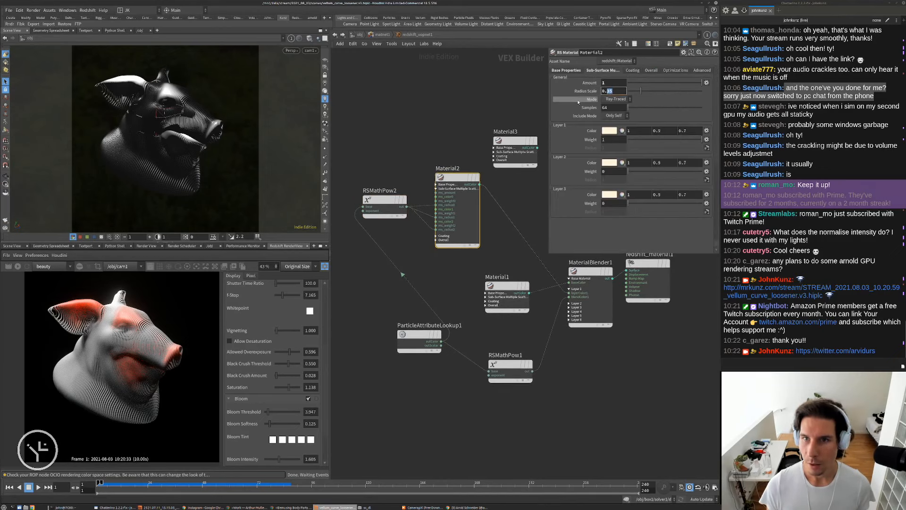
{"action": "type", "text": "6"}
{"action": "left_click", "coordinate": [579, 70]}
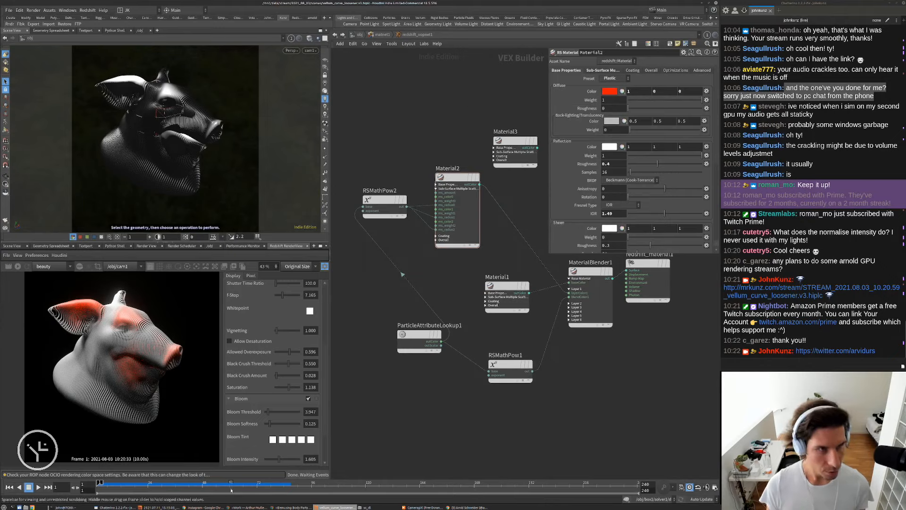
Re-render the first frame in the Redshift RenderView and examine the red-to-white strand shading up close.
{"action": "left_click", "coordinate": [18, 266]}
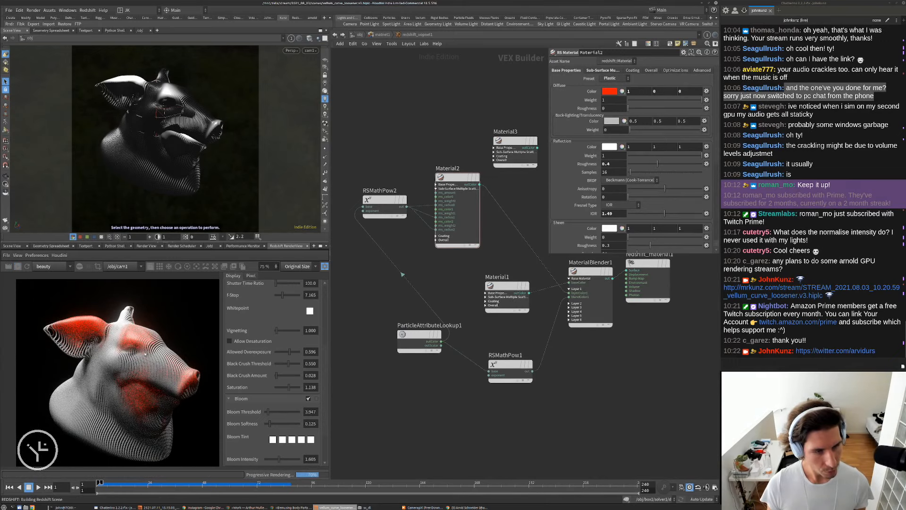
{"action": "scroll", "coordinate": [136, 347], "scroll_direction": "up", "scroll_amount": 3}
{"action": "scroll", "coordinate": [31, 337], "scroll_direction": "up", "scroll_amount": 1}
{"action": "scroll", "coordinate": [136, 330], "scroll_direction": "down", "scroll_amount": 3}
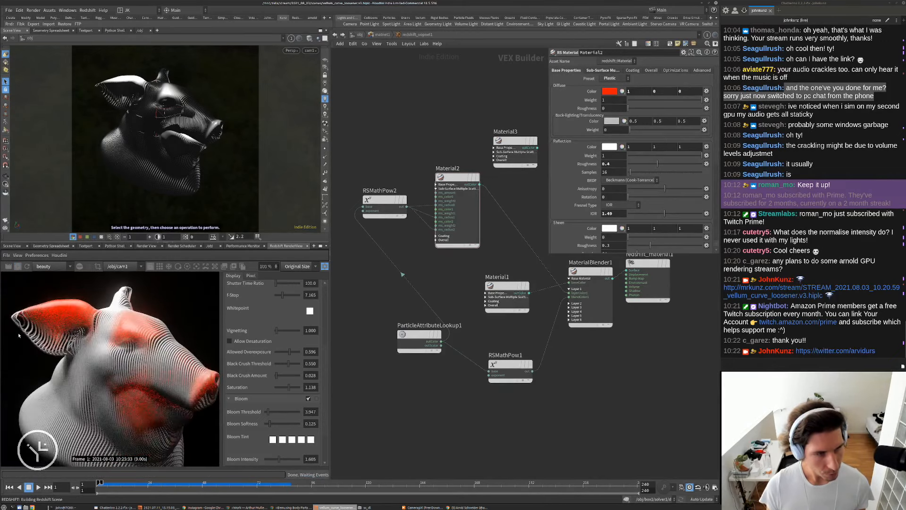
{"action": "scroll", "coordinate": [117, 397], "scroll_direction": "up", "scroll_amount": 2}
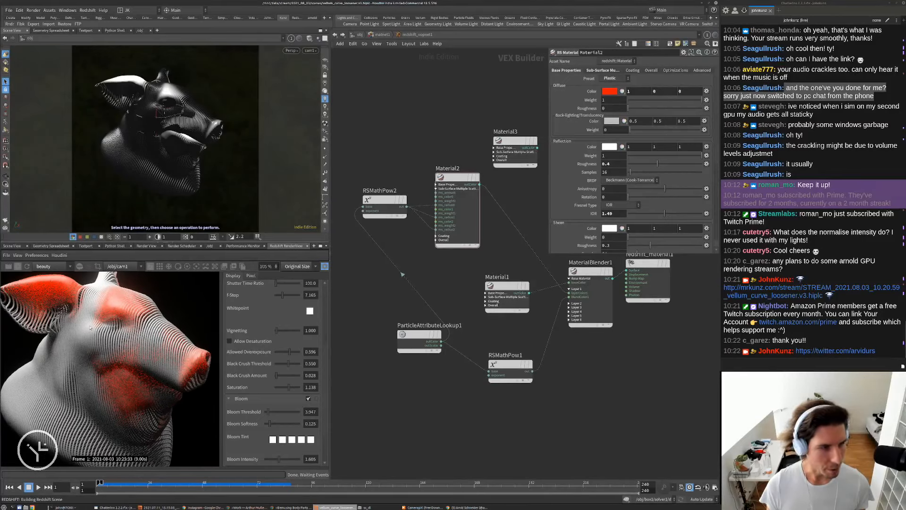
{"action": "scroll", "coordinate": [120, 309], "scroll_direction": "up", "scroll_amount": 5}
{"action": "scroll", "coordinate": [125, 308], "scroll_direction": "down", "scroll_amount": 5}
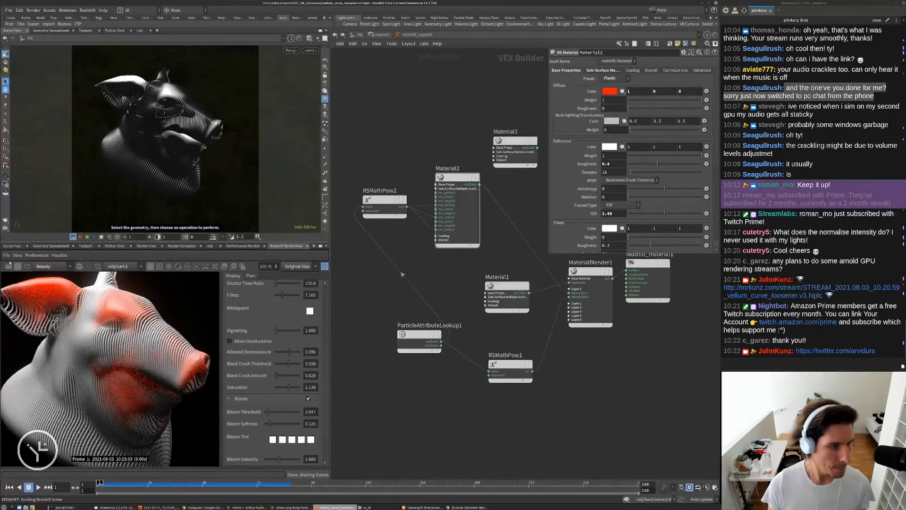
{"action": "scroll", "coordinate": [54, 309], "scroll_direction": "down", "scroll_amount": 2}
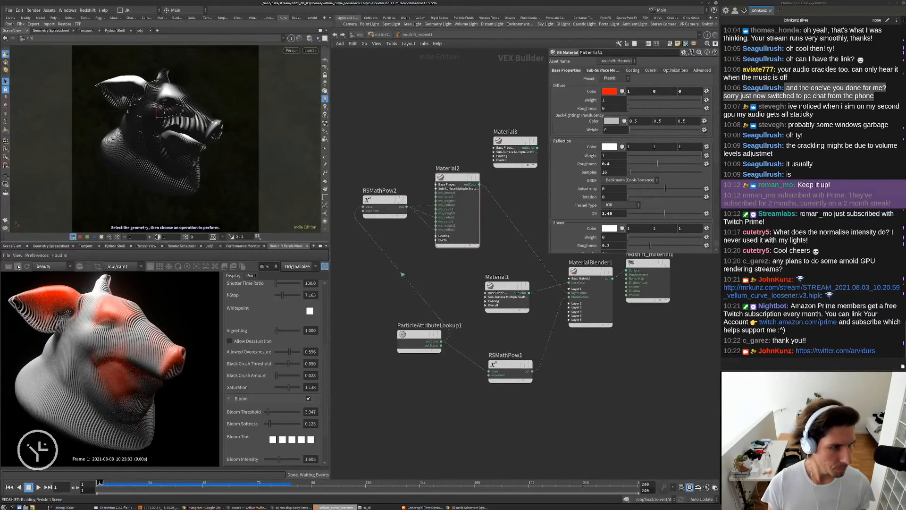
In the out network, delete the channels on redshift1's start frame, set it to 165, and render the sequence to disk.
{"action": "left_click", "coordinate": [360, 36]}
{"action": "left_click", "coordinate": [360, 36]}
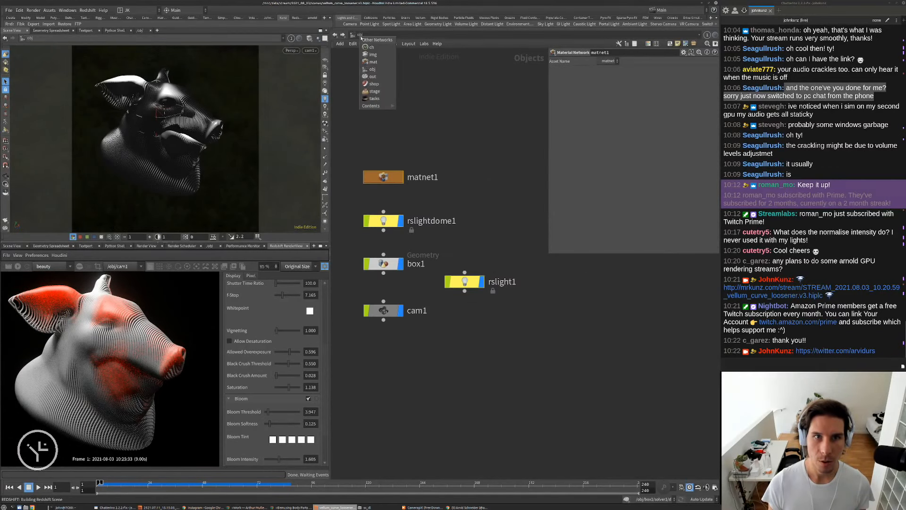
{"action": "left_click", "coordinate": [371, 76]}
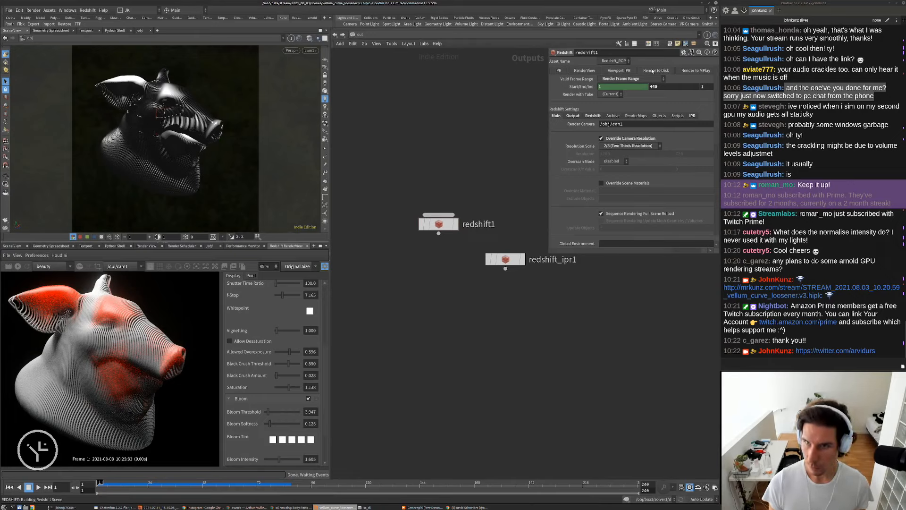
{"action": "right_click", "coordinate": [609, 88]}
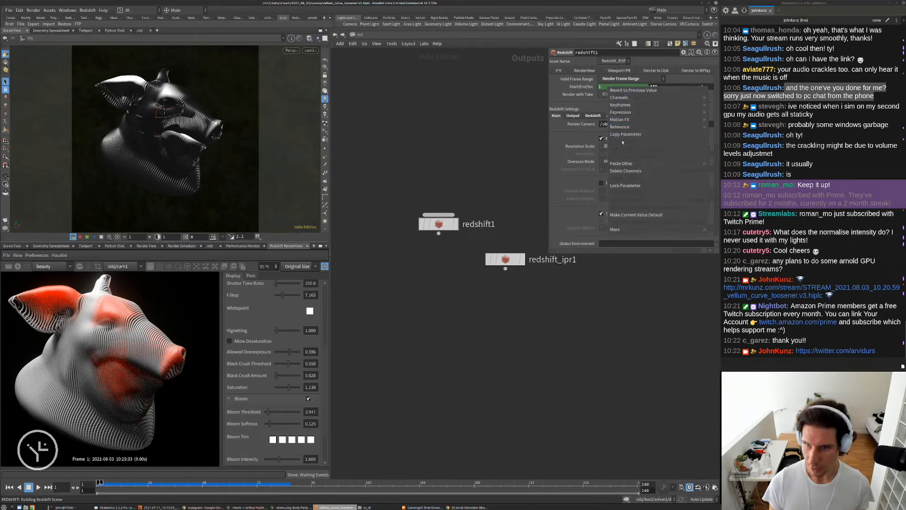
{"action": "left_click", "coordinate": [625, 171]}
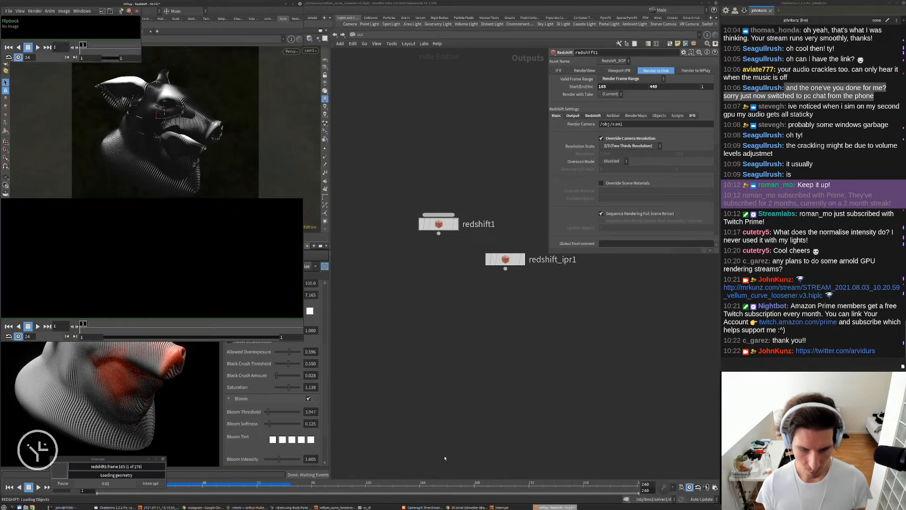
Bring the MPlay window to the middle of the screen and compare the first rendered frames by stepping, zooming and playing.
{"action": "left_click_drag", "start_coordinate": [215, 4], "coordinate": [519, 53]}
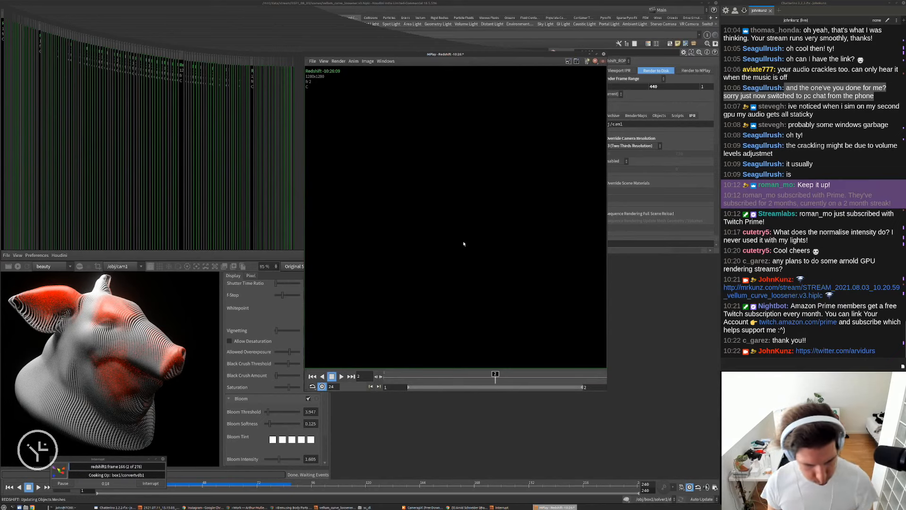
{"action": "key", "text": "Left"}
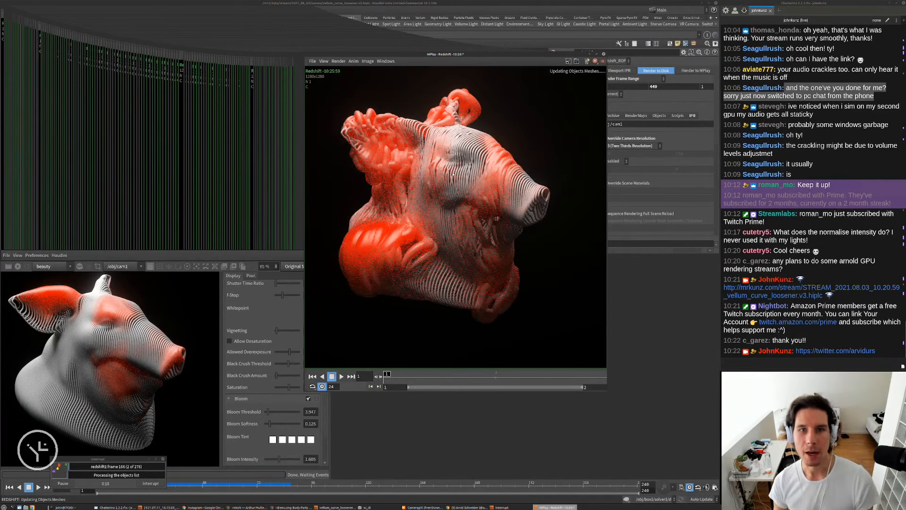
{"action": "scroll", "coordinate": [422, 134], "scroll_direction": "up", "scroll_amount": 2}
{"action": "scroll", "coordinate": [427, 134], "scroll_direction": "down", "scroll_amount": 2}
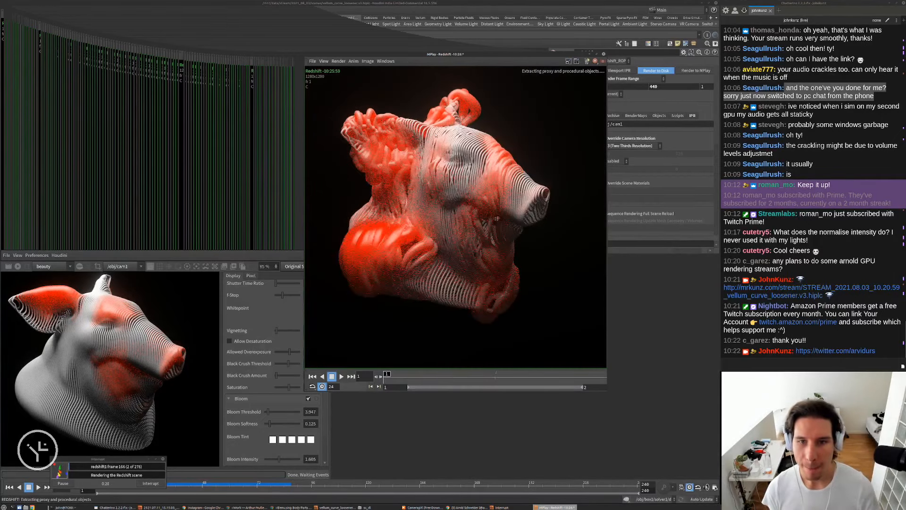
{"action": "key", "text": "Up"}
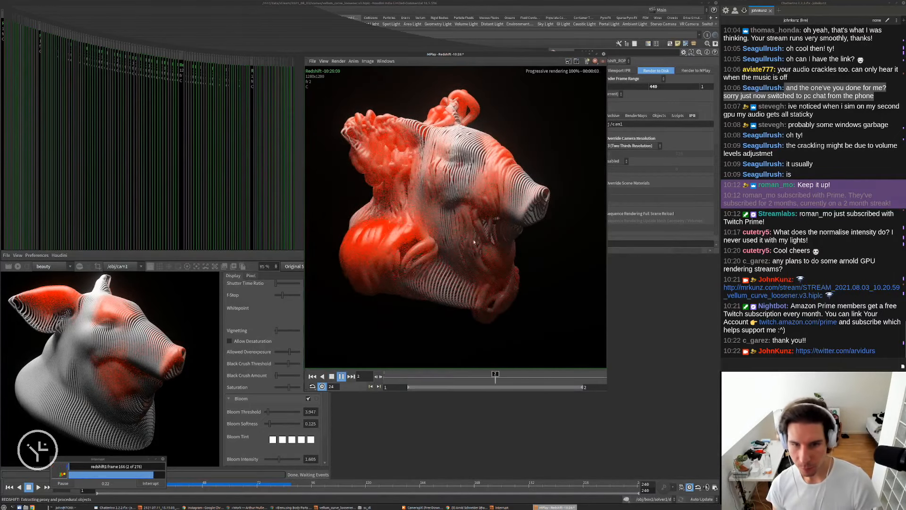
{"action": "key", "text": "Up"}
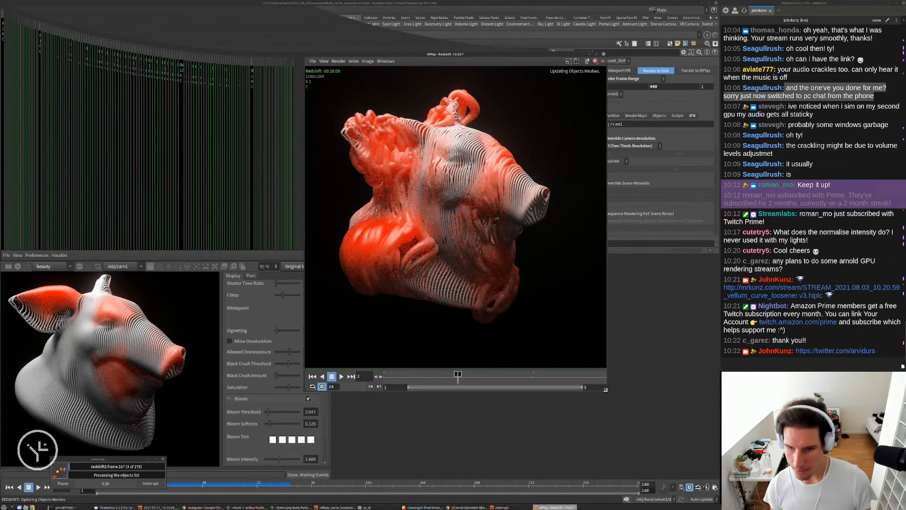
Enlarge and reposition the MPlay window, then widen the render progress dialog and place it over MPlay's lower edge.
{"action": "left_click_drag", "start_coordinate": [605, 390], "coordinate": [685, 466]}
{"action": "left_click_drag", "start_coordinate": [536, 54], "coordinate": [432, 23]}
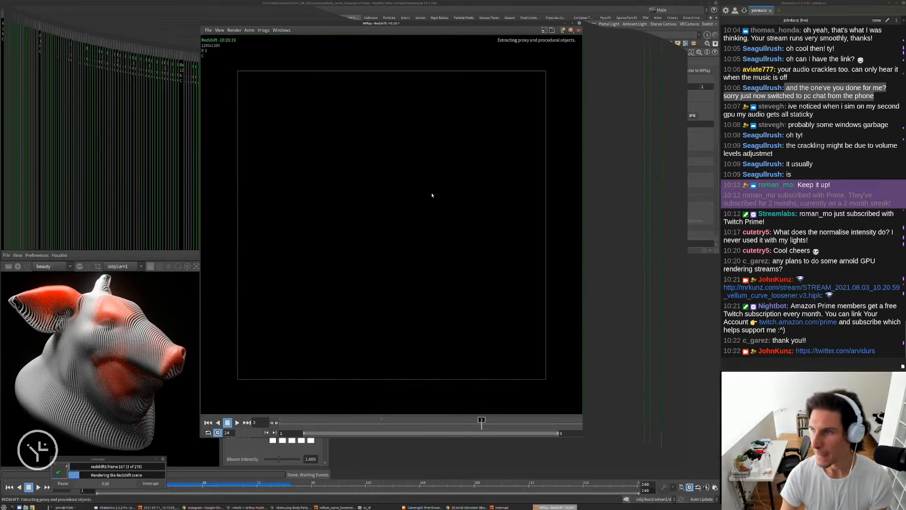
{"action": "key", "text": "Up"}
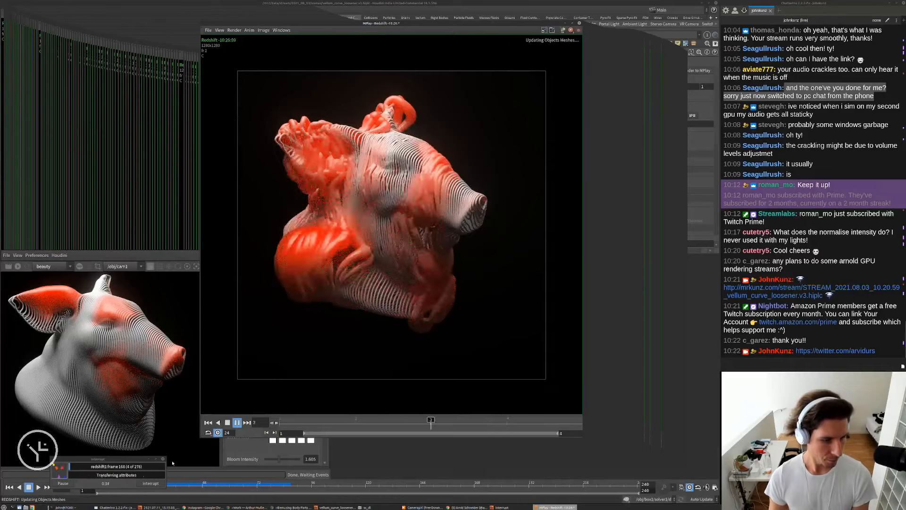
{"action": "left_click_drag", "start_coordinate": [165, 479], "coordinate": [646, 480]}
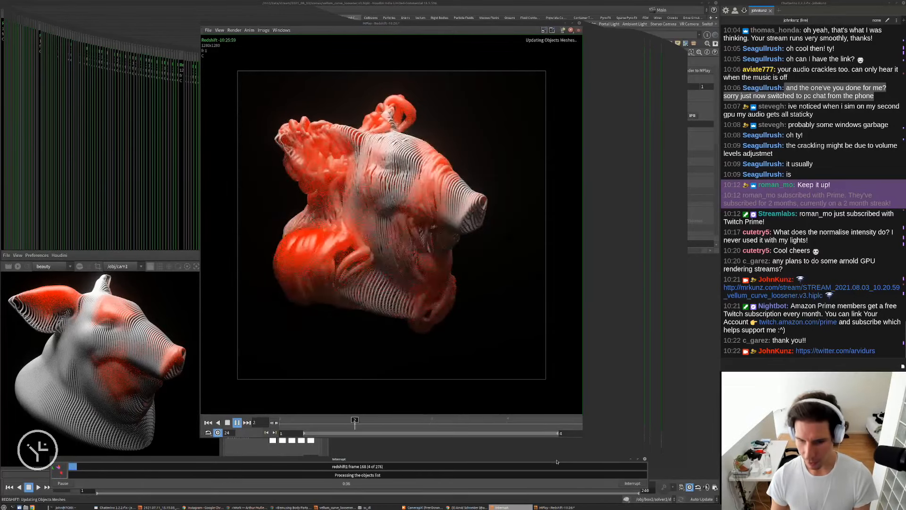
{"action": "left_click_drag", "start_coordinate": [366, 470], "coordinate": [397, 431], "text": "alt"}
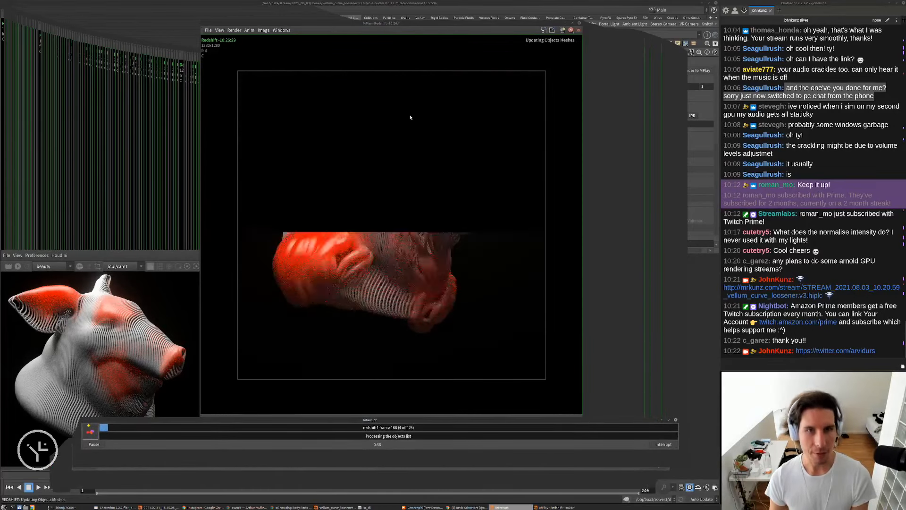
{"action": "left_click_drag", "start_coordinate": [428, 30], "coordinate": [428, 23], "text": "alt"}
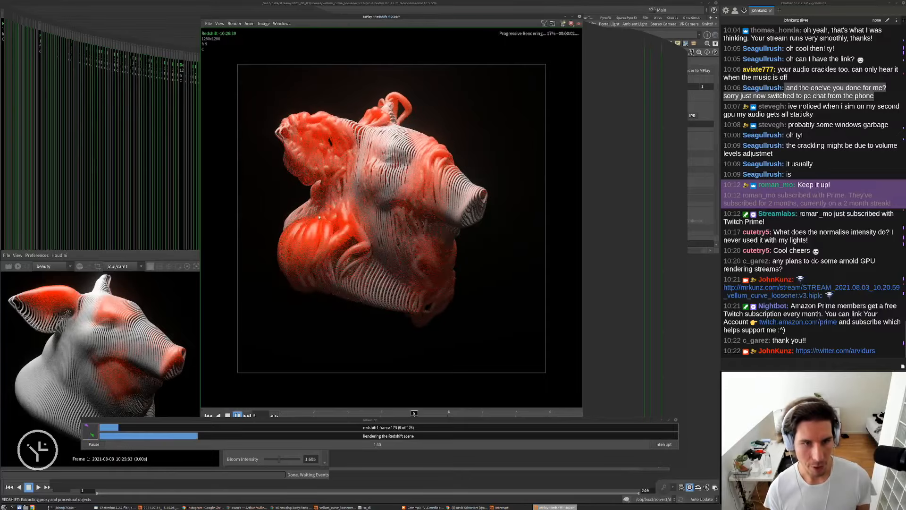
Examine the strand color detail in the looping rendered frames up close in MPlay and reset the image view.
{"action": "scroll", "coordinate": [319, 215], "scroll_direction": "up", "scroll_amount": 6}
{"action": "scroll", "coordinate": [352, 172], "scroll_direction": "down", "scroll_amount": 2}
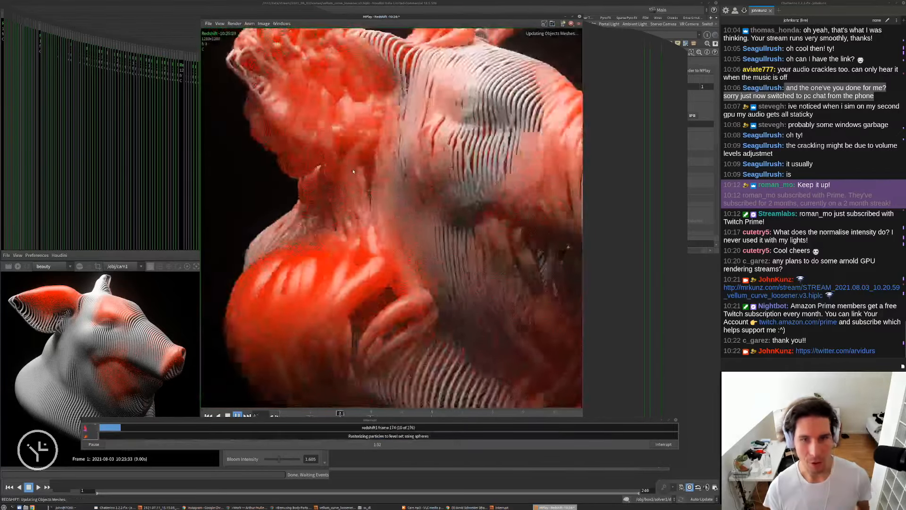
{"action": "scroll", "coordinate": [353, 172], "scroll_direction": "down", "scroll_amount": 1}
{"action": "key", "text": "h"}
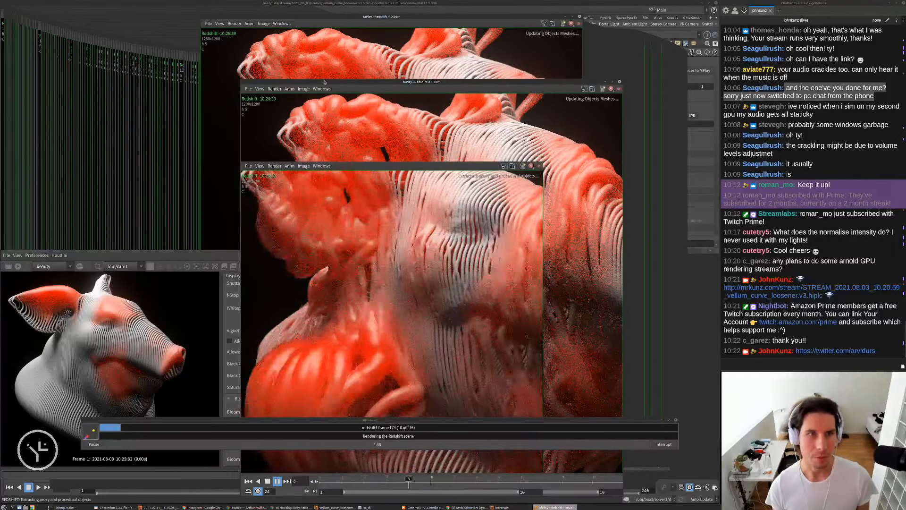
Move the MPlay window upward so its playback controls clear the render progress dialog, checking the looping pig head at full frame.
{"action": "left_click_drag", "start_coordinate": [324, 82], "coordinate": [362, 31]}
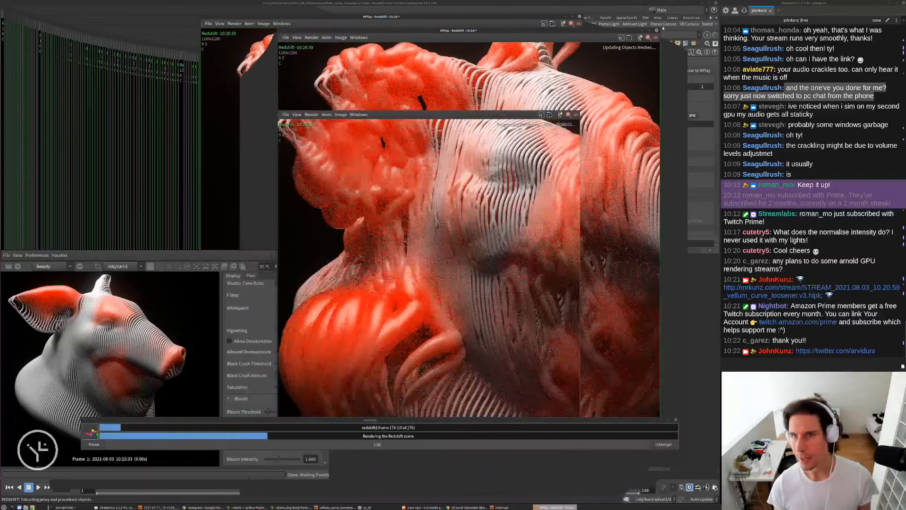
{"action": "left_click_drag", "start_coordinate": [662, 28], "coordinate": [677, 22]}
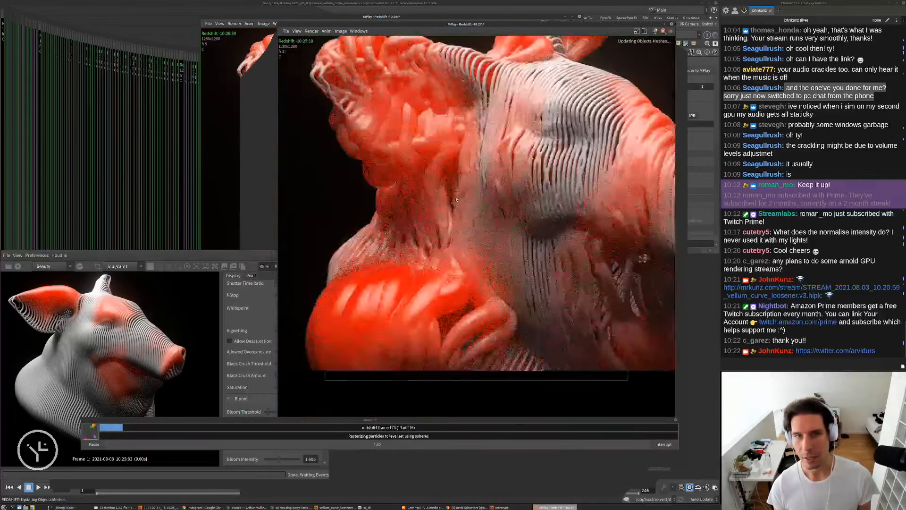
{"action": "scroll", "coordinate": [431, 219], "scroll_direction": "up", "scroll_amount": 3}
{"action": "scroll", "coordinate": [441, 191], "scroll_direction": "down", "scroll_amount": 2}
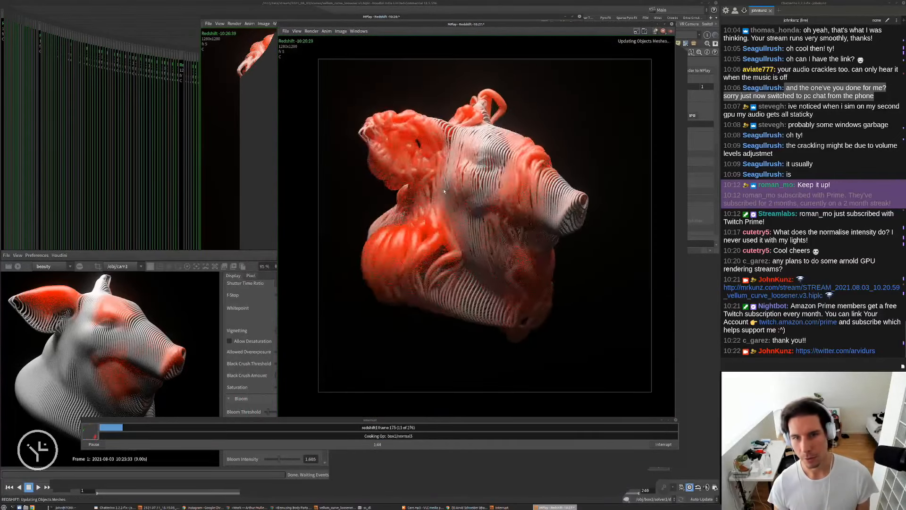
{"action": "scroll", "coordinate": [481, 170], "scroll_direction": "up", "scroll_amount": 1}
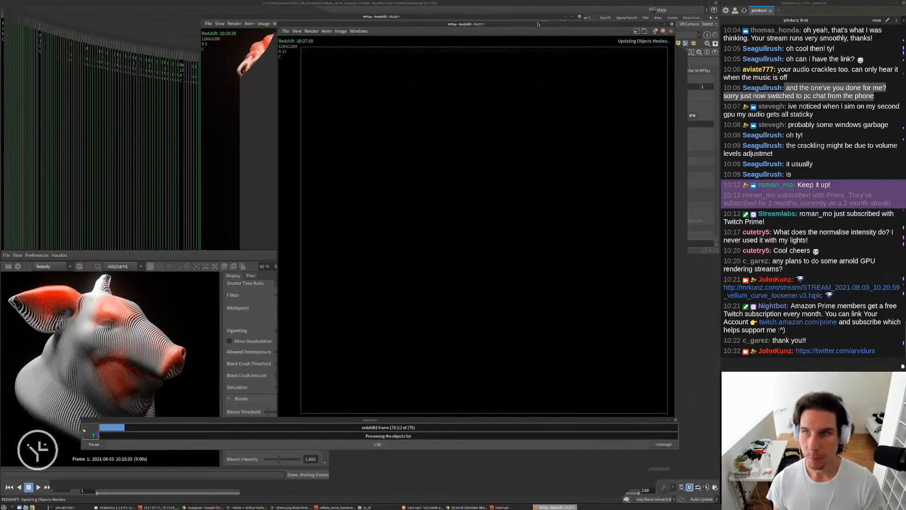
{"action": "left_click_drag", "start_coordinate": [537, 24], "coordinate": [533, 18]}
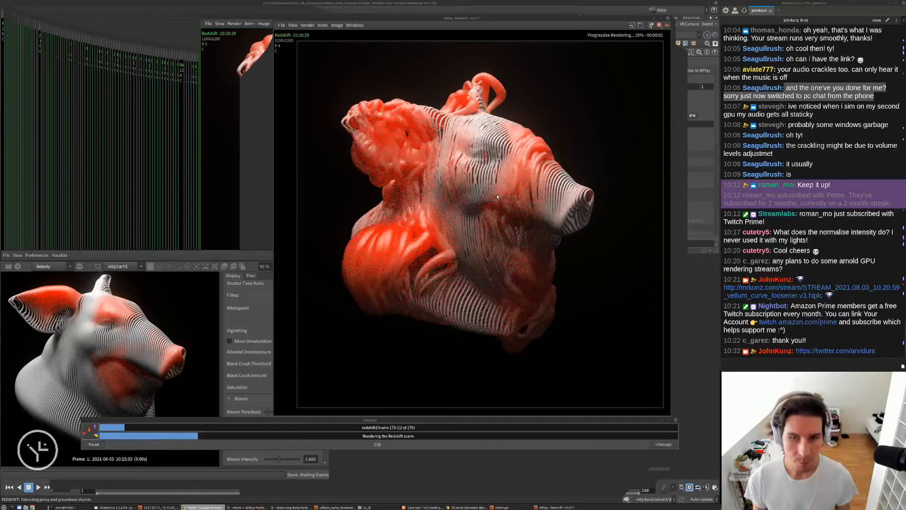
{"action": "left_click", "coordinate": [497, 196]}
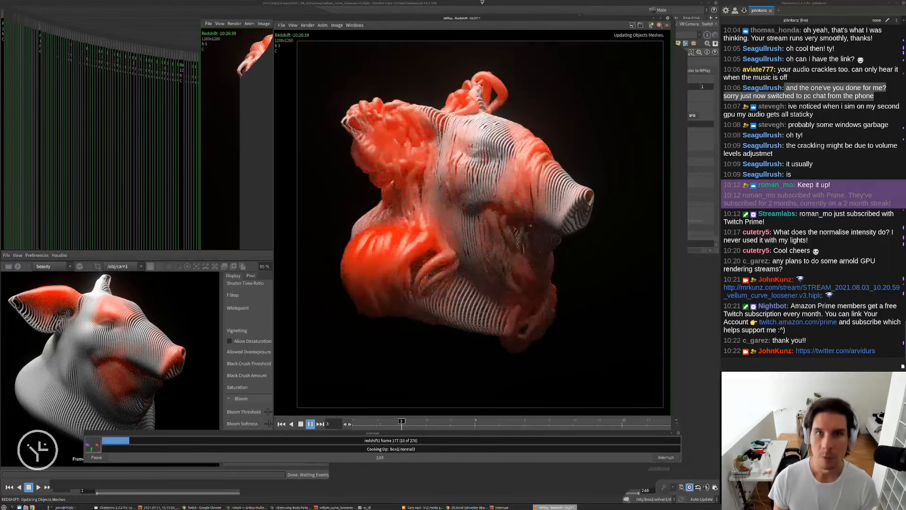
{"action": "left_click_drag", "start_coordinate": [530, 225], "coordinate": [531, 221], "text": "alt"}
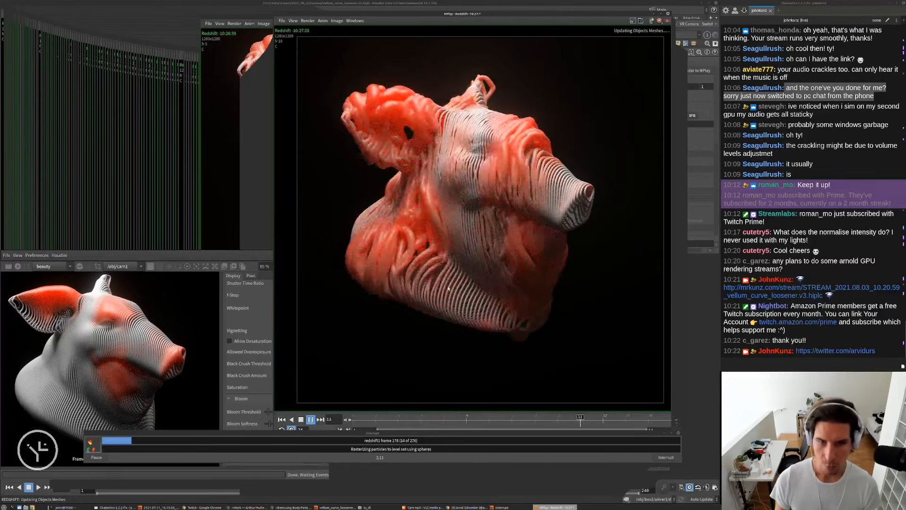
Return the MPlay sequence to the first frame, compare neighbouring frames with the image scaled small, and resume playback.
{"action": "key", "text": "ctrl+Up"}
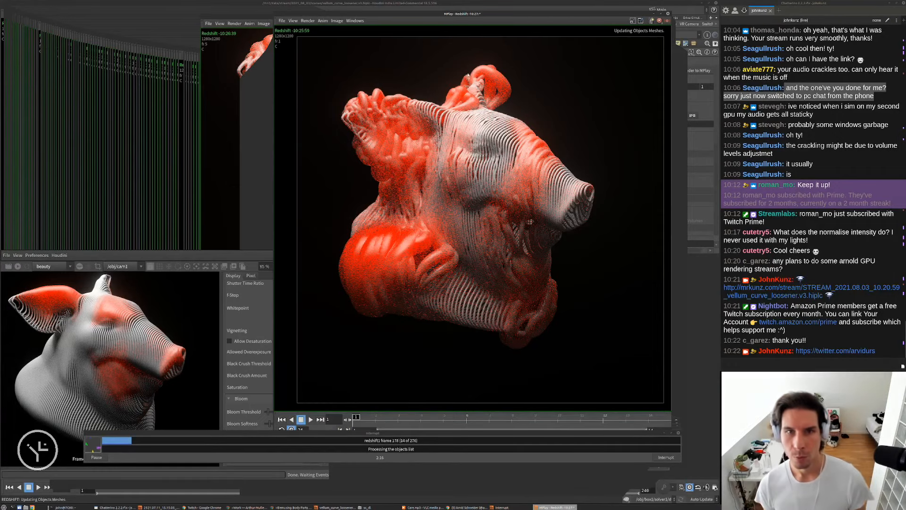
{"action": "scroll", "coordinate": [474, 160], "scroll_direction": "down", "scroll_amount": 10}
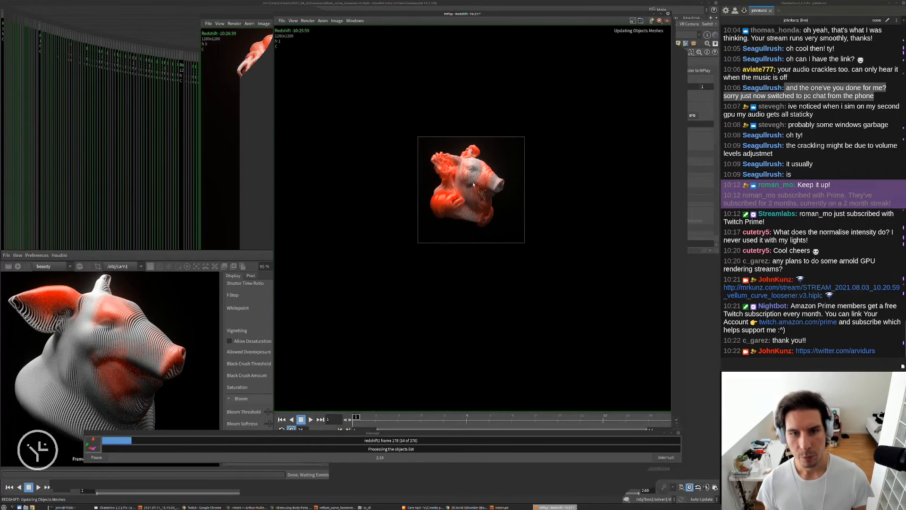
{"action": "middle_click_drag", "start_coordinate": [474, 188], "coordinate": [476, 216]}
{"action": "key", "text": "Left"}
{"action": "scroll", "coordinate": [476, 212], "scroll_direction": "up", "scroll_amount": 5}
{"action": "key", "text": "Right"}
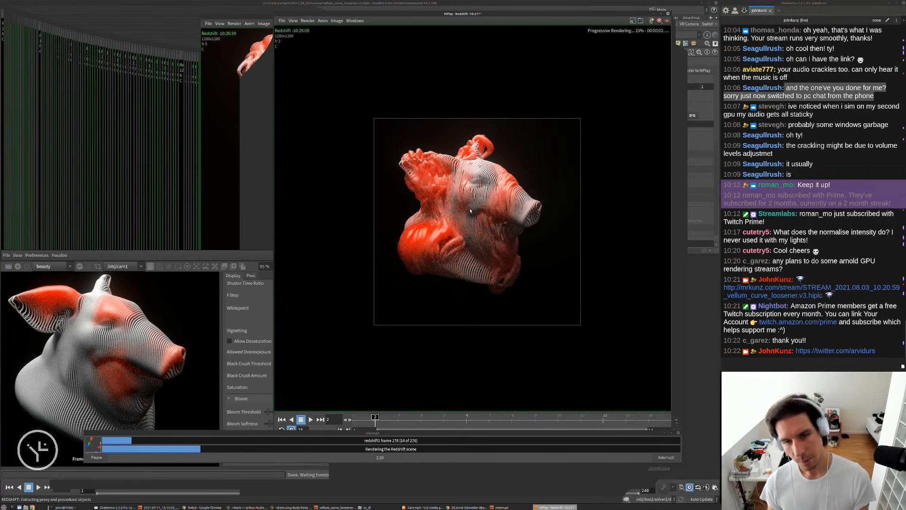
{"action": "key", "text": "Up"}
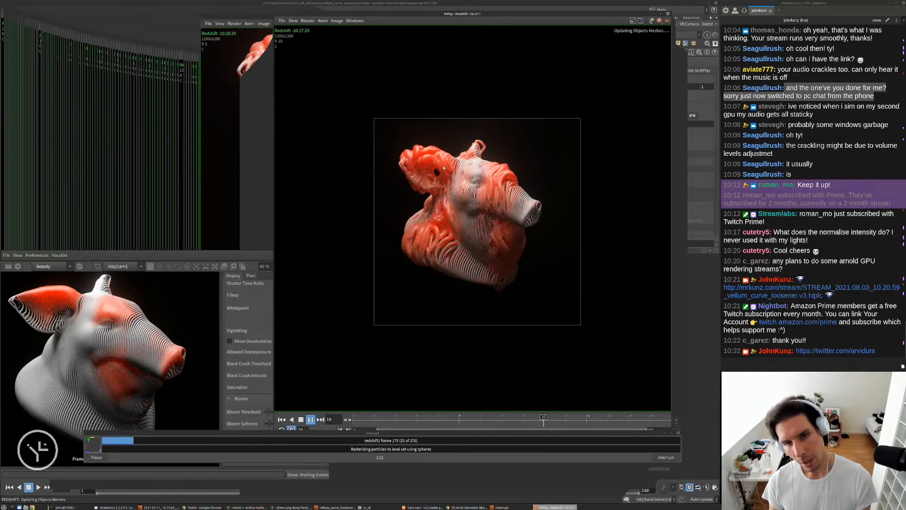
Inspect the noise and strand detail on the red neck bulge close up during playback.
{"action": "scroll", "coordinate": [475, 191], "scroll_direction": "up", "scroll_amount": 3}
{"action": "scroll", "coordinate": [477, 190], "scroll_direction": "down", "scroll_amount": 1}
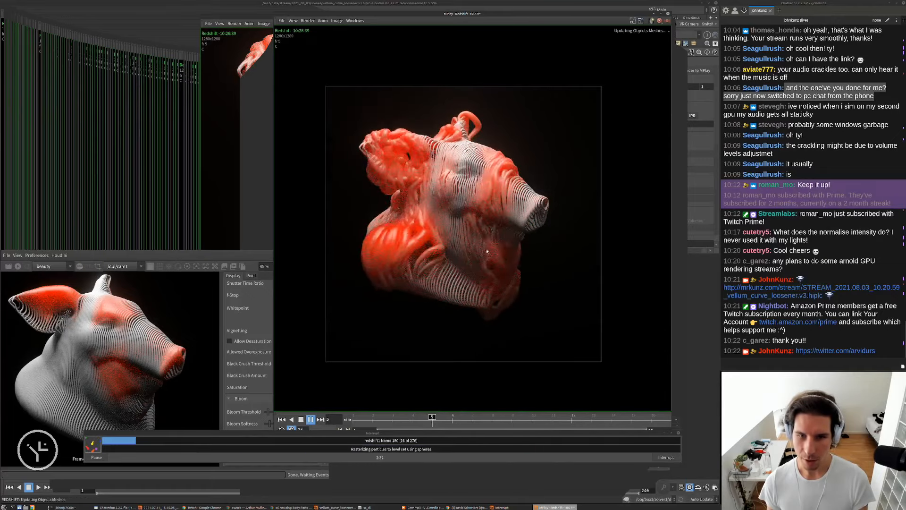
{"action": "scroll", "coordinate": [377, 249], "scroll_direction": "up", "scroll_amount": 5}
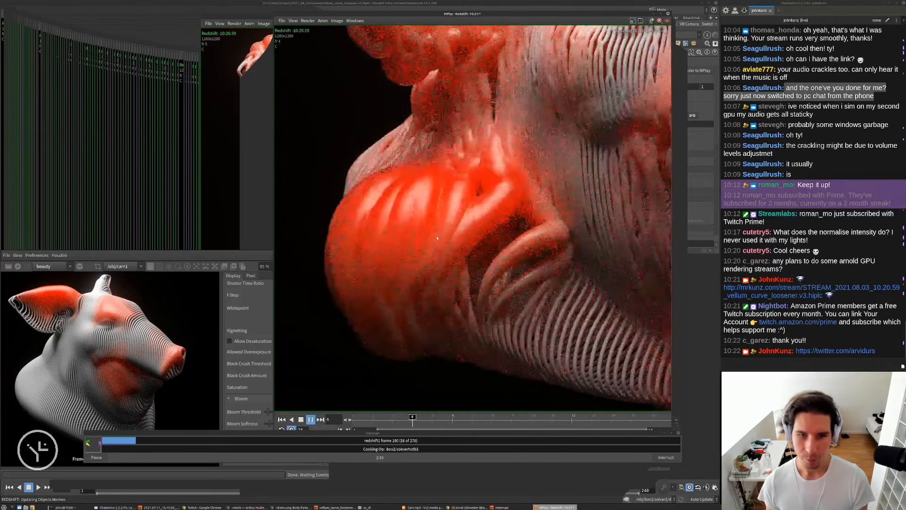
{"action": "scroll", "coordinate": [406, 170], "scroll_direction": "down", "scroll_amount": 5}
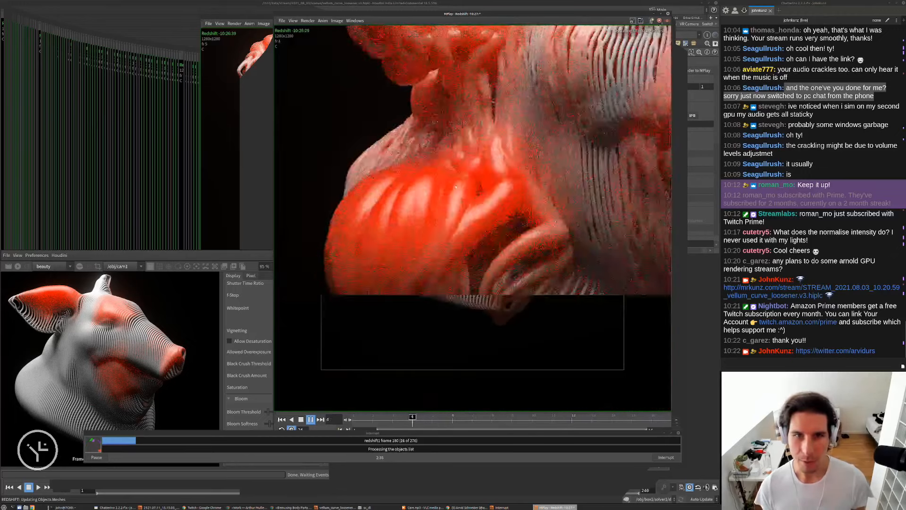
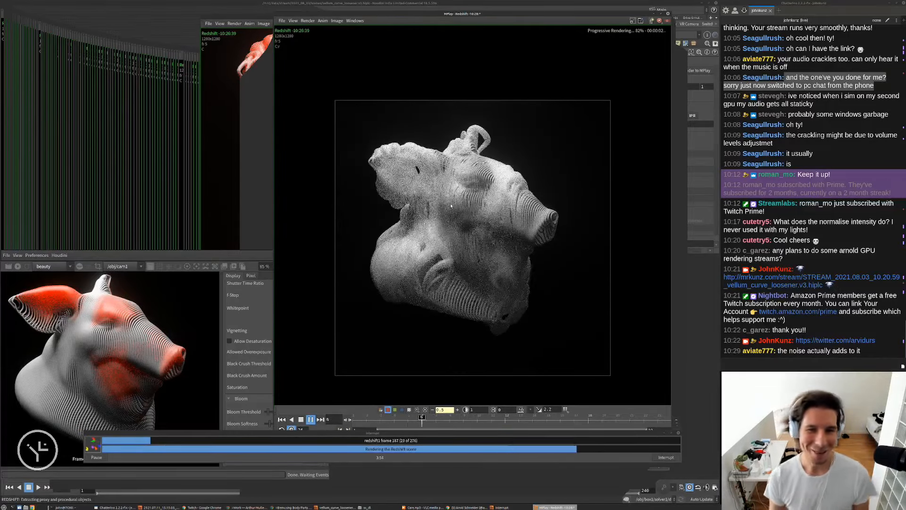
Examine the noise across the pig head in the single-channel grayscale playback, both close up and at reduced size.
{"action": "scroll", "coordinate": [456, 218], "scroll_direction": "up", "scroll_amount": 7}
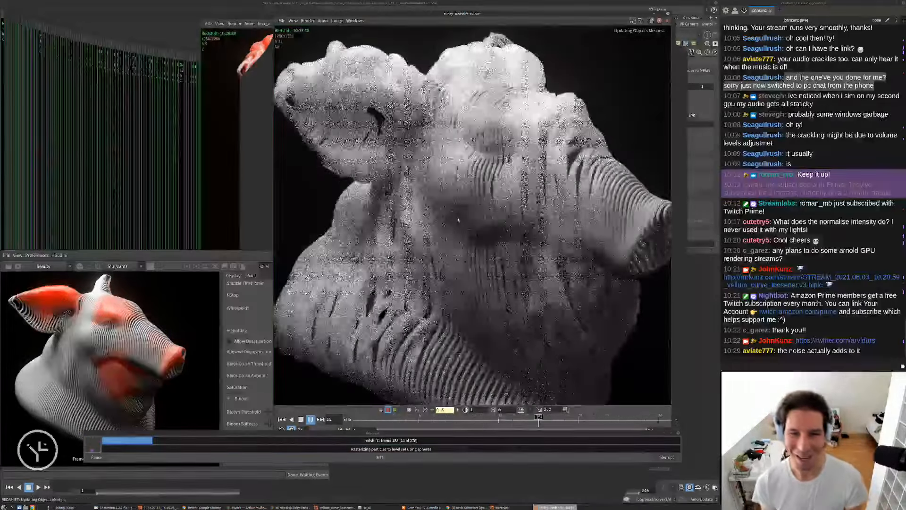
{"action": "scroll", "coordinate": [456, 217], "scroll_direction": "down", "scroll_amount": 7}
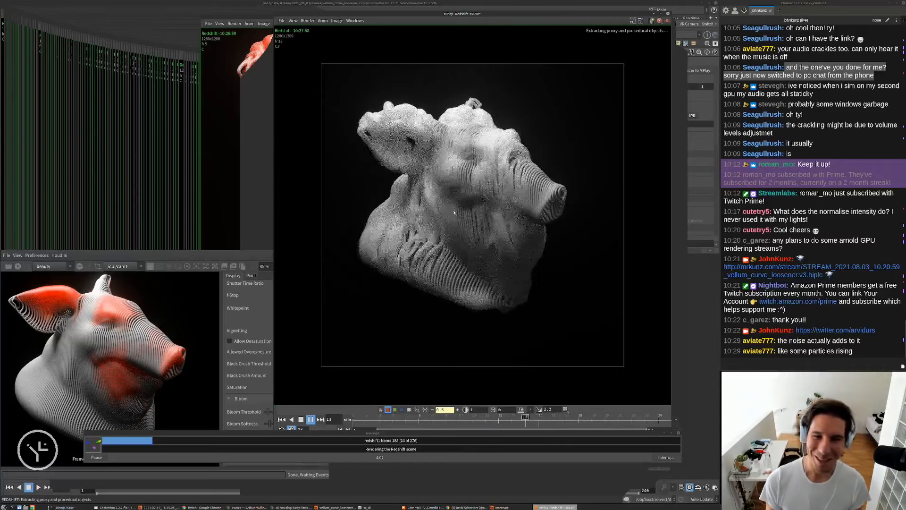
{"action": "scroll", "coordinate": [455, 203], "scroll_direction": "down", "scroll_amount": 6}
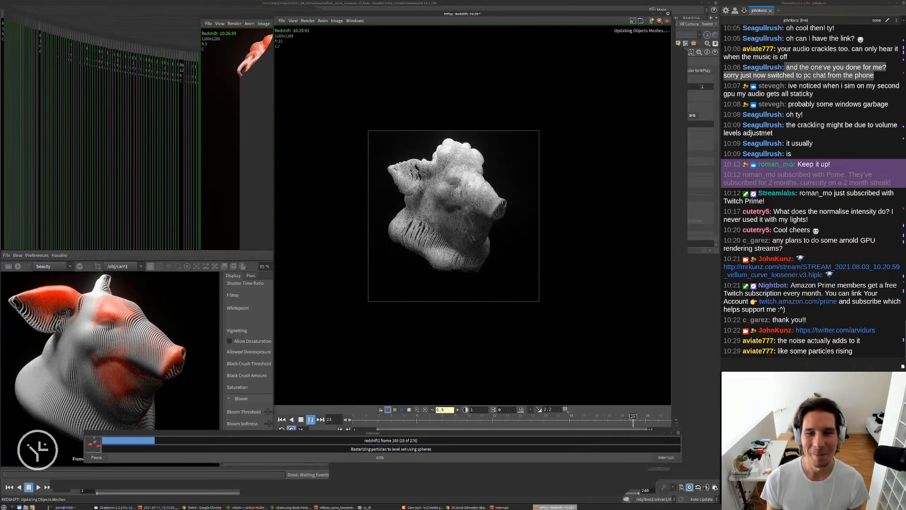
{"action": "scroll", "coordinate": [467, 181], "scroll_direction": "up", "scroll_amount": 3}
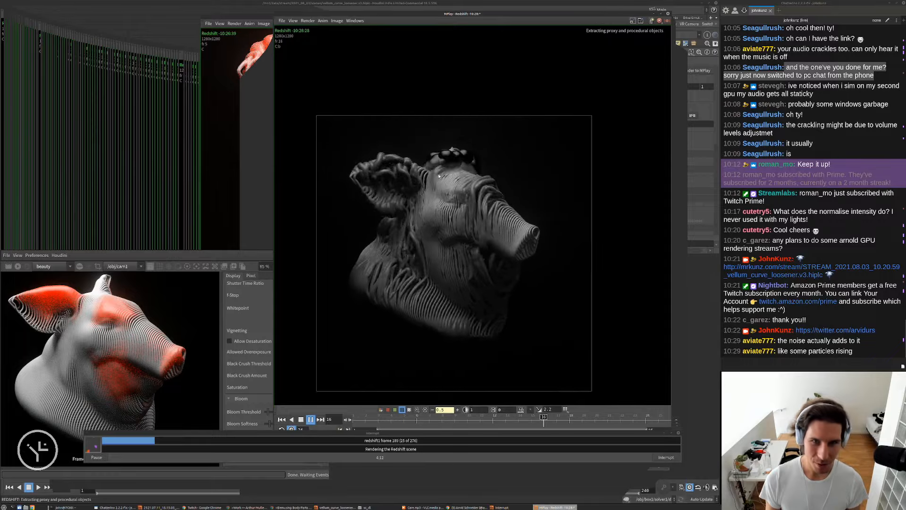
{"action": "scroll", "coordinate": [424, 161], "scroll_direction": "up", "scroll_amount": 3}
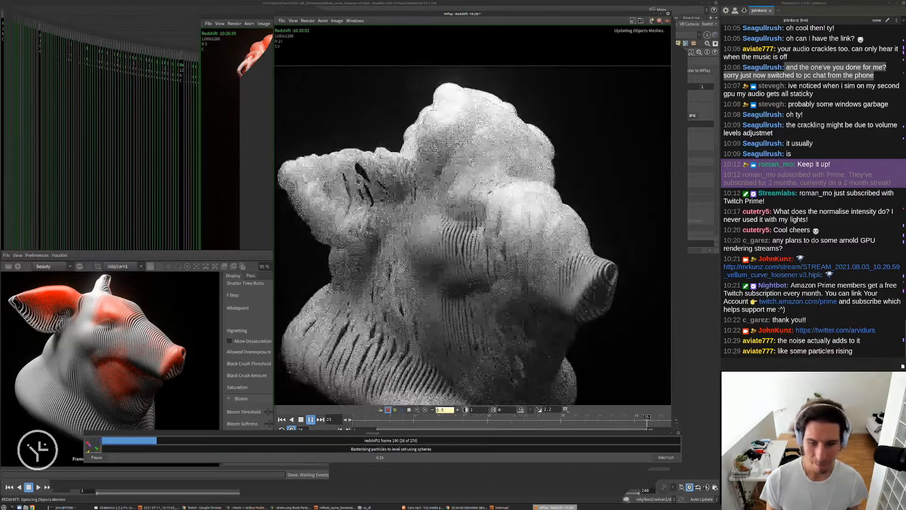
Judge the grayscale render at display brightness 0.25 and 0.5, and return to full color at brightness 1 with the image view reset.
{"action": "left_click", "coordinate": [432, 409]}
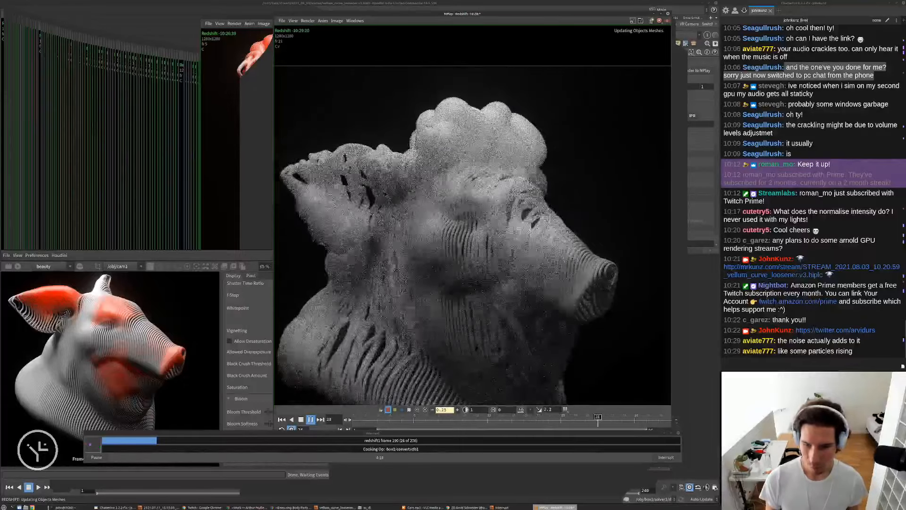
{"action": "scroll", "coordinate": [465, 256], "scroll_direction": "down", "scroll_amount": 3}
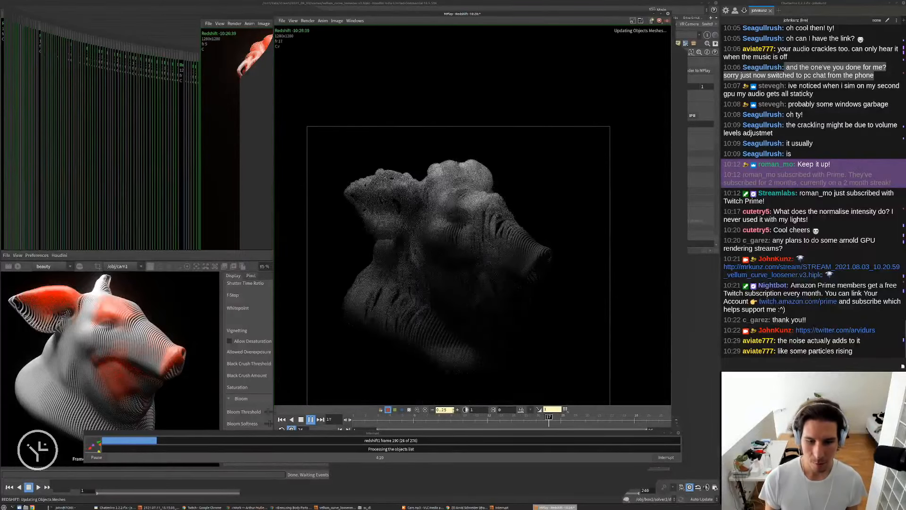
{"action": "left_click", "coordinate": [457, 410]}
{"action": "scroll", "coordinate": [451, 232], "scroll_direction": "down", "scroll_amount": 4}
{"action": "scroll", "coordinate": [451, 232], "scroll_direction": "down", "scroll_amount": 2}
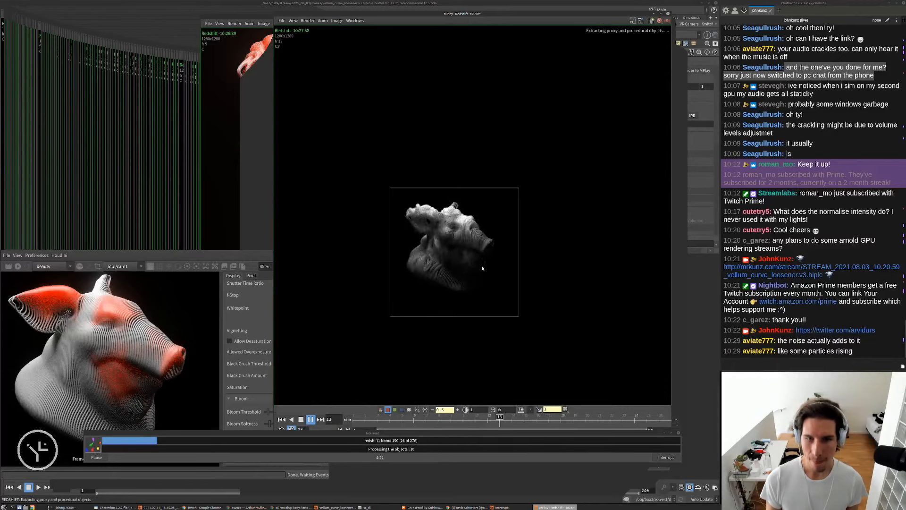
{"action": "scroll", "coordinate": [438, 225], "scroll_direction": "up", "scroll_amount": 2}
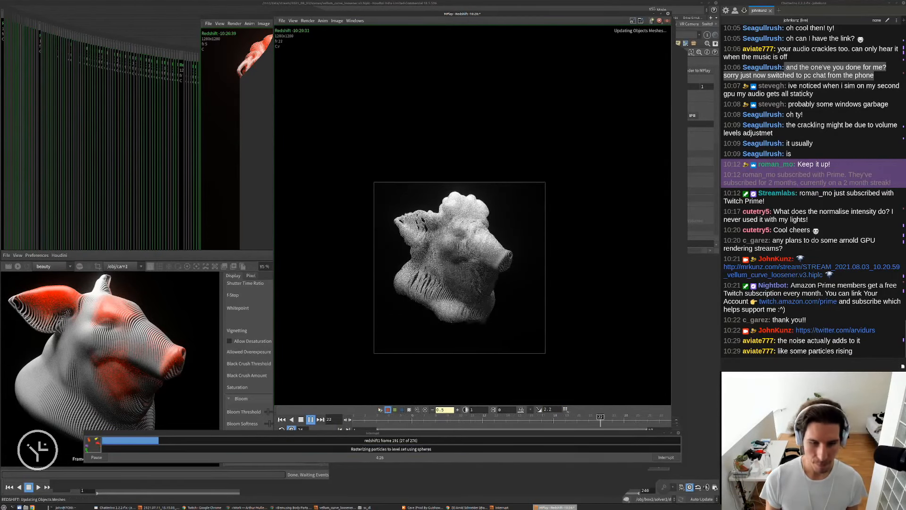
{"action": "scroll", "coordinate": [452, 272], "scroll_direction": "up", "scroll_amount": 2}
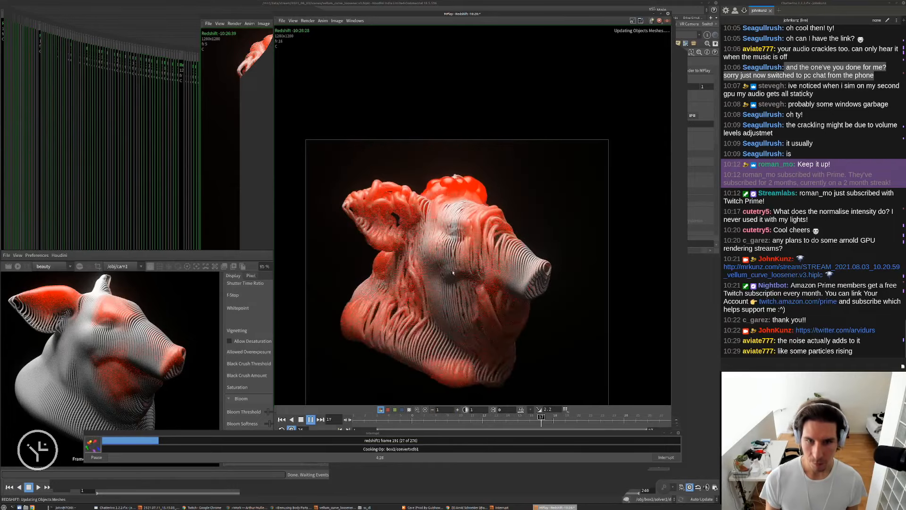
{"action": "key", "text": "h"}
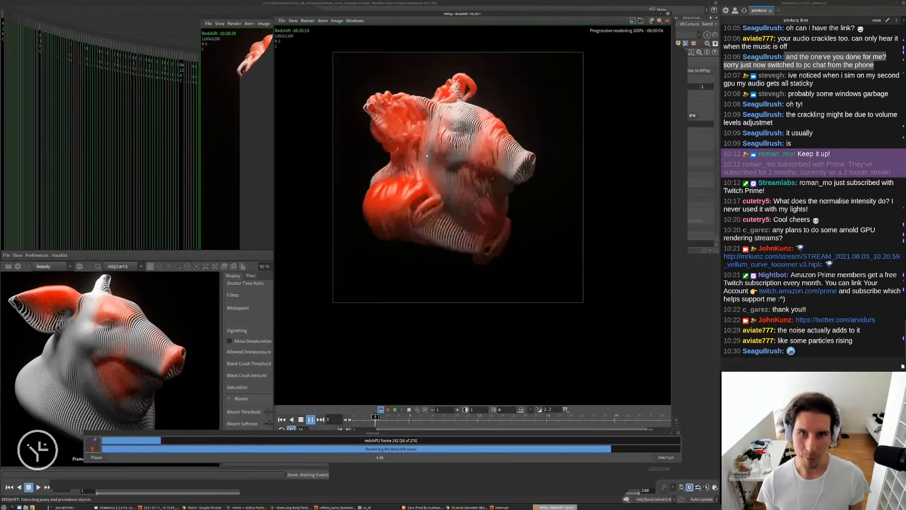
Examine the full-color playback for strand detail and noise, alternating between close-ups and the whole pig head.
{"action": "scroll", "coordinate": [465, 99], "scroll_direction": "up", "scroll_amount": 6}
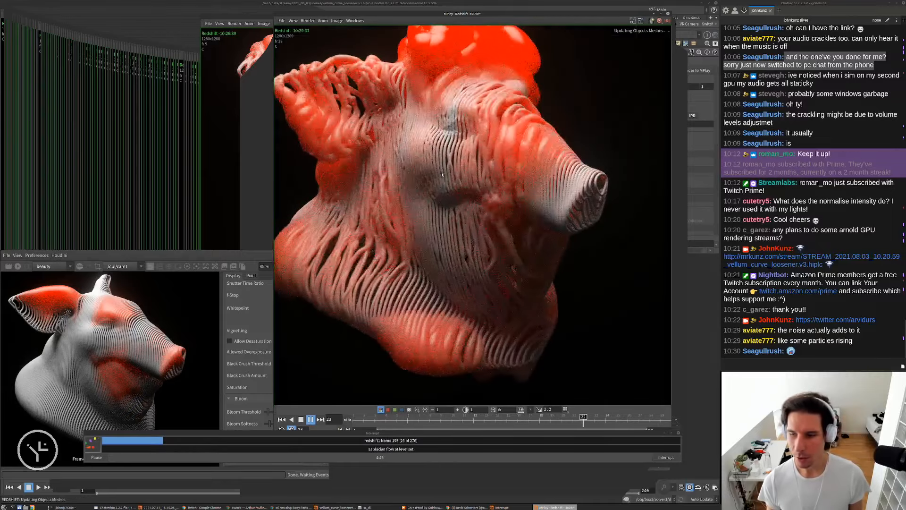
{"action": "scroll", "coordinate": [448, 174], "scroll_direction": "down", "scroll_amount": 4}
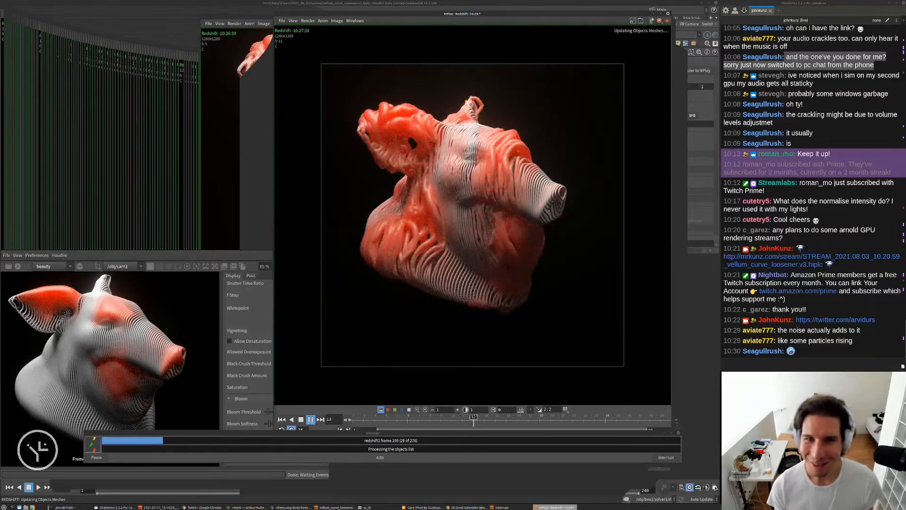
{"action": "scroll", "coordinate": [468, 101], "scroll_direction": "up", "scroll_amount": 5}
{"action": "scroll", "coordinate": [430, 175], "scroll_direction": "down", "scroll_amount": 4}
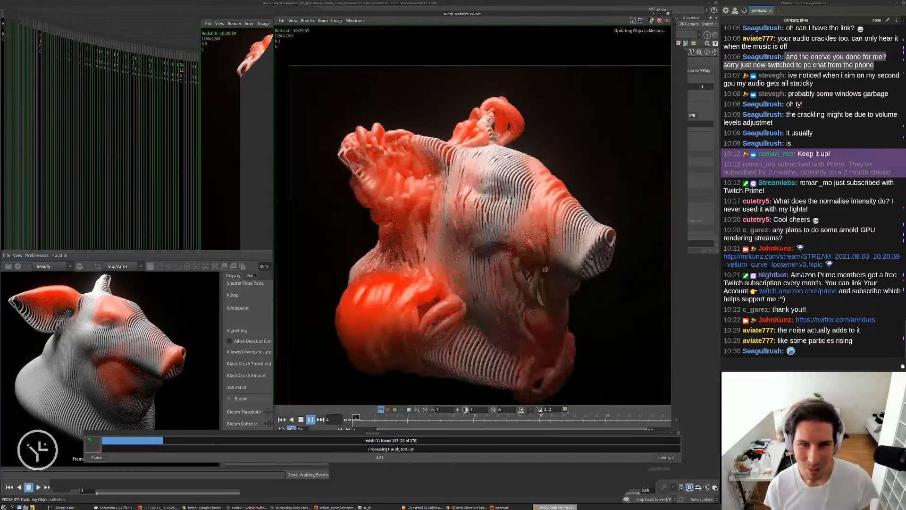
{"action": "scroll", "coordinate": [430, 175], "scroll_direction": "down", "scroll_amount": 2}
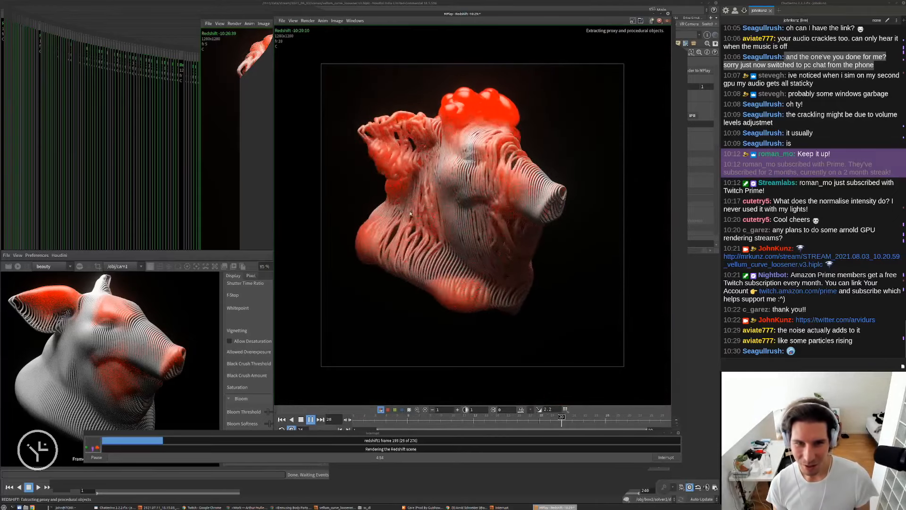
{"action": "scroll", "coordinate": [410, 214], "scroll_direction": "up", "scroll_amount": 3}
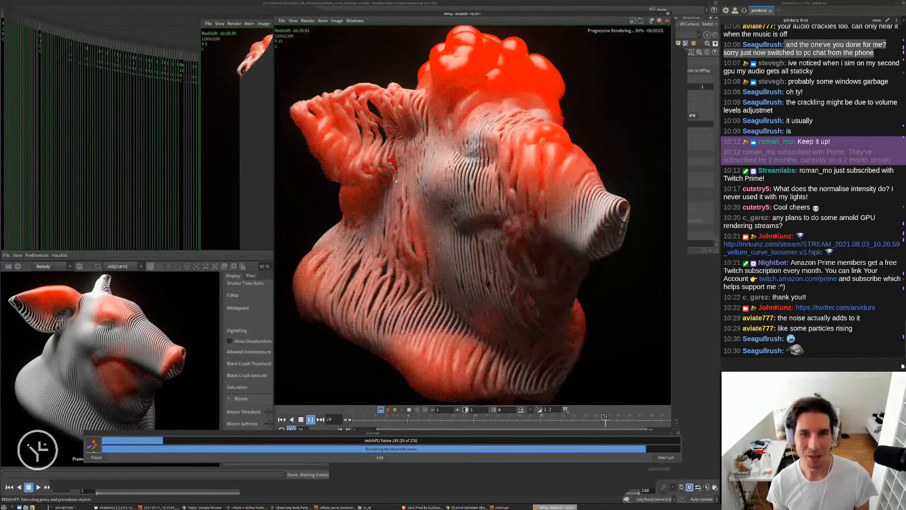
{"action": "scroll", "coordinate": [521, 202], "scroll_direction": "down", "scroll_amount": 3}
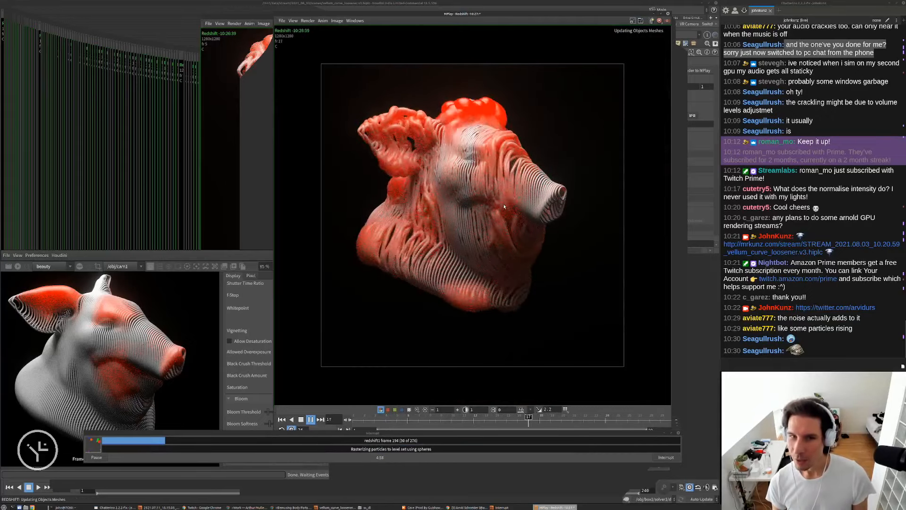
{"action": "scroll", "coordinate": [484, 199], "scroll_direction": "up", "scroll_amount": 4}
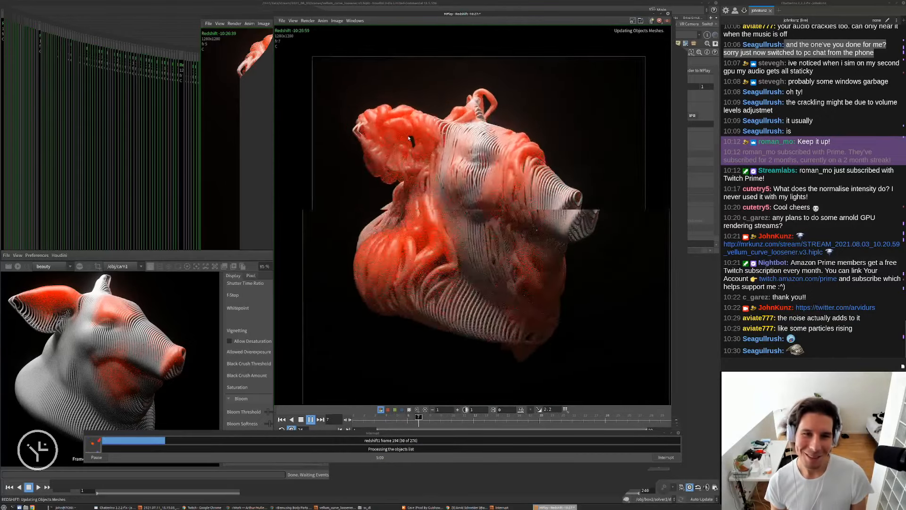
{"action": "scroll", "coordinate": [401, 125], "scroll_direction": "down", "scroll_amount": 4}
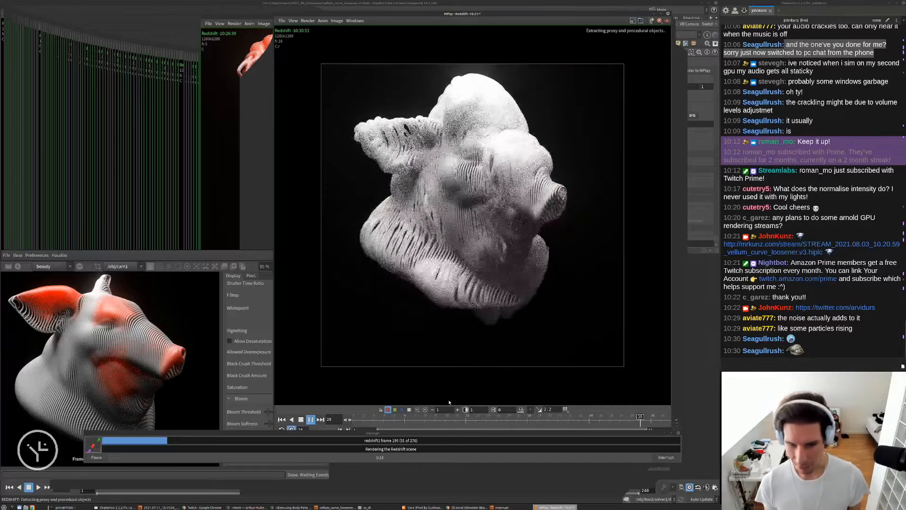
Lower MPlay's display brightness to 0.5 for the single-channel view of the render.
{"action": "left_click", "coordinate": [431, 410]}
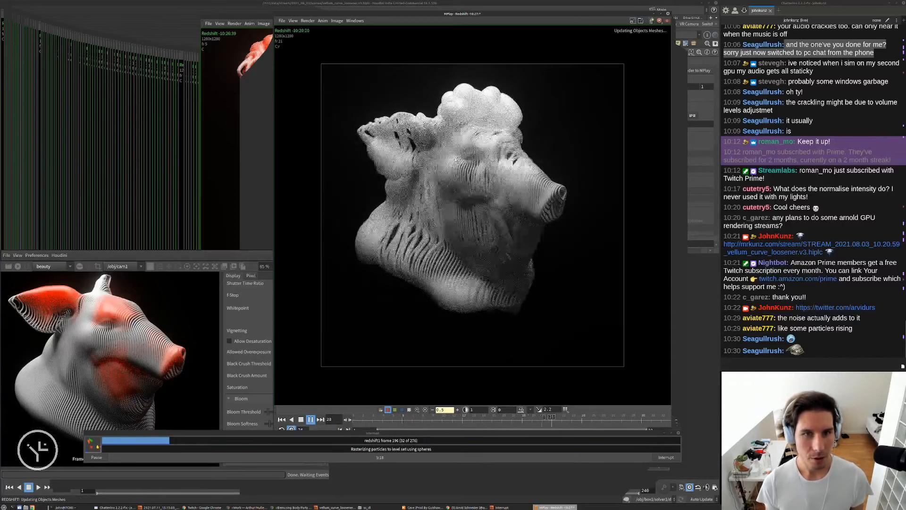
Examine the grayscale pig head playback at reduced and enlarged sizes, and highlight the chat question about learning VEX when already knowing Python.
{"action": "scroll", "coordinate": [454, 198], "scroll_direction": "down", "scroll_amount": 2}
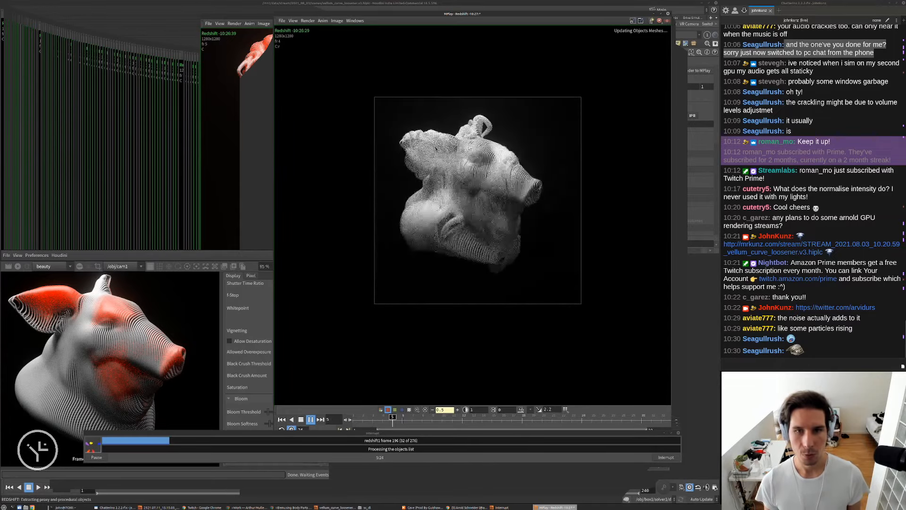
{"action": "middle_click_drag", "start_coordinate": [467, 147], "coordinate": [463, 162]}
{"action": "scroll", "coordinate": [463, 161], "scroll_direction": "up", "scroll_amount": 2}
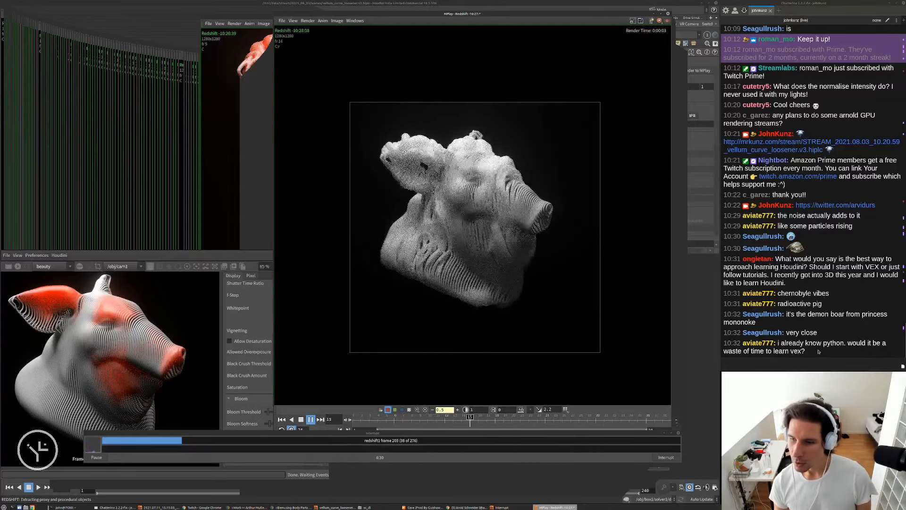
{"action": "left_click_drag", "start_coordinate": [818, 352], "coordinate": [778, 343]}
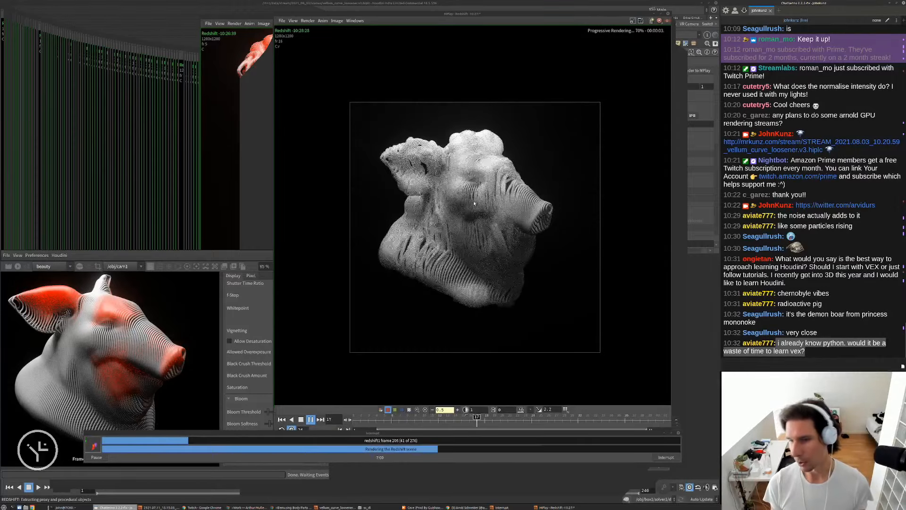
{"action": "scroll", "coordinate": [469, 189], "scroll_direction": "up", "scroll_amount": 1}
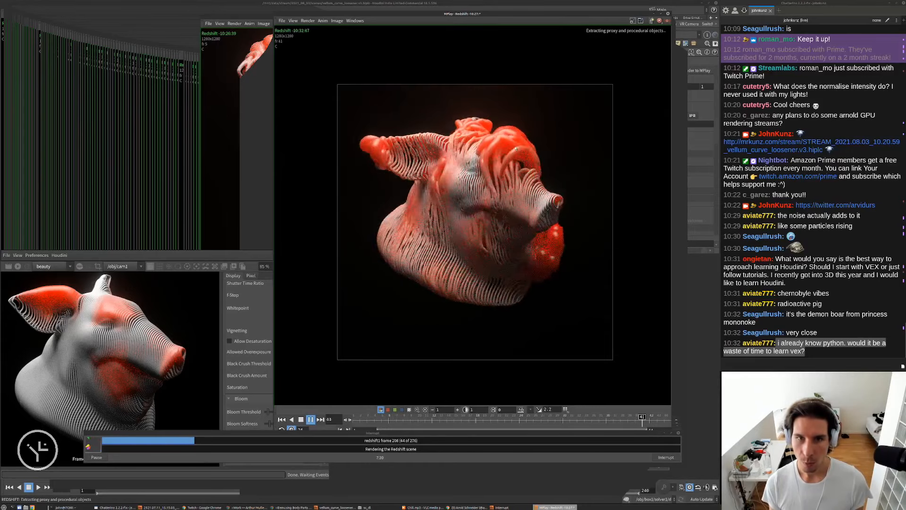
Review the full-color pig head playback from thumbnail size to close-up, and reset the image view with the MPlay window moved slightly up.
{"action": "middle_click_drag", "start_coordinate": [383, 196], "coordinate": [387, 236]}
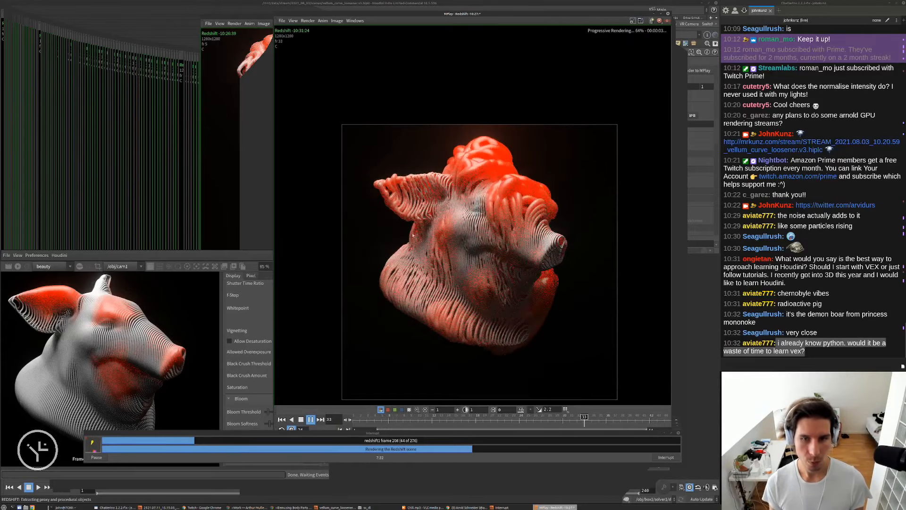
{"action": "scroll", "coordinate": [440, 232], "scroll_direction": "down", "scroll_amount": 8}
{"action": "scroll", "coordinate": [440, 232], "scroll_direction": "up", "scroll_amount": 8}
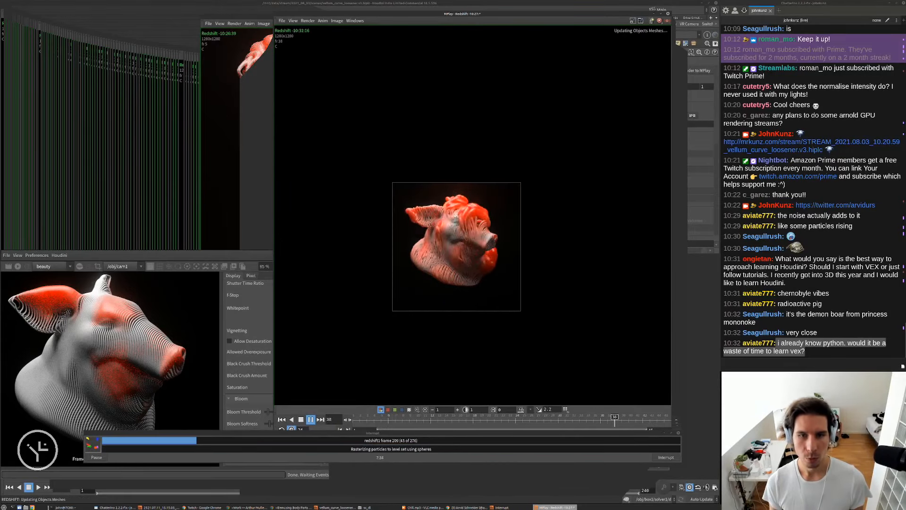
{"action": "scroll", "coordinate": [466, 217], "scroll_direction": "up", "scroll_amount": 6}
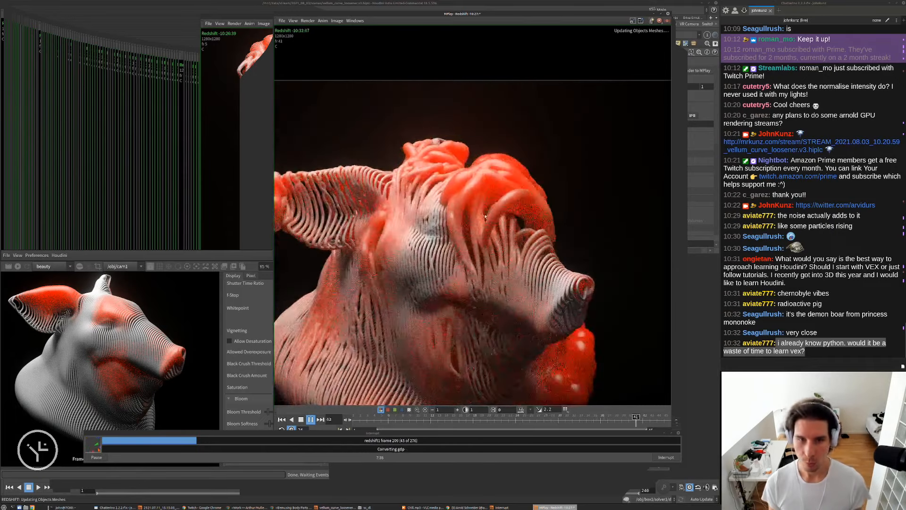
{"action": "key", "text": "h"}
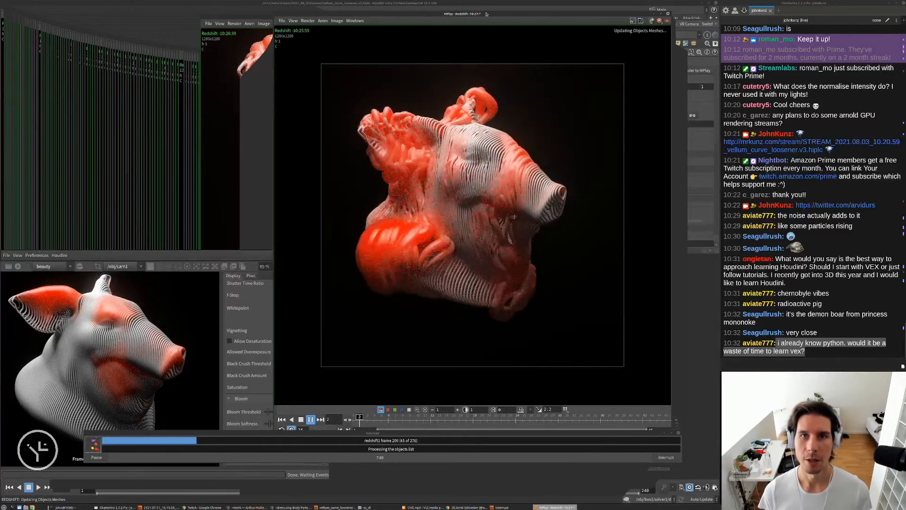
{"action": "left_click_drag", "start_coordinate": [487, 14], "coordinate": [487, 8]}
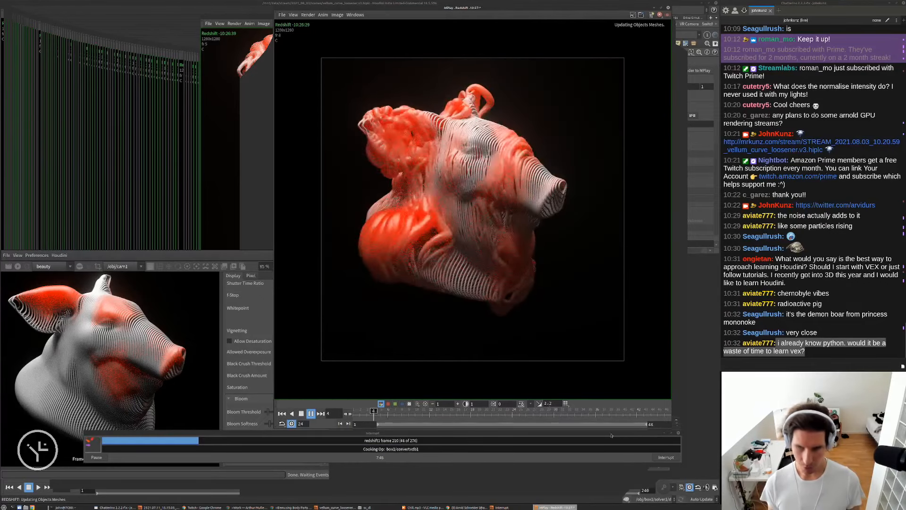
Interrupt the running Redshift sequence render and dismiss the Python menu script error for the OCIO rendering space.
{"action": "left_click", "coordinate": [661, 457]}
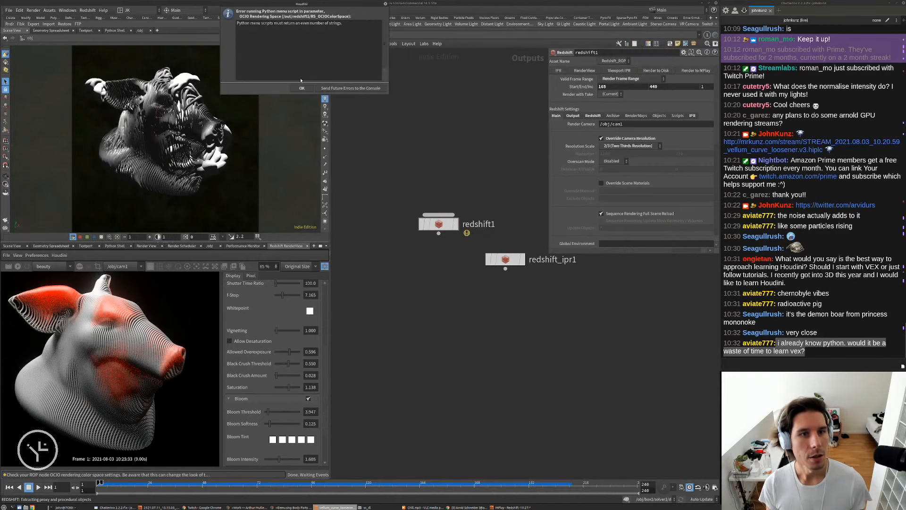
{"action": "left_click", "coordinate": [301, 88]}
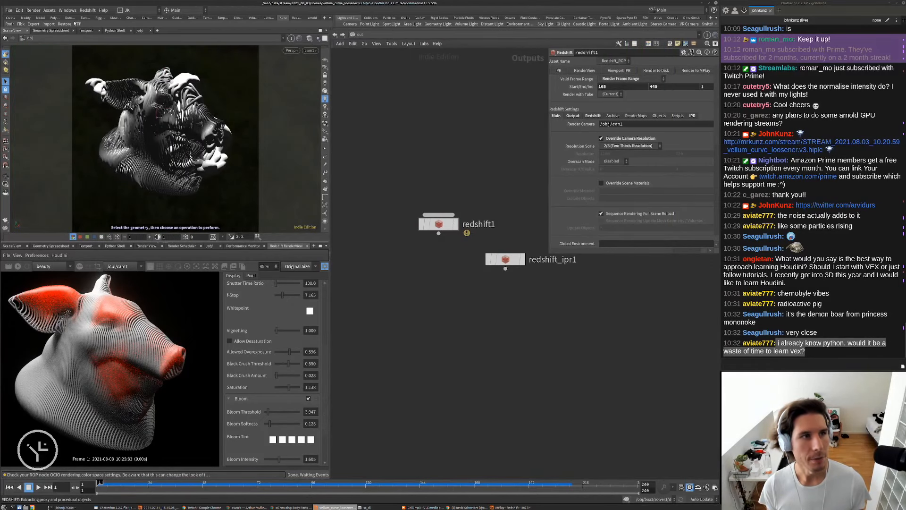
{"action": "left_click", "coordinate": [15, 10]}
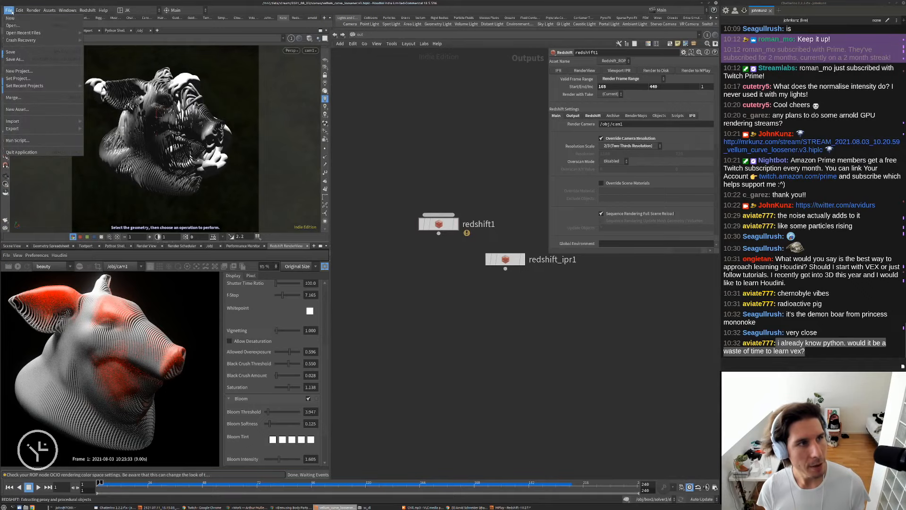
{"action": "left_click", "coordinate": [75, 36]}
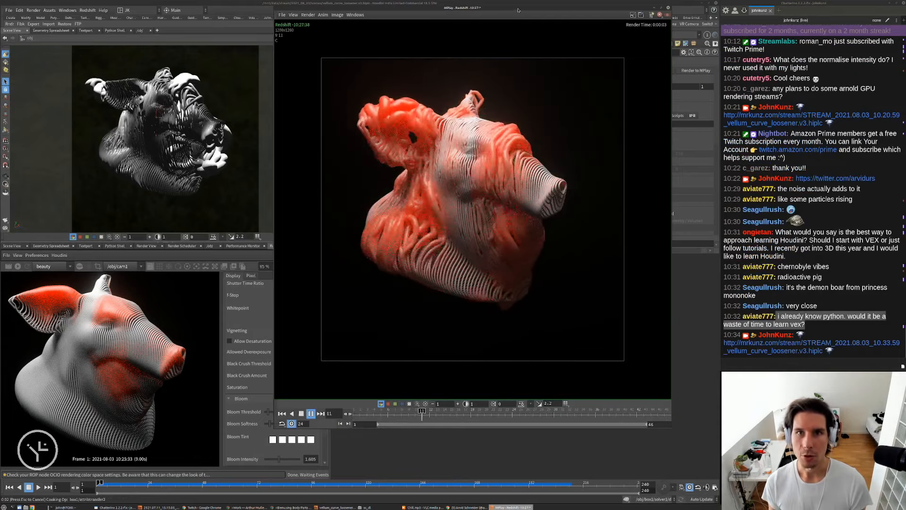
Move the MPlay window clear of the Redshift ROP settings and bring Houdini's network editor to the front.
{"action": "left_click_drag", "start_coordinate": [517, 10], "coordinate": [275, 47]}
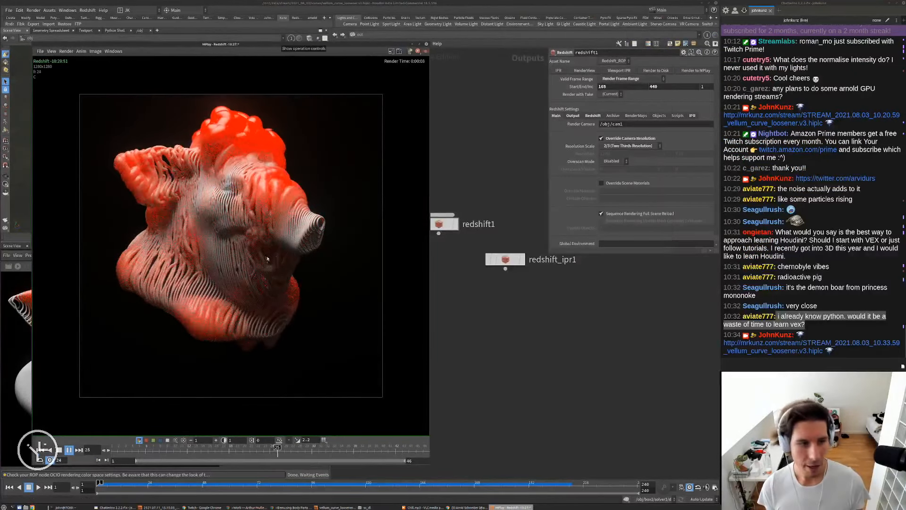
{"action": "left_click_drag", "start_coordinate": [428, 42], "coordinate": [298, 61]}
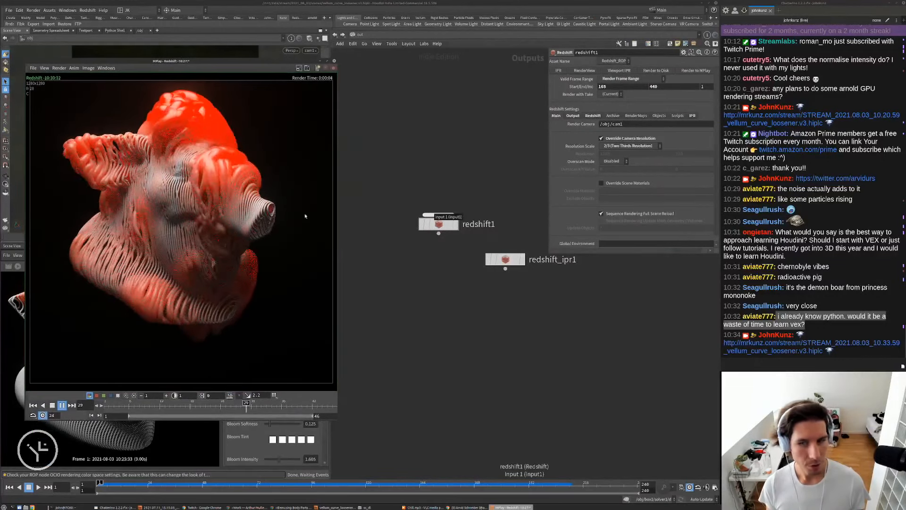
{"action": "left_click", "coordinate": [613, 351]}
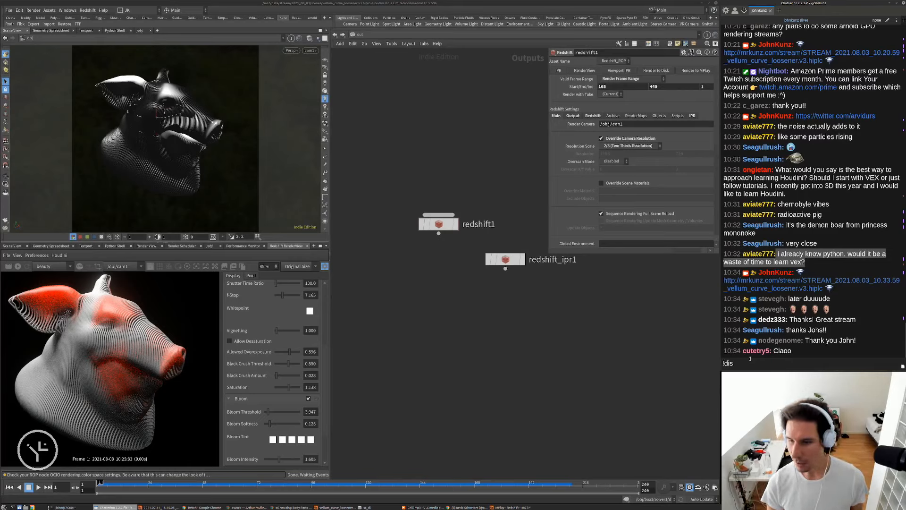
Post the !discord command in the stream chat in Chatterino.
{"action": "type", "text": "d"}
{"action": "key", "text": "Return"}
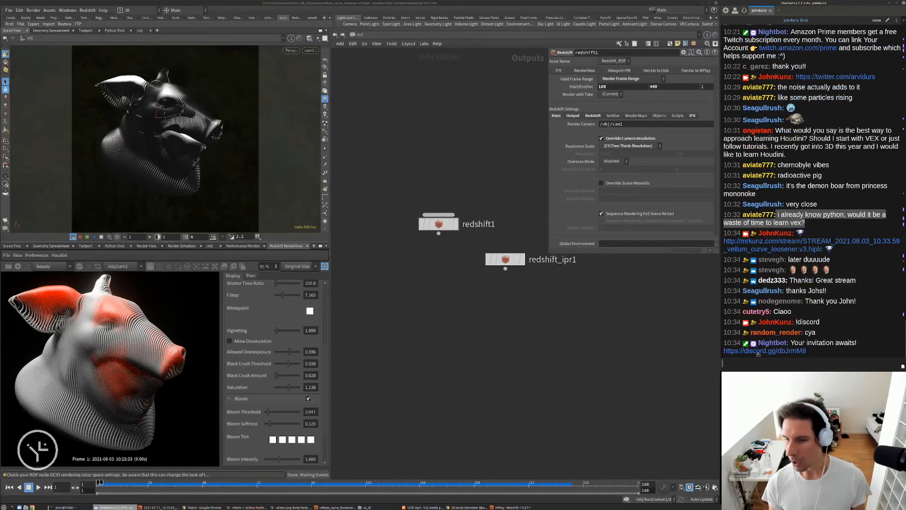